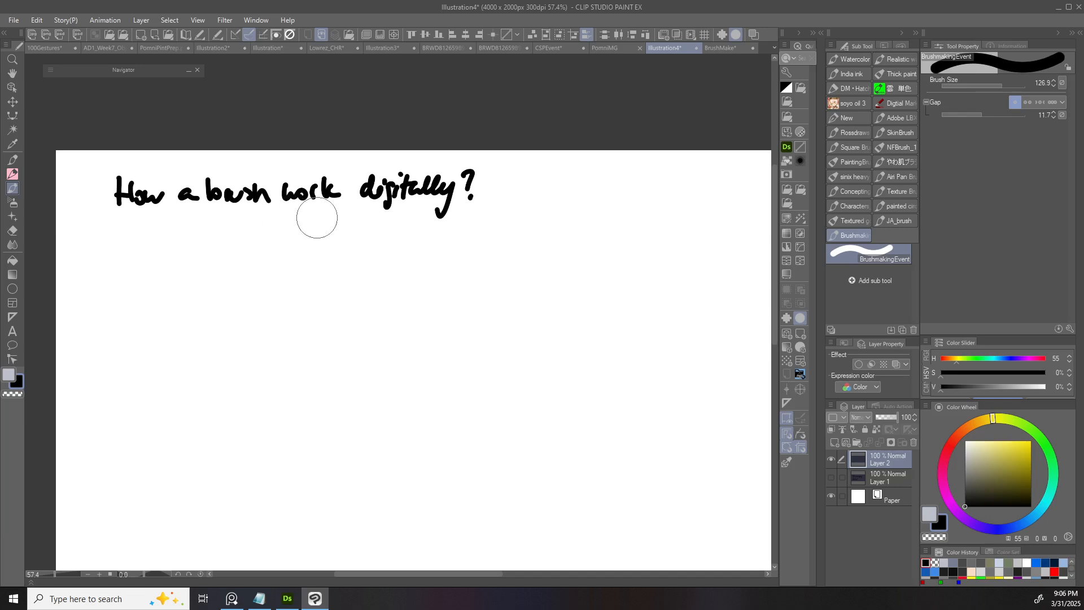
pyautogui.keyDown('ctrl'); pyautogui.keyDown('alt'); pyautogui.moveTo(543, 265); pyautogui.dragTo(460, 339); pyautogui.keyUp('alt'); pyautogui.keyUp('ctrl')
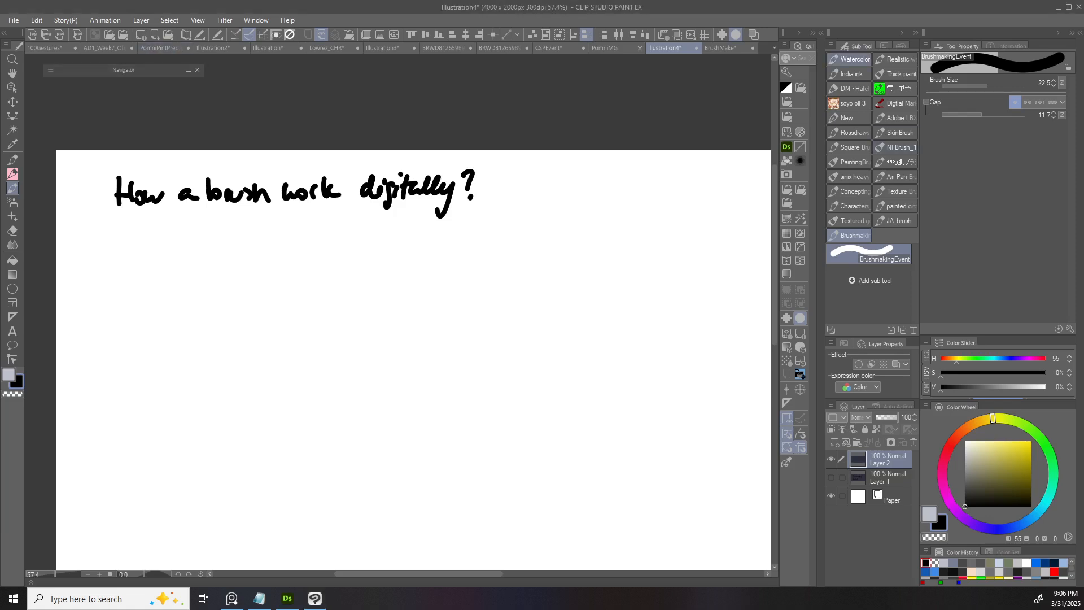
pyautogui.click(830, 46)
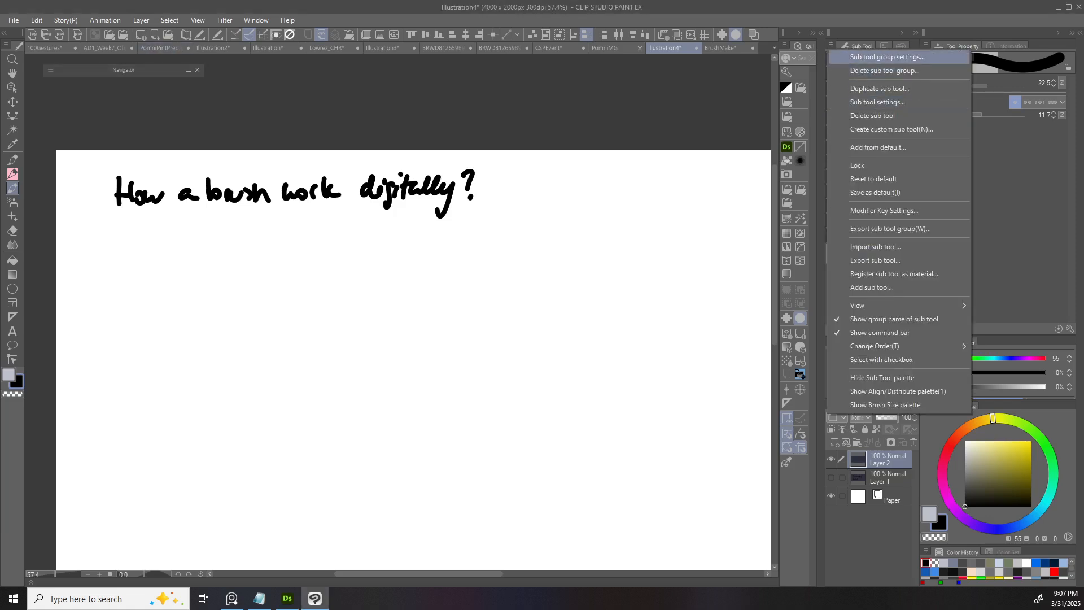
pyautogui.click(875, 260)
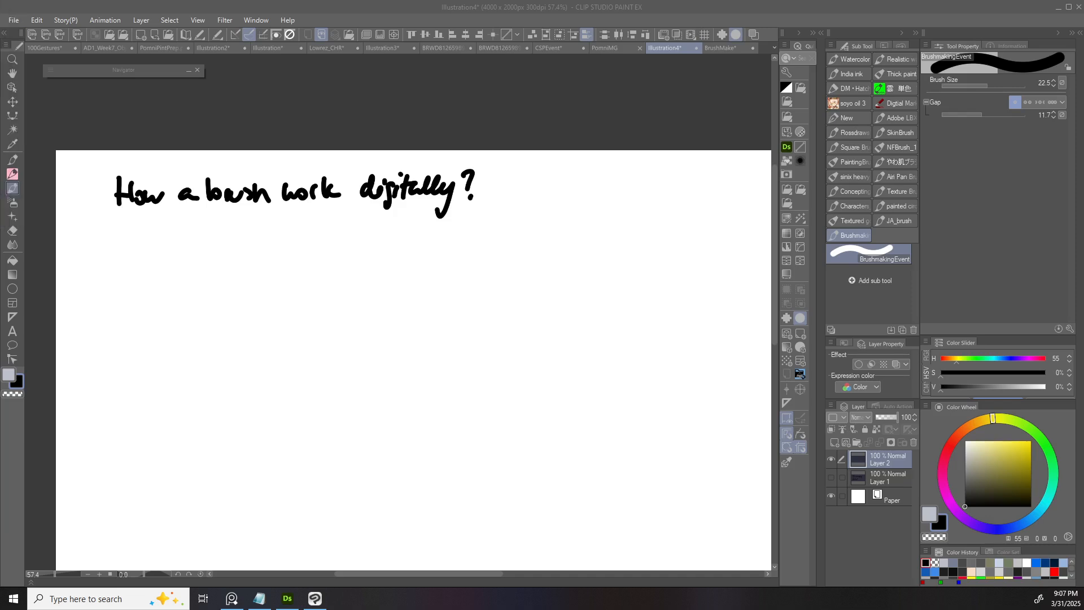
# - Stamp one large solid black circle beneath the heading with the brush size at 184.2
pyautogui.moveTo(283, 269); pyautogui.dragTo(352, 259)
pyautogui.moveTo(205, 275)
pyautogui.mouseDown()
pyautogui.moveTo(220, 275)
pyautogui.moveTo(183, 287)
pyautogui.moveTo(239, 262)
pyautogui.mouseUp()
pyautogui.click(199, 275)
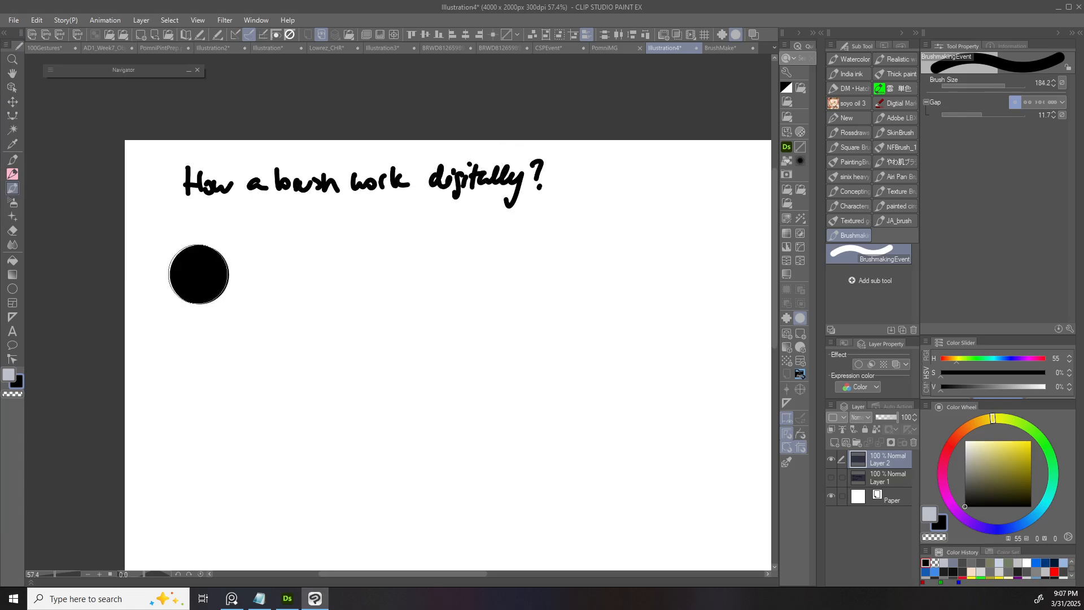
# - With a thin brush of size 9.8, draw an arrow pointing at the circle and handwrite the label "Shape" beside it
pyautogui.moveTo(256, 273)
pyautogui.mouseDown()
pyautogui.moveTo(236, 275)
pyautogui.moveTo(290, 242)
pyautogui.moveTo(243, 269)
pyautogui.mouseUp()
pyautogui.moveTo(243, 270)
pyautogui.mouseDown()
pyautogui.moveTo(255, 253)
pyautogui.moveTo(243, 270)
pyautogui.mouseUp()
pyautogui.hotkey('ctrl', 'z')
pyautogui.moveTo(243, 270); pyautogui.dragTo(253, 268)
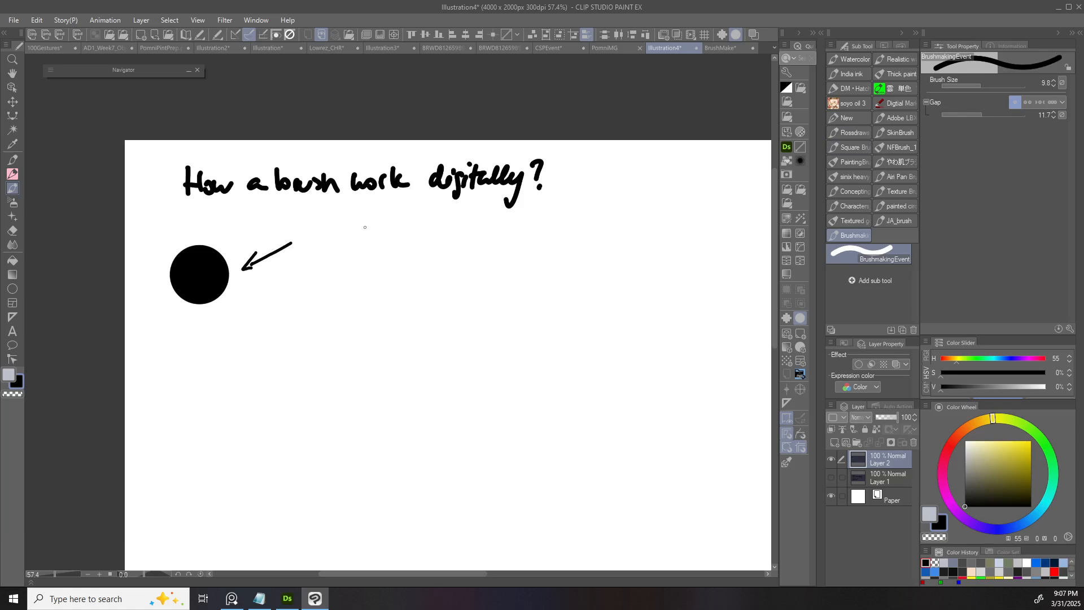
pyautogui.moveTo(254, 256); pyautogui.dragTo(261, 267)
pyautogui.moveTo(312, 232)
pyautogui.mouseDown()
pyautogui.moveTo(305, 248)
pyautogui.moveTo(360, 247)
pyautogui.mouseUp()
pyautogui.moveTo(339, 293); pyautogui.dragTo(343, 257)
# - Set a fixed brush gap of 80.6 and paint a horizontal row of overlapping dots below the circle at size 84.6
pyautogui.moveTo(303, 296); pyautogui.dragTo(344, 276)
pyautogui.click(1040, 102)
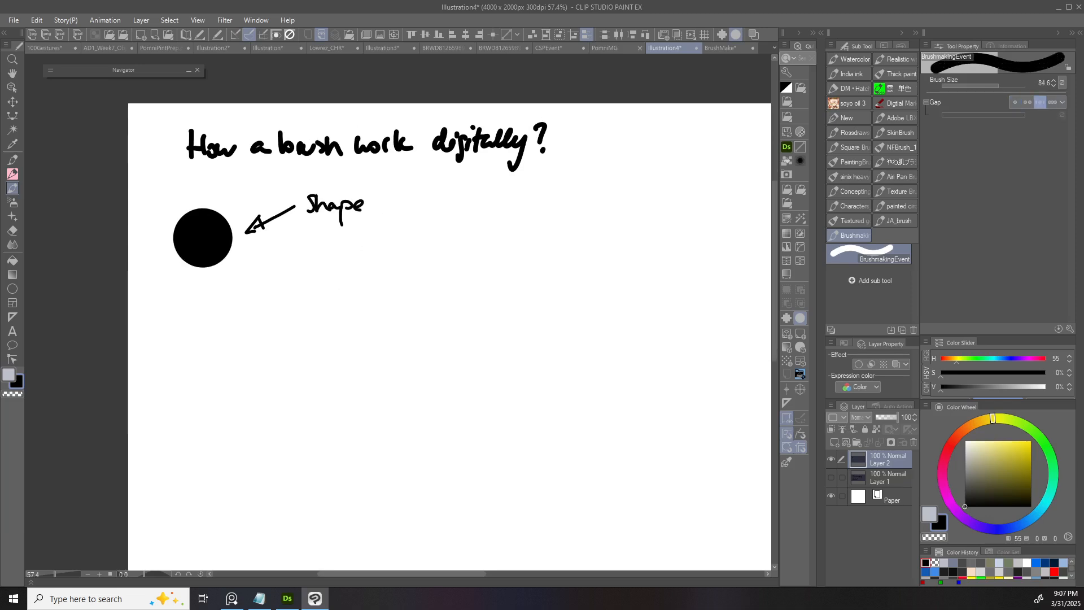
pyautogui.click(1015, 102)
pyautogui.moveTo(1015, 115); pyautogui.dragTo(997, 114)
pyautogui.moveTo(201, 303); pyautogui.dragTo(385, 301)
# - Reduce the brush size to 14 and set the gap to 11.6 for smooth writing strokes
pyautogui.moveTo(521, 314); pyautogui.dragTo(384, 314)
pyautogui.moveTo(478, 316); pyautogui.dragTo(495, 267)
pyautogui.moveTo(404, 323); pyautogui.dragTo(401, 323)
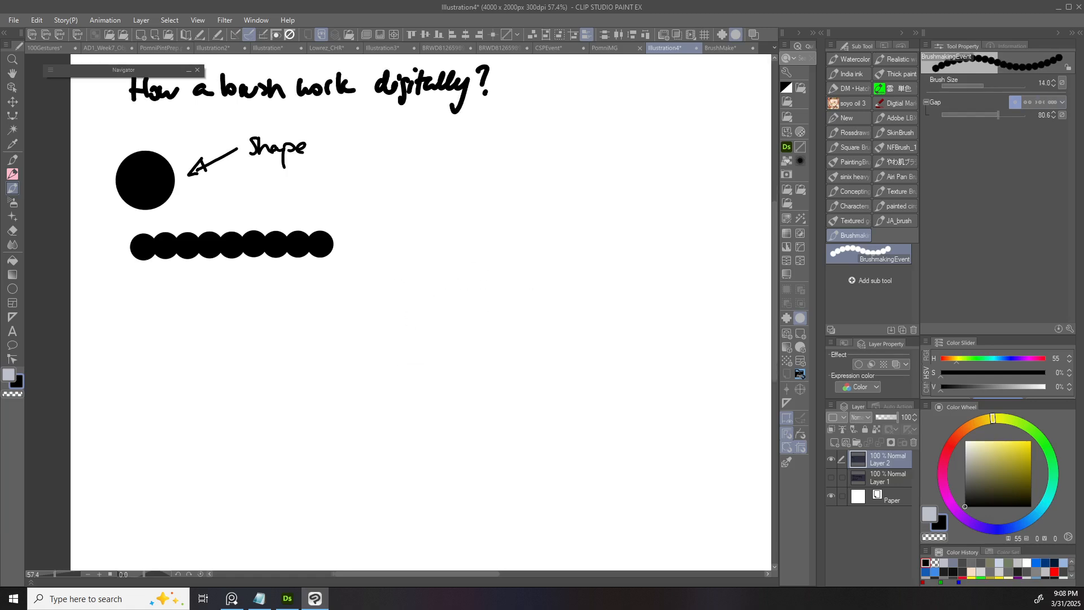
pyautogui.moveTo(975, 115); pyautogui.dragTo(981, 115)
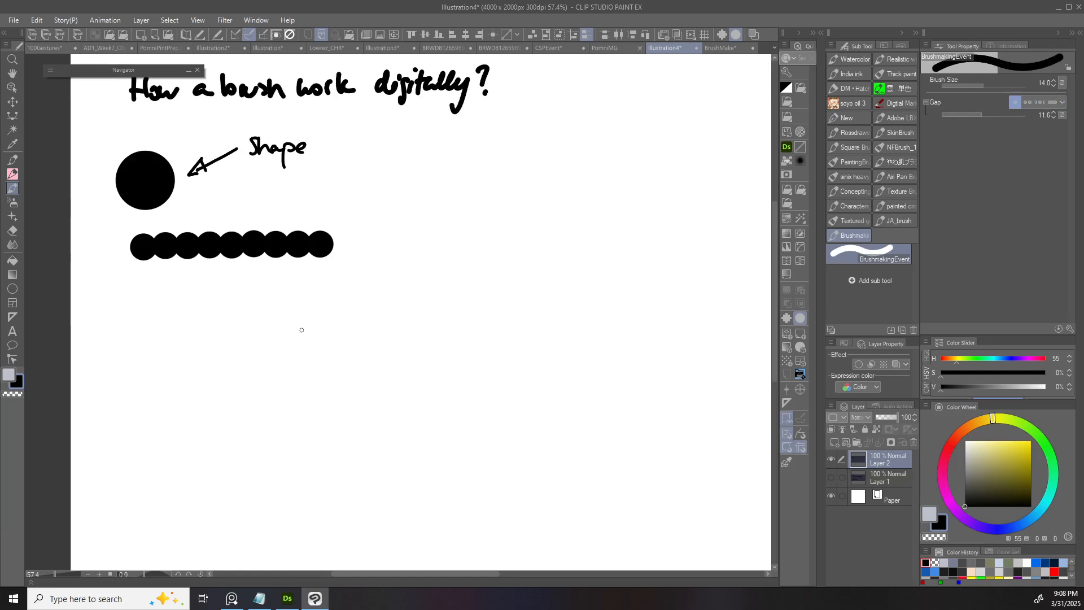
pyautogui.scroll(-2, 305, 345)
pyautogui.moveTo(490, 304); pyautogui.dragTo(429, 271)
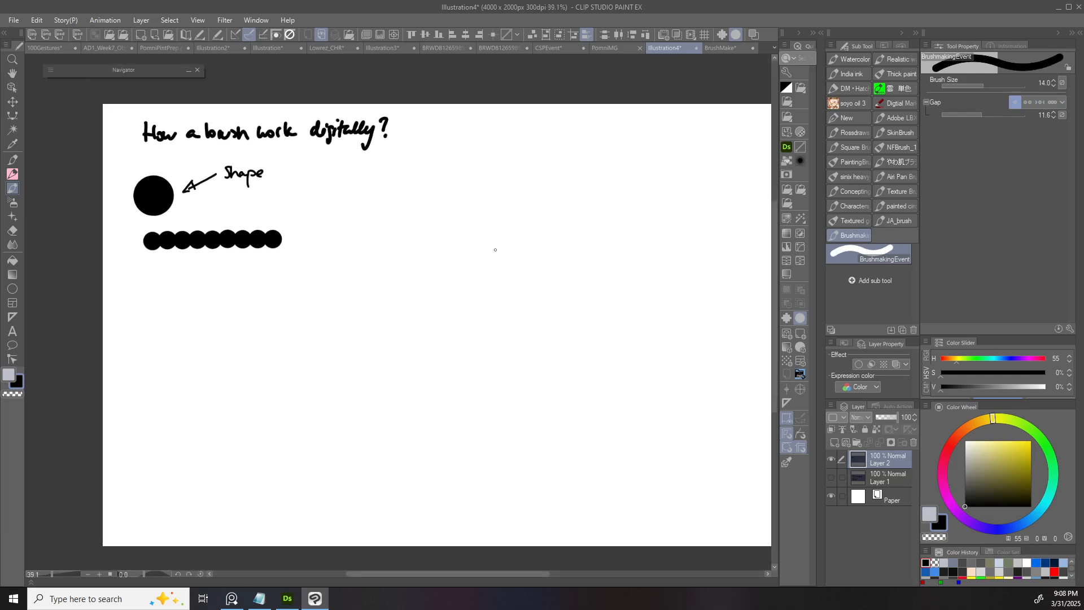
pyautogui.moveTo(597, 197); pyautogui.dragTo(578, 214)
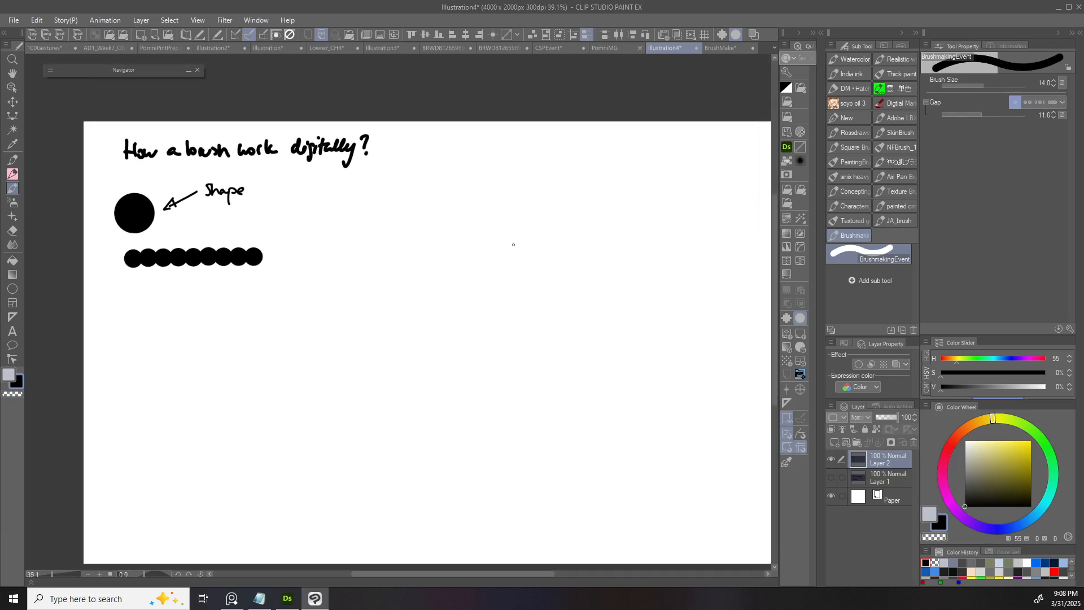
# - Open the brush's detailed settings and handwrite "1. Brush size" below the row of dots
pyautogui.click(1069, 328)
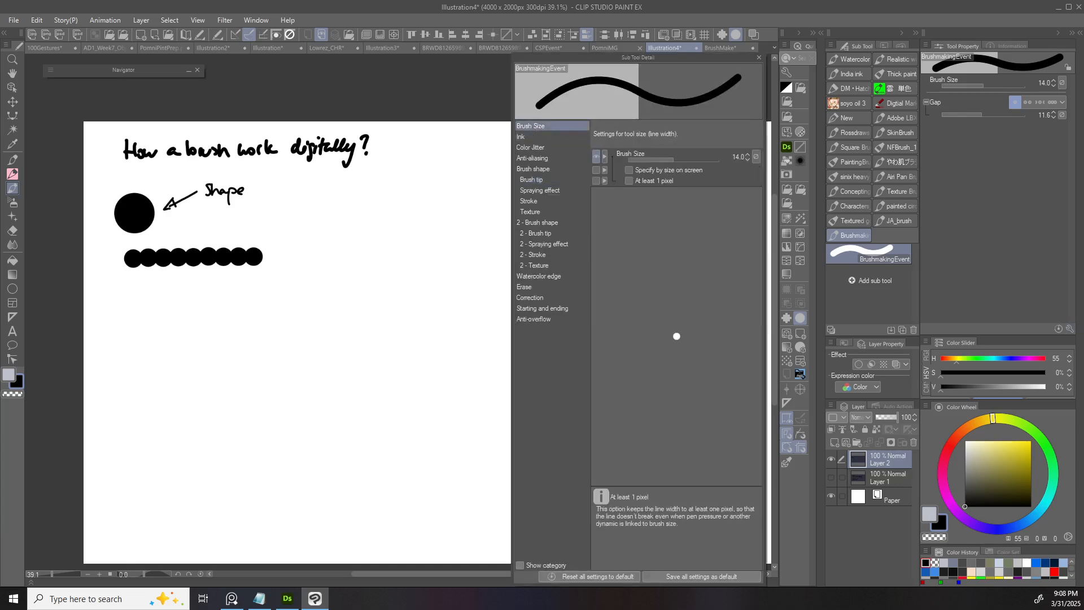
pyautogui.moveTo(117, 299)
pyautogui.mouseDown()
pyautogui.moveTo(116, 310)
pyautogui.moveTo(139, 312)
pyautogui.mouseUp()
pyautogui.moveTo(140, 296)
pyautogui.mouseDown()
pyautogui.moveTo(141, 311)
pyautogui.moveTo(160, 309)
pyautogui.mouseUp()
pyautogui.moveTo(169, 303)
pyautogui.mouseDown()
pyautogui.moveTo(163, 310)
pyautogui.moveTo(181, 310)
pyautogui.mouseUp()
pyautogui.moveTo(198, 301); pyautogui.dragTo(201, 310)
pyautogui.moveTo(205, 300); pyautogui.dragTo(228, 306)
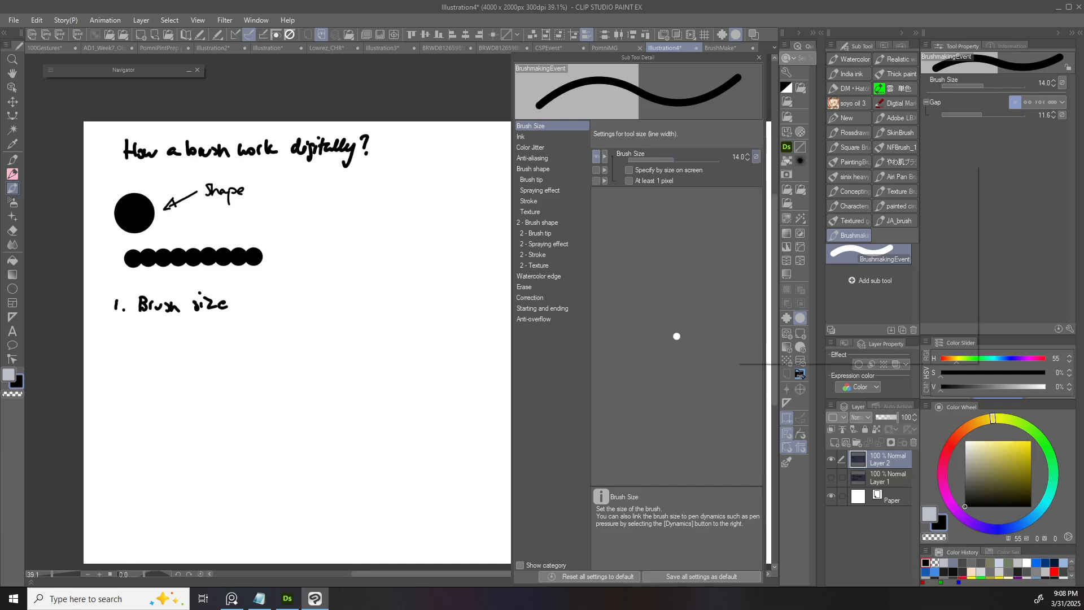
# - Enable pen pressure as the input affecting brush size in the Brush Size Dynamics
pyautogui.click(756, 157)
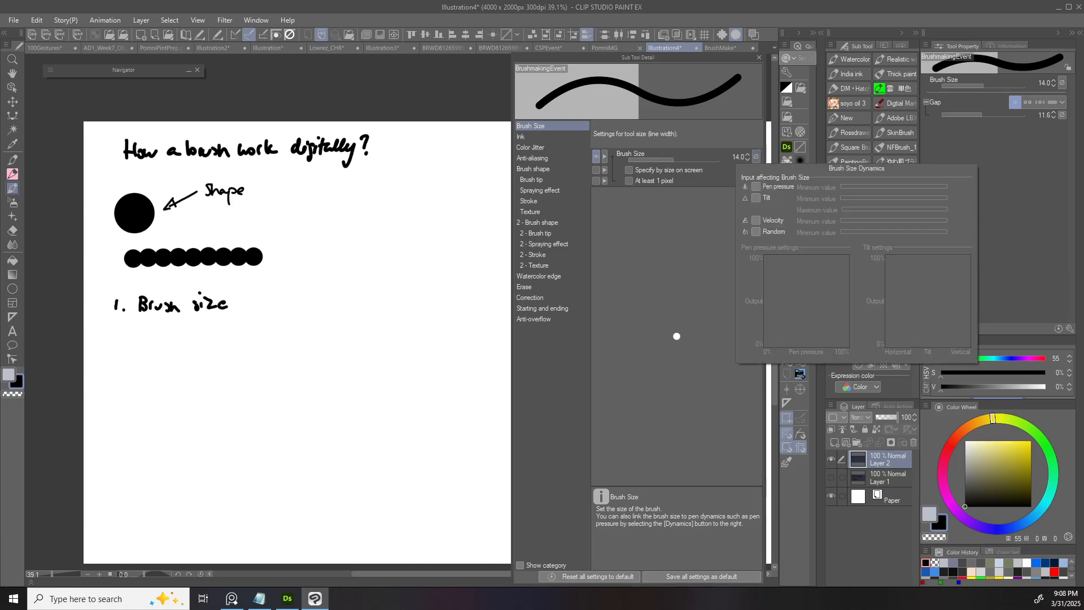
pyautogui.click(677, 336)
pyautogui.click(756, 157)
pyautogui.click(756, 186)
pyautogui.click(756, 186)
pyautogui.click(756, 187)
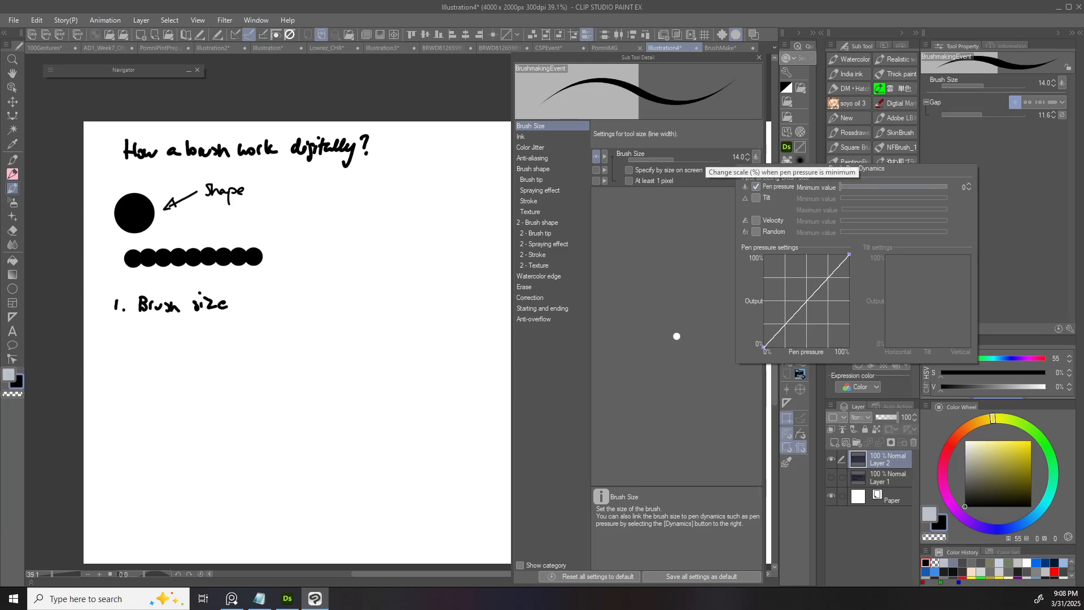
# - Handwrite "Pen pressure" beneath the "1. Brush size" heading
pyautogui.moveTo(121, 334)
pyautogui.mouseDown()
pyautogui.moveTo(141, 338)
pyautogui.moveTo(121, 345)
pyautogui.mouseUp()
pyautogui.moveTo(120, 325)
pyautogui.mouseDown()
pyautogui.moveTo(130, 331)
pyautogui.moveTo(121, 333)
pyautogui.mouseUp()
pyautogui.moveTo(126, 340); pyautogui.dragTo(134, 339)
pyautogui.moveTo(136, 342); pyautogui.dragTo(162, 351)
pyautogui.moveTo(162, 336); pyautogui.dragTo(181, 334)
pyautogui.moveTo(182, 335); pyautogui.dragTo(194, 339)
pyautogui.moveTo(209, 333); pyautogui.dragTo(223, 338)
pyautogui.moveTo(225, 334)
pyautogui.mouseDown()
pyautogui.moveTo(250, 336)
pyautogui.moveTo(283, 316)
pyautogui.moveTo(280, 340)
pyautogui.moveTo(300, 332)
pyautogui.mouseUp()
# - Draw three horizontal lines of varying pressure beneath the "Pen pressure" label
pyautogui.moveTo(120, 344)
pyautogui.mouseDown()
pyautogui.moveTo(208, 345)
pyautogui.moveTo(303, 337)
pyautogui.mouseUp()
pyautogui.hotkey('ctrl', 'z')
pyautogui.moveTo(128, 343); pyautogui.dragTo(372, 341)
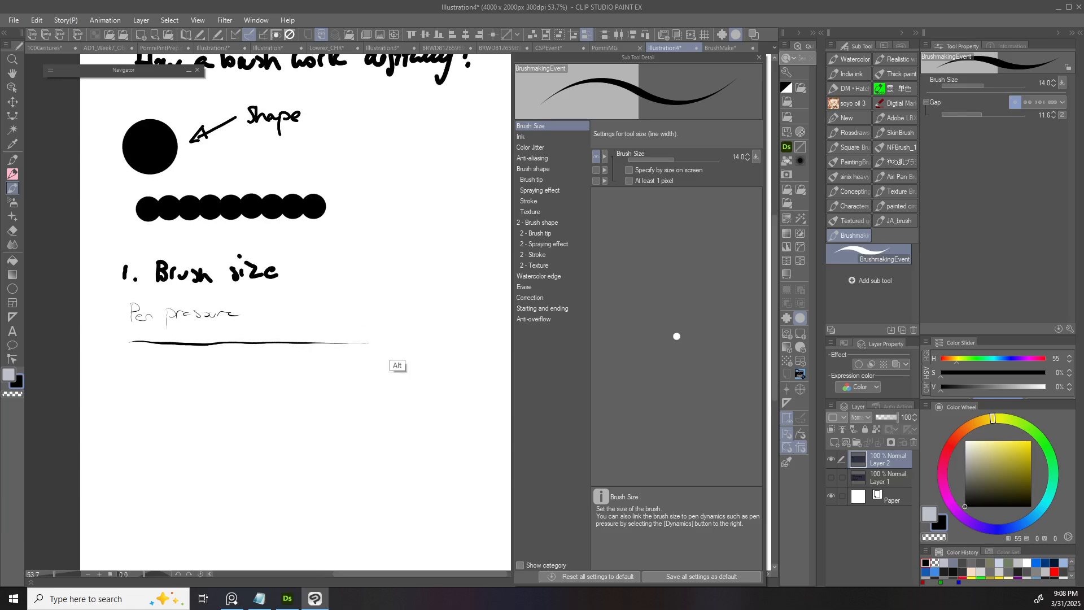
pyautogui.scroll(-3, 400, 365)
pyautogui.scroll(2, 399, 365)
pyautogui.moveTo(165, 328)
pyautogui.mouseDown()
pyautogui.moveTo(363, 330)
pyautogui.moveTo(158, 320)
pyautogui.mouseUp()
pyautogui.hscroll(1, 510, 244)
# - Reduce the brush size to 13 and switch its dynamics from pen pressure to Velocity, leaving Tilt off
pyautogui.press('[')
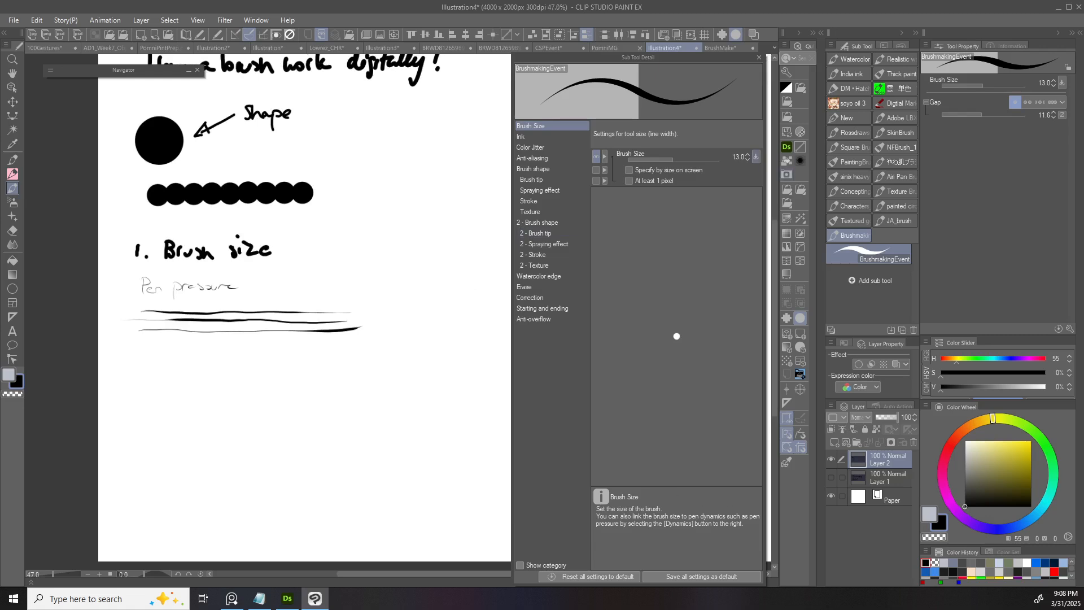
pyautogui.click(756, 157)
pyautogui.click(756, 187)
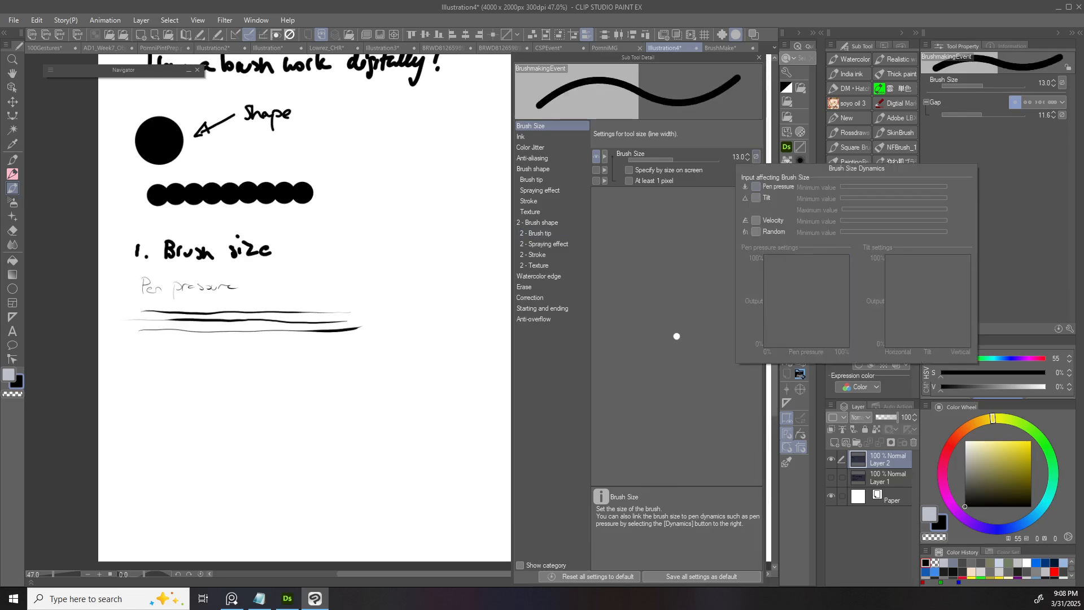
pyautogui.click(756, 197)
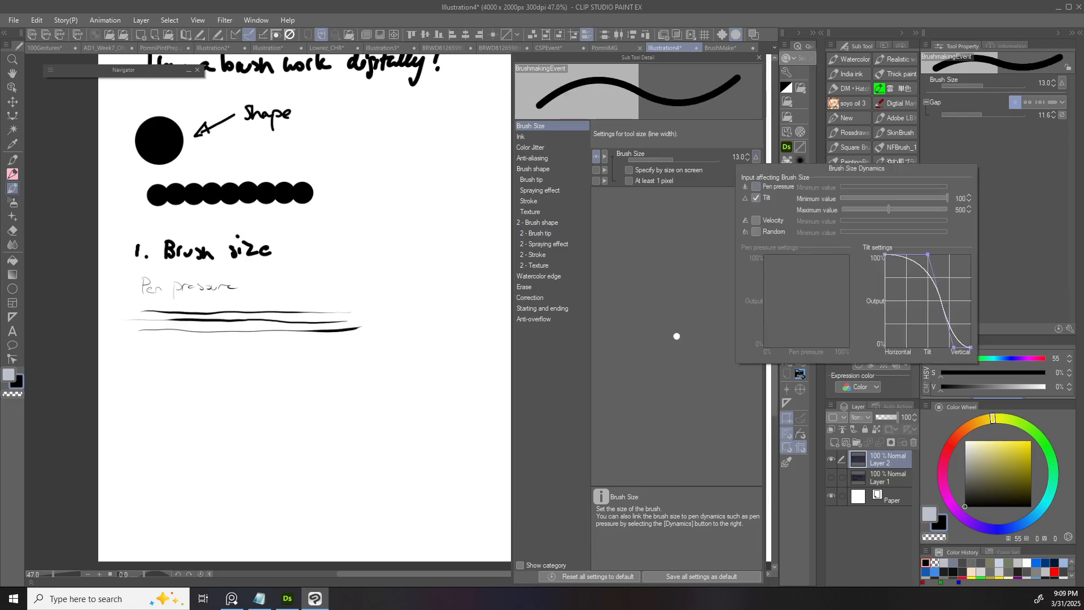
pyautogui.click(756, 198)
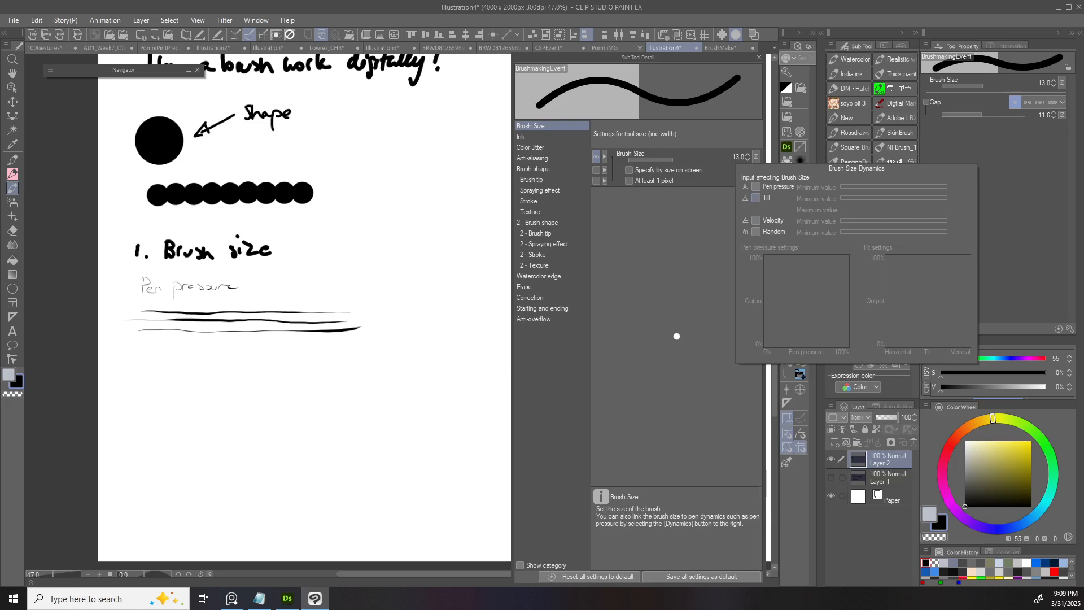
pyautogui.click(756, 220)
pyautogui.click(676, 336)
# - Handwrite "Velocity" below the pen pressure lines
pyautogui.moveTo(137, 348); pyautogui.dragTo(149, 346)
pyautogui.scroll(3, 148, 350)
pyautogui.hotkey('ctrl', 'z')
pyautogui.moveTo(151, 354); pyautogui.dragTo(164, 359)
pyautogui.moveTo(172, 351); pyautogui.dragTo(180, 358)
pyautogui.moveTo(195, 347); pyautogui.dragTo(204, 359)
pyautogui.moveTo(192, 351); pyautogui.dragTo(214, 350)
pyautogui.moveTo(208, 350); pyautogui.dragTo(210, 375)
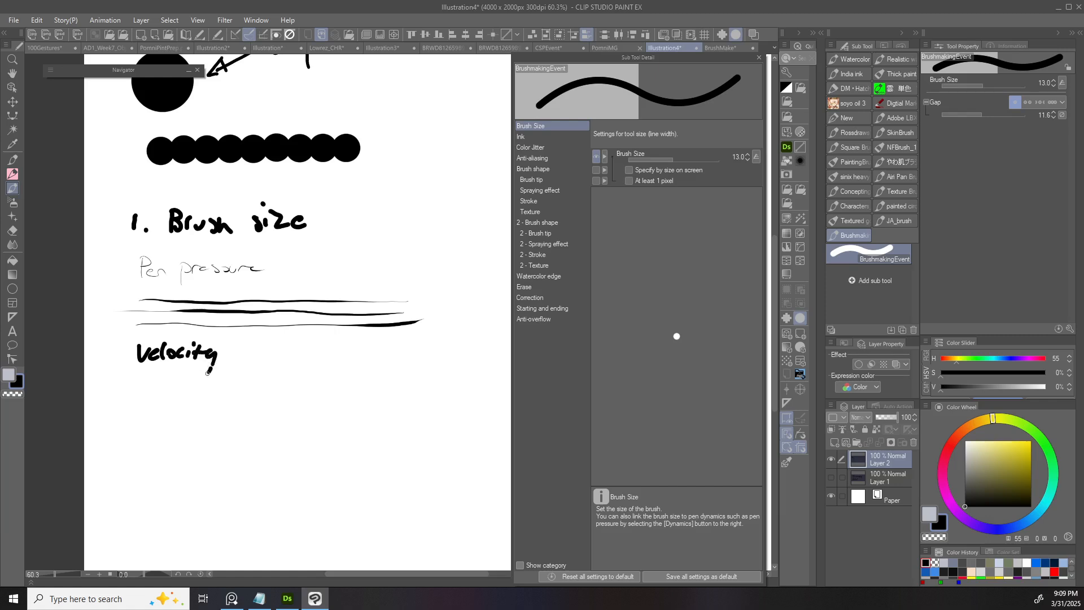
# - Draw five horizontal test strokes beneath the "Velocity" label, varying the stroke speed
pyautogui.scroll(-2, 242, 335)
pyautogui.scroll(2, 242, 334)
pyautogui.moveTo(129, 359); pyautogui.dragTo(420, 356)
pyautogui.hotkey('ctrl', 'z')
pyautogui.moveTo(134, 355)
pyautogui.mouseDown()
pyautogui.moveTo(459, 346)
pyautogui.moveTo(133, 365)
pyautogui.moveTo(441, 361)
pyautogui.mouseUp()
pyautogui.moveTo(124, 379); pyautogui.dragTo(457, 374)
pyautogui.moveTo(120, 393); pyautogui.dragTo(417, 386)
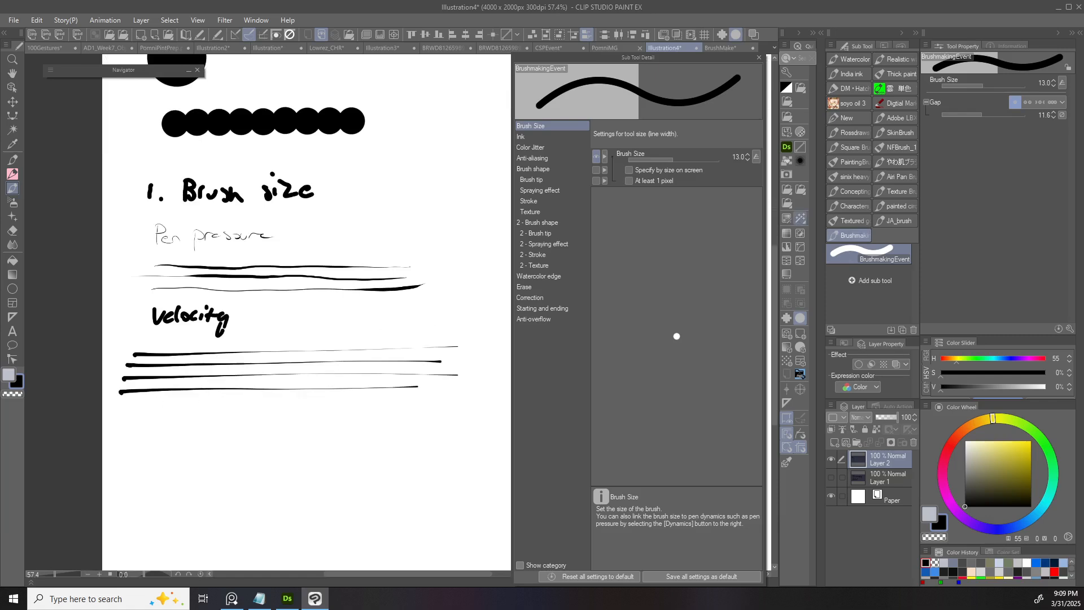
pyautogui.click(756, 157)
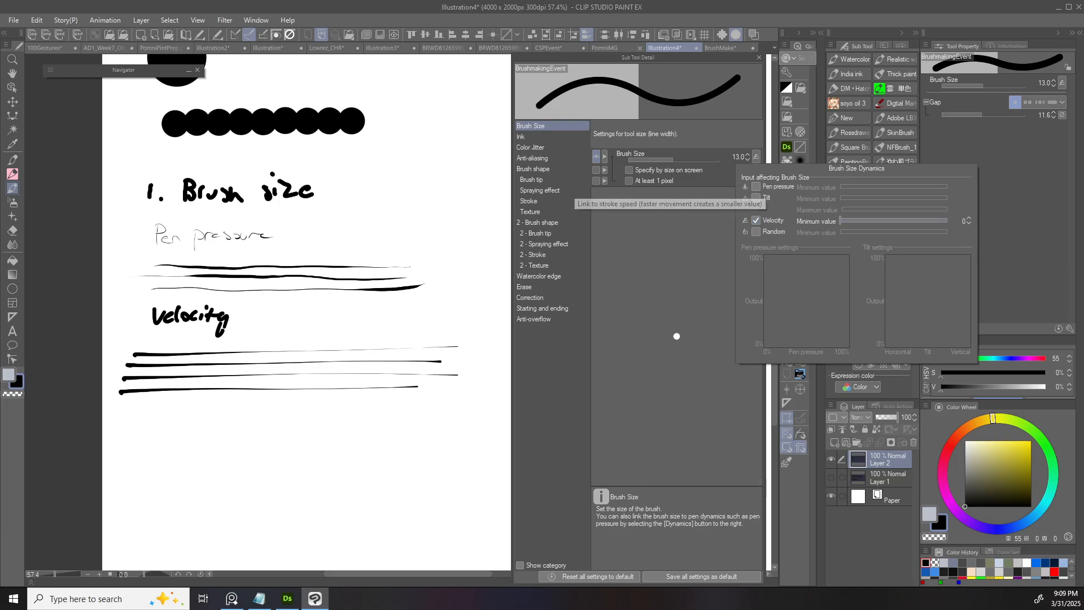
pyautogui.click(167, 417)
pyautogui.moveTo(122, 416)
pyautogui.mouseDown()
pyautogui.moveTo(405, 400)
pyautogui.moveTo(345, 395)
pyautogui.mouseUp()
pyautogui.hotkey('ctrl', 'z')
# - Switch the brush size dynamics from Velocity to Random
pyautogui.click(756, 157)
pyautogui.click(756, 220)
pyautogui.click(756, 231)
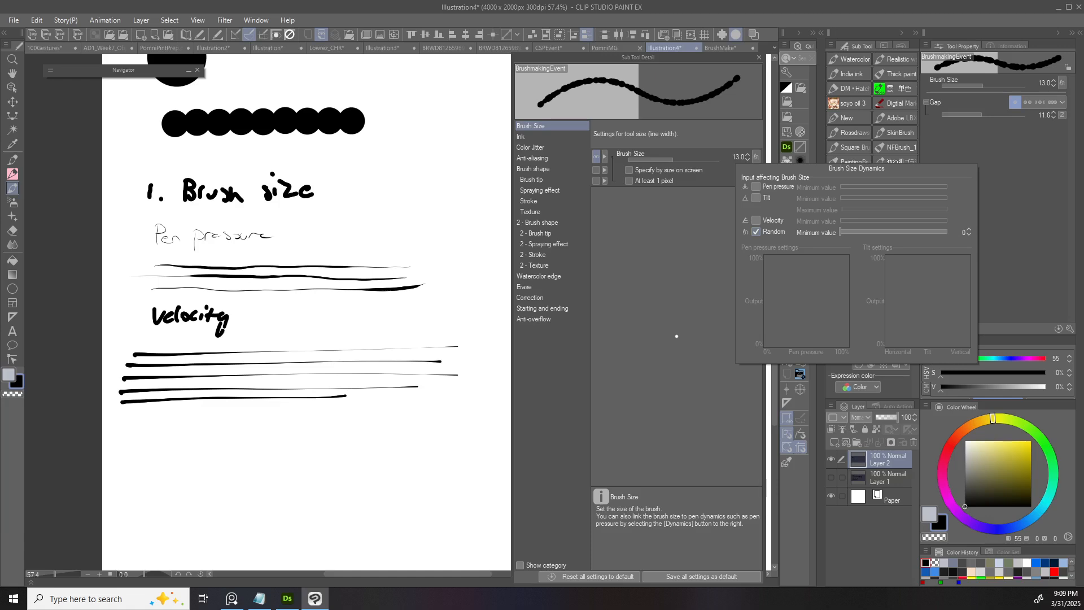
pyautogui.click(677, 336)
# - Handwrite "Random" with a long horizontal test line beneath it, and close the brush's detailed settings
pyautogui.moveTo(146, 417)
pyautogui.mouseDown()
pyautogui.moveTo(147, 431)
pyautogui.moveTo(220, 430)
pyautogui.mouseUp()
pyautogui.scroll(-2, 220, 429)
pyautogui.moveTo(107, 402); pyautogui.dragTo(409, 399)
pyautogui.moveTo(187, 443); pyautogui.dragTo(237, 435)
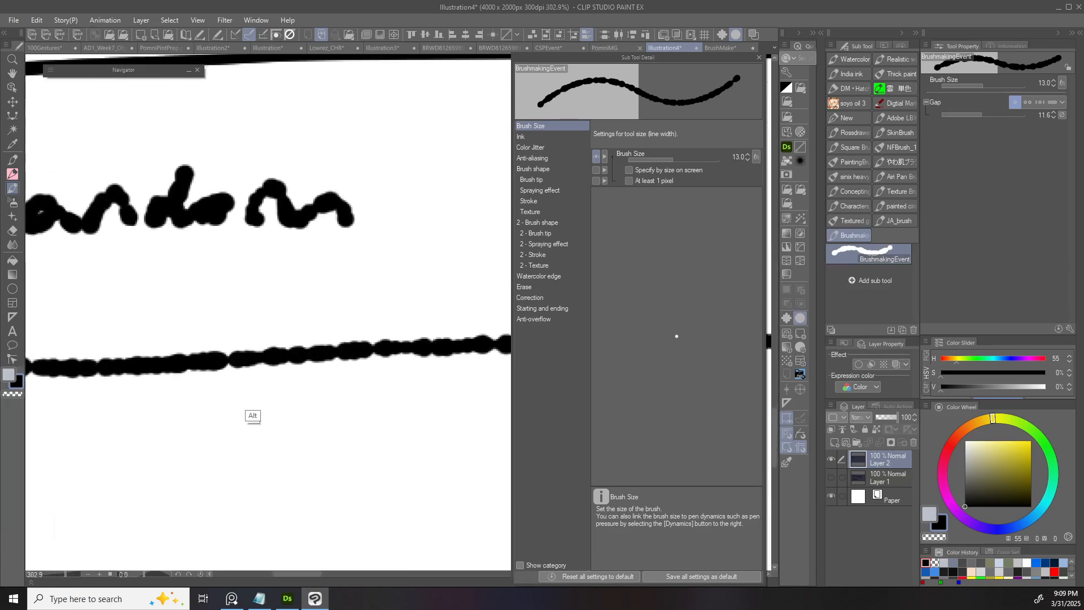
pyautogui.scroll(-3, 322, 404)
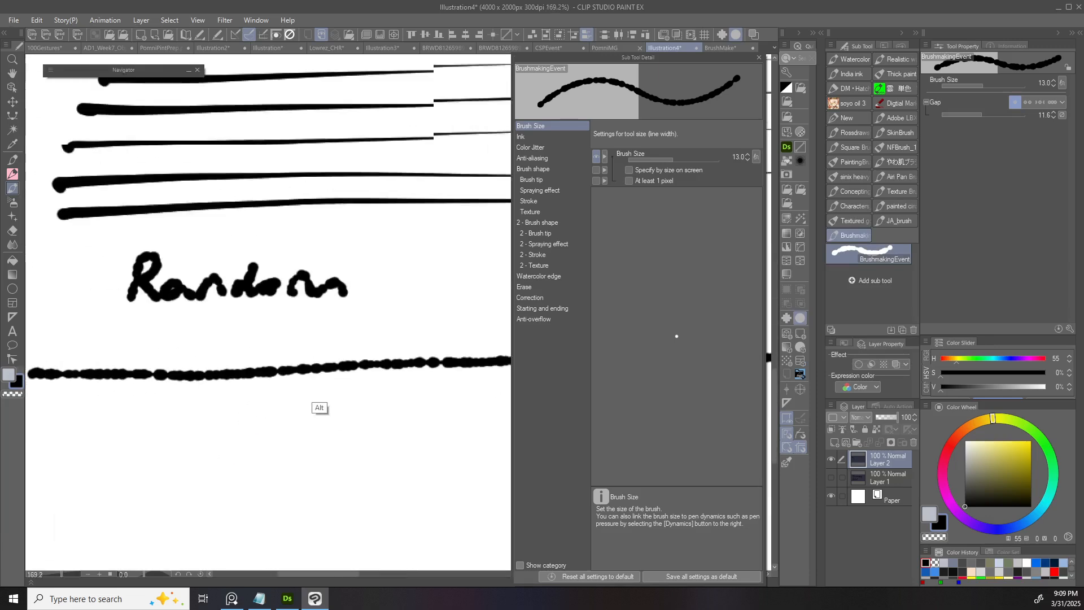
pyautogui.press('Escape')
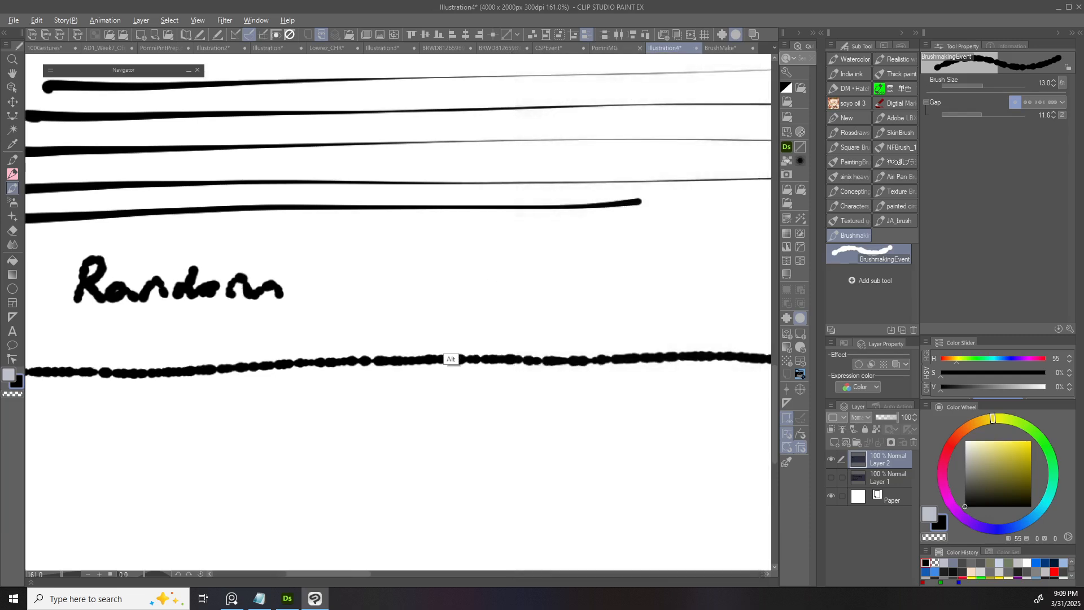
# - Set the brush gap to 120.4 and paint a row of separate, randomly sized dots below the random test line
pyautogui.scroll(-3, 450, 317)
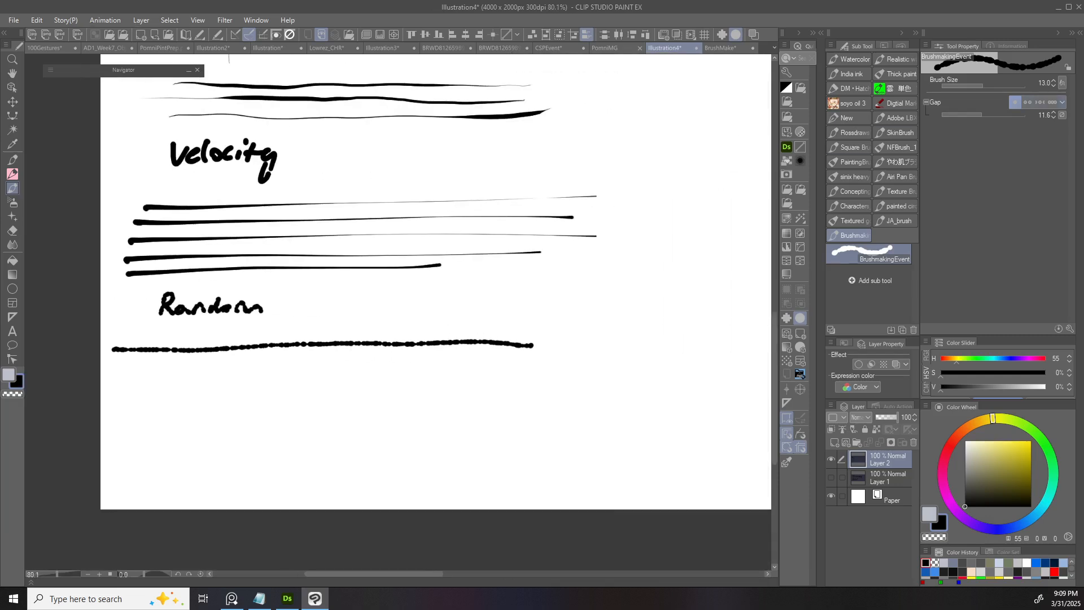
pyautogui.moveTo(982, 115); pyautogui.dragTo(1001, 115)
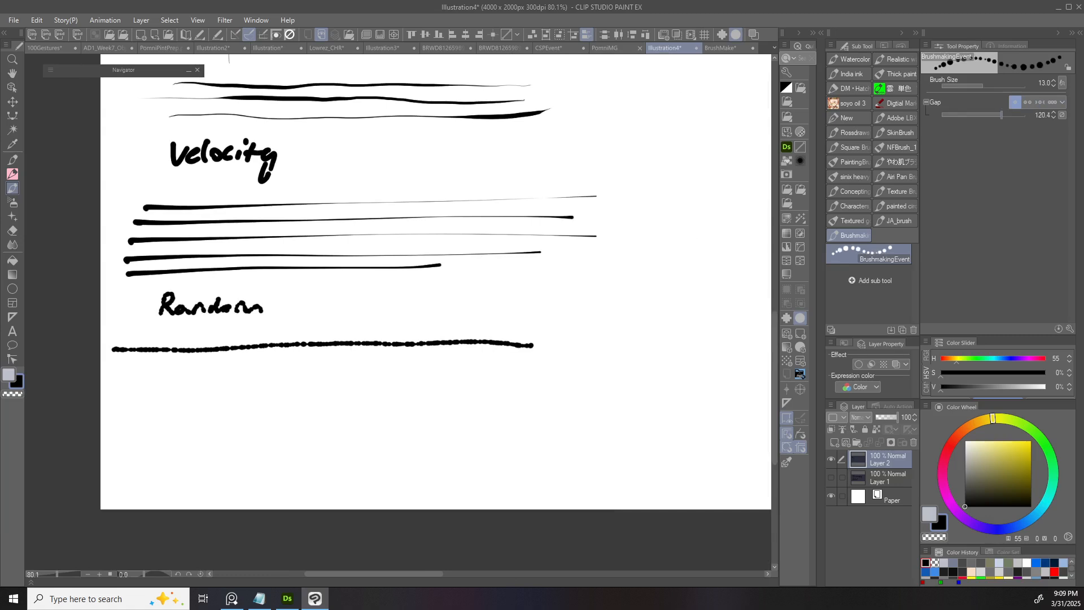
pyautogui.moveTo(129, 407)
pyautogui.mouseDown()
pyautogui.moveTo(148, 407)
pyautogui.moveTo(136, 386)
pyautogui.moveTo(534, 380)
pyautogui.moveTo(499, 390)
pyautogui.mouseUp()
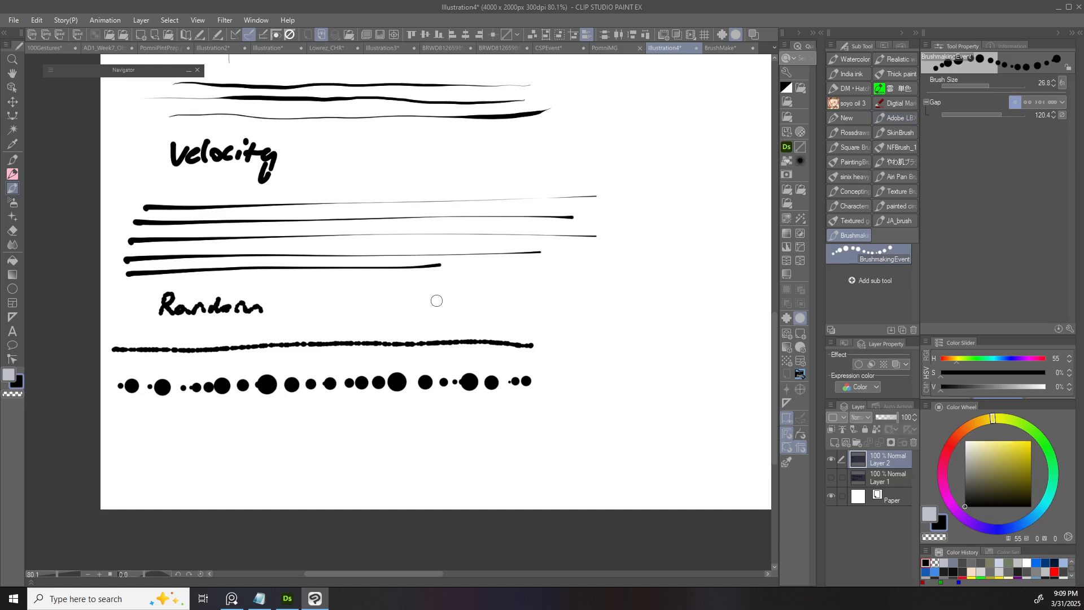
# - Raise the minimum value of Random brush size to about half and paint a second dot row at brush size 41.8
pyautogui.press('[')
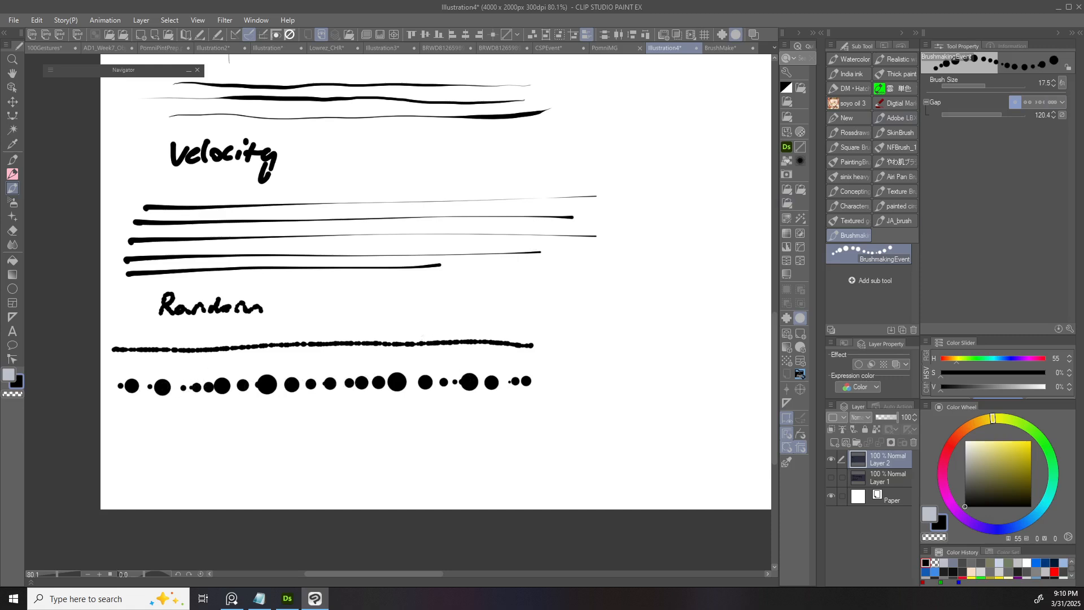
pyautogui.click(1062, 83)
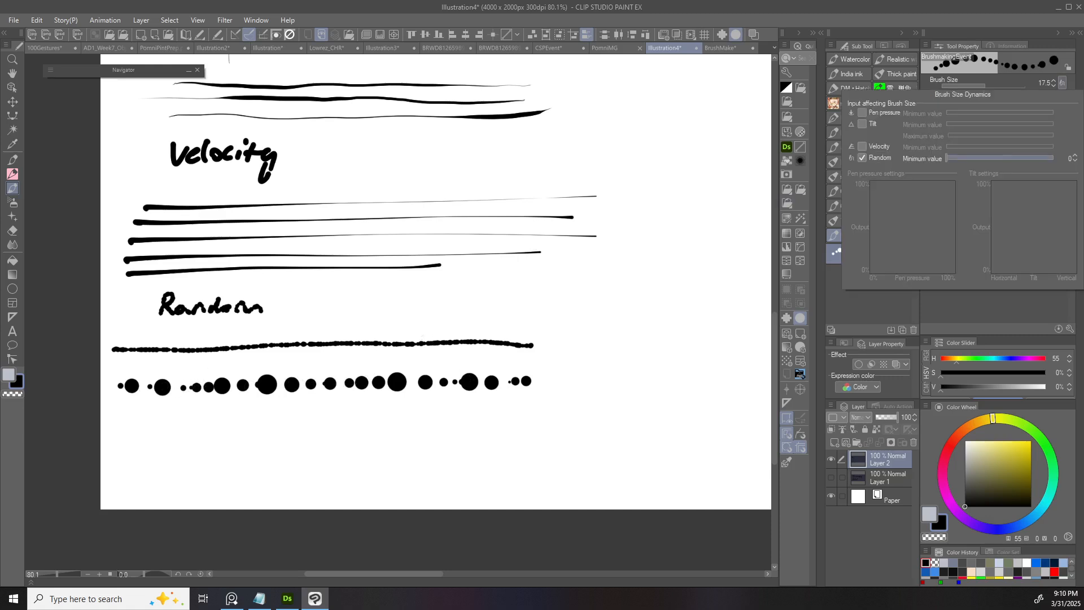
pyautogui.click(1001, 158)
pyautogui.click(233, 420)
pyautogui.moveTo(236, 425)
pyautogui.mouseDown()
pyautogui.moveTo(245, 425)
pyautogui.moveTo(229, 424)
pyautogui.mouseUp()
pyautogui.moveTo(118, 414); pyautogui.dragTo(533, 413)
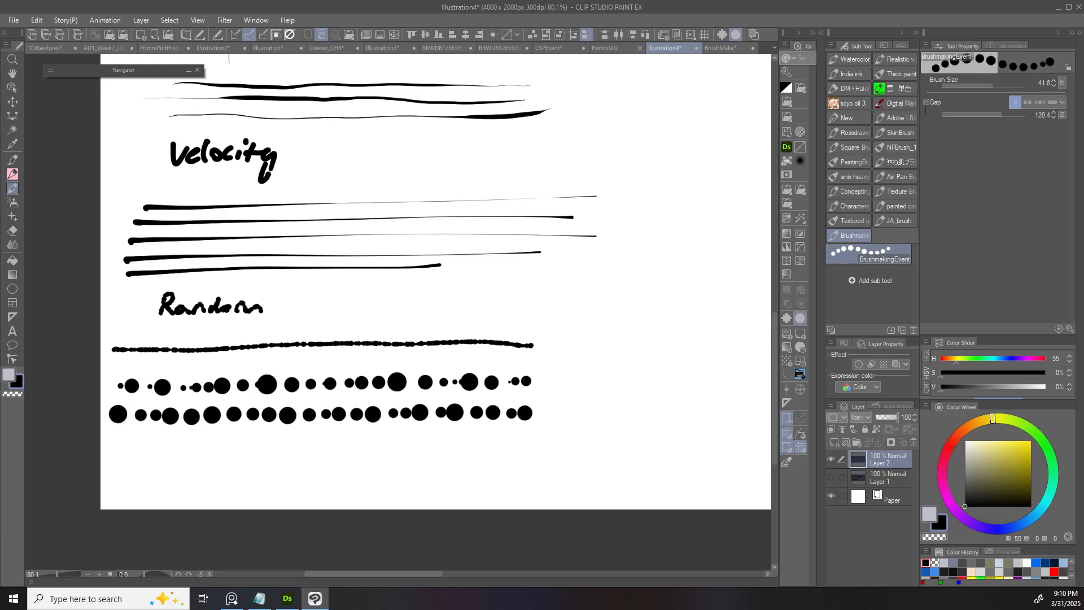
# - Set the gap to 5.9 and the brush size to 9.3, draw a line below the dot rows, and inspect it
pyautogui.moveTo(1001, 114); pyautogui.dragTo(975, 114)
pyautogui.moveTo(164, 444)
pyautogui.mouseDown()
pyautogui.moveTo(131, 445)
pyautogui.moveTo(471, 444)
pyautogui.mouseUp()
pyautogui.scroll(5, 457, 452)
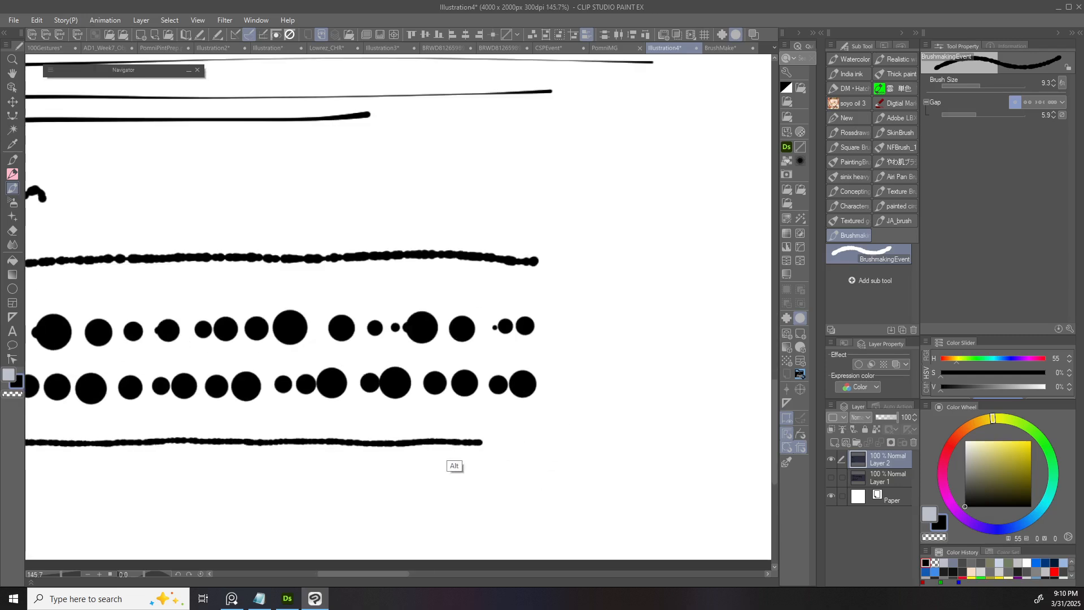
pyautogui.moveTo(459, 325); pyautogui.dragTo(482, 398)
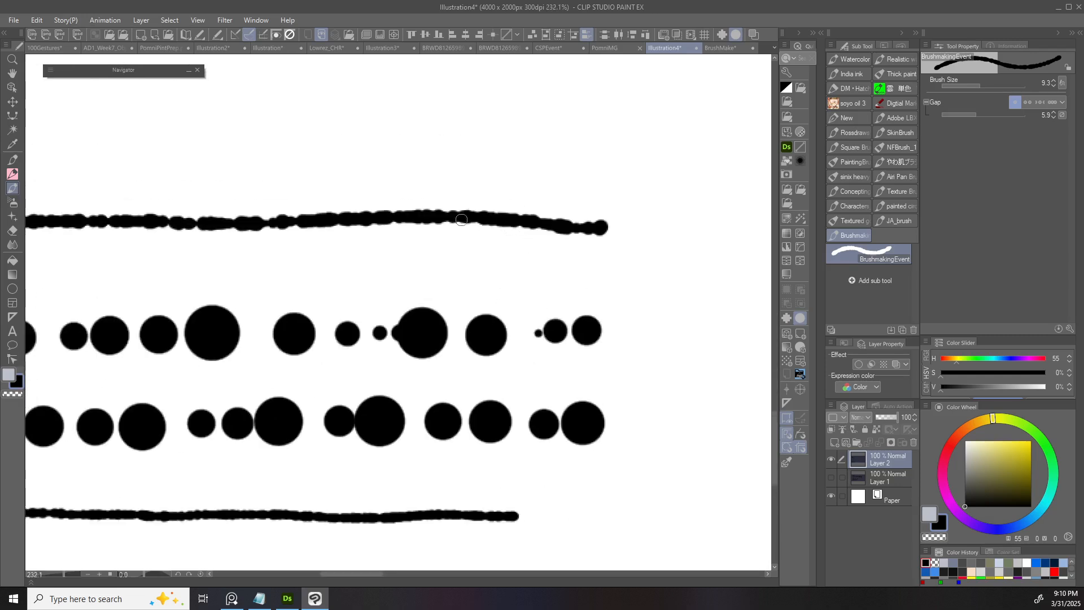
pyautogui.scroll(-3, 491, 300)
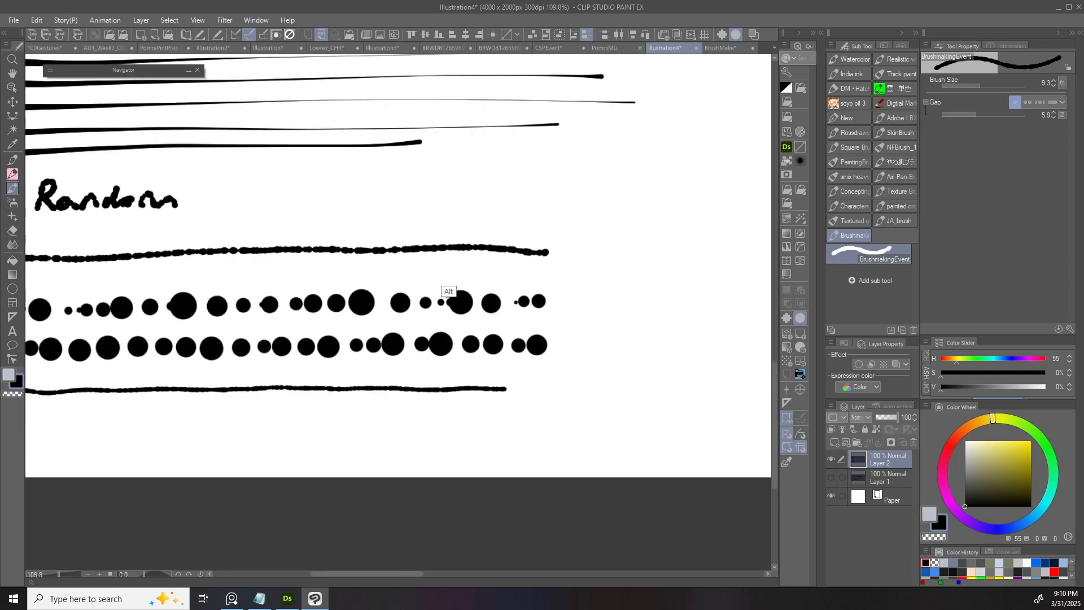
# - Enable pen pressure as an input affecting the brush gap
pyautogui.scroll(-3, 449, 296)
pyautogui.scroll(4, 429, 350)
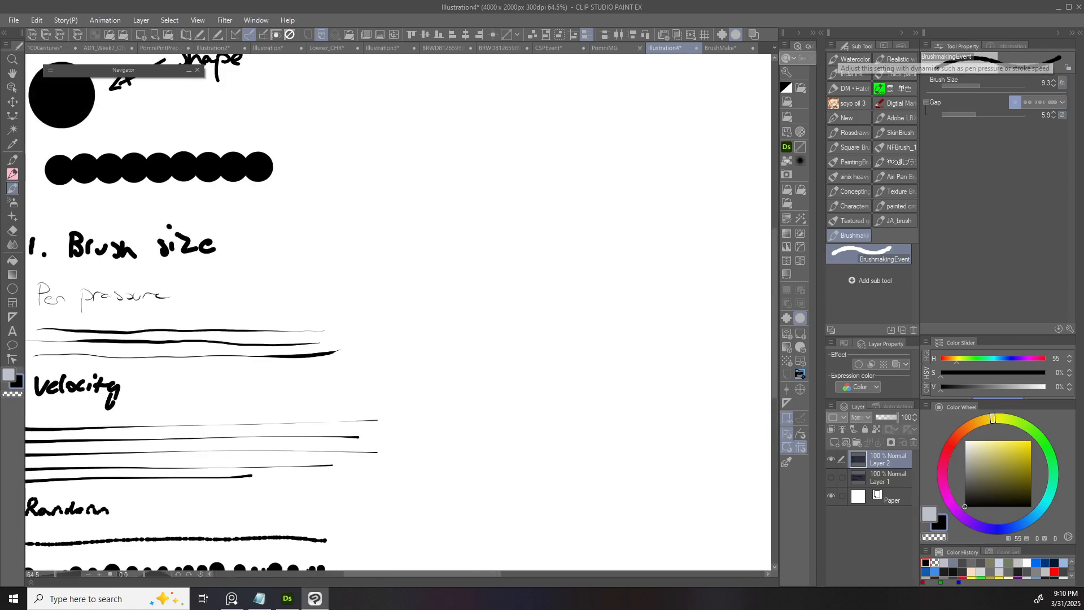
pyautogui.click(1062, 115)
pyautogui.click(863, 142)
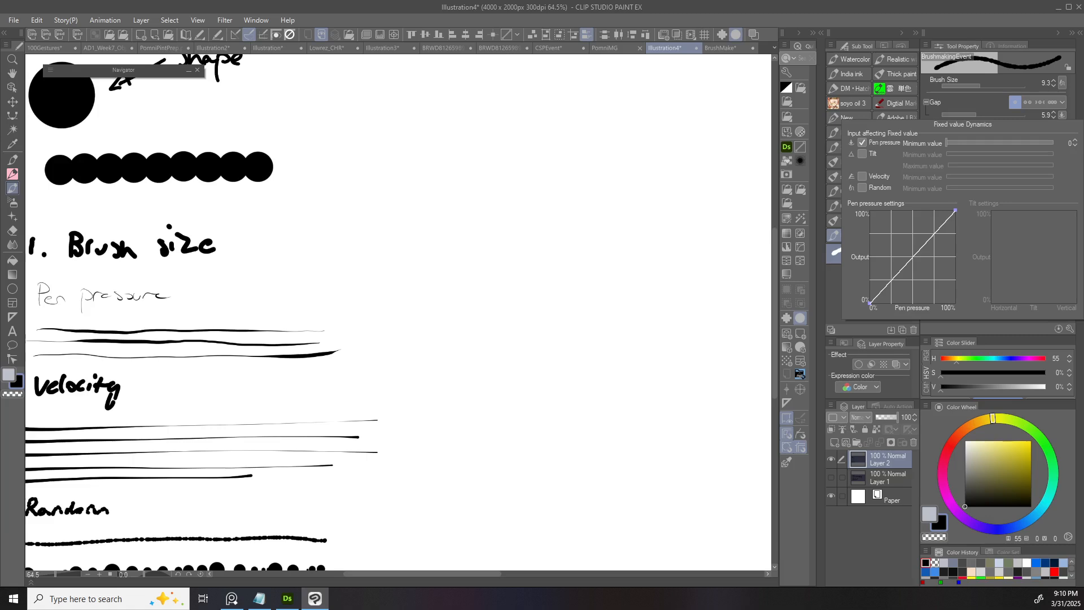
pyautogui.click(450, 303)
pyautogui.moveTo(450, 303); pyautogui.dragTo(409, 320)
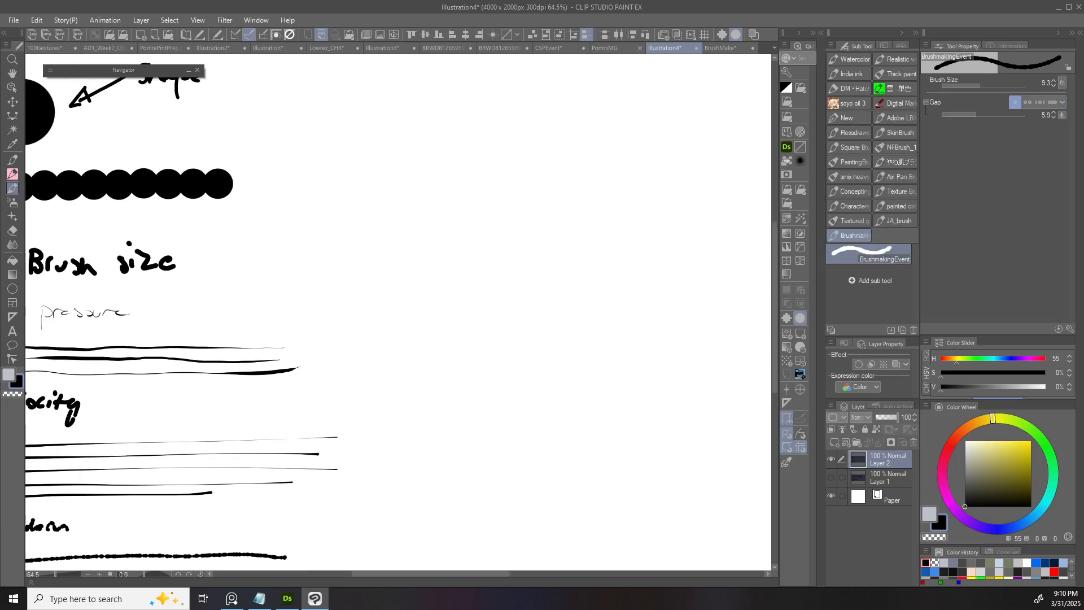
# - Enable pen pressure alongside random in the brush size dynamics, with the pen pressure minimum value at 0
pyautogui.click(1062, 83)
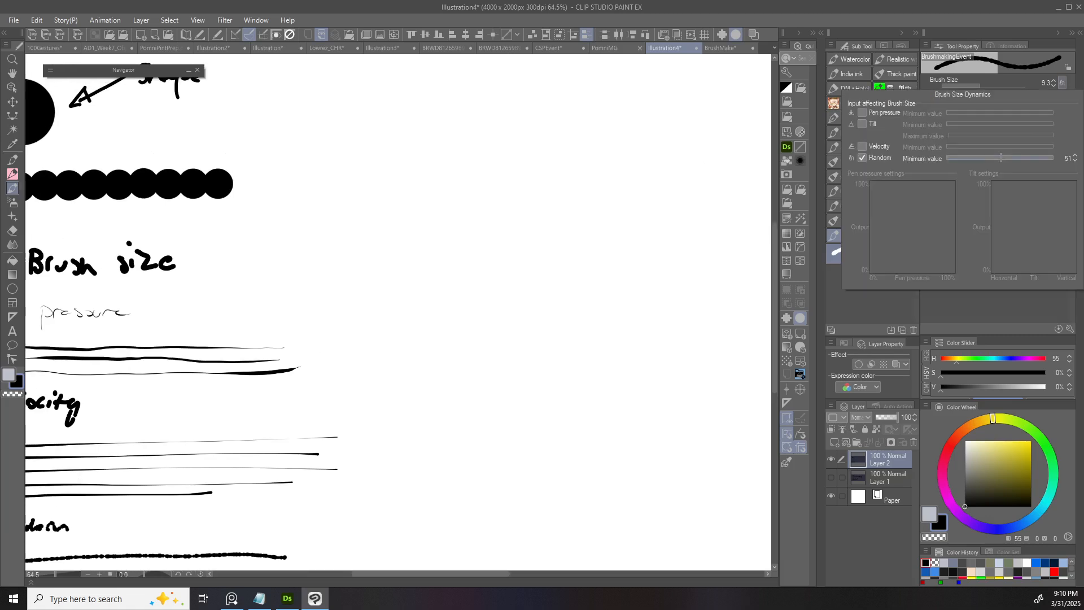
pyautogui.click(863, 112)
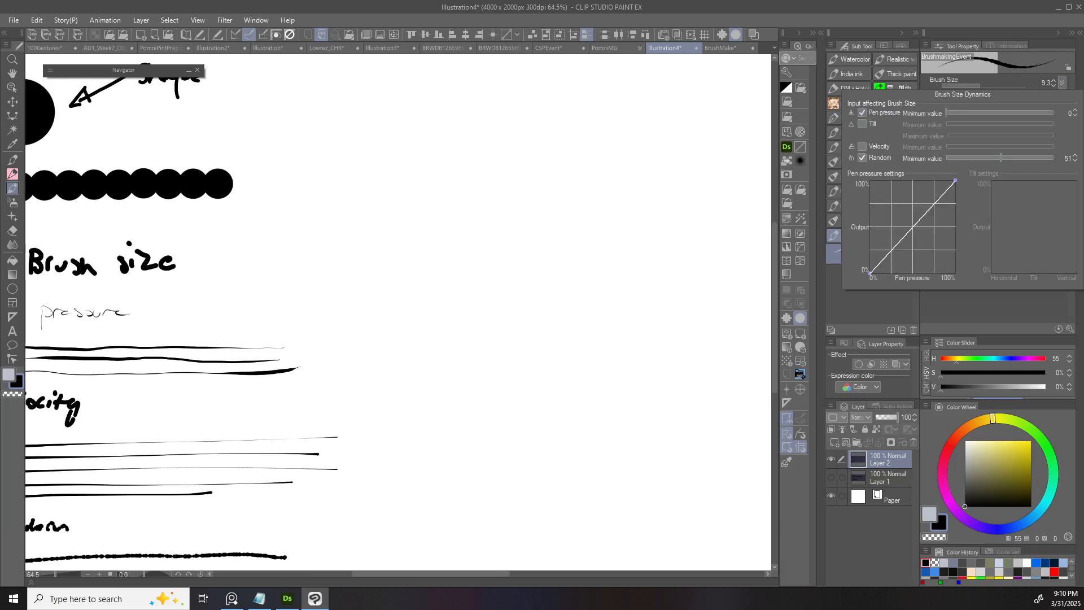
pyautogui.moveTo(947, 113)
pyautogui.mouseDown()
pyautogui.moveTo(975, 112)
pyautogui.moveTo(947, 113)
pyautogui.mouseUp()
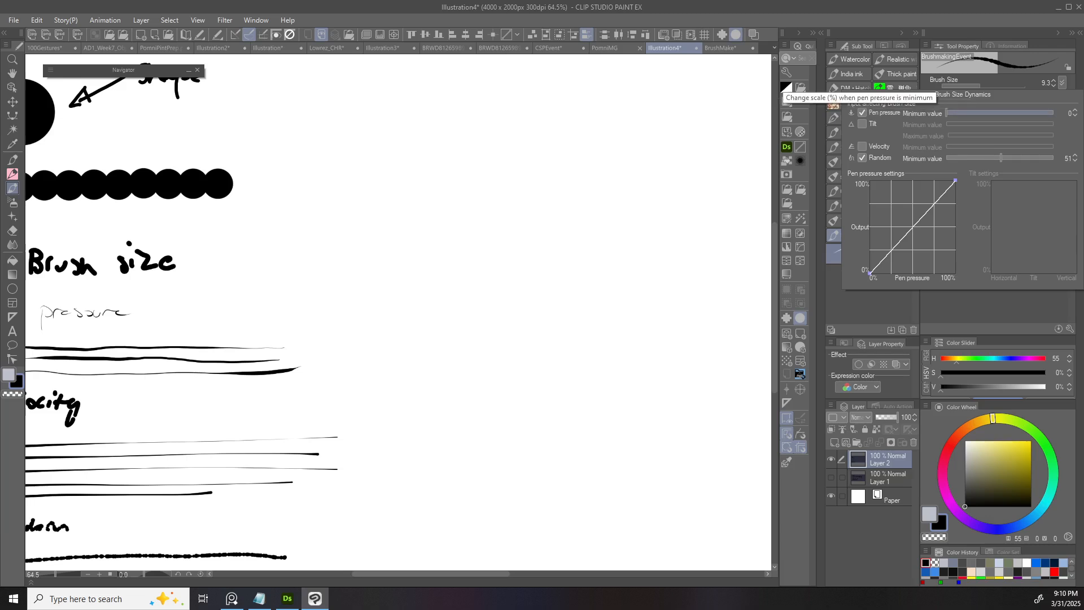
pyautogui.moveTo(947, 113); pyautogui.dragTo(989, 113)
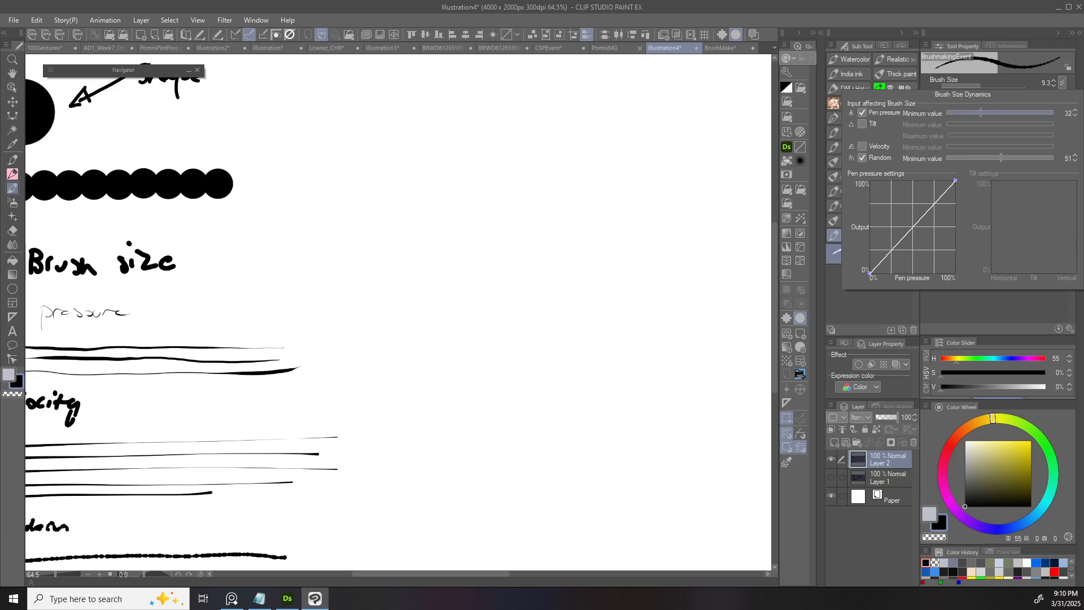
pyautogui.click(946, 113)
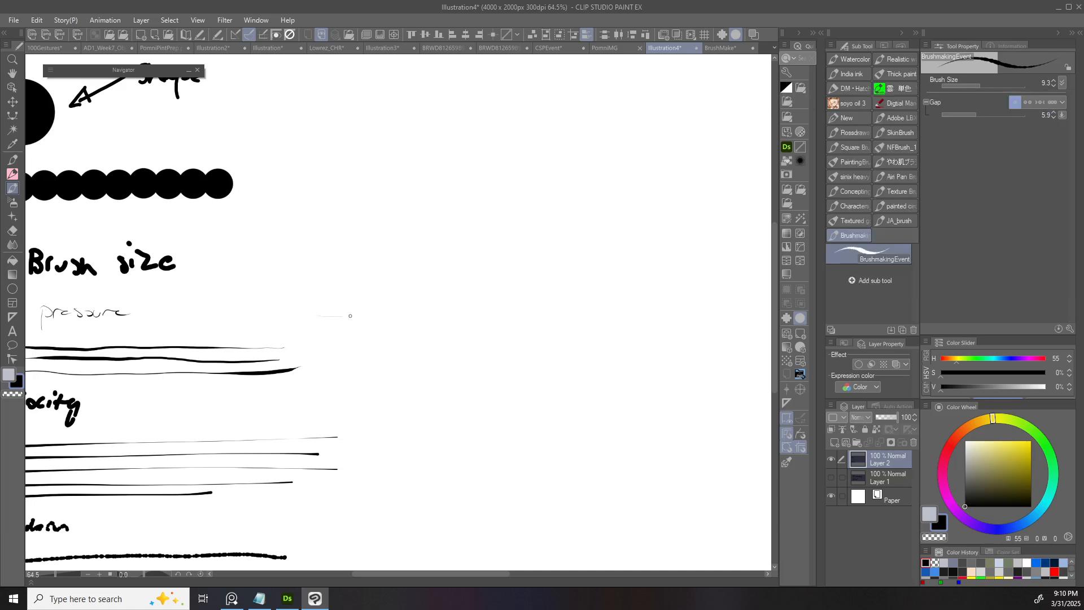
# - Paint a tapered test stroke in the blank area beside the pen pressure lines and a second one beneath it at brush size 24.2
pyautogui.moveTo(345, 316); pyautogui.dragTo(407, 316)
pyautogui.scroll(4, 429, 316)
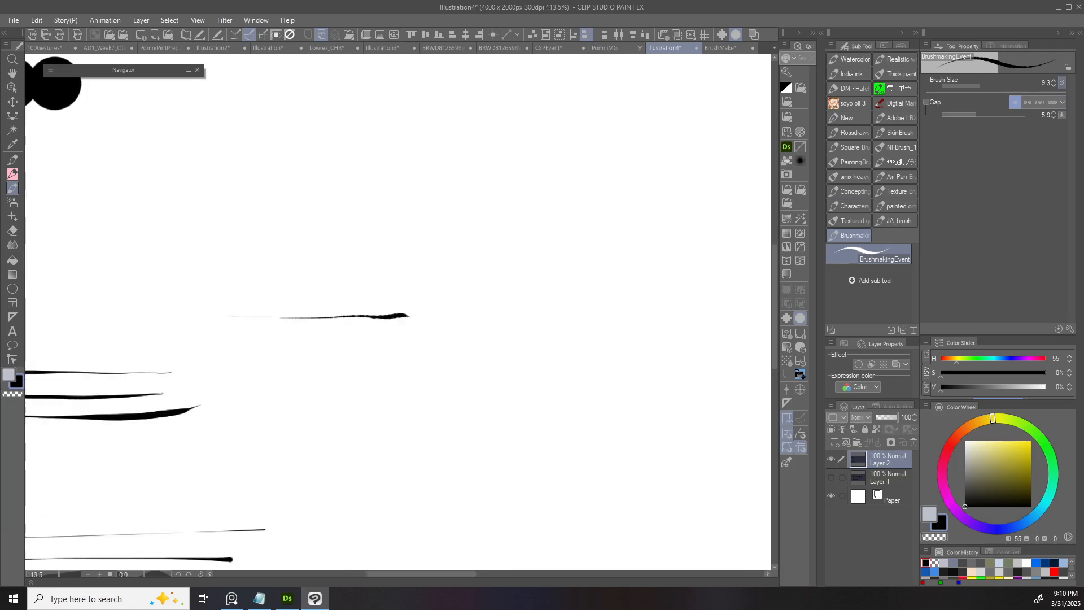
pyautogui.moveTo(315, 363); pyautogui.dragTo(329, 361)
pyautogui.moveTo(233, 371); pyautogui.dragTo(520, 368)
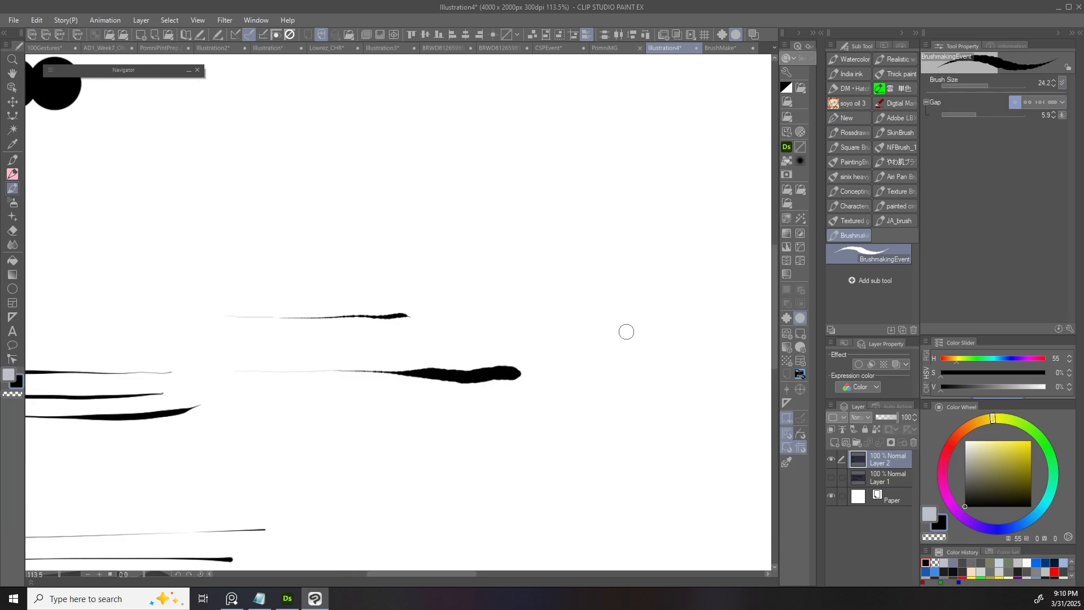
pyautogui.scroll(-4, 639, 361)
pyautogui.scroll(1, 447, 347)
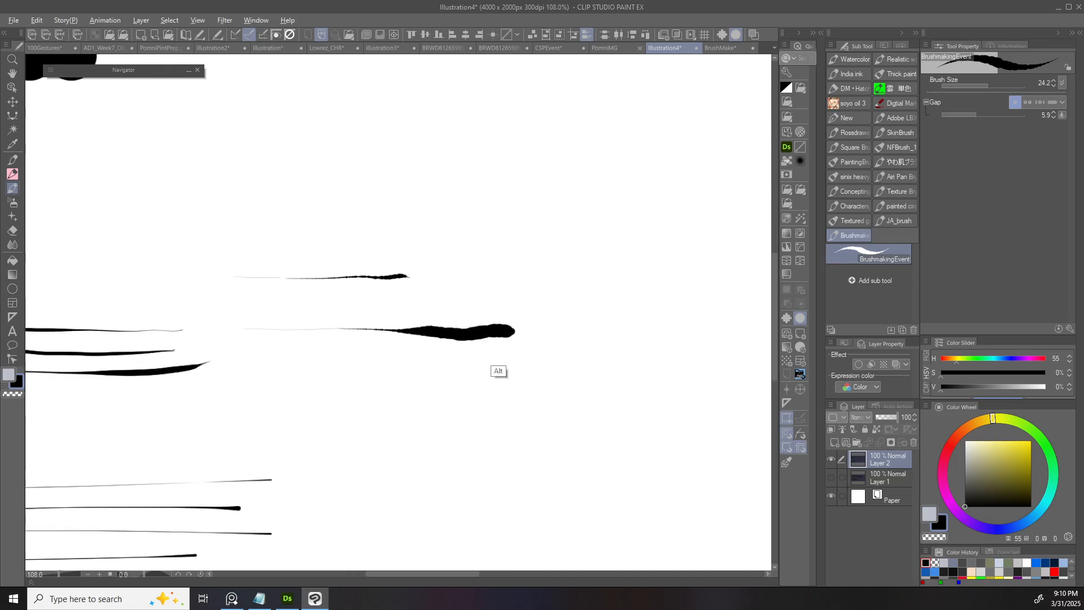
# - Set the brush size to 15.6 and the pen pressure minimum value for brush size to 31
pyautogui.moveTo(444, 365); pyautogui.dragTo(443, 386)
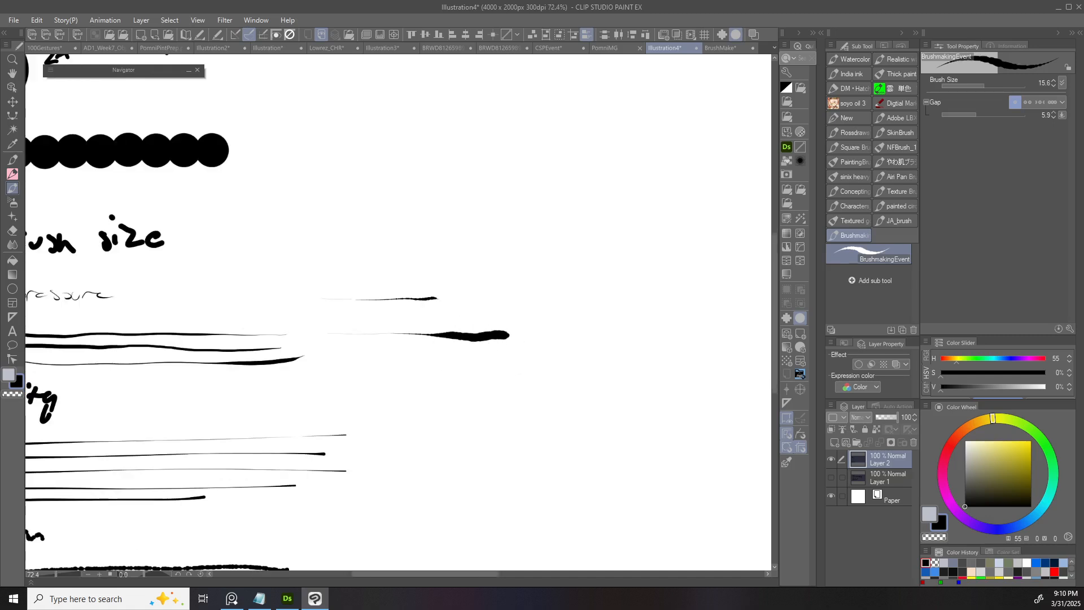
pyautogui.click(1062, 82)
pyautogui.moveTo(947, 113); pyautogui.dragTo(983, 113)
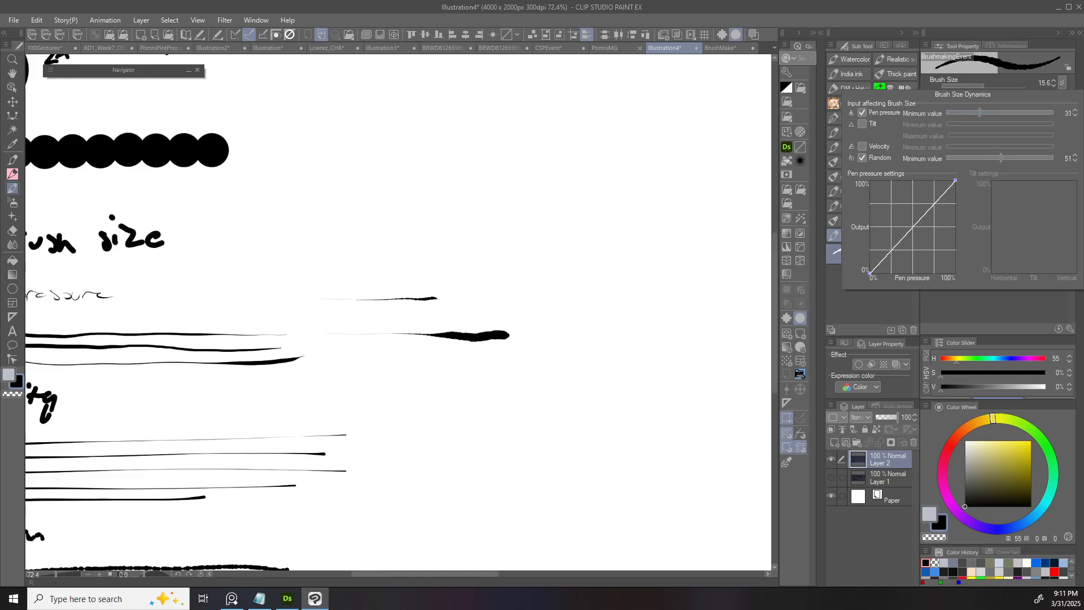
# - Reshape the brush size pen pressure curve into a deep dip and paint a long test line below the two tapered strokes
pyautogui.moveTo(913, 227)
pyautogui.mouseDown()
pyautogui.moveTo(896, 193)
pyautogui.moveTo(930, 257)
pyautogui.moveTo(908, 188)
pyautogui.moveTo(912, 224)
pyautogui.mouseUp()
pyautogui.moveTo(869, 273); pyautogui.dragTo(870, 181)
pyautogui.moveTo(955, 180); pyautogui.dragTo(956, 273)
pyautogui.moveTo(912, 223); pyautogui.dragTo(892, 258)
pyautogui.moveTo(331, 378); pyautogui.dragTo(637, 379)
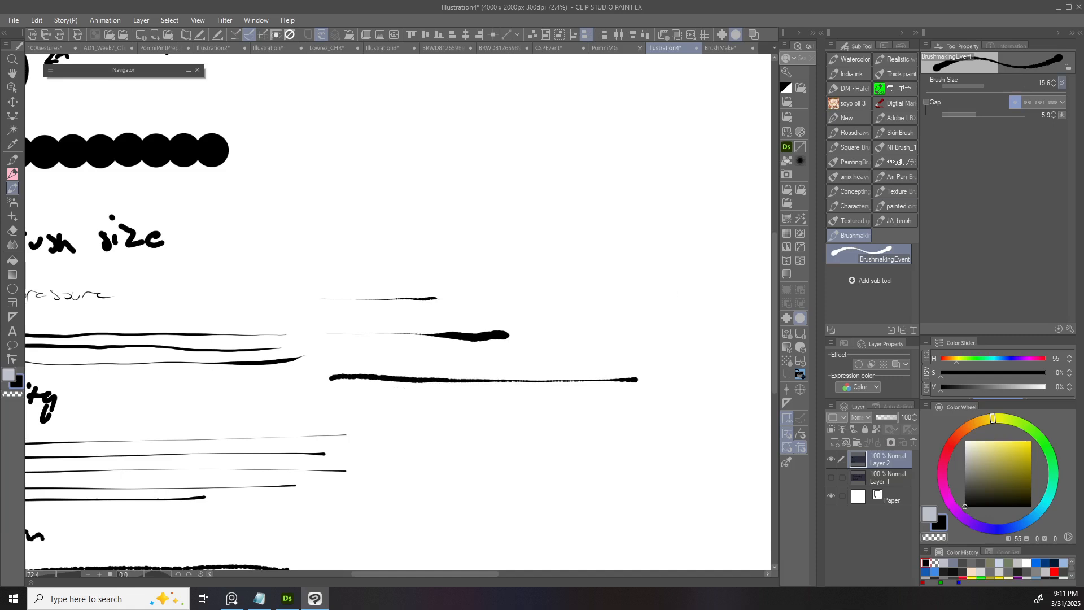
# - Restore the pen pressure curve to a rise from 0% output to 100% output with only a slight sag
pyautogui.click(1062, 82)
pyautogui.moveTo(870, 181); pyautogui.dragTo(870, 273)
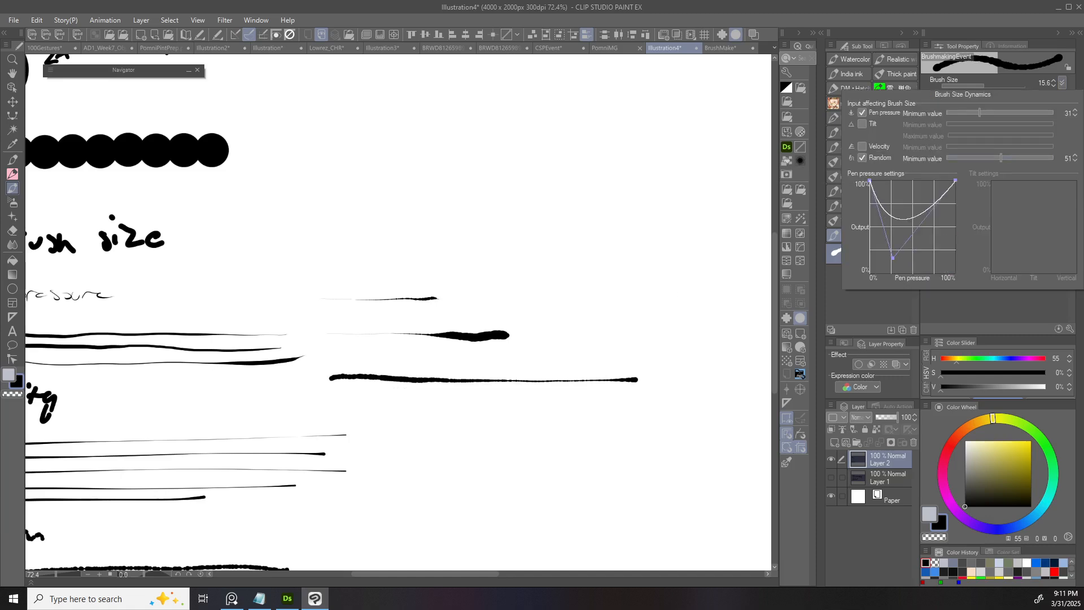
pyautogui.moveTo(955, 273); pyautogui.dragTo(955, 181)
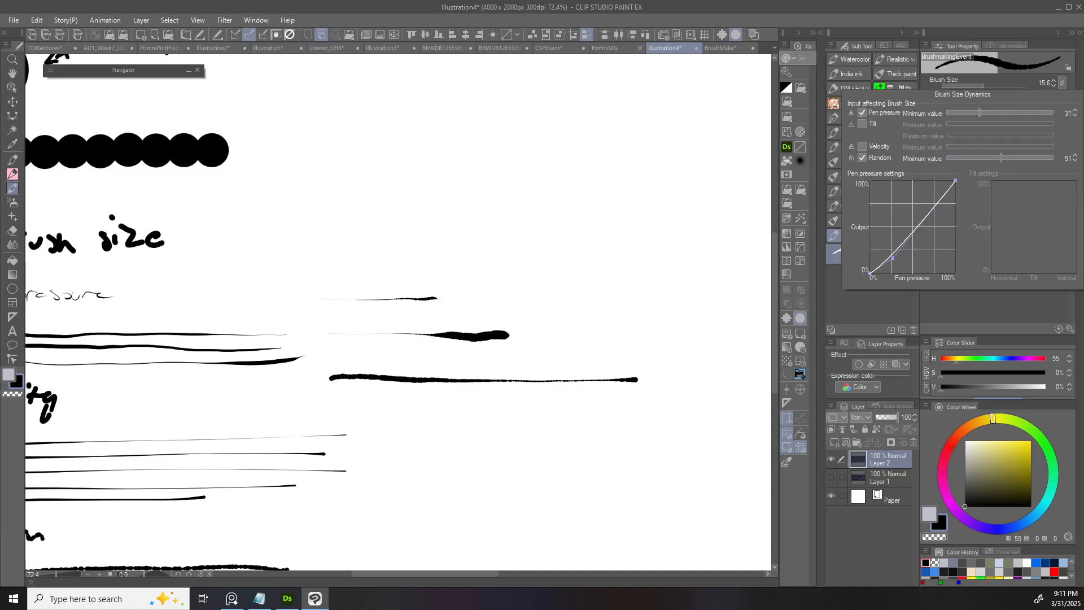
pyautogui.click(605, 296)
# - Handwrite the heading "Pen pressure Curve type:" in the blank area beside the test strokes
pyautogui.moveTo(742, 172); pyautogui.dragTo(617, 181)
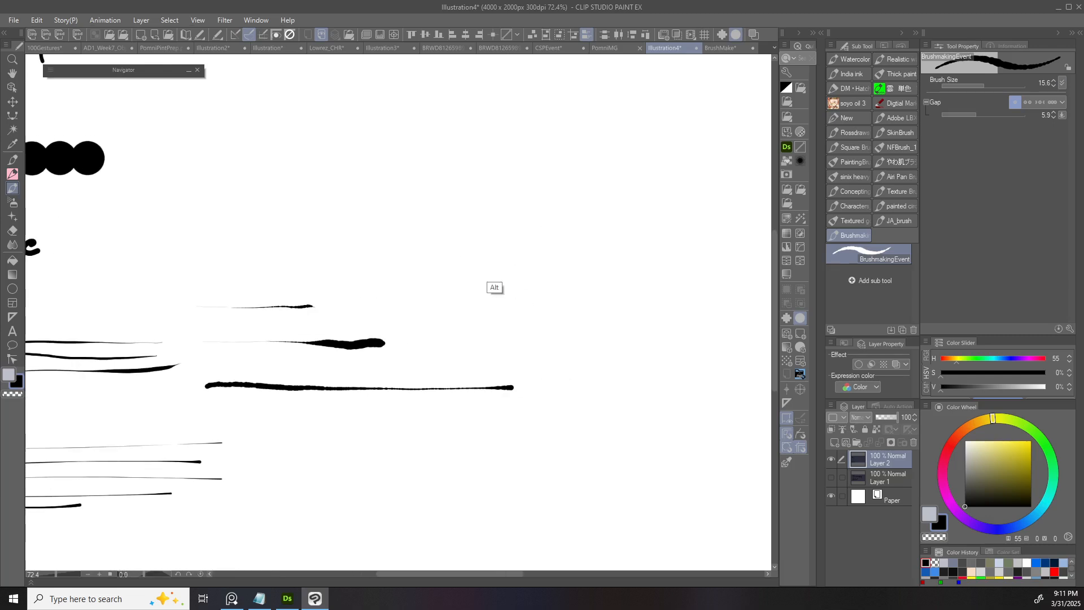
pyautogui.moveTo(515, 271); pyautogui.dragTo(505, 288)
pyautogui.moveTo(475, 253)
pyautogui.mouseDown()
pyautogui.moveTo(497, 274)
pyautogui.moveTo(571, 268)
pyautogui.mouseUp()
pyautogui.moveTo(576, 266)
pyautogui.mouseDown()
pyautogui.moveTo(527, 278)
pyautogui.moveTo(581, 283)
pyautogui.mouseUp()
pyautogui.moveTo(569, 277)
pyautogui.mouseDown()
pyautogui.moveTo(599, 274)
pyautogui.moveTo(496, 274)
pyautogui.mouseUp()
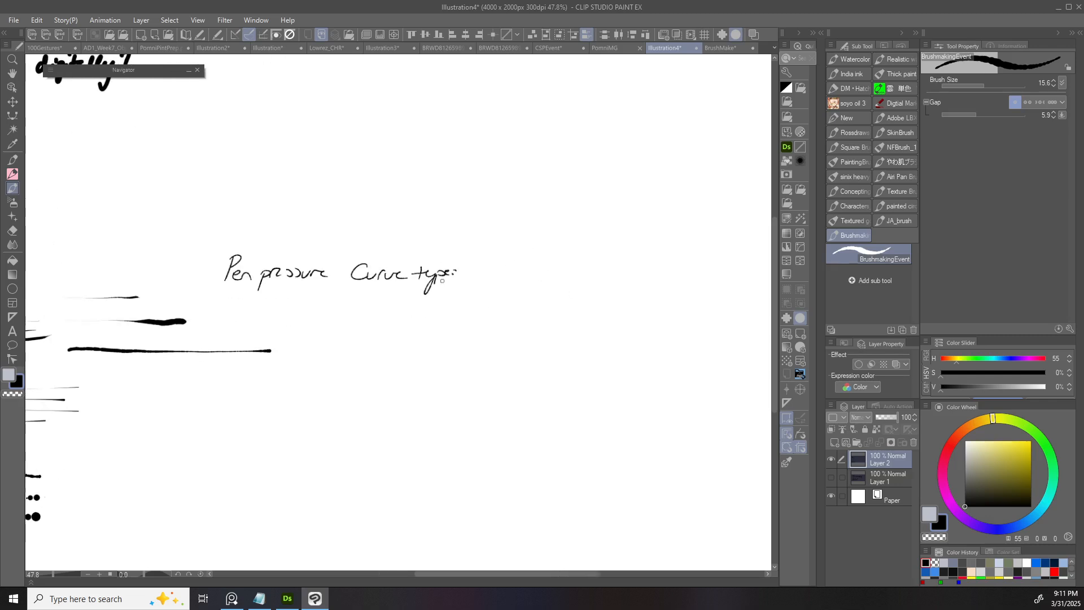
pyautogui.moveTo(372, 365); pyautogui.dragTo(490, 363)
pyautogui.moveTo(494, 268); pyautogui.dragTo(494, 364)
pyautogui.moveTo(377, 362); pyautogui.dragTo(491, 262)
pyautogui.hotkey('ctrl', 'z')
pyautogui.moveTo(385, 364); pyautogui.dragTo(492, 269)
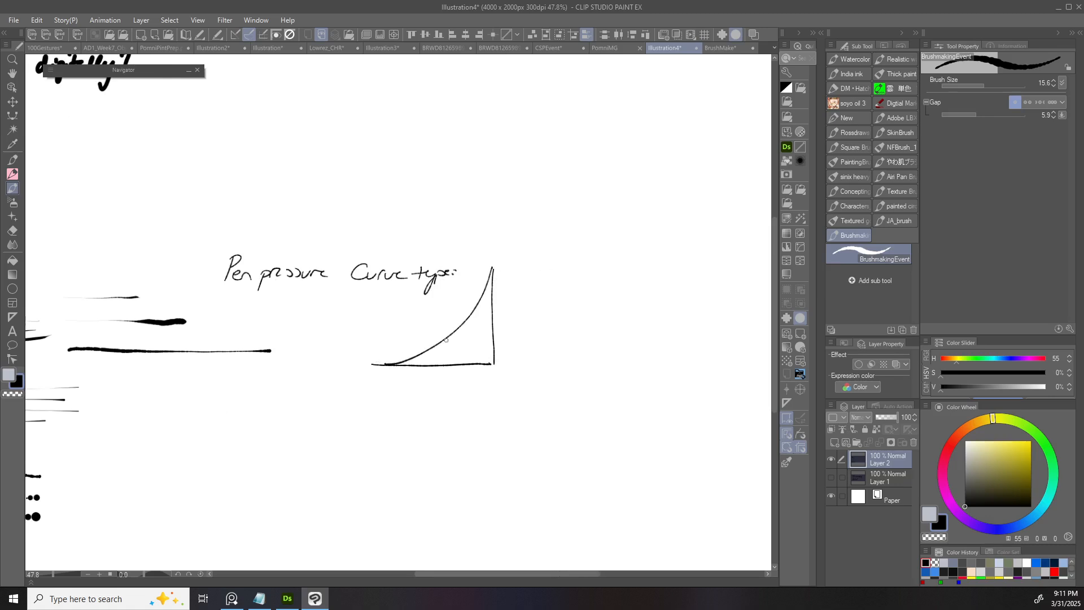
pyautogui.hotkey('ctrl', 'z')
pyautogui.hotkey('ctrl', 'z')
pyautogui.hotkey('ctrl', 'z')
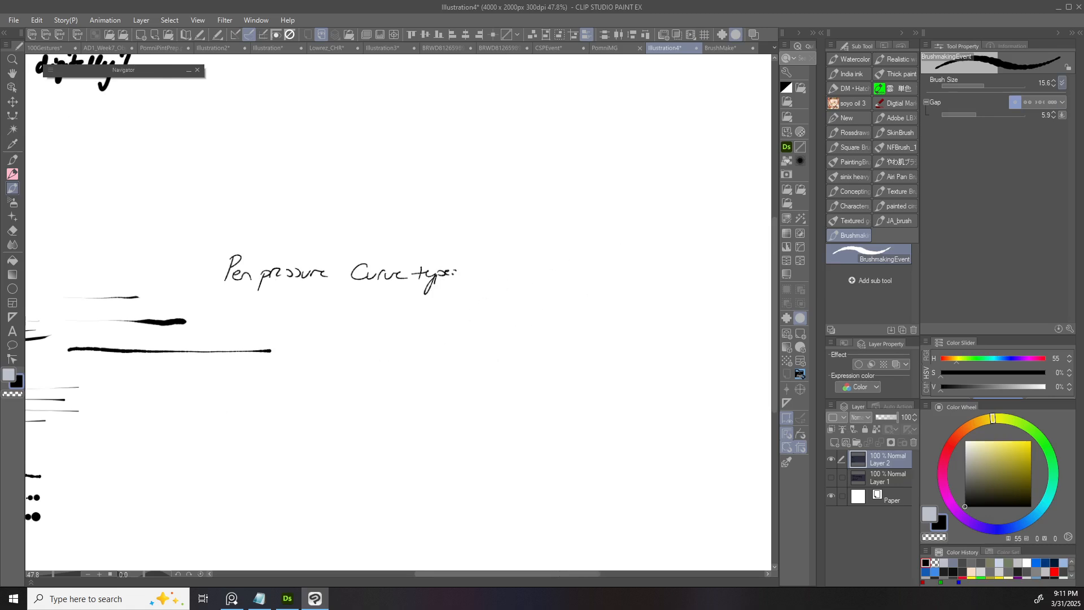
# - Draw a steepening curve graph with a baseline and vertical line under the heading, and handwrite the label "Exponetial" beside it
pyautogui.click(1062, 83)
pyautogui.moveTo(511, 295); pyautogui.dragTo(508, 407)
pyautogui.moveTo(422, 412); pyautogui.dragTo(511, 412)
pyautogui.moveTo(505, 292); pyautogui.dragTo(398, 412)
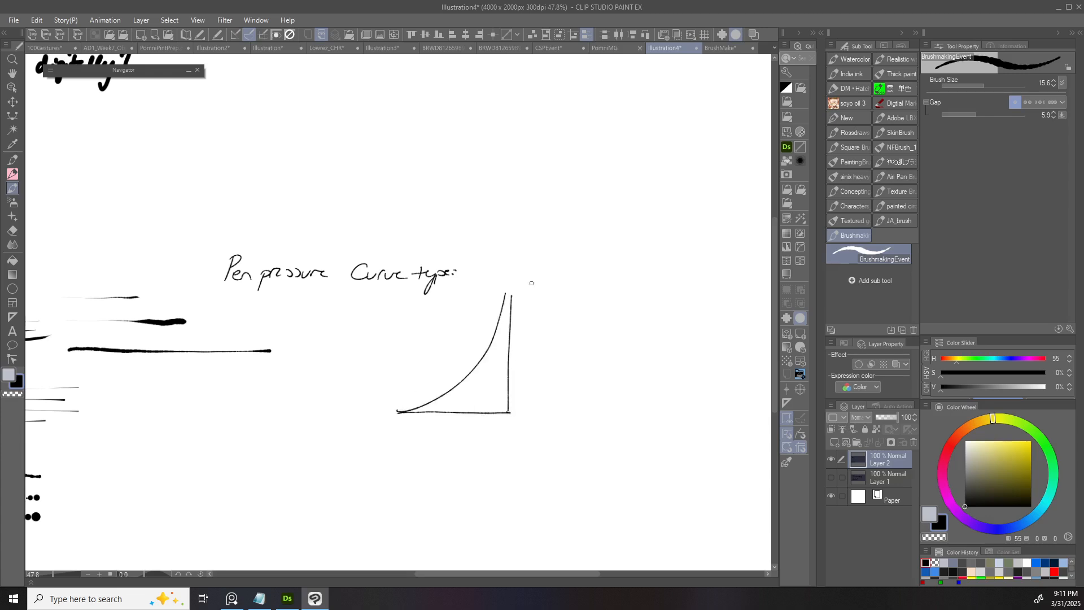
pyautogui.moveTo(529, 285); pyautogui.dragTo(607, 291)
# - Bend the brush size pen pressure curve upward into an arch that rises quickly and then flattens
pyautogui.moveTo(629, 342); pyautogui.dragTo(579, 263)
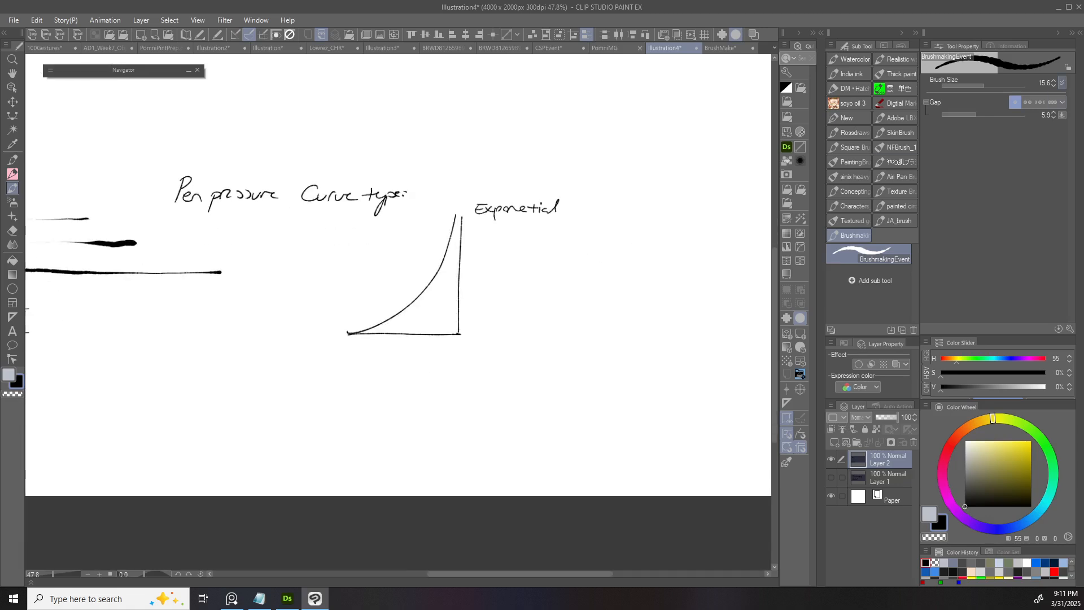
pyautogui.click(1062, 83)
pyautogui.moveTo(916, 219); pyautogui.dragTo(906, 196)
pyautogui.moveTo(895, 242); pyautogui.dragTo(858, 249)
pyautogui.moveTo(907, 190)
pyautogui.mouseDown()
pyautogui.moveTo(902, 235)
pyautogui.moveTo(900, 189)
pyautogui.moveTo(887, 198)
pyautogui.moveTo(934, 263)
pyautogui.moveTo(898, 188)
pyautogui.mouseUp()
# - Draw a second graph with an arched curve below the exponential one and handwrite the label "Gradual" beside it
pyautogui.click(426, 361)
pyautogui.moveTo(458, 358); pyautogui.dragTo(455, 454)
pyautogui.moveTo(333, 452); pyautogui.dragTo(461, 452)
pyautogui.moveTo(457, 358); pyautogui.dragTo(350, 447)
pyautogui.hotkey('ctrl', 'z')
pyautogui.moveTo(452, 357); pyautogui.dragTo(346, 443)
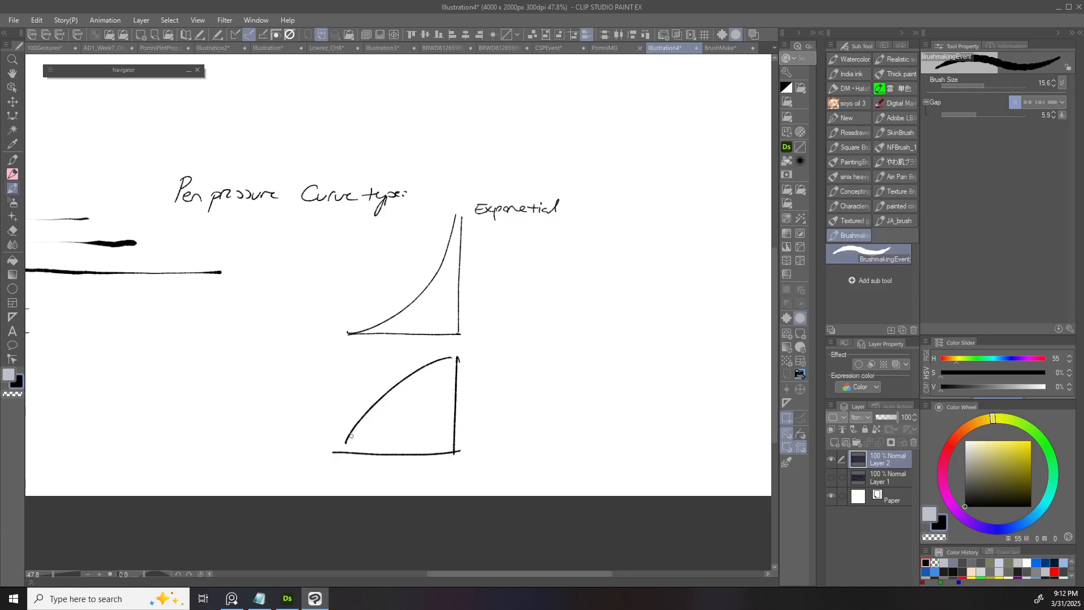
pyautogui.moveTo(743, 261); pyautogui.dragTo(630, 263)
pyautogui.moveTo(372, 355)
pyautogui.mouseDown()
pyautogui.moveTo(367, 363)
pyautogui.moveTo(428, 363)
pyautogui.mouseUp()
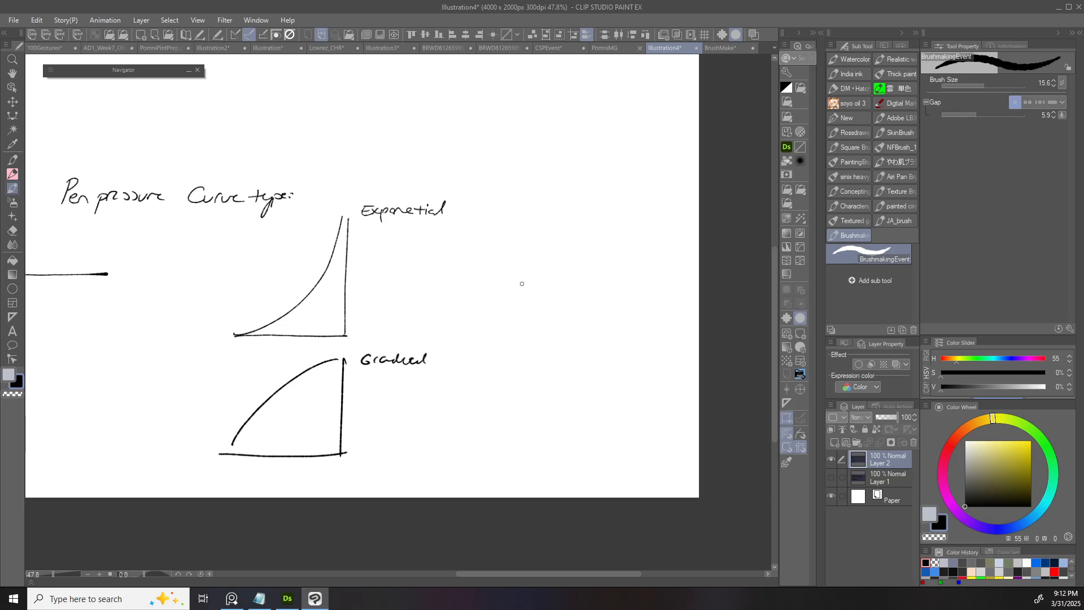
# - Bend the brush size pen pressure curve into an S shape using two control points
pyautogui.click(1062, 82)
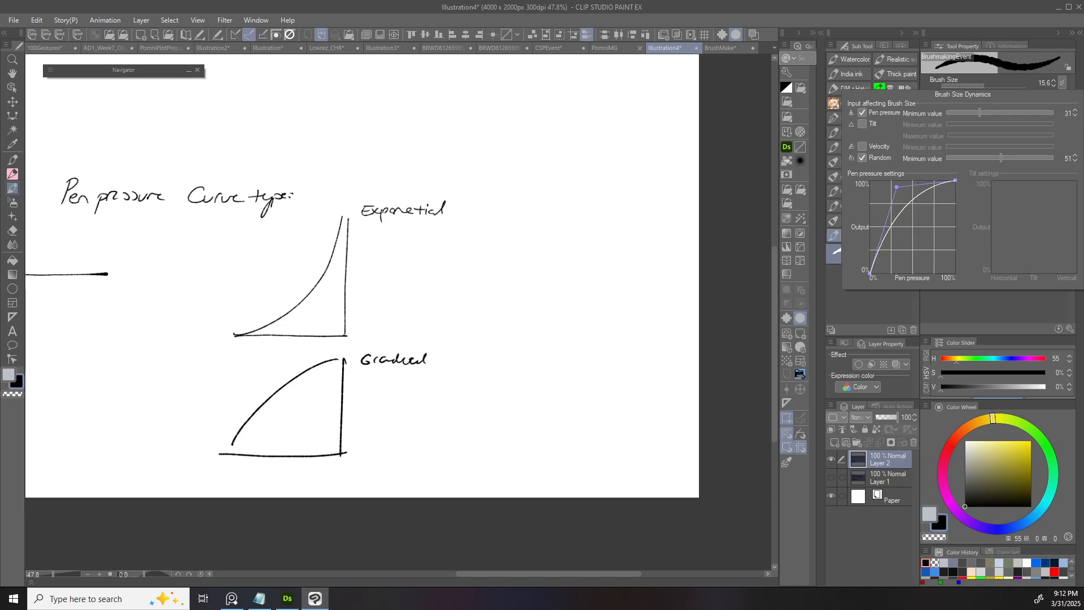
pyautogui.moveTo(897, 187); pyautogui.dragTo(897, 261)
pyautogui.moveTo(925, 217); pyautogui.dragTo(916, 184)
pyautogui.moveTo(897, 261); pyautogui.dragTo(915, 264)
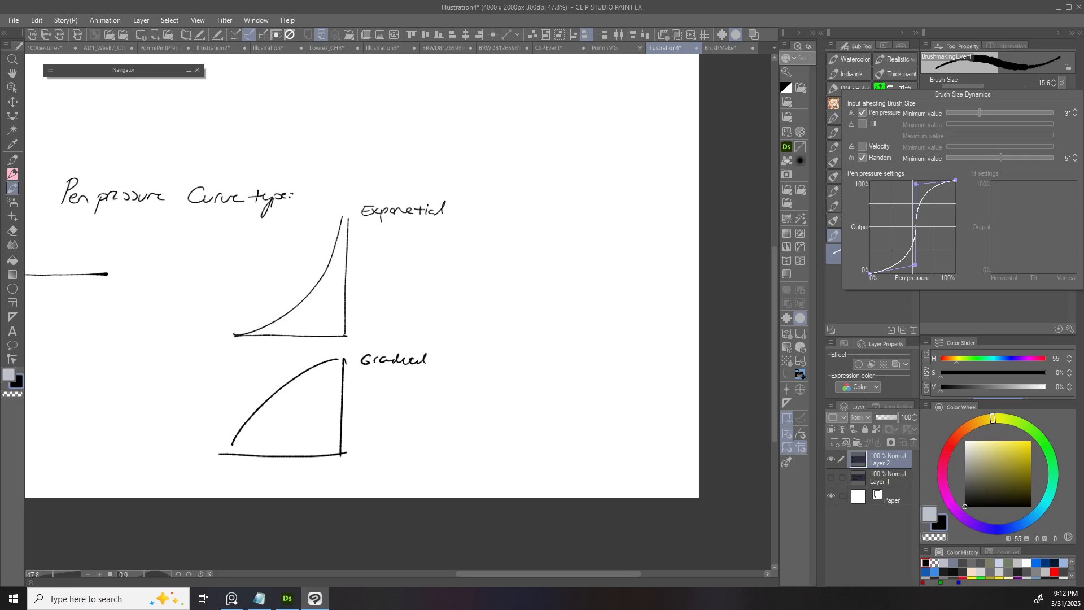
# - Shape the pen pressure curve into an exponential rise with one low control point and set the pen pressure minimum value to 8
pyautogui.moveTo(916, 264); pyautogui.dragTo(918, 288)
pyautogui.moveTo(916, 184); pyautogui.dragTo(926, 261)
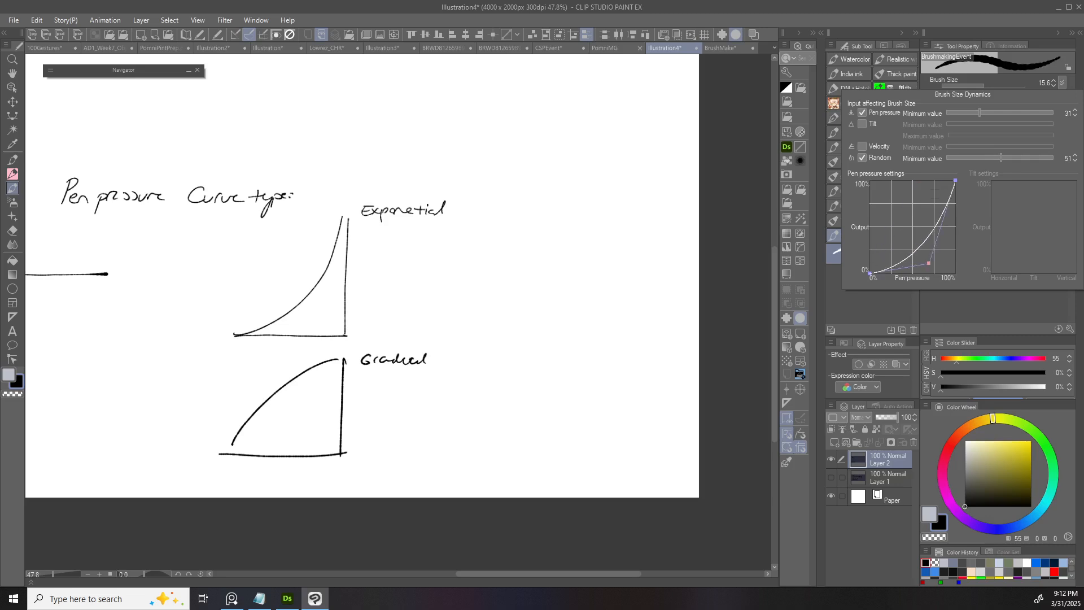
pyautogui.click(542, 271)
pyautogui.moveTo(420, 277); pyautogui.dragTo(373, 353)
pyautogui.click(1062, 83)
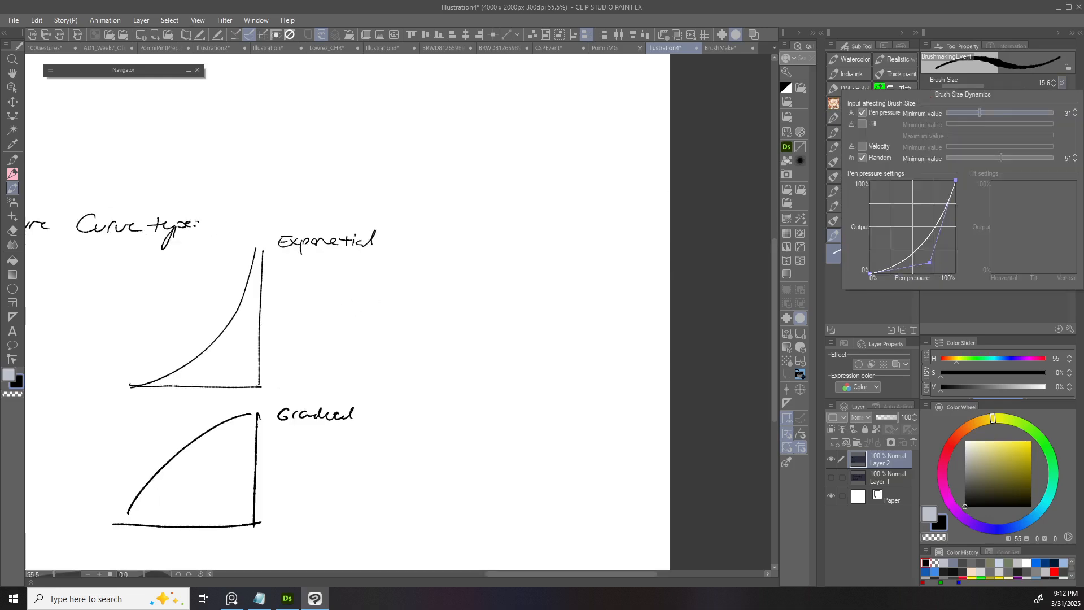
pyautogui.moveTo(929, 262)
pyautogui.mouseDown()
pyautogui.moveTo(949, 274)
pyautogui.moveTo(934, 265)
pyautogui.mouseUp()
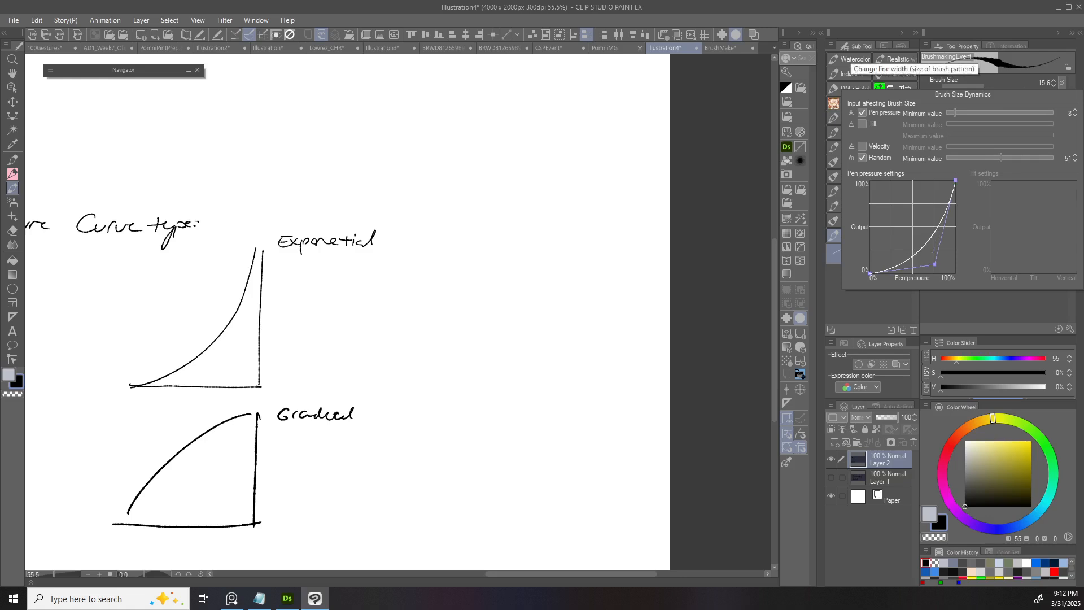
pyautogui.click(431, 251)
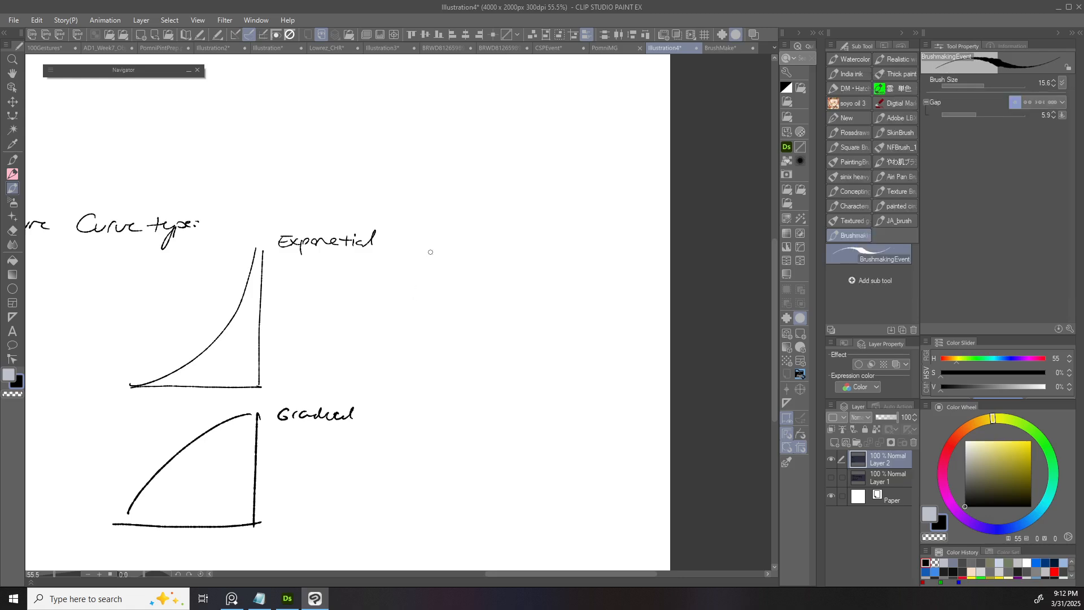
# - Paint three long test strokes with varying pen pressure under the exponential label
pyautogui.moveTo(308, 357)
pyautogui.mouseDown()
pyautogui.moveTo(398, 296)
pyautogui.moveTo(480, 279)
pyautogui.mouseUp()
pyautogui.hotkey('ctrl', 'z')
pyautogui.moveTo(310, 285); pyautogui.dragTo(562, 284)
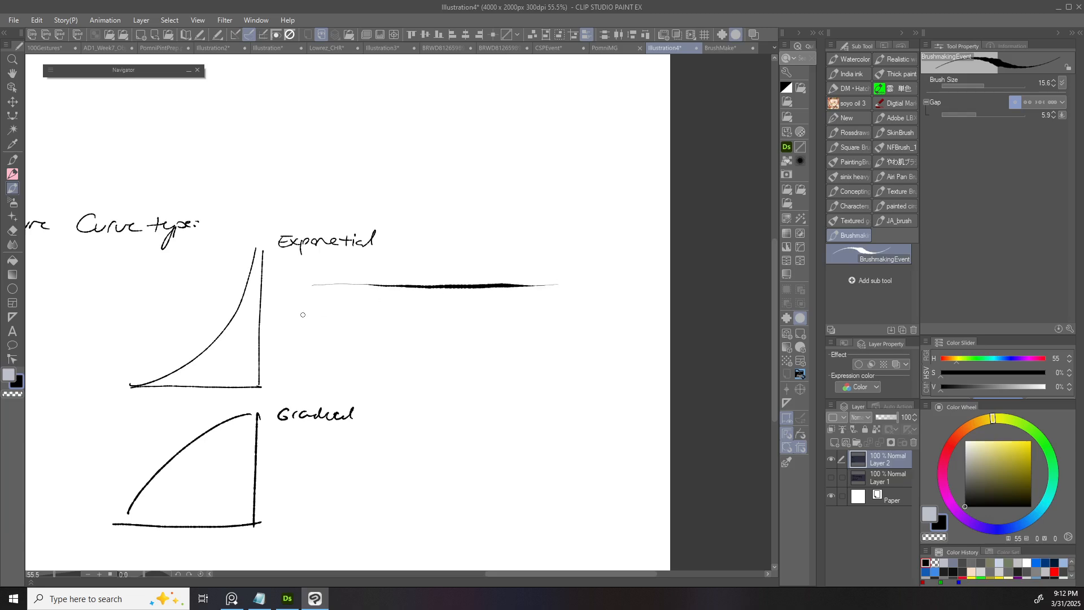
pyautogui.moveTo(327, 312); pyautogui.dragTo(664, 306)
pyautogui.moveTo(302, 341); pyautogui.dragTo(621, 339)
# - Move the pen pressure curve's control point up to form an arched, gradual curve
pyautogui.click(1062, 83)
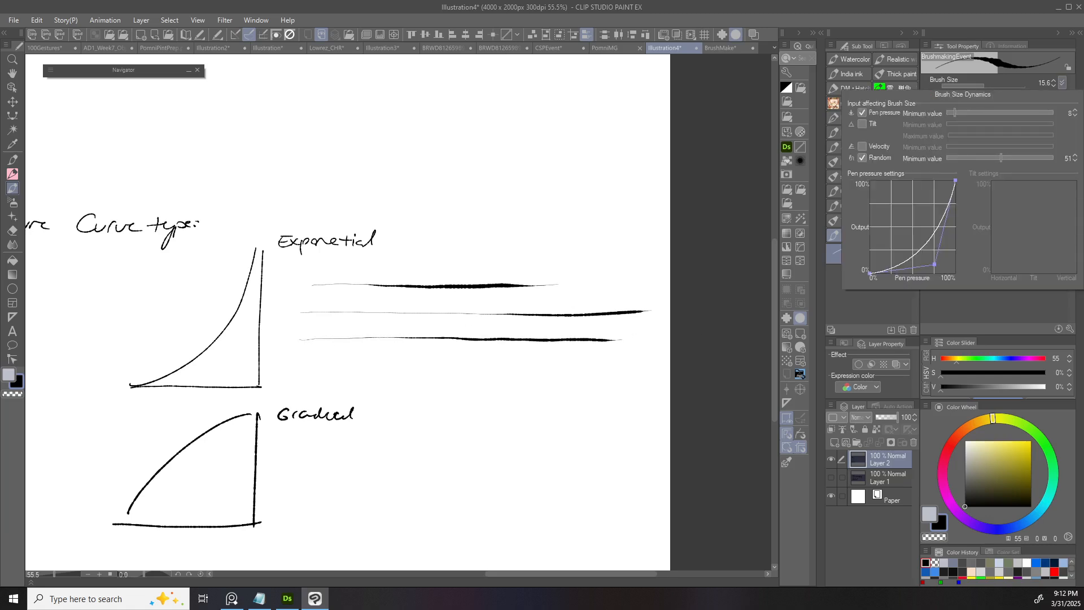
pyautogui.moveTo(935, 265); pyautogui.dragTo(891, 195)
pyautogui.click(753, 217)
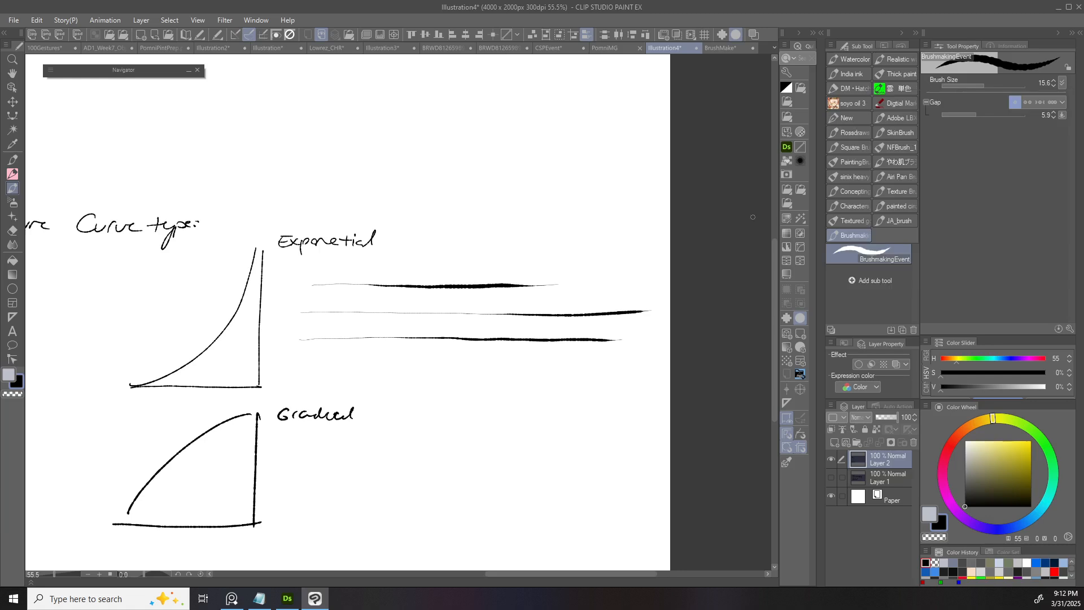
# - Paint three long test strokes with varying pen pressure under the "Gradual" label
pyautogui.moveTo(331, 449); pyautogui.dragTo(637, 447)
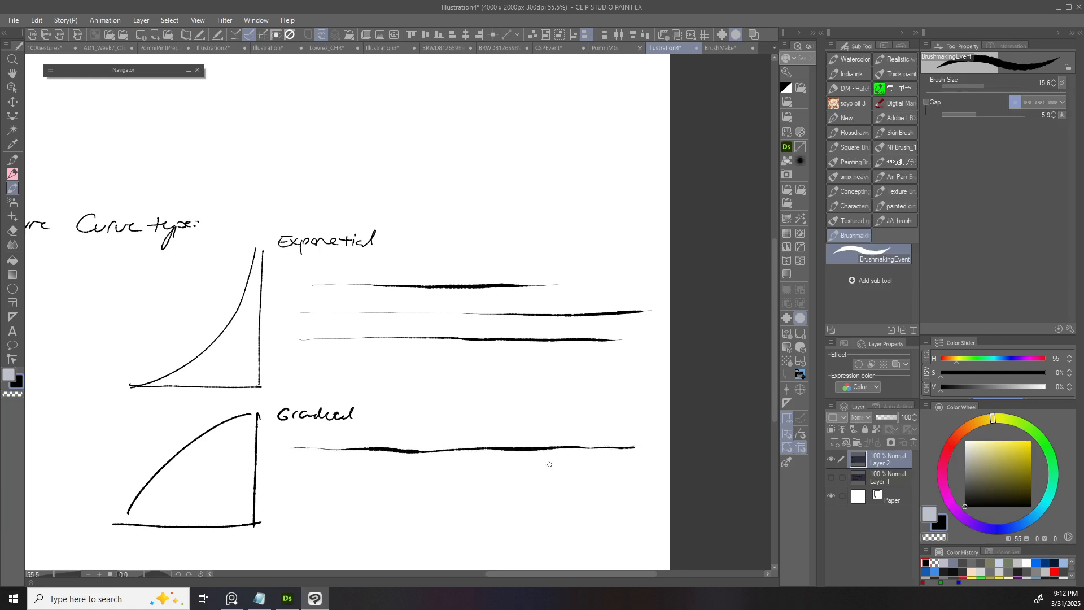
pyautogui.scroll(-2, 286, 416)
pyautogui.moveTo(284, 418); pyautogui.dragTo(638, 416)
pyautogui.moveTo(295, 403); pyautogui.dragTo(629, 404)
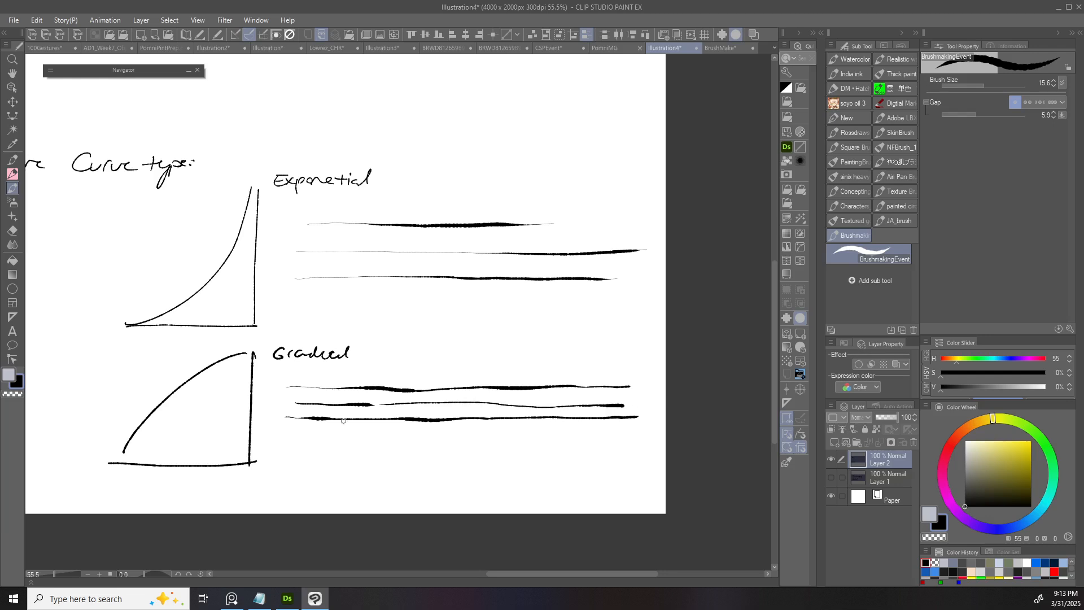
# - Paint a fourth long test stroke below the existing strokes under the "Gradual" label
pyautogui.moveTo(282, 449); pyautogui.dragTo(628, 449)
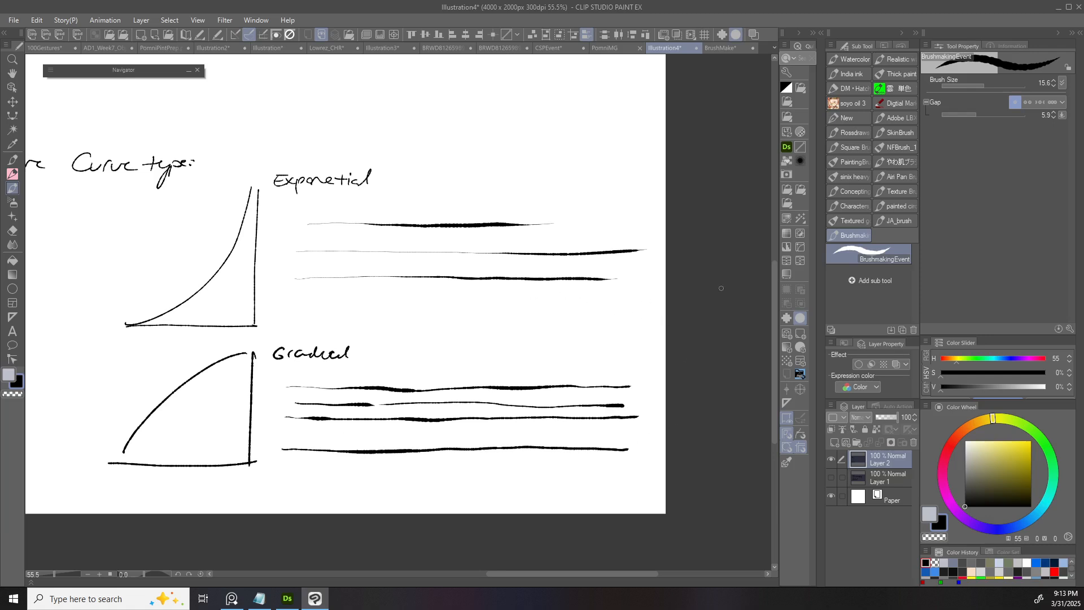
pyautogui.scroll(-3, 629, 268)
pyautogui.scroll(2, 629, 269)
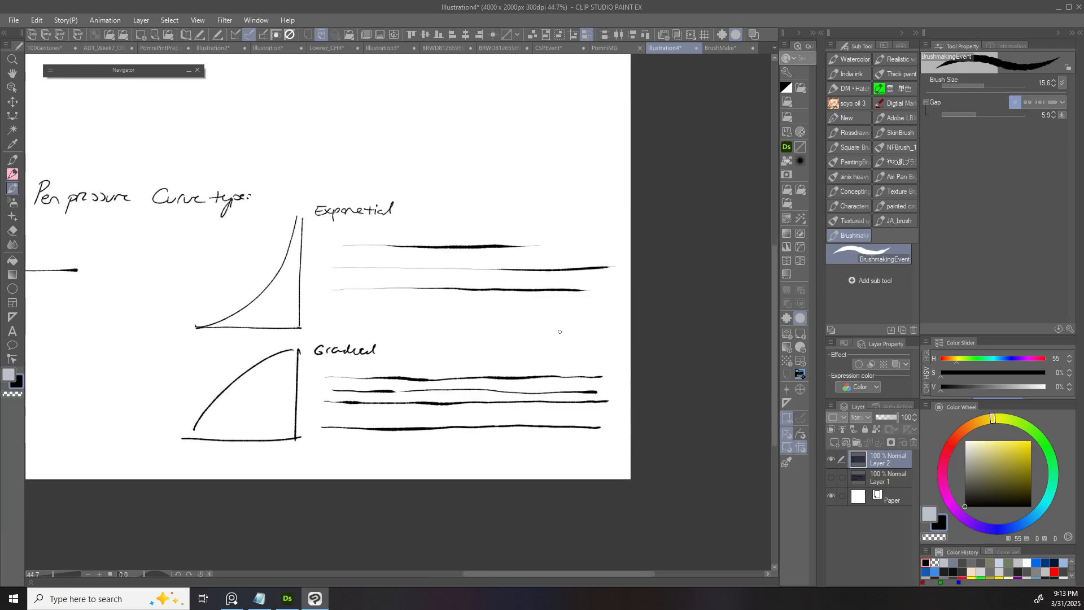
# - Soften the arch of the pen pressure curve and raise its start point to about a quarter of the output
pyautogui.click(1062, 83)
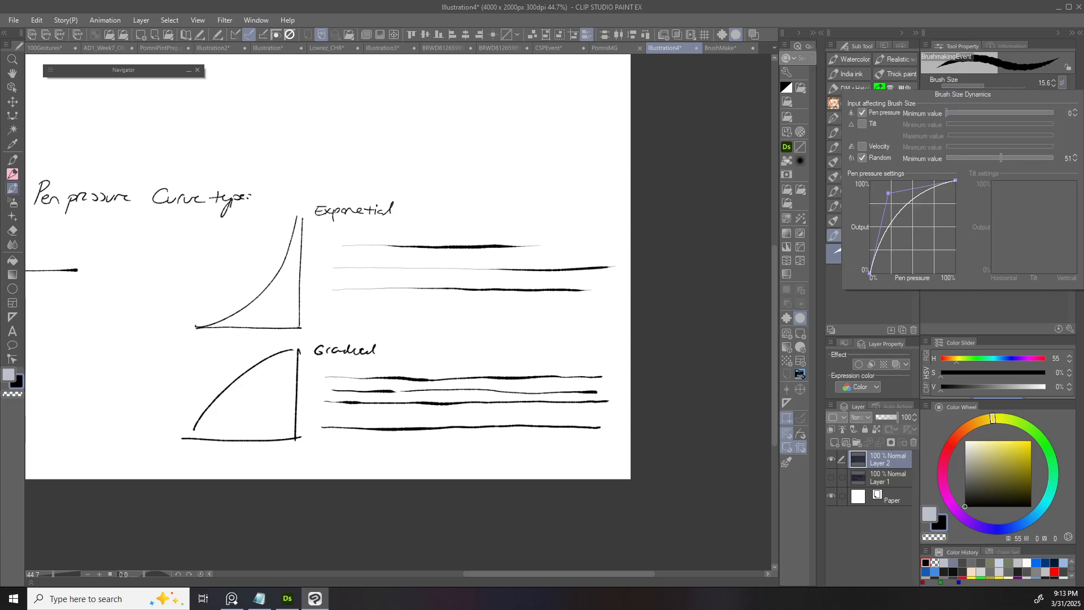
pyautogui.moveTo(888, 193)
pyautogui.mouseDown()
pyautogui.moveTo(906, 219)
pyautogui.moveTo(896, 203)
pyautogui.mouseUp()
pyautogui.moveTo(870, 273); pyautogui.dragTo(870, 251)
pyautogui.moveTo(869, 250)
pyautogui.mouseDown()
pyautogui.moveTo(870, 272)
pyautogui.moveTo(869, 241)
pyautogui.moveTo(869, 250)
pyautogui.mouseUp()
# - Try a short test stroke between the exponential and gradual examples, undo it, and paint a replacement there
pyautogui.click(534, 307)
pyautogui.moveTo(395, 317); pyautogui.dragTo(528, 319)
pyautogui.hotkey('ctrl', 'z')
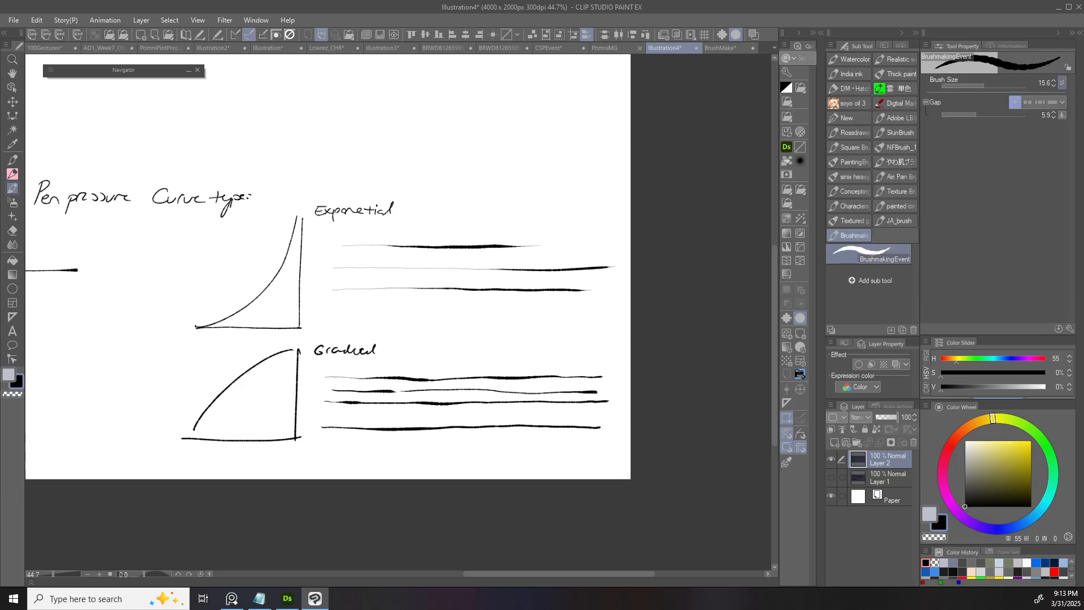
pyautogui.click(1062, 83)
pyautogui.click(529, 313)
pyautogui.moveTo(423, 325); pyautogui.dragTo(561, 324)
# - Return the pen pressure curve's start point to 0% output and paint a light comparison stroke below the previous one
pyautogui.click(1062, 82)
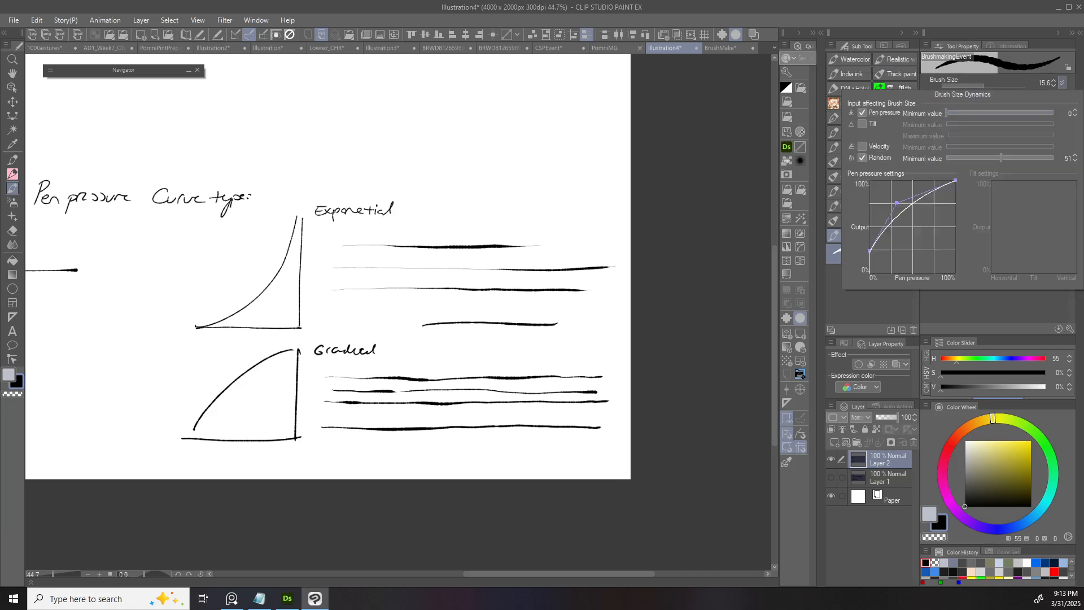
pyautogui.moveTo(869, 251); pyautogui.dragTo(870, 274)
pyautogui.click(419, 341)
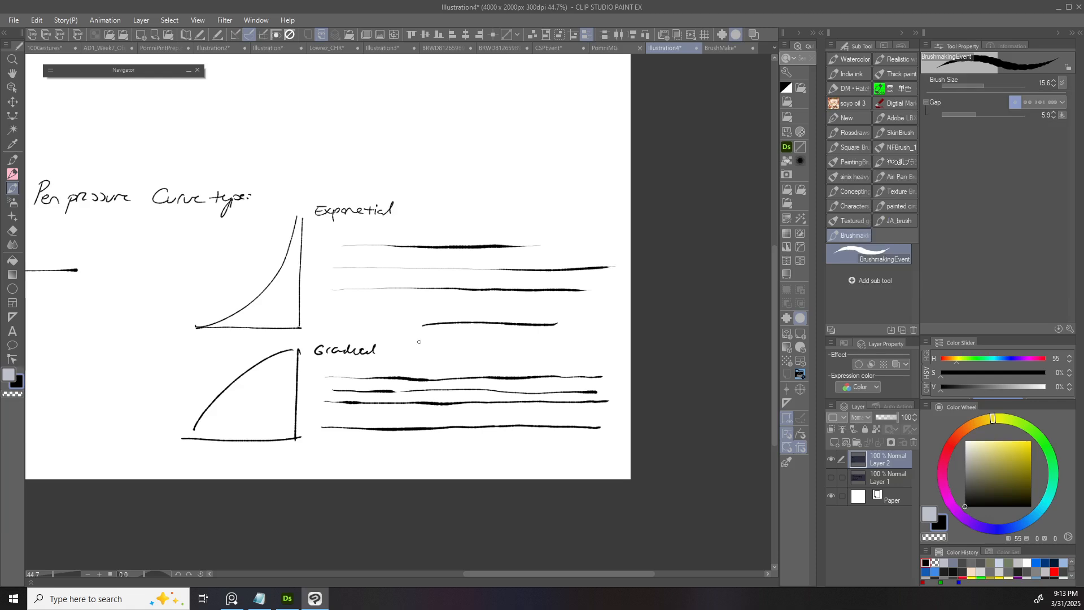
pyautogui.moveTo(463, 342); pyautogui.dragTo(550, 343)
# - Try raising the pen pressure curve's start point and lowering its end point, and return both to their original positions
pyautogui.click(1062, 82)
pyautogui.moveTo(869, 274); pyautogui.dragTo(870, 255)
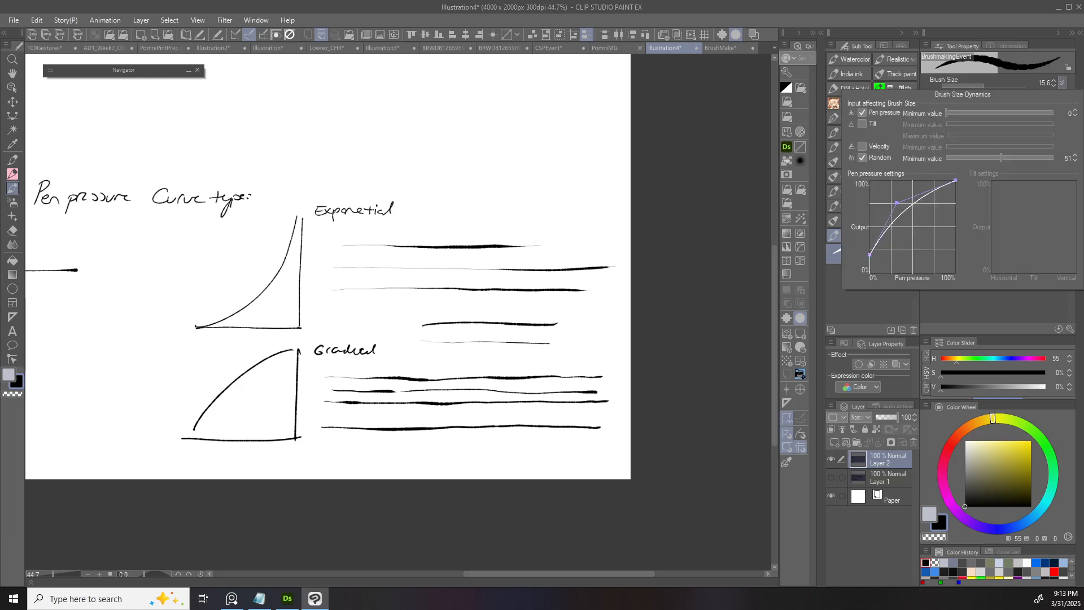
pyautogui.moveTo(955, 180); pyautogui.dragTo(955, 204)
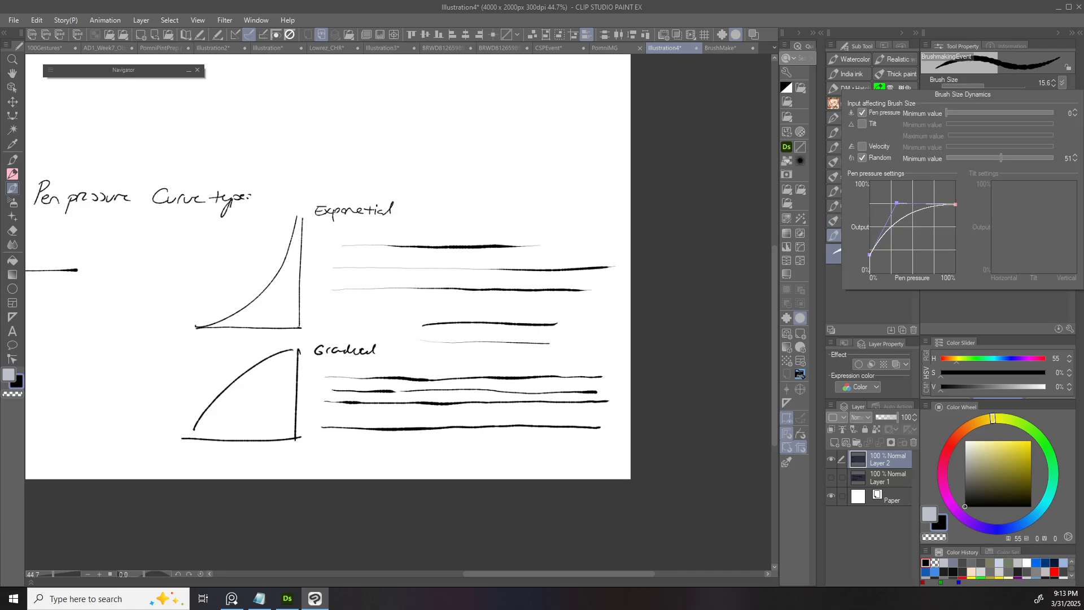
pyautogui.moveTo(955, 204); pyautogui.dragTo(955, 180)
pyautogui.moveTo(870, 255); pyautogui.dragTo(869, 275)
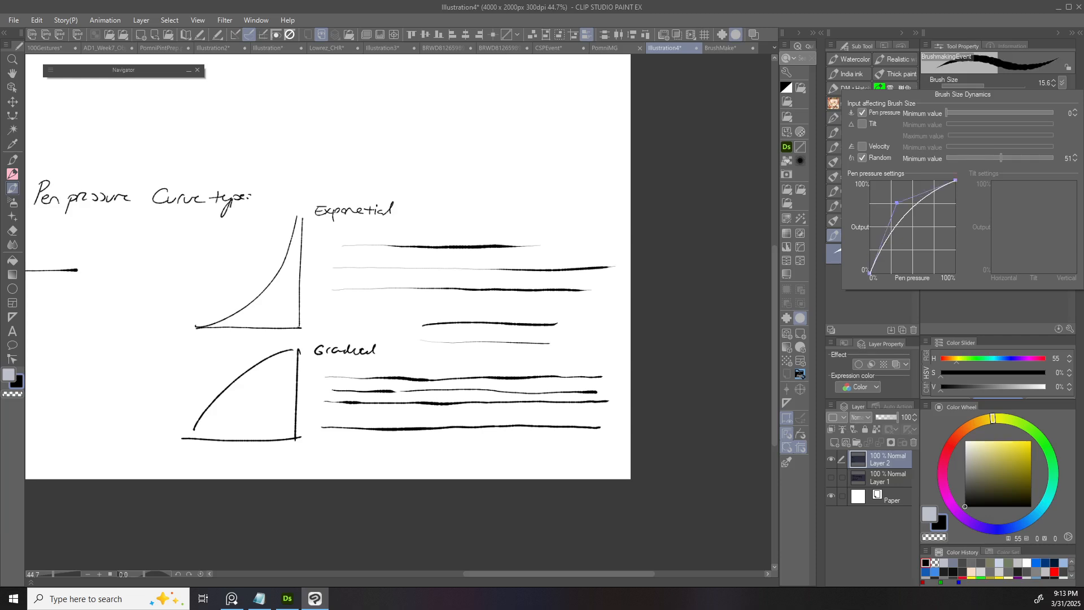
pyautogui.scroll(-1, 709, 361)
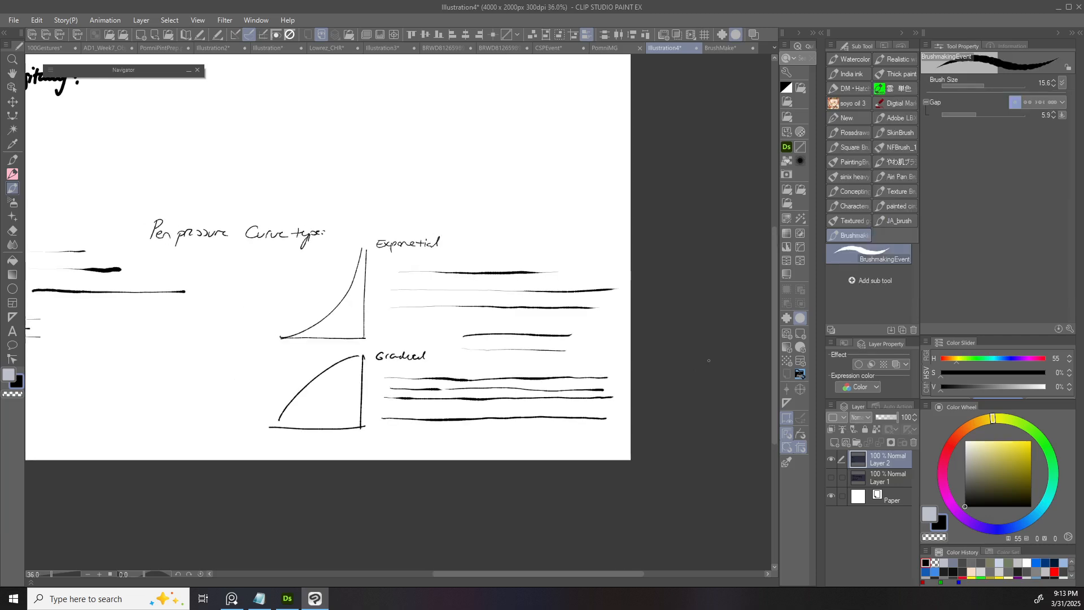
pyautogui.scroll(-2, 708, 360)
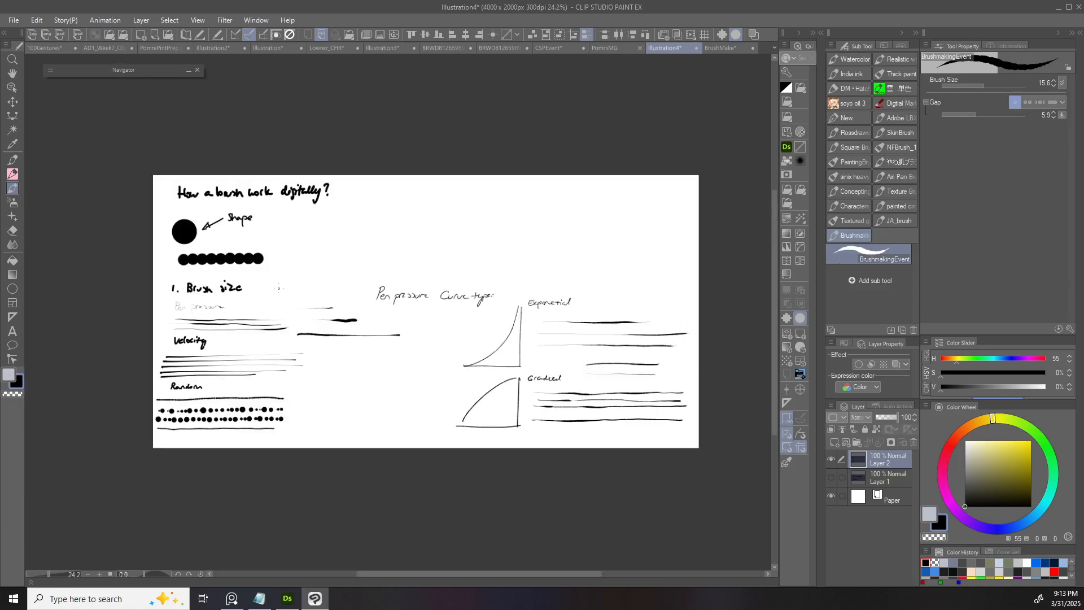
pyautogui.scroll(2, 279, 347)
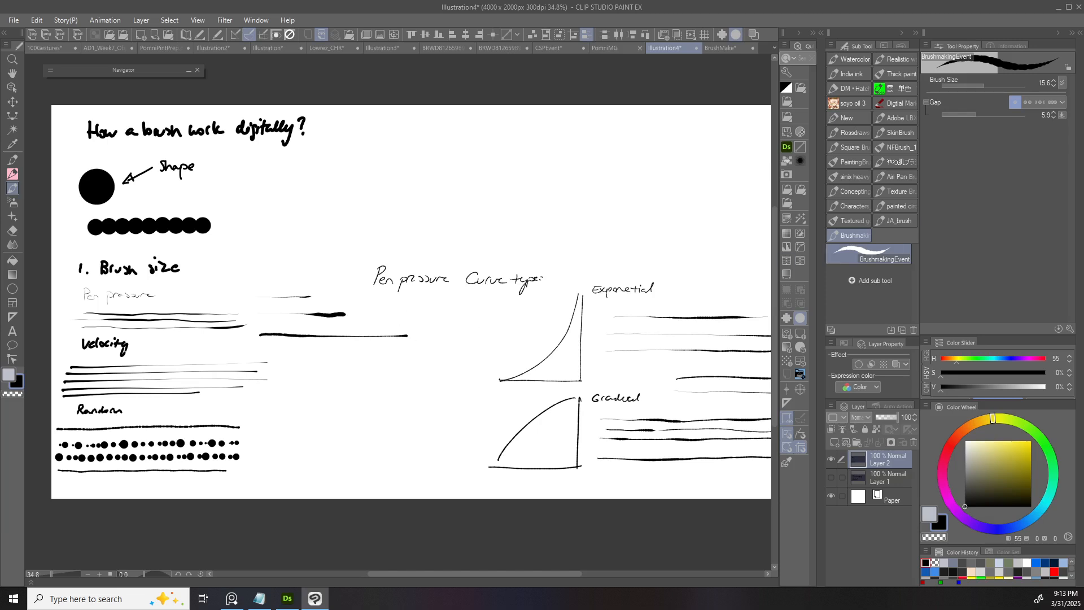
pyautogui.hscroll(2, 705, 271)
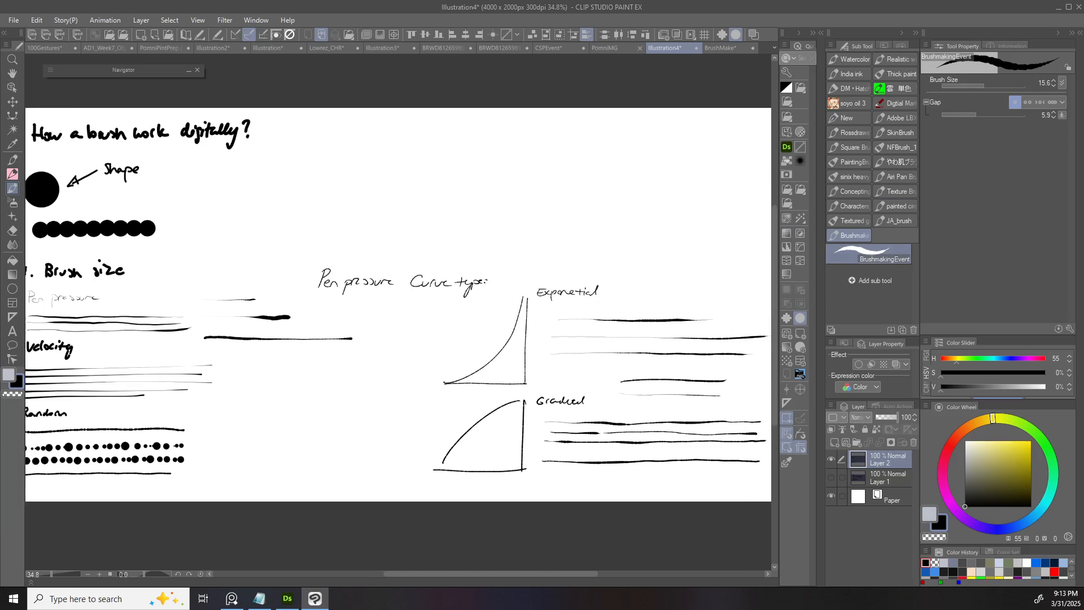
# - Hide the Gap setting from the brush's tool properties through its detailed Stroke settings, and close the detailed settings
pyautogui.click(1069, 329)
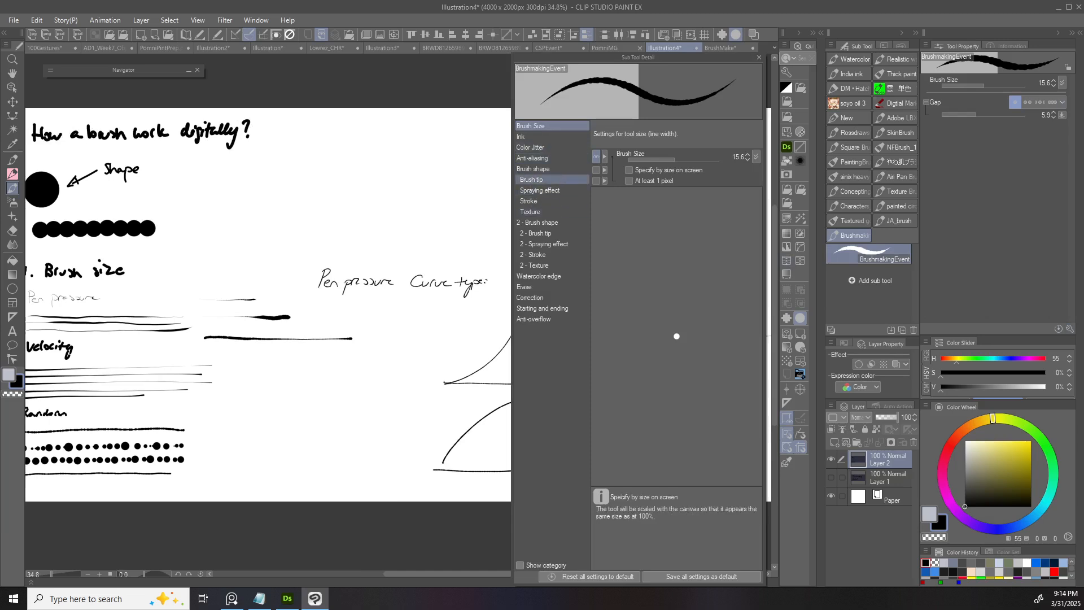
pyautogui.click(531, 180)
pyautogui.click(529, 201)
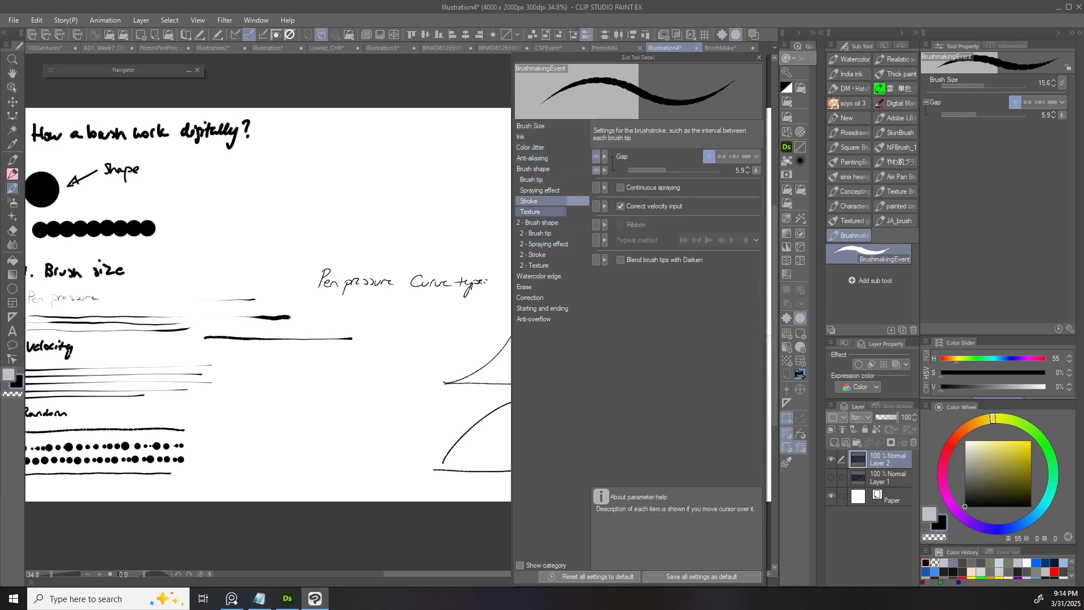
pyautogui.click(597, 157)
pyautogui.click(531, 125)
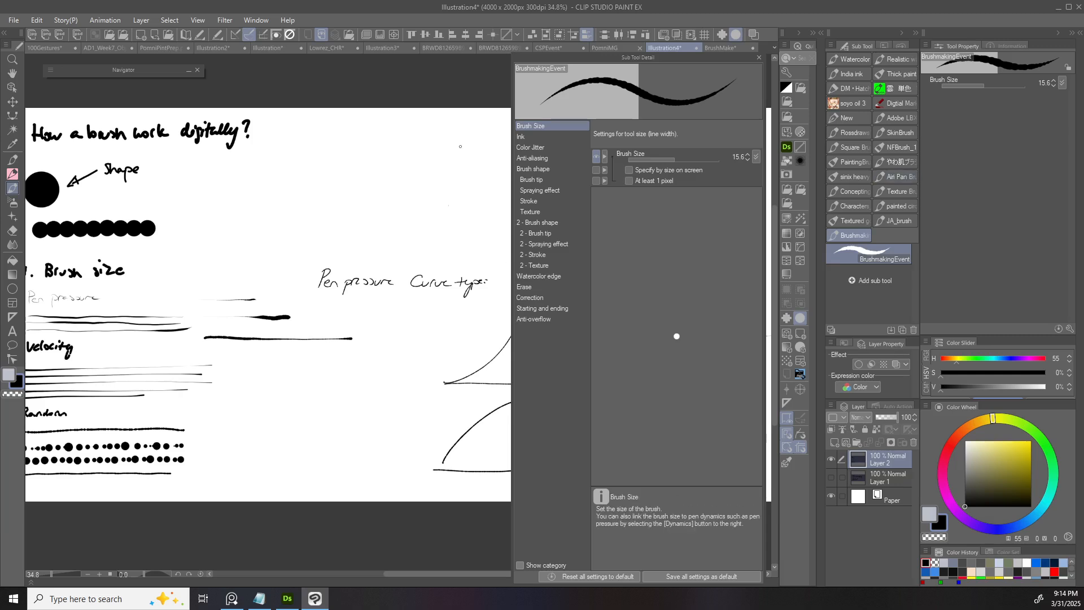
pyautogui.scroll(-1, 457, 94)
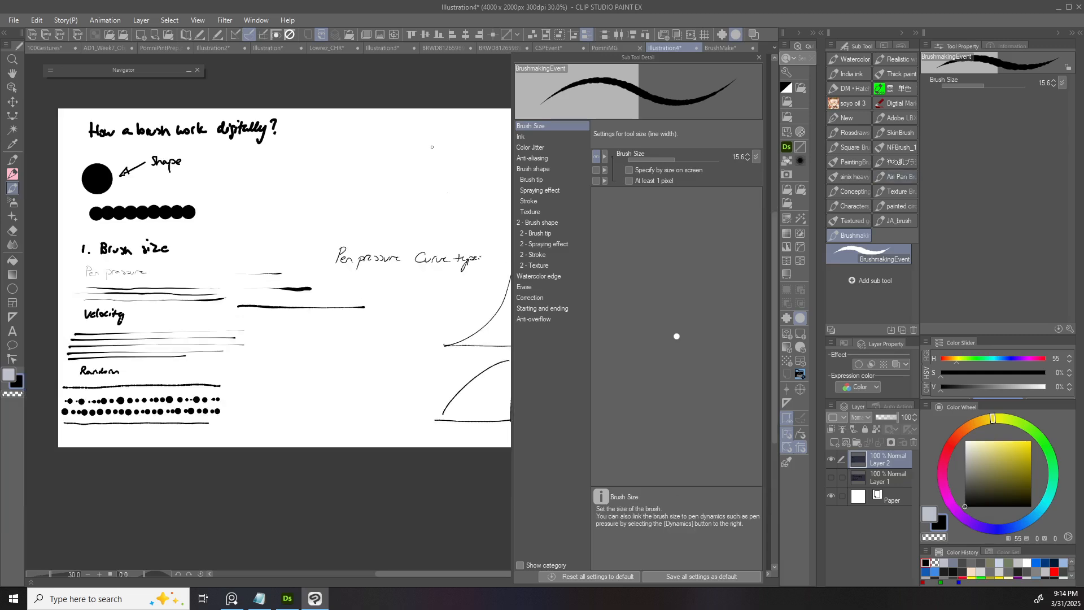
pyautogui.moveTo(457, 94); pyautogui.dragTo(450, 133)
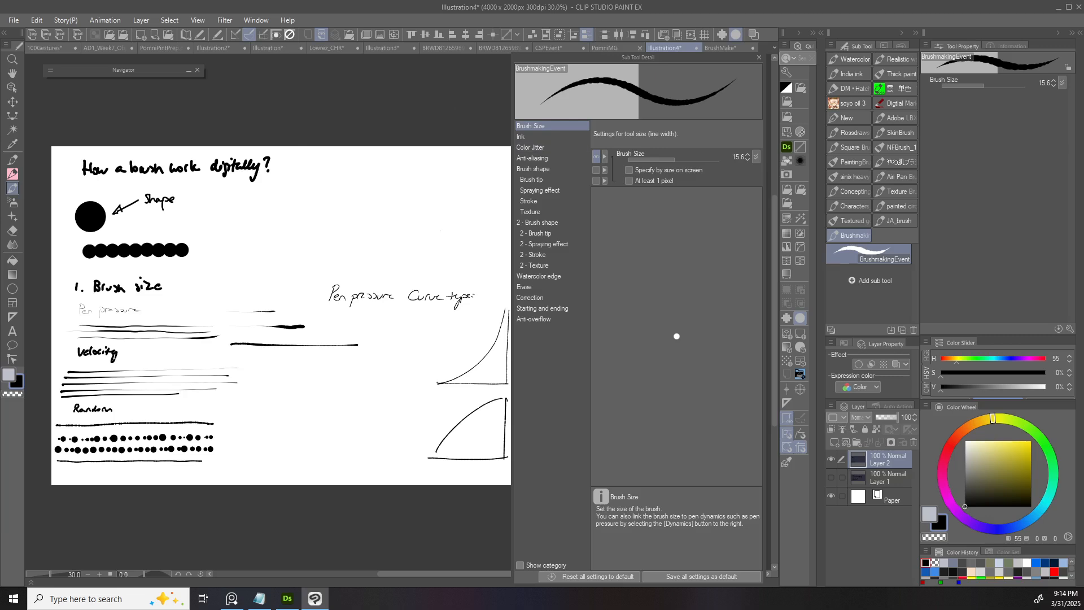
pyautogui.click(759, 57)
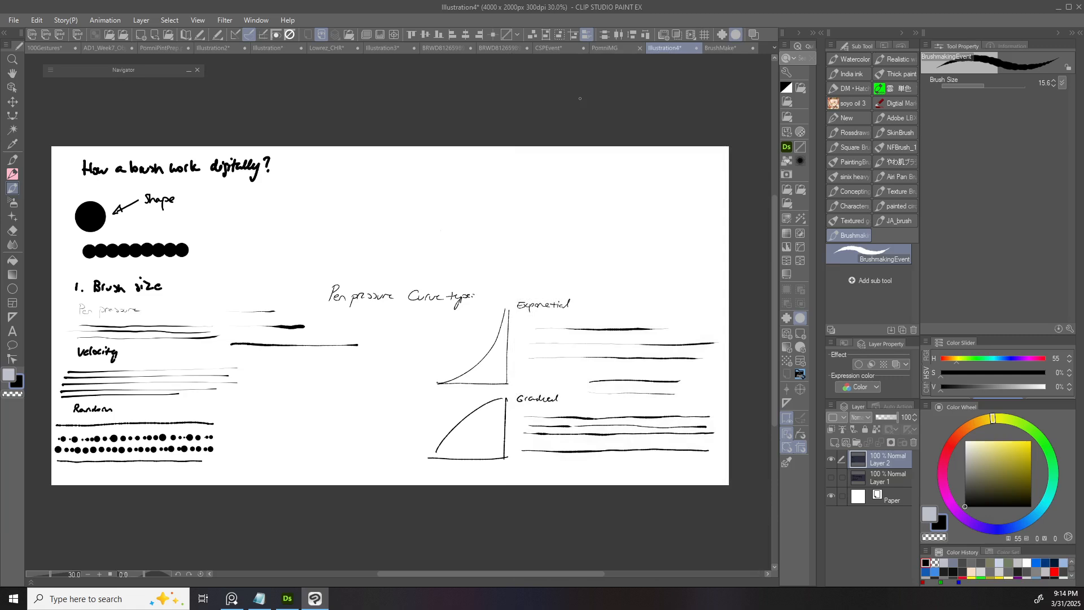
# - Set the brush size to 31.5 and its dynamics to a straight pen pressure curve with Random turned off
pyautogui.scroll(3, 276, 409)
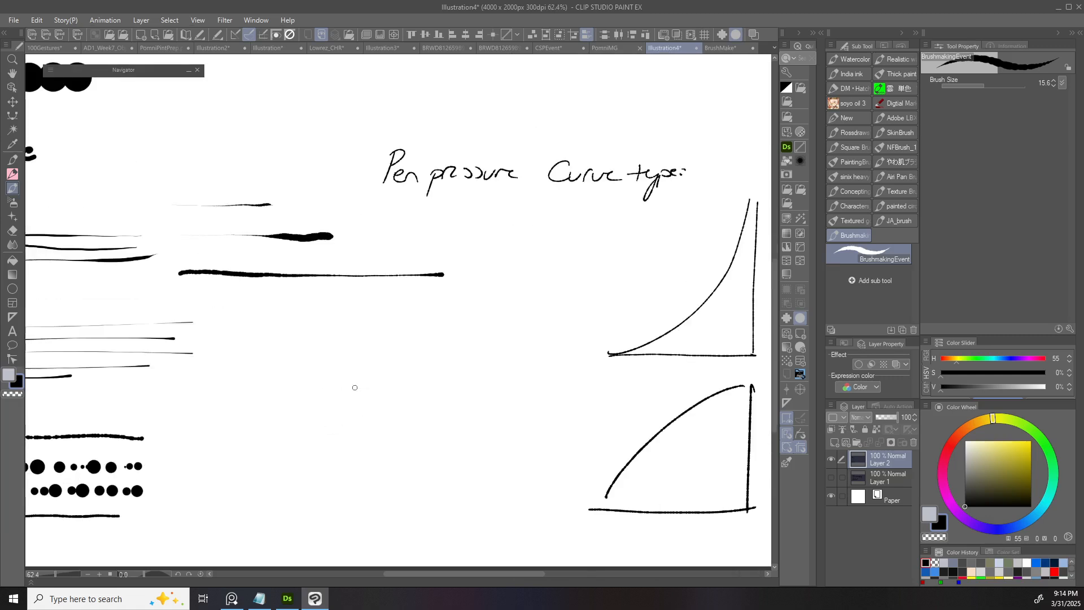
pyautogui.moveTo(309, 401); pyautogui.dragTo(379, 393)
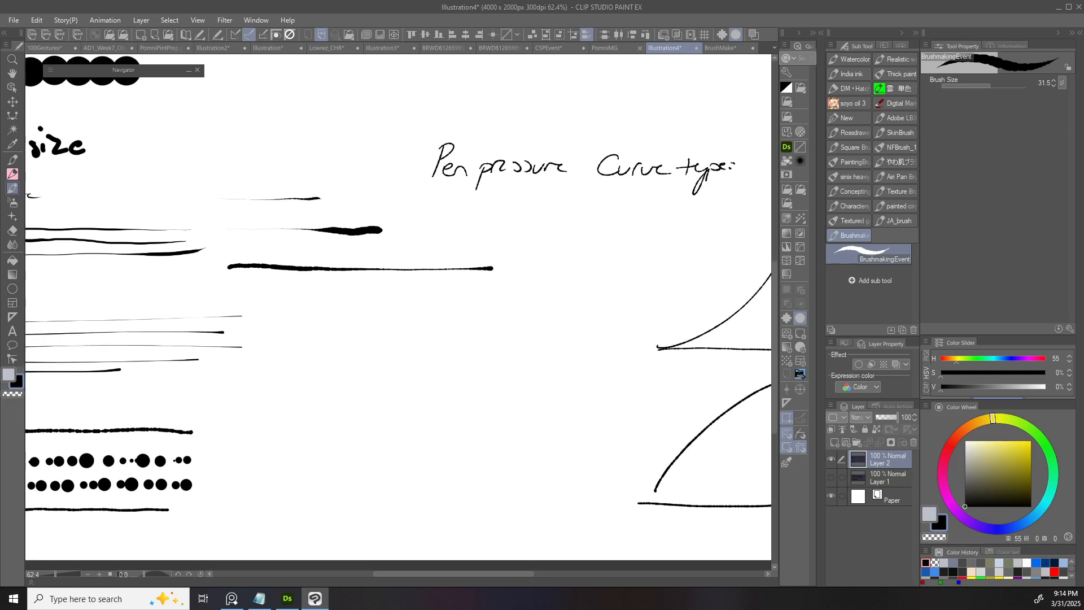
pyautogui.click(1062, 82)
pyautogui.moveTo(898, 202); pyautogui.dragTo(882, 288)
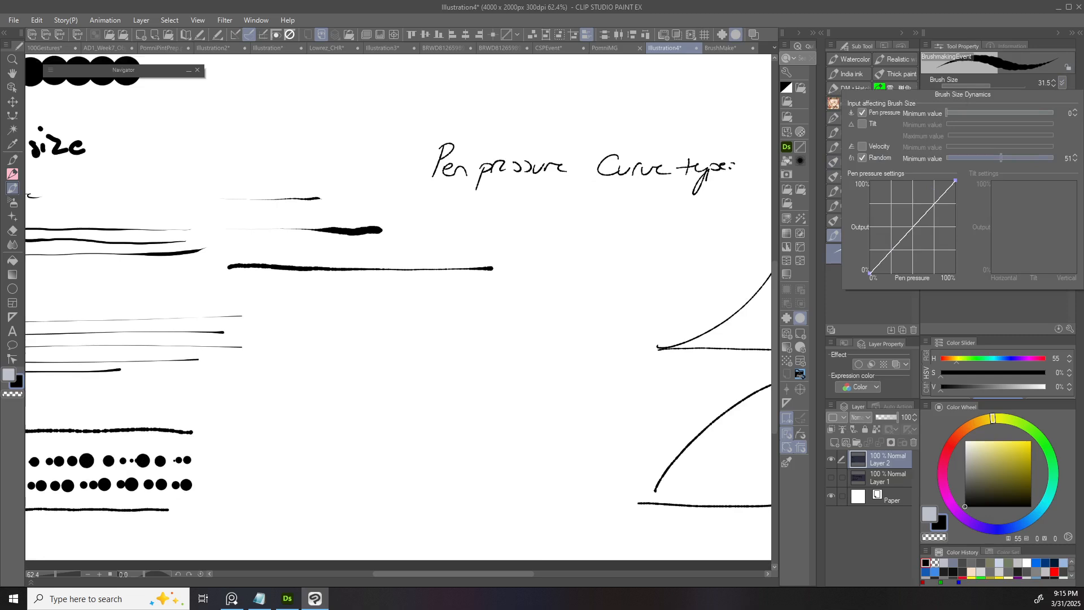
pyautogui.click(862, 158)
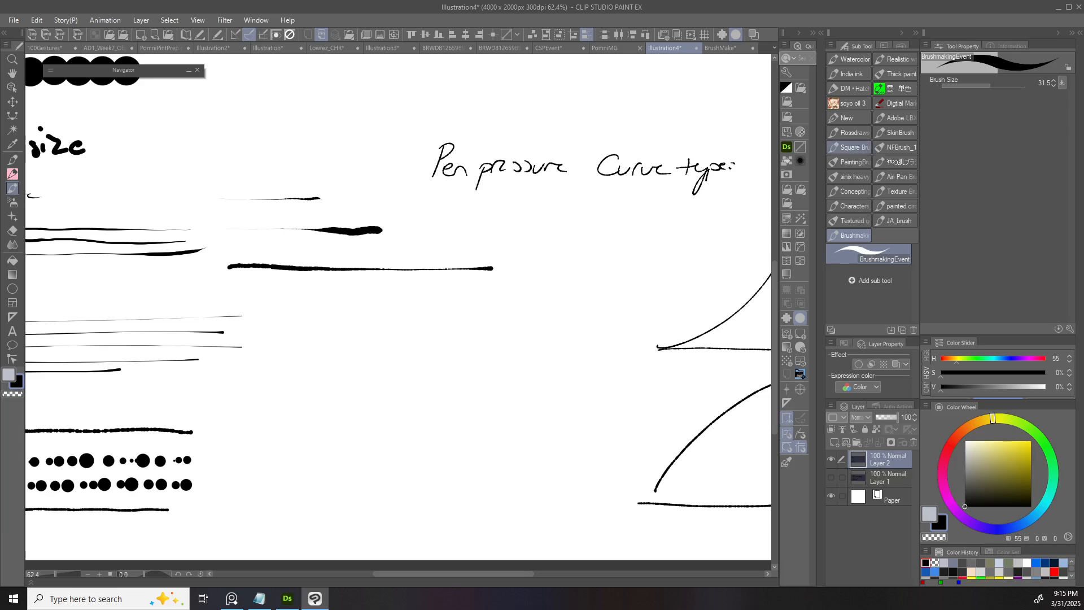
# - Paint a long tapered test stroke with increasing pen pressure in the empty area below the pen pressure samples
pyautogui.moveTo(265, 391); pyautogui.dragTo(286, 390)
pyautogui.moveTo(282, 400); pyautogui.dragTo(490, 397)
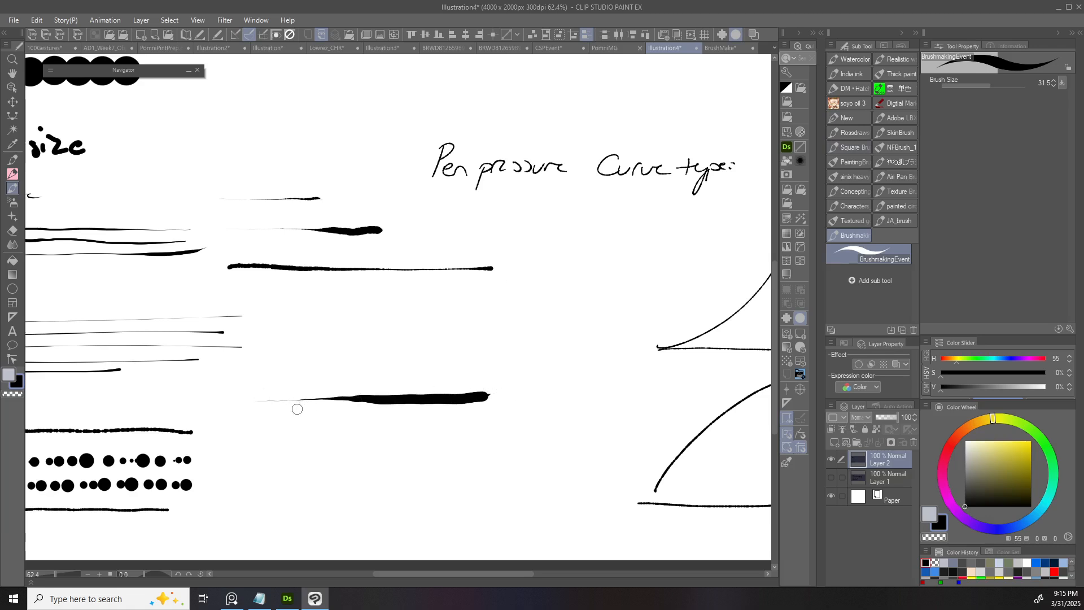
# - Set the brush size to 222.8 and try a very thick tapered stroke below the last one, undoing it
pyautogui.moveTo(264, 435)
pyautogui.keyDown('ctrl'); pyautogui.keyDown('alt'); pyautogui.mouseDown()
pyautogui.moveTo(307, 438)
pyautogui.moveTo(294, 455)
pyautogui.moveTo(259, 461)
pyautogui.moveTo(325, 466)
pyautogui.mouseUp(); pyautogui.keyUp('alt'); pyautogui.keyUp('ctrl')
pyautogui.hotkey('ctrl', 'z')
pyautogui.hotkey('ctrl', 'z')
pyautogui.moveTo(244, 464); pyautogui.dragTo(535, 469)
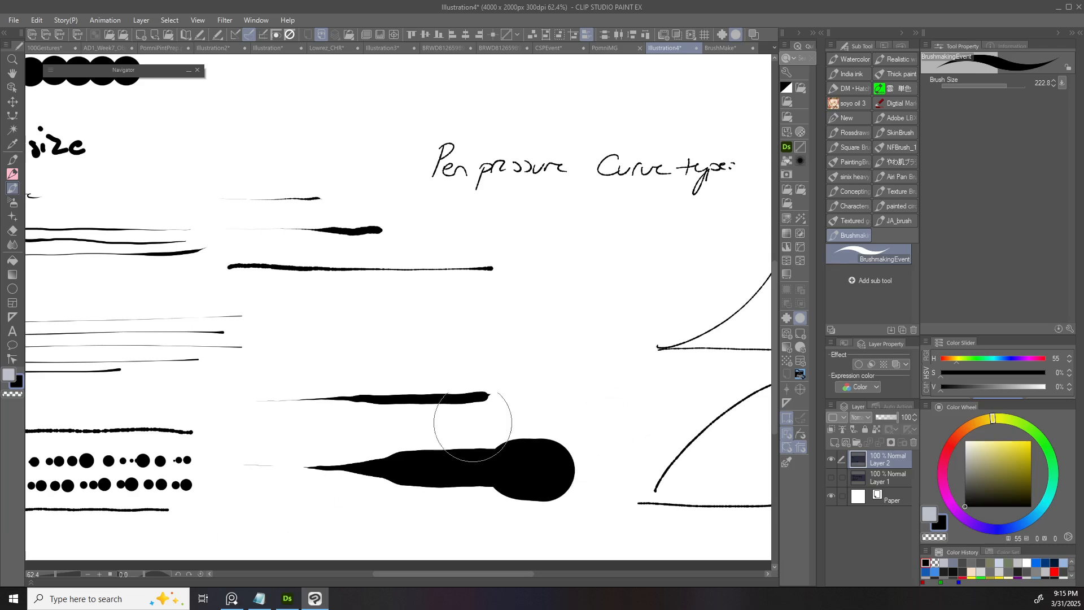
pyautogui.hotkey('ctrl', 'z')
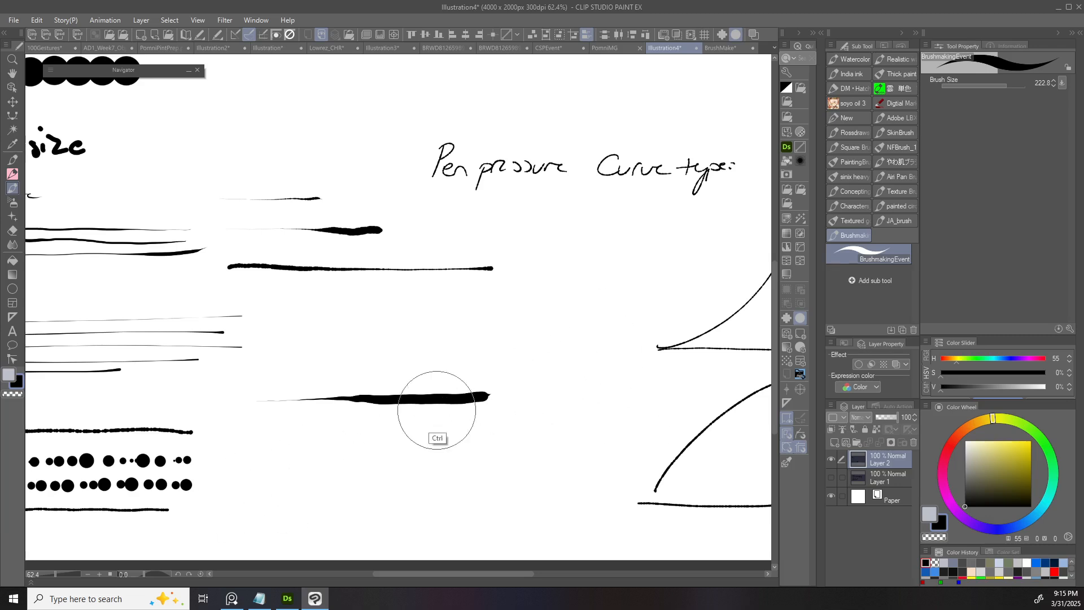
# - Set the pen pressure minimum value to 11 and paint a long thick test stroke with increasing pressure
pyautogui.click(1062, 83)
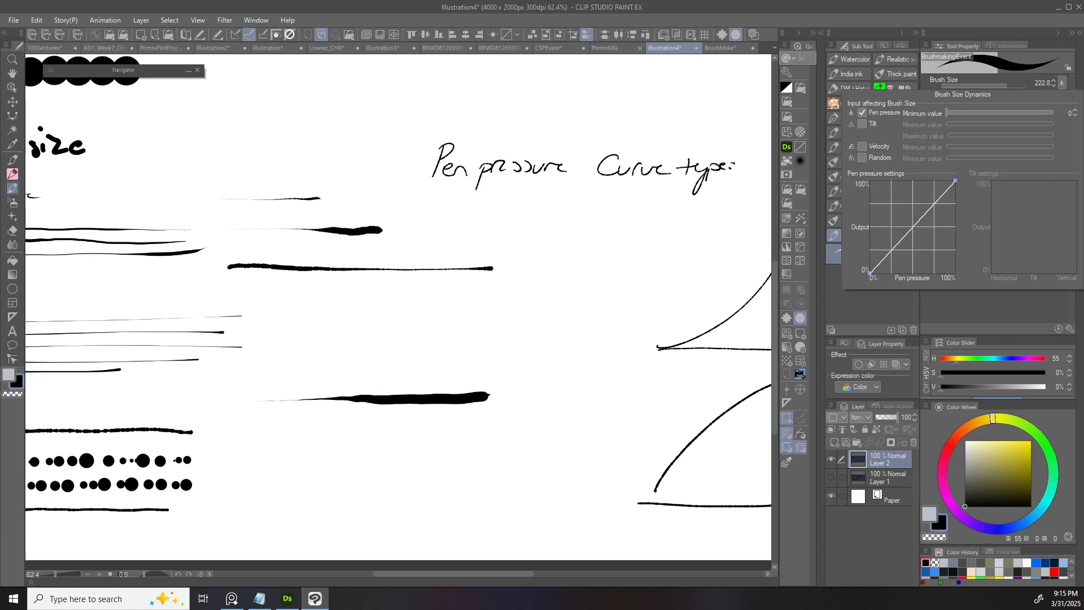
pyautogui.moveTo(947, 113); pyautogui.dragTo(958, 113)
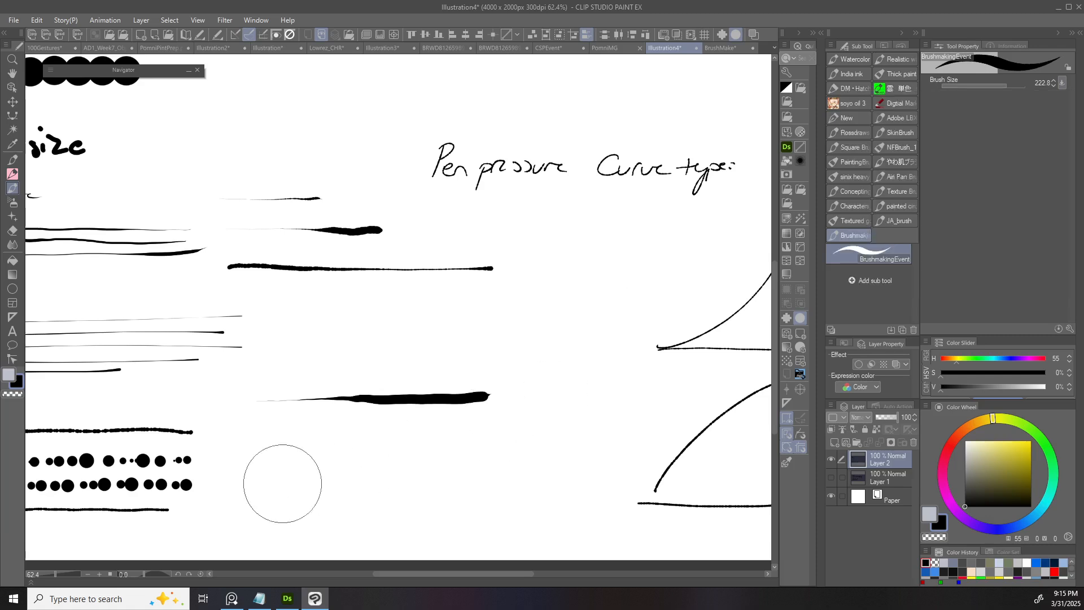
pyautogui.moveTo(254, 478)
pyautogui.mouseDown()
pyautogui.moveTo(292, 477)
pyautogui.moveTo(248, 479)
pyautogui.moveTo(609, 478)
pyautogui.mouseUp()
pyautogui.hotkey('ctrl', 'z')
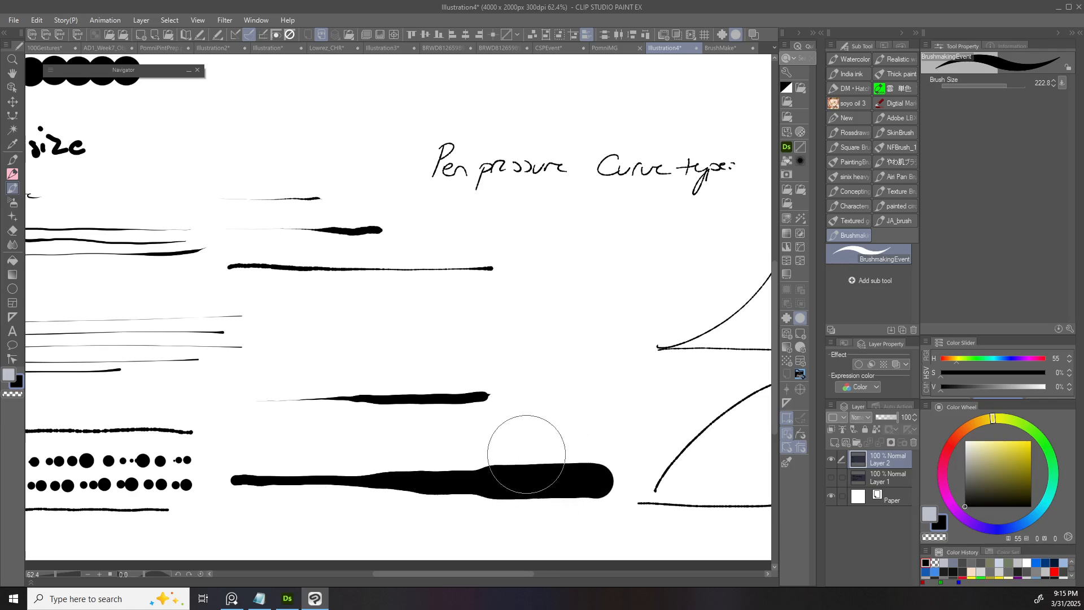
# - Reduce the brush size to 131.0 and set the pen pressure minimum value to 0
pyautogui.keyDown('ctrl'); pyautogui.keyDown('alt'); pyautogui.moveTo(411, 449); pyautogui.dragTo(393, 449); pyautogui.keyUp('alt'); pyautogui.keyUp('ctrl')
pyautogui.click(1062, 83)
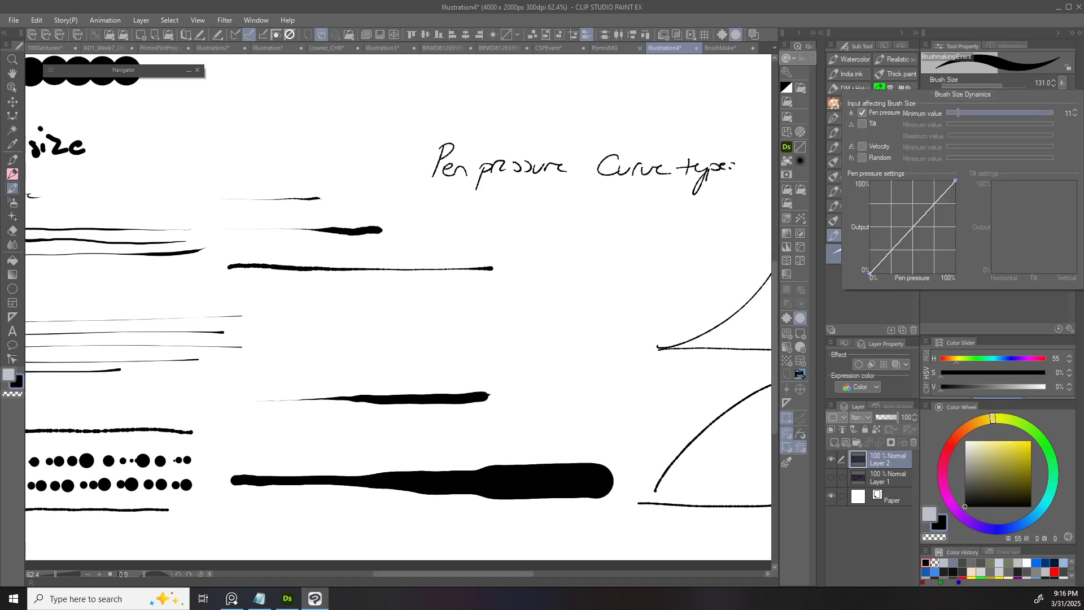
pyautogui.moveTo(958, 113); pyautogui.dragTo(869, 113)
pyautogui.moveTo(947, 113); pyautogui.dragTo(950, 113)
pyautogui.moveTo(954, 113); pyautogui.dragTo(960, 113)
pyautogui.moveTo(958, 113); pyautogui.dragTo(976, 113)
# - Paint a cluster of short, quick slanted strokes with tapered ends above the long tapered stroke
pyautogui.scroll(1, 314, 354)
pyautogui.moveTo(293, 356); pyautogui.dragTo(336, 343)
pyautogui.hotkey('ctrl', 'z')
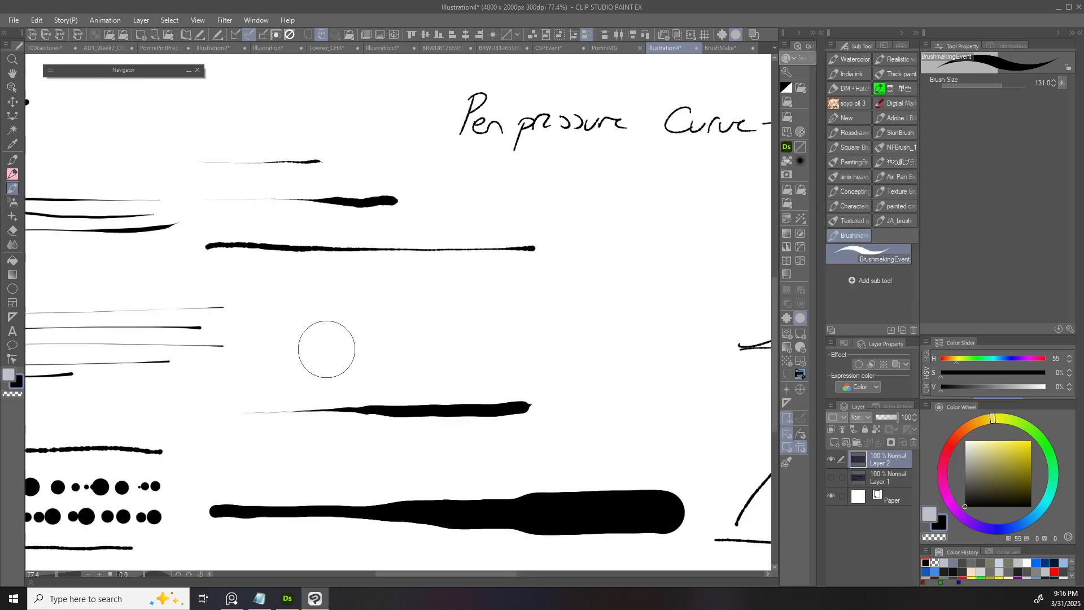
pyautogui.moveTo(264, 374); pyautogui.dragTo(337, 337)
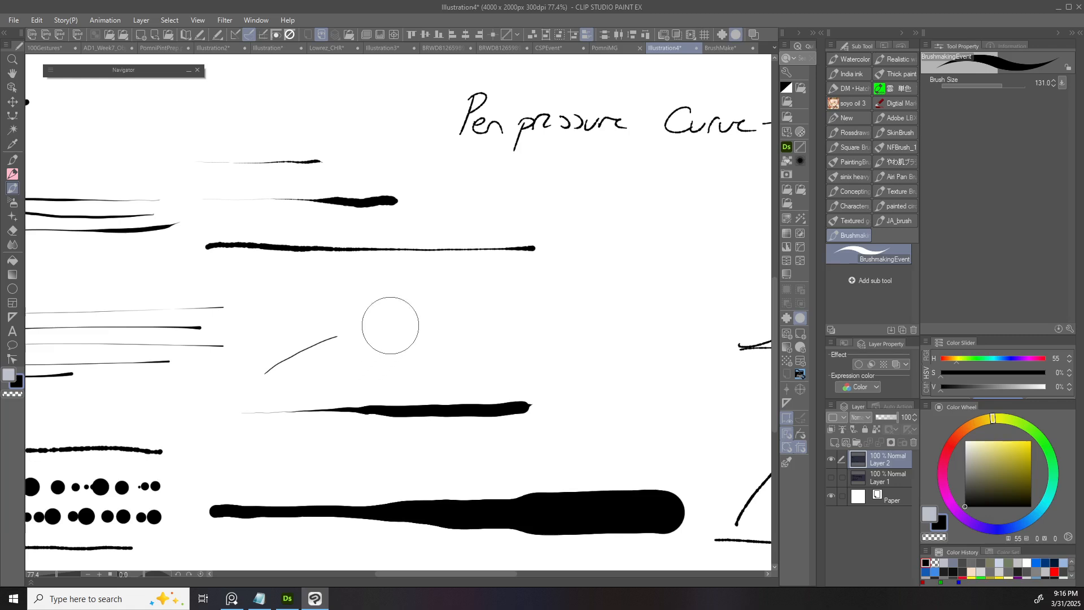
pyautogui.moveTo(265, 377)
pyautogui.mouseDown()
pyautogui.moveTo(367, 339)
pyautogui.moveTo(381, 351)
pyautogui.mouseUp()
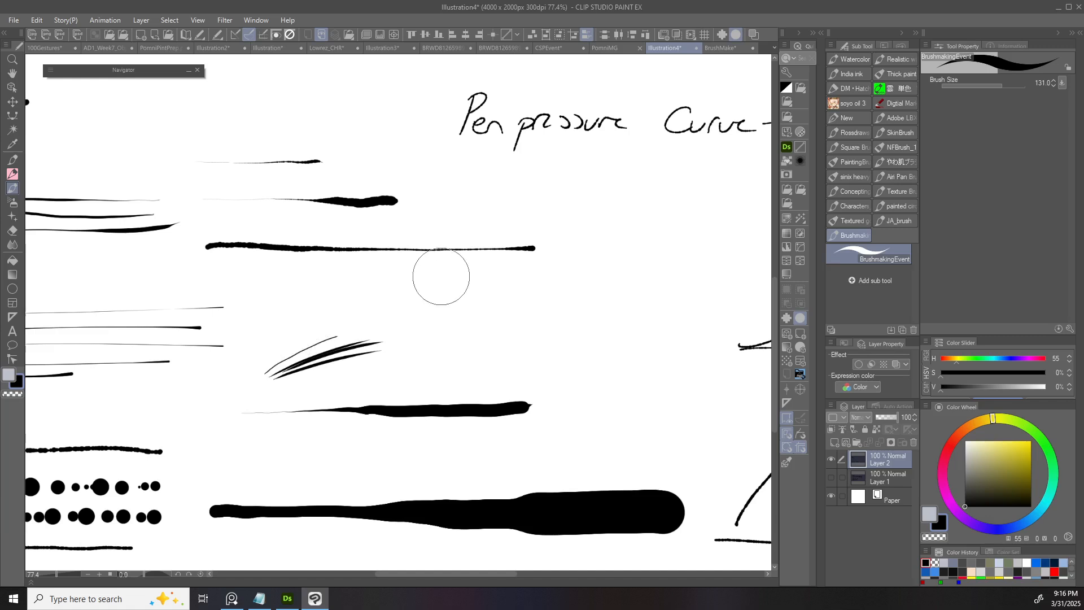
# - Bend the brush size pen pressure curve into a low exponential shape starting at zero output, and set the pen pressure minimum value to 11
pyautogui.moveTo(521, 302); pyautogui.dragTo(500, 312)
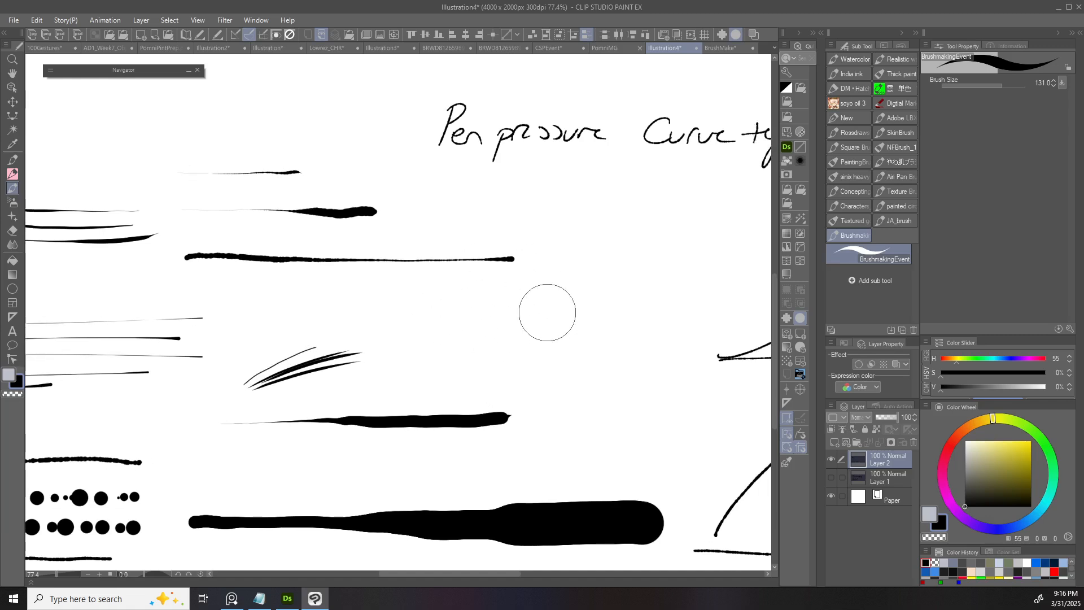
pyautogui.click(1062, 83)
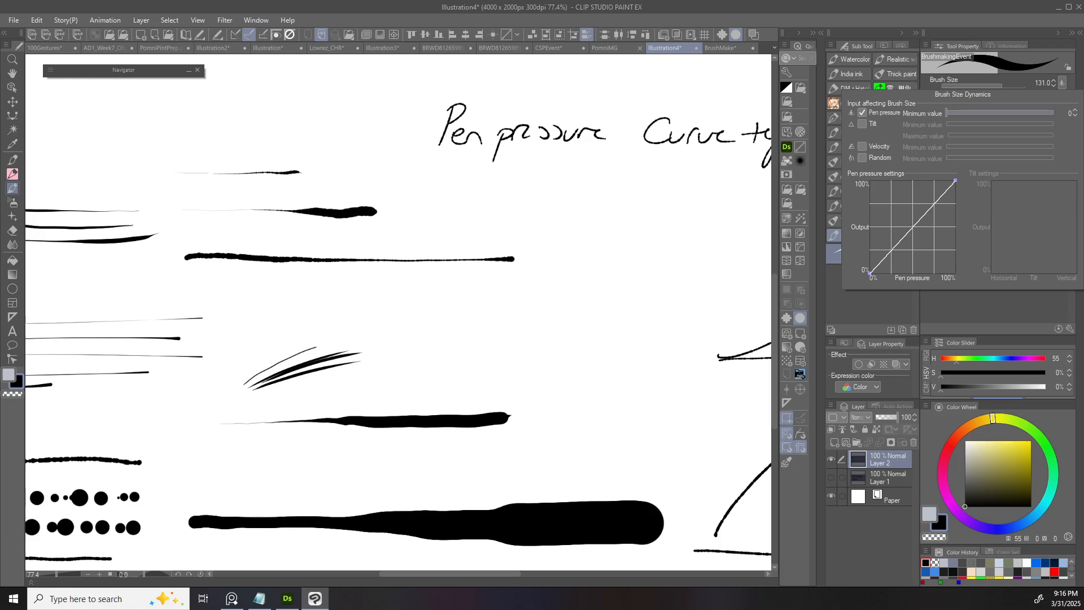
pyautogui.moveTo(870, 273); pyautogui.dragTo(869, 258)
pyautogui.moveTo(920, 226); pyautogui.dragTo(937, 257)
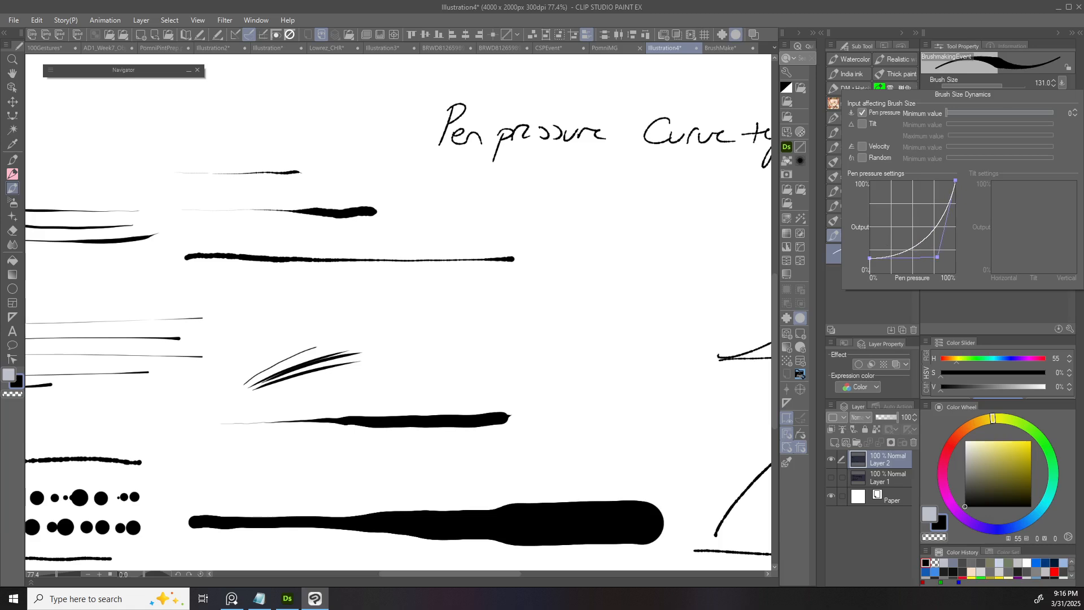
pyautogui.moveTo(869, 258); pyautogui.dragTo(870, 274)
pyautogui.click(958, 113)
# - Reduce the brush size to 35.8 and paint a second cluster of quick slanted strokes beside the first one
pyautogui.moveTo(400, 363); pyautogui.dragTo(472, 334)
pyautogui.hotkey('ctrl', 'z')
pyautogui.moveTo(423, 361)
pyautogui.keyDown('ctrl'); pyautogui.keyDown('alt'); pyautogui.mouseDown()
pyautogui.moveTo(396, 353)
pyautogui.moveTo(469, 334)
pyautogui.moveTo(402, 363)
pyautogui.moveTo(515, 321)
pyautogui.moveTo(516, 334)
pyautogui.mouseUp(); pyautogui.keyUp('alt'); pyautogui.keyUp('ctrl')
pyautogui.hotkey('ctrl', 'z')
pyautogui.moveTo(452, 376)
pyautogui.mouseDown()
pyautogui.moveTo(517, 335)
pyautogui.moveTo(511, 350)
pyautogui.mouseUp()
pyautogui.moveTo(432, 398); pyautogui.dragTo(511, 386)
pyautogui.scroll(-3, 512, 351)
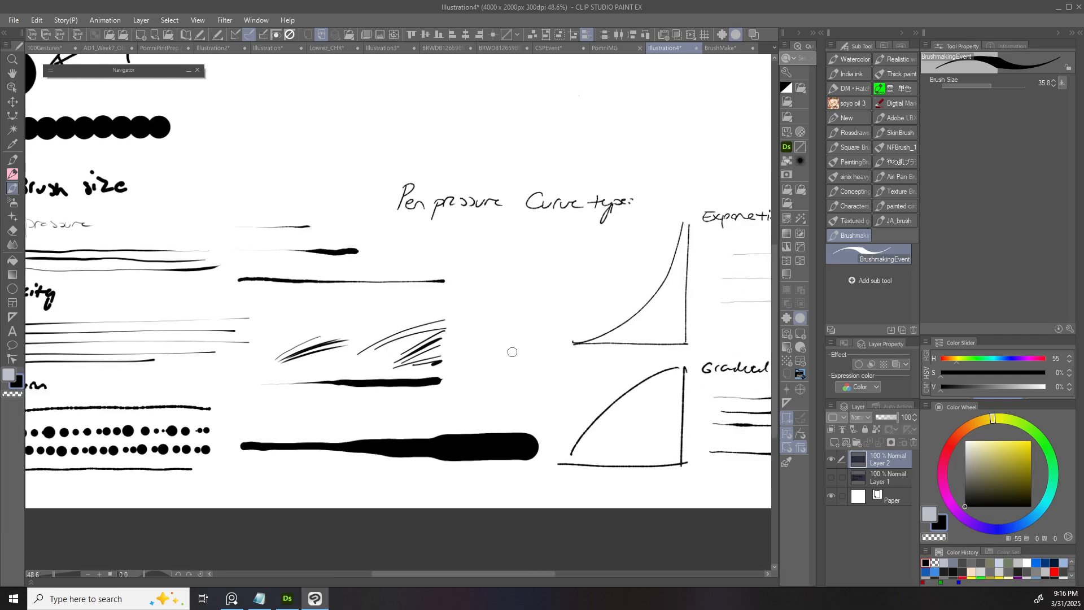
pyautogui.scroll(2, 424, 280)
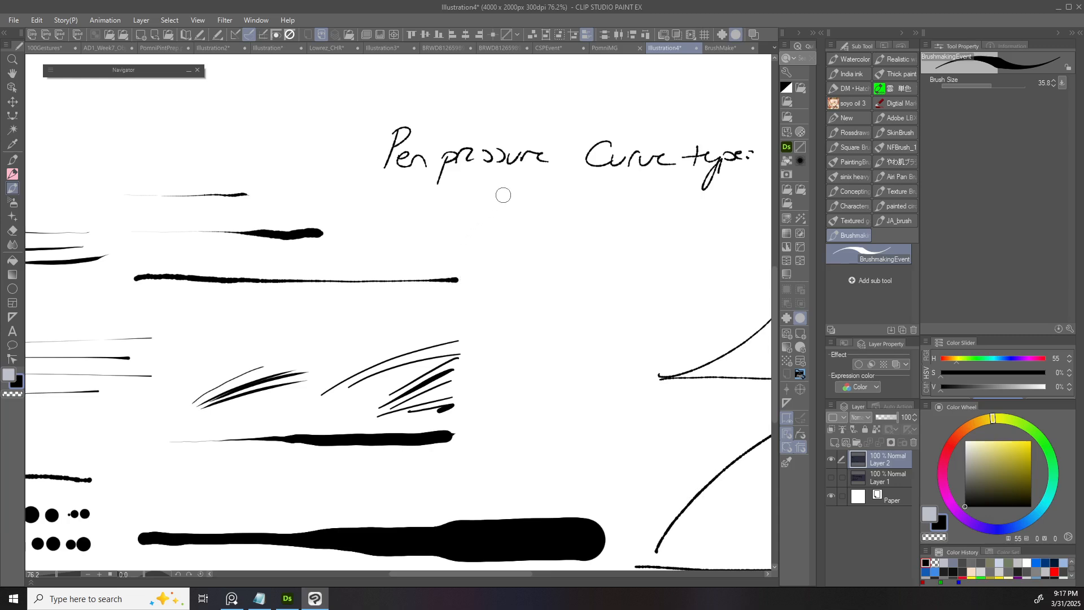
pyautogui.scroll(-3, 467, 339)
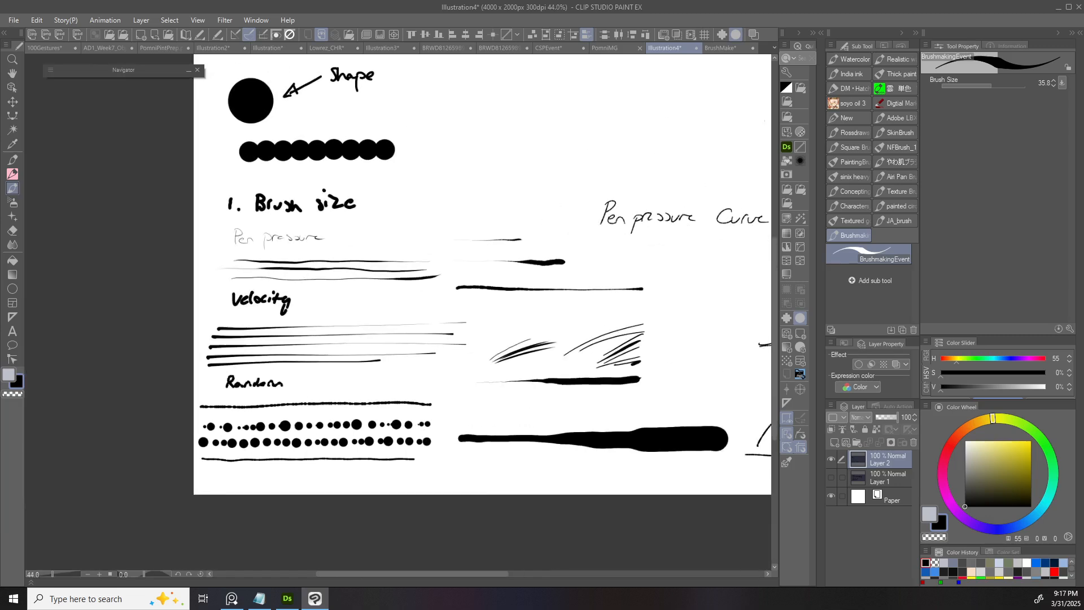
pyautogui.scroll(3, 382, 344)
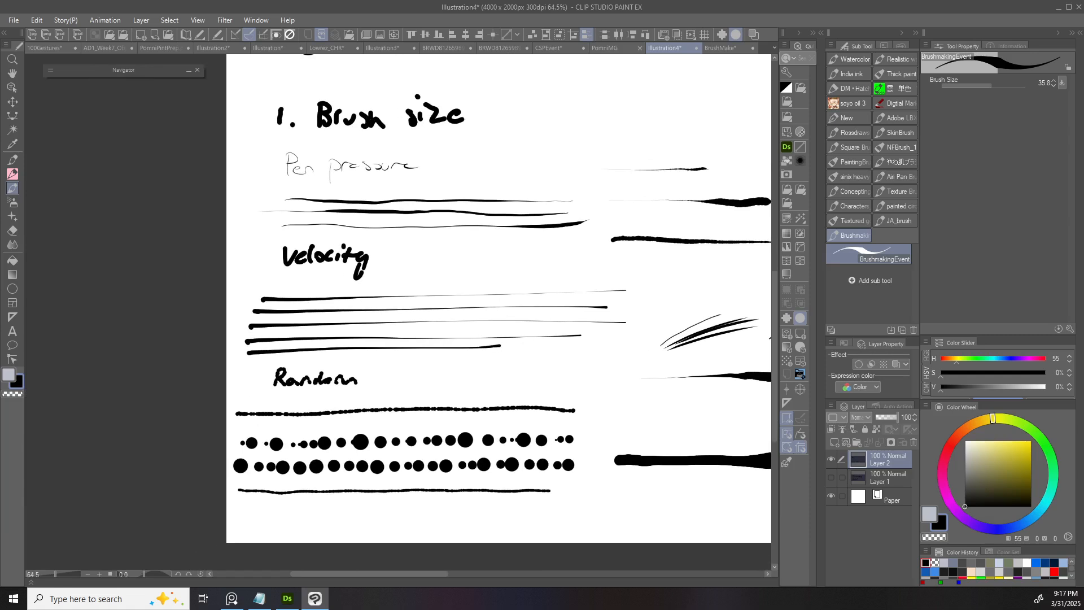
pyautogui.moveTo(300, 274); pyautogui.dragTo(250, 298)
pyautogui.scroll(-4, 670, 255)
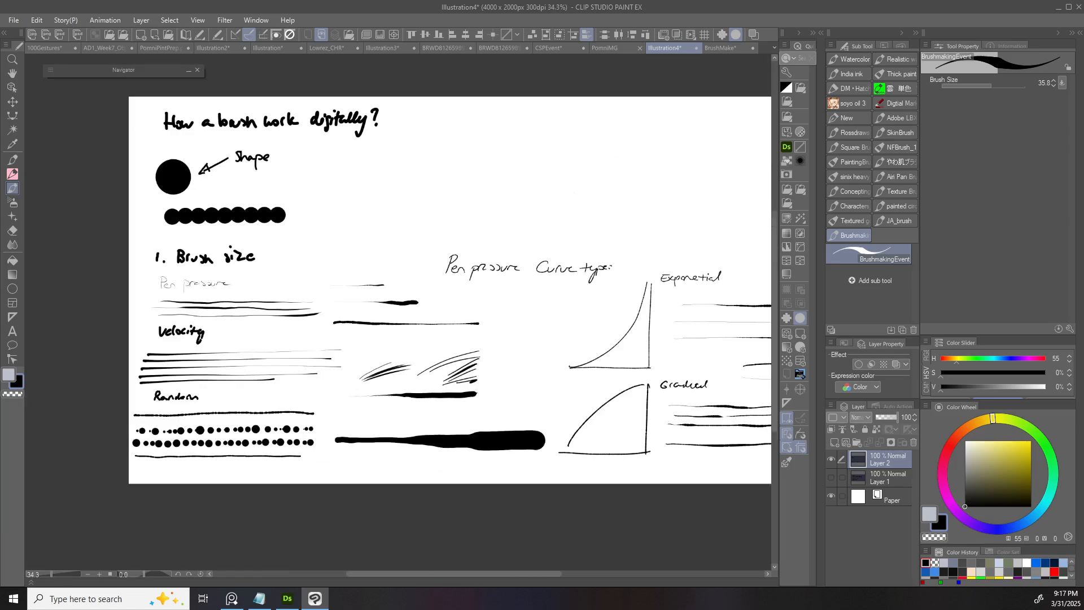
# - Enable Velocity with a minimum value of 0 for brush size and try short strokes above the curve heading, undoing them
pyautogui.click(1062, 82)
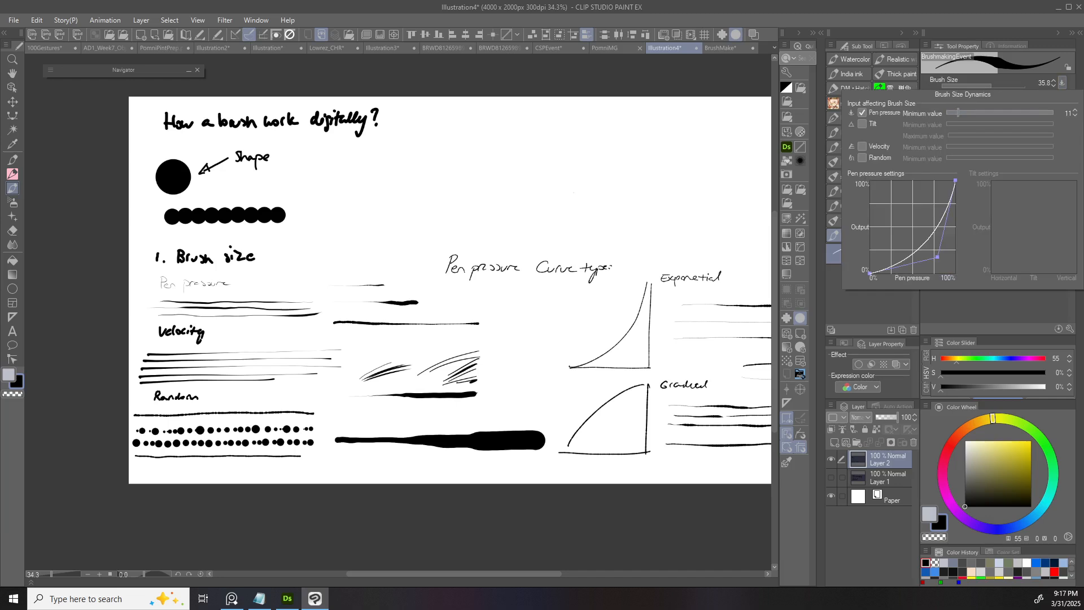
pyautogui.click(863, 146)
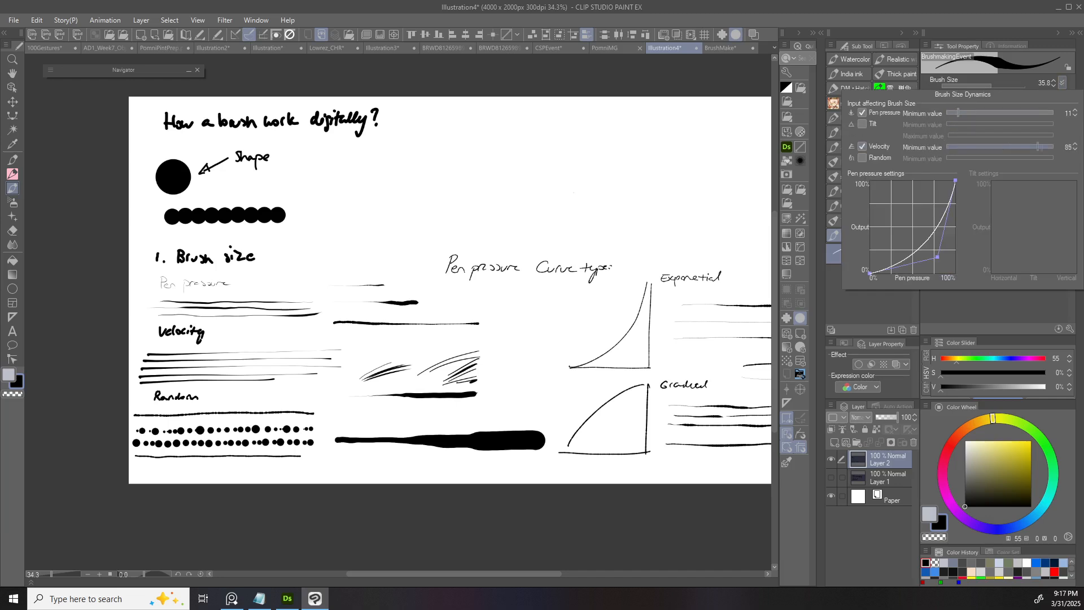
pyautogui.scroll(3, 496, 257)
pyautogui.moveTo(418, 211); pyautogui.dragTo(439, 208)
pyautogui.hotkey('ctrl', 'z')
pyautogui.moveTo(369, 210)
pyautogui.mouseDown()
pyautogui.moveTo(420, 202)
pyautogui.moveTo(382, 204)
pyautogui.mouseUp()
pyautogui.hotkey('ctrl', 'z')
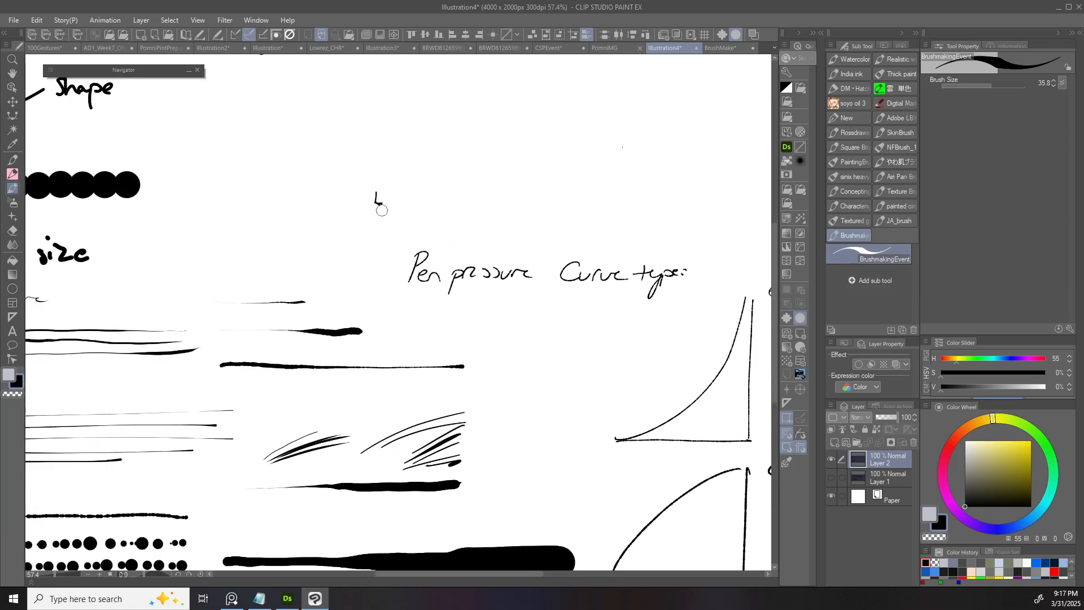
pyautogui.moveTo(405, 202); pyautogui.dragTo(477, 201)
pyautogui.moveTo(355, 232); pyautogui.dragTo(418, 231)
pyautogui.hotkey('ctrl', 'z')
pyautogui.hotkey('ctrl', 'z')
pyautogui.hotkey('ctrl', 'z')
# - Enable Tilt as an input affecting brush size and disable Velocity
pyautogui.click(1062, 83)
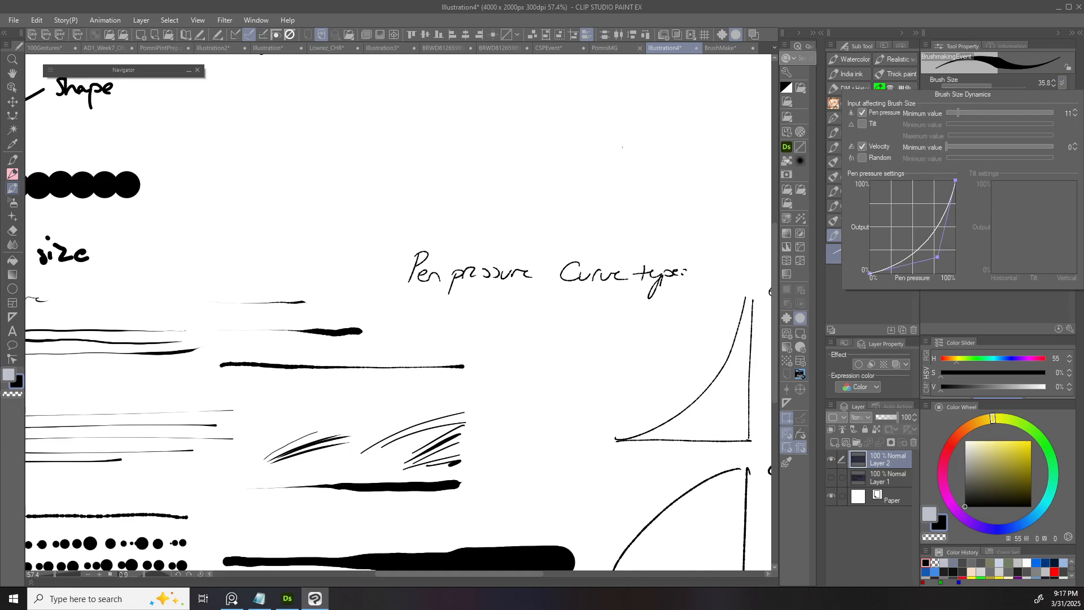
pyautogui.click(862, 124)
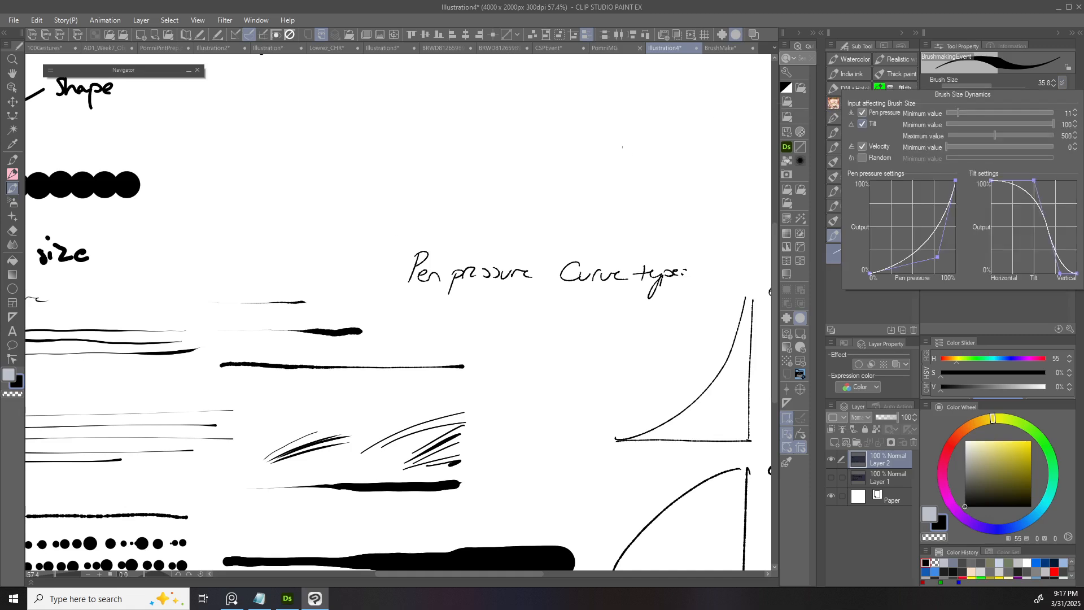
pyautogui.click(862, 146)
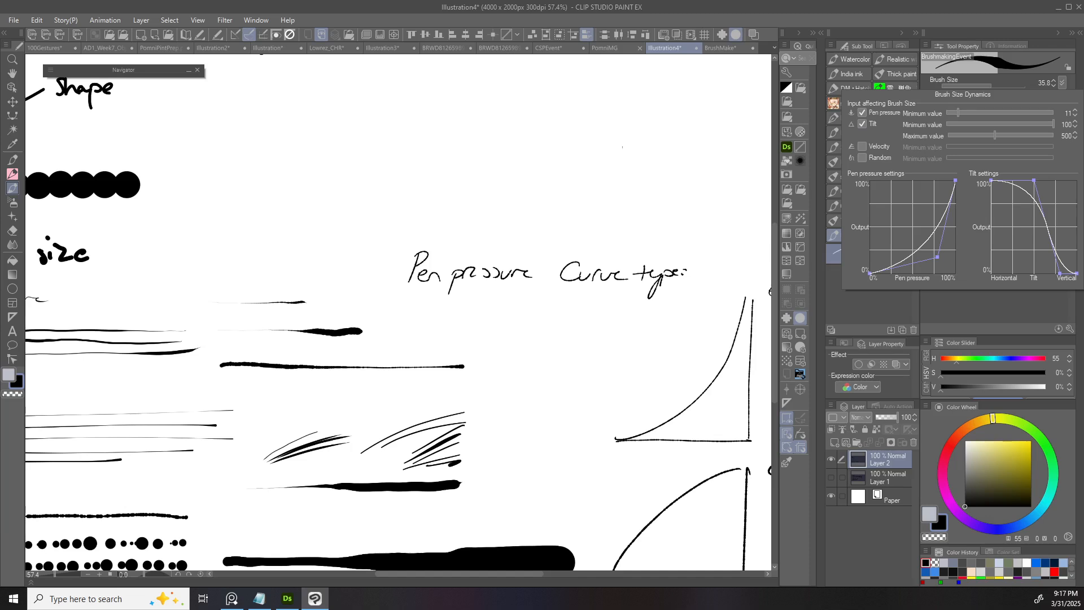
# - Try short strokes at different pen tilts above the pen pressure curve heading, undoing each attempt
pyautogui.click(583, 169)
pyautogui.moveTo(457, 198)
pyautogui.mouseDown()
pyautogui.moveTo(494, 207)
pyautogui.moveTo(470, 214)
pyautogui.moveTo(523, 213)
pyautogui.mouseUp()
pyautogui.hotkey('ctrl', 'z')
pyautogui.hotkey('ctrl', 'z')
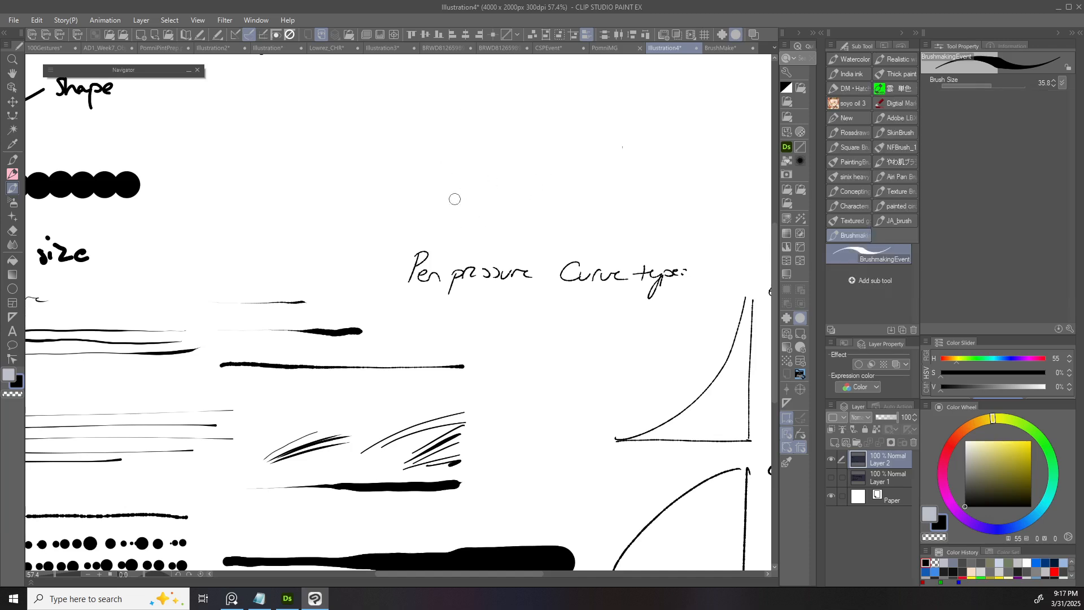
pyautogui.moveTo(465, 180)
pyautogui.mouseDown()
pyautogui.moveTo(473, 224)
pyautogui.moveTo(446, 202)
pyautogui.moveTo(511, 207)
pyautogui.mouseUp()
pyautogui.hotkey('ctrl', 'z')
pyautogui.hotkey('ctrl', 'z')
# - Try three tilt test strokes of different thickness in the blank area above the exponential sample lines, undoing them
pyautogui.scroll(-5, 575, 307)
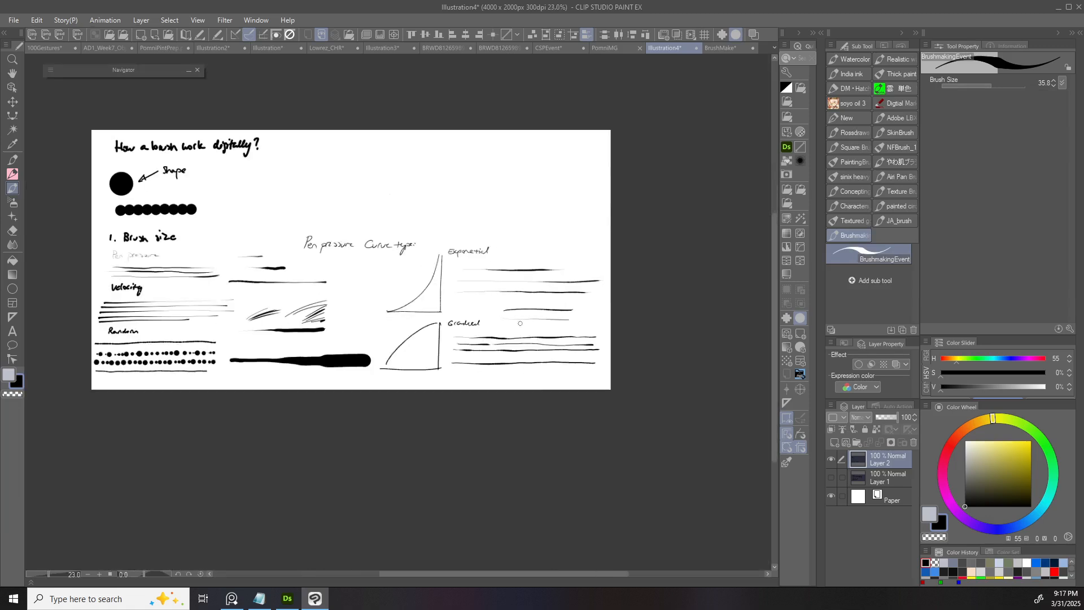
pyautogui.scroll(2, 520, 323)
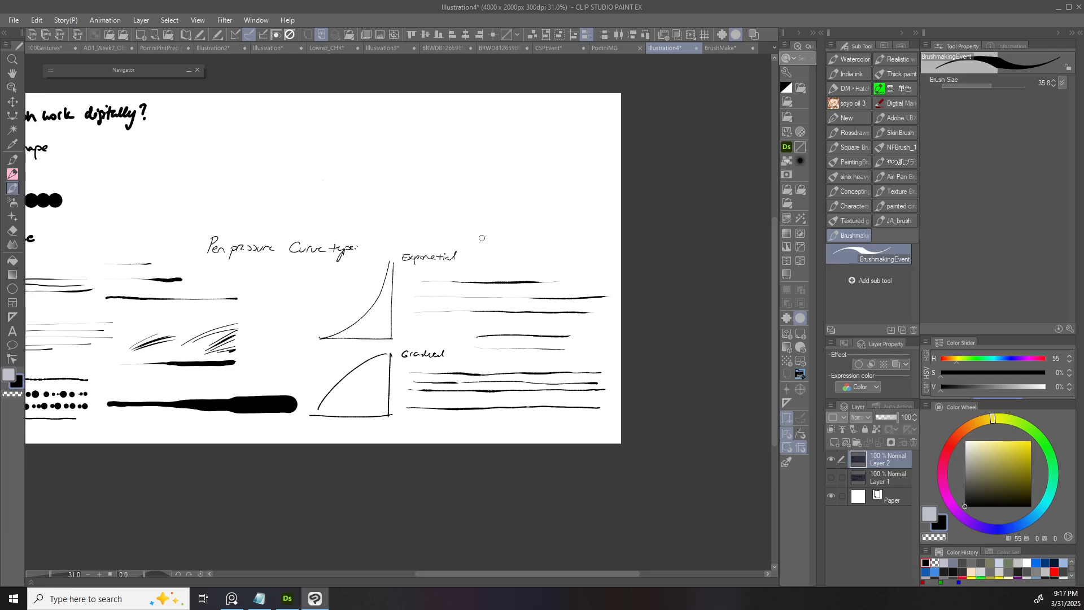
pyautogui.scroll(2, 480, 237)
pyautogui.moveTo(466, 185); pyautogui.dragTo(538, 190)
pyautogui.moveTo(530, 228); pyautogui.dragTo(589, 230)
pyautogui.moveTo(539, 199); pyautogui.dragTo(577, 208)
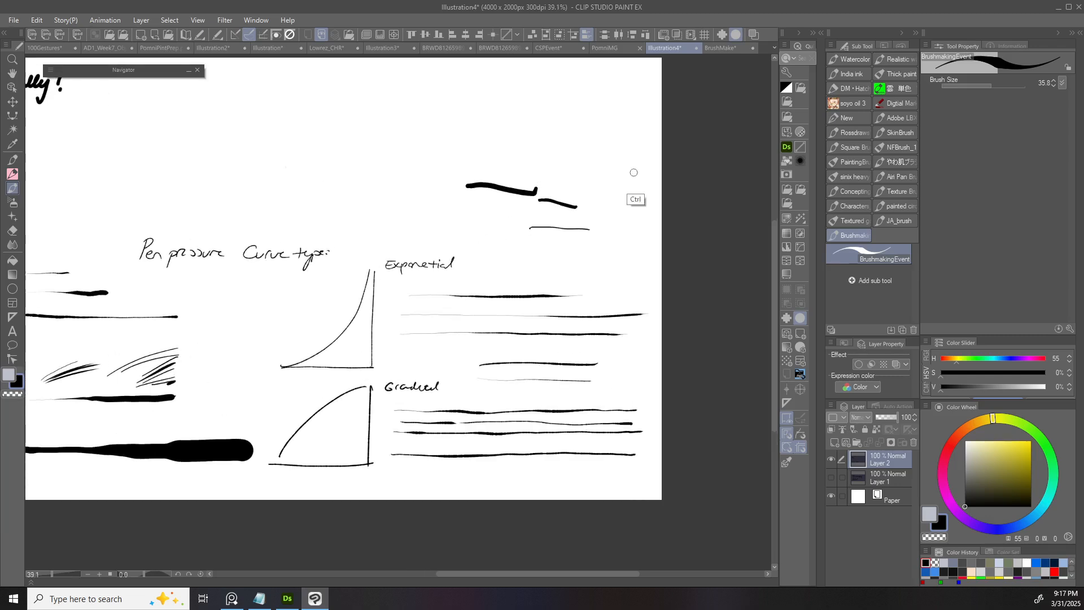
pyautogui.hotkey('ctrl', 'z')
pyautogui.hotkey('ctrl', 'z')
pyautogui.hotkey('ctrl', 'z')
pyautogui.moveTo(655, 345); pyautogui.dragTo(628, 360)
pyautogui.scroll(-2, 628, 360)
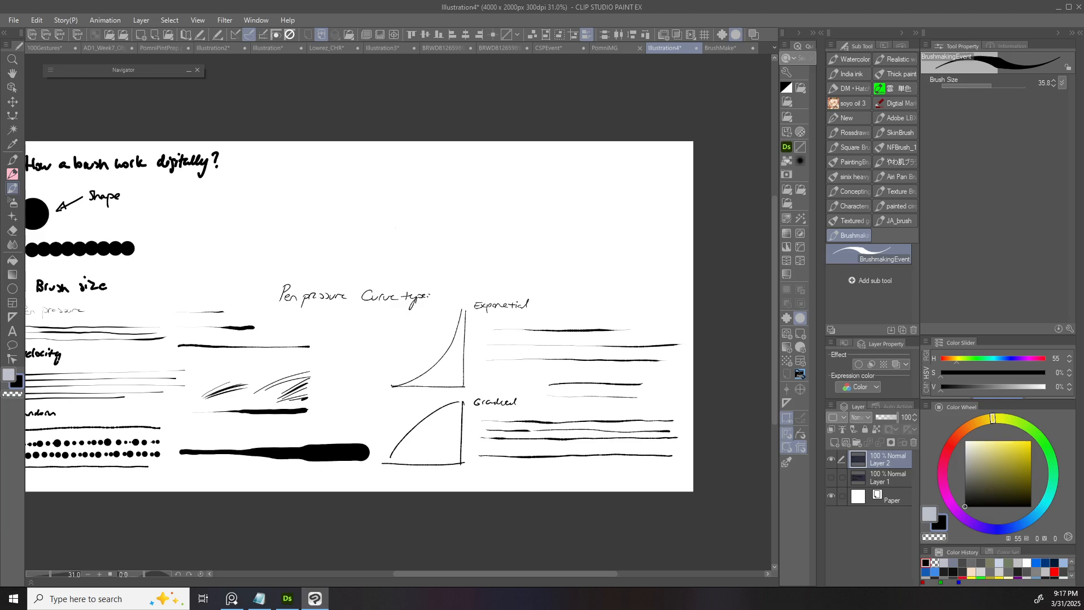
pyautogui.click(14, 20)
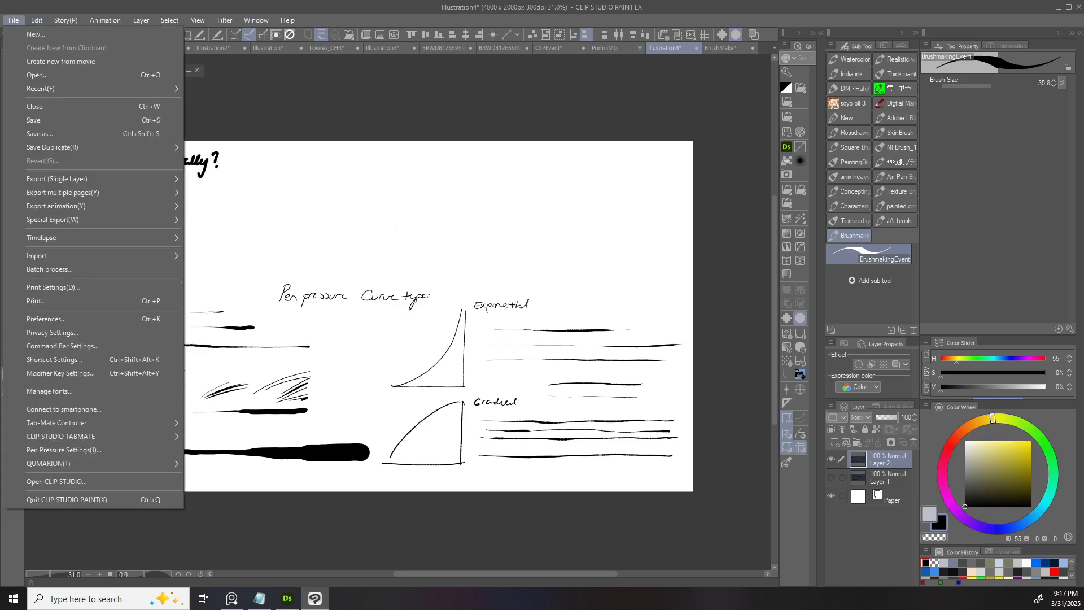
pyautogui.click(348, 99)
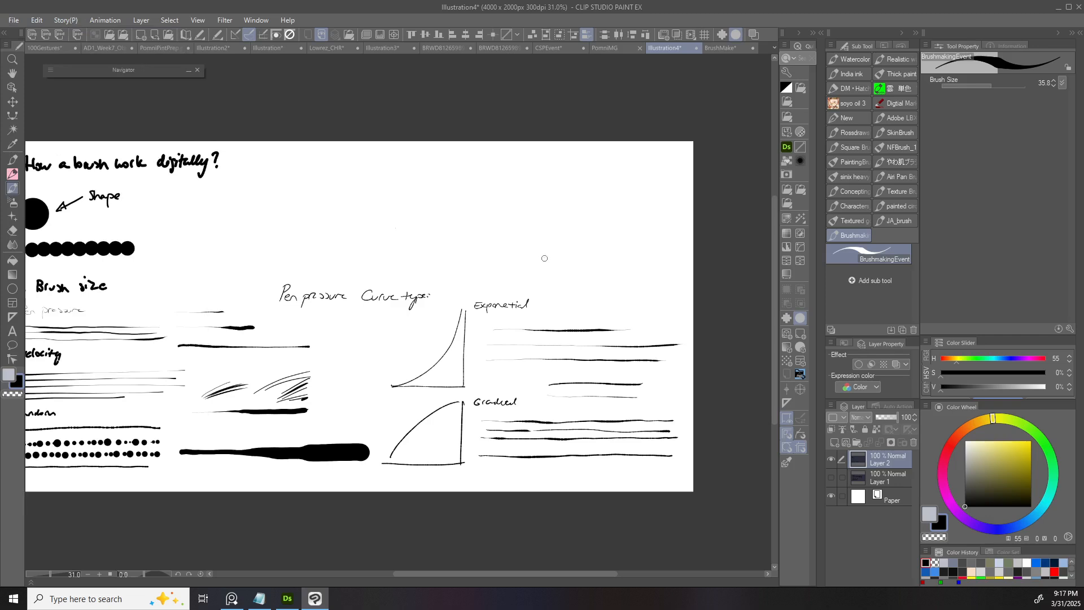
pyautogui.scroll(2, 562, 316)
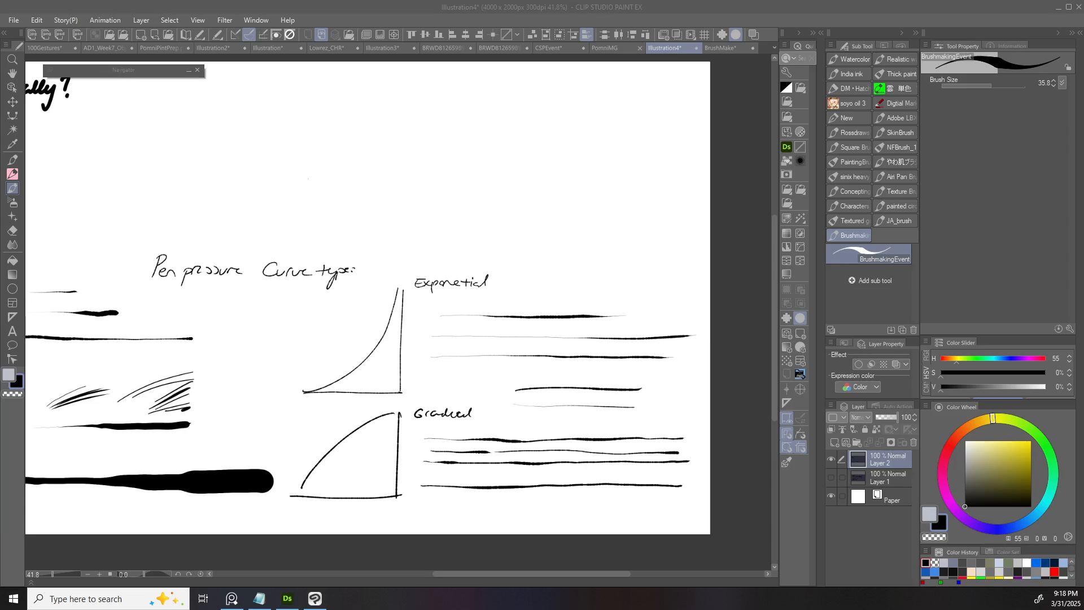
# - Bring the tablet driver's Pressure Sensitivity Adjustment window over the canvas to examine its pen curve, and move it away
pyautogui.moveTo(0, 5); pyautogui.dragTo(612, 149)
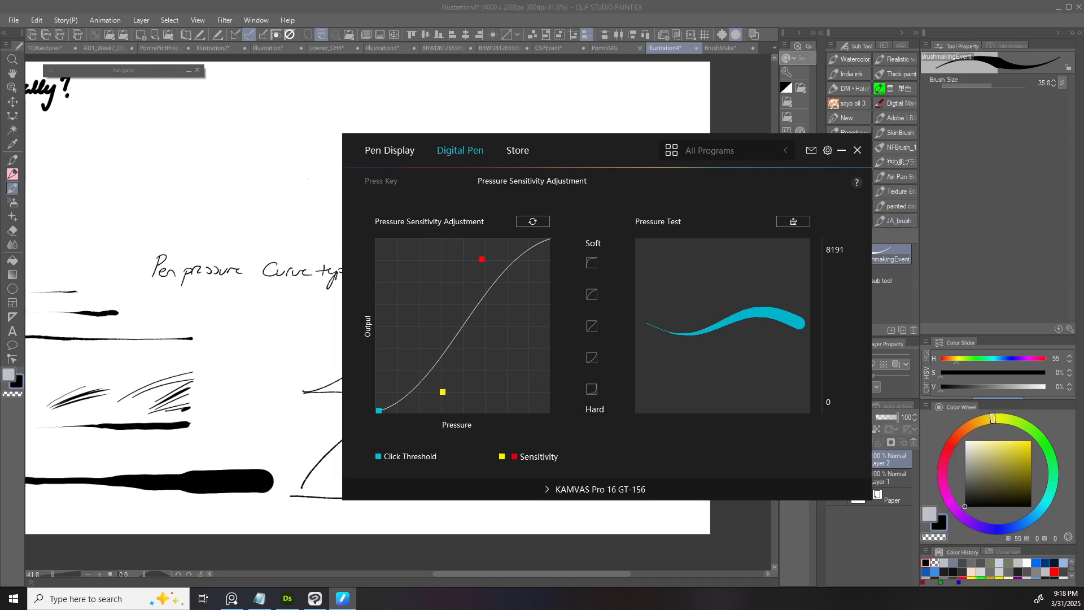
pyautogui.moveTo(611, 149); pyautogui.dragTo(587, 0)
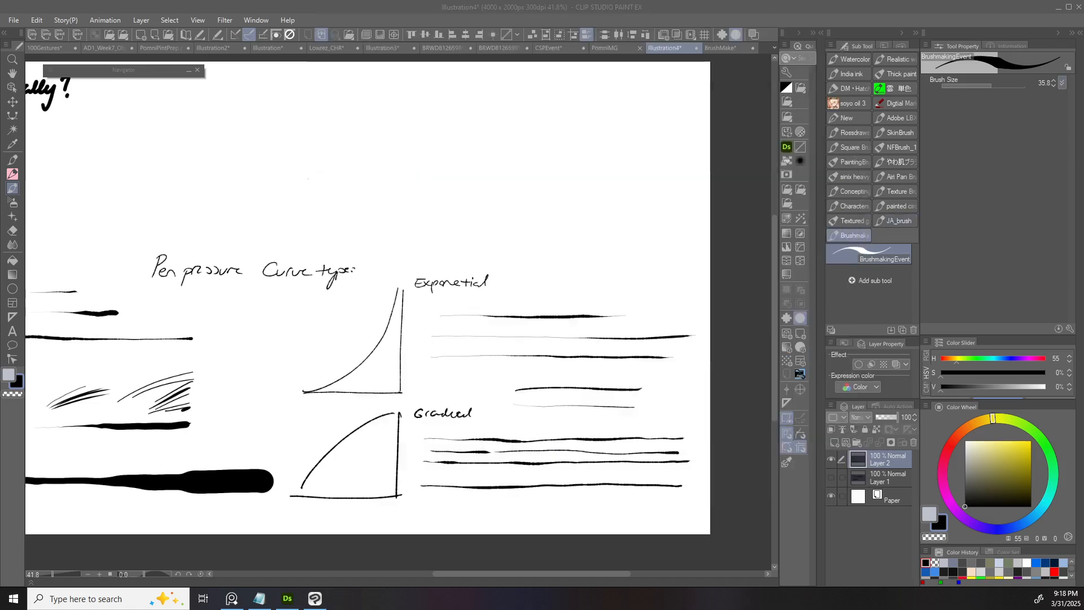
pyautogui.click(1062, 83)
pyautogui.moveTo(542, 0)
pyautogui.mouseDown()
pyautogui.moveTo(531, 0)
pyautogui.moveTo(508, 168)
pyautogui.mouseUp()
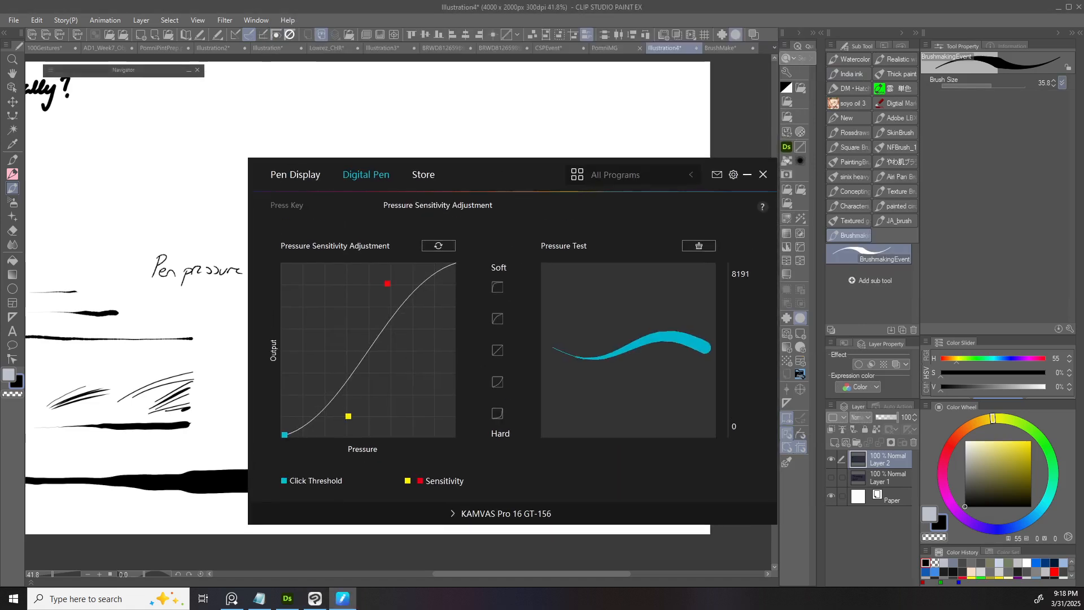
pyautogui.moveTo(508, 168); pyautogui.dragTo(468, 0)
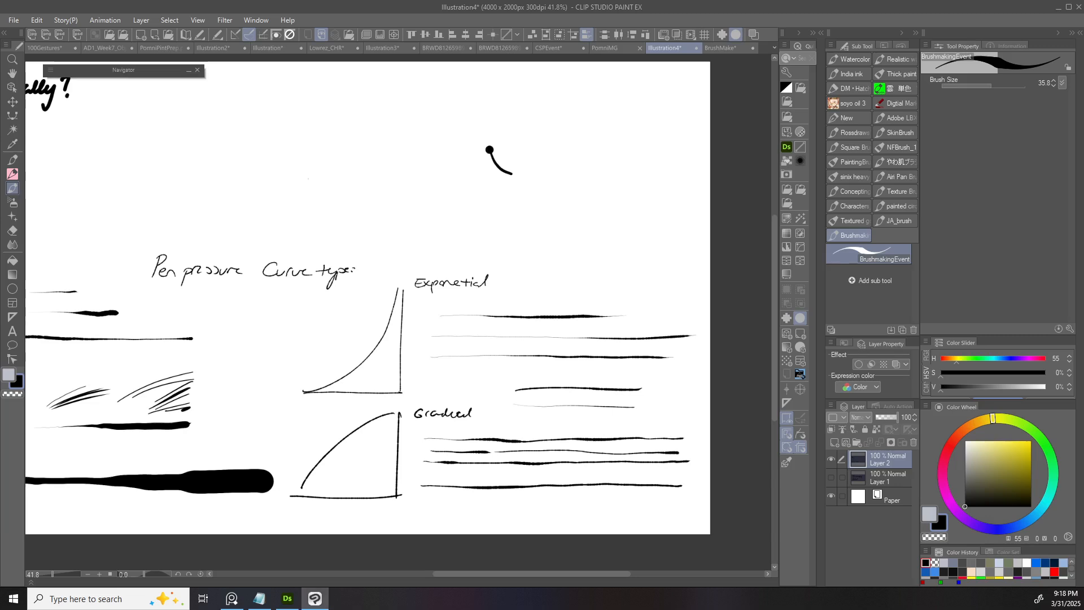
# - Handwrite the letters B, M and S stacked vertically in the blank area above the exponential curve samples
pyautogui.moveTo(486, 152); pyautogui.dragTo(460, 240)
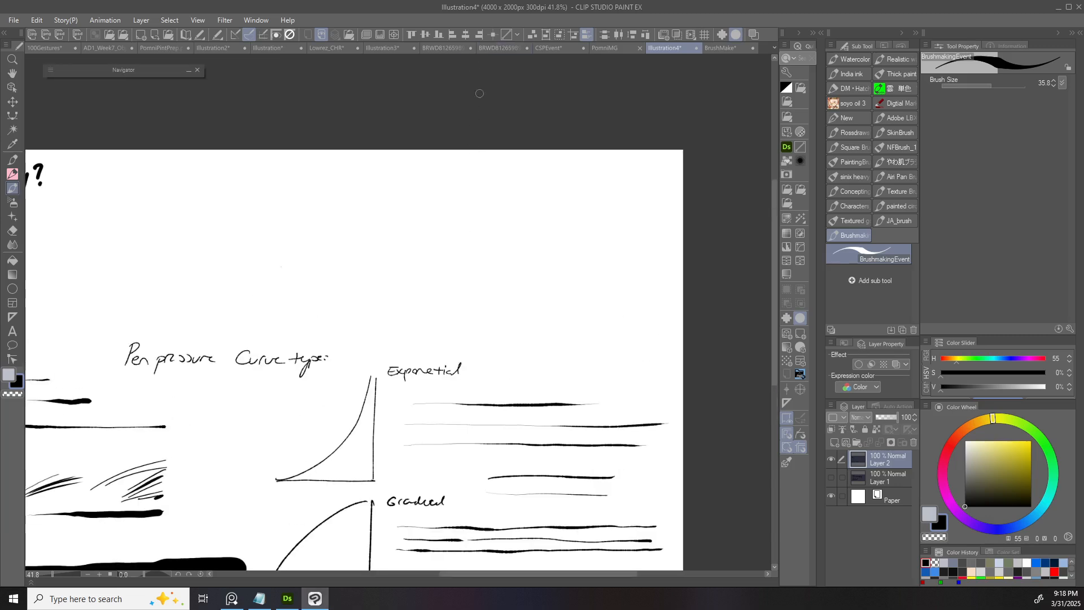
pyautogui.moveTo(451, 165); pyautogui.dragTo(468, 218)
pyautogui.moveTo(464, 233); pyautogui.dragTo(451, 254)
# - Reduce the brush size to 18.9 and handwrite "Tablet software" beside the letter B
pyautogui.moveTo(475, 205); pyautogui.dragTo(470, 201)
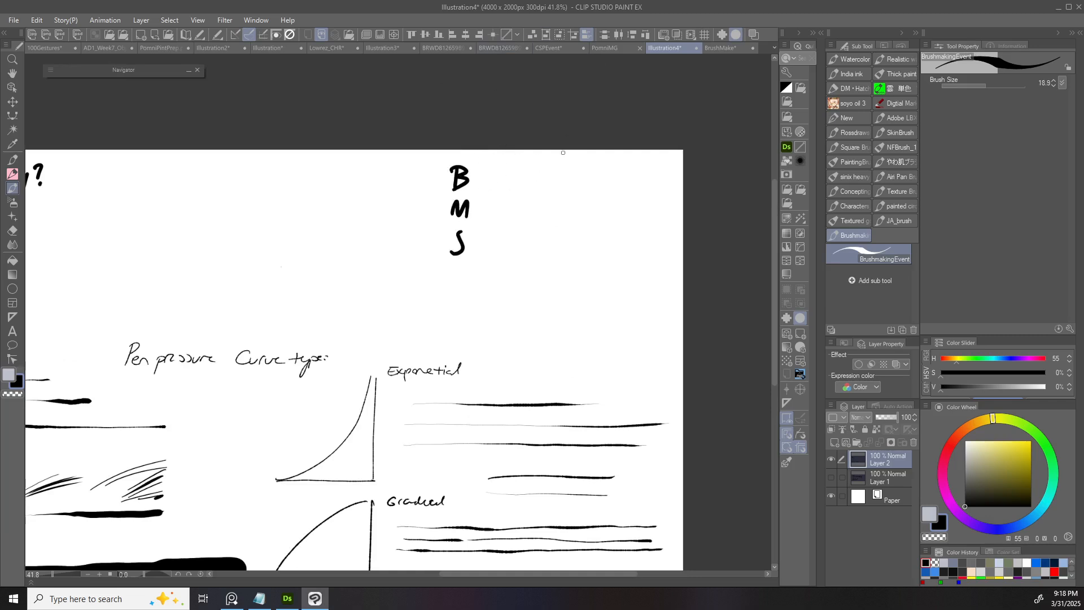
pyautogui.moveTo(490, 163)
pyautogui.mouseDown()
pyautogui.moveTo(487, 180)
pyautogui.moveTo(502, 160)
pyautogui.mouseUp()
pyautogui.moveTo(500, 167); pyautogui.dragTo(509, 176)
pyautogui.moveTo(511, 161); pyautogui.dragTo(521, 173)
pyautogui.moveTo(523, 171); pyautogui.dragTo(540, 167)
pyautogui.moveTo(561, 163); pyautogui.dragTo(569, 171)
pyautogui.moveTo(577, 162)
pyautogui.mouseDown()
pyautogui.moveTo(573, 175)
pyautogui.moveTo(624, 168)
pyautogui.mouseUp()
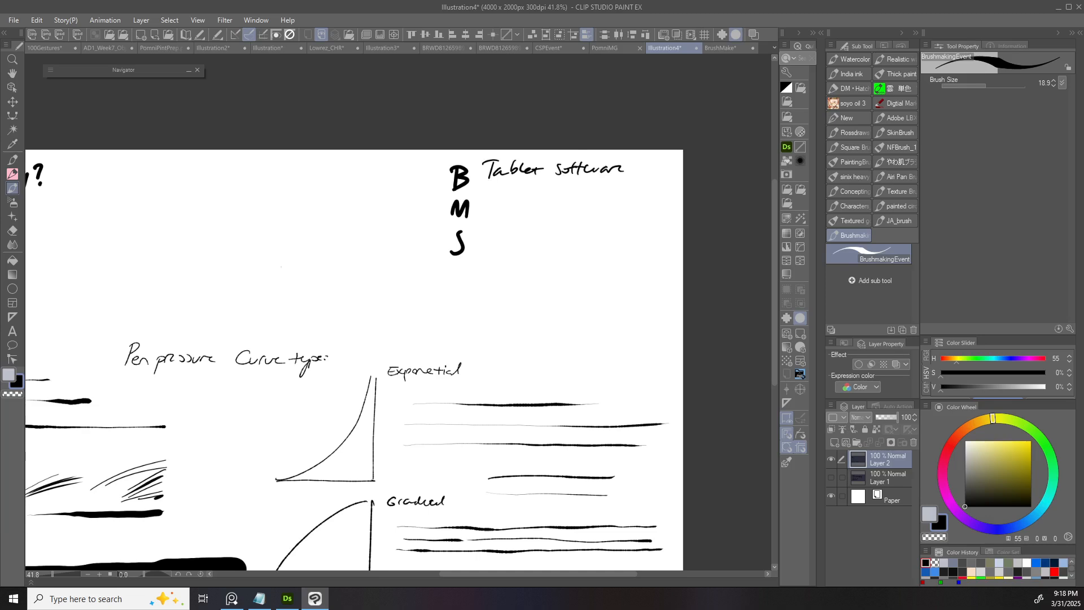
# - Show the KAMVAS Pro 16 driver's pen pressure curve over the notes to review it once more, and move the window off
pyautogui.moveTo(414, 1); pyautogui.dragTo(355, 75)
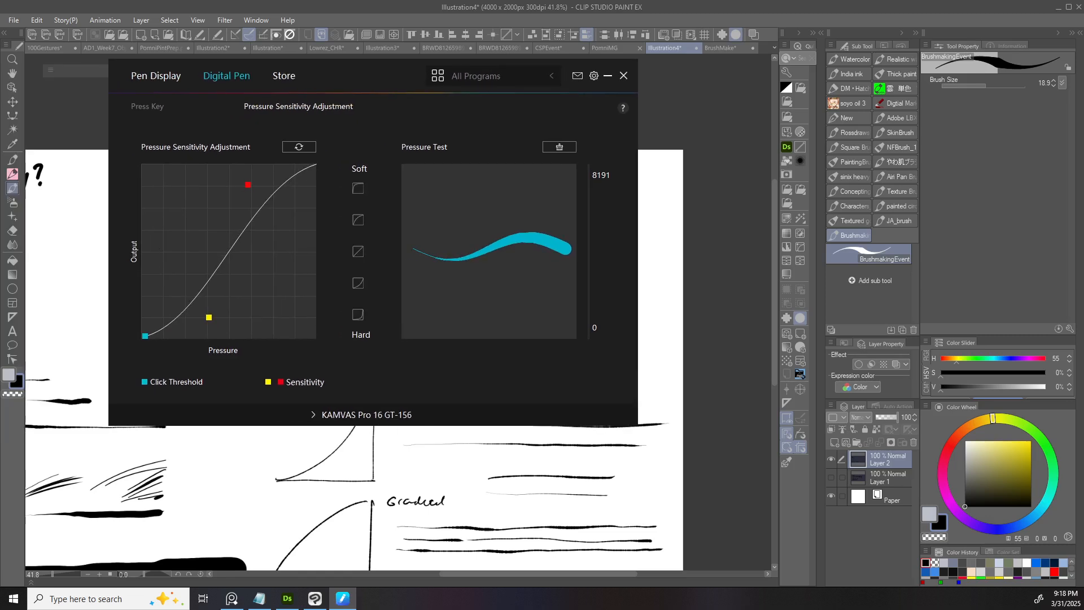
pyautogui.moveTo(355, 76); pyautogui.dragTo(316, 120)
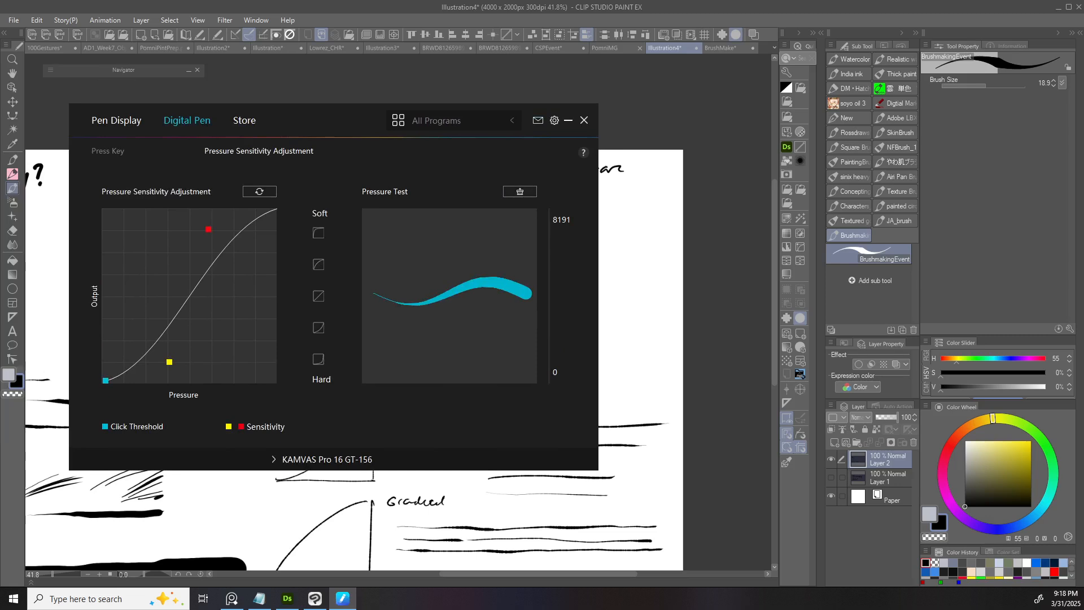
pyautogui.moveTo(339, 120); pyautogui.dragTo(375, 0)
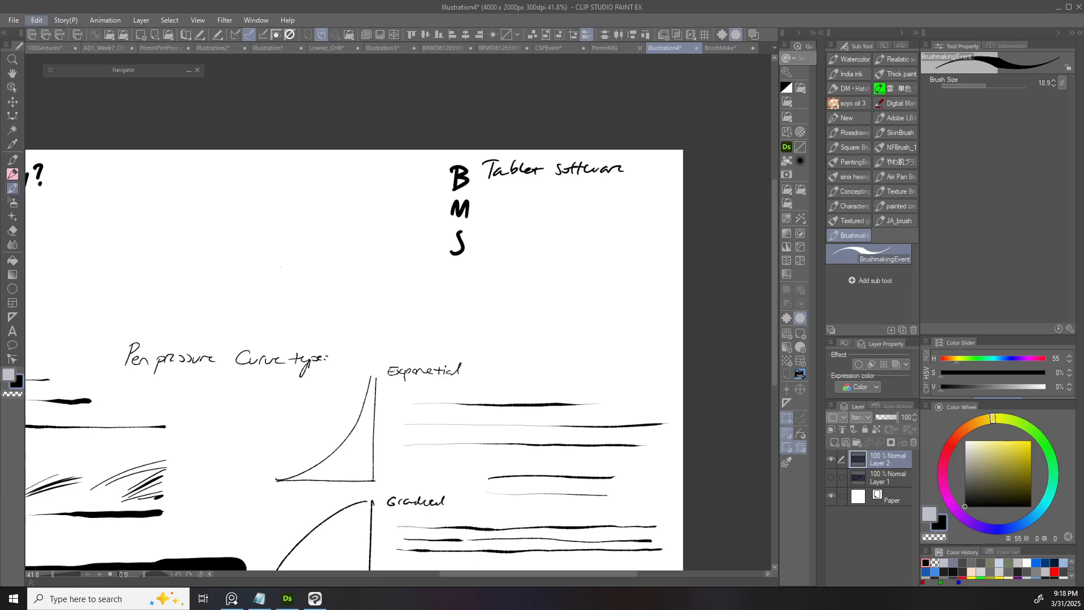
# - Open the program preferences and examine the Tablet and Tools pages for a pen pressure option
pyautogui.click(37, 20)
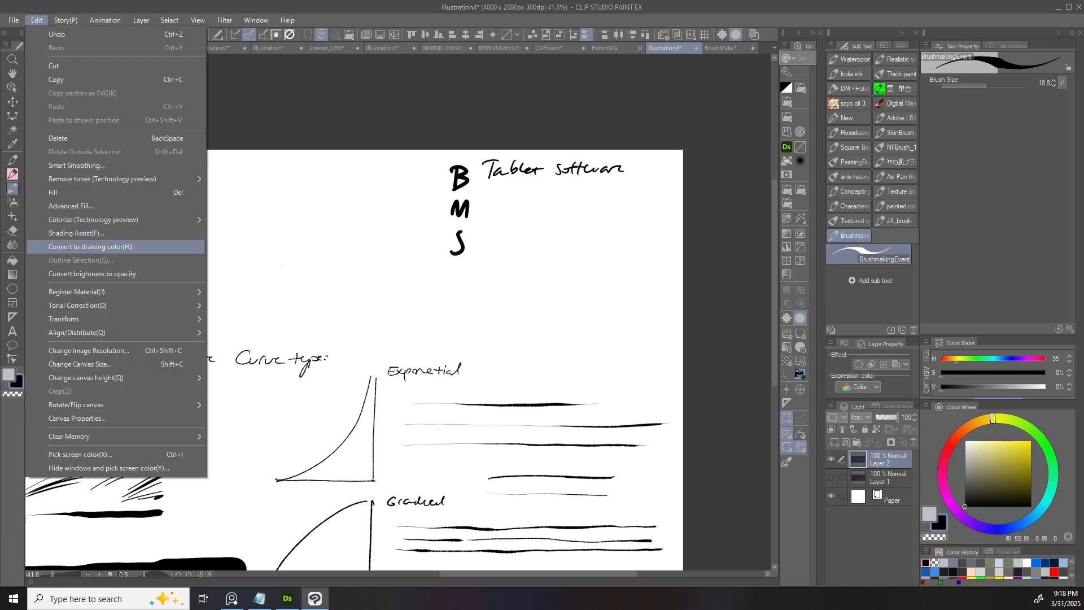
pyautogui.press('Left')
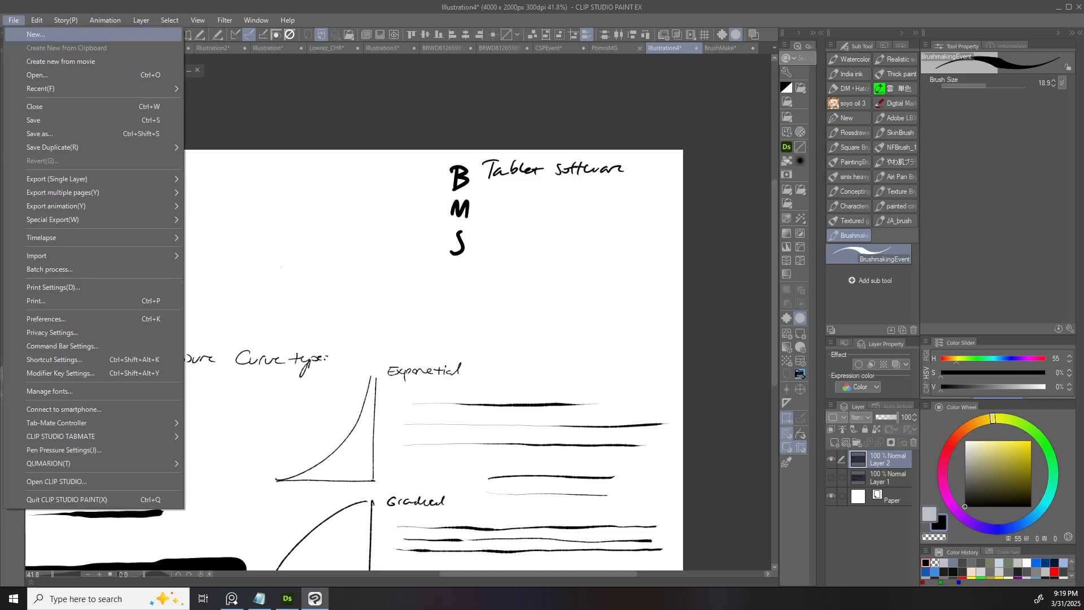
pyautogui.click(45, 319)
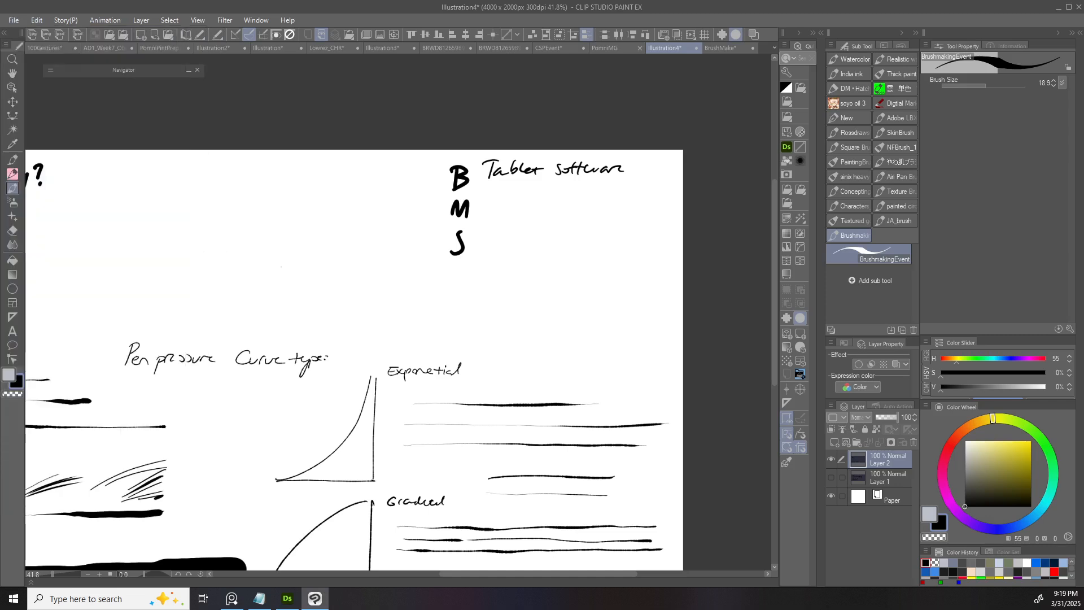
pyautogui.moveTo(439, 160); pyautogui.dragTo(170, 170)
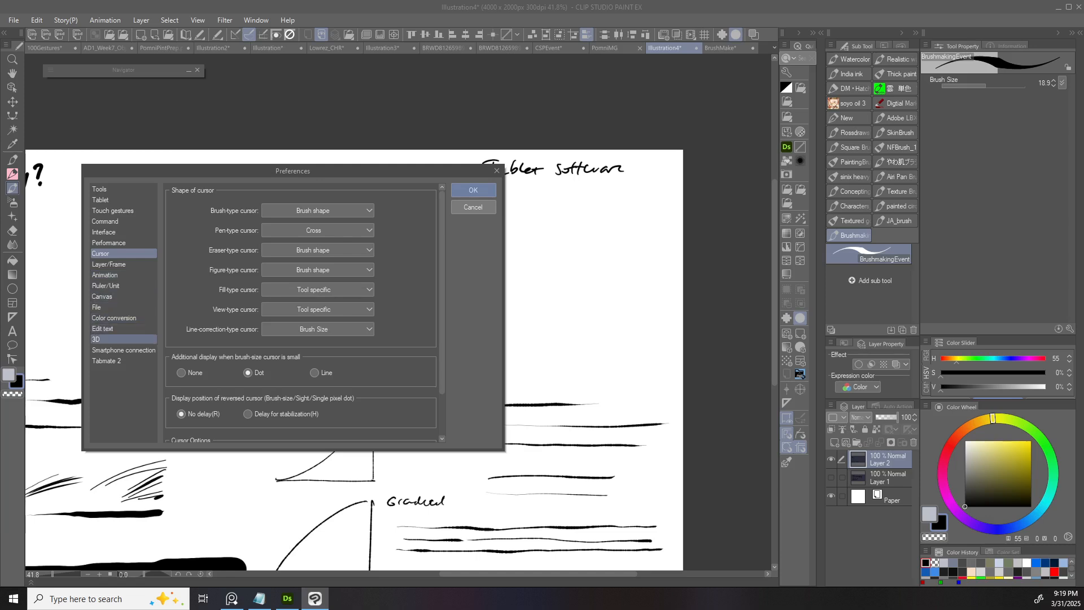
pyautogui.click(112, 210)
pyautogui.click(113, 200)
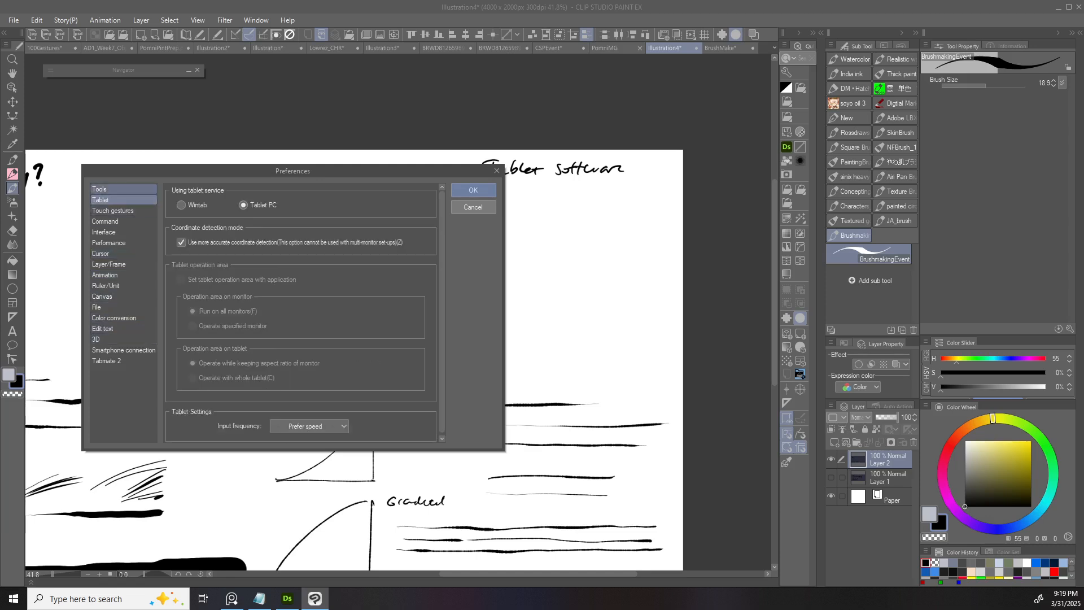
pyautogui.click(107, 189)
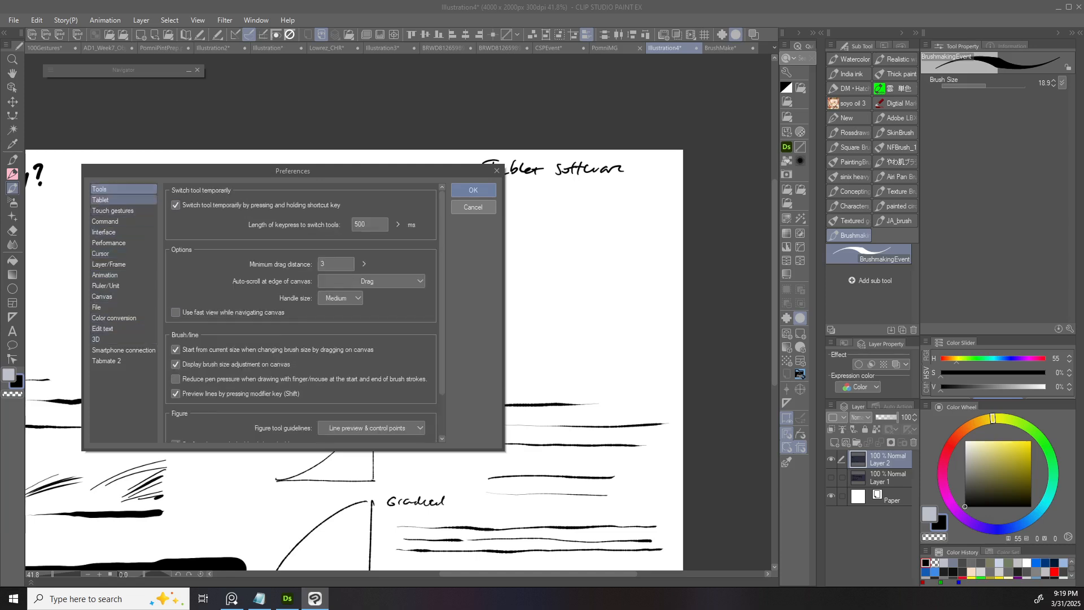
pyautogui.click(113, 200)
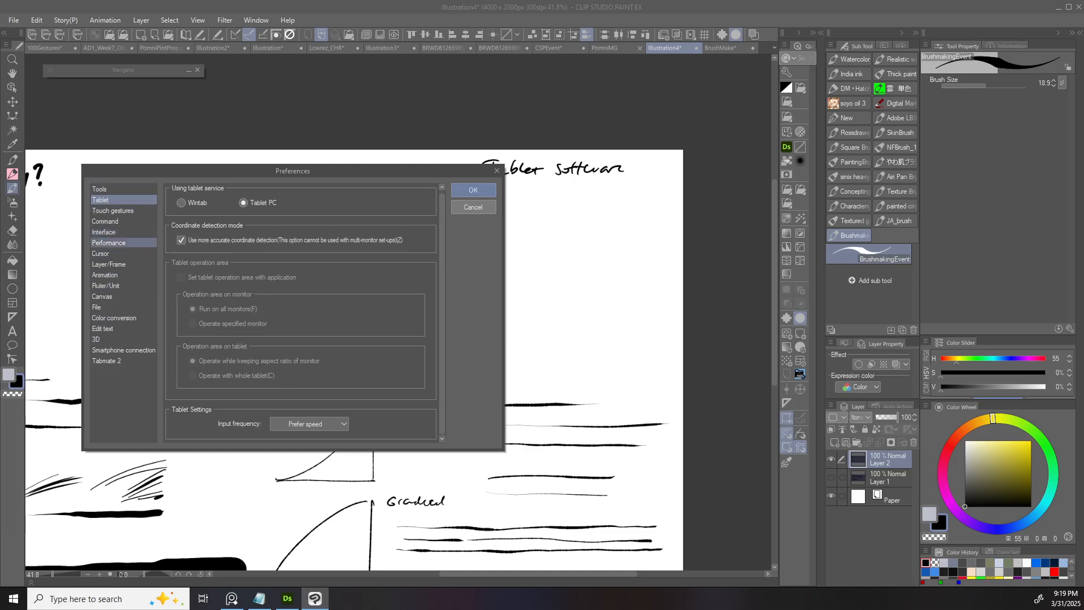
# - Look through the preferences from Touch gestures to Layer/Frame for a pen pressure option and close the dialog
pyautogui.click(113, 210)
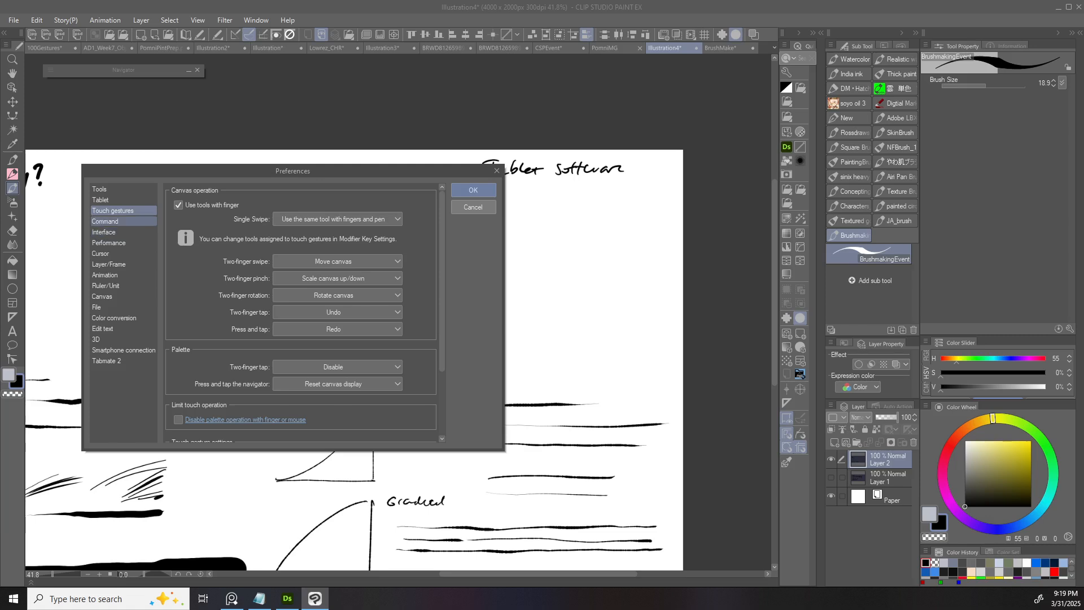
pyautogui.click(113, 221)
pyautogui.click(113, 232)
pyautogui.click(113, 243)
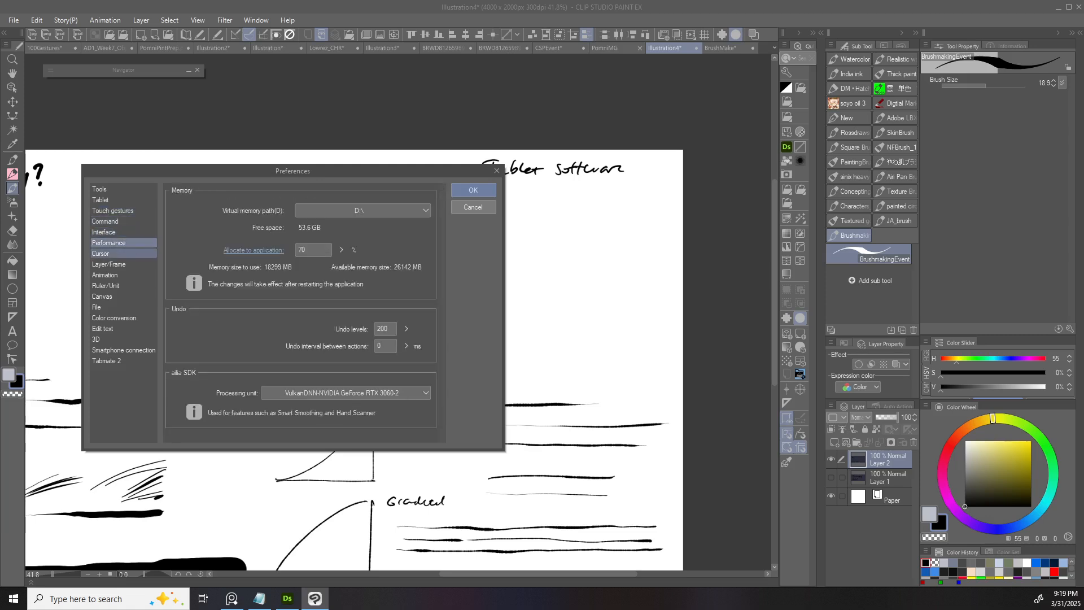
pyautogui.click(112, 254)
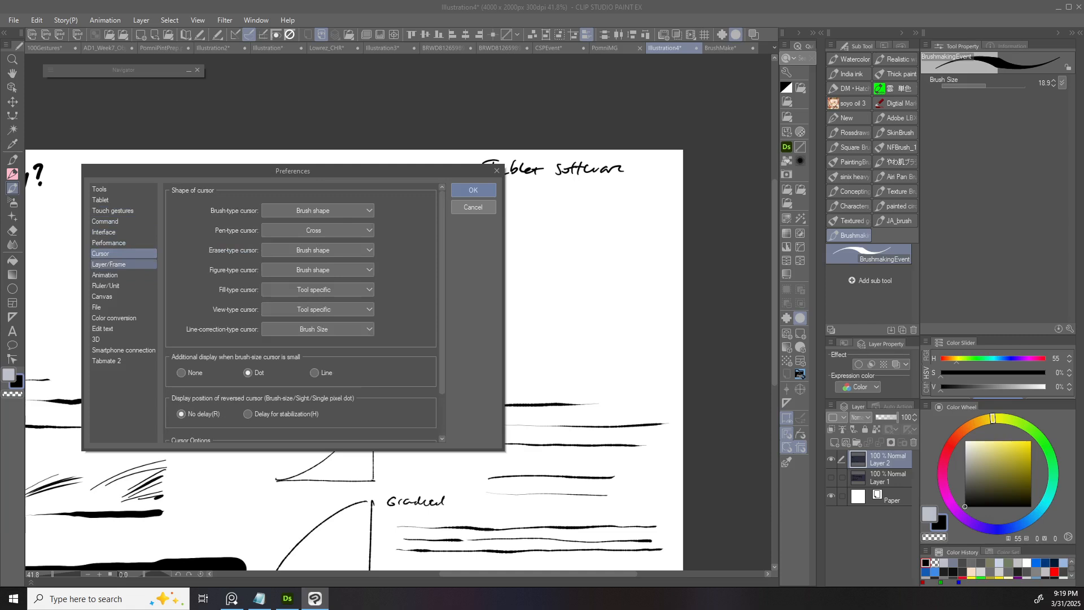
pyautogui.click(113, 264)
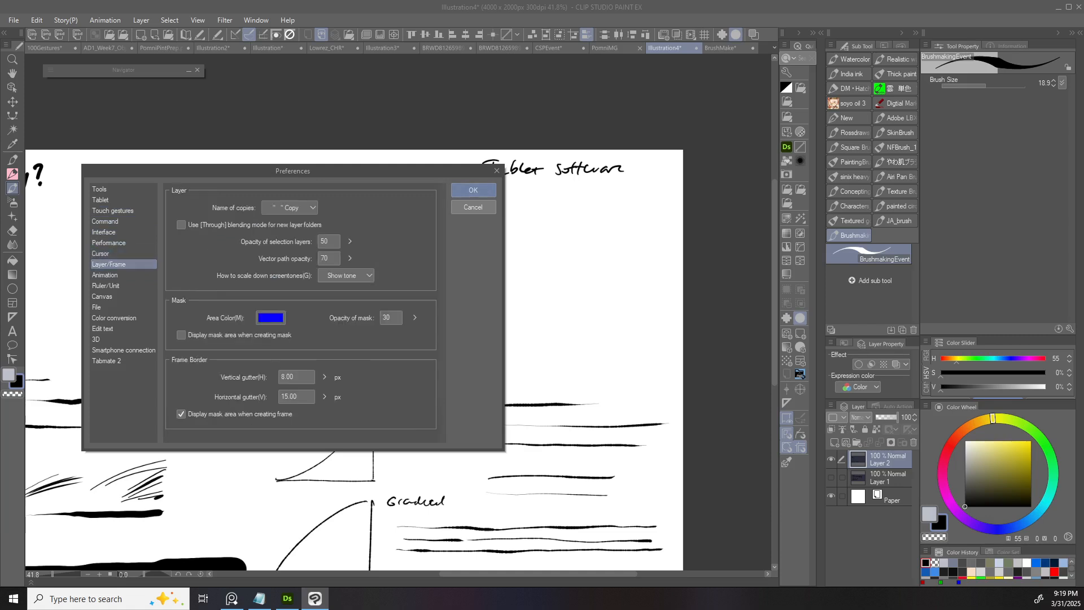
pyautogui.click(473, 190)
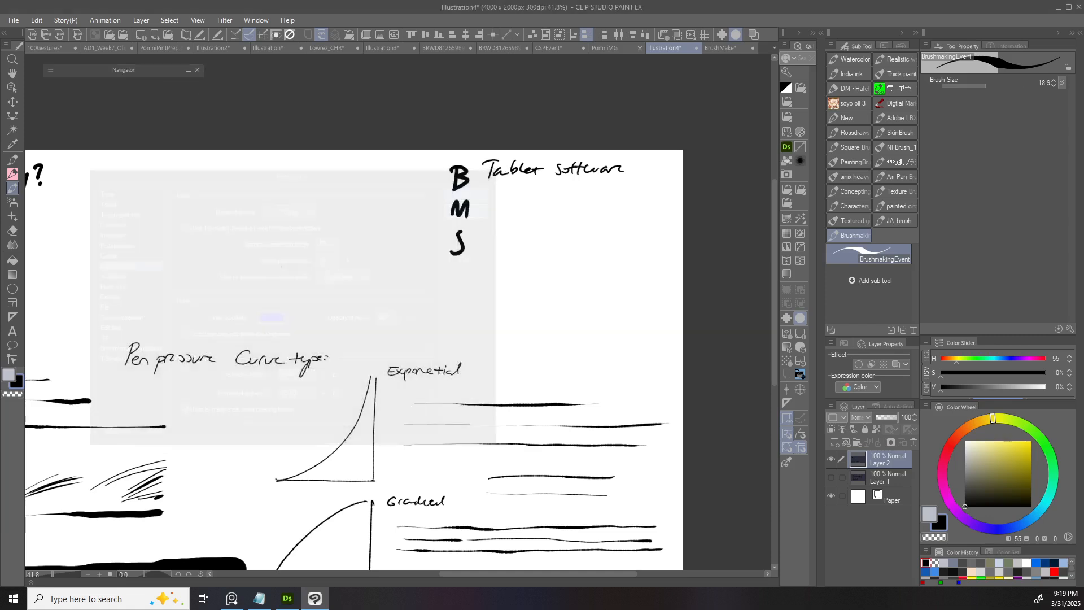
# - Draw varied test strokes in the Adjust pen pressure dialog to demonstrate how its graph adapts, and cancel the adjustment
pyautogui.click(13, 21)
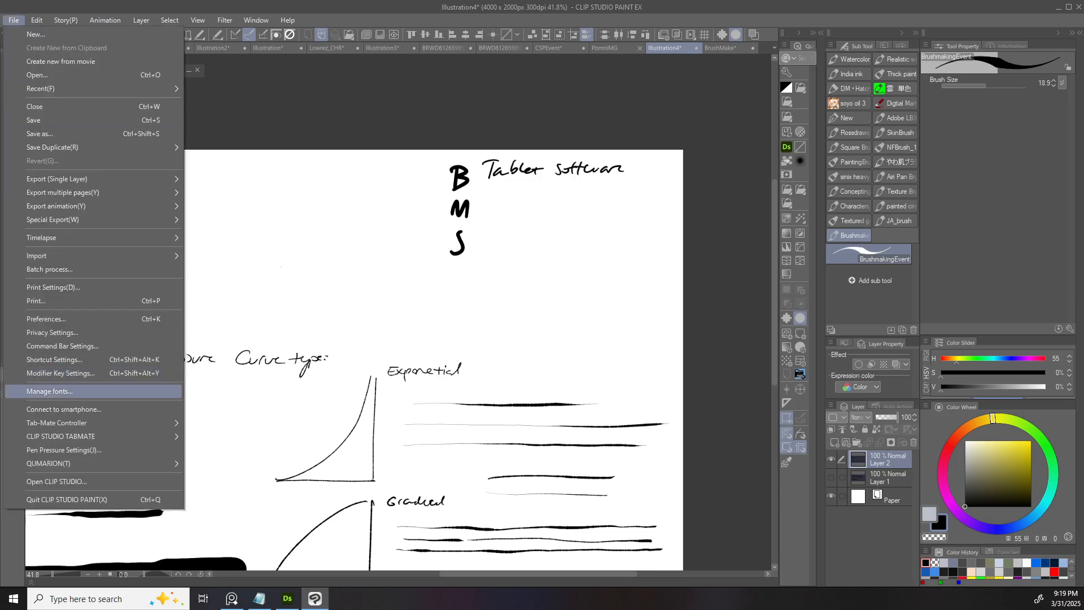
pyautogui.moveTo(84, 423)
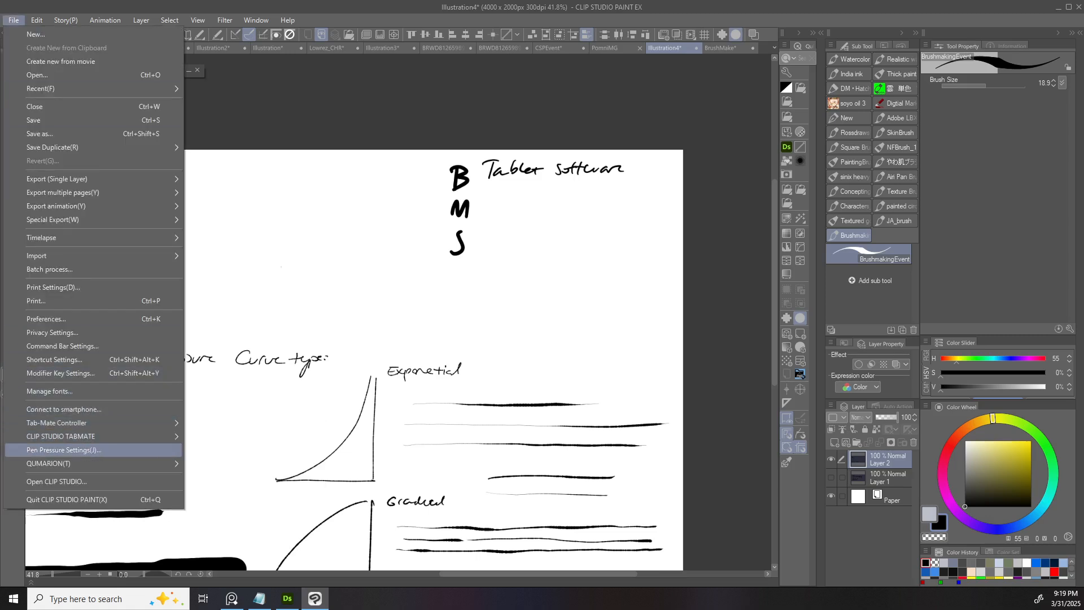
pyautogui.click(63, 450)
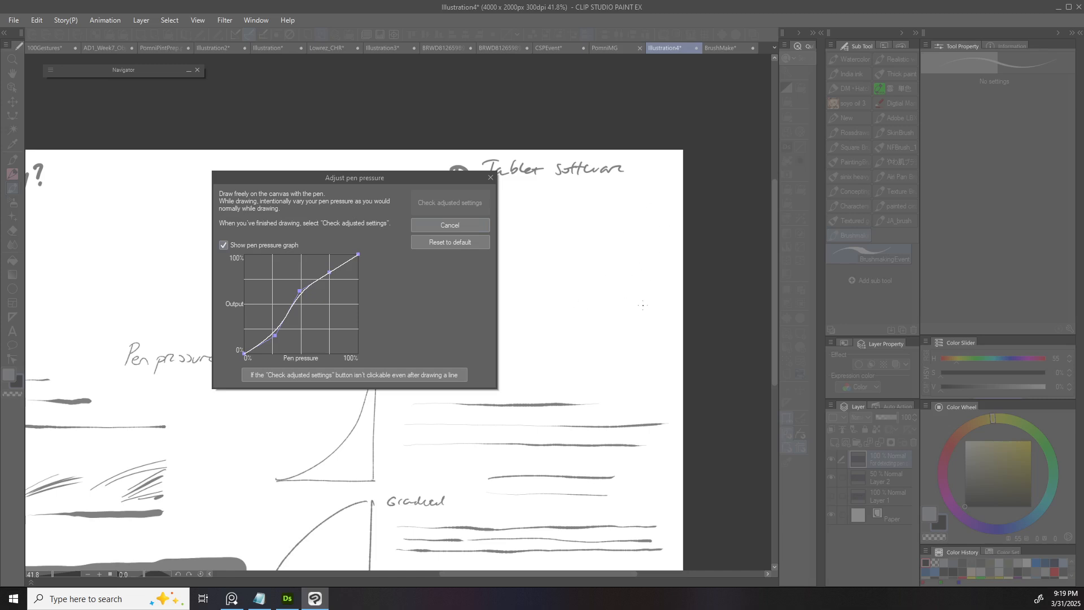
pyautogui.moveTo(559, 338); pyautogui.dragTo(649, 255)
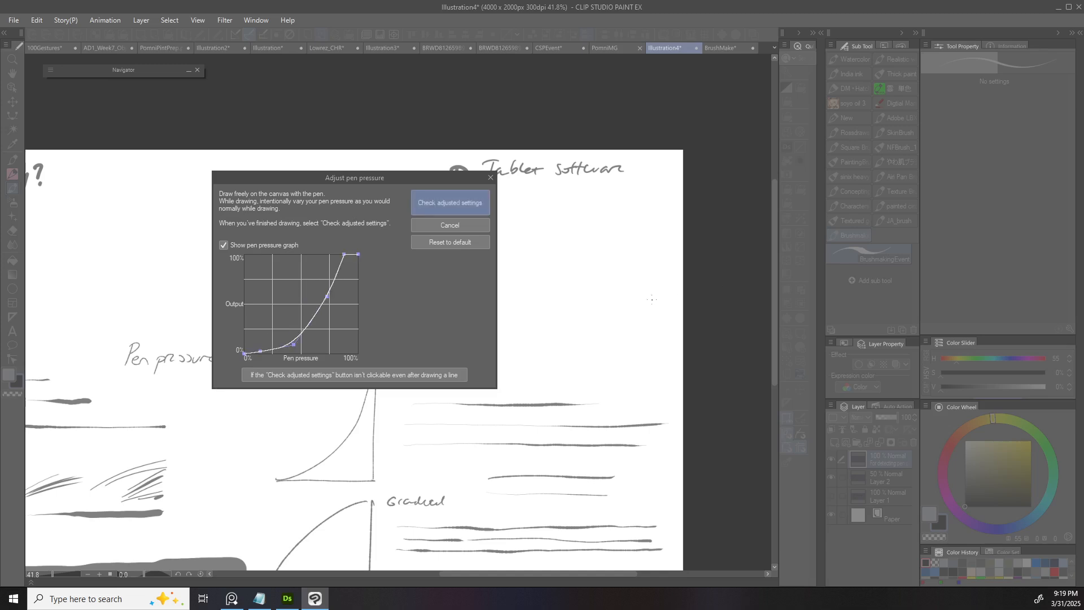
pyautogui.moveTo(568, 328); pyautogui.dragTo(635, 319)
pyautogui.moveTo(572, 339)
pyautogui.mouseDown()
pyautogui.moveTo(644, 316)
pyautogui.moveTo(640, 283)
pyautogui.mouseUp()
pyautogui.moveTo(564, 333); pyautogui.dragTo(644, 285)
pyautogui.moveTo(629, 332)
pyautogui.mouseDown()
pyautogui.moveTo(588, 350)
pyautogui.moveTo(638, 308)
pyautogui.mouseUp()
pyautogui.moveTo(573, 372); pyautogui.dragTo(631, 312)
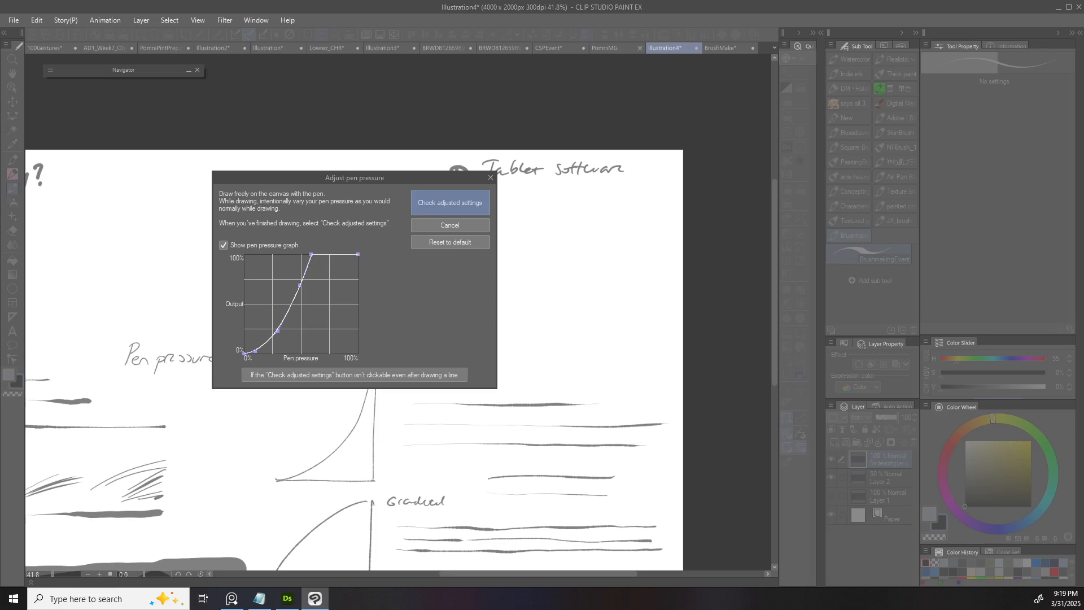
pyautogui.click(450, 225)
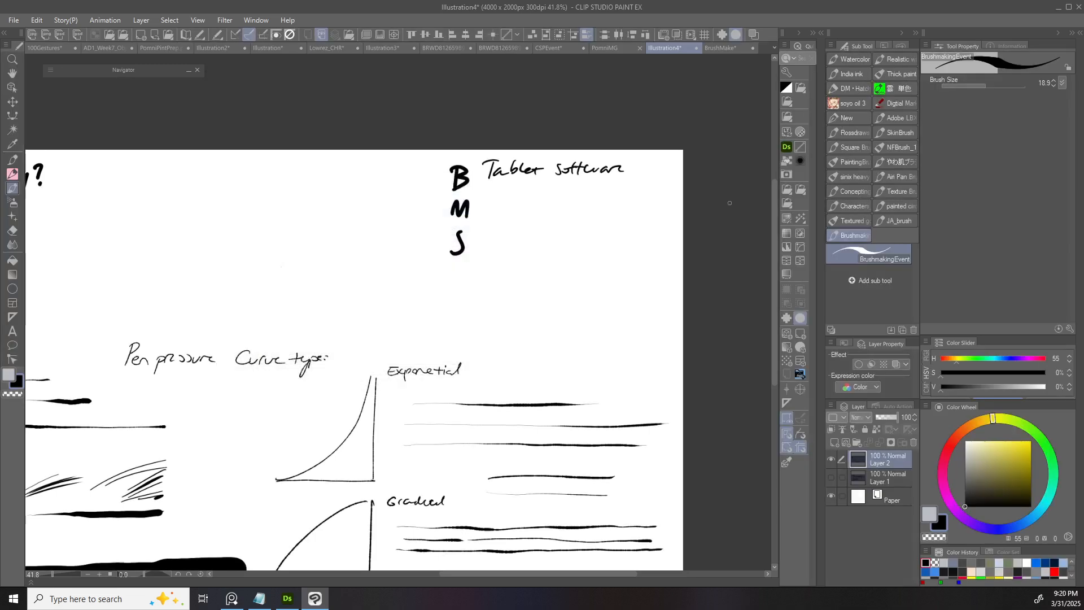
# - Handwrite "CSP Pen pressure" beside the letter M and "Individual Brush settings" beside the letter S
pyautogui.moveTo(501, 202); pyautogui.dragTo(502, 216)
pyautogui.moveTo(515, 201); pyautogui.dragTo(513, 209)
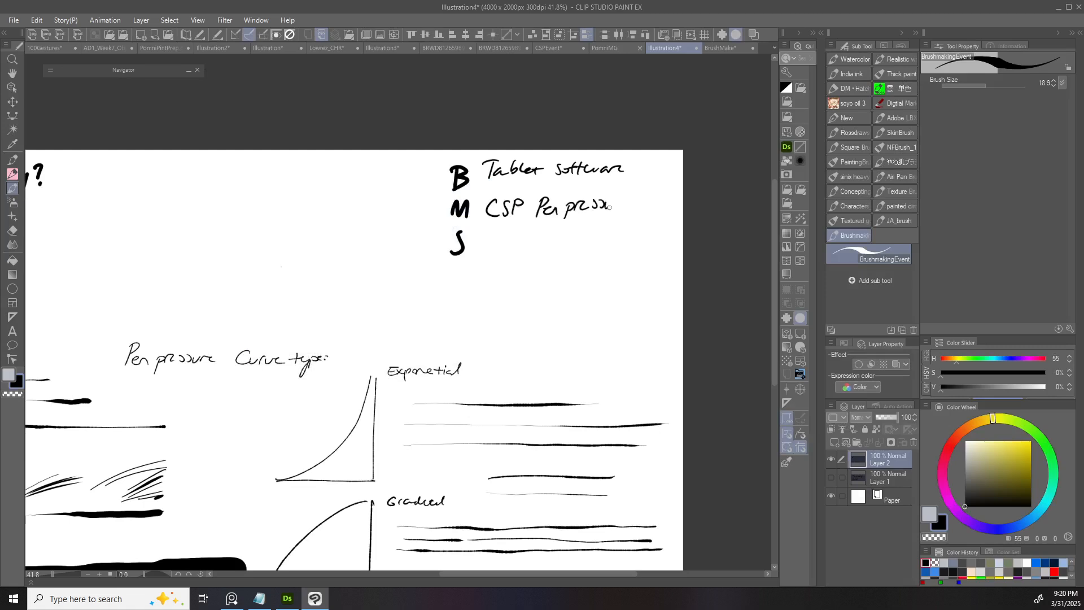
pyautogui.hotkey('ctrl', 'z')
pyautogui.moveTo(540, 245); pyautogui.dragTo(544, 245)
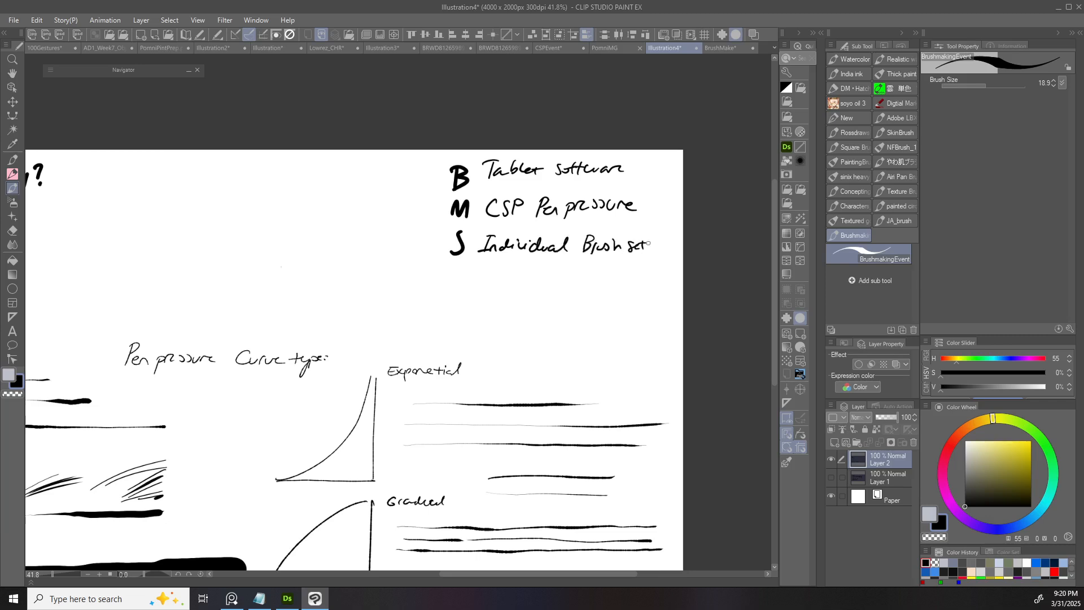
pyautogui.moveTo(658, 244)
pyautogui.mouseDown()
pyautogui.moveTo(662, 263)
pyautogui.moveTo(674, 246)
pyautogui.mouseUp()
# - Review the B, M and S pressure notes up close and in the context of the whole canvas
pyautogui.moveTo(695, 303); pyautogui.dragTo(658, 306)
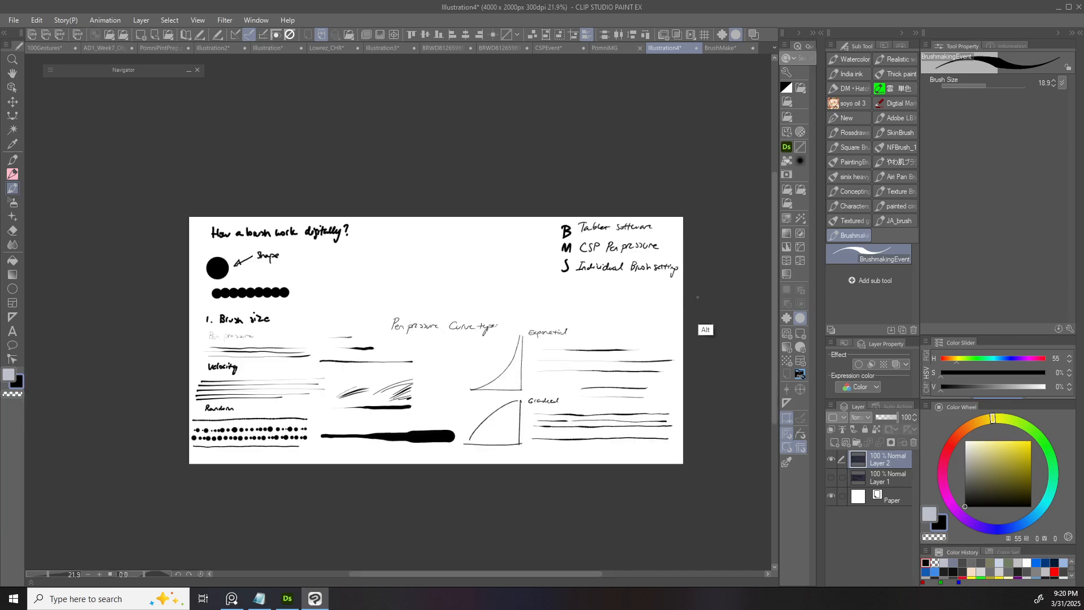
pyautogui.moveTo(679, 258); pyautogui.dragTo(712, 259)
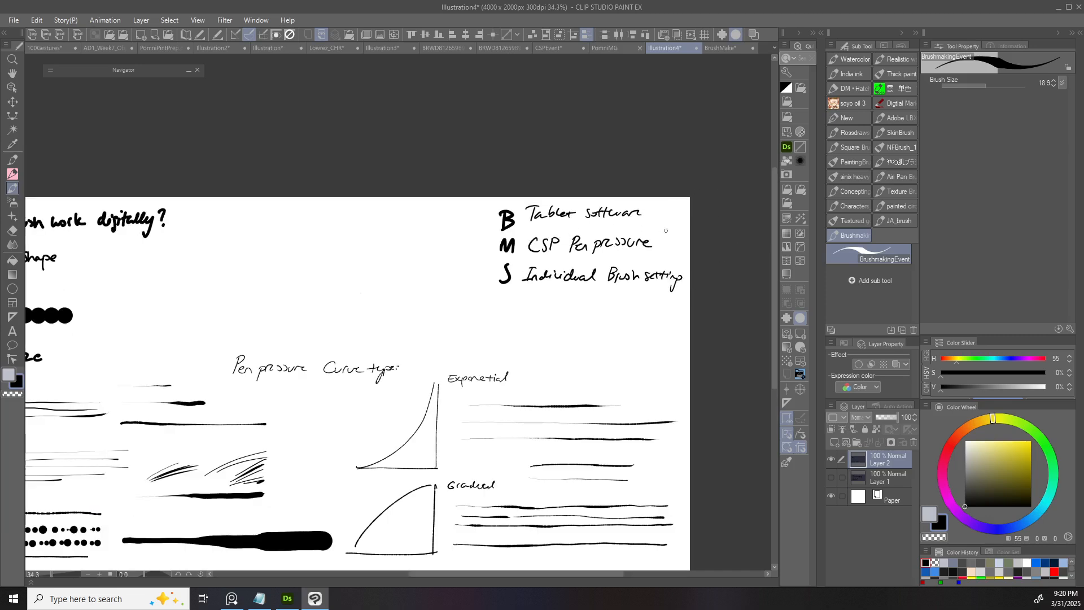
pyautogui.scroll(-1, 680, 292)
pyautogui.scroll(-2, 680, 292)
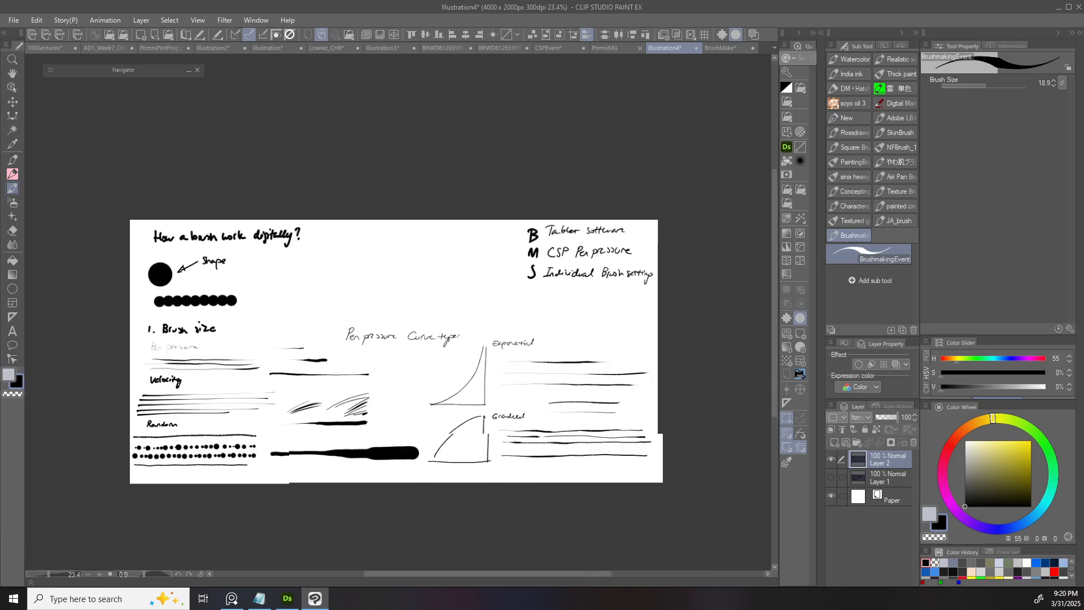
pyautogui.scroll(3, 592, 256)
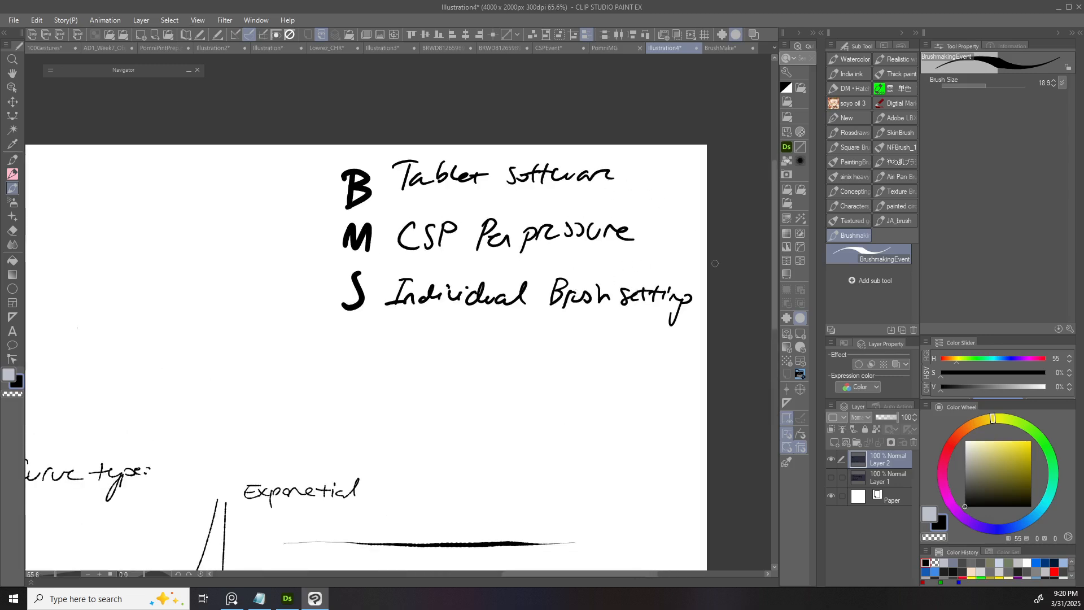
pyautogui.scroll(-3, 681, 305)
pyautogui.moveTo(729, 315); pyautogui.dragTo(797, 278)
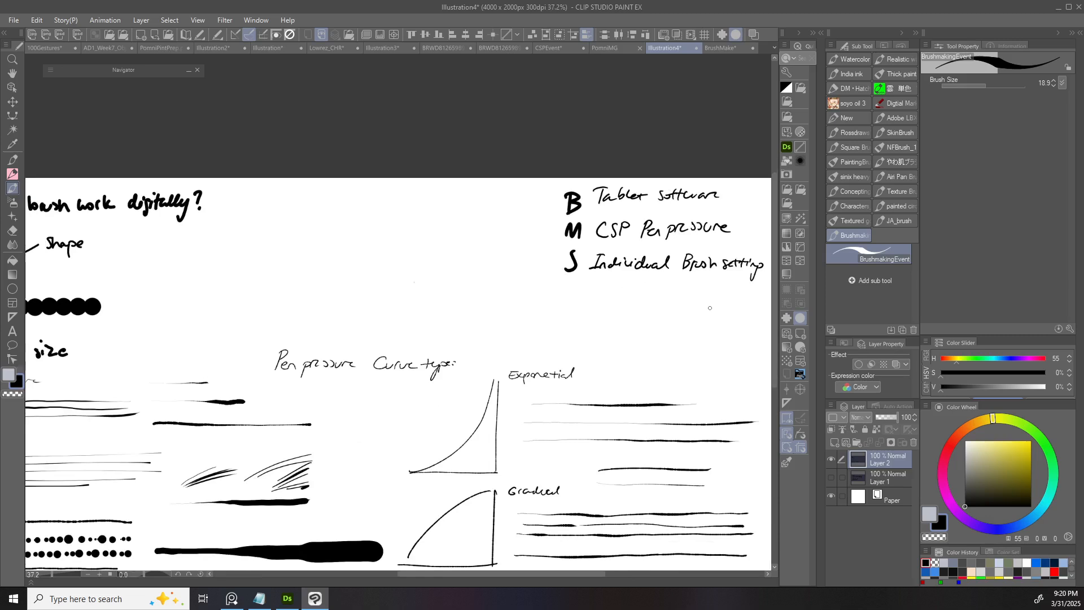
pyautogui.scroll(-1, 439, 194)
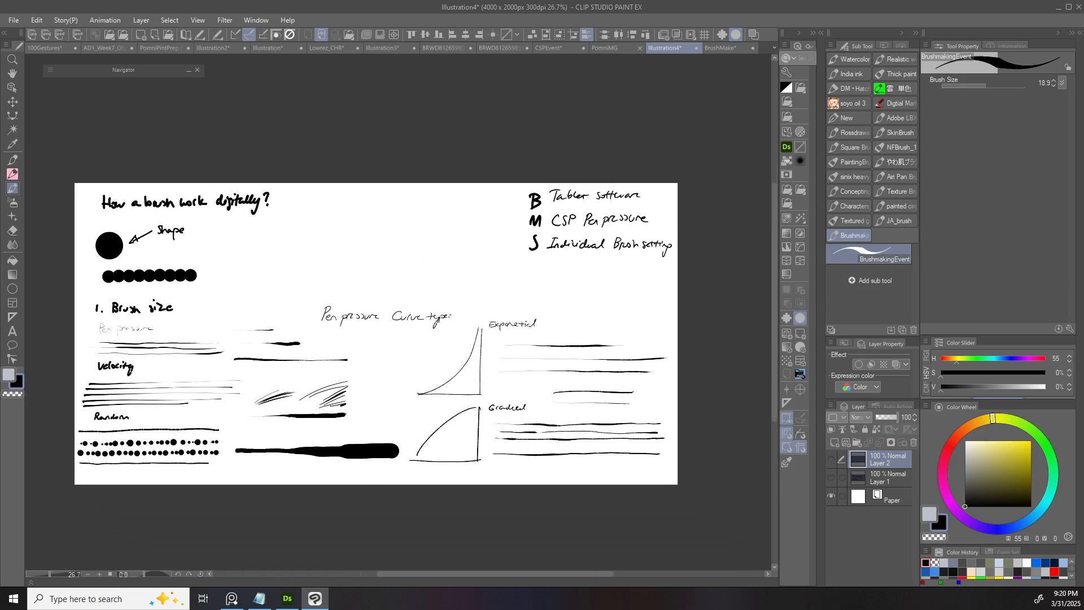
# - Hide the layer holding the notes and add a new visible layer above it
pyautogui.click(830, 459)
pyautogui.hotkey('ctrl', 'shift', 'n')
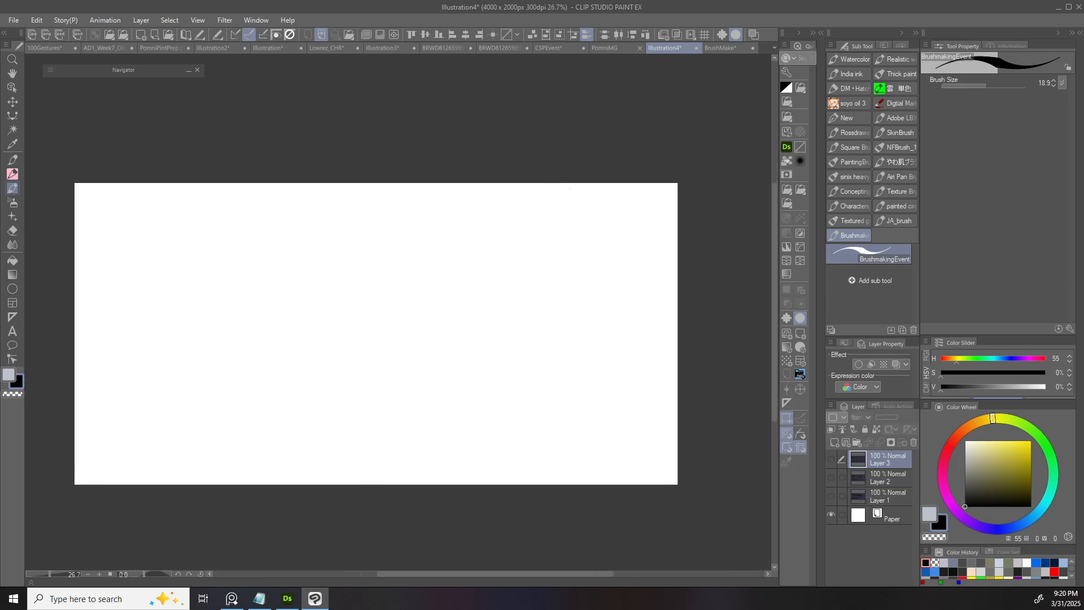
pyautogui.moveTo(830, 459); pyautogui.dragTo(831, 478)
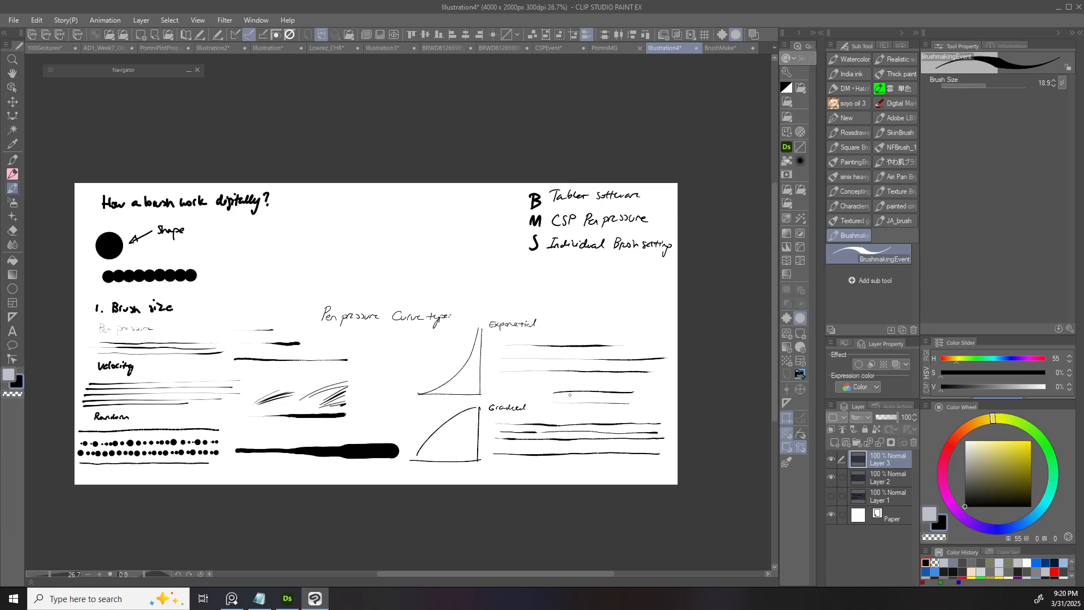
pyautogui.click(831, 477)
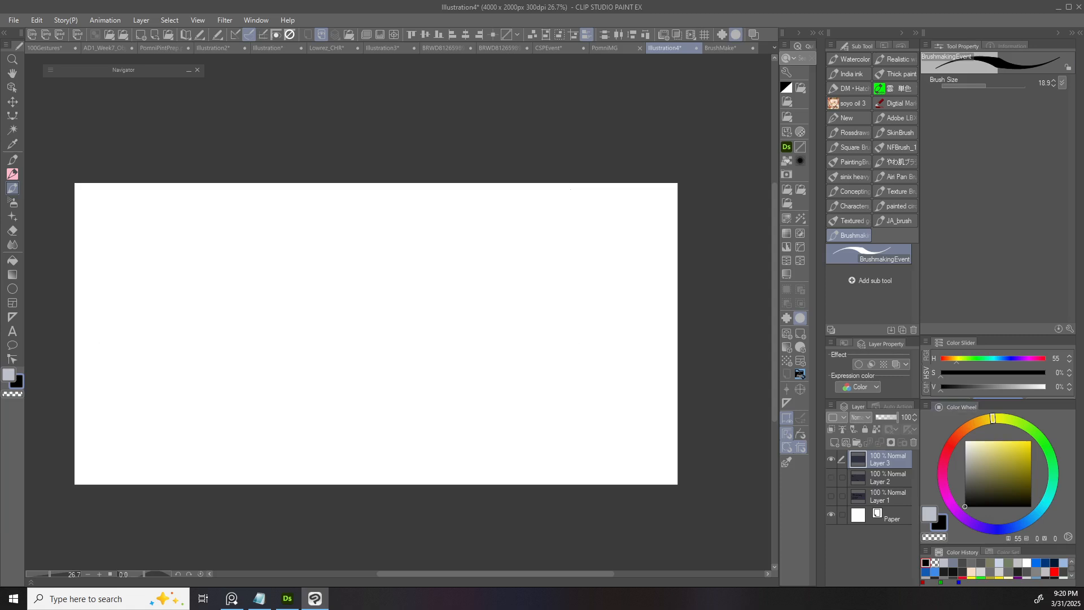
# - Turn off pen pressure and tilt as inputs affecting the brush size
pyautogui.hotkey('ctrl', 'u')
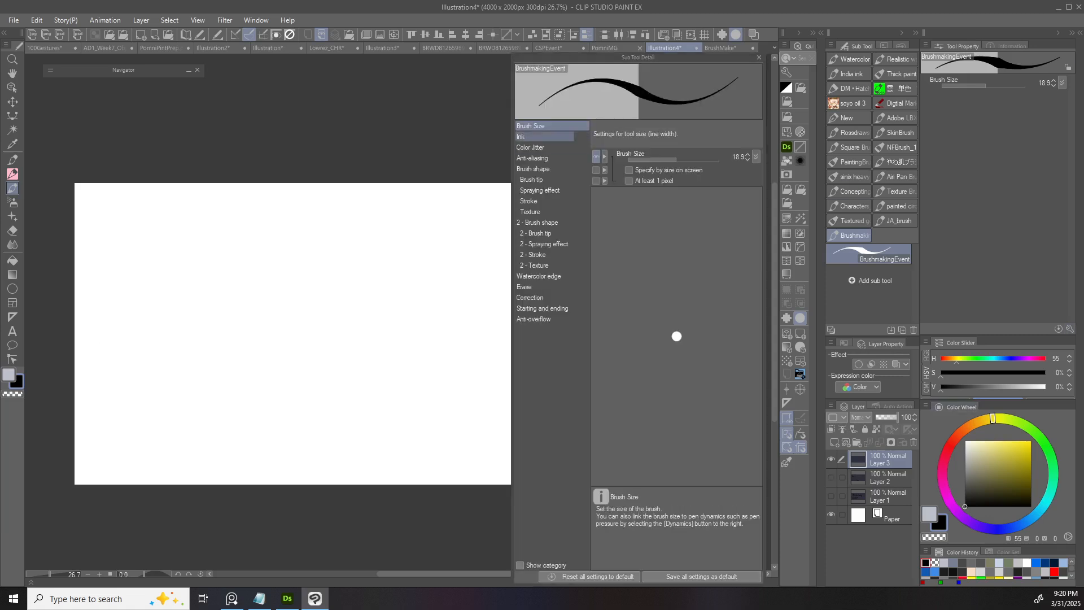
pyautogui.hotkey('ctrl', 'u')
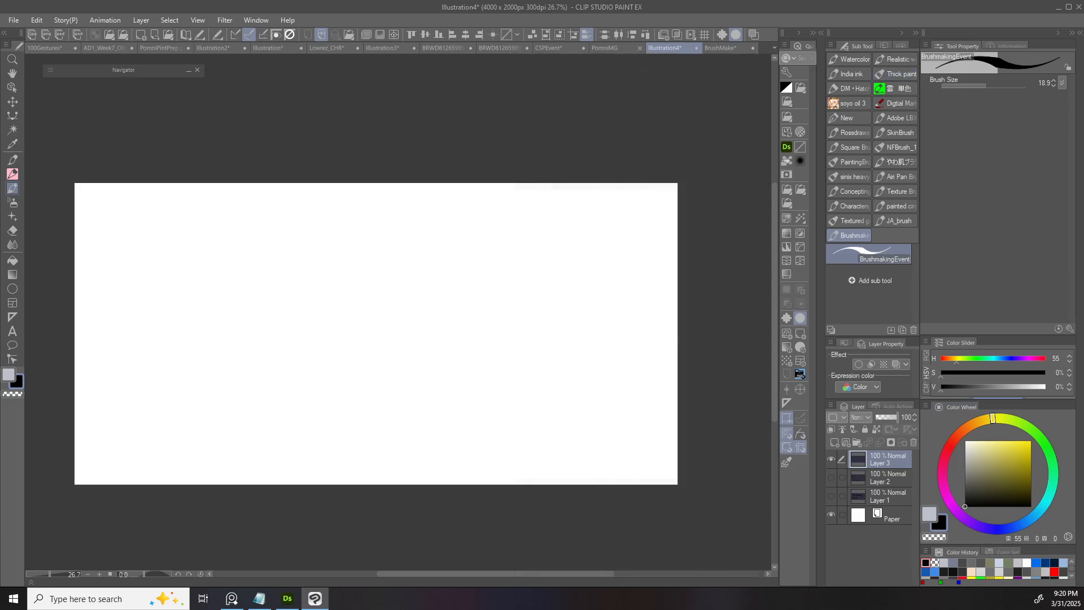
pyautogui.click(1062, 82)
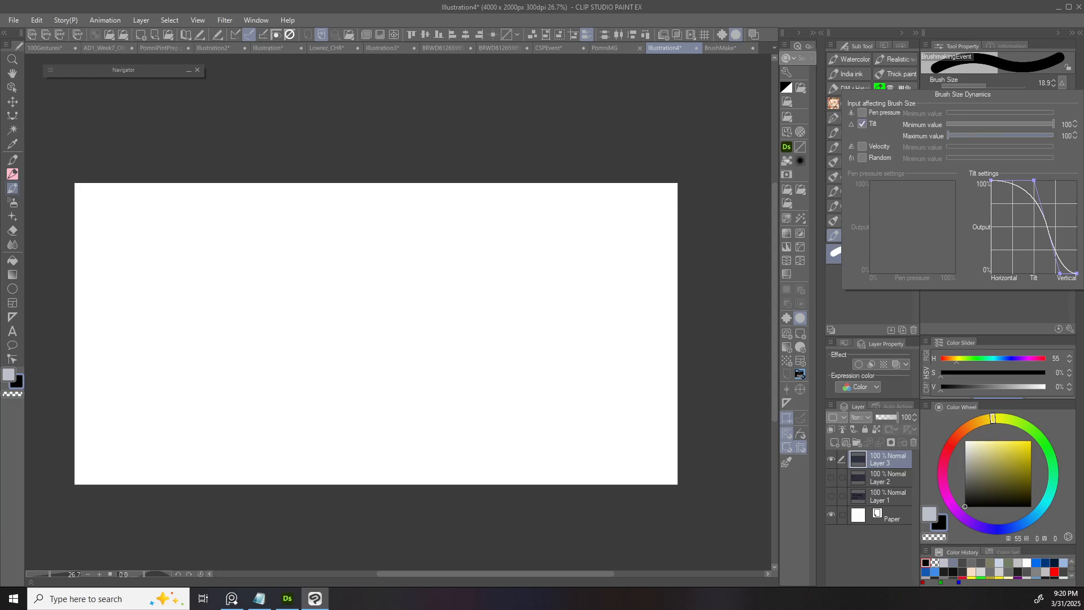
# - Make the Ink opacity setting visible in the brush's tool properties and open its brush shape presets
pyautogui.click(1070, 328)
pyautogui.click(542, 137)
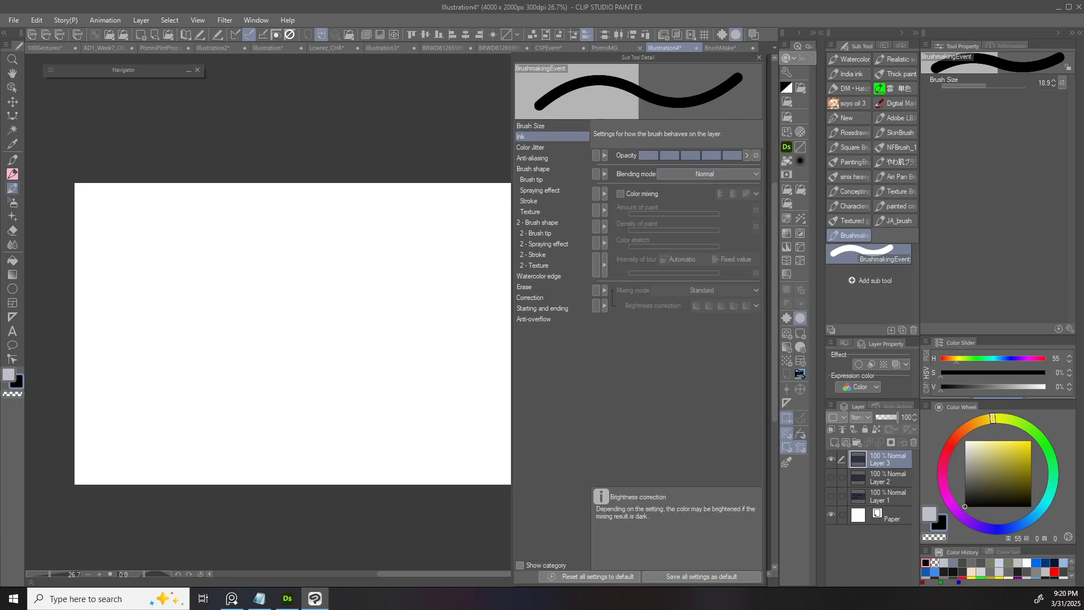
pyautogui.click(596, 155)
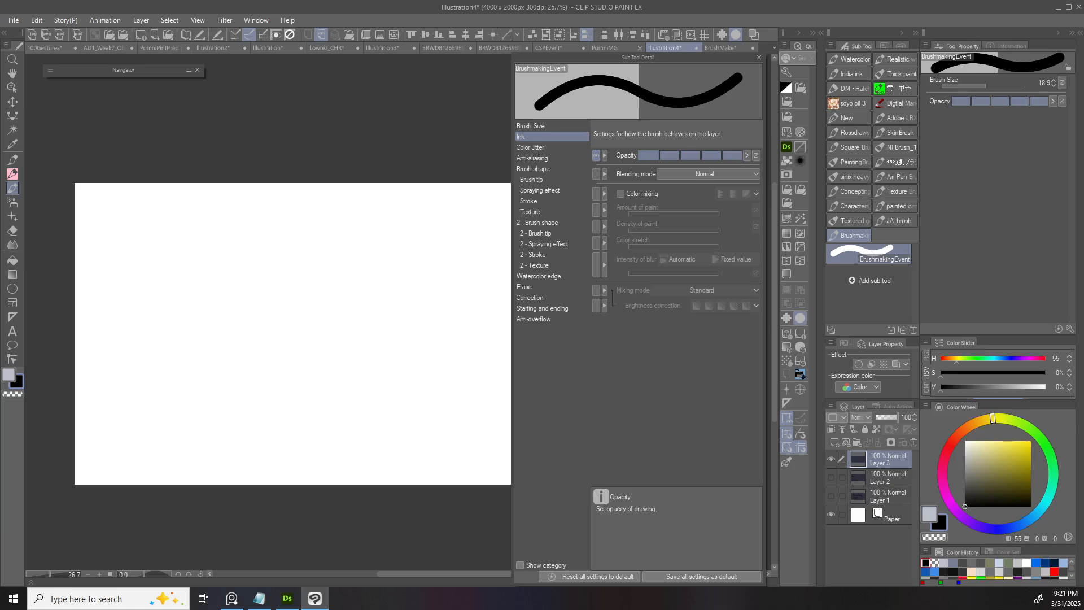
pyautogui.click(533, 169)
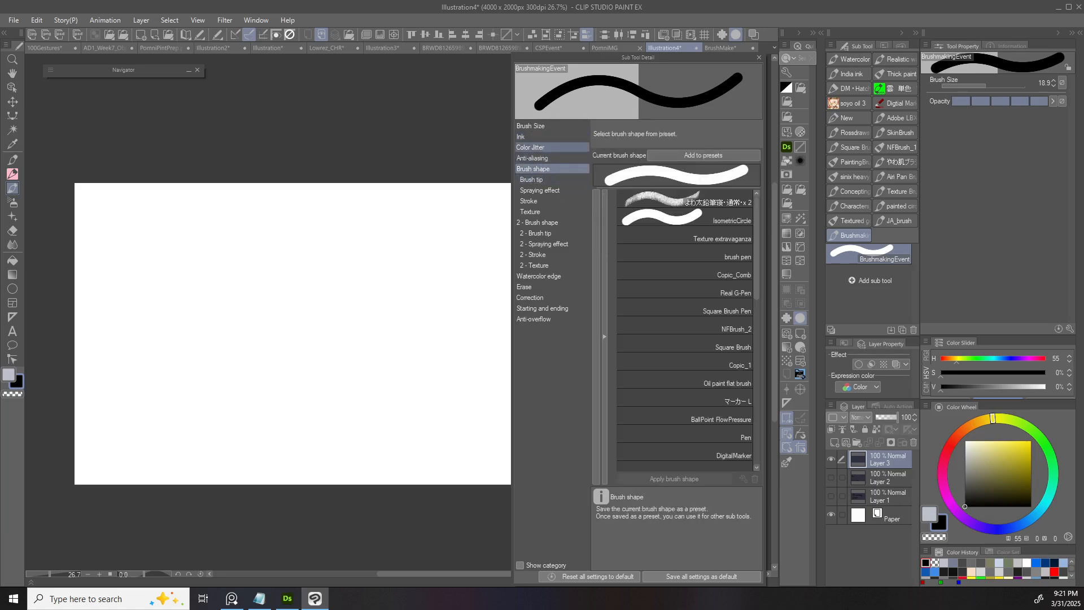
# - Make the brush tip's Brush density setting visible in the brush's tool properties
pyautogui.click(530, 148)
pyautogui.click(533, 158)
pyautogui.click(539, 190)
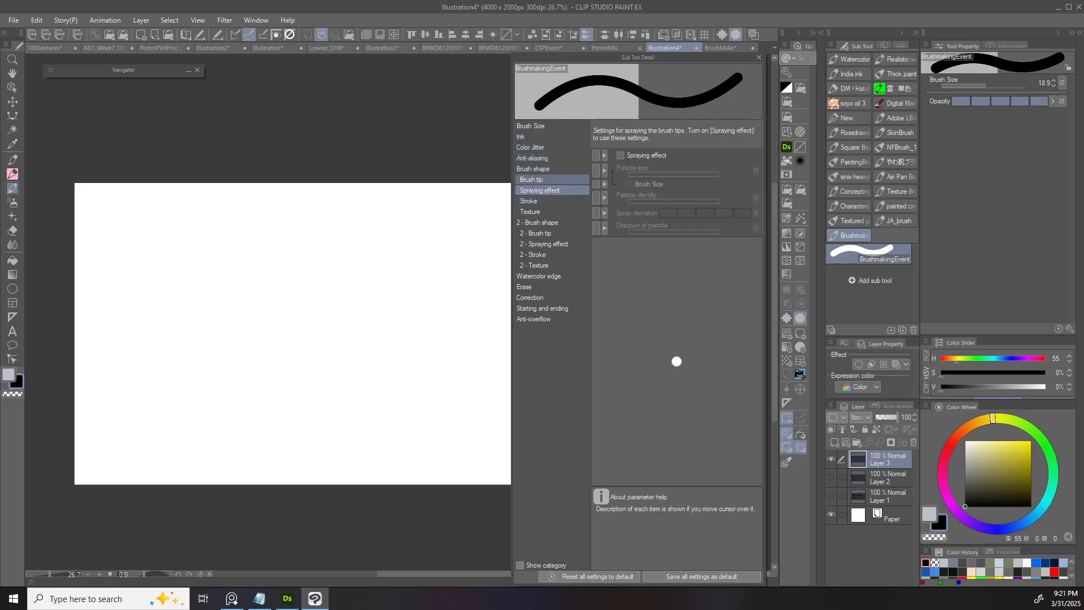
pyautogui.click(532, 179)
pyautogui.click(595, 305)
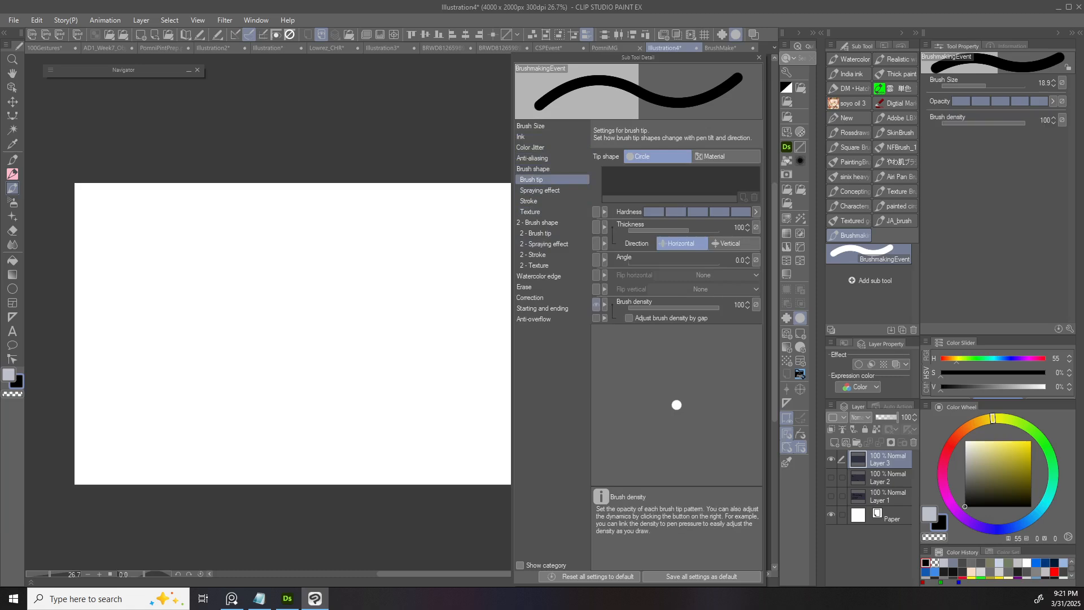
pyautogui.click(758, 58)
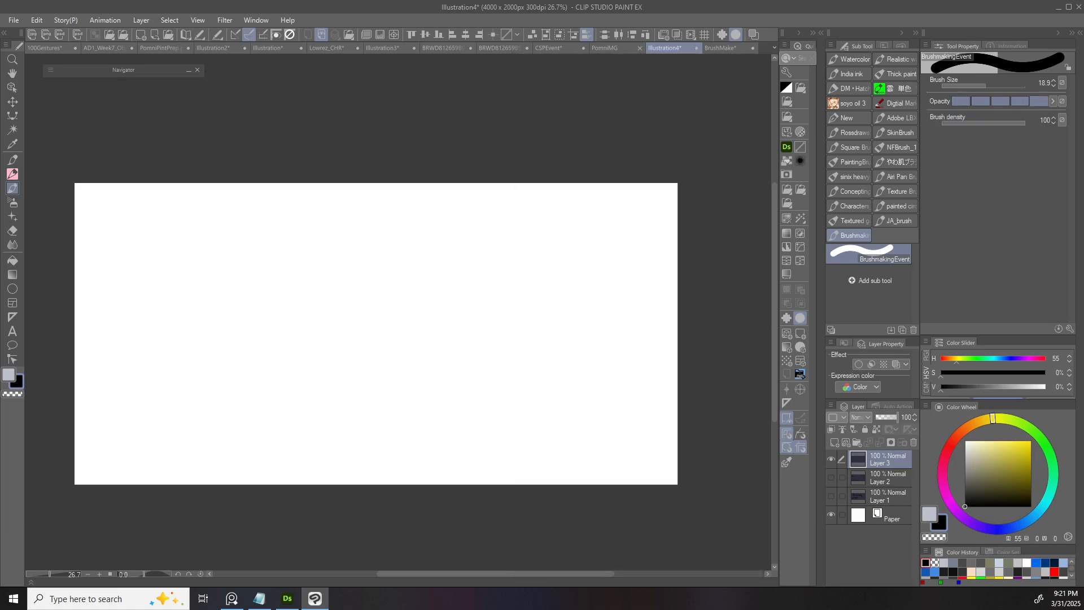
# - Hide the Brush Size setting from the brush's tool properties
pyautogui.click(1070, 329)
pyautogui.click(531, 126)
pyautogui.click(596, 156)
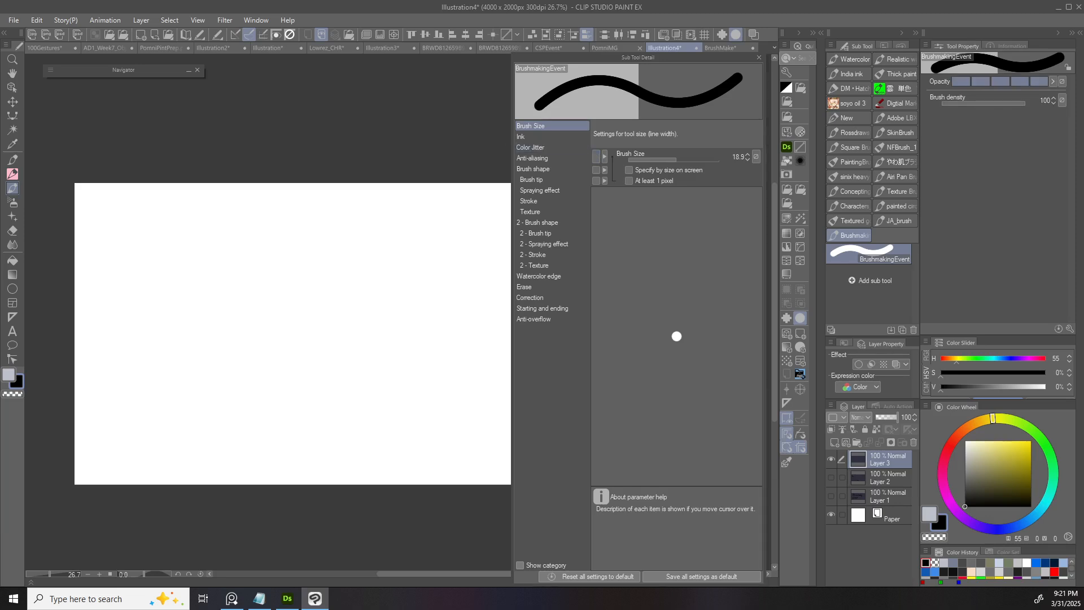
pyautogui.click(759, 58)
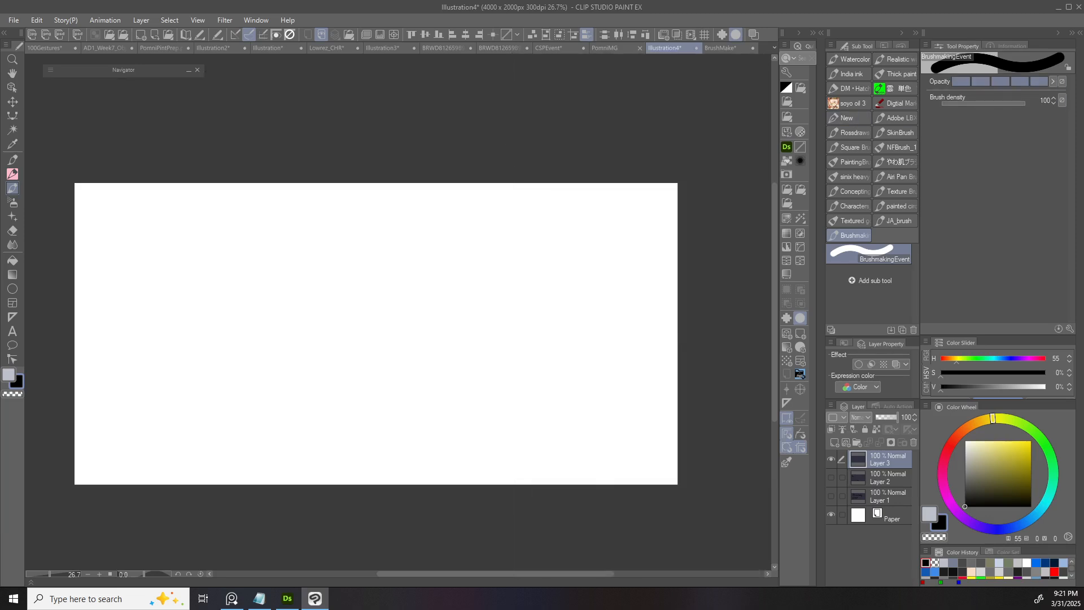
# - Switch the Ink opacity from segmented steps to a slider and make Blending mode visible in the tool properties
pyautogui.click(1070, 329)
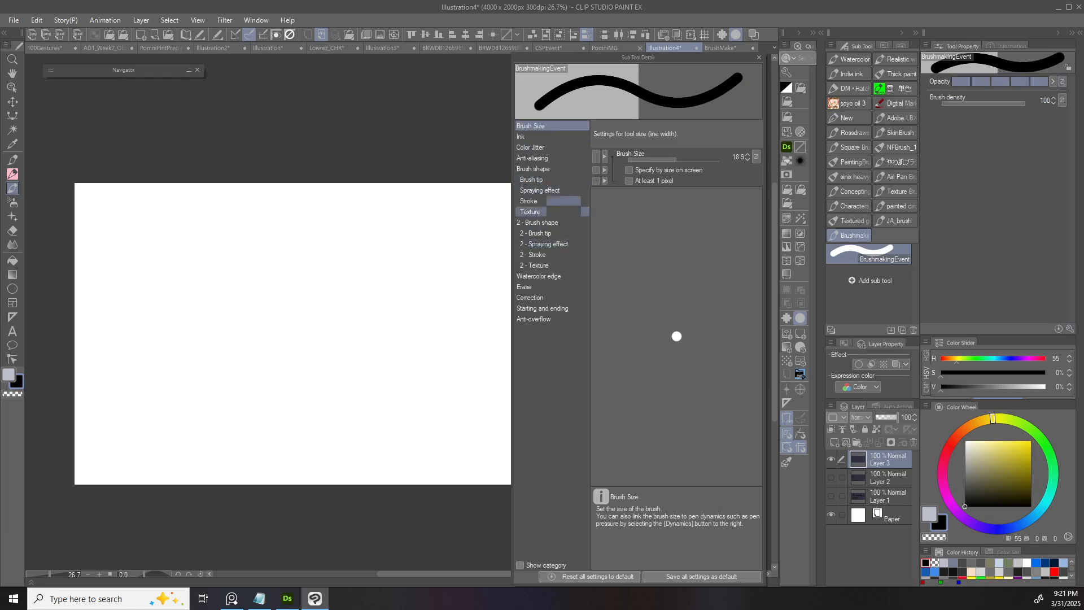
pyautogui.click(528, 136)
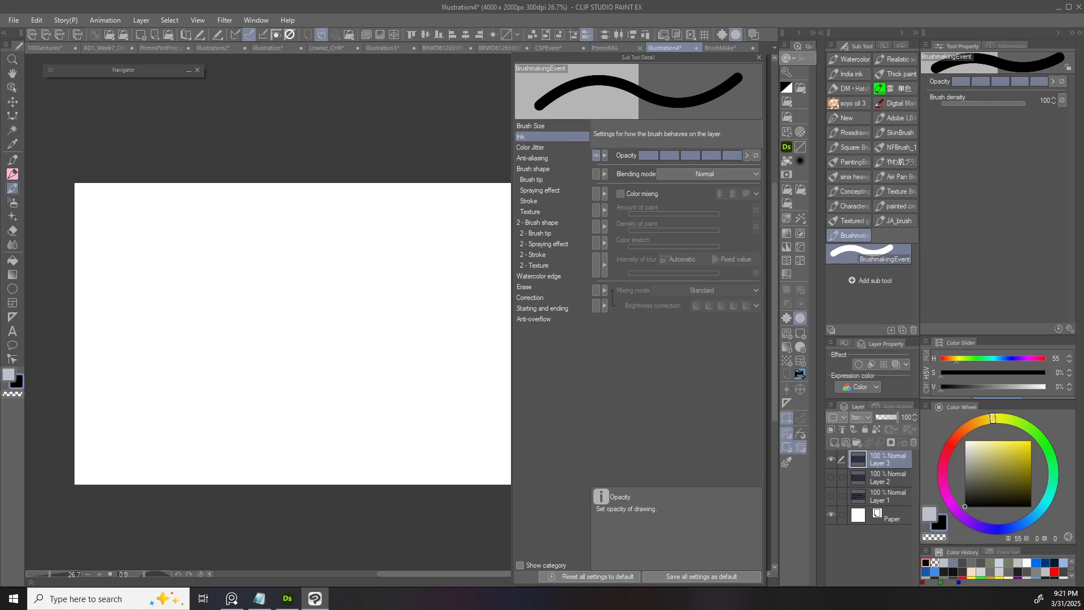
pyautogui.rightClick(624, 155)
pyautogui.click(660, 191)
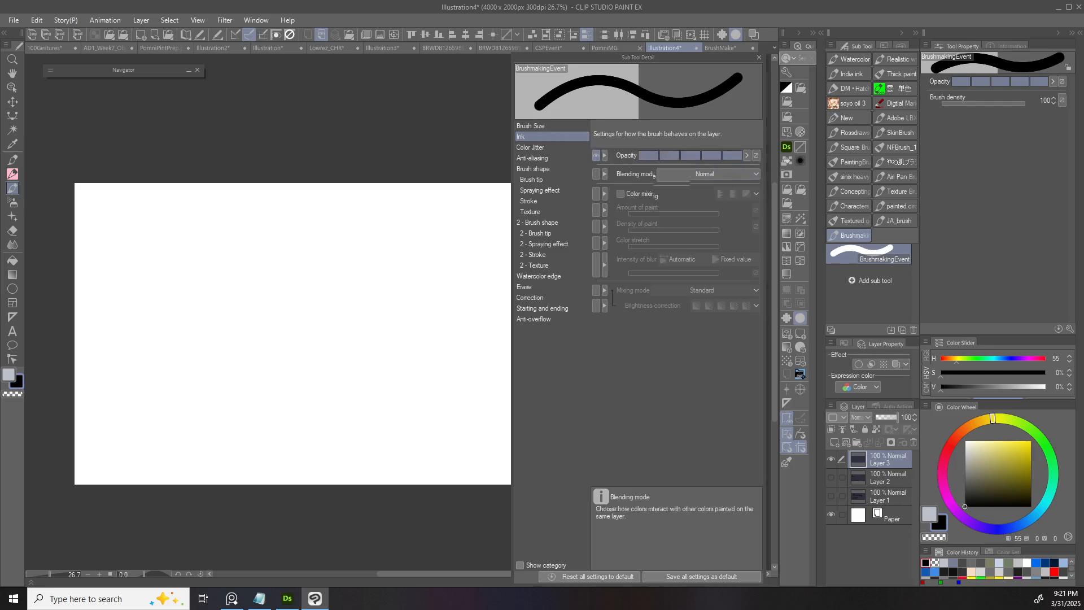
pyautogui.rightClick(624, 155)
pyautogui.click(661, 204)
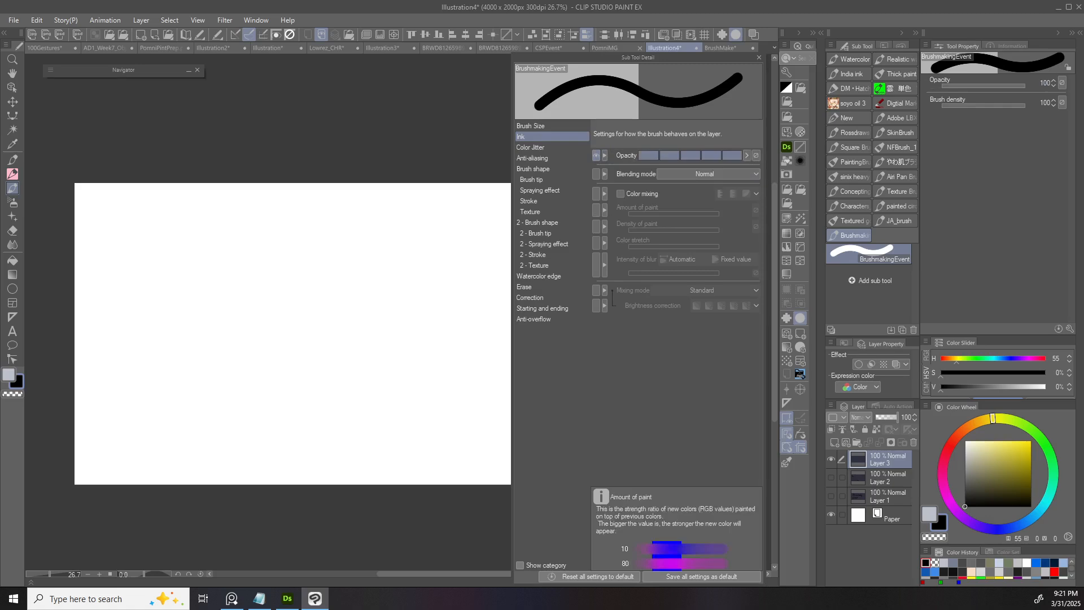
pyautogui.rightClick(624, 154)
pyautogui.click(661, 191)
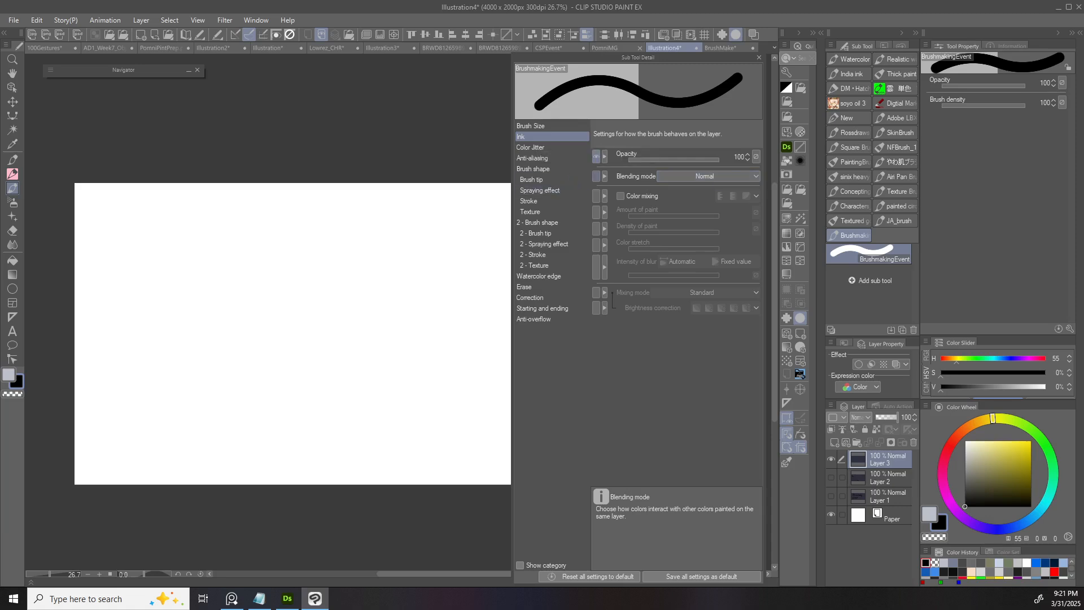
pyautogui.click(596, 175)
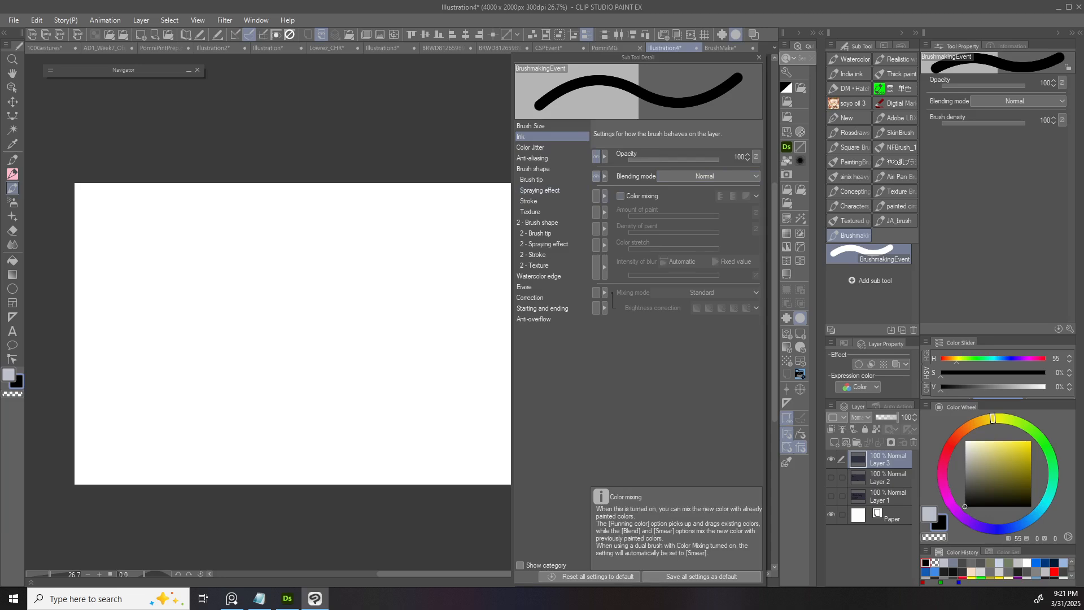
pyautogui.click(759, 58)
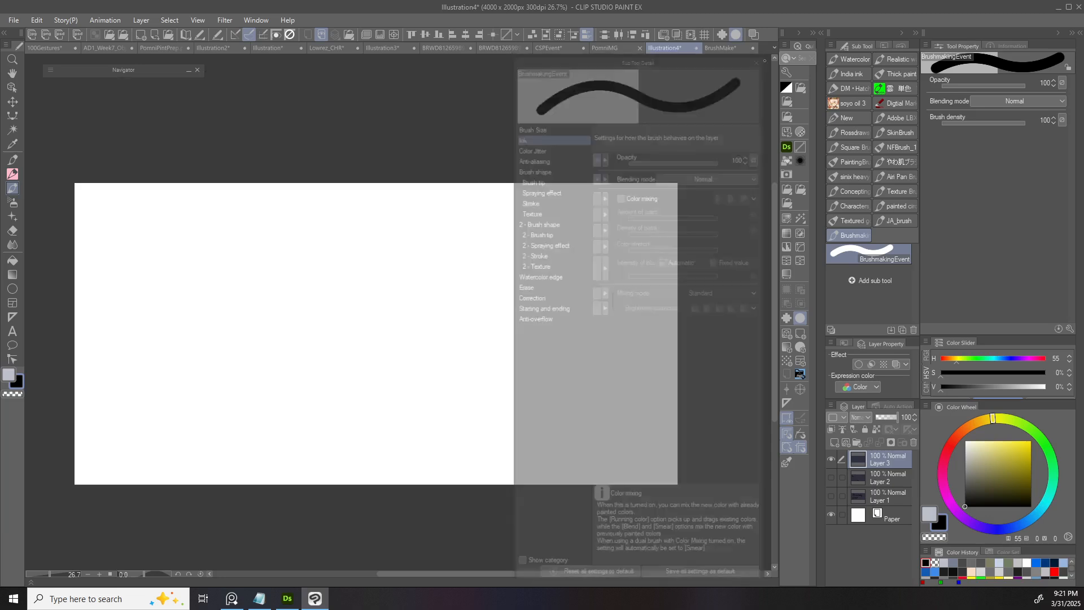
# - Paint a row of adjoining strokes across the canvas's upper-left area with a larger brush, lowering the opacity in stages from 100 to 8
pyautogui.moveTo(539, 154); pyautogui.dragTo(604, 166)
pyautogui.press(']')
pyautogui.press(']')
pyautogui.press(']')
pyautogui.moveTo(226, 231); pyautogui.dragTo(243, 250)
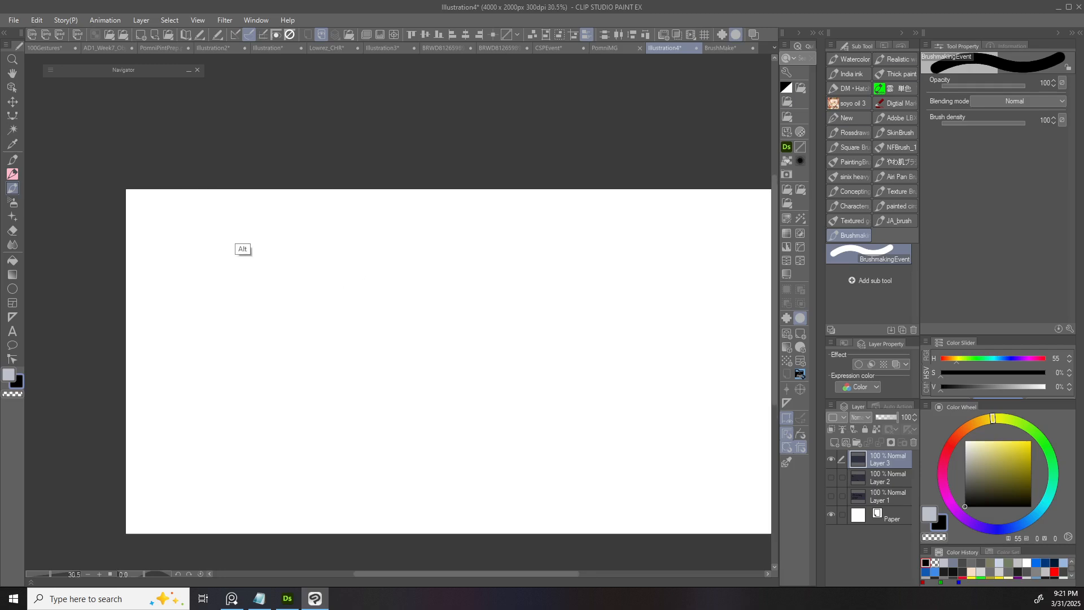
pyautogui.moveTo(160, 249); pyautogui.dragTo(214, 247)
pyautogui.hotkey('ctrl', 'z')
pyautogui.moveTo(153, 224); pyautogui.dragTo(381, 223)
pyautogui.click(990, 86)
pyautogui.click(972, 86)
pyautogui.hotkey('ctrl', 'z')
pyautogui.click(953, 86)
pyautogui.click(948, 86)
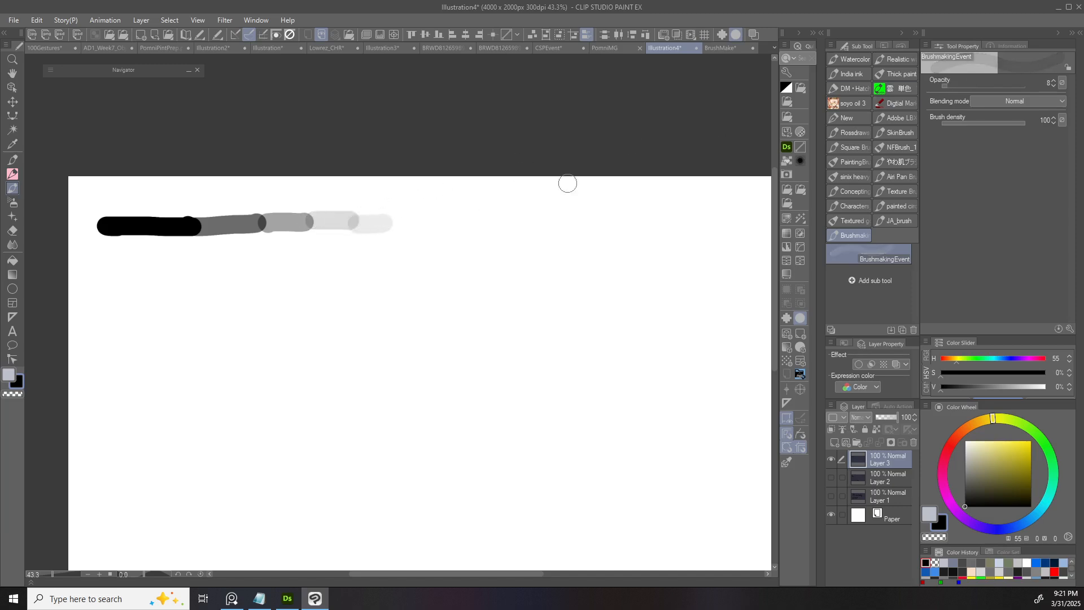
# - Raise the brush opacity to 87 and handwrite the label "Opacity" above the row of fading strokes
pyautogui.moveTo(946, 86); pyautogui.dragTo(1015, 86)
pyautogui.moveTo(143, 202)
pyautogui.mouseDown()
pyautogui.moveTo(113, 197)
pyautogui.moveTo(126, 198)
pyautogui.mouseUp()
pyautogui.hotkey('ctrl', 'z')
pyautogui.moveTo(114, 194); pyautogui.dragTo(121, 201)
pyautogui.moveTo(132, 194); pyautogui.dragTo(194, 193)
pyautogui.moveTo(191, 191); pyautogui.dragTo(191, 211)
# - Paint two thick overlapping strokes at 87 opacity below the fading row and inspect their overlap
pyautogui.moveTo(119, 307)
pyautogui.mouseDown()
pyautogui.moveTo(183, 267)
pyautogui.moveTo(199, 234)
pyautogui.moveTo(336, 231)
pyautogui.mouseUp()
pyautogui.hotkey('ctrl', 'z')
pyautogui.hotkey('ctrl', 'z')
pyautogui.moveTo(167, 235); pyautogui.dragTo(350, 231)
pyautogui.moveTo(258, 230); pyautogui.dragTo(294, 228)
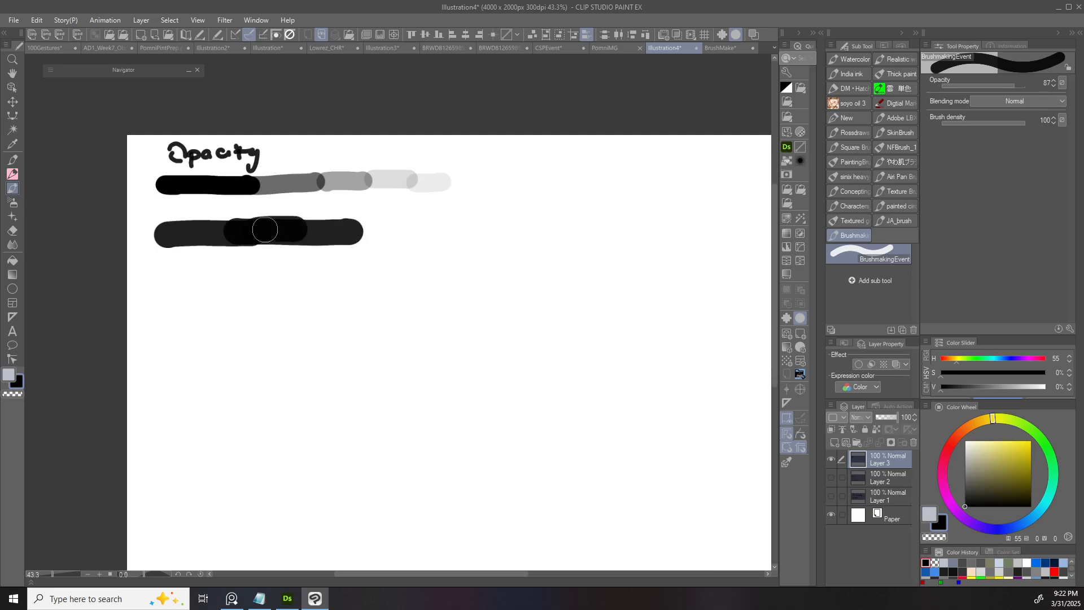
pyautogui.hotkey('ctrl', 'z')
pyautogui.scroll(3, 271, 251)
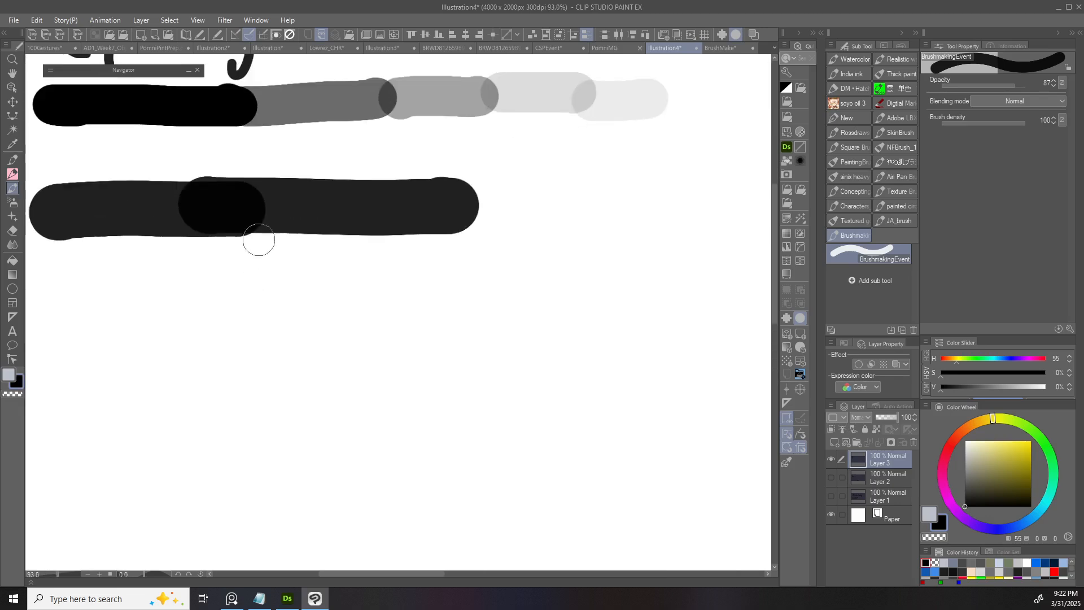
pyautogui.scroll(-3, 342, 244)
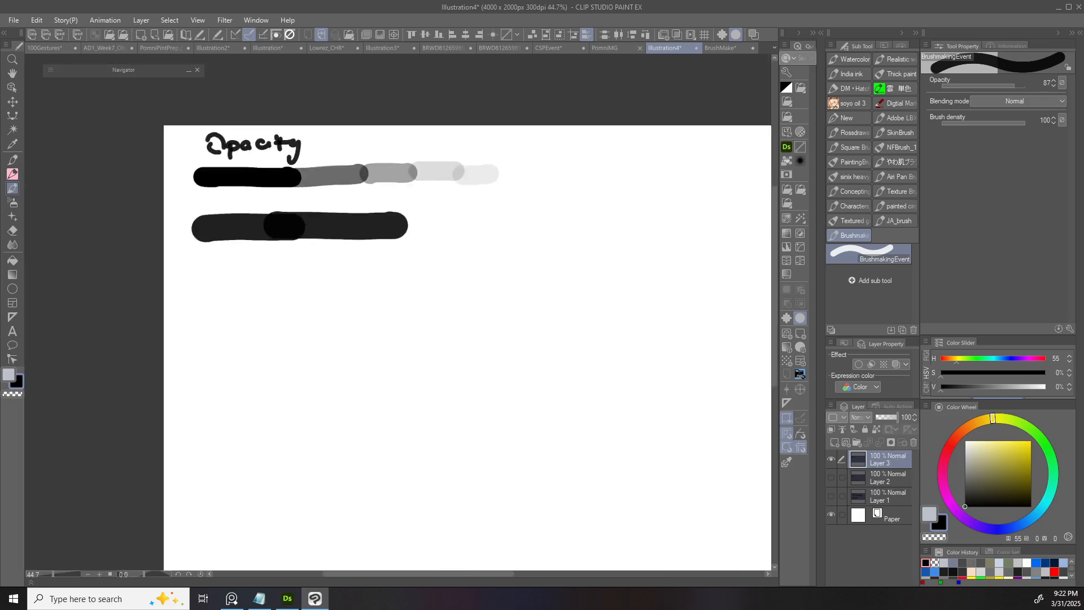
pyautogui.moveTo(414, 261); pyautogui.dragTo(320, 244)
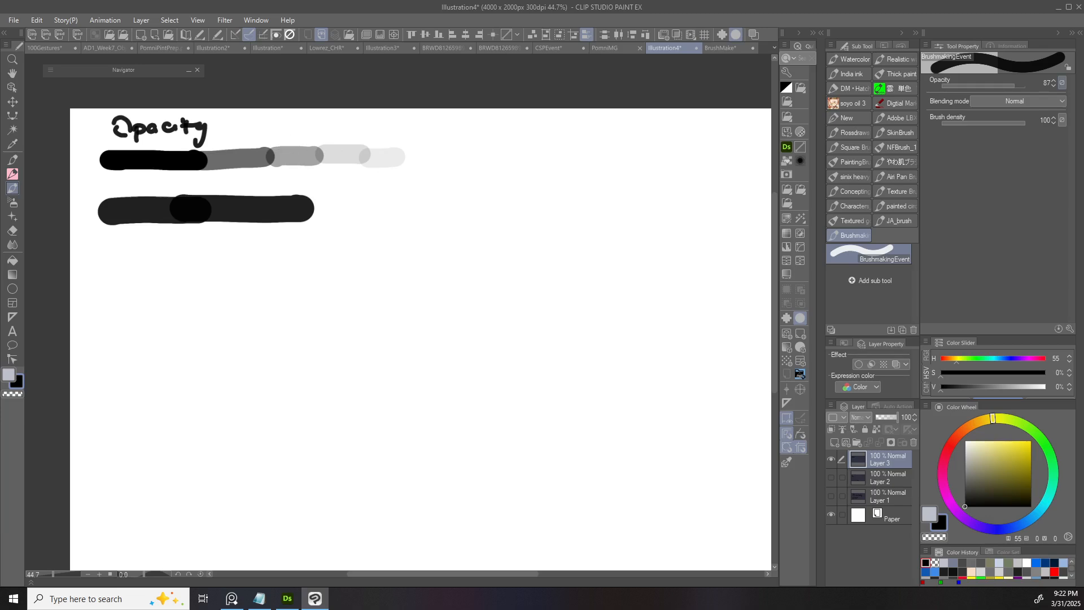
# - Turn on pen pressure for opacity with a minimum value of 49 and paint two thin test strokes below
pyautogui.click(1062, 82)
pyautogui.click(862, 113)
pyautogui.click(998, 113)
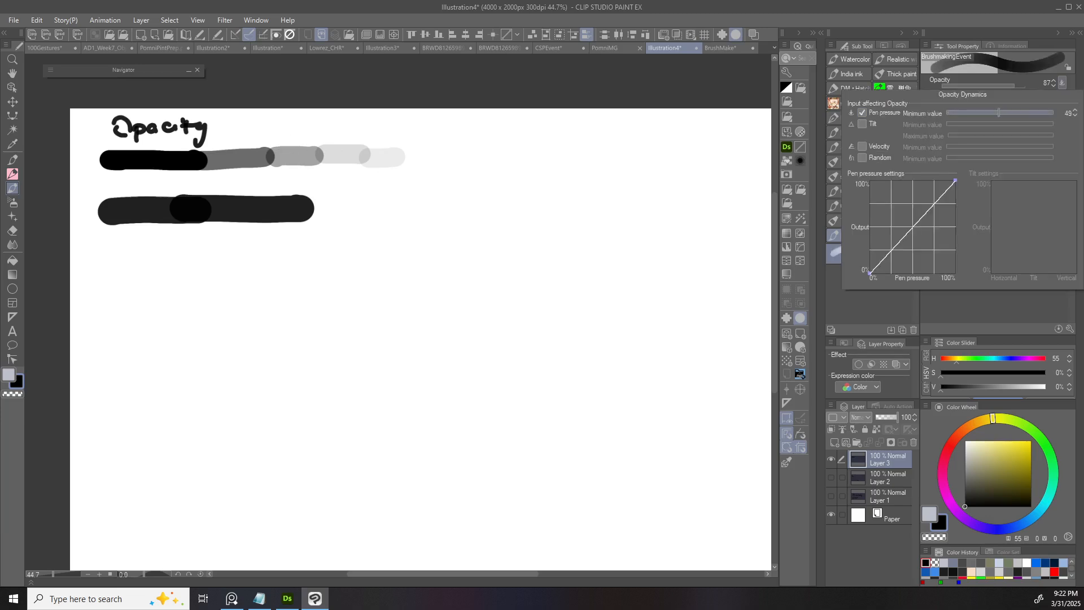
pyautogui.moveTo(106, 252); pyautogui.dragTo(360, 250)
pyautogui.moveTo(130, 278); pyautogui.dragTo(318, 280)
# - Bend the opacity's pen pressure curve downward and turn on velocity, tilt and random as inputs affecting opacity
pyautogui.click(1062, 83)
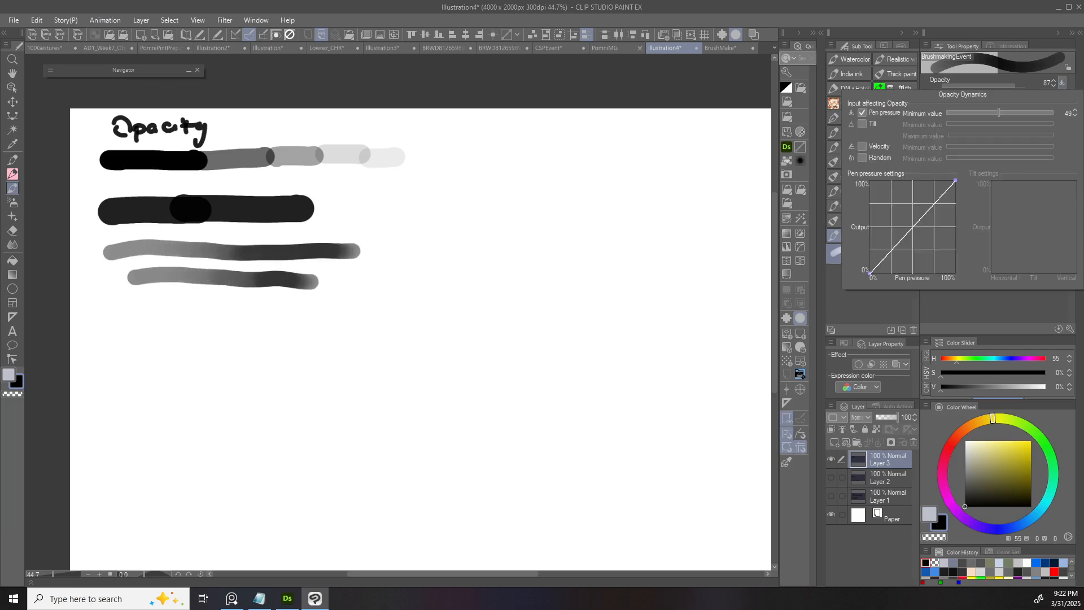
pyautogui.moveTo(913, 233); pyautogui.dragTo(932, 260)
pyautogui.click(862, 146)
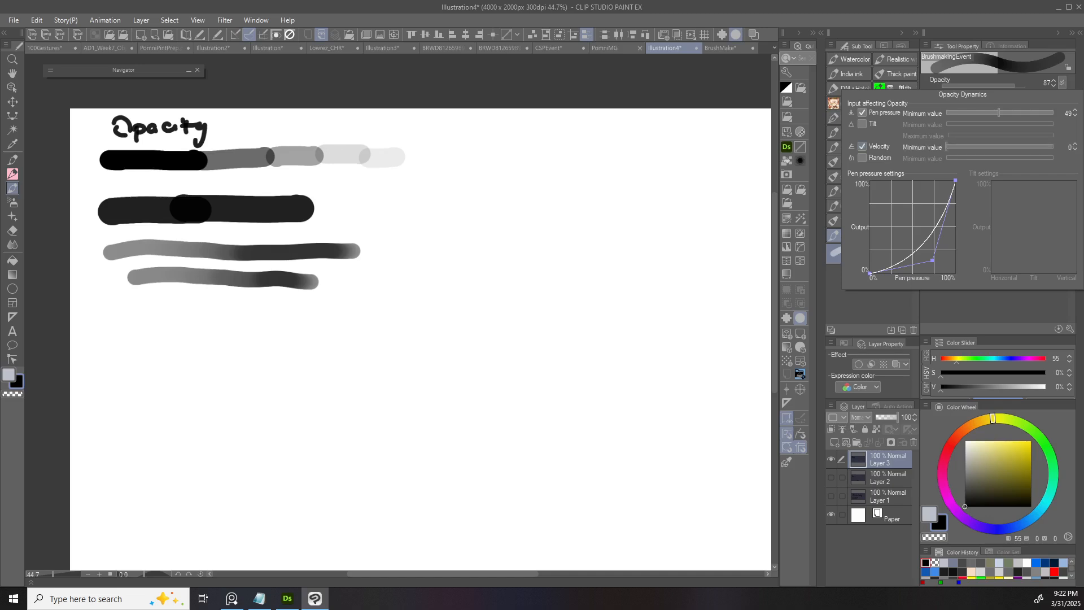
pyautogui.click(863, 123)
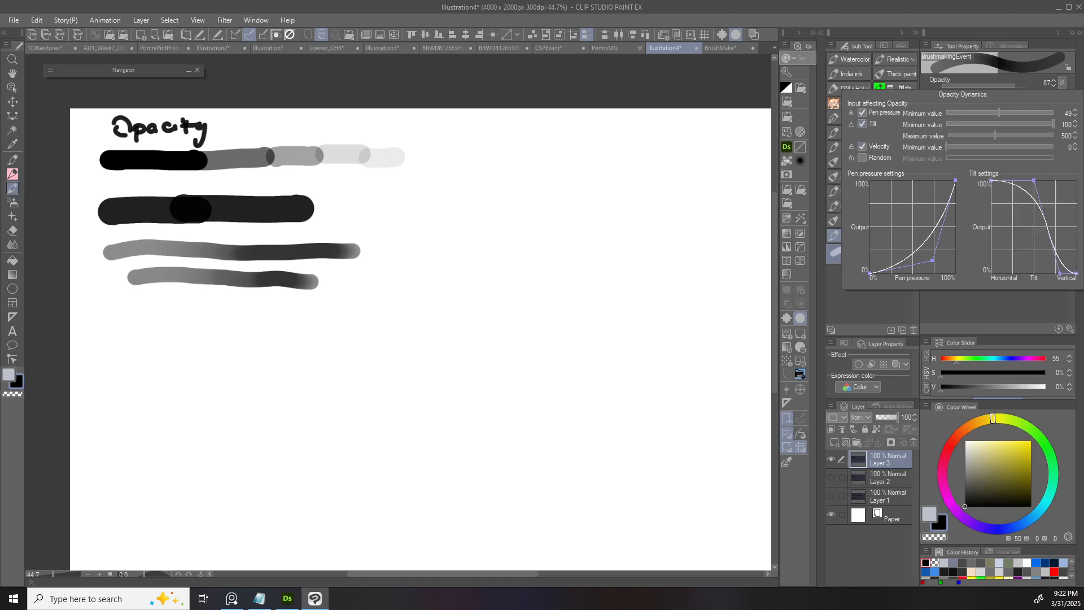
pyautogui.click(863, 158)
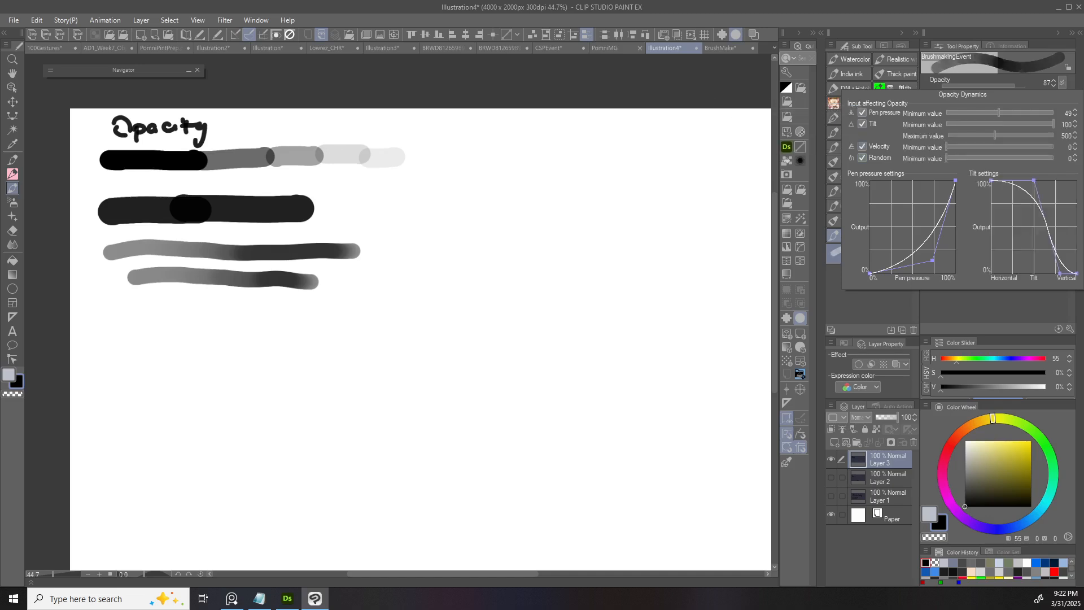
# - Paint two thick test strokes with the combined opacity dynamics below the pen pressure strokes
pyautogui.moveTo(116, 310); pyautogui.dragTo(380, 295)
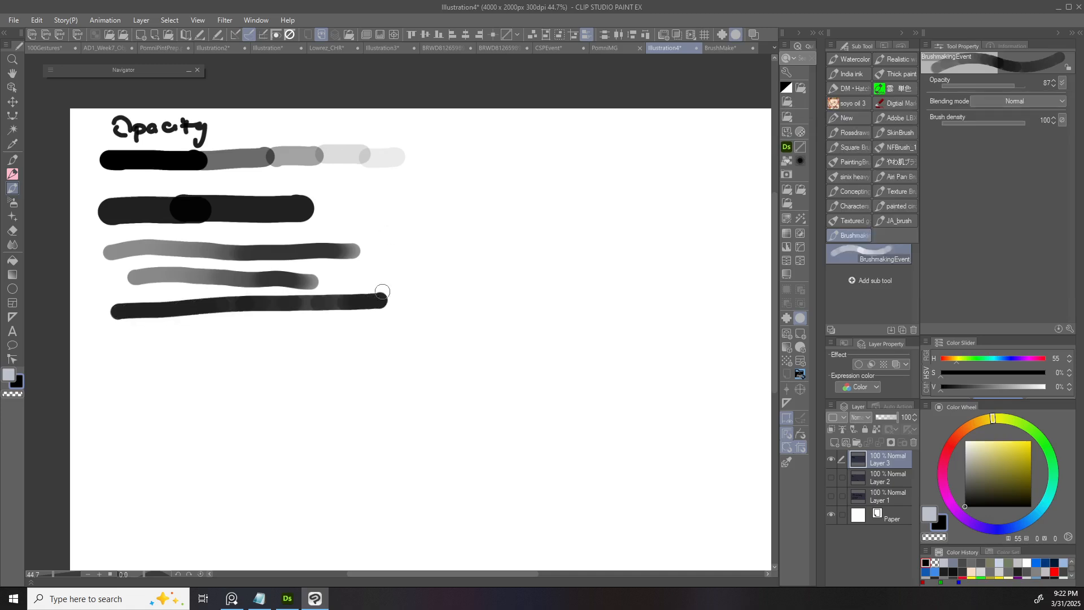
pyautogui.hotkey('ctrl', 'z')
pyautogui.moveTo(126, 334); pyautogui.dragTo(452, 322)
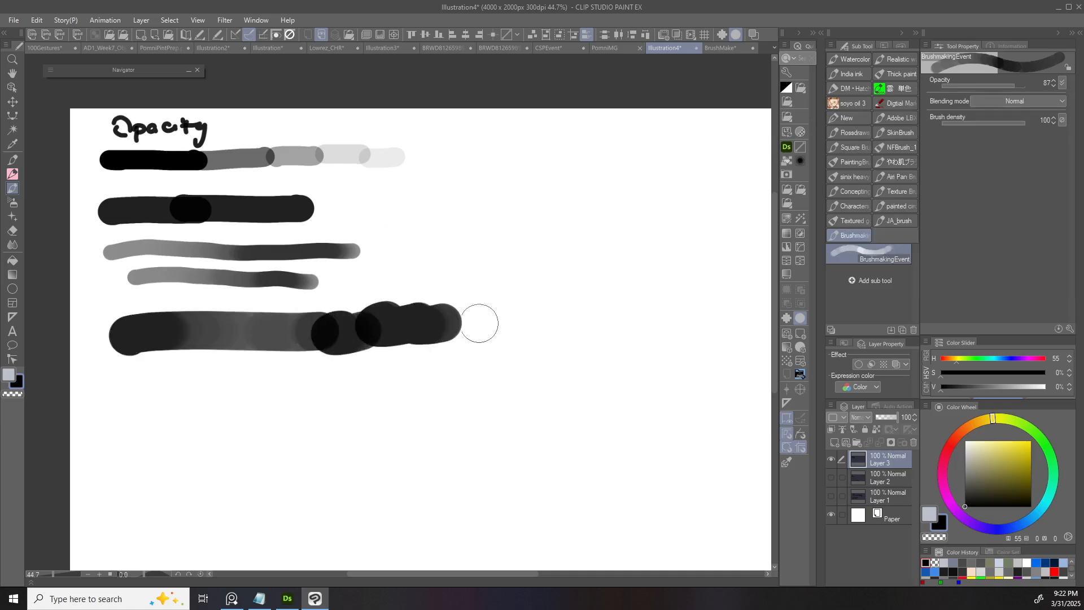
pyautogui.hotkey('ctrl', 'z')
pyautogui.hotkey('ctrl', 'z')
pyautogui.moveTo(135, 385)
pyautogui.mouseDown()
pyautogui.moveTo(387, 374)
pyautogui.moveTo(398, 366)
pyautogui.moveTo(355, 343)
pyautogui.moveTo(424, 308)
pyautogui.mouseUp()
pyautogui.hotkey('ctrl', 'z')
# - Sketch a few loose, thin curved strokes and a dot beside the thick test strokes
pyautogui.moveTo(338, 305); pyautogui.dragTo(430, 267)
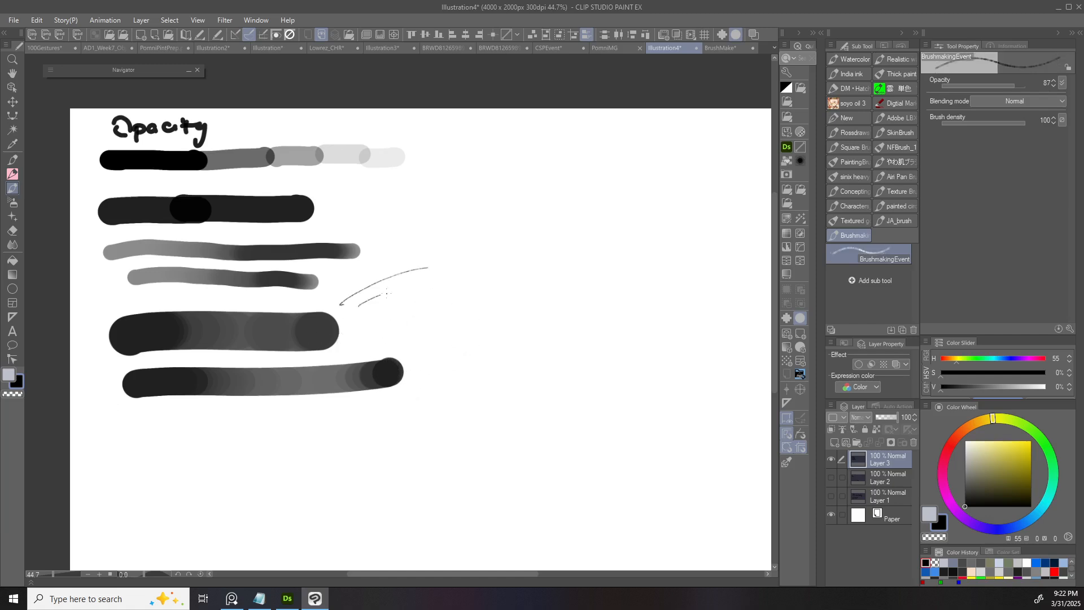
pyautogui.hotkey('ctrl', 'z')
pyautogui.moveTo(350, 314); pyautogui.dragTo(434, 276)
pyautogui.moveTo(364, 323)
pyautogui.mouseDown()
pyautogui.moveTo(427, 300)
pyautogui.moveTo(446, 314)
pyautogui.moveTo(408, 334)
pyautogui.mouseUp()
pyautogui.click(401, 313)
# - Turn off pen pressure, tilt, velocity and random for the opacity and set the brush opacity to 100
pyautogui.scroll(-4, 530, 361)
pyautogui.moveTo(570, 334)
pyautogui.mouseDown()
pyautogui.moveTo(463, 273)
pyautogui.moveTo(385, 307)
pyautogui.mouseUp()
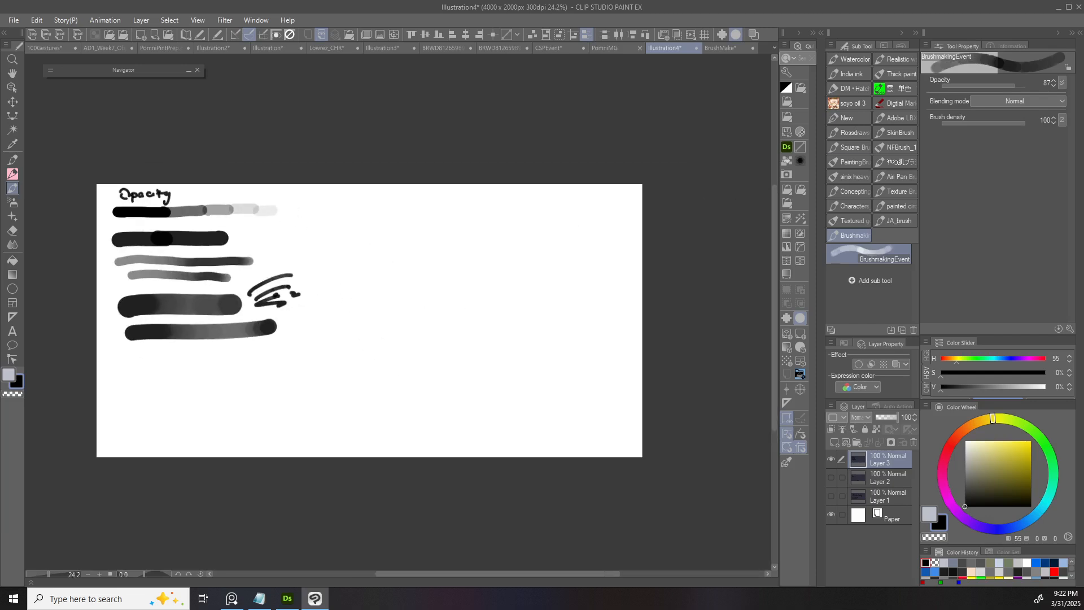
pyautogui.click(1062, 82)
pyautogui.click(862, 113)
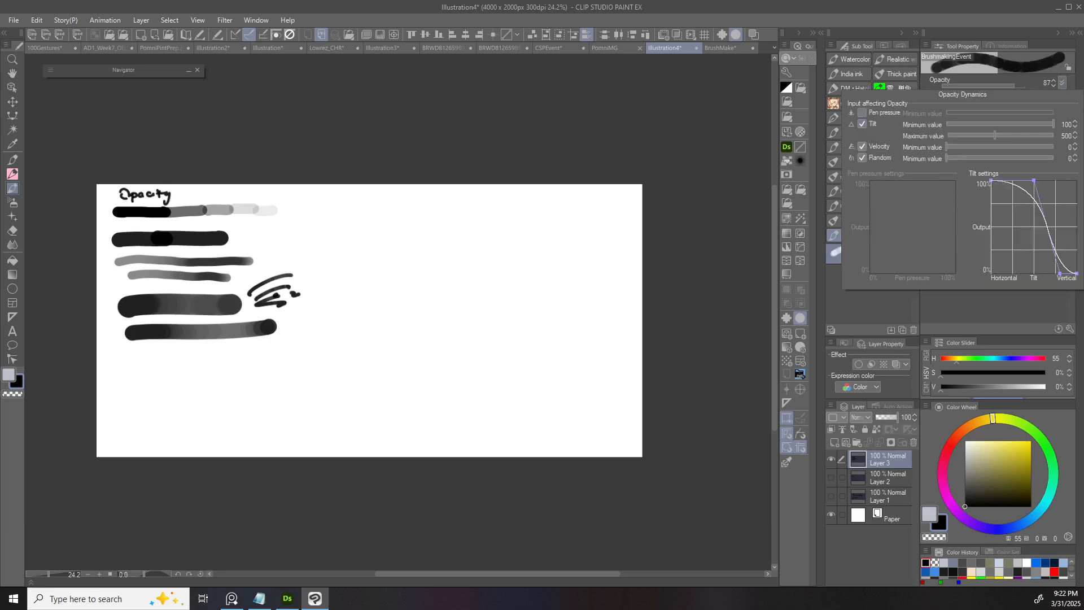
pyautogui.click(862, 123)
pyautogui.click(862, 146)
pyautogui.click(881, 309)
pyautogui.moveTo(1015, 86); pyautogui.dragTo(1026, 86)
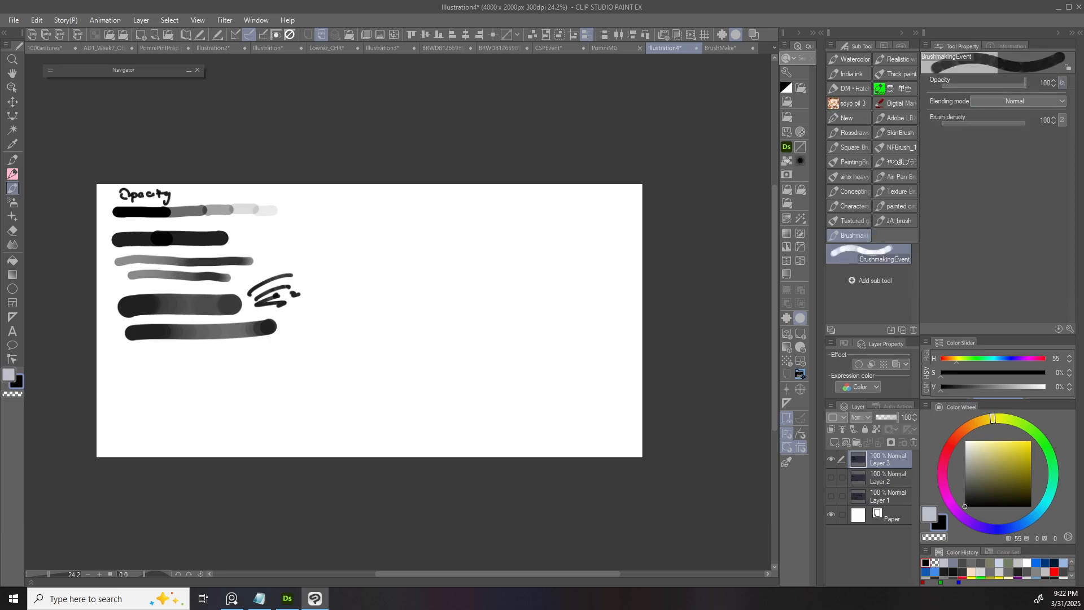
pyautogui.click(1062, 83)
pyautogui.click(862, 158)
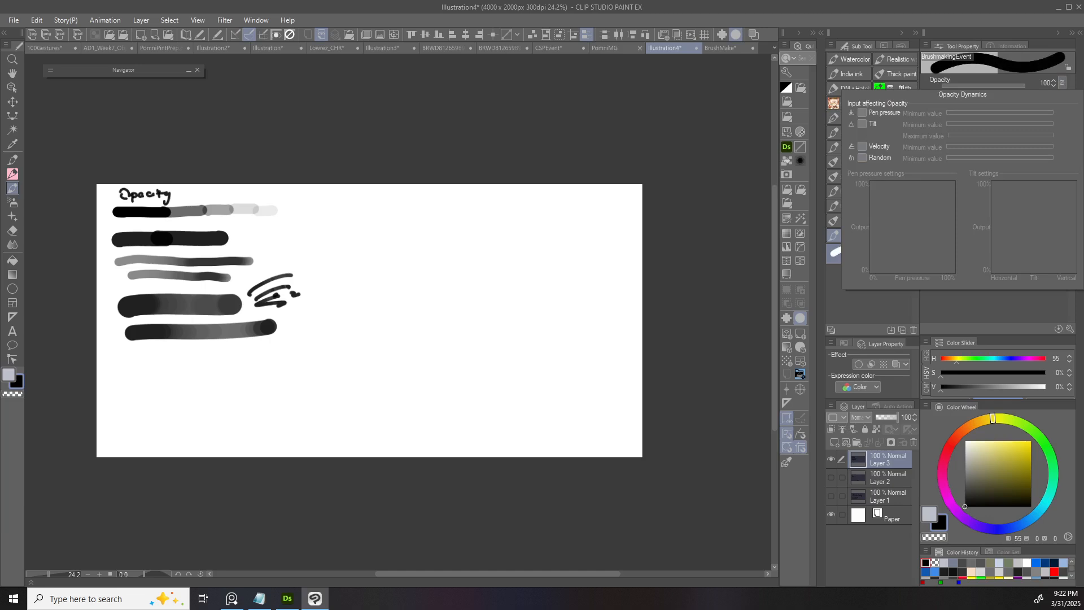
pyautogui.click(834, 133)
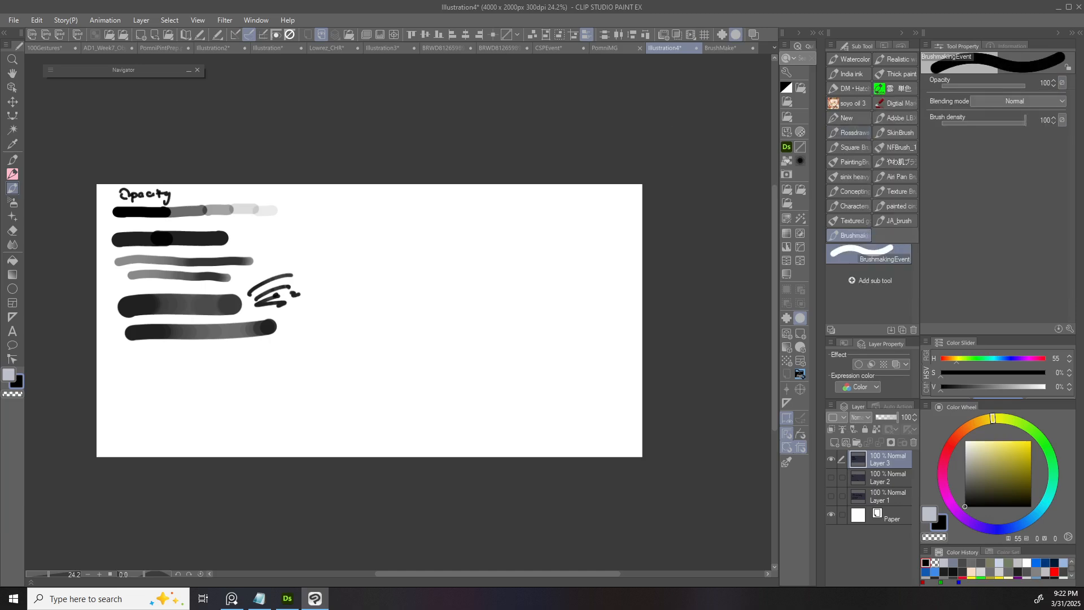
# - Set the brush density to 67 and handwrite the heading "Brush density" in the canvas's upper-right area
pyautogui.moveTo(1024, 123); pyautogui.dragTo(1010, 123)
pyautogui.scroll(2, 474, 235)
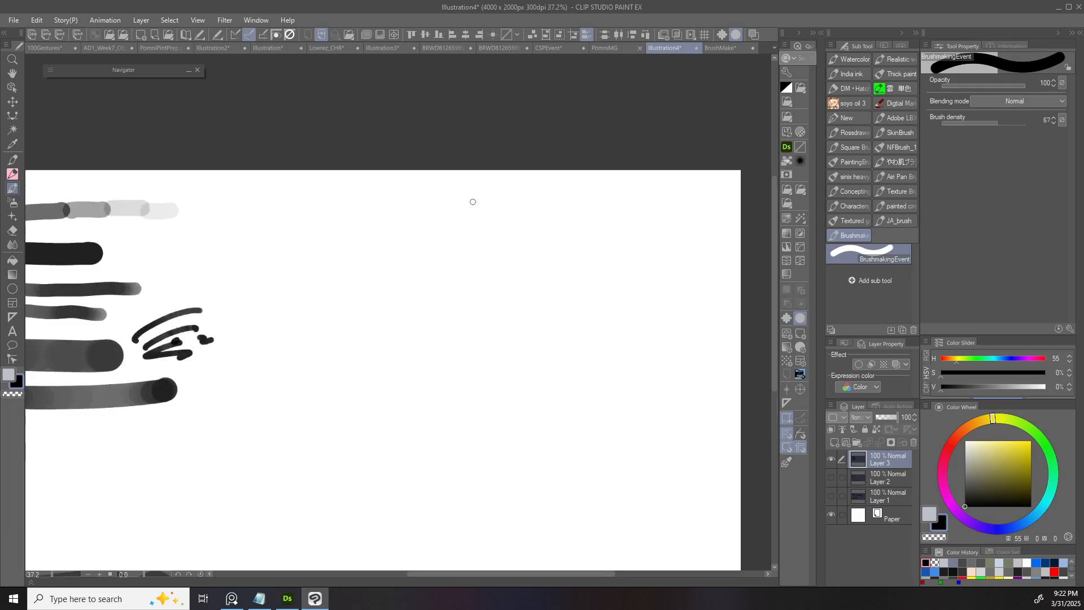
pyautogui.scroll(-2, 445, 247)
pyautogui.scroll(1, 443, 256)
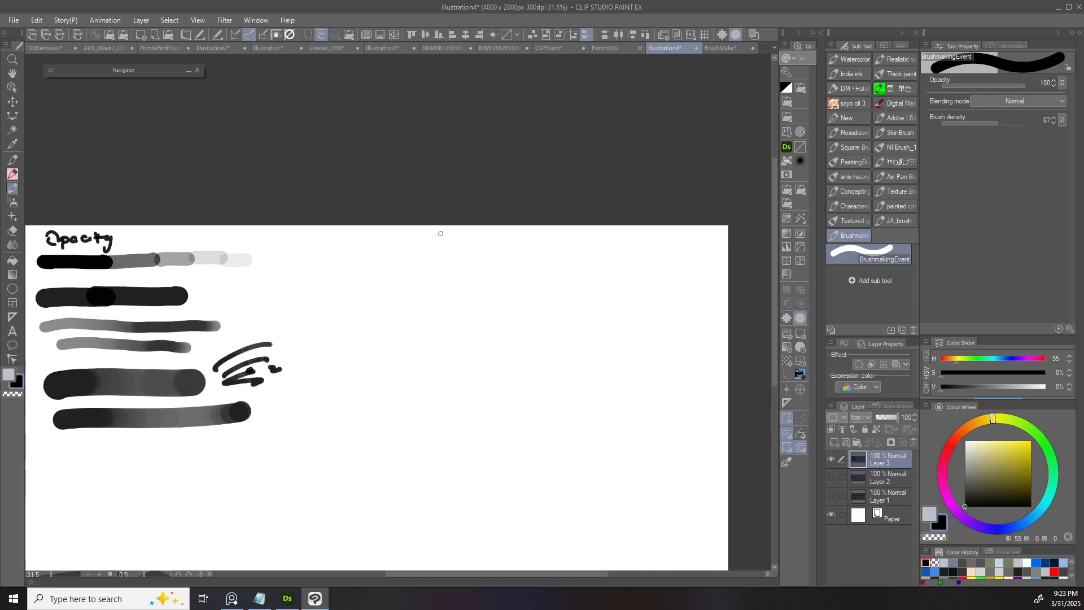
pyautogui.moveTo(433, 231)
pyautogui.mouseDown()
pyautogui.moveTo(442, 251)
pyautogui.moveTo(515, 252)
pyautogui.mouseUp()
pyautogui.moveTo(519, 246); pyautogui.dragTo(554, 247)
pyautogui.moveTo(552, 237); pyautogui.dragTo(574, 247)
pyautogui.moveTo(577, 239); pyautogui.dragTo(558, 276)
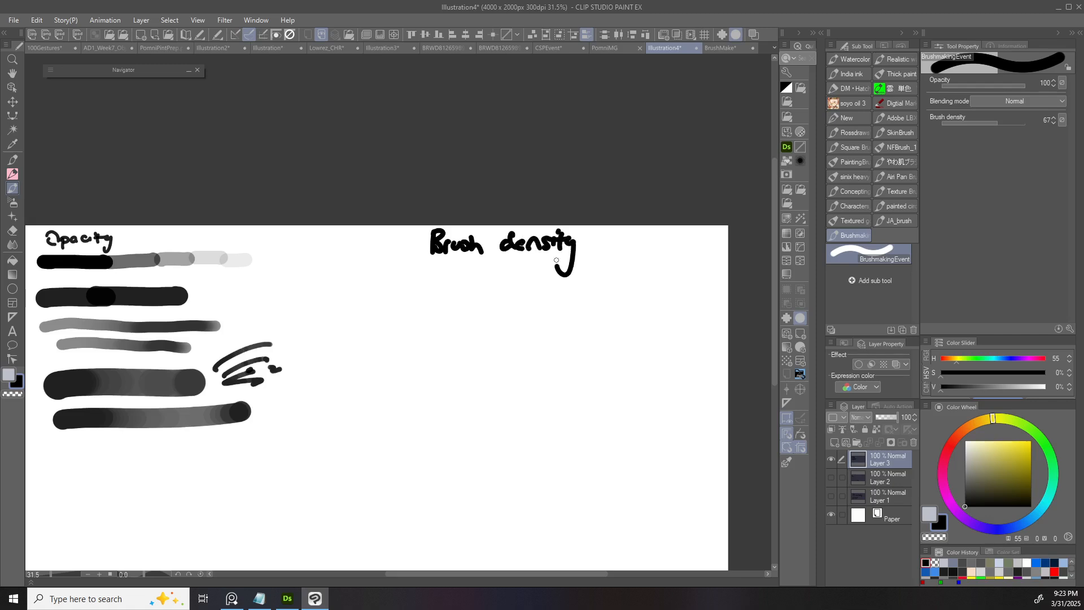
# - Set the brush density to 73, paint a thick horizontal test stroke below the "Brush density" heading and label it "73"
pyautogui.moveTo(444, 313); pyautogui.dragTo(404, 293)
pyautogui.moveTo(998, 123)
pyautogui.mouseDown()
pyautogui.moveTo(952, 122)
pyautogui.moveTo(1020, 122)
pyautogui.moveTo(954, 123)
pyautogui.moveTo(1014, 122)
pyautogui.moveTo(963, 123)
pyautogui.moveTo(996, 122)
pyautogui.mouseUp()
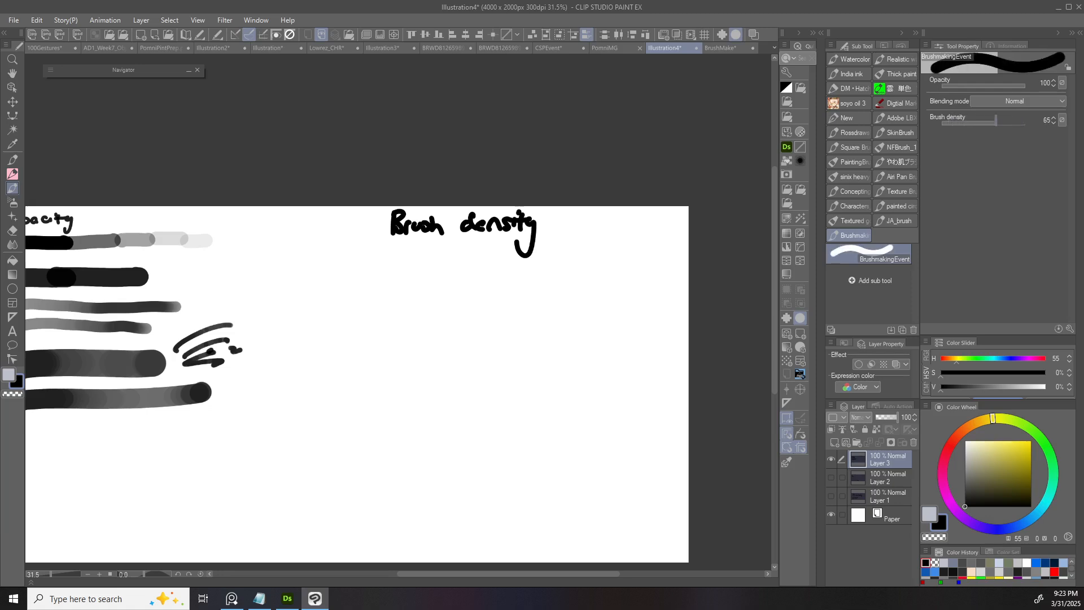
pyautogui.hotkey('ctrl', 'z')
pyautogui.moveTo(342, 304); pyautogui.dragTo(428, 304)
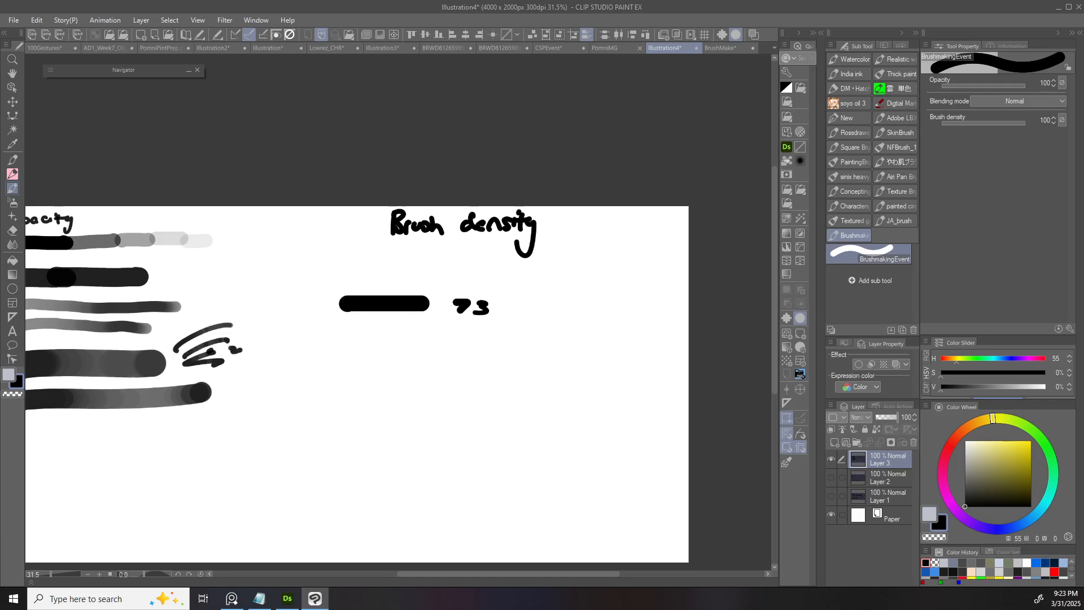
# - Paint a density 100 test stroke above the 73 stroke, and strokes at densities 59 and 28 below it
pyautogui.hotkey('ctrl', 'z')
pyautogui.moveTo(362, 278); pyautogui.dragTo(423, 279)
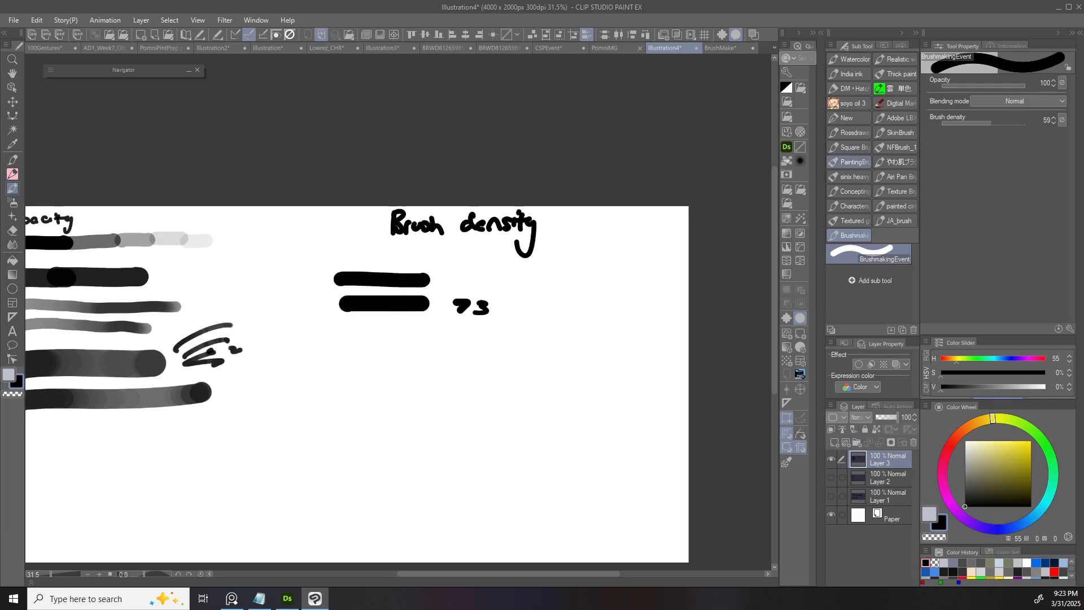
pyautogui.moveTo(334, 333); pyautogui.dragTo(424, 329)
pyautogui.hotkey('ctrl', 'z')
pyautogui.moveTo(991, 123); pyautogui.dragTo(965, 123)
pyautogui.moveTo(339, 353); pyautogui.dragTo(414, 352)
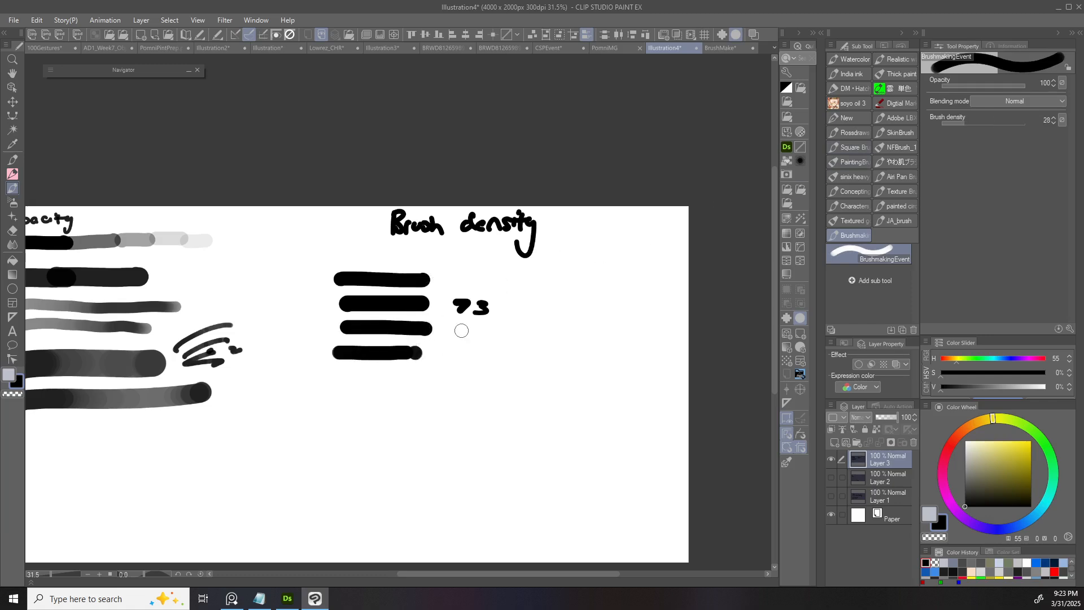
# - Lower the brush density below 28 and paint a shorter test stroke under the other density strokes
pyautogui.moveTo(965, 122); pyautogui.dragTo(947, 122)
pyautogui.moveTo(327, 376); pyautogui.dragTo(407, 373)
pyautogui.hotkey('ctrl', 'z')
pyautogui.moveTo(337, 375); pyautogui.dragTo(414, 381)
pyautogui.hotkey('ctrl', 'z')
pyautogui.moveTo(336, 377); pyautogui.dragTo(409, 379)
# - Set the brush density to 1 and paint a faint horizontal test stroke at the end of the density column
pyautogui.moveTo(946, 122); pyautogui.dragTo(941, 122)
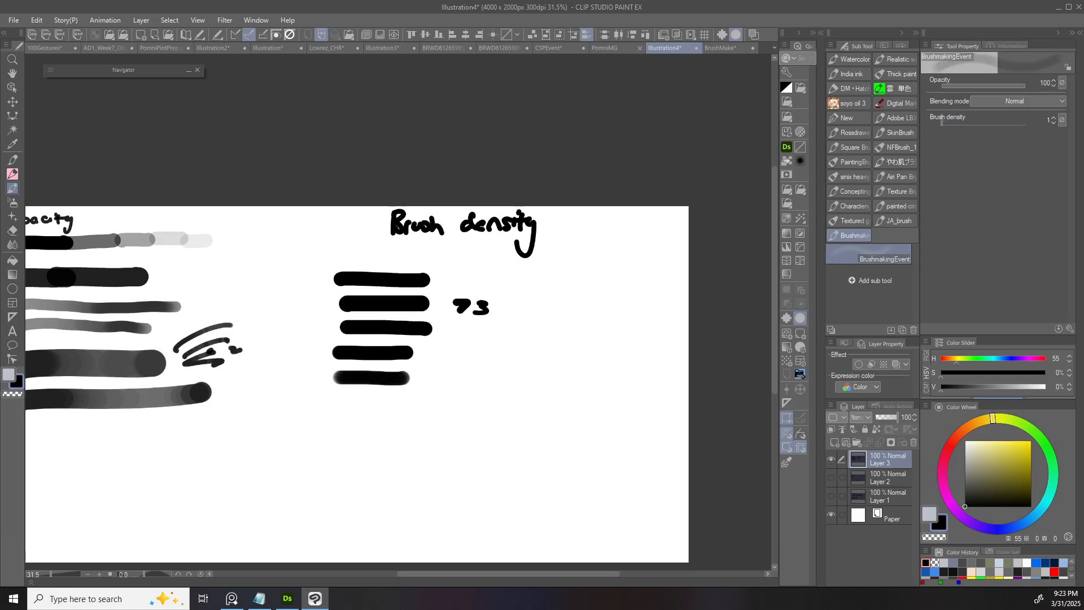
pyautogui.moveTo(335, 395); pyautogui.dragTo(415, 392)
pyautogui.hotkey('ctrl', 'z')
pyautogui.moveTo(333, 399); pyautogui.dragTo(435, 394)
pyautogui.scroll(5, 435, 394)
pyautogui.scroll(-5, 472, 370)
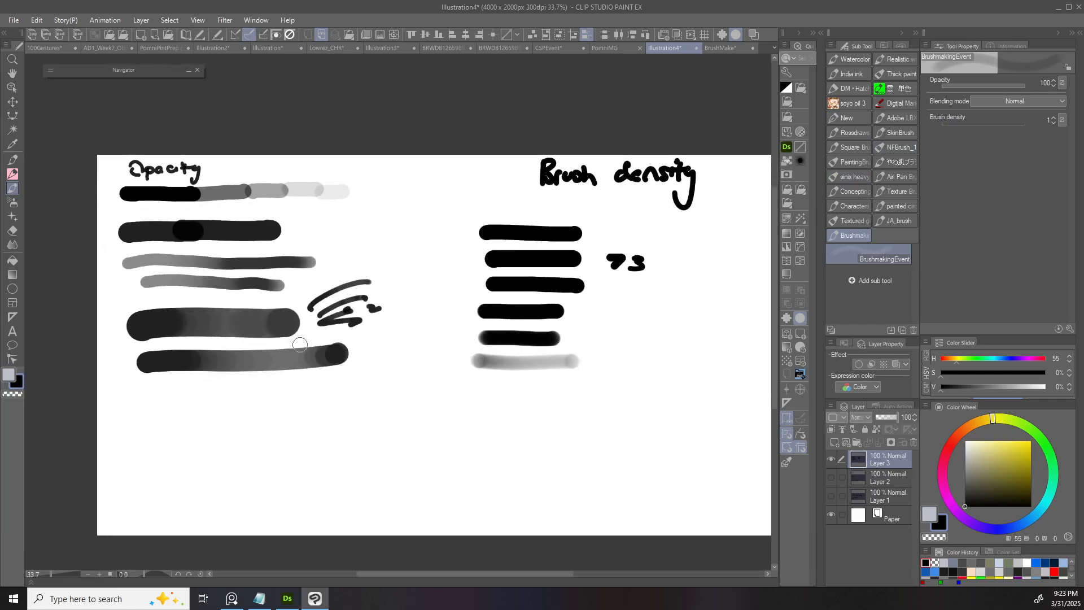
# - Paint overlapping faint strokes beneath the density 1 stroke to build up a darker centre
pyautogui.scroll(2, 545, 377)
pyautogui.moveTo(416, 389); pyautogui.dragTo(580, 389)
pyautogui.hotkey('ctrl', 'z')
pyautogui.moveTo(418, 394); pyautogui.dragTo(535, 394)
pyautogui.moveTo(457, 391)
pyautogui.mouseDown()
pyautogui.moveTo(535, 399)
pyautogui.moveTo(559, 414)
pyautogui.mouseUp()
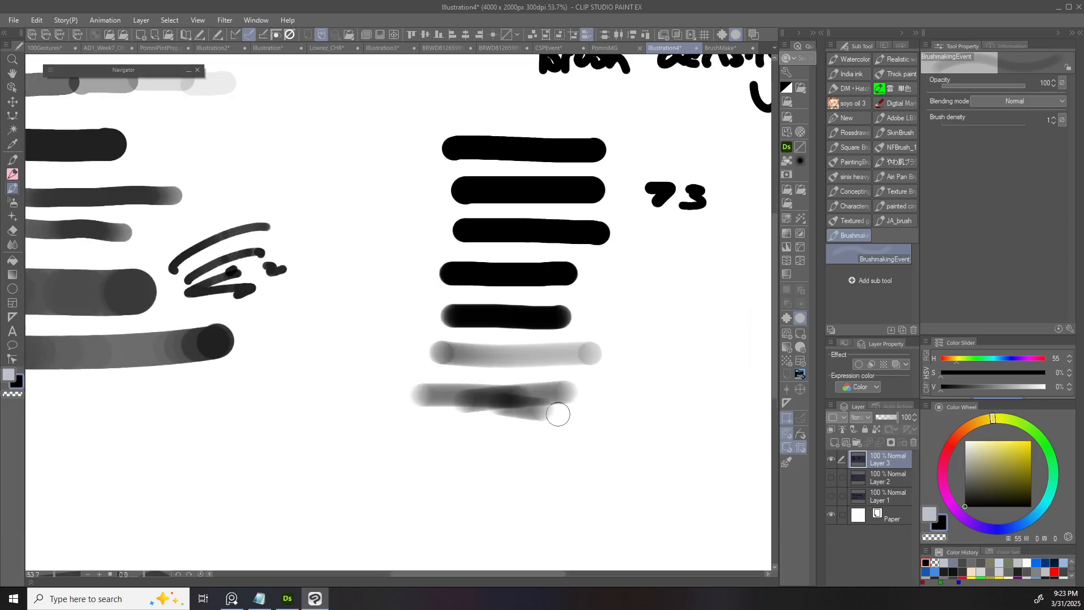
# - Enlarge the brush and layer overlapping strokes over the right part of the first faint density 1 stroke
pyautogui.scroll(5, 583, 450)
pyautogui.scroll(-7, 567, 437)
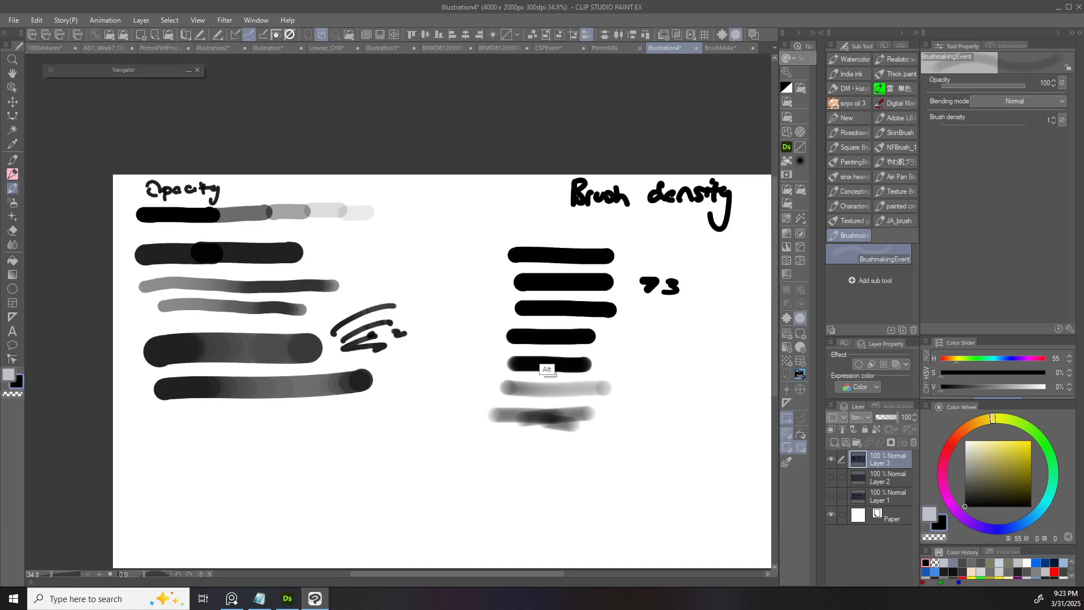
pyautogui.scroll(3, 573, 458)
pyautogui.moveTo(581, 448); pyautogui.dragTo(485, 448)
pyautogui.moveTo(565, 359)
pyautogui.mouseDown()
pyautogui.moveTo(401, 361)
pyautogui.moveTo(479, 360)
pyautogui.moveTo(419, 361)
pyautogui.mouseUp()
pyautogui.hotkey('ctrl', 'z')
pyautogui.scroll(2, 513, 357)
pyautogui.keyDown('ctrl'); pyautogui.keyDown('alt'); pyautogui.moveTo(517, 371); pyautogui.dragTo(343, 374); pyautogui.keyUp('alt'); pyautogui.keyUp('ctrl')
pyautogui.keyDown('ctrl'); pyautogui.keyDown('alt'); pyautogui.moveTo(466, 375); pyautogui.dragTo(591, 353); pyautogui.keyUp('alt'); pyautogui.keyUp('ctrl')
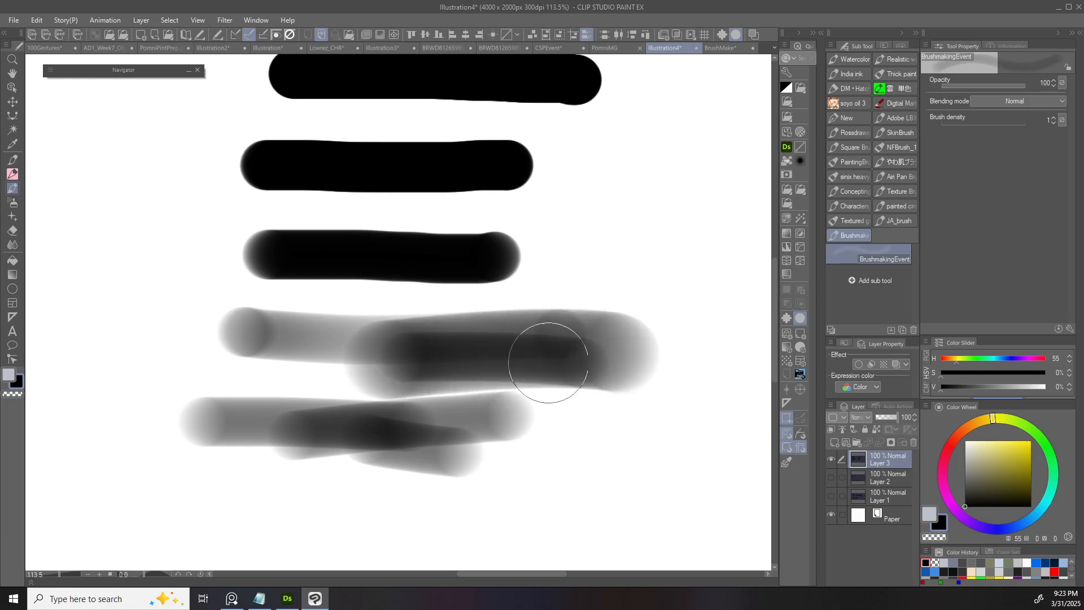
pyautogui.scroll(-2, 556, 362)
pyautogui.scroll(-3, 466, 368)
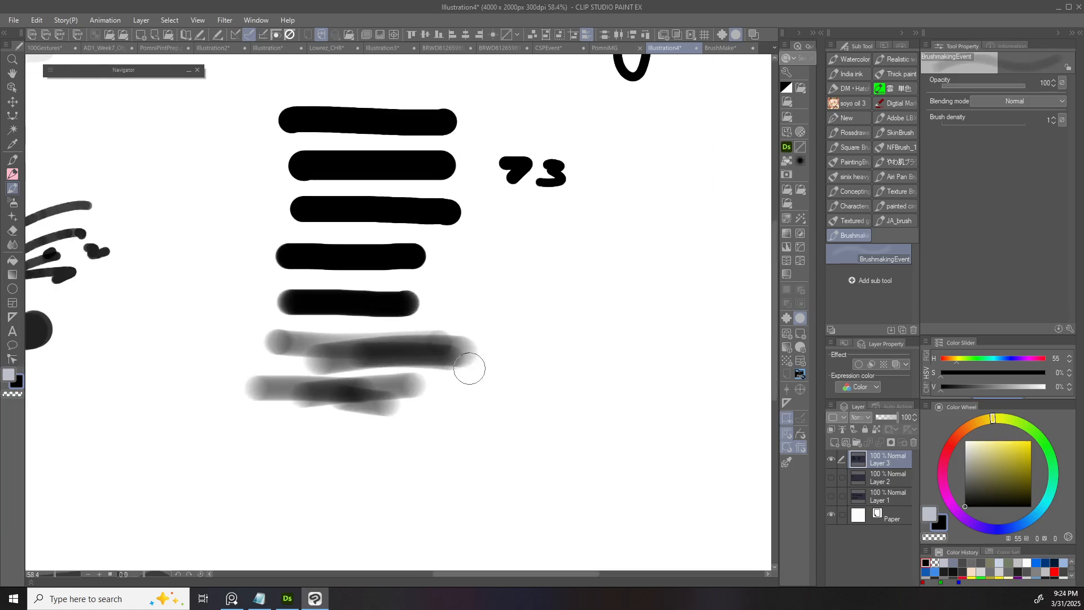
pyautogui.scroll(2, 455, 376)
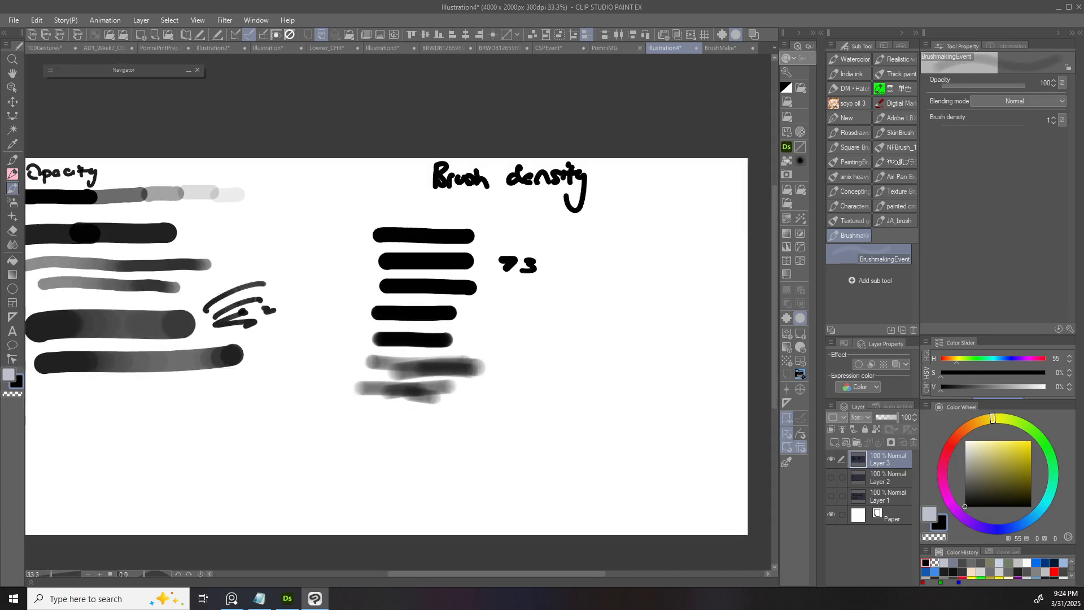
# - Set the brush density to 100 with pen pressure affecting it, and sketch fading diagonal strokes beside the density samples
pyautogui.moveTo(942, 123); pyautogui.dragTo(1025, 123)
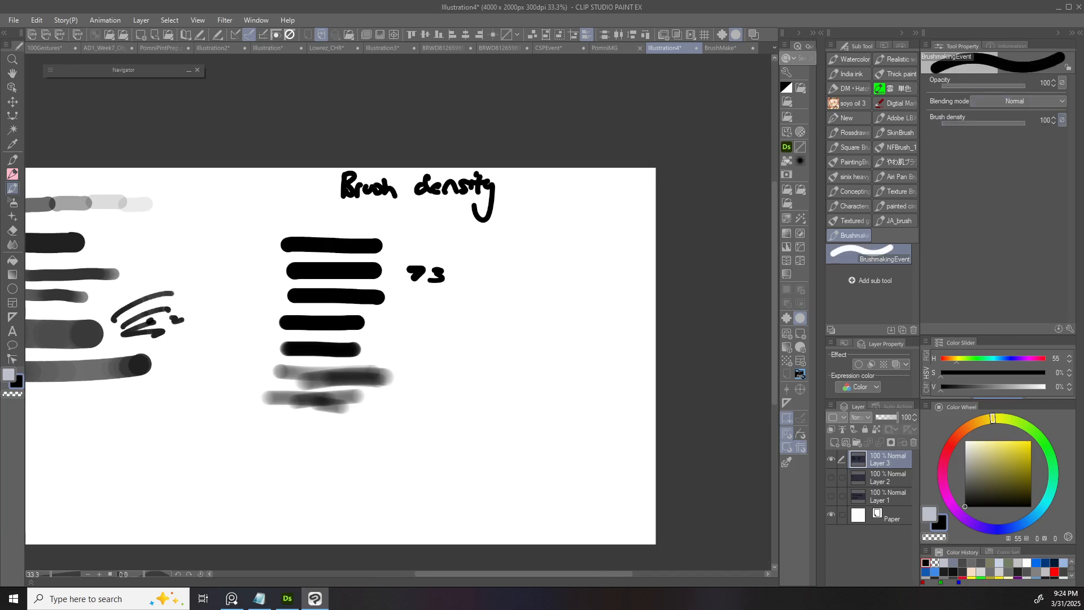
pyautogui.click(1062, 120)
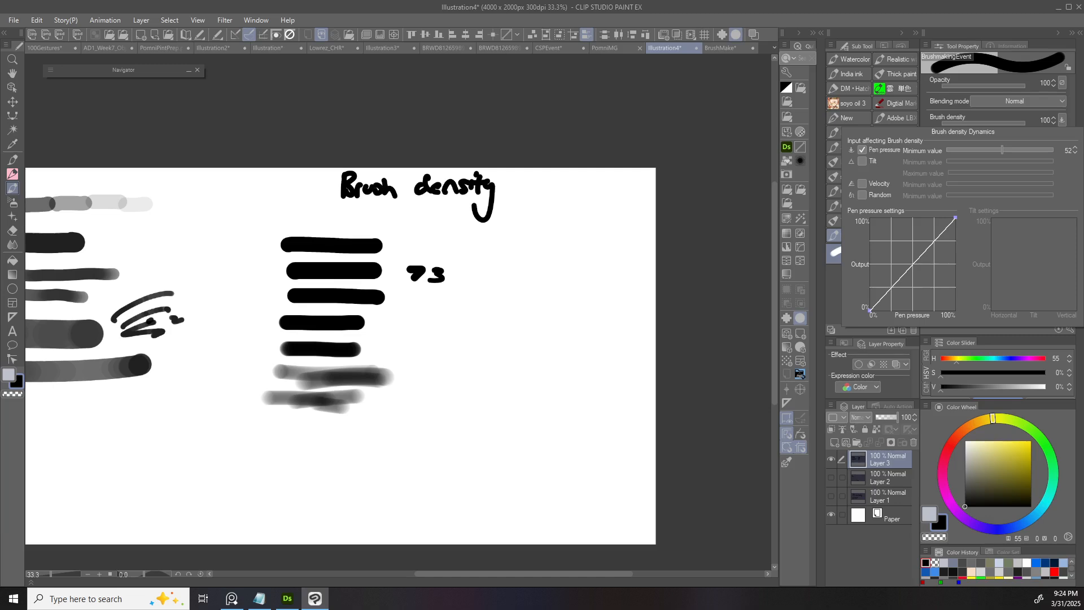
pyautogui.scroll(1, 455, 324)
pyautogui.moveTo(387, 338); pyautogui.dragTo(500, 305)
pyautogui.hotkey('ctrl', 'z')
pyautogui.moveTo(408, 341)
pyautogui.mouseDown()
pyautogui.moveTo(497, 298)
pyautogui.moveTo(463, 339)
pyautogui.moveTo(567, 321)
pyautogui.moveTo(432, 384)
pyautogui.moveTo(441, 409)
pyautogui.moveTo(511, 401)
pyautogui.moveTo(537, 378)
pyautogui.moveTo(454, 375)
pyautogui.moveTo(487, 369)
pyautogui.mouseUp()
pyautogui.moveTo(436, 407)
pyautogui.mouseDown()
pyautogui.moveTo(443, 388)
pyautogui.moveTo(554, 368)
pyautogui.mouseUp()
pyautogui.scroll(2, 501, 351)
pyautogui.scroll(-4, 549, 349)
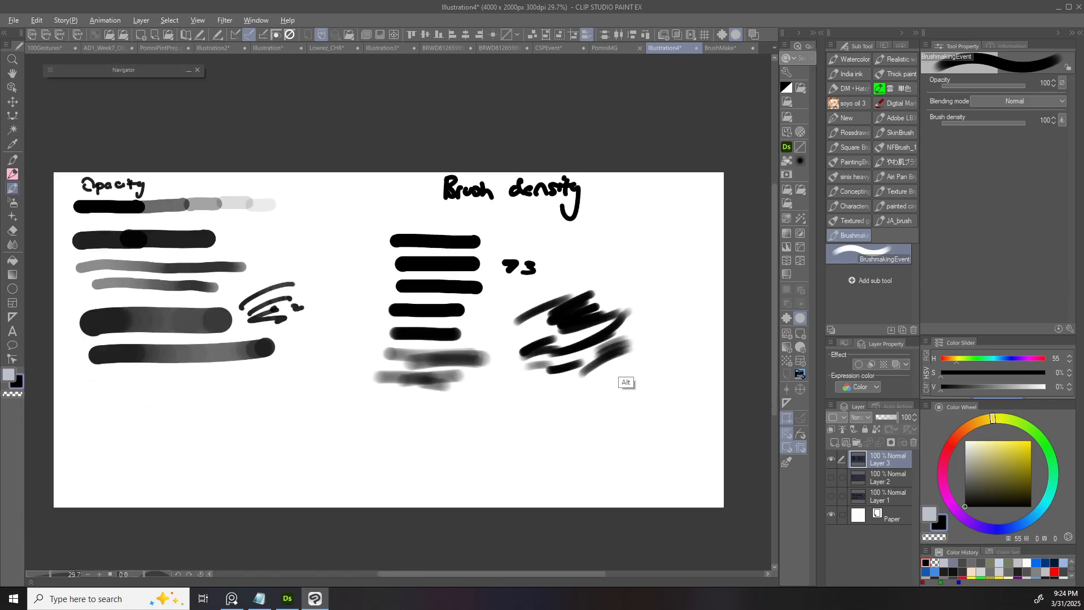
# - Add more pressure-sensitive density strokes at the right end of the diagonal scribble
pyautogui.scroll(1, 620, 355)
pyautogui.moveTo(652, 351)
pyautogui.mouseDown()
pyautogui.moveTo(536, 379)
pyautogui.moveTo(578, 342)
pyautogui.mouseUp()
pyautogui.moveTo(500, 362)
pyautogui.mouseDown()
pyautogui.moveTo(544, 334)
pyautogui.moveTo(578, 363)
pyautogui.mouseUp()
pyautogui.moveTo(519, 387)
pyautogui.mouseDown()
pyautogui.moveTo(617, 384)
pyautogui.moveTo(635, 361)
pyautogui.moveTo(623, 355)
pyautogui.moveTo(680, 357)
pyautogui.moveTo(558, 388)
pyautogui.mouseUp()
pyautogui.scroll(6, 570, 371)
pyautogui.scroll(-7, 635, 362)
pyautogui.scroll(3, 651, 340)
pyautogui.scroll(-4, 674, 363)
# - Try single dabs with different brush sizes in the empty area above the scribble and undo them
pyautogui.click(556, 291)
pyautogui.scroll(3, 547, 306)
pyautogui.hotkey('ctrl', 'z')
pyautogui.moveTo(502, 310)
pyautogui.keyDown('ctrl'); pyautogui.keyDown('alt'); pyautogui.mouseDown()
pyautogui.moveTo(558, 316)
pyautogui.moveTo(514, 315)
pyautogui.mouseUp(); pyautogui.keyUp('alt'); pyautogui.keyUp('ctrl')
pyautogui.click(542, 302)
pyautogui.hotkey('ctrl', 'z')
pyautogui.click(573, 289)
pyautogui.click(497, 299)
pyautogui.hotkey('ctrl', 'z')
pyautogui.hotkey('ctrl', 'z')
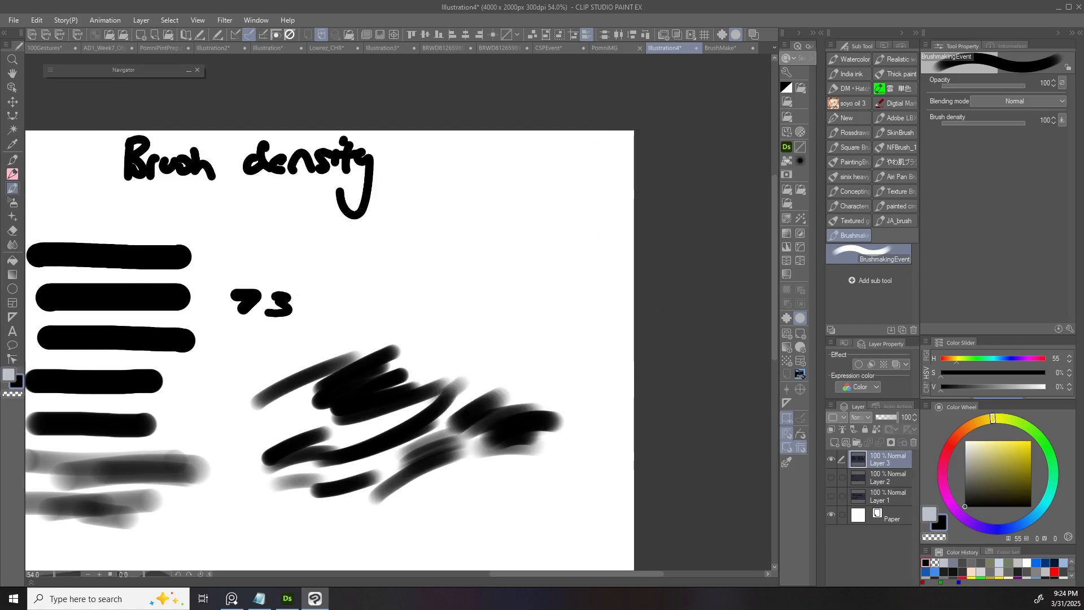
# - Set the brush density to 12 and paint a very large soft-edged dark blob in the canvas's upper-right corner
pyautogui.click(967, 121)
pyautogui.moveTo(967, 121); pyautogui.dragTo(947, 121)
pyautogui.moveTo(542, 282)
pyautogui.mouseDown()
pyautogui.moveTo(566, 234)
pyautogui.moveTo(617, 254)
pyautogui.moveTo(545, 320)
pyautogui.mouseUp()
pyautogui.scroll(-3, 633, 282)
pyautogui.scroll(3, 671, 235)
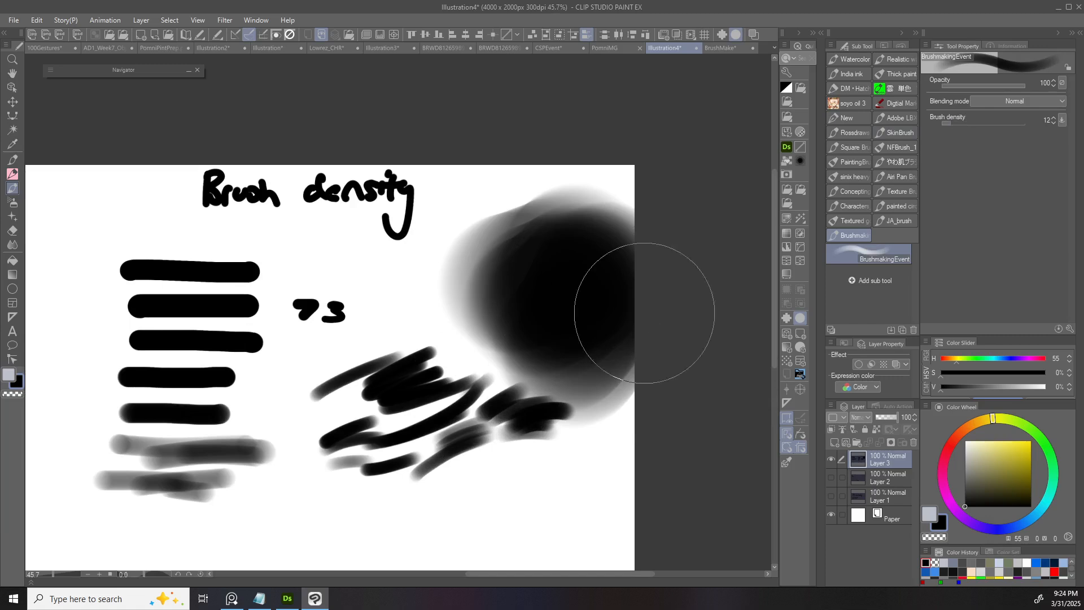
pyautogui.scroll(-3, 641, 364)
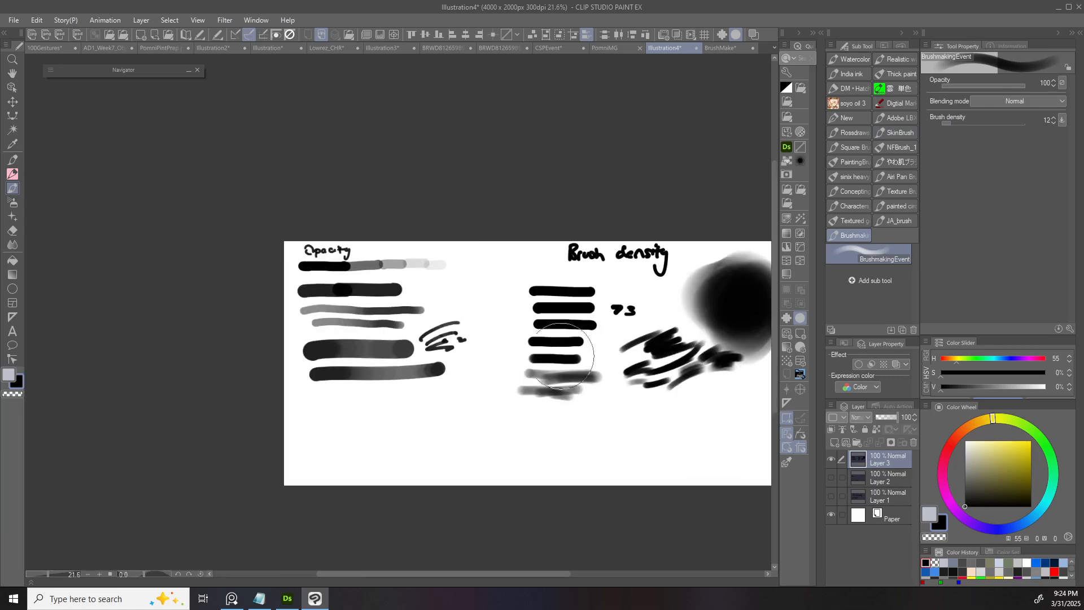
pyautogui.scroll(1, 618, 341)
# - Set the brush density back to 100 and turn off pen pressure for it
pyautogui.click(998, 122)
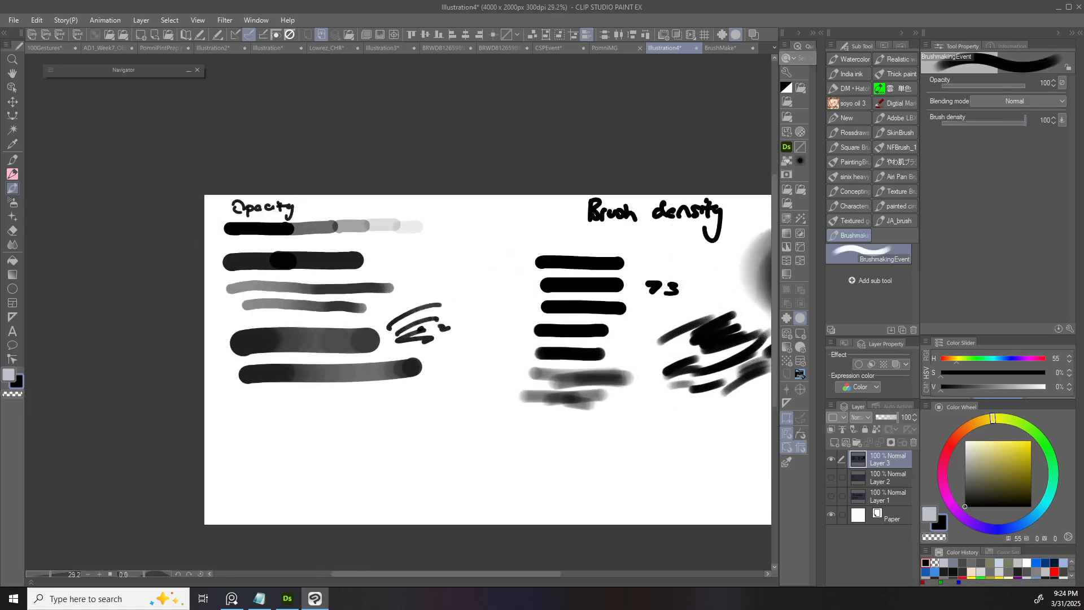
pyautogui.click(1062, 120)
pyautogui.click(862, 149)
pyautogui.click(733, 146)
pyautogui.moveTo(666, 307); pyautogui.dragTo(503, 294)
pyautogui.moveTo(682, 272)
pyautogui.mouseDown()
pyautogui.moveTo(710, 309)
pyautogui.moveTo(582, 307)
pyautogui.mouseUp()
pyautogui.moveTo(316, 361); pyautogui.dragTo(435, 364)
pyautogui.moveTo(412, 374); pyautogui.dragTo(455, 392)
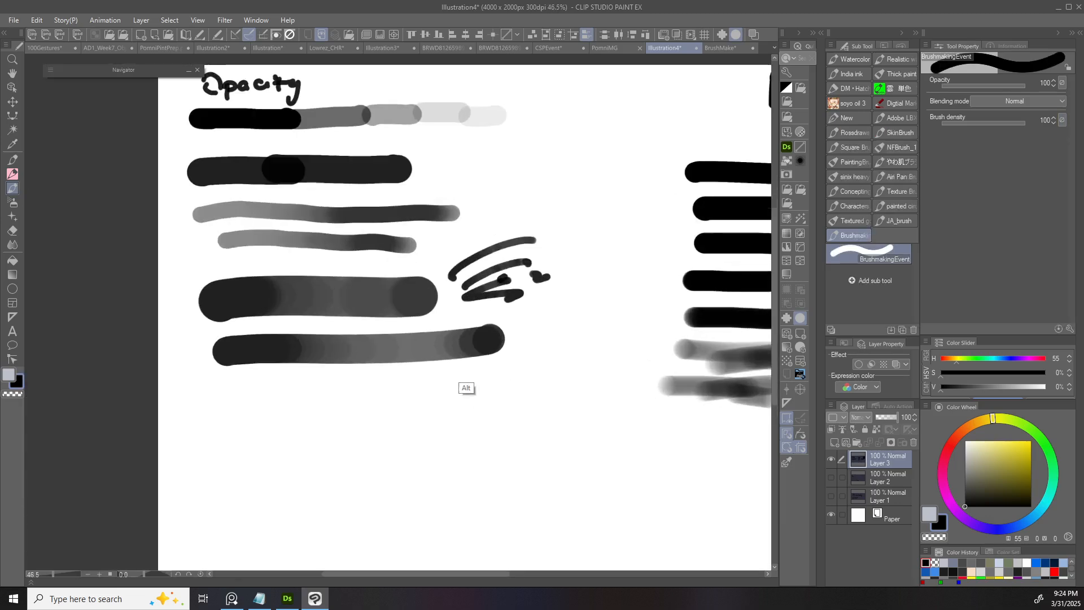
# - Make only pen pressure affect the opacity, with tilt, velocity and random turned off
pyautogui.click(1062, 83)
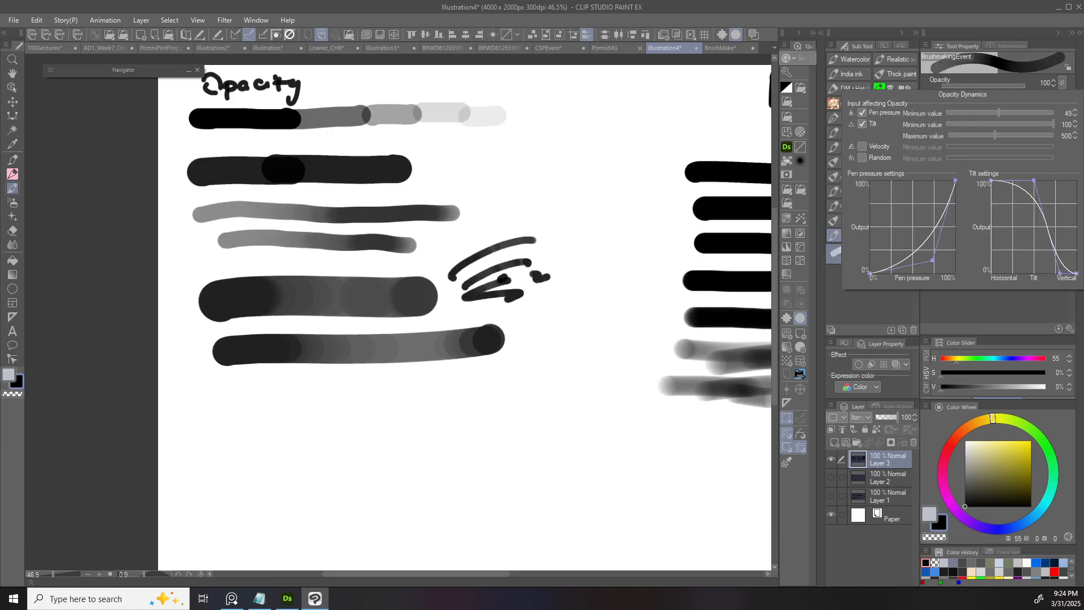
pyautogui.click(863, 158)
pyautogui.click(862, 123)
pyautogui.click(562, 293)
# - Try very large overlapping strokes with the pressure-based opacity over the opacity samples and undo them
pyautogui.moveTo(350, 421); pyautogui.dragTo(480, 443)
pyautogui.moveTo(524, 407)
pyautogui.mouseDown()
pyautogui.moveTo(494, 357)
pyautogui.moveTo(471, 391)
pyautogui.moveTo(419, 410)
pyautogui.mouseUp()
pyautogui.moveTo(426, 410); pyautogui.dragTo(360, 424)
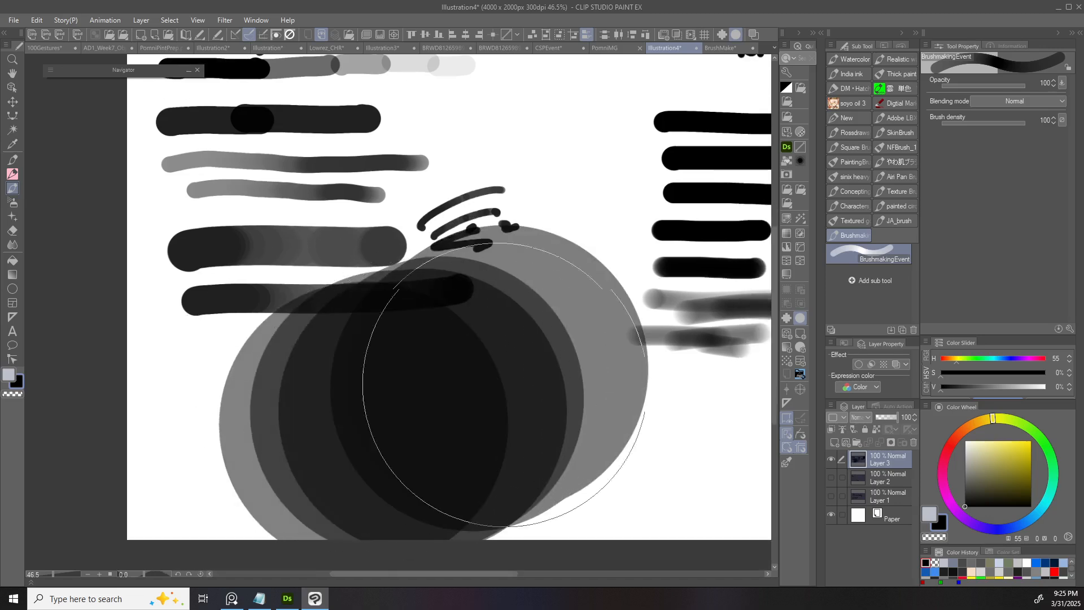
pyautogui.moveTo(531, 375); pyautogui.dragTo(683, 367)
pyautogui.moveTo(700, 413); pyautogui.dragTo(534, 416)
pyautogui.hotkey('ctrl', 'z')
pyautogui.hotkey('ctrl', 'z')
pyautogui.hotkey('ctrl', 'z')
pyautogui.hotkey('ctrl', 'z')
pyautogui.hotkey('ctrl', 'z')
# - Paint three overlapping large semi-transparent circular dabs below the opacity strokes
pyautogui.moveTo(290, 385); pyautogui.dragTo(326, 400)
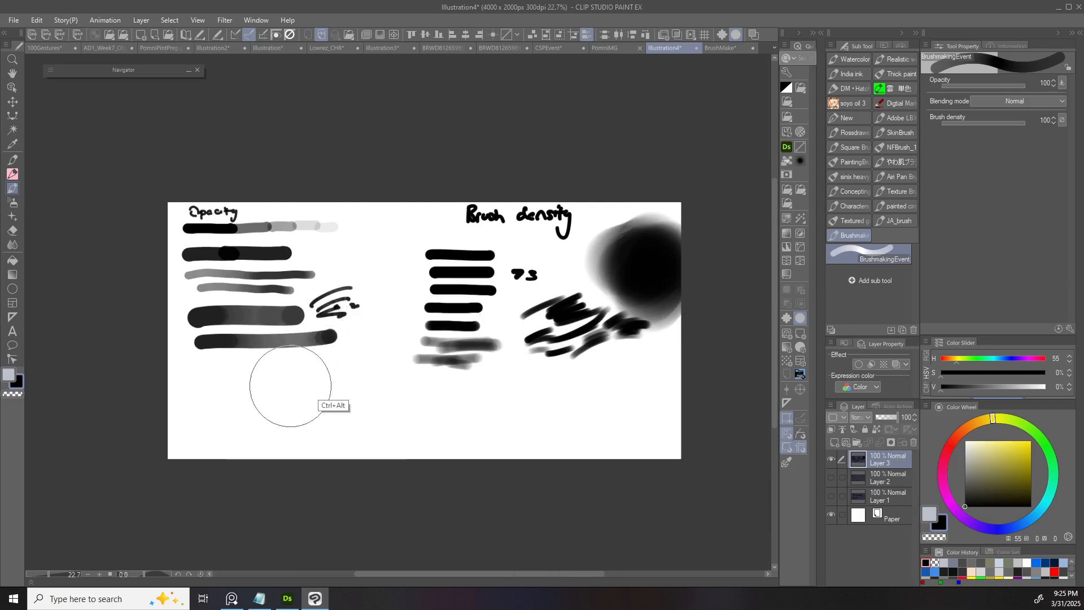
pyautogui.click(294, 388)
pyautogui.click(332, 384)
pyautogui.click(365, 370)
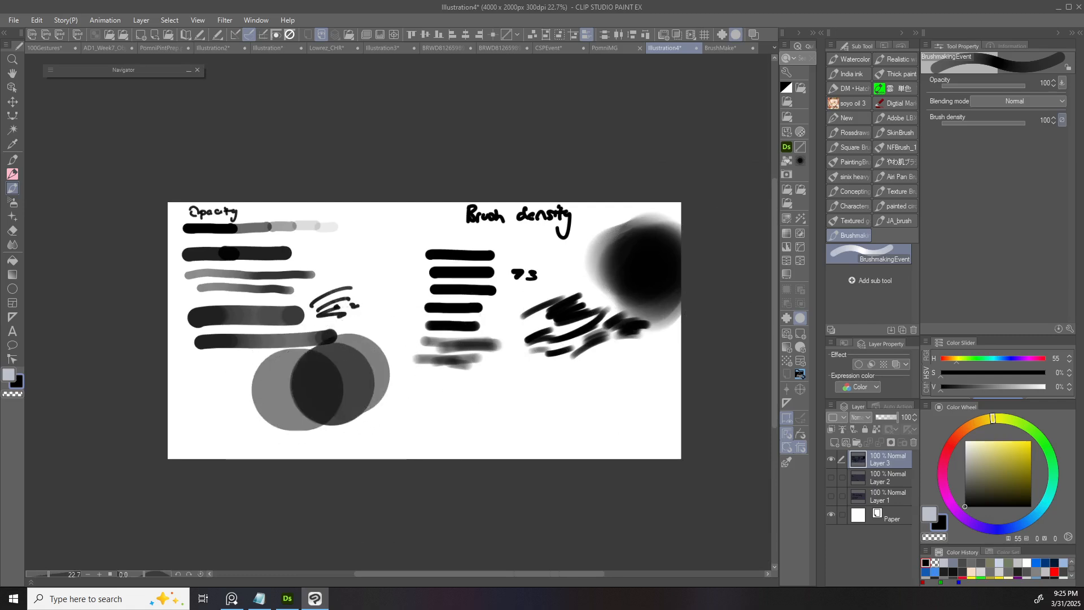
# - Turn on pen pressure for the brush density and paint large overlapping dark strokes beside the semi-transparent circles
pyautogui.click(1062, 120)
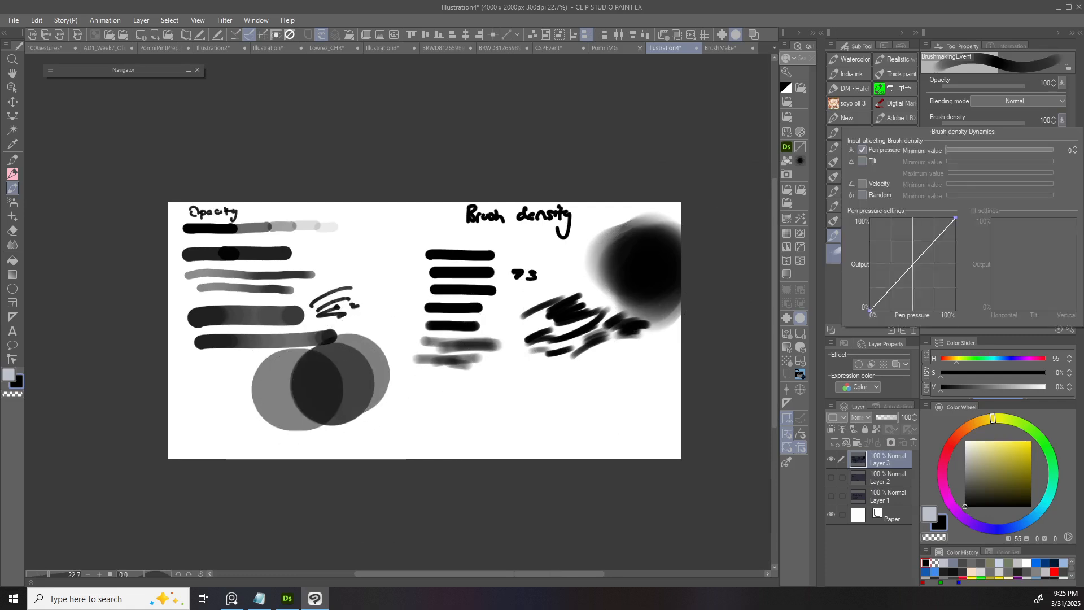
pyautogui.moveTo(416, 459)
pyautogui.mouseDown()
pyautogui.moveTo(378, 441)
pyautogui.moveTo(409, 359)
pyautogui.moveTo(387, 401)
pyautogui.moveTo(412, 416)
pyautogui.moveTo(387, 399)
pyautogui.moveTo(355, 399)
pyautogui.moveTo(363, 375)
pyautogui.moveTo(412, 421)
pyautogui.mouseUp()
pyautogui.hotkey('ctrl', 'z')
pyautogui.hotkey('ctrl', 'z')
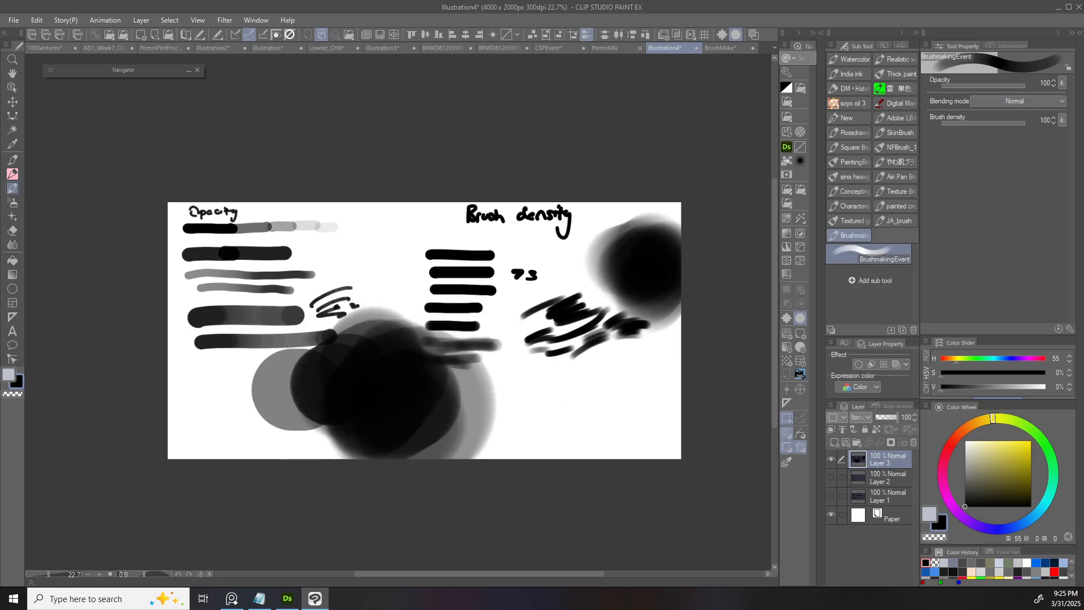
pyautogui.moveTo(704, 271); pyautogui.dragTo(640, 283)
pyautogui.scroll(2, 577, 305)
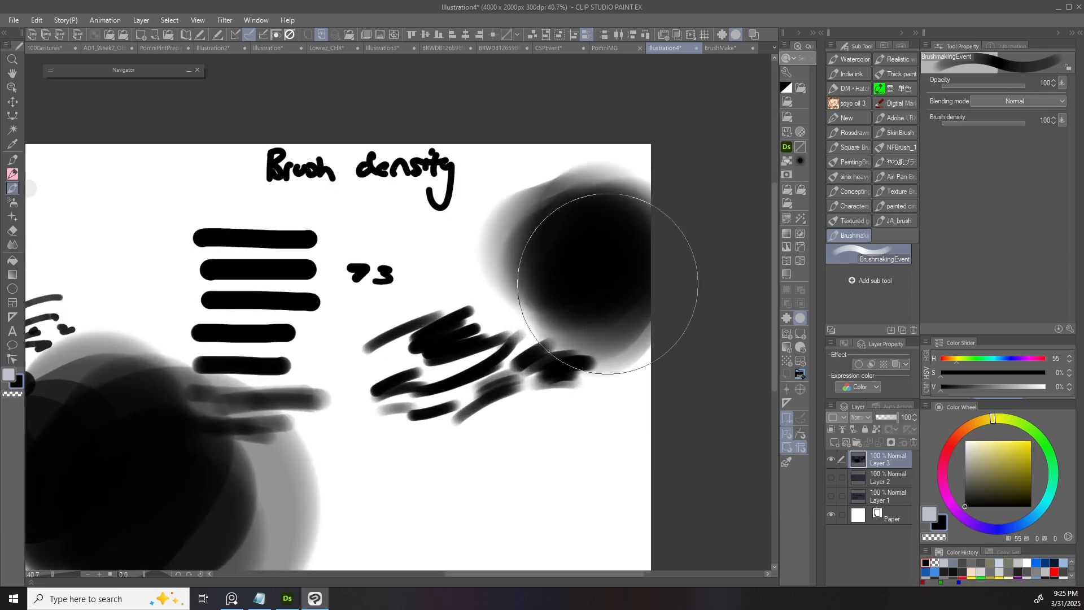
pyautogui.scroll(-2, 650, 286)
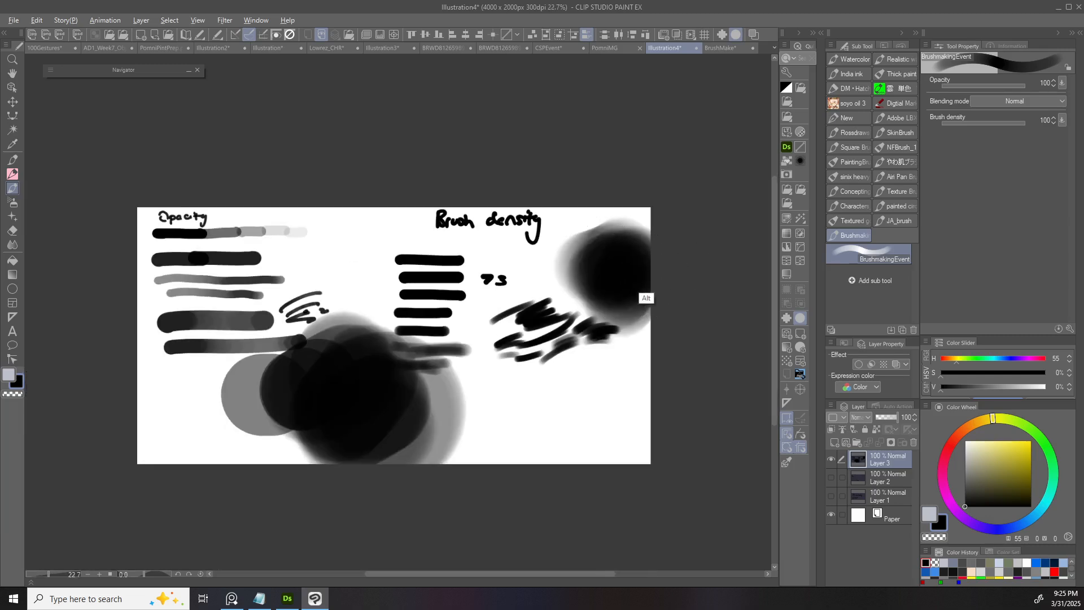
pyautogui.scroll(1, 649, 270)
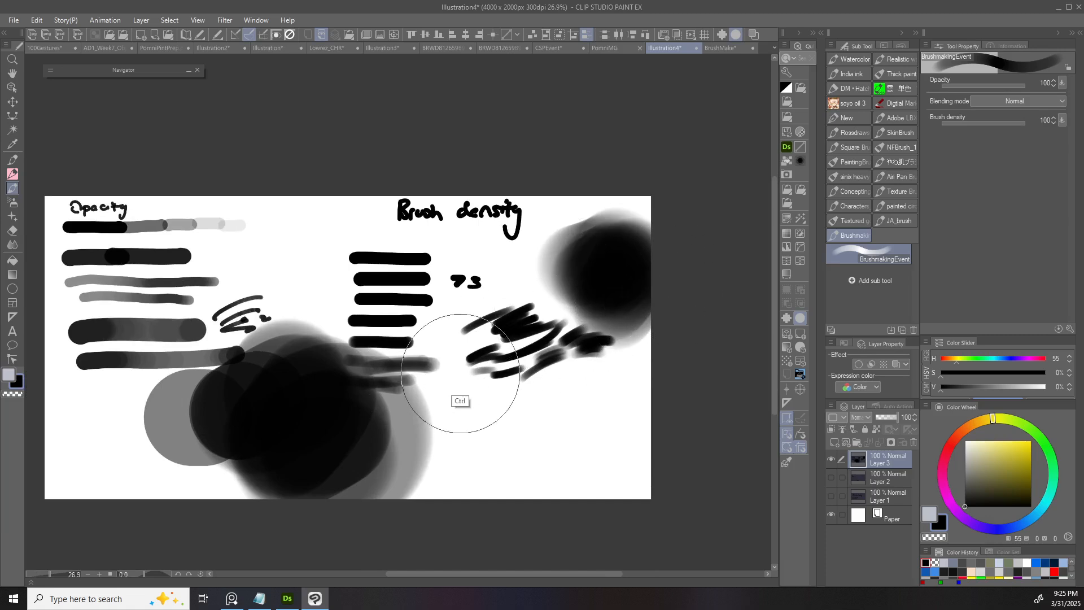
# - Undo the large dark strokes and paint a smaller soft-edged dark blob at the lower right of the semi-transparent circles
pyautogui.hotkey('ctrl', 'z')
pyautogui.hotkey('ctrl', 'z')
pyautogui.hotkey('ctrl', 'z')
pyautogui.hotkey('ctrl', 'z')
pyautogui.hotkey('ctrl', 'z')
pyautogui.hotkey('ctrl', 'z')
pyautogui.hotkey('ctrl', 'z')
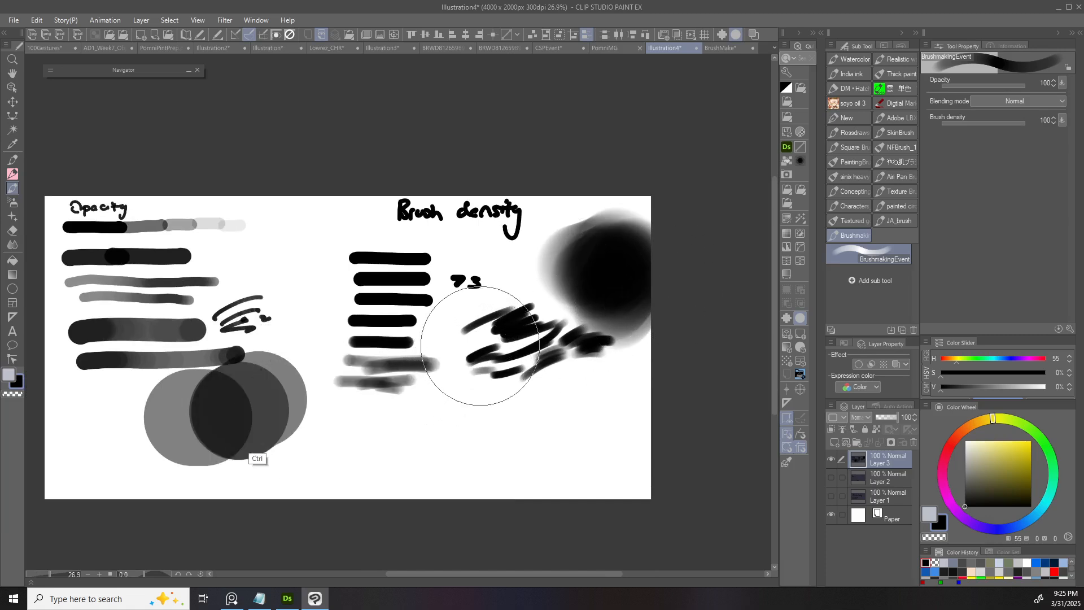
pyautogui.moveTo(263, 433)
pyautogui.mouseDown()
pyautogui.moveTo(240, 427)
pyautogui.moveTo(319, 448)
pyautogui.moveTo(300, 446)
pyautogui.moveTo(286, 461)
pyautogui.mouseUp()
pyautogui.moveTo(608, 213); pyautogui.dragTo(562, 218)
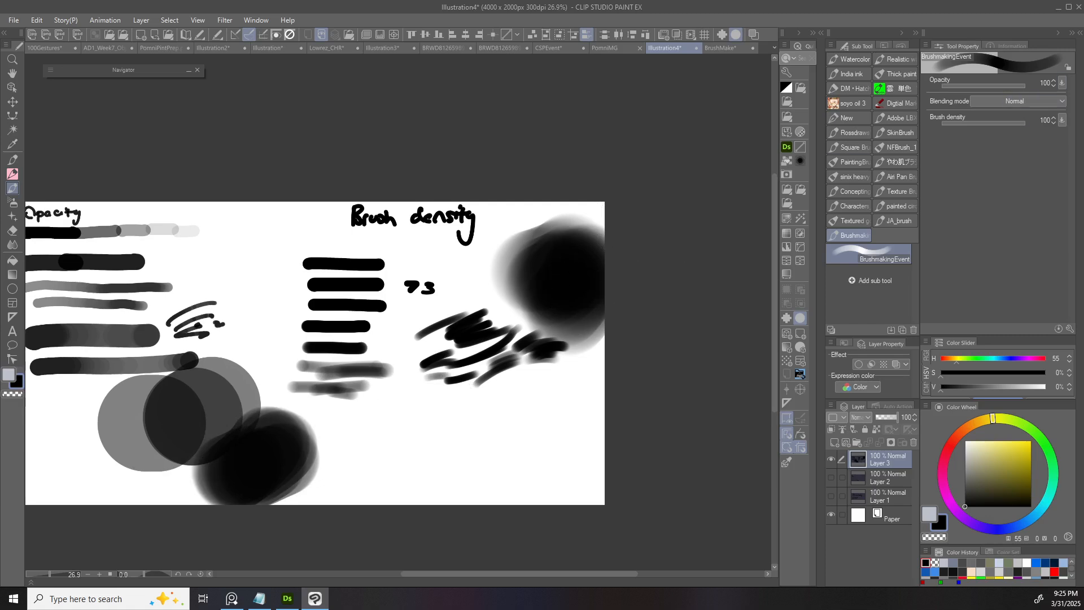
# - Turn off pen pressure for the opacity and pick the drawing colour from the large dark blob in the upper-right corner
pyautogui.click(1062, 83)
pyautogui.click(851, 114)
pyautogui.click(642, 315)
pyautogui.scroll(5, 642, 315)
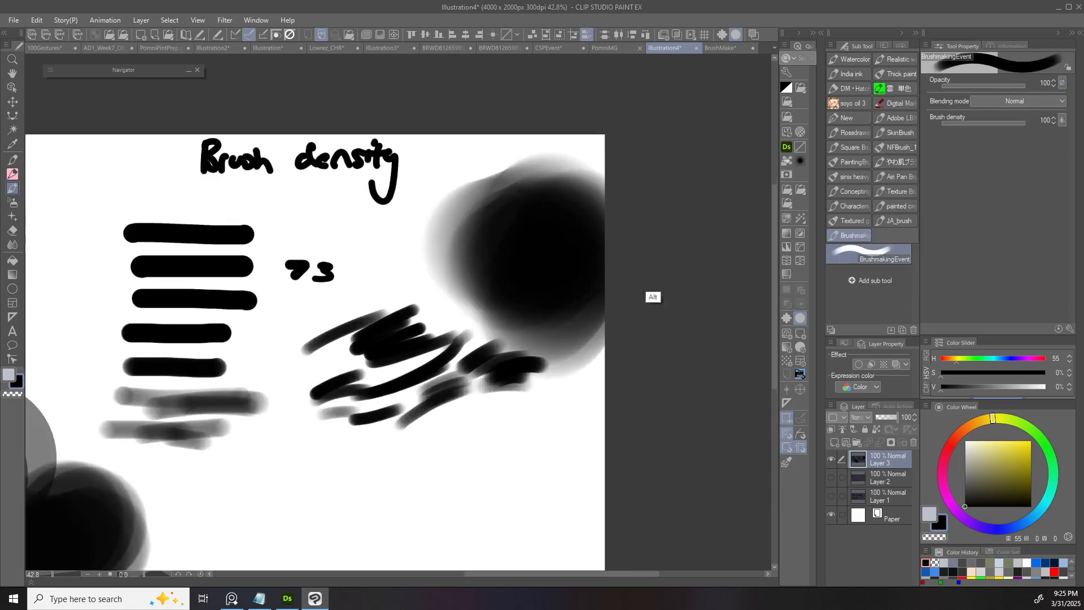
pyautogui.keyDown('alt'); pyautogui.click(547, 266); pyautogui.keyUp('alt')
pyautogui.scroll(-5, 605, 255)
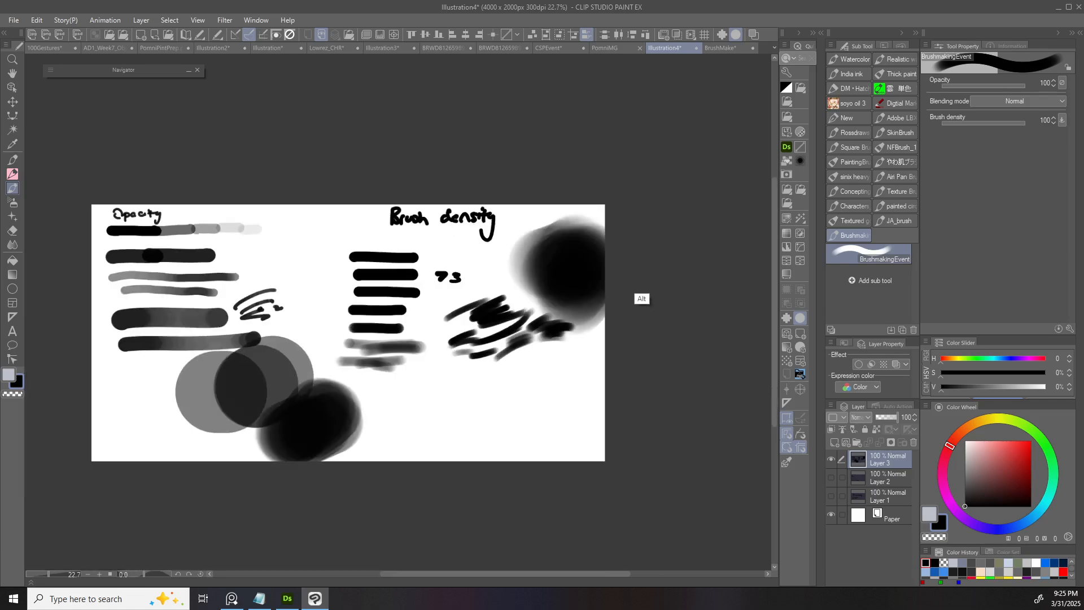
pyautogui.scroll(5, 582, 299)
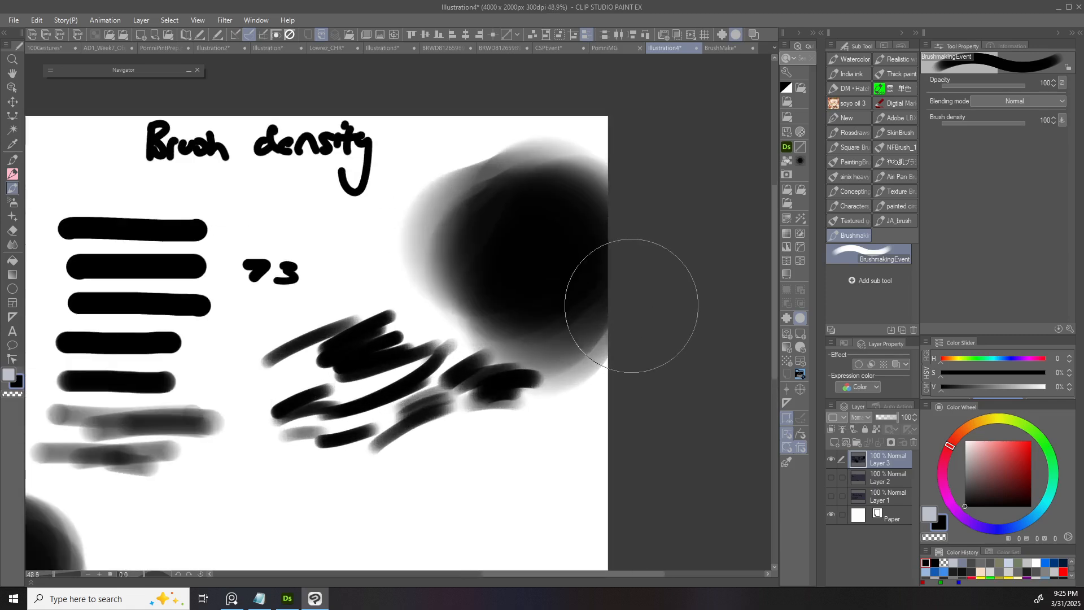
pyautogui.scroll(-2, 643, 333)
# - Paint a large dark blob below the diagonal scribble and add two lighter single dabs beneath it
pyautogui.moveTo(643, 335); pyautogui.dragTo(555, 293)
pyautogui.moveTo(501, 369)
pyautogui.mouseDown()
pyautogui.moveTo(484, 389)
pyautogui.moveTo(492, 356)
pyautogui.moveTo(477, 400)
pyautogui.moveTo(472, 383)
pyautogui.moveTo(466, 402)
pyautogui.moveTo(440, 415)
pyautogui.moveTo(447, 399)
pyautogui.moveTo(412, 387)
pyautogui.moveTo(459, 387)
pyautogui.moveTo(408, 450)
pyautogui.mouseUp()
pyautogui.hotkey('ctrl', 'z')
pyautogui.hotkey('ctrl', 'z')
pyautogui.click(420, 464)
pyautogui.click(462, 464)
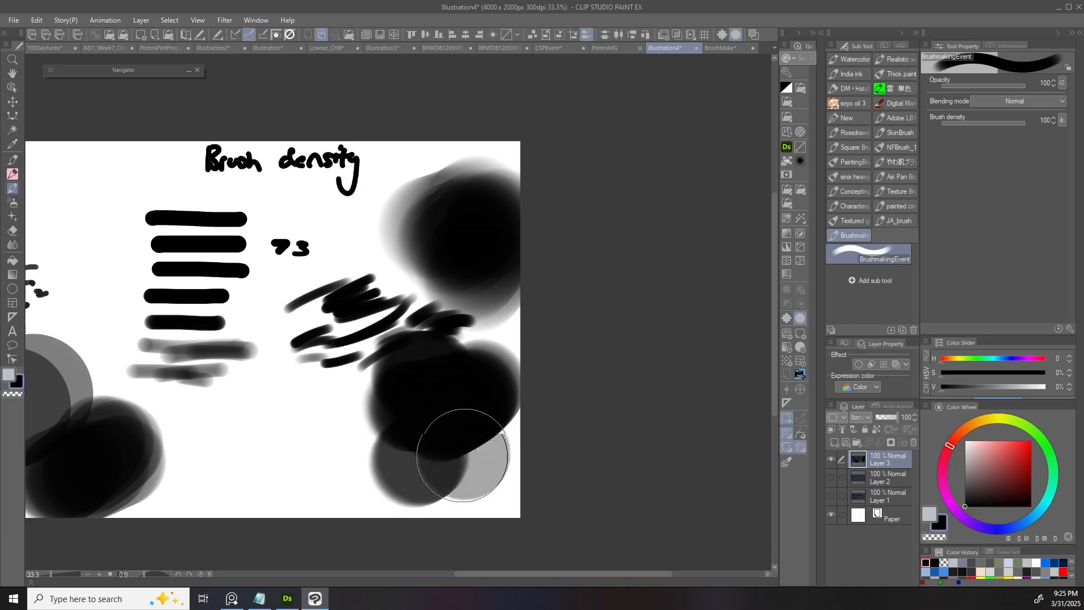
# - Set the brush density to 31 and paint a large soft-edged dark blob to the left of the lower-right blob
pyautogui.click(974, 122)
pyautogui.click(472, 452)
pyautogui.hotkey('ctrl', 'z')
pyautogui.moveTo(345, 415)
pyautogui.mouseDown()
pyautogui.moveTo(319, 436)
pyautogui.moveTo(317, 415)
pyautogui.mouseUp()
pyautogui.scroll(2, 390, 446)
pyautogui.scroll(-3, 394, 452)
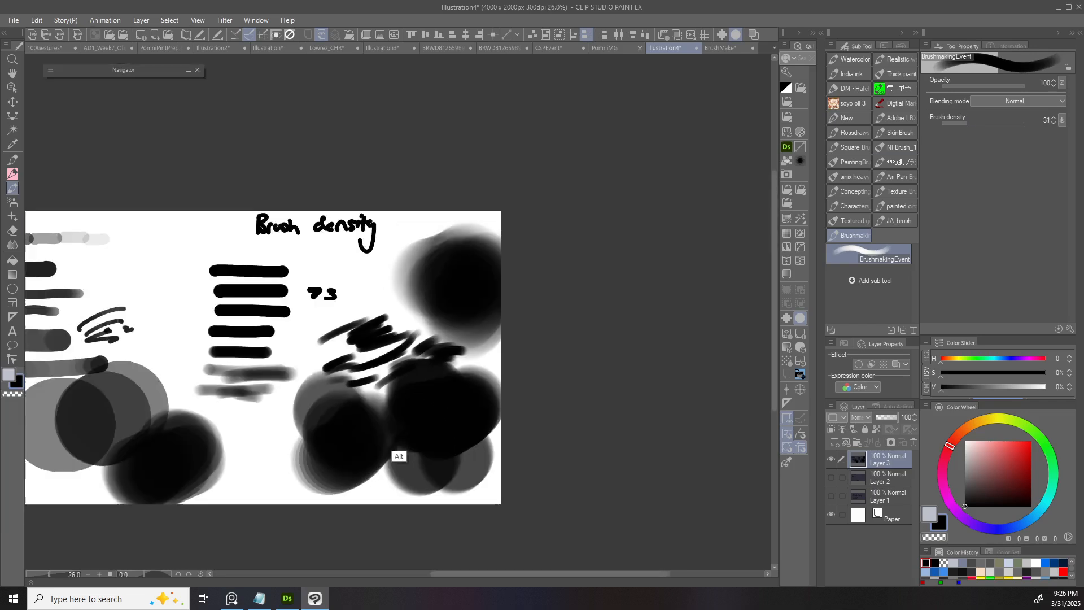
# - Compare the opacity test strokes and blobs with the brush density ones, and check the brush's ink settings
pyautogui.moveTo(339, 438); pyautogui.dragTo(550, 421)
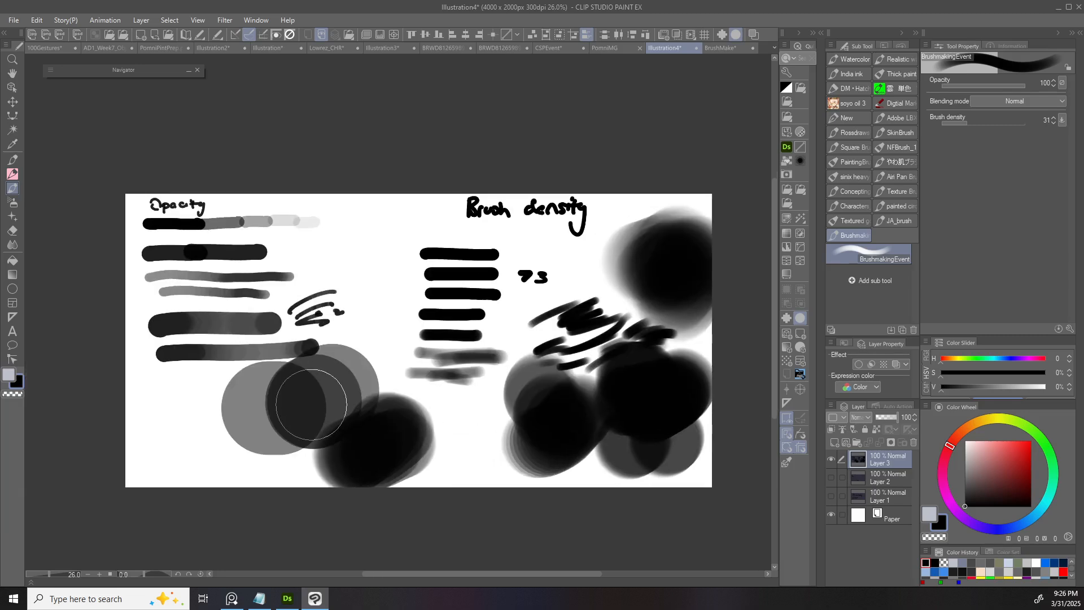
pyautogui.moveTo(312, 404); pyautogui.dragTo(358, 409)
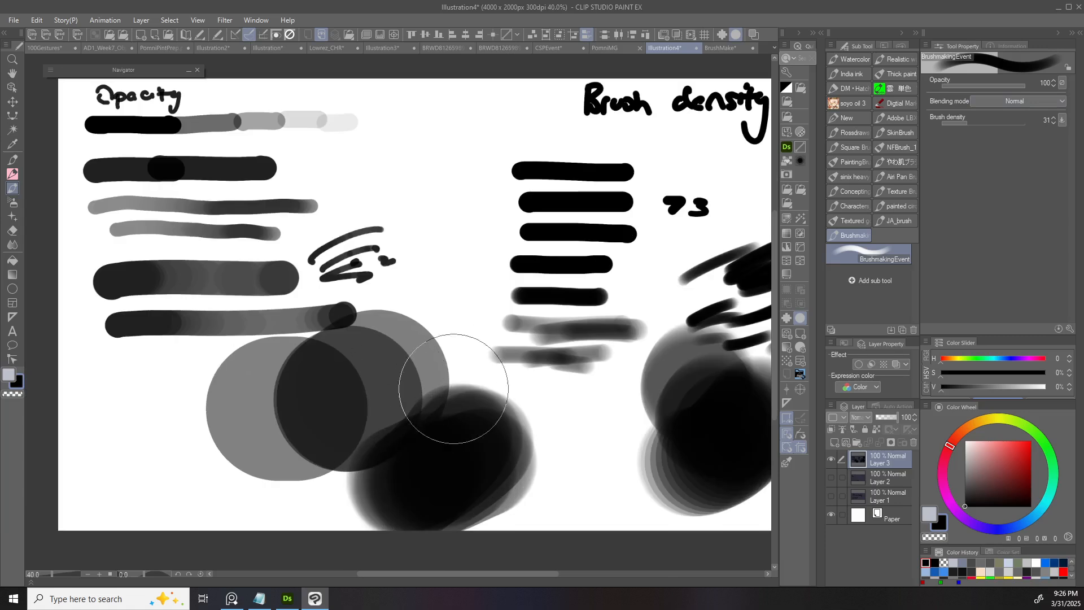
pyautogui.scroll(-1, 563, 349)
pyautogui.moveTo(626, 371); pyautogui.dragTo(483, 371)
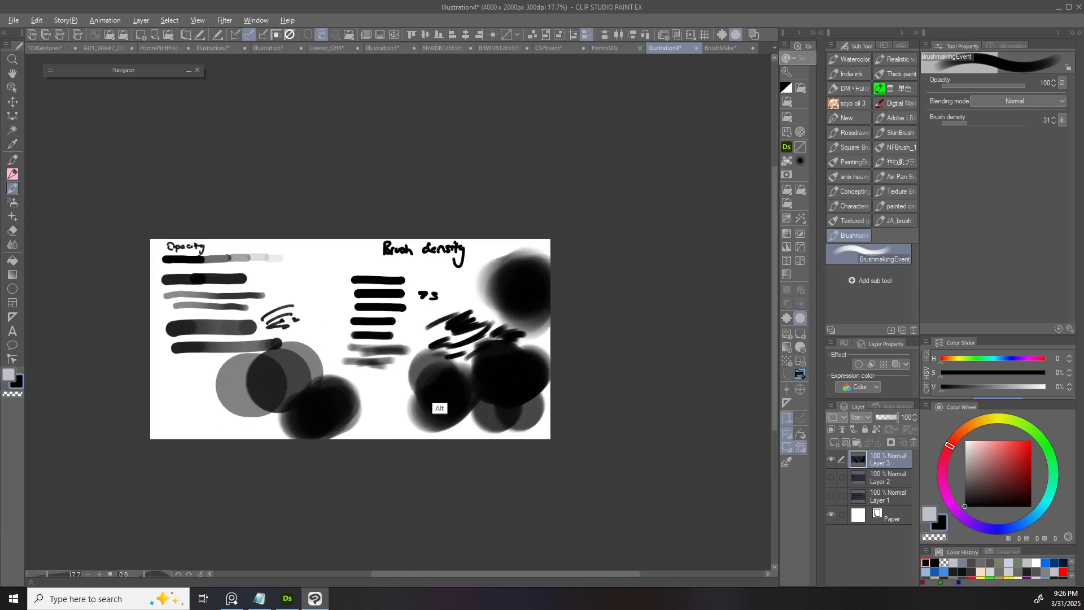
pyautogui.scroll(1, 441, 393)
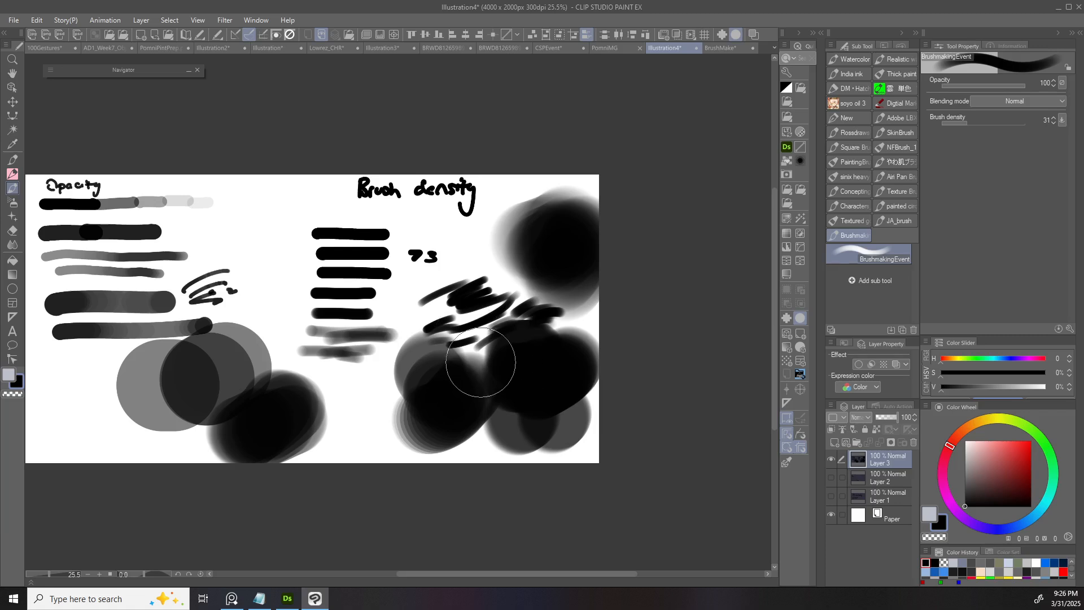
pyautogui.moveTo(596, 339); pyautogui.dragTo(652, 381)
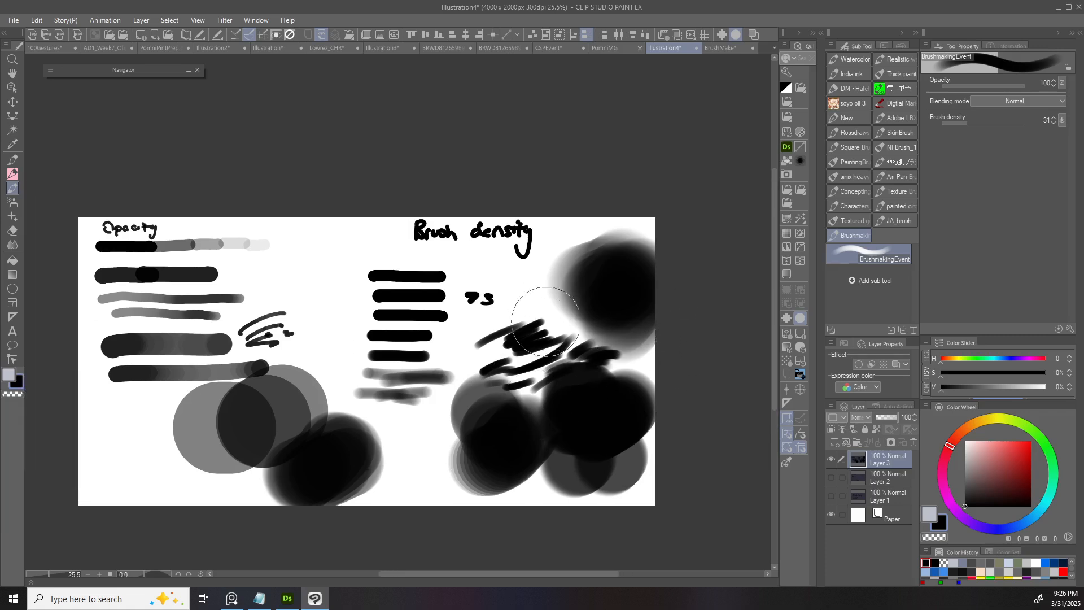
pyautogui.scroll(-1, 535, 326)
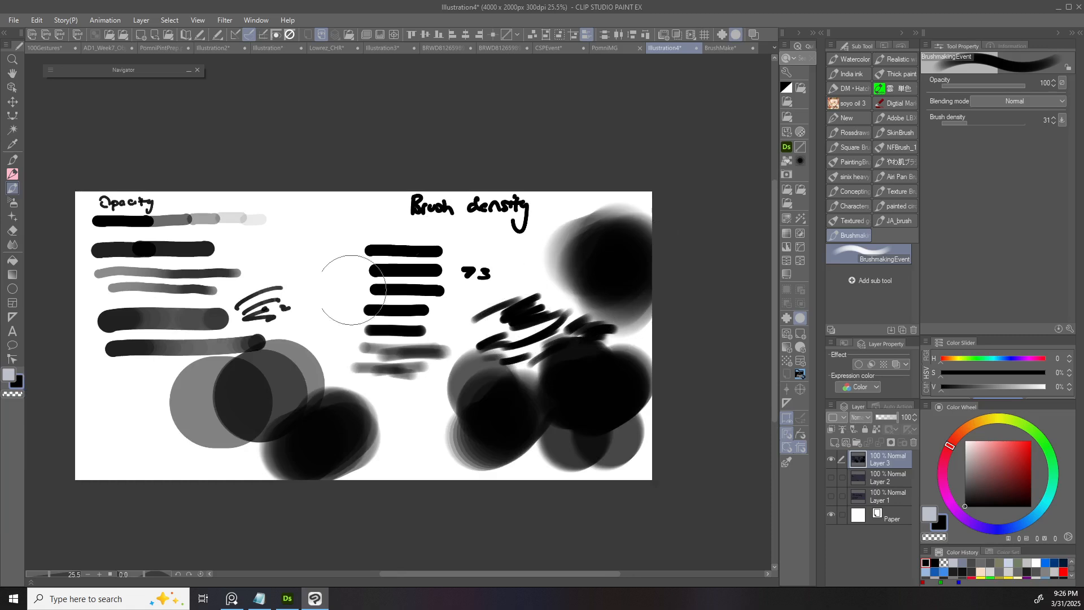
pyautogui.moveTo(260, 282); pyautogui.dragTo(273, 289)
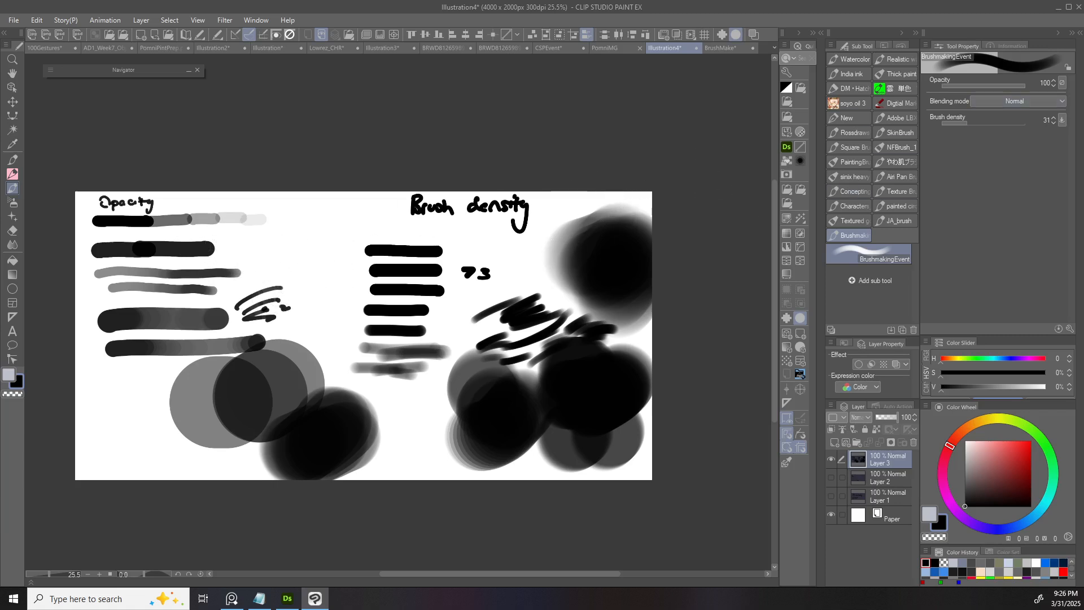
pyautogui.moveTo(722, 403); pyautogui.dragTo(654, 398)
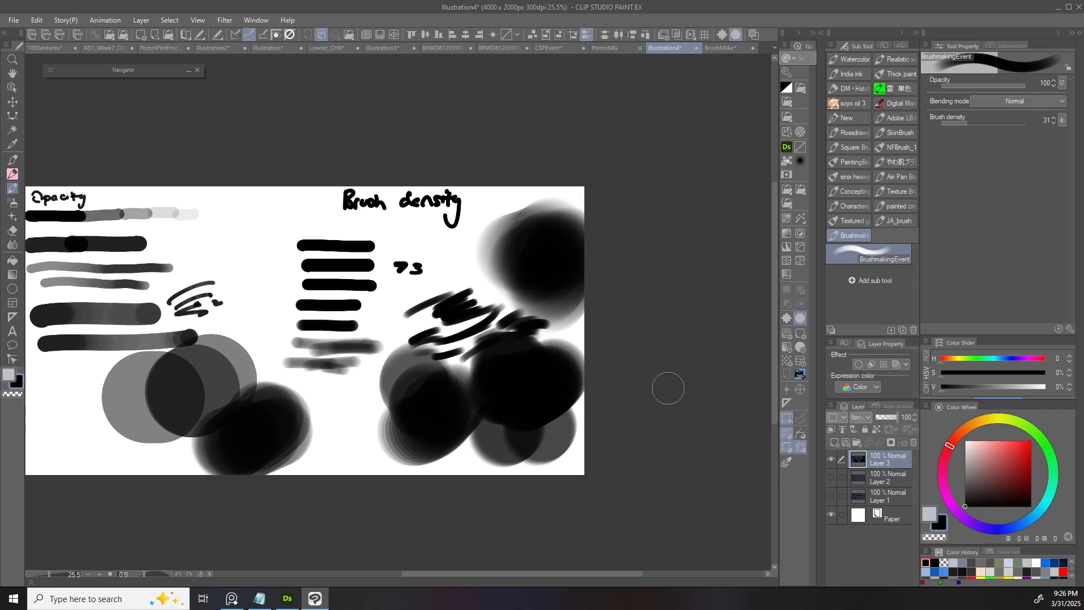
pyautogui.click(1069, 328)
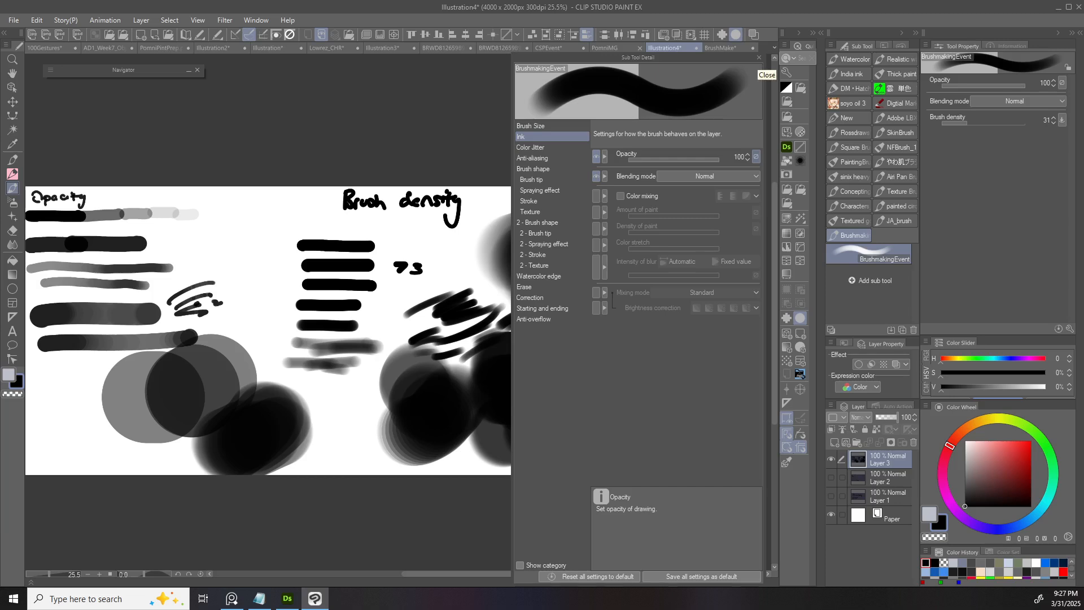
pyautogui.click(759, 57)
# - Hide Layer 3 with the opacity and density tests and add a new empty raster layer above it
pyautogui.click(831, 459)
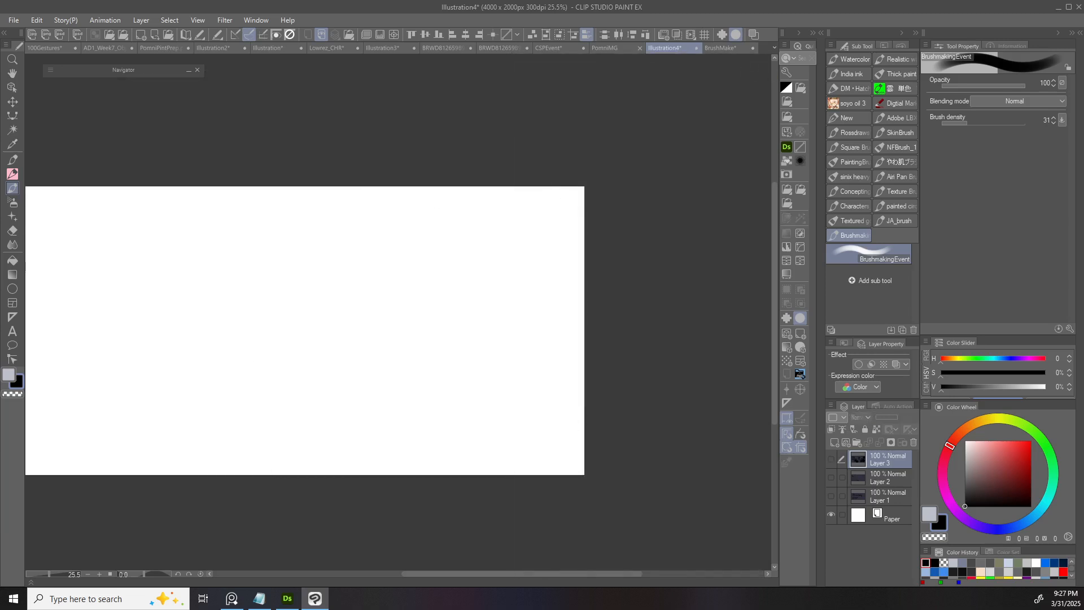
pyautogui.click(835, 442)
pyautogui.scroll(2, 327, 313)
pyautogui.moveTo(328, 321); pyautogui.dragTo(545, 336)
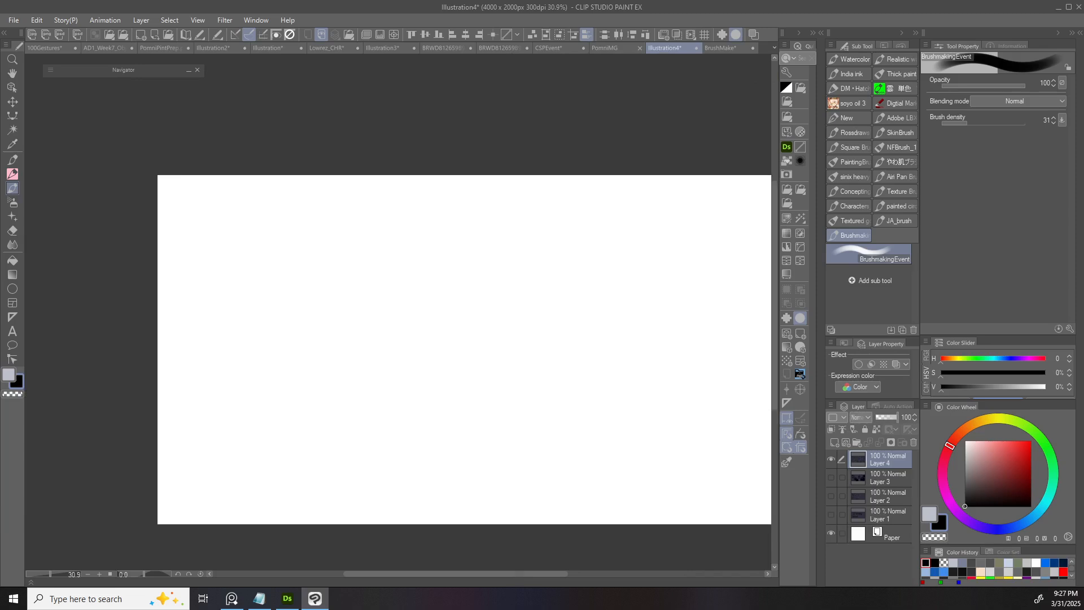
pyautogui.scroll(-2, 390, 300)
pyautogui.moveTo(443, 305); pyautogui.dragTo(412, 316)
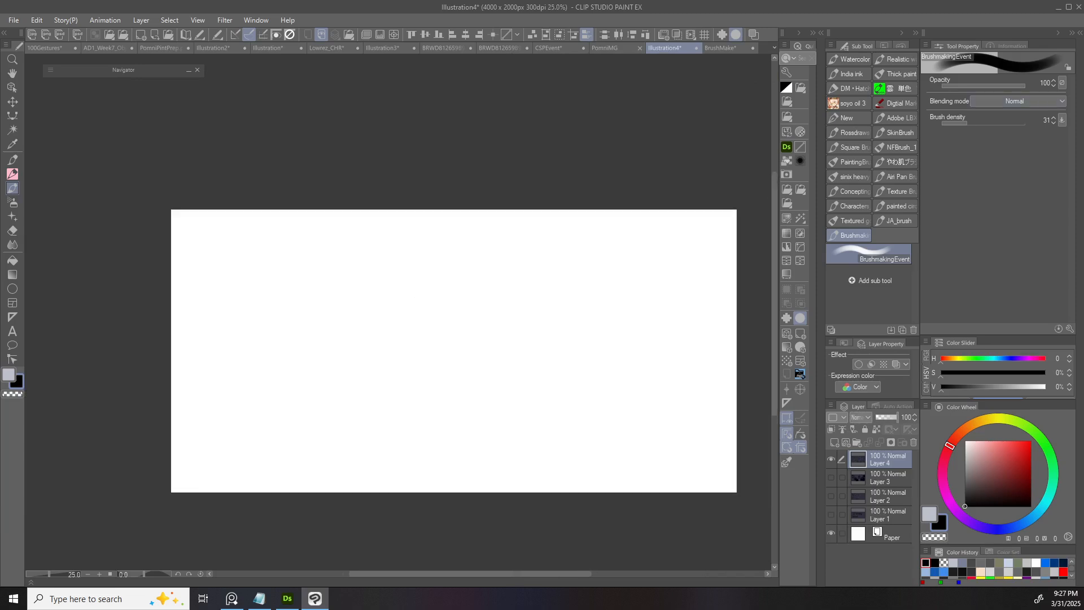
# - Set the drawing colour to black and the brush density to 57, and handwrite the heading "Brush blending modes:" near the canvas's upper-left corner
pyautogui.click(1031, 440)
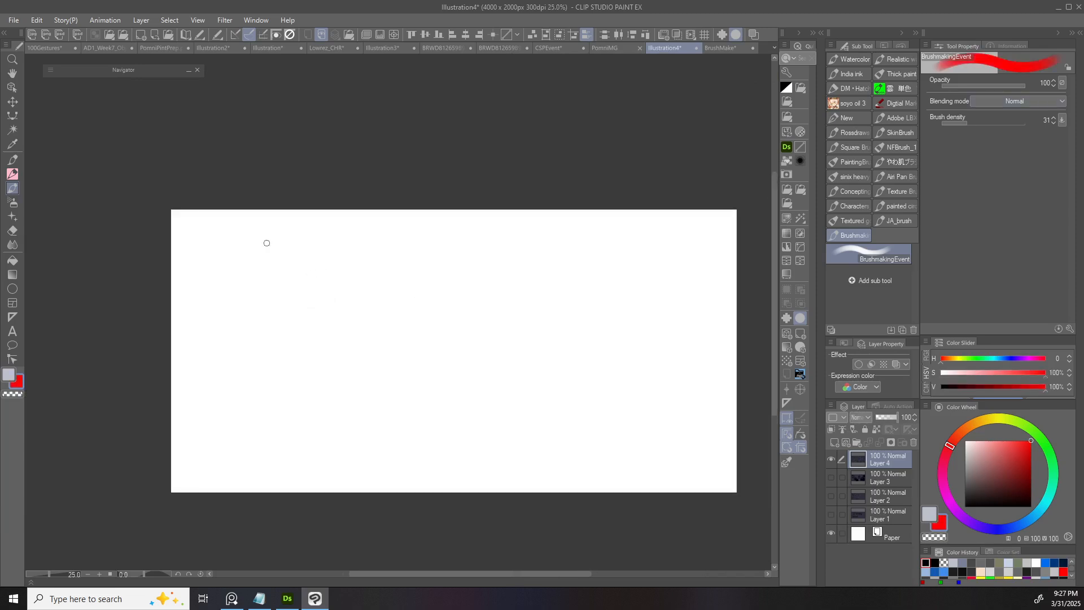
pyautogui.scroll(1, 266, 244)
pyautogui.click(965, 506)
pyautogui.hotkey('ctrl', 'z')
pyautogui.click(990, 122)
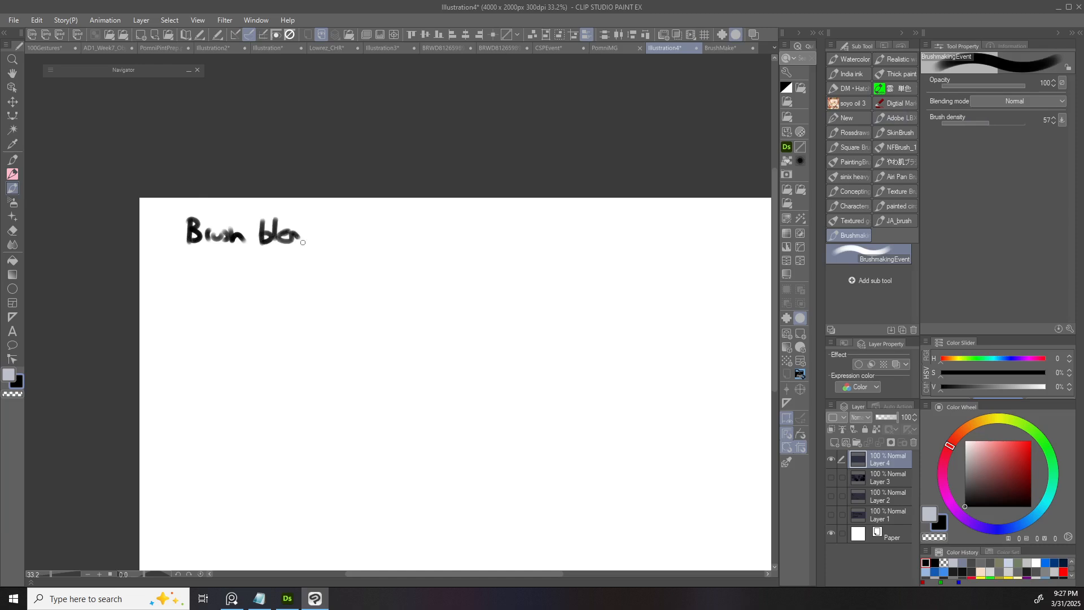
pyautogui.moveTo(350, 228); pyautogui.dragTo(373, 238)
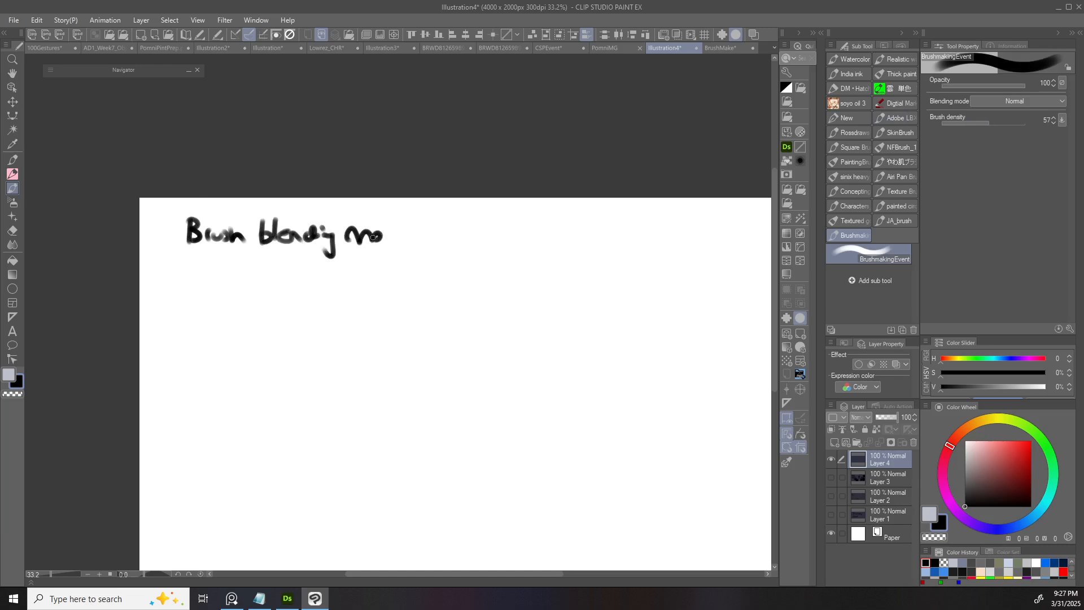
pyautogui.moveTo(299, 353); pyautogui.dragTo(210, 298)
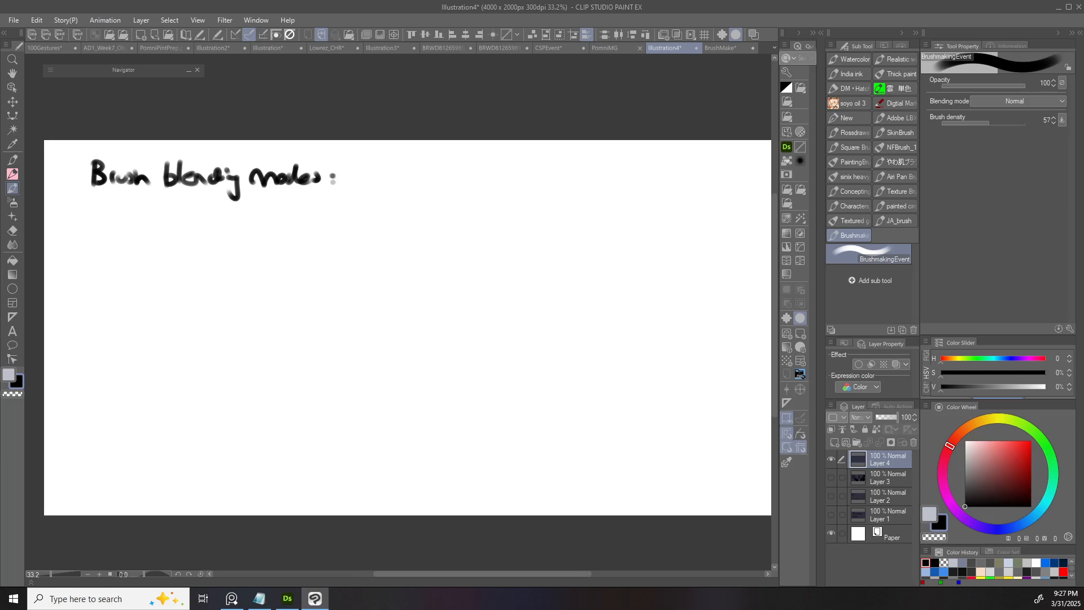
# - Compare the blending modes available for the layer with those available for the brush
pyautogui.click(861, 418)
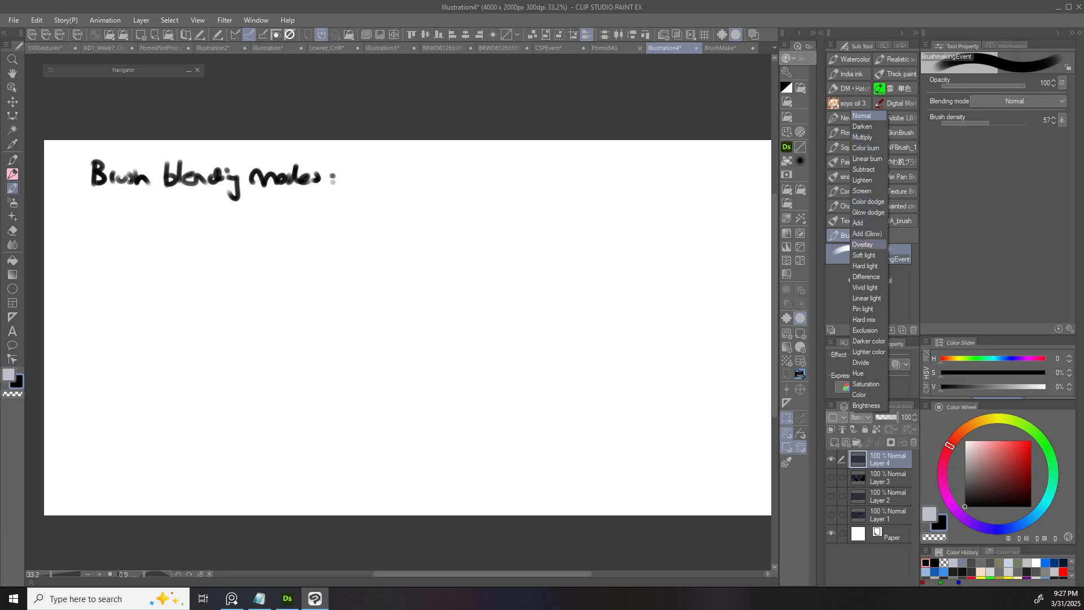
pyautogui.click(496, 334)
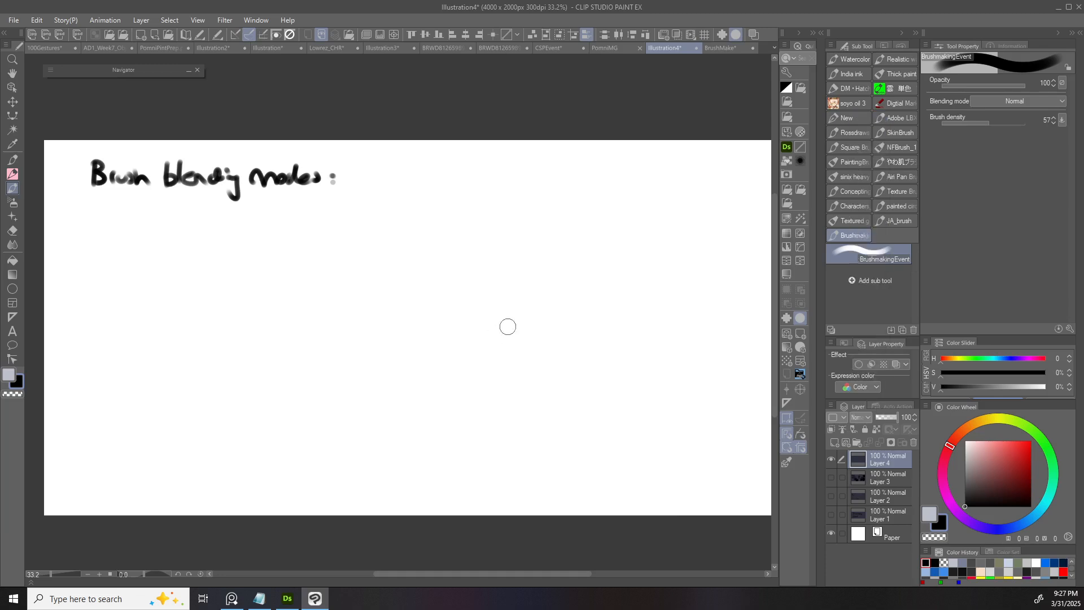
pyautogui.click(1016, 101)
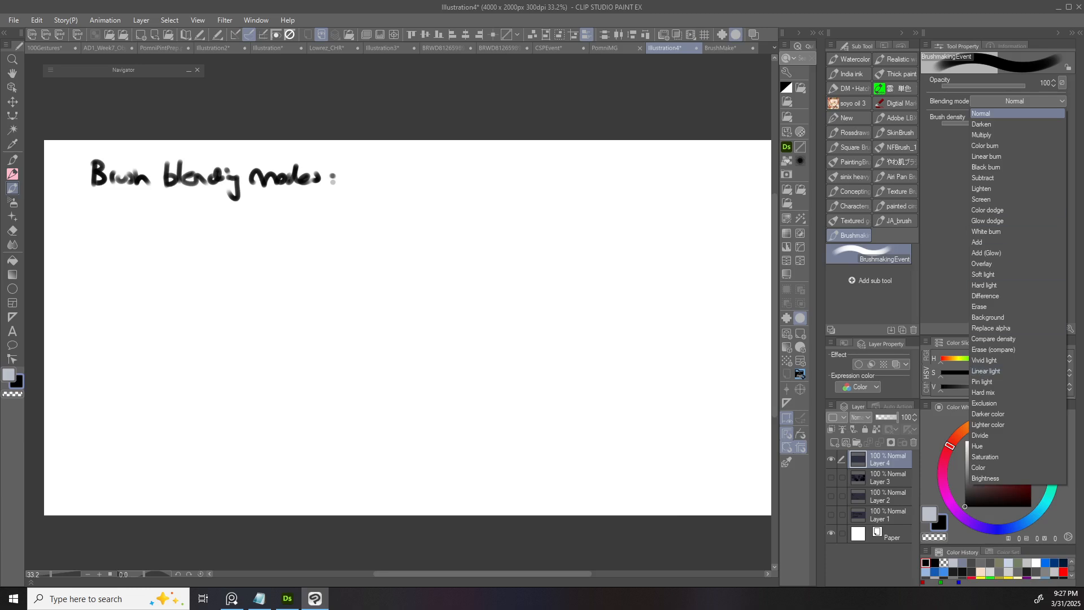
pyautogui.click(1018, 102)
pyautogui.click(1018, 101)
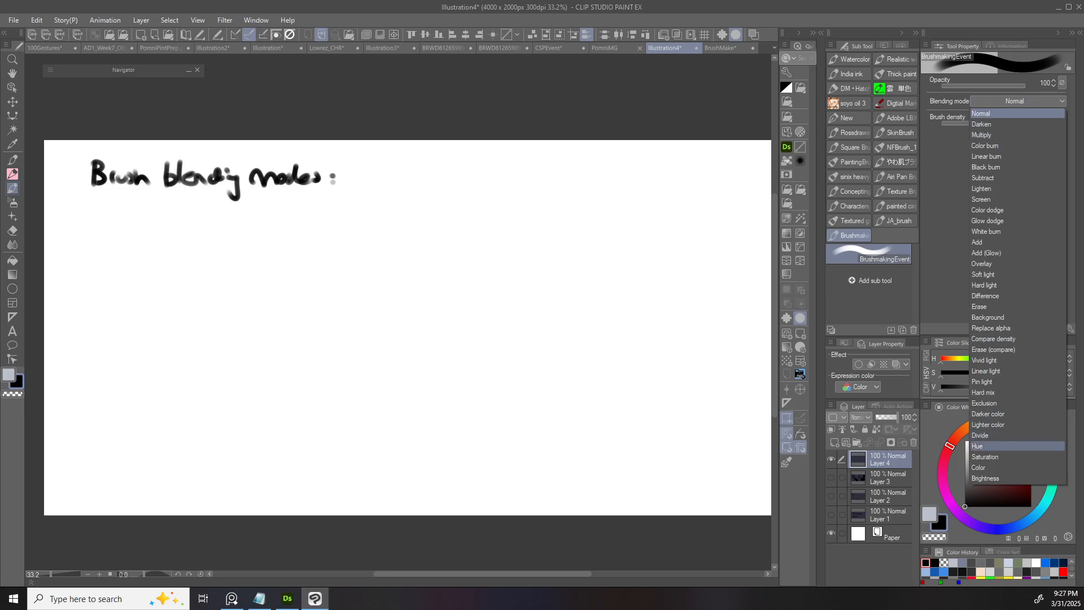
pyautogui.click(944, 309)
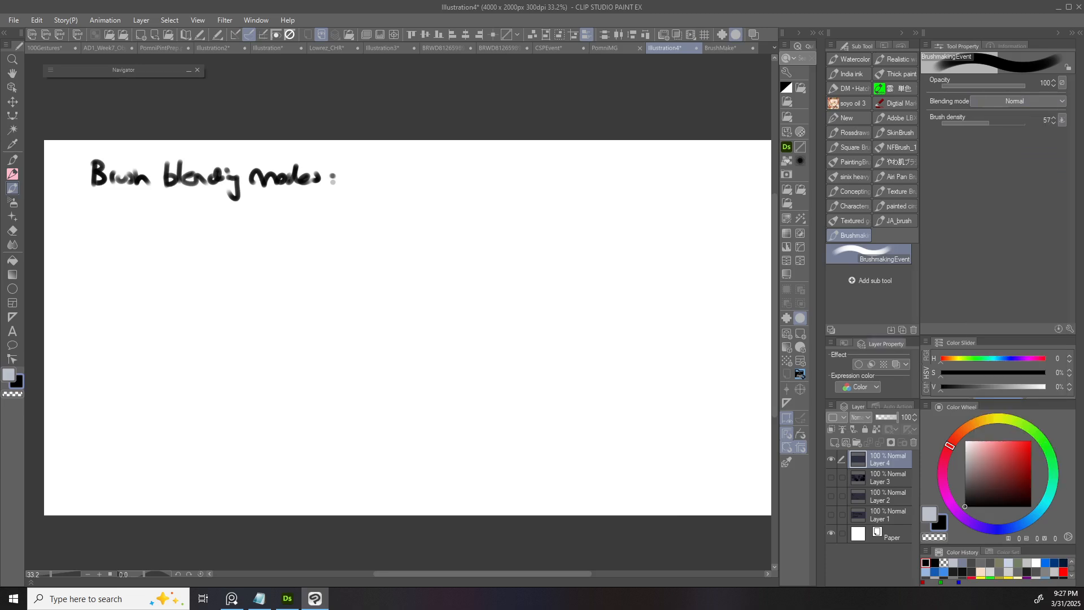
pyautogui.click(861, 417)
pyautogui.click(861, 417)
# - Pick a neutral mid-grey with 62% brightness and paint a thick horizontal stroke below the heading
pyautogui.moveTo(271, 342); pyautogui.dragTo(398, 357)
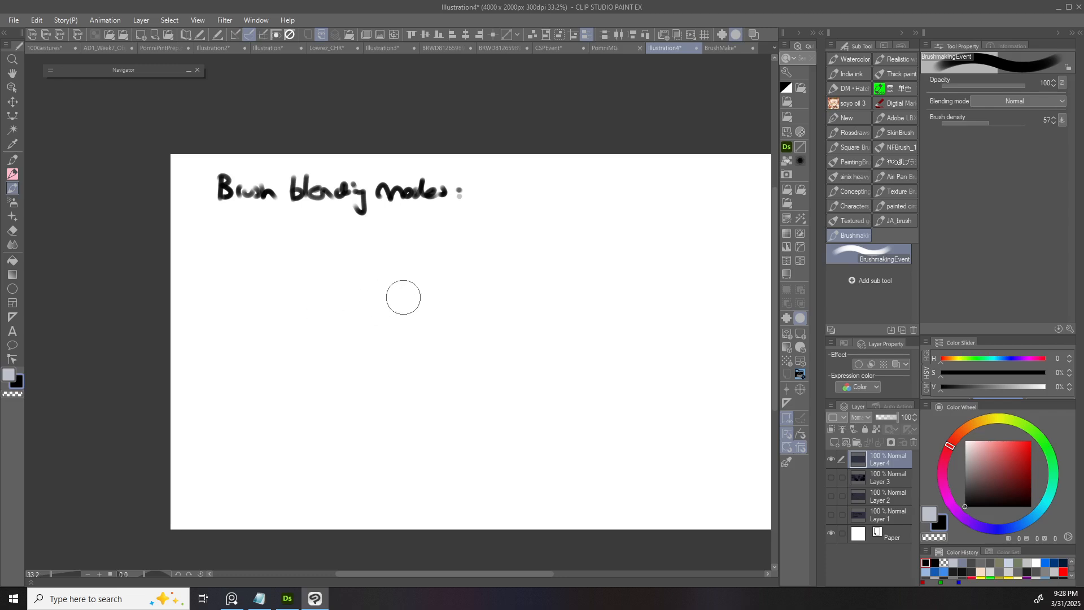
pyautogui.moveTo(295, 297); pyautogui.dragTo(286, 293)
pyautogui.click(965, 466)
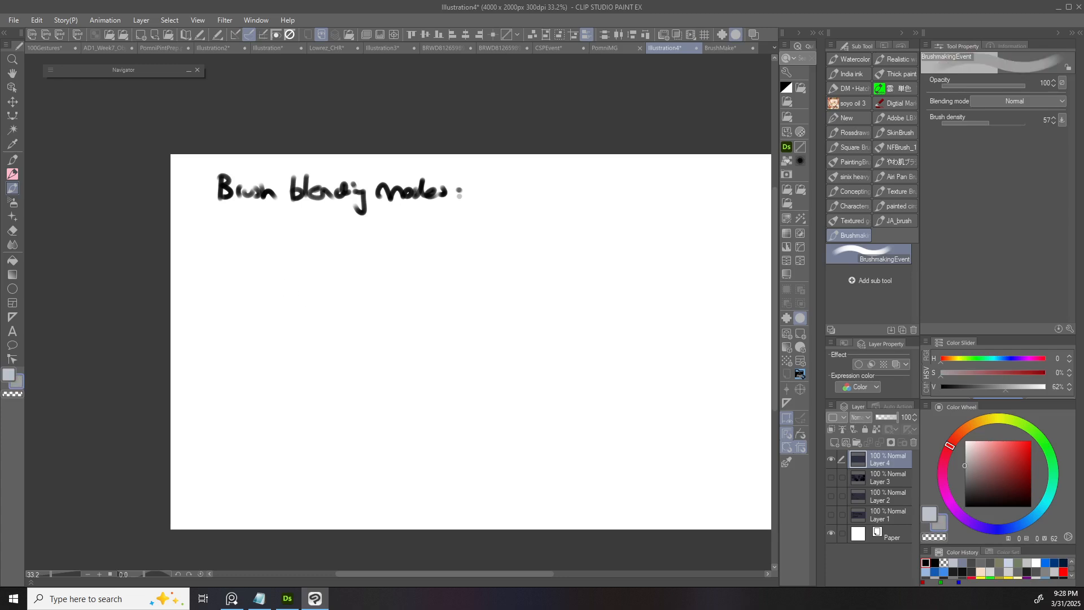
pyautogui.moveTo(226, 272); pyautogui.dragTo(350, 269)
pyautogui.hotkey('ctrl', 'z')
pyautogui.moveTo(218, 269); pyautogui.dragTo(364, 268)
pyautogui.hotkey('ctrl', 'z')
pyautogui.moveTo(233, 270)
pyautogui.mouseDown()
pyautogui.moveTo(222, 273)
pyautogui.moveTo(341, 272)
pyautogui.mouseUp()
# - Add a new layer set to Multiply and paint a grey diagonal scribble on it across the horizontal stroke
pyautogui.hotkey('ctrl', 'shift', 'n')
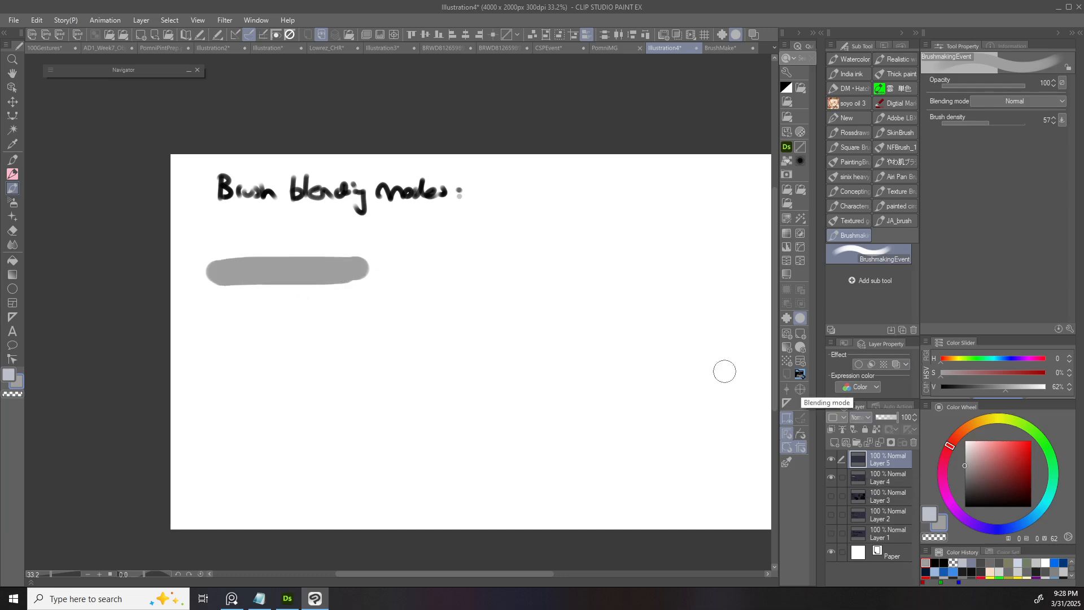
pyautogui.moveTo(336, 269); pyautogui.dragTo(308, 285)
pyautogui.click(859, 417)
pyautogui.click(866, 127)
pyautogui.moveTo(304, 284)
pyautogui.mouseDown()
pyautogui.moveTo(245, 286)
pyautogui.moveTo(264, 253)
pyautogui.moveTo(288, 249)
pyautogui.moveTo(304, 297)
pyautogui.moveTo(343, 258)
pyautogui.mouseUp()
pyautogui.hotkey('ctrl', 'z')
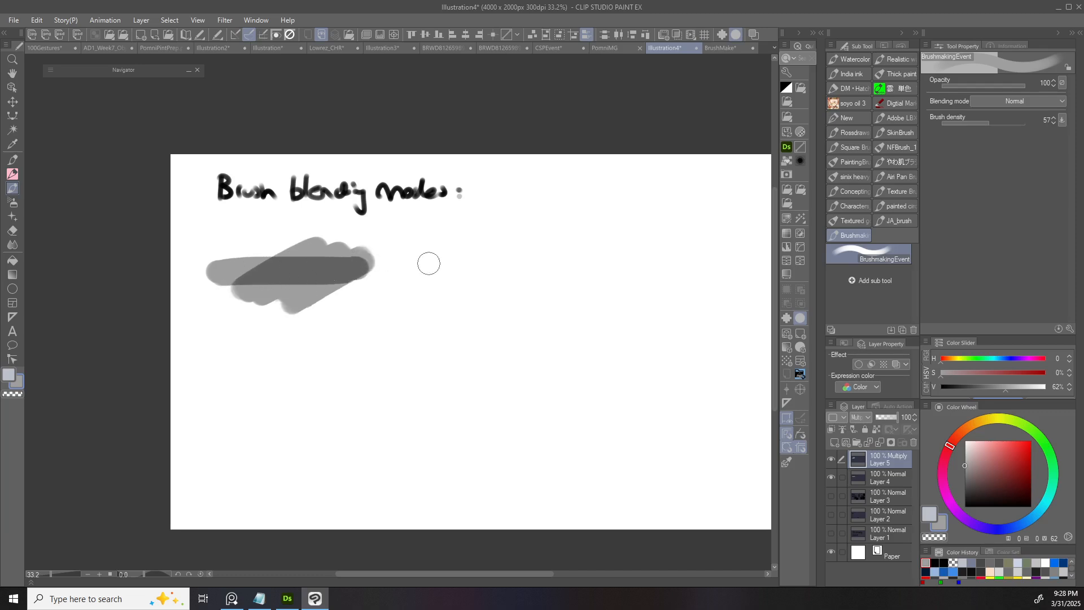
pyautogui.moveTo(349, 266)
pyautogui.mouseDown()
pyautogui.moveTo(333, 252)
pyautogui.moveTo(374, 249)
pyautogui.moveTo(328, 269)
pyautogui.mouseUp()
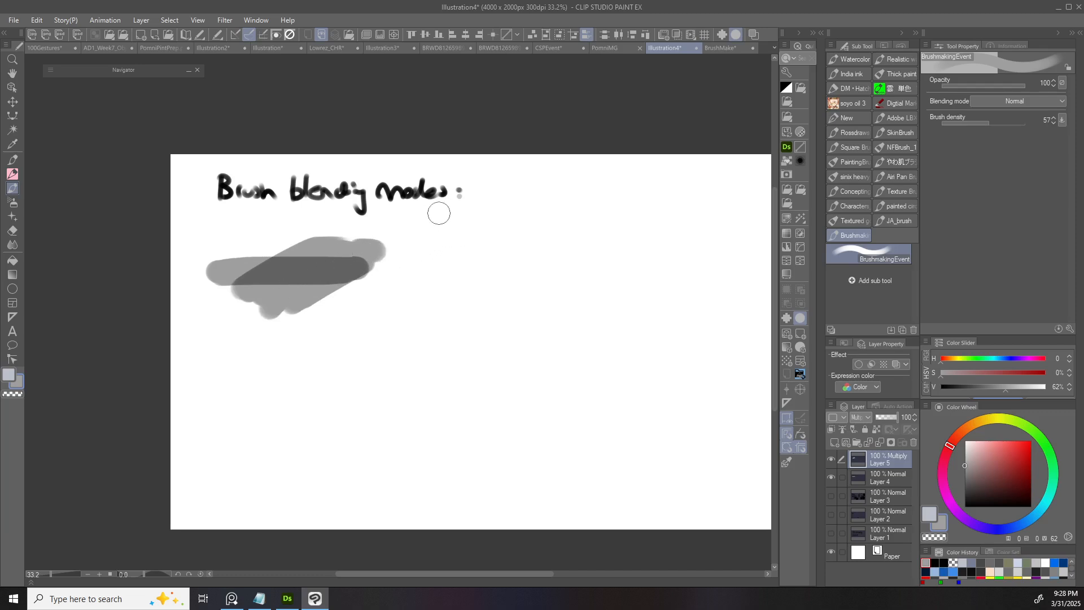
pyautogui.moveTo(373, 249); pyautogui.dragTo(358, 245)
# - On Layer 4, paint a second grey horizontal stroke lower down and scribble over it with the brush blending mode set to Multiply
pyautogui.click(886, 479)
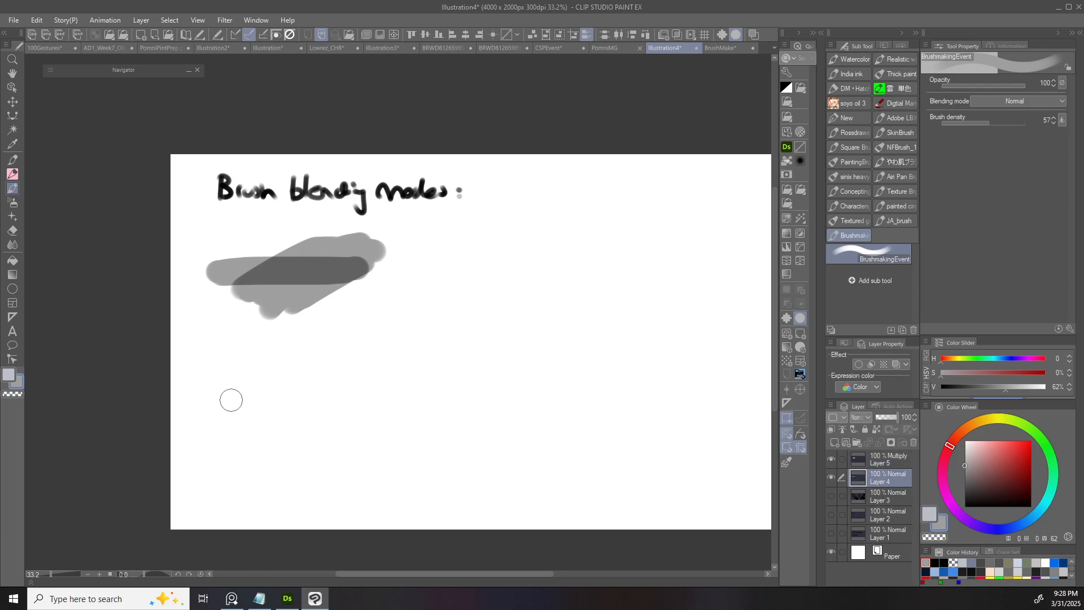
pyautogui.moveTo(203, 406)
pyautogui.mouseDown()
pyautogui.moveTo(328, 406)
pyautogui.moveTo(268, 401)
pyautogui.moveTo(349, 398)
pyautogui.mouseUp()
pyautogui.click(1015, 101)
pyautogui.click(1011, 136)
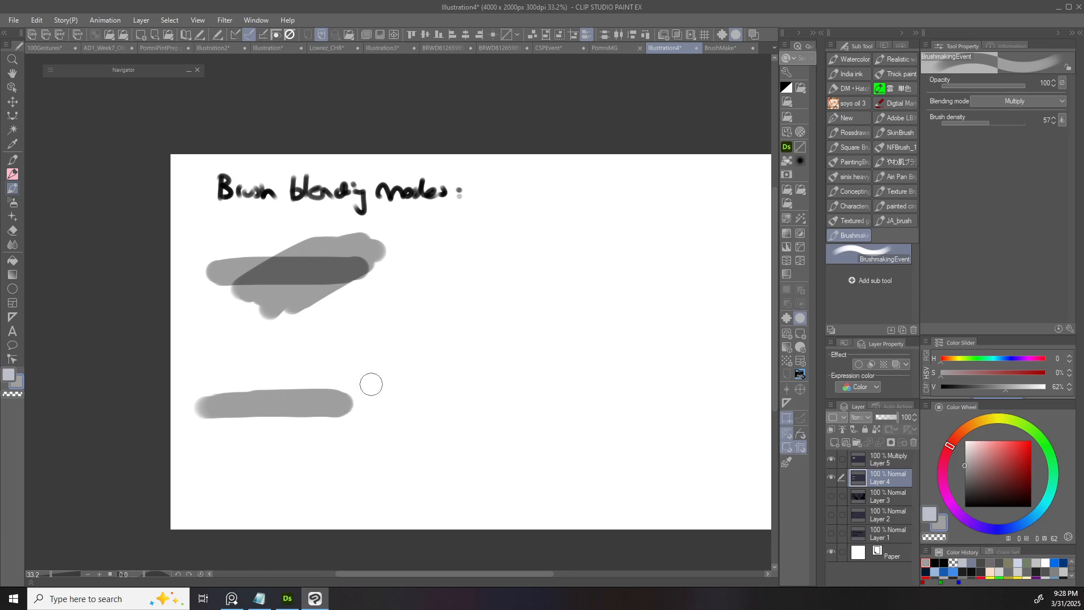
pyautogui.moveTo(372, 384)
pyautogui.mouseDown()
pyautogui.moveTo(303, 448)
pyautogui.moveTo(232, 435)
pyautogui.moveTo(226, 408)
pyautogui.moveTo(203, 416)
pyautogui.mouseUp()
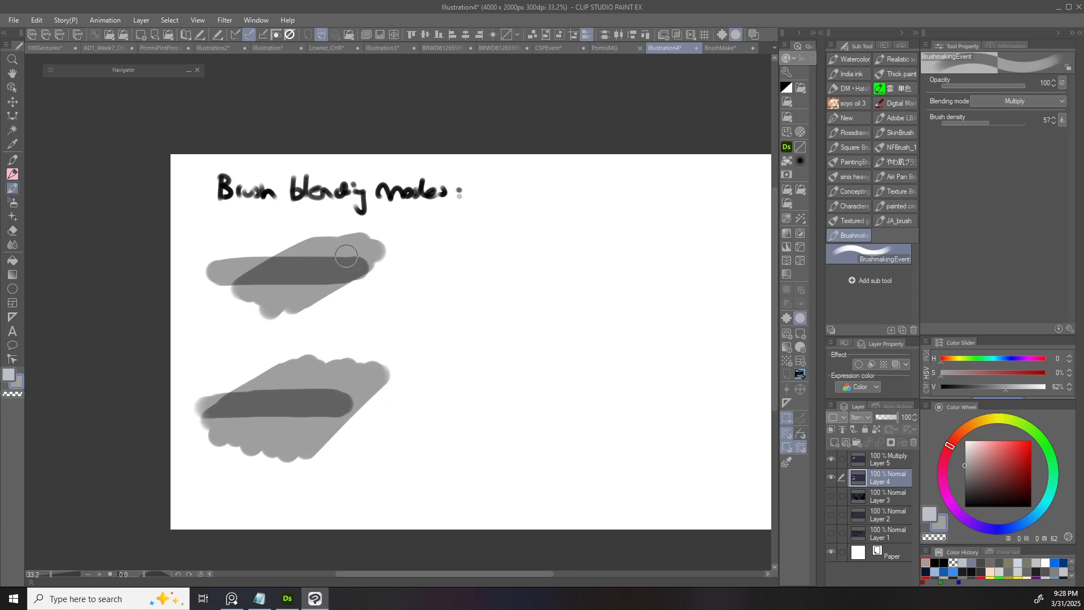
# - Toggle Layer 5's visibility off and on, and paint another Multiply brush pass over the lower grey patch on Layer 4
pyautogui.click(831, 459)
pyautogui.click(831, 459)
pyautogui.moveTo(362, 391)
pyautogui.mouseDown()
pyautogui.moveTo(336, 382)
pyautogui.moveTo(211, 415)
pyautogui.mouseUp()
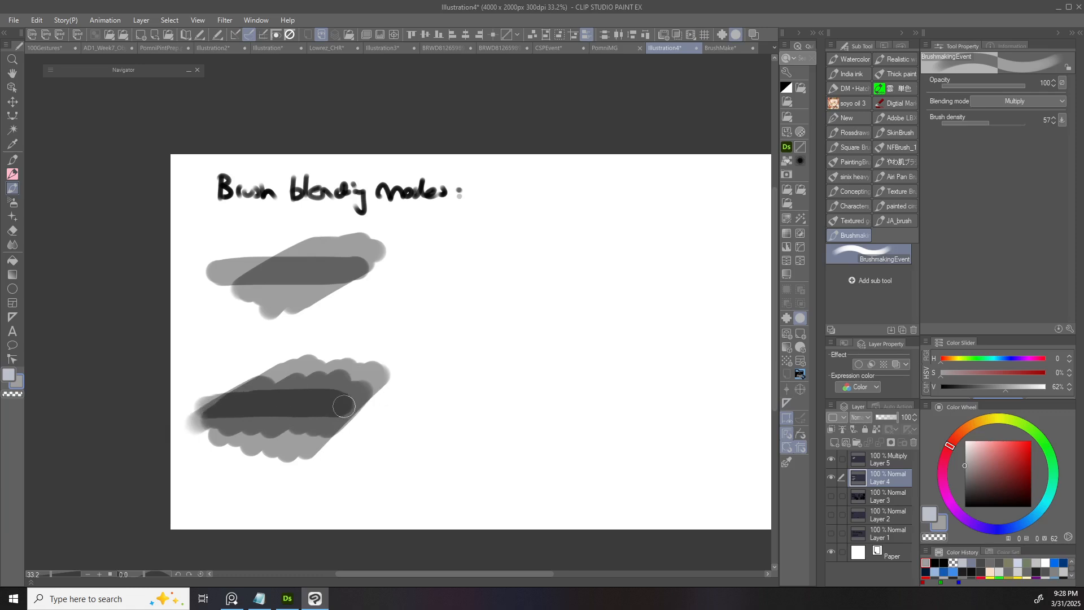
# - Try the Multiply brush over the upper grey patch on the Multiply layer and undo those strokes
pyautogui.click(888, 459)
pyautogui.moveTo(357, 261)
pyautogui.mouseDown()
pyautogui.moveTo(312, 290)
pyautogui.moveTo(282, 281)
pyautogui.mouseUp()
pyautogui.hotkey('ctrl', 'z')
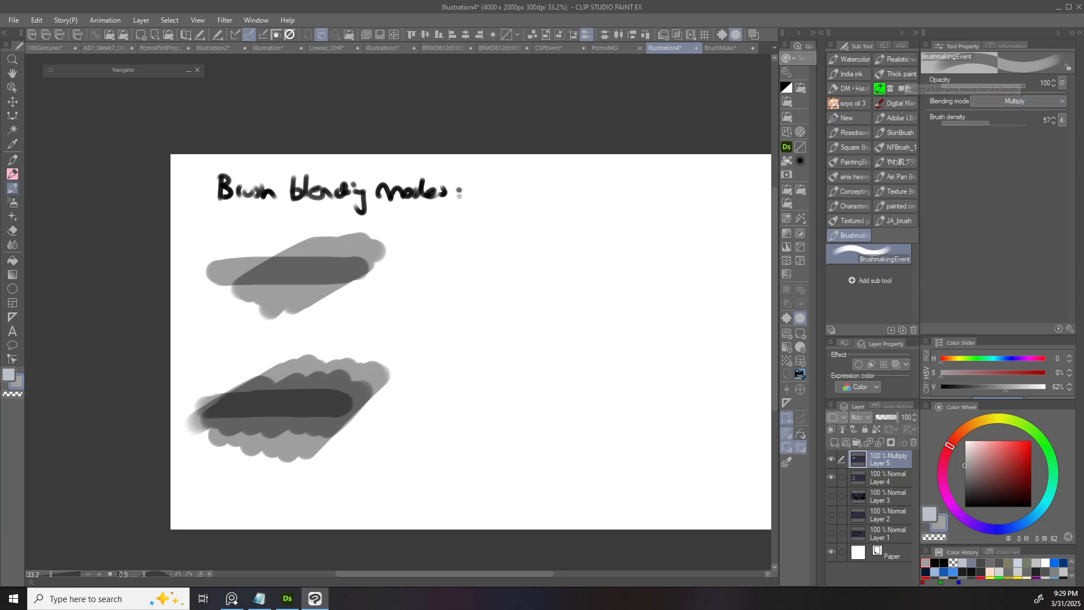
pyautogui.moveTo(354, 281); pyautogui.dragTo(214, 266)
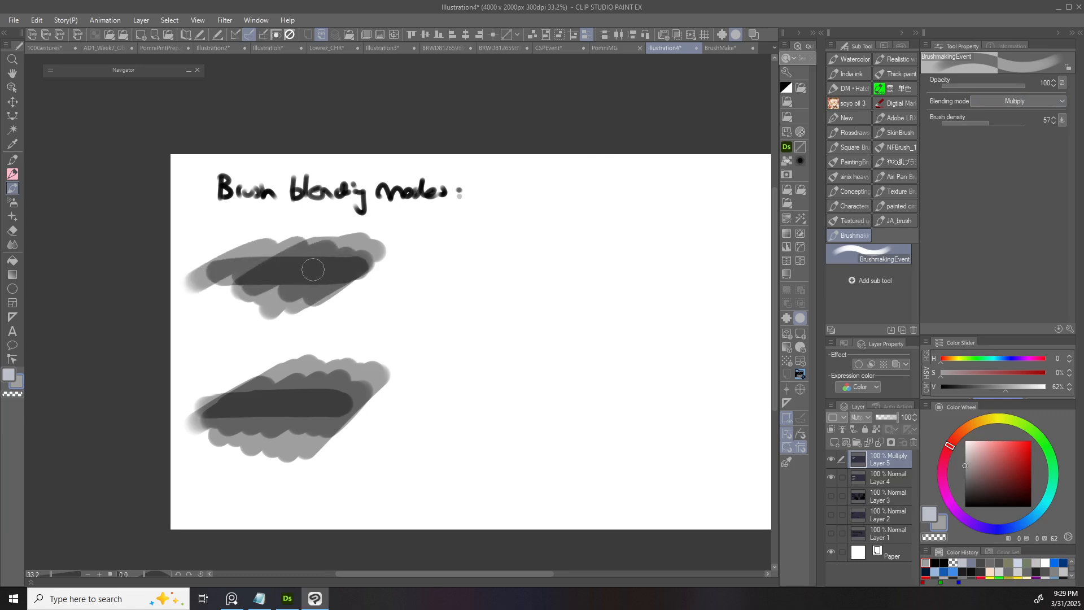
pyautogui.hotkey('ctrl', 'z')
# - With the brush blending mode set to Normal, extend the upper grey scribble leftward on Layer 5 and reselect Layer 4
pyautogui.click(1015, 101)
pyautogui.click(994, 113)
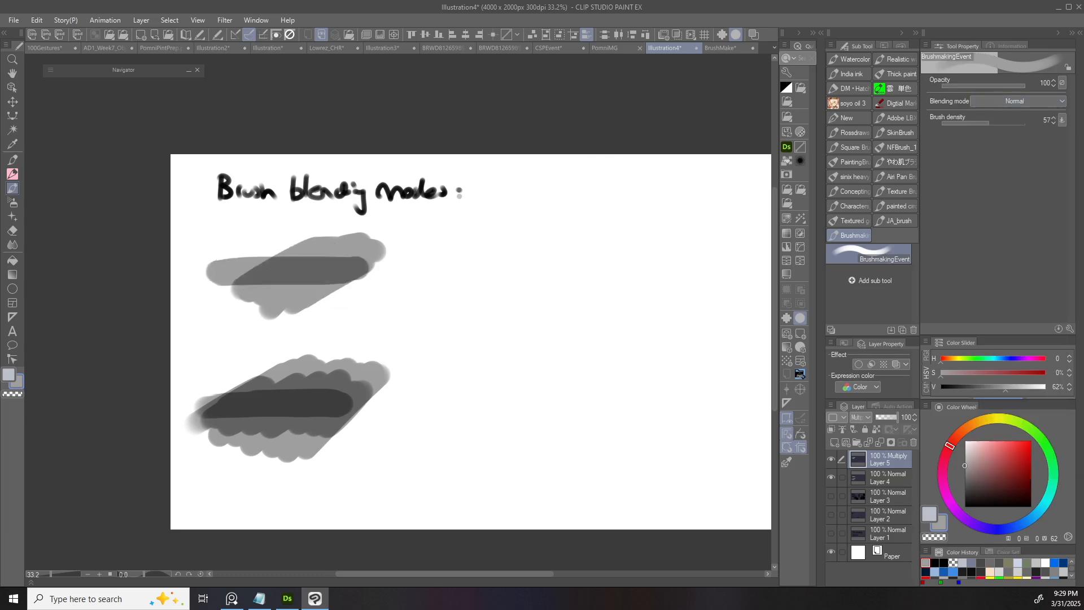
pyautogui.moveTo(287, 258)
pyautogui.mouseDown()
pyautogui.moveTo(221, 289)
pyautogui.moveTo(250, 279)
pyautogui.moveTo(310, 290)
pyautogui.moveTo(230, 287)
pyautogui.moveTo(193, 308)
pyautogui.moveTo(297, 252)
pyautogui.mouseUp()
pyautogui.hotkey('ctrl', 'z')
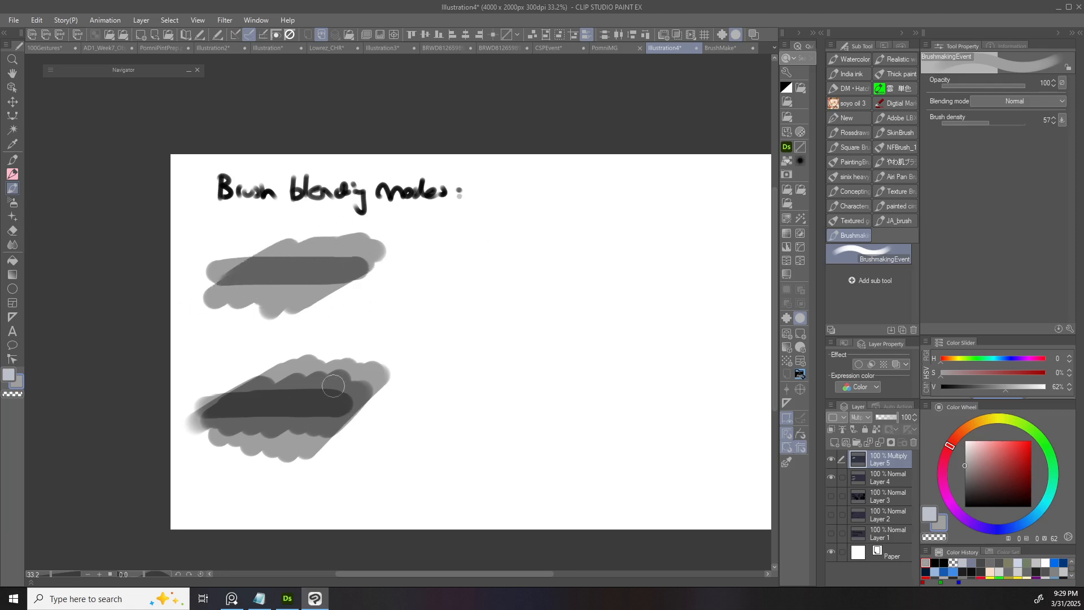
pyautogui.click(889, 478)
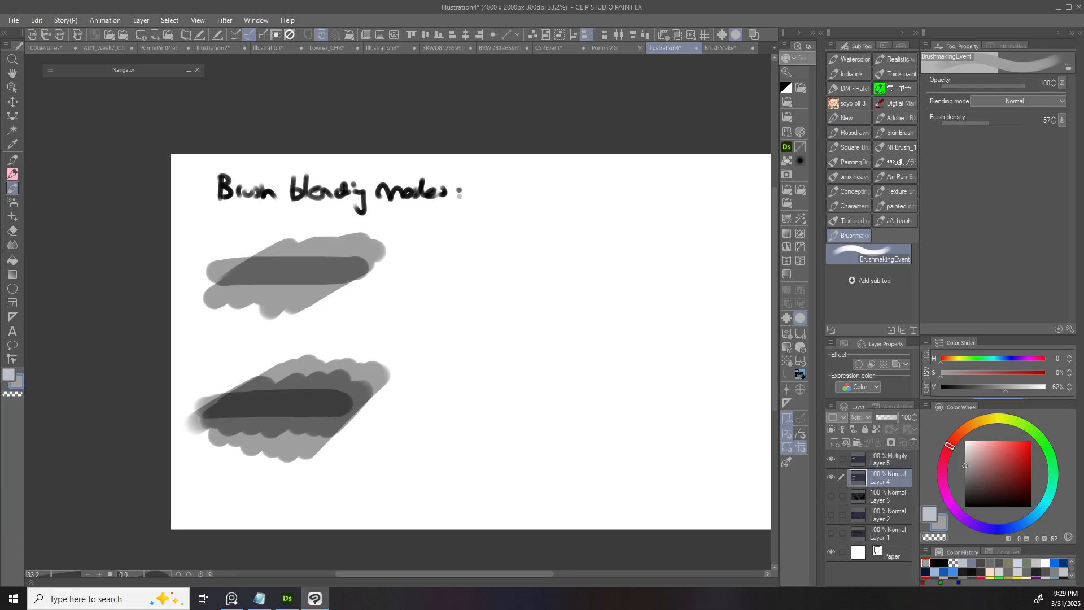
# - Try a Normal-mode brush pass over the lower grey patch on Layer 4 and undo it
pyautogui.click(1015, 101)
pyautogui.click(994, 113)
pyautogui.moveTo(378, 412)
pyautogui.mouseDown()
pyautogui.moveTo(285, 413)
pyautogui.moveTo(302, 393)
pyautogui.moveTo(205, 416)
pyautogui.mouseUp()
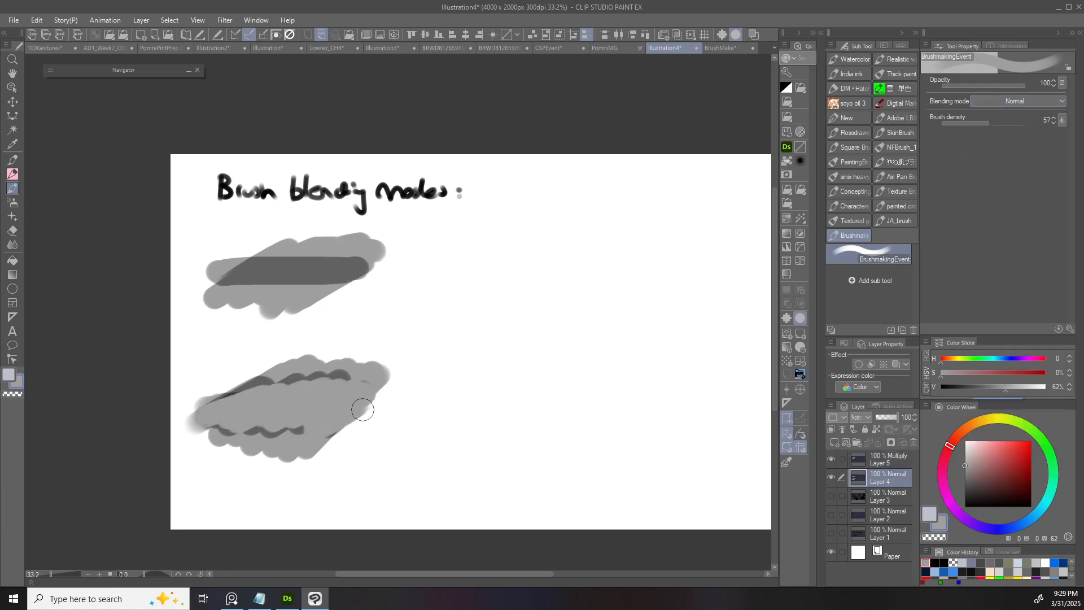
pyautogui.hotkey('ctrl', 'z')
# - Set the brush blending mode to Multiply and scribble repeatedly over the middle of the lower grey patch on Layer 4
pyautogui.click(1014, 101)
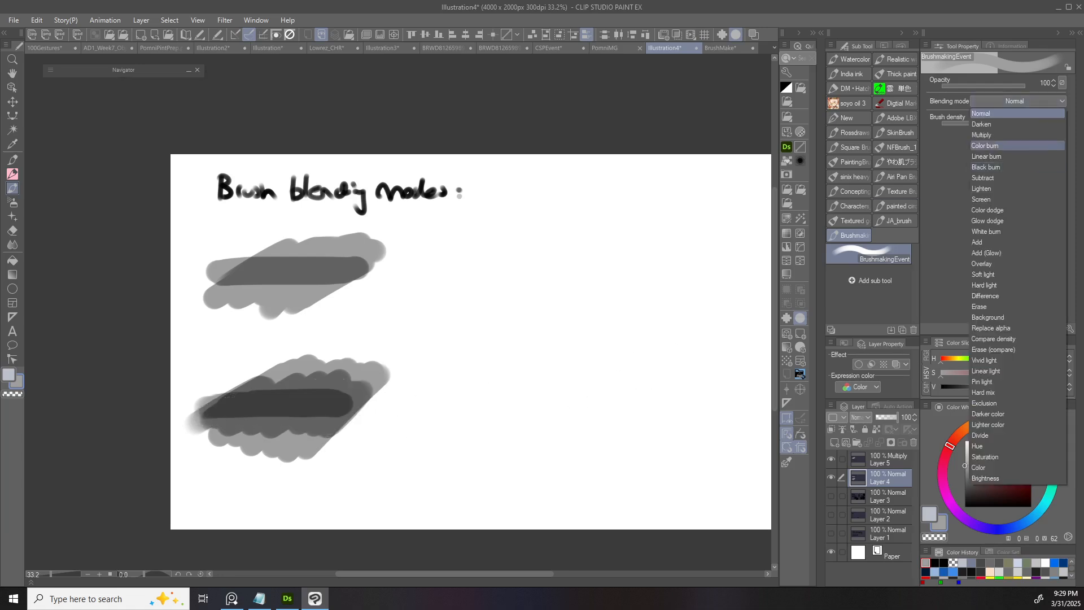
pyautogui.click(1015, 139)
pyautogui.moveTo(353, 407)
pyautogui.mouseDown()
pyautogui.moveTo(239, 408)
pyautogui.moveTo(315, 420)
pyautogui.moveTo(317, 398)
pyautogui.moveTo(213, 408)
pyautogui.moveTo(323, 409)
pyautogui.moveTo(313, 393)
pyautogui.moveTo(204, 409)
pyautogui.moveTo(356, 394)
pyautogui.moveTo(226, 395)
pyautogui.mouseUp()
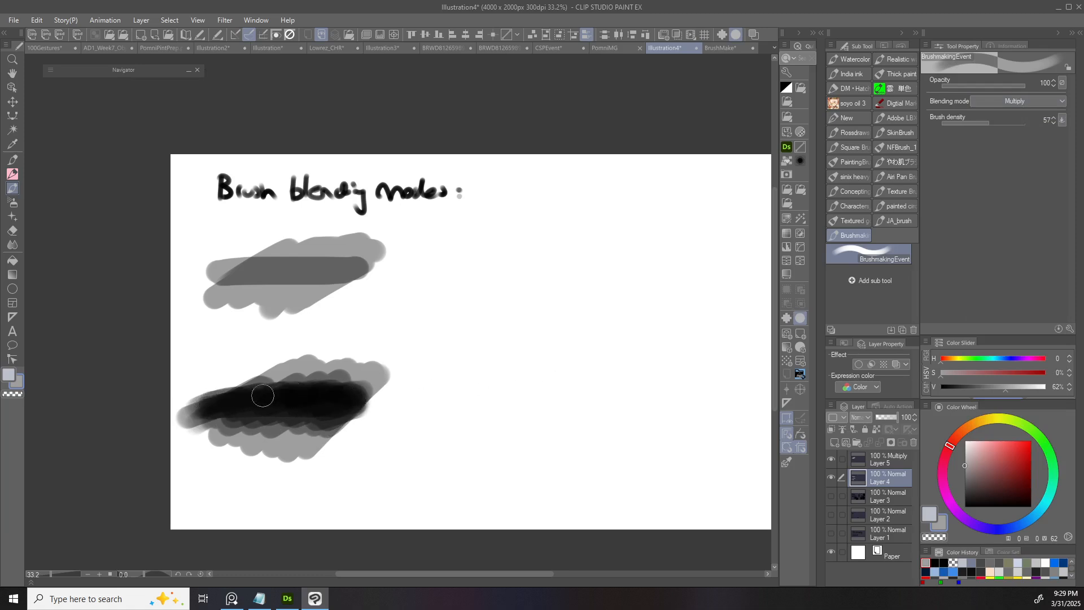
pyautogui.moveTo(290, 395); pyautogui.dragTo(288, 373)
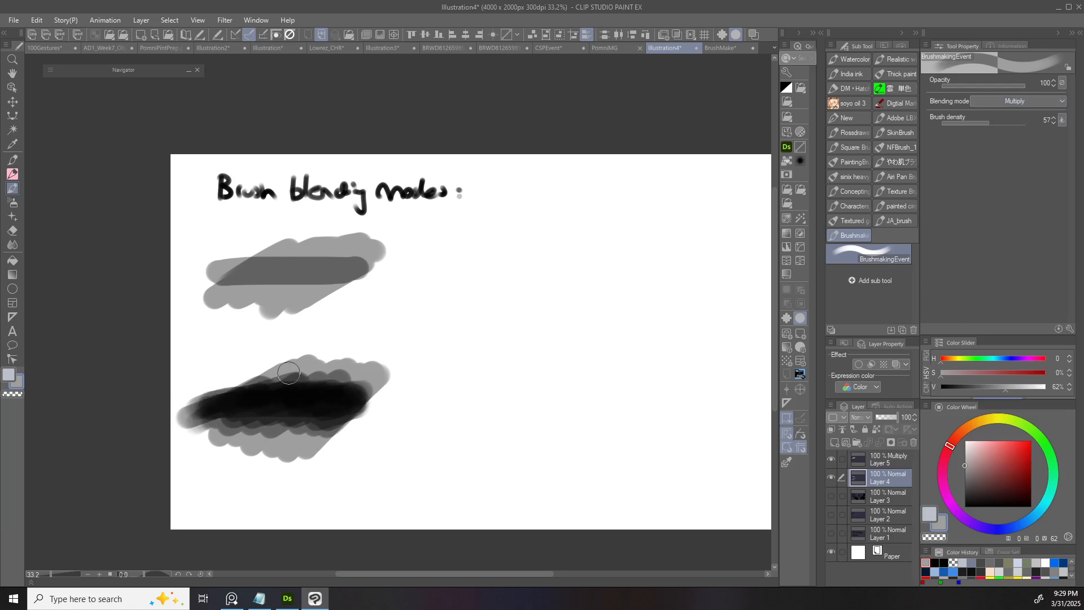
# - With a 55% grey and the brush blending mode set to Normal, paint two horizontal bars beside the existing patches on Layer 4
pyautogui.moveTo(509, 412); pyautogui.dragTo(376, 414)
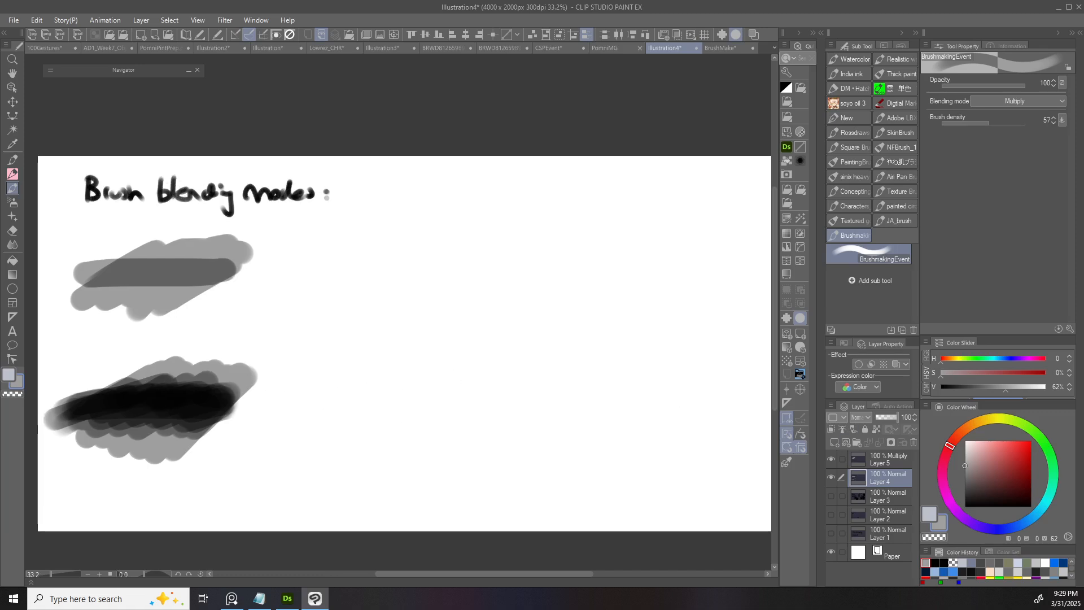
pyautogui.moveTo(965, 465); pyautogui.dragTo(965, 470)
pyautogui.click(1014, 101)
pyautogui.click(1011, 114)
pyautogui.moveTo(310, 284)
pyautogui.mouseDown()
pyautogui.moveTo(350, 273)
pyautogui.moveTo(314, 266)
pyautogui.moveTo(469, 269)
pyautogui.mouseUp()
pyautogui.hotkey('ctrl', 'z')
pyautogui.moveTo(310, 409); pyautogui.dragTo(433, 425)
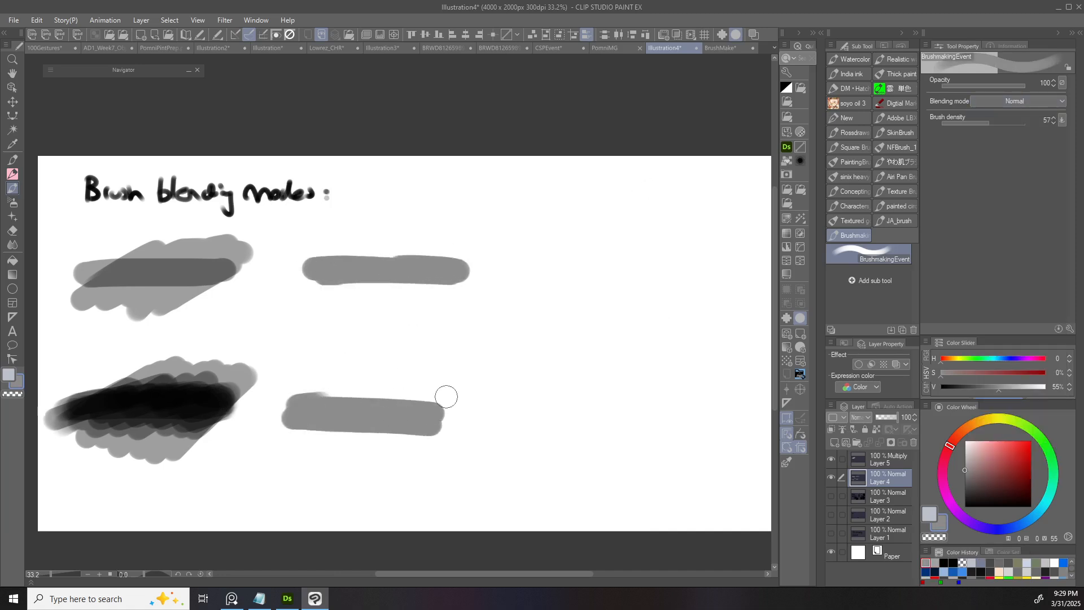
# - Add a new layer at the top of the stack and set its blending mode to Overlay
pyautogui.click(834, 442)
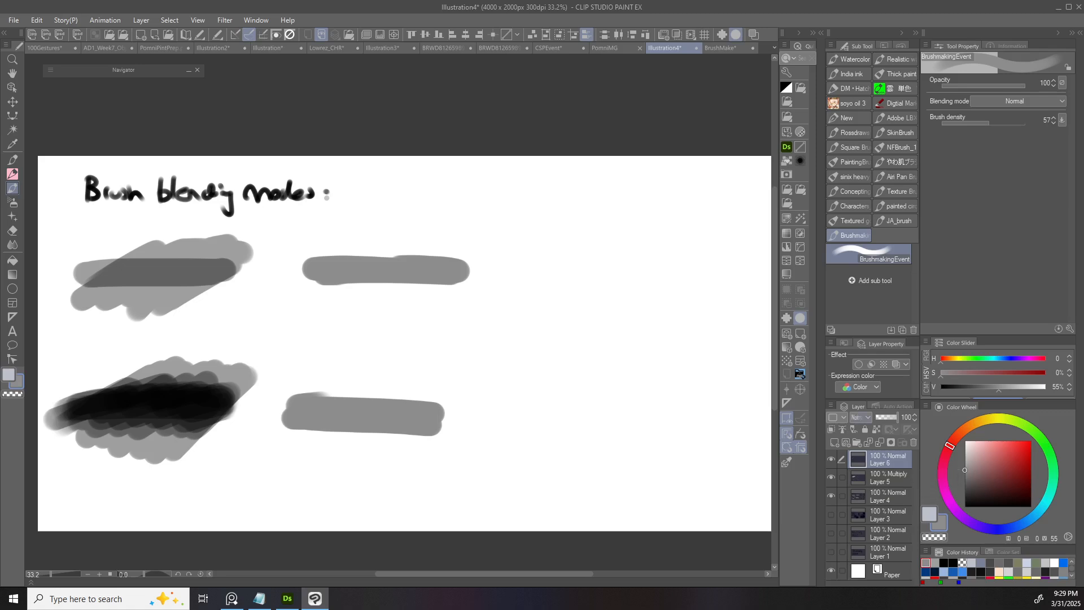
pyautogui.click(861, 417)
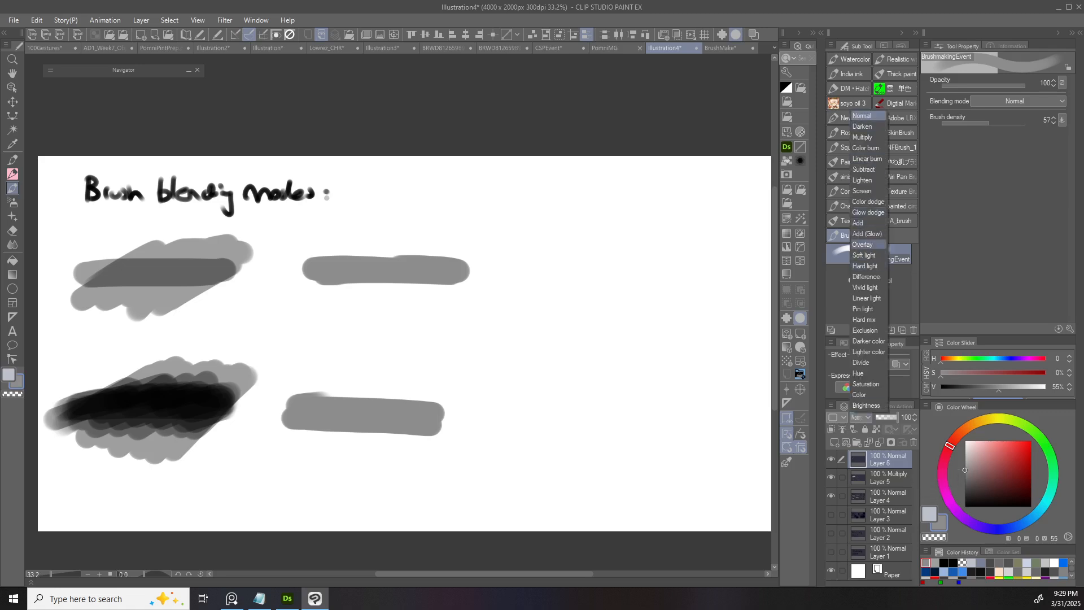
pyautogui.click(863, 244)
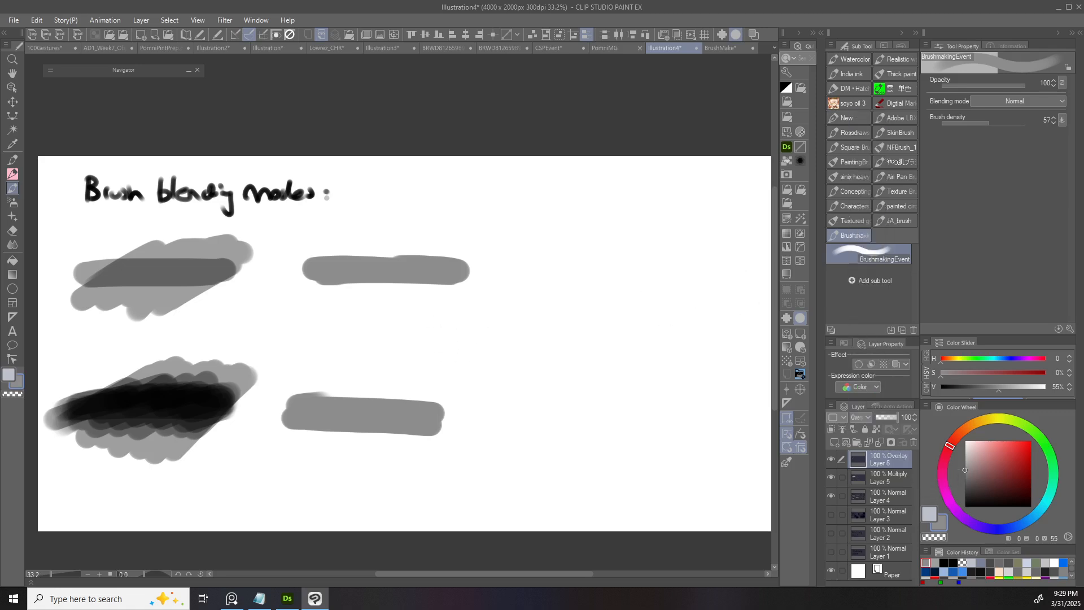
# - Paint yellow (H 47, S 79%, V 100%) over most of the upper grey bar on the Overlay layer
pyautogui.click(985, 419)
pyautogui.moveTo(965, 470); pyautogui.dragTo(1017, 441)
pyautogui.moveTo(425, 250)
pyautogui.mouseDown()
pyautogui.moveTo(374, 290)
pyautogui.moveTo(352, 289)
pyautogui.mouseUp()
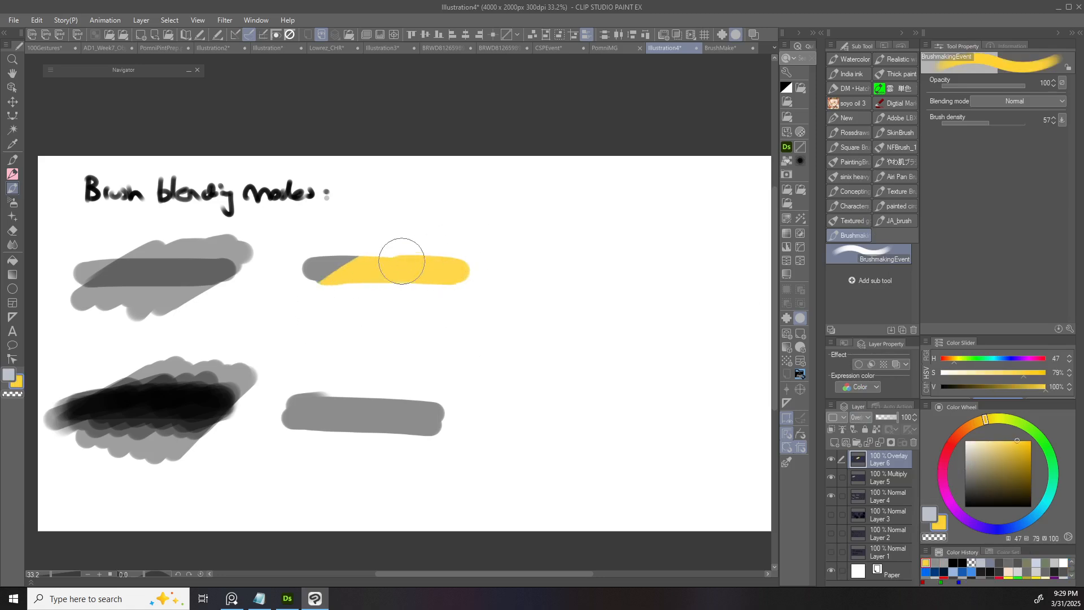
pyautogui.scroll(2, 438, 257)
pyautogui.scroll(1, 436, 252)
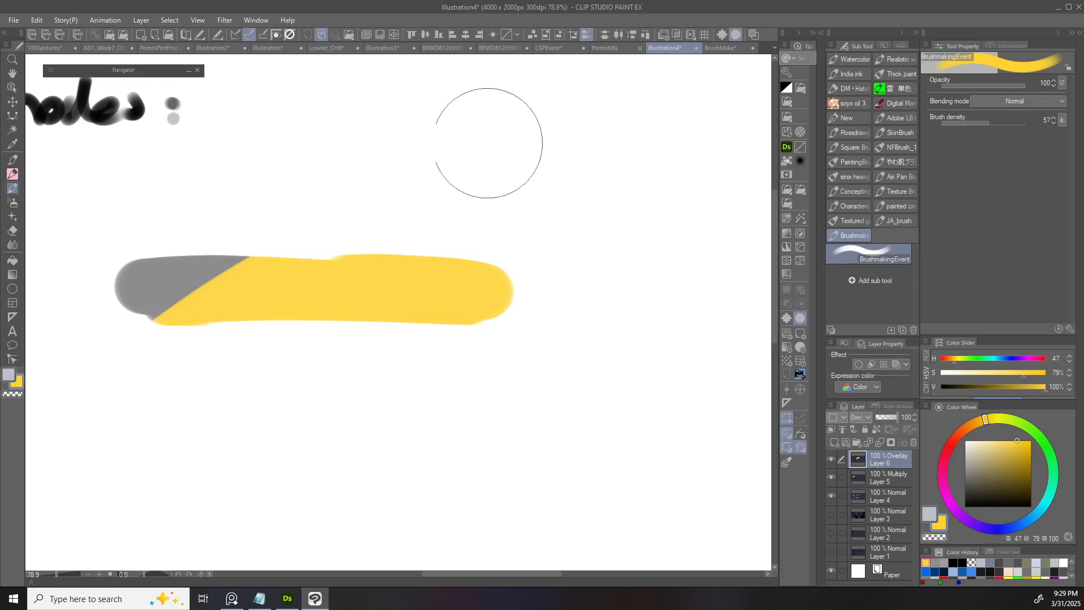
pyautogui.scroll(-3, 534, 203)
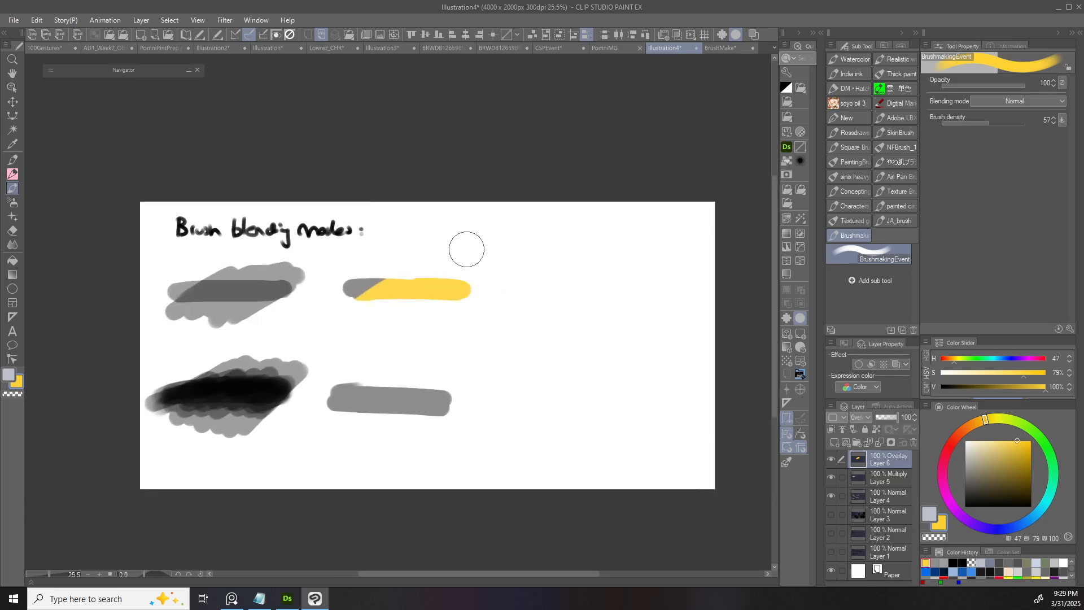
pyautogui.scroll(1, 469, 289)
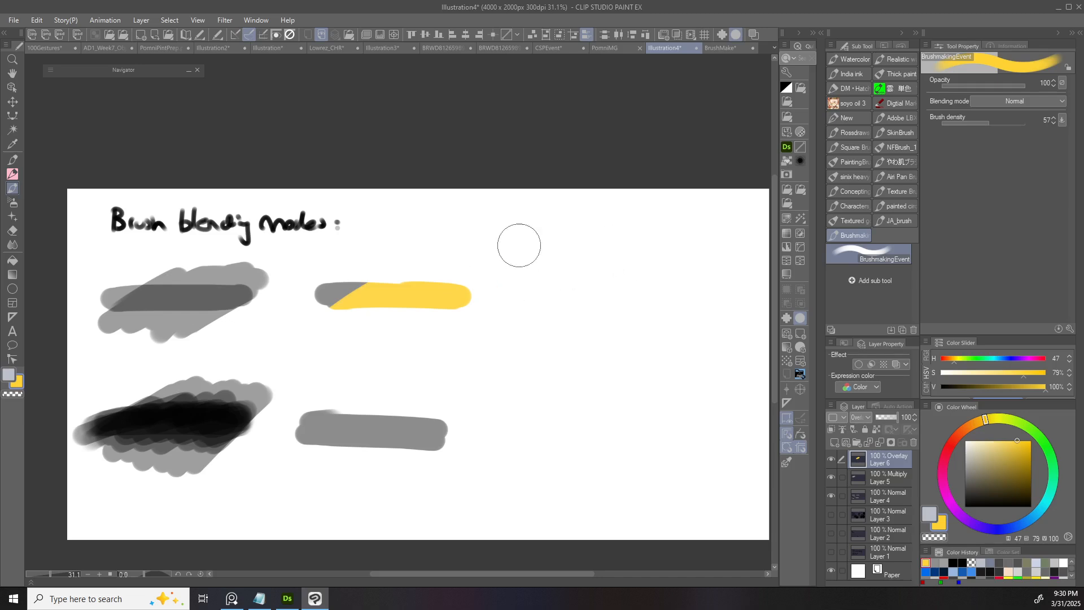
pyautogui.scroll(1, 504, 317)
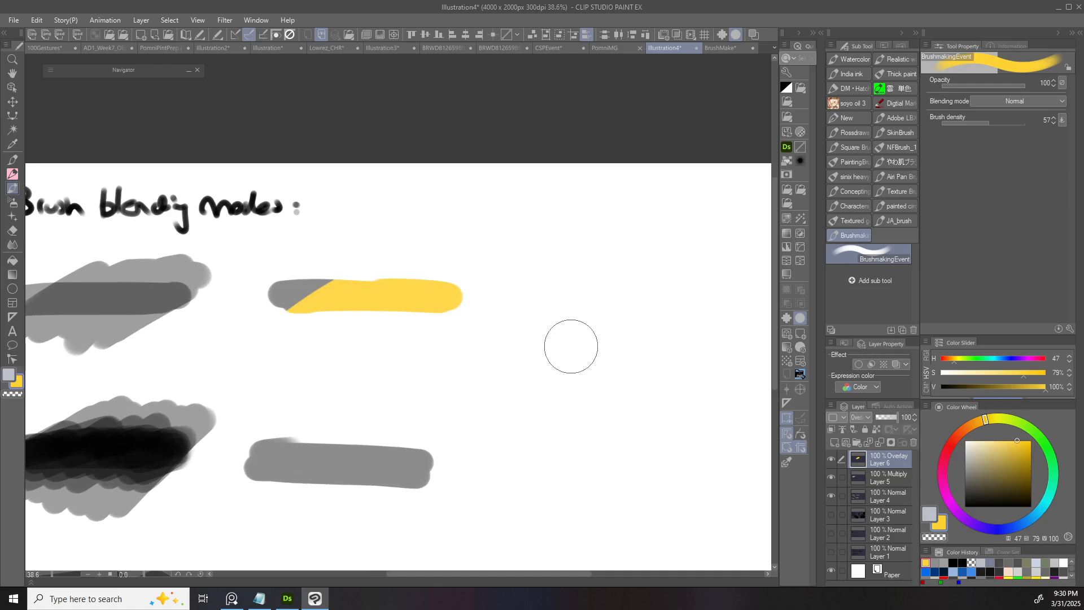
# - Brush different neutral greys over the upper bar on the Overlay layer, finishing with a mid grey at V 50%
pyautogui.moveTo(988, 473)
pyautogui.mouseDown()
pyautogui.moveTo(965, 474)
pyautogui.moveTo(965, 450)
pyautogui.mouseUp()
pyautogui.moveTo(437, 282)
pyautogui.mouseDown()
pyautogui.moveTo(358, 286)
pyautogui.moveTo(407, 296)
pyautogui.moveTo(279, 292)
pyautogui.mouseUp()
pyautogui.hotkey('ctrl', 'z')
pyautogui.moveTo(965, 453); pyautogui.dragTo(965, 484)
pyautogui.moveTo(460, 294)
pyautogui.mouseDown()
pyautogui.moveTo(411, 331)
pyautogui.moveTo(392, 308)
pyautogui.moveTo(386, 271)
pyautogui.moveTo(271, 296)
pyautogui.mouseUp()
pyautogui.click(965, 470)
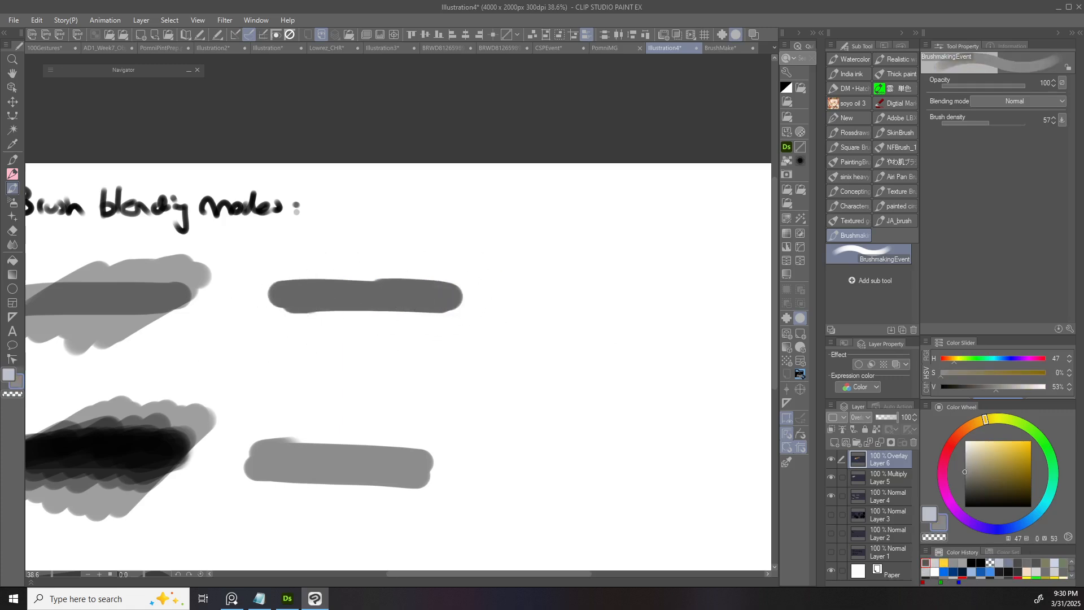
pyautogui.moveTo(460, 295); pyautogui.dragTo(272, 294)
pyautogui.scroll(-2, 525, 337)
pyautogui.scroll(2, 486, 414)
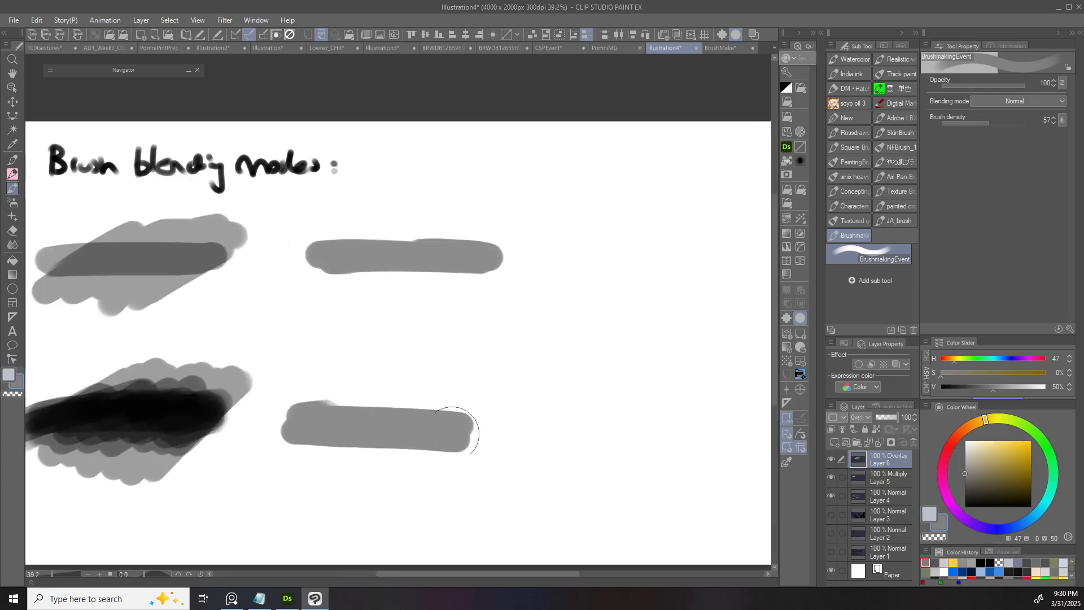
# - Sample both grey bars' colours, and paint yellow and pale cream (H 47, S 18%, V 100%) over the upper bar on the Overlay layer
pyautogui.keyDown('alt'); pyautogui.click(397, 431); pyautogui.keyUp('alt')
pyautogui.keyDown('alt'); pyautogui.click(419, 410); pyautogui.keyUp('alt')
pyautogui.keyDown('alt'); pyautogui.click(448, 250); pyautogui.keyUp('alt')
pyautogui.keyDown('alt'); pyautogui.click(398, 443); pyautogui.keyUp('alt')
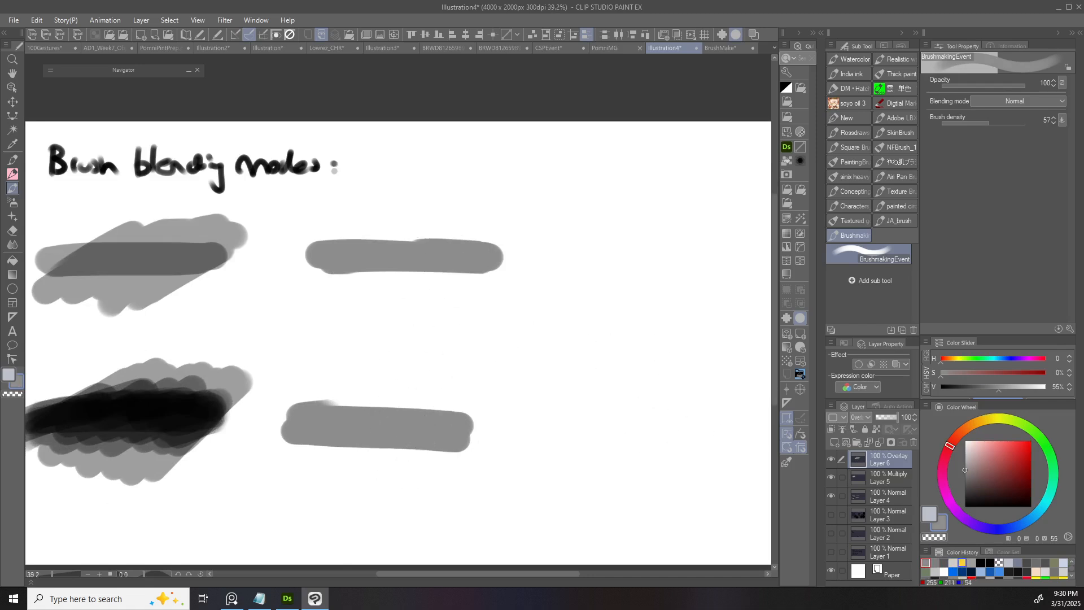
pyautogui.moveTo(494, 255)
pyautogui.mouseDown()
pyautogui.moveTo(418, 248)
pyautogui.moveTo(445, 231)
pyautogui.moveTo(451, 205)
pyautogui.moveTo(412, 233)
pyautogui.mouseUp()
pyautogui.click(977, 440)
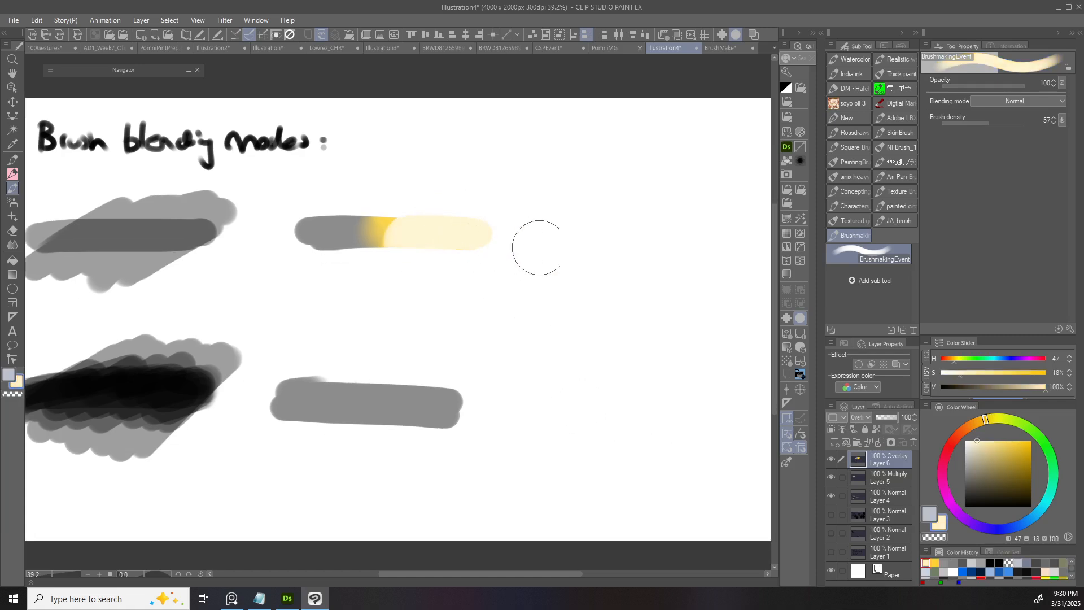
# - On Layer 4, paint yellow (H 47, S 79%, V 100%) over most of the lower bar with the brush blending mode set to Overlay
pyautogui.click(935, 562)
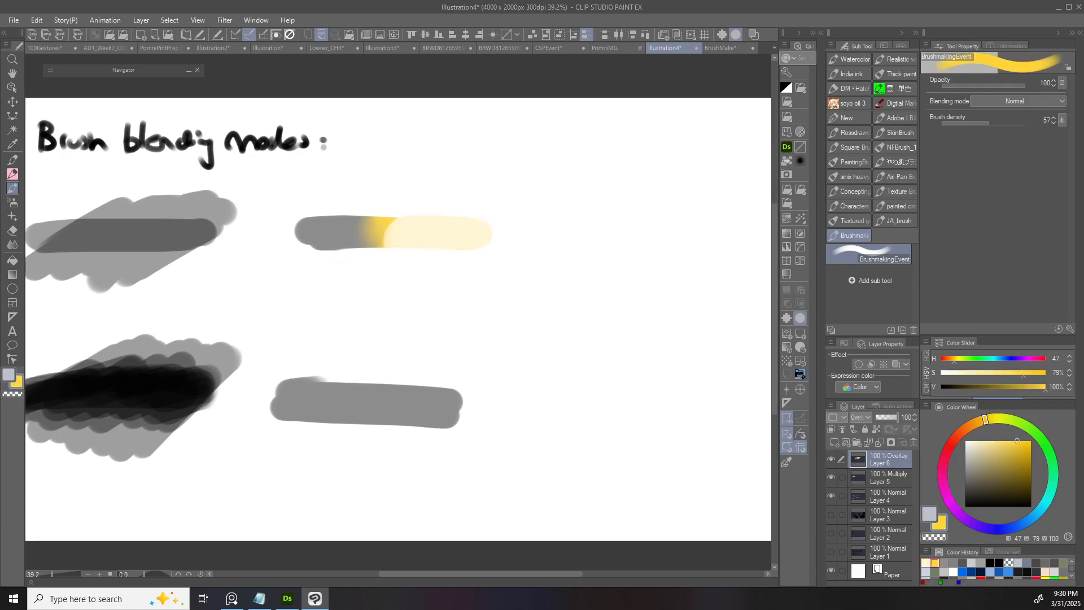
pyautogui.press('o')
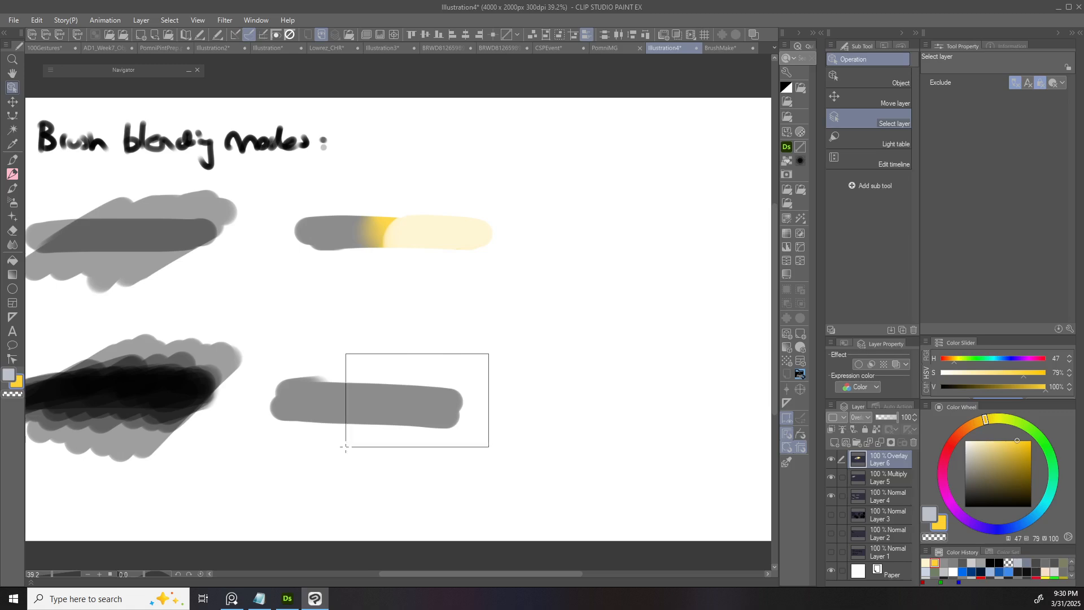
pyautogui.keyDown('shift'); pyautogui.click(483, 360); pyautogui.keyUp('shift')
pyautogui.press('b')
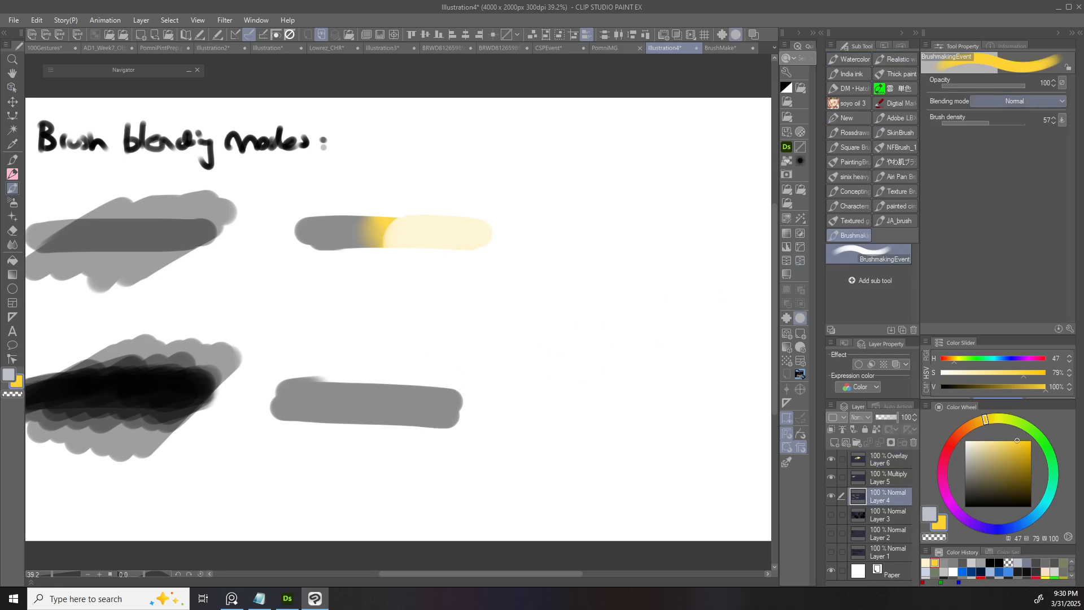
pyautogui.click(1016, 101)
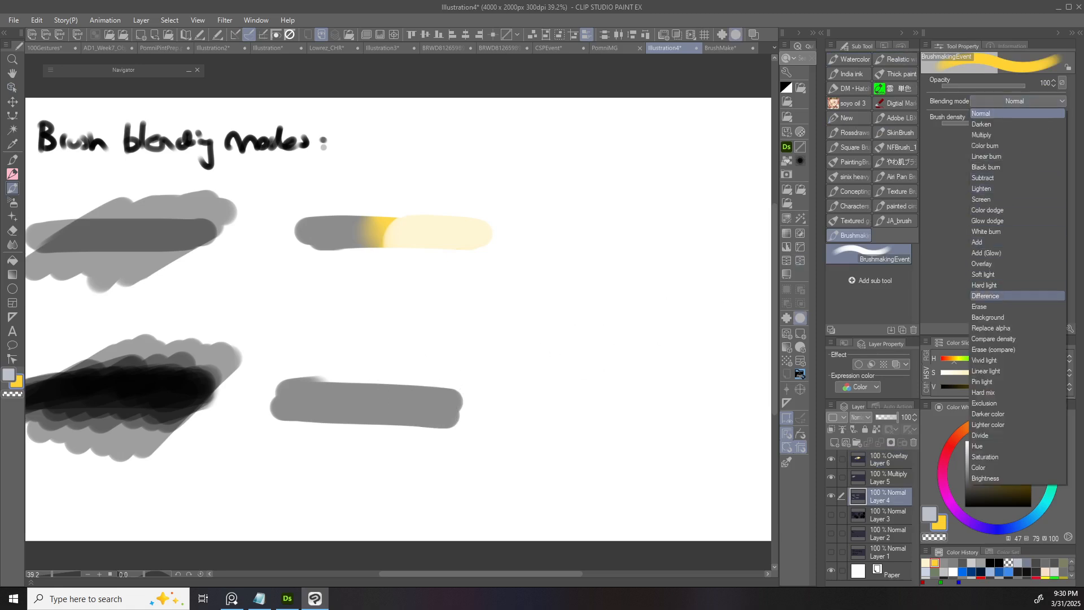
pyautogui.click(982, 263)
pyautogui.moveTo(501, 363)
pyautogui.mouseDown()
pyautogui.moveTo(434, 415)
pyautogui.moveTo(472, 378)
pyautogui.moveTo(368, 380)
pyautogui.mouseUp()
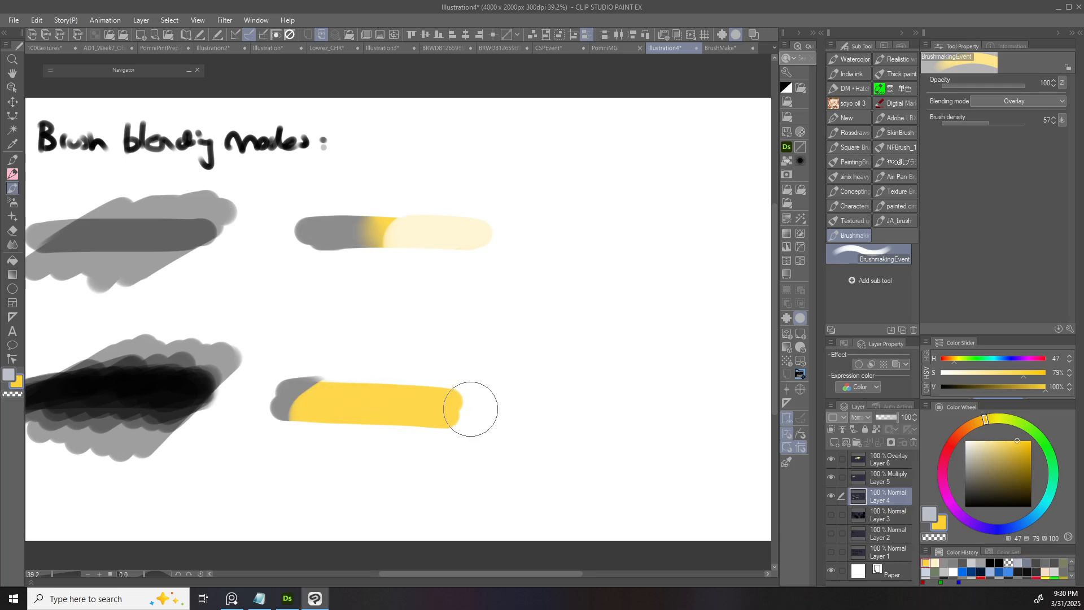
# - Build up Overlay brush passes of pale cream (S 18%, V 100%) and beige (S 20%, V 70%) over the lower bar's right end
pyautogui.click(934, 563)
pyautogui.moveTo(451, 404)
pyautogui.mouseDown()
pyautogui.moveTo(411, 424)
pyautogui.moveTo(380, 411)
pyautogui.mouseUp()
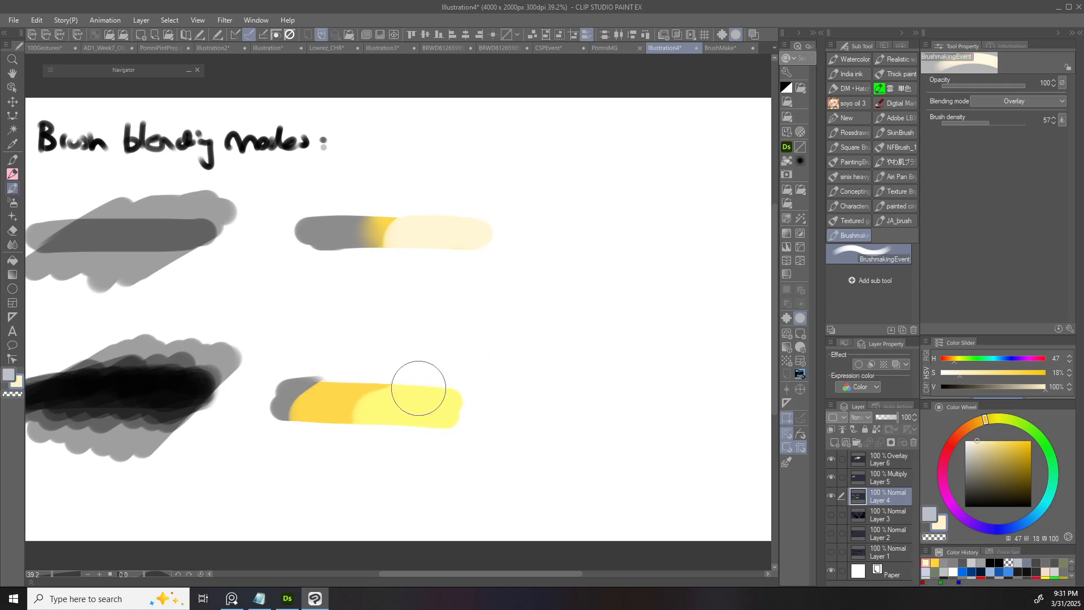
pyautogui.moveTo(459, 387); pyautogui.dragTo(404, 441)
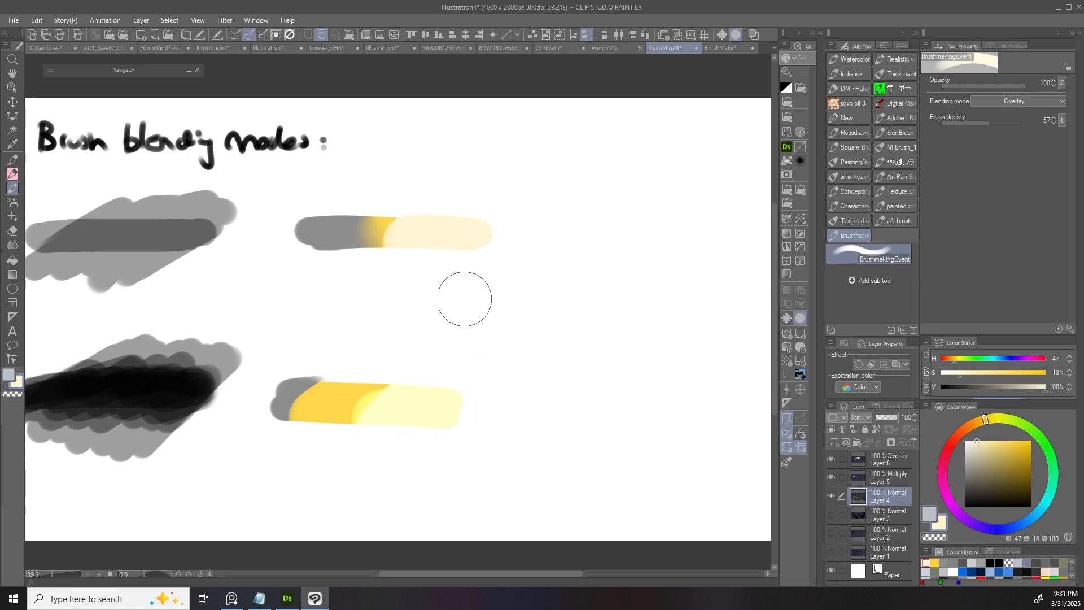
pyautogui.moveTo(451, 412)
pyautogui.mouseDown()
pyautogui.moveTo(474, 391)
pyautogui.moveTo(422, 378)
pyautogui.moveTo(448, 395)
pyautogui.mouseUp()
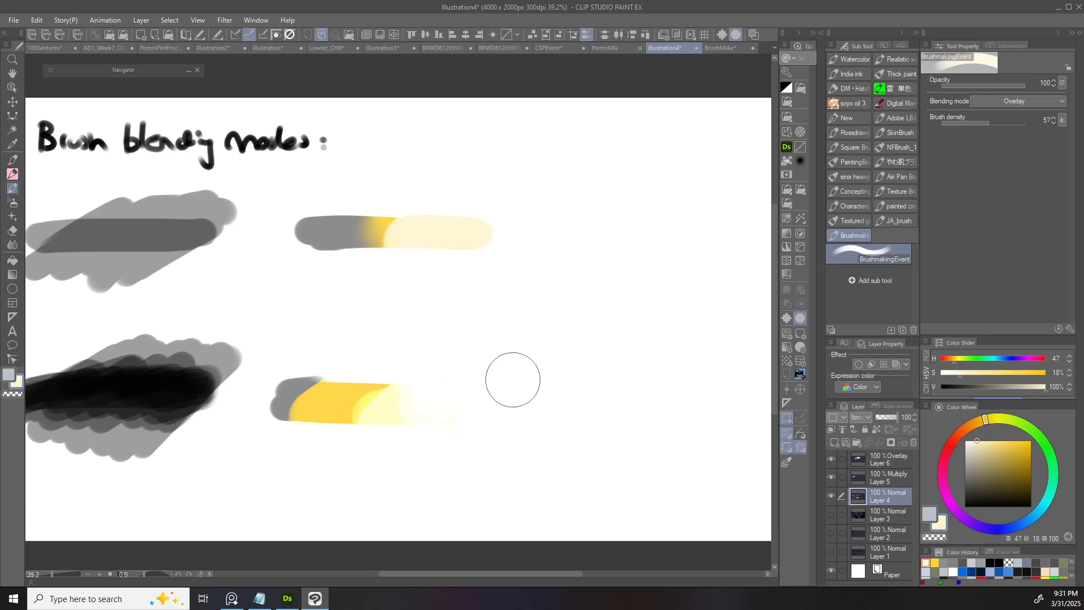
pyautogui.click(978, 461)
pyautogui.moveTo(449, 411); pyautogui.dragTo(471, 422)
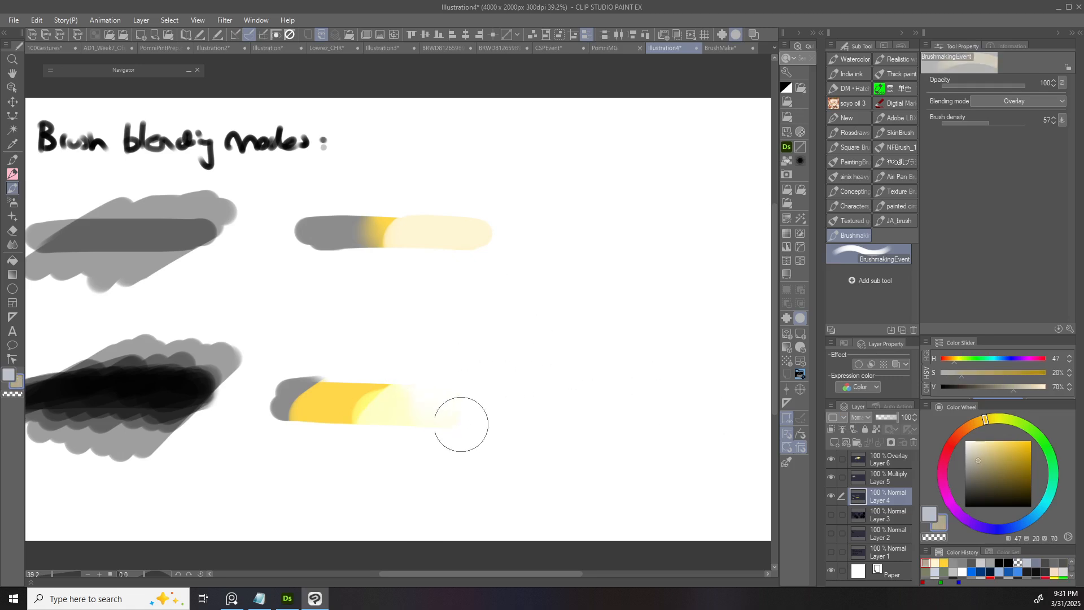
# - Brush dark grey (V 32%) in Overlay mode over the lower bar's left part, undo the latest stroke, and touch up its right end
pyautogui.click(1021, 486)
pyautogui.click(965, 486)
pyautogui.moveTo(279, 395)
pyautogui.mouseDown()
pyautogui.moveTo(290, 388)
pyautogui.moveTo(290, 412)
pyautogui.moveTo(337, 390)
pyautogui.moveTo(331, 398)
pyautogui.moveTo(389, 397)
pyautogui.moveTo(279, 374)
pyautogui.moveTo(388, 362)
pyautogui.mouseUp()
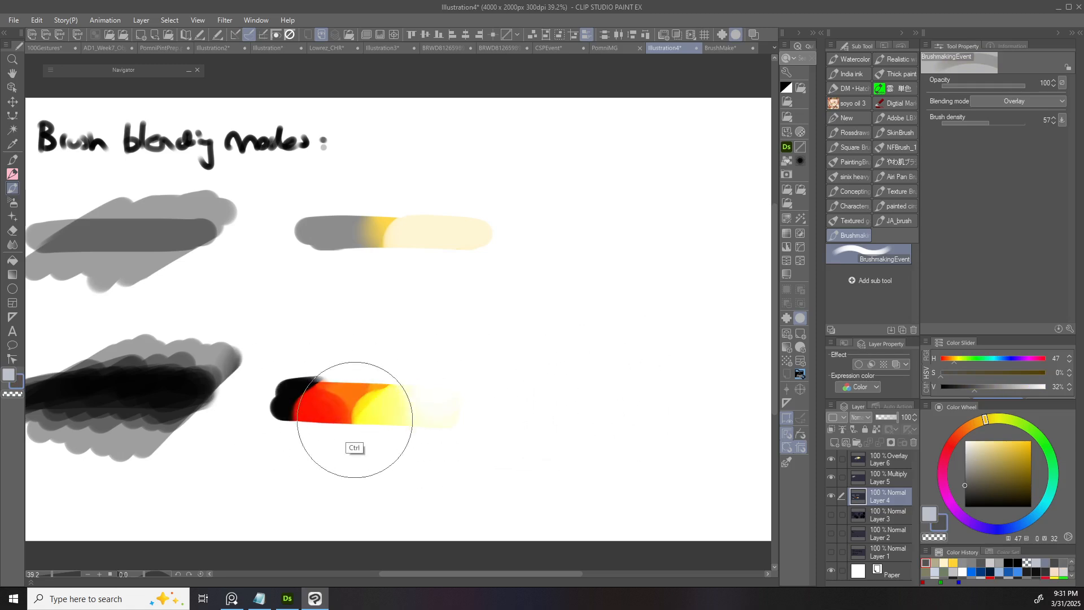
pyautogui.hotkey('ctrl', 'z')
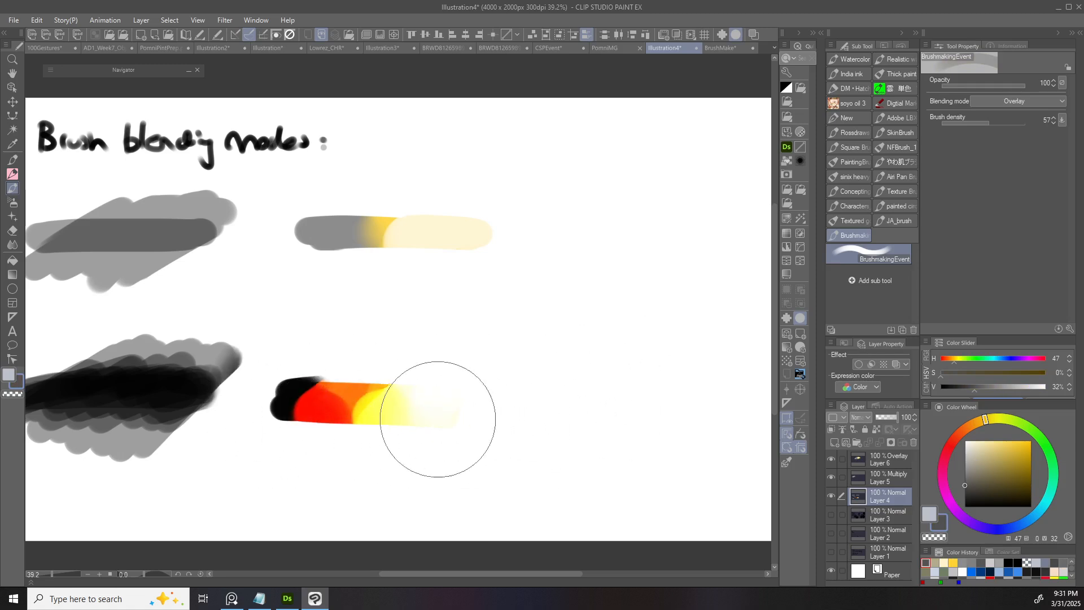
pyautogui.moveTo(437, 419); pyautogui.dragTo(435, 407)
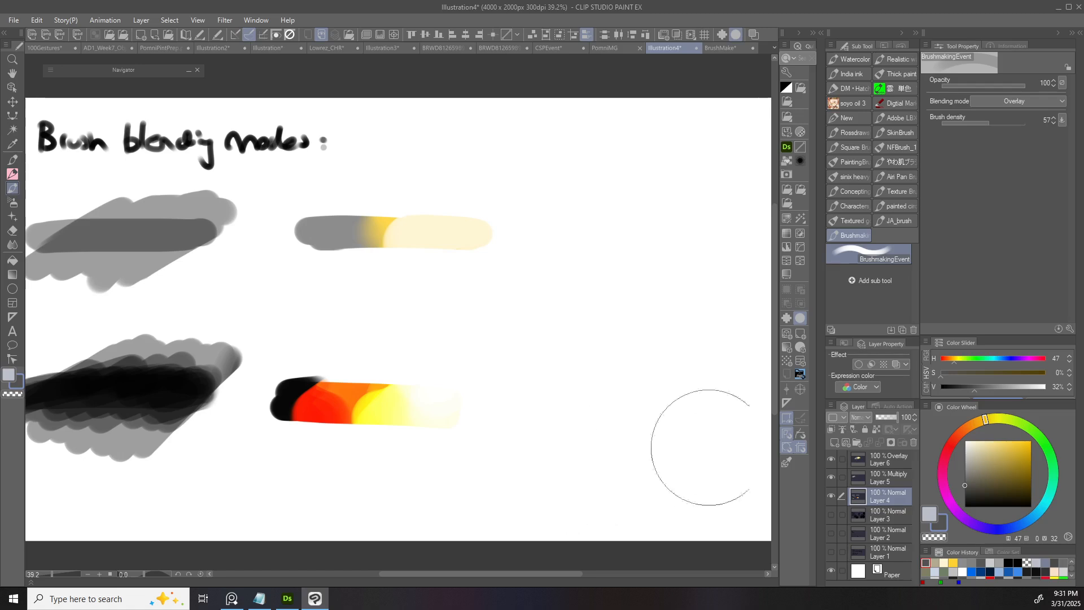
# - Select the Overlay layer and paint light yellow (H 47, S 47%, V 100%) over the upper bar's right part with the Overlay brush
pyautogui.click(890, 458)
pyautogui.scroll(1, 576, 356)
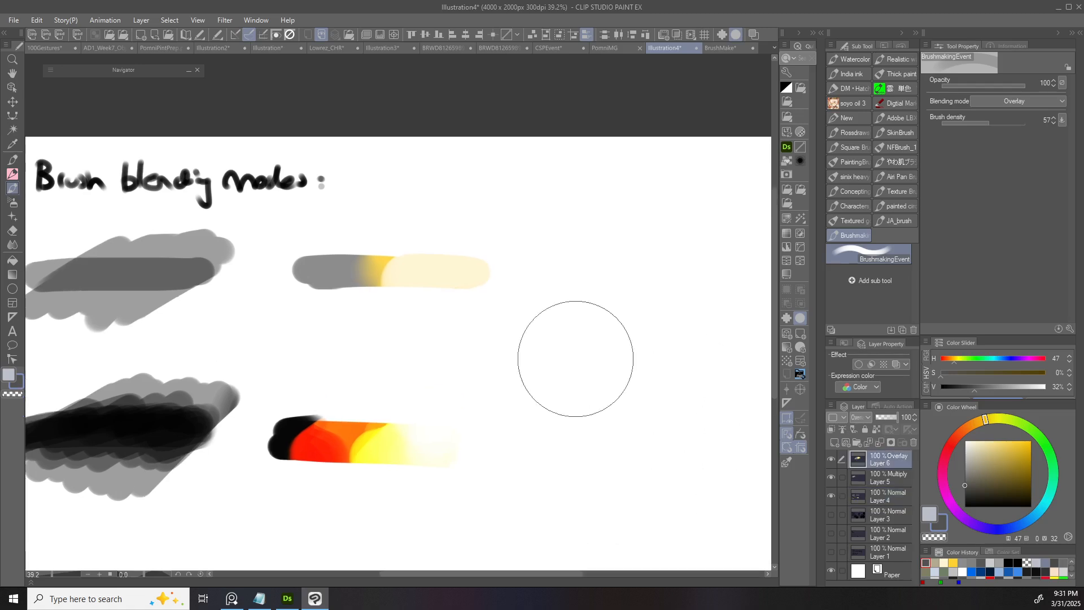
pyautogui.moveTo(972, 470); pyautogui.dragTo(1027, 461)
pyautogui.moveTo(551, 259)
pyautogui.mouseDown()
pyautogui.moveTo(540, 294)
pyautogui.moveTo(541, 272)
pyautogui.mouseUp()
pyautogui.moveTo(1027, 462)
pyautogui.mouseDown()
pyautogui.moveTo(1024, 442)
pyautogui.moveTo(996, 440)
pyautogui.mouseUp()
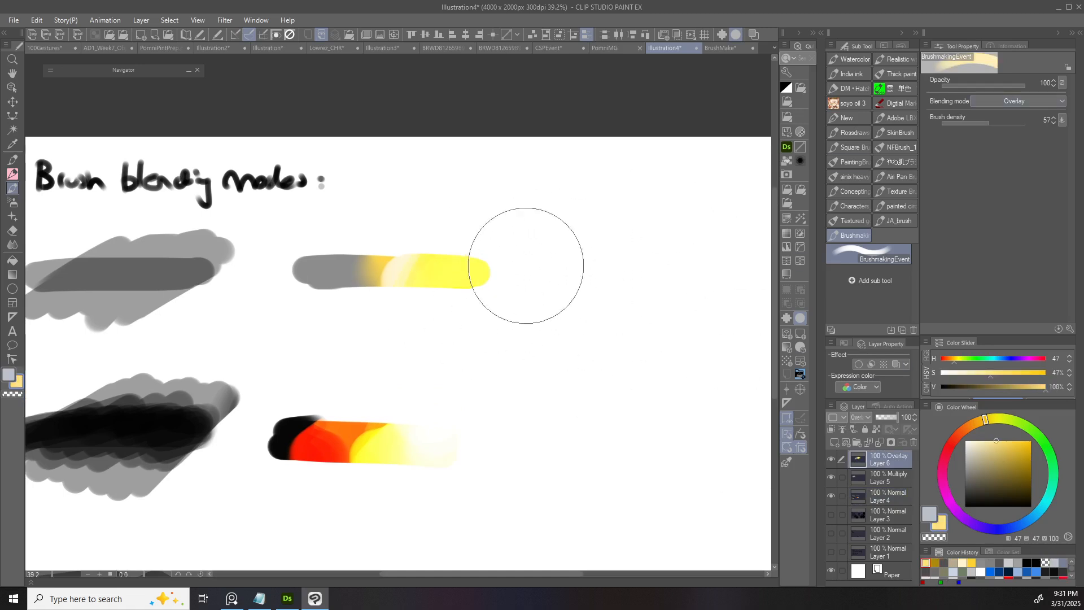
pyautogui.moveTo(525, 261)
pyautogui.mouseDown()
pyautogui.moveTo(500, 250)
pyautogui.moveTo(462, 266)
pyautogui.mouseUp()
# - Paint darker golden tones over the upper bar's left part with the Overlay brush, and undo the last dark brown (S 100%, V 25%) pass
pyautogui.click(1031, 462)
pyautogui.moveTo(422, 302)
pyautogui.mouseDown()
pyautogui.moveTo(313, 289)
pyautogui.moveTo(276, 263)
pyautogui.moveTo(375, 251)
pyautogui.mouseUp()
pyautogui.click(1031, 491)
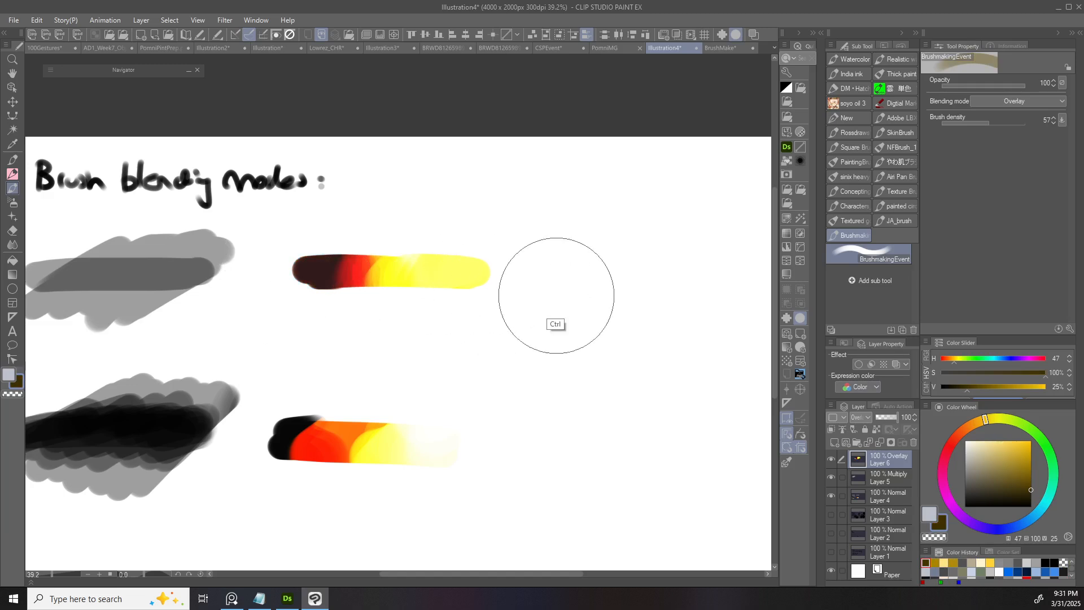
pyautogui.hotkey('ctrl', 'z')
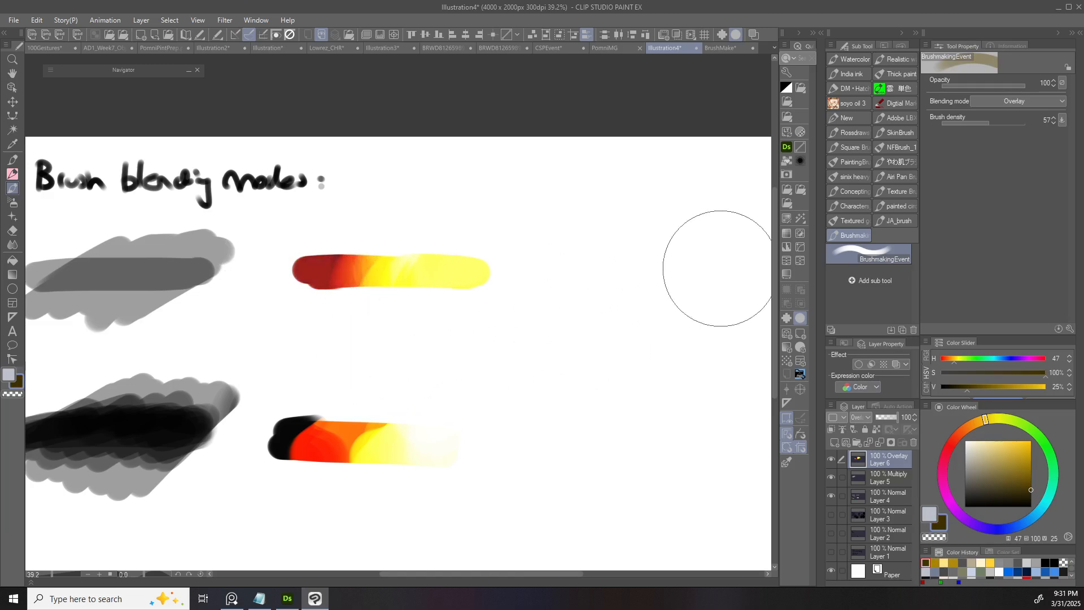
pyautogui.moveTo(540, 315); pyautogui.dragTo(520, 248)
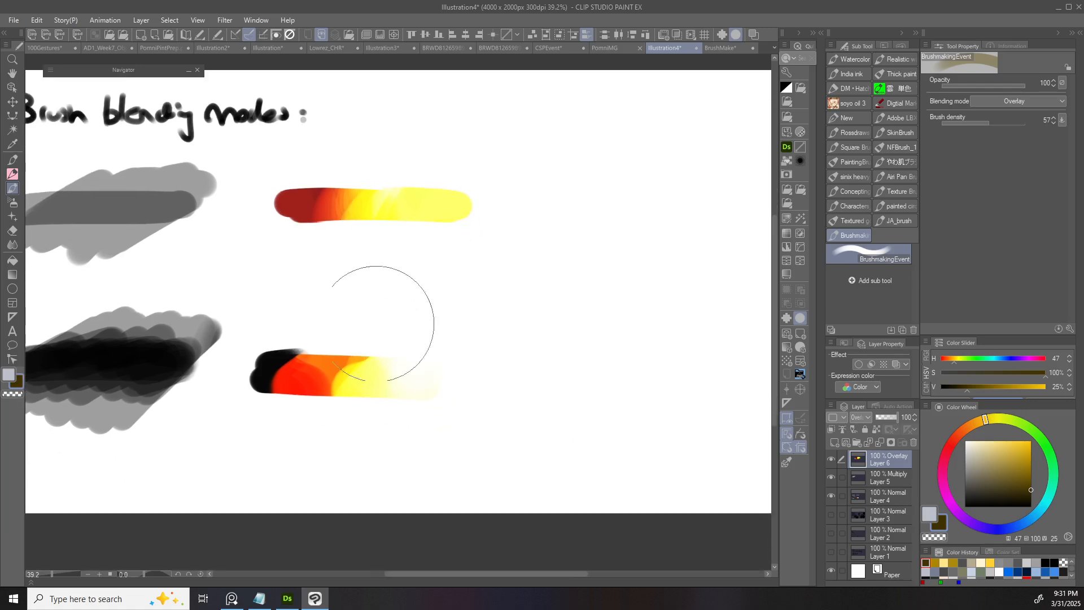
# - Hide the Overlay layer above the bars and select Layer 4
pyautogui.moveTo(421, 298); pyautogui.dragTo(475, 313)
pyautogui.click(831, 459)
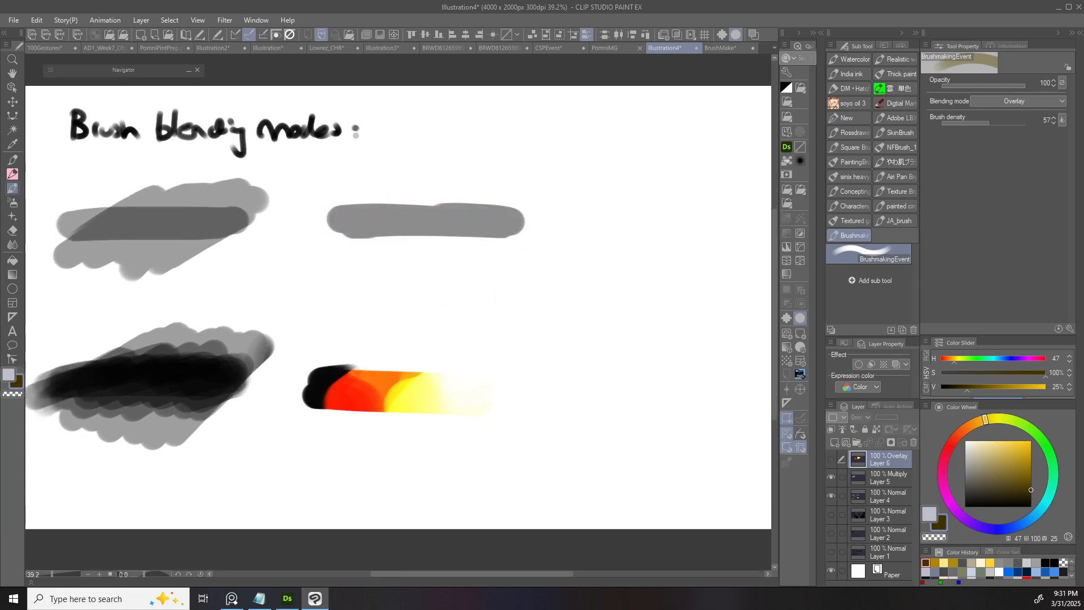
pyautogui.moveTo(452, 305); pyautogui.dragTo(391, 319)
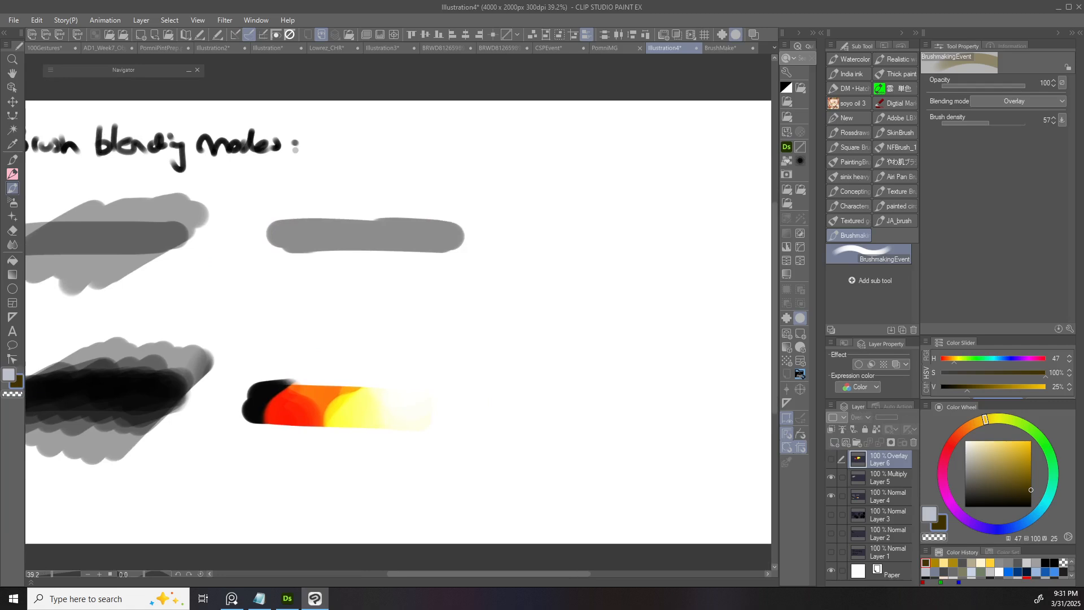
pyautogui.click(889, 497)
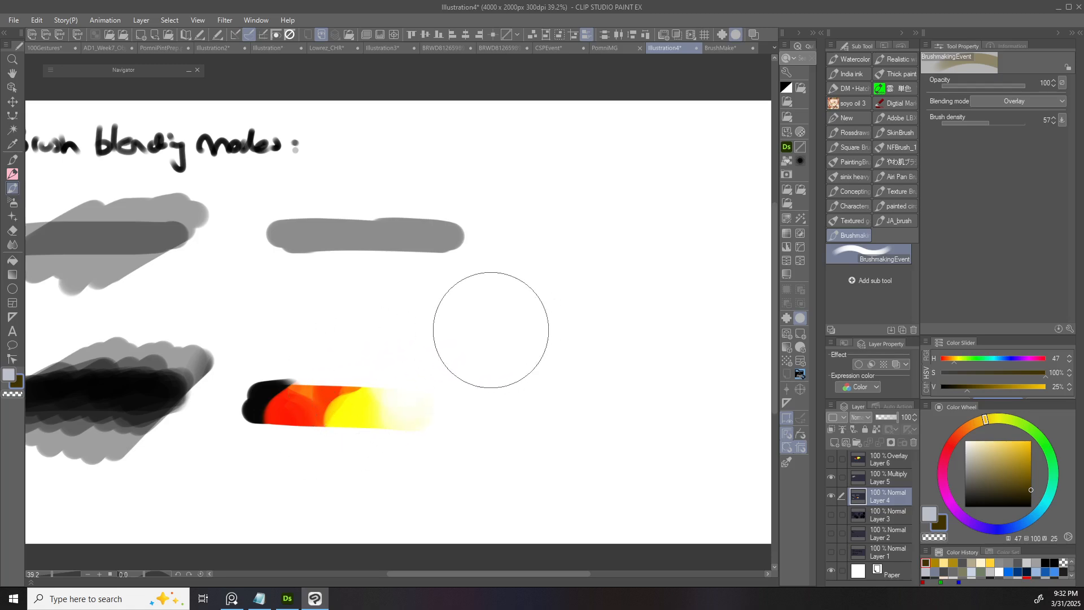
# - Try an Overlay brush pass of light yellow (S 40%, V 100%) over the lower bar on Layer 4
pyautogui.moveTo(1008, 460); pyautogui.dragTo(991, 440)
pyautogui.moveTo(364, 379)
pyautogui.mouseDown()
pyautogui.moveTo(325, 363)
pyautogui.moveTo(331, 346)
pyautogui.mouseUp()
pyautogui.hotkey('ctrl', 'z')
pyautogui.hotkey('ctrl', 'z')
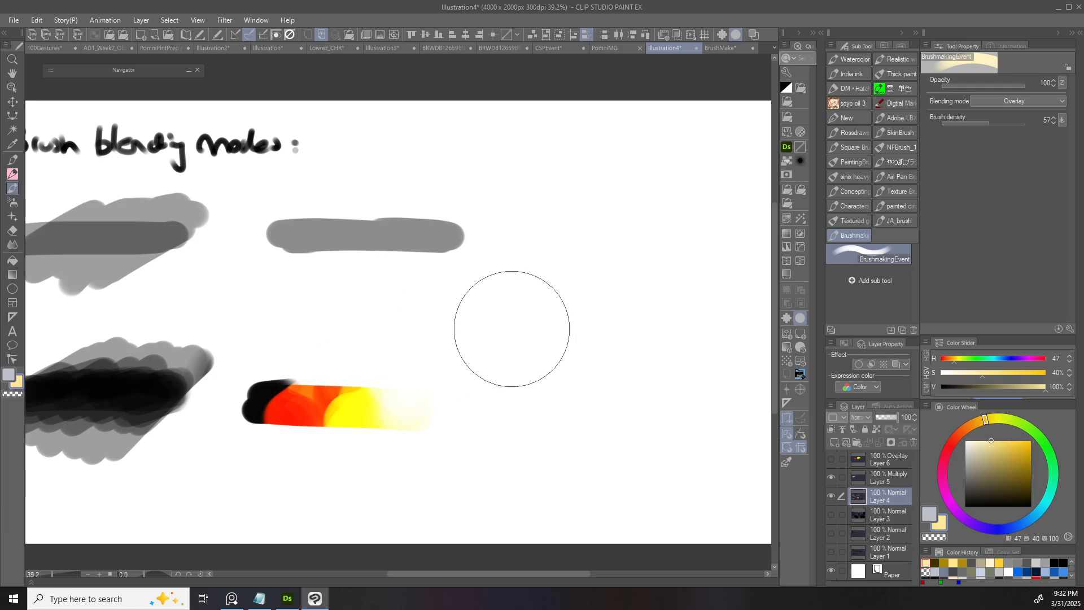
pyautogui.moveTo(485, 357); pyautogui.dragTo(486, 370)
pyautogui.moveTo(557, 360); pyautogui.dragTo(483, 342)
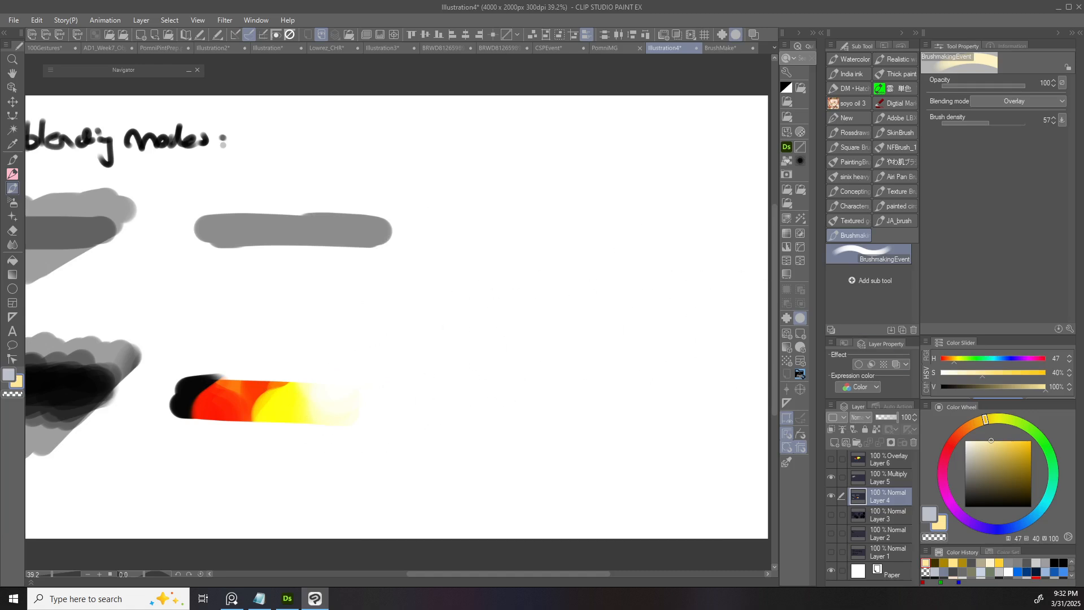
# - Show and hide the Overlay layer to compare the layer's effect on the upper bar with the lower bar's brush effect
pyautogui.click(888, 460)
pyautogui.click(830, 459)
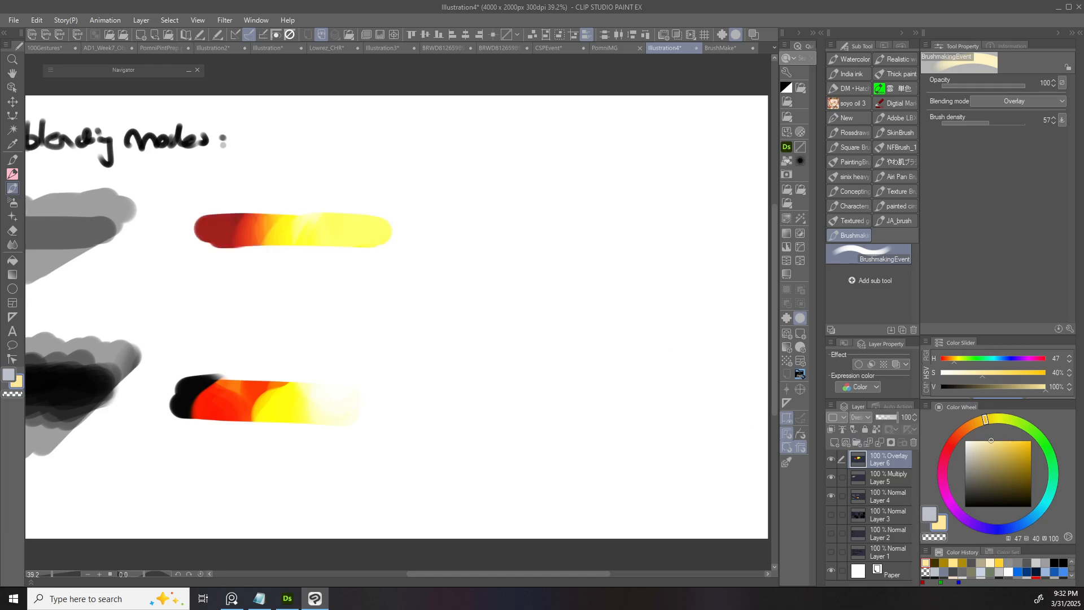
pyautogui.click(831, 459)
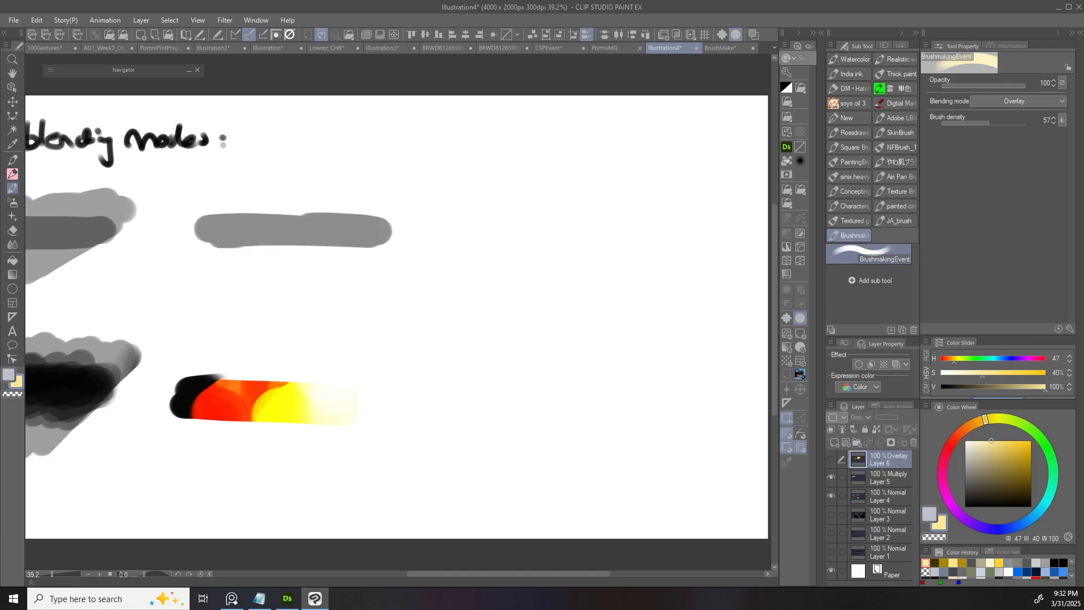
# - On Layer 4, lighten the lower bar with Overlay strokes of light yellow and pale cream (S 14%, V 100%), undoing the latest one
pyautogui.click(888, 496)
pyautogui.moveTo(284, 355); pyautogui.dragTo(321, 382)
pyautogui.moveTo(979, 447); pyautogui.dragTo(974, 441)
pyautogui.moveTo(394, 383); pyautogui.dragTo(311, 377)
pyautogui.hotkey('ctrl', 'z')
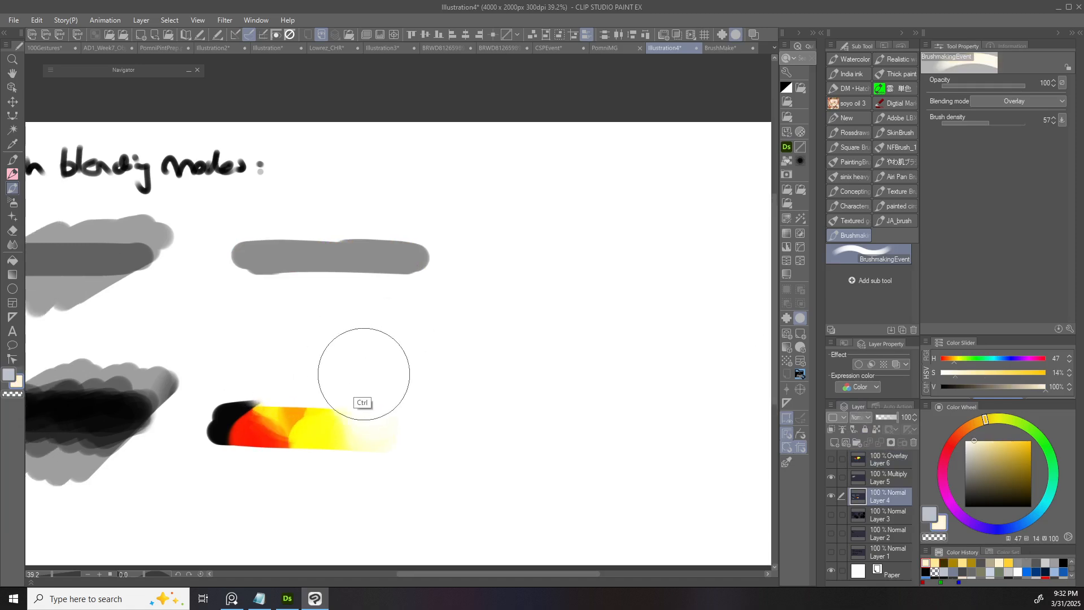
pyautogui.moveTo(562, 403); pyautogui.dragTo(494, 392)
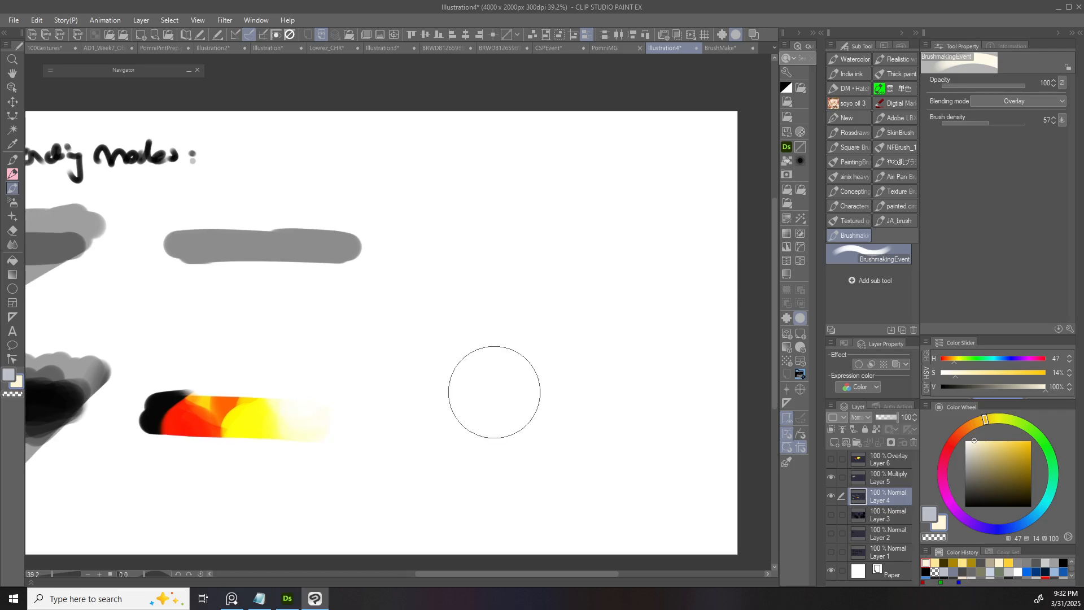
# - Set the brush's blending mode to Replace alpha and the colour to black (V 0%)
pyautogui.click(1015, 101)
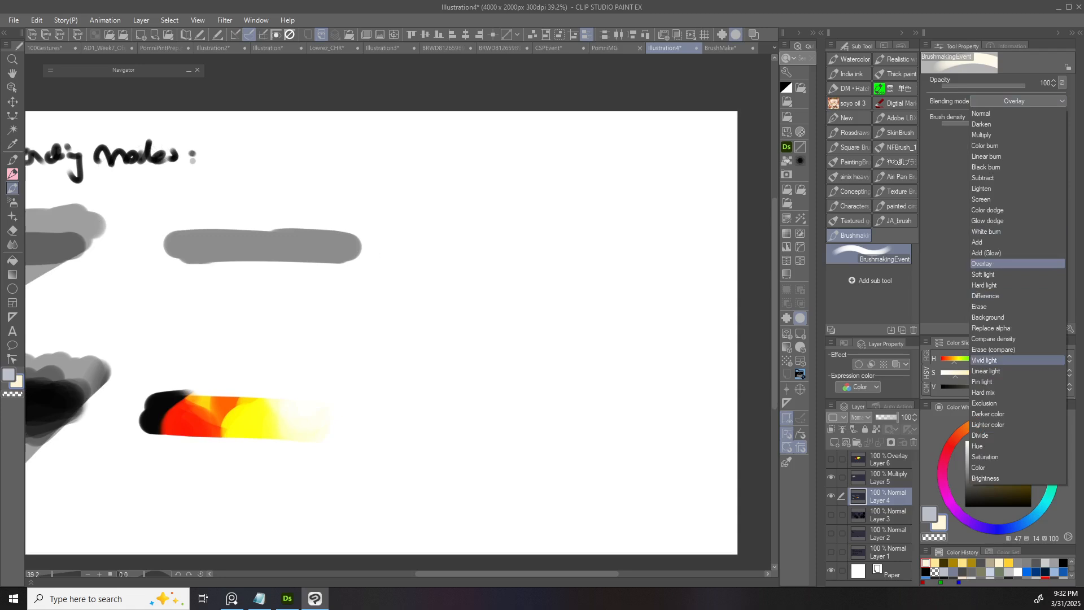
pyautogui.click(991, 328)
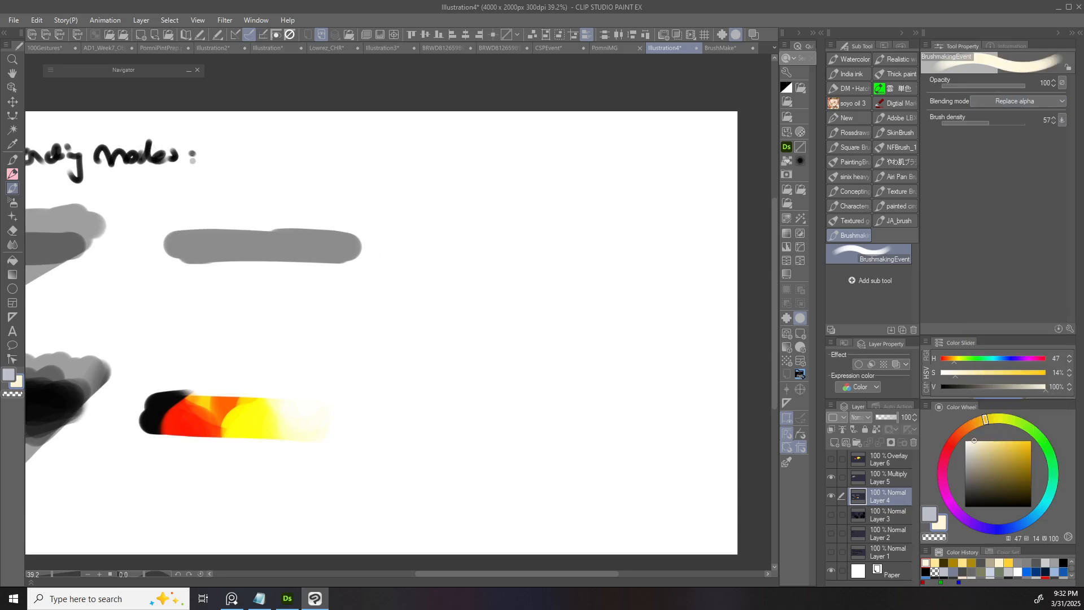
pyautogui.click(964, 507)
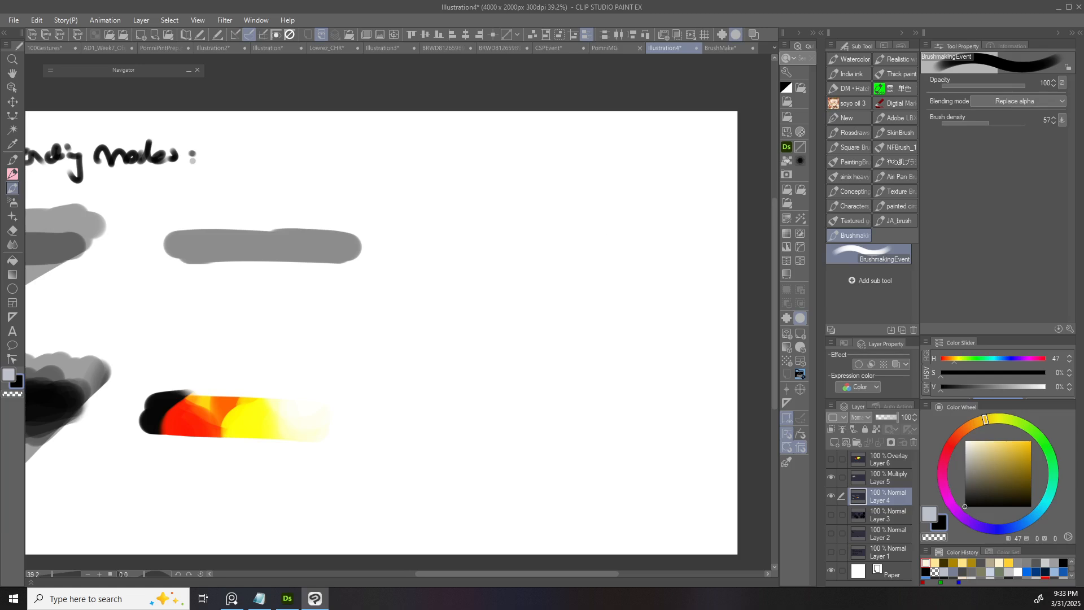
# - Paint overlapping black strokes at 59% opacity in Normal mode on the blank area beside the upper grey bar
pyautogui.click(991, 85)
pyautogui.click(1015, 101)
pyautogui.click(988, 114)
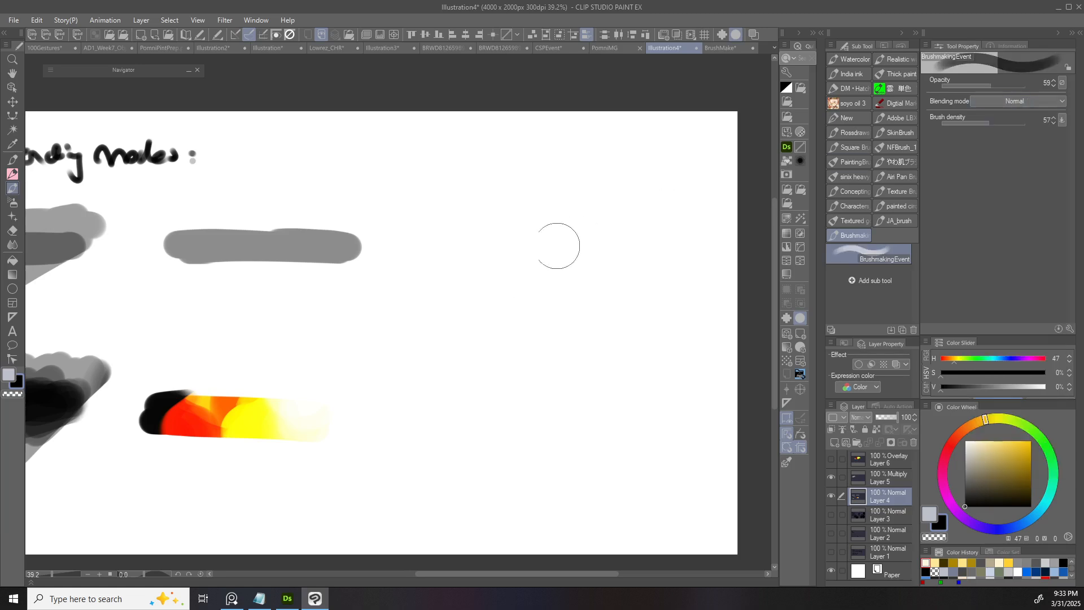
pyautogui.moveTo(554, 244); pyautogui.dragTo(501, 287)
pyautogui.click(374, 240)
pyautogui.moveTo(380, 237); pyautogui.dragTo(531, 232)
pyautogui.moveTo(460, 226); pyautogui.dragTo(585, 223)
pyautogui.moveTo(463, 248)
pyautogui.mouseDown()
pyautogui.moveTo(557, 260)
pyautogui.moveTo(421, 283)
pyautogui.moveTo(523, 261)
pyautogui.moveTo(468, 229)
pyautogui.moveTo(484, 190)
pyautogui.moveTo(513, 246)
pyautogui.mouseUp()
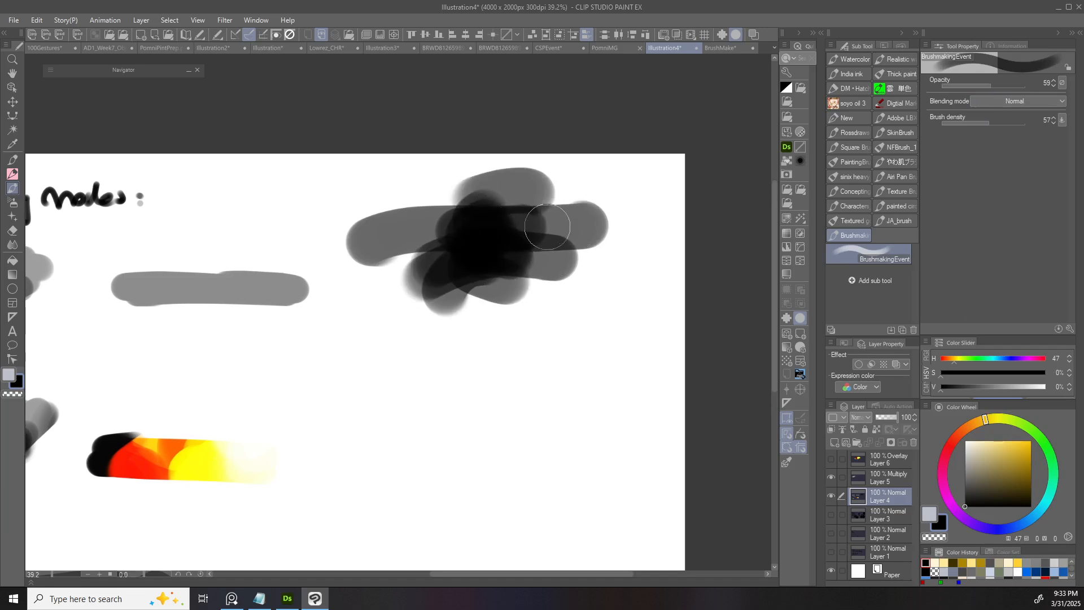
# - Draw one long horizontal black stroke at 59% opacity below the overlapping strokes, redoing the first attempt
pyautogui.hscroll(3, 472, 254)
pyautogui.moveTo(263, 346); pyautogui.dragTo(520, 317)
pyautogui.hotkey('ctrl', 'z')
pyautogui.moveTo(254, 364); pyautogui.dragTo(508, 343)
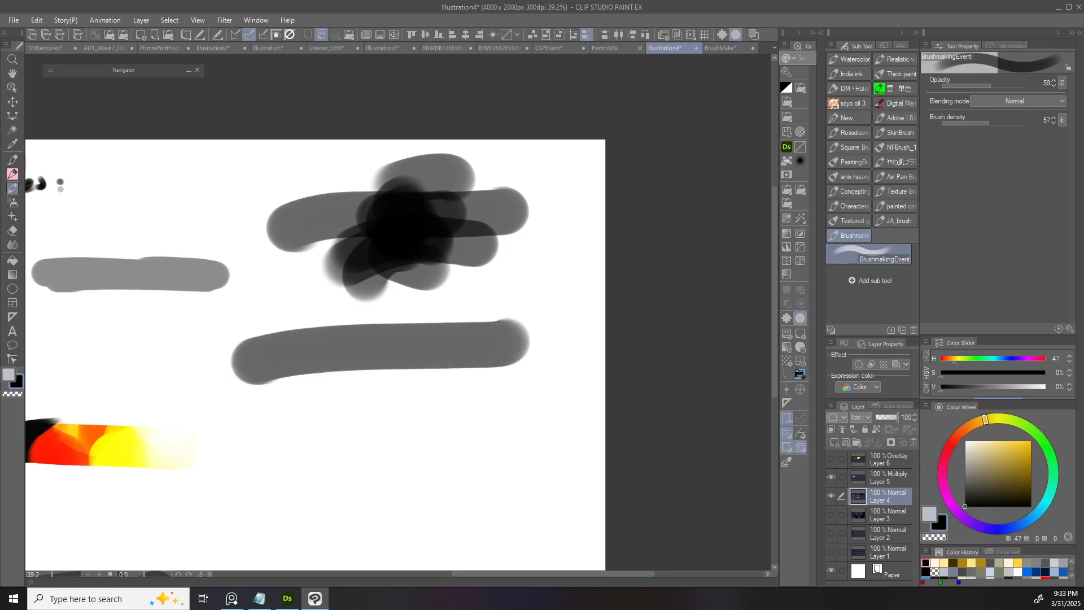
# - Lower the brush opacity to 24% and try a Normal-mode stroke over the long grey stroke
pyautogui.moveTo(991, 85); pyautogui.dragTo(961, 86)
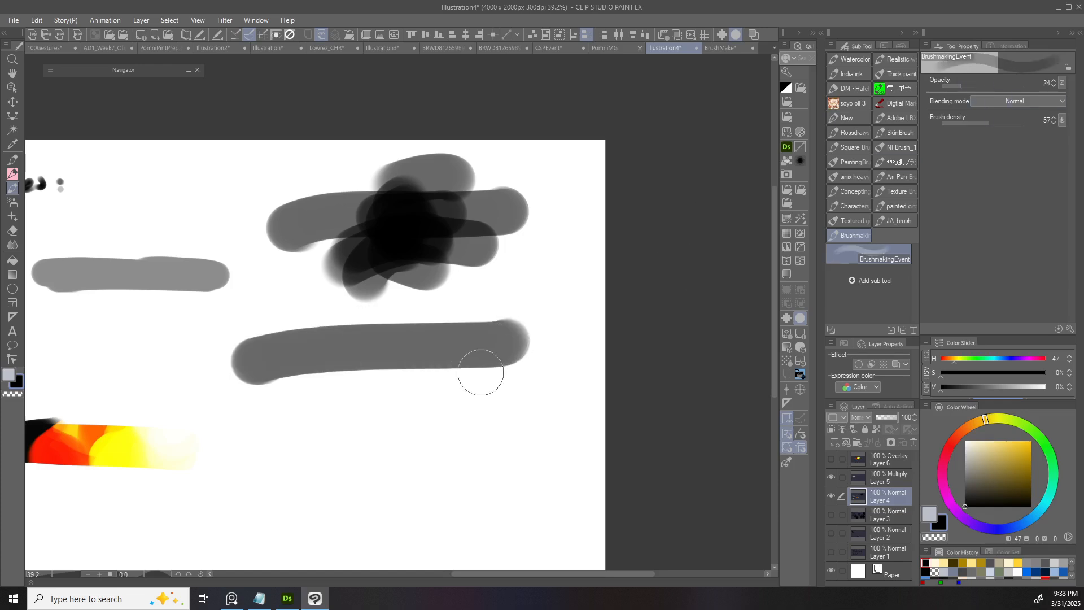
pyautogui.moveTo(345, 421); pyautogui.dragTo(520, 350)
pyautogui.hotkey('ctrl', 'z')
# - Switch the brush to Replace alpha and paint at 24% opacity over part of the long grey stroke
pyautogui.click(1014, 101)
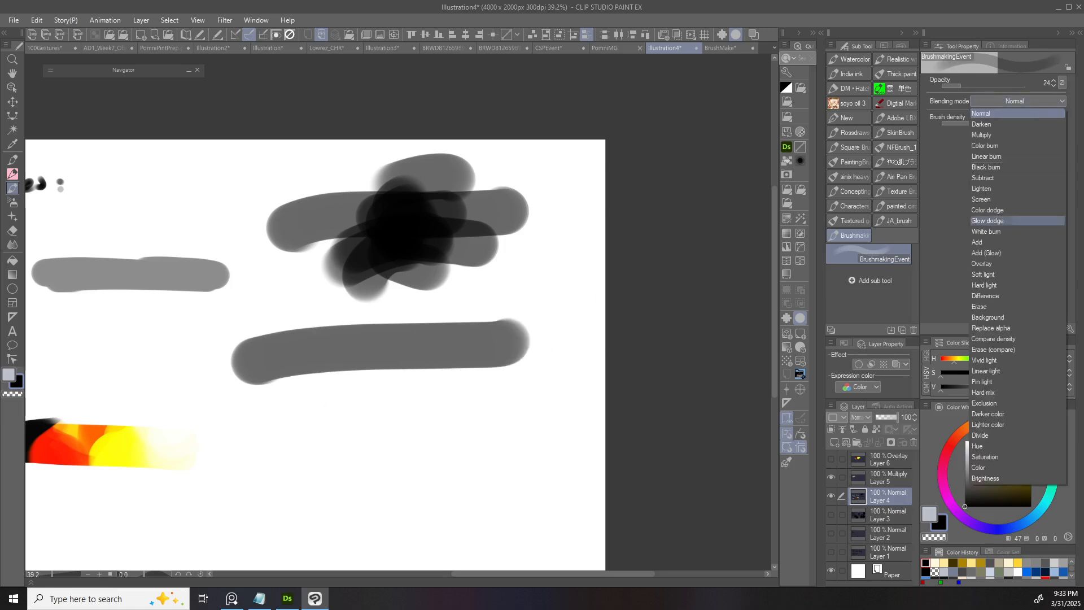
pyautogui.click(991, 328)
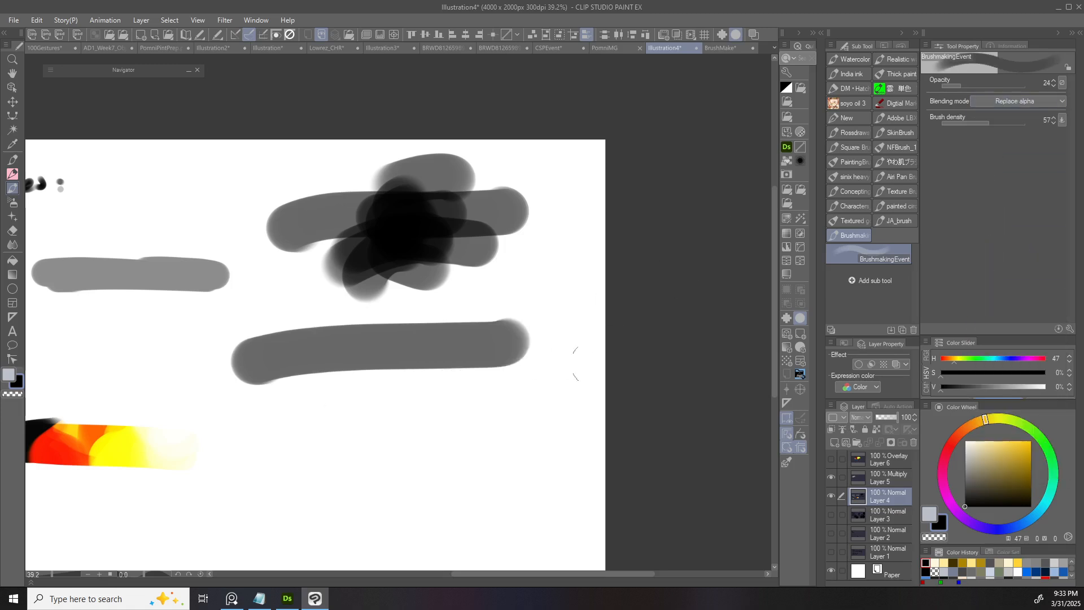
pyautogui.moveTo(547, 362); pyautogui.dragTo(341, 400)
pyautogui.moveTo(310, 388)
pyautogui.mouseDown()
pyautogui.moveTo(285, 363)
pyautogui.moveTo(243, 364)
pyautogui.mouseUp()
pyautogui.scroll(-3, 481, 395)
pyautogui.scroll(2, 440, 401)
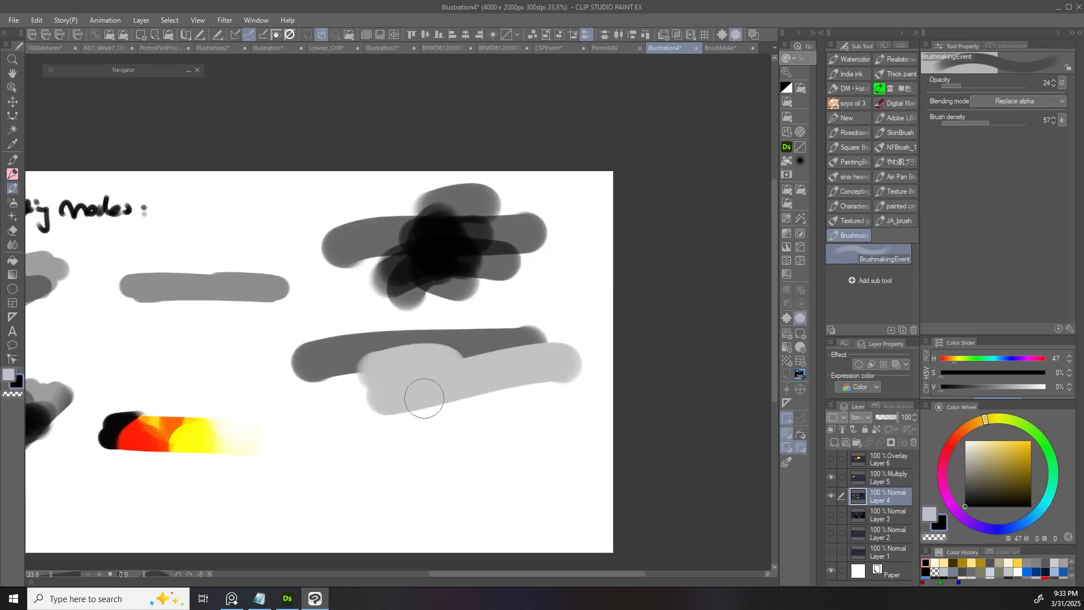
# - Add a layer beneath Layer 4 and paint golden yellow (H 47, S 100%, V 100%) across the lower grey strokes
pyautogui.hotkey('ctrl', 'shift', 'n')
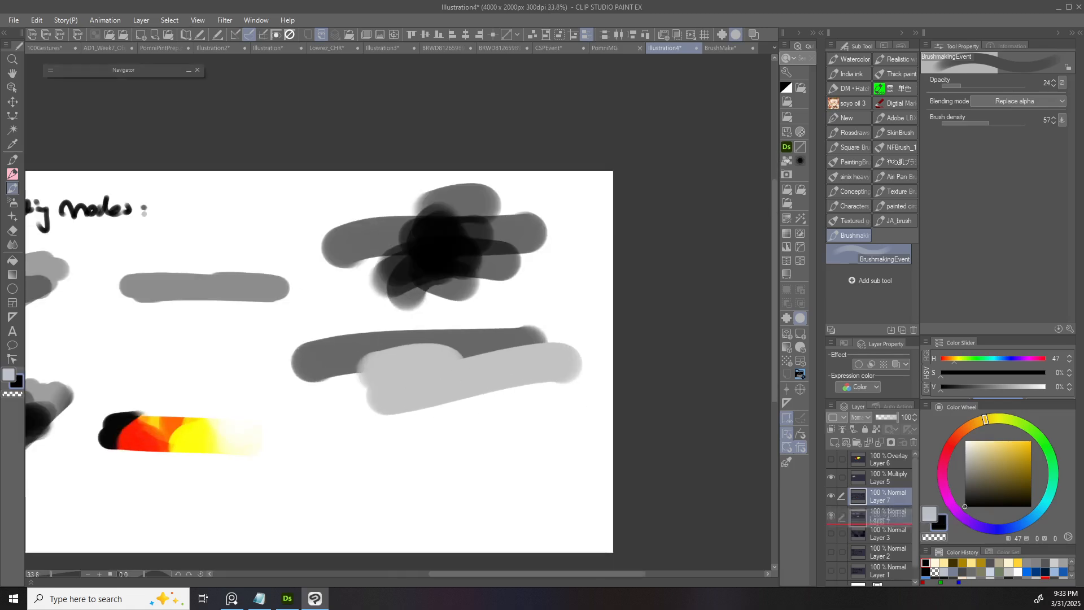
pyautogui.click(1031, 441)
pyautogui.moveTo(512, 385)
pyautogui.mouseDown()
pyautogui.moveTo(434, 408)
pyautogui.moveTo(431, 358)
pyautogui.moveTo(325, 333)
pyautogui.mouseUp()
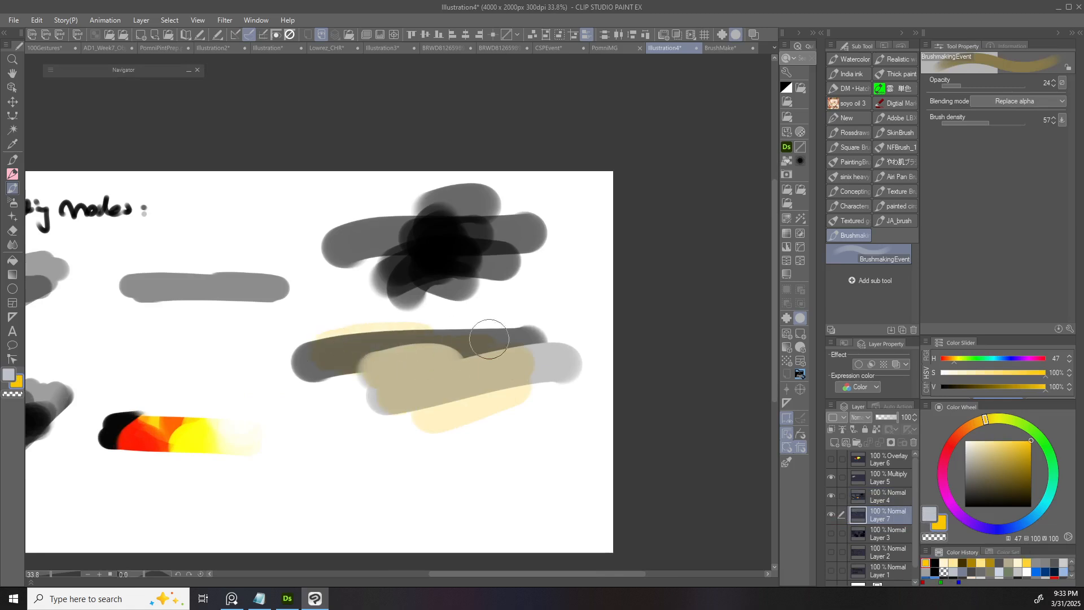
# - Undo the faint yellow strokes and repaint them at 100% brush opacity behind the lower grey strokes
pyautogui.hotkey('ctrl', 'z')
pyautogui.hotkey('ctrl', 'z')
pyautogui.moveTo(961, 83); pyautogui.dragTo(1025, 84)
pyautogui.moveTo(587, 353)
pyautogui.mouseDown()
pyautogui.moveTo(424, 409)
pyautogui.moveTo(361, 361)
pyautogui.moveTo(485, 324)
pyautogui.mouseUp()
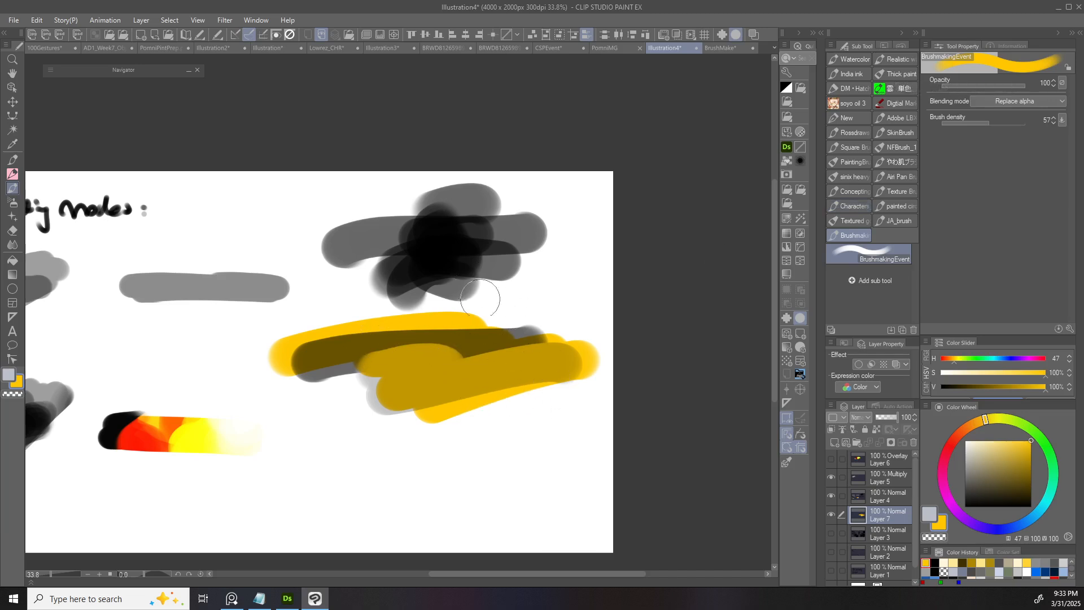
# - Brush over the yellow strokes in Color dodge mode with golden tones up to light yellow (S 38%, V 100%)
pyautogui.click(1015, 101)
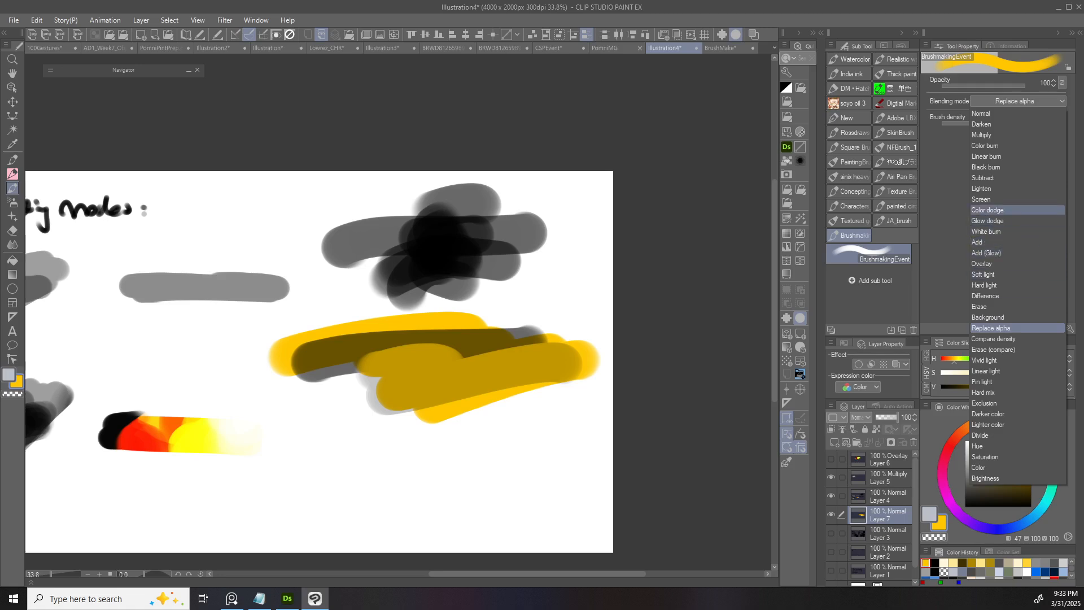
pyautogui.click(988, 210)
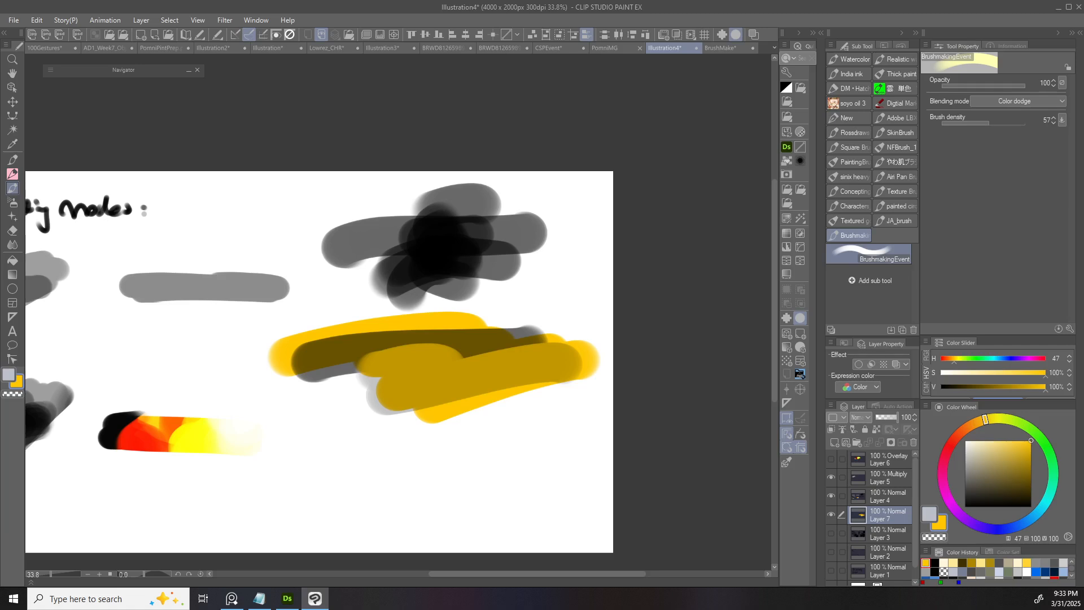
pyautogui.moveTo(546, 330); pyautogui.dragTo(496, 303)
pyautogui.moveTo(363, 307)
pyautogui.mouseDown()
pyautogui.moveTo(358, 322)
pyautogui.moveTo(442, 370)
pyautogui.moveTo(500, 423)
pyautogui.mouseUp()
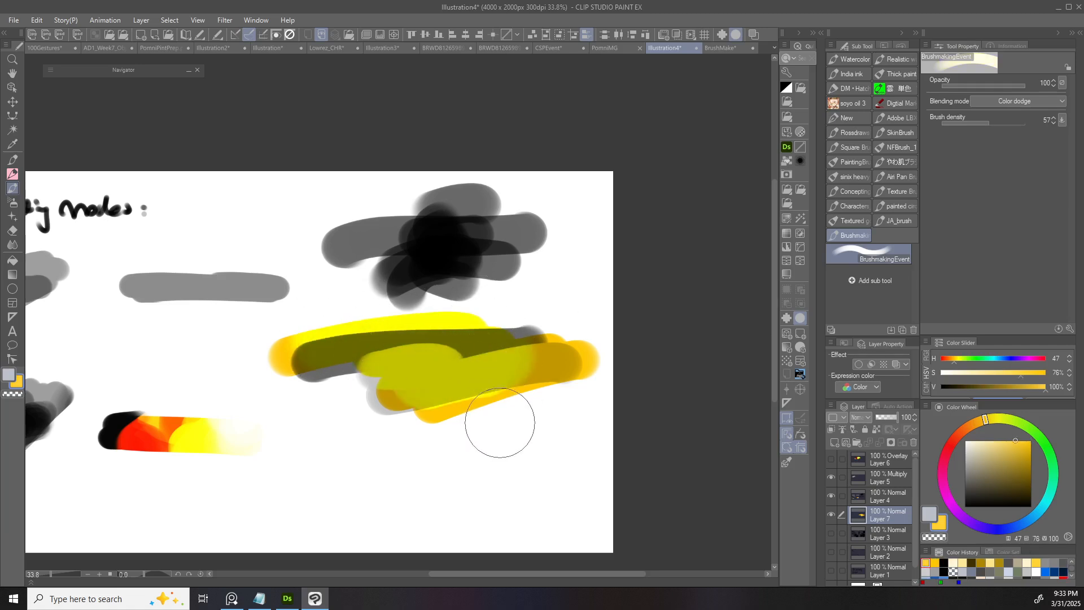
pyautogui.moveTo(533, 337)
pyautogui.mouseDown()
pyautogui.moveTo(483, 387)
pyautogui.moveTo(661, 379)
pyautogui.mouseUp()
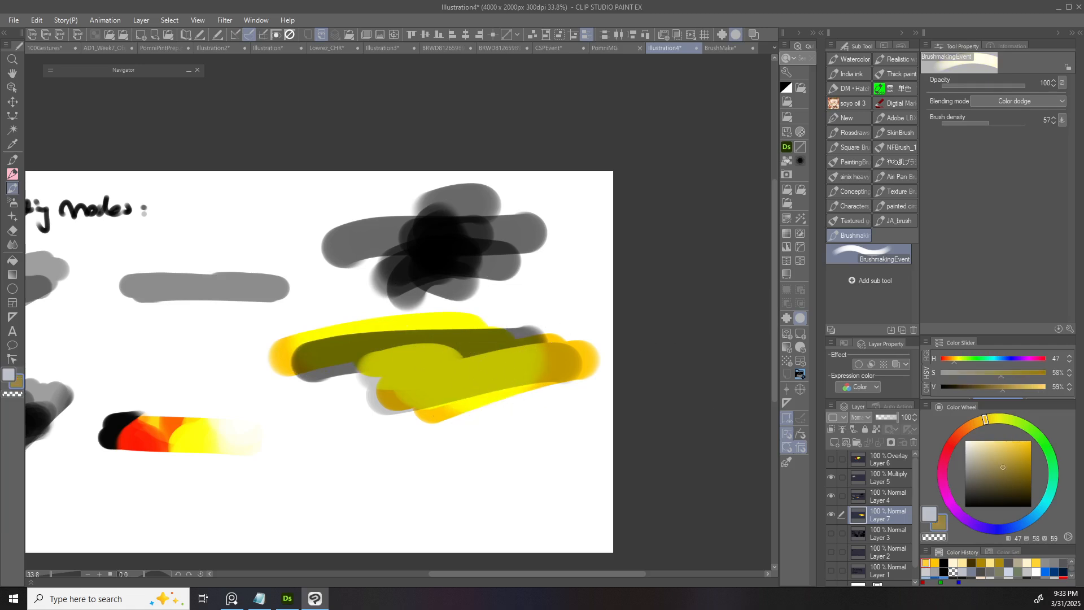
pyautogui.hotkey('ctrl', 'z')
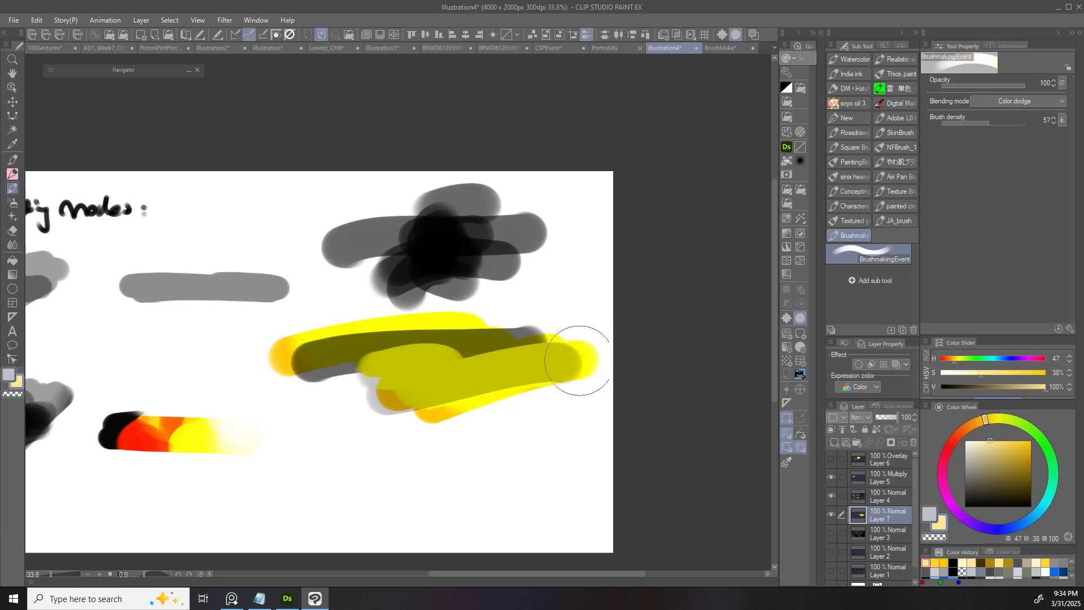
pyautogui.scroll(3, 597, 355)
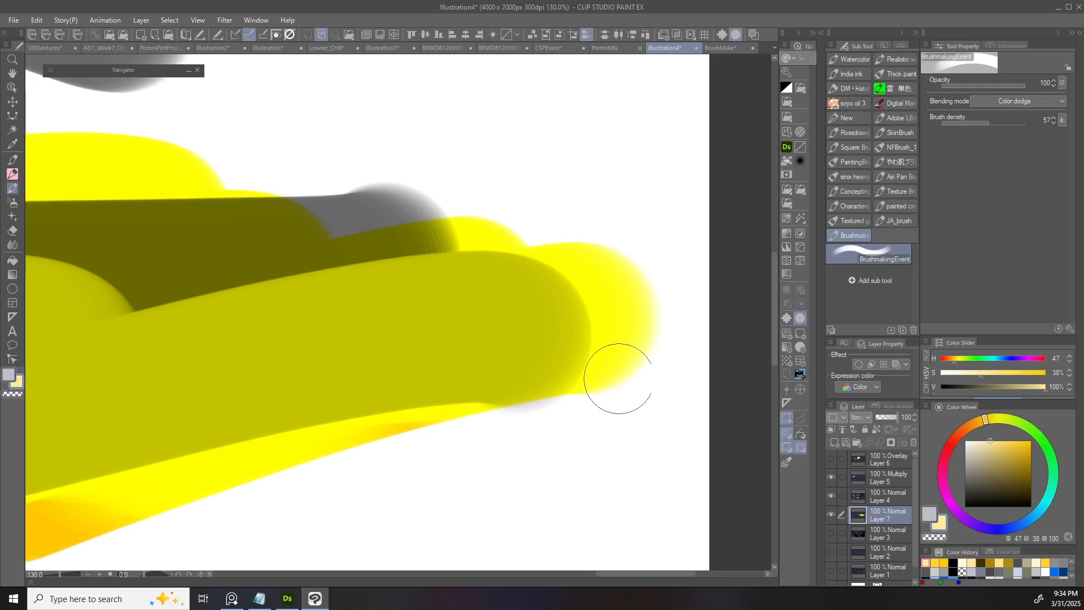
# - Try the yellow layer in Overlay layer blending mode
pyautogui.scroll(-2, 601, 367)
pyautogui.click(863, 416)
pyautogui.click(869, 244)
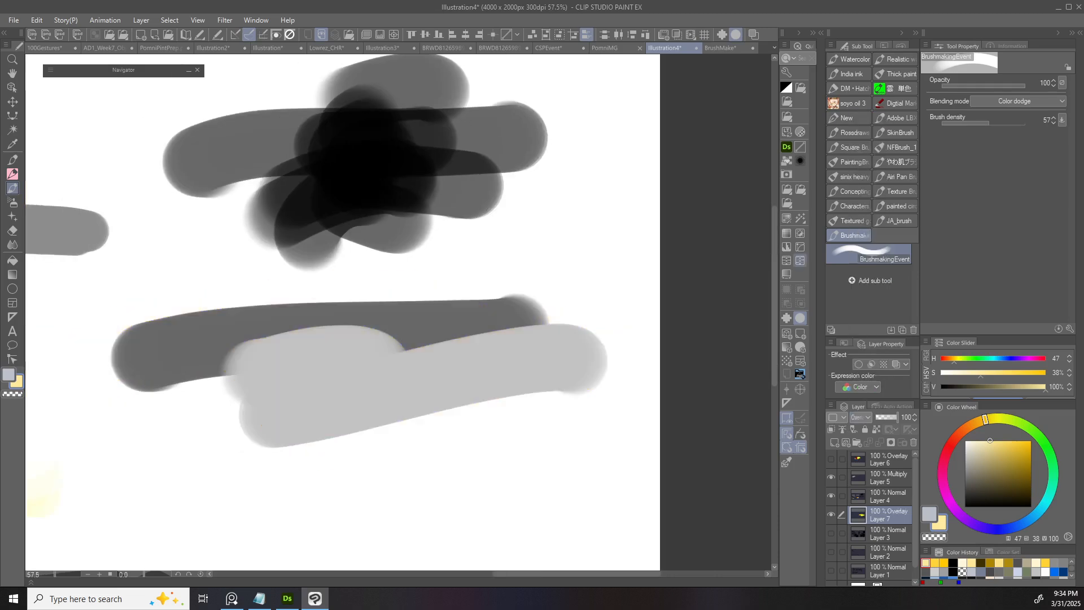
pyautogui.hotkey('ctrl', 'z')
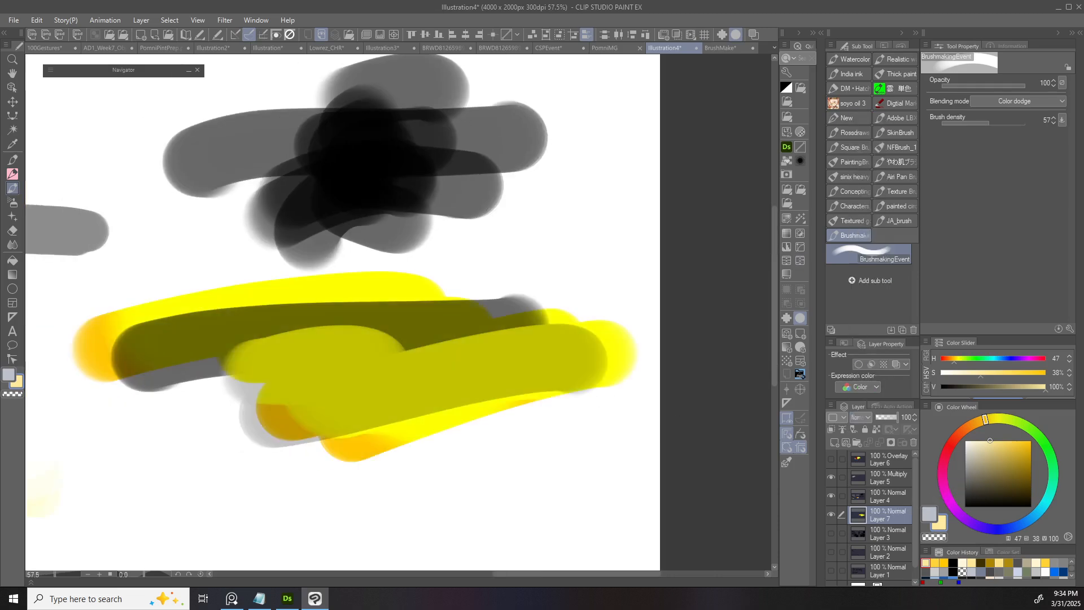
# - Set the brush's blending mode to Overlay and the colour to white (S 0%, V 100%)
pyautogui.click(1015, 101)
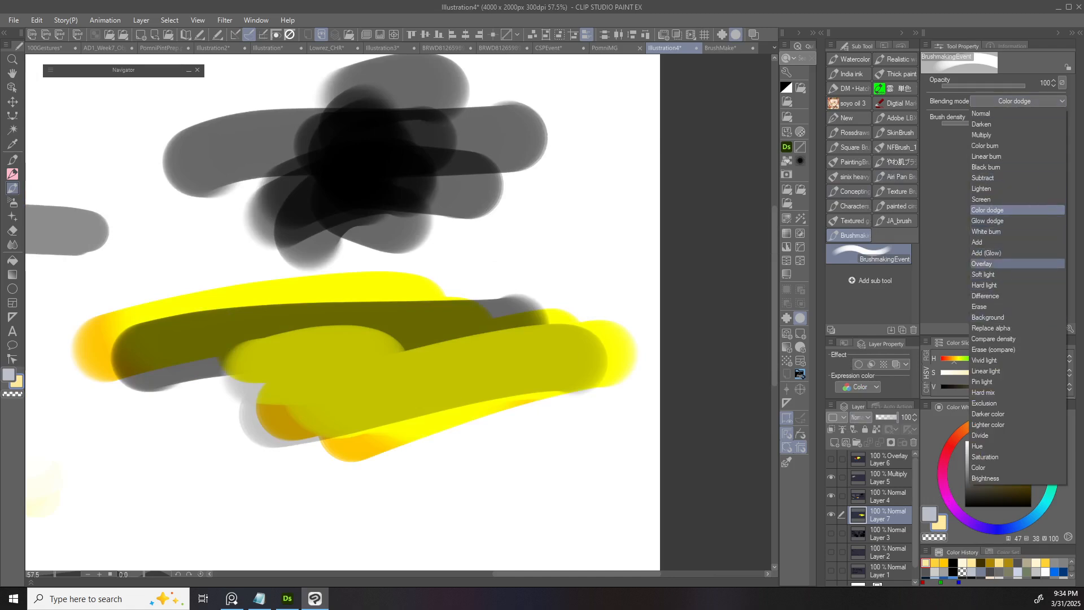
pyautogui.click(982, 264)
pyautogui.moveTo(558, 375)
pyautogui.mouseDown()
pyautogui.moveTo(478, 393)
pyautogui.moveTo(485, 406)
pyautogui.mouseUp()
pyautogui.click(965, 441)
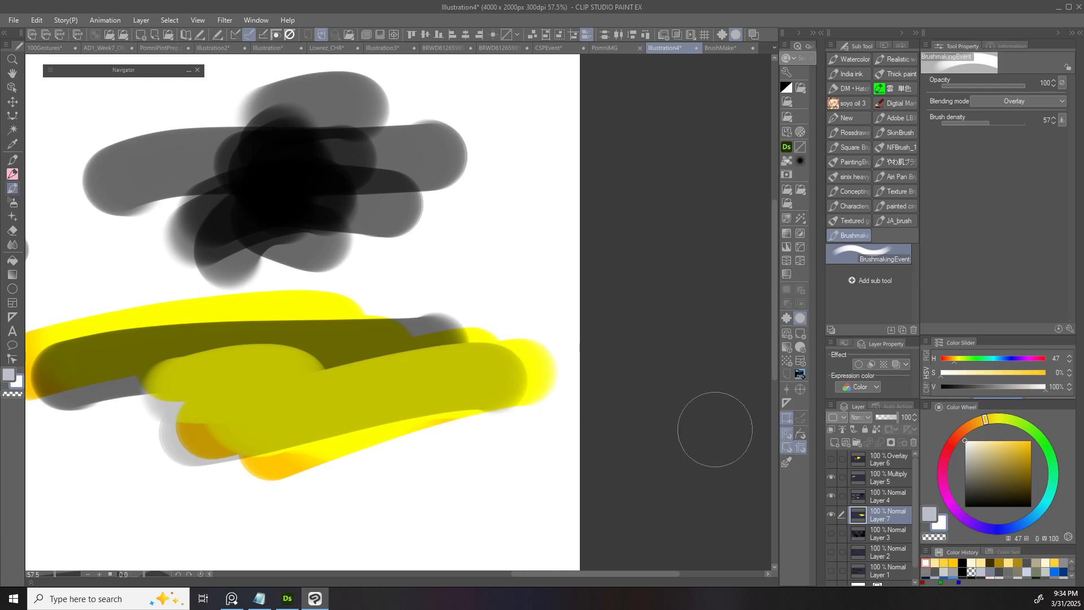
# - Show only the yellow layer and brush light gold (S 63%, V 100%) over it in Overlay mode
pyautogui.click(831, 514)
pyautogui.click(831, 514)
pyautogui.click(1001, 440)
pyautogui.moveTo(1001, 440); pyautogui.dragTo(1006, 439)
pyautogui.moveTo(536, 401)
pyautogui.mouseDown()
pyautogui.moveTo(464, 388)
pyautogui.moveTo(473, 383)
pyautogui.moveTo(407, 384)
pyautogui.mouseUp()
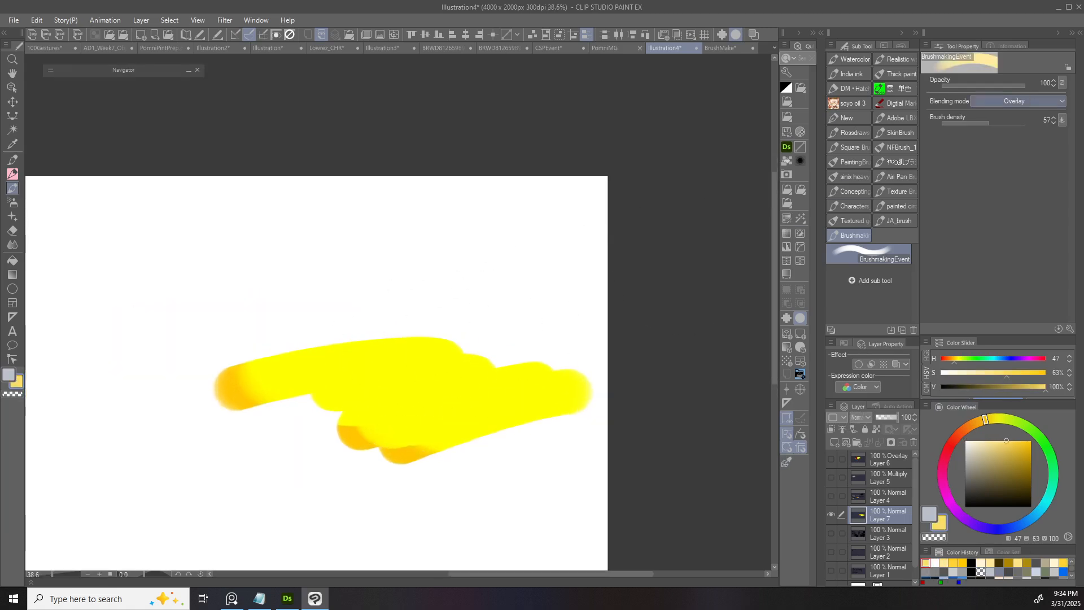
# - Switch the brush to Normal and cover the upper part of the yellow shape with light gold
pyautogui.click(1014, 101)
pyautogui.click(1015, 114)
pyautogui.moveTo(445, 375)
pyautogui.mouseDown()
pyautogui.moveTo(481, 372)
pyautogui.moveTo(339, 348)
pyautogui.moveTo(359, 359)
pyautogui.mouseUp()
pyautogui.moveTo(525, 394)
pyautogui.mouseDown()
pyautogui.moveTo(455, 388)
pyautogui.moveTo(524, 359)
pyautogui.mouseUp()
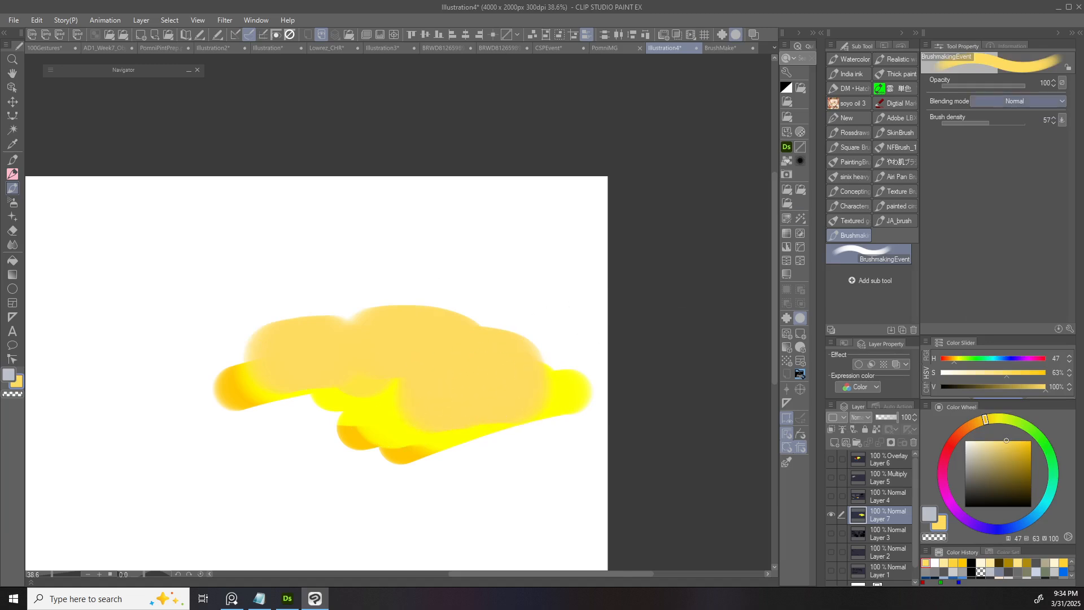
# - Brush dark brown (H 47, S 70%, V 35%) in Overlay mode over the gold and yellow shape
pyautogui.click(1015, 101)
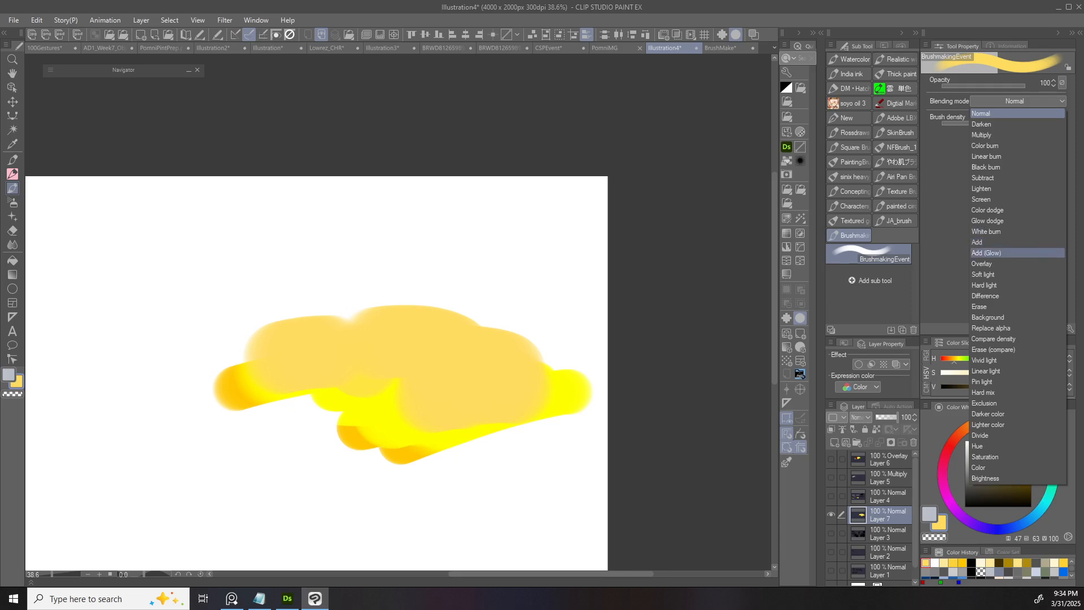
pyautogui.click(985, 263)
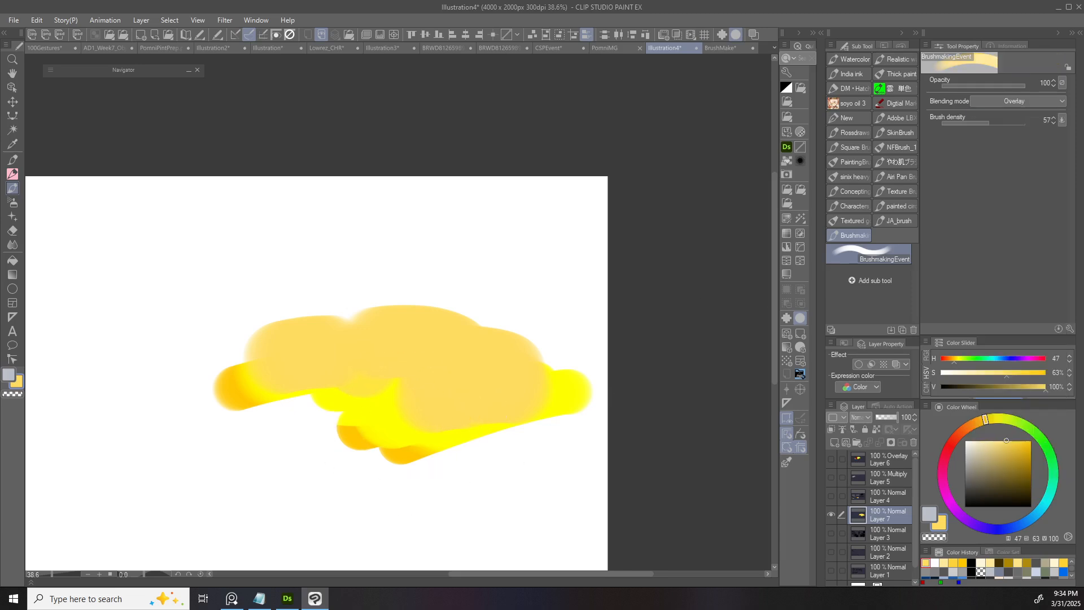
pyautogui.click(1011, 484)
pyautogui.moveTo(539, 416)
pyautogui.mouseDown()
pyautogui.moveTo(460, 432)
pyautogui.moveTo(341, 422)
pyautogui.mouseUp()
pyautogui.moveTo(485, 406)
pyautogui.mouseDown()
pyautogui.moveTo(397, 411)
pyautogui.moveTo(537, 414)
pyautogui.mouseUp()
# - Switch the brush to Saturation, undo a dark brown test stroke, and paint light grey (S 0%, V 84%) over the shape's red and yellow areas
pyautogui.click(1015, 101)
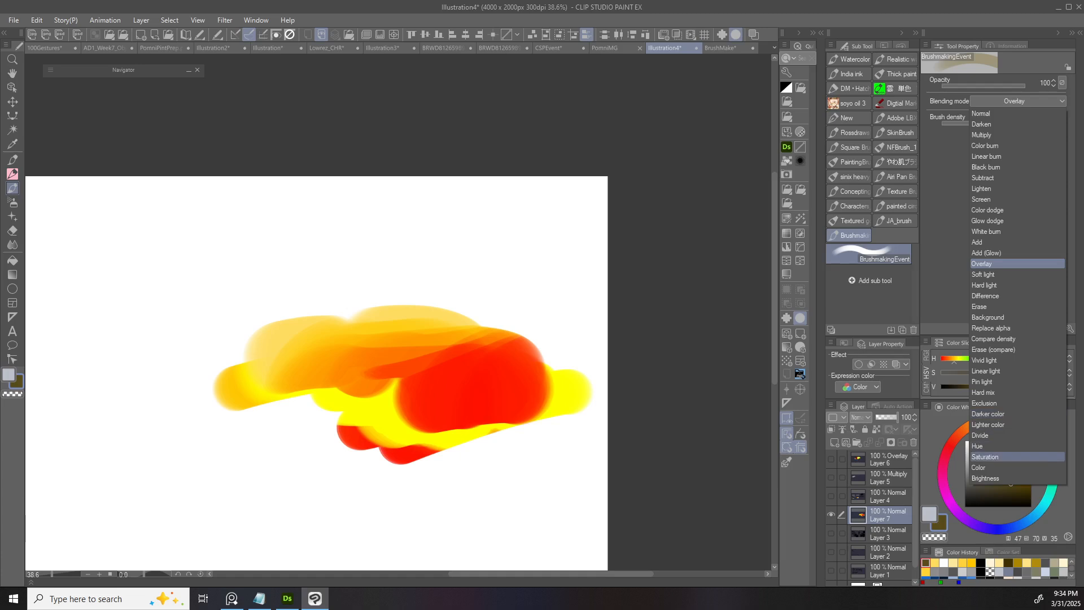
pyautogui.click(988, 456)
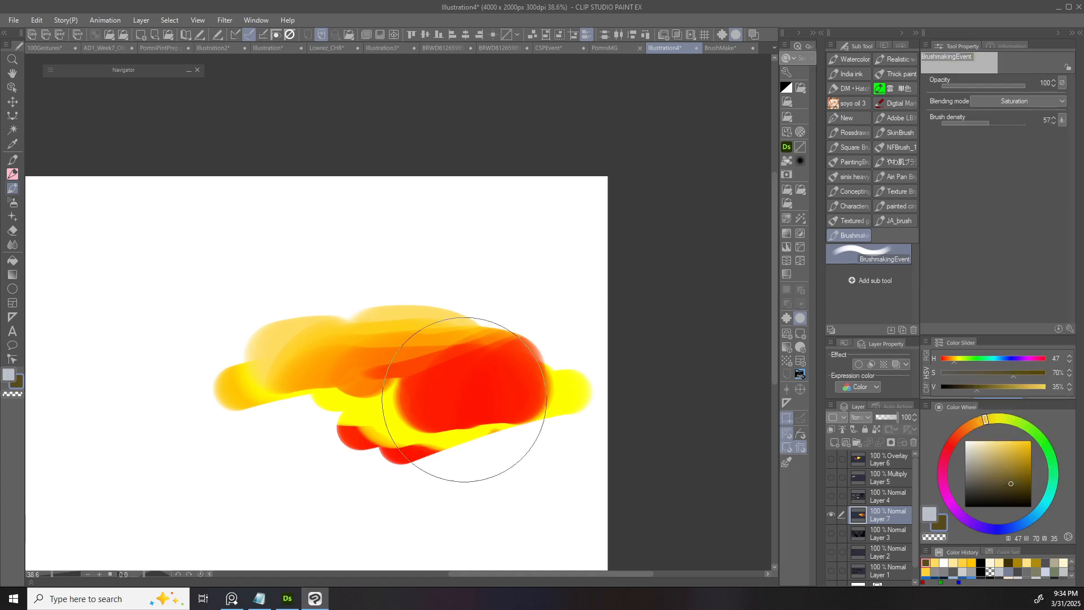
pyautogui.moveTo(556, 382); pyautogui.dragTo(513, 363)
pyautogui.hotkey('ctrl', 'z')
pyautogui.moveTo(973, 459); pyautogui.dragTo(964, 450)
pyautogui.moveTo(542, 373)
pyautogui.mouseDown()
pyautogui.moveTo(462, 408)
pyautogui.moveTo(490, 366)
pyautogui.moveTo(407, 384)
pyautogui.mouseUp()
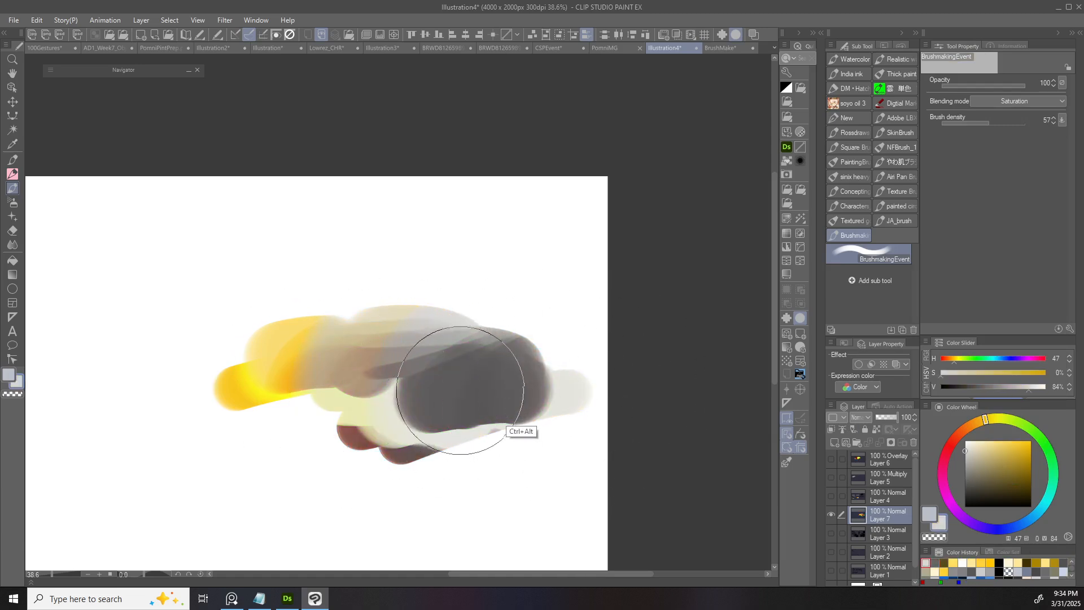
# - Set the brush blending mode to Color and paint fully saturated yellow over the grey and pale strokes
pyautogui.click(1015, 100)
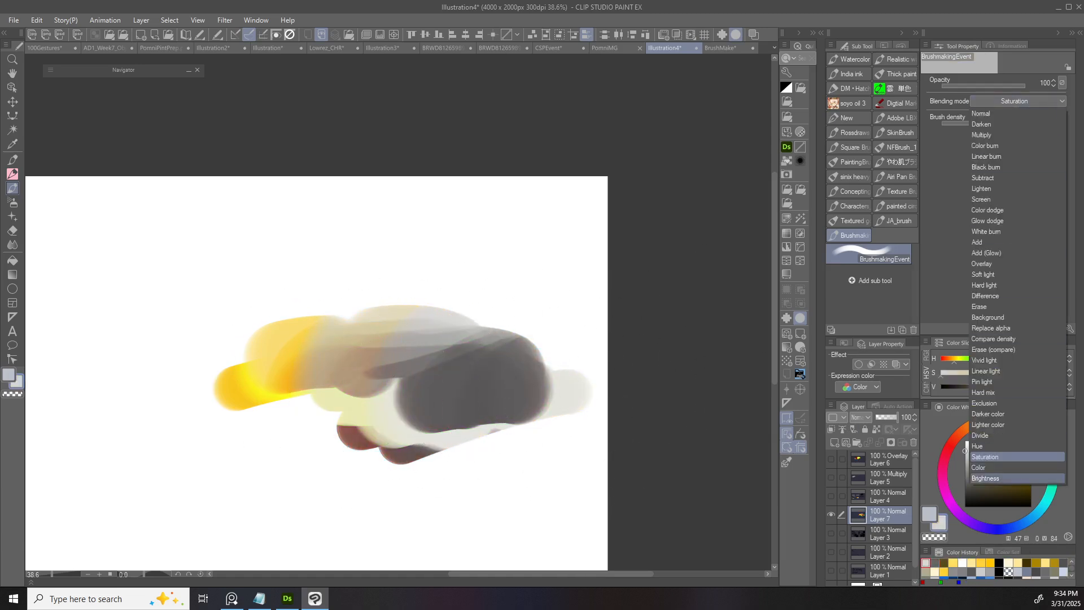
pyautogui.click(983, 468)
pyautogui.click(1031, 440)
pyautogui.moveTo(566, 452)
pyautogui.mouseDown()
pyautogui.moveTo(601, 392)
pyautogui.moveTo(472, 368)
pyautogui.moveTo(350, 364)
pyautogui.mouseUp()
# - Pick a saturated red with hue 8 and paint it over the dark patch of the blob
pyautogui.click(954, 439)
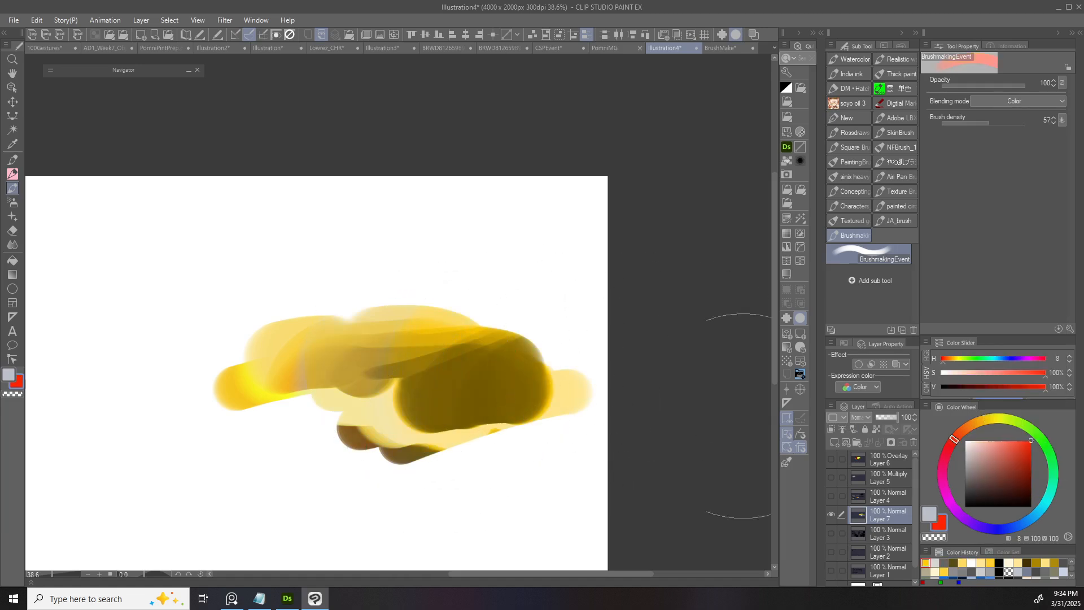
pyautogui.moveTo(546, 358); pyautogui.dragTo(545, 348)
pyautogui.moveTo(619, 408); pyautogui.dragTo(598, 409)
pyautogui.scroll(-2, 557, 406)
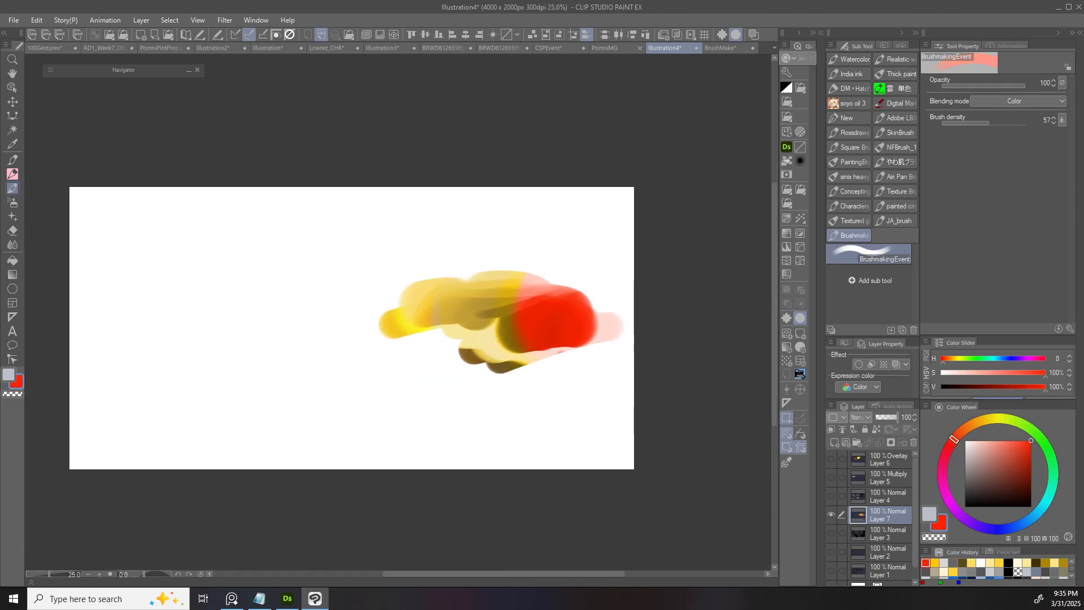
# - Hide Layer 7 and return the brush blending mode to Normal
pyautogui.click(831, 515)
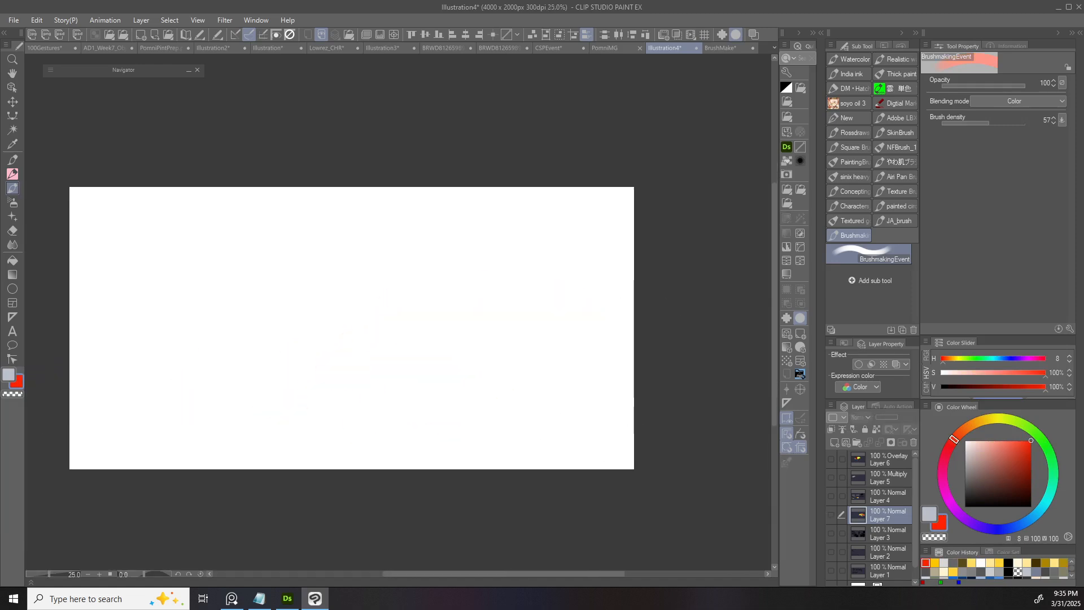
pyautogui.click(1015, 101)
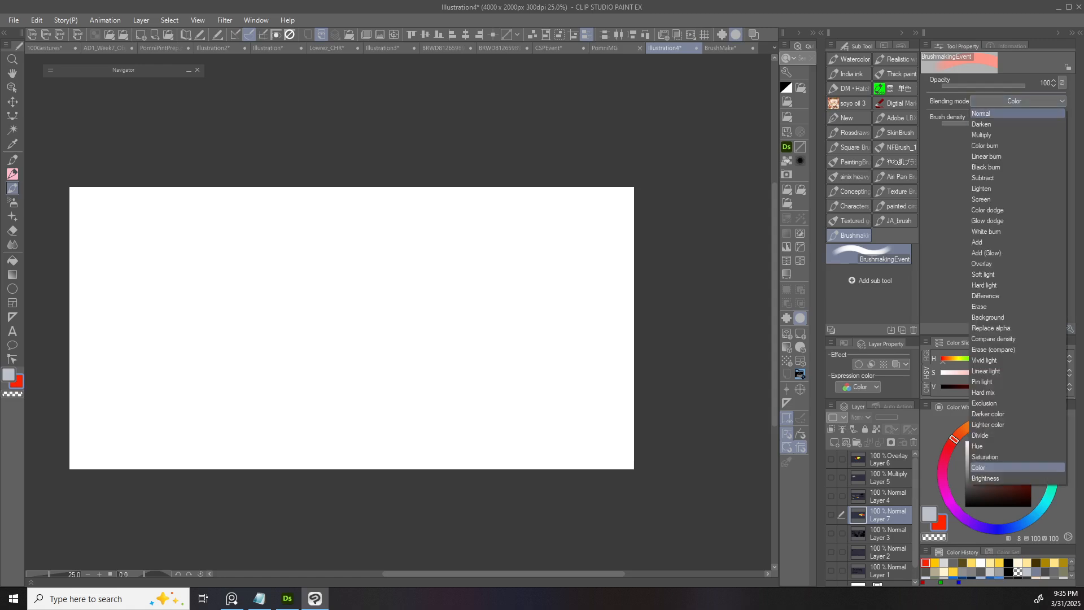
pyautogui.click(1015, 112)
# - In the detailed brush settings, expose Anti-aliasing as a tool property and set it to the first level, none
pyautogui.click(1069, 328)
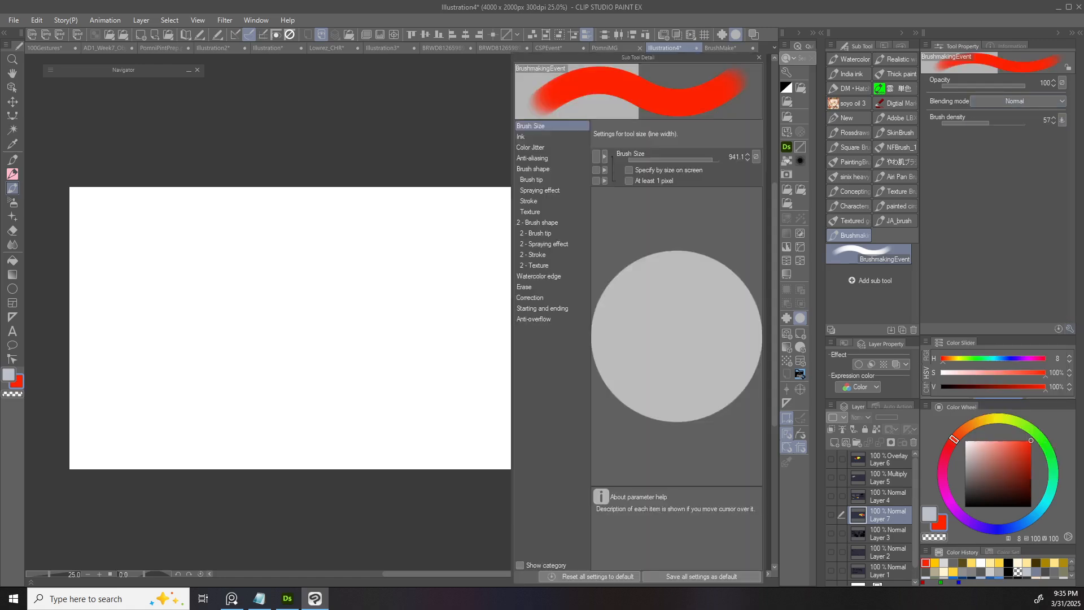
pyautogui.click(522, 137)
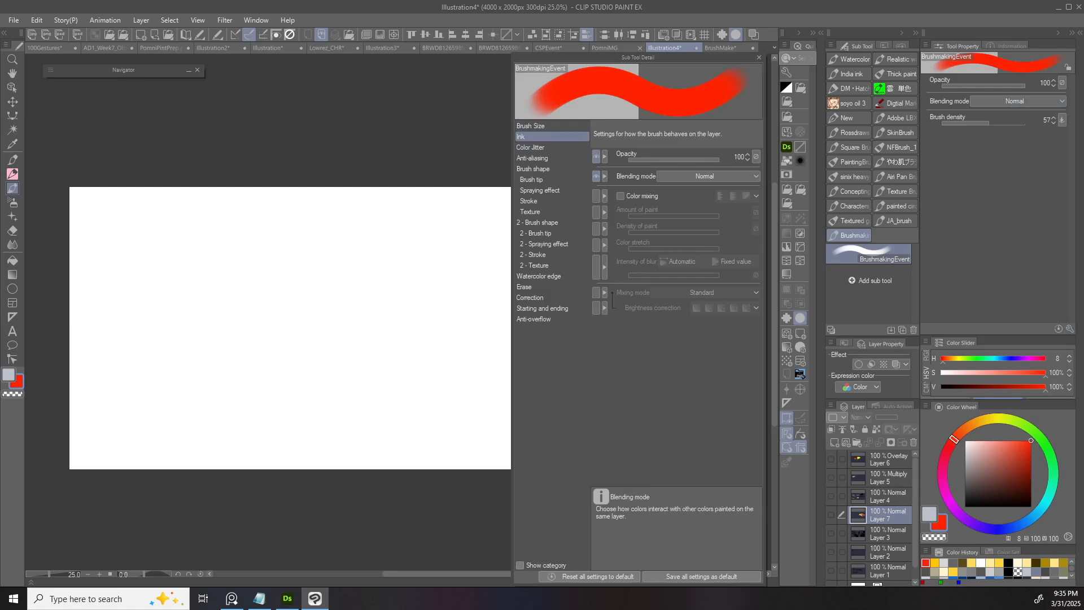
pyautogui.click(532, 158)
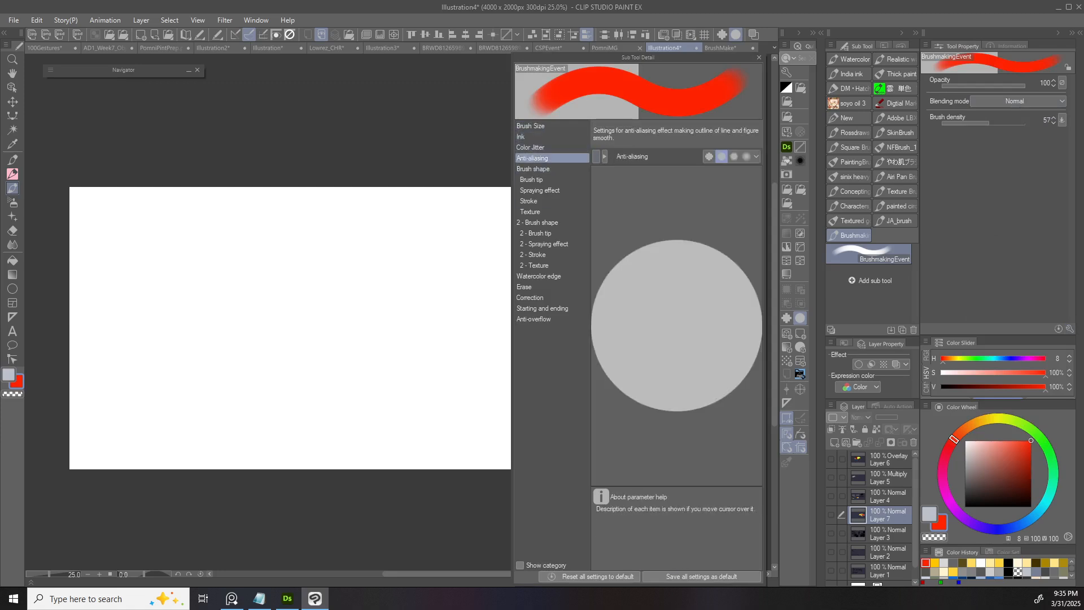
pyautogui.click(596, 157)
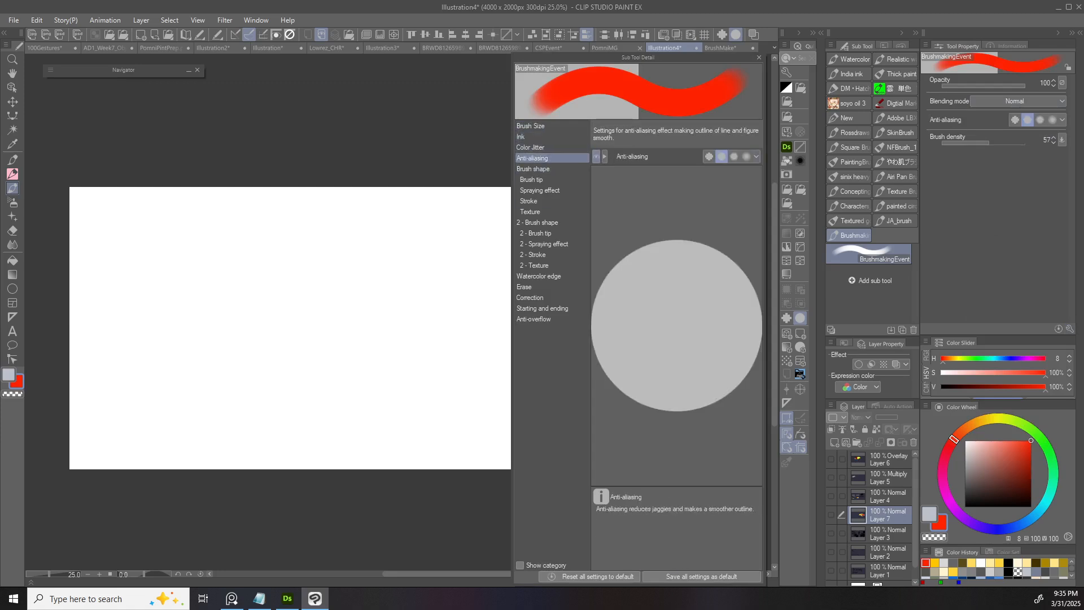
pyautogui.click(709, 157)
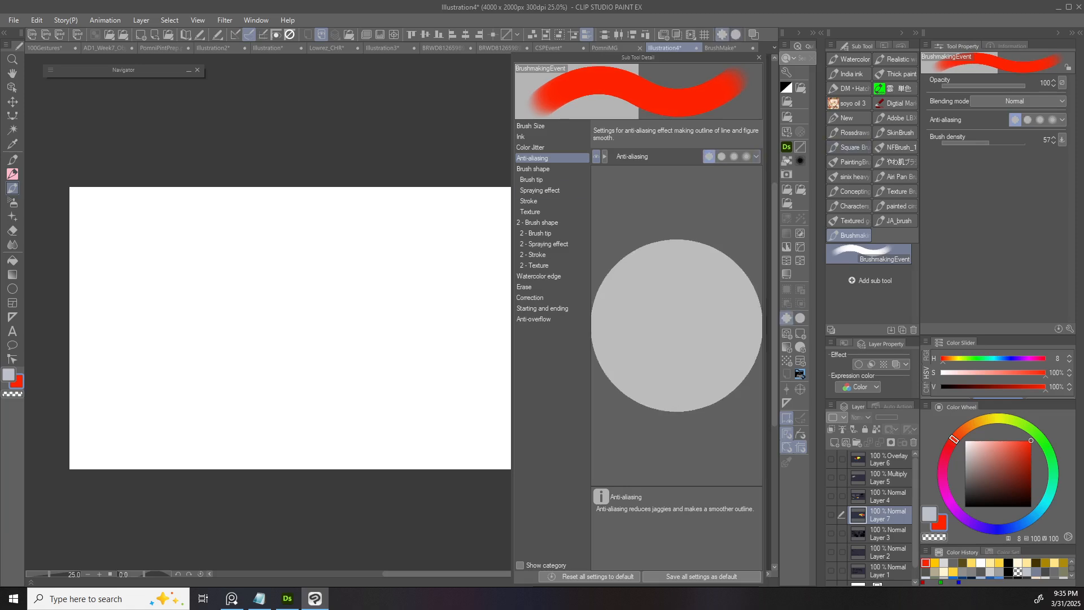
# - Expose the brush tip's Hardness, Thickness and Angle as tool properties and raise Brush density to 100
pyautogui.click(534, 169)
pyautogui.click(533, 179)
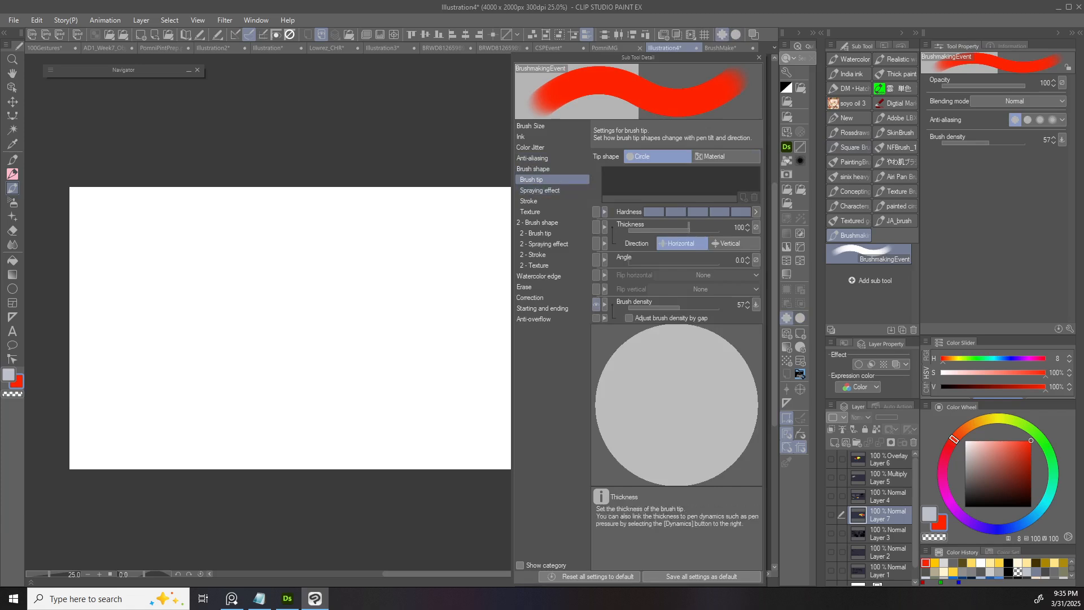
pyautogui.click(596, 211)
pyautogui.click(595, 226)
pyautogui.click(596, 259)
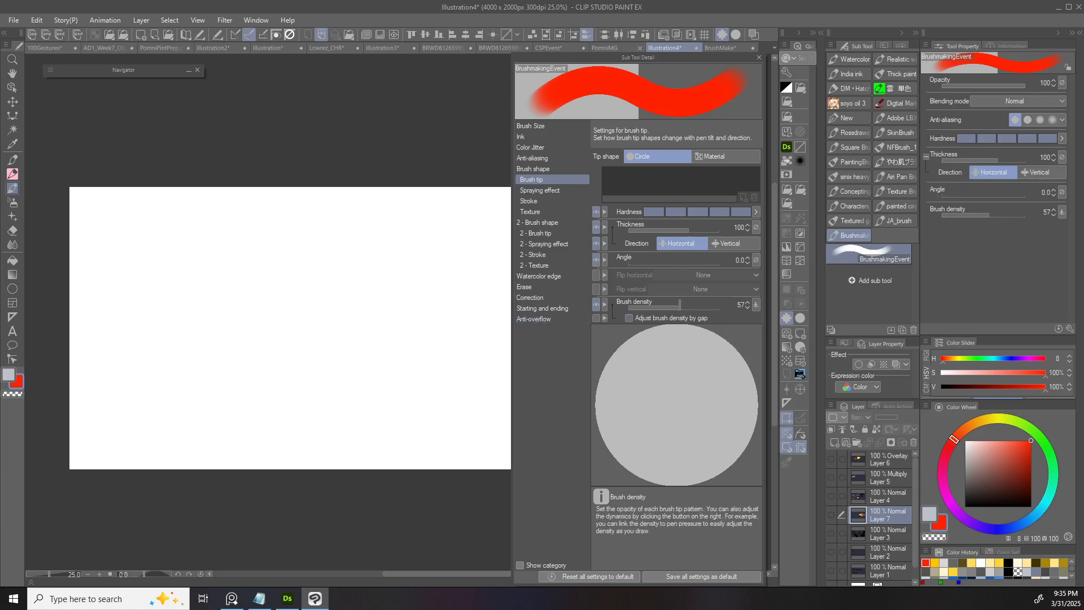
pyautogui.moveTo(681, 308); pyautogui.dragTo(720, 307)
# - Expose the stroke Gap and Texture as tool properties, and set Anti-aliasing to the second level
pyautogui.click(540, 190)
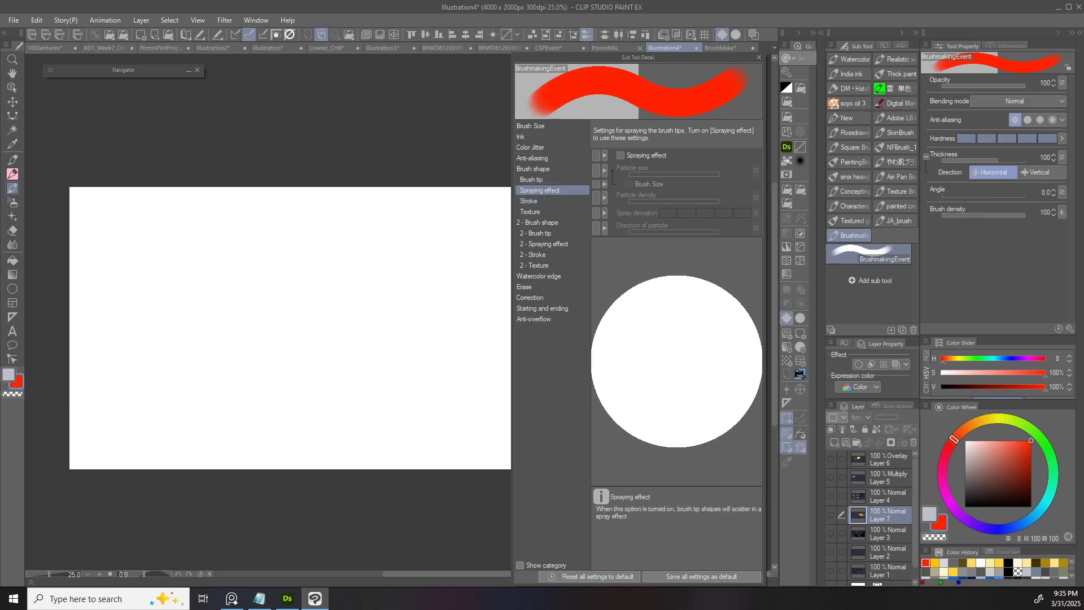
pyautogui.click(541, 201)
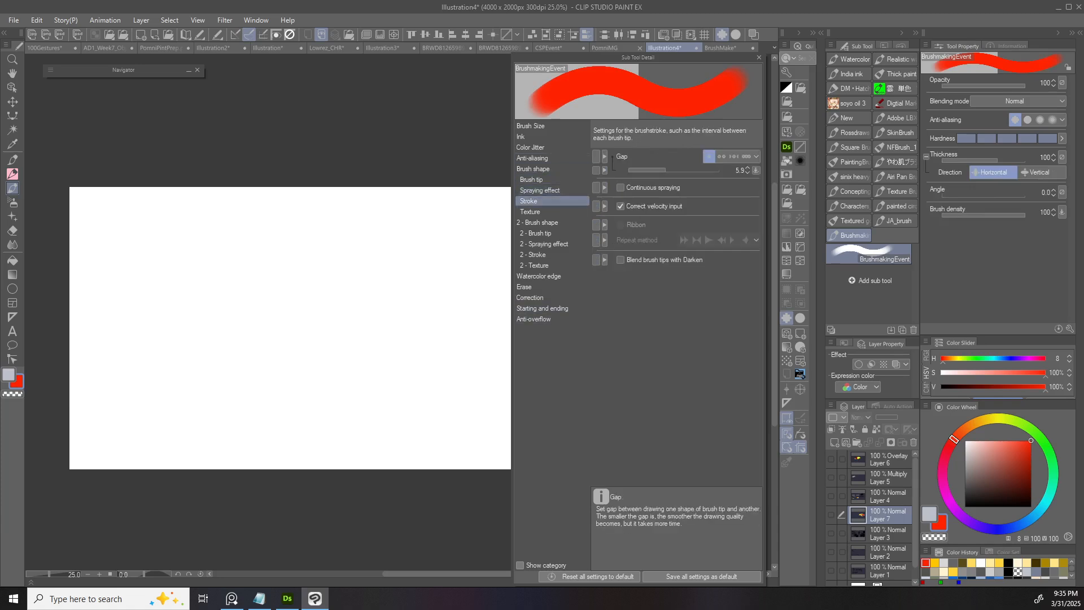
pyautogui.click(596, 156)
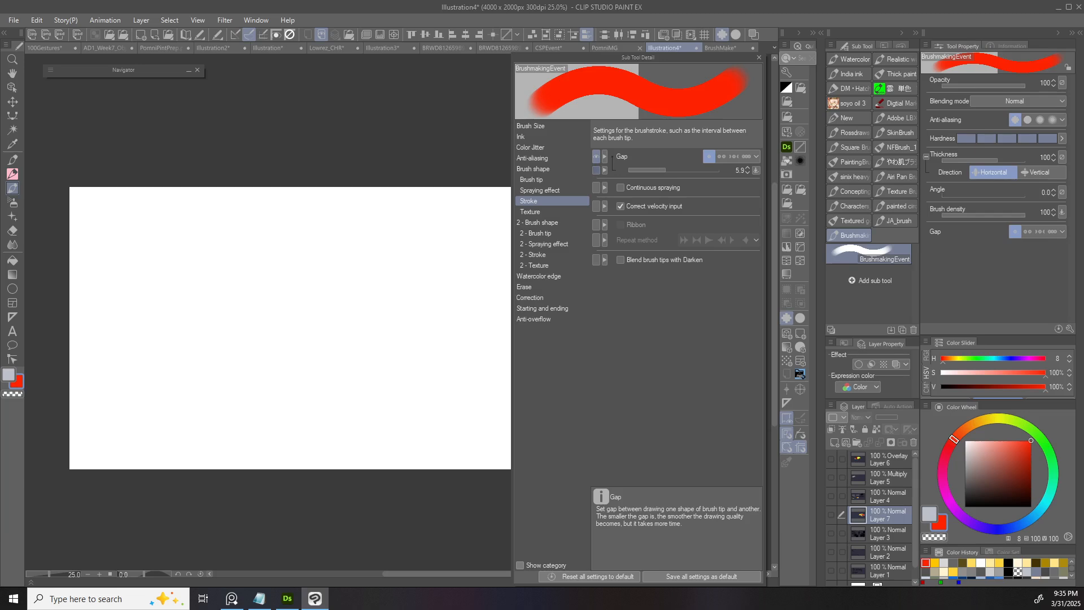
pyautogui.click(530, 211)
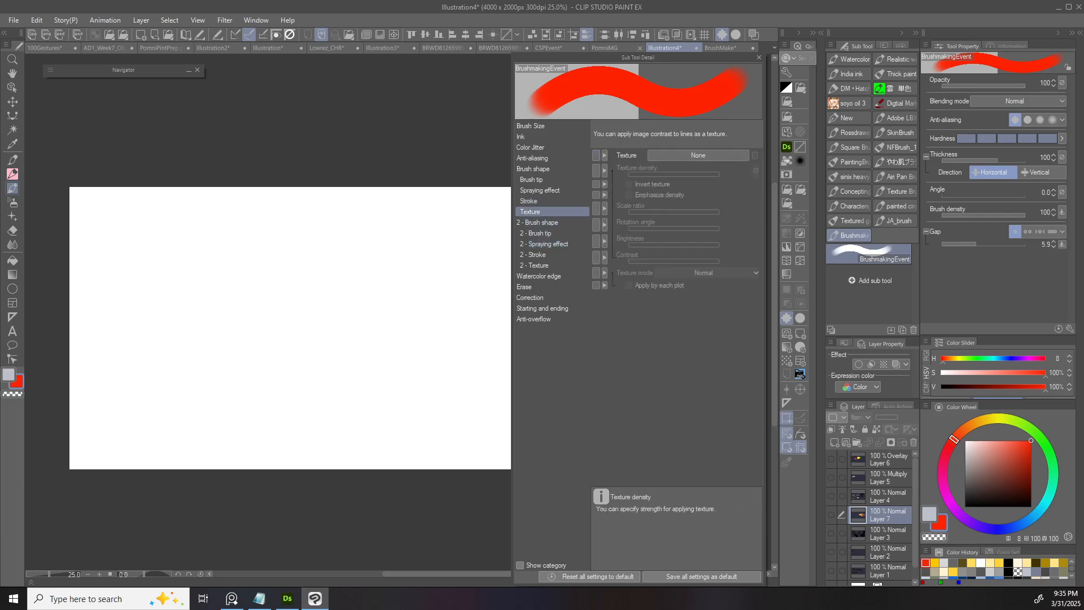
pyautogui.click(597, 155)
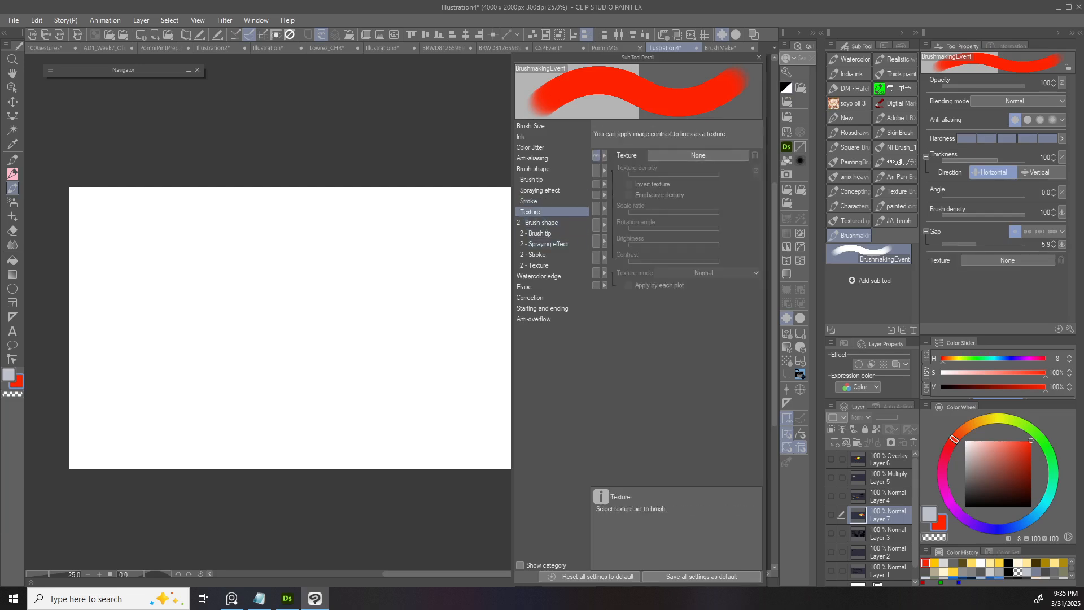
pyautogui.click(759, 57)
pyautogui.moveTo(352, 328); pyautogui.dragTo(399, 340)
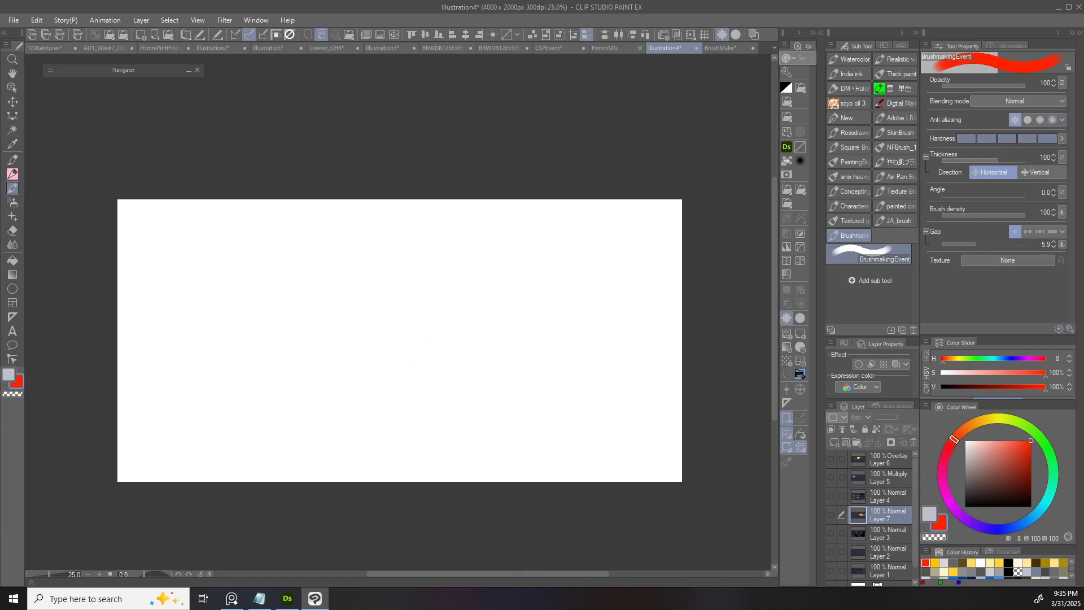
pyautogui.click(1027, 119)
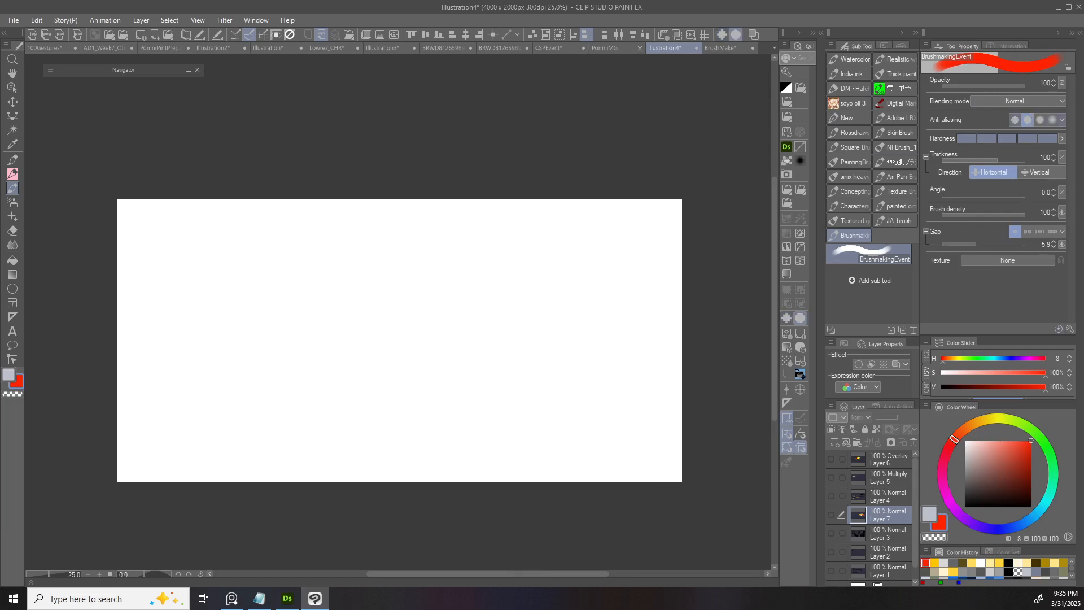
# - Create a new illustration canvas 64 px wide and 64 px high
pyautogui.click(37, 20)
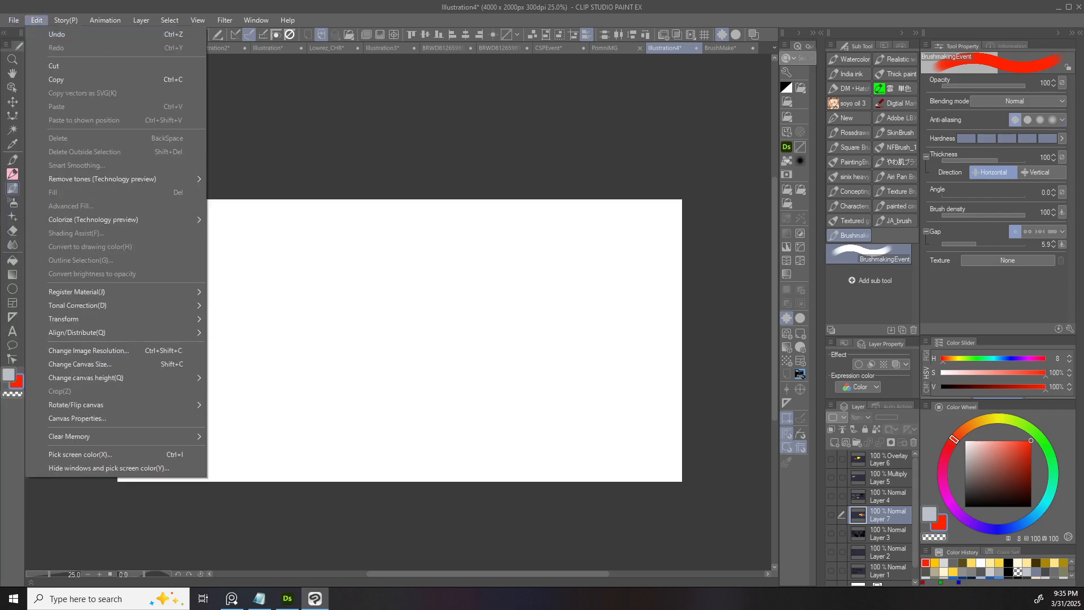
pyautogui.press('Left')
pyautogui.press('Return')
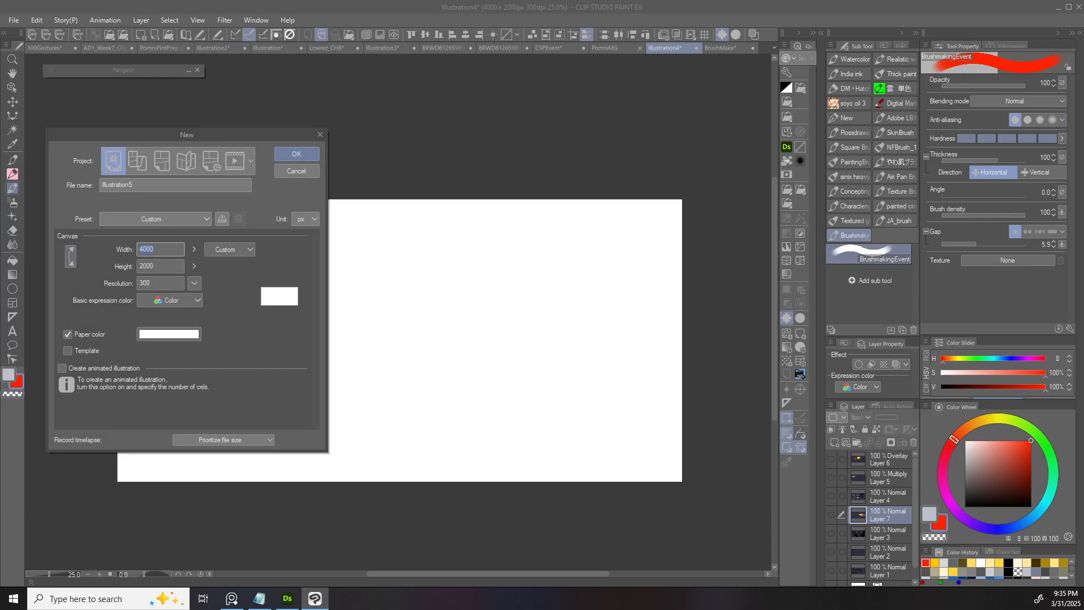
pyautogui.write('64')
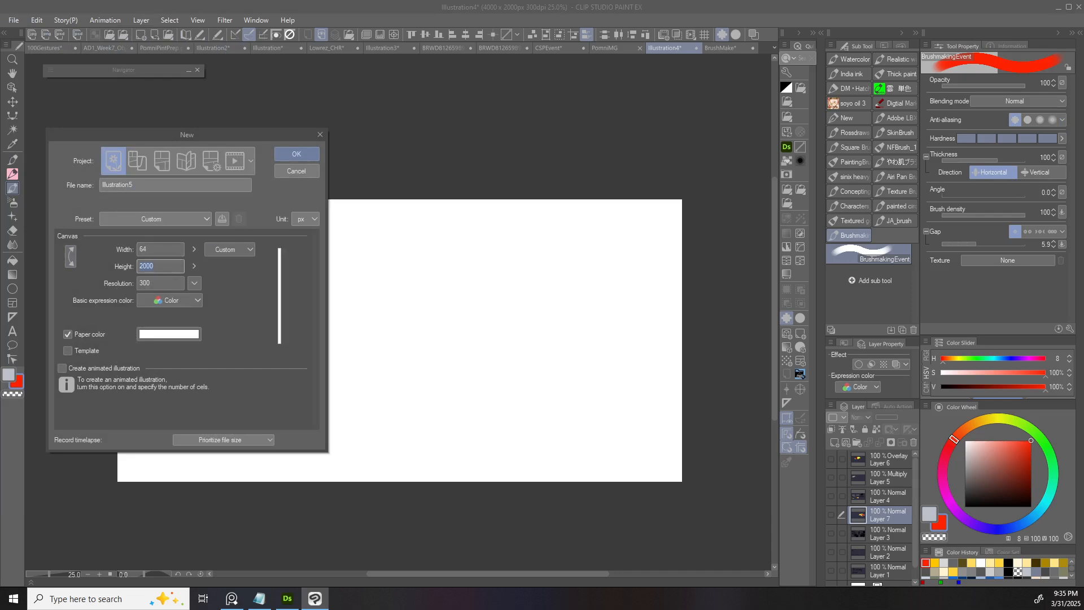
pyautogui.write('64')
pyautogui.press('Return')
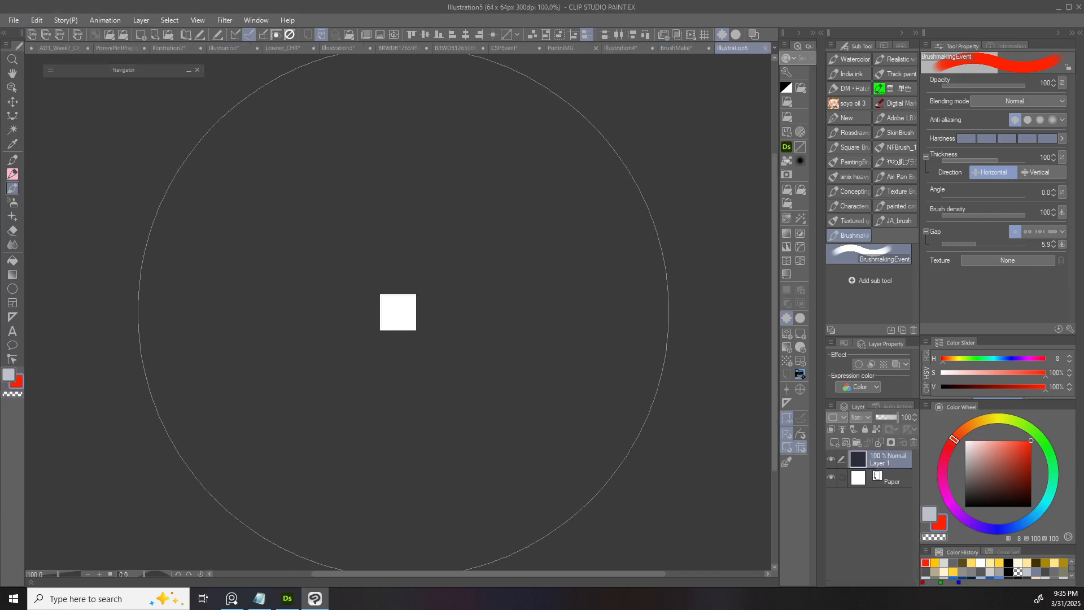
# - Shrink the brush until it is small enough to paint on the 64 px canvas
pyautogui.moveTo(401, 315); pyautogui.dragTo(467, 357)
pyautogui.moveTo(470, 318); pyautogui.dragTo(423, 319)
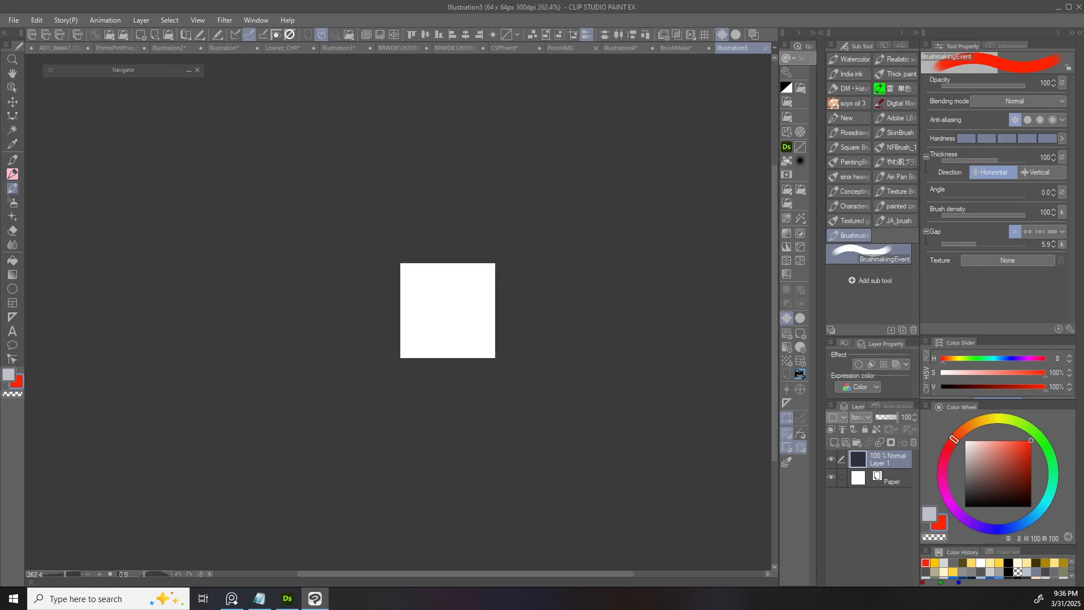
pyautogui.press('[')
pyautogui.press('[')
pyautogui.press('[')
pyautogui.press('[')
pyautogui.press('[')
pyautogui.press('[')
pyautogui.press('[')
pyautogui.press('[')
pyautogui.press('[')
pyautogui.press('[')
pyautogui.moveTo(458, 315)
pyautogui.mouseDown()
pyautogui.moveTo(482, 319)
pyautogui.moveTo(477, 309)
pyautogui.moveTo(437, 315)
pyautogui.mouseUp()
pyautogui.click(324, 184)
pyautogui.hotkey('ctrl', 'z')
pyautogui.moveTo(327, 194); pyautogui.dragTo(375, 192)
pyautogui.hotkey('ctrl', 'z')
pyautogui.hotkey('ctrl', 'z')
# - Paint a hard-edged red circle in the canvas's upper left and a soft-edged red circle below it for comparison
pyautogui.moveTo(324, 199); pyautogui.dragTo(339, 199)
pyautogui.moveTo(332, 201); pyautogui.dragTo(363, 174)
pyautogui.moveTo(310, 350)
pyautogui.mouseDown()
pyautogui.moveTo(325, 358)
pyautogui.moveTo(333, 345)
pyautogui.moveTo(316, 350)
pyautogui.moveTo(367, 384)
pyautogui.moveTo(344, 395)
pyautogui.mouseUp()
pyautogui.hotkey('ctrl', 'z')
pyautogui.scroll(2, 390, 356)
pyautogui.scroll(-2, 397, 364)
pyautogui.scroll(1, 397, 364)
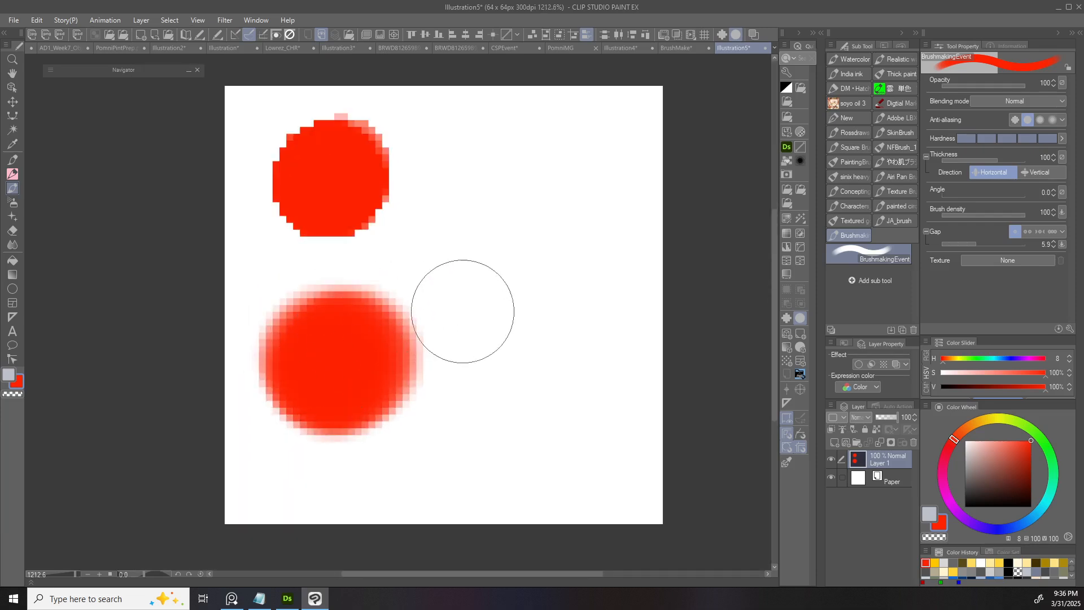
# - Reduce the brush to a fine lettering size and change the drawing color to black
pyautogui.press('[')
pyautogui.press('[')
pyautogui.press('[')
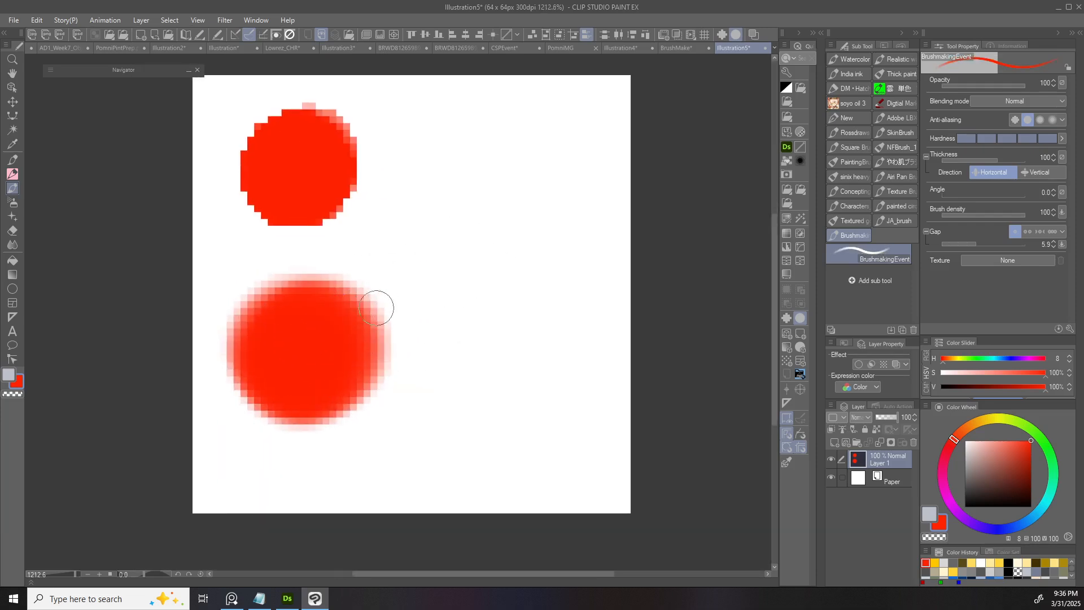
pyautogui.scroll(2, 361, 333)
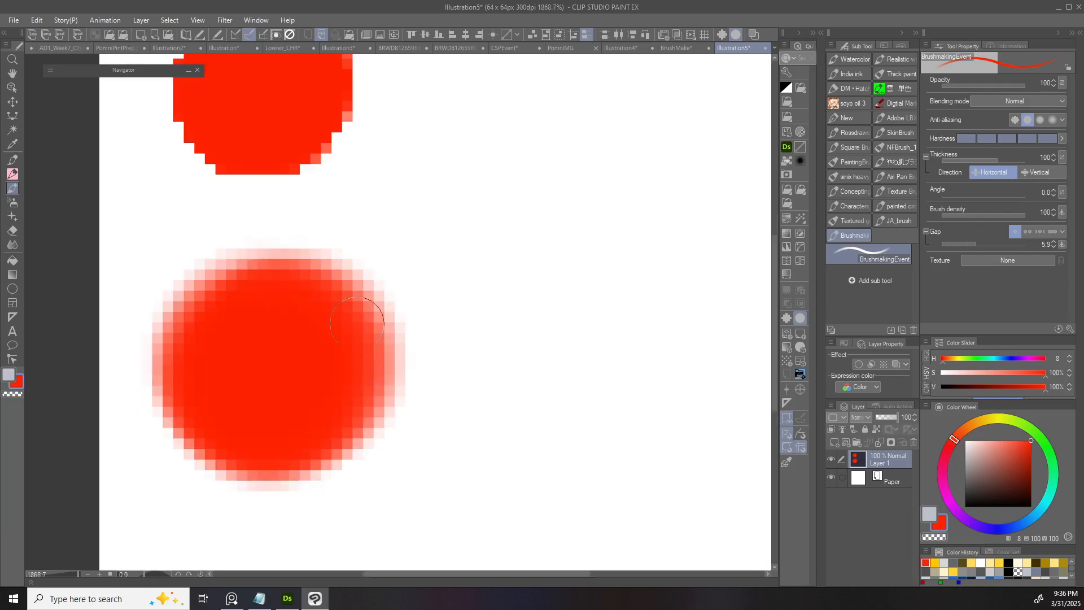
pyautogui.scroll(-3, 409, 353)
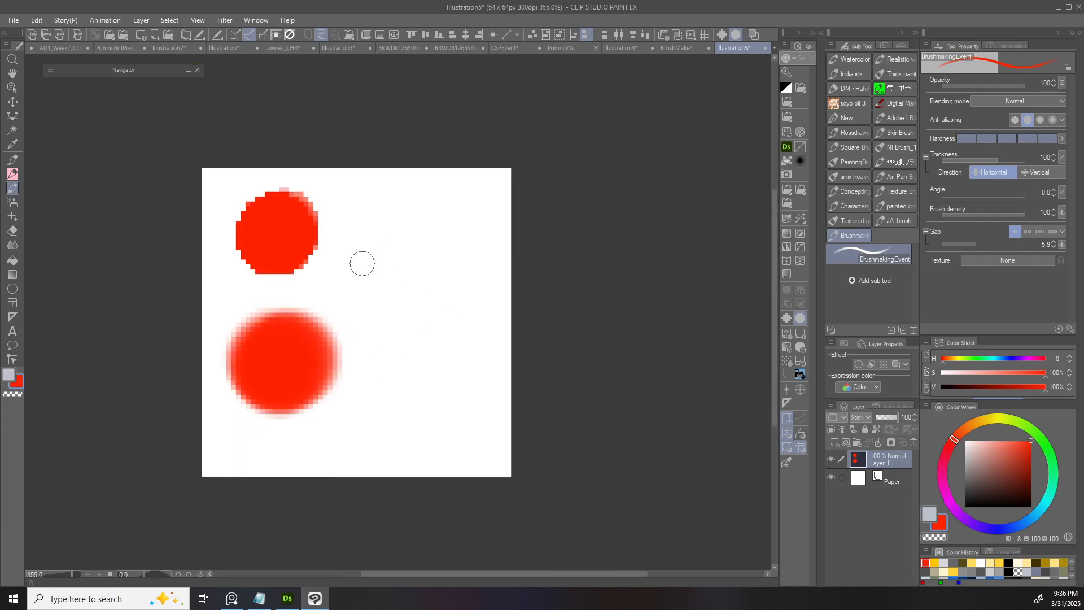
pyautogui.moveTo(342, 254); pyautogui.dragTo(335, 255)
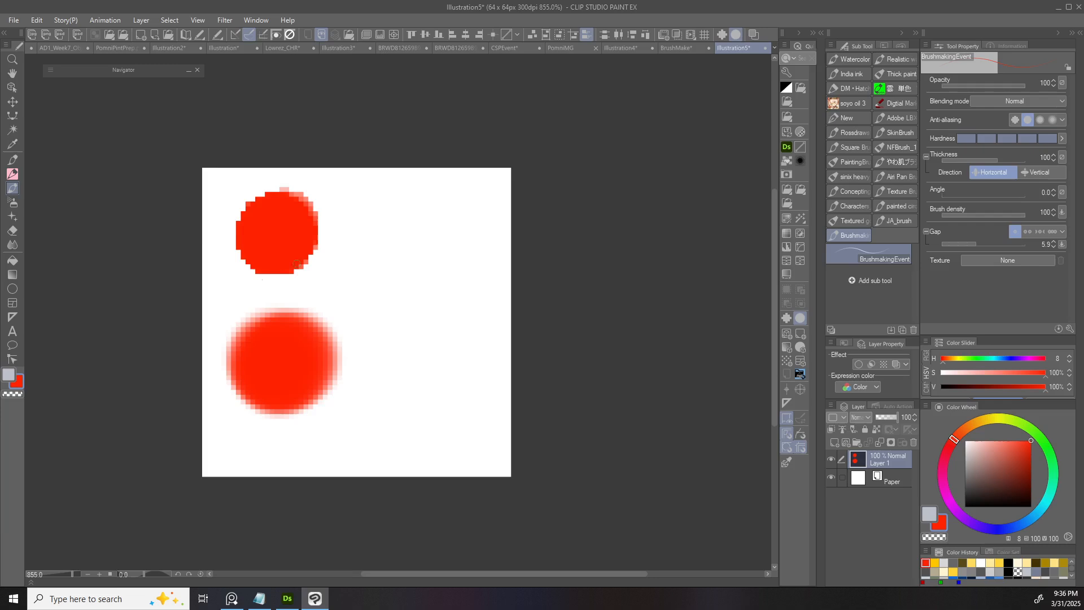
pyautogui.moveTo(984, 485); pyautogui.dragTo(964, 507)
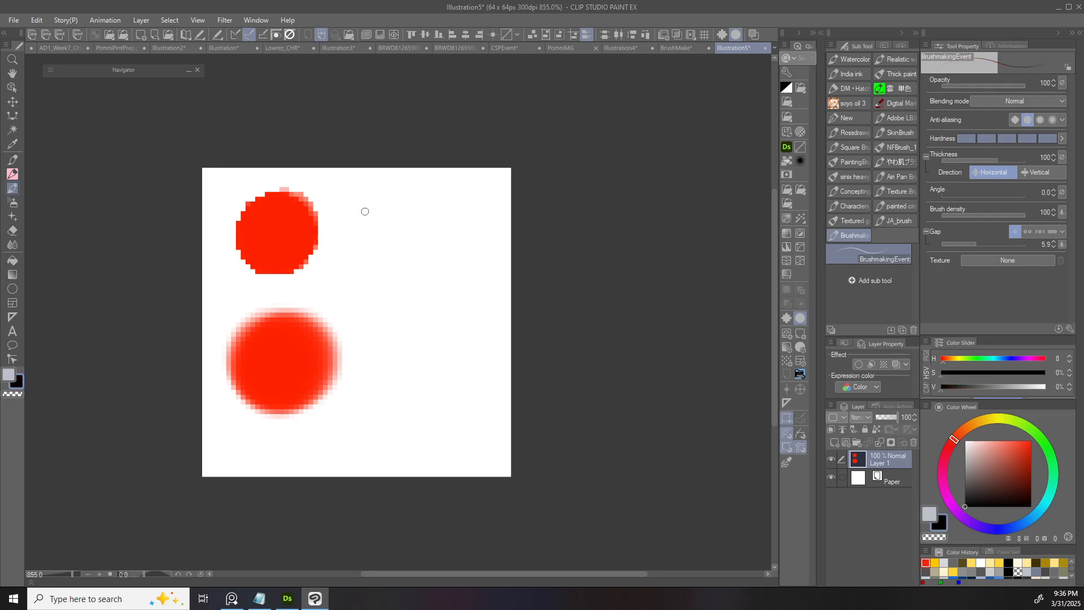
# - Try to hand-letter "No AA" beside the upper red circle
pyautogui.moveTo(350, 217); pyautogui.dragTo(357, 232)
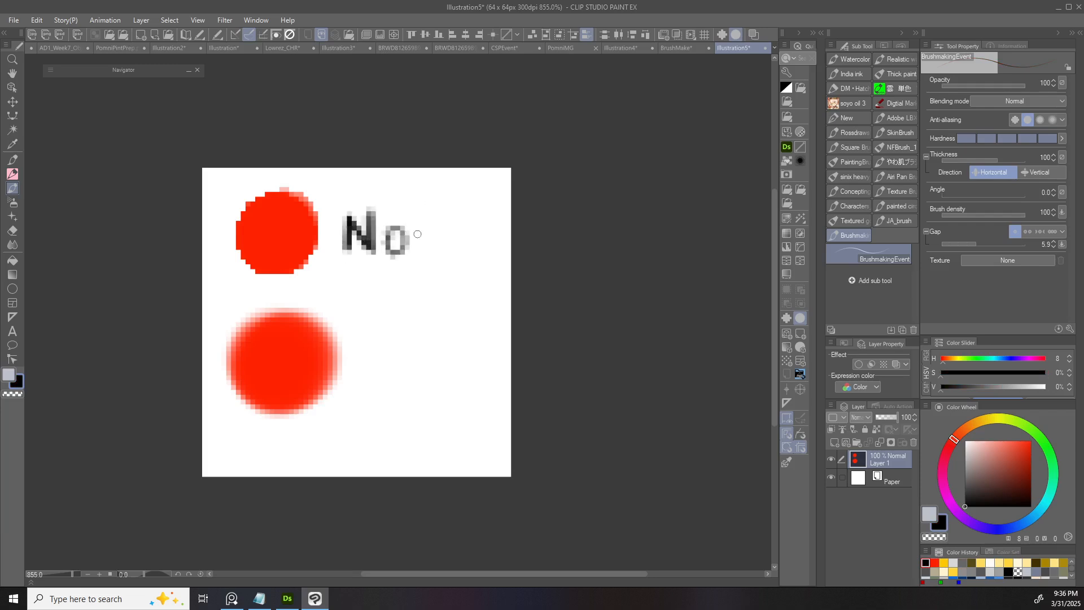
pyautogui.moveTo(468, 231); pyautogui.dragTo(487, 257)
pyautogui.moveTo(463, 243); pyautogui.dragTo(478, 242)
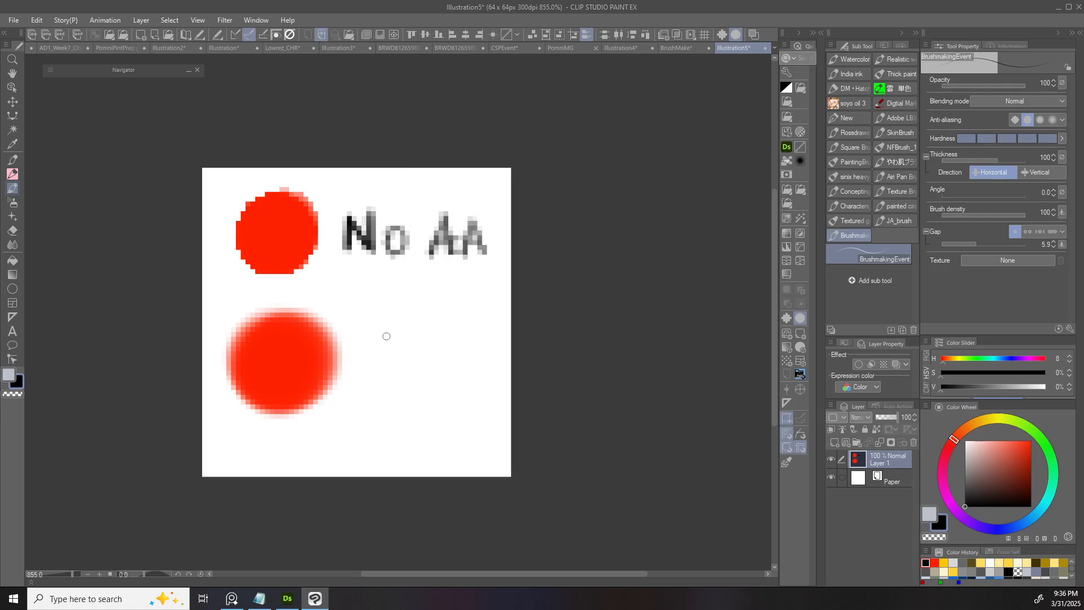
pyautogui.moveTo(366, 375); pyautogui.dragTo(376, 336)
pyautogui.hotkey('ctrl', 'z')
# - Set Anti-aliasing to the first level, none, and try a few lettering strokes beside the lower circle
pyautogui.click(1015, 120)
pyautogui.moveTo(362, 381); pyautogui.dragTo(391, 395)
pyautogui.moveTo(397, 331); pyautogui.dragTo(404, 364)
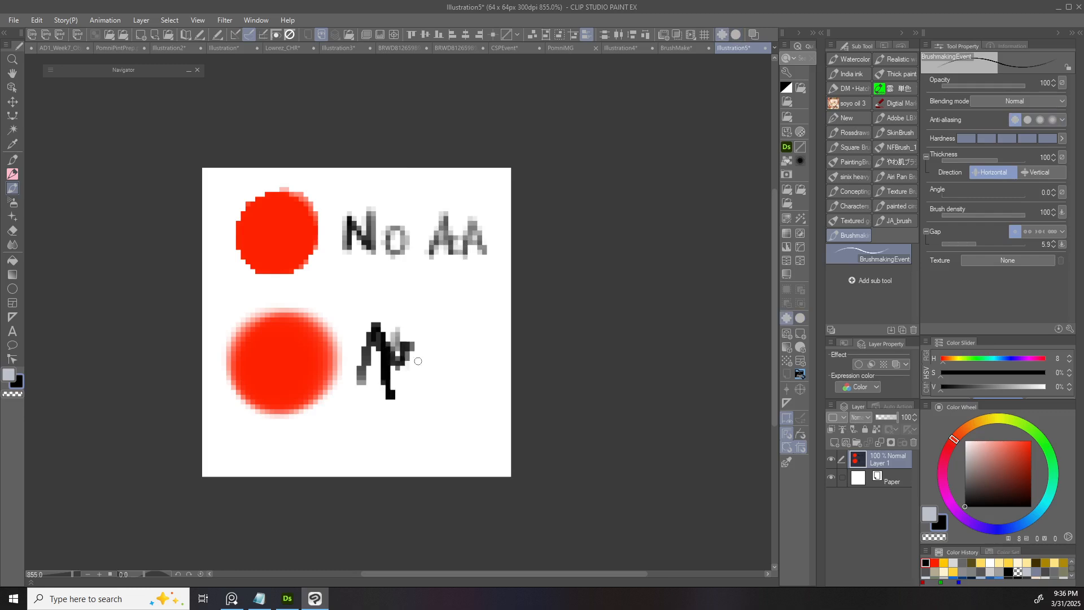
# - Undo all the black lettering strokes beside both red circles
pyautogui.hotkey('ctrl', 'z')
pyautogui.hotkey('ctrl', 'z')
pyautogui.hotkey('ctrl', 'z')
pyautogui.hotkey('ctrl', 'z')
pyautogui.hotkey('ctrl', 'z')
pyautogui.hotkey('ctrl', 'z')
pyautogui.hotkey('ctrl', 'z')
pyautogui.hotkey('ctrl', 'z')
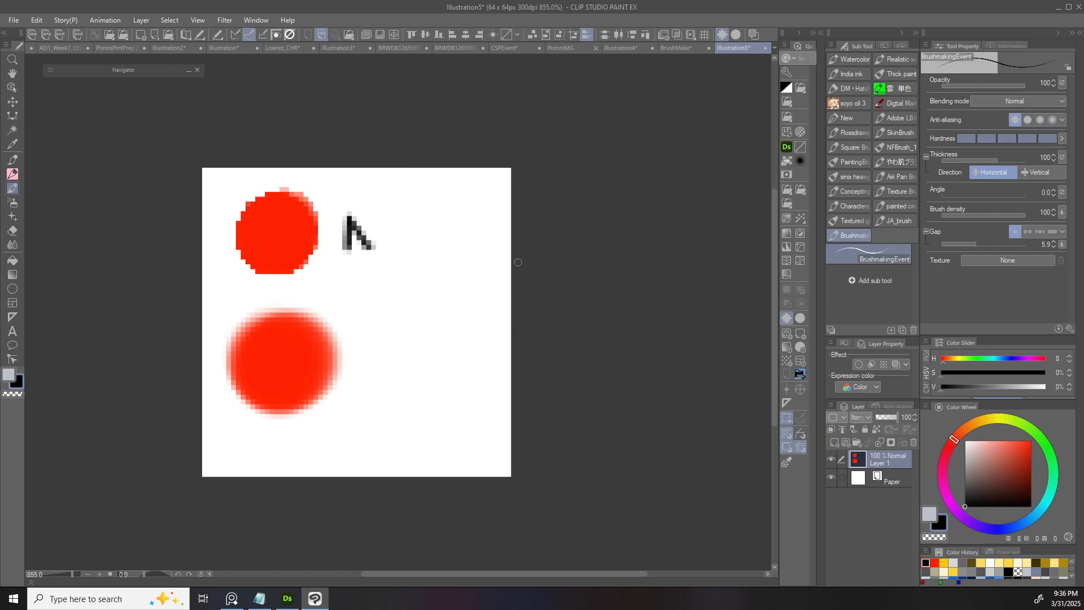
pyautogui.hotkey('ctrl', 'z')
pyautogui.hotkey('ctrl', 'z')
# - Hand-letter "No AA" in black beside the upper red circle with anti-aliasing off
pyautogui.moveTo(344, 215); pyautogui.dragTo(342, 257)
pyautogui.moveTo(344, 219)
pyautogui.mouseDown()
pyautogui.moveTo(362, 257)
pyautogui.moveTo(419, 218)
pyautogui.moveTo(433, 258)
pyautogui.mouseUp()
pyautogui.moveTo(410, 245); pyautogui.dragTo(454, 217)
pyautogui.moveTo(456, 216); pyautogui.dragTo(463, 258)
pyautogui.moveTo(445, 249); pyautogui.dragTo(469, 246)
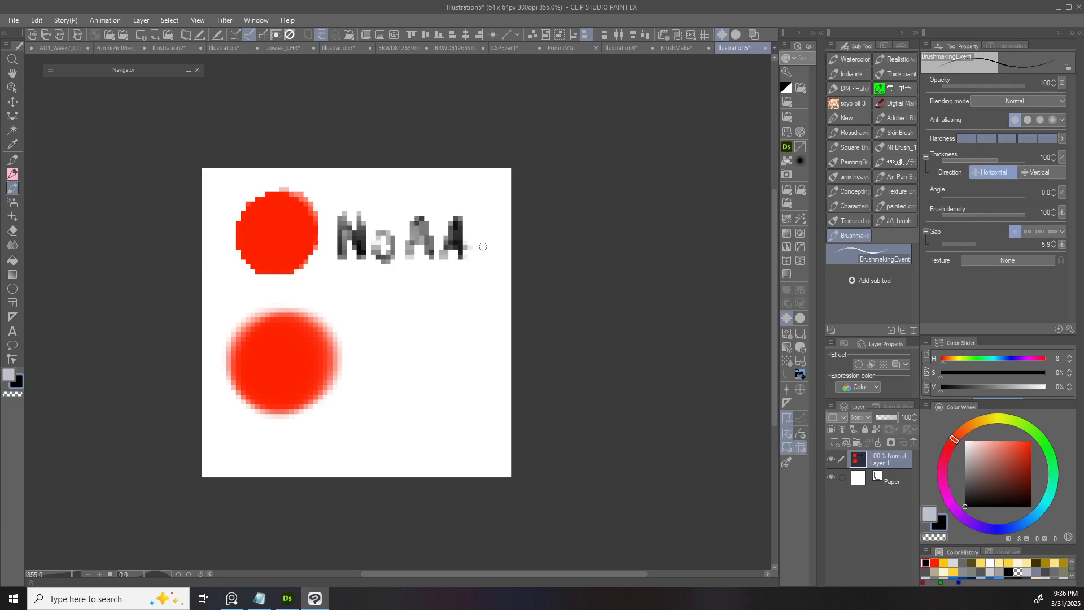
# - Set Anti-aliasing to the second level and hand-letter "AA 1" beside the lower red circle
pyautogui.click(1027, 120)
pyautogui.moveTo(352, 389)
pyautogui.mouseDown()
pyautogui.moveTo(367, 325)
pyautogui.moveTo(380, 389)
pyautogui.mouseUp()
pyautogui.moveTo(354, 370)
pyautogui.mouseDown()
pyautogui.moveTo(373, 368)
pyautogui.moveTo(402, 326)
pyautogui.mouseUp()
pyautogui.moveTo(404, 326); pyautogui.dragTo(413, 392)
pyautogui.moveTo(390, 370)
pyautogui.mouseDown()
pyautogui.moveTo(411, 366)
pyautogui.moveTo(455, 387)
pyautogui.mouseUp()
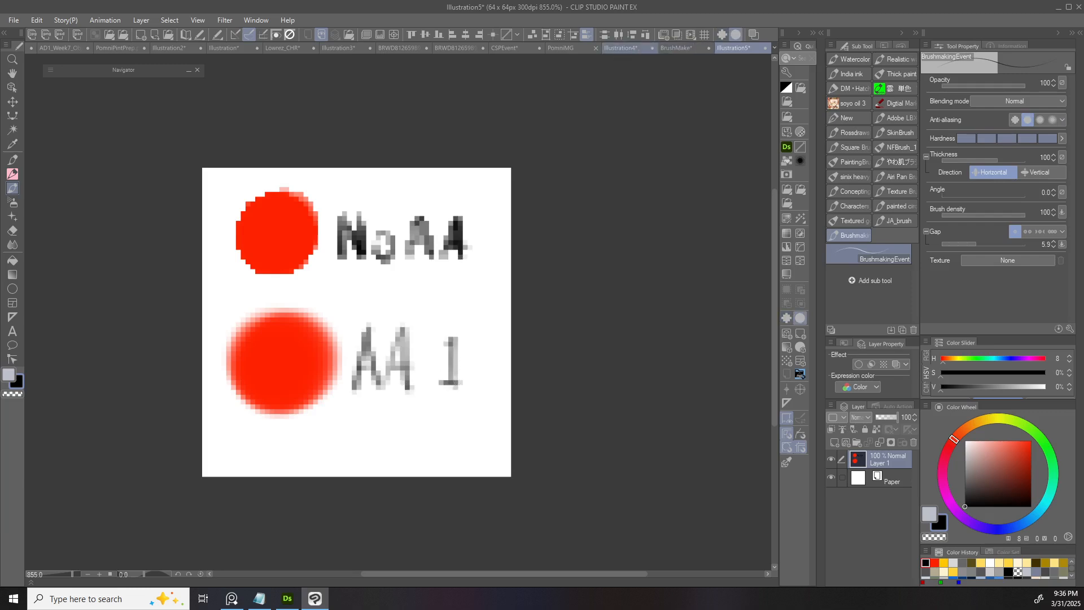
# - Switch to the Illustration4 canvas and add a new raster layer above Layer 6
pyautogui.click(620, 47)
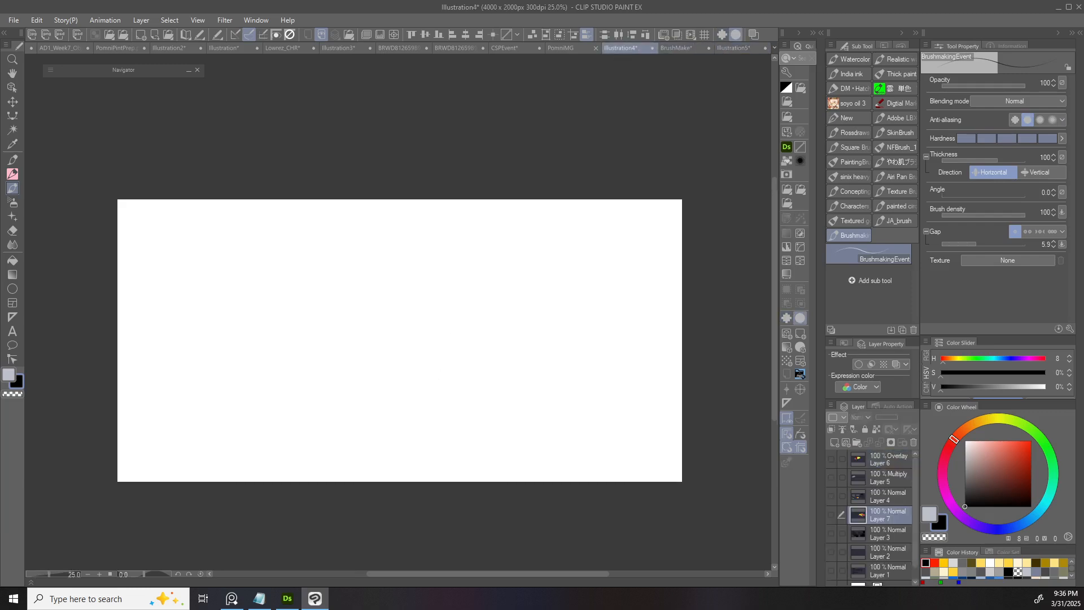
pyautogui.click(889, 459)
pyautogui.hotkey('ctrl', 'shift', 'n')
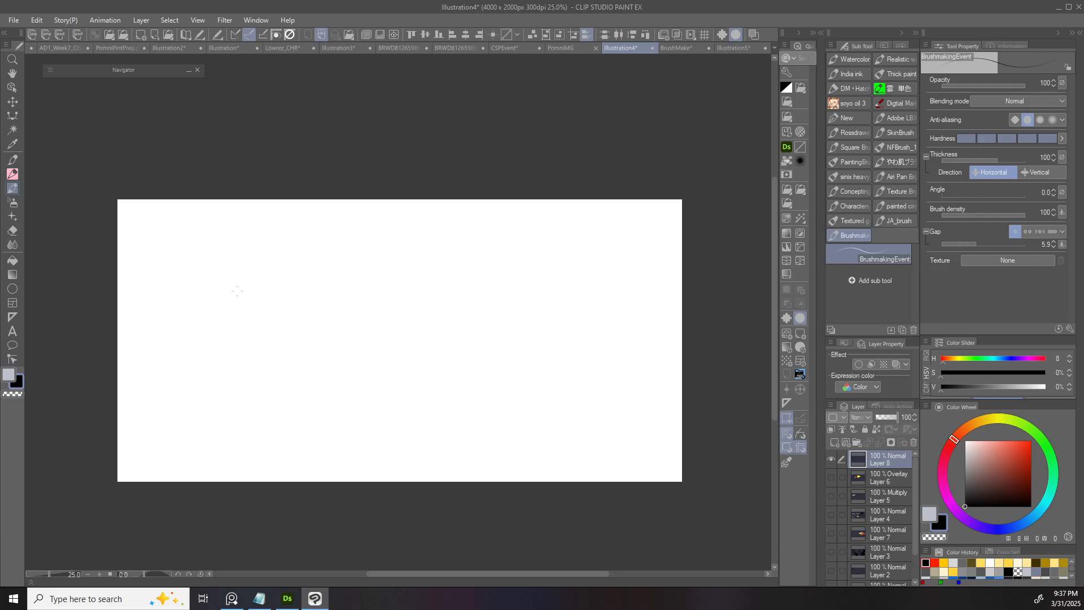
# - Enlarge the brush and compare the lowest Hardness level with the highest, leaving the highest active
pyautogui.keyDown('ctrl'); pyautogui.keyDown('alt'); pyautogui.moveTo(212, 336); pyautogui.dragTo(233, 334); pyautogui.keyUp('alt'); pyautogui.keyUp('ctrl')
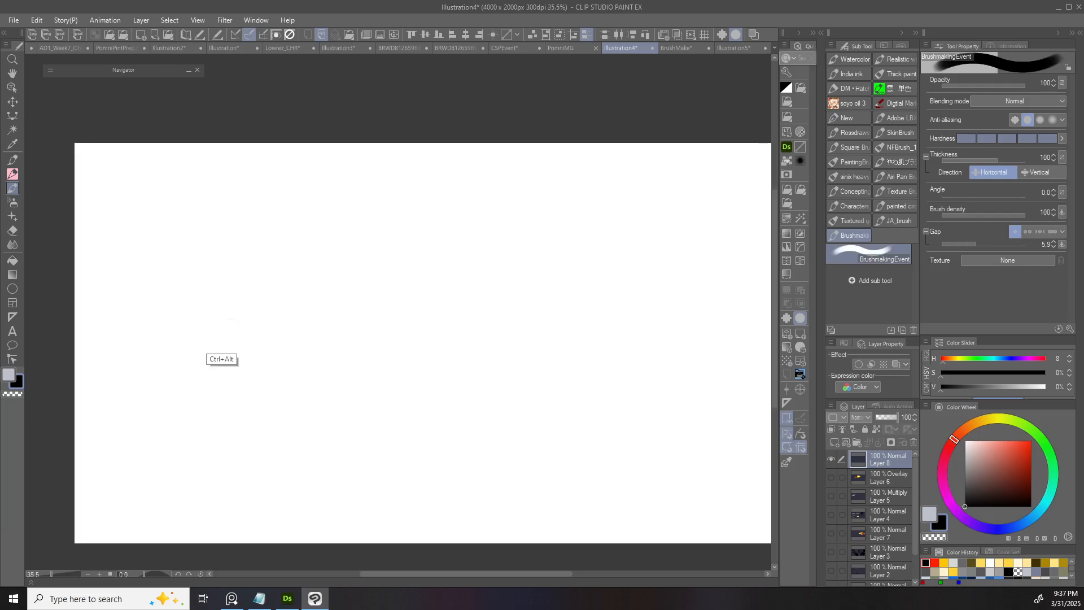
pyautogui.moveTo(215, 326)
pyautogui.keyDown('ctrl'); pyautogui.keyDown('alt'); pyautogui.mouseDown()
pyautogui.moveTo(231, 326)
pyautogui.moveTo(220, 325)
pyautogui.mouseUp(); pyautogui.keyUp('alt'); pyautogui.keyUp('ctrl')
pyautogui.click(967, 139)
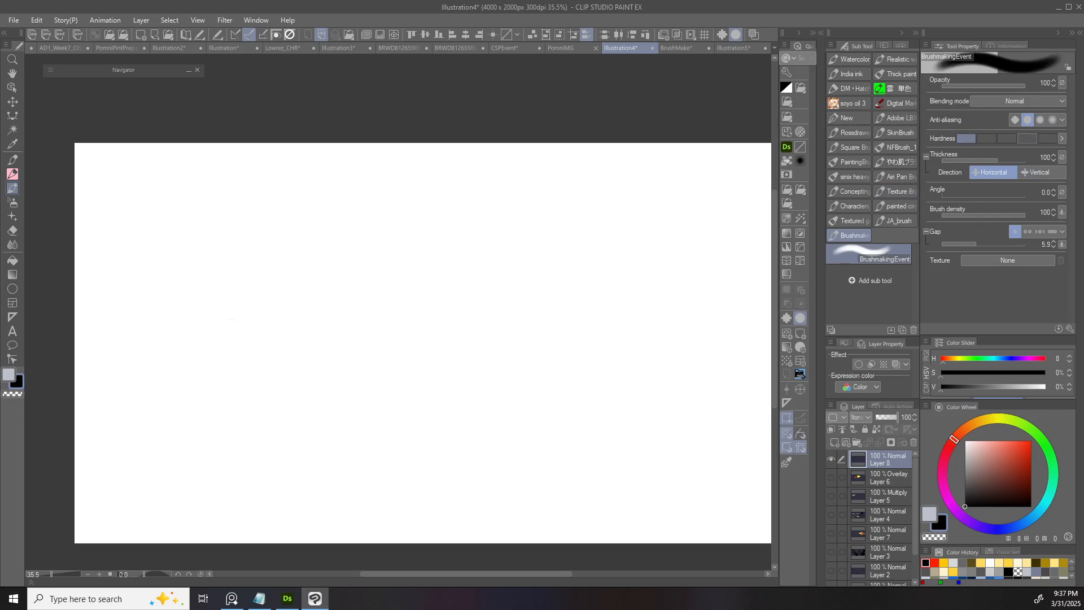
pyautogui.click(1048, 139)
# - Review the brush's detailed Stroke and Spraying effect settings, briefly exposing Spraying effect among the tool properties before hiding it again
pyautogui.click(1070, 328)
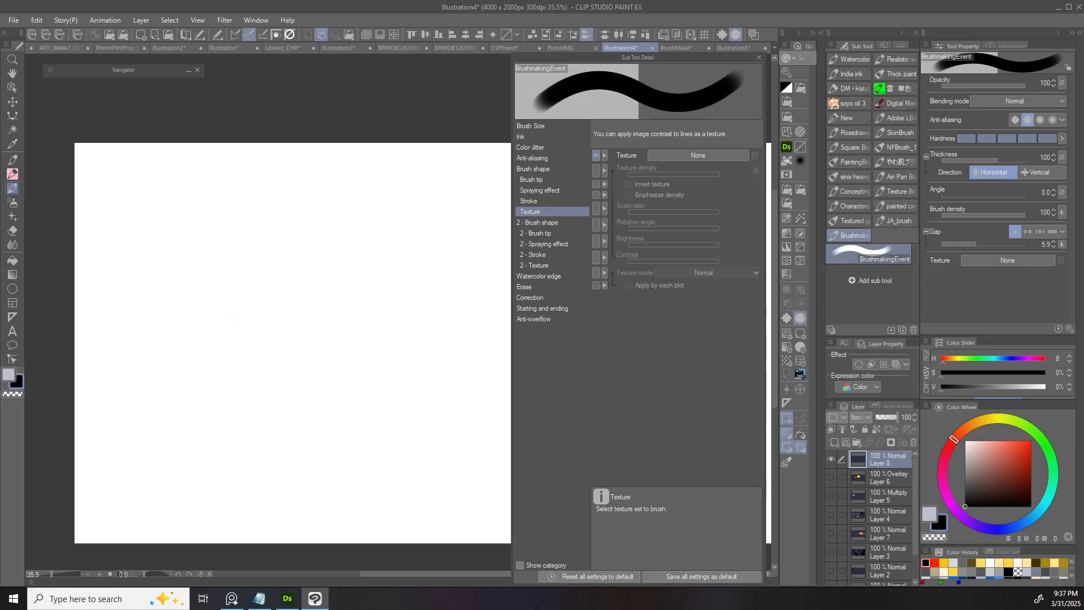
pyautogui.moveTo(621, 57); pyautogui.dragTo(540, 83)
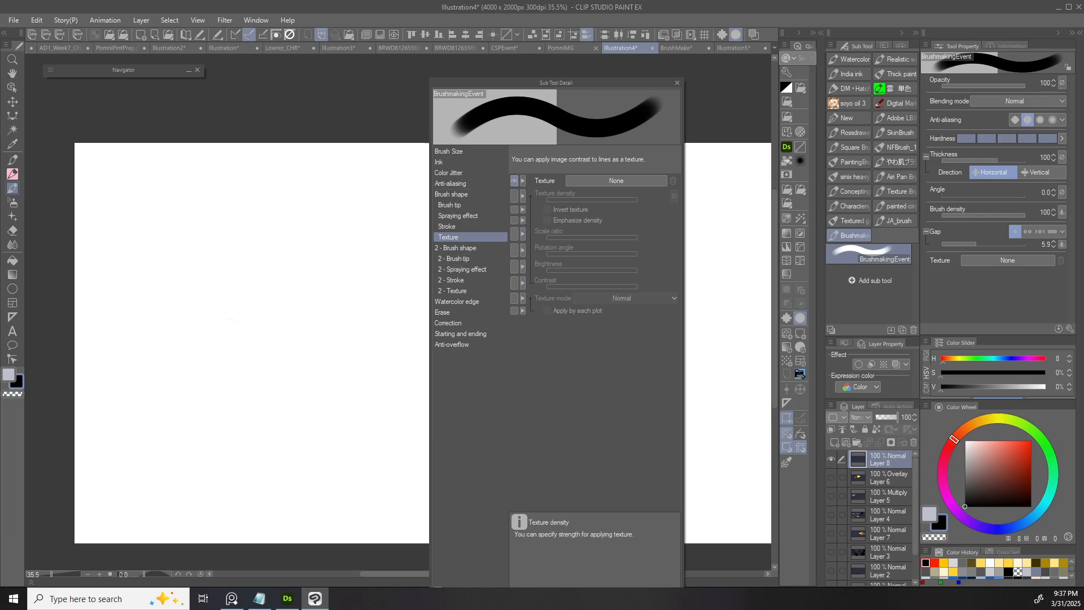
pyautogui.click(447, 226)
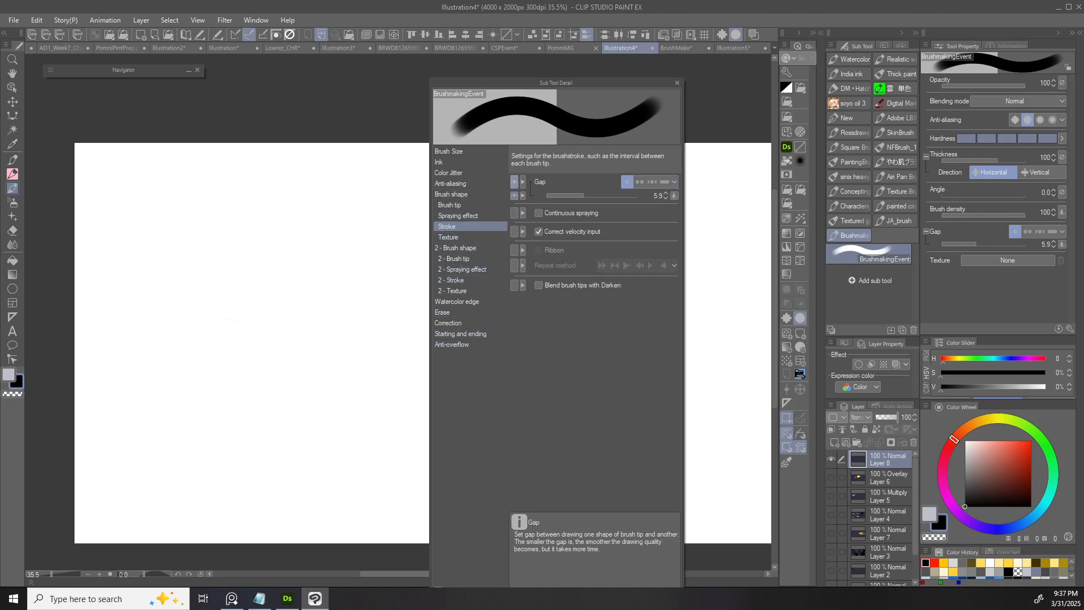
pyautogui.press('Up')
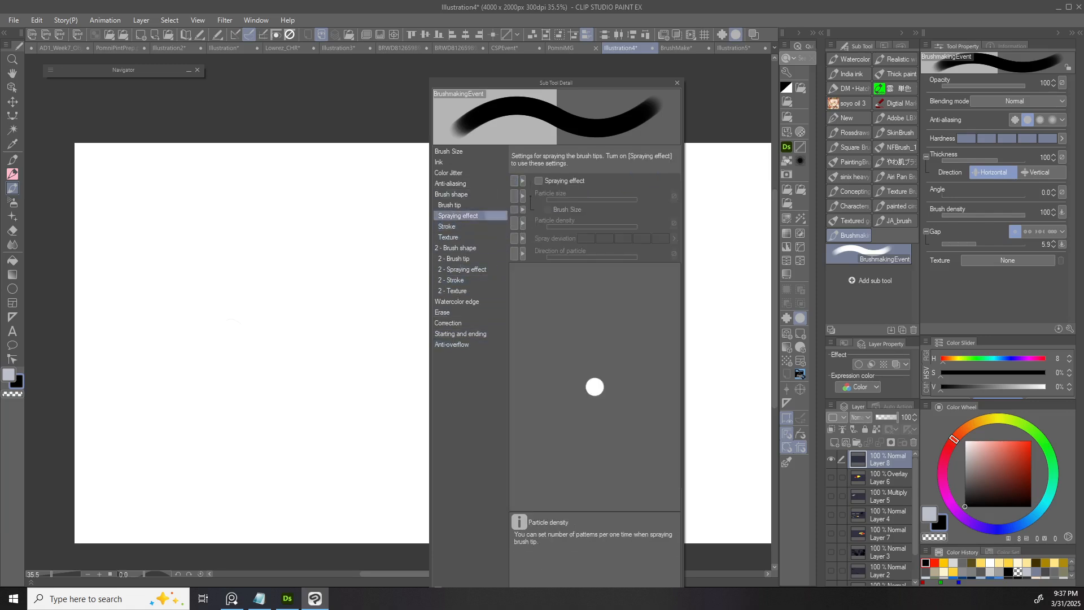
pyautogui.click(514, 180)
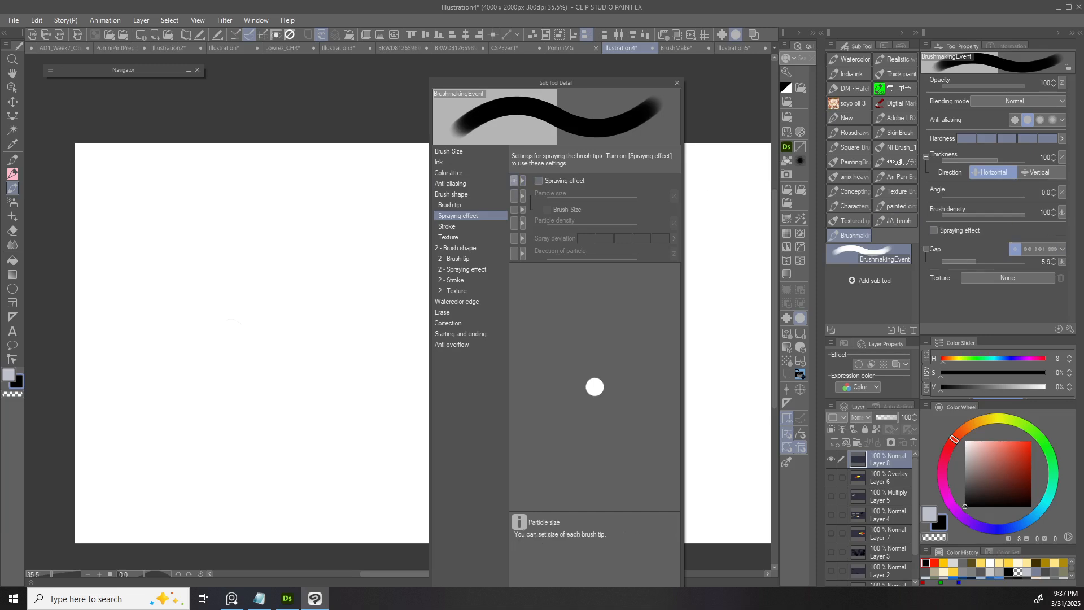
pyautogui.click(514, 180)
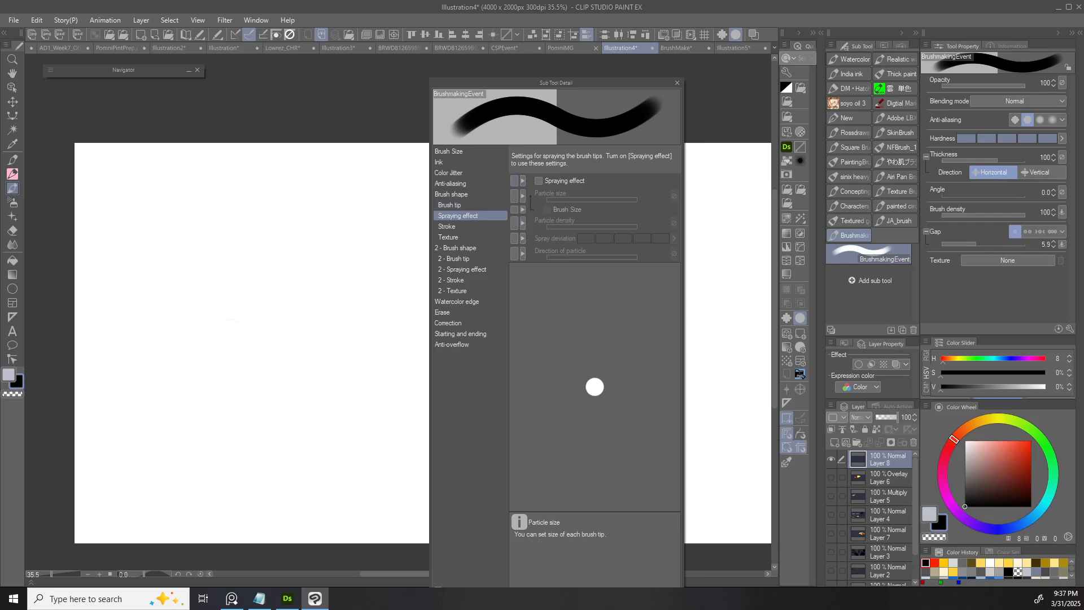
# - Compare low and full Hardness on the brush tip preview, restore full Hardness and close the detailed settings
pyautogui.click(470, 204)
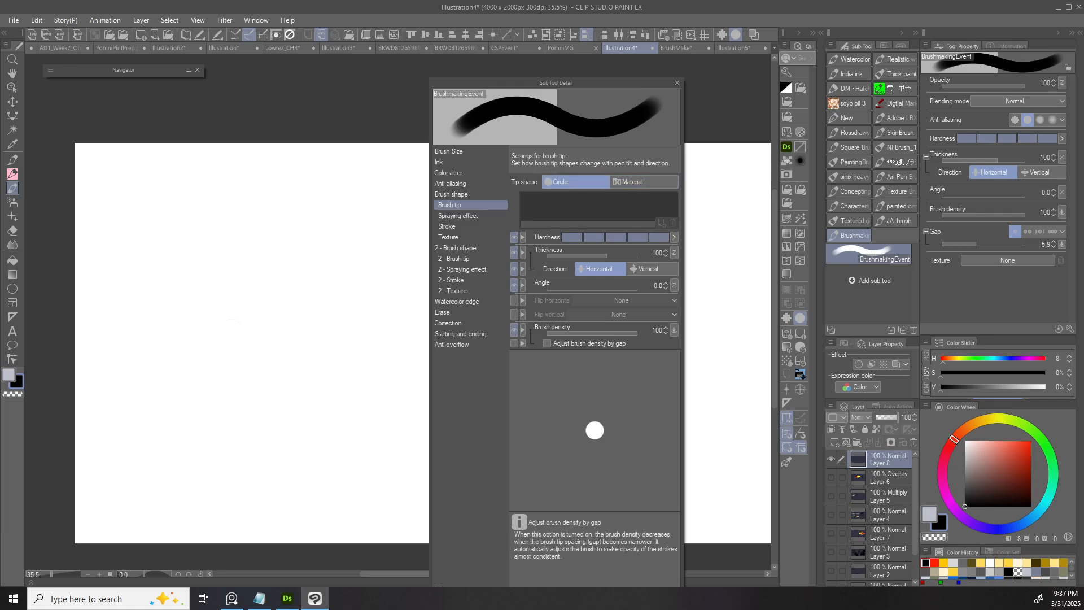
pyautogui.click(616, 237)
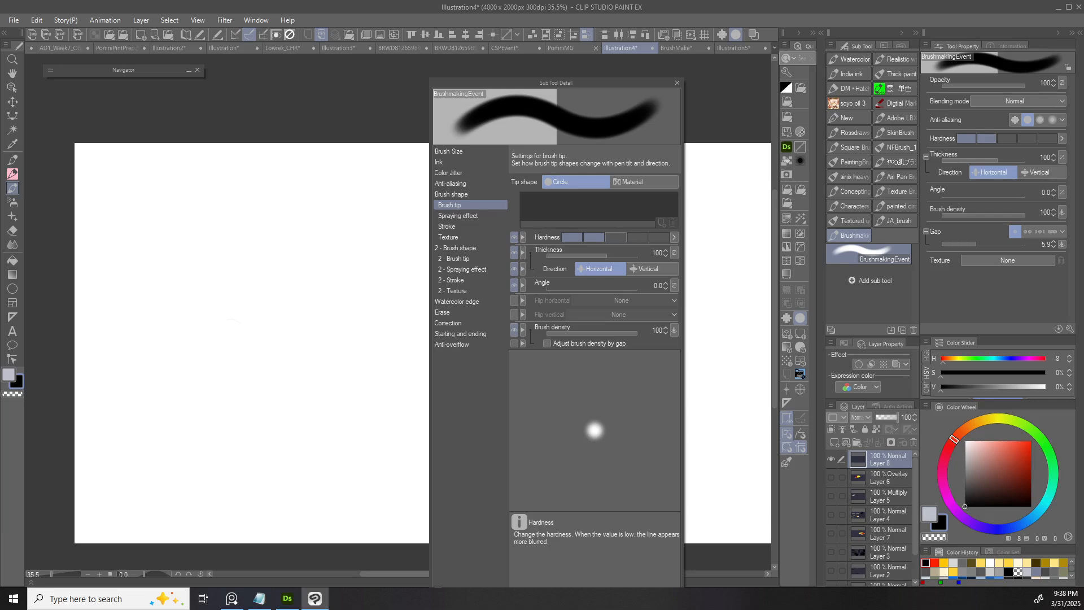
pyautogui.click(659, 237)
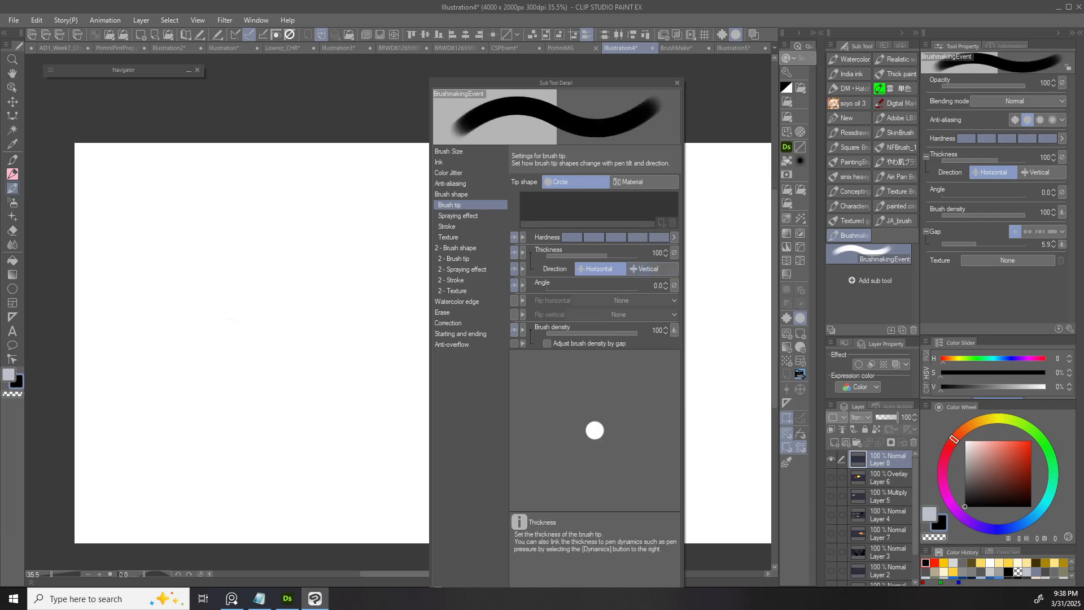
pyautogui.click(572, 237)
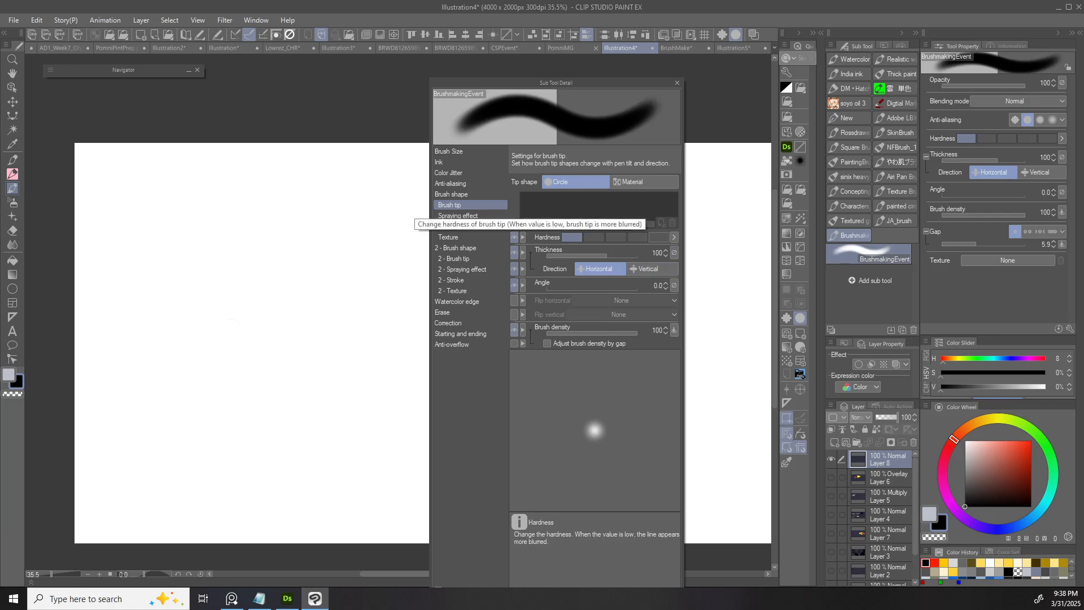
pyautogui.click(659, 237)
pyautogui.click(571, 237)
pyautogui.click(659, 237)
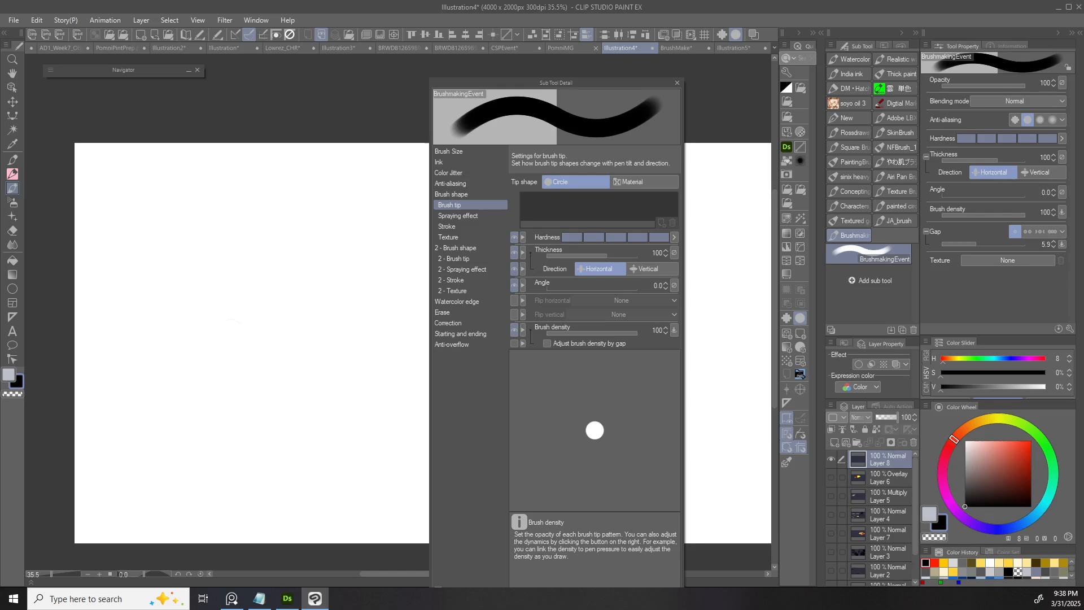
pyautogui.click(677, 83)
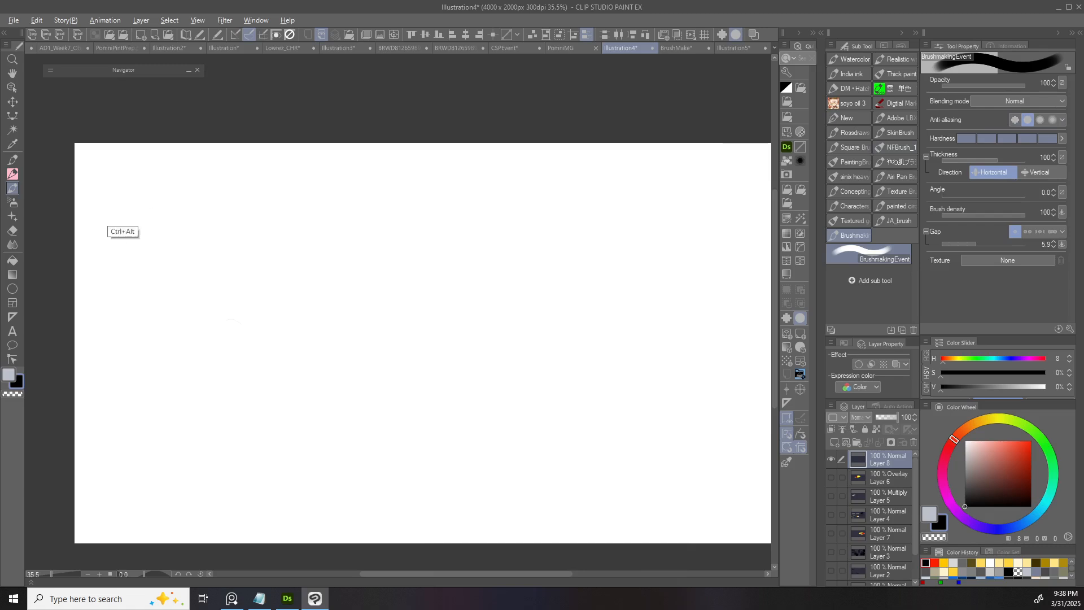
# - Stamp a row of five black dots near the canvas's upper edge, lowering Hardness one level for each successive dot
pyautogui.click(123, 200)
pyautogui.hotkey('ctrl', 'z')
pyautogui.click(119, 193)
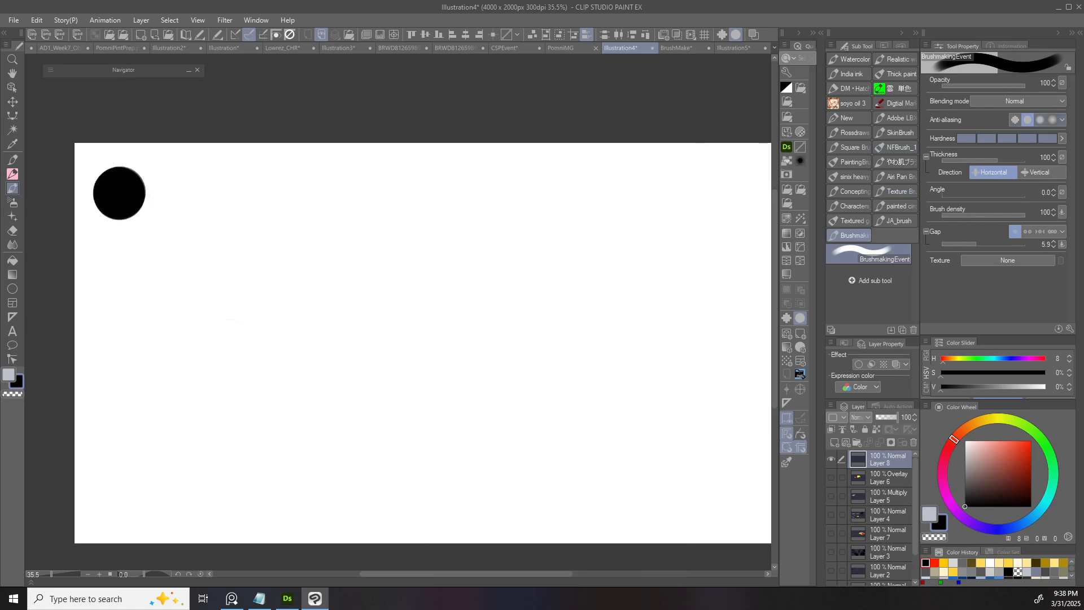
pyautogui.click(207, 193)
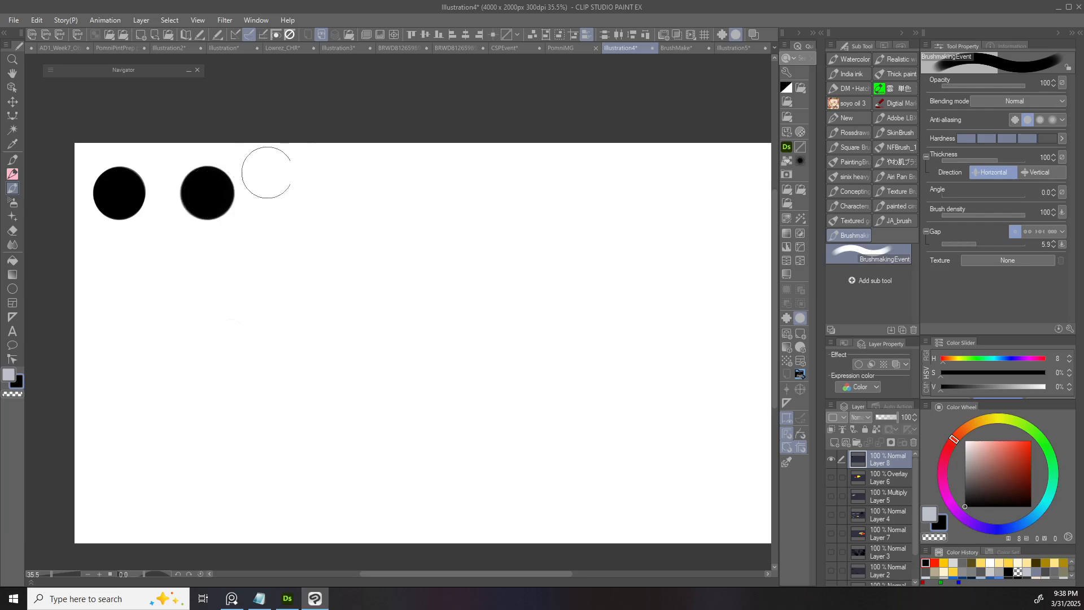
pyautogui.click(294, 192)
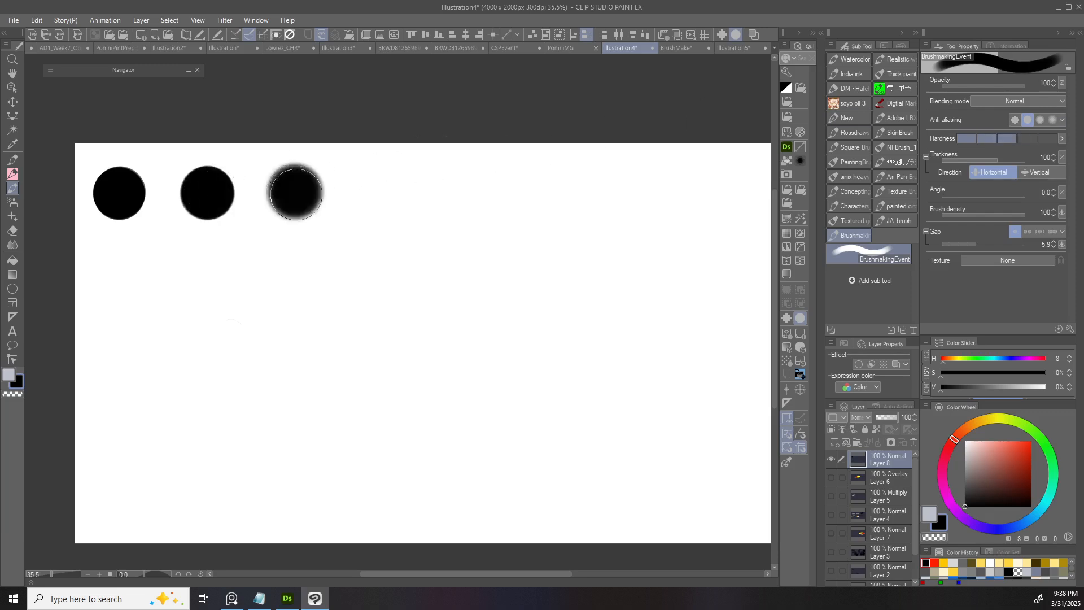
pyautogui.click(385, 194)
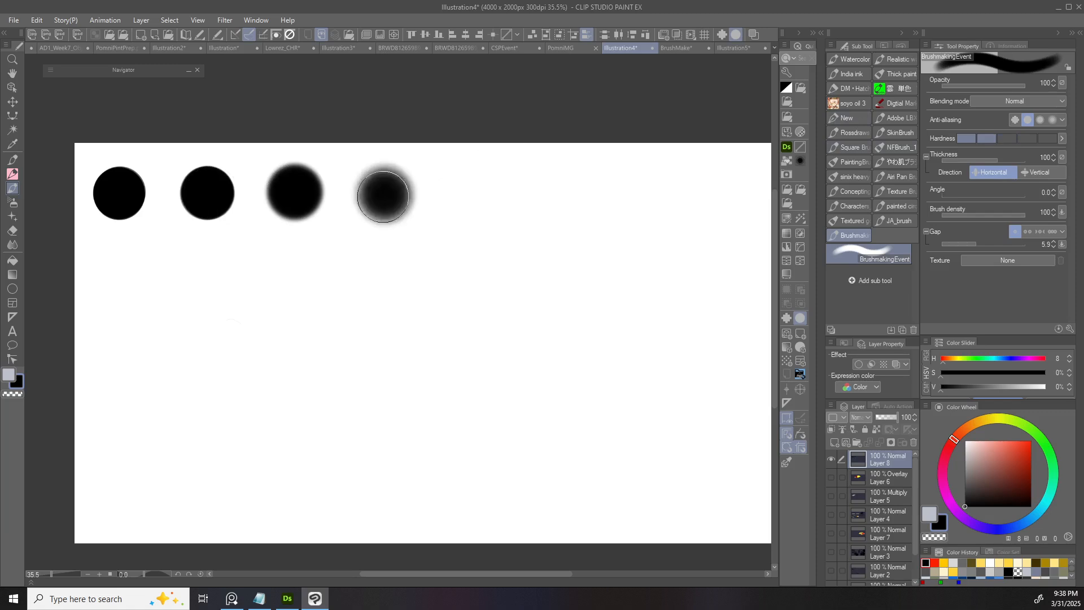
pyautogui.click(479, 192)
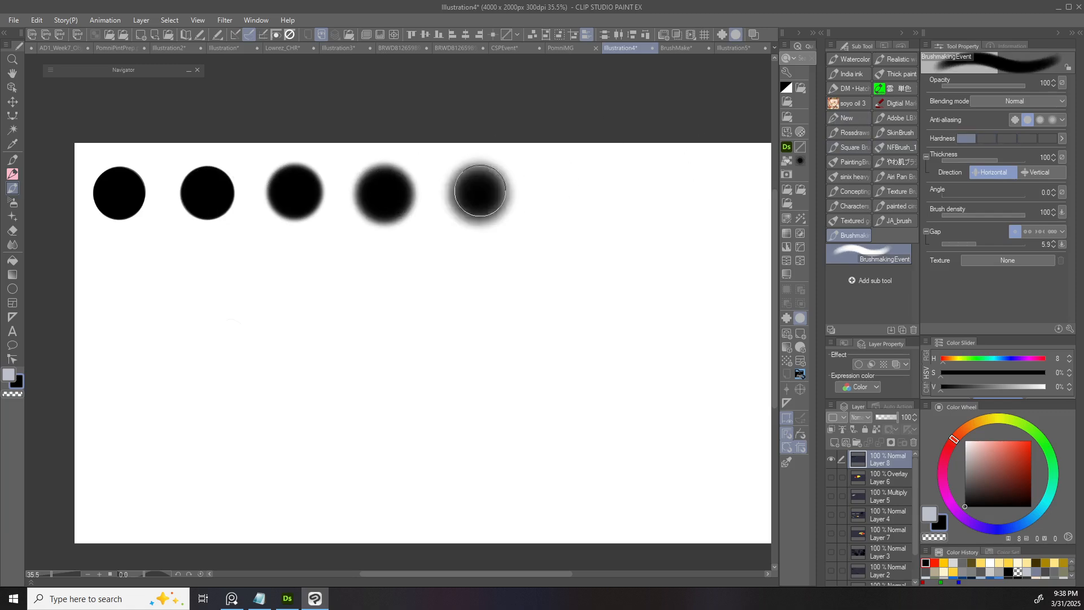
# - Set Hardness to the third level and hand-letter "Hardness" in small black writing below the row of dots
pyautogui.scroll(-2, 600, 234)
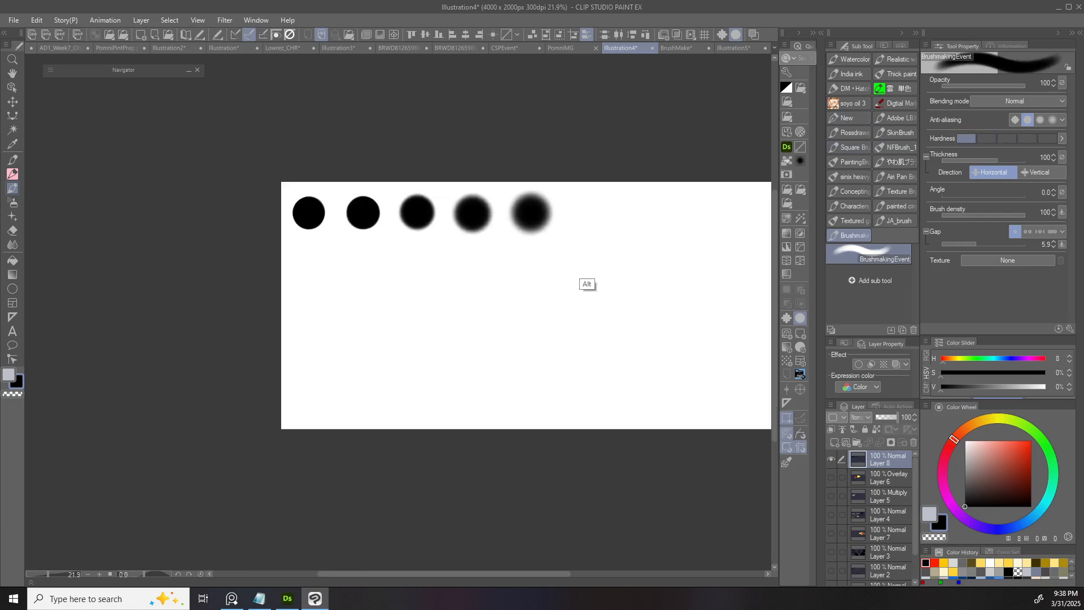
pyautogui.scroll(1, 546, 283)
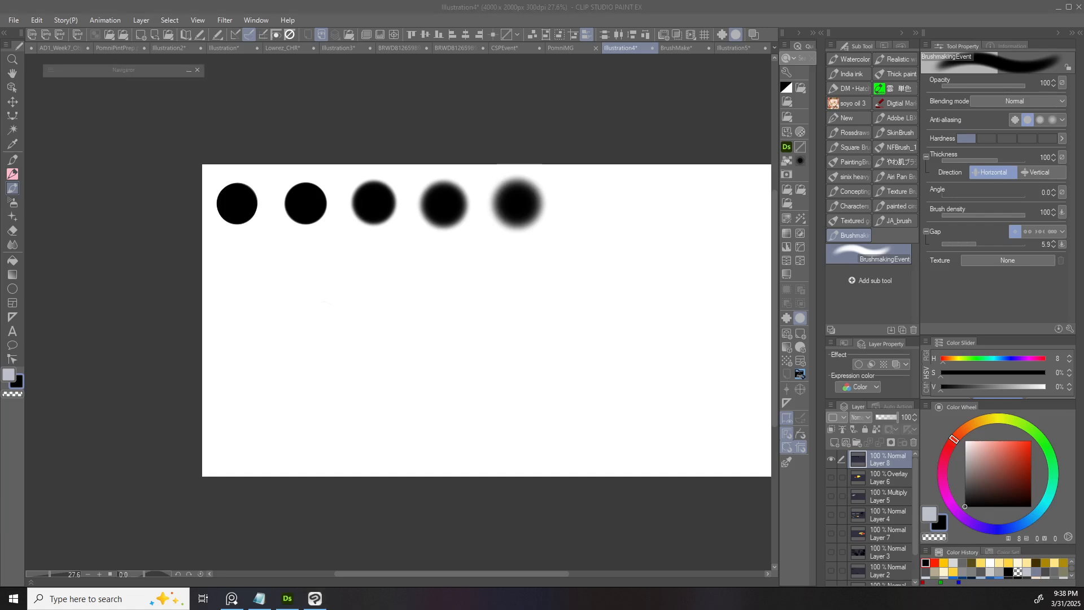
pyautogui.click(554, 136)
pyautogui.moveTo(554, 135); pyautogui.dragTo(511, 167)
pyautogui.moveTo(289, 284); pyautogui.dragTo(273, 284)
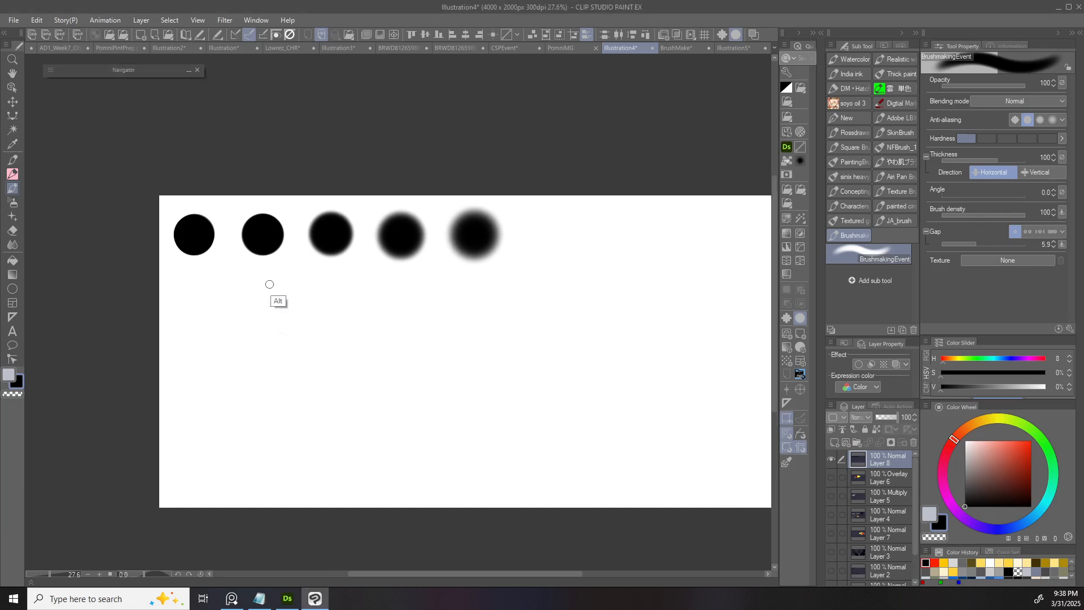
pyautogui.hotkey('ctrl', 'z')
pyautogui.click(1007, 139)
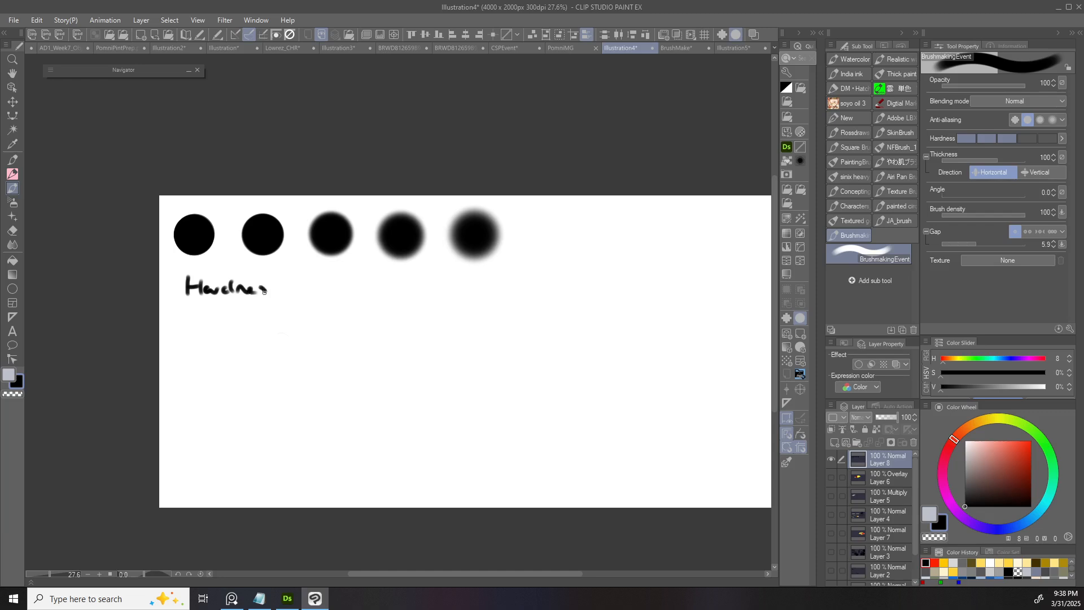
pyautogui.moveTo(424, 278)
pyautogui.mouseDown()
pyautogui.moveTo(396, 271)
pyautogui.moveTo(377, 289)
pyautogui.mouseUp()
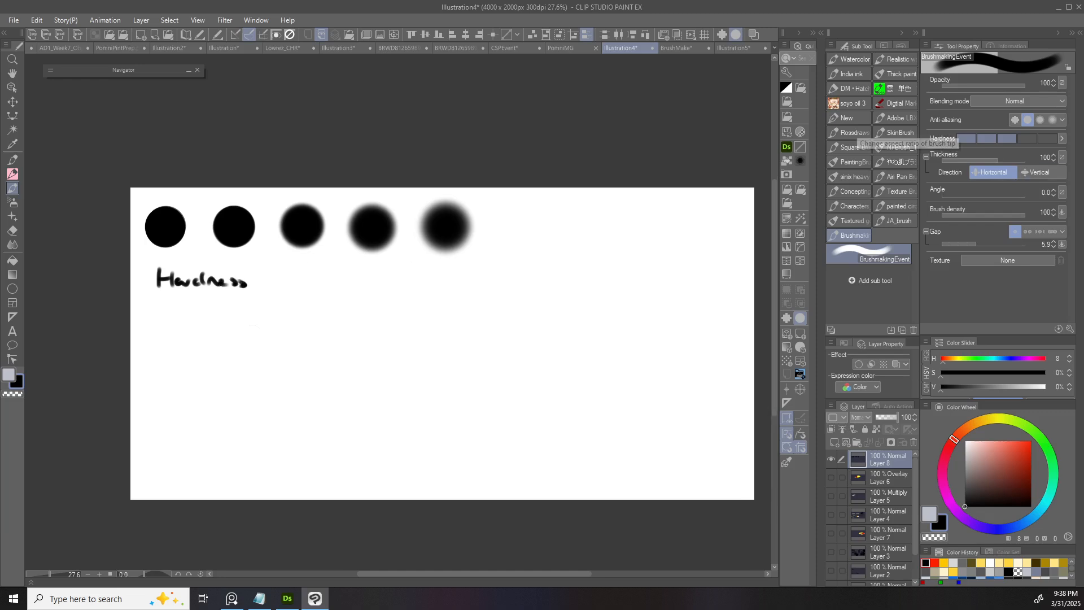
# - Try brush Thickness at 23 and 375 while resizing the brush to compare the tip outlines
pyautogui.moveTo(997, 160); pyautogui.dragTo(980, 160)
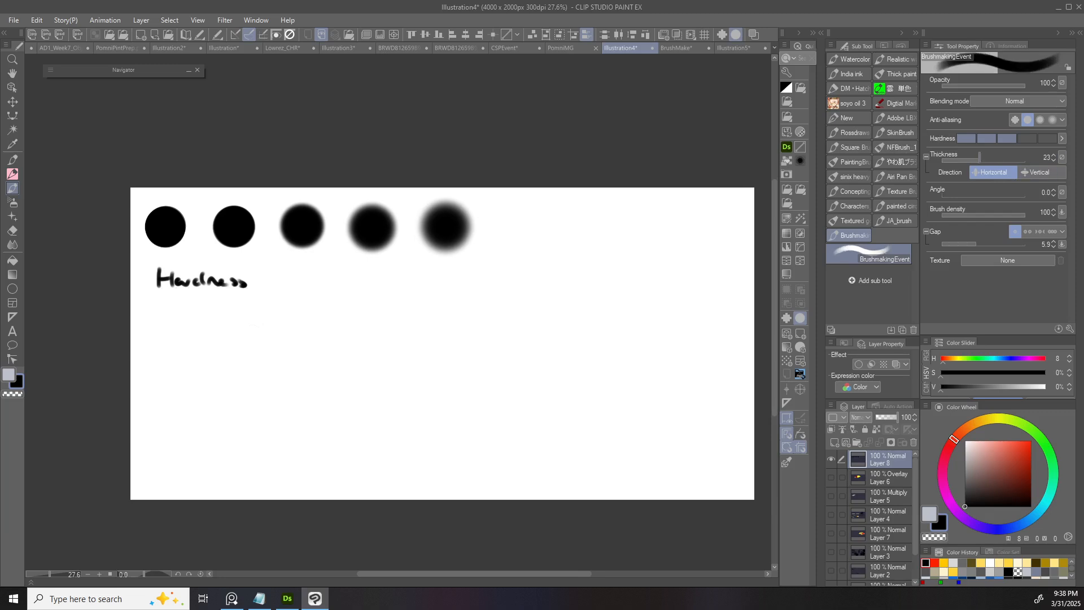
pyautogui.keyDown('ctrl'); pyautogui.keyDown('alt'); pyautogui.moveTo(216, 358); pyautogui.dragTo(248, 356); pyautogui.keyUp('alt'); pyautogui.keyUp('ctrl')
pyautogui.click(1002, 159)
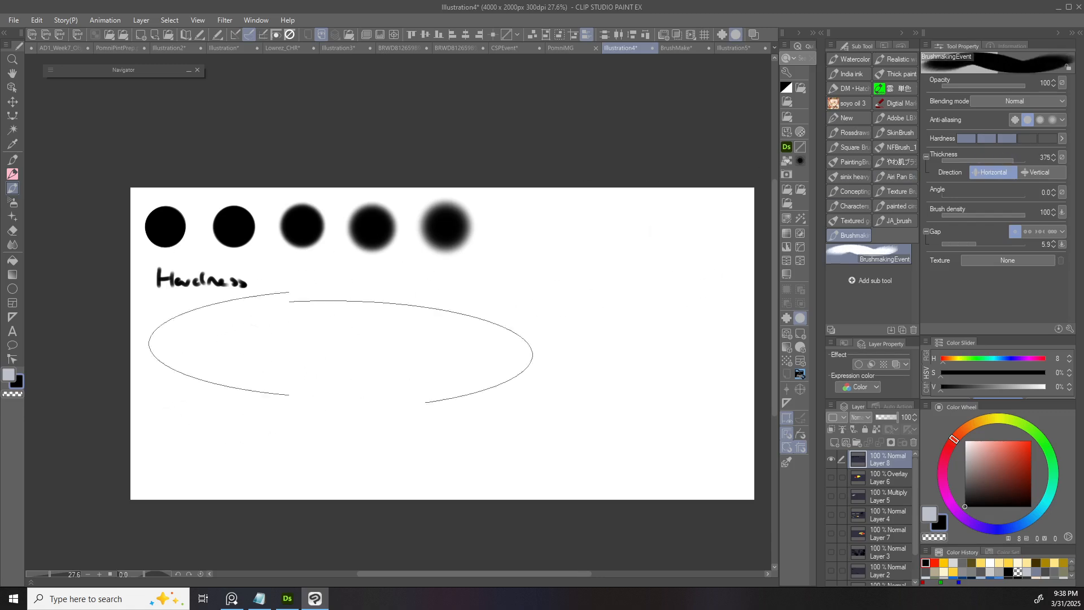
pyautogui.moveTo(291, 387)
pyautogui.keyDown('ctrl'); pyautogui.keyDown('alt'); pyautogui.mouseDown()
pyautogui.moveTo(246, 391)
pyautogui.moveTo(277, 392)
pyautogui.mouseUp(); pyautogui.keyUp('alt'); pyautogui.keyUp('ctrl')
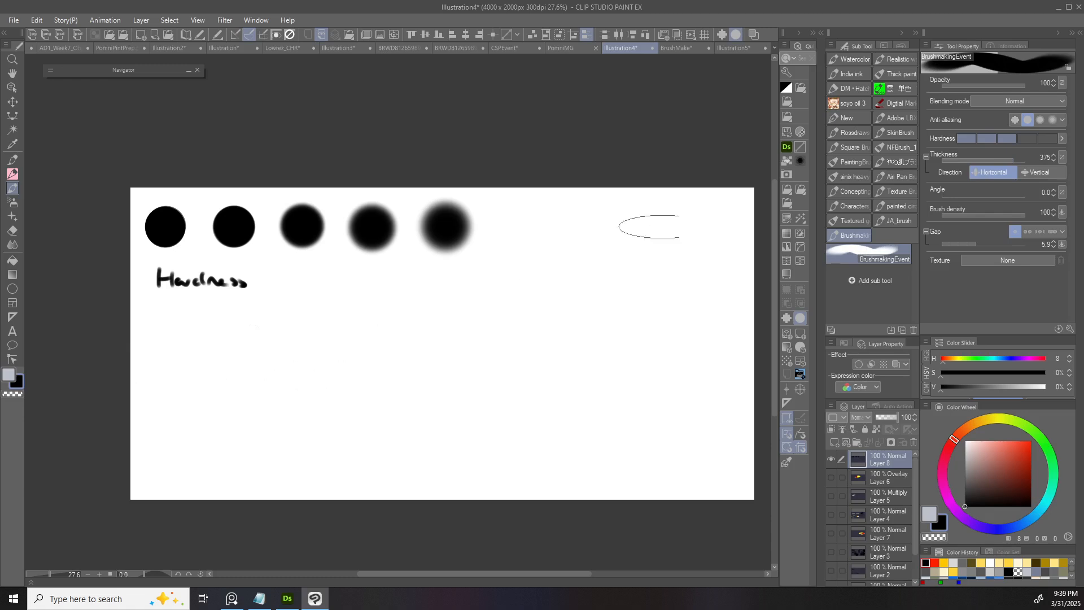
# - Set brush Thickness to 40, paint a short test stroke below the lettering and undo it
pyautogui.click(988, 160)
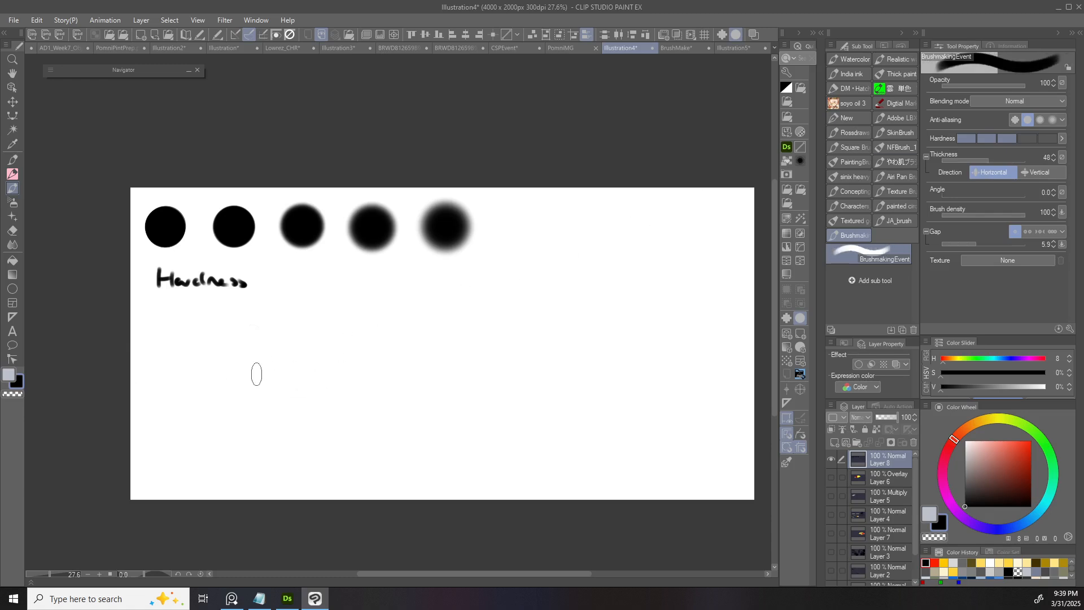
pyautogui.click(987, 158)
pyautogui.moveTo(212, 403); pyautogui.dragTo(254, 405)
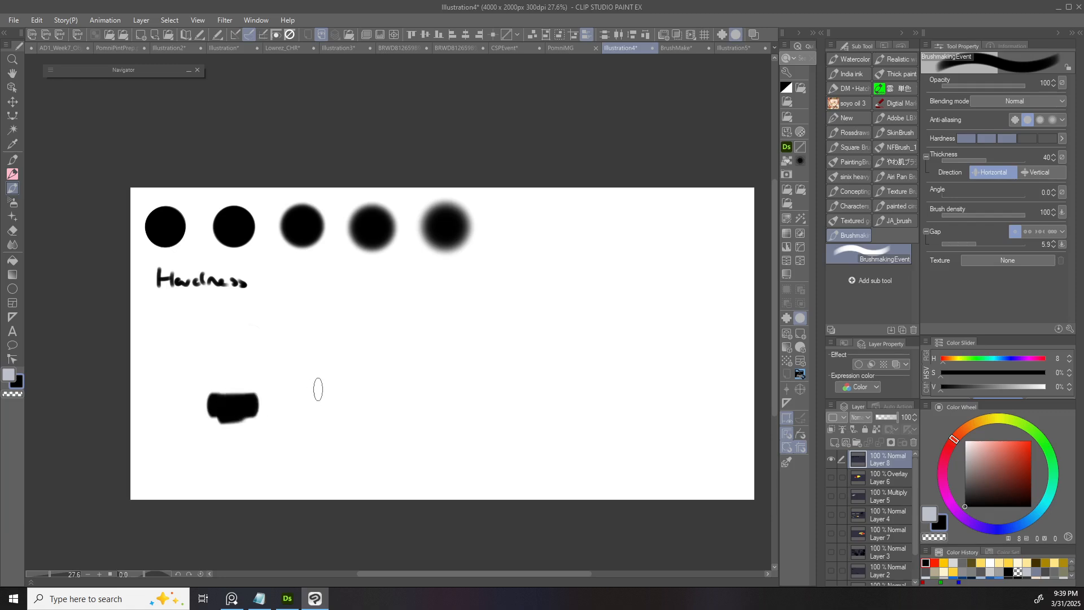
pyautogui.hotkey('ctrl', 'z')
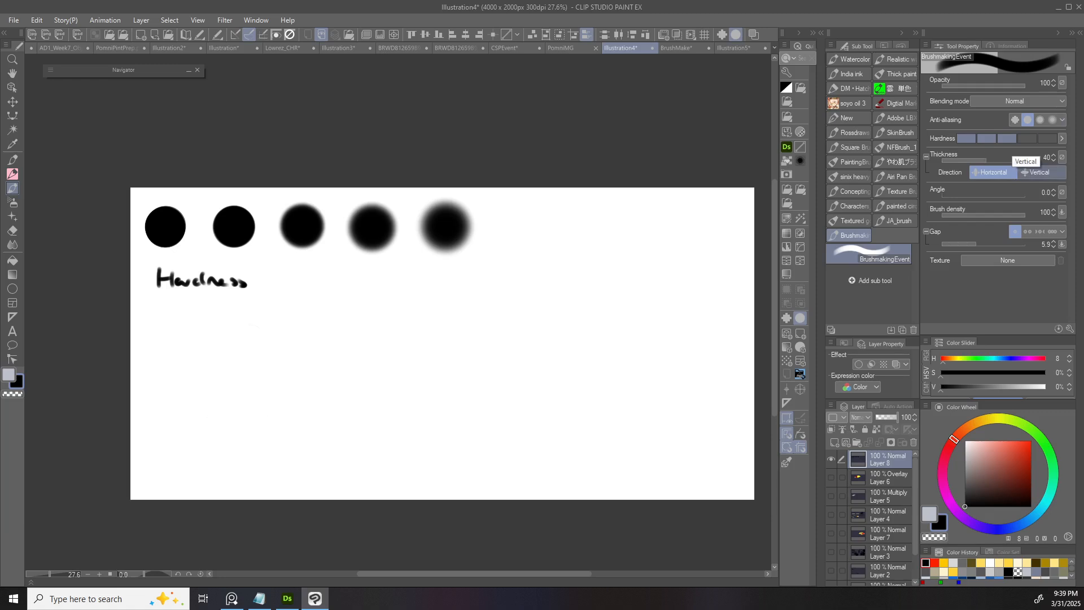
# - Compare the Vertical and Horizontal thickness directions, leaving the brush set to Vertical
pyautogui.click(1039, 172)
pyautogui.click(993, 172)
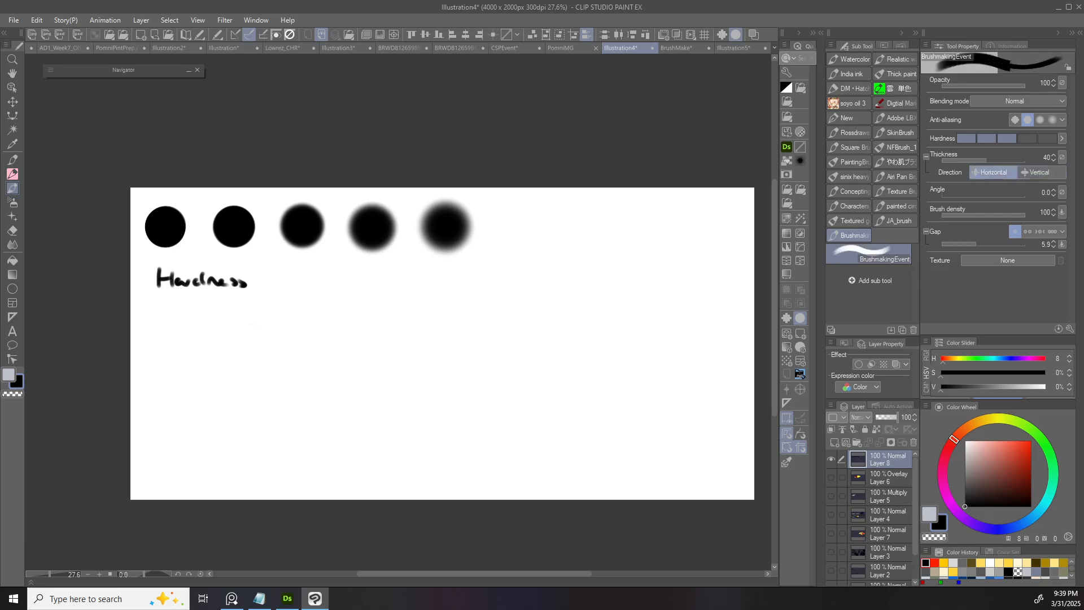
pyautogui.click(1040, 172)
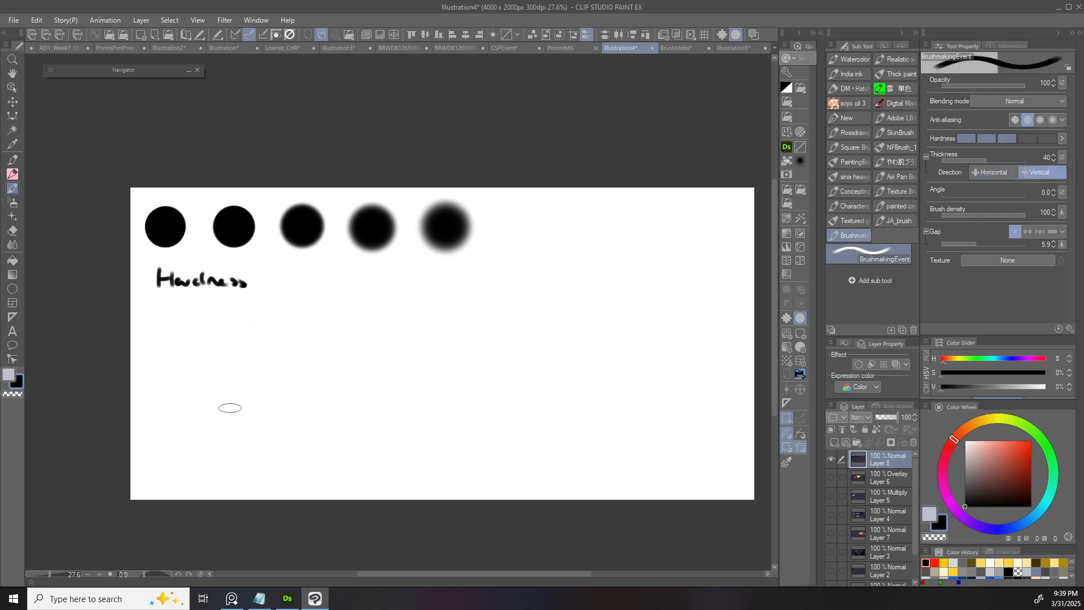
# - Switch the brush thickness direction to Horizontal and set Thickness to 100
pyautogui.click(994, 172)
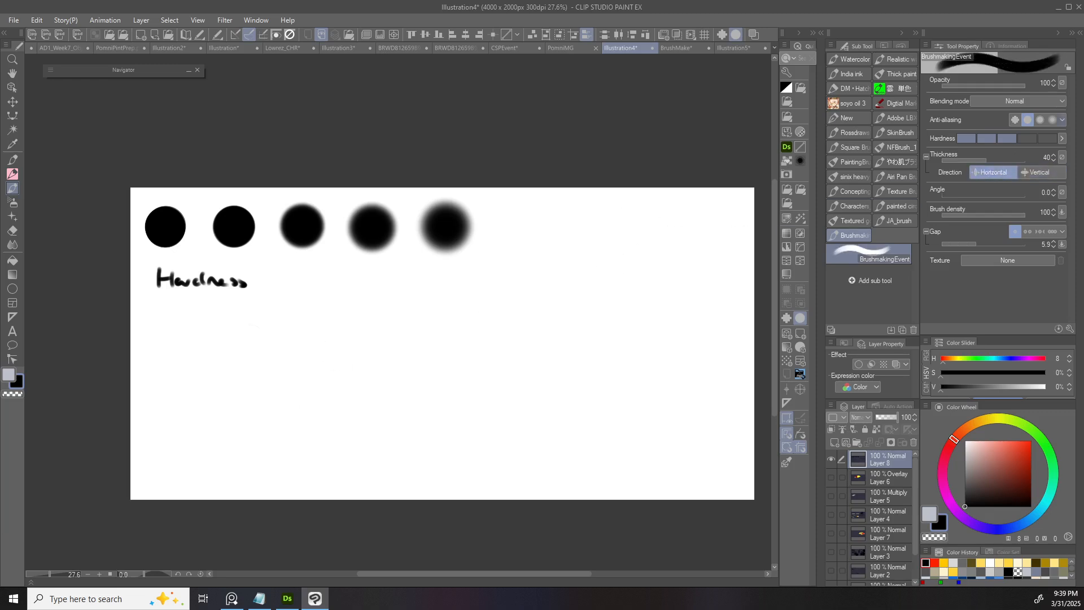
pyautogui.click(1045, 156)
pyautogui.write('100')
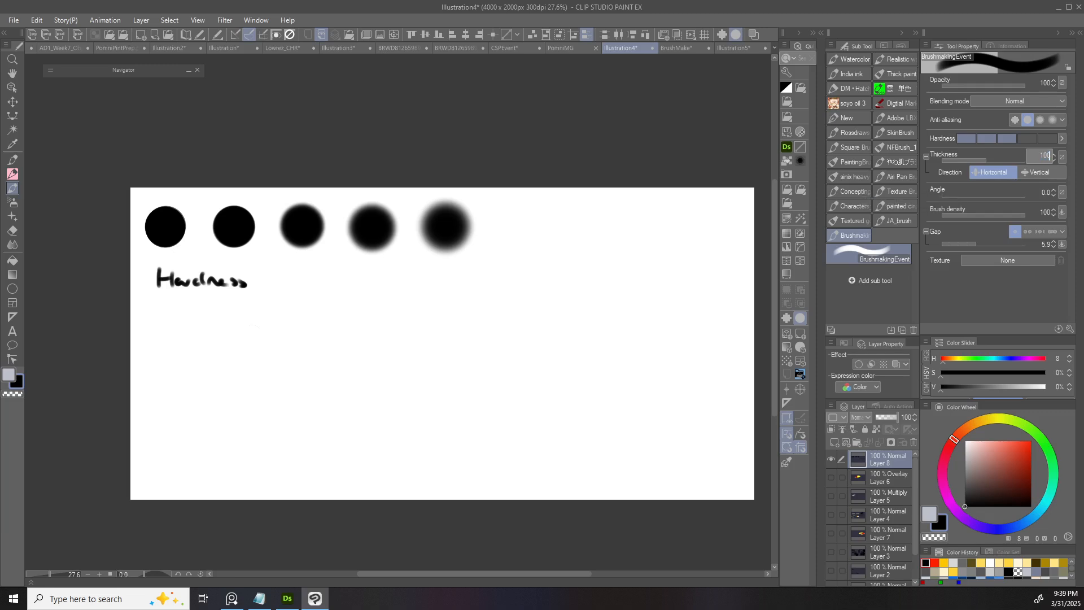
pyautogui.press('Return')
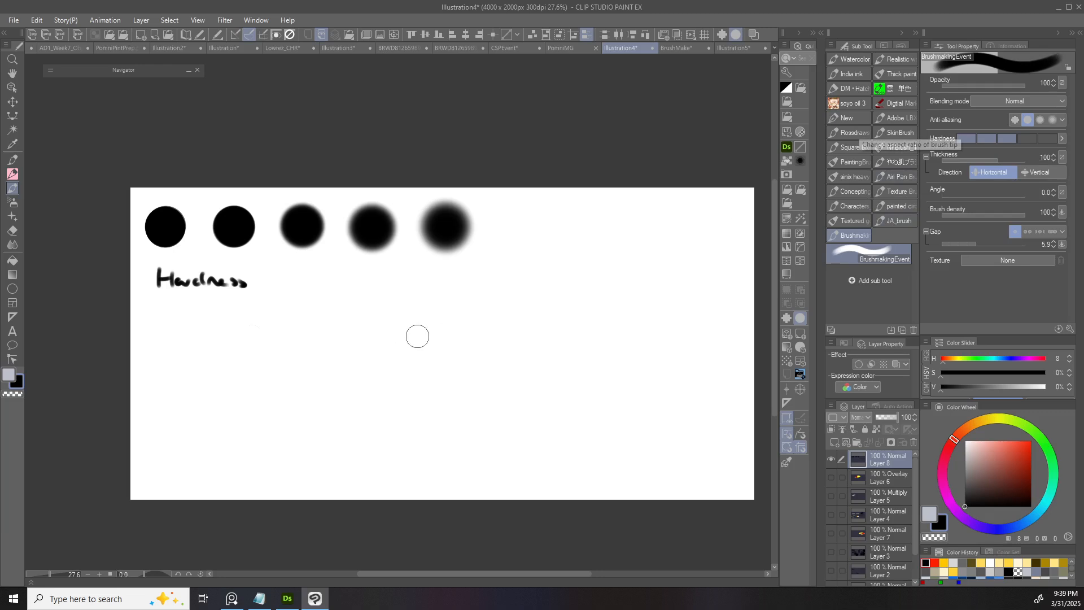
# - Set brush Thickness to 20, trying out test strokes below the "Hardness" lettering and undoing them
pyautogui.click(977, 160)
pyautogui.moveTo(152, 346)
pyautogui.mouseDown()
pyautogui.moveTo(260, 322)
pyautogui.moveTo(297, 334)
pyautogui.moveTo(254, 345)
pyautogui.mouseUp()
pyautogui.hotkey('ctrl', 'z')
pyautogui.moveTo(166, 370); pyautogui.dragTo(296, 366)
pyautogui.hotkey('ctrl', 'z')
pyautogui.moveTo(206, 371)
pyautogui.mouseDown()
pyautogui.moveTo(332, 368)
pyautogui.moveTo(382, 345)
pyautogui.moveTo(415, 372)
pyautogui.mouseUp()
pyautogui.hotkey('ctrl', 'z')
pyautogui.hotkey('ctrl', 'z')
pyautogui.hotkey('ctrl', 'z')
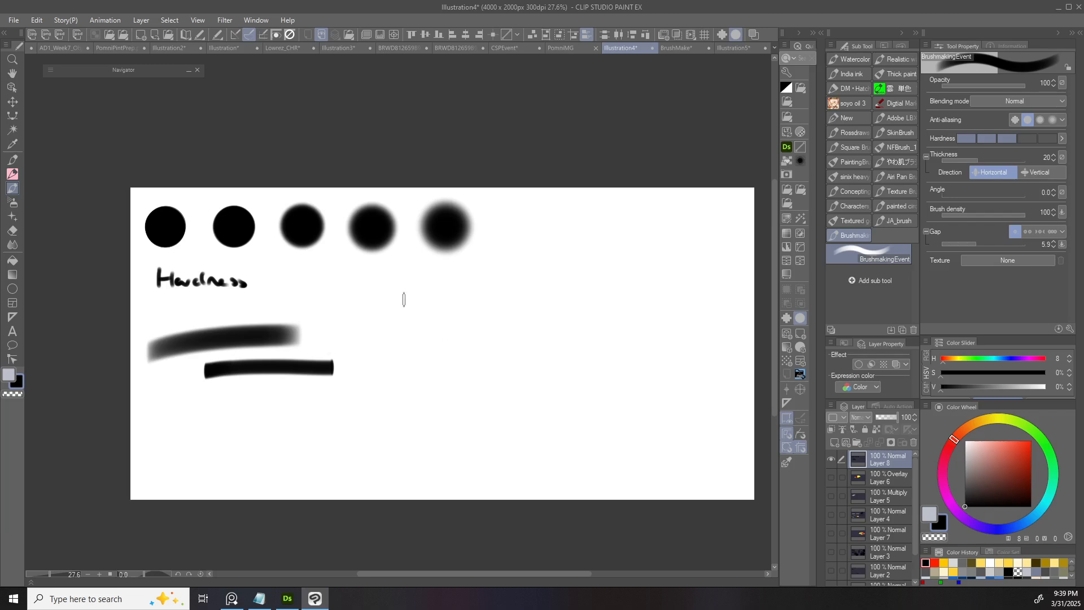
pyautogui.hotkey('ctrl', 'z')
pyautogui.hotkey('ctrl', 'z')
# - Hand-letter "Thickness" below "Hardness" and paint a broad bar with a zigzag of wide strokes beneath it
pyautogui.moveTo(151, 328); pyautogui.dragTo(184, 327)
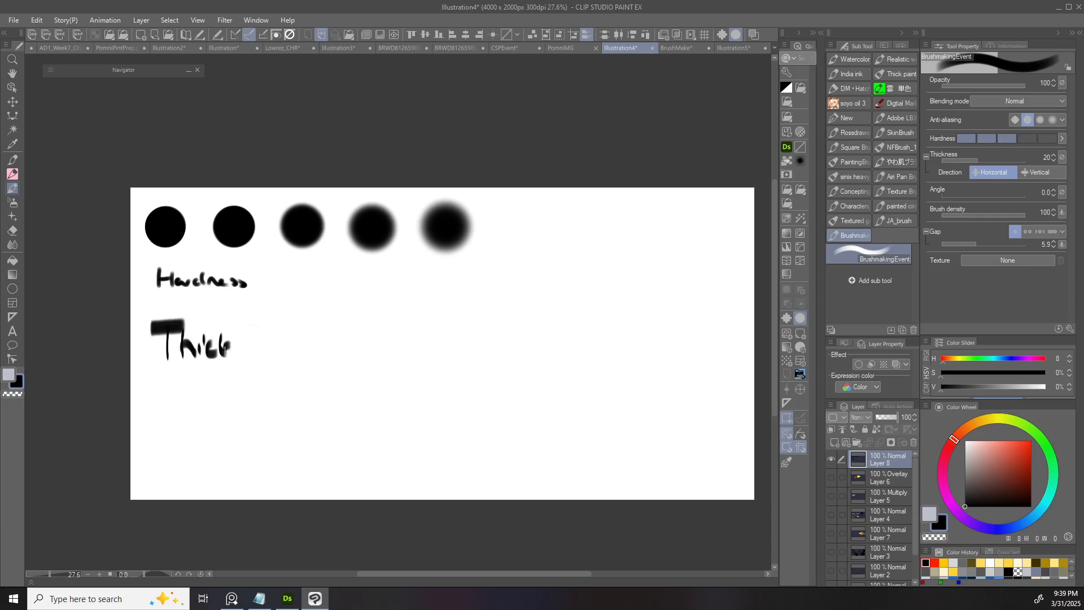
pyautogui.moveTo(141, 402); pyautogui.dragTo(265, 397)
pyautogui.moveTo(174, 431)
pyautogui.mouseDown()
pyautogui.moveTo(177, 481)
pyautogui.moveTo(274, 450)
pyautogui.moveTo(317, 450)
pyautogui.mouseUp()
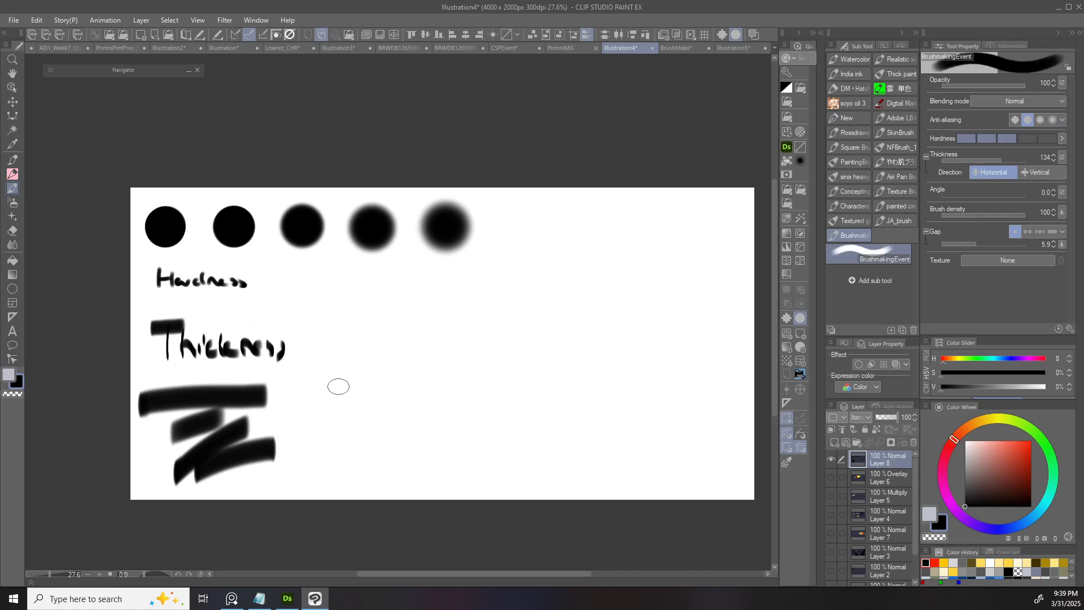
# - Paint a looping handwritten scribble beside the wide strokes with brush Thickness at 134
pyautogui.moveTo(305, 399)
pyautogui.mouseDown()
pyautogui.moveTo(317, 418)
pyautogui.moveTo(340, 408)
pyautogui.moveTo(375, 424)
pyautogui.moveTo(358, 408)
pyautogui.mouseUp()
pyautogui.hotkey('ctrl', 'z')
pyautogui.hotkey('ctrl', 'z')
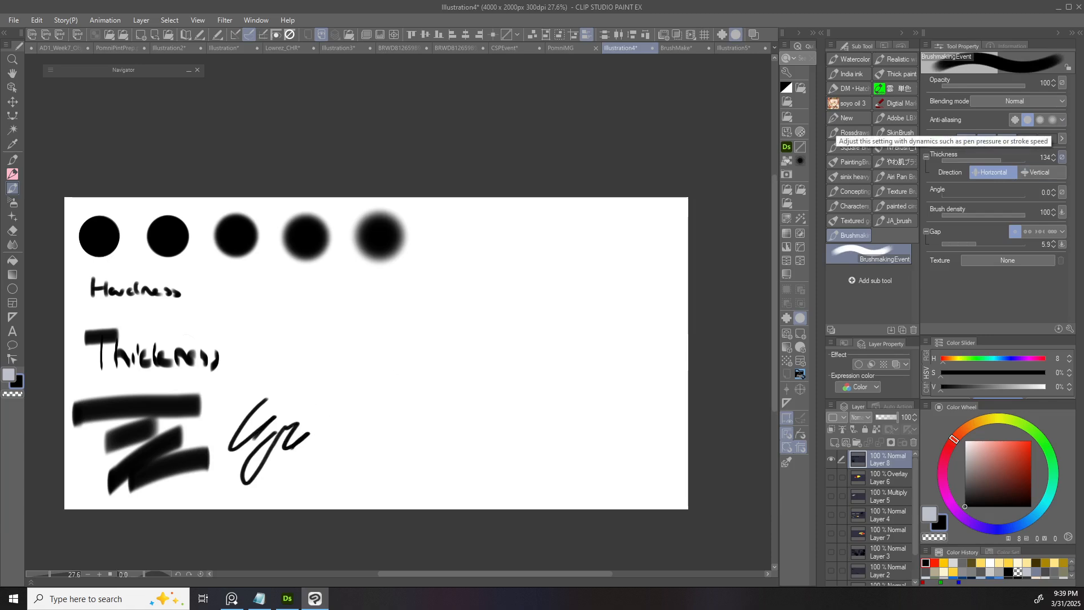
# - Enable Random as an input affecting Thickness and set the brush Thickness to 24
pyautogui.click(1062, 157)
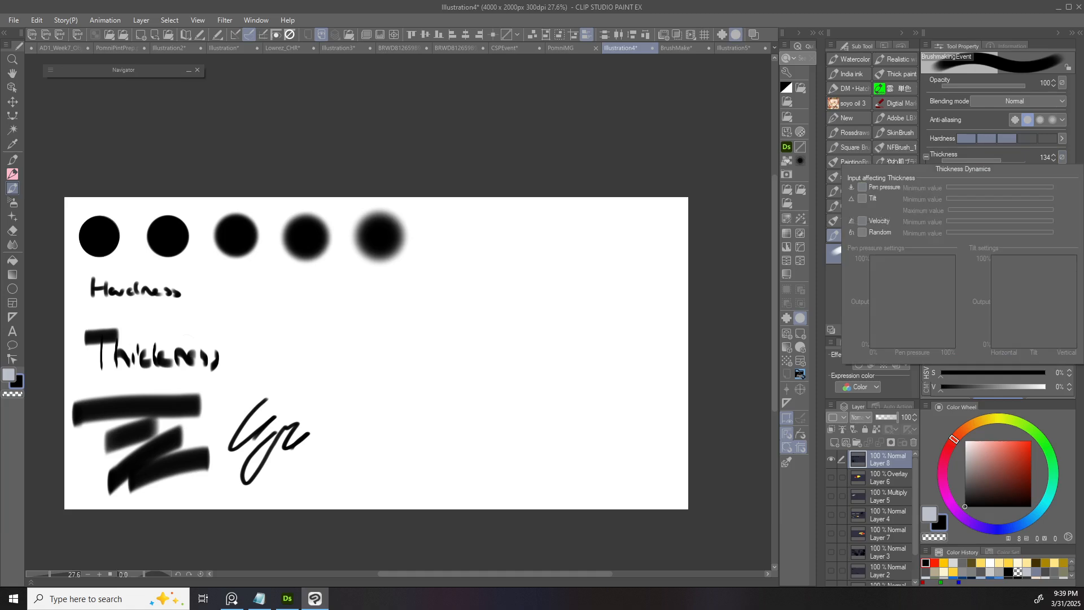
pyautogui.click(863, 232)
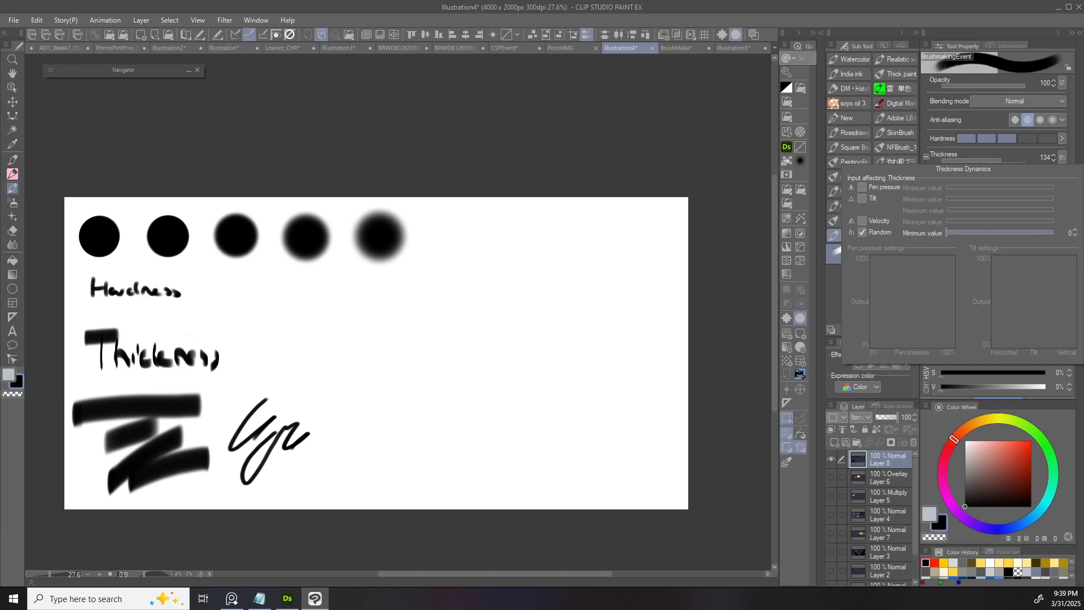
pyautogui.moveTo(353, 420); pyautogui.dragTo(365, 408)
pyautogui.moveTo(1001, 161); pyautogui.dragTo(980, 160)
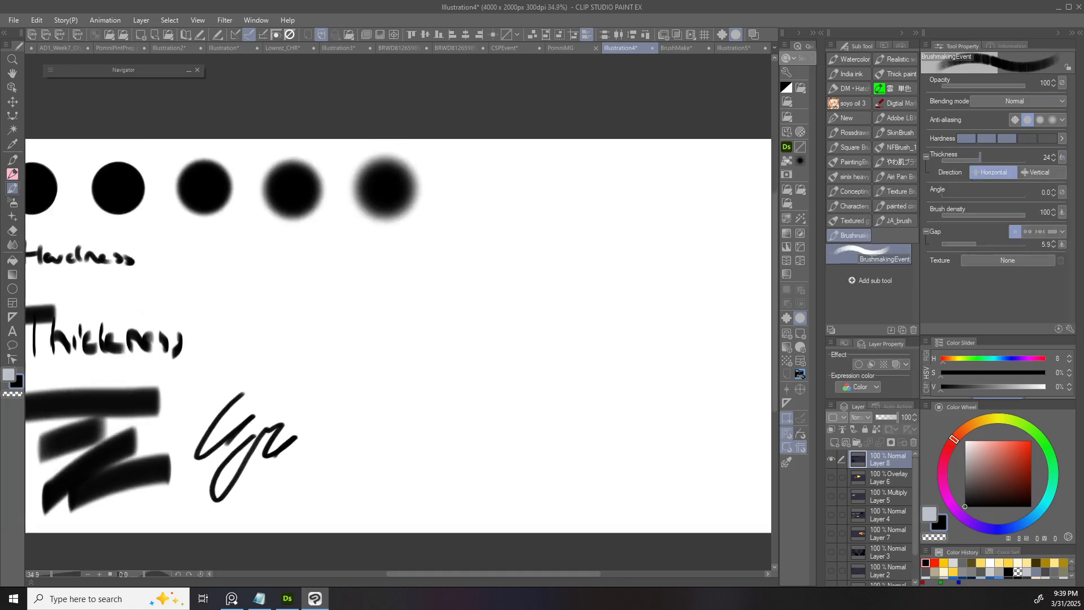
# - Paint a dense zigzag of wide streaky strokes on the far side of the scribble
pyautogui.moveTo(355, 418); pyautogui.dragTo(367, 408)
pyautogui.moveTo(325, 436); pyautogui.dragTo(443, 418)
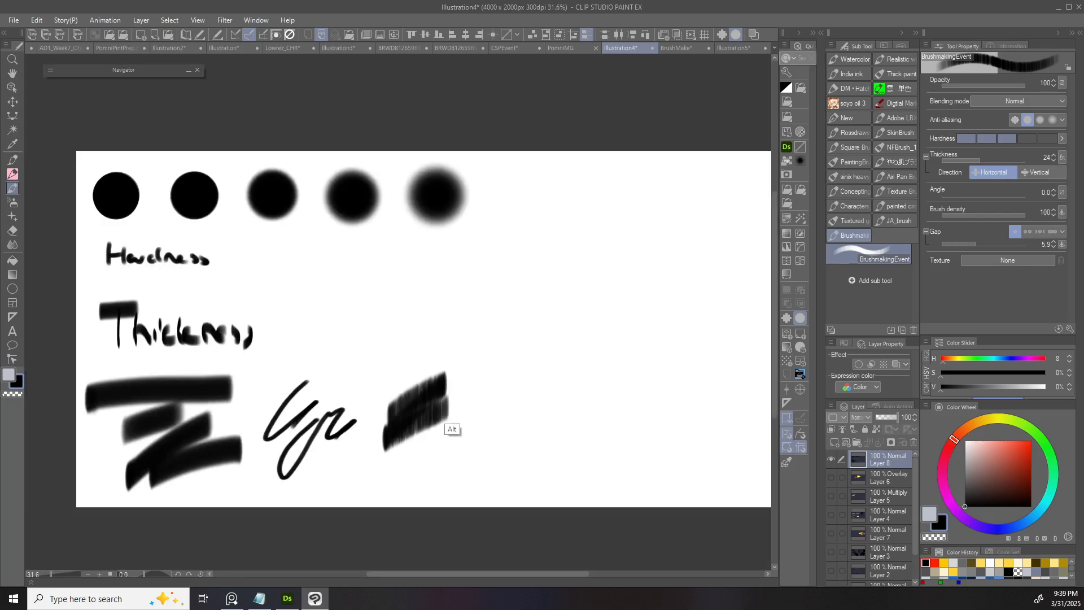
pyautogui.moveTo(411, 453); pyautogui.dragTo(496, 406)
pyautogui.scroll(3, 483, 452)
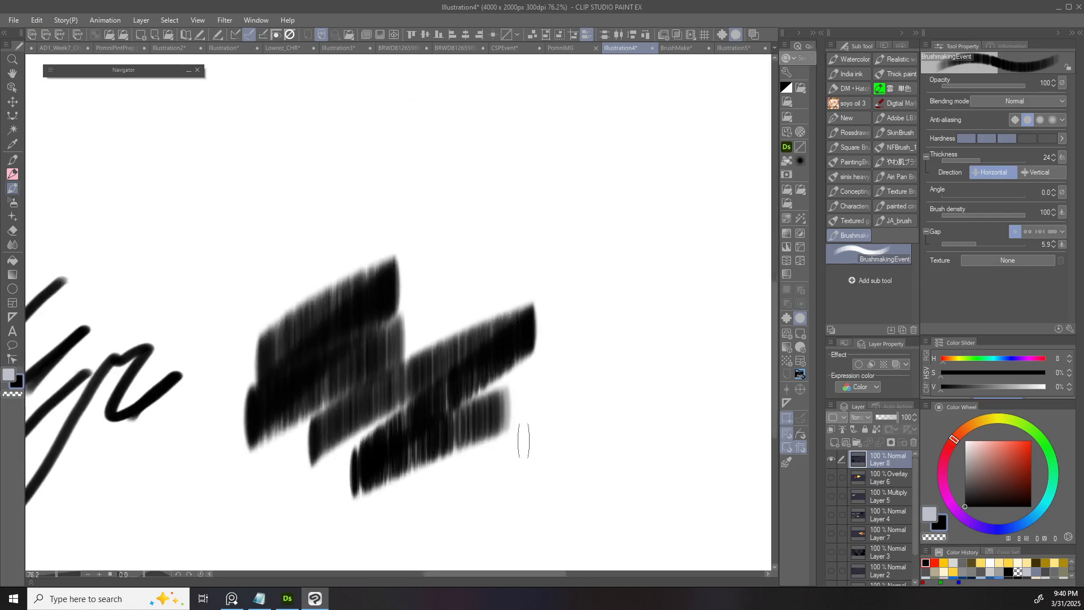
# - Set brush Thickness to 58 and paint several short strokes at the end of the streaky zigzag
pyautogui.moveTo(519, 441); pyautogui.dragTo(436, 437)
pyautogui.moveTo(981, 160); pyautogui.dragTo(991, 160)
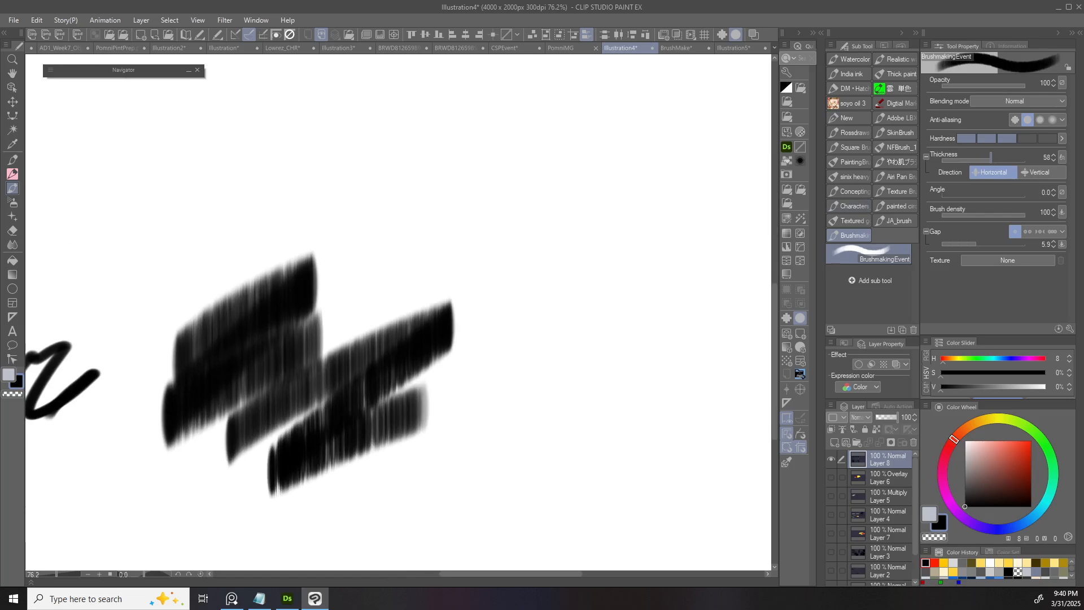
pyautogui.moveTo(393, 488); pyautogui.dragTo(516, 409)
pyautogui.hotkey('ctrl', 'z')
pyautogui.moveTo(389, 511)
pyautogui.mouseDown()
pyautogui.moveTo(508, 434)
pyautogui.moveTo(506, 483)
pyautogui.mouseUp()
pyautogui.scroll(-5, 568, 445)
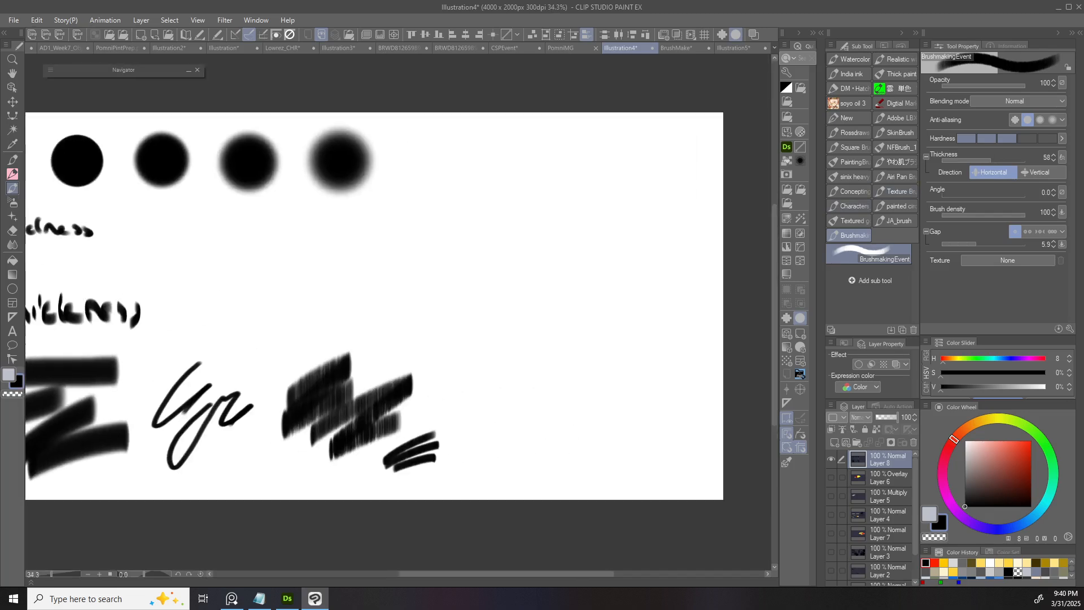
pyautogui.scroll(3, 398, 417)
pyautogui.moveTo(387, 425); pyautogui.dragTo(457, 408)
pyautogui.scroll(-2, 502, 413)
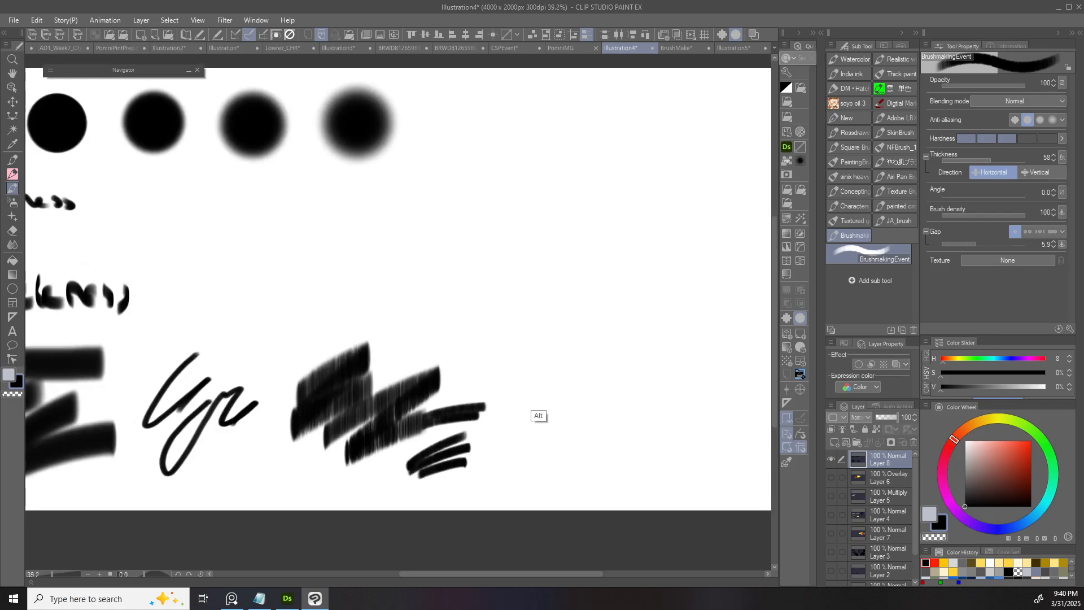
# - Enable Velocity as an additional input affecting Thickness and paint three long slanted lines out of the short strokes
pyautogui.click(1062, 157)
pyautogui.click(854, 221)
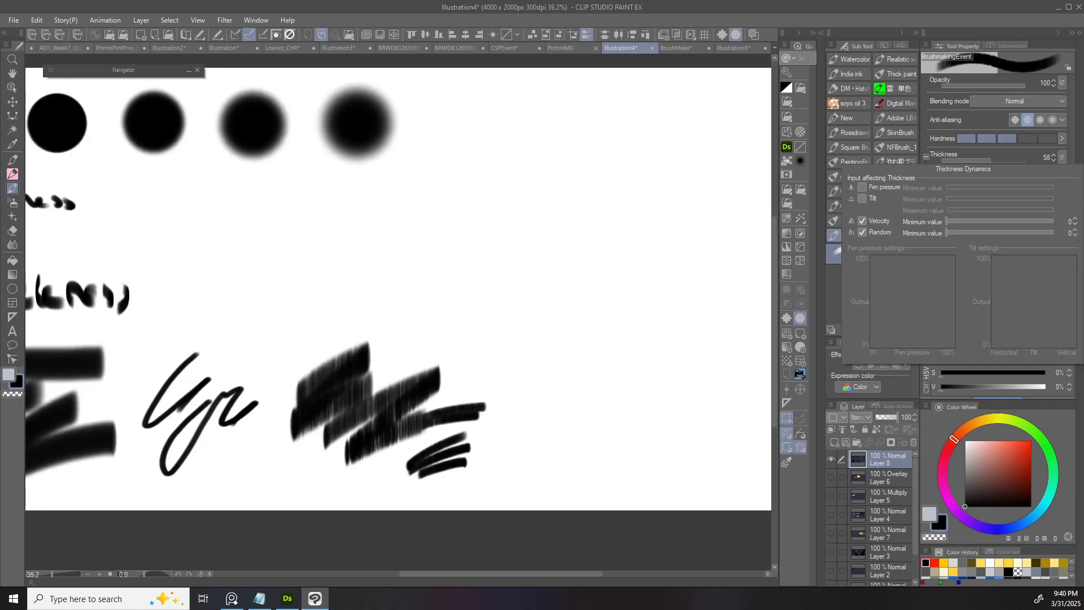
pyautogui.click(557, 318)
pyautogui.moveTo(434, 370); pyautogui.dragTo(637, 315)
pyautogui.moveTo(446, 390); pyautogui.dragTo(603, 343)
pyautogui.hotkey('ctrl', 'z')
pyautogui.hotkey('ctrl', 'z')
pyautogui.moveTo(428, 435); pyautogui.dragTo(621, 373)
pyautogui.moveTo(395, 459)
pyautogui.mouseDown()
pyautogui.moveTo(610, 386)
pyautogui.moveTo(610, 398)
pyautogui.mouseUp()
pyautogui.moveTo(572, 425); pyautogui.dragTo(488, 417)
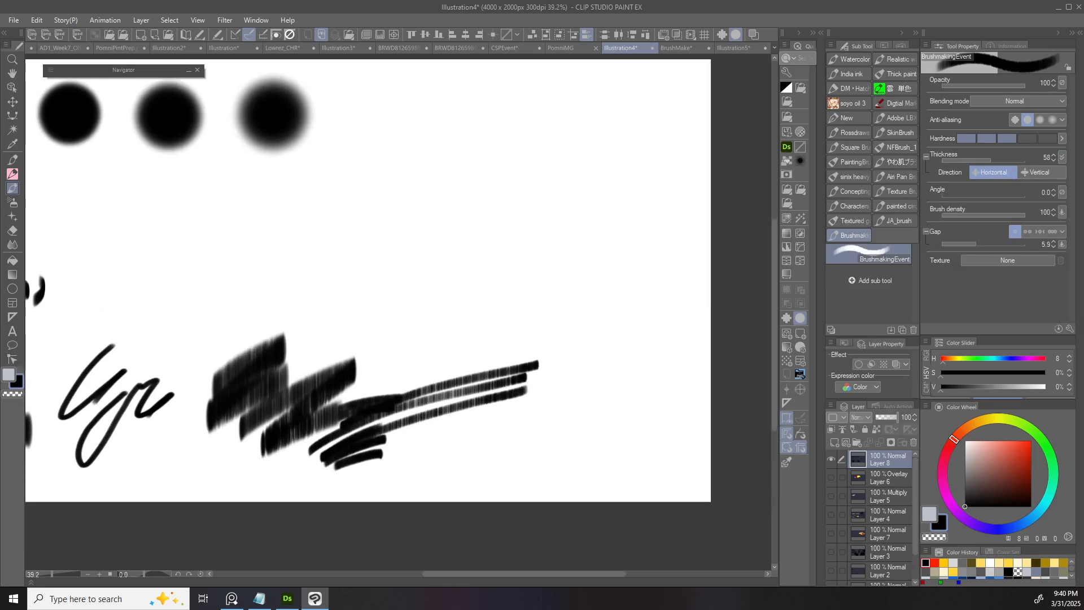
# - Revisit the Thickness dynamics, set Thickness to 44 and paint a long zigzag line below the slanted ones
pyautogui.click(1062, 157)
pyautogui.click(1062, 158)
pyautogui.moveTo(395, 484)
pyautogui.mouseDown()
pyautogui.moveTo(534, 414)
pyautogui.moveTo(592, 428)
pyautogui.moveTo(584, 404)
pyautogui.moveTo(501, 431)
pyautogui.moveTo(523, 387)
pyautogui.mouseUp()
pyautogui.hotkey('ctrl', 'z')
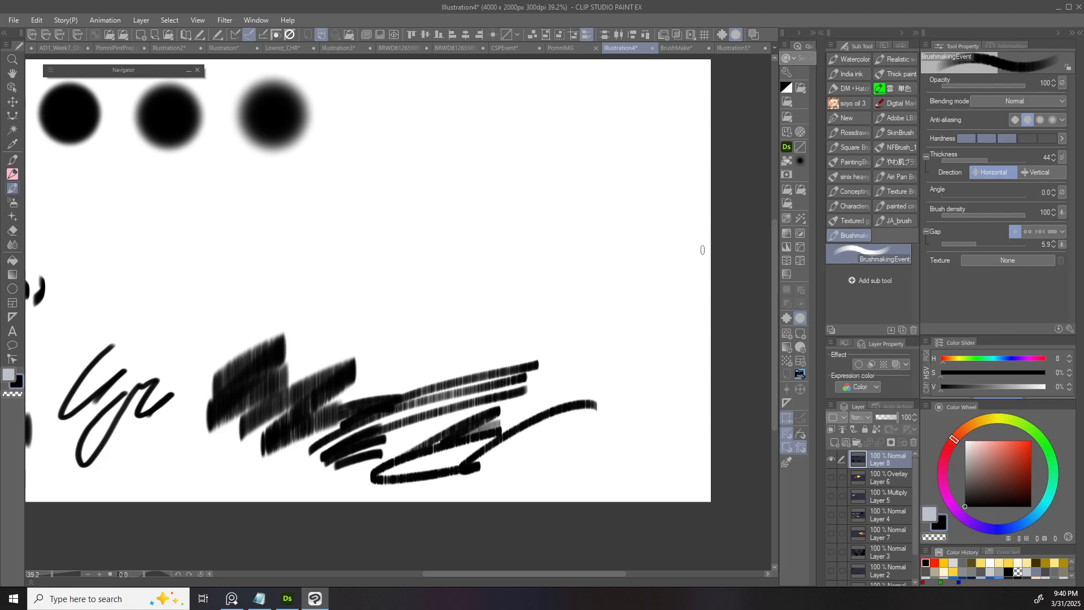
# - Set the brush Angle to 136.2 and paint a group of sample strokes above the slanted lines
pyautogui.moveTo(402, 363); pyautogui.dragTo(452, 345)
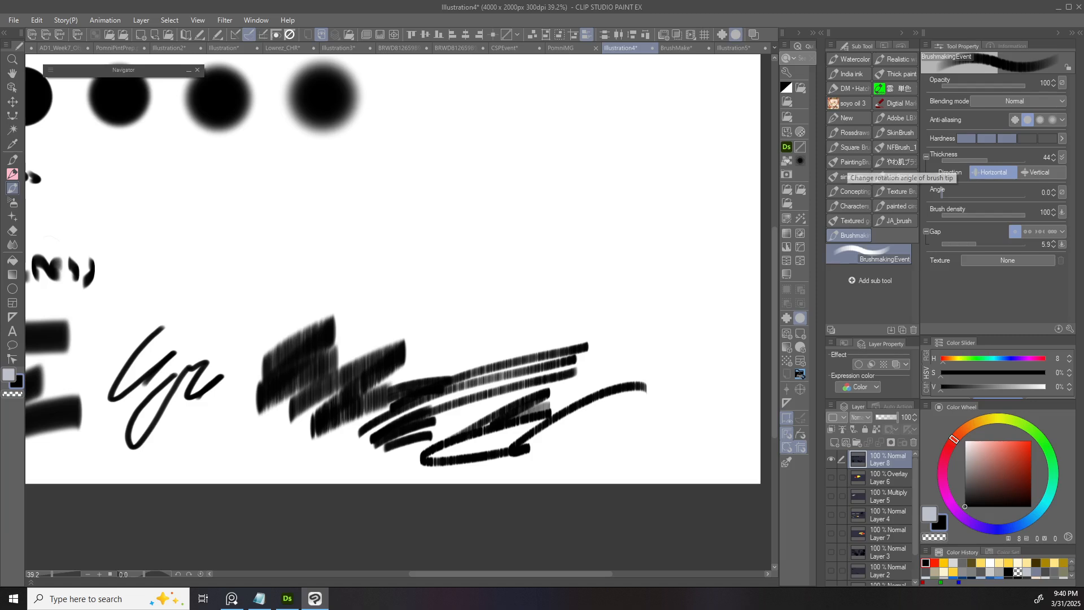
pyautogui.moveTo(958, 196); pyautogui.dragTo(973, 196)
pyautogui.moveTo(430, 330); pyautogui.dragTo(525, 297)
pyautogui.hotkey('ctrl', 'z')
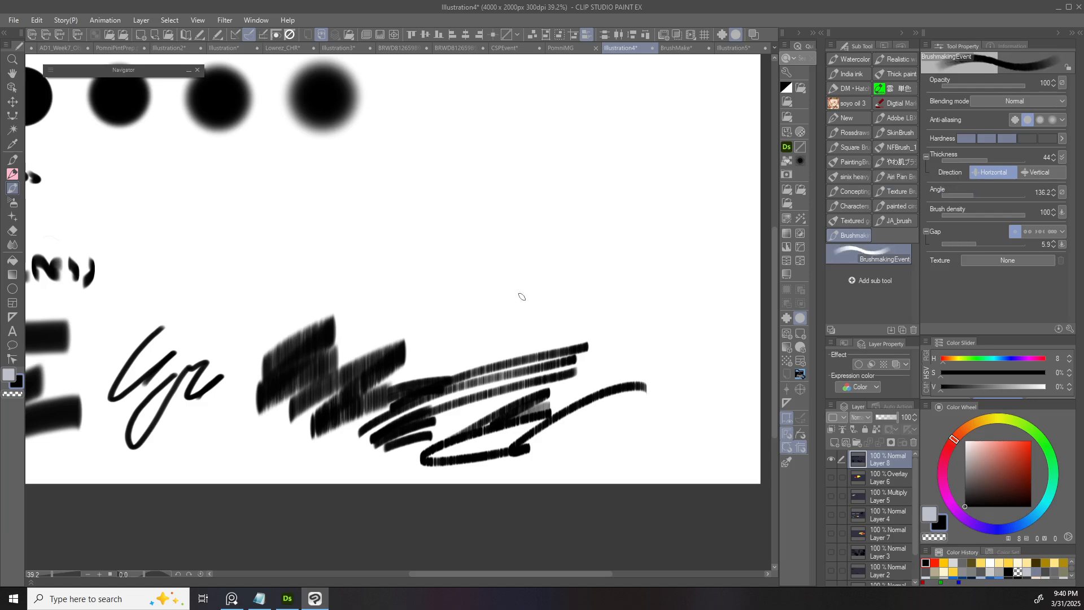
pyautogui.scroll(3, 520, 296)
pyautogui.moveTo(399, 354)
pyautogui.mouseDown()
pyautogui.moveTo(455, 326)
pyautogui.moveTo(456, 360)
pyautogui.moveTo(497, 370)
pyautogui.mouseUp()
pyautogui.moveTo(402, 404); pyautogui.dragTo(541, 399)
pyautogui.moveTo(442, 421)
pyautogui.mouseDown()
pyautogui.moveTo(563, 385)
pyautogui.moveTo(587, 408)
pyautogui.moveTo(562, 396)
pyautogui.mouseUp()
pyautogui.hscroll(3, 685, 375)
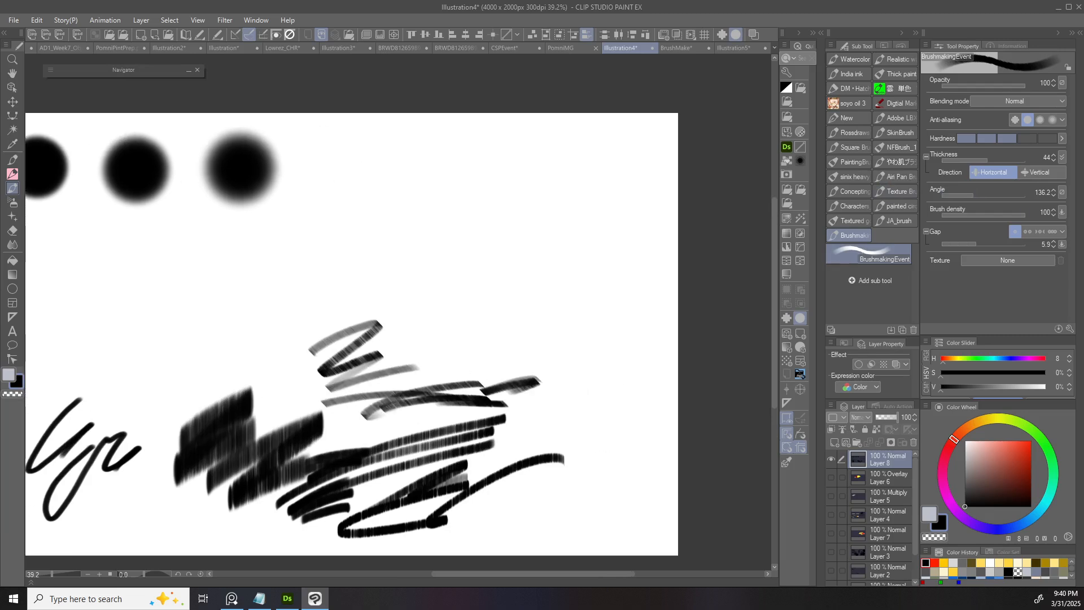
# - Try Direction of line, Random and Pen tilt as inputs affecting the brush Angle
pyautogui.click(1062, 192)
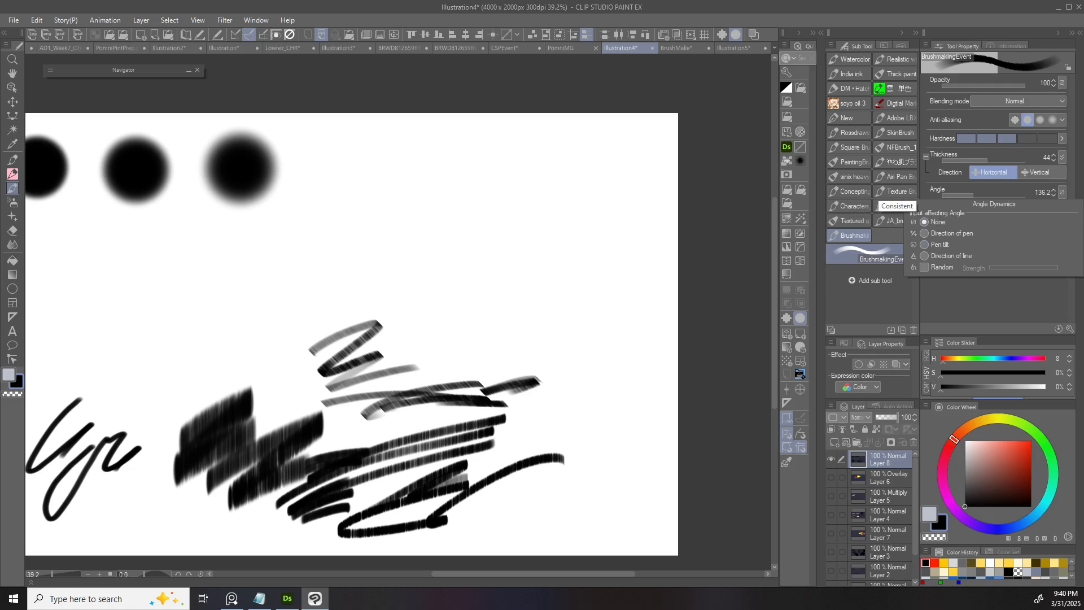
pyautogui.click(925, 256)
pyautogui.click(924, 267)
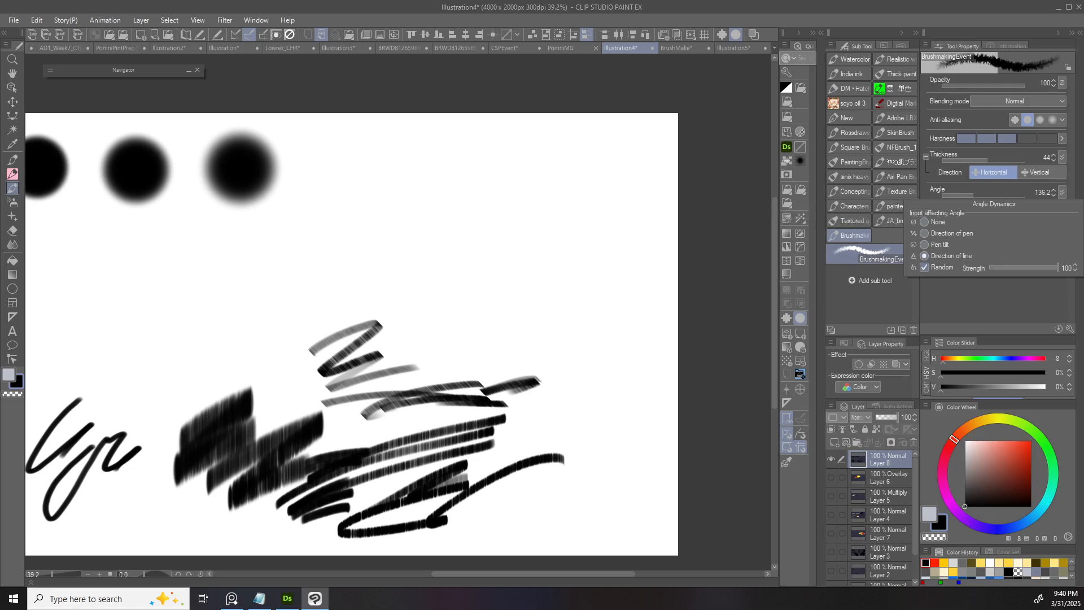
pyautogui.click(924, 267)
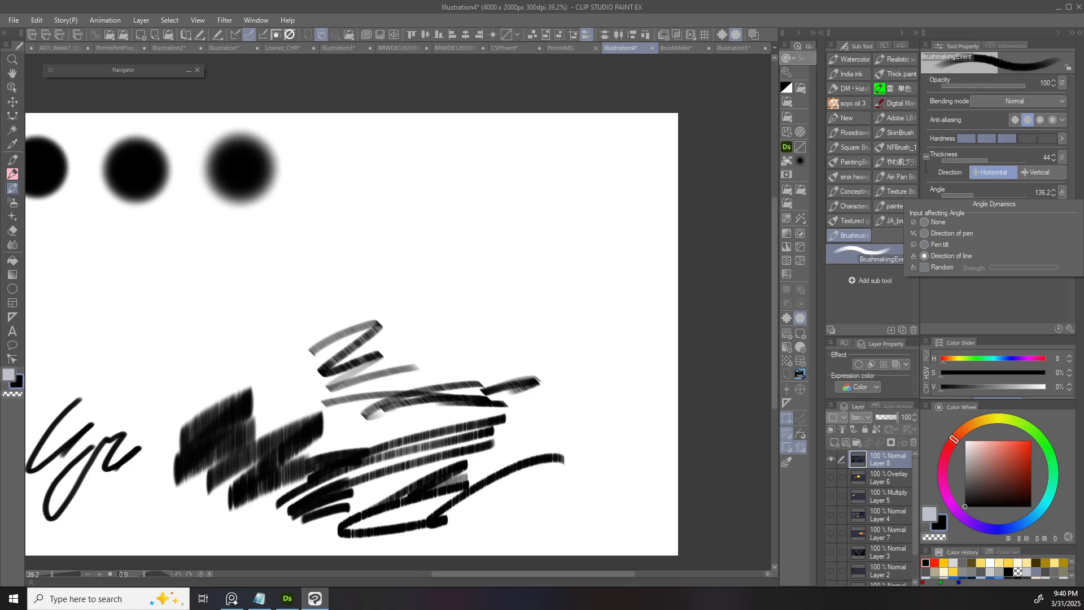
pyautogui.click(924, 244)
# - Paint short sample strokes towards the canvas's right edge with different brush angles, including 210
pyautogui.moveTo(523, 325); pyautogui.dragTo(643, 291)
pyautogui.moveTo(555, 321)
pyautogui.mouseDown()
pyautogui.moveTo(631, 297)
pyautogui.moveTo(635, 312)
pyautogui.mouseUp()
pyautogui.moveTo(706, 322)
pyautogui.mouseDown()
pyautogui.moveTo(703, 369)
pyautogui.moveTo(651, 368)
pyautogui.mouseUp()
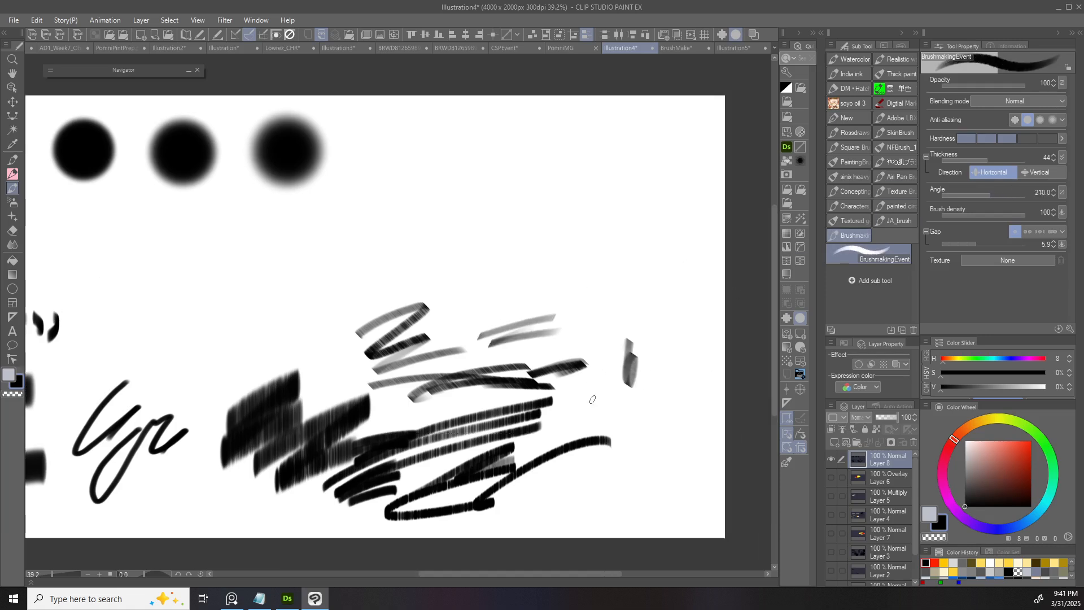
pyautogui.moveTo(583, 400)
pyautogui.mouseDown()
pyautogui.moveTo(603, 423)
pyautogui.moveTo(642, 415)
pyautogui.moveTo(638, 455)
pyautogui.moveTo(688, 419)
pyautogui.mouseUp()
# - Sketch the upper and side edges of a box above the handwritten scribble, varying the brush angle between strokes
pyautogui.moveTo(689, 354); pyautogui.dragTo(848, 364)
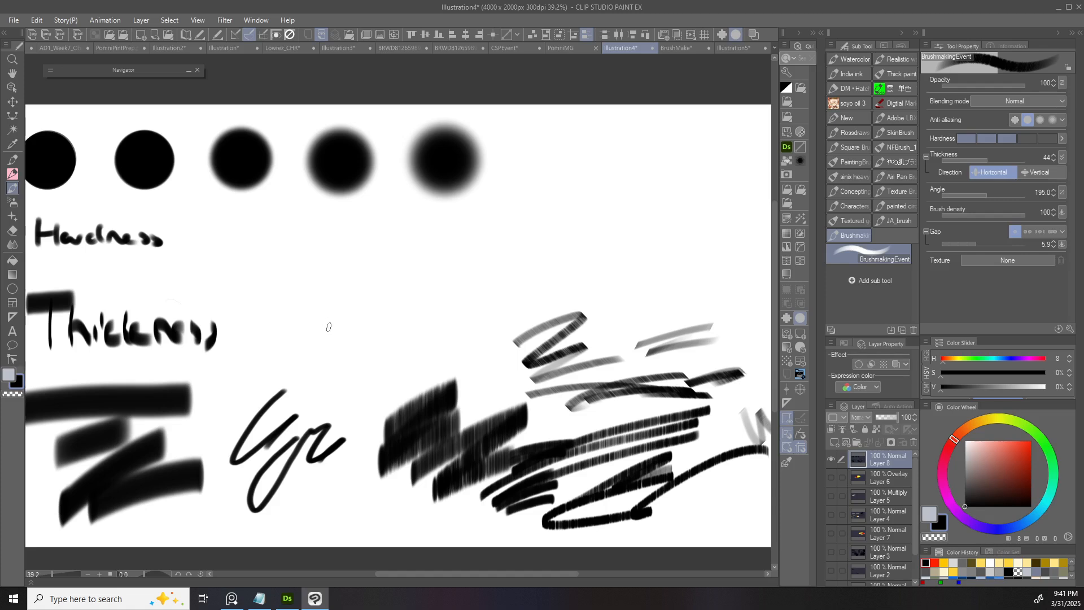
pyautogui.moveTo(314, 364); pyautogui.dragTo(345, 278)
pyautogui.hotkey('ctrl', 'z')
pyautogui.moveTo(317, 355); pyautogui.dragTo(347, 277)
pyautogui.moveTo(317, 346); pyautogui.dragTo(345, 401)
pyautogui.hotkey('ctrl', 'z')
pyautogui.moveTo(346, 273)
pyautogui.mouseDown()
pyautogui.moveTo(373, 315)
pyautogui.moveTo(340, 400)
pyautogui.mouseUp()
pyautogui.moveTo(327, 278); pyautogui.dragTo(417, 275)
pyautogui.moveTo(367, 316); pyautogui.dragTo(438, 307)
pyautogui.hotkey('ctrl', 'z')
pyautogui.moveTo(358, 319)
pyautogui.mouseDown()
pyautogui.moveTo(444, 310)
pyautogui.moveTo(404, 371)
pyautogui.mouseUp()
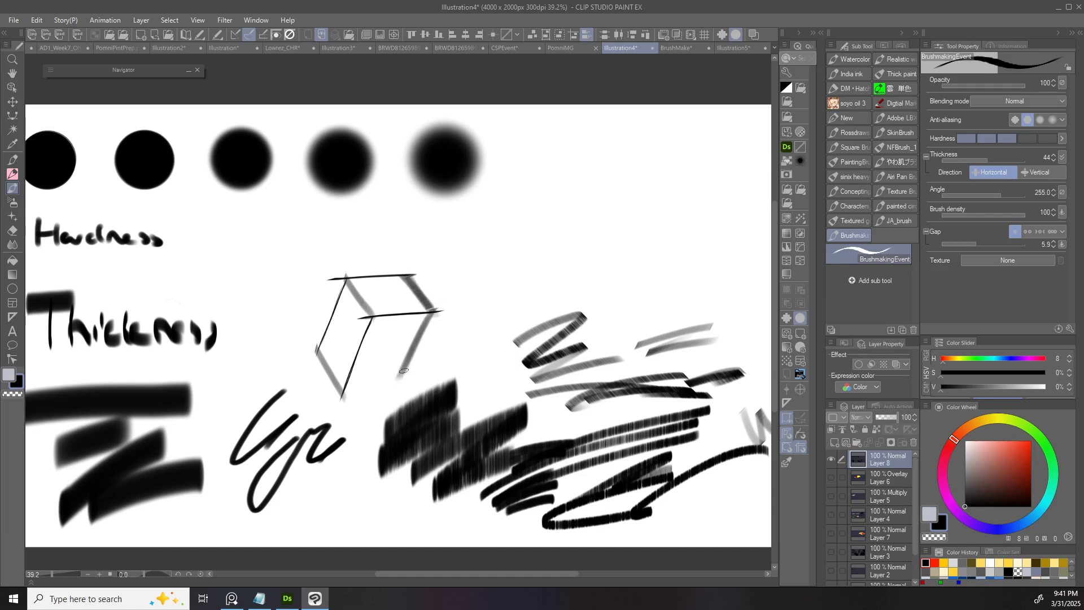
# - Close the box along its lower edge and add its hidden inner edges
pyautogui.moveTo(340, 394); pyautogui.dragTo(421, 369)
pyautogui.moveTo(336, 395); pyautogui.dragTo(422, 368)
pyautogui.moveTo(404, 280); pyautogui.dragTo(377, 341)
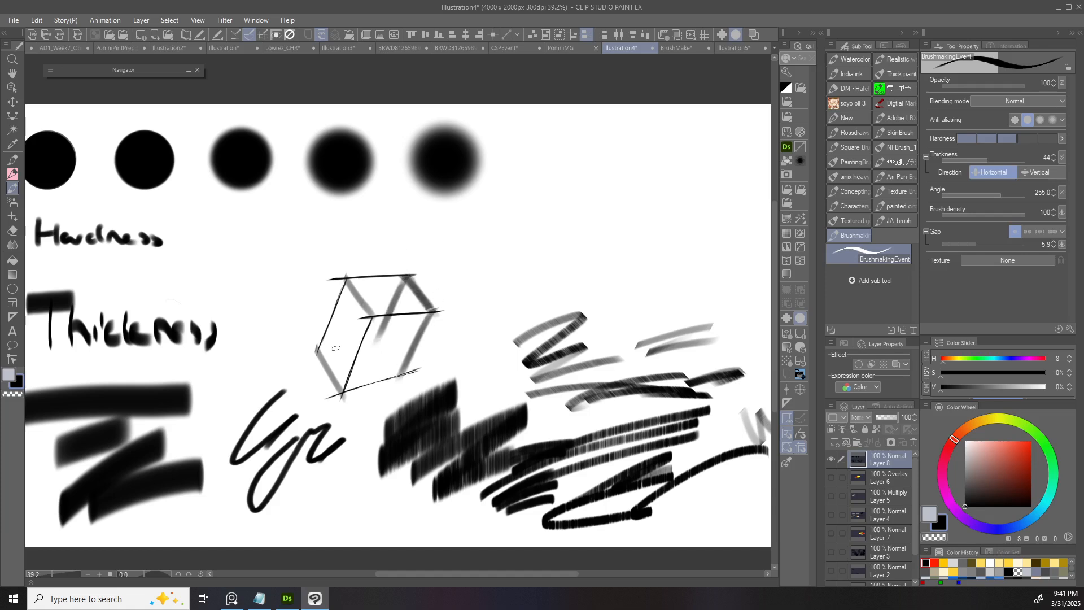
pyautogui.moveTo(304, 356)
pyautogui.mouseDown()
pyautogui.moveTo(400, 327)
pyautogui.moveTo(386, 335)
pyautogui.moveTo(396, 361)
pyautogui.moveTo(378, 342)
pyautogui.moveTo(408, 381)
pyautogui.mouseUp()
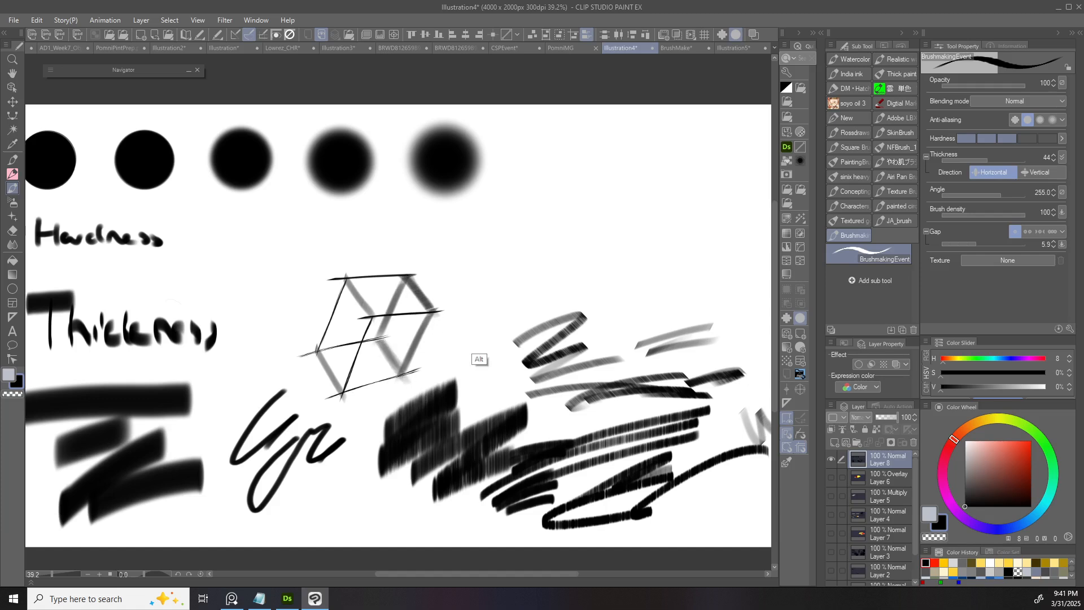
# - Try out the first edges of a second box beside the first one and undo the strokes
pyautogui.keyDown('alt'); pyautogui.click(496, 328); pyautogui.keyUp('alt')
pyautogui.scroll(2, 468, 314)
pyautogui.press('[')
pyautogui.press('[')
pyautogui.press('[')
pyautogui.moveTo(502, 288)
pyautogui.mouseDown()
pyautogui.moveTo(474, 351)
pyautogui.moveTo(452, 342)
pyautogui.moveTo(389, 394)
pyautogui.moveTo(404, 432)
pyautogui.mouseUp()
pyautogui.hotkey('ctrl', 'z')
pyautogui.press(']')
pyautogui.moveTo(399, 434); pyautogui.dragTo(478, 373)
pyautogui.moveTo(452, 334); pyautogui.dragTo(471, 384)
pyautogui.hotkey('ctrl', 'z')
pyautogui.hotkey('ctrl', 'z')
# - Draw a second wireframe box beside the first one with the brush Angle at 225
pyautogui.moveTo(401, 432); pyautogui.dragTo(469, 375)
pyautogui.moveTo(453, 334)
pyautogui.mouseDown()
pyautogui.moveTo(469, 376)
pyautogui.moveTo(518, 343)
pyautogui.mouseUp()
pyautogui.moveTo(470, 375); pyautogui.dragTo(536, 370)
pyautogui.moveTo(515, 342)
pyautogui.mouseDown()
pyautogui.moveTo(527, 372)
pyautogui.moveTo(447, 420)
pyautogui.moveTo(474, 416)
pyautogui.mouseUp()
pyautogui.moveTo(390, 403); pyautogui.dragTo(460, 394)
pyautogui.moveTo(463, 393); pyautogui.dragTo(458, 418)
pyautogui.scroll(-6, 588, 372)
pyautogui.moveTo(582, 400); pyautogui.dragTo(444, 404)
pyautogui.scroll(2, 449, 383)
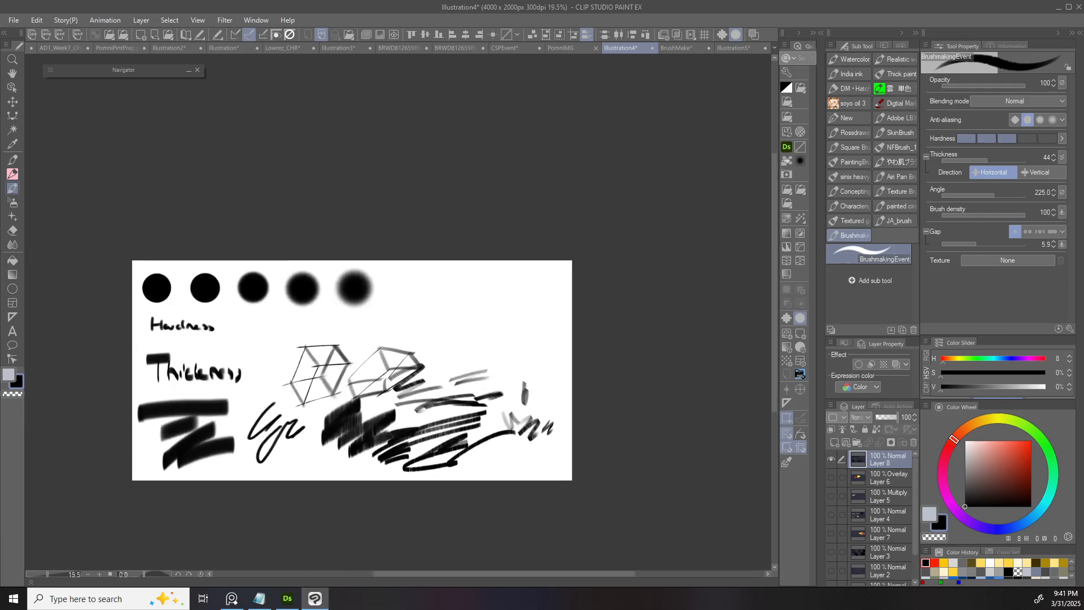
# - Check the Angle dynamics and paint a row of long vertical strokes near the canvas's right edge
pyautogui.scroll(1, 572, 338)
pyautogui.click(1062, 192)
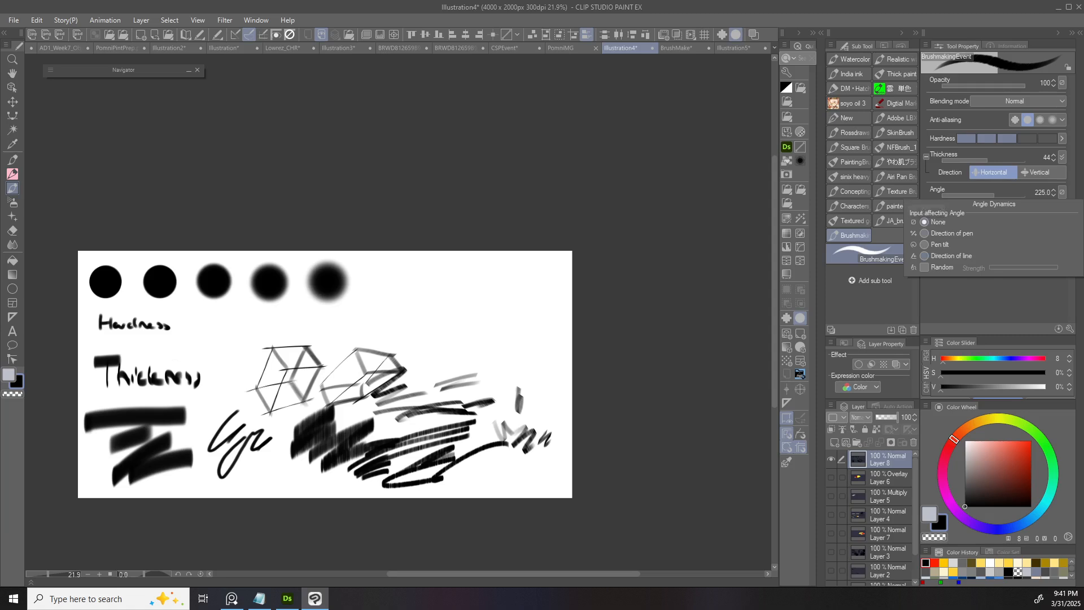
pyautogui.scroll(5, 525, 362)
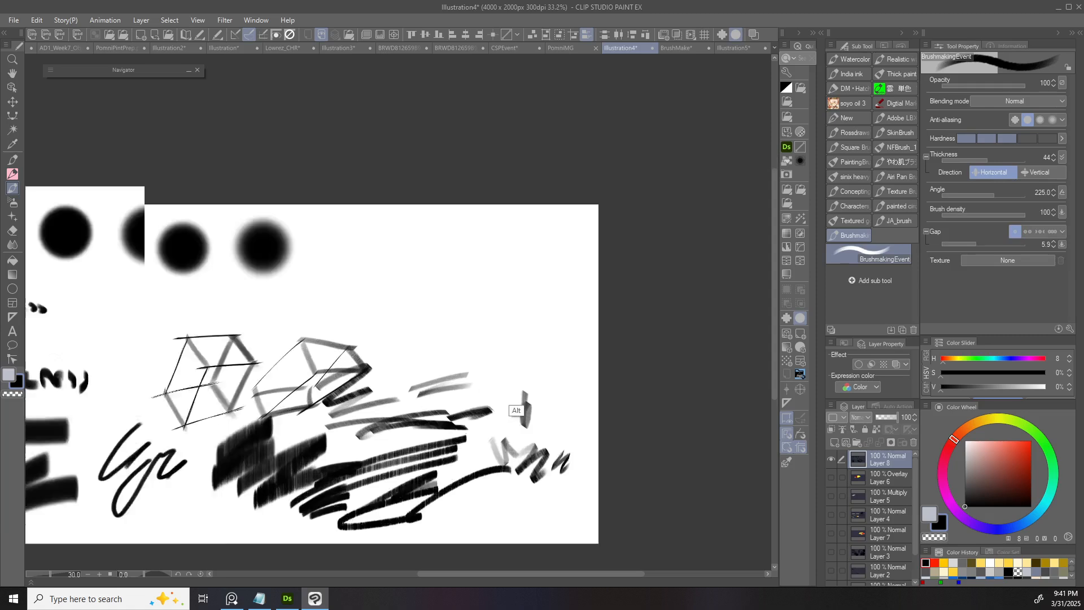
pyautogui.moveTo(566, 293); pyautogui.dragTo(561, 444)
pyautogui.hotkey('ctrl', 'z')
pyautogui.moveTo(580, 289)
pyautogui.mouseDown()
pyautogui.moveTo(571, 445)
pyautogui.moveTo(582, 432)
pyautogui.mouseUp()
pyautogui.moveTo(599, 309); pyautogui.dragTo(594, 427)
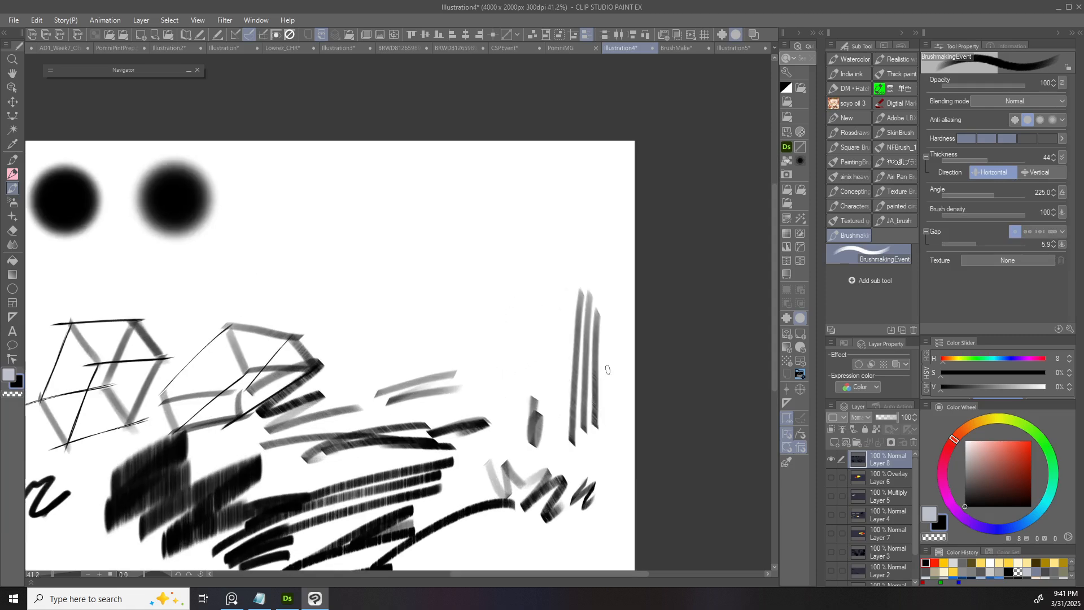
pyautogui.moveTo(619, 315); pyautogui.dragTo(611, 434)
# - Cross the vertical strokes with long horizontal ones and add two more verticals to complete the crosshatch
pyautogui.moveTo(625, 364); pyautogui.dragTo(459, 378)
pyautogui.moveTo(612, 381)
pyautogui.mouseDown()
pyautogui.moveTo(480, 391)
pyautogui.moveTo(516, 394)
pyautogui.mouseUp()
pyautogui.moveTo(548, 320); pyautogui.dragTo(544, 455)
pyautogui.moveTo(559, 349); pyautogui.dragTo(559, 460)
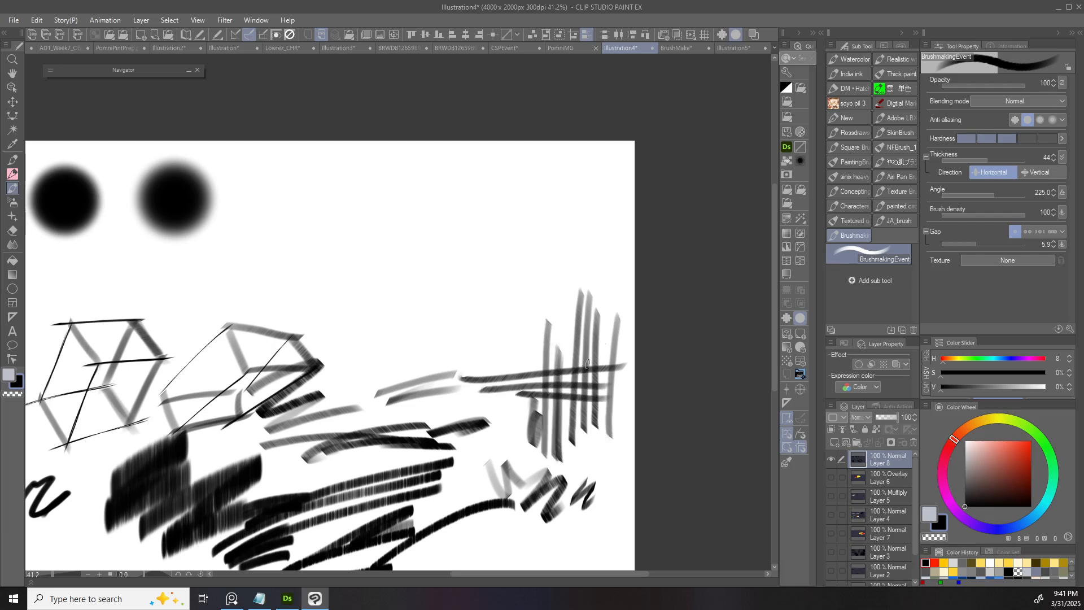
# - Start handwriting the label "Direction" above the crosshatch and check its letter strokes up close
pyautogui.scroll(2, 572, 312)
pyautogui.moveTo(508, 282); pyautogui.dragTo(506, 321)
pyautogui.hotkey('ctrl', 'z')
pyautogui.moveTo(508, 282); pyautogui.dragTo(508, 306)
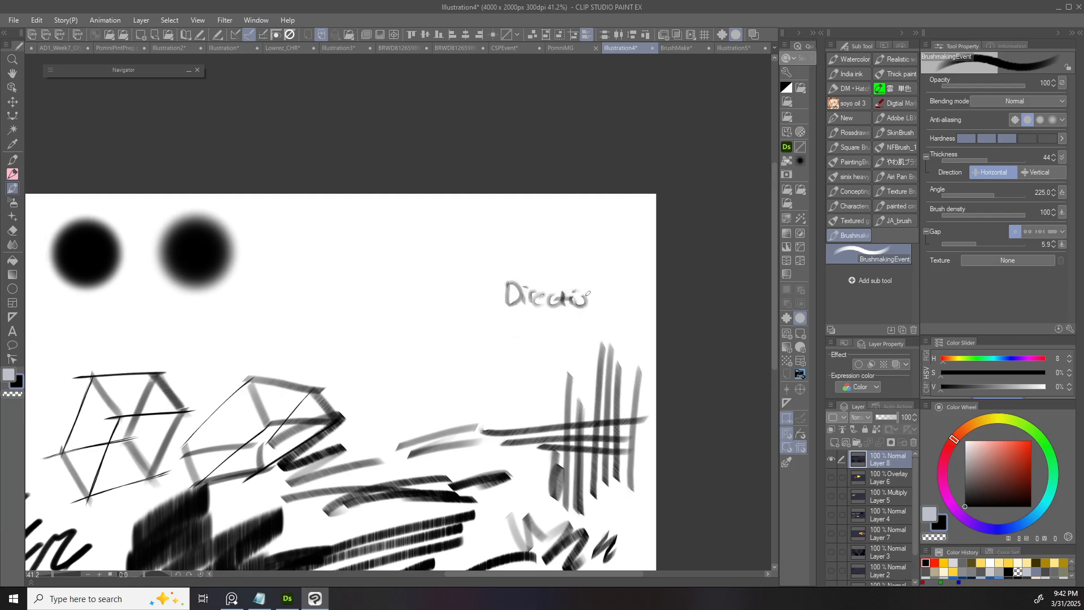
pyautogui.scroll(8, 588, 294)
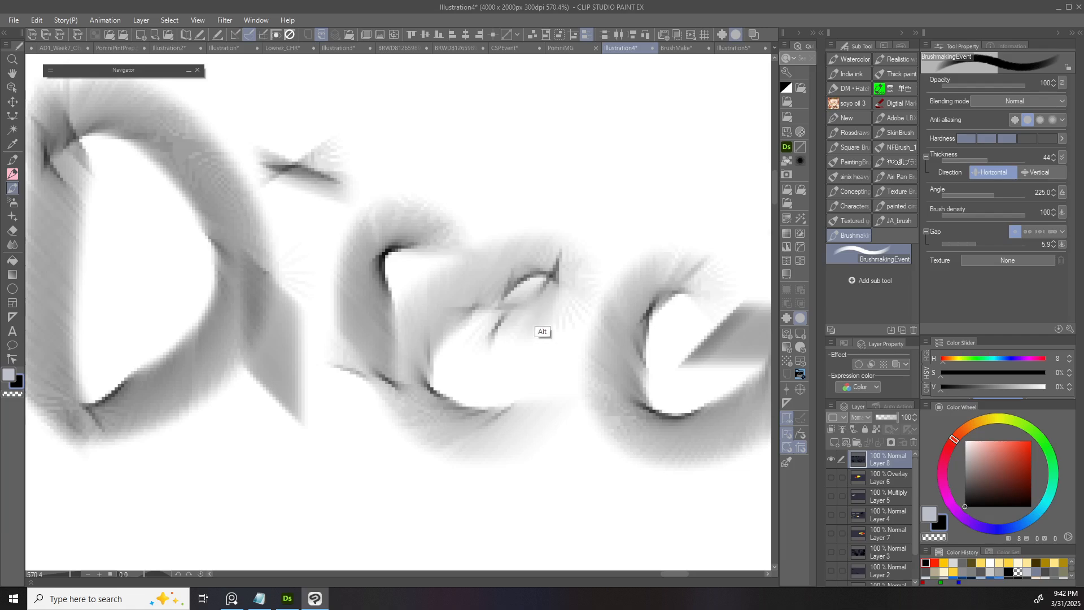
pyautogui.scroll(-3, 488, 335)
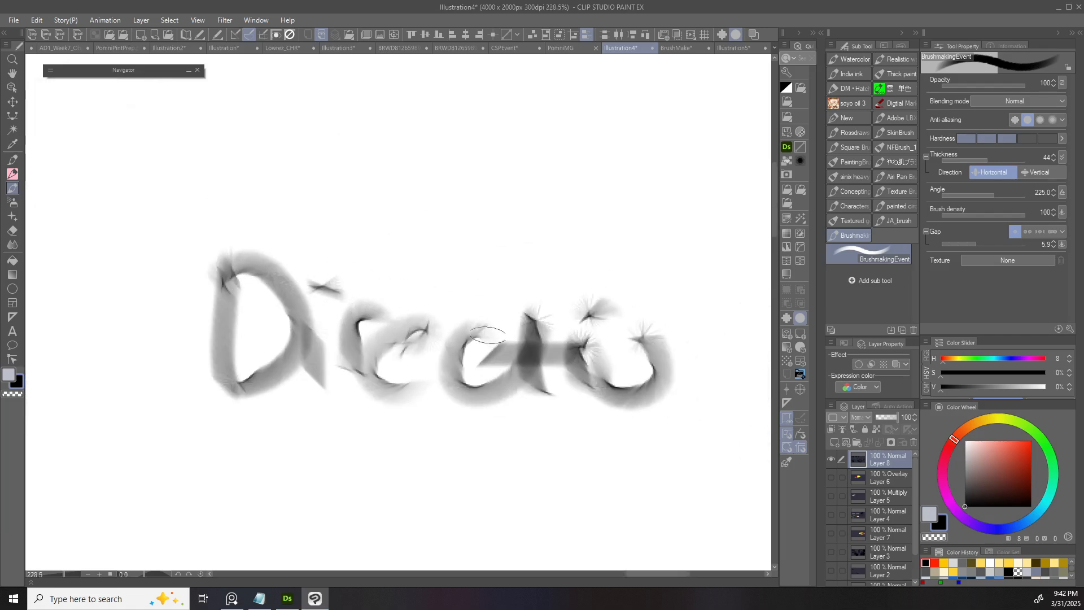
# - Try out the word's last letters and a few diagonal strokes beneath the label, and undo them
pyautogui.moveTo(677, 336)
pyautogui.mouseDown()
pyautogui.moveTo(565, 350)
pyautogui.moveTo(593, 361)
pyautogui.moveTo(643, 305)
pyautogui.moveTo(650, 406)
pyautogui.moveTo(626, 423)
pyautogui.mouseUp()
pyautogui.scroll(-2, 705, 342)
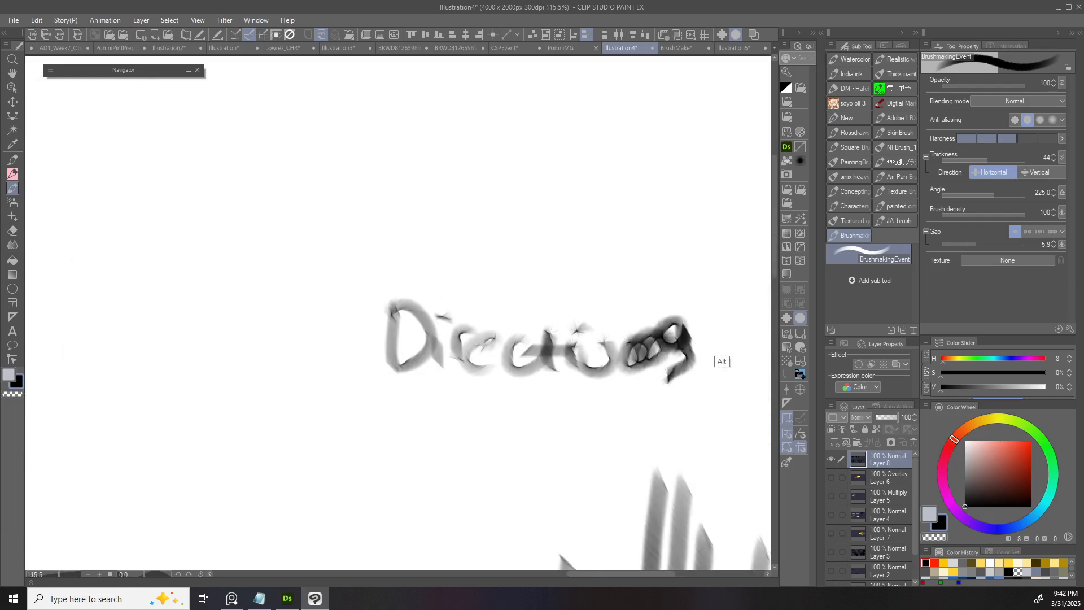
pyautogui.scroll(2, 703, 344)
pyautogui.scroll(-4, 649, 390)
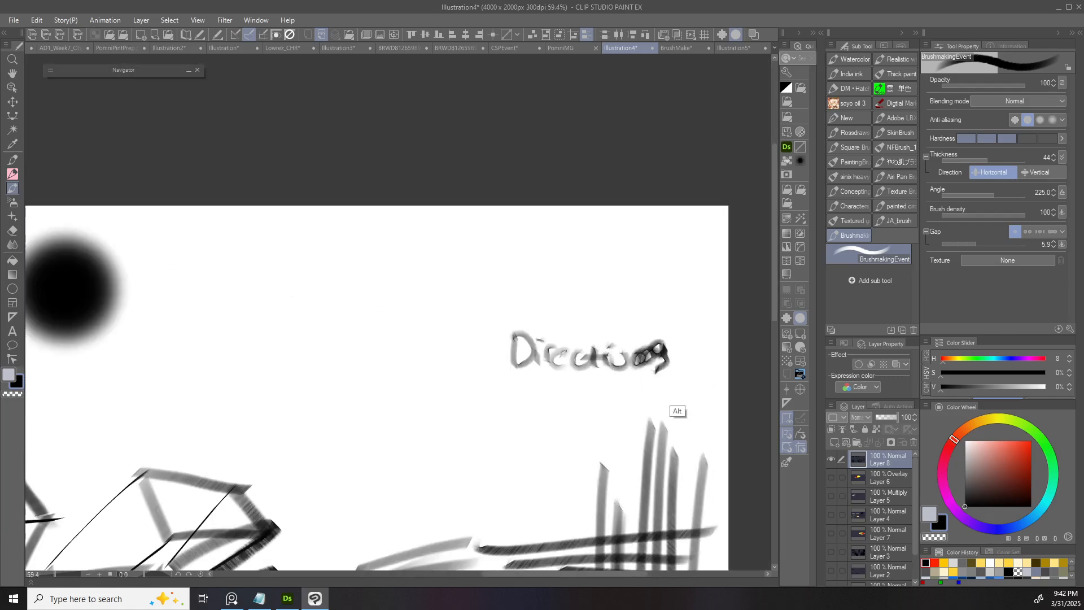
pyautogui.moveTo(649, 390); pyautogui.dragTo(579, 373)
pyautogui.moveTo(486, 381); pyautogui.dragTo(543, 293)
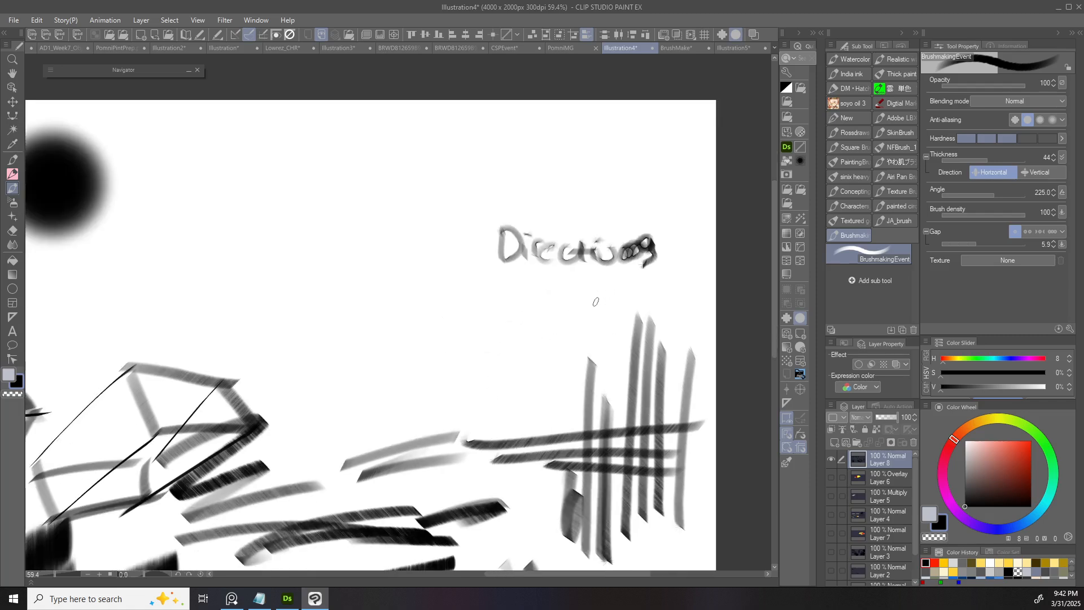
pyautogui.moveTo(619, 294); pyautogui.dragTo(419, 389)
pyautogui.moveTo(596, 313); pyautogui.dragTo(501, 367)
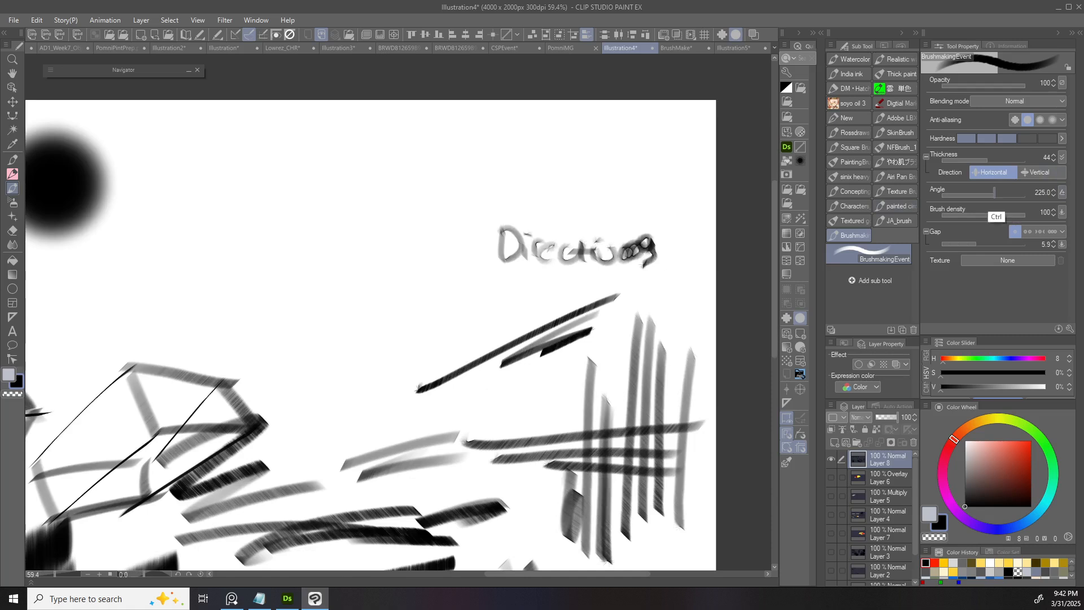
pyautogui.hotkey('ctrl', 'z')
pyautogui.hotkey('ctrl', 'z')
pyautogui.hotkey('ctrl', 'z')
pyautogui.hotkey('ctrl', 'z')
pyautogui.hotkey('ctrl', 'z')
# - Complete the handwritten label above the crosshatch as "Direction of Line"
pyautogui.scroll(3, 613, 242)
pyautogui.moveTo(620, 247)
pyautogui.mouseDown()
pyautogui.moveTo(642, 269)
pyautogui.moveTo(609, 299)
pyautogui.moveTo(627, 302)
pyautogui.moveTo(640, 276)
pyautogui.mouseUp()
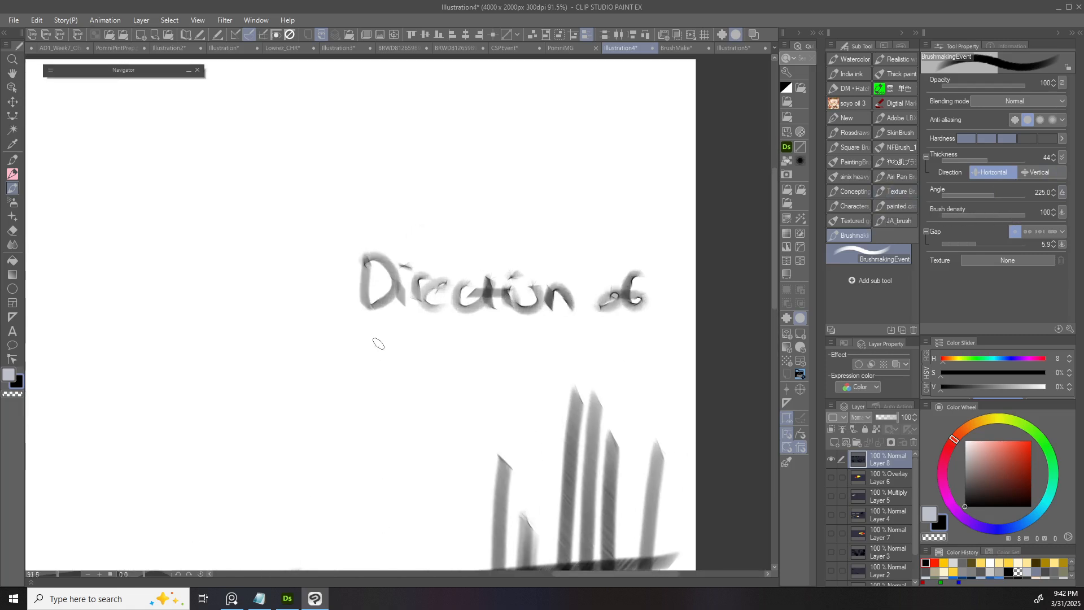
pyautogui.moveTo(373, 337); pyautogui.dragTo(405, 379)
pyautogui.click(405, 353)
pyautogui.moveTo(411, 364); pyautogui.dragTo(461, 375)
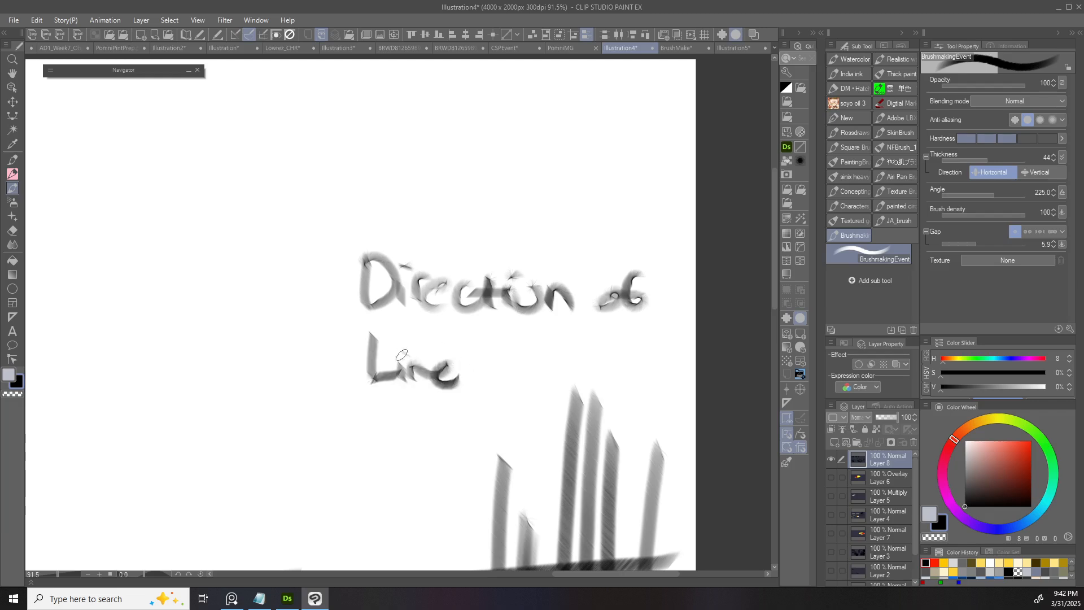
# - Enable Random as an input affecting the brush Angle
pyautogui.scroll(-5, 496, 370)
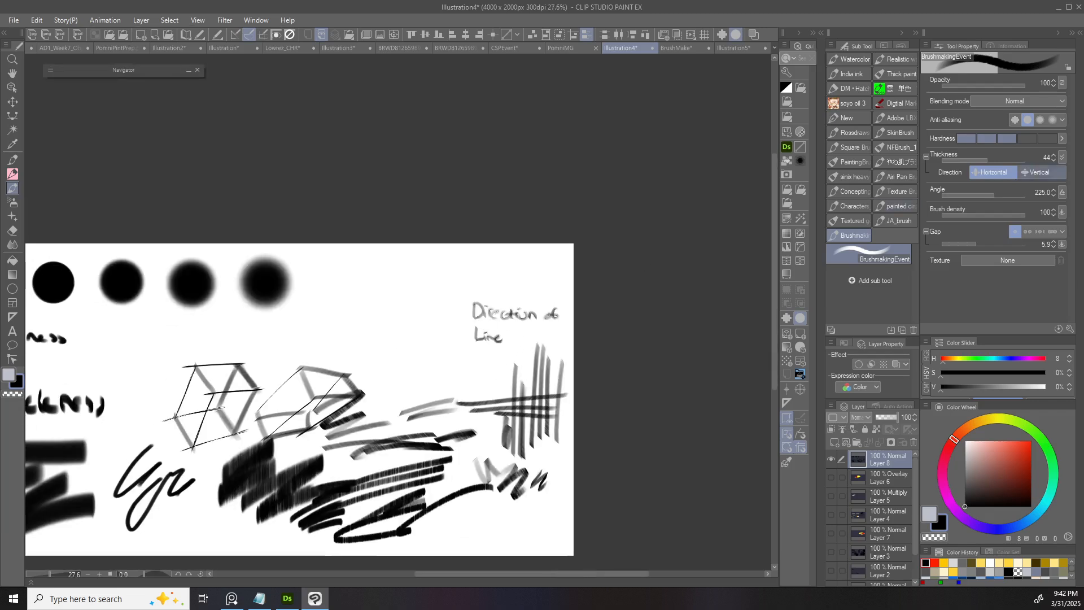
pyautogui.click(1062, 193)
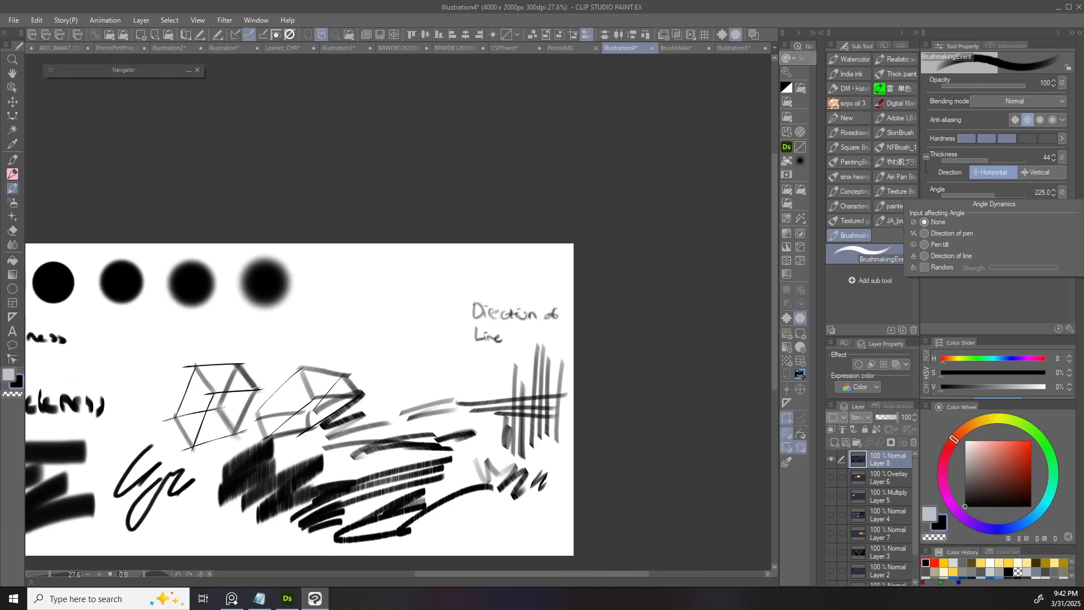
pyautogui.click(925, 267)
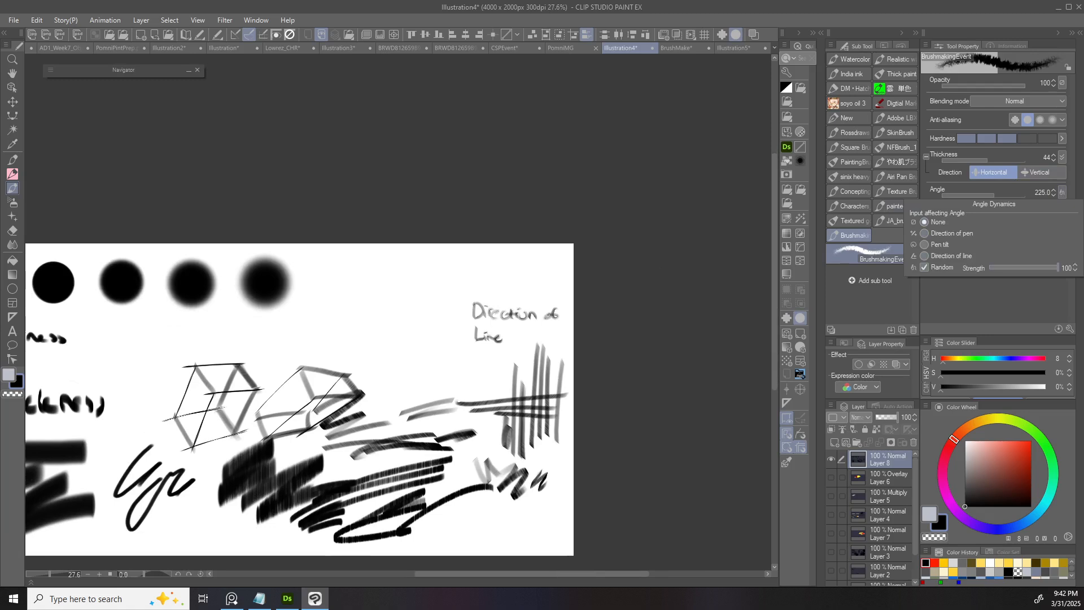
# - Paint three horizontal sample strokes between the second box and the crosshatch and handwrite "Random" above them
pyautogui.scroll(4, 451, 376)
pyautogui.moveTo(297, 391); pyautogui.dragTo(457, 373)
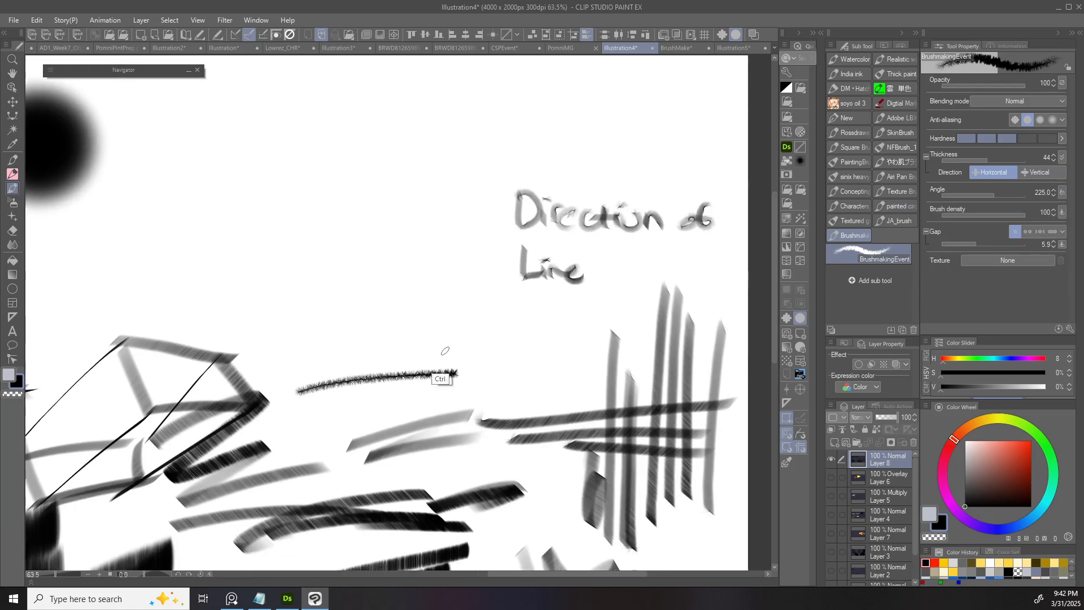
pyautogui.hotkey('ctrl', 'z')
pyautogui.scroll(7, 366, 366)
pyautogui.moveTo(212, 380)
pyautogui.mouseDown()
pyautogui.moveTo(361, 365)
pyautogui.moveTo(681, 370)
pyautogui.mouseUp()
pyautogui.scroll(-5, 550, 408)
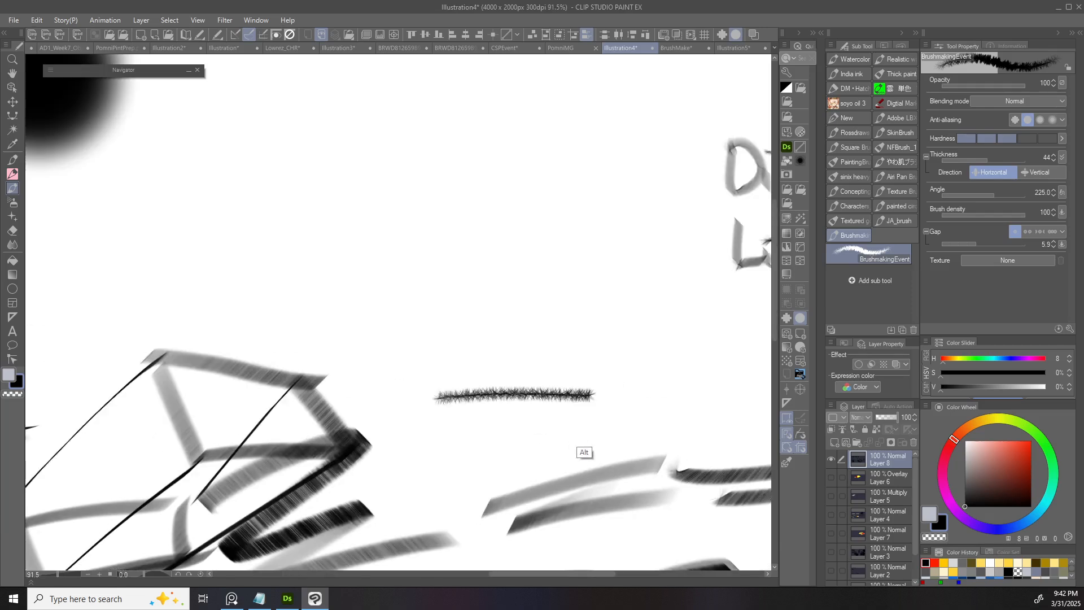
pyautogui.moveTo(375, 420)
pyautogui.mouseDown()
pyautogui.moveTo(678, 418)
pyautogui.moveTo(515, 378)
pyautogui.mouseUp()
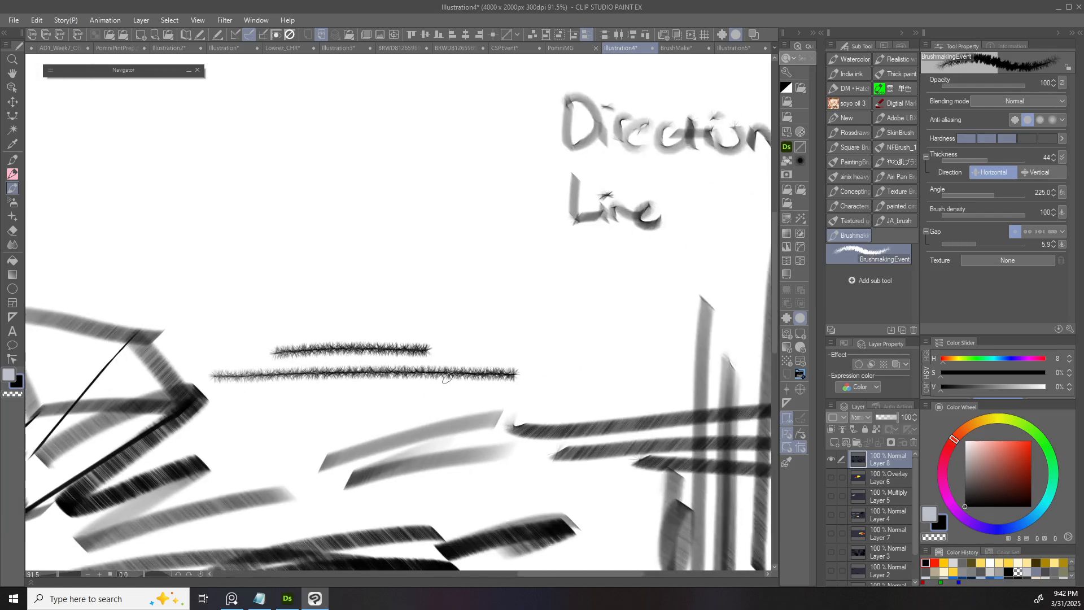
pyautogui.scroll(-4, 494, 387)
pyautogui.moveTo(373, 364); pyautogui.dragTo(509, 371)
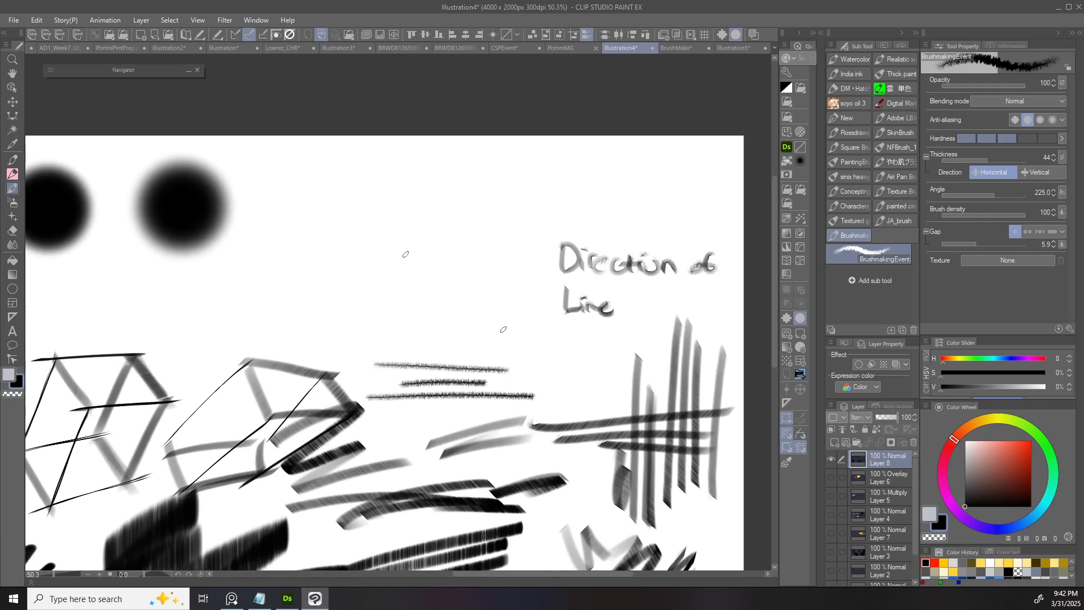
pyautogui.moveTo(374, 325)
pyautogui.mouseDown()
pyautogui.moveTo(402, 320)
pyautogui.moveTo(487, 337)
pyautogui.mouseUp()
pyautogui.scroll(3, 493, 301)
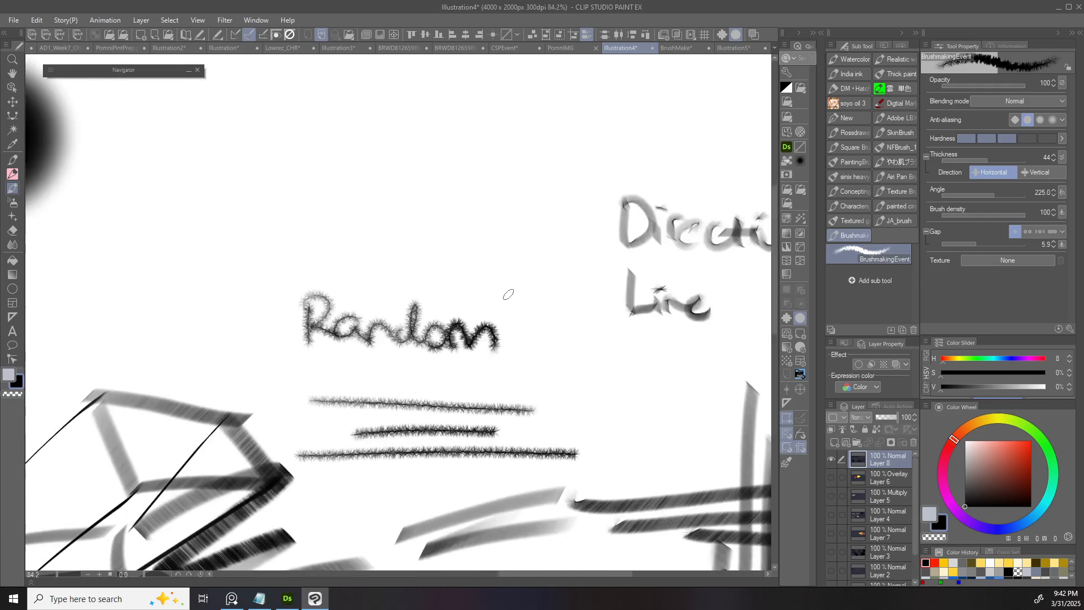
# - Lower the Random strength in the Angle dynamics and set the brush Angle to 165
pyautogui.click(1062, 192)
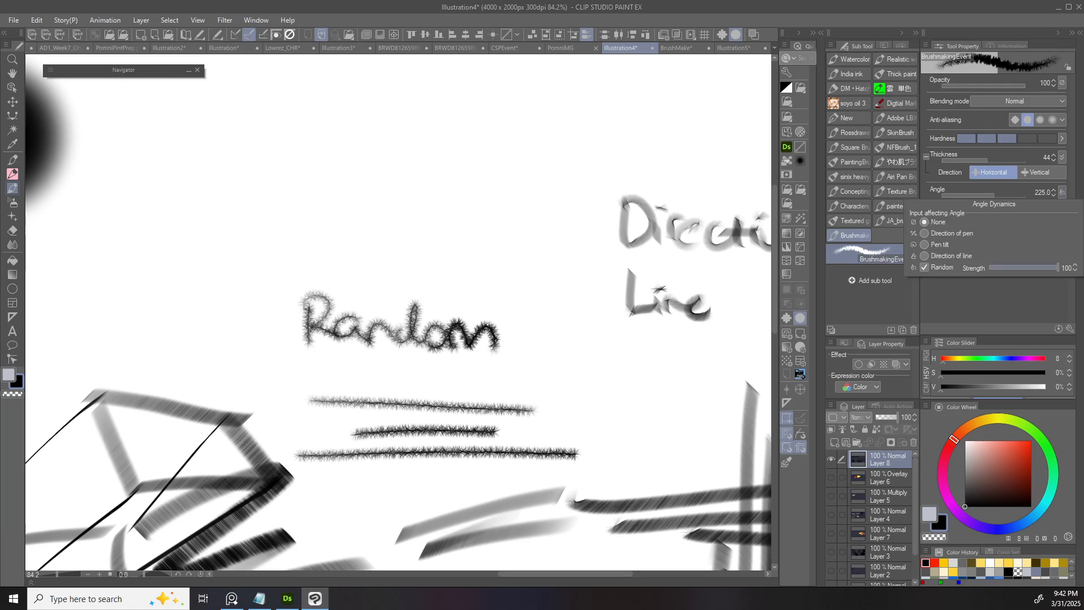
pyautogui.moveTo(475, 248); pyautogui.dragTo(480, 330)
pyautogui.press('Left')
pyautogui.press('Left')
pyautogui.press('Left')
pyautogui.press('Left')
# - Paint one curved sample stroke above the "Random" label and undo the extra test strokes beside it
pyautogui.moveTo(252, 354); pyautogui.dragTo(413, 304)
pyautogui.hotkey('ctrl', 'z')
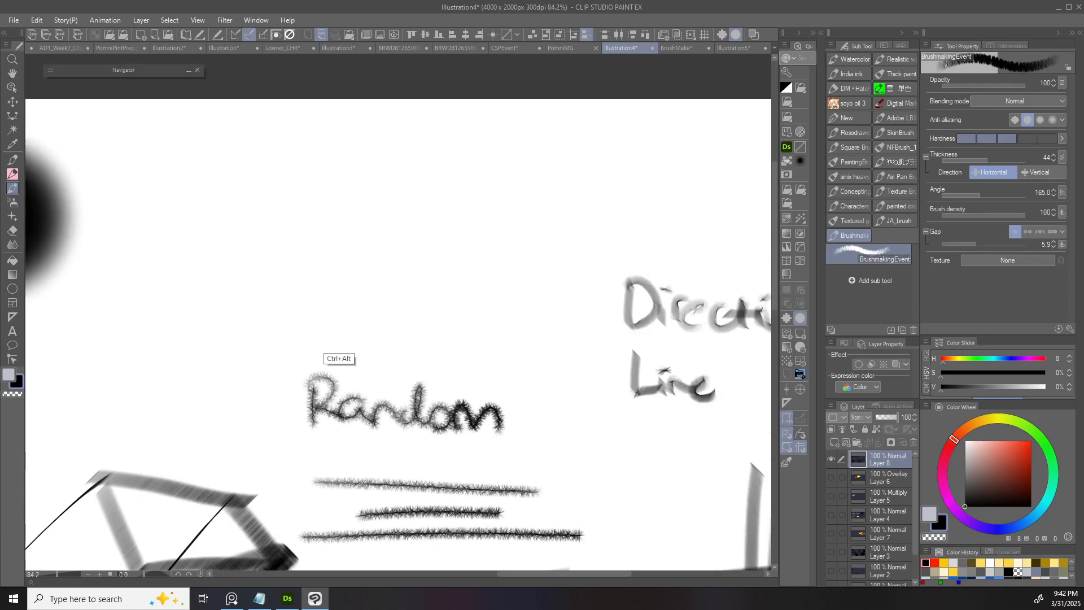
pyautogui.moveTo(255, 352); pyautogui.dragTo(420, 302)
pyautogui.scroll(7, 357, 336)
pyautogui.scroll(-6, 452, 316)
pyautogui.moveTo(499, 288)
pyautogui.mouseDown()
pyautogui.moveTo(320, 329)
pyautogui.moveTo(503, 287)
pyautogui.mouseUp()
pyautogui.moveTo(596, 263); pyautogui.dragTo(490, 298)
pyautogui.hotkey('ctrl', 'z')
pyautogui.hotkey('ctrl', 'z')
pyautogui.hotkey('ctrl', 'z')
pyautogui.hotkey('ctrl', 'z')
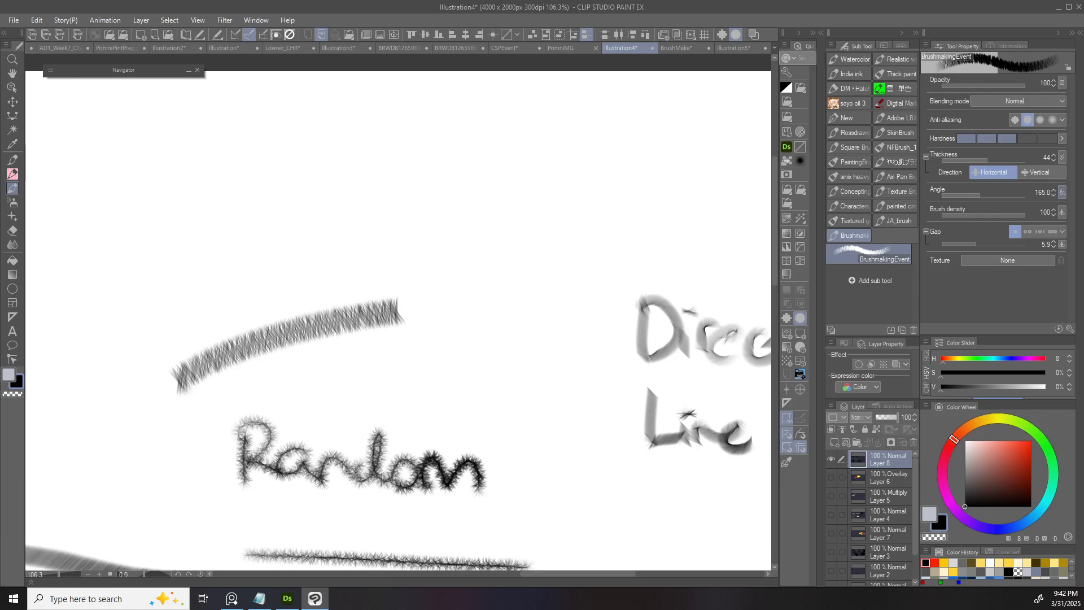
# - Set the Random strength of the Angle dynamics to 3 and paint overlapping curved strokes above the previous sample
pyautogui.click(1062, 192)
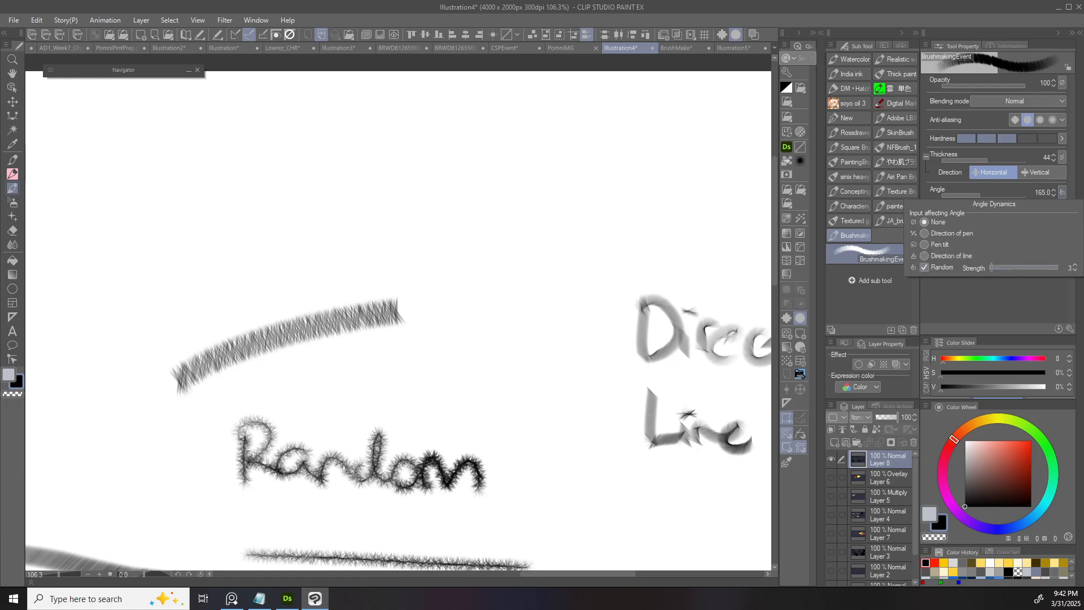
pyautogui.moveTo(195, 322)
pyautogui.mouseDown()
pyautogui.moveTo(356, 237)
pyautogui.moveTo(268, 288)
pyautogui.moveTo(497, 217)
pyautogui.mouseUp()
pyautogui.hotkey('ctrl', 'z')
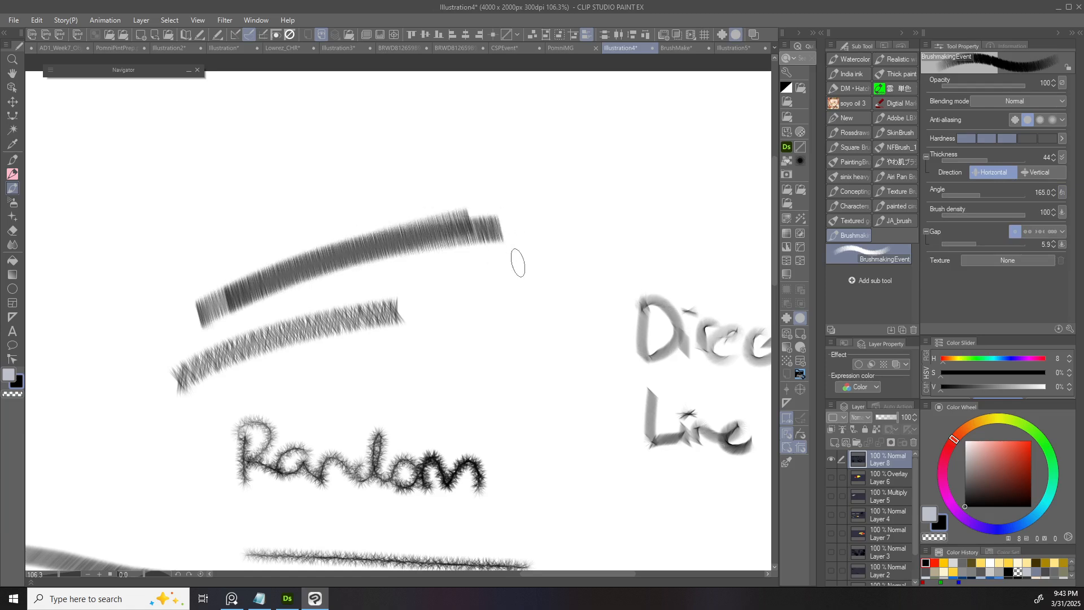
# - Turn off Random for the brush Angle, and Pen pressure and Velocity for the Thickness
pyautogui.scroll(-5, 511, 242)
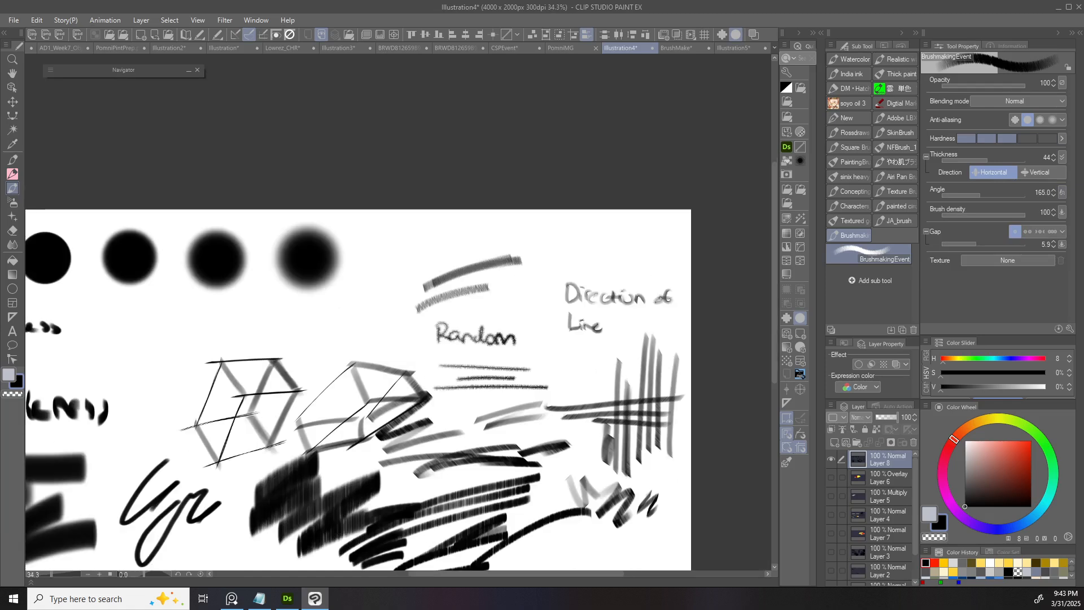
pyautogui.click(1062, 192)
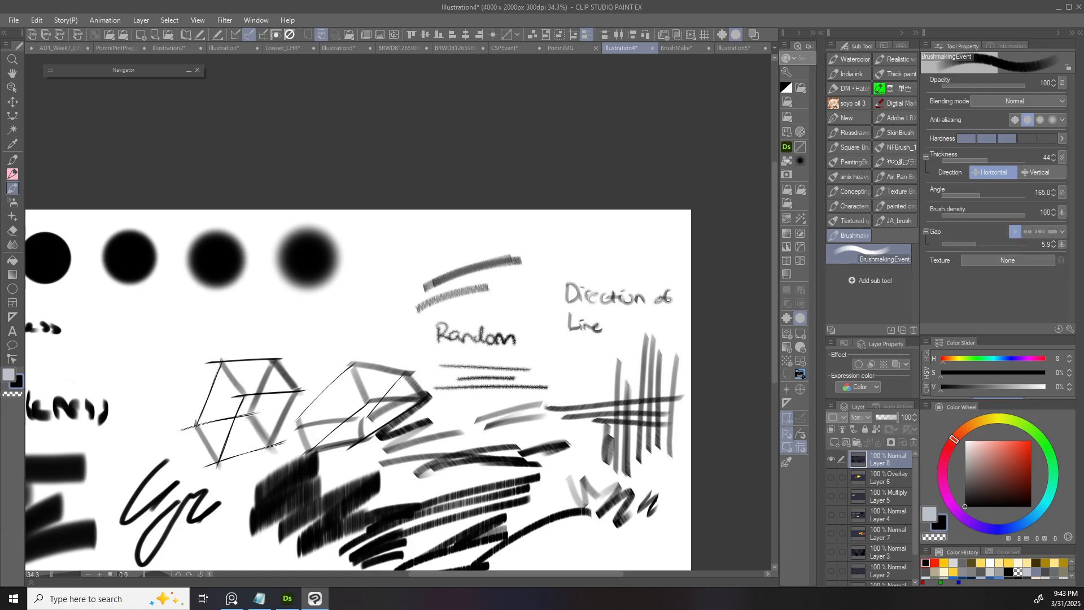
pyautogui.click(1062, 157)
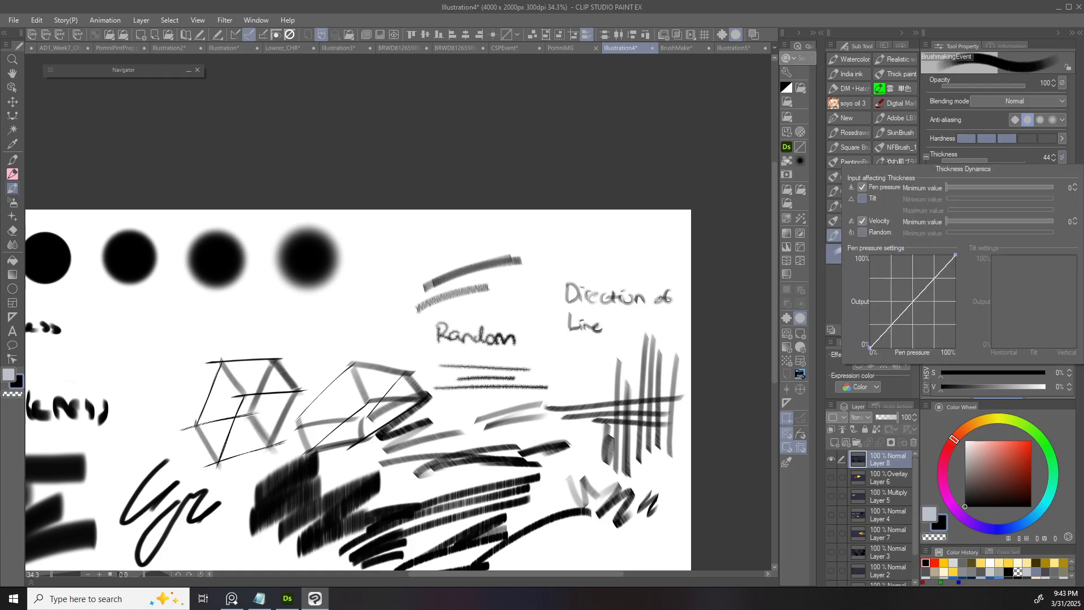
pyautogui.click(862, 187)
pyautogui.click(862, 220)
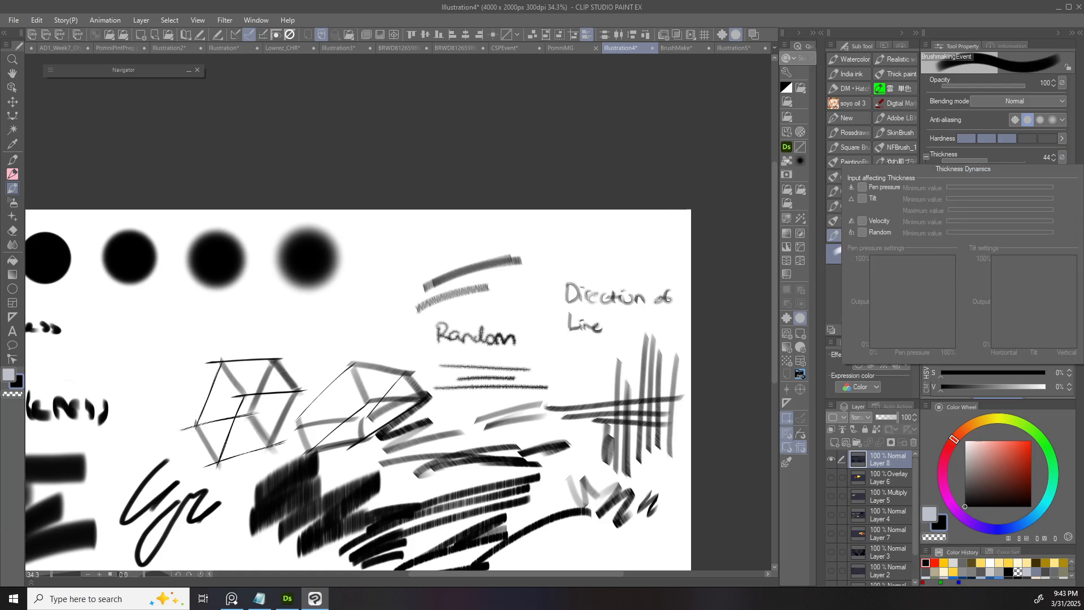
# - Set the brush Thickness to 16 and paint a dense patch of strokes between the "Random" and "Direction of Line" labels
pyautogui.moveTo(988, 159); pyautogui.dragTo(975, 158)
pyautogui.moveTo(496, 330); pyautogui.dragTo(523, 330)
pyautogui.scroll(4, 546, 311)
pyautogui.hotkey('ctrl', 'z')
pyautogui.moveTo(459, 321)
pyautogui.mouseDown()
pyautogui.moveTo(552, 268)
pyautogui.moveTo(566, 288)
pyautogui.mouseUp()
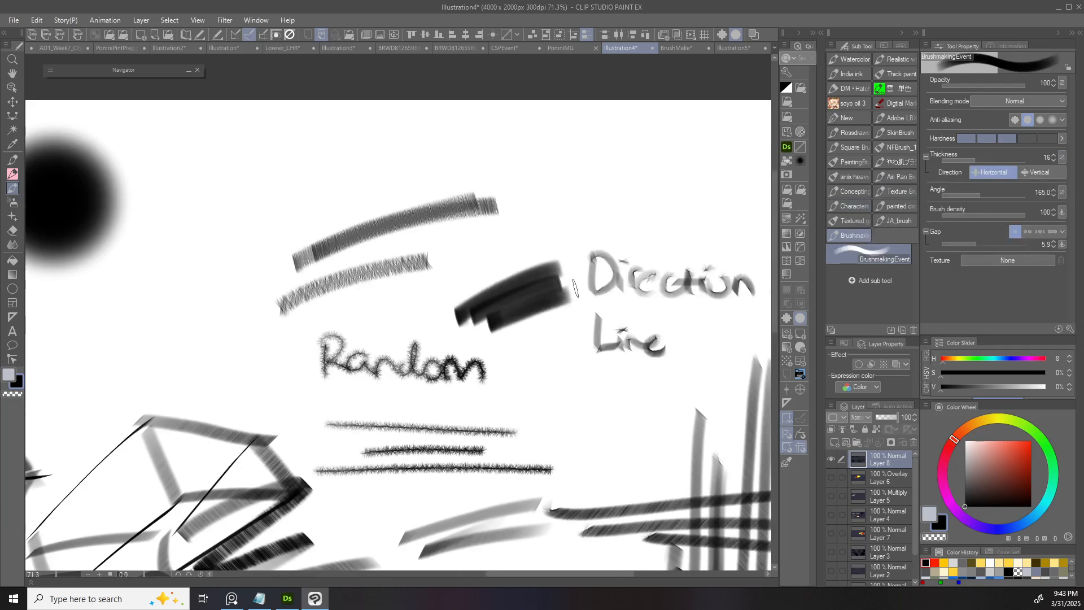
# - Paint two curved strokes above the "Direction of Line" label
pyautogui.scroll(-7, 619, 299)
pyautogui.scroll(5, 637, 275)
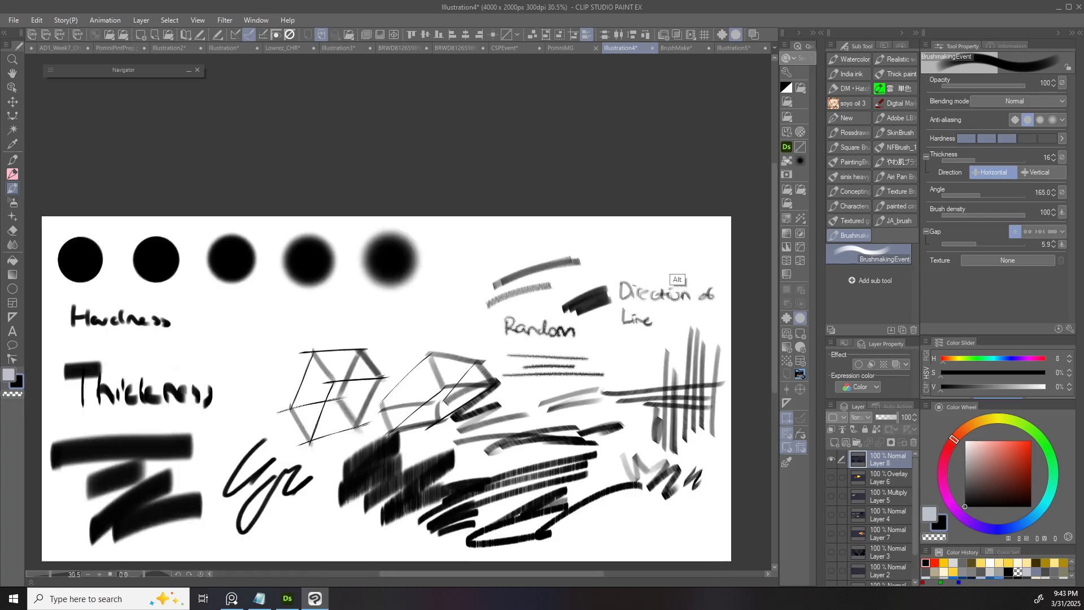
pyautogui.moveTo(701, 230); pyautogui.dragTo(578, 262)
pyautogui.moveTo(472, 297); pyautogui.dragTo(577, 253)
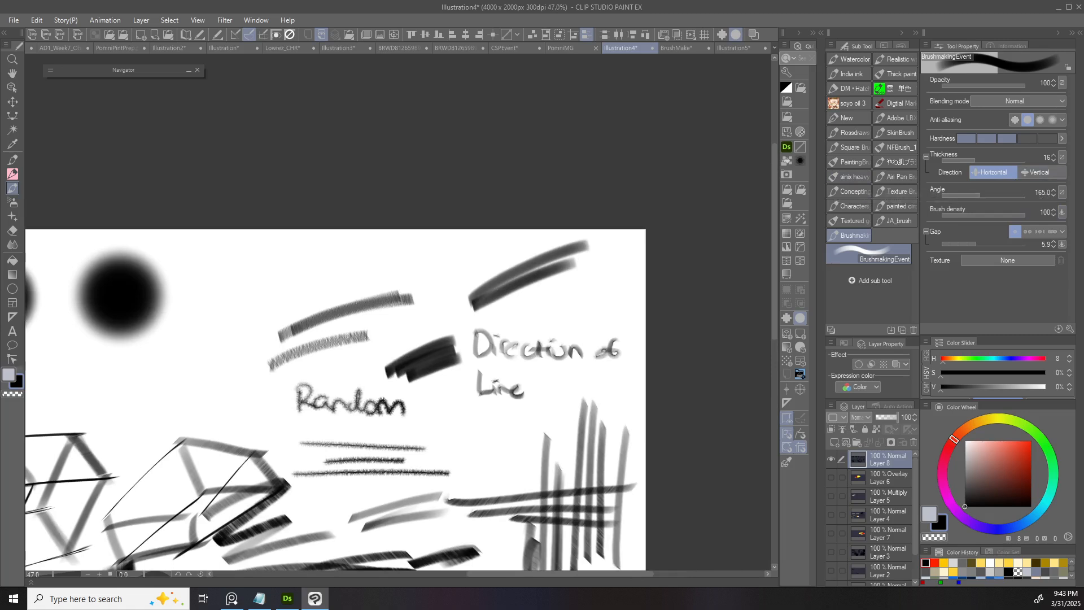
# - Make Brush Size visible among the brush's tool properties through the detailed sub tool settings
pyautogui.click(1070, 329)
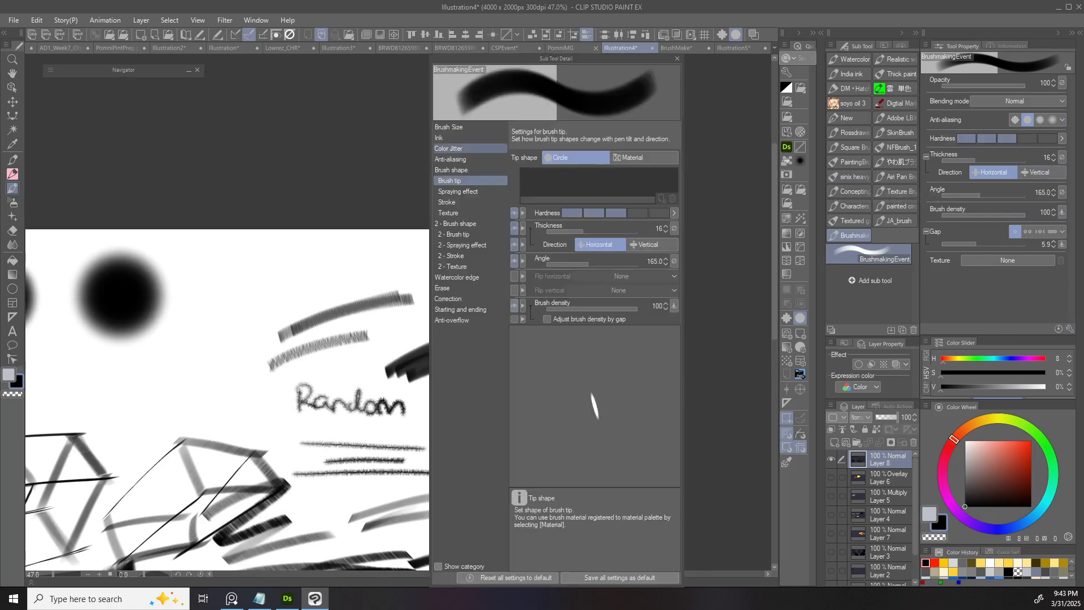
pyautogui.click(449, 127)
pyautogui.click(523, 158)
pyautogui.click(514, 158)
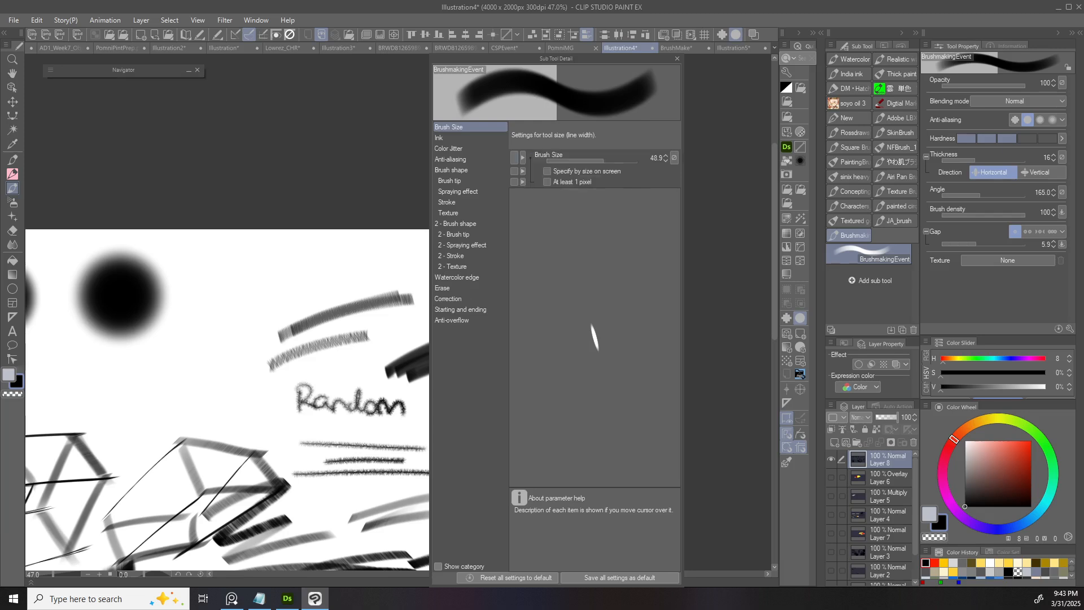
pyautogui.click(515, 158)
pyautogui.click(677, 59)
# - Start a new blank layer with the sample layer hidden and set the brush Angle to 180
pyautogui.moveTo(704, 249); pyautogui.dragTo(598, 254)
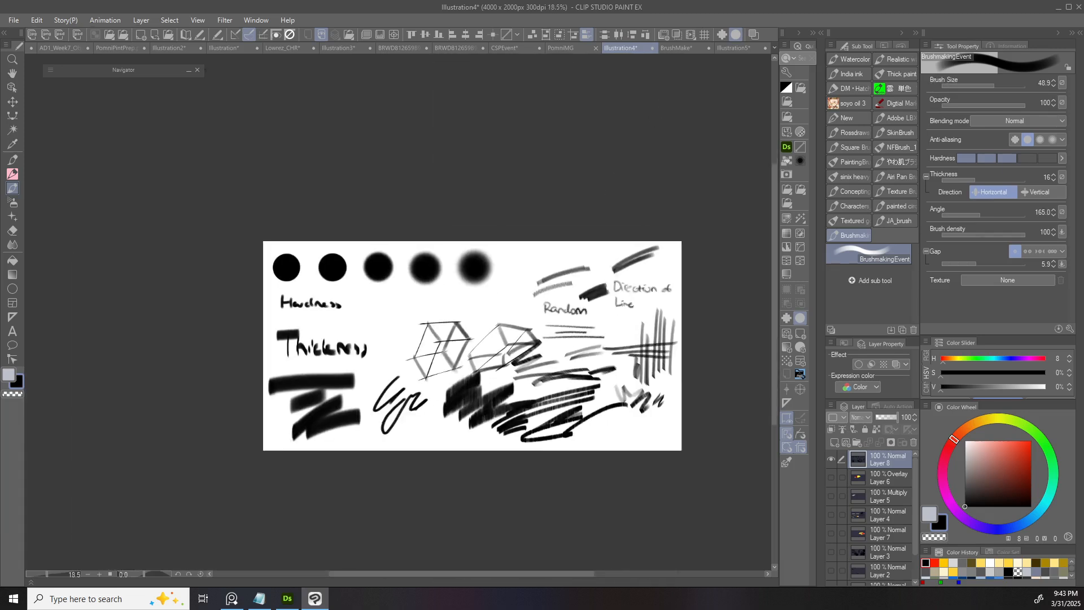
pyautogui.keyDown('ctrl'); pyautogui.click(682, 292); pyautogui.keyUp('ctrl')
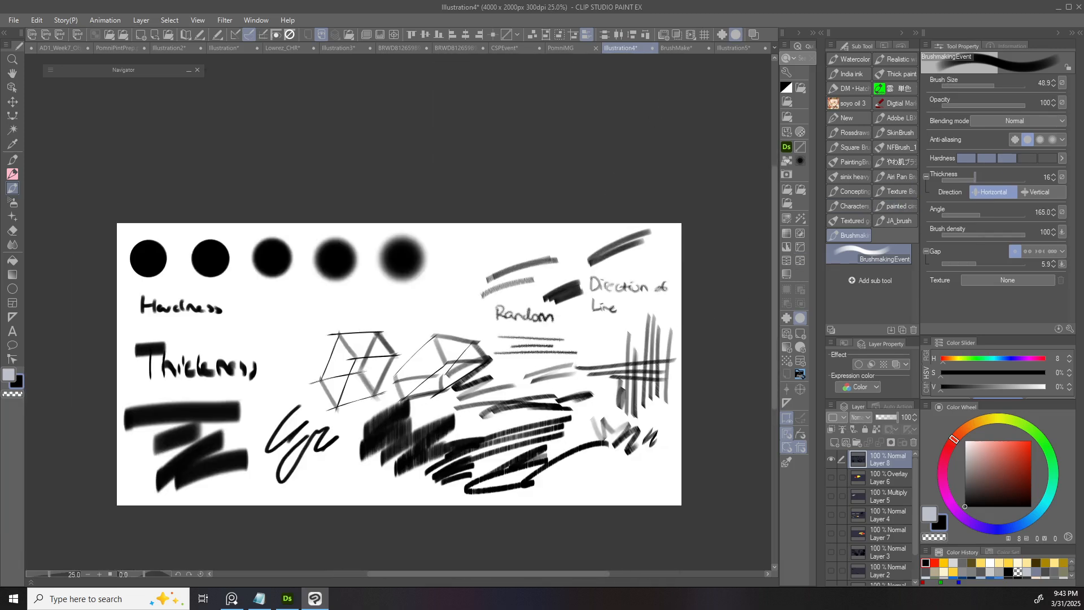
pyautogui.click(834, 443)
pyautogui.press('Left')
pyautogui.press('Left')
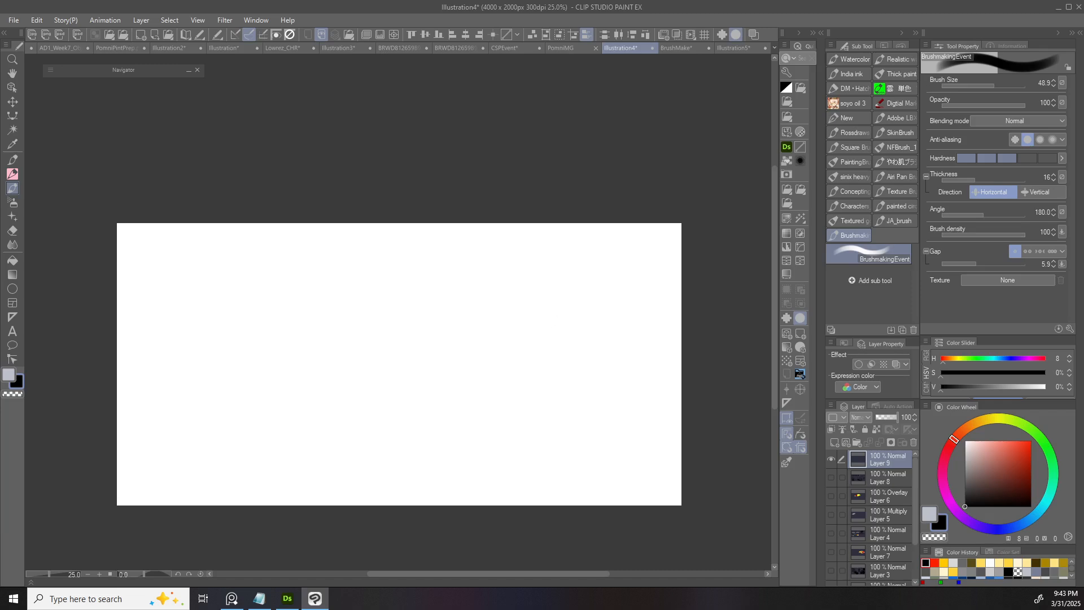
# - Enable Pen pressure as an input affecting the Brush Size
pyautogui.click(1062, 82)
pyautogui.click(863, 112)
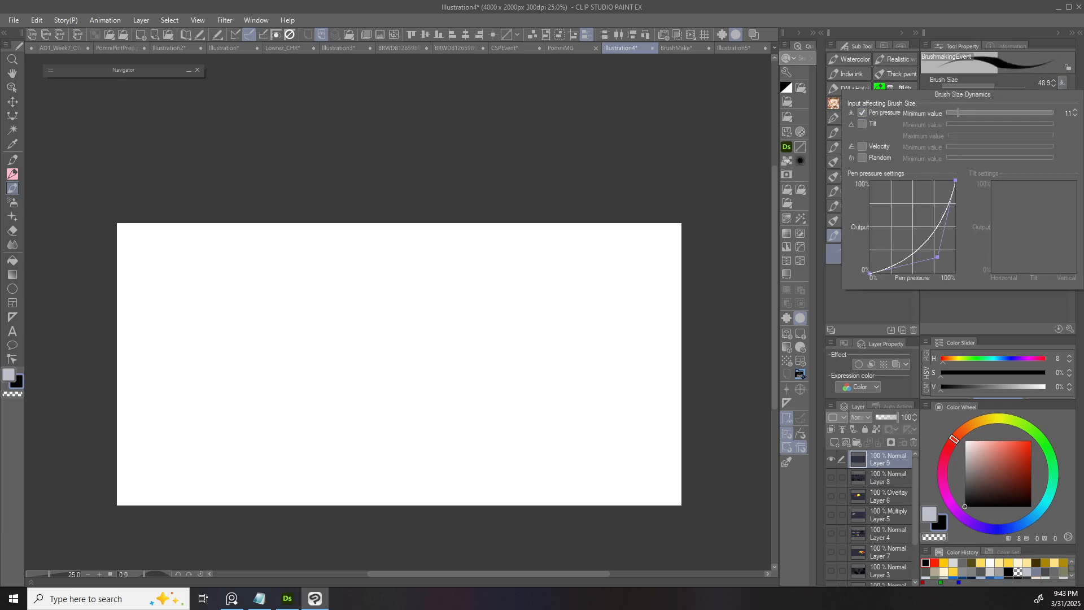
# - Flatten the Brush Size pen pressure curve slightly and set its Pen pressure Minimum value to 46
pyautogui.moveTo(938, 257)
pyautogui.mouseDown()
pyautogui.moveTo(915, 232)
pyautogui.moveTo(927, 240)
pyautogui.mouseUp()
pyautogui.click(974, 113)
pyautogui.click(992, 112)
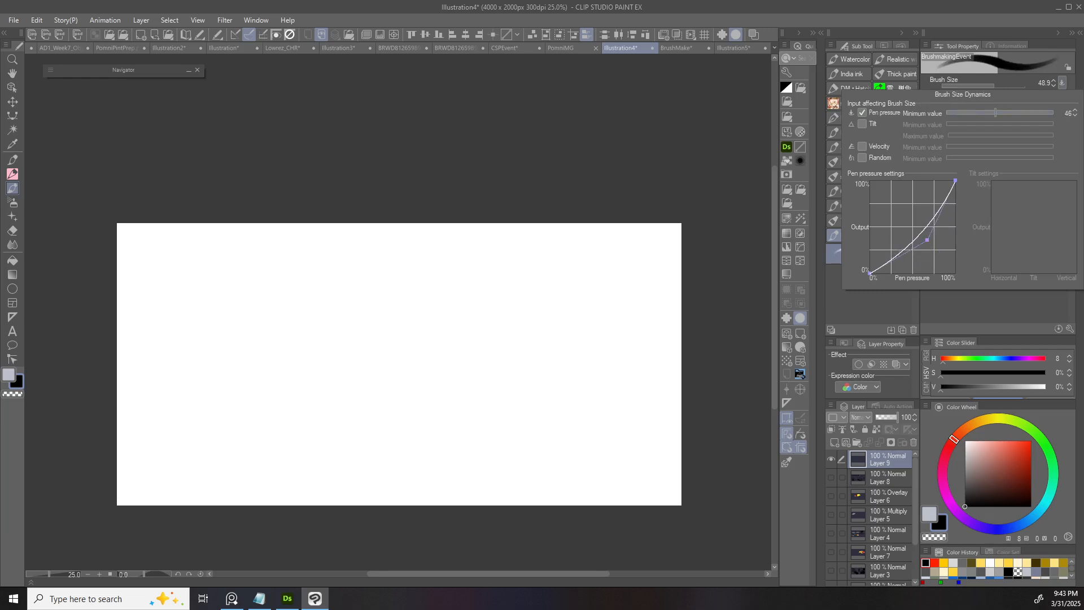
pyautogui.click(834, 147)
# - Enable Pen pressure as an input affecting Opacity and bend its pressure curve slightly below the diagonal
pyautogui.click(1062, 102)
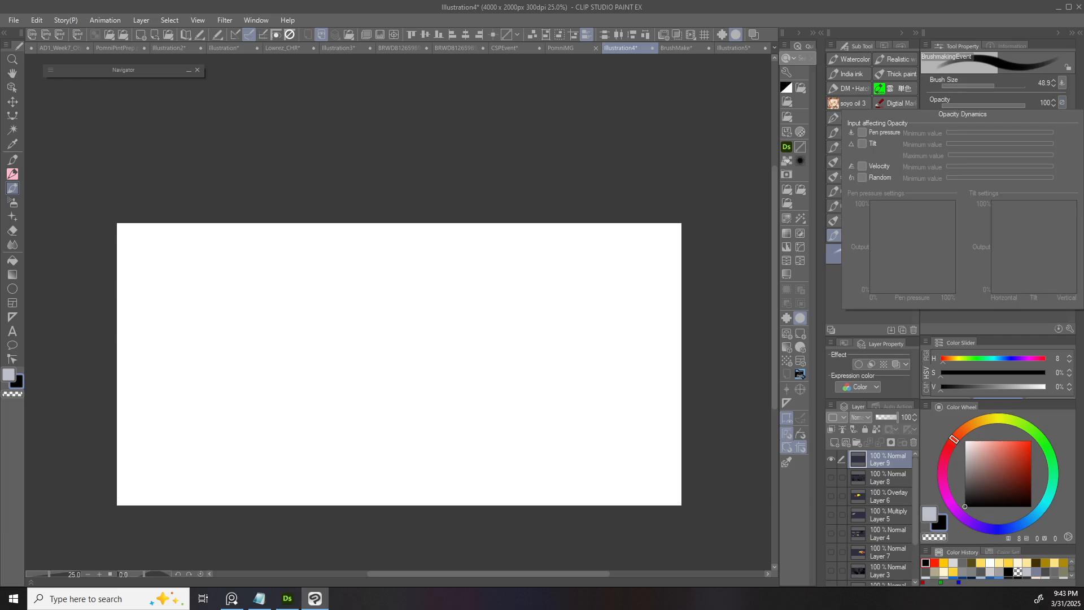
pyautogui.click(862, 132)
pyautogui.moveTo(932, 280); pyautogui.dragTo(922, 260)
pyautogui.click(736, 192)
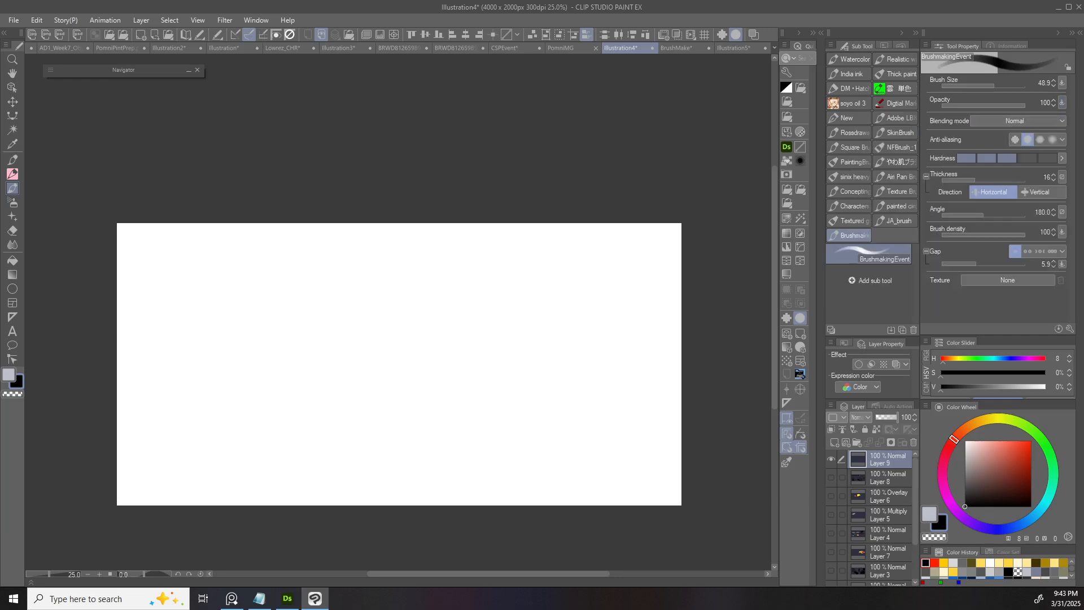
# - Paint a horizontal test stroke from light to heavy pressure with the Opacity Minimum value at 0
pyautogui.click(1062, 103)
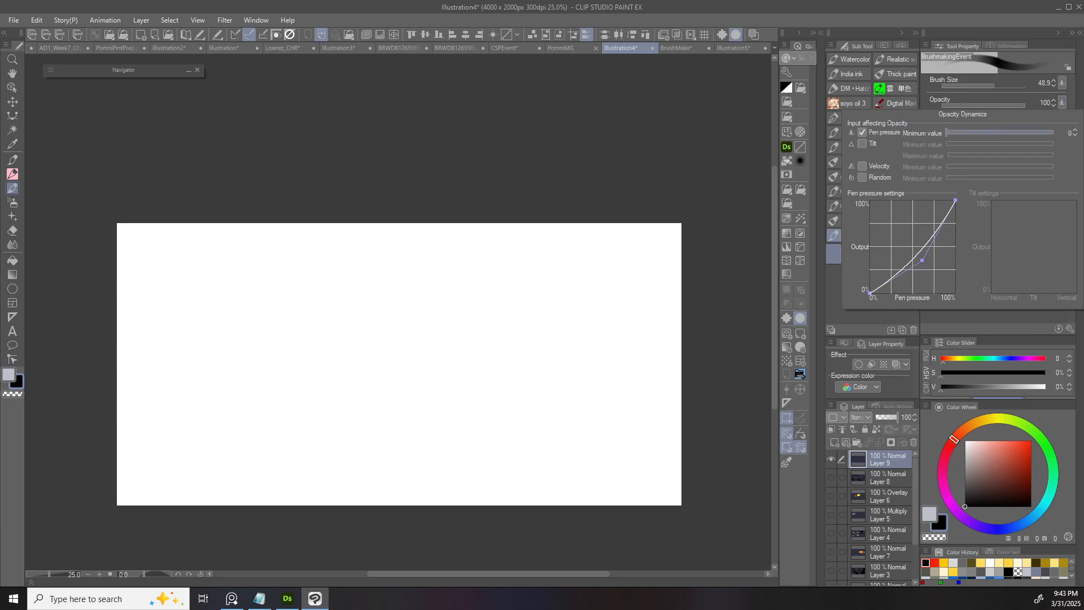
pyautogui.click(274, 332)
pyautogui.scroll(3, 267, 299)
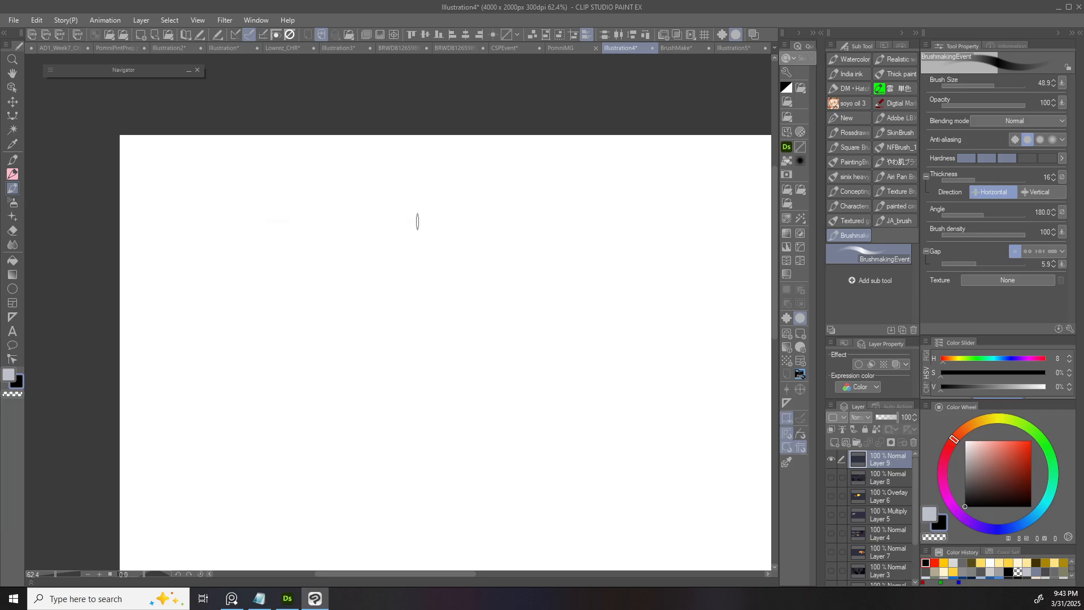
pyautogui.moveTo(183, 279); pyautogui.dragTo(496, 283)
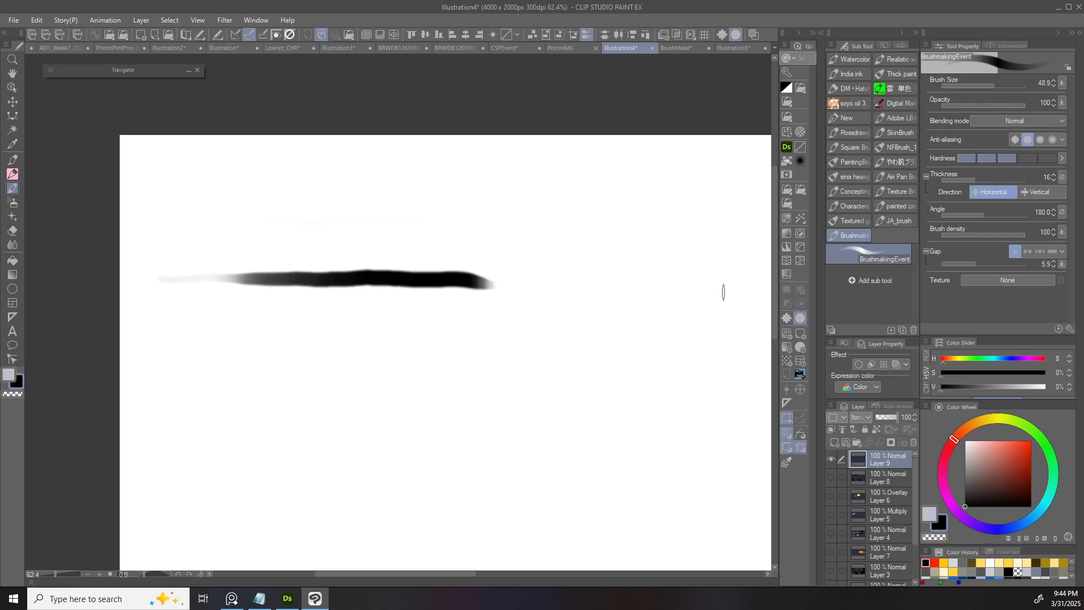
# - Set the Opacity pen pressure Minimum value to 54 and paint a second horizontal sample, overlapping it with another pass
pyautogui.click(1062, 103)
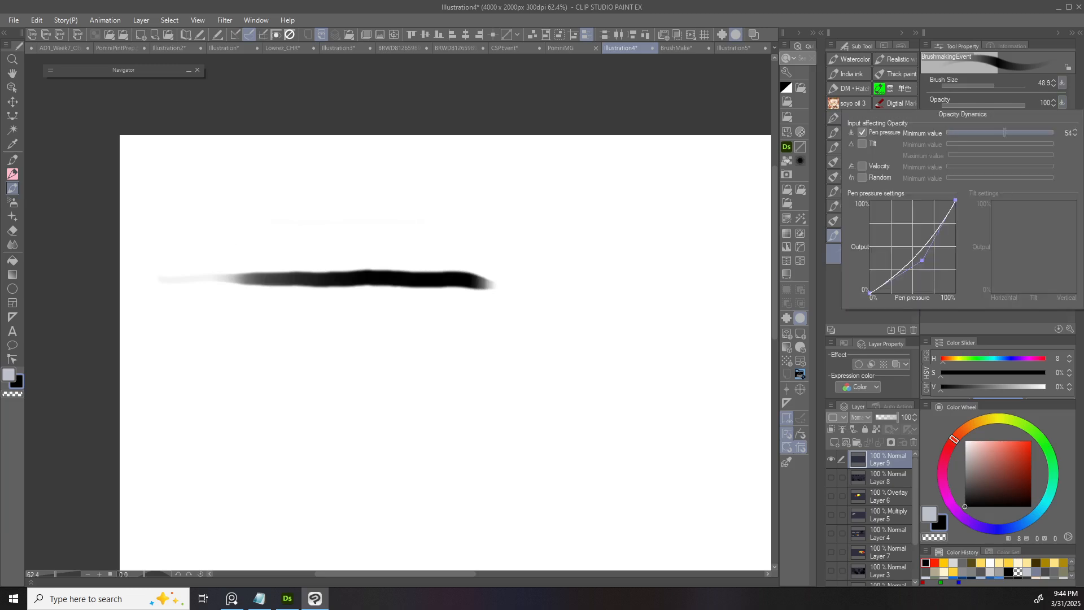
pyautogui.moveTo(150, 334); pyautogui.dragTo(496, 338)
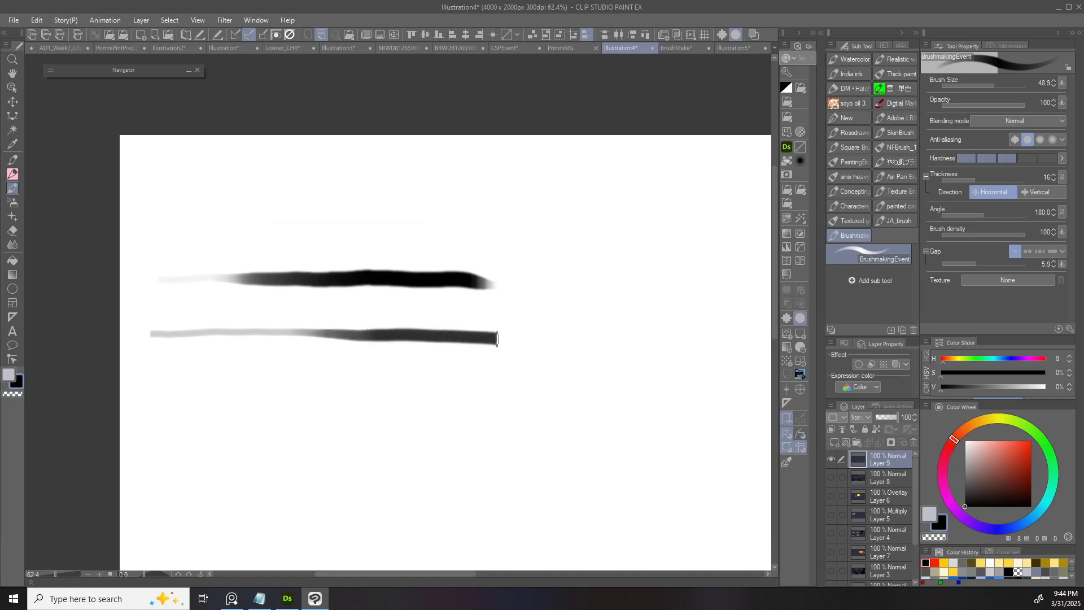
pyautogui.moveTo(151, 343); pyautogui.dragTo(254, 333)
pyautogui.hotkey('ctrl', 'z')
pyautogui.moveTo(150, 334); pyautogui.dragTo(514, 341)
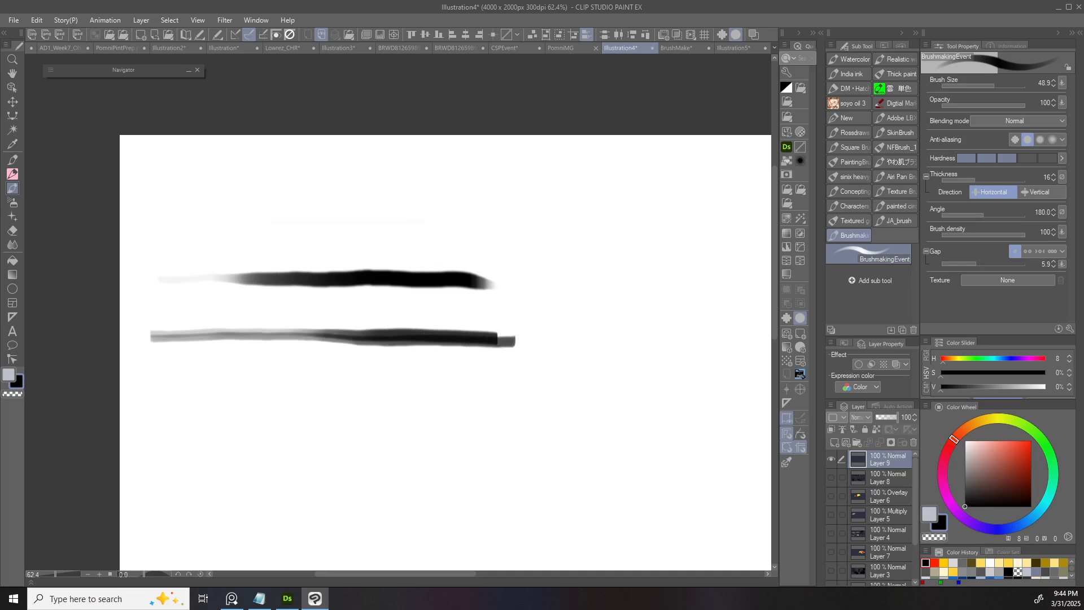
# - Bend the Brush density pen pressure curve below the diagonal and paint two short curved strokes under the horizontal samples
pyautogui.click(1062, 231)
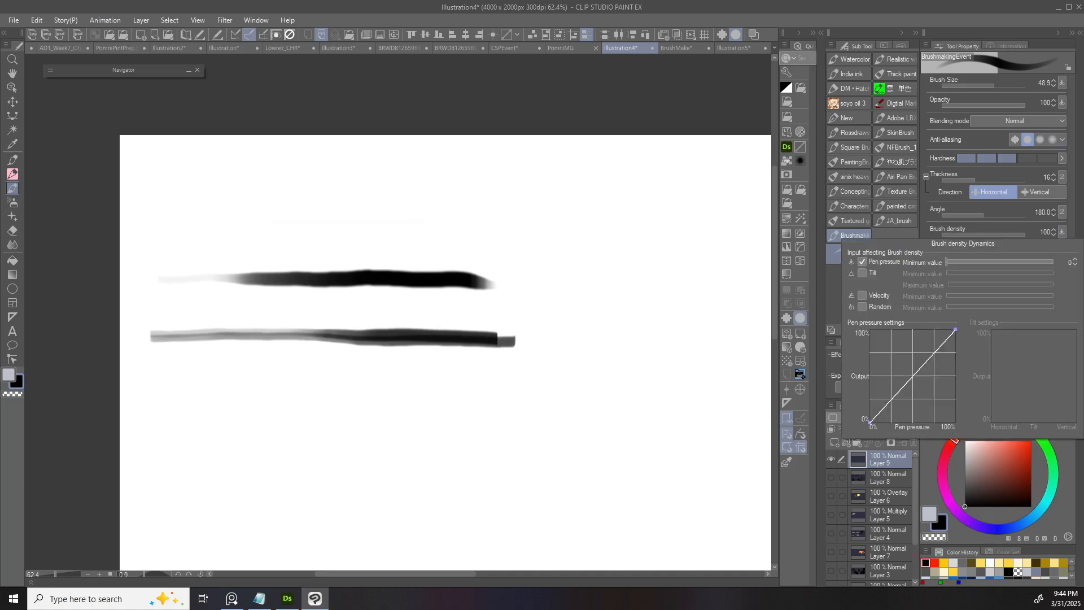
pyautogui.moveTo(921, 367); pyautogui.dragTo(931, 401)
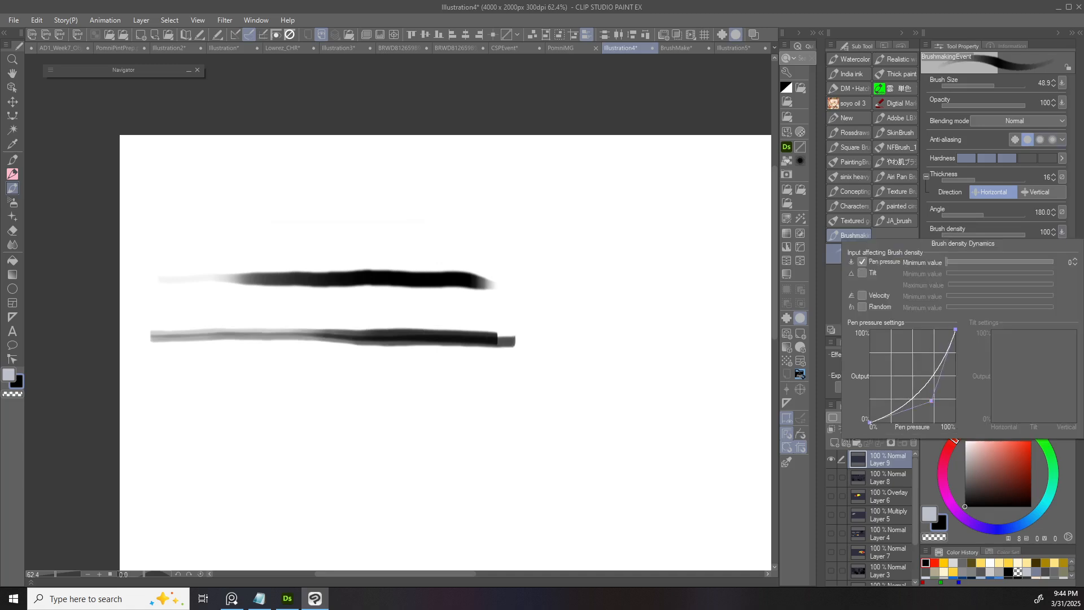
pyautogui.moveTo(200, 451)
pyautogui.mouseDown()
pyautogui.moveTo(339, 370)
pyautogui.moveTo(339, 450)
pyautogui.moveTo(324, 411)
pyautogui.moveTo(330, 425)
pyautogui.mouseUp()
pyautogui.hotkey('ctrl', 'z')
pyautogui.hotkey('ctrl', 'z')
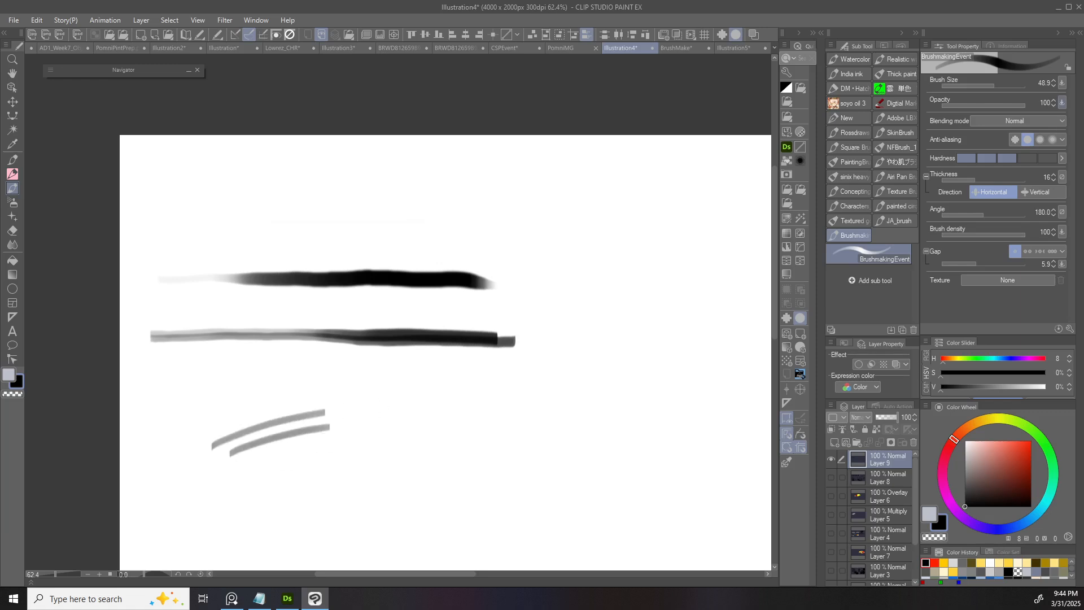
# - Steepen the Brush density pressure curve and paint light and dark overlapping strokes below the second horizontal sample
pyautogui.click(1062, 102)
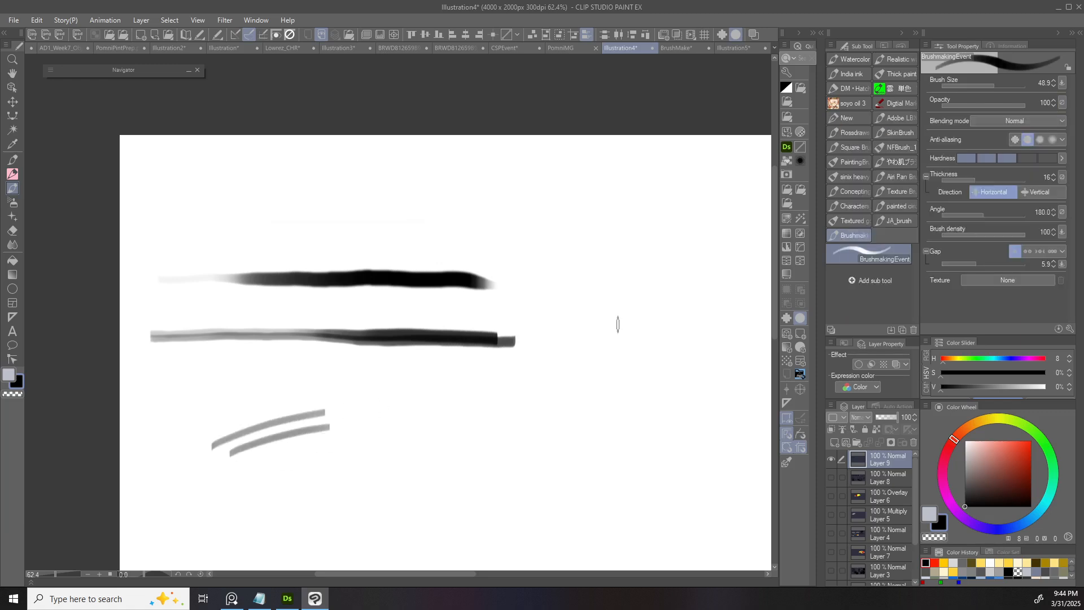
pyautogui.click(1062, 231)
pyautogui.moveTo(931, 400); pyautogui.dragTo(948, 412)
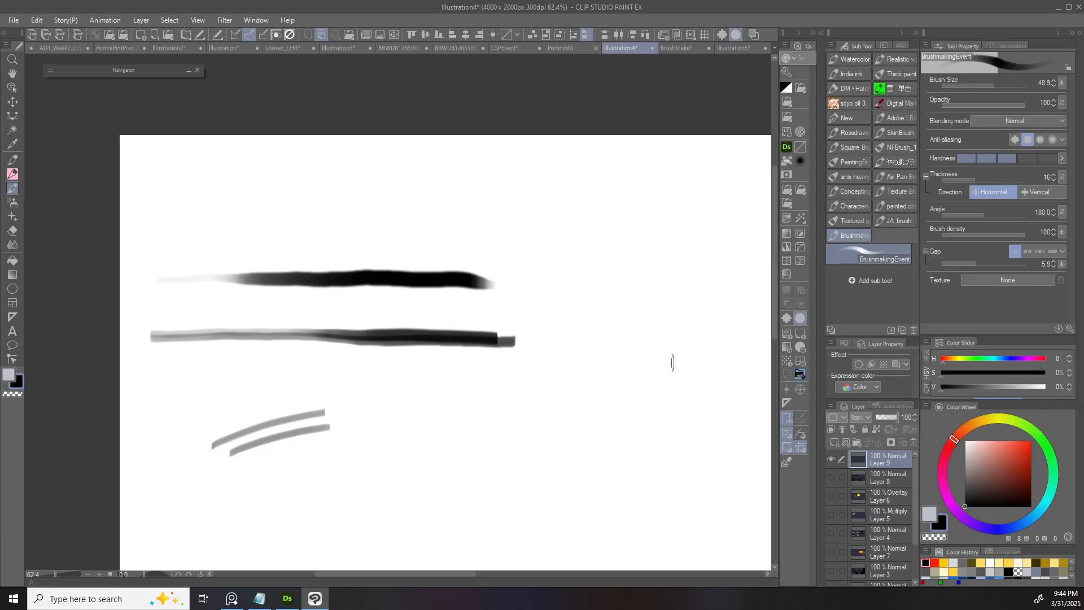
pyautogui.moveTo(177, 395); pyautogui.dragTo(305, 360)
pyautogui.hotkey('ctrl', 'z')
pyautogui.moveTo(163, 395); pyautogui.dragTo(280, 373)
pyautogui.moveTo(198, 399)
pyautogui.mouseDown()
pyautogui.moveTo(282, 378)
pyautogui.moveTo(377, 377)
pyautogui.mouseUp()
pyautogui.moveTo(309, 391)
pyautogui.mouseDown()
pyautogui.moveTo(443, 377)
pyautogui.moveTo(499, 395)
pyautogui.mouseUp()
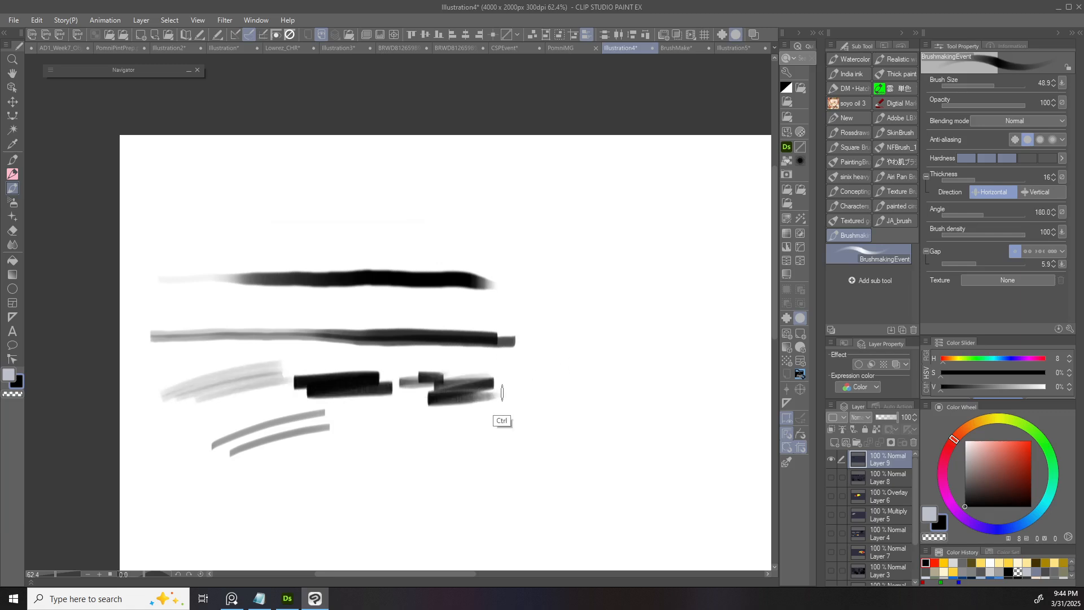
# - Undo the last strokes and paint several short grey and dark strokes beside the black patch instead
pyautogui.hotkey('ctrl', 'z')
pyautogui.hotkey('ctrl', 'z')
pyautogui.moveTo(369, 392); pyautogui.dragTo(456, 390)
pyautogui.moveTo(366, 404)
pyautogui.mouseDown()
pyautogui.moveTo(419, 413)
pyautogui.moveTo(442, 403)
pyautogui.mouseUp()
pyautogui.moveTo(373, 417); pyautogui.dragTo(442, 417)
pyautogui.moveTo(419, 380); pyautogui.dragTo(471, 371)
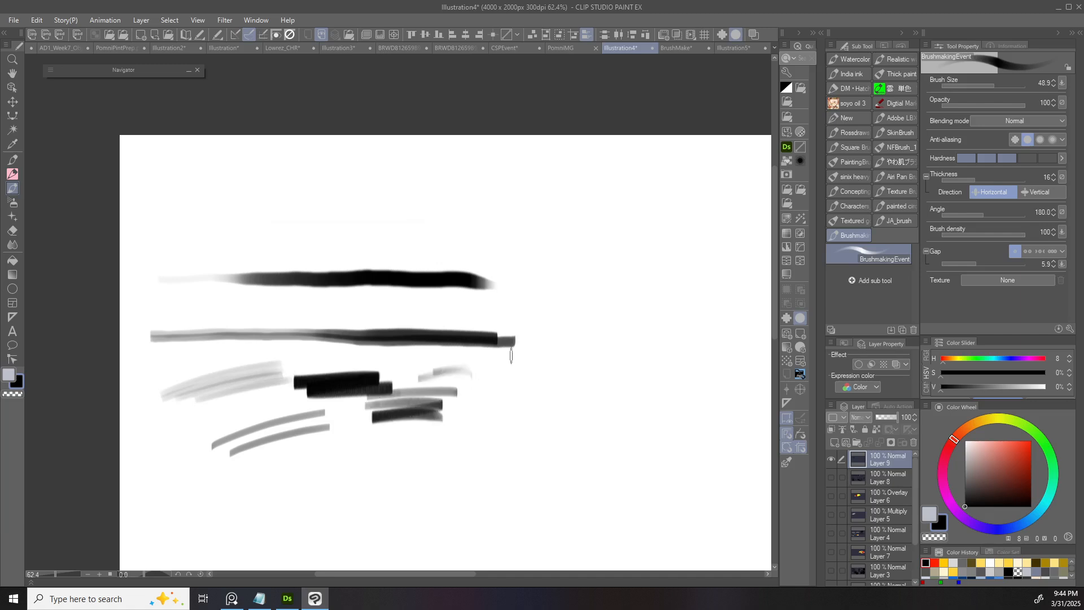
# - Try raising the Brush density pressure curve steeply above the diagonal and testing it with short strokes
pyautogui.click(1062, 231)
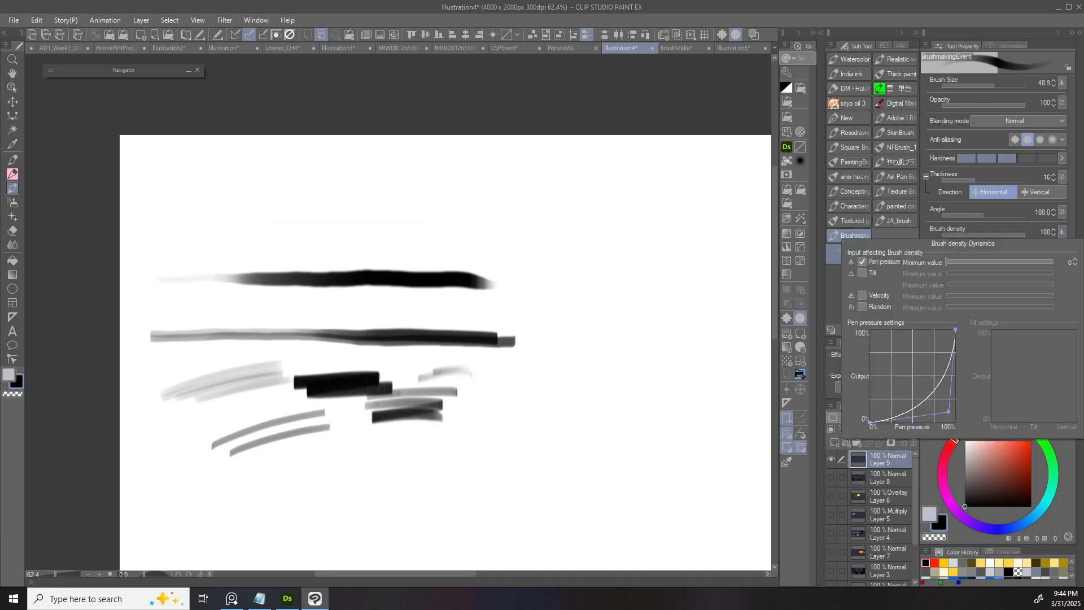
pyautogui.moveTo(948, 412)
pyautogui.mouseDown()
pyautogui.moveTo(920, 361)
pyautogui.moveTo(881, 356)
pyautogui.moveTo(874, 387)
pyautogui.moveTo(886, 345)
pyautogui.moveTo(897, 349)
pyautogui.moveTo(893, 319)
pyautogui.mouseUp()
pyautogui.click(878, 384)
pyautogui.moveTo(874, 387); pyautogui.dragTo(874, 376)
pyautogui.moveTo(878, 383); pyautogui.dragTo(880, 367)
pyautogui.click(649, 404)
pyautogui.moveTo(444, 421); pyautogui.dragTo(458, 401)
pyautogui.moveTo(416, 439); pyautogui.dragTo(473, 410)
pyautogui.hotkey('ctrl', 'z')
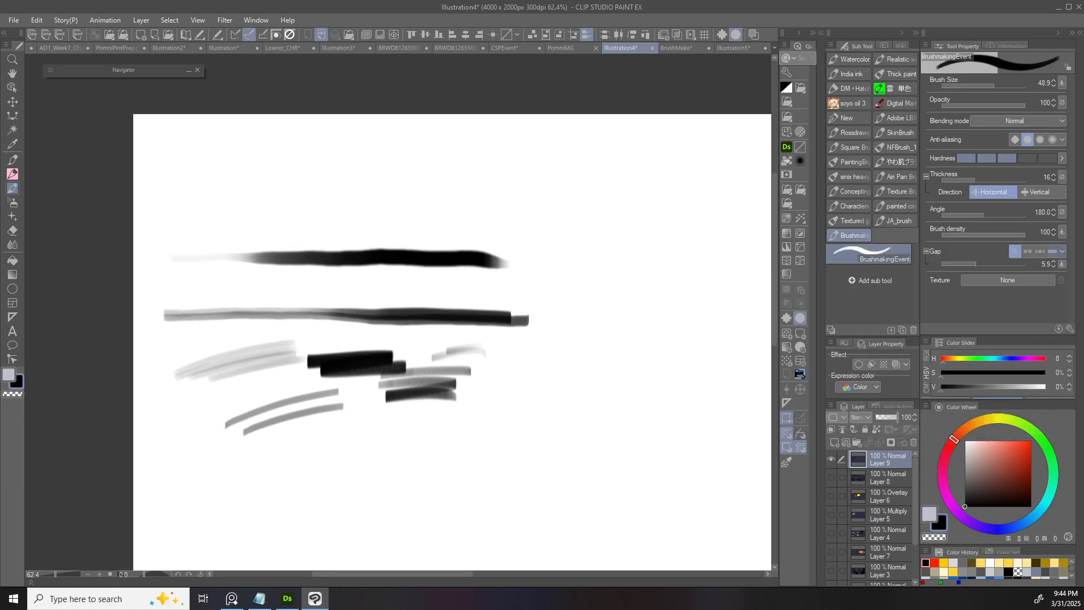
# - Bend the Brush density pressure curve so density rises early, and paint clusters of short slanted strokes from light to black
pyautogui.click(1062, 232)
pyautogui.moveTo(874, 373); pyautogui.dragTo(893, 345)
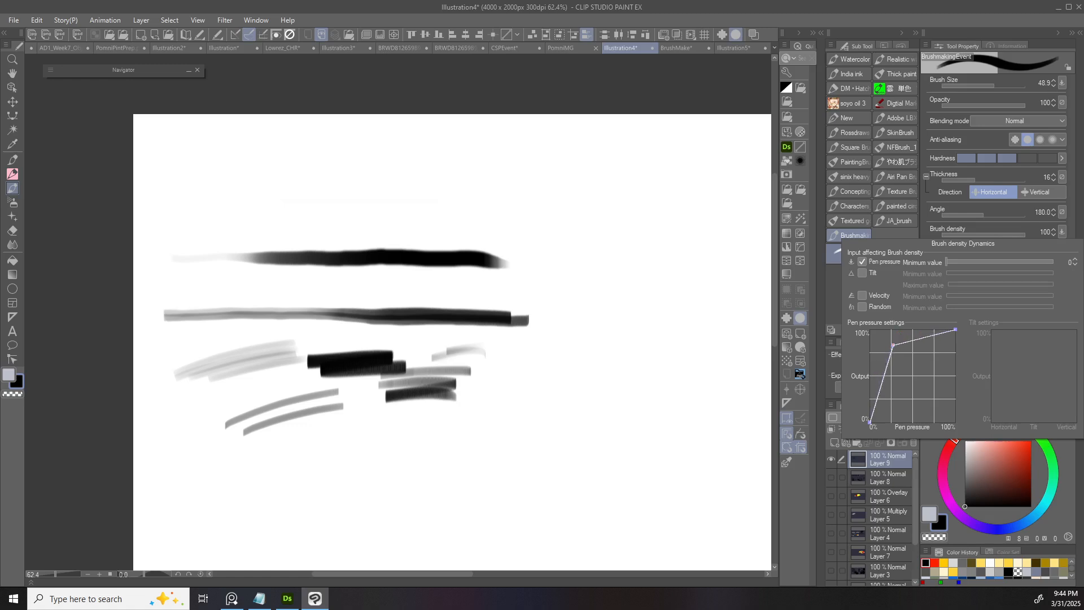
pyautogui.moveTo(463, 439); pyautogui.dragTo(503, 426)
pyautogui.moveTo(468, 444); pyautogui.dragTo(501, 432)
pyautogui.moveTo(476, 450)
pyautogui.mouseDown()
pyautogui.moveTo(503, 441)
pyautogui.moveTo(529, 404)
pyautogui.mouseUp()
pyautogui.moveTo(458, 417); pyautogui.dragTo(494, 402)
pyautogui.moveTo(454, 410); pyautogui.dragTo(514, 383)
pyautogui.moveTo(437, 430); pyautogui.dragTo(512, 399)
pyautogui.moveTo(456, 426)
pyautogui.mouseDown()
pyautogui.moveTo(516, 405)
pyautogui.moveTo(511, 415)
pyautogui.mouseUp()
pyautogui.moveTo(470, 433)
pyautogui.mouseDown()
pyautogui.moveTo(515, 416)
pyautogui.moveTo(524, 426)
pyautogui.mouseUp()
pyautogui.moveTo(520, 386); pyautogui.dragTo(598, 359)
pyautogui.moveTo(522, 402); pyautogui.dragTo(599, 373)
pyautogui.moveTo(526, 415); pyautogui.dragTo(563, 398)
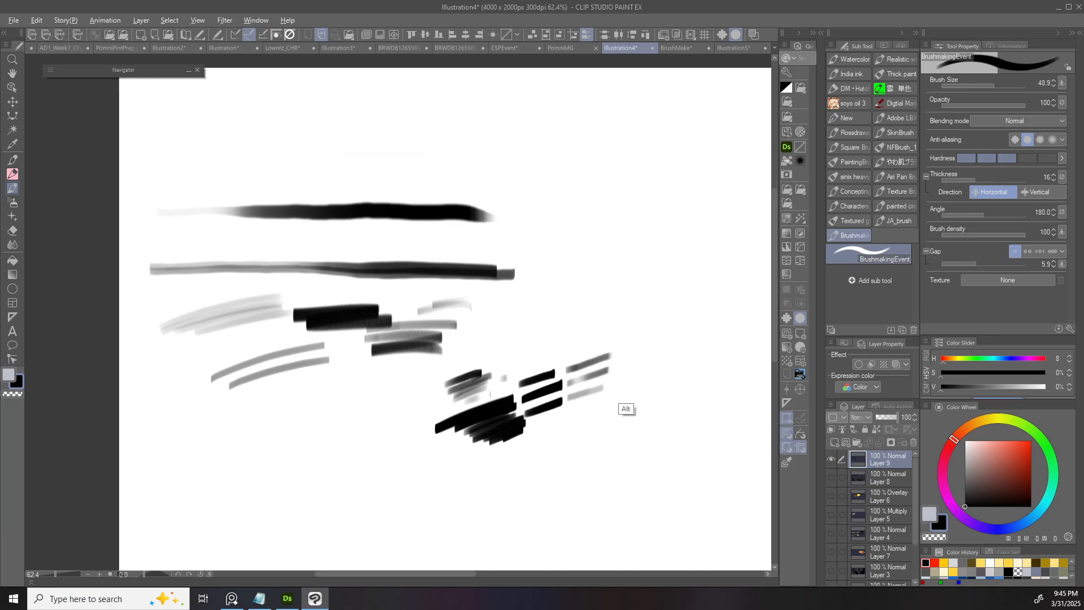
# - Set the brush Gap to 0.6 and paint a thin horizontal stroke below the samples, examining its edge up close
pyautogui.scroll(-2, 598, 389)
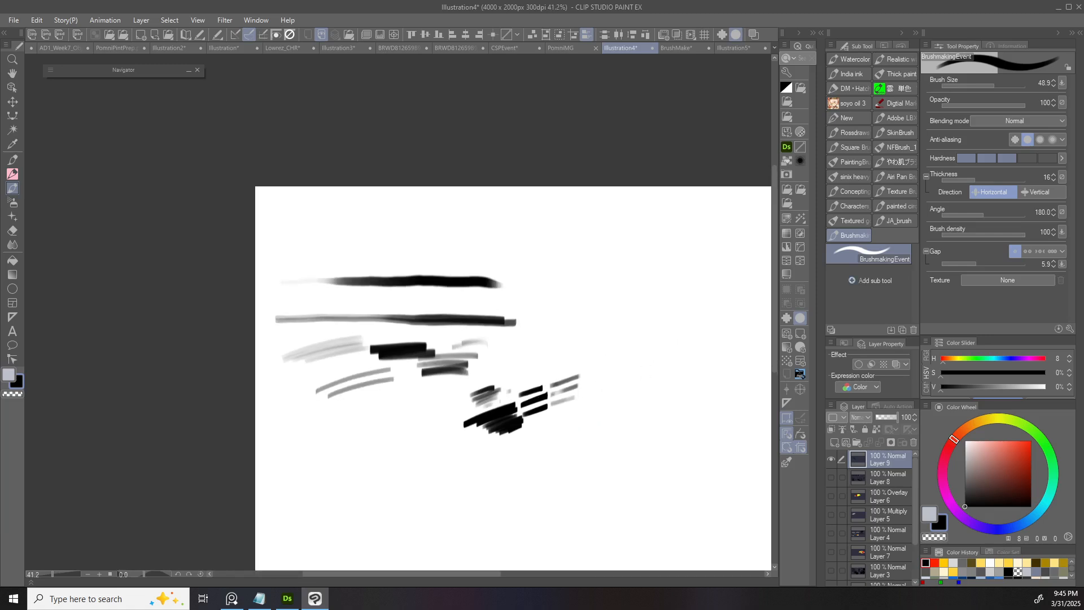
pyautogui.moveTo(599, 422); pyautogui.dragTo(525, 354)
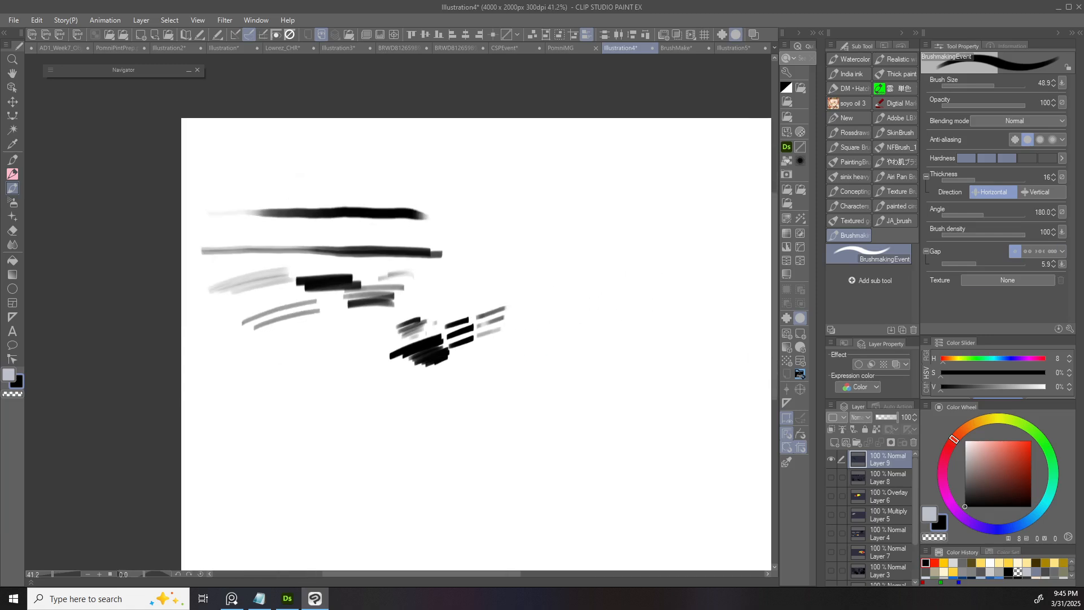
pyautogui.moveTo(766, 267); pyautogui.dragTo(717, 254)
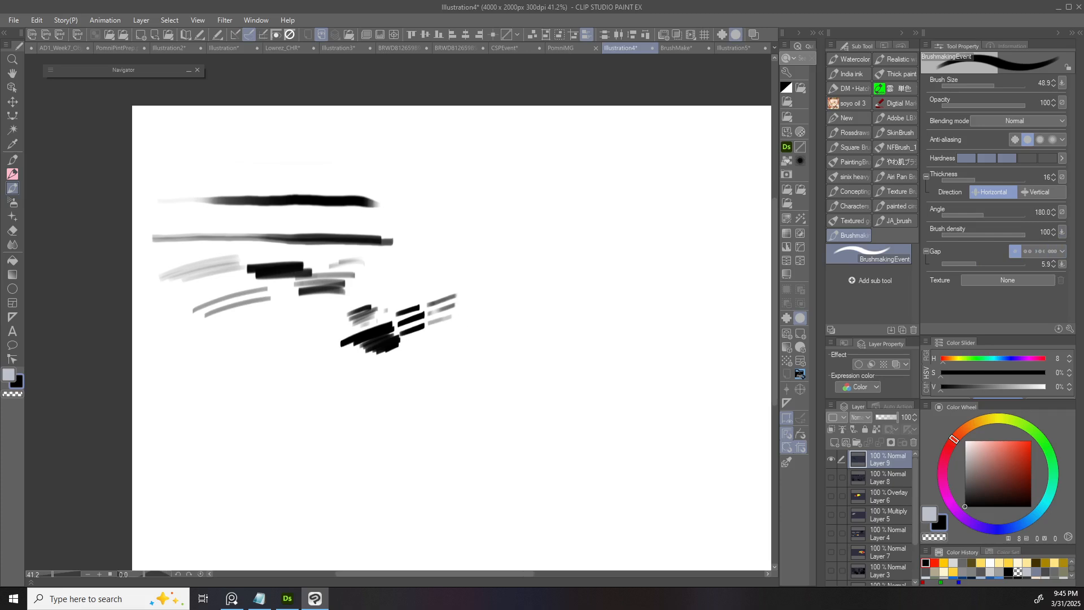
pyautogui.moveTo(976, 264); pyautogui.dragTo(955, 264)
pyautogui.moveTo(207, 426); pyautogui.dragTo(435, 417)
pyautogui.scroll(10, 395, 407)
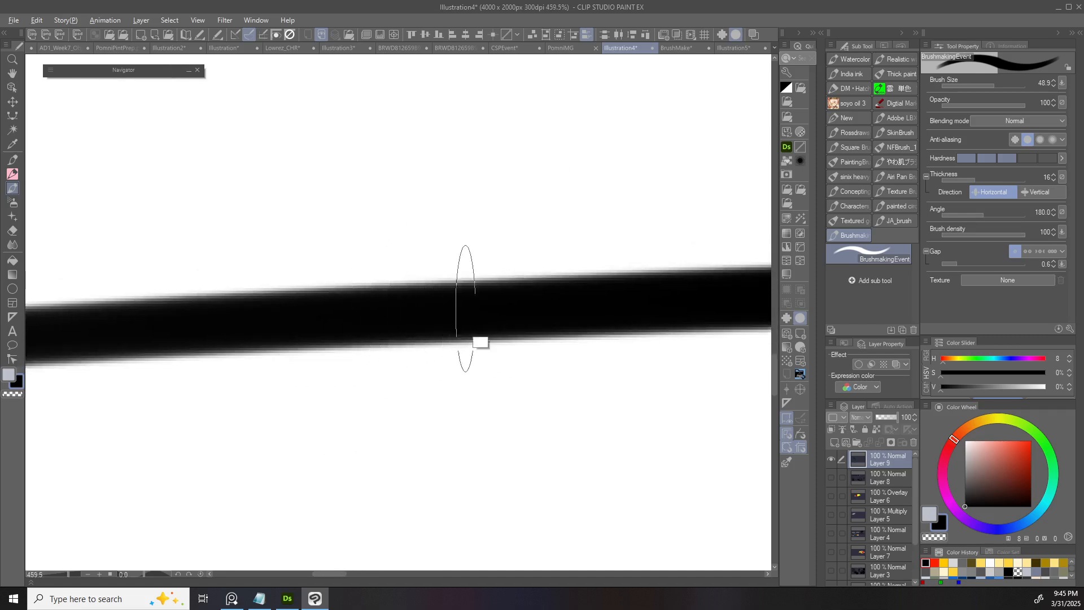
pyautogui.scroll(-8, 463, 305)
# - Paint a broad diagonal test stroke across the thin line with Gap 10.1, Angle 135 and Brush Size 565.7
pyautogui.moveTo(582, 366); pyautogui.dragTo(460, 394)
pyautogui.moveTo(957, 264)
pyautogui.mouseDown()
pyautogui.moveTo(995, 264)
pyautogui.moveTo(983, 264)
pyautogui.mouseUp()
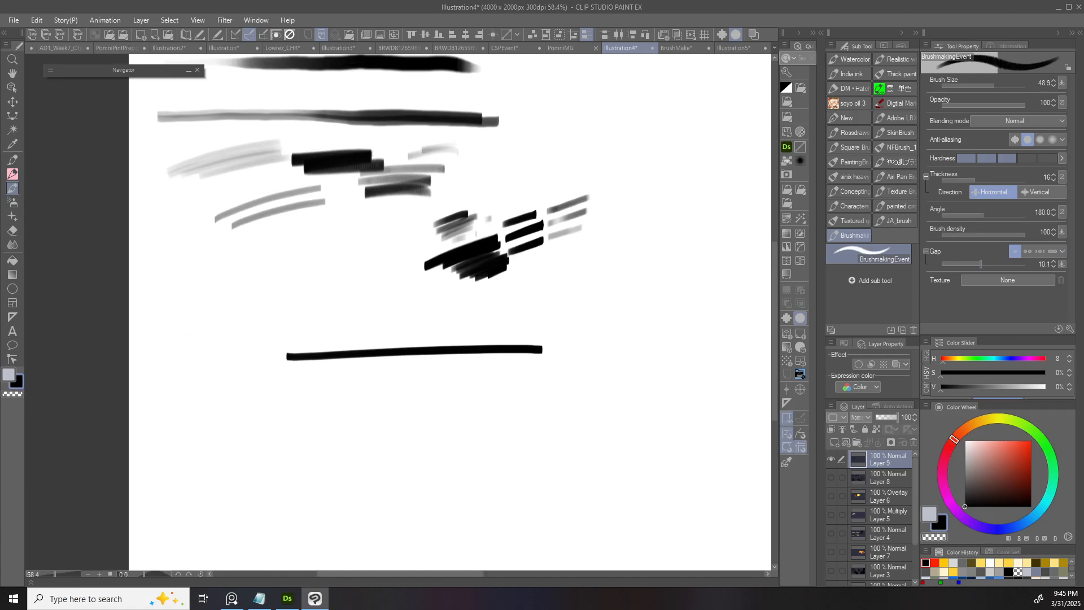
pyautogui.moveTo(442, 408); pyautogui.dragTo(536, 407)
pyautogui.moveTo(373, 466); pyautogui.dragTo(572, 368)
pyautogui.hotkey('ctrl', 'z')
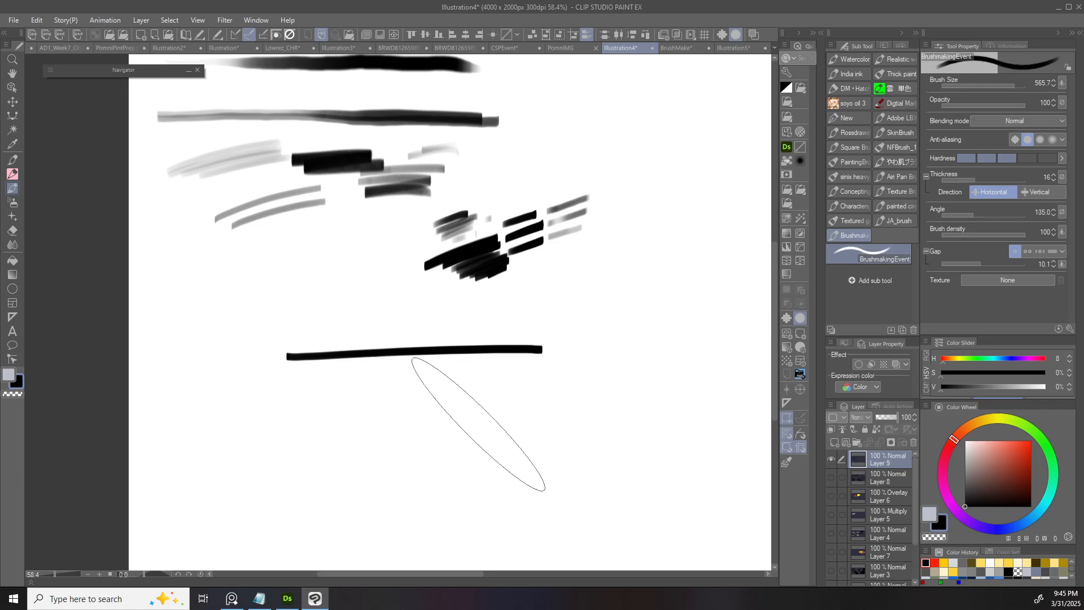
pyautogui.scroll(-3, 479, 424)
pyautogui.scroll(2, 439, 310)
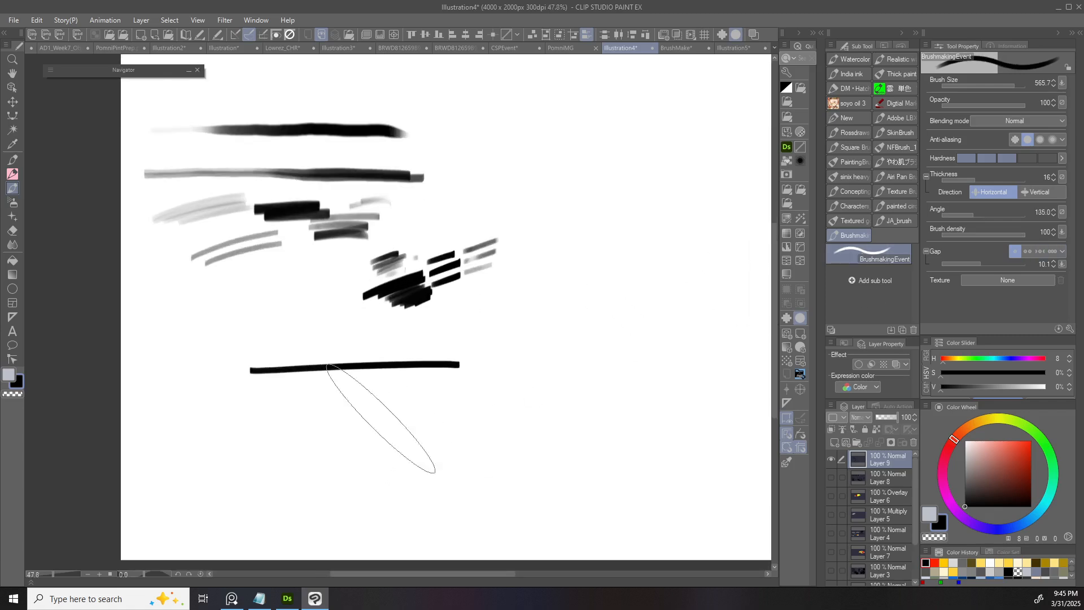
pyautogui.moveTo(254, 511)
pyautogui.mouseDown()
pyautogui.moveTo(472, 363)
pyautogui.moveTo(471, 379)
pyautogui.moveTo(458, 358)
pyautogui.moveTo(442, 360)
pyautogui.mouseUp()
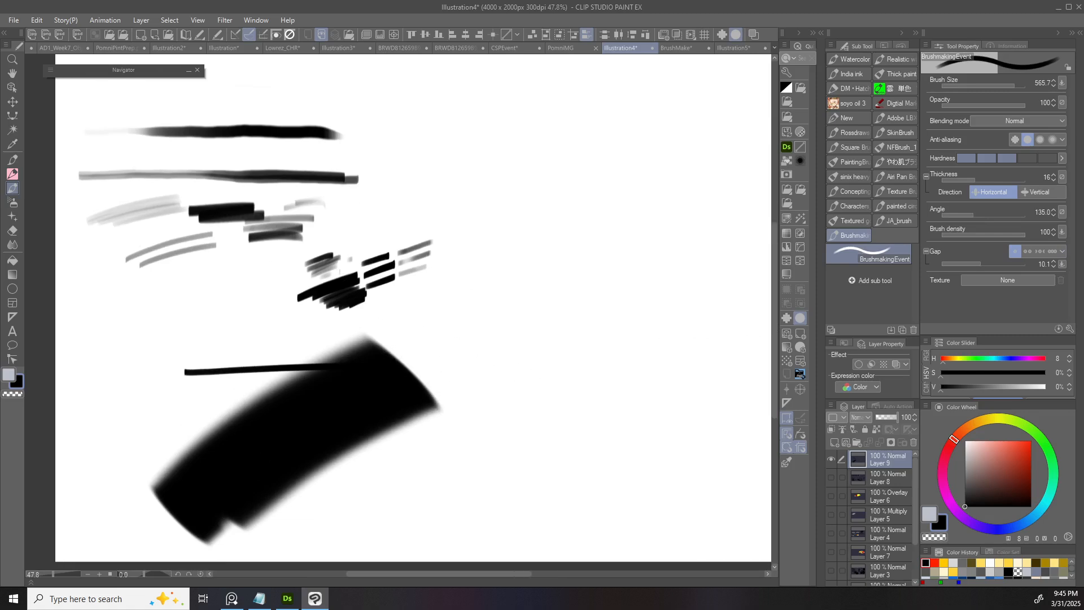
# - Replace the broad diagonal stroke with a larger one painted at Gap 0.1 and Brush Size 1254.1
pyautogui.moveTo(981, 264); pyautogui.dragTo(942, 264)
pyautogui.moveTo(488, 422); pyautogui.dragTo(484, 388)
pyautogui.moveTo(388, 480); pyautogui.dragTo(584, 349)
pyautogui.hotkey('ctrl', 'z')
pyautogui.hotkey('ctrl', 'z')
pyautogui.moveTo(384, 432)
pyautogui.mouseDown()
pyautogui.moveTo(395, 452)
pyautogui.moveTo(446, 446)
pyautogui.mouseUp()
pyautogui.moveTo(294, 473); pyautogui.dragTo(510, 322)
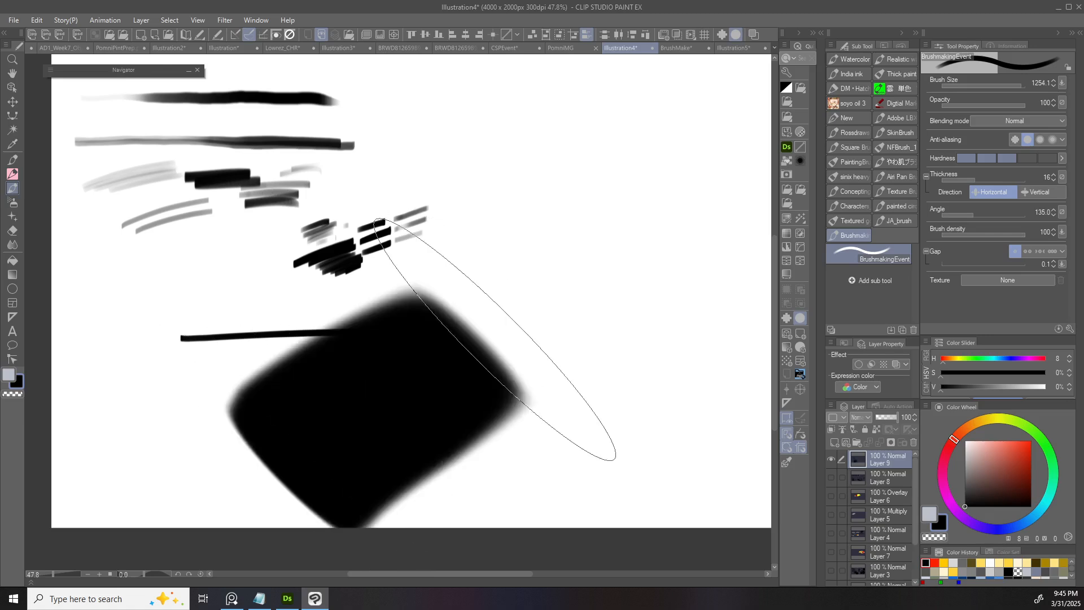
# - Try a broad diagonal stroke beside the large black block with the Gap set to 8.3
pyautogui.moveTo(594, 322); pyautogui.dragTo(445, 366)
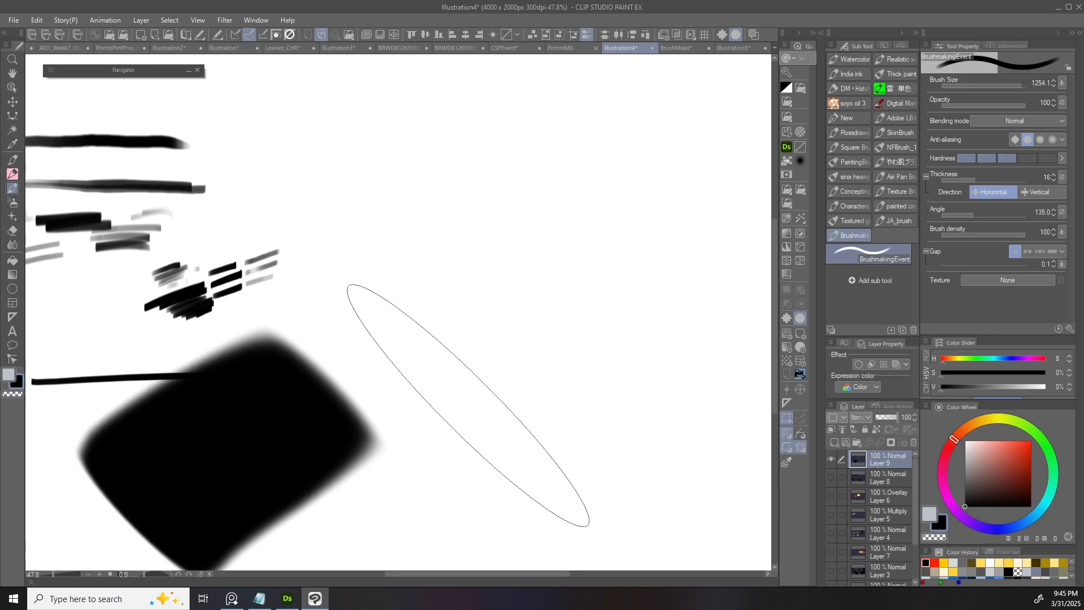
pyautogui.moveTo(509, 405); pyautogui.dragTo(442, 373)
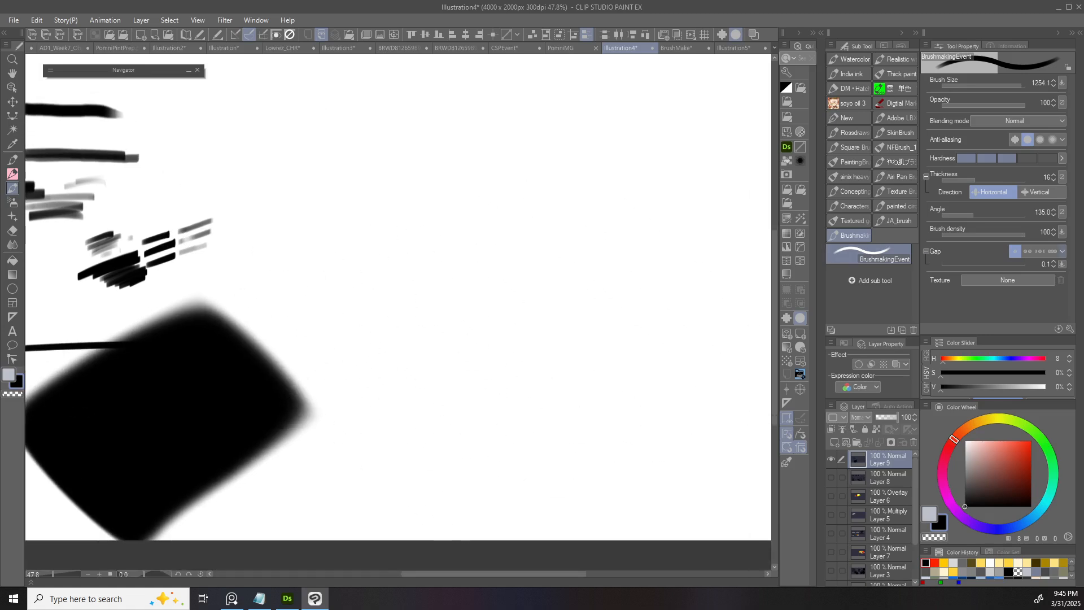
pyautogui.click(987, 264)
pyautogui.click(979, 264)
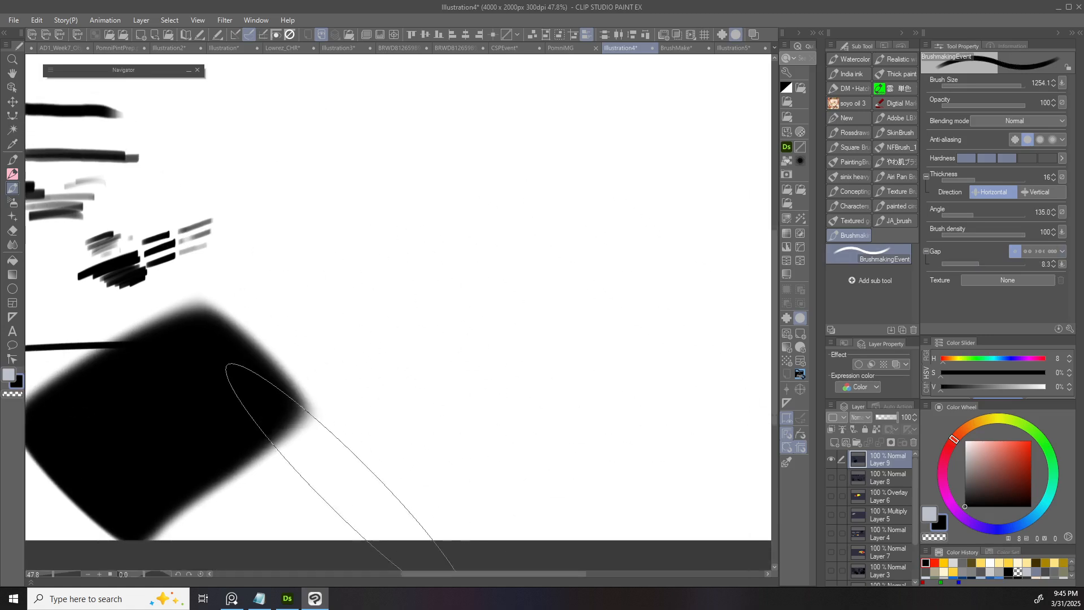
pyautogui.moveTo(353, 479); pyautogui.dragTo(458, 397)
pyautogui.hotkey('ctrl', 'z')
# - Set the Gap to 14.1 and paint a broad diagonal stroke beside the large black block
pyautogui.click(985, 264)
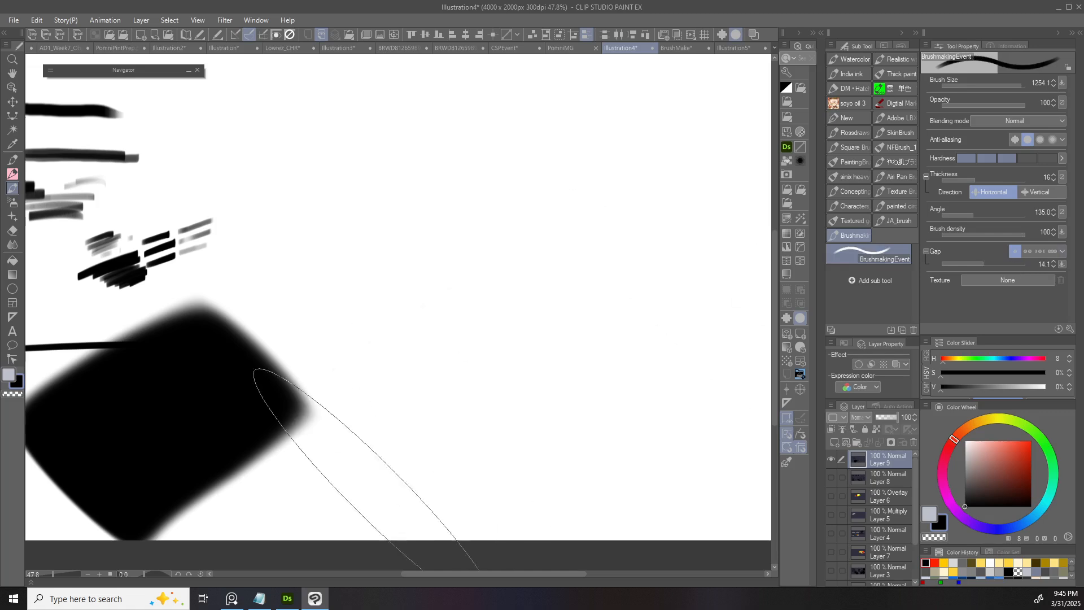
pyautogui.moveTo(363, 484); pyautogui.dragTo(554, 339)
pyautogui.hotkey('ctrl', 'z')
pyautogui.moveTo(378, 452)
pyautogui.mouseDown()
pyautogui.moveTo(460, 376)
pyautogui.moveTo(631, 306)
pyautogui.mouseUp()
# - Set the Gap to 41.3 and paint another broad diagonal stroke overlapping the end of the previous one
pyautogui.click(992, 264)
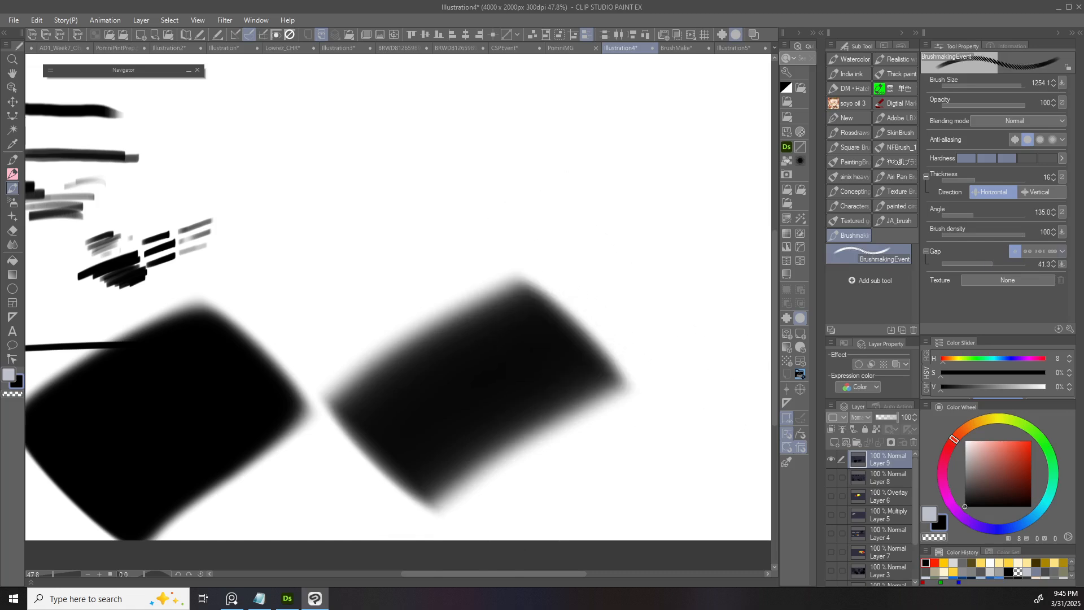
pyautogui.moveTo(673, 346)
pyautogui.mouseDown()
pyautogui.moveTo(648, 339)
pyautogui.moveTo(557, 367)
pyautogui.mouseUp()
pyautogui.moveTo(630, 347); pyautogui.dragTo(522, 416)
# - Try the Gap at 112.6 and 57.6 with broad diagonal strokes overlapping the end of the previous ones
pyautogui.click(1001, 265)
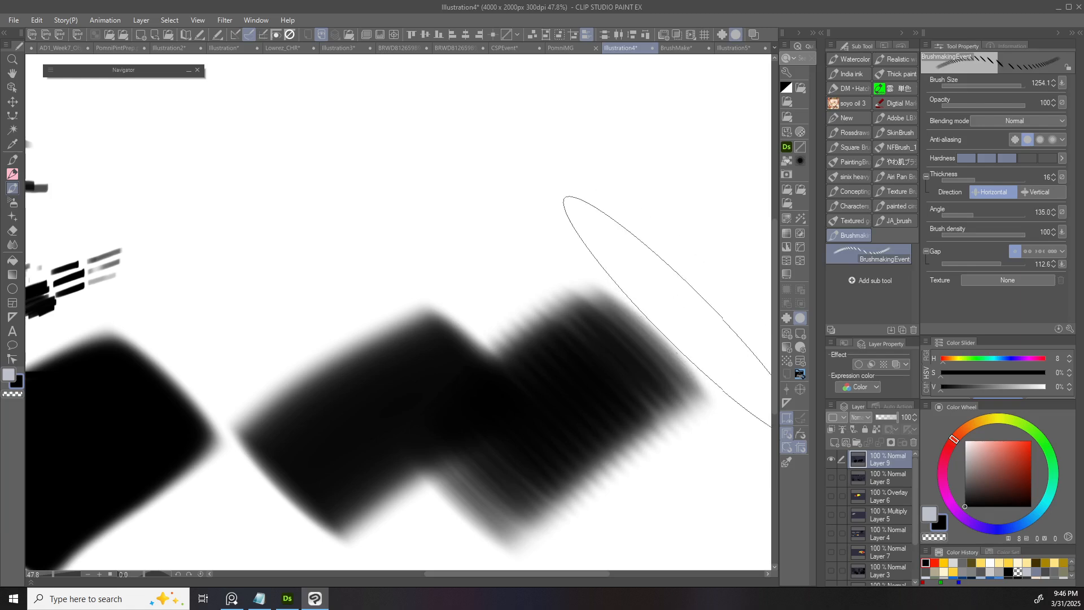
pyautogui.click(995, 265)
pyautogui.moveTo(679, 315)
pyautogui.mouseDown()
pyautogui.moveTo(607, 362)
pyautogui.moveTo(620, 346)
pyautogui.moveTo(549, 347)
pyautogui.mouseUp()
pyautogui.moveTo(639, 357); pyautogui.dragTo(520, 421)
pyautogui.moveTo(630, 377); pyautogui.dragTo(524, 410)
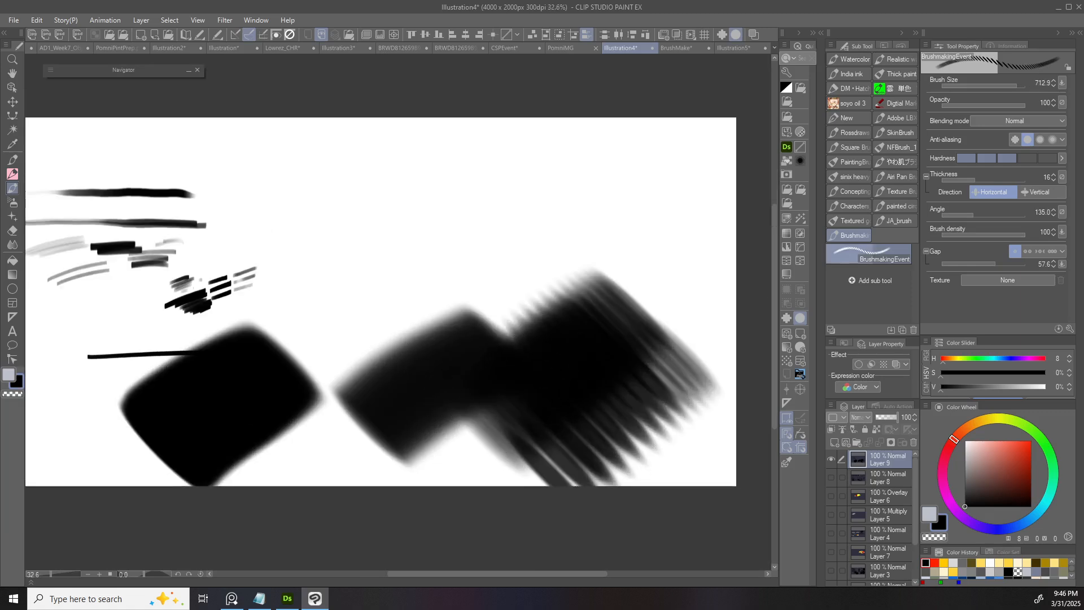
# - Paint more broad overlapping strokes across the upper edge of the ribbed block at Brush Size 712.9 and Gap 57.6
pyautogui.moveTo(589, 295)
pyautogui.mouseDown()
pyautogui.moveTo(624, 289)
pyautogui.moveTo(475, 326)
pyautogui.mouseUp()
pyautogui.moveTo(622, 271); pyautogui.dragTo(504, 319)
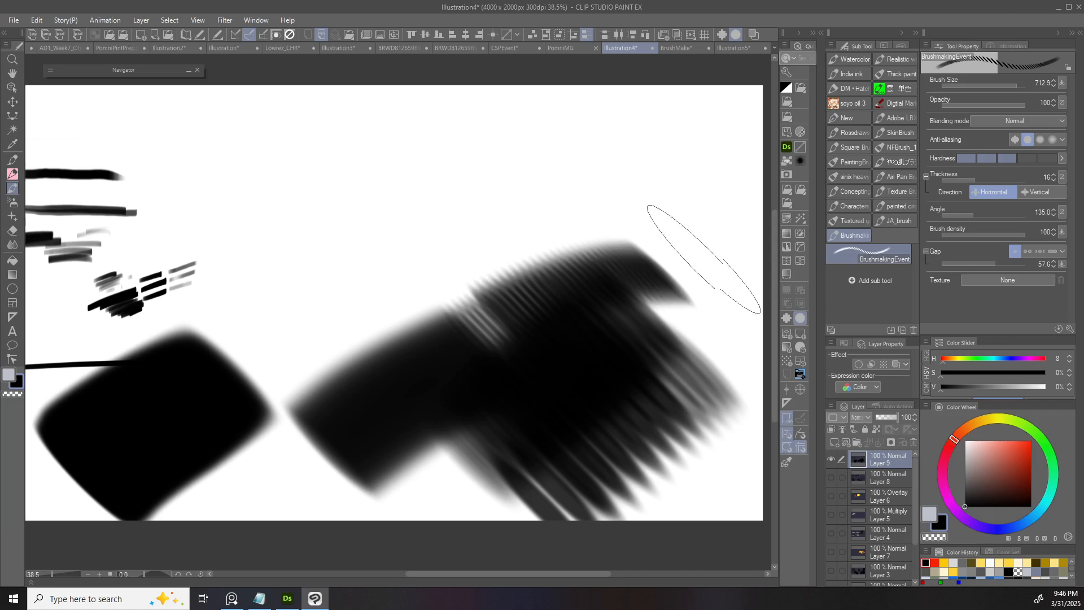
pyautogui.moveTo(652, 282); pyautogui.dragTo(504, 325)
pyautogui.moveTo(560, 305); pyautogui.dragTo(368, 329)
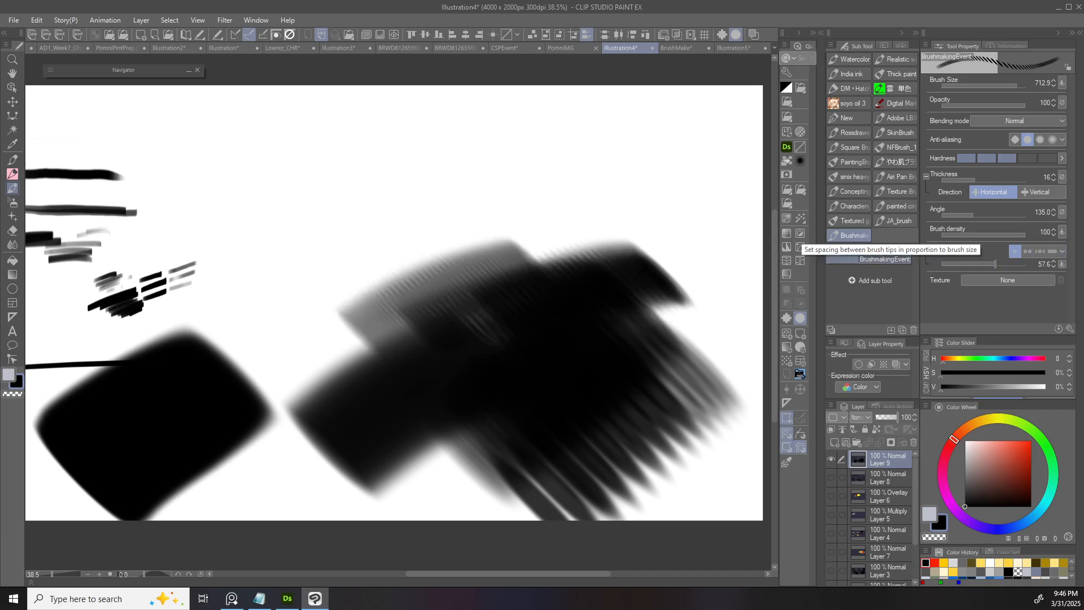
# - Set the Gap to 22.6 and erase large parts of the broad sample blocks with transparent color
pyautogui.moveTo(995, 264); pyautogui.dragTo(981, 264)
pyautogui.moveTo(682, 282)
pyautogui.mouseDown()
pyautogui.moveTo(581, 254)
pyautogui.moveTo(537, 259)
pyautogui.moveTo(559, 249)
pyautogui.moveTo(459, 363)
pyautogui.moveTo(302, 375)
pyautogui.moveTo(271, 435)
pyautogui.moveTo(279, 368)
pyautogui.moveTo(418, 318)
pyautogui.moveTo(508, 390)
pyautogui.moveTo(638, 328)
pyautogui.mouseUp()
pyautogui.moveTo(719, 275); pyautogui.dragTo(542, 326)
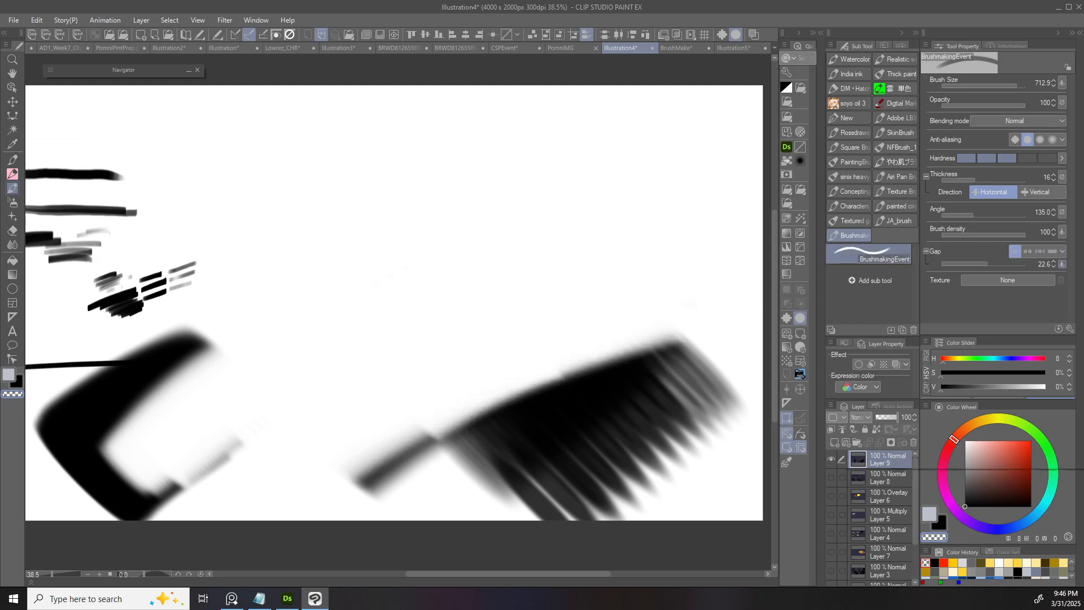
# - Make the Gap respond to pen pressure with a minimum value of 21 and paint overlapping black strokes between the erased blocks
pyautogui.click(1062, 264)
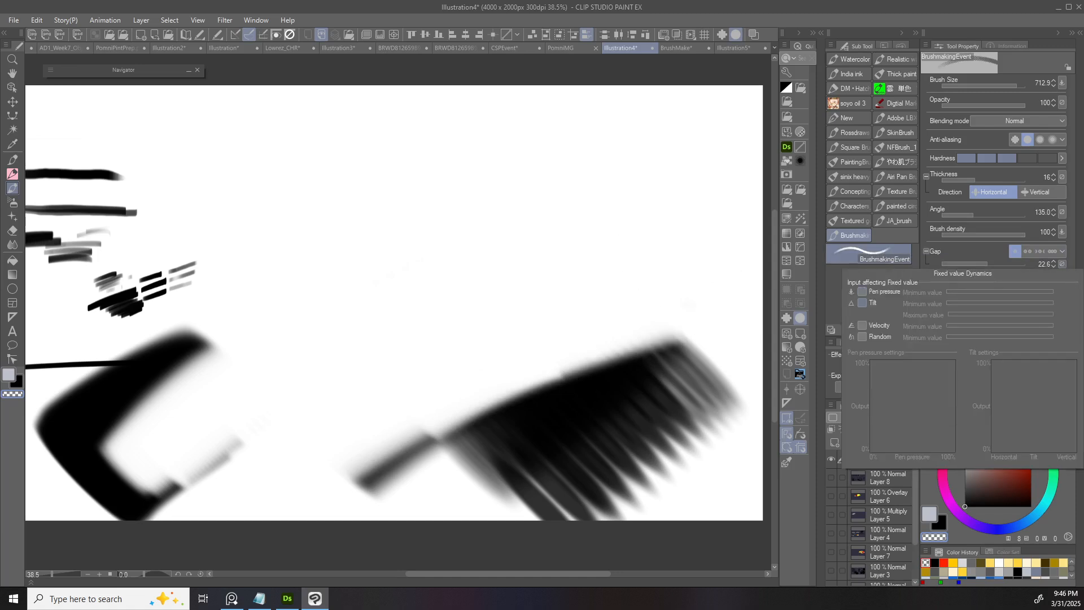
pyautogui.moveTo(913, 406); pyautogui.dragTo(931, 421)
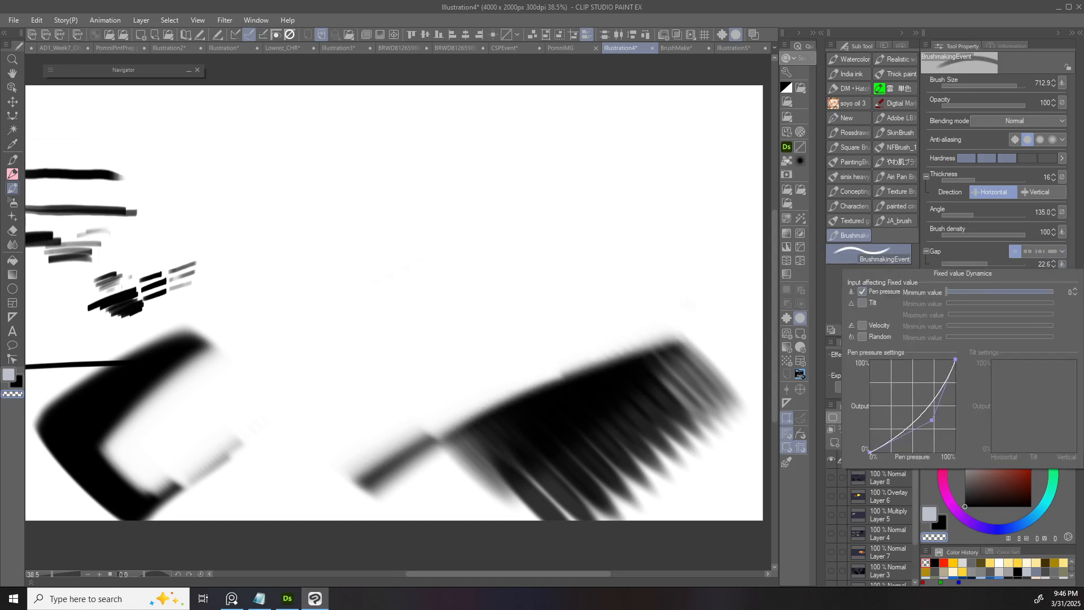
pyautogui.click(414, 352)
pyautogui.press('c')
pyautogui.press('x')
pyautogui.moveTo(322, 406)
pyautogui.mouseDown()
pyautogui.moveTo(423, 328)
pyautogui.moveTo(489, 294)
pyautogui.mouseUp()
pyautogui.moveTo(403, 354); pyautogui.dragTo(384, 354)
pyautogui.moveTo(370, 351)
pyautogui.mouseDown()
pyautogui.moveTo(476, 307)
pyautogui.moveTo(372, 317)
pyautogui.moveTo(328, 378)
pyautogui.moveTo(403, 355)
pyautogui.mouseUp()
pyautogui.moveTo(483, 354); pyautogui.dragTo(534, 346)
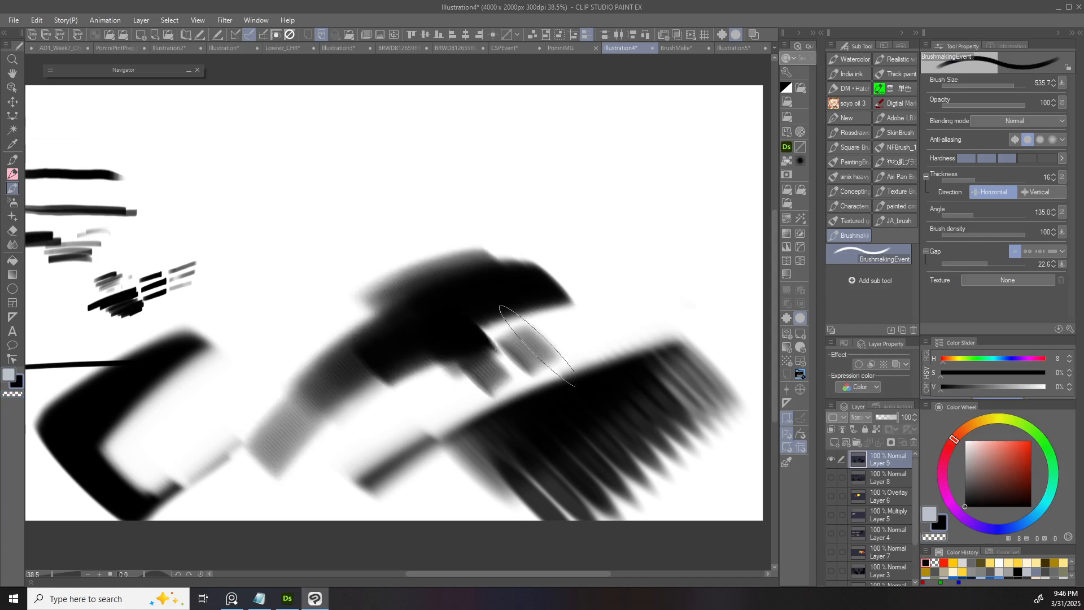
# - Enable Random in the Gap dynamics, test it with a short stroke above the ribbed block, and undo the test strokes
pyautogui.click(1062, 264)
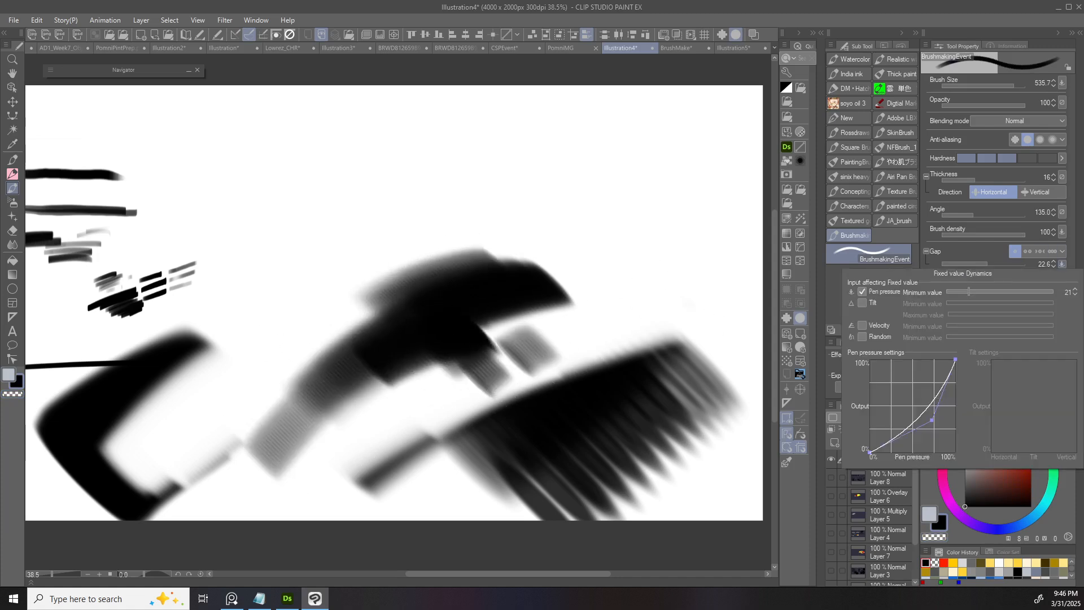
pyautogui.click(862, 337)
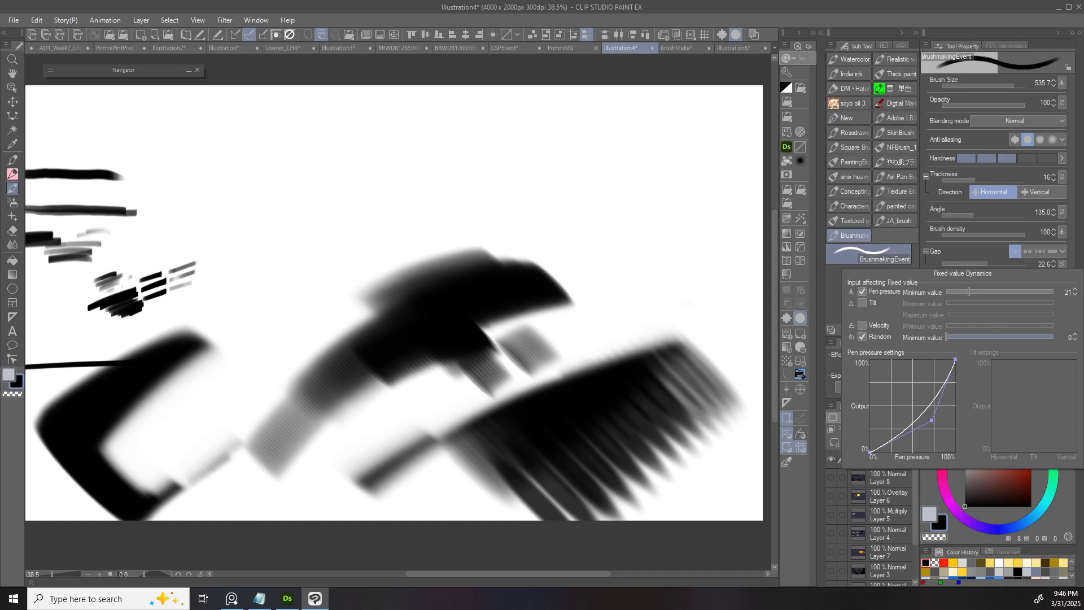
pyautogui.click(685, 310)
pyautogui.moveTo(675, 307)
pyautogui.mouseDown()
pyautogui.moveTo(618, 307)
pyautogui.moveTo(644, 287)
pyautogui.mouseUp()
pyautogui.hotkey('ctrl', 'z')
pyautogui.hotkey('ctrl', 'z')
pyautogui.hotkey('ctrl', 'z')
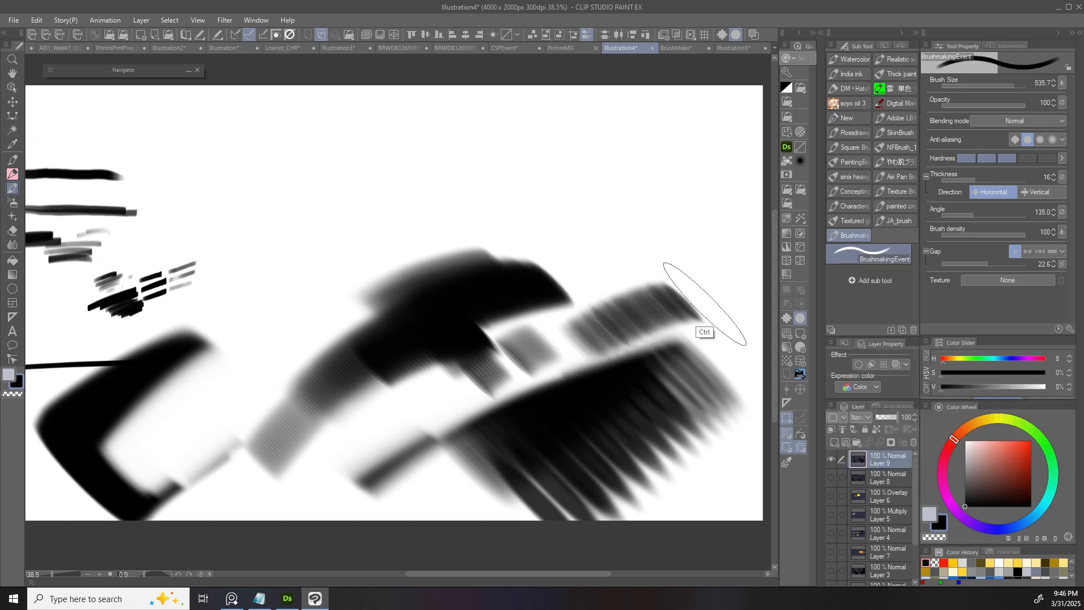
# - Handwrite the label "Brush gap" above the sample strokes with the brush at size 84.6 and angle 180
pyautogui.moveTo(678, 354); pyautogui.dragTo(642, 356)
pyautogui.moveTo(638, 351); pyautogui.dragTo(560, 365)
pyautogui.moveTo(548, 331); pyautogui.dragTo(575, 346)
pyautogui.moveTo(557, 326); pyautogui.dragTo(504, 332)
pyautogui.press('Right')
pyautogui.moveTo(469, 254)
pyautogui.mouseDown()
pyautogui.moveTo(450, 263)
pyautogui.moveTo(450, 278)
pyautogui.mouseUp()
pyautogui.moveTo(465, 264); pyautogui.dragTo(469, 263)
pyautogui.moveTo(470, 265); pyautogui.dragTo(474, 273)
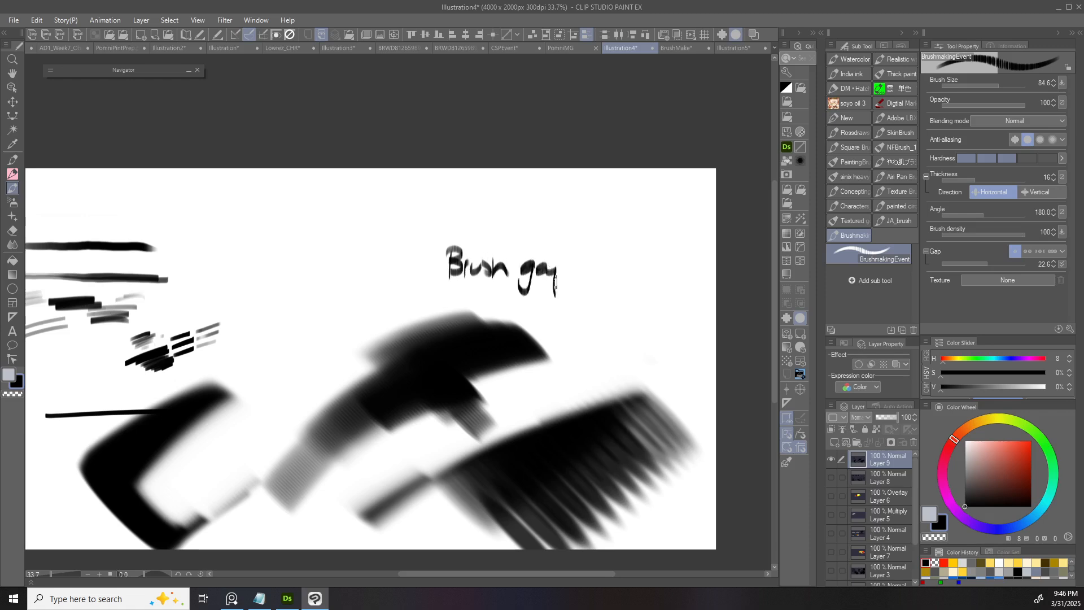
pyautogui.moveTo(555, 263); pyautogui.dragTo(557, 278)
# - Hide Layer 9 and add a blank layer above it for painting with the brush at size 190.7 and angle 165
pyautogui.scroll(-1, 624, 285)
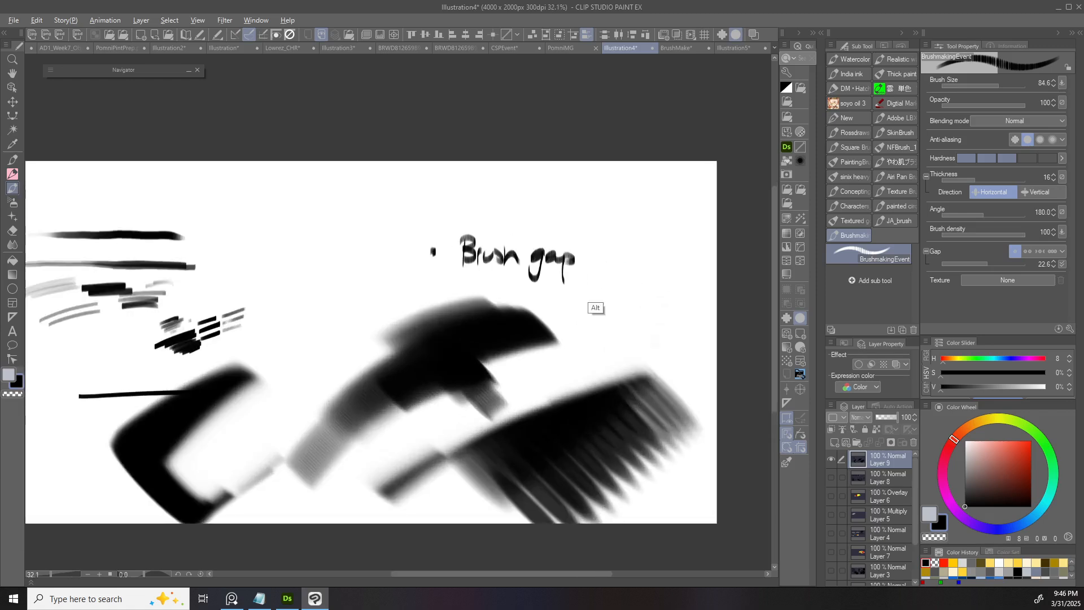
pyautogui.scroll(-3, 598, 293)
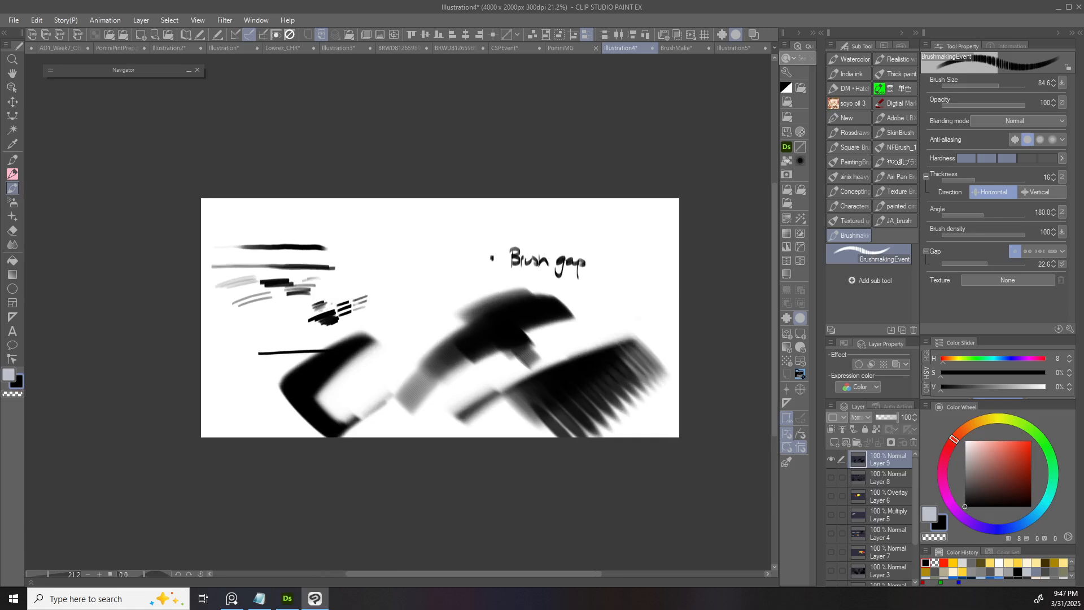
pyautogui.click(831, 459)
pyautogui.click(835, 443)
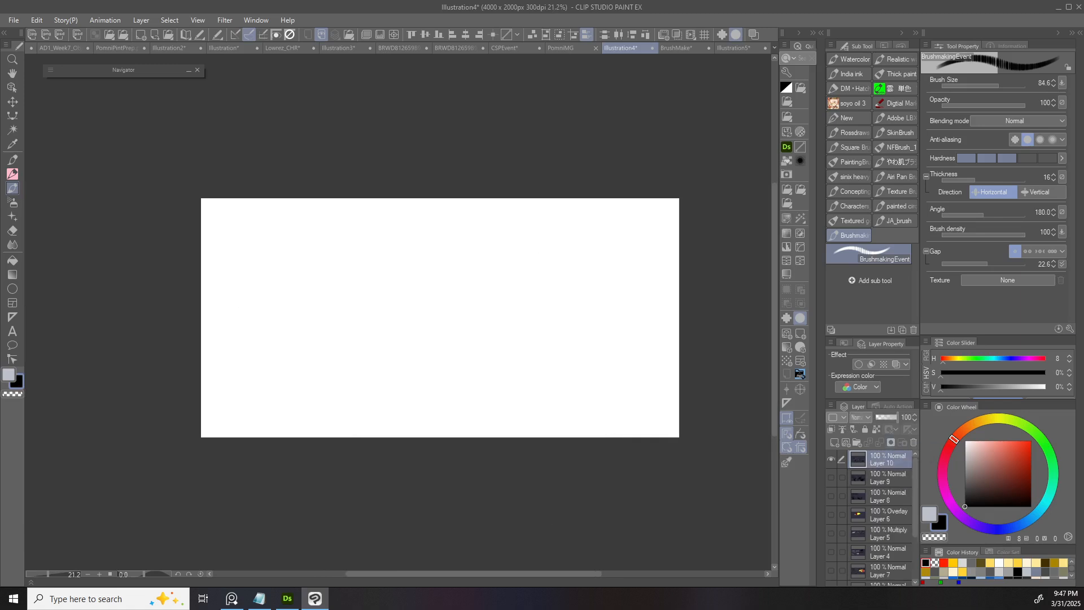
pyautogui.scroll(3, 472, 339)
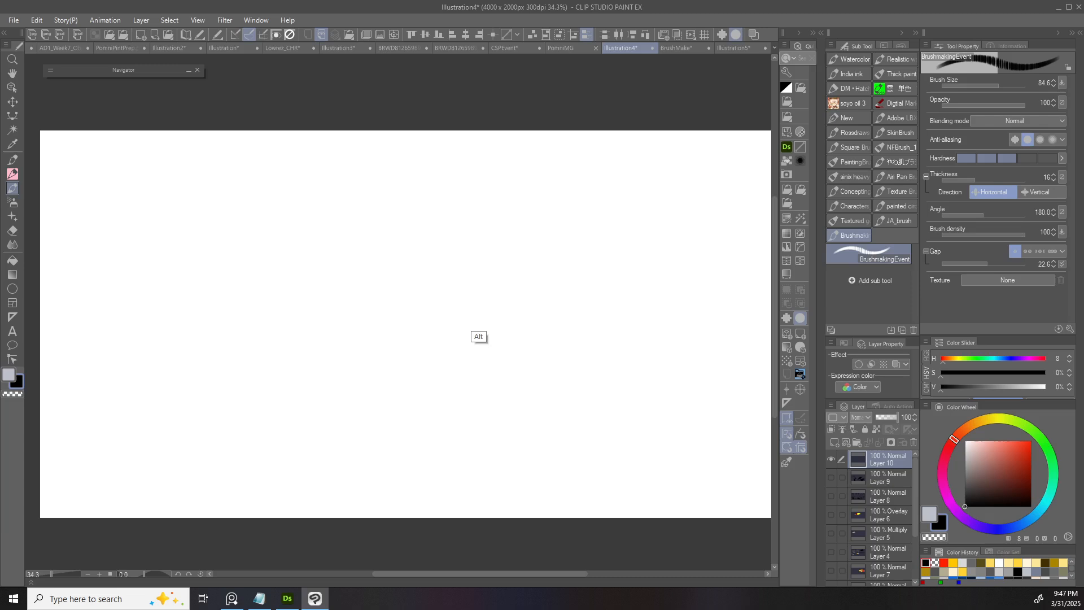
pyautogui.moveTo(232, 339)
pyautogui.mouseDown()
pyautogui.moveTo(222, 340)
pyautogui.moveTo(238, 344)
pyautogui.mouseUp()
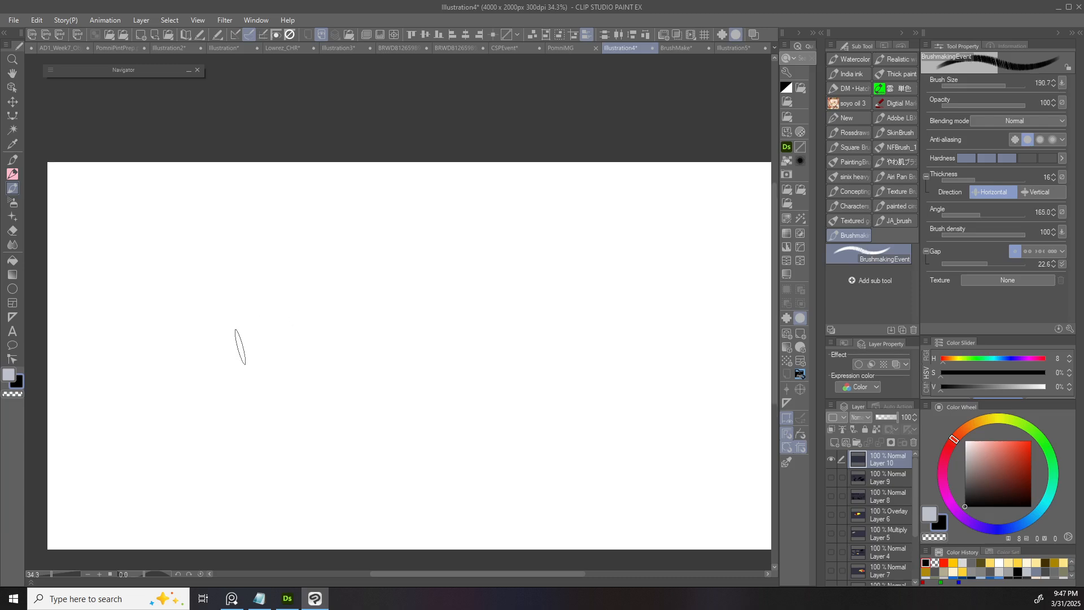
# - Try the Material tip shape in the brush tip settings and return the tip to Circle
pyautogui.click(1069, 329)
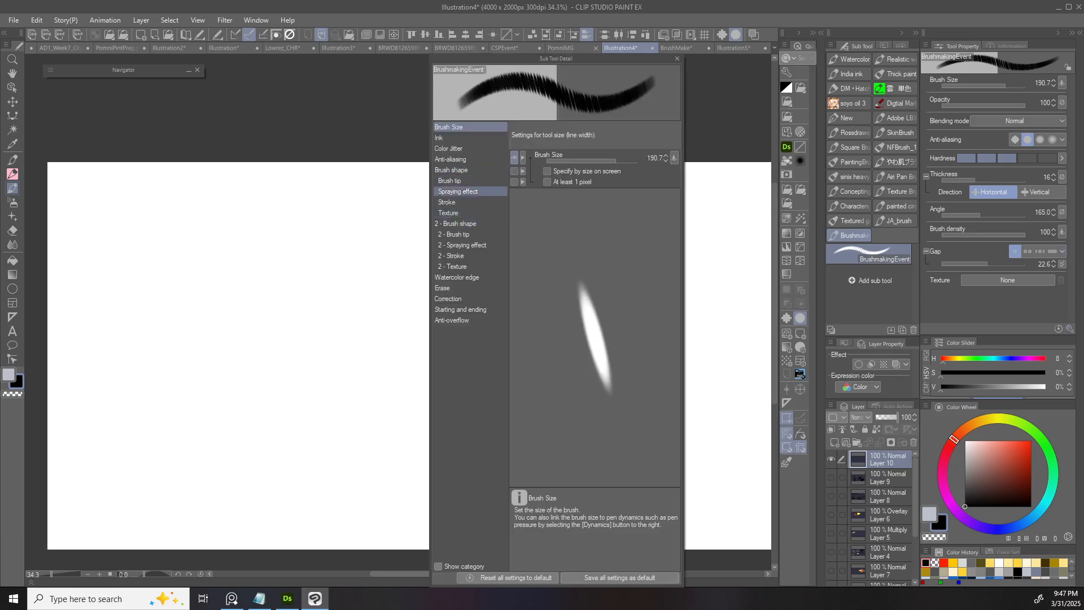
pyautogui.click(450, 181)
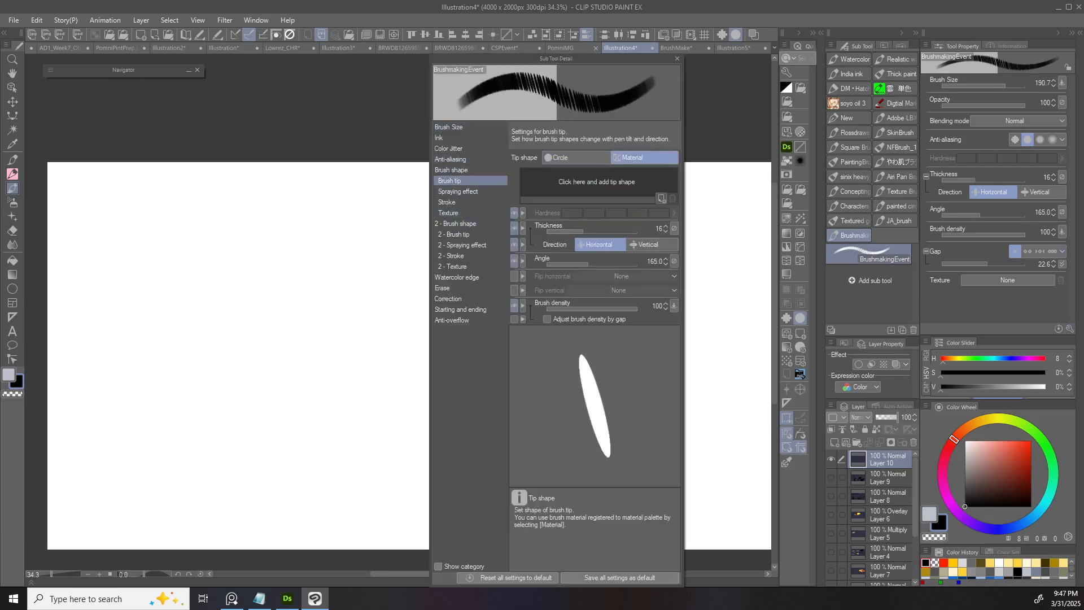
pyautogui.click(568, 158)
pyautogui.press('Escape')
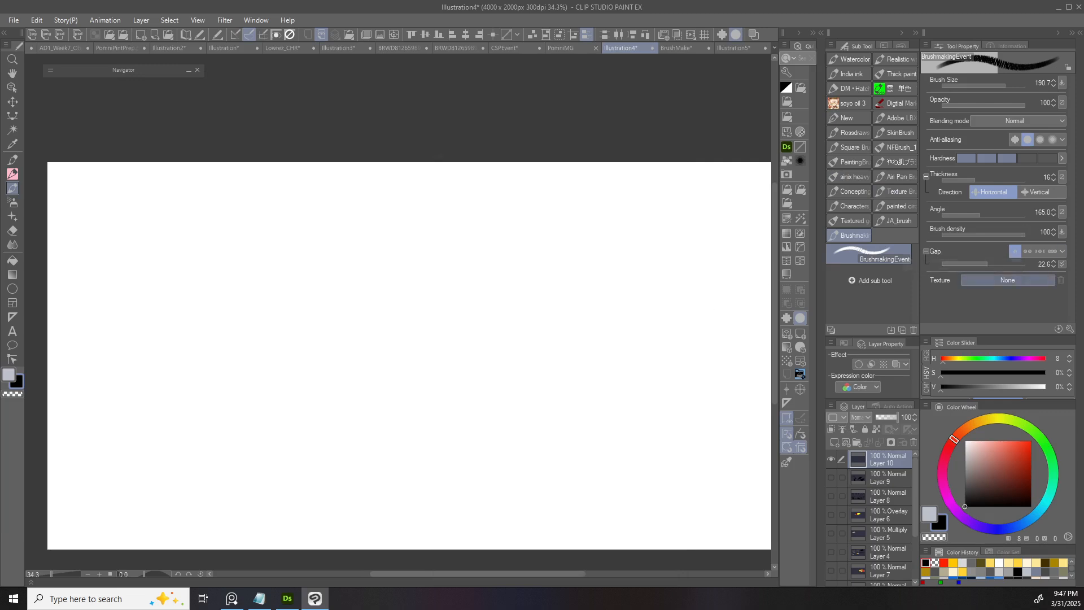
# - Assign the Gouache Light watercolor paper texture to the brush
pyautogui.click(1008, 280)
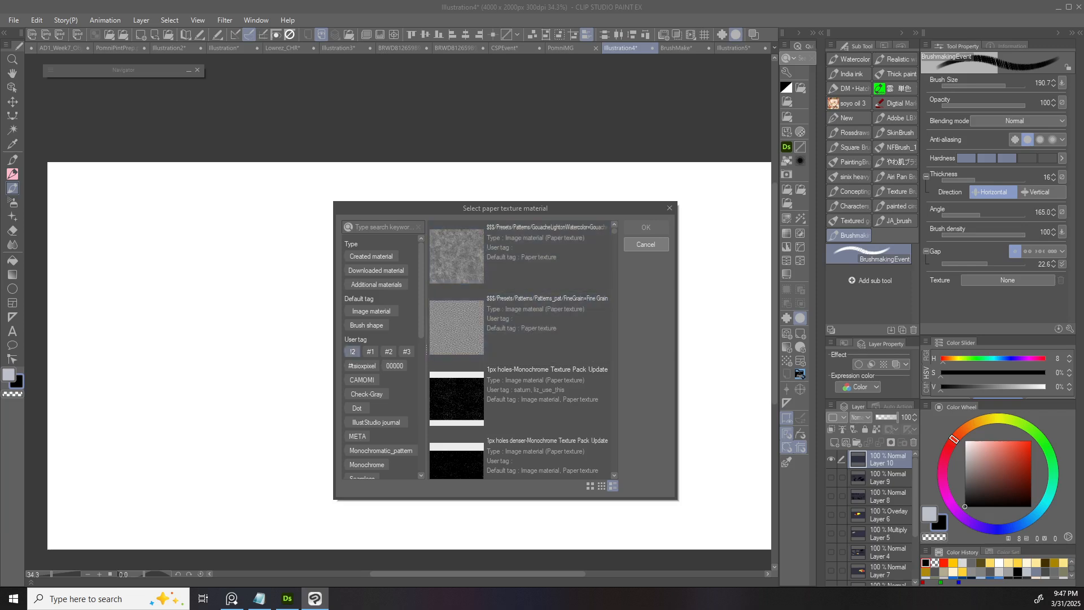
pyautogui.click(520, 255)
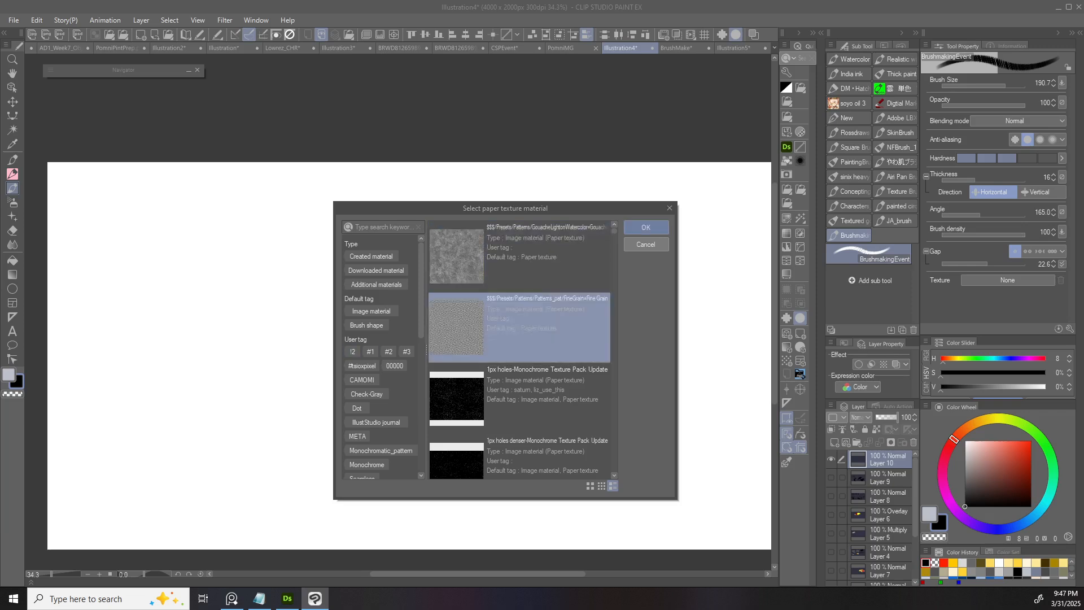
pyautogui.click(646, 227)
# - Paint overlapping black diagonal strokes with the textured brush on the blank layer and examine their edges up close
pyautogui.moveTo(175, 374); pyautogui.dragTo(329, 282)
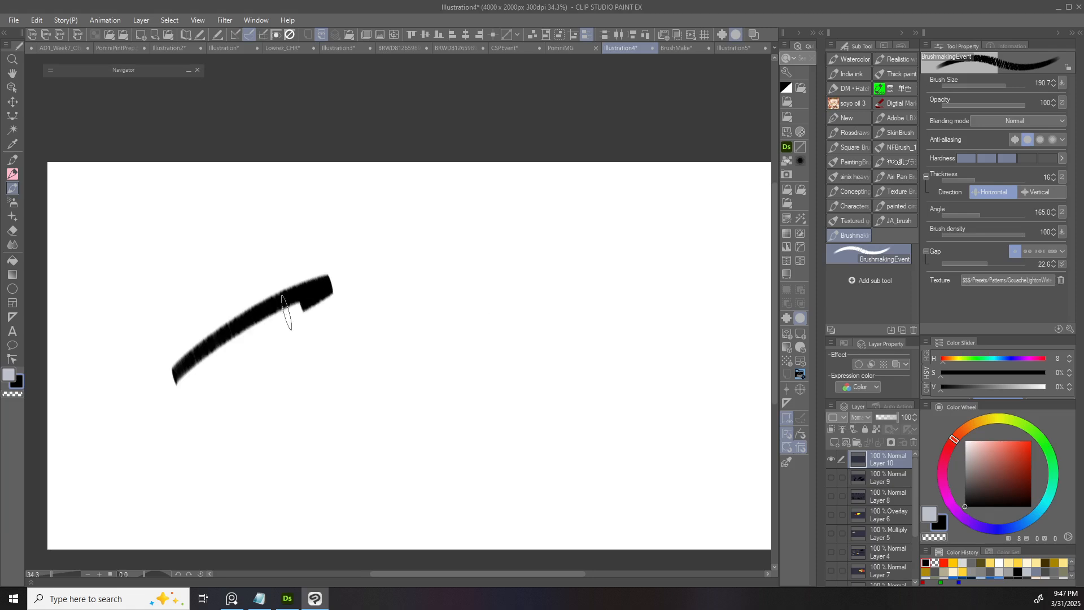
pyautogui.moveTo(167, 400); pyautogui.dragTo(331, 319)
pyautogui.scroll(5, 293, 336)
pyautogui.scroll(-5, 309, 367)
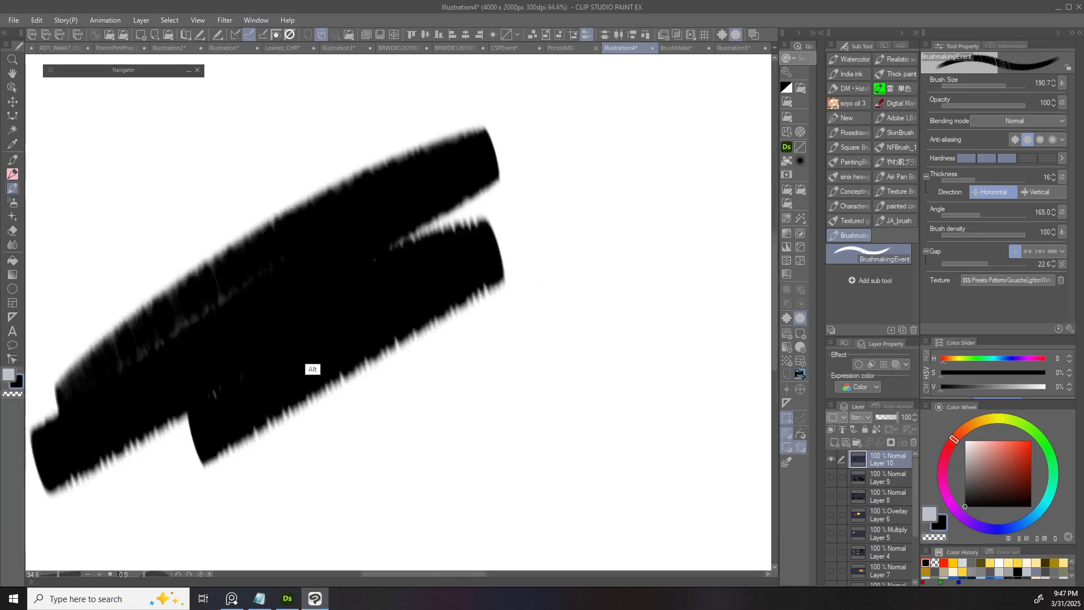
pyautogui.scroll(2, 249, 334)
pyautogui.scroll(-2, 334, 299)
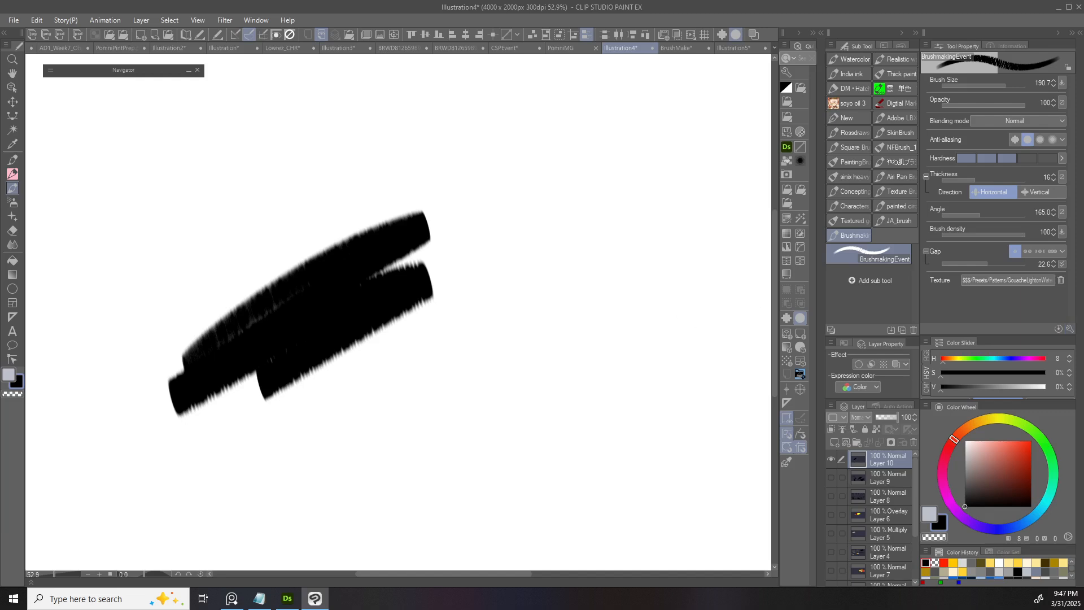
# - Expose the brush's texture density, invert, emphasize density, scale ratio, rotation angle, brightness, contrast and texture mode among its tool properties
pyautogui.click(1069, 329)
pyautogui.click(451, 138)
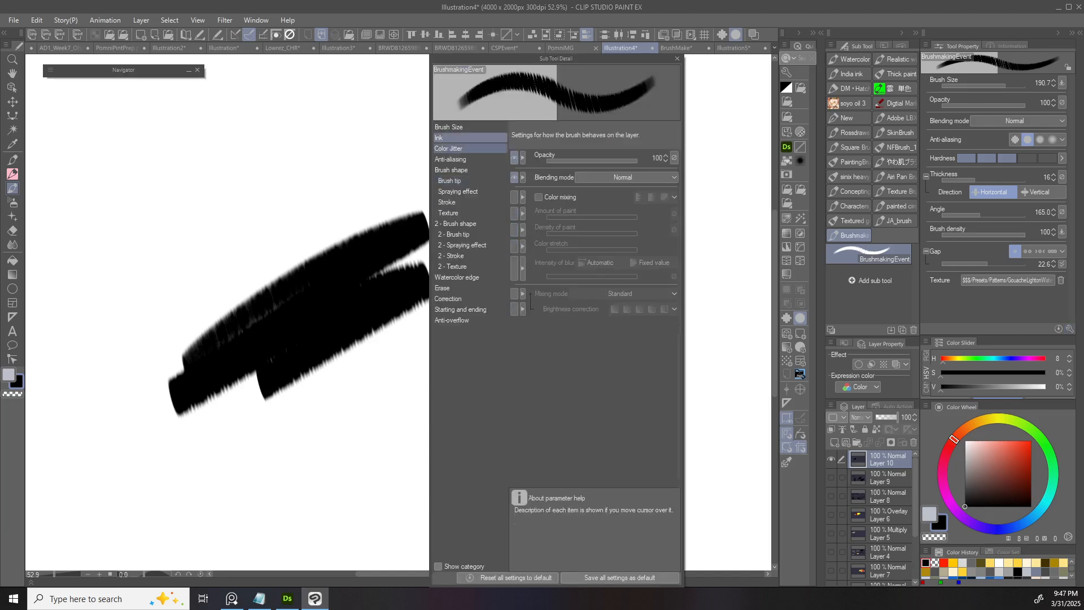
pyautogui.click(452, 212)
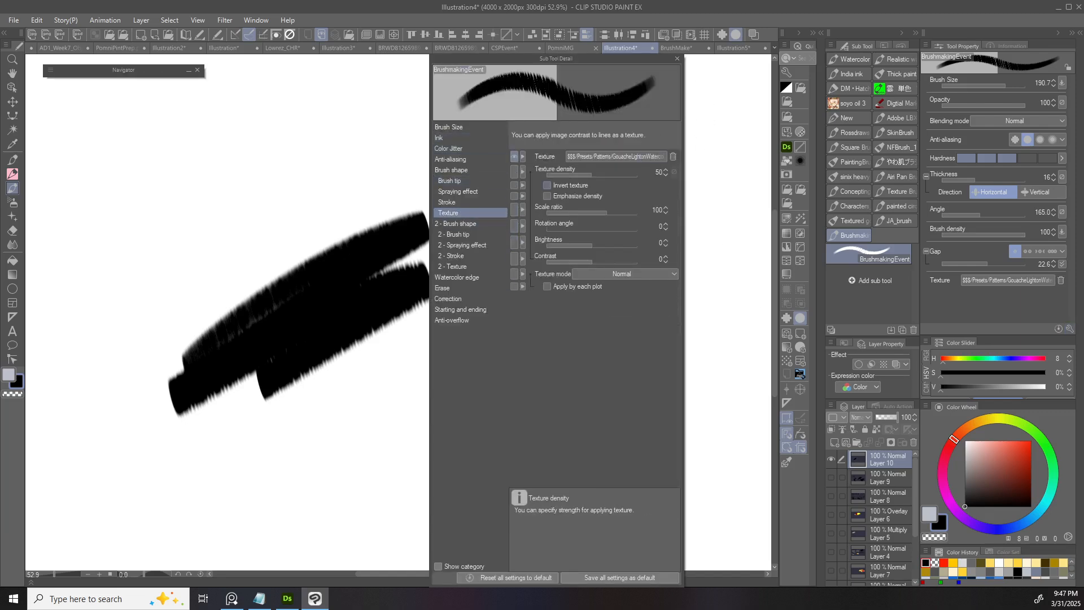
pyautogui.click(514, 171)
pyautogui.click(514, 196)
pyautogui.click(513, 210)
pyautogui.click(513, 226)
pyautogui.click(514, 258)
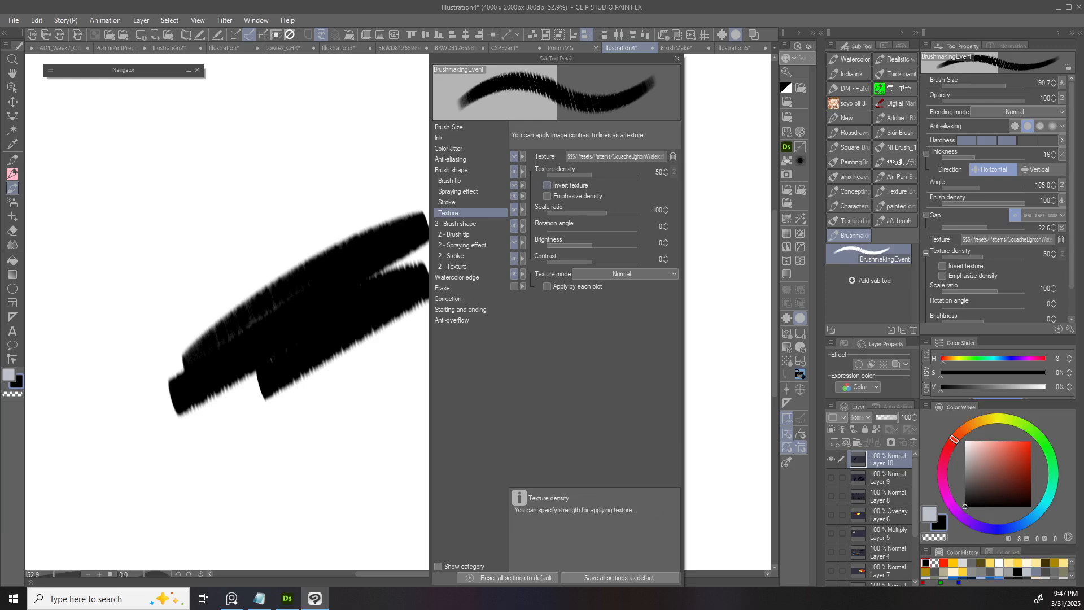
# - Browse the paper texture materials, including big grain concrete, and keep the Gouache Light watercolor texture
pyautogui.click(616, 157)
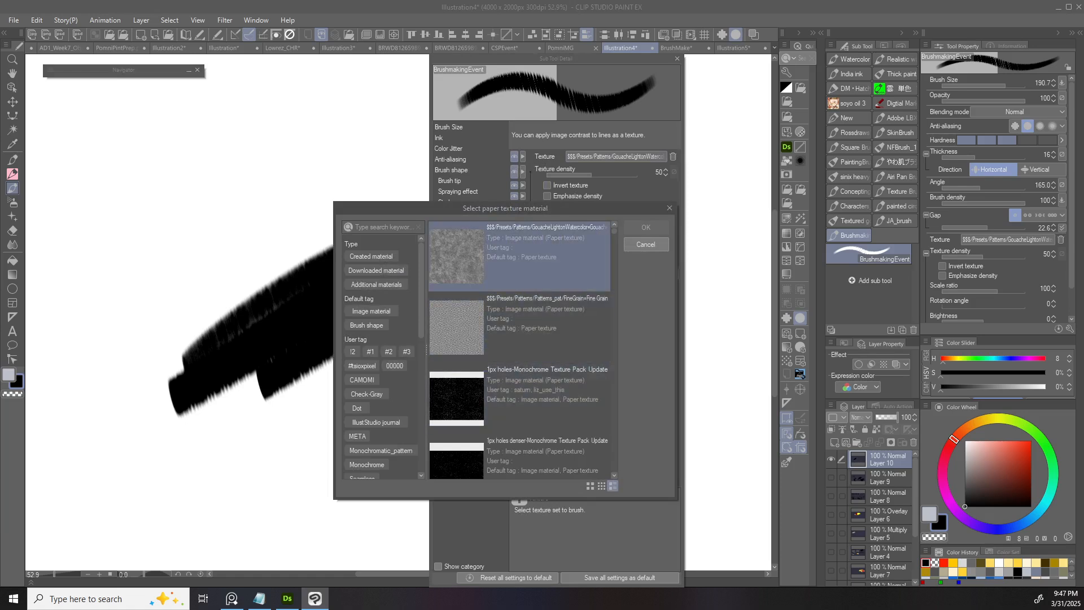
pyautogui.scroll(-10, 477, 378)
pyautogui.scroll(10, 477, 378)
pyautogui.click(520, 257)
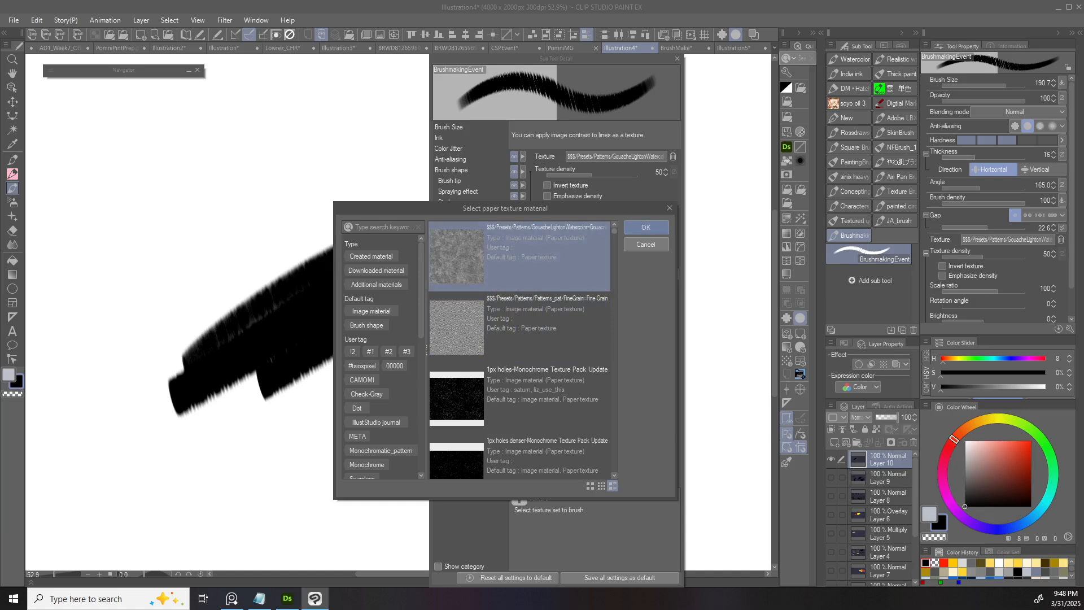
pyautogui.scroll(-10, 520, 350)
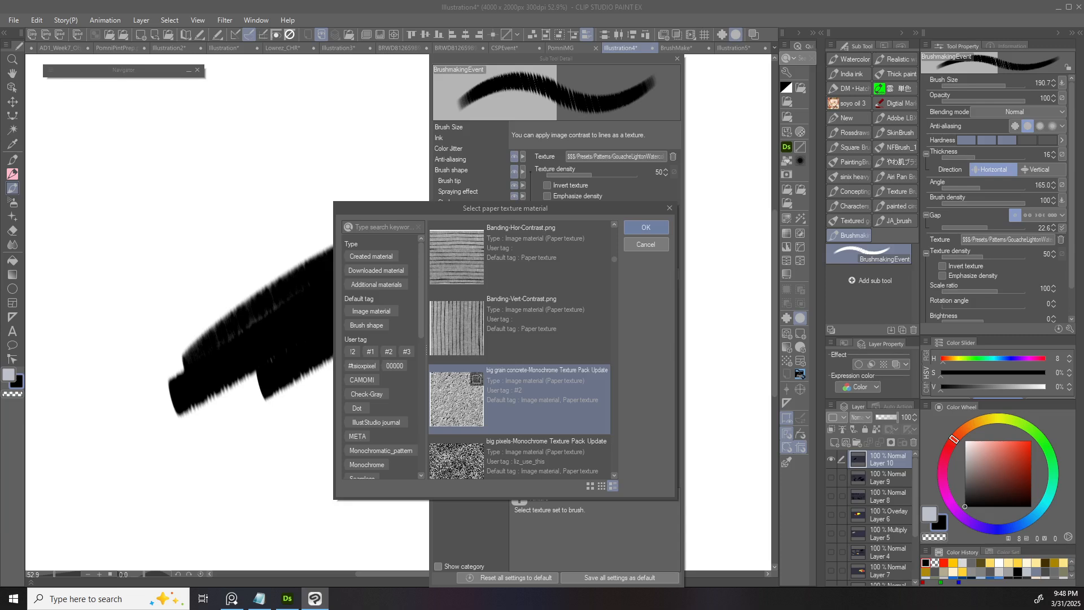
pyautogui.click(519, 400)
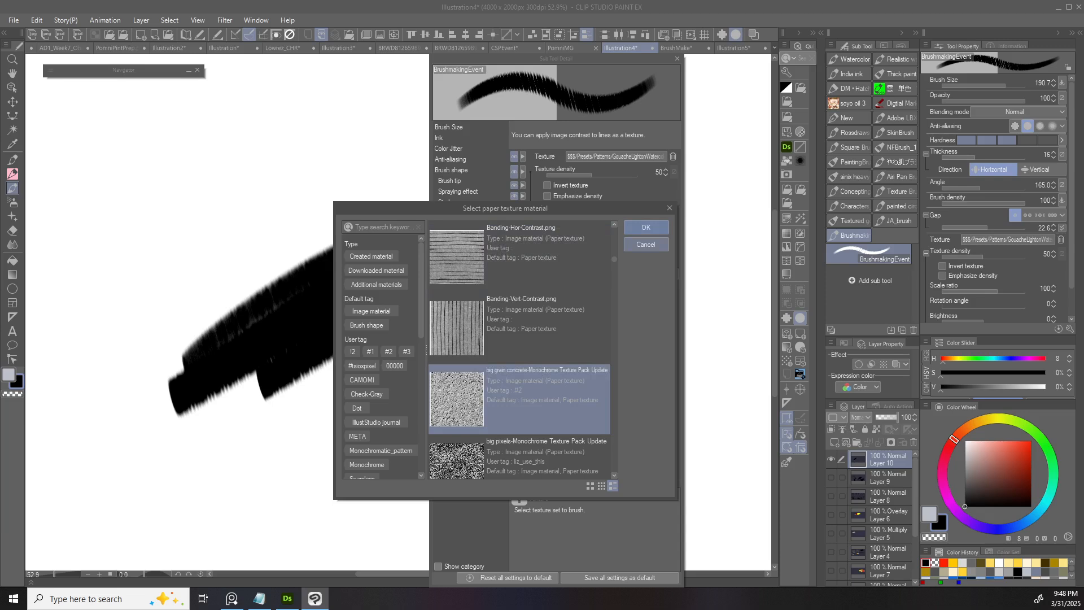
pyautogui.moveTo(614, 259); pyautogui.dragTo(615, 231)
pyautogui.click(564, 254)
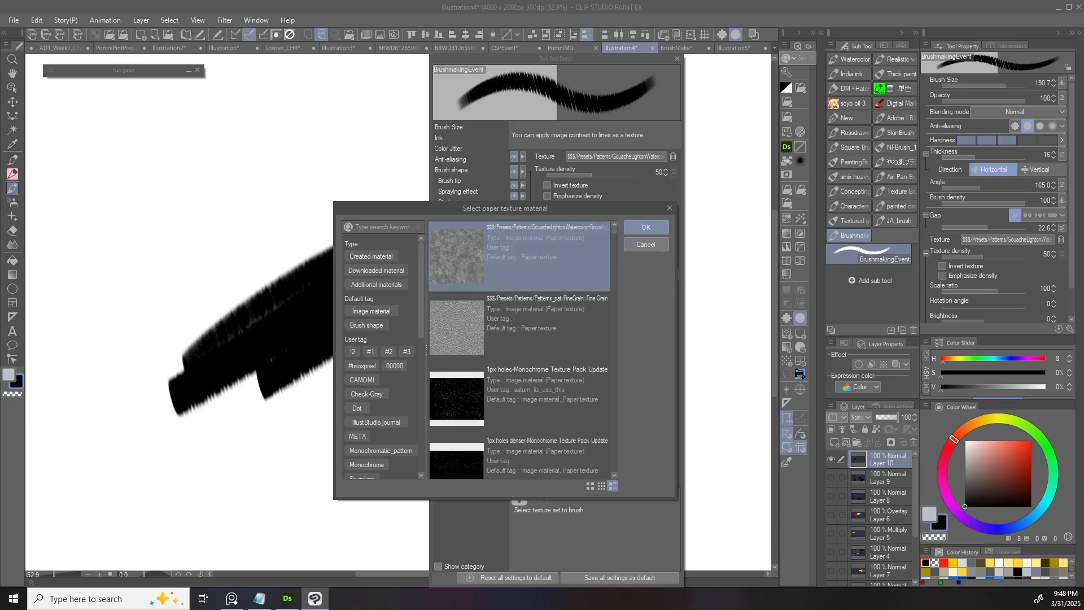
pyautogui.click(646, 227)
# - Paint several light-pressure diagonal strokes below the black textured block
pyautogui.moveTo(381, 384)
pyautogui.mouseDown()
pyautogui.moveTo(275, 435)
pyautogui.moveTo(341, 407)
pyautogui.moveTo(369, 421)
pyautogui.mouseUp()
pyautogui.moveTo(323, 456)
pyautogui.mouseDown()
pyautogui.moveTo(366, 463)
pyautogui.moveTo(219, 508)
pyautogui.mouseUp()
pyautogui.moveTo(353, 424); pyautogui.dragTo(305, 447)
pyautogui.moveTo(169, 472); pyautogui.dragTo(314, 395)
pyautogui.moveTo(202, 473)
pyautogui.mouseDown()
pyautogui.moveTo(302, 432)
pyautogui.moveTo(263, 437)
pyautogui.mouseUp()
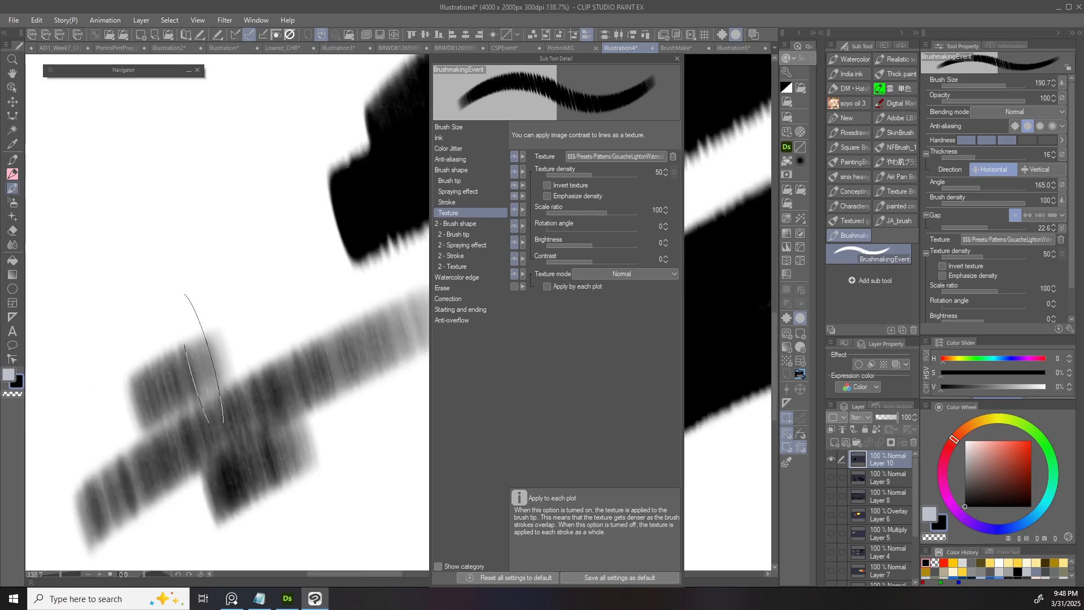
# - Sample a gray from the light strokes, paint overlapping gray diagonal strokes with it, and examine their texture up close
pyautogui.scroll(2, 242, 362)
pyautogui.keyDown('alt'); pyautogui.click(234, 398); pyautogui.keyUp('alt')
pyautogui.moveTo(361, 364); pyautogui.dragTo(288, 347)
pyautogui.moveTo(147, 364); pyautogui.dragTo(312, 297)
pyautogui.moveTo(150, 362); pyautogui.dragTo(311, 305)
pyautogui.moveTo(158, 362); pyautogui.dragTo(311, 308)
pyautogui.scroll(3, 291, 343)
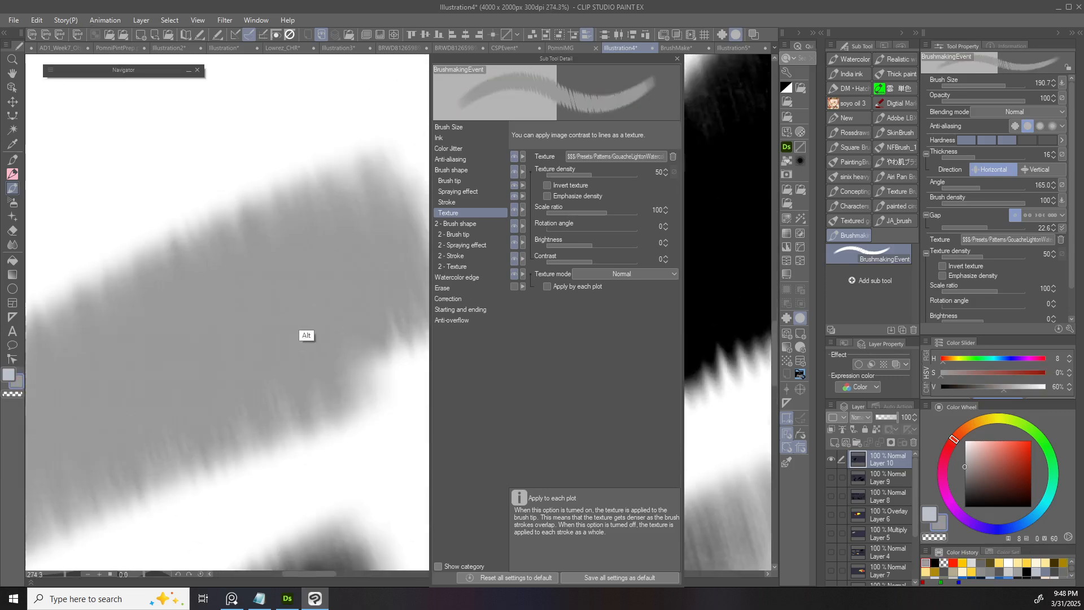
# - Paint a small gray diagonal stroke beside the textured strokes and set the brush's texture mode to Subtract
pyautogui.scroll(-4, 331, 353)
pyautogui.moveTo(115, 426); pyautogui.dragTo(199, 362)
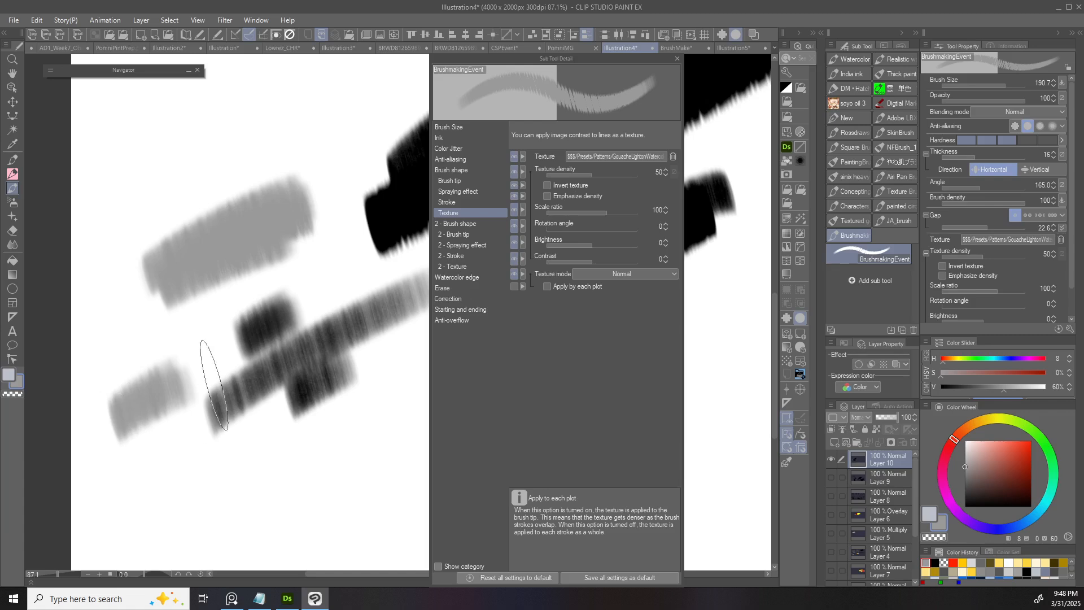
pyautogui.click(622, 274)
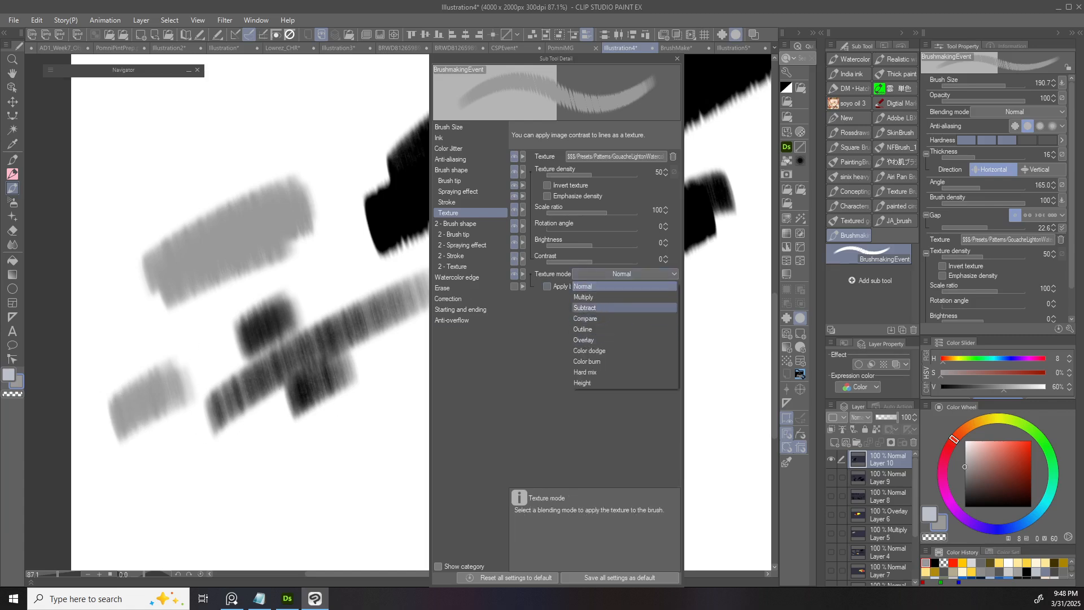
pyautogui.click(621, 308)
# - Change the drawing color to black and paint overlapping diagonal strokes below the earlier ones with the Subtract texture mode
pyautogui.moveTo(223, 475); pyautogui.dragTo(378, 404)
pyautogui.moveTo(378, 451); pyautogui.dragTo(310, 449)
pyautogui.moveTo(990, 480); pyautogui.dragTo(962, 508)
pyautogui.moveTo(257, 468); pyautogui.dragTo(378, 421)
pyautogui.moveTo(220, 486)
pyautogui.mouseDown()
pyautogui.moveTo(358, 432)
pyautogui.moveTo(360, 416)
pyautogui.mouseUp()
pyautogui.moveTo(206, 497)
pyautogui.mouseDown()
pyautogui.moveTo(372, 421)
pyautogui.moveTo(365, 434)
pyautogui.mouseUp()
pyautogui.scroll(5, 378, 449)
pyautogui.scroll(-4, 381, 440)
pyautogui.moveTo(373, 369); pyautogui.dragTo(245, 374)
pyautogui.moveTo(423, 323); pyautogui.dragTo(297, 363)
# - Set the texture mode to Hard mix and paint one long and one short black diagonal stroke below the black blocks
pyautogui.click(621, 273)
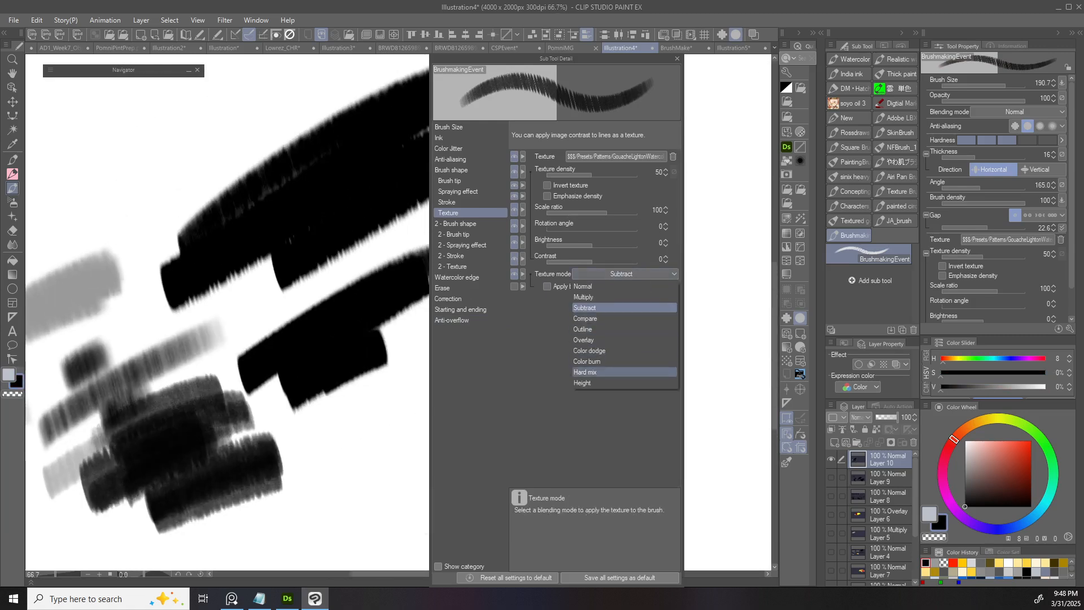
pyautogui.click(586, 372)
pyautogui.moveTo(394, 450); pyautogui.dragTo(337, 424)
pyautogui.moveTo(220, 471)
pyautogui.mouseDown()
pyautogui.moveTo(226, 480)
pyautogui.moveTo(375, 379)
pyautogui.mouseUp()
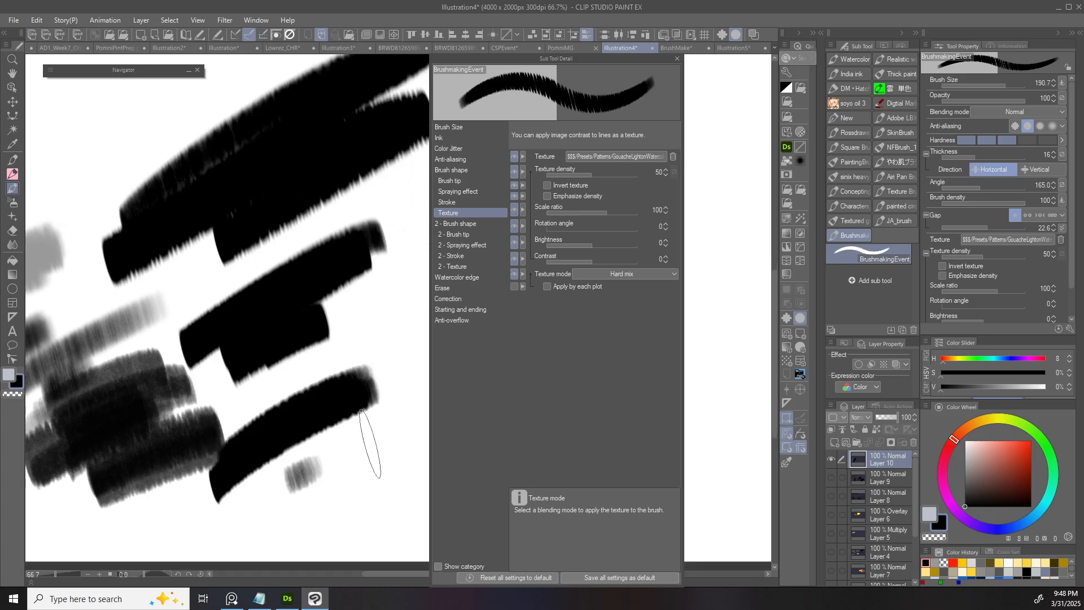
pyautogui.moveTo(369, 444); pyautogui.dragTo(280, 494)
pyautogui.scroll(5, 393, 460)
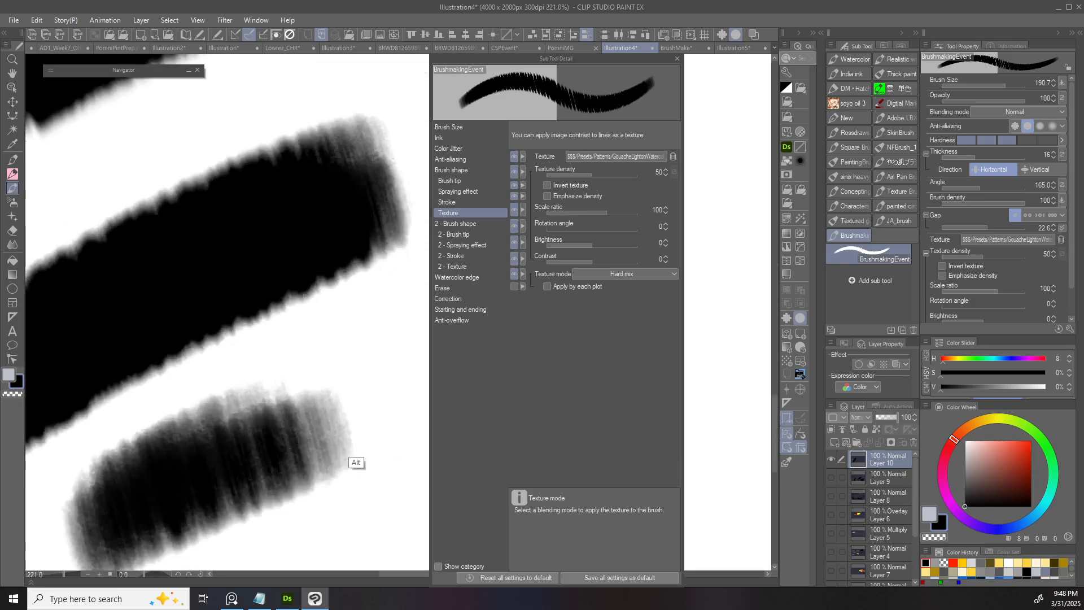
pyautogui.scroll(-4, 353, 458)
pyautogui.scroll(-1, 353, 458)
# - Set the texture mode to Height and paint several short black strokes beside the Hard mix samples
pyautogui.click(621, 274)
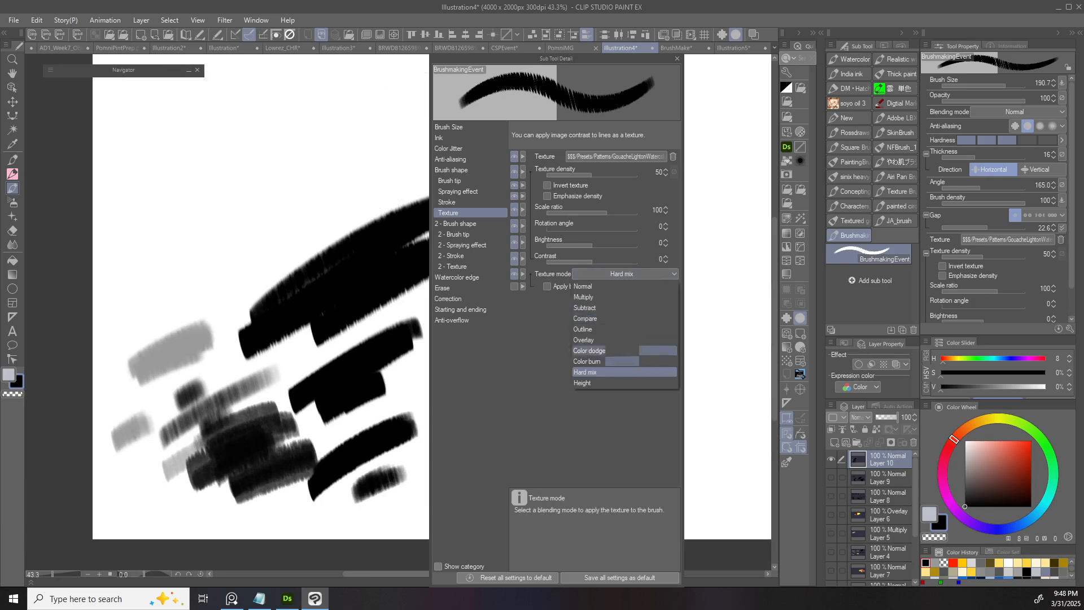
pyautogui.click(583, 383)
pyautogui.moveTo(414, 384); pyautogui.dragTo(355, 401)
pyautogui.moveTo(383, 401); pyautogui.dragTo(315, 433)
pyautogui.moveTo(380, 377); pyautogui.dragTo(319, 400)
pyautogui.moveTo(356, 433); pyautogui.dragTo(380, 426)
pyautogui.moveTo(374, 441)
pyautogui.mouseDown()
pyautogui.moveTo(394, 441)
pyautogui.moveTo(382, 455)
pyautogui.mouseUp()
pyautogui.scroll(2, 374, 468)
pyautogui.moveTo(325, 488)
pyautogui.mouseDown()
pyautogui.moveTo(350, 476)
pyautogui.moveTo(360, 450)
pyautogui.mouseUp()
pyautogui.scroll(-2, 393, 424)
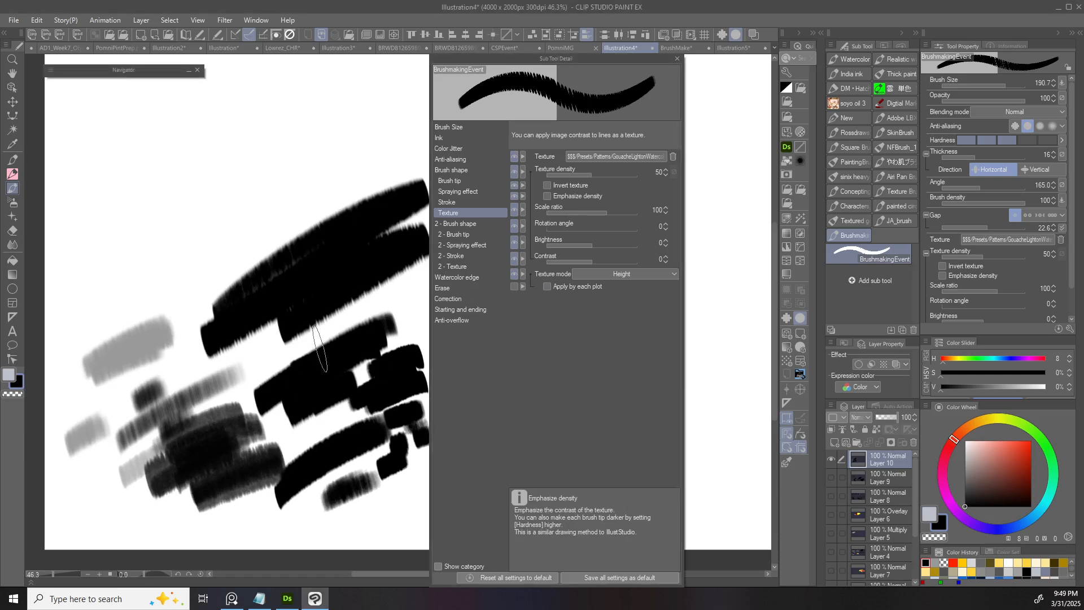
# - Return the texture mode to Subtract and paint a short, light diagonal stroke above the gray sample
pyautogui.click(621, 274)
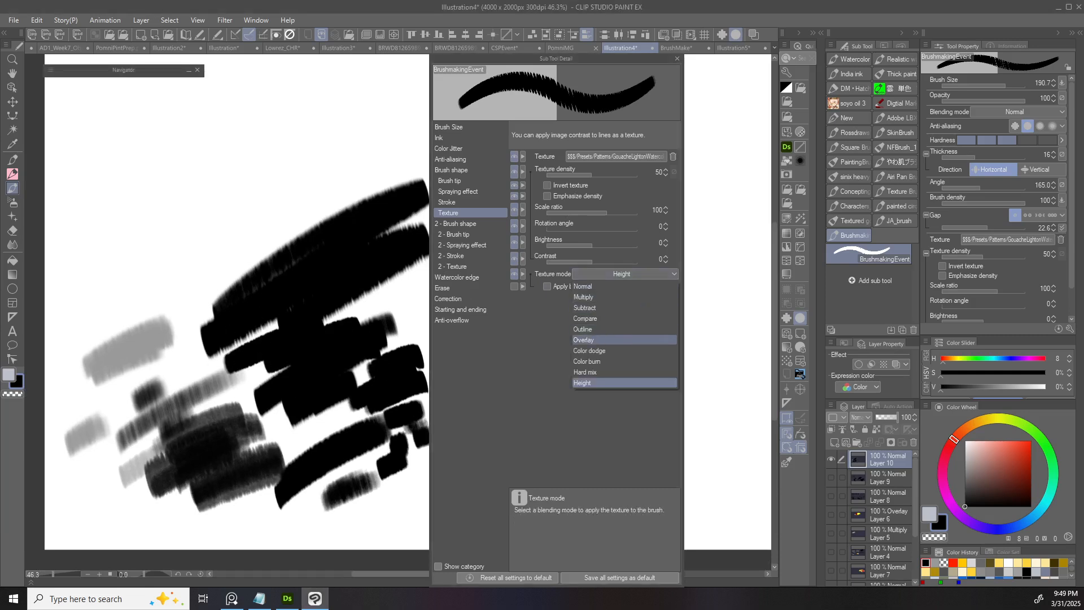
pyautogui.click(584, 308)
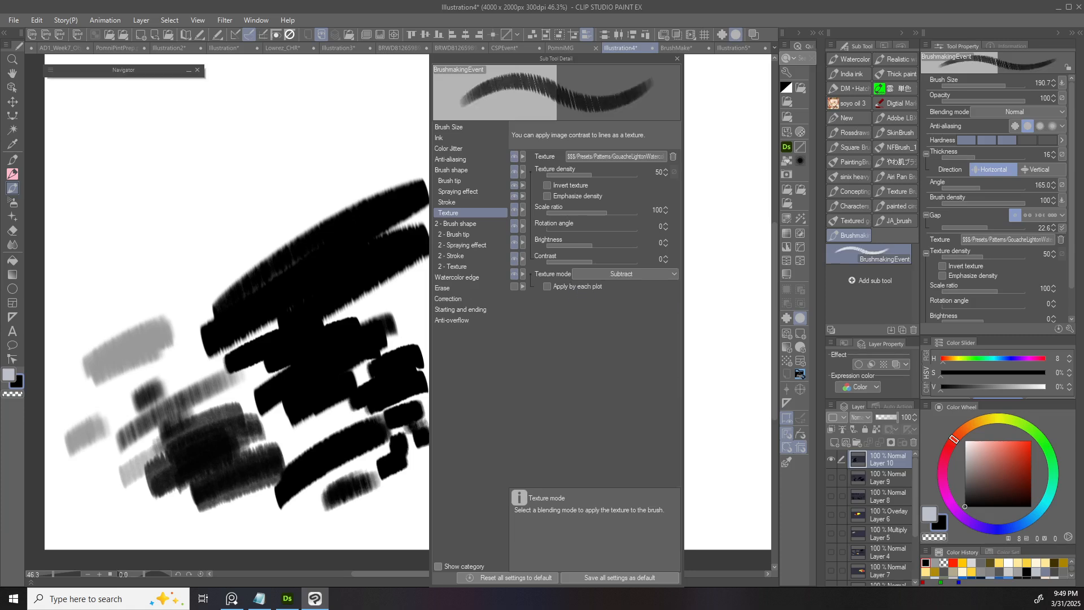
pyautogui.moveTo(228, 282); pyautogui.dragTo(269, 319)
pyautogui.moveTo(169, 318); pyautogui.dragTo(230, 287)
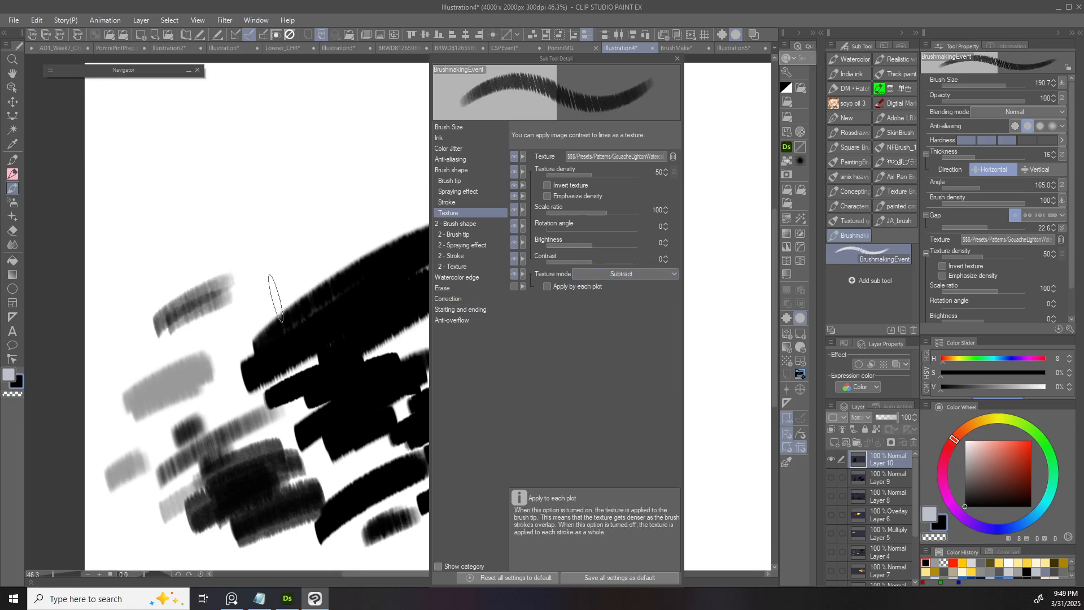
# - Reduce the brush size to 73.3 and handwrite the heading "Texture :" above the sample strokes
pyautogui.moveTo(406, 312); pyautogui.dragTo(324, 312)
pyautogui.moveTo(367, 365); pyautogui.dragTo(367, 319)
pyautogui.moveTo(249, 270)
pyautogui.mouseDown()
pyautogui.moveTo(254, 261)
pyautogui.moveTo(217, 274)
pyautogui.mouseUp()
pyautogui.moveTo(201, 233); pyautogui.dragTo(221, 232)
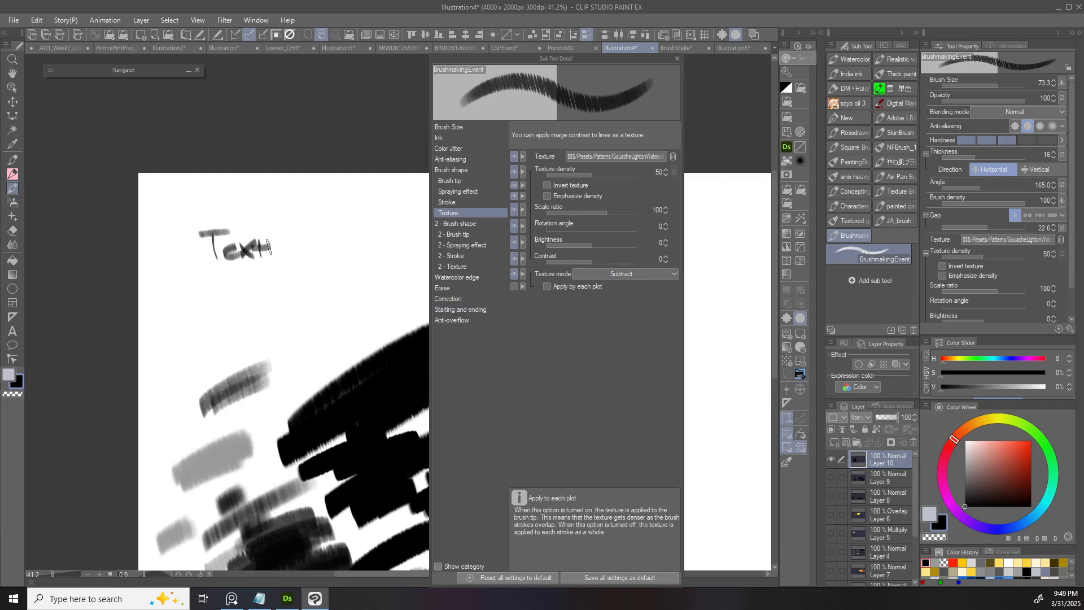
pyautogui.moveTo(299, 247); pyautogui.dragTo(308, 256)
pyautogui.moveTo(345, 288); pyautogui.dragTo(290, 279)
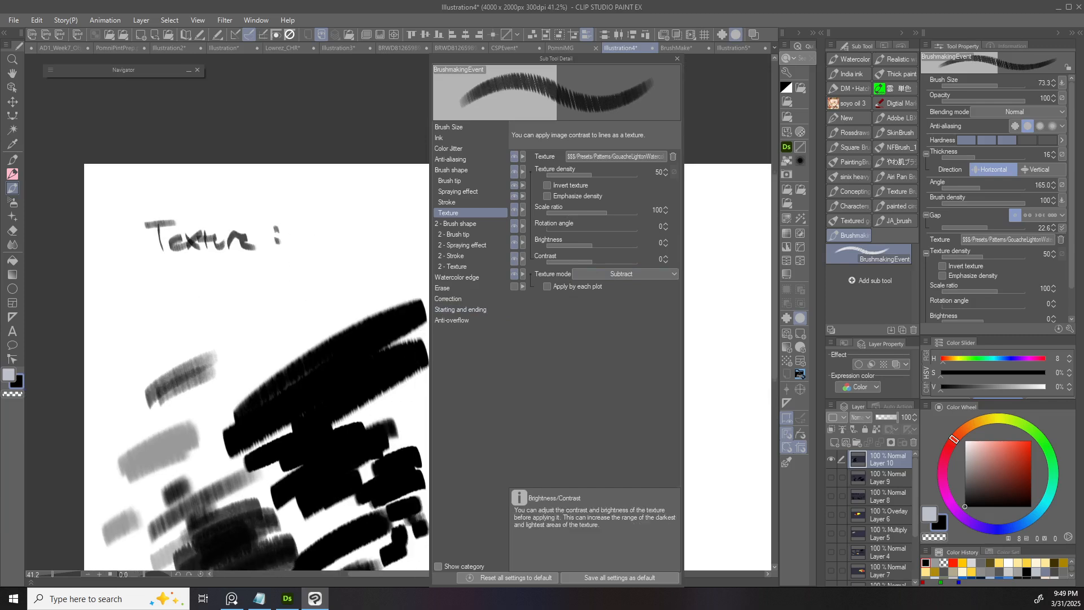
# - Set the texture brightness to 89 and contrast to 76, keeping the Gouache Light watercolor paper texture
pyautogui.moveTo(592, 245); pyautogui.dragTo(632, 245)
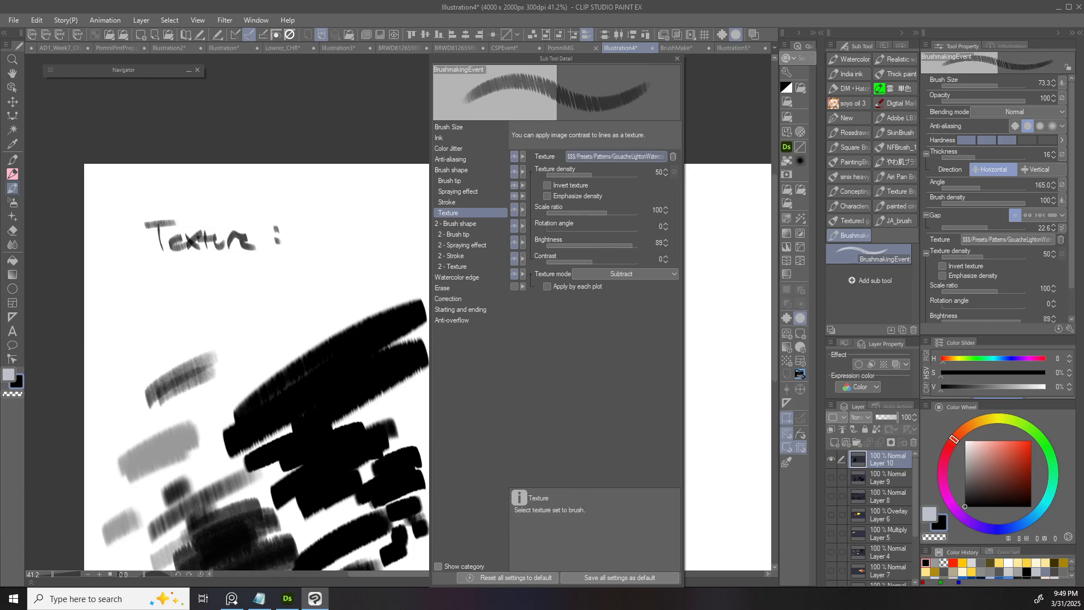
pyautogui.click(616, 156)
pyautogui.click(565, 256)
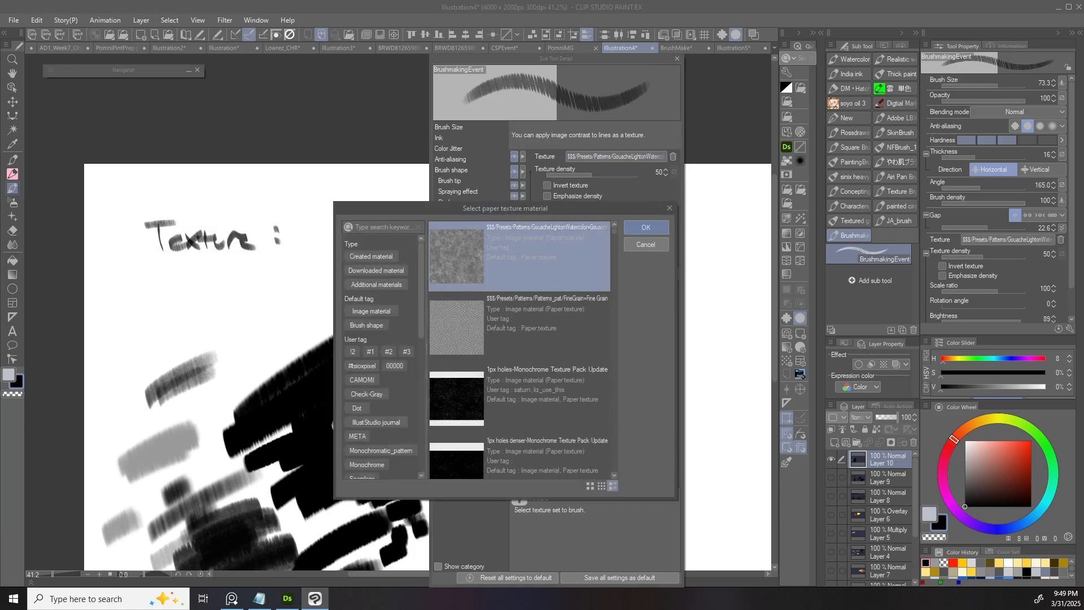
pyautogui.click(644, 227)
pyautogui.moveTo(592, 261); pyautogui.dragTo(629, 261)
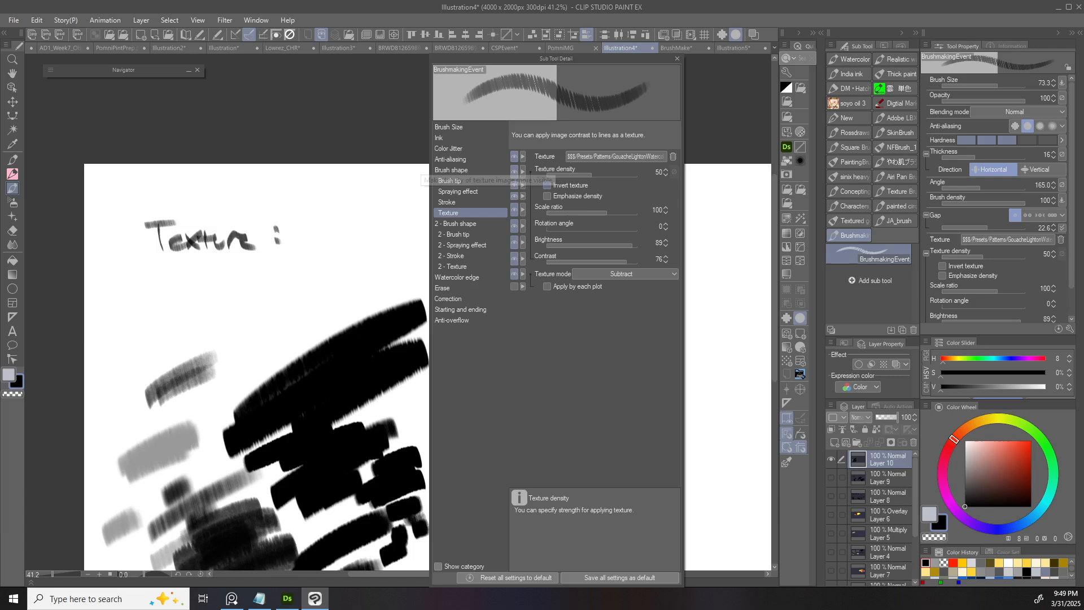
# - Try the Emphasize density option on the brush's texture
pyautogui.click(547, 196)
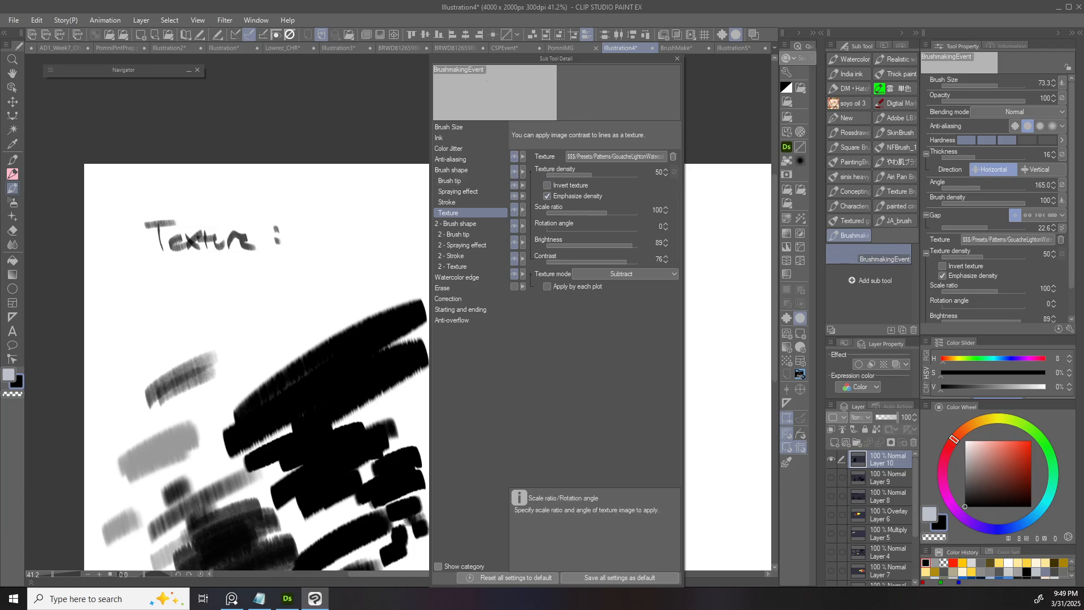
pyautogui.click(546, 196)
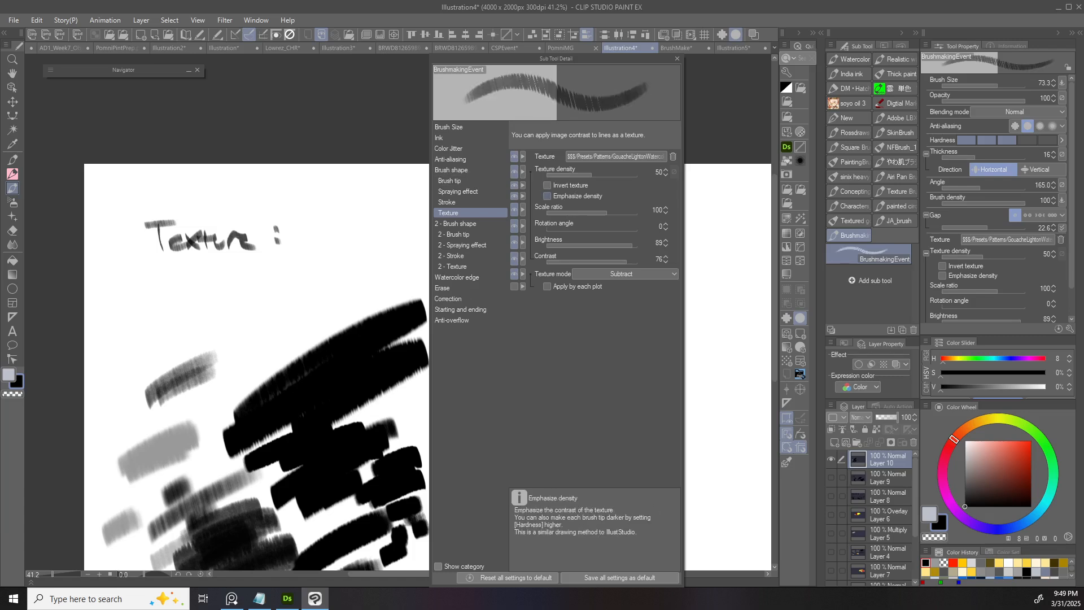
pyautogui.click(547, 196)
pyautogui.click(547, 196)
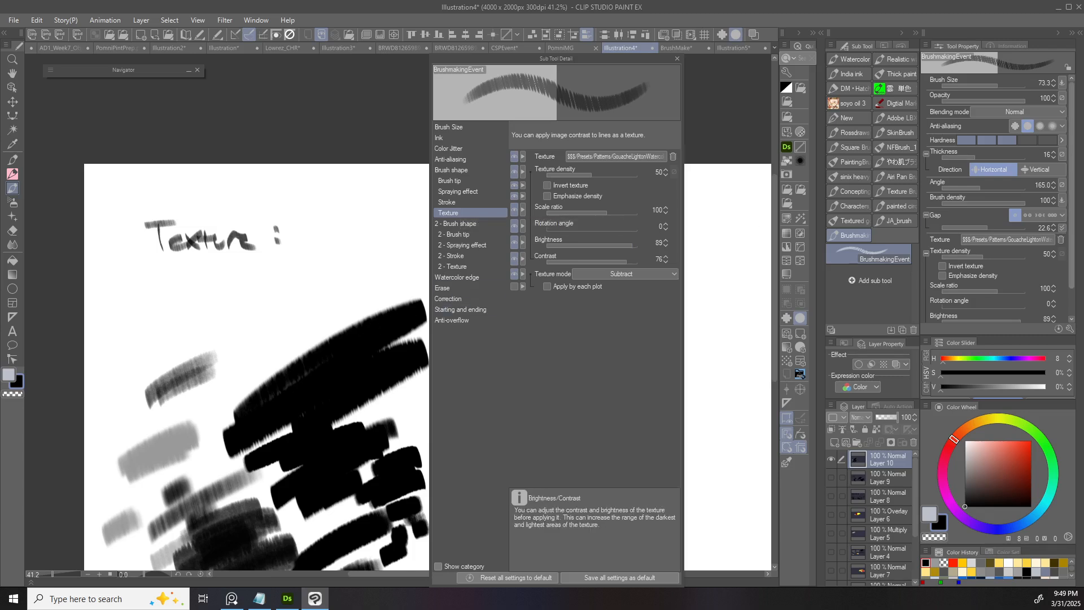
pyautogui.scroll(-1, 1000, 198)
pyautogui.scroll(1, 982, 276)
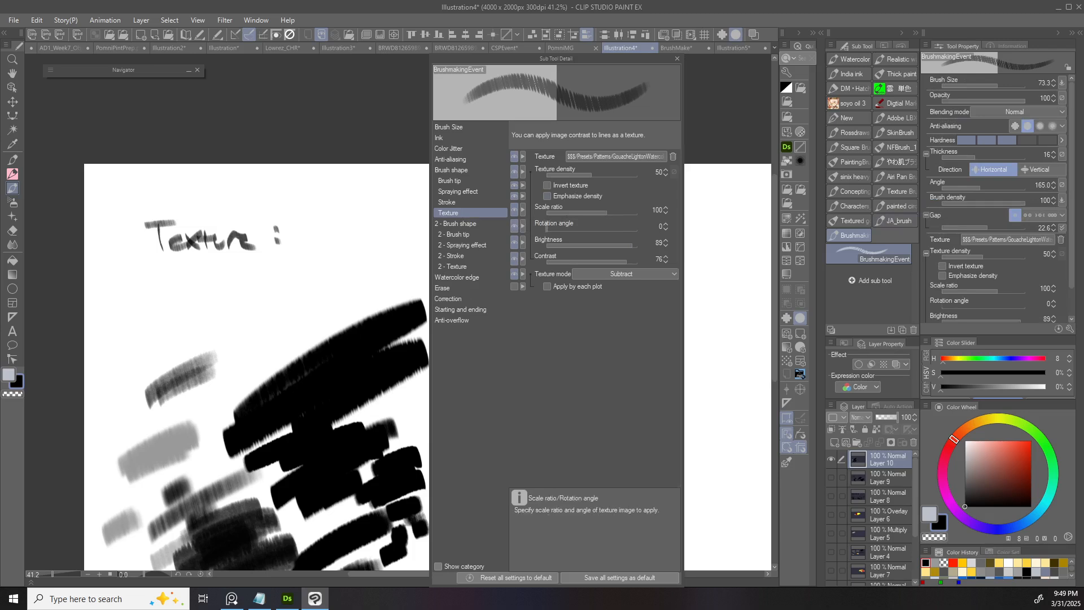
# - Paint a wide black diagonal stroke under the heading with texture brightness 53, Normal texture mode and brush size 277.6
pyautogui.moveTo(631, 244); pyautogui.dragTo(616, 244)
pyautogui.click(621, 274)
pyautogui.click(621, 288)
pyautogui.moveTo(277, 319)
pyautogui.mouseDown()
pyautogui.moveTo(350, 274)
pyautogui.moveTo(271, 332)
pyautogui.moveTo(284, 316)
pyautogui.moveTo(333, 302)
pyautogui.mouseUp()
pyautogui.hotkey('ctrl', 'z')
pyautogui.moveTo(340, 302); pyautogui.dragTo(376, 297)
pyautogui.scroll(-3, 368, 322)
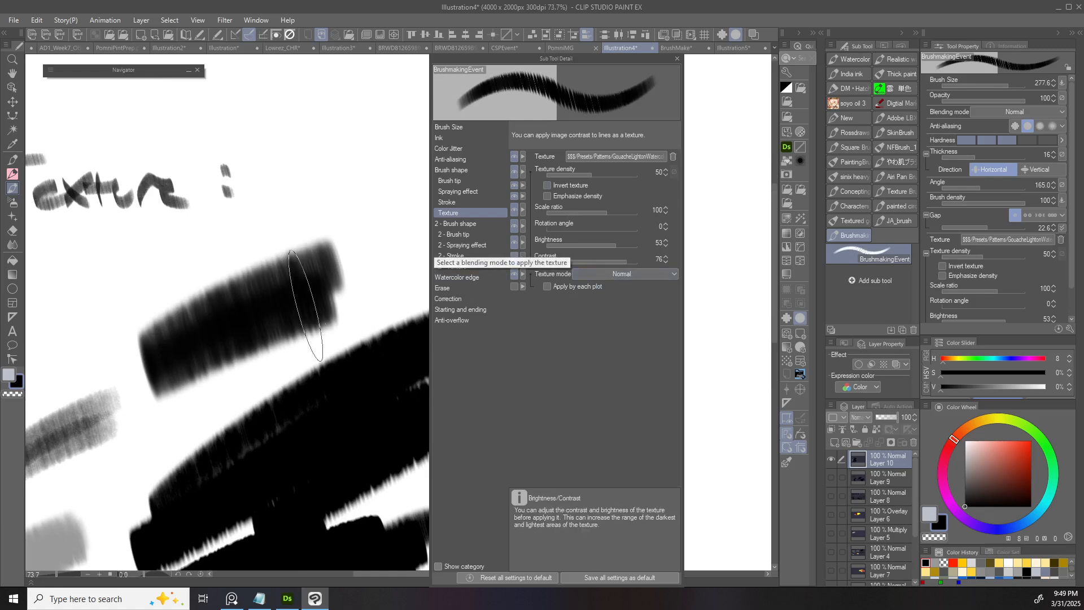
# - Set the texture brightness to 3, contrast to -1 and mode to Subtract, and paint over the wide stroke's upper end
pyautogui.moveTo(626, 261)
pyautogui.mouseDown()
pyautogui.moveTo(589, 261)
pyautogui.moveTo(593, 242)
pyautogui.mouseUp()
pyautogui.click(621, 274)
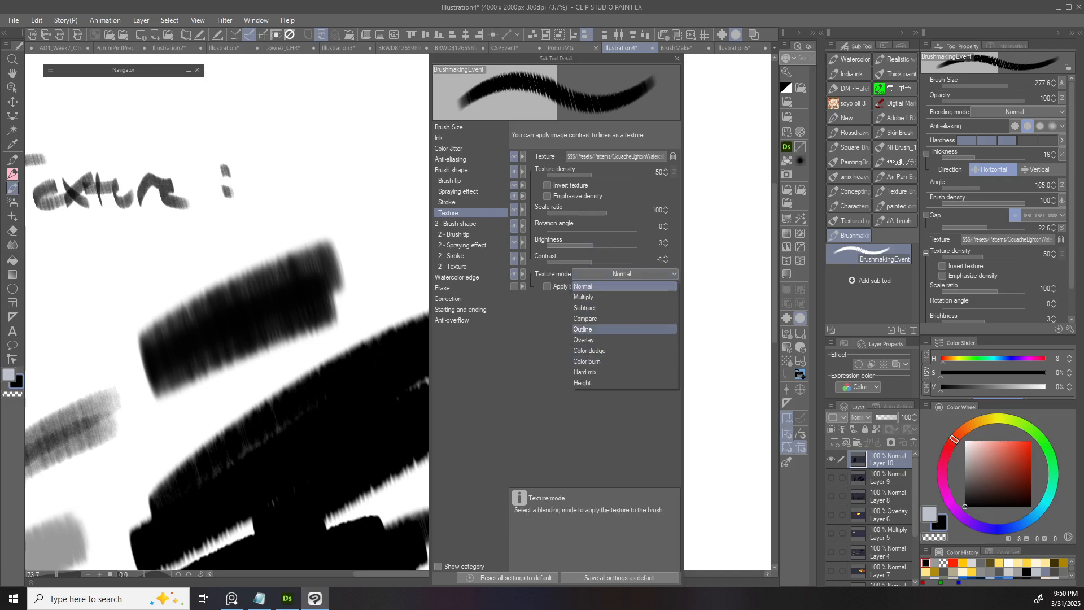
pyautogui.click(585, 308)
pyautogui.moveTo(398, 265)
pyautogui.mouseDown()
pyautogui.moveTo(372, 276)
pyautogui.moveTo(339, 198)
pyautogui.moveTo(237, 215)
pyautogui.mouseUp()
pyautogui.scroll(-2, 362, 271)
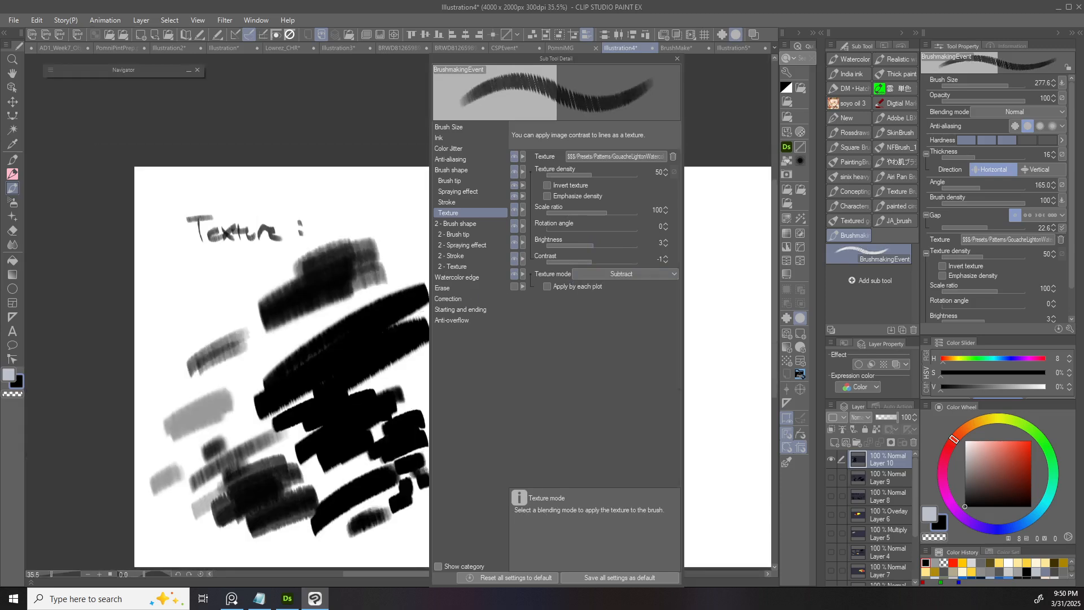
# - Browse the paper texture materials without picking one and close the brush's detailed settings
pyautogui.click(615, 157)
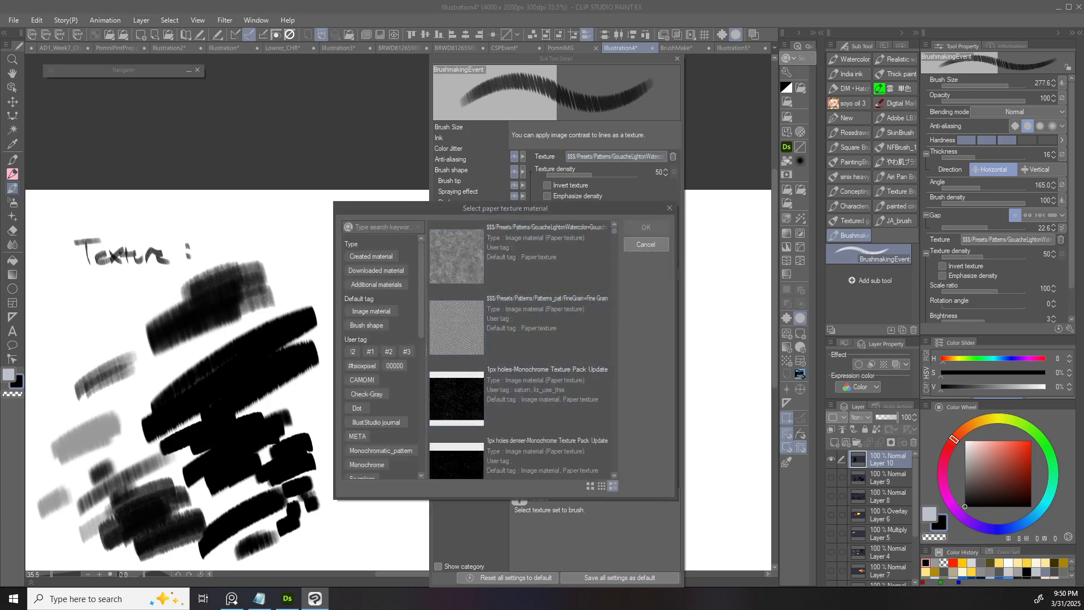
pyautogui.scroll(-5, 519, 350)
pyautogui.scroll(5, 519, 350)
pyautogui.press('Escape')
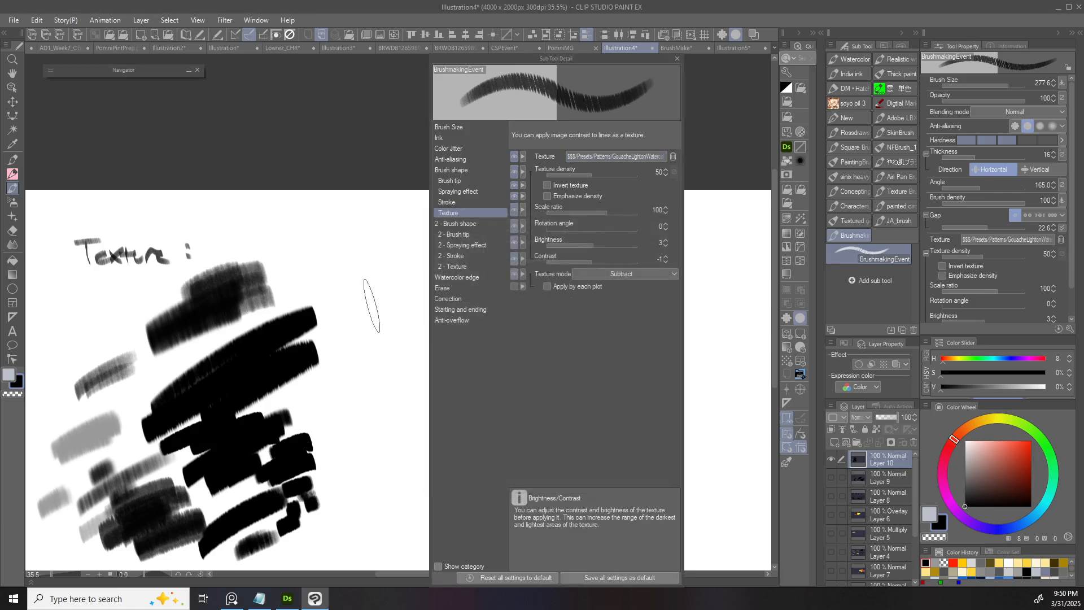
pyautogui.scroll(-2, 371, 306)
pyautogui.click(677, 58)
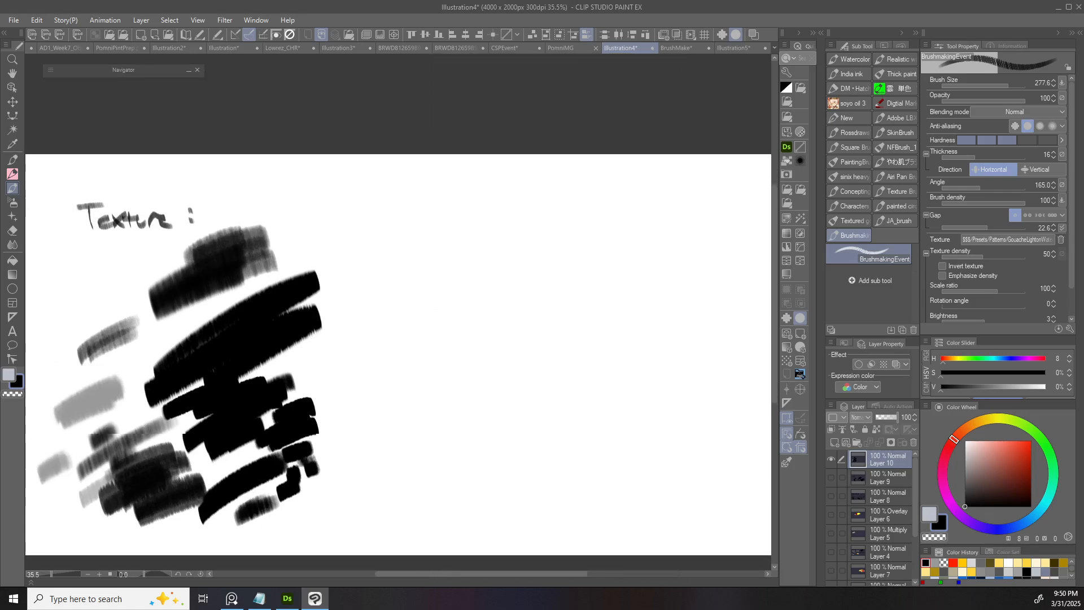
pyautogui.moveTo(306, 355); pyautogui.dragTo(312, 352)
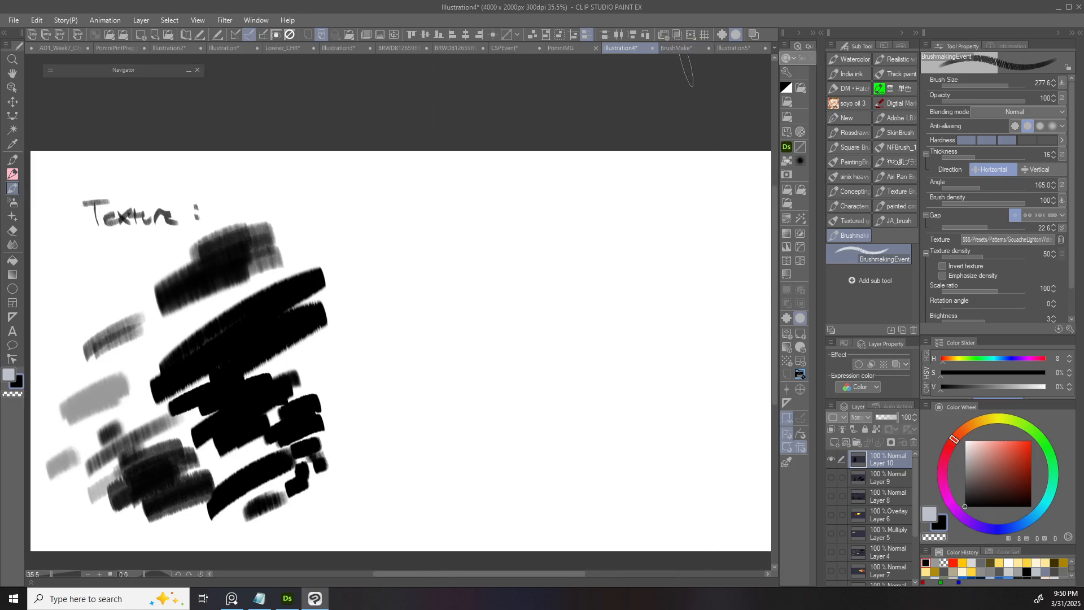
# - Switch to the BrushMake document and look through its layer list
pyautogui.click(676, 48)
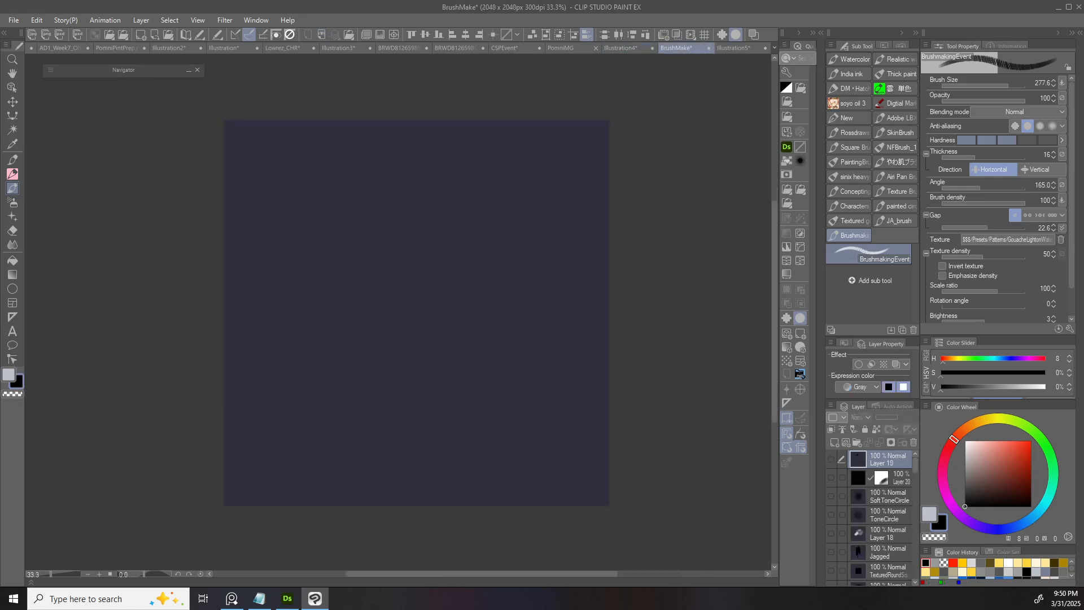
pyautogui.moveTo(338, 223); pyautogui.dragTo(435, 150)
pyautogui.hotkey('ctrl', 'z')
pyautogui.scroll(-5, 869, 516)
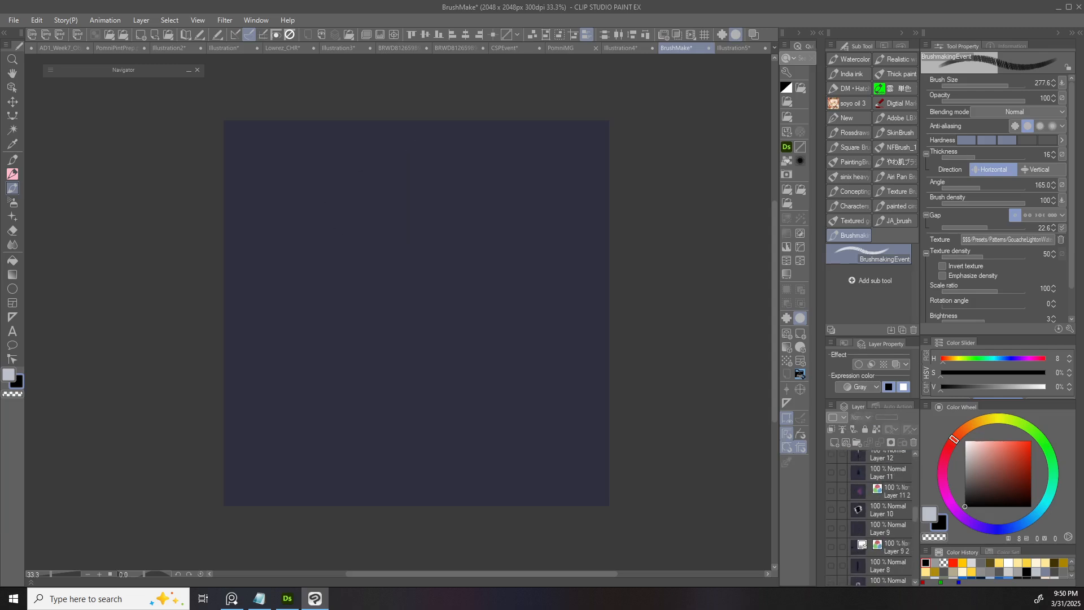
pyautogui.moveTo(417, 311); pyautogui.dragTo(301, 335)
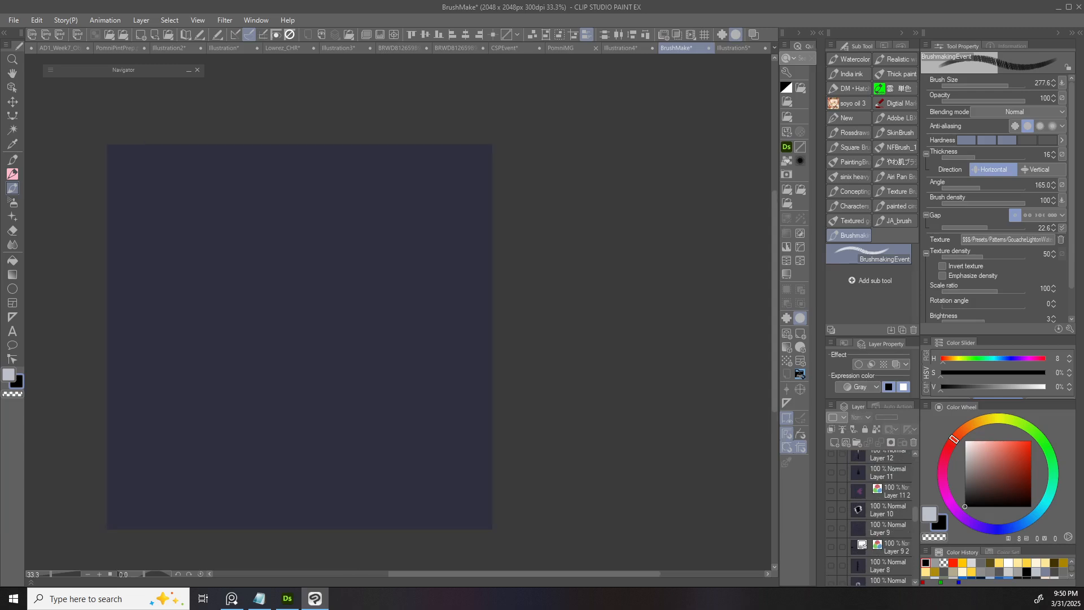
pyautogui.moveTo(301, 334); pyautogui.dragTo(340, 342)
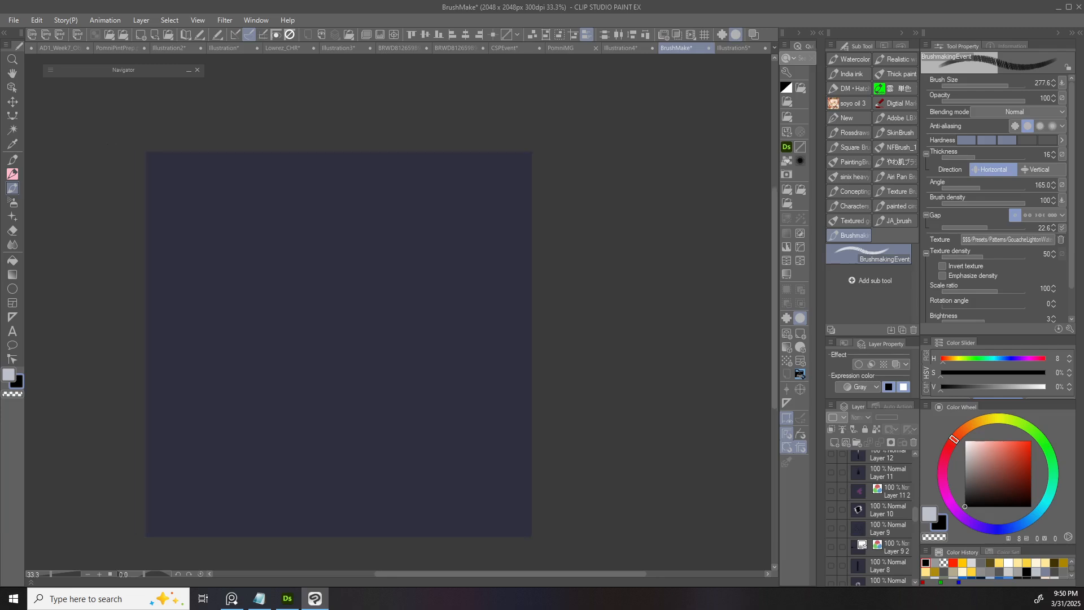
# - Check the canvas size and canvas properties, including the basic expression color options, and close both dialogs without changes
pyautogui.hotkey('ctrl', 'alt', 'c')
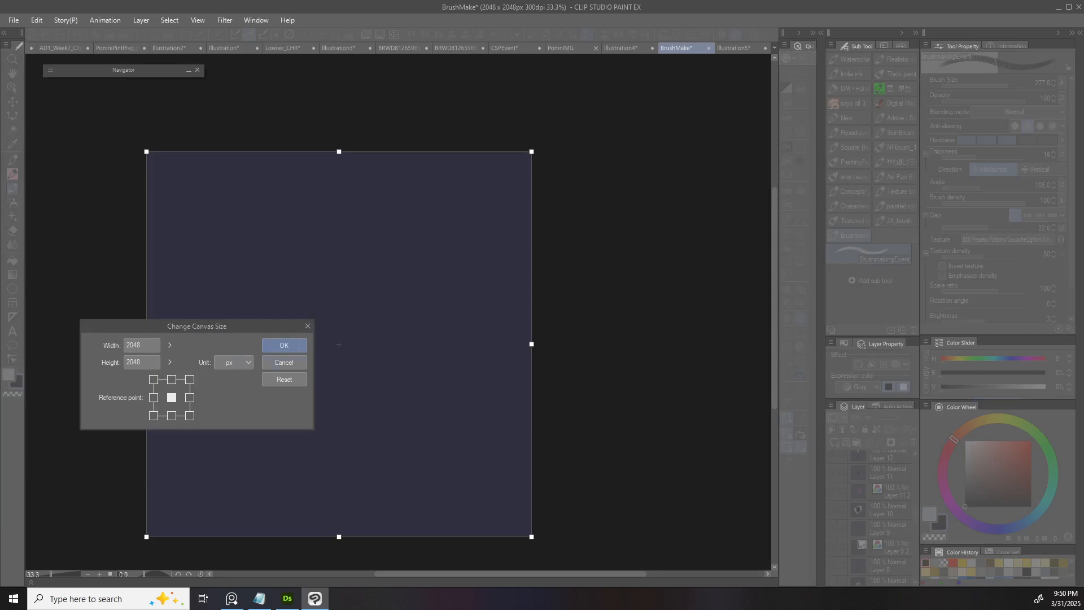
pyautogui.click(284, 362)
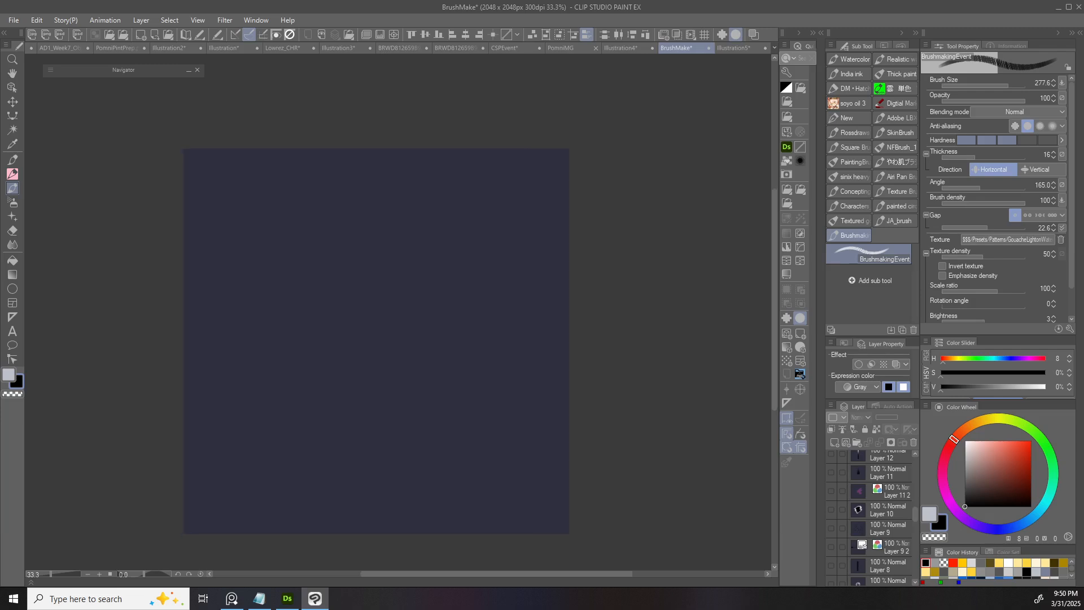
pyautogui.click(14, 20)
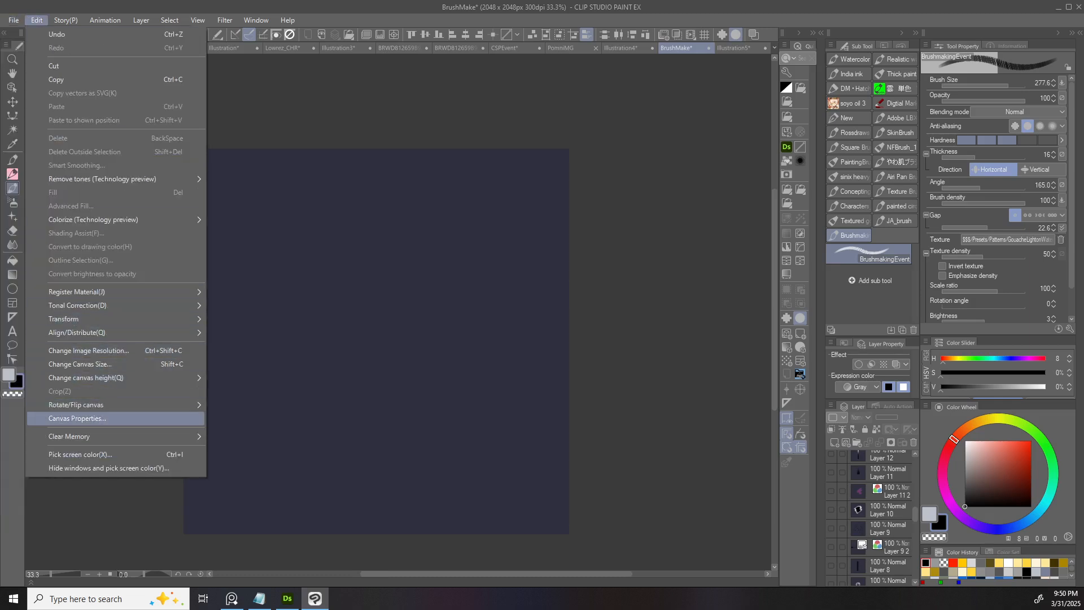
pyautogui.click(77, 418)
pyautogui.moveTo(398, 142); pyautogui.dragTo(288, 125)
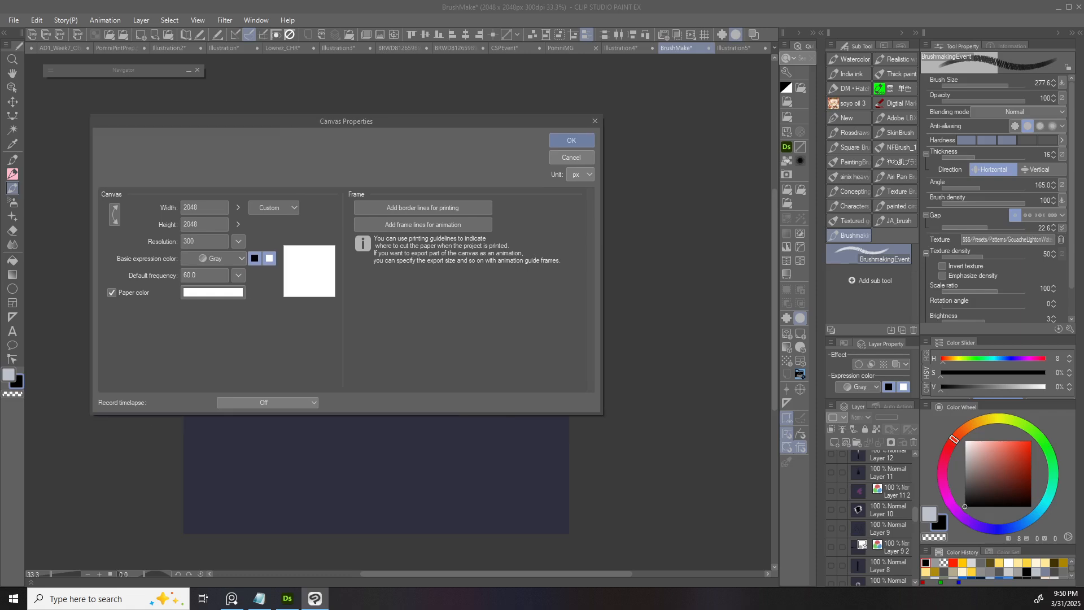
pyautogui.click(220, 258)
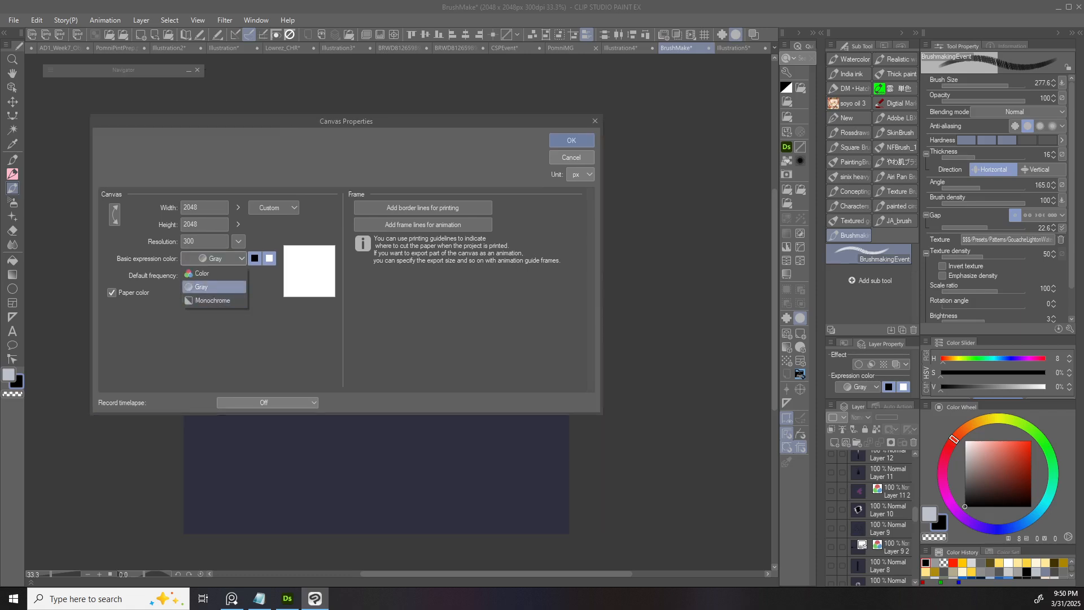
pyautogui.click(214, 287)
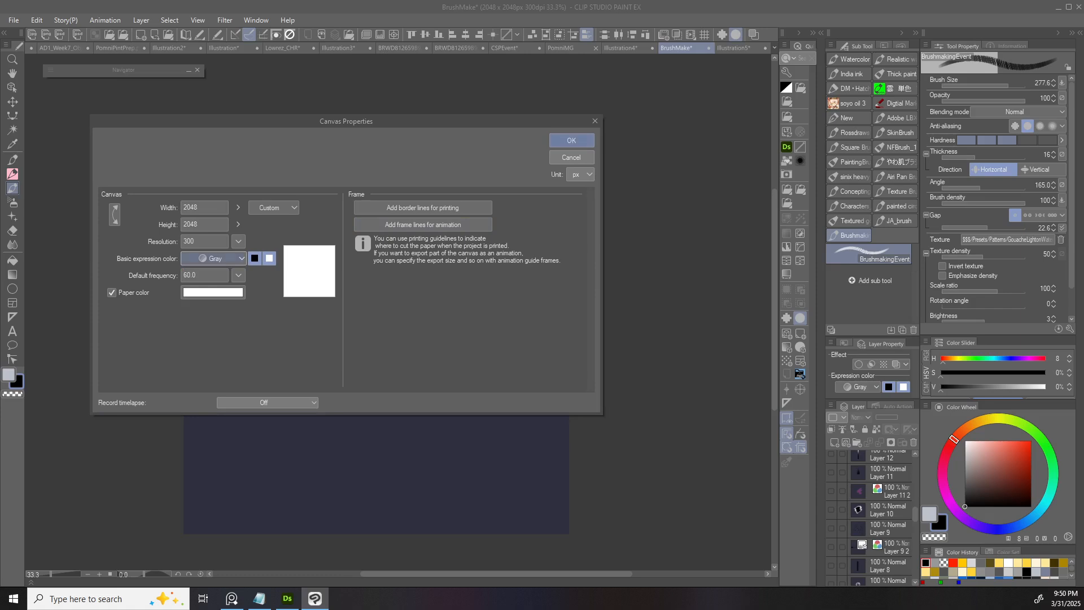
pyautogui.click(214, 259)
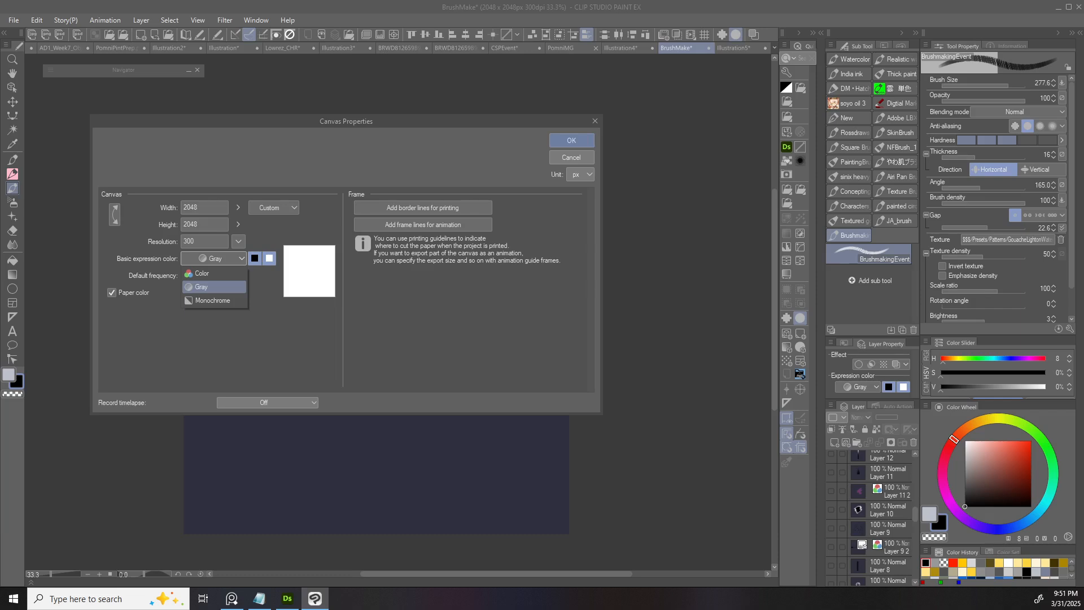
pyautogui.click(571, 157)
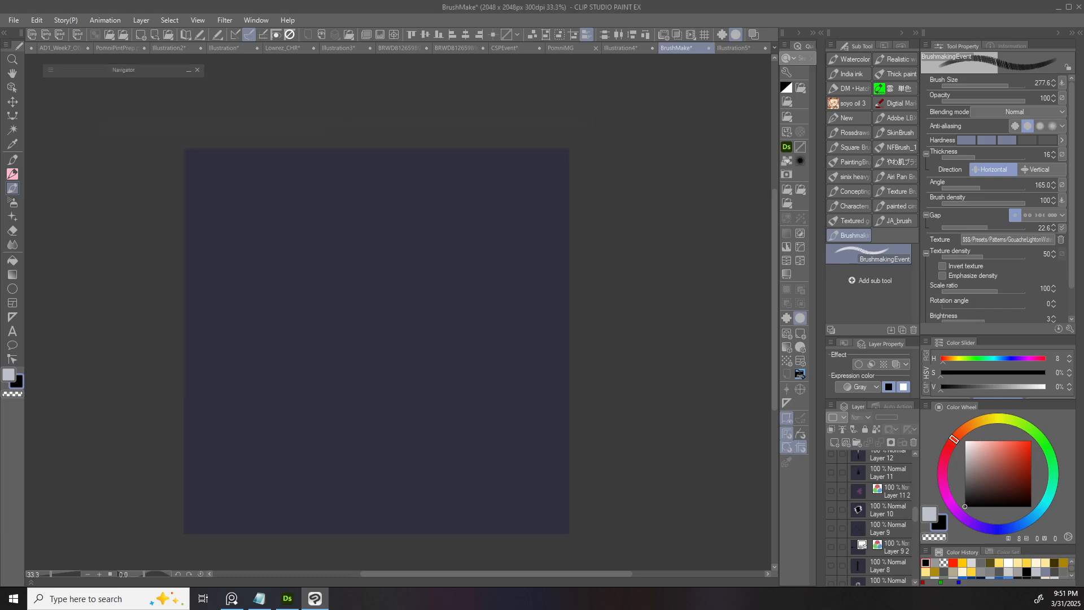
# - Look at the Straight line Pencil's detailed texture settings, close them and return to the BrushmakingEvent brush
pyautogui.moveTo(377, 341); pyautogui.dragTo(334, 355)
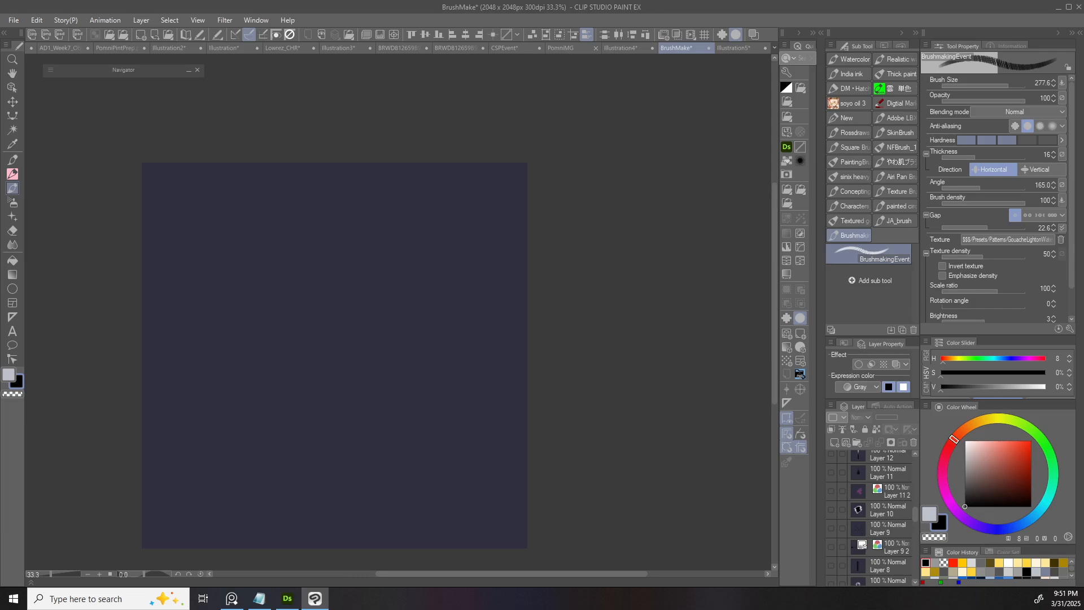
pyautogui.press('u')
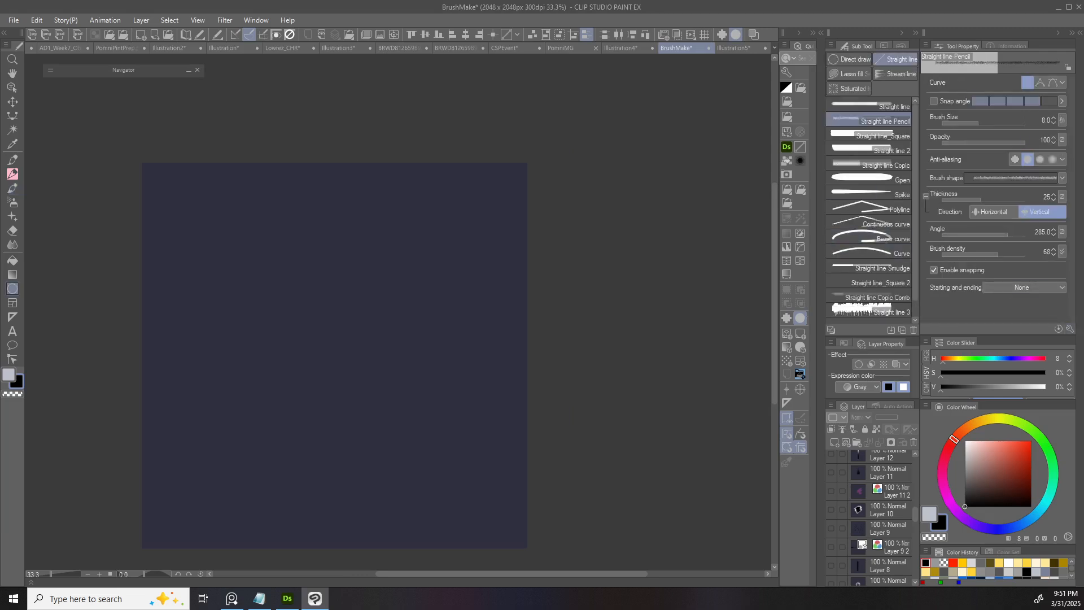
pyautogui.click(1069, 329)
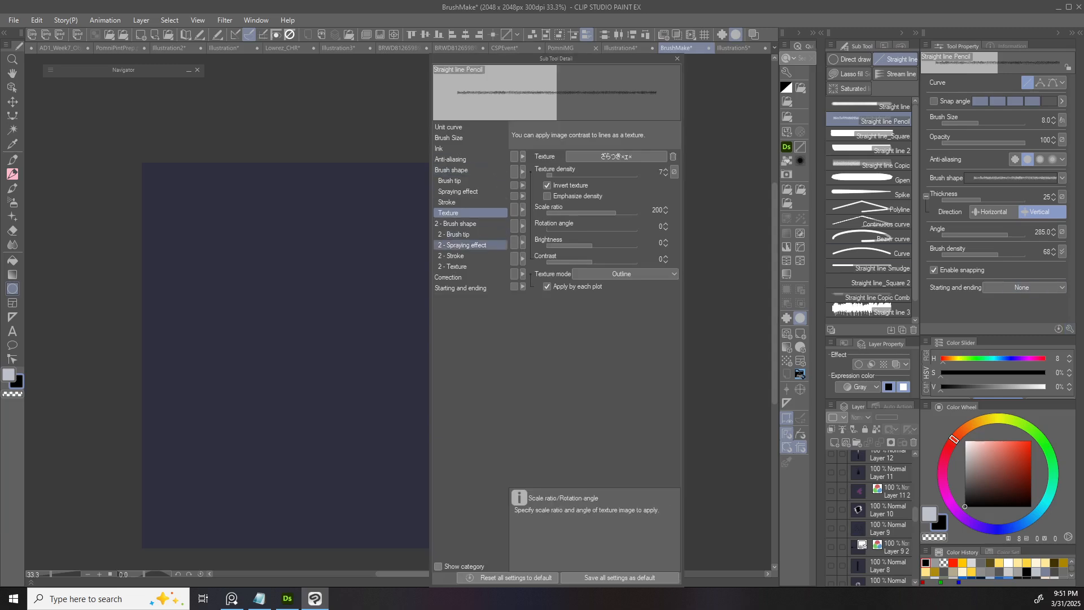
pyautogui.click(677, 59)
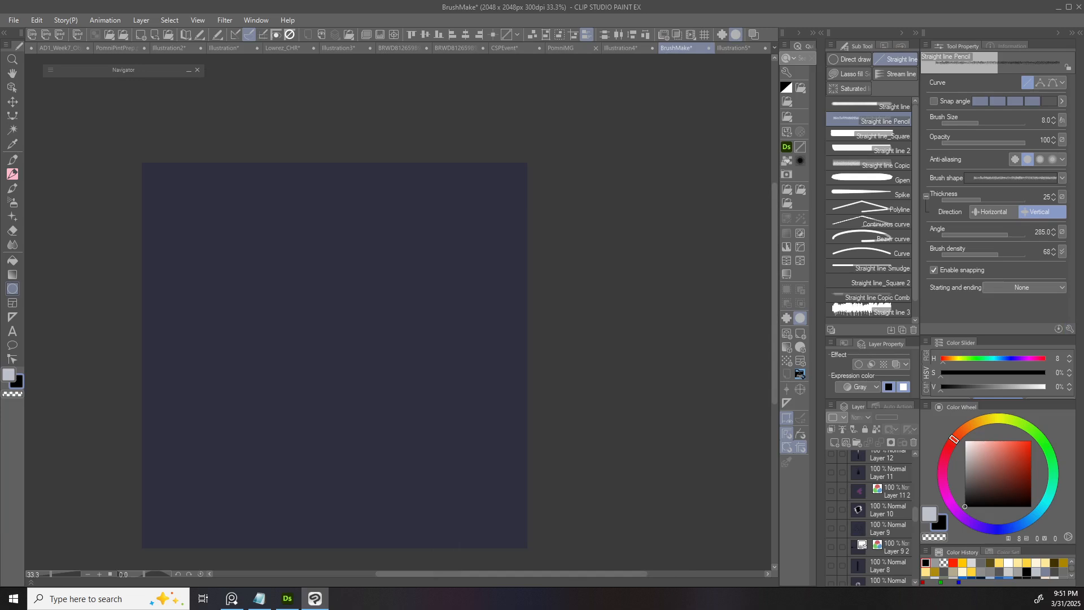
pyautogui.press('p')
pyautogui.press('b')
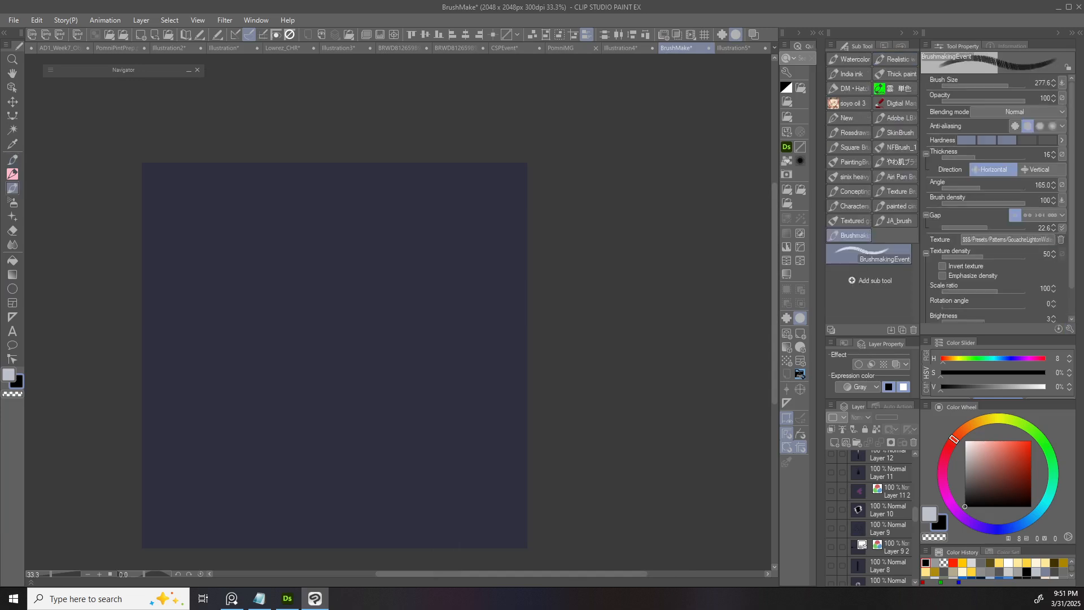
pyautogui.press('p')
pyautogui.press('b')
# - Set the brush's angle dynamics to Direction of pen and enable Random with a low strength
pyautogui.click(1063, 185)
pyautogui.click(924, 225)
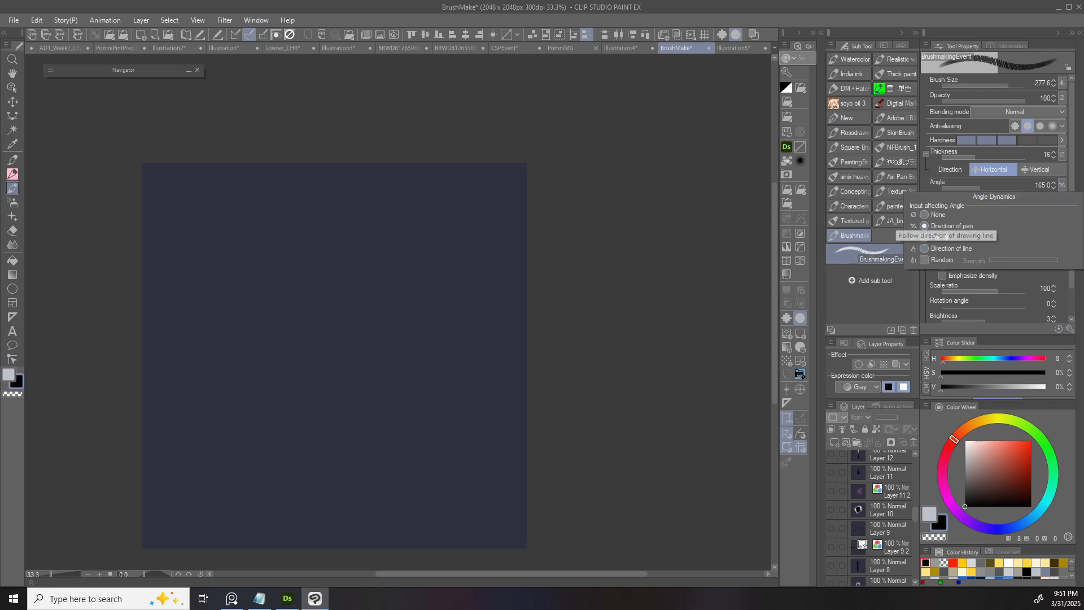
pyautogui.click(925, 259)
pyautogui.moveTo(997, 260); pyautogui.dragTo(1003, 260)
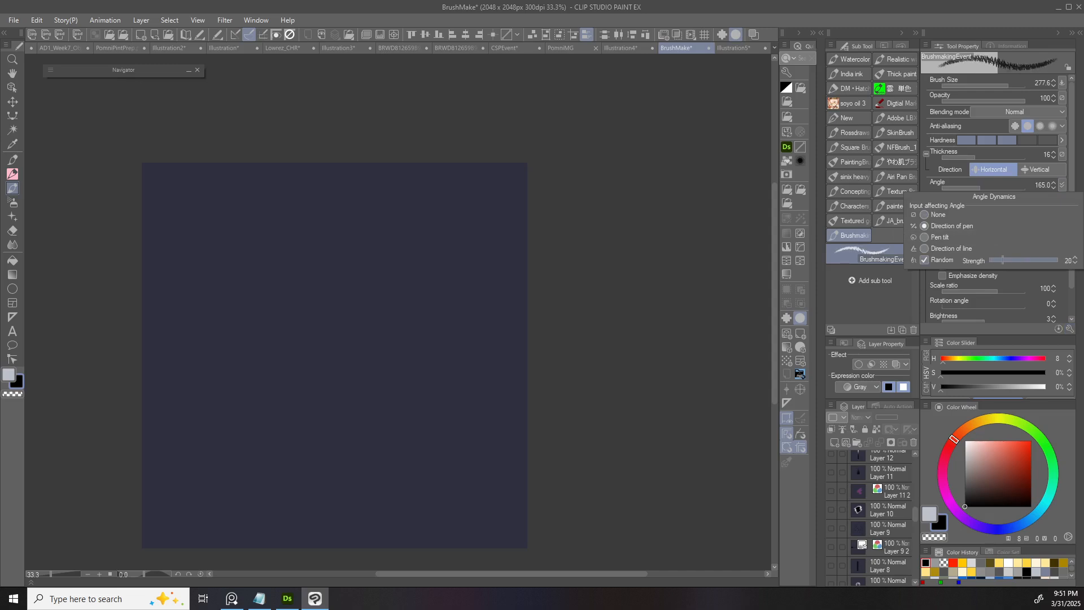
pyautogui.moveTo(998, 261); pyautogui.dragTo(988, 260)
pyautogui.press('Escape')
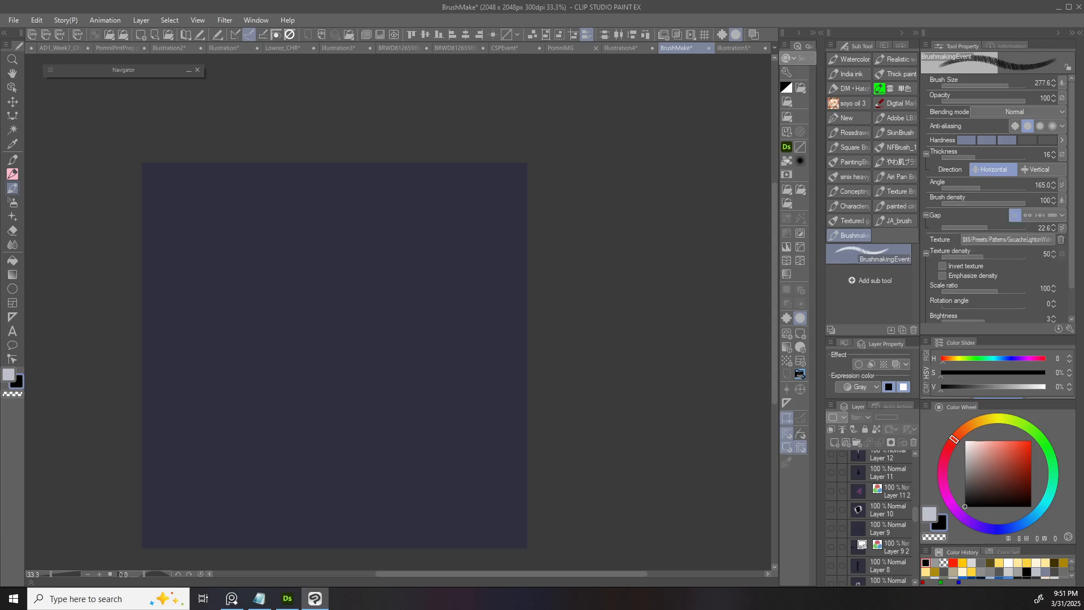
# - Add a new layer at the top of the layer stack, paint a black zigzag test stroke and undo the stroke
pyautogui.moveTo(915, 513); pyautogui.dragTo(916, 459)
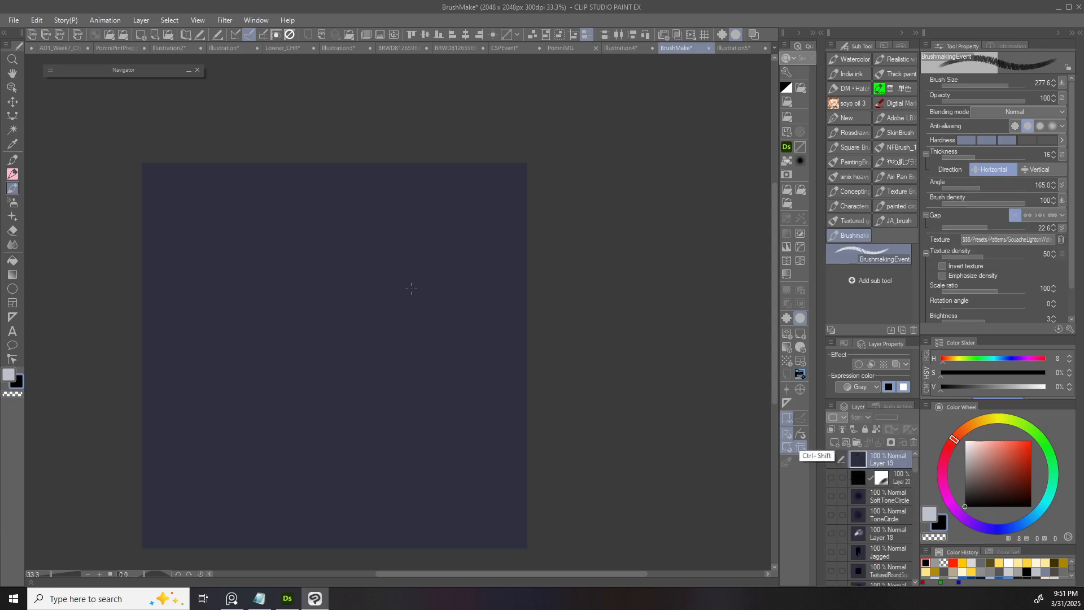
pyautogui.click(834, 443)
pyautogui.moveTo(328, 253)
pyautogui.mouseDown()
pyautogui.moveTo(334, 314)
pyautogui.moveTo(409, 316)
pyautogui.moveTo(428, 439)
pyautogui.mouseUp()
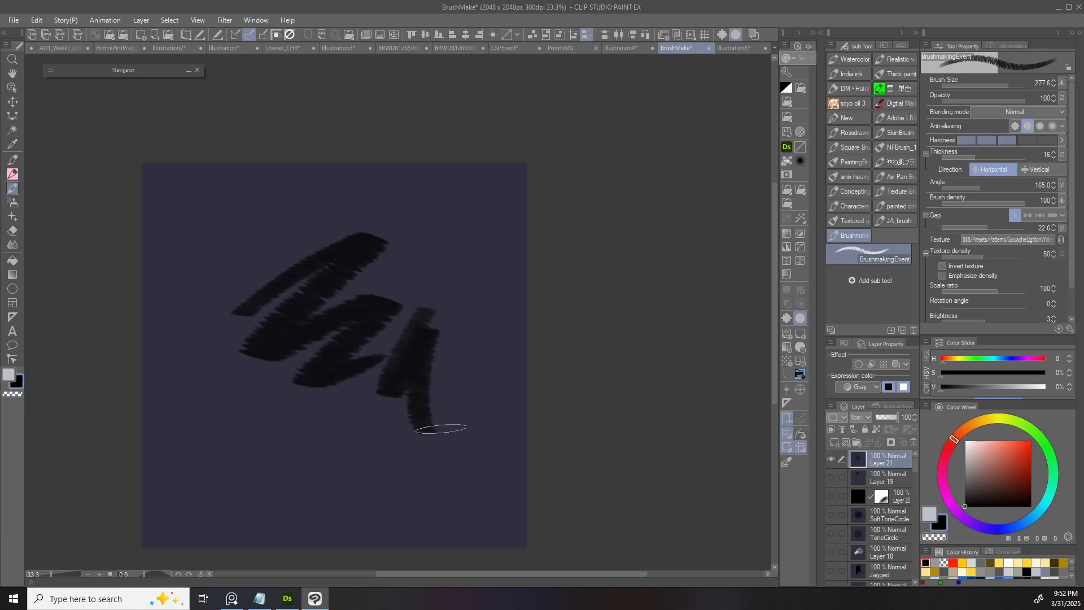
pyautogui.hotkey('ctrl', 'z')
# - Preview the saved brush tip shapes on LassoRect1 and its neighbouring layers by showing and hiding them one at a time
pyautogui.scroll(-5, 872, 516)
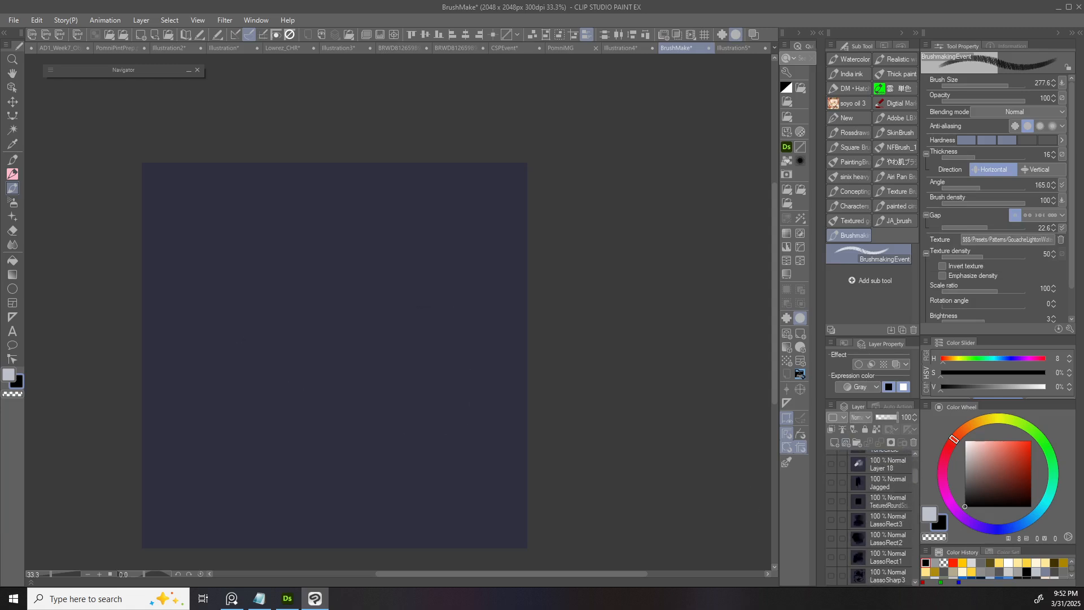
pyautogui.click(831, 484)
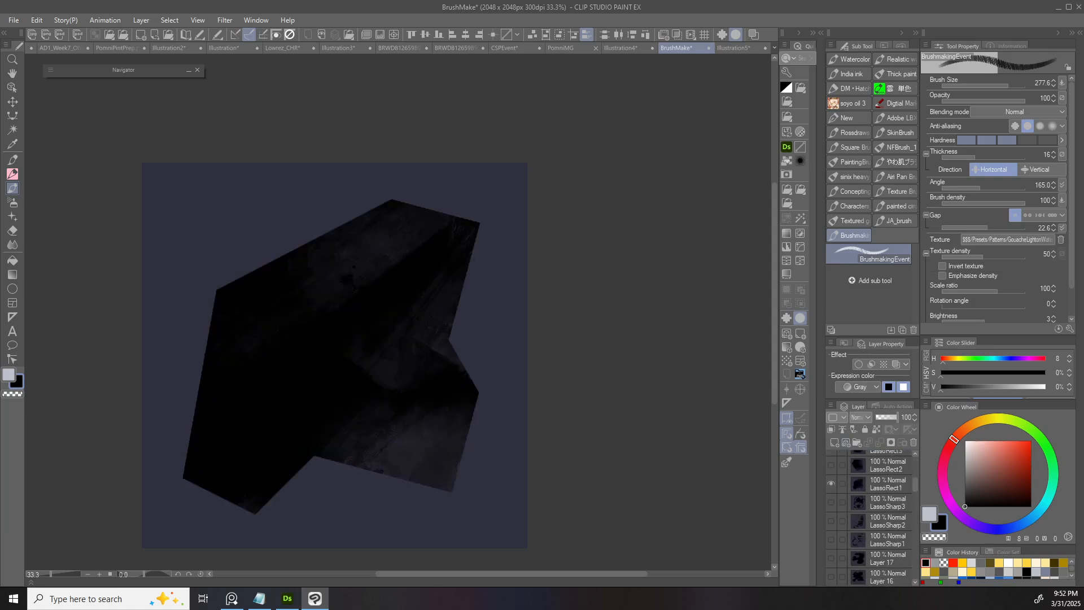
pyautogui.click(831, 483)
pyautogui.click(831, 466)
pyautogui.scroll(1, 873, 485)
pyautogui.click(831, 495)
pyautogui.click(831, 476)
pyautogui.click(831, 476)
pyautogui.scroll(5, 873, 497)
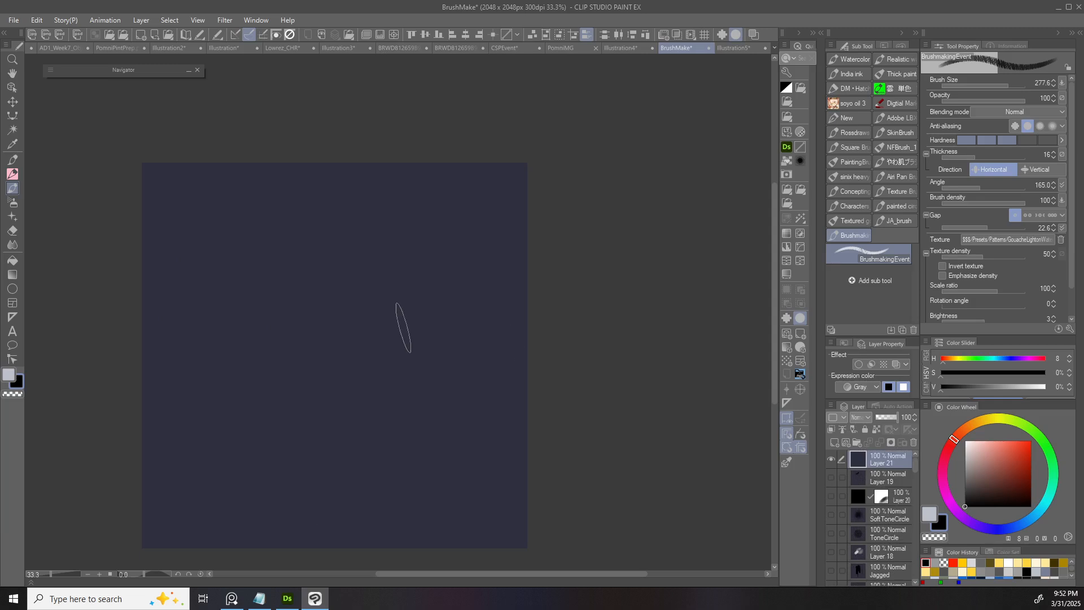
# - Draw a large filled black circle from the canvas center with the Ellipse tool, using the lowest enabled level of anti-aliasing
pyautogui.press('u')
pyautogui.click(868, 107)
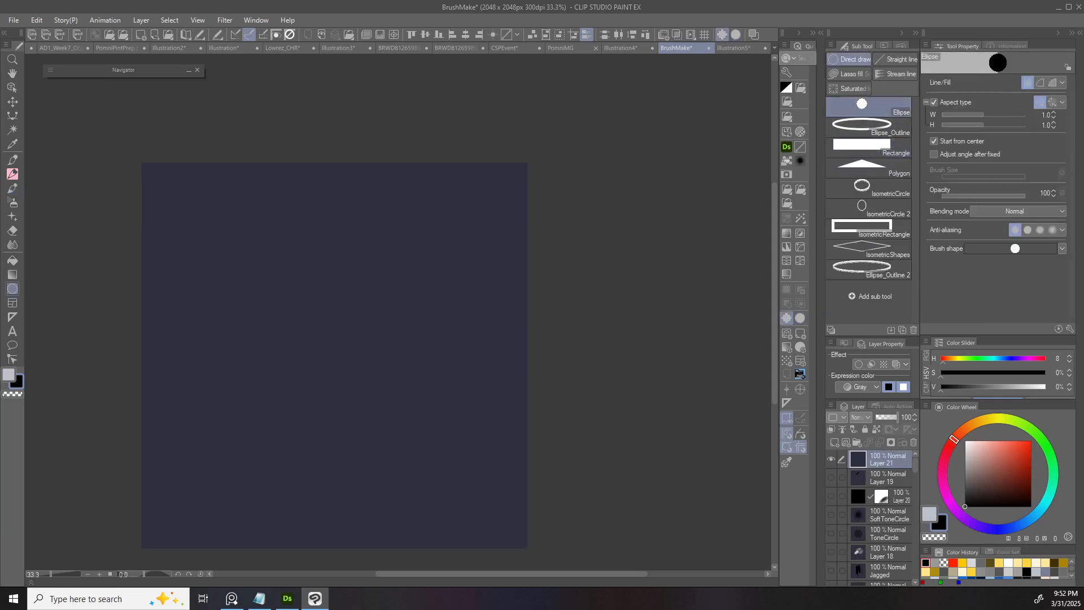
pyautogui.click(1028, 229)
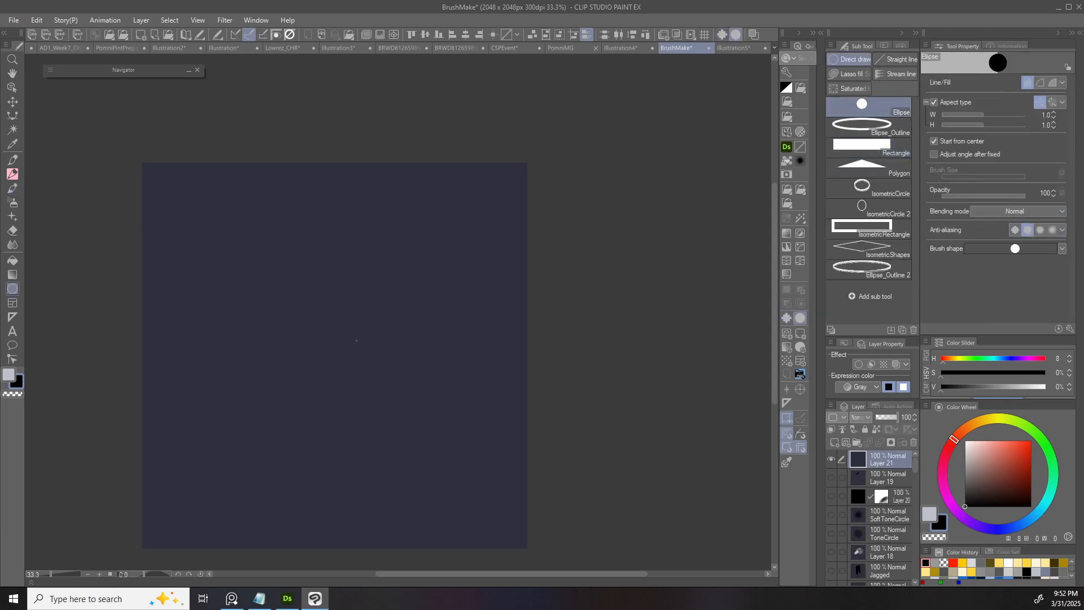
pyautogui.moveTo(334, 356); pyautogui.dragTo(579, 511)
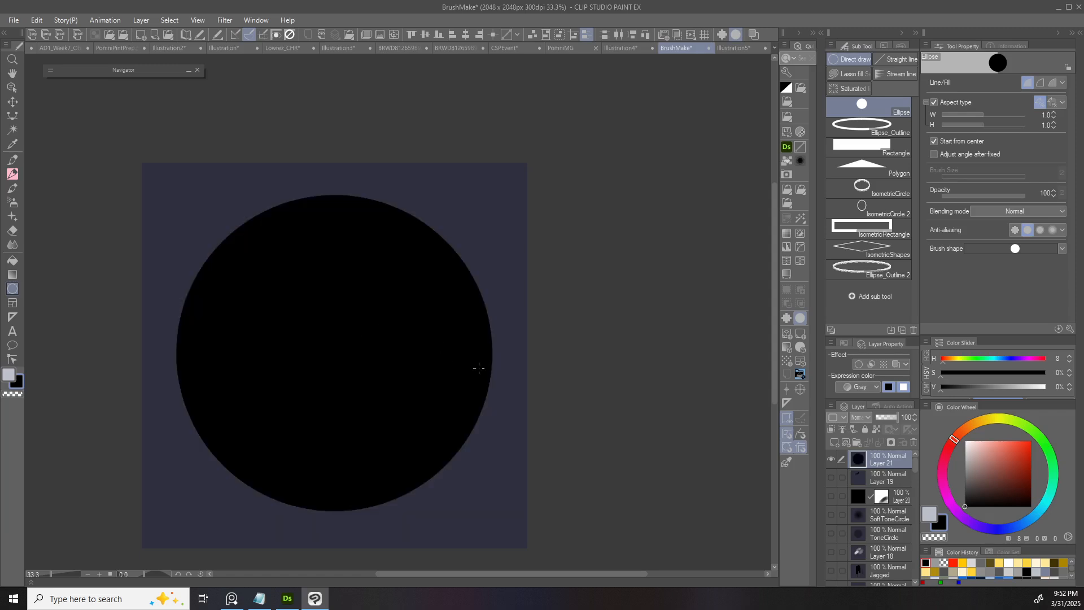
pyautogui.moveTo(479, 368); pyautogui.dragTo(483, 326)
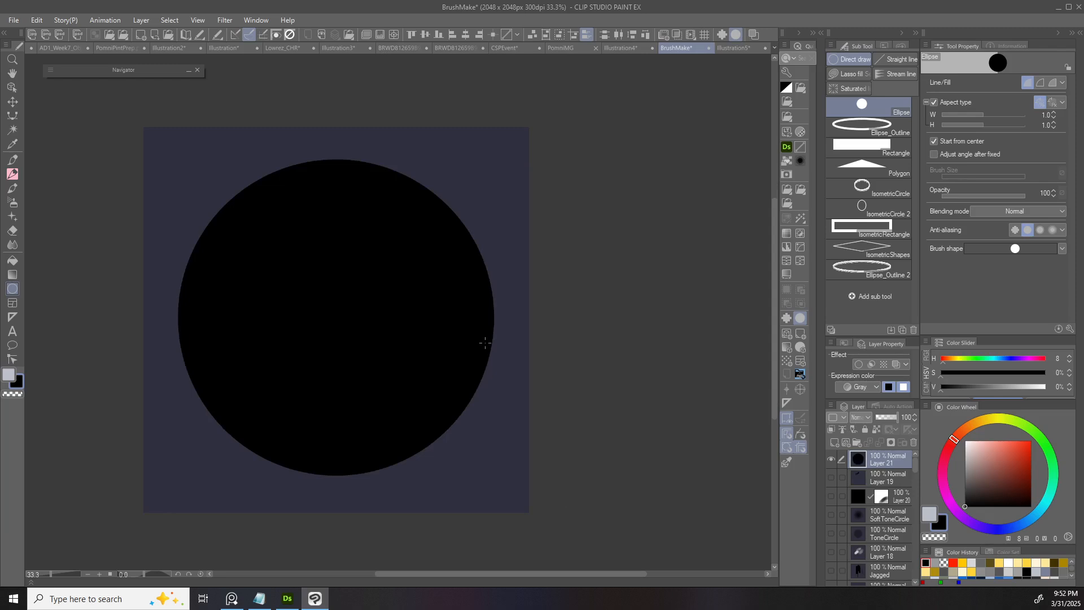
pyautogui.moveTo(484, 342); pyautogui.dragTo(476, 351)
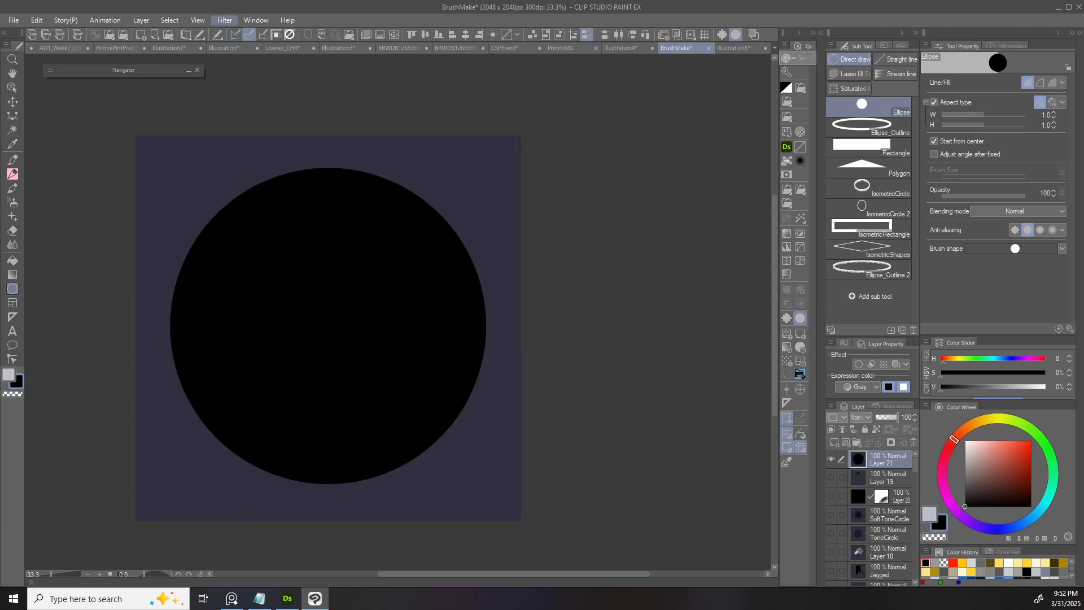
# - Fill a new layer above the circle with Perlin noise at scale 193.24, amplitude 1.35, attenuation 0.41 and repetition 3
pyautogui.hotkey('ctrl', 'shift', 'n')
pyautogui.click(225, 21)
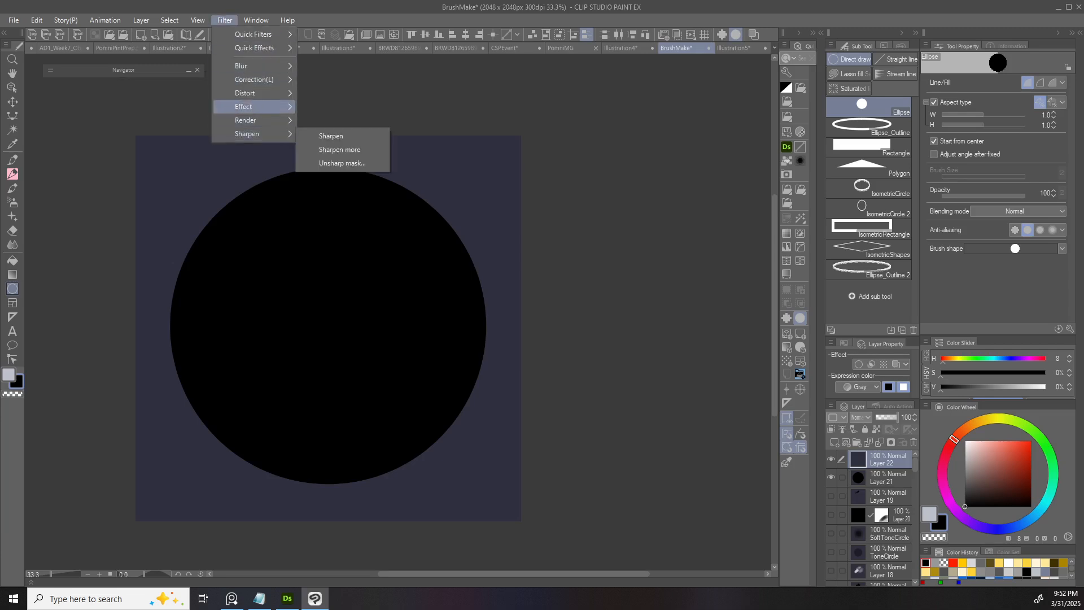
pyautogui.moveTo(249, 121)
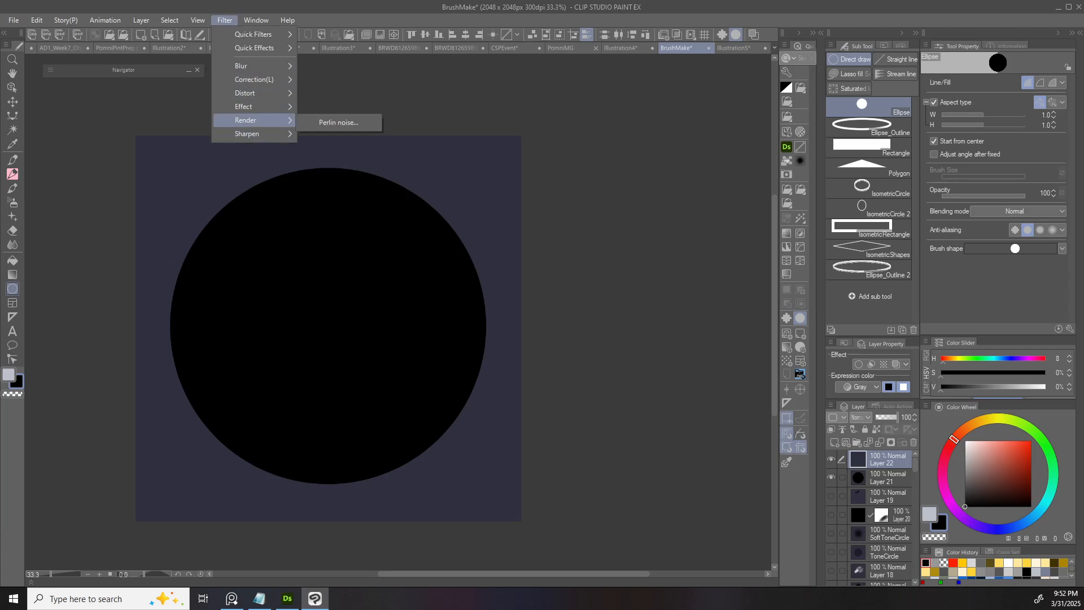
pyautogui.click(338, 123)
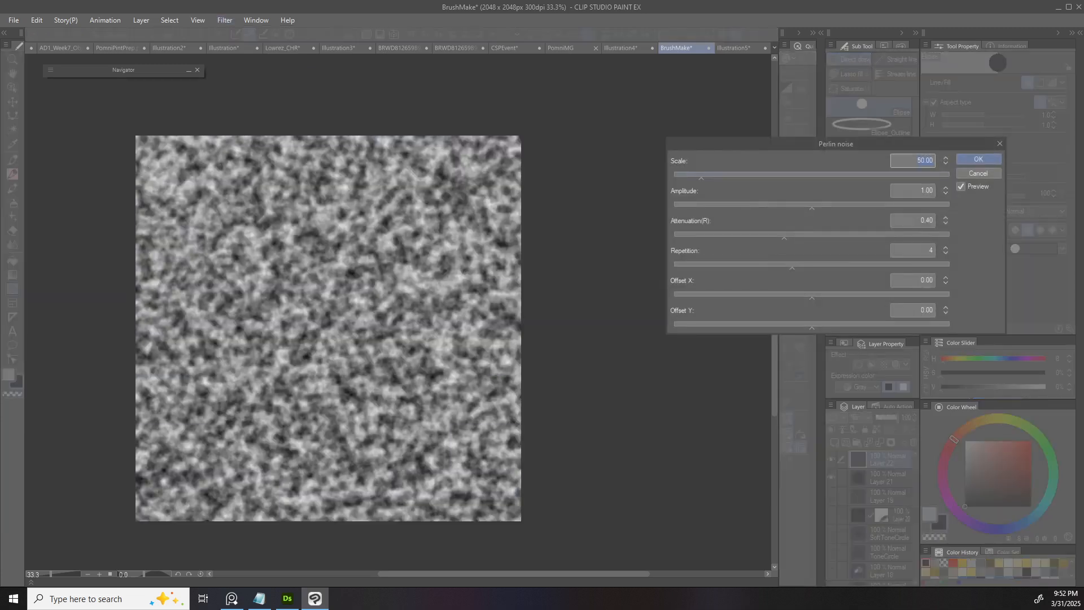
pyautogui.moveTo(701, 175); pyautogui.dragTo(773, 176)
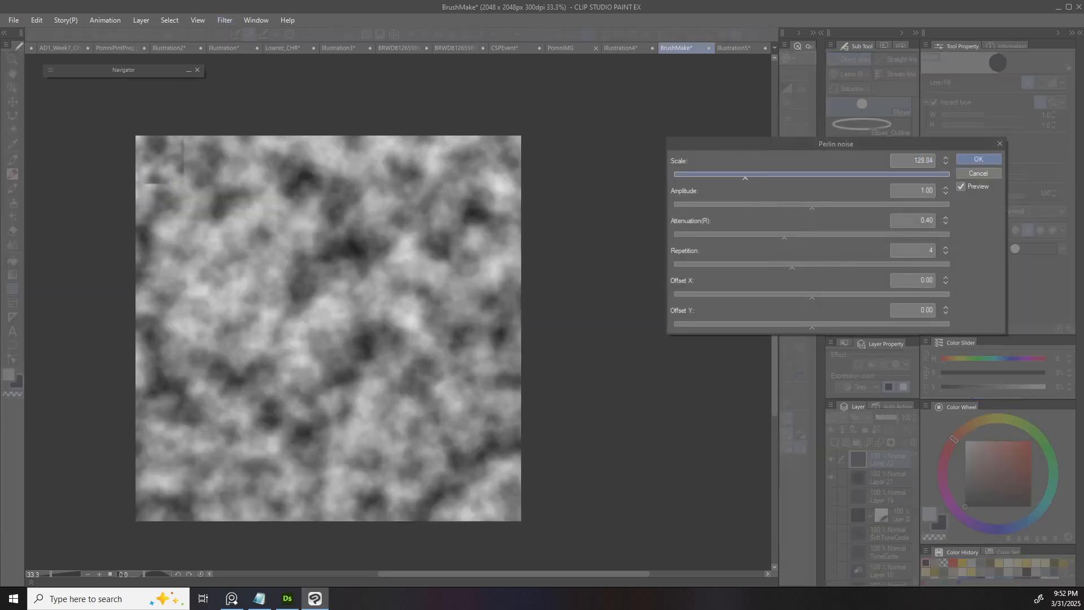
pyautogui.moveTo(812, 206); pyautogui.dragTo(875, 206)
pyautogui.moveTo(785, 237)
pyautogui.mouseDown()
pyautogui.moveTo(889, 237)
pyautogui.moveTo(702, 236)
pyautogui.moveTo(788, 237)
pyautogui.mouseUp()
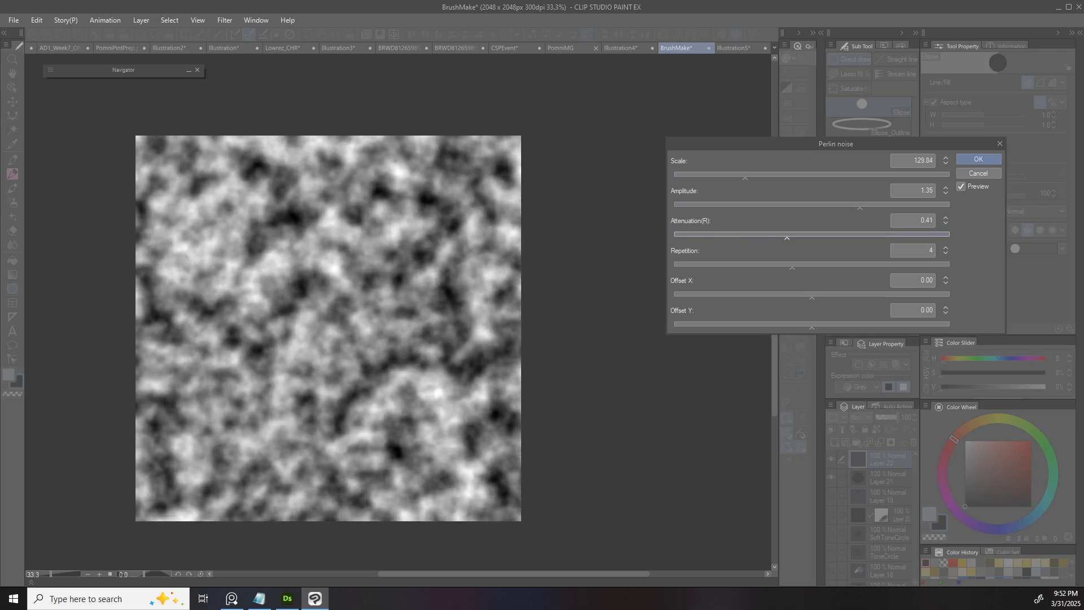
pyautogui.click(832, 263)
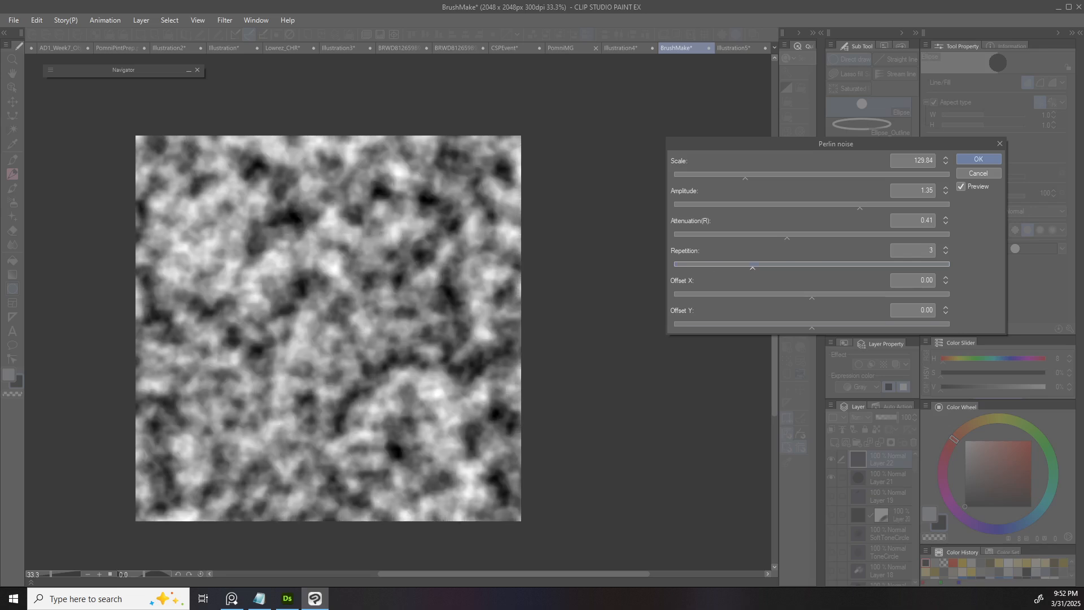
pyautogui.moveTo(745, 175); pyautogui.dragTo(781, 175)
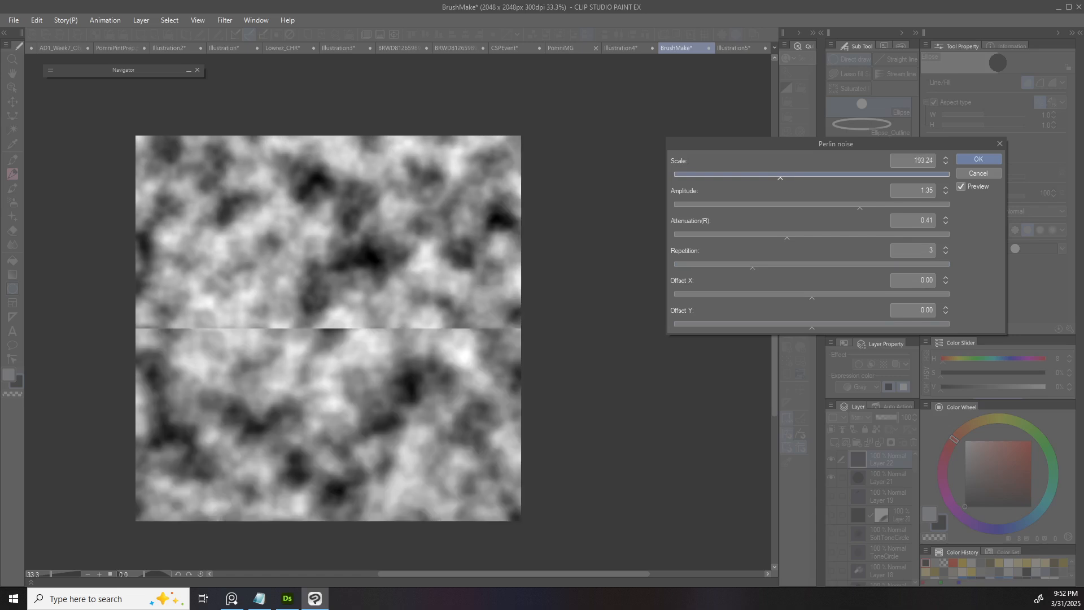
pyautogui.click(979, 159)
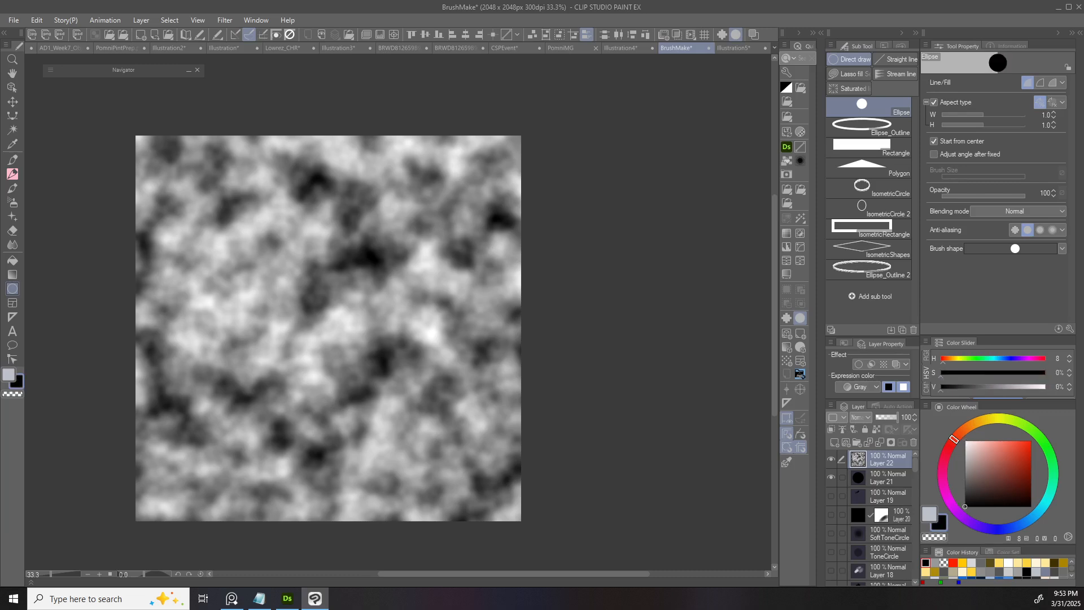
# - Switch the drawing color repeatedly between black and white, ending on white
pyautogui.moveTo(965, 507)
pyautogui.mouseDown()
pyautogui.moveTo(965, 442)
pyautogui.moveTo(965, 506)
pyautogui.moveTo(965, 483)
pyautogui.mouseUp()
pyautogui.press('x')
pyautogui.press('x')
pyautogui.press('x')
pyautogui.press('x')
pyautogui.press('x')
pyautogui.press('x')
pyautogui.press('x')
pyautogui.press('x')
pyautogui.press('x')
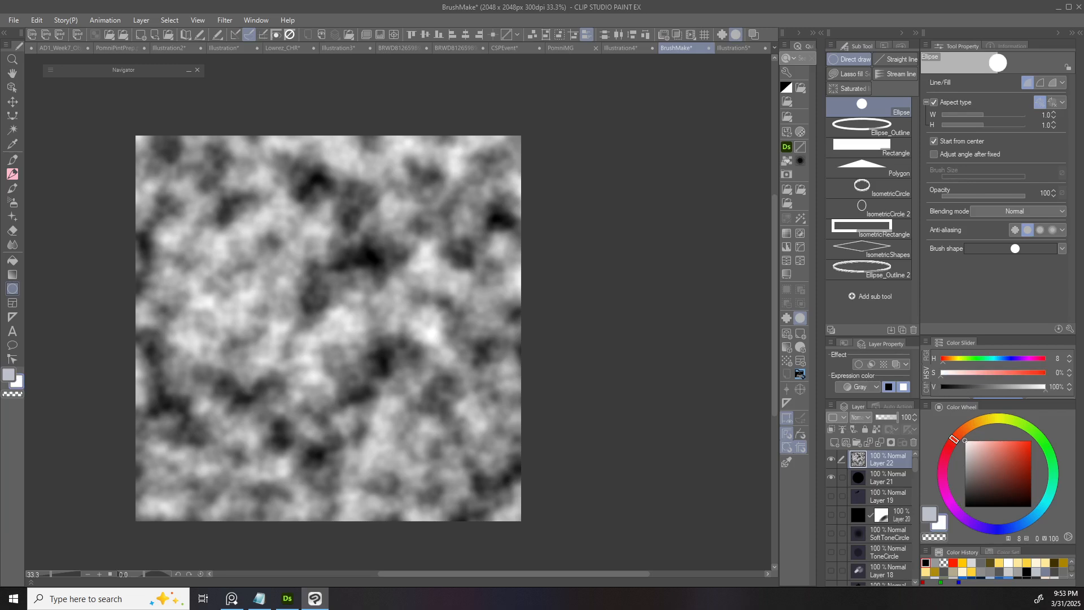
# - Examine the light and dark areas of the Perlin noise texture on Layer 22 at different zoom levels
pyautogui.press('x')
pyautogui.press('x')
pyautogui.press('x')
pyautogui.scroll(1, 185, 154)
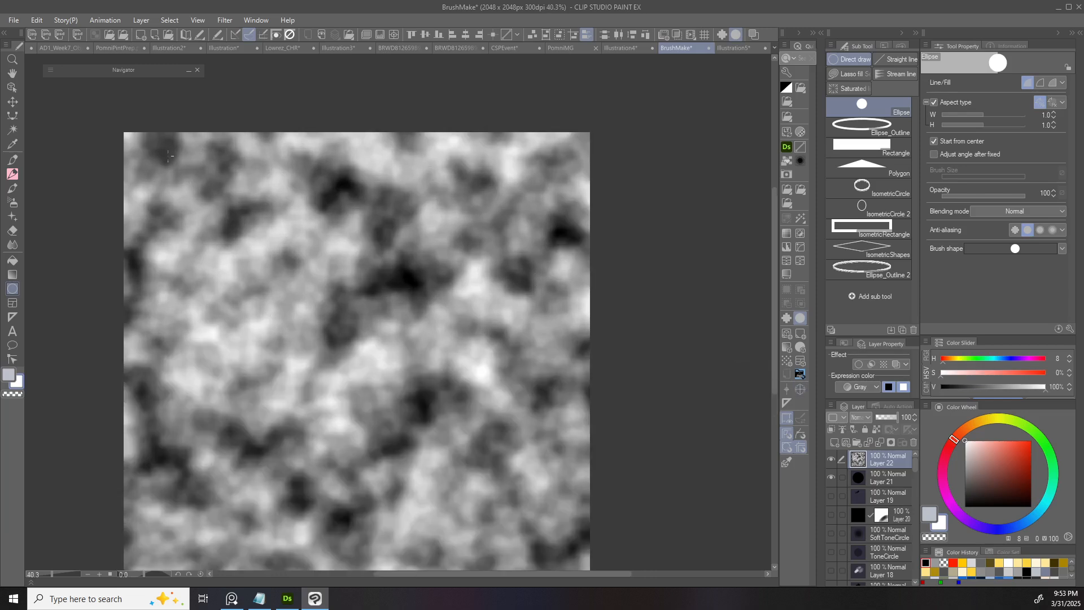
pyautogui.scroll(5, 188, 137)
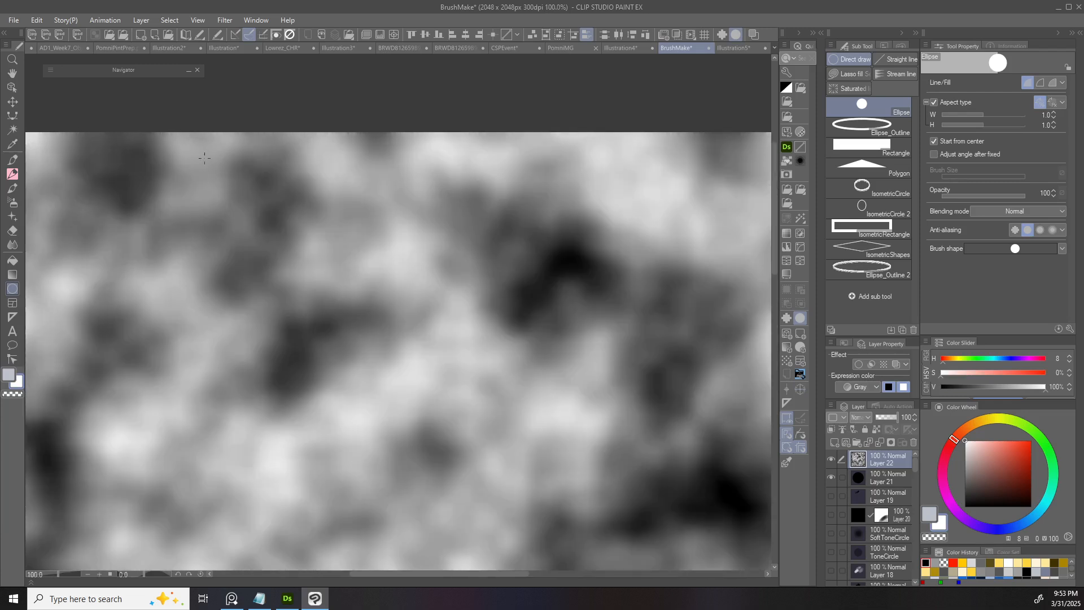
pyautogui.scroll(-5, 204, 157)
pyautogui.scroll(-1, 132, 148)
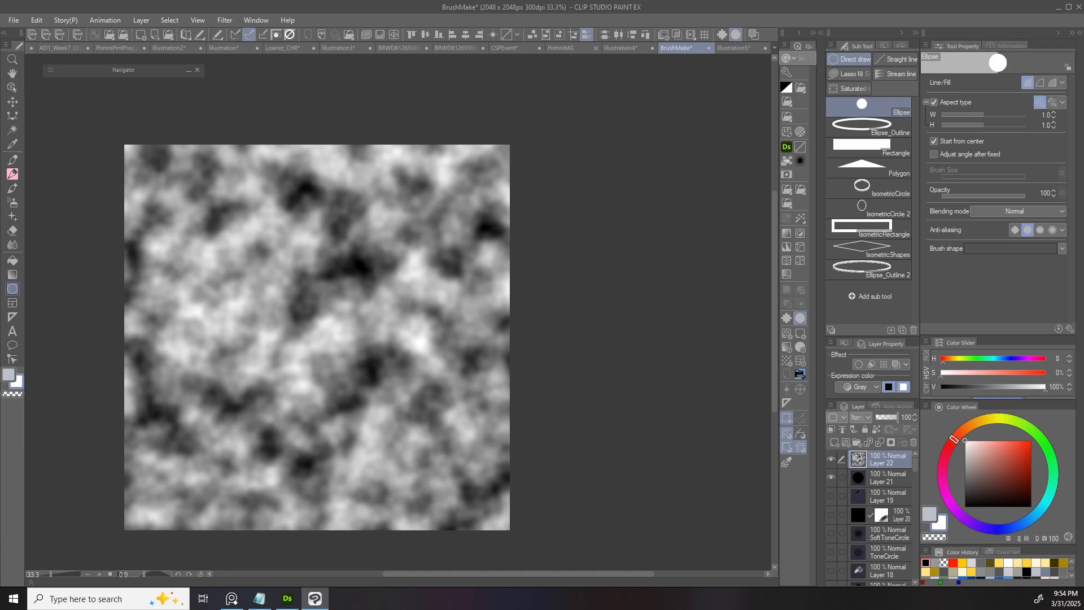
pyautogui.hotkey('ctrl', 'a')
pyautogui.scroll(3, 287, 285)
pyautogui.scroll(-4, 367, 284)
pyautogui.scroll(2, 421, 284)
pyautogui.hotkey('ctrl', 'd')
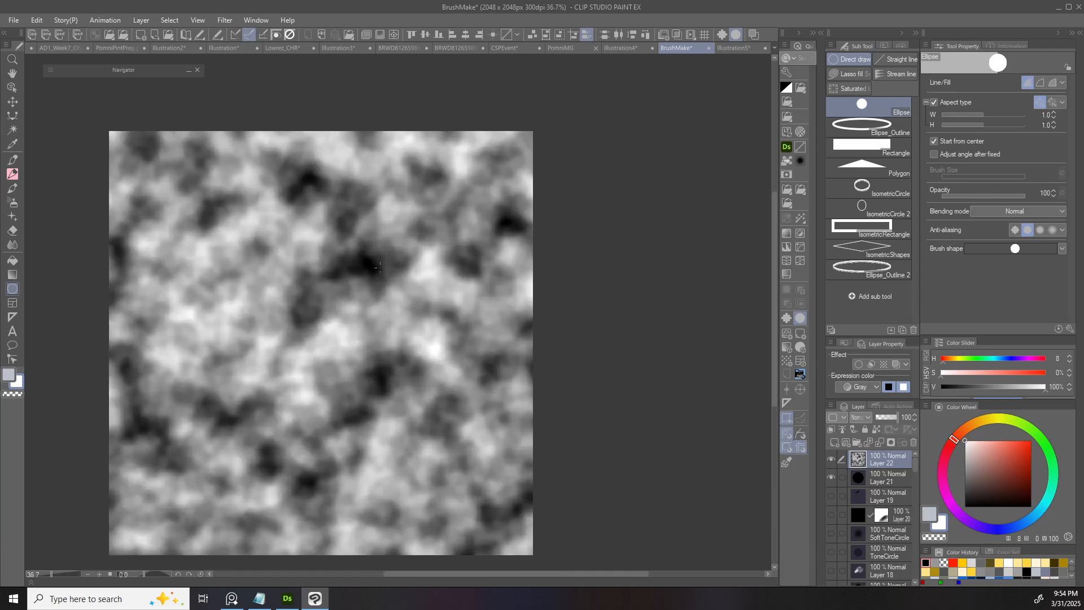
pyautogui.scroll(1, 346, 285)
pyautogui.scroll(-3, 395, 291)
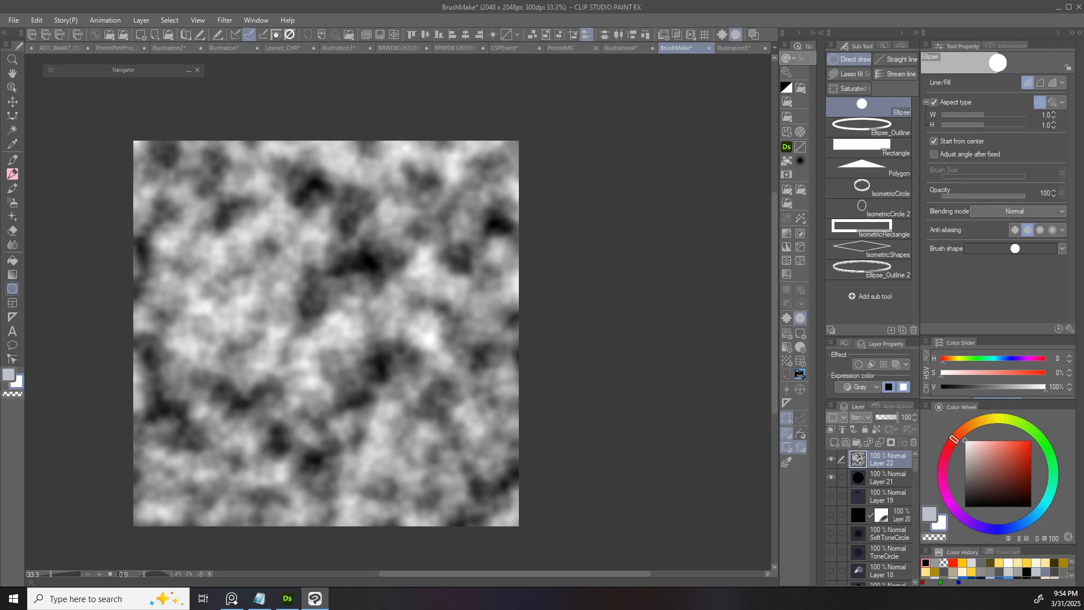
# - Try to select the lighter areas of the noise with the Auto select tool referring to all layers, and clear the selection
pyautogui.press('w')
pyautogui.scroll(1, 390, 296)
pyautogui.click(391, 295)
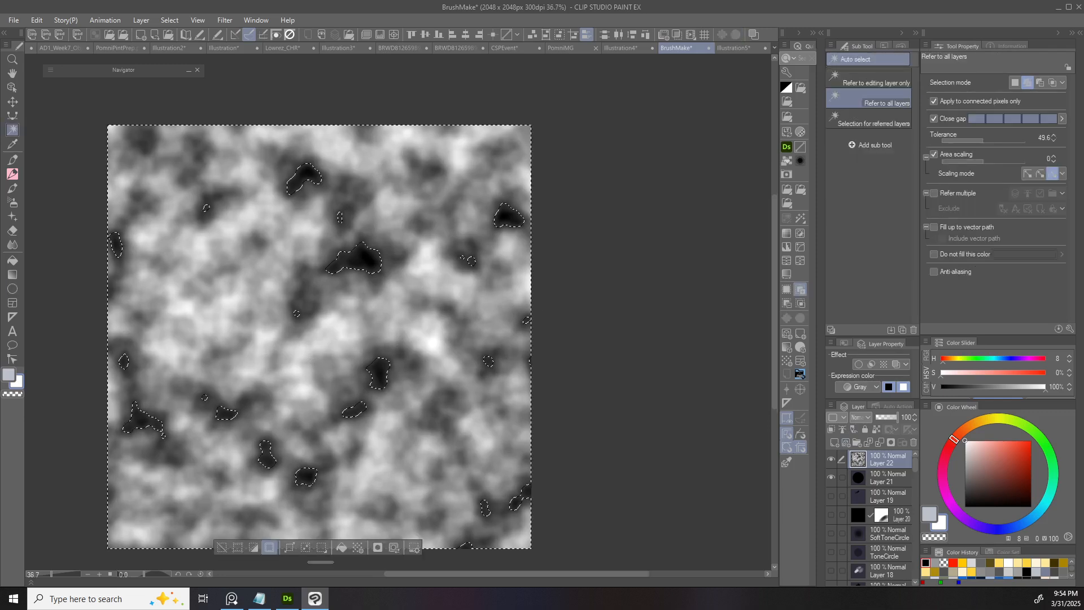
pyautogui.hotkey('ctrl', 'd')
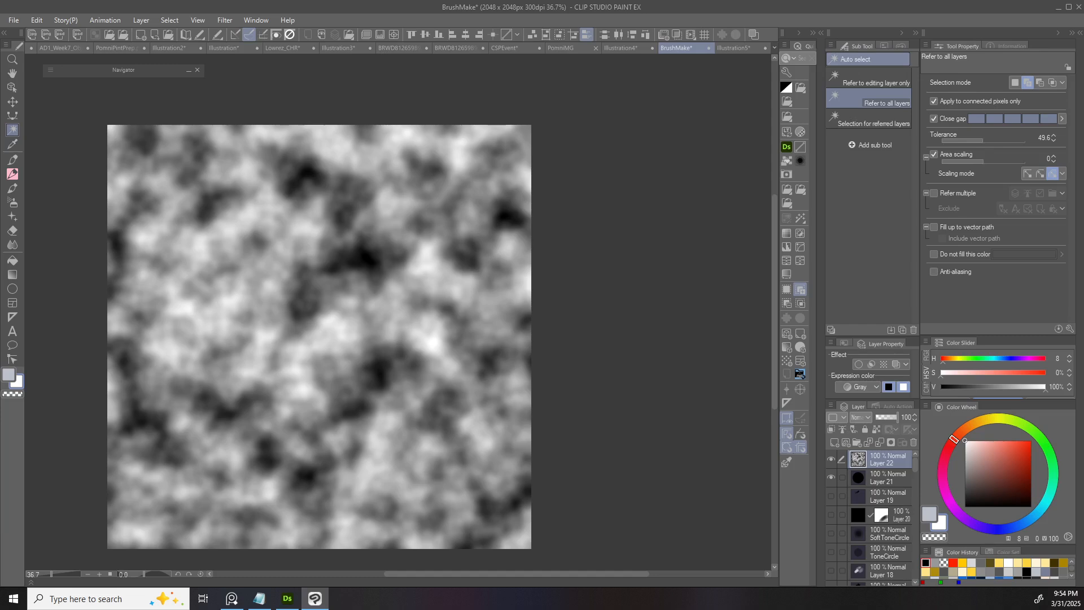
# - Duplicate the noise on Layer 22, hide the duplicate and make the original Layer 22 active
pyautogui.moveTo(362, 338); pyautogui.dragTo(391, 321)
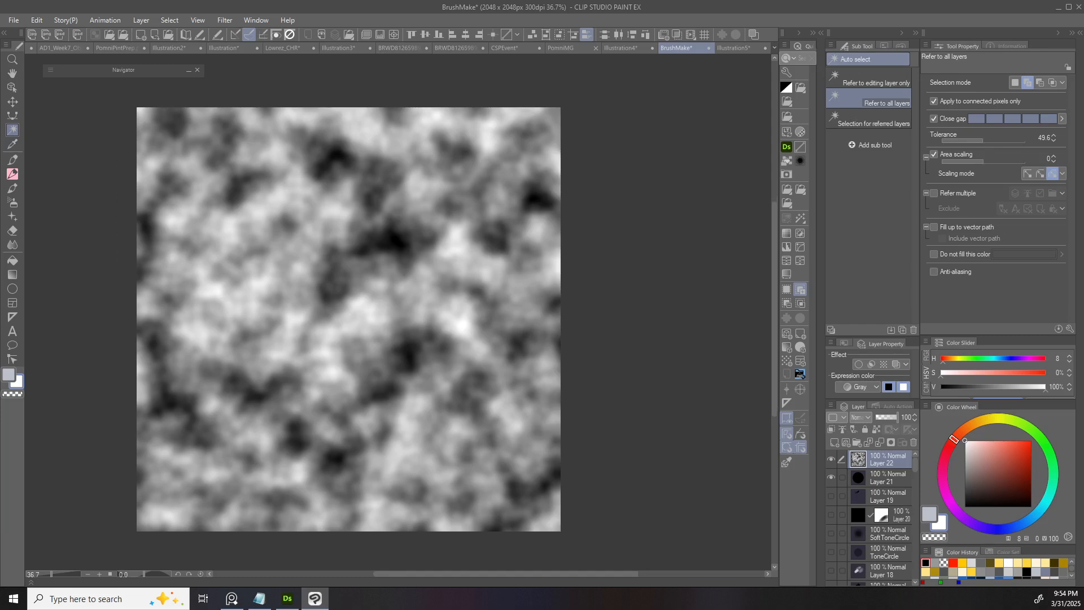
pyautogui.hotkey('ctrl', 'v')
pyautogui.click(831, 460)
pyautogui.click(889, 478)
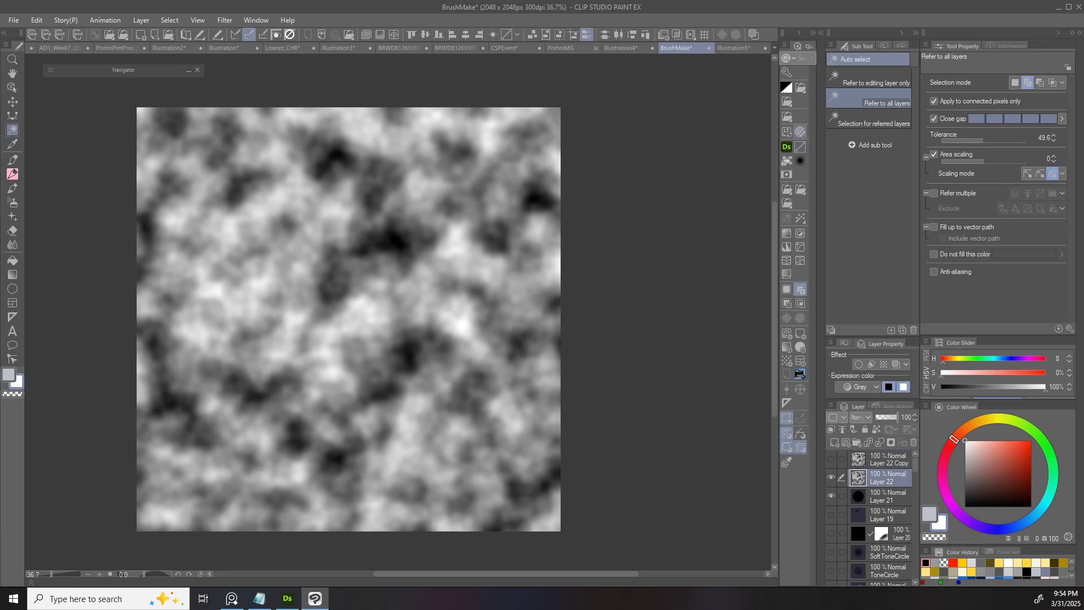
# - Convert the brightness of the noise on Layer 22 to opacity
pyautogui.click(13, 21)
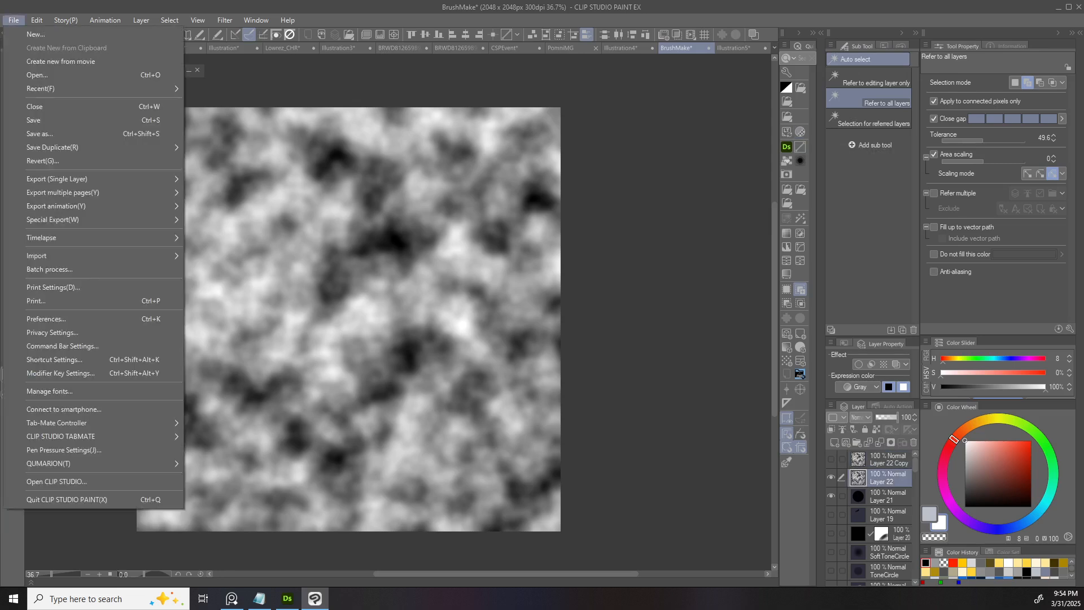
pyautogui.moveTo(37, 20)
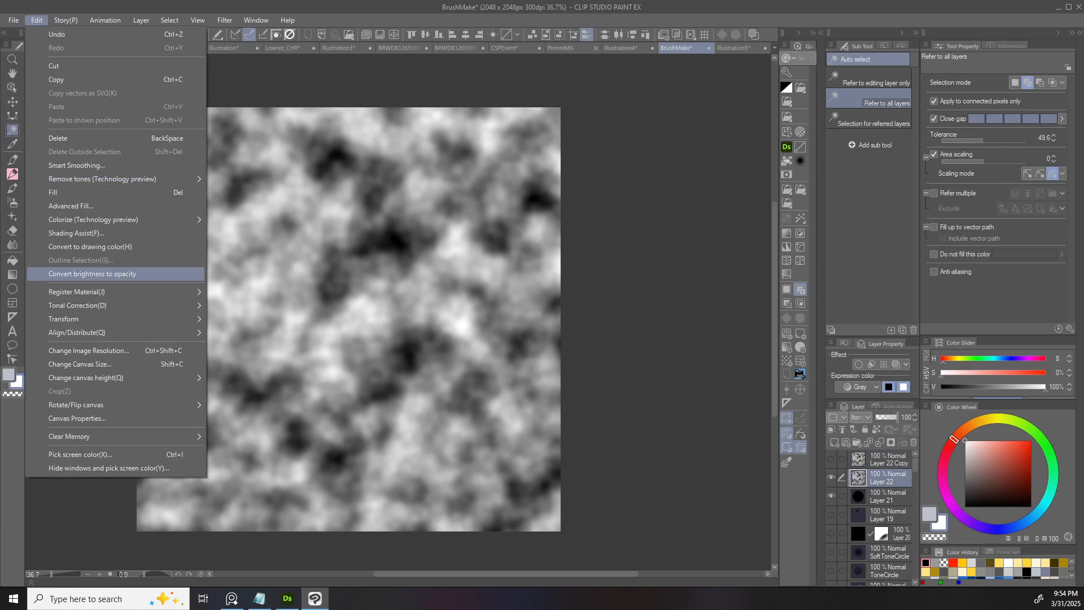
pyautogui.click(92, 274)
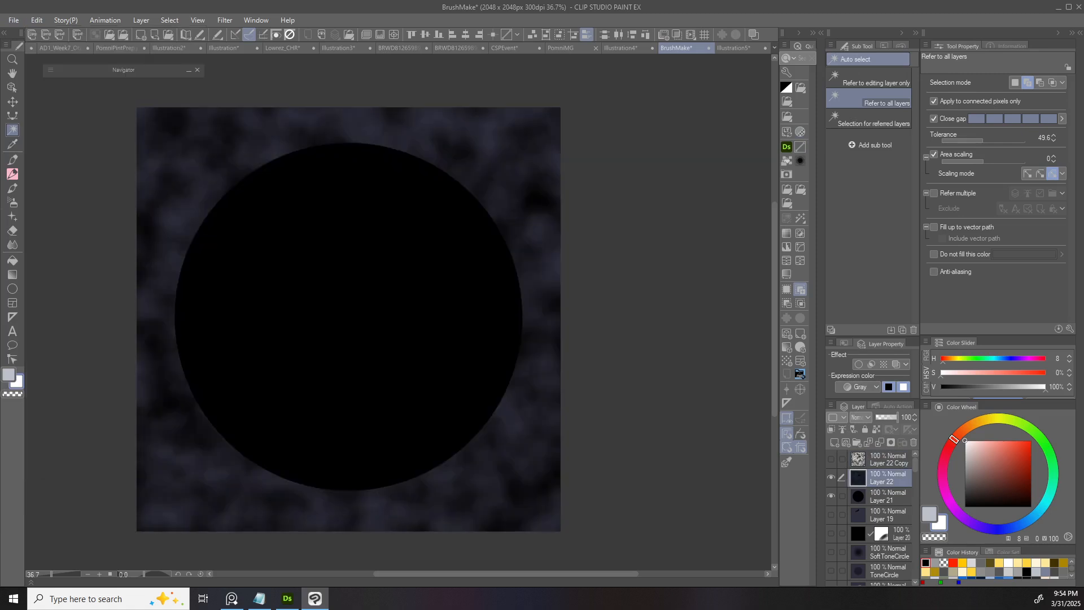
# - Add a new layer directly above the circle on Layer 21 and fill it with black
pyautogui.press('o')
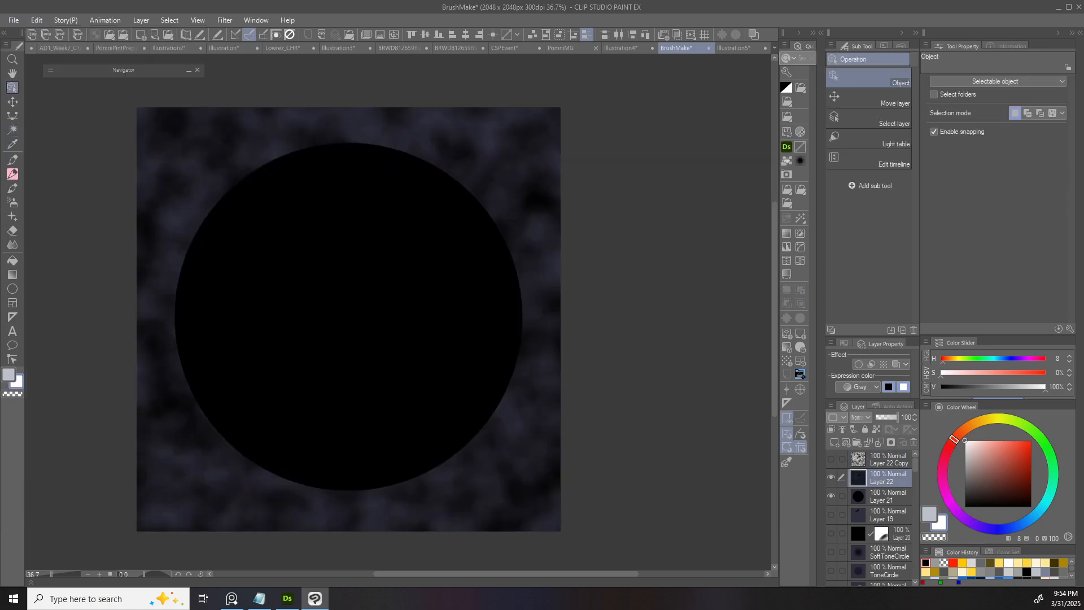
pyautogui.click(889, 496)
pyautogui.hotkey('ctrl', 'shift', 'n')
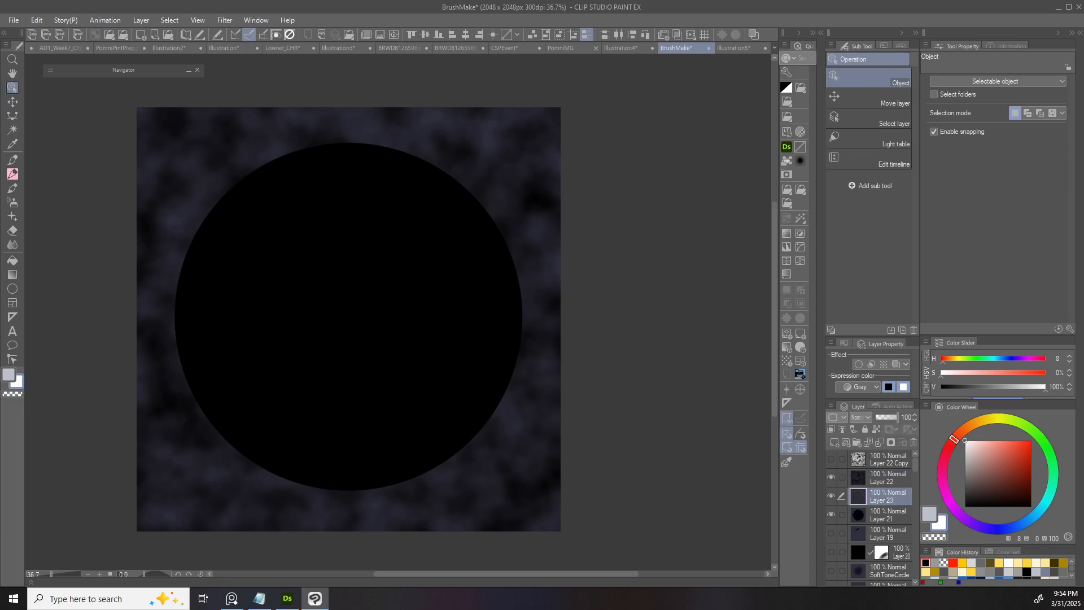
pyautogui.moveTo(980, 489); pyautogui.dragTo(965, 506)
pyautogui.hotkey('alt', 'Delete')
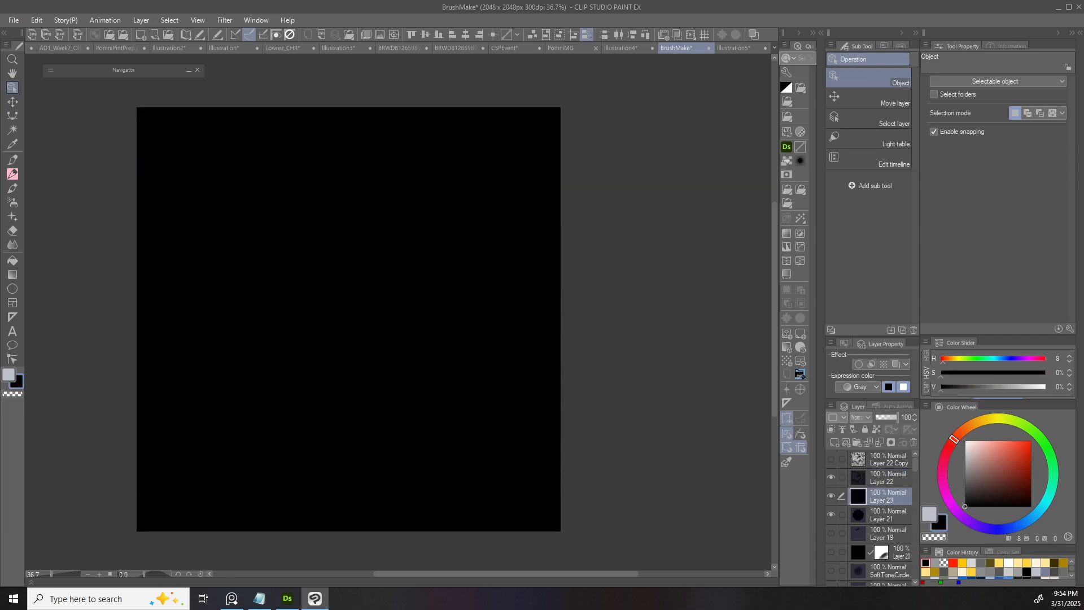
# - Recolor the semi-transparent noise on Layer 22 white
pyautogui.click(889, 478)
pyautogui.moveTo(1013, 476); pyautogui.dragTo(965, 441)
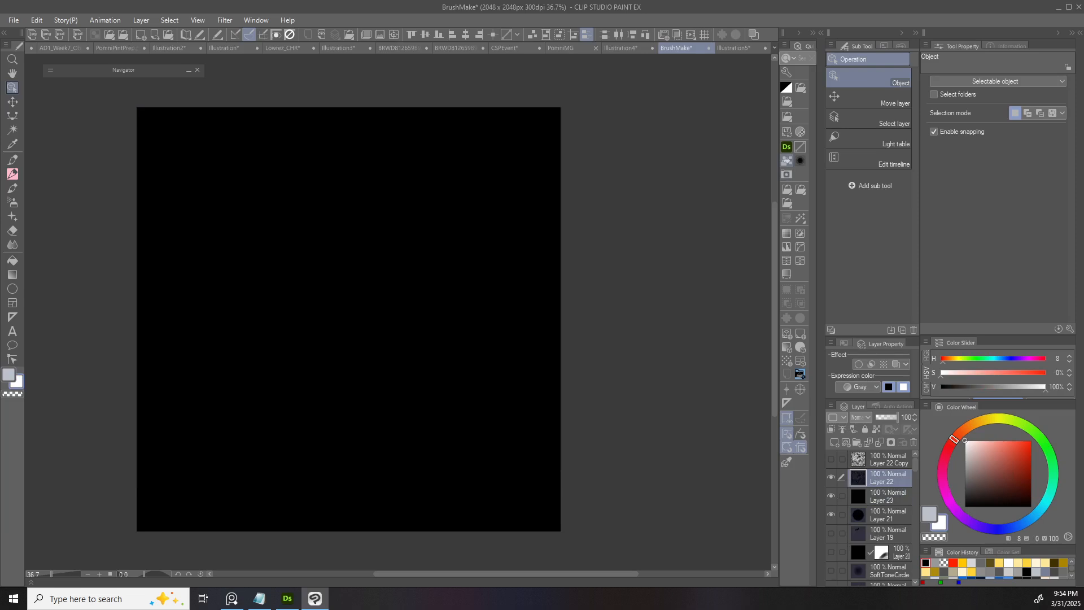
pyautogui.click(787, 160)
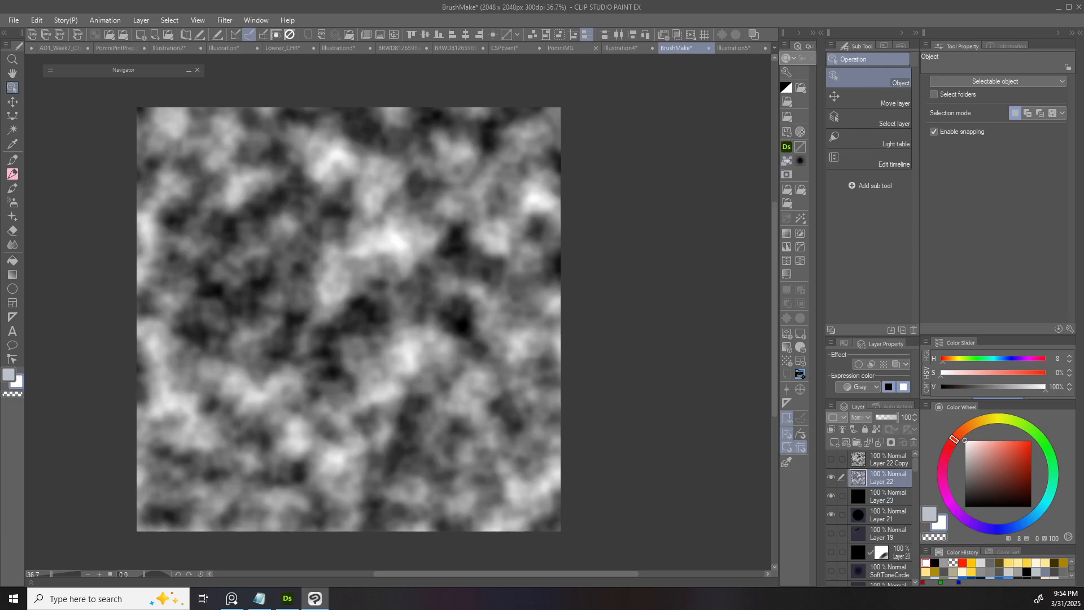
# - Compare the white noise on Layer 22 with the original copy by toggling their visibility and undoing and redoing the recoloring
pyautogui.click(831, 478)
pyautogui.click(831, 459)
pyautogui.click(831, 478)
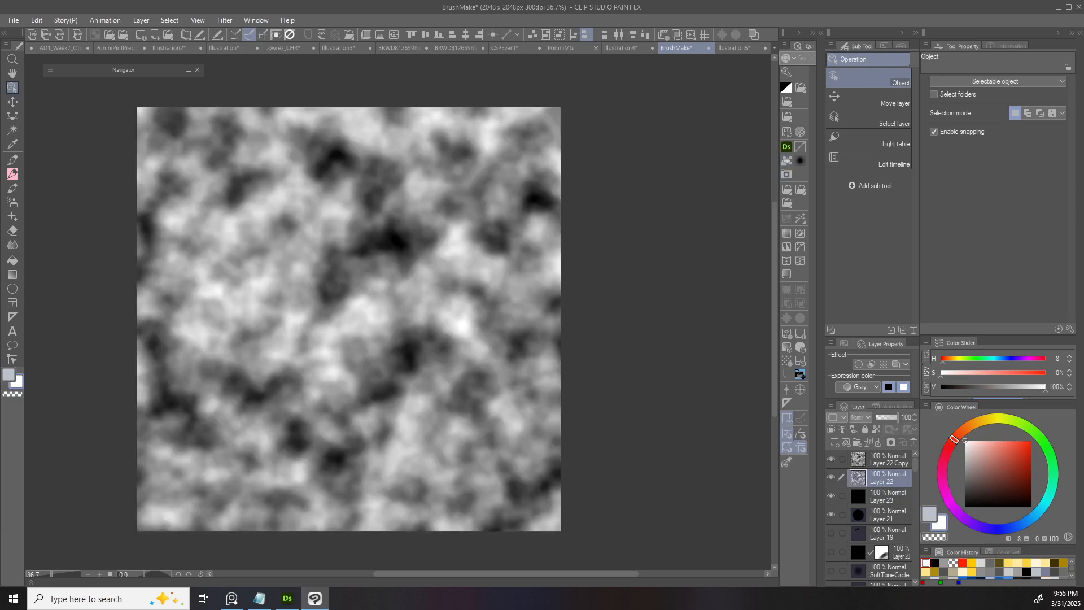
pyautogui.click(831, 459)
pyautogui.click(831, 459)
pyautogui.click(831, 459)
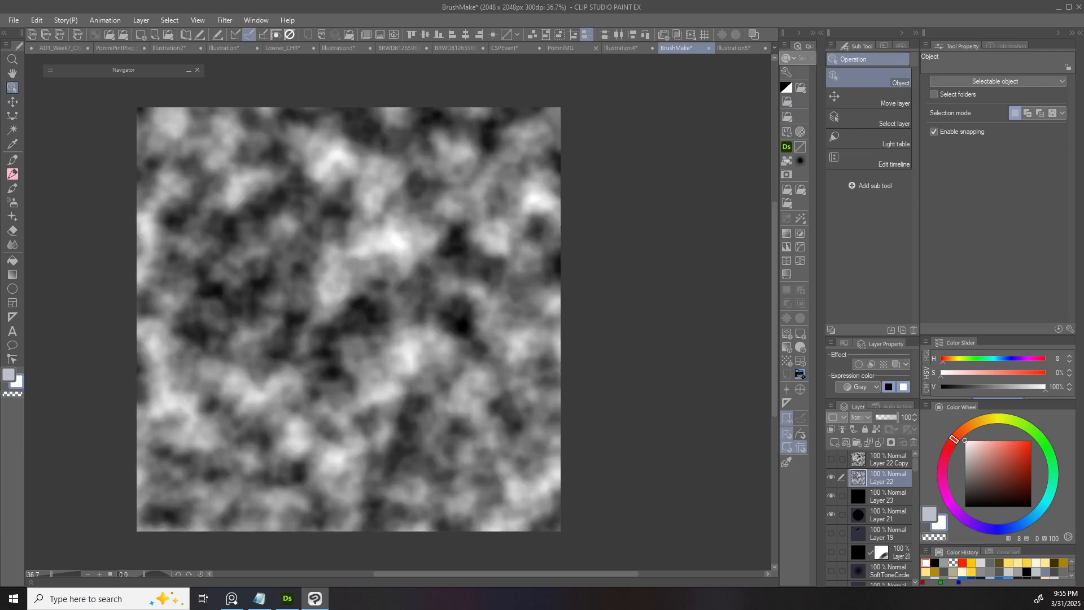
pyautogui.hotkey('ctrl', 'z')
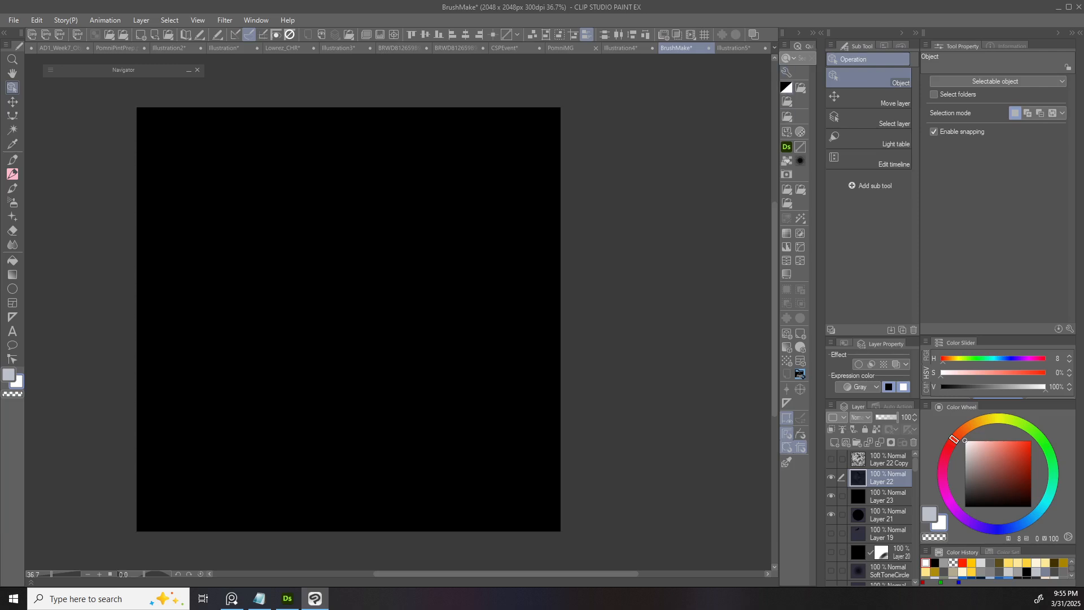
pyautogui.hotkey('ctrl', 'y')
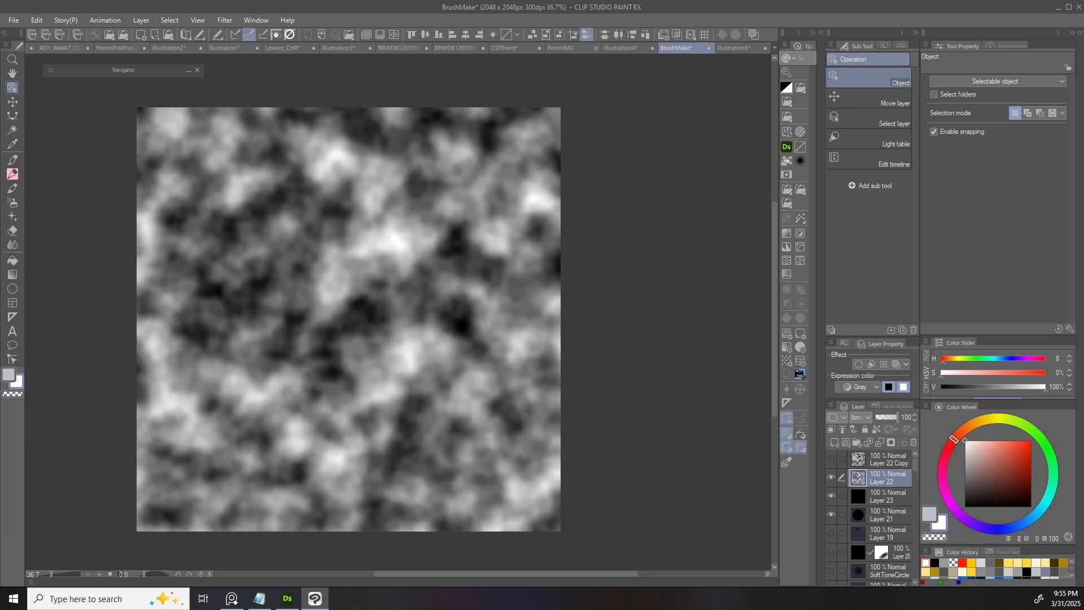
# - Hide Layer 22, duplicate Layer 22 Copy as a hidden backup, and make Layer 22 Copy active
pyautogui.click(831, 477)
pyautogui.click(890, 460)
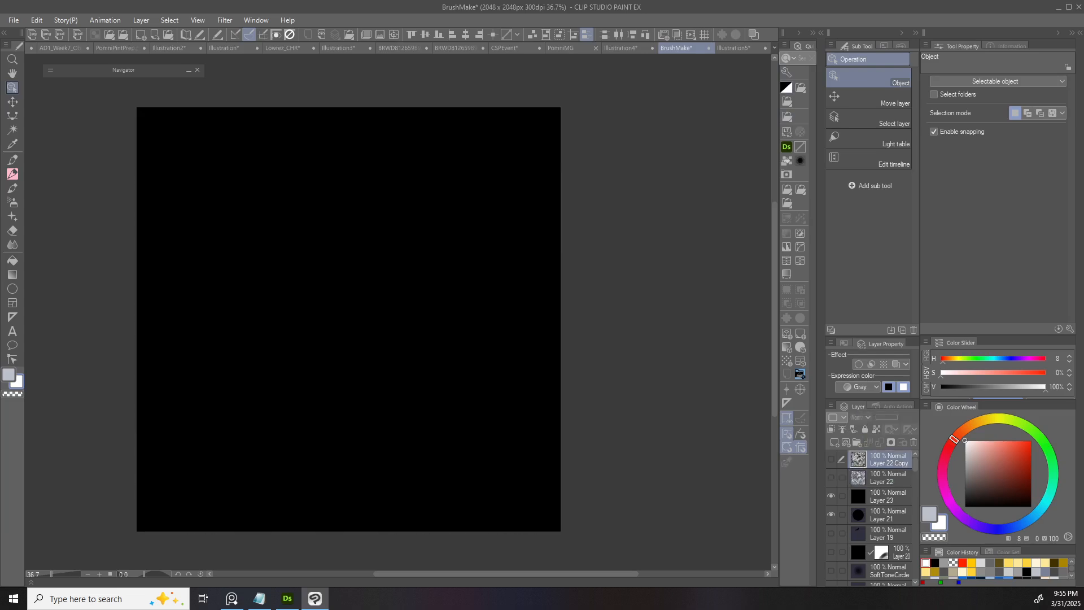
pyautogui.hotkey('ctrl', 'c')
pyautogui.hotkey('ctrl', 'v')
pyautogui.click(831, 477)
pyautogui.click(889, 478)
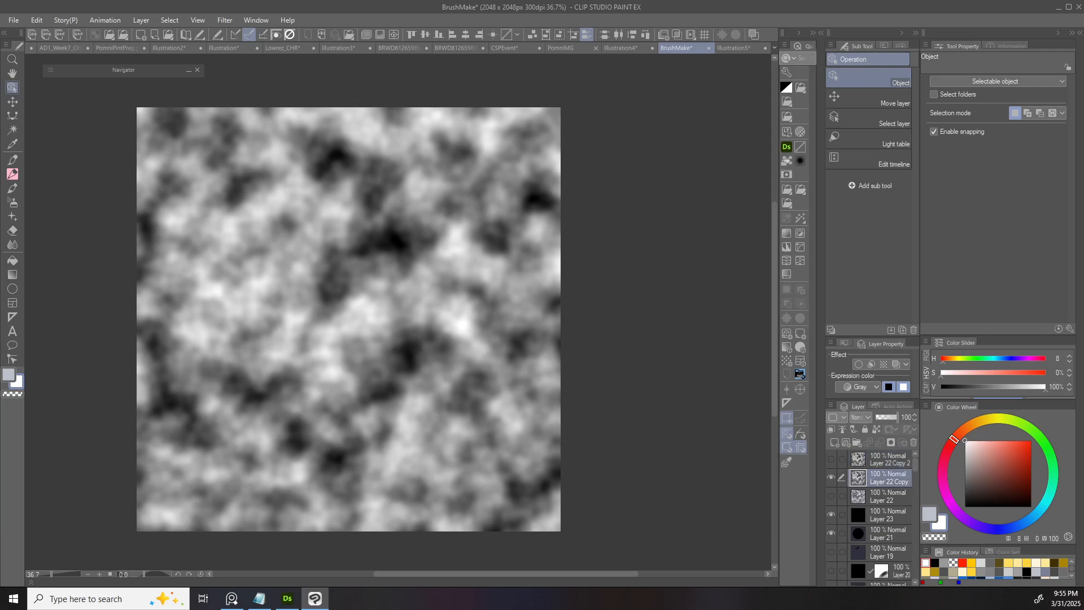
# - Invert Layer 22 Copy, convert its brightness to opacity and invert it back, checking it against the hidden backup
pyautogui.click(786, 87)
pyautogui.click(800, 131)
pyautogui.click(786, 87)
pyautogui.click(831, 459)
pyautogui.click(831, 459)
# - Delete Layer 22 with the earlier converted noise and make Layer 22 Copy active
pyautogui.click(889, 497)
pyautogui.click(913, 442)
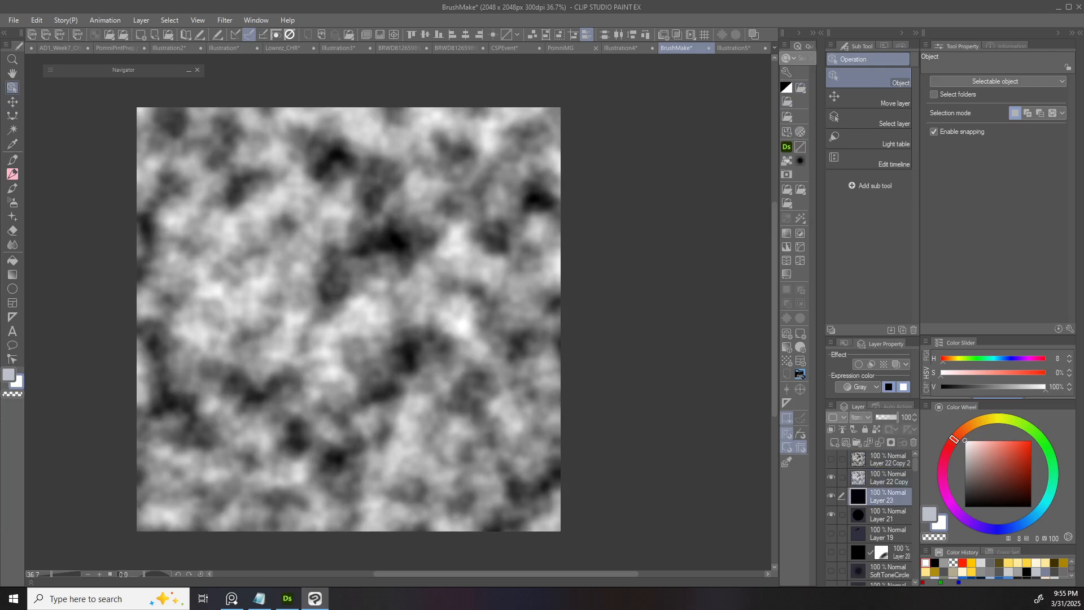
pyautogui.click(888, 478)
# - Check the transparency of Layer 22 Copy by hiding and showing the black Layer 23 and the circle on Layer 21
pyautogui.click(831, 496)
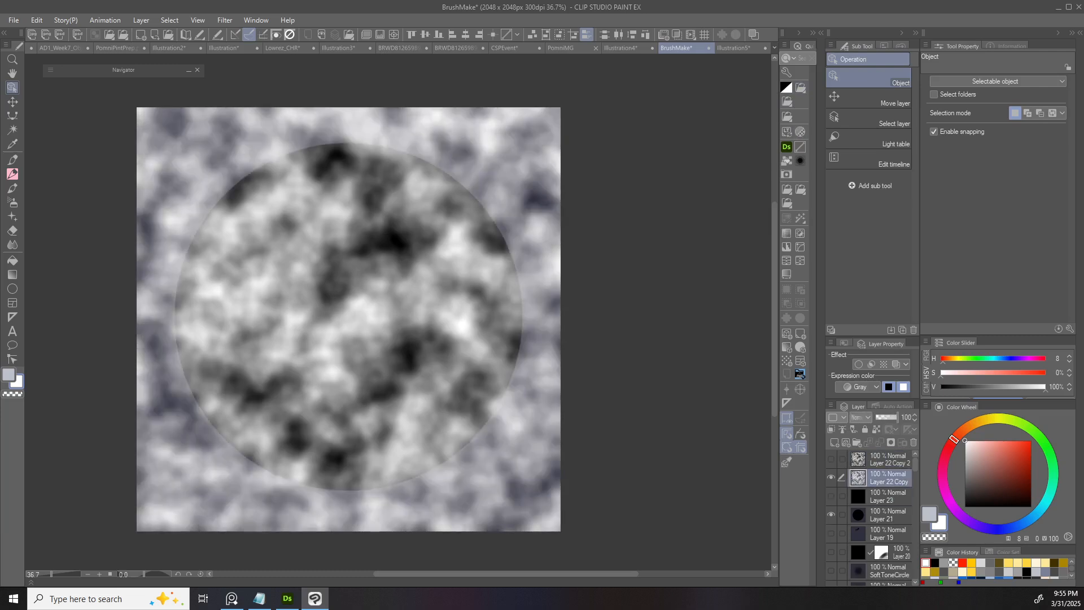
pyautogui.click(831, 515)
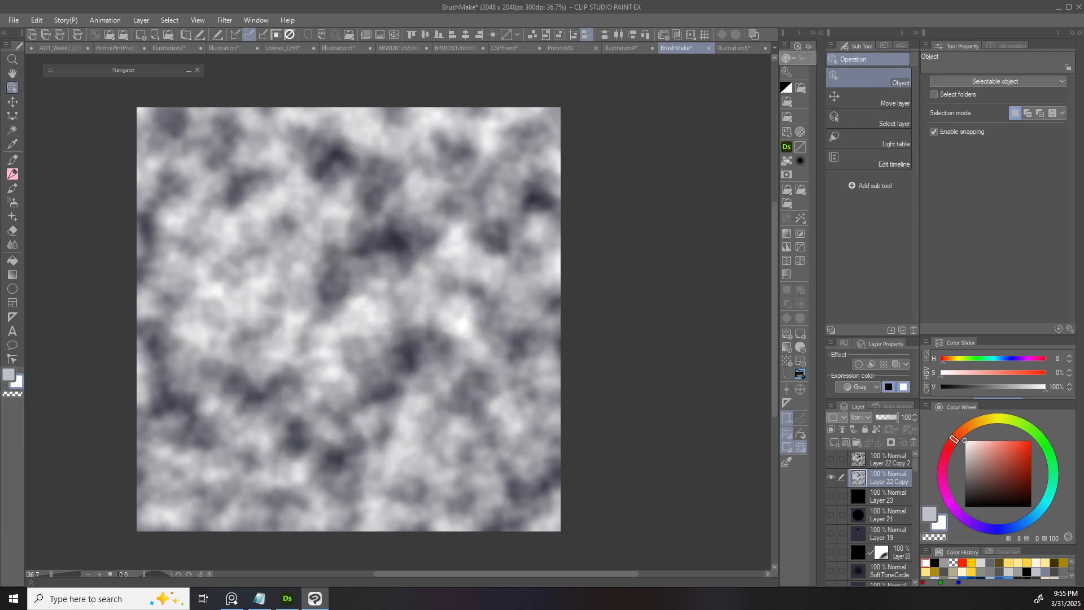
pyautogui.click(831, 496)
pyautogui.click(832, 514)
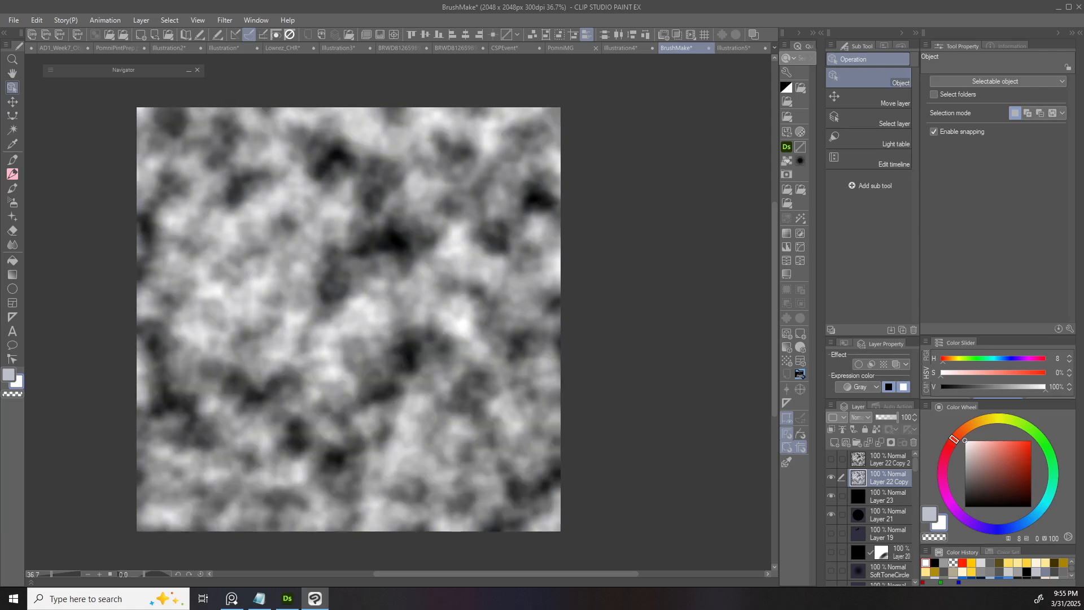
# - Recolor the noise on Layer 22 Copy with pure red and change it back to white
pyautogui.moveTo(1004, 459); pyautogui.dragTo(1032, 440)
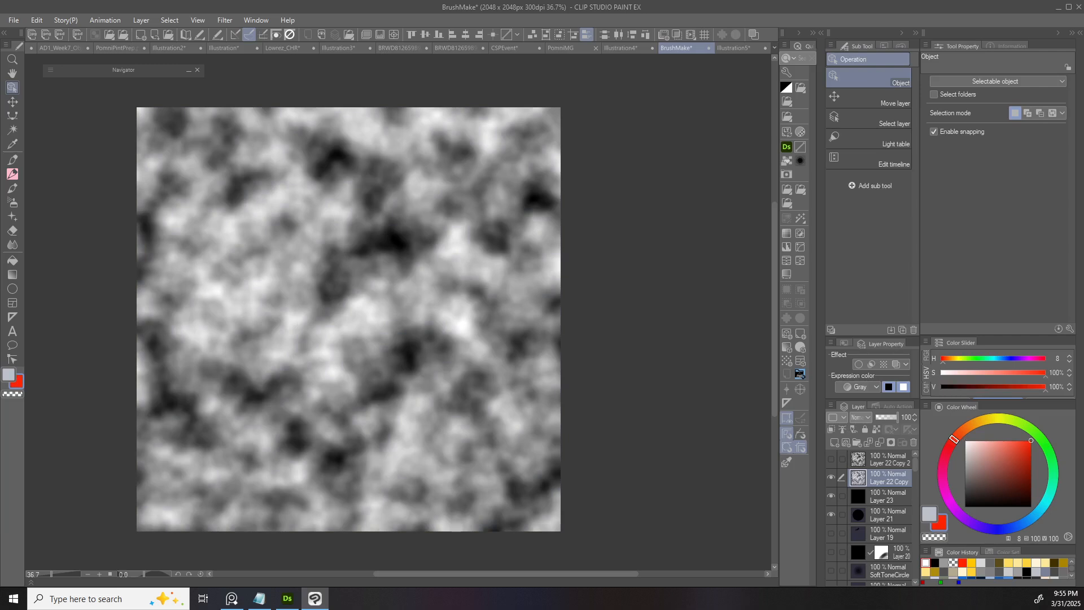
pyautogui.click(786, 161)
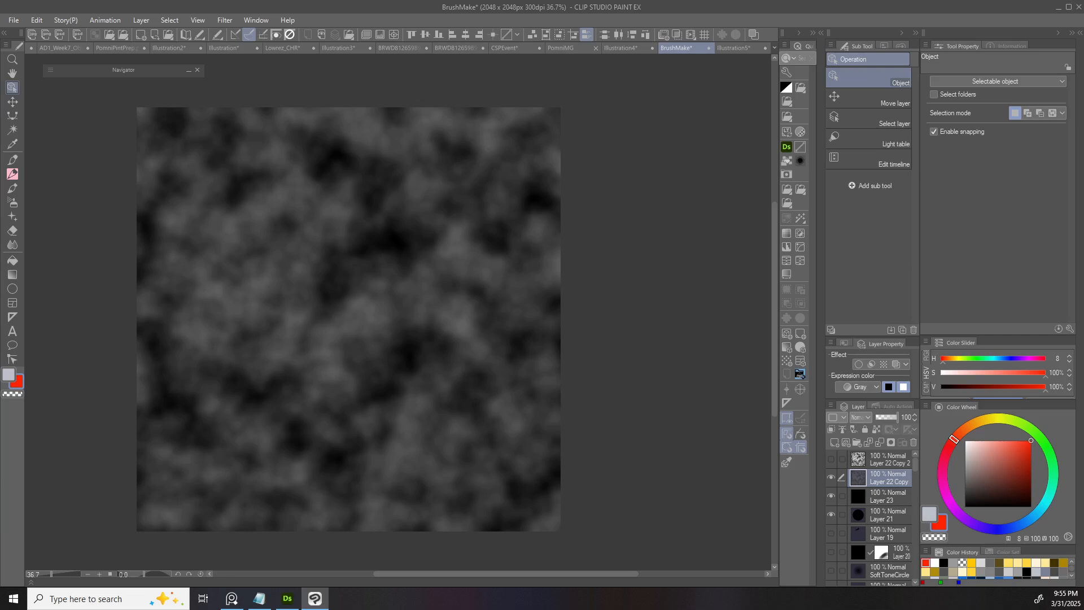
pyautogui.click(877, 429)
pyautogui.click(965, 441)
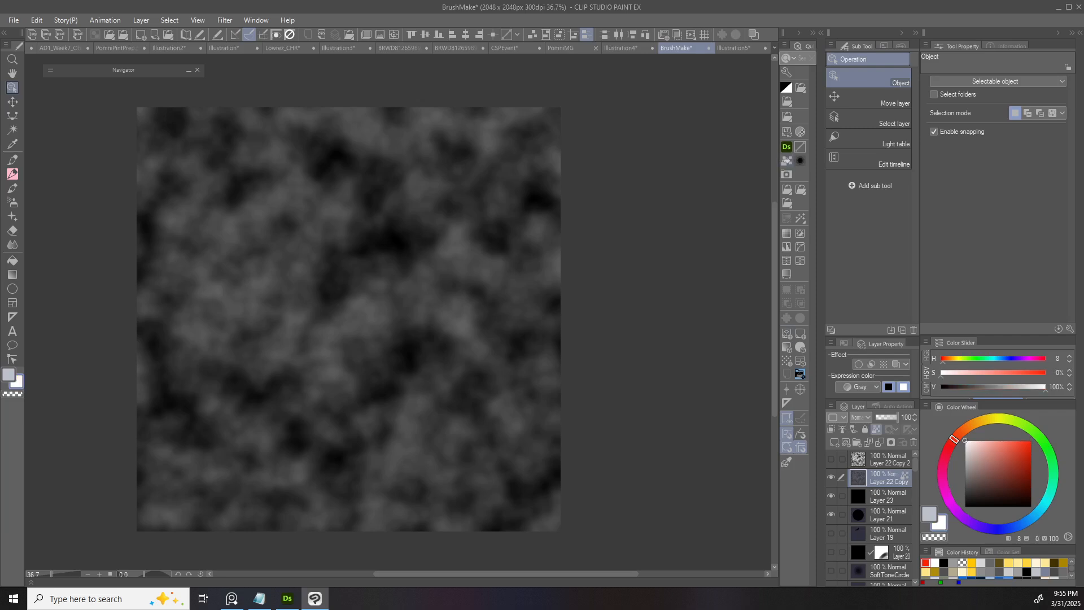
pyautogui.click(787, 161)
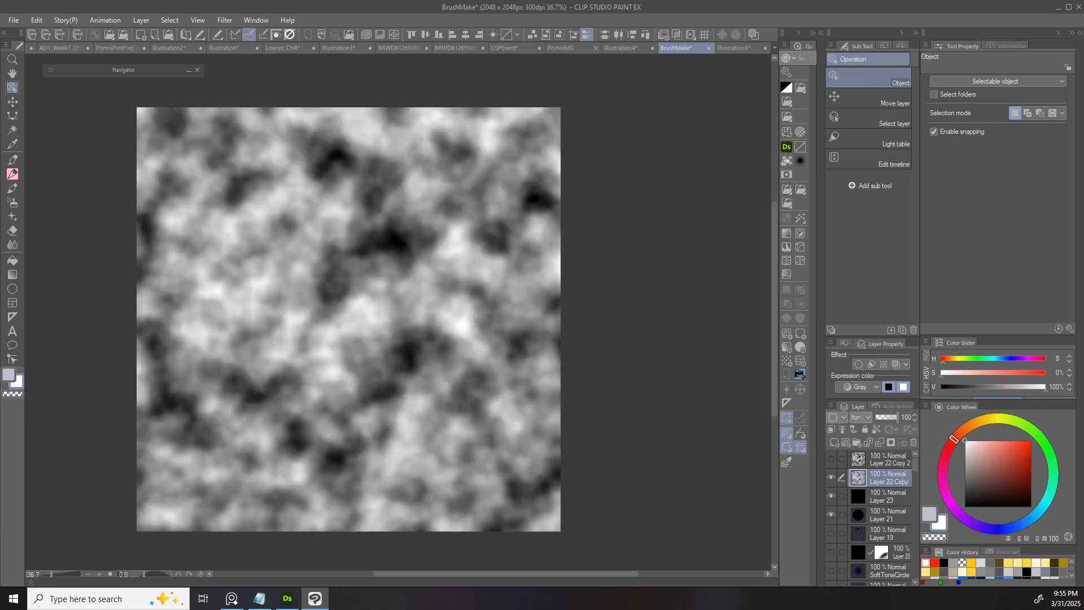
# - Hide the black Layer 23 and the circle on Layer 21 to leave only the noise visible
pyautogui.click(831, 497)
pyautogui.click(831, 514)
pyautogui.scroll(-6, 463, 324)
pyautogui.scroll(5, 463, 324)
pyautogui.click(869, 99)
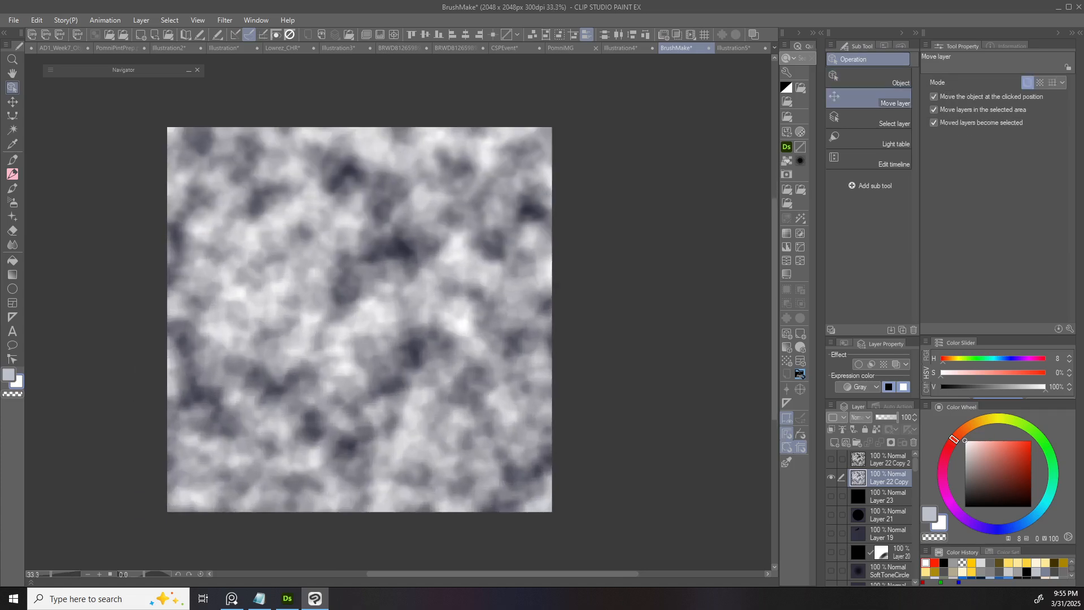
pyautogui.scroll(1, 396, 310)
pyautogui.press('o')
pyautogui.moveTo(394, 325)
pyautogui.mouseDown()
pyautogui.moveTo(599, 235)
pyautogui.moveTo(396, 307)
pyautogui.mouseUp()
pyautogui.scroll(-1, 596, 244)
pyautogui.hotkey('ctrl', 'z')
pyautogui.hotkey('ctrl', 'z')
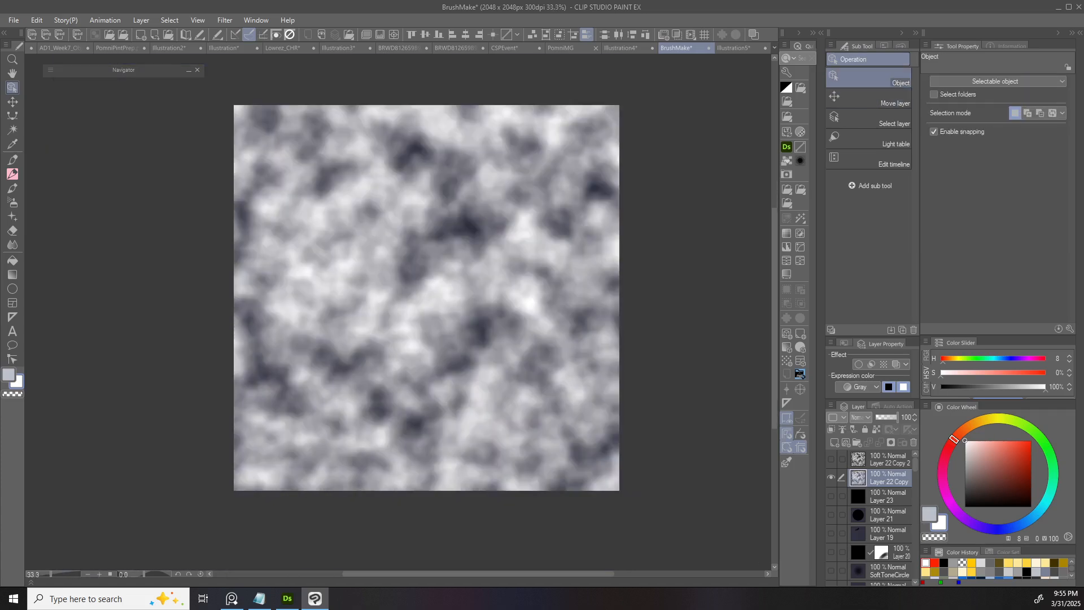
# - Create a selection from the opaque pixels of Layer 22 Copy and inspect its outline
pyautogui.keyDown('ctrl'); pyautogui.click(859, 477); pyautogui.keyUp('ctrl')
pyautogui.scroll(5, 492, 283)
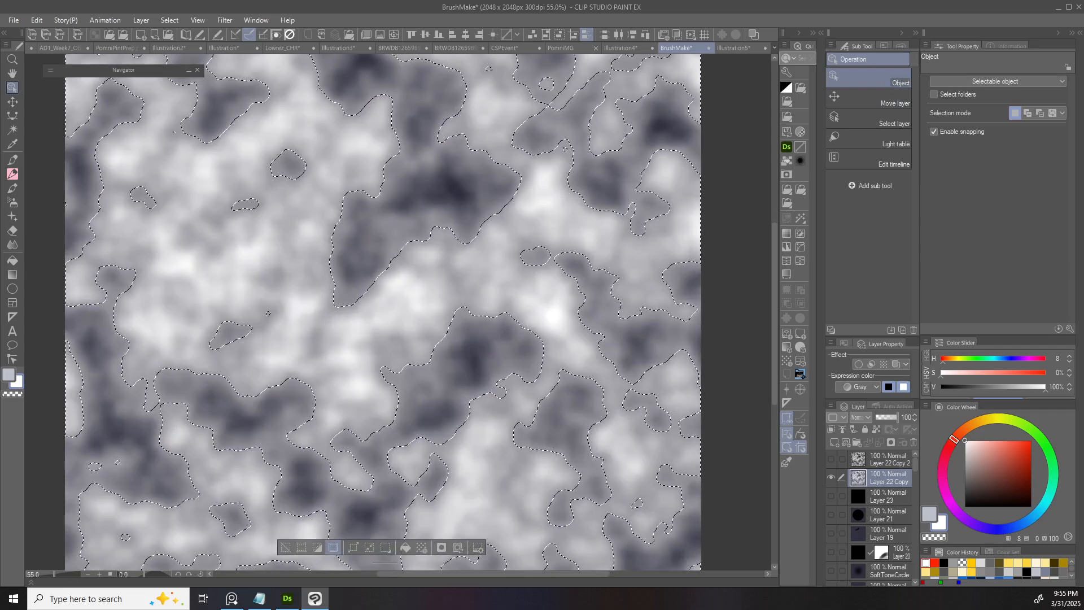
pyautogui.scroll(-2, 274, 311)
pyautogui.scroll(-1, 274, 310)
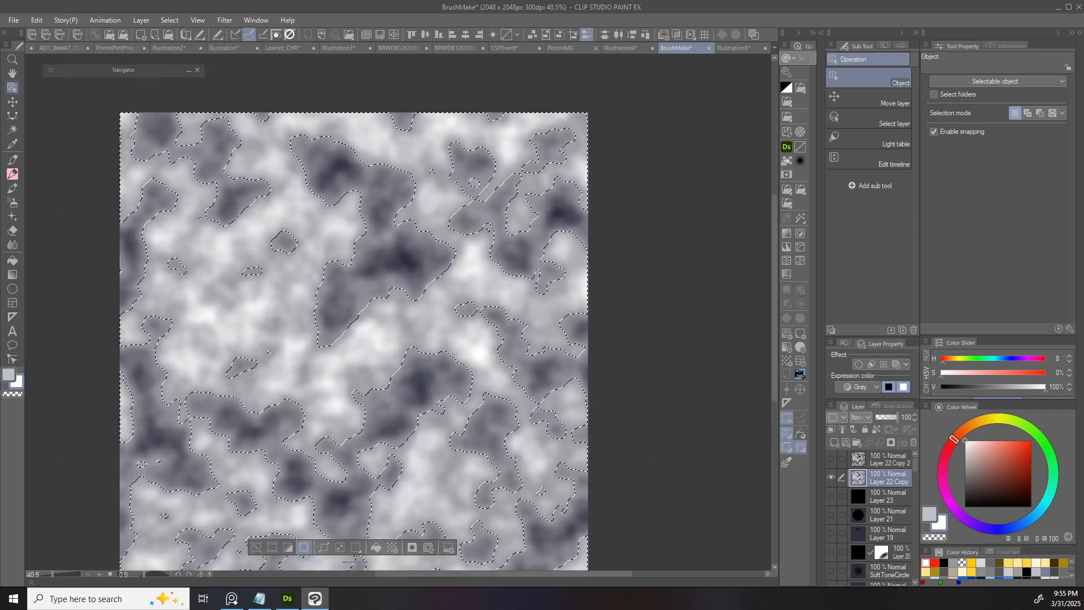
# - Clear the selection and show the black Layer 23 and the noise on Layer 22 Copy 2
pyautogui.moveTo(361, 339); pyautogui.dragTo(372, 310)
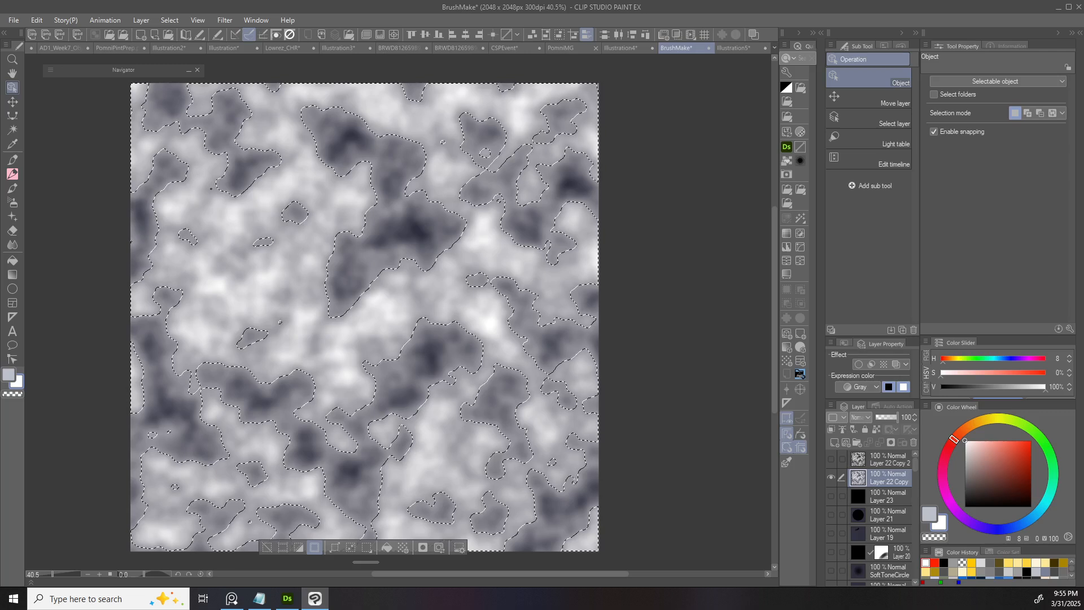
pyautogui.hotkey('ctrl', 'd')
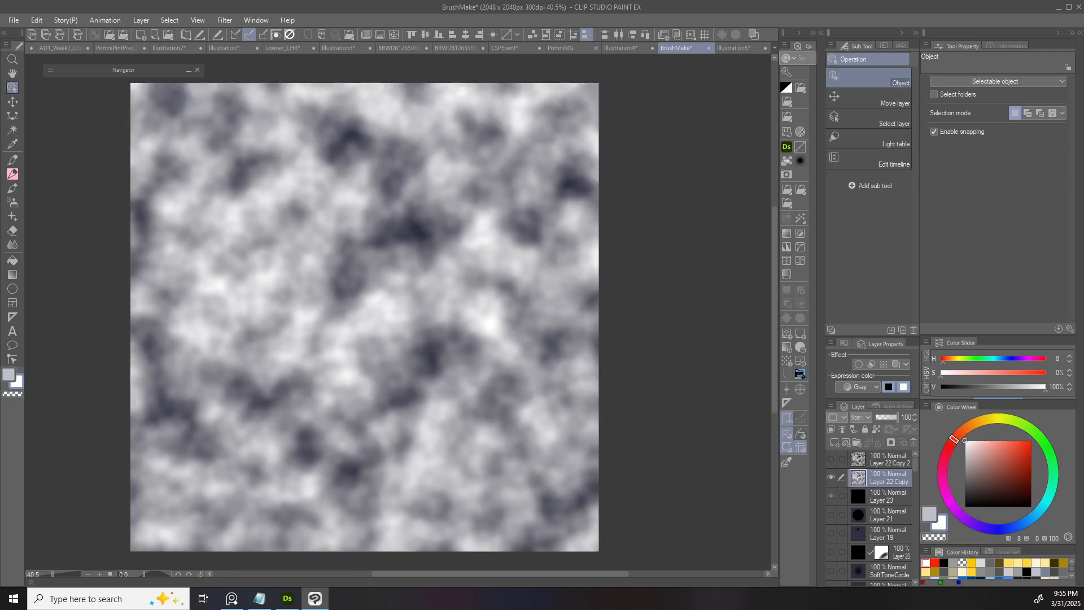
pyautogui.click(831, 496)
pyautogui.click(831, 458)
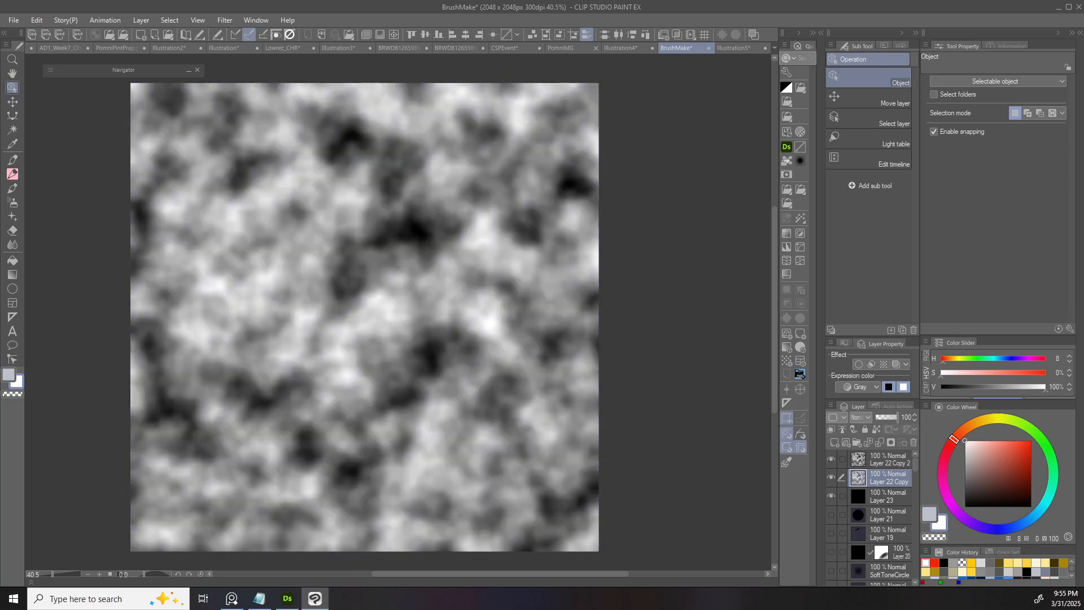
# - Compare the solid noise on Layer 22 Copy 2 with the transparent Layer 22 Copy by toggling the visibility of Layer 22 Copy 2 and Layer 23
pyautogui.click(889, 460)
pyautogui.click(831, 459)
pyautogui.click(831, 459)
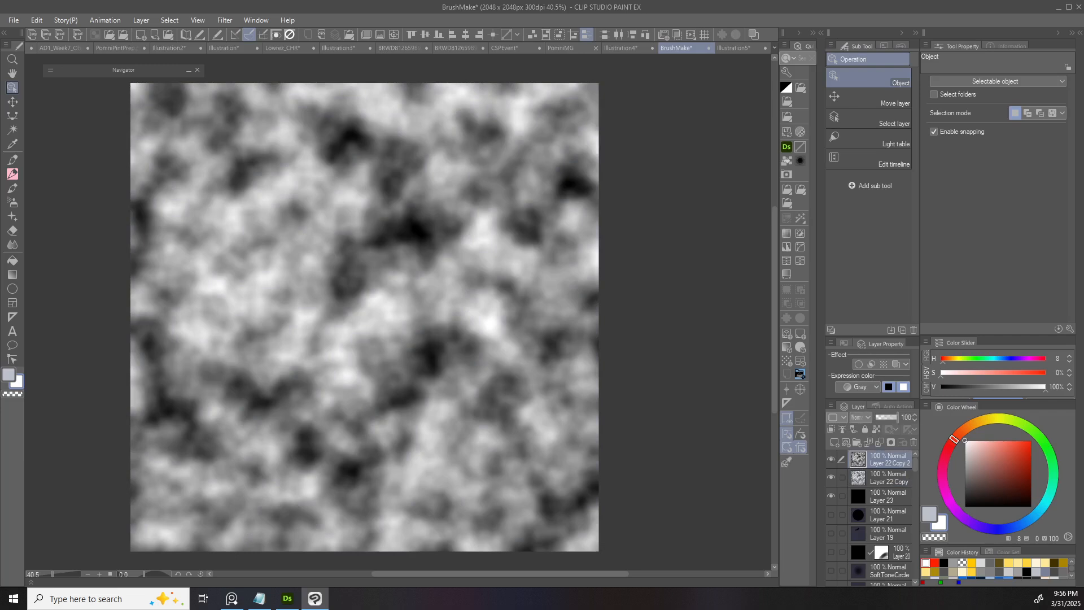
pyautogui.click(831, 459)
pyautogui.click(832, 459)
pyautogui.click(832, 459)
pyautogui.click(832, 496)
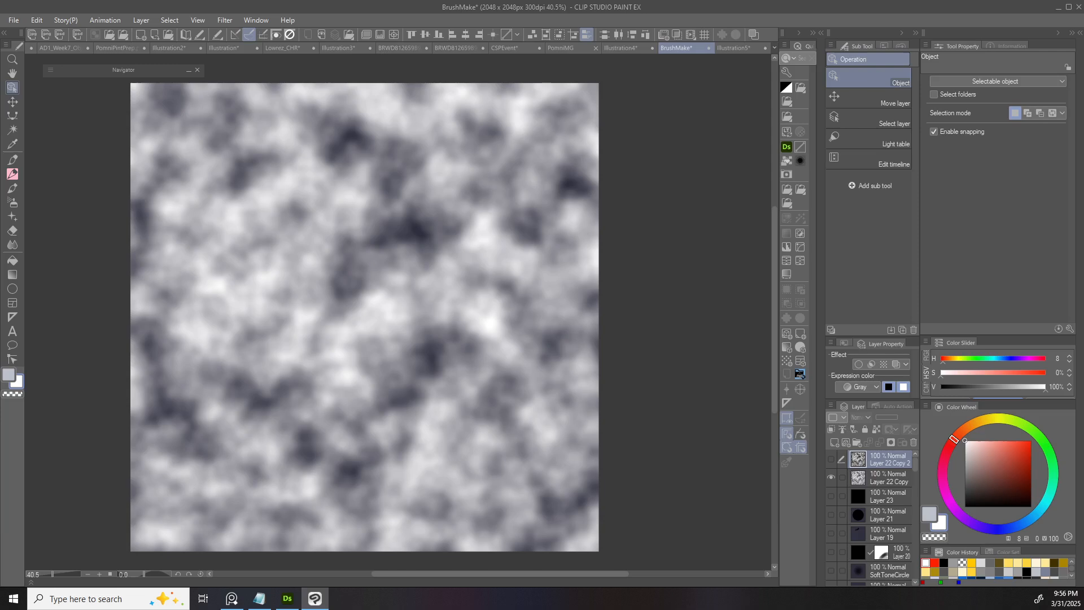
# - Leave only Layer 22 Copy 2 visible and convert its brightness to opacity
pyautogui.click(831, 496)
pyautogui.click(831, 477)
pyautogui.click(831, 496)
pyautogui.click(831, 459)
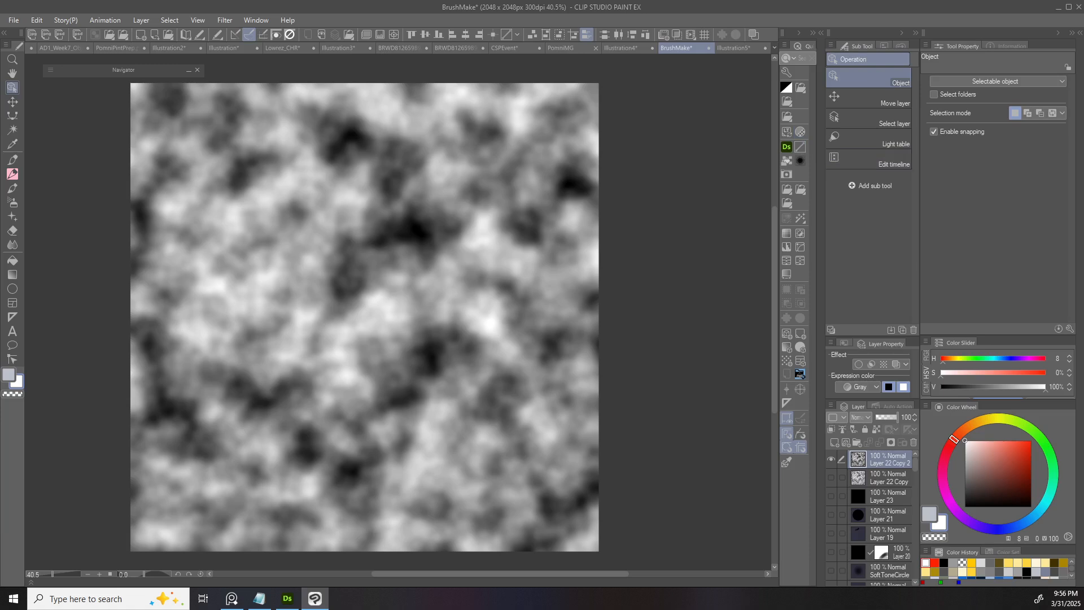
pyautogui.click(800, 132)
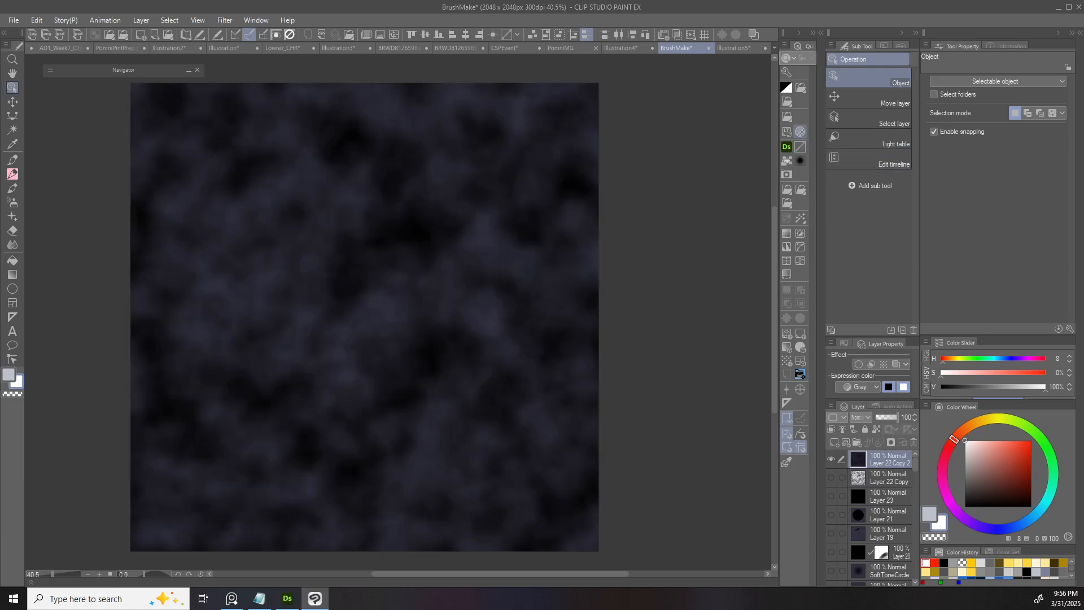
# - Select the opaque pixels of Layer 22 Copy 2, mask the circle on Layer 21 with them, and hide the noise layer
pyautogui.scroll(3, 339, 316)
pyautogui.scroll(-2, 339, 316)
pyautogui.scroll(2, 339, 316)
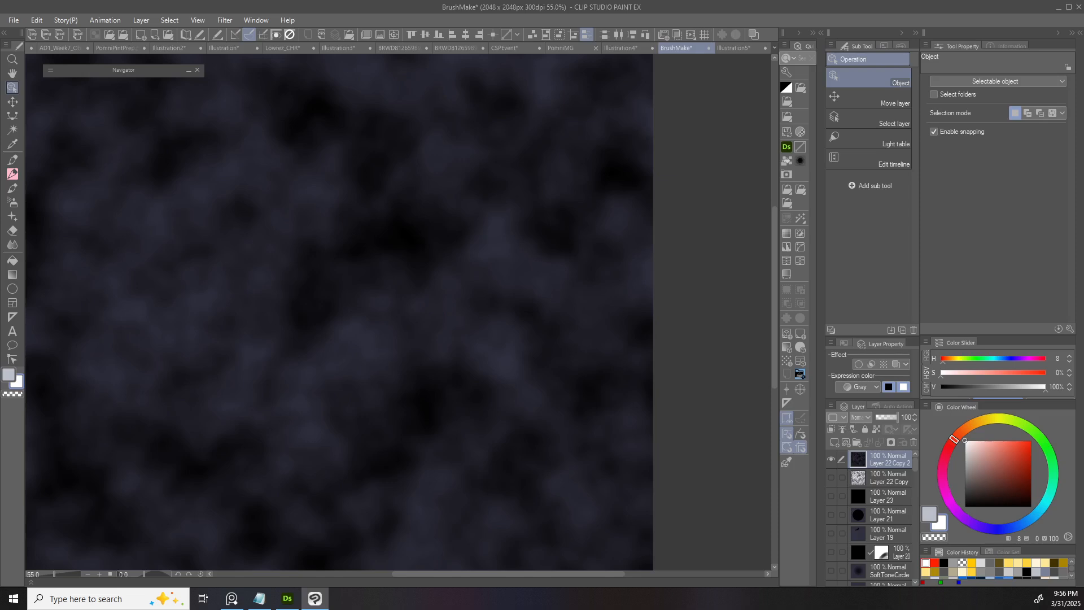
pyautogui.scroll(-2, 339, 316)
pyautogui.scroll(3, 339, 316)
pyautogui.scroll(-1, 338, 316)
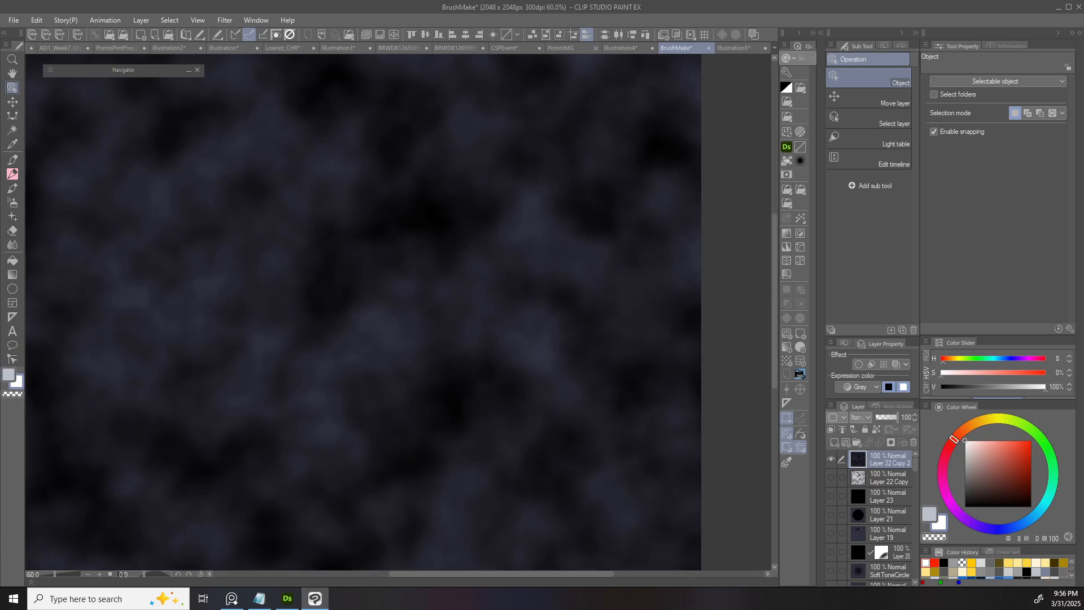
pyautogui.scroll(-3, 421, 328)
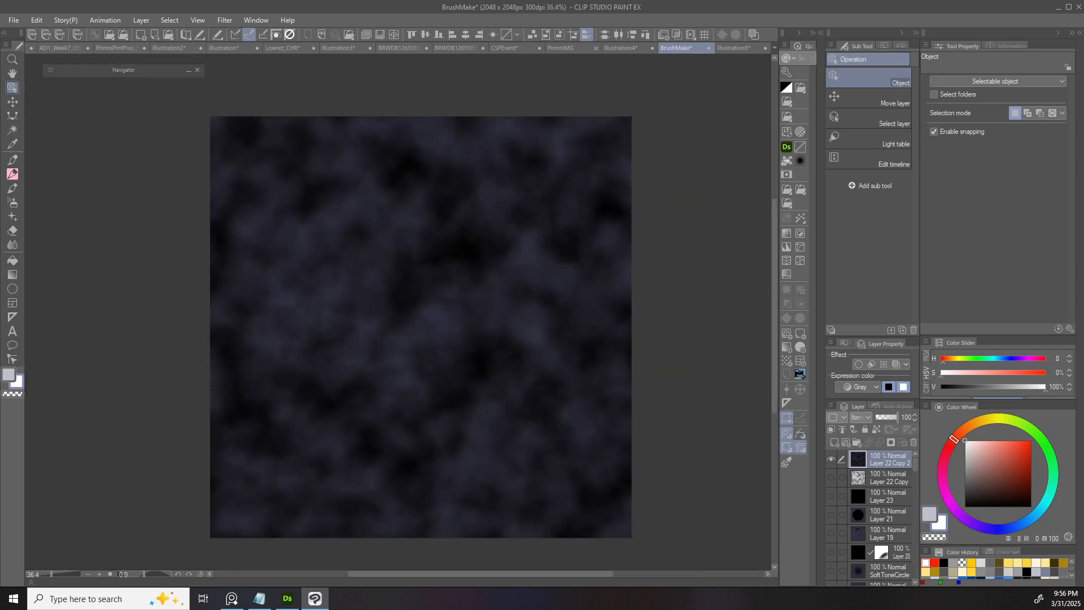
pyautogui.keyDown('ctrl'); pyautogui.click(858, 459); pyautogui.keyUp('ctrl')
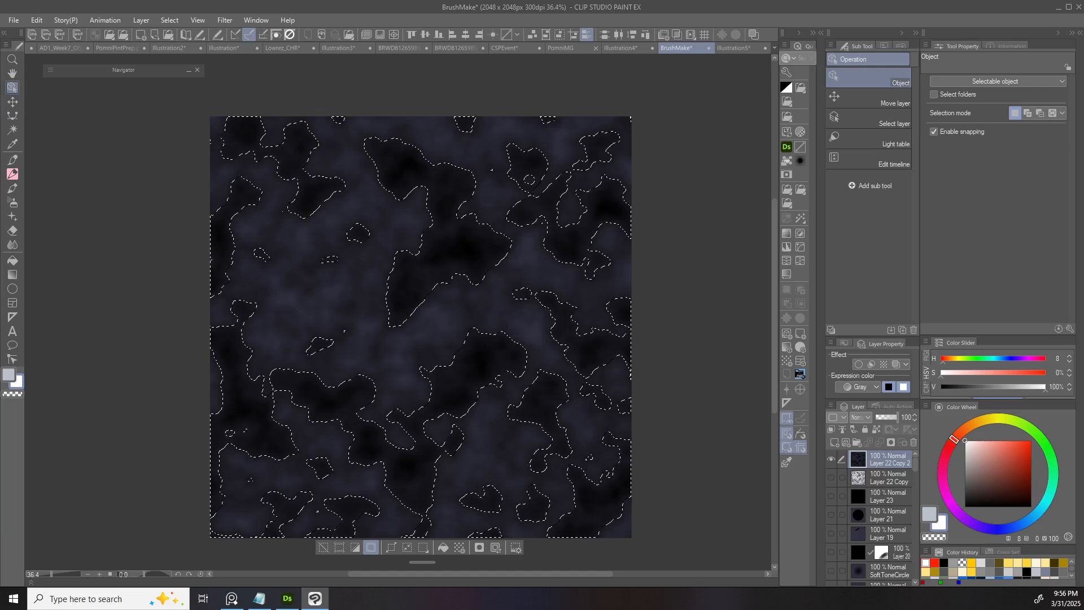
pyautogui.click(831, 515)
pyautogui.click(889, 515)
pyautogui.click(831, 459)
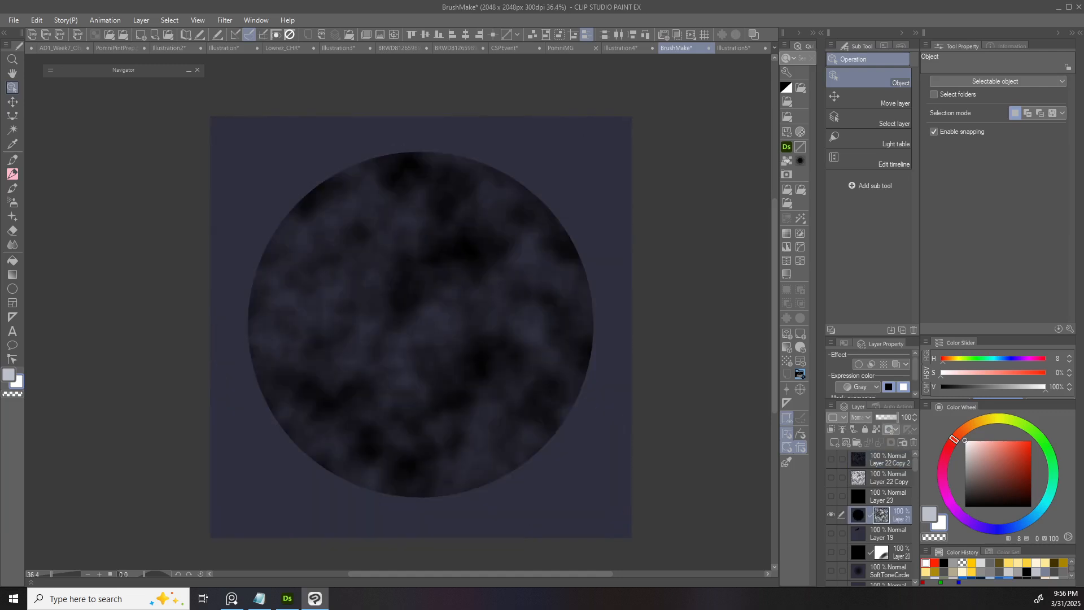
# - Increase the contrast of Layer 21's mask with Level Correction, raising the black input point to near mid-range and slightly lowering the white point
pyautogui.scroll(3, 485, 343)
pyautogui.scroll(-2, 447, 270)
pyautogui.moveTo(403, 304); pyautogui.dragTo(355, 319)
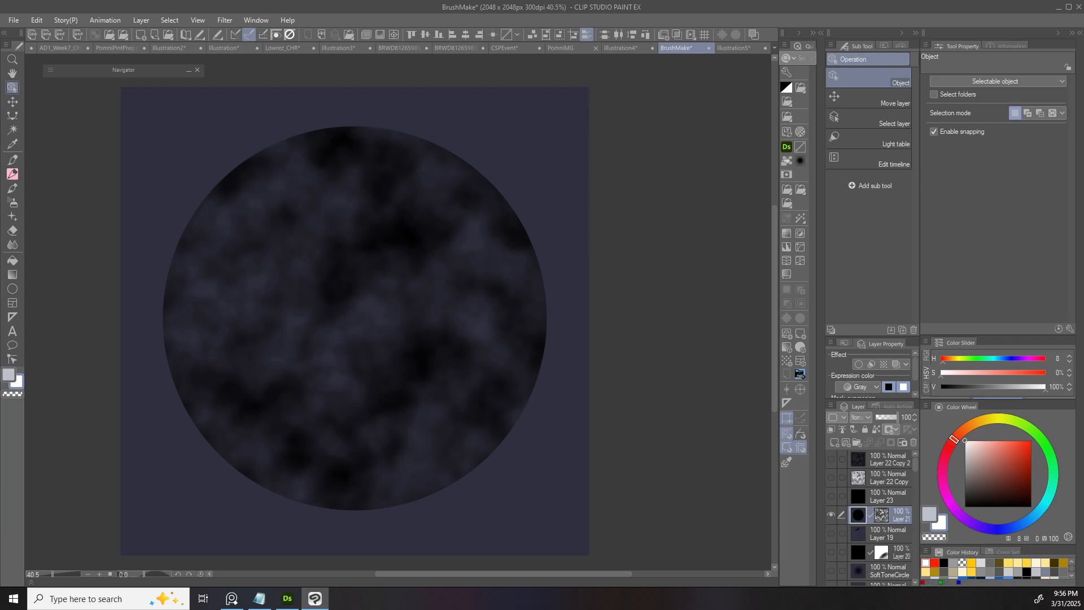
pyautogui.hotkey('ctrl', 'l')
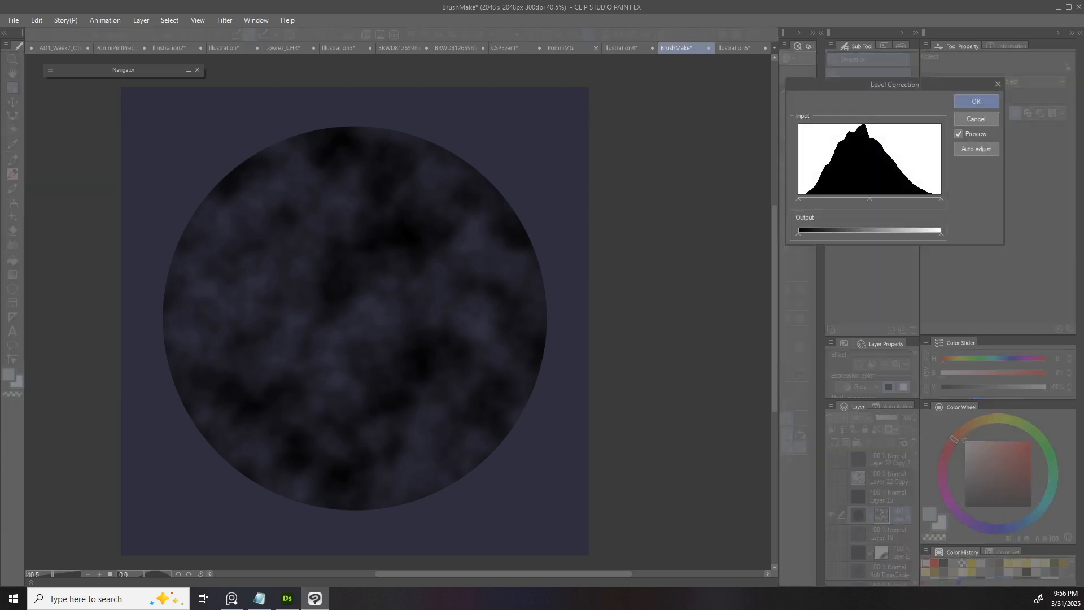
pyautogui.moveTo(940, 200); pyautogui.dragTo(900, 199)
pyautogui.moveTo(798, 199); pyautogui.dragTo(848, 199)
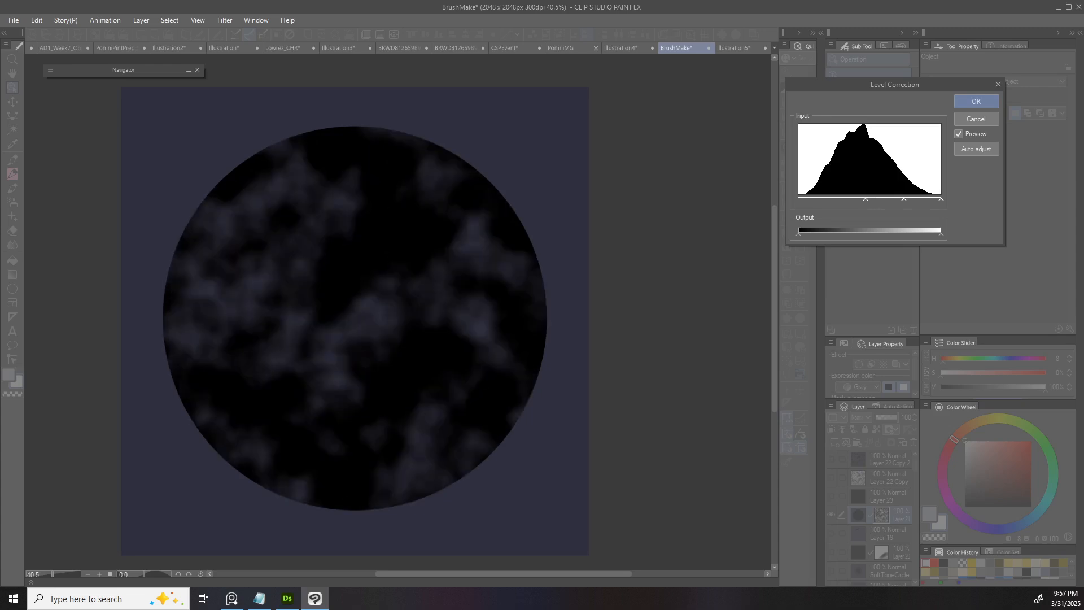
pyautogui.moveTo(941, 200); pyautogui.dragTo(931, 199)
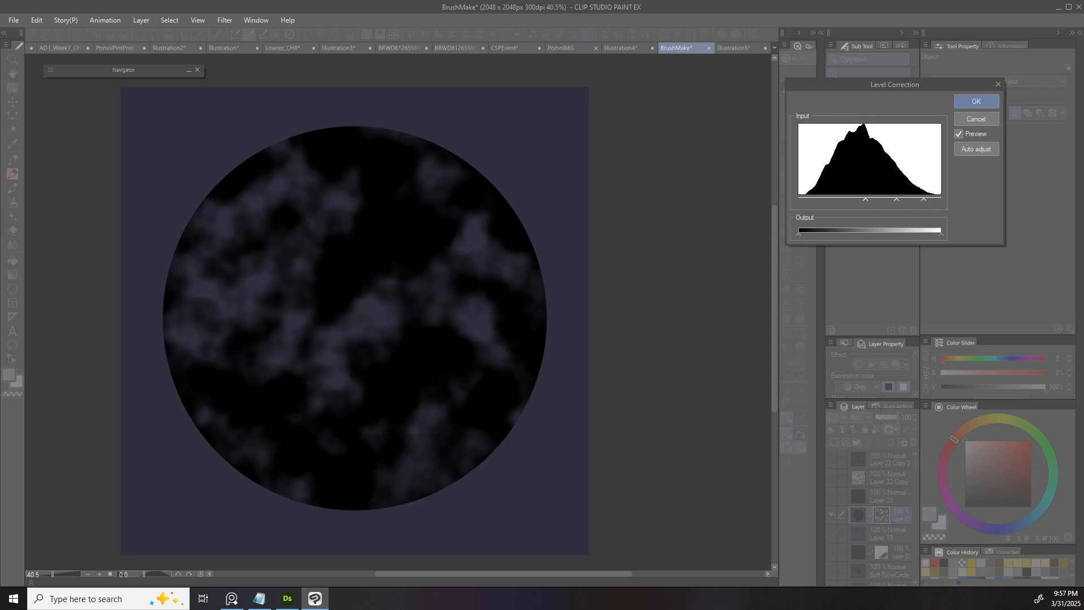
pyautogui.press('Return')
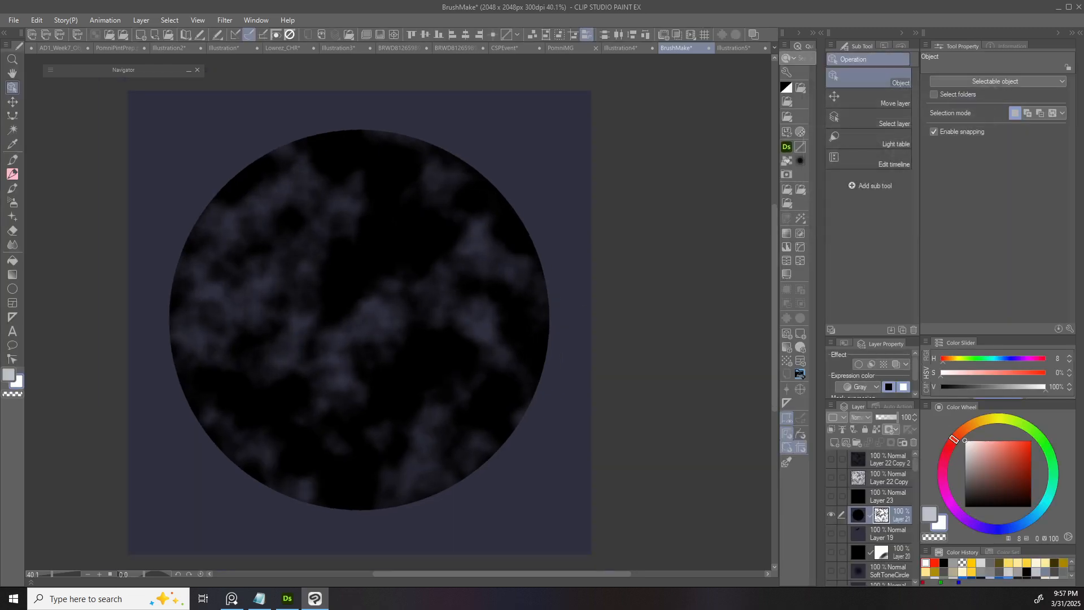
# - Soften the circle on Layer 21, not its mask, with a Gaussian blur of strength about 127
pyautogui.click(858, 515)
pyautogui.hotkey('ctrl', 'f')
pyautogui.moveTo(576, 146); pyautogui.dragTo(745, 147)
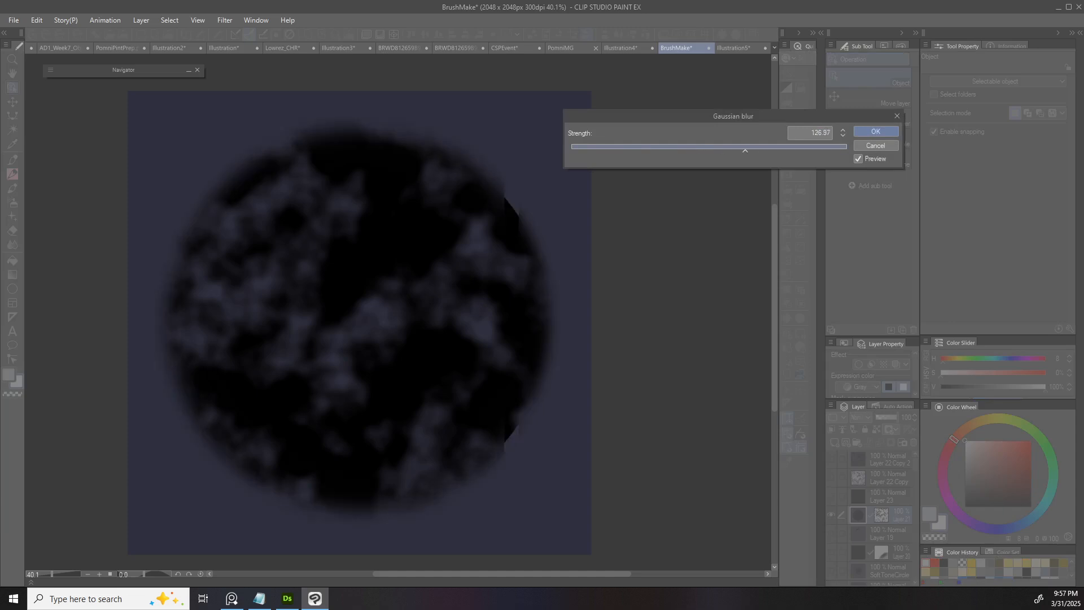
pyautogui.press('Return')
pyautogui.scroll(-2, 392, 312)
pyautogui.scroll(1, 391, 312)
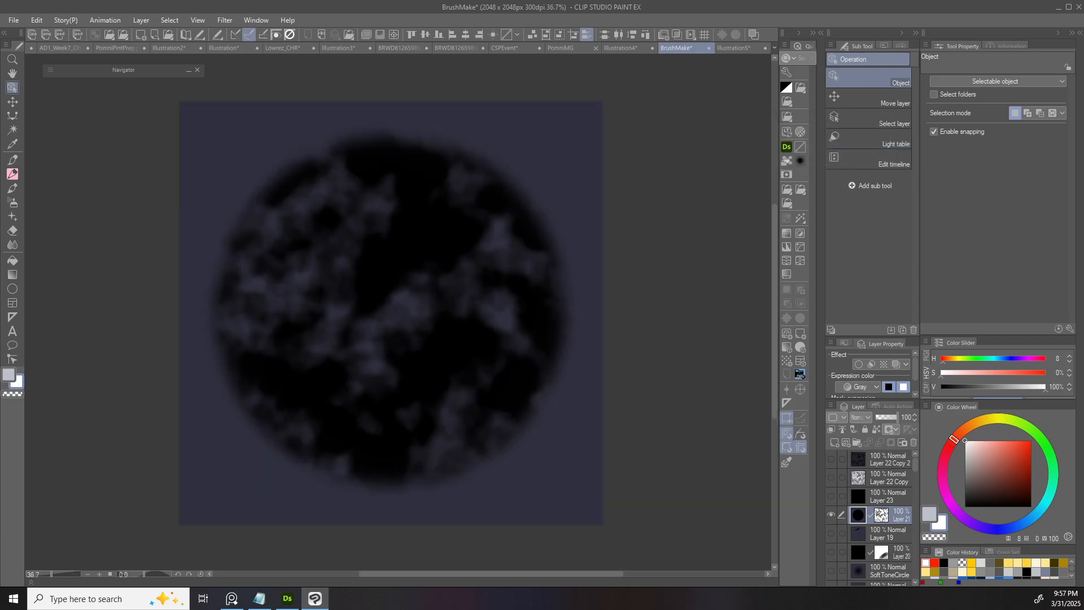
# - Fine-tune the levels of the noise mask on Layer 21 by slightly lowering the white input point
pyautogui.click(881, 514)
pyautogui.hotkey('ctrl', 'l')
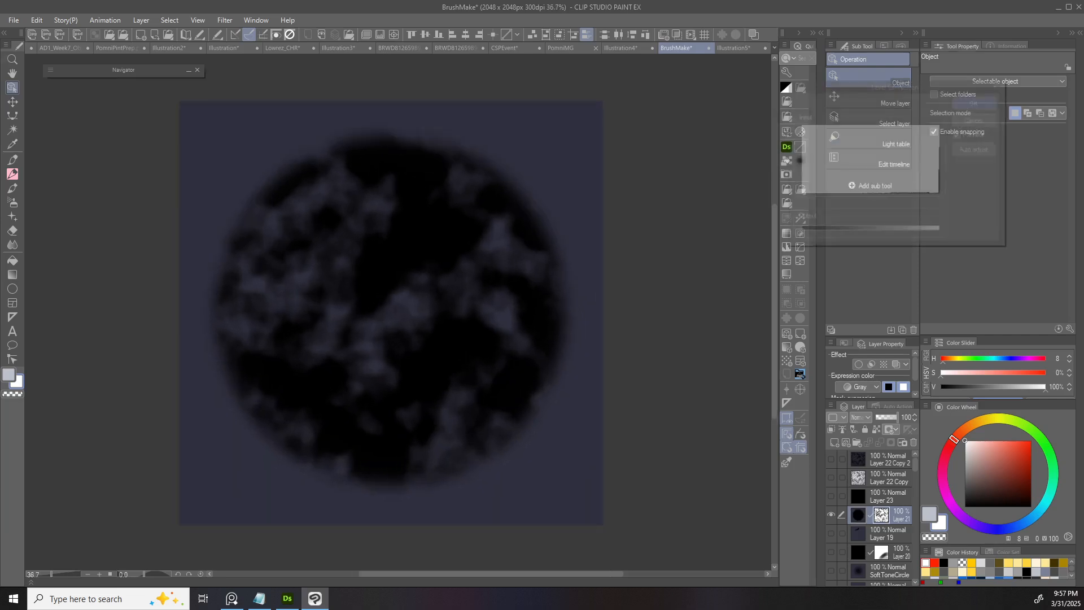
pyautogui.moveTo(941, 199); pyautogui.dragTo(921, 199)
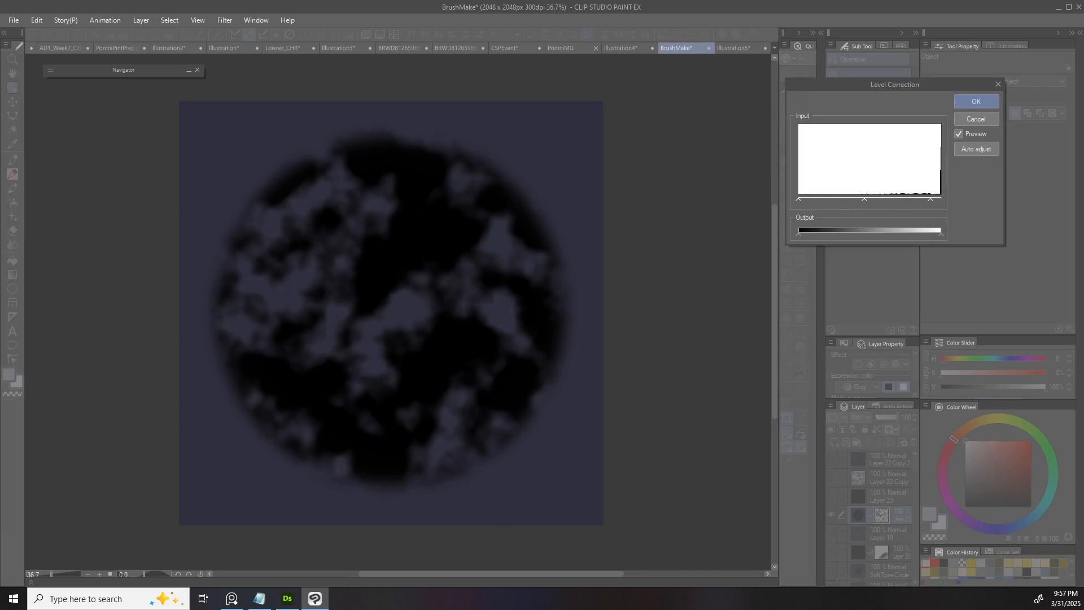
pyautogui.click(976, 101)
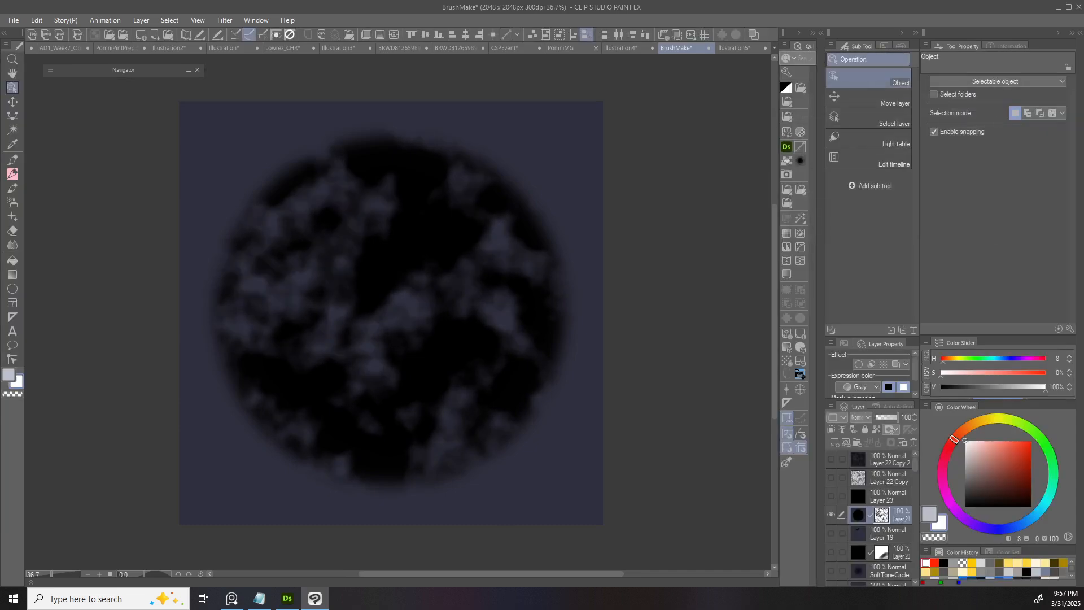
# - Examine the Material property options for registering Layer 21 as an image material, and leave without registering it
pyautogui.moveTo(390, 313); pyautogui.dragTo(348, 340)
pyautogui.press('k')
pyautogui.scroll(-1, 486, 334)
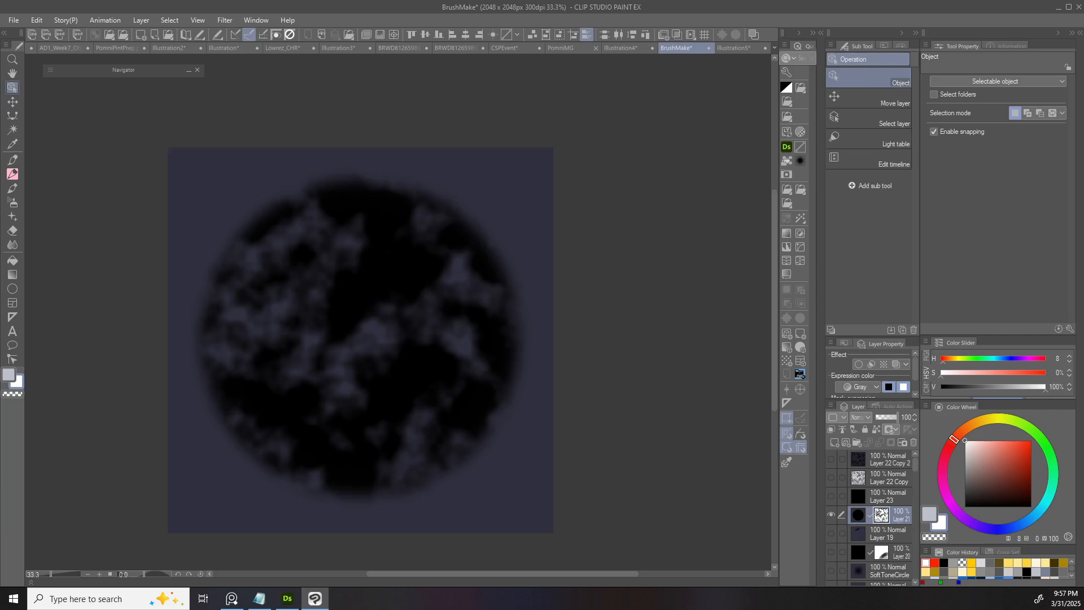
pyautogui.scroll(1, 457, 351)
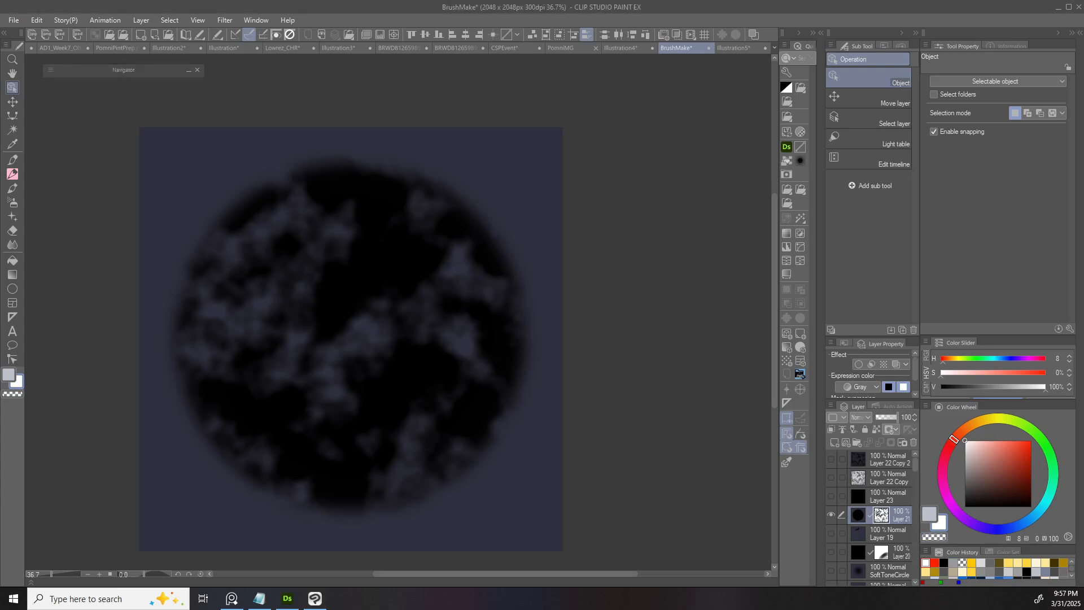
pyautogui.moveTo(350, 338); pyautogui.dragTo(382, 323)
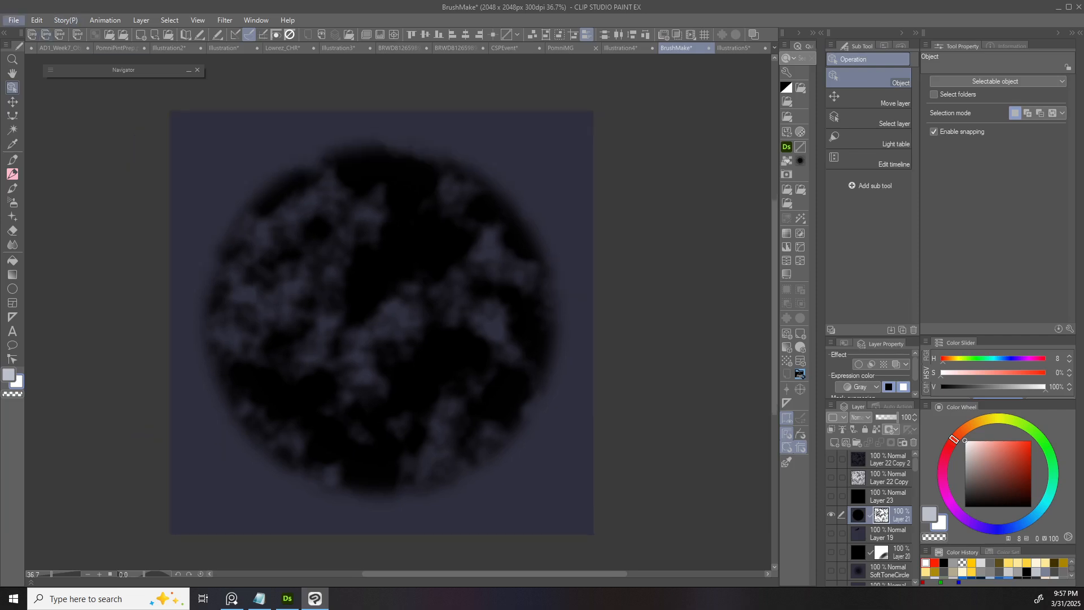
pyautogui.click(37, 20)
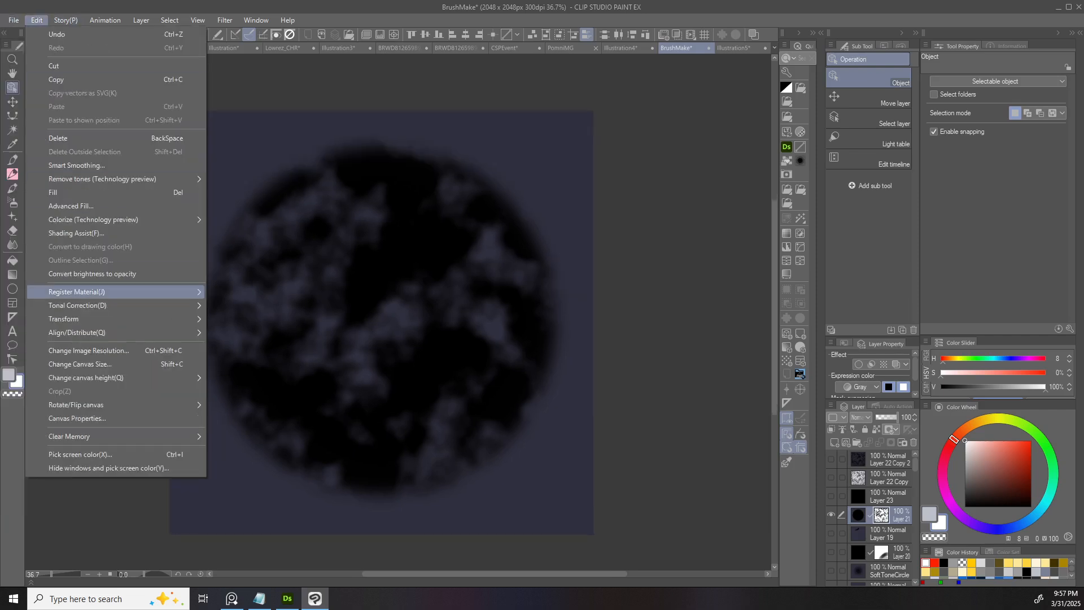
pyautogui.moveTo(113, 291)
pyautogui.click(240, 294)
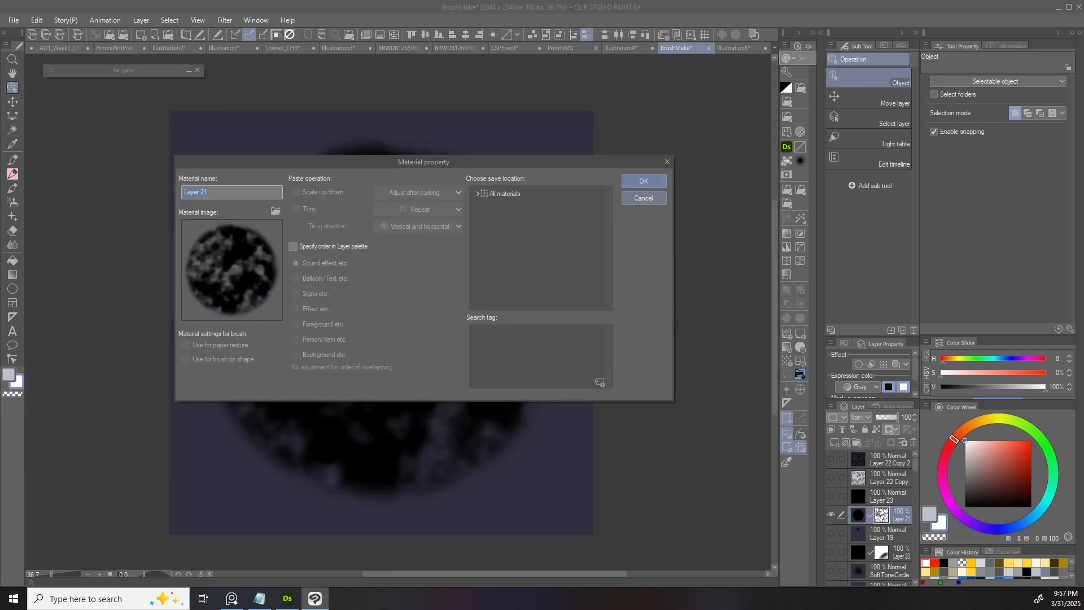
pyautogui.click(644, 198)
# - Display the material library and open the BrusheShapes folder inside the personal assets folder
pyautogui.click(1079, 33)
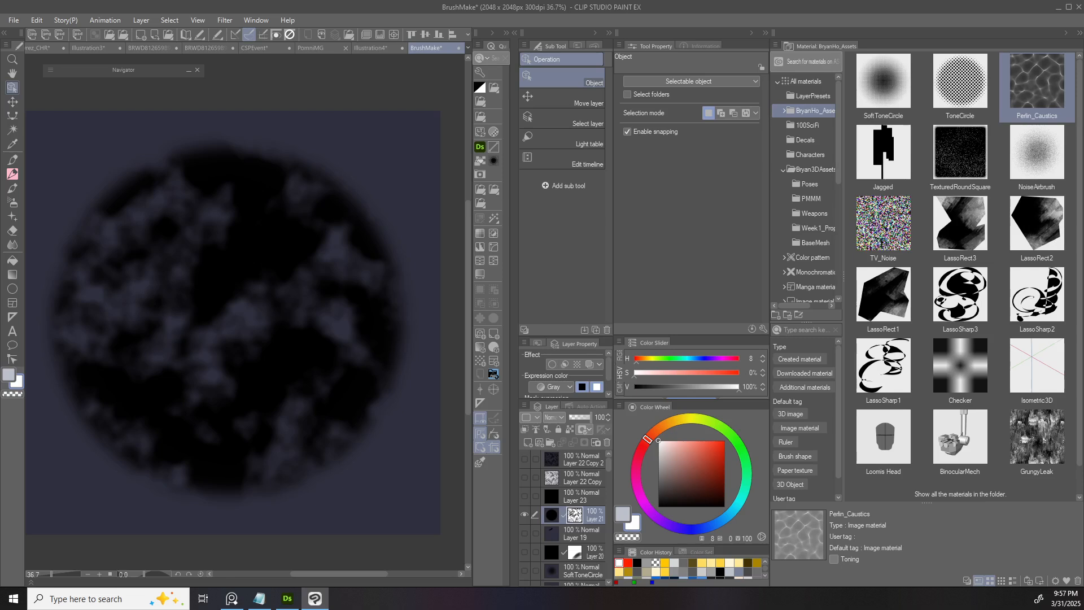
pyautogui.click(811, 96)
pyautogui.click(814, 111)
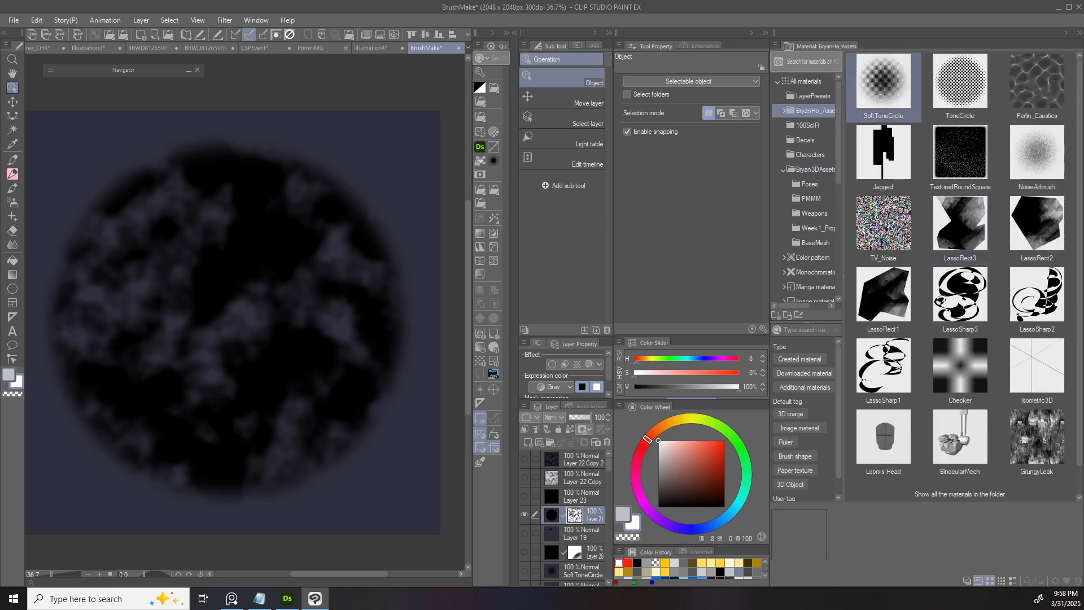
pyautogui.click(784, 111)
pyautogui.click(816, 125)
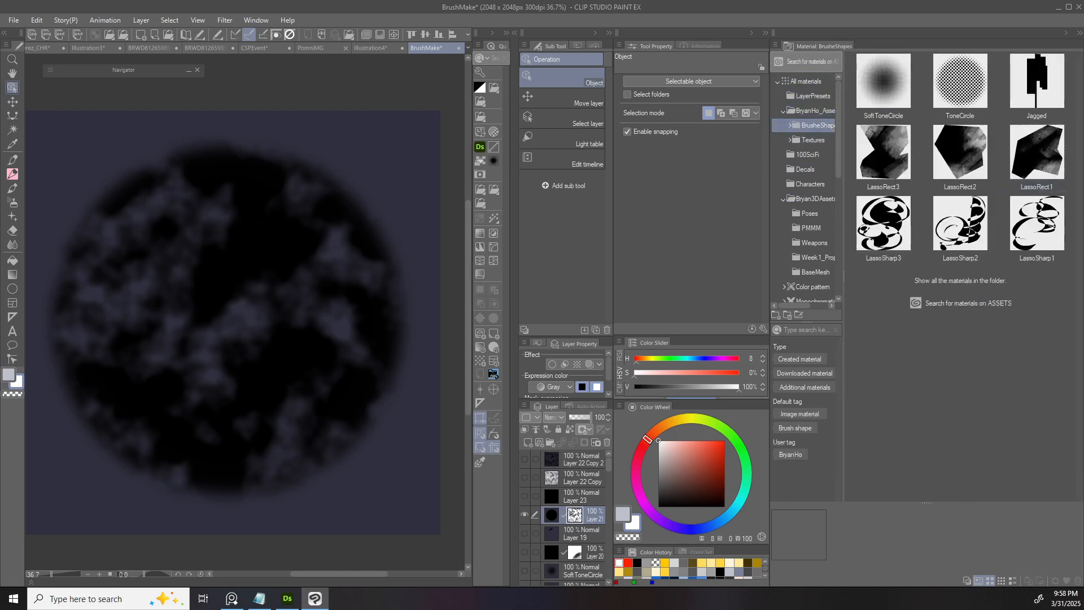
# - Rename Layer 21 as Brushdemo and add it as a material to the BrusheShapes folder
pyautogui.doubleClick(594, 518)
pyautogui.write('BrushDemo')
pyautogui.press('Return')
pyautogui.moveTo(591, 516)
pyautogui.mouseDown()
pyautogui.moveTo(944, 319)
pyautogui.moveTo(975, 332)
pyautogui.mouseUp()
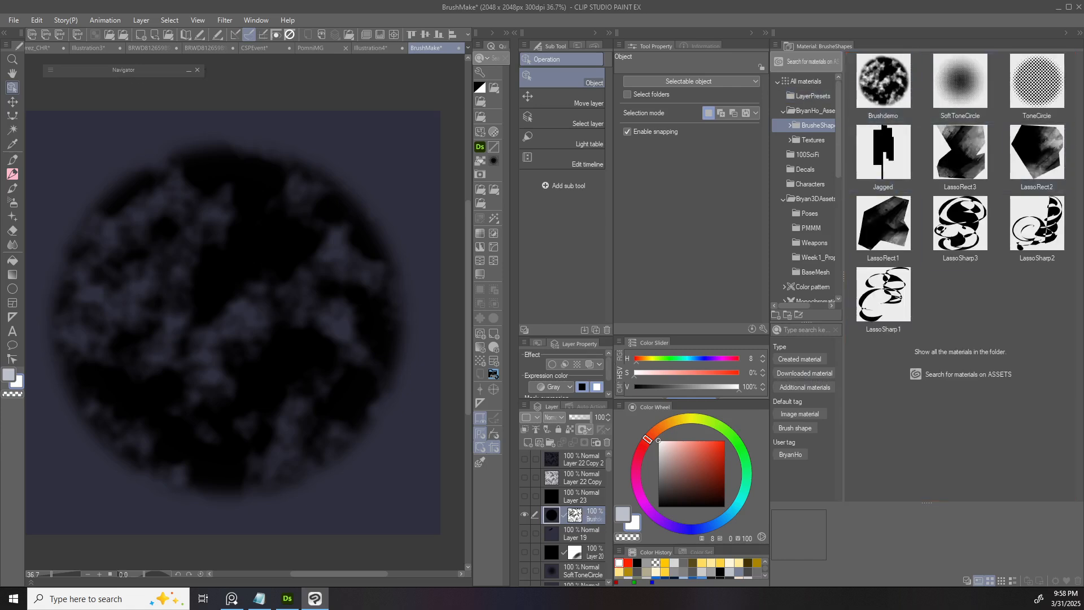
# - Check the Material property of the Brushdemo material for its brush tip shape setting, and close it without changes
pyautogui.click(885, 92)
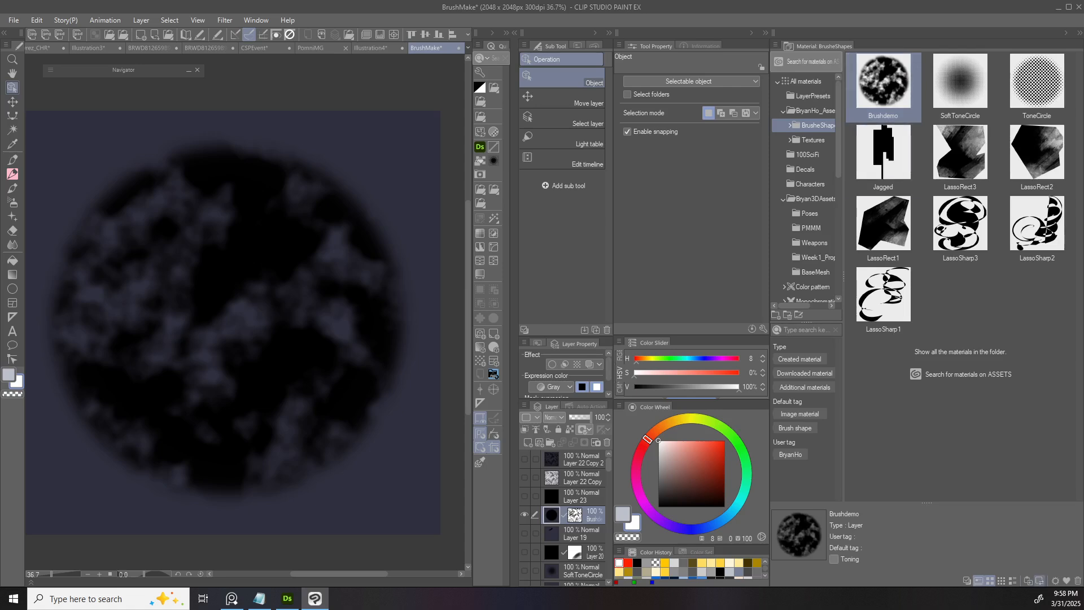
pyautogui.click(1055, 581)
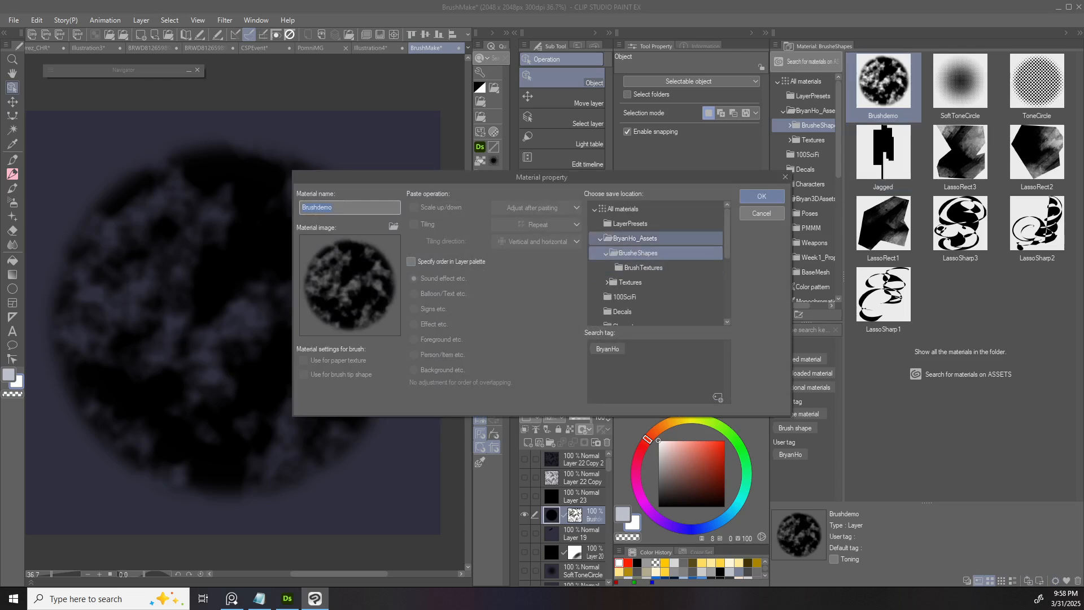
pyautogui.click(761, 214)
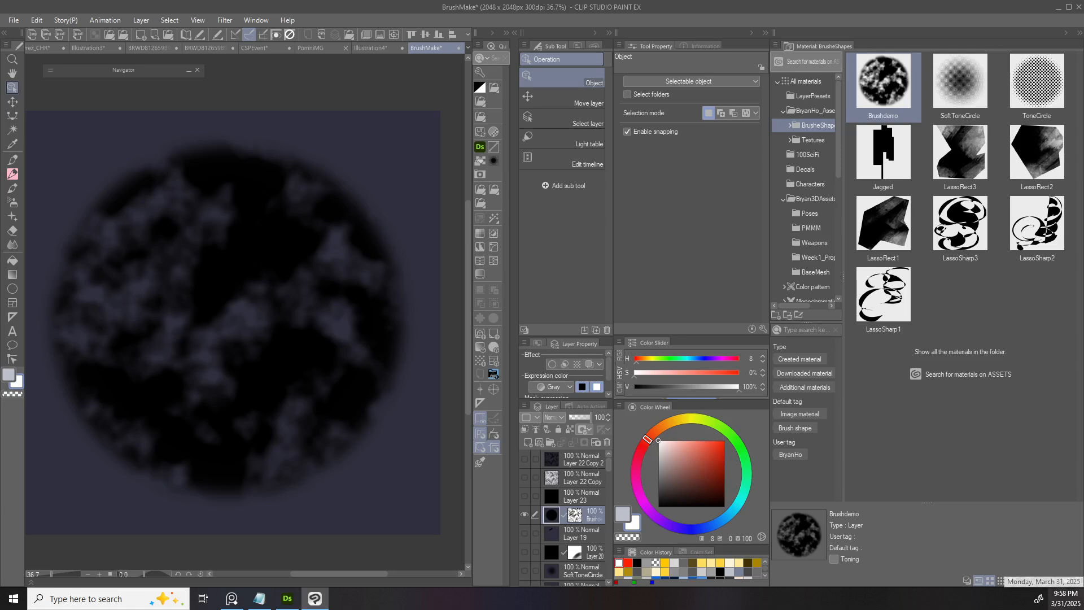
pyautogui.click(1055, 580)
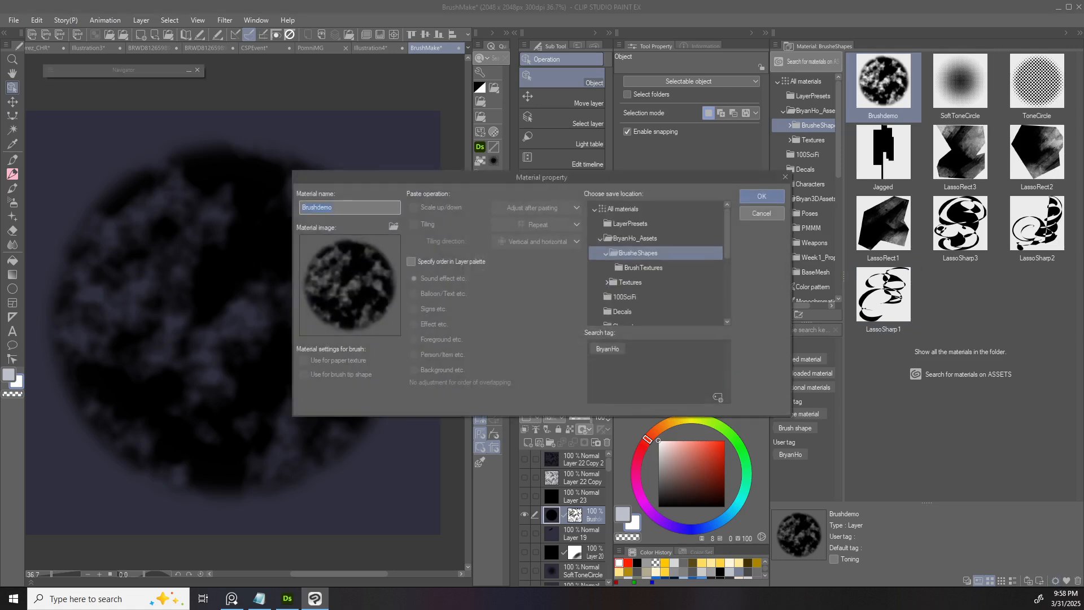
pyautogui.click(761, 212)
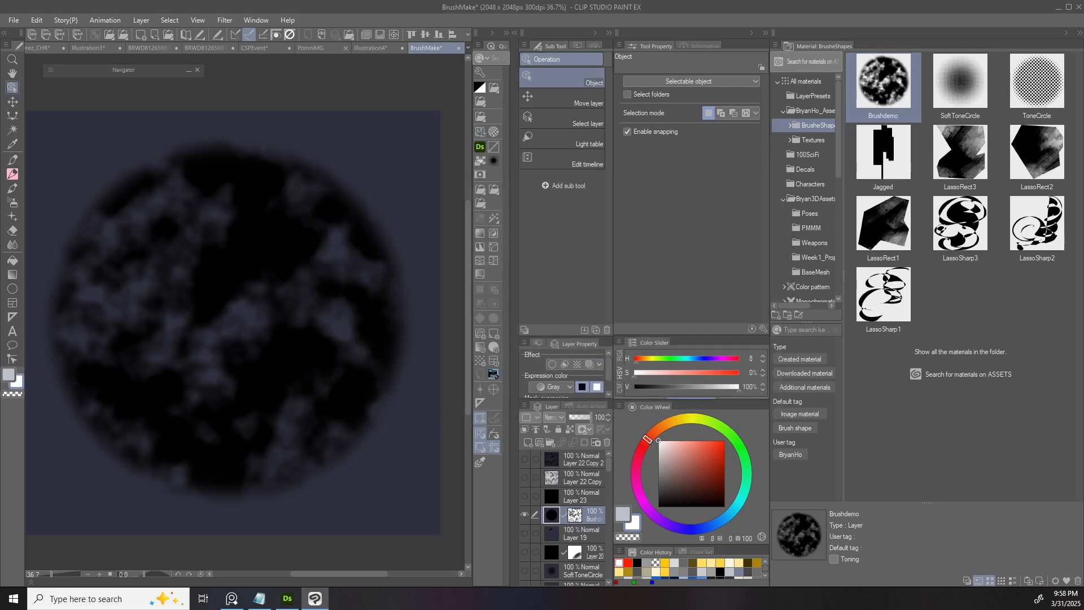
# - Duplicate the Brushdemo layer, hide the original, apply the copy's mask to the layer, and add the copy to the BrusheShapes materials
pyautogui.hotkey('ctrl', 'v')
pyautogui.click(525, 533)
pyautogui.click(575, 515)
pyautogui.click(596, 442)
pyautogui.moveTo(575, 515); pyautogui.dragTo(915, 288)
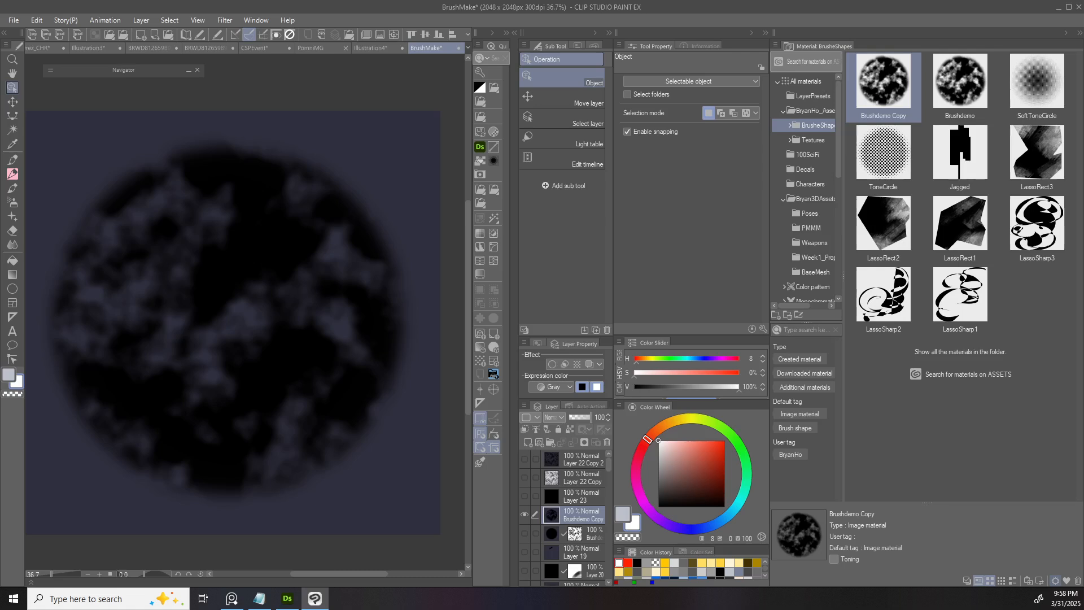
# - Check the Material property of Brushdemo Copy for brush settings and compare its layer with the masked Brushdemo layer
pyautogui.click(1055, 580)
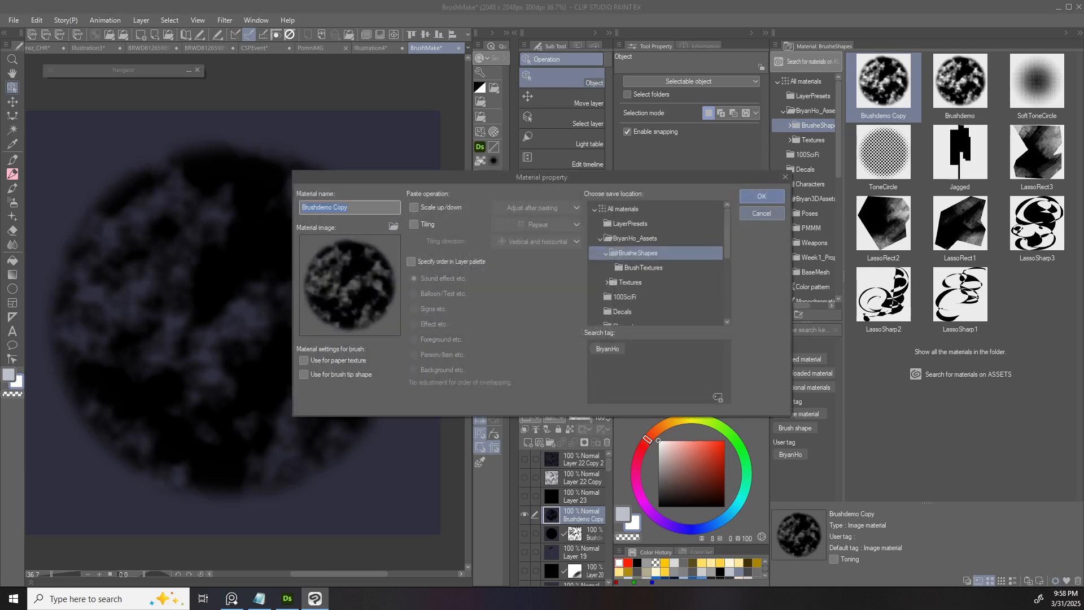
pyautogui.click(762, 213)
pyautogui.click(552, 533)
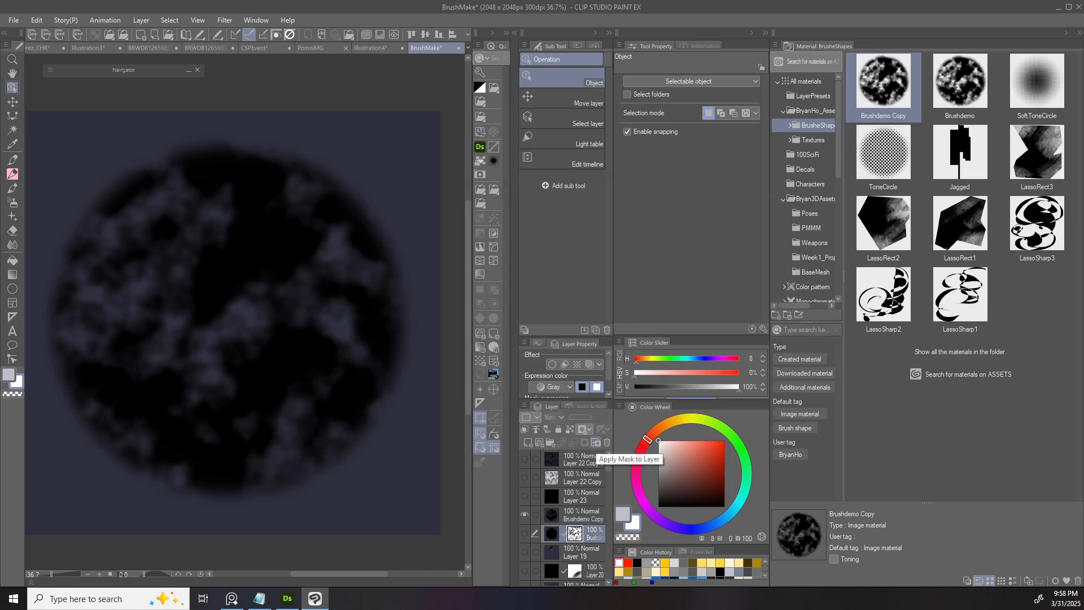
pyautogui.click(582, 515)
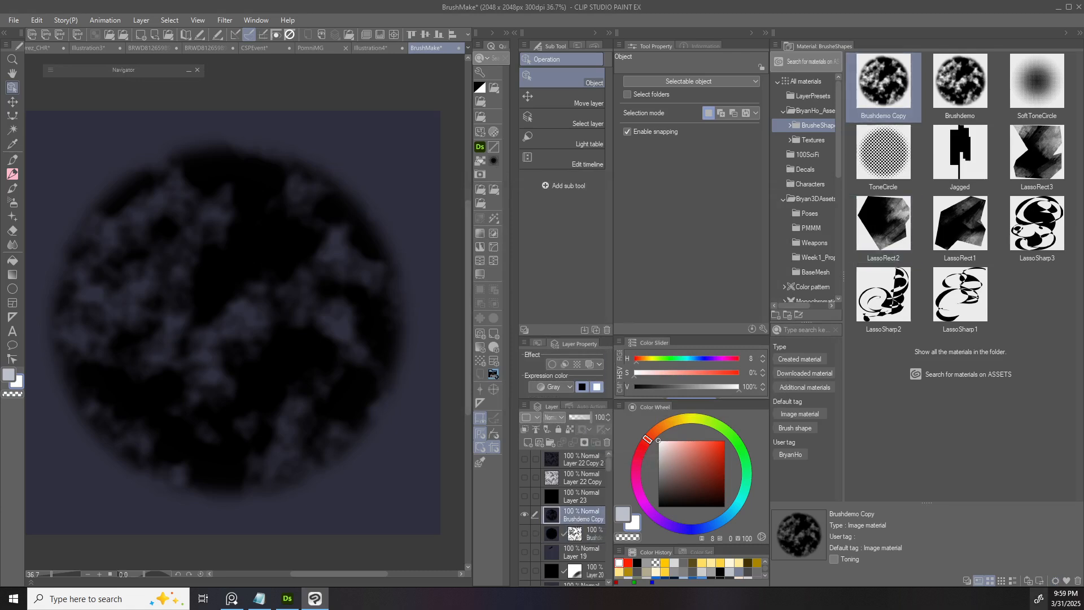
# - Enable the Brushdemo Copy material for use as a brush tip shape
pyautogui.click(493, 374)
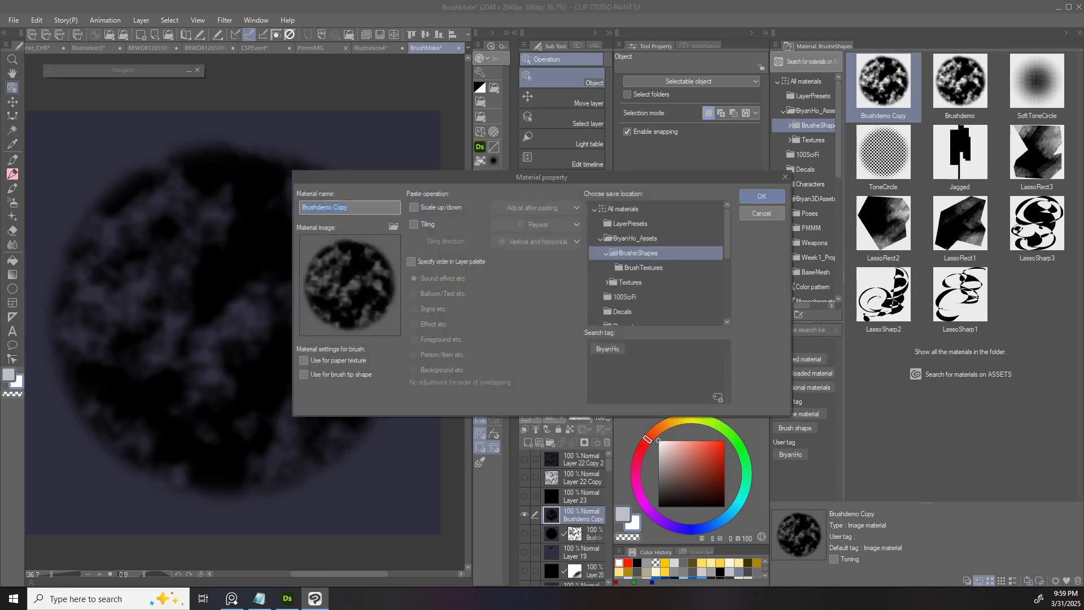
pyautogui.click(303, 375)
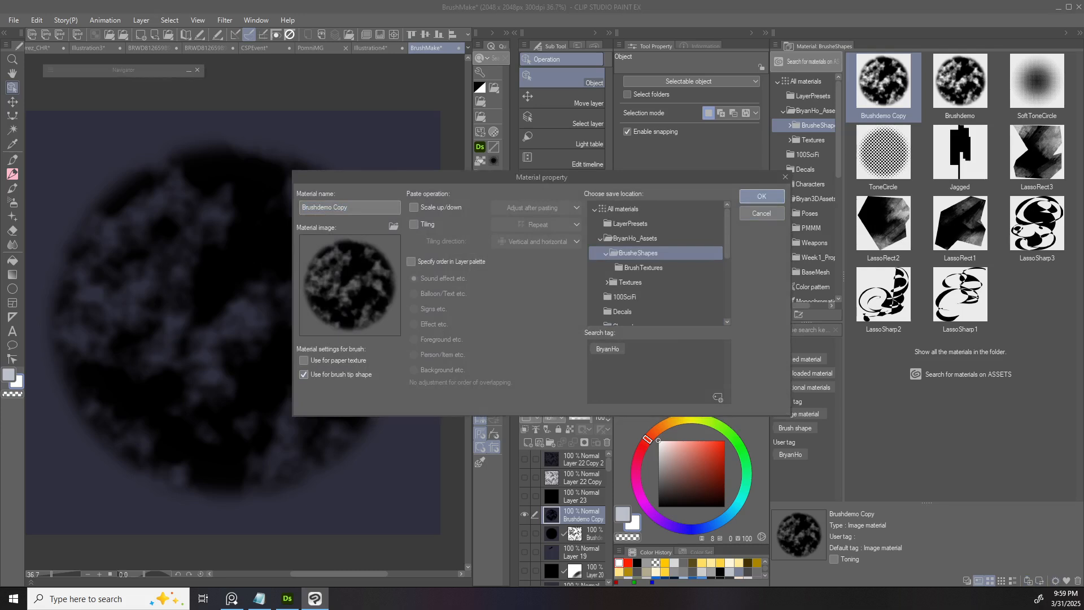
pyautogui.click(762, 196)
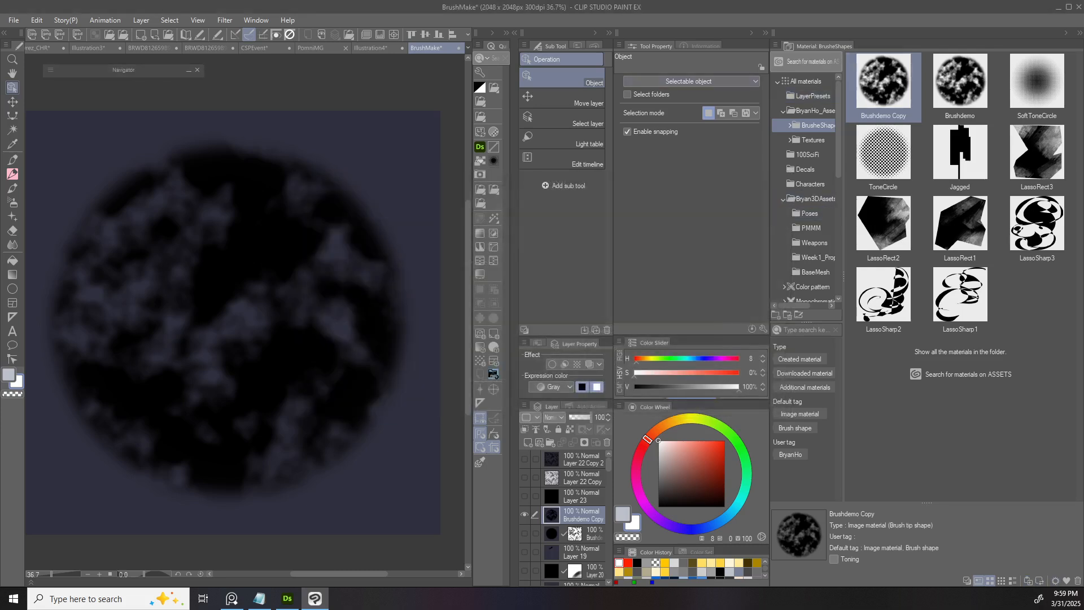
# - Assign the artist's user tag to the Brushdemo Copy material and collapse the material palette
pyautogui.click(1079, 33)
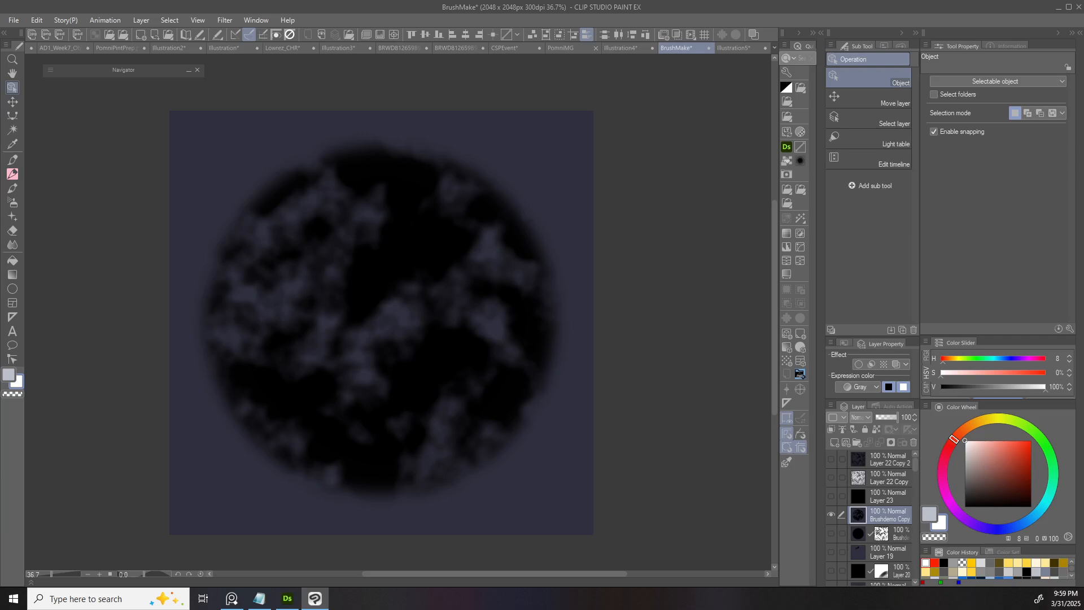
pyautogui.click(1079, 33)
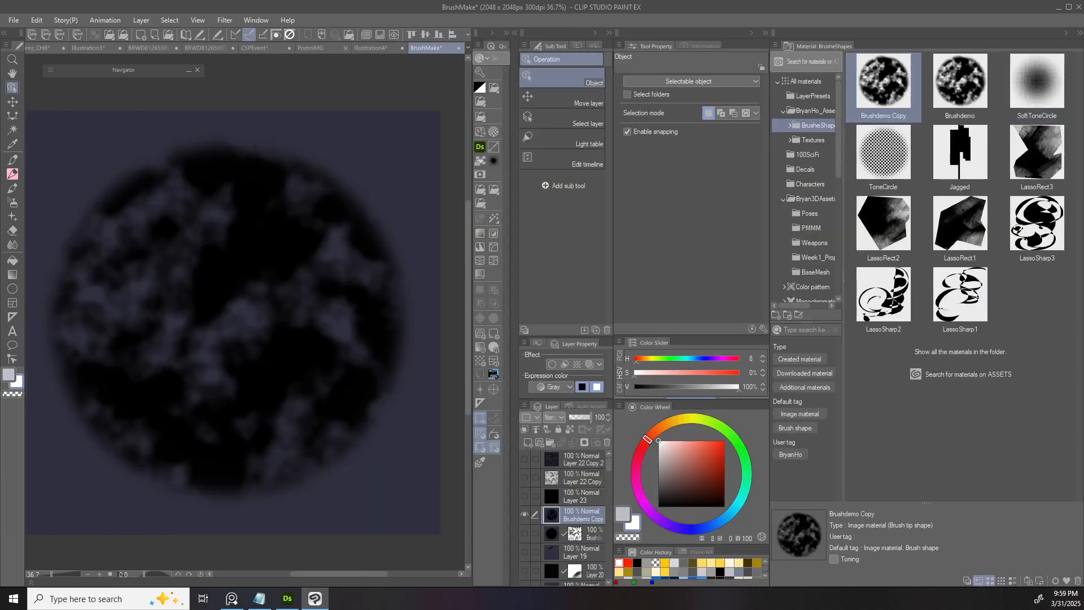
pyautogui.click(493, 374)
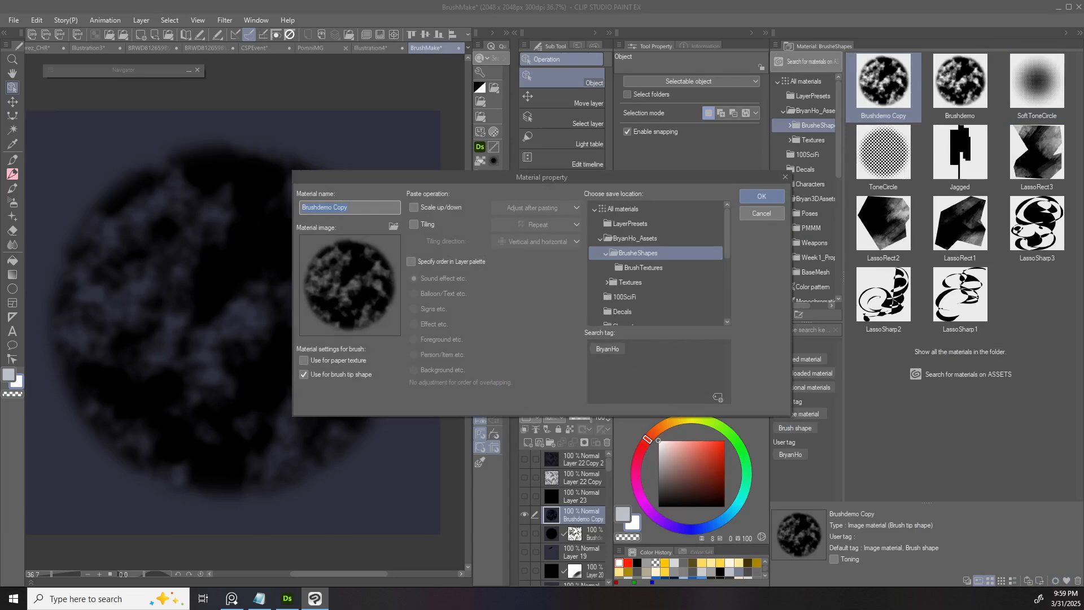
pyautogui.click(607, 349)
pyautogui.click(761, 196)
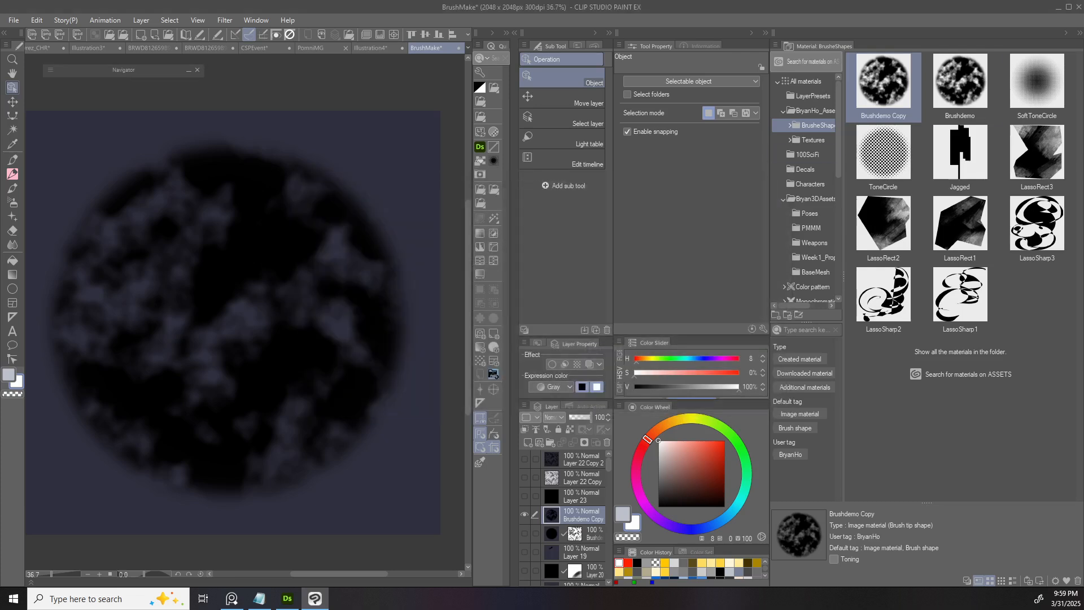
pyautogui.click(1080, 33)
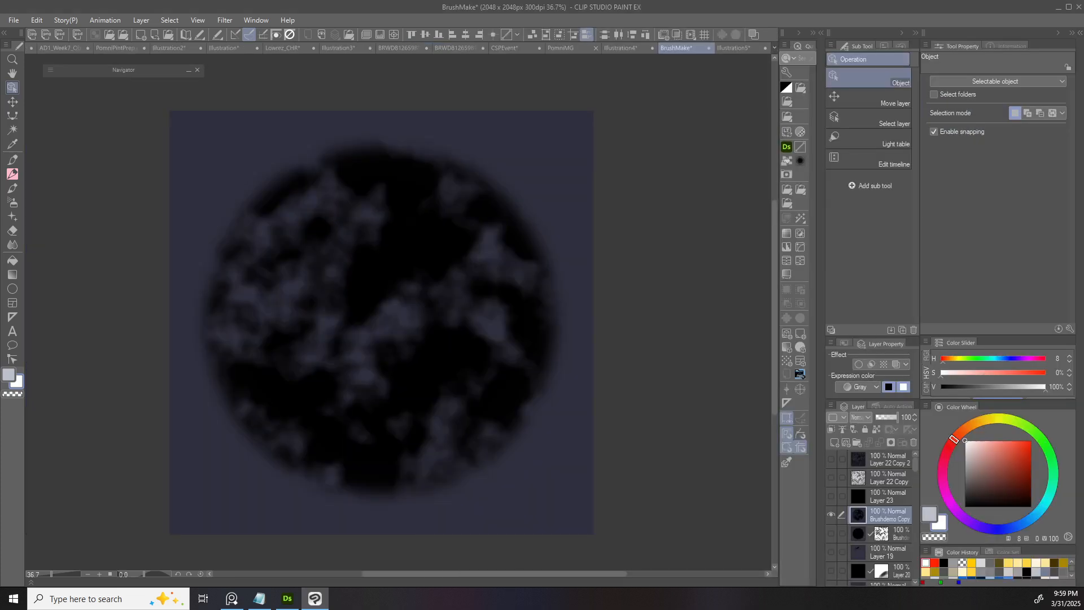
# - Go to the Illustration4 canvas and set the BrushmakingEvent brush's thickness to 102
pyautogui.click(626, 48)
pyautogui.scroll(-2, 460, 320)
pyautogui.moveTo(460, 321); pyautogui.dragTo(394, 334)
pyautogui.press('b')
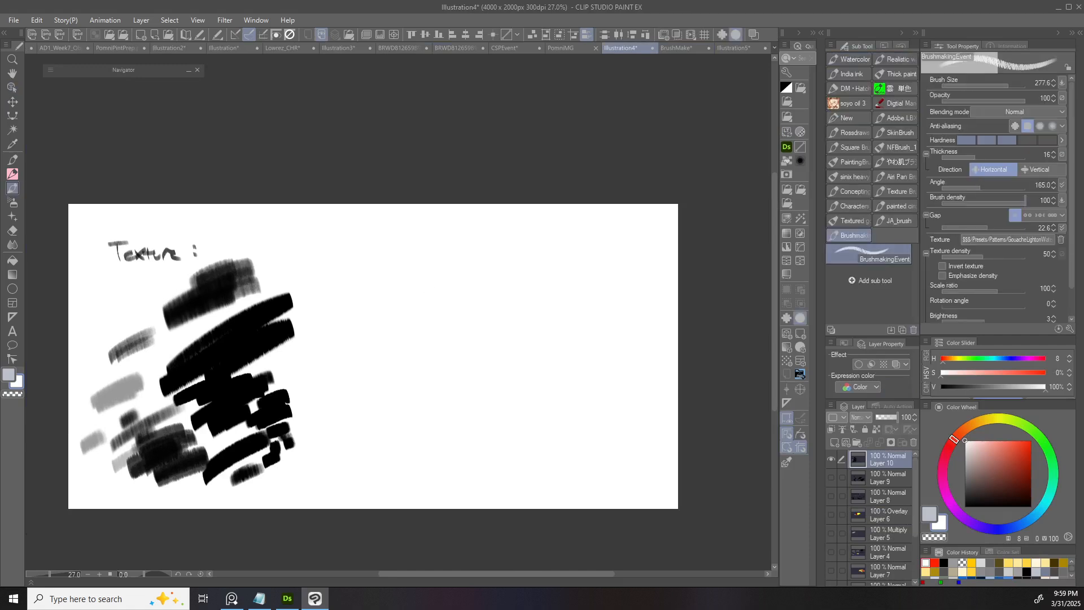
pyautogui.moveTo(975, 156); pyautogui.dragTo(997, 157)
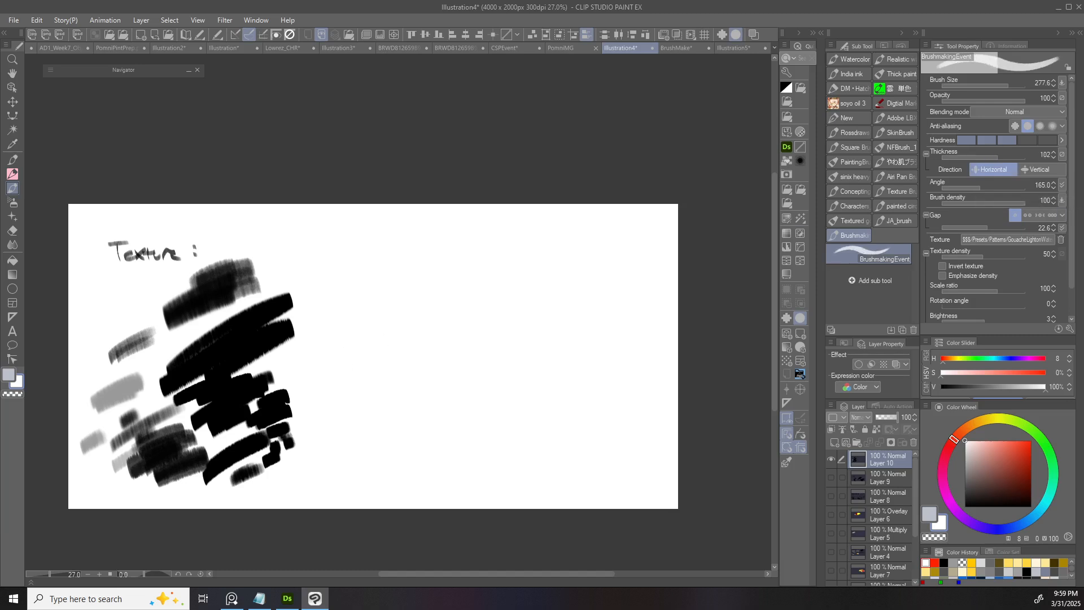
# - Change the BrushmakingEvent tip shape from circle to material and open the brush tip material selection
pyautogui.click(1069, 328)
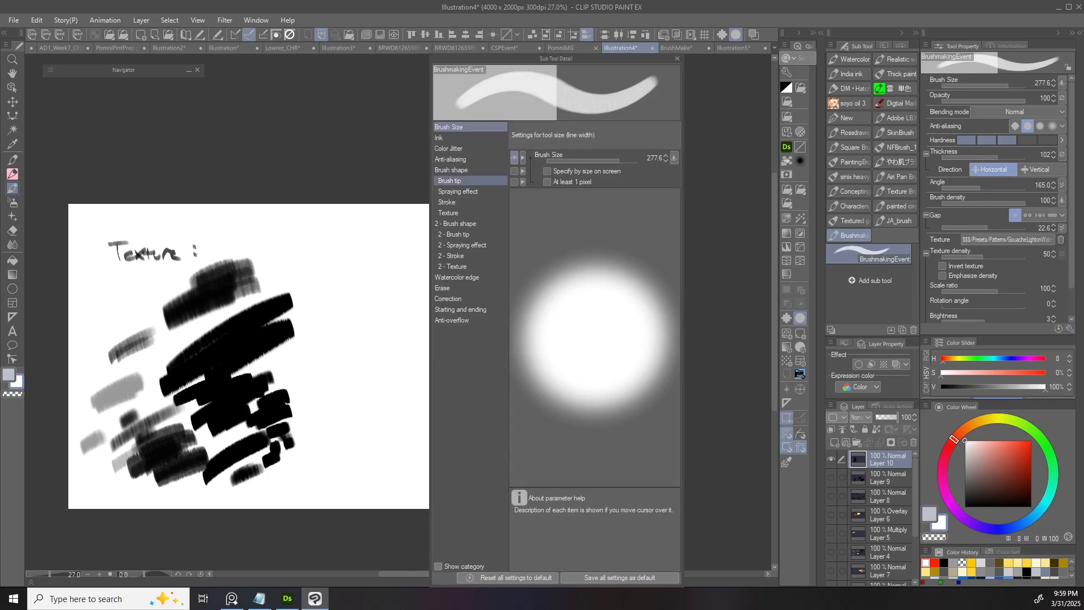
pyautogui.click(449, 181)
pyautogui.click(632, 158)
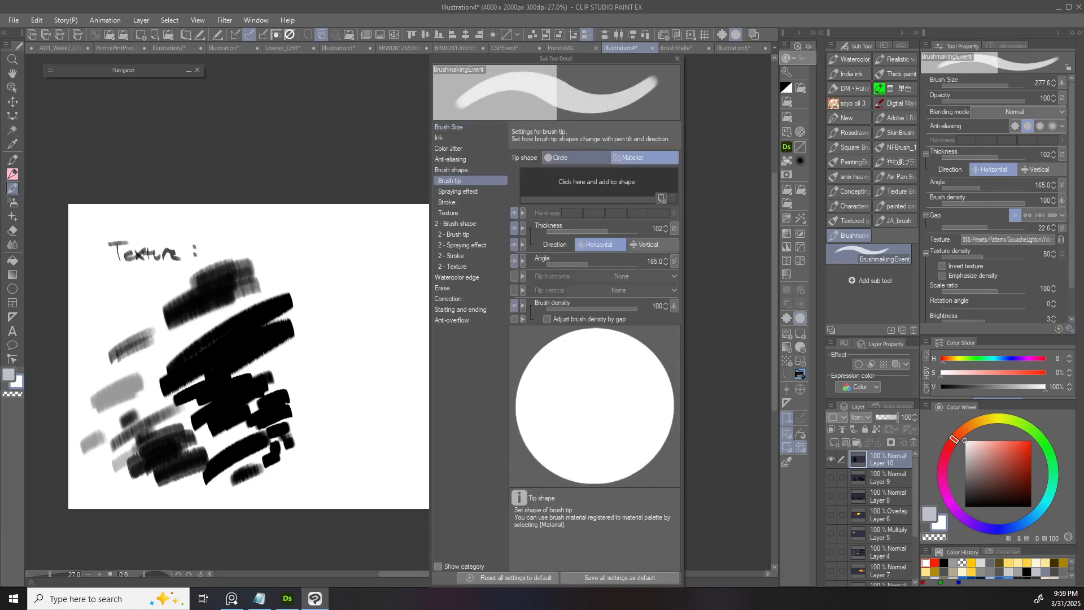
pyautogui.click(597, 181)
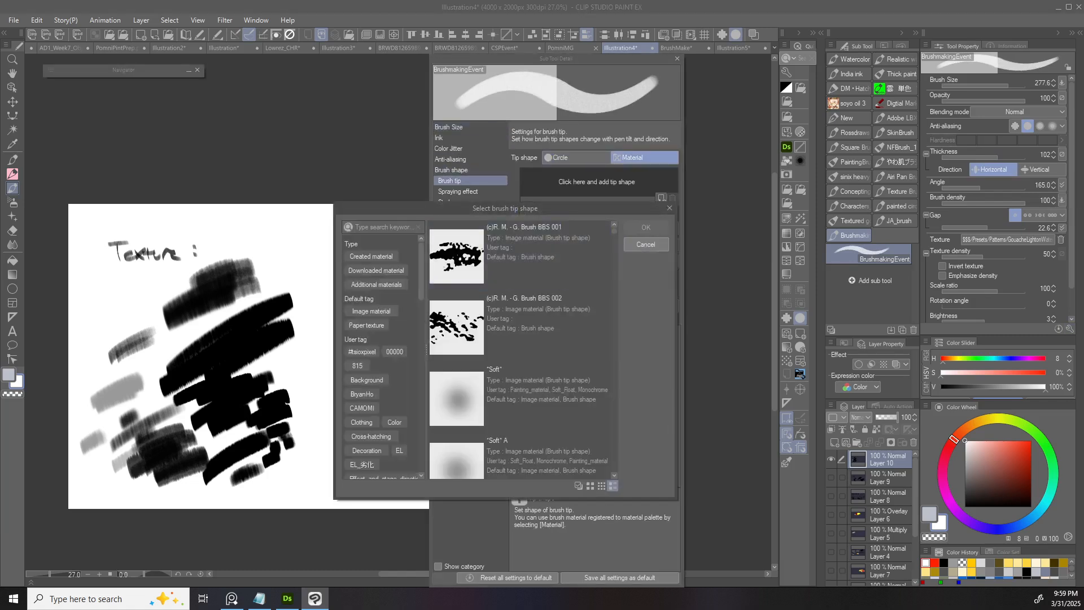
pyautogui.click(362, 394)
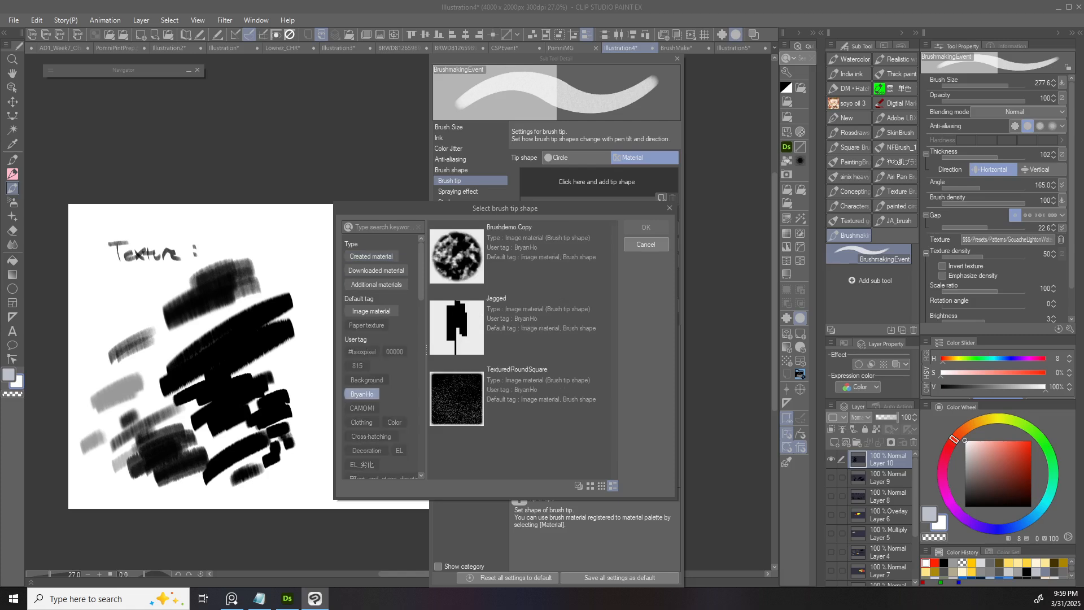
pyautogui.click(519, 254)
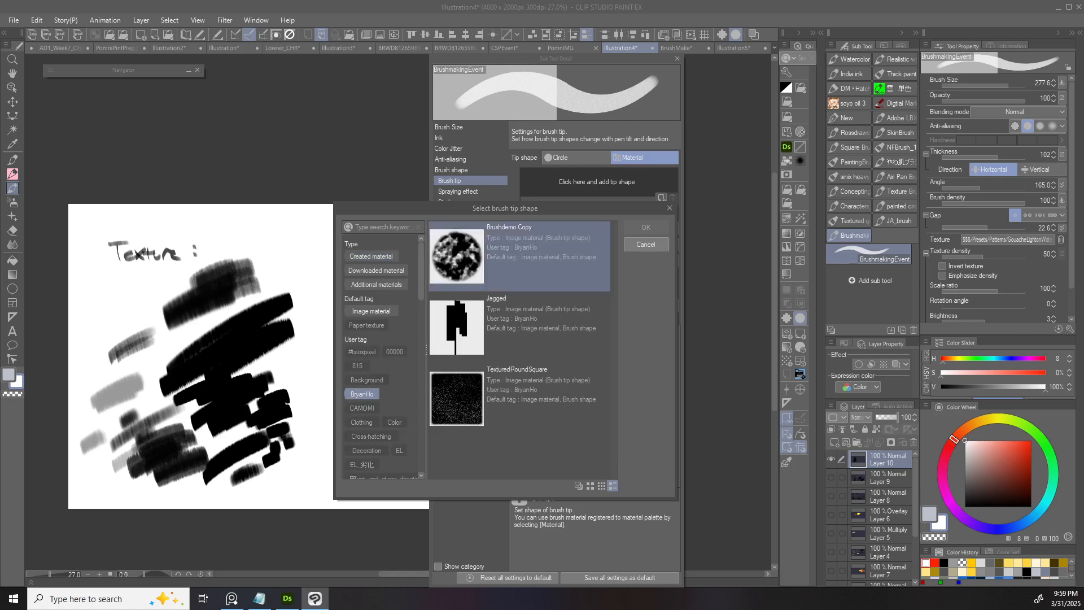
pyautogui.click(362, 394)
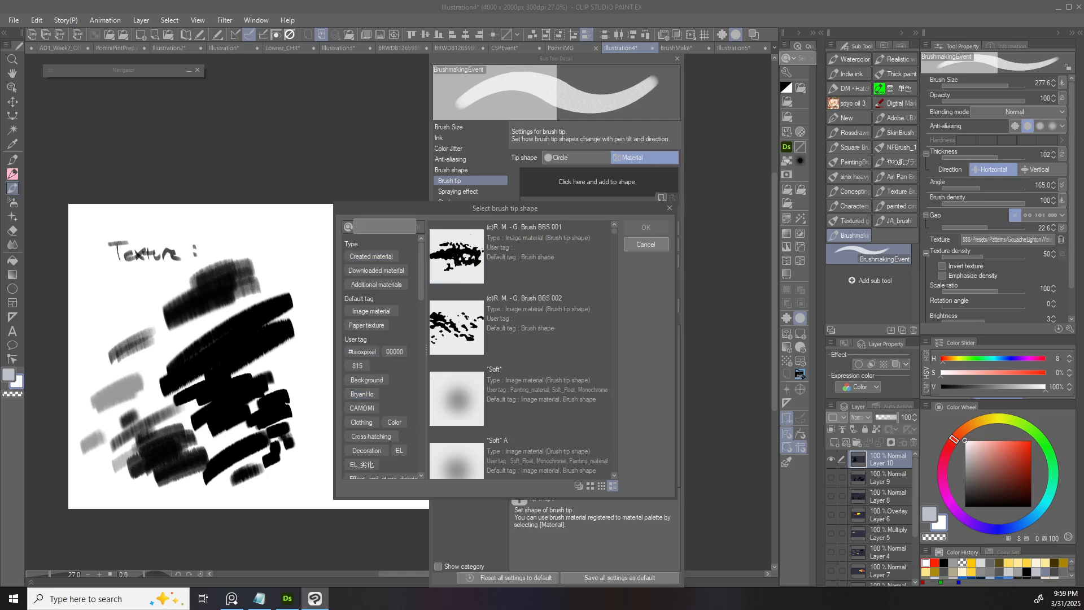
# - Search the tip materials for "brushde" and apply Brushdemo Copy as the brush tip shape
pyautogui.write('brushde')
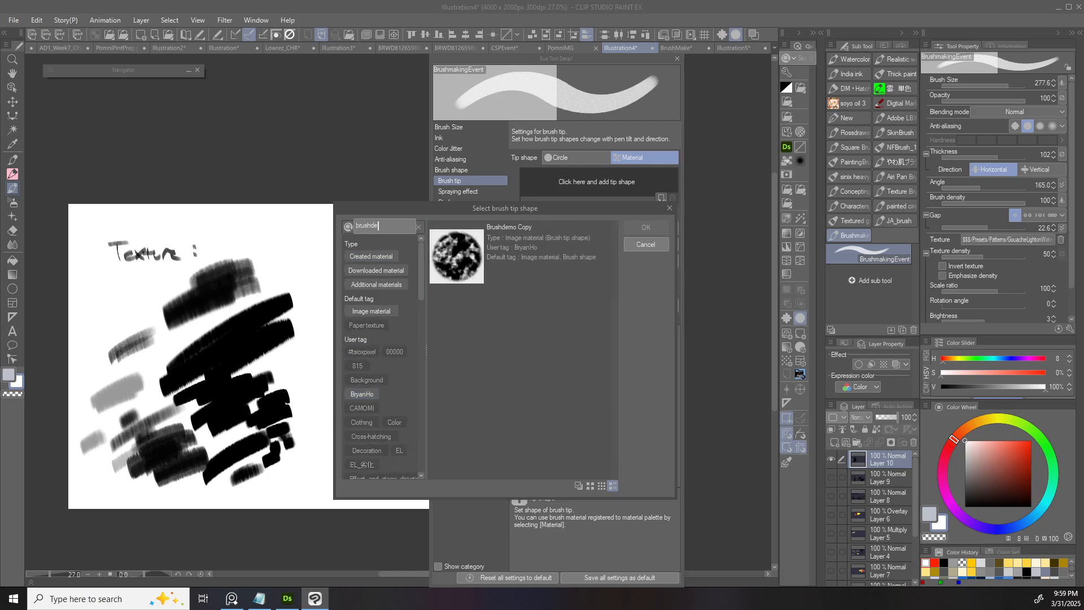
pyautogui.click(519, 255)
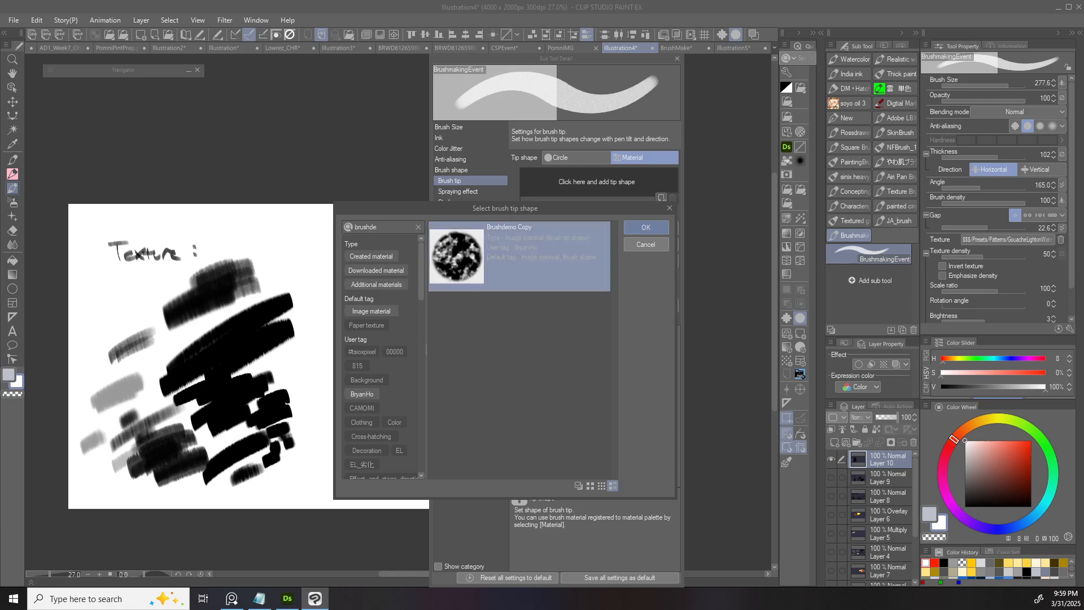
pyautogui.click(645, 227)
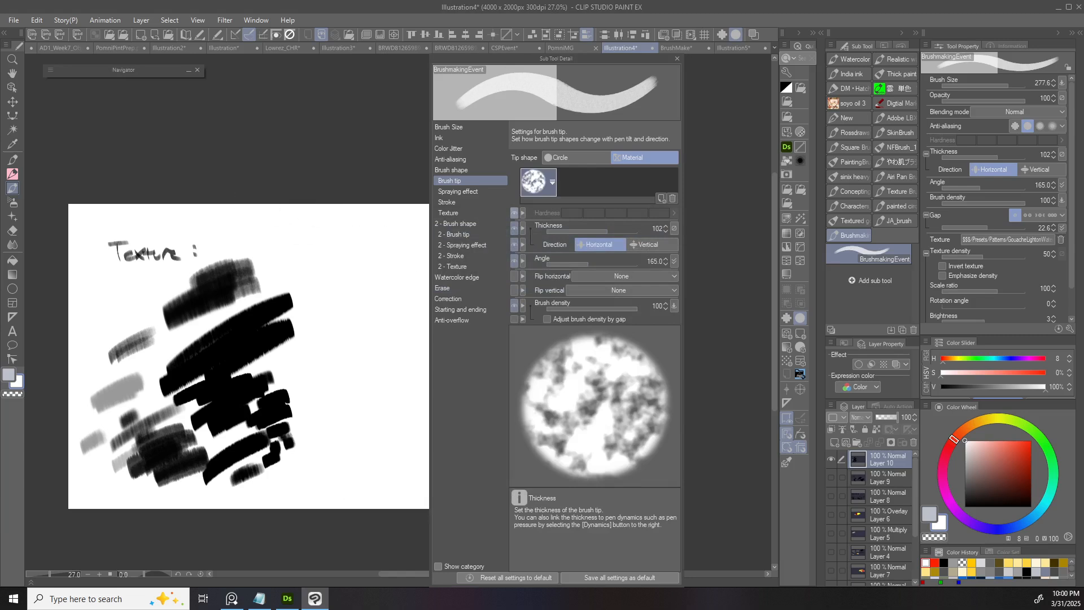
pyautogui.click(677, 59)
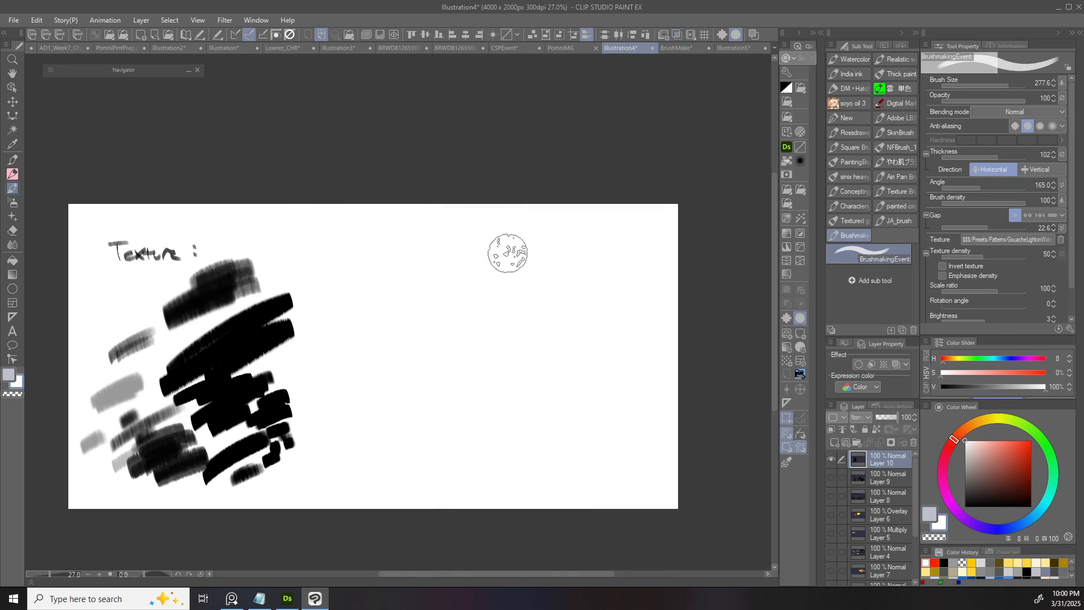
# - Switch the drawing color to black and paint textured test strokes in the blank area beside the existing samples
pyautogui.press('x')
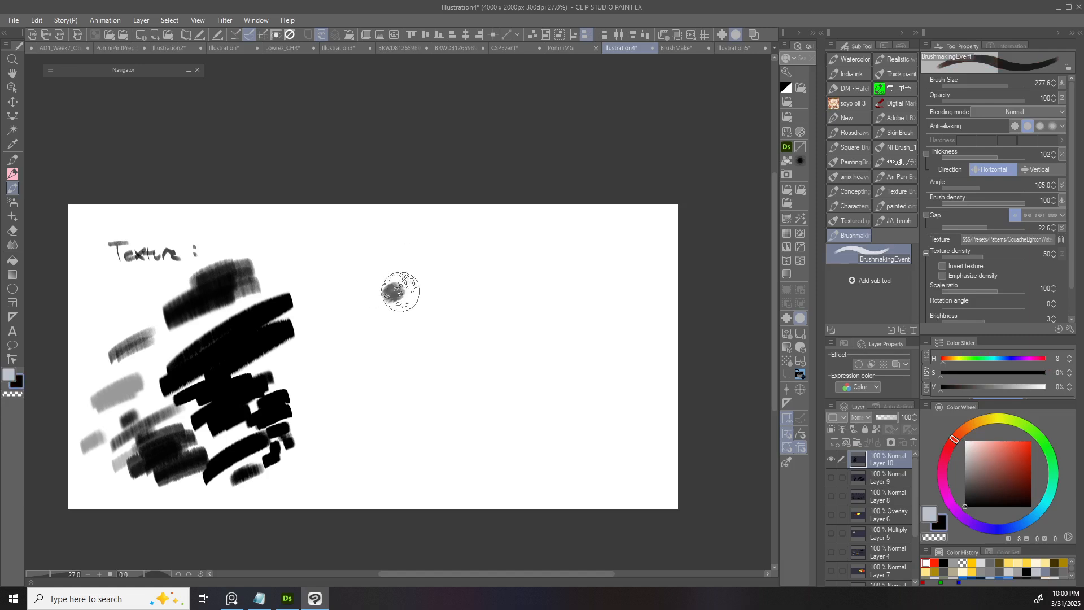
pyautogui.scroll(3, 457, 294)
pyautogui.scroll(-2, 468, 294)
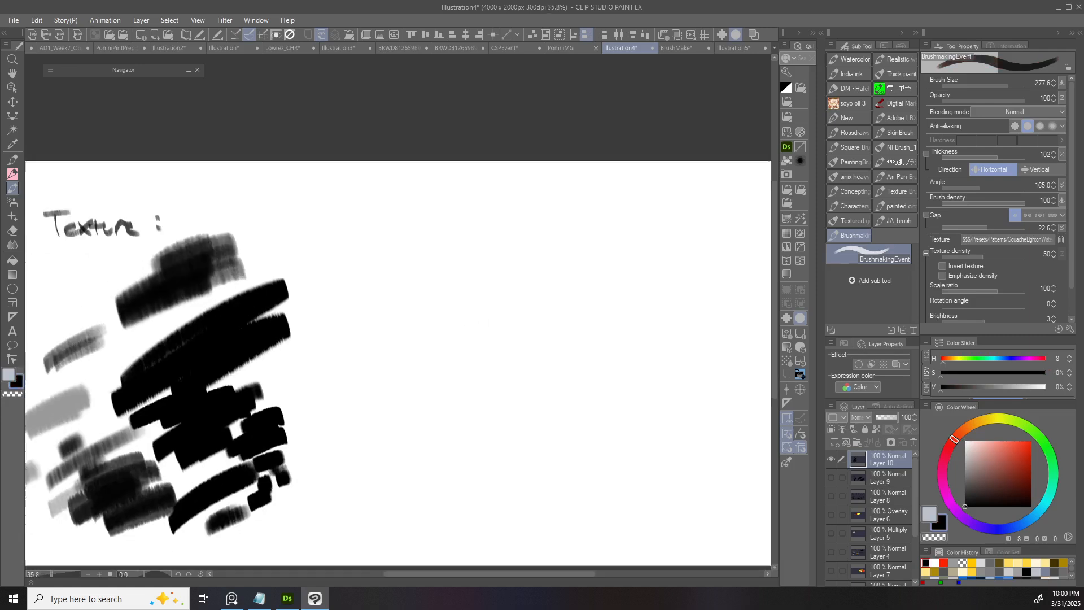
pyautogui.scroll(1, 400, 284)
pyautogui.moveTo(353, 291)
pyautogui.mouseDown()
pyautogui.moveTo(405, 287)
pyautogui.moveTo(457, 353)
pyautogui.mouseUp()
pyautogui.moveTo(500, 322); pyautogui.dragTo(520, 294)
pyautogui.hscroll(3, 582, 303)
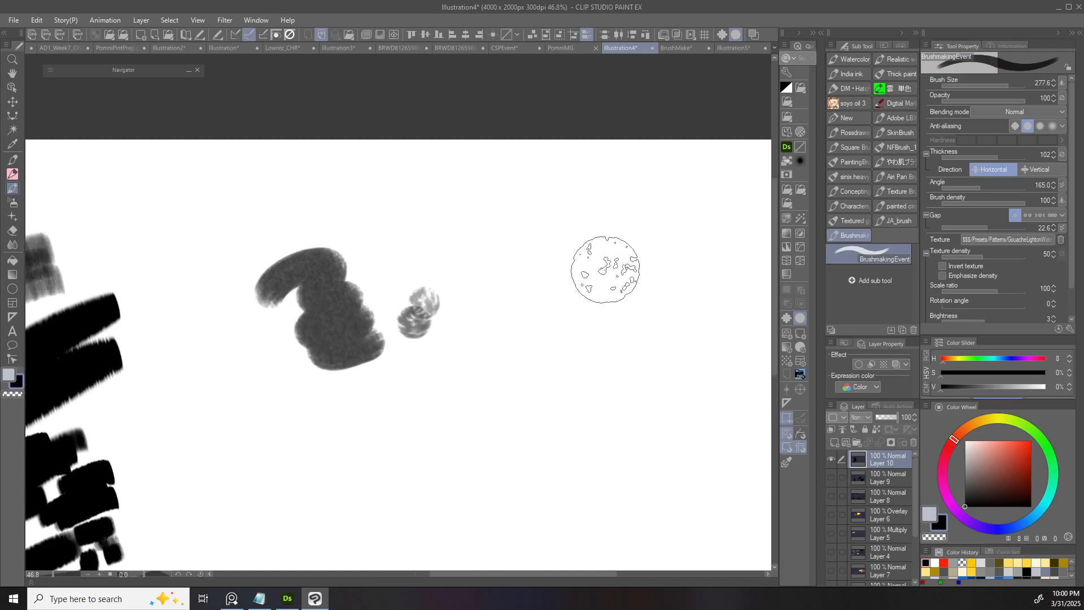
# - Remove the brush's texture and paint several black test strokes below the textured sample, reducing the brush size to 208.8
pyautogui.click(1060, 239)
pyautogui.moveTo(454, 336); pyautogui.dragTo(488, 265)
pyautogui.moveTo(335, 372)
pyautogui.mouseDown()
pyautogui.moveTo(410, 385)
pyautogui.moveTo(496, 358)
pyautogui.mouseUp()
pyautogui.scroll(-2, 502, 317)
pyautogui.moveTo(385, 404)
pyautogui.mouseDown()
pyautogui.moveTo(550, 323)
pyautogui.moveTo(482, 320)
pyautogui.mouseUp()
pyautogui.moveTo(229, 452)
pyautogui.mouseDown()
pyautogui.moveTo(254, 424)
pyautogui.moveTo(338, 446)
pyautogui.moveTo(556, 402)
pyautogui.mouseUp()
pyautogui.scroll(2, 405, 414)
pyautogui.scroll(-3, 562, 380)
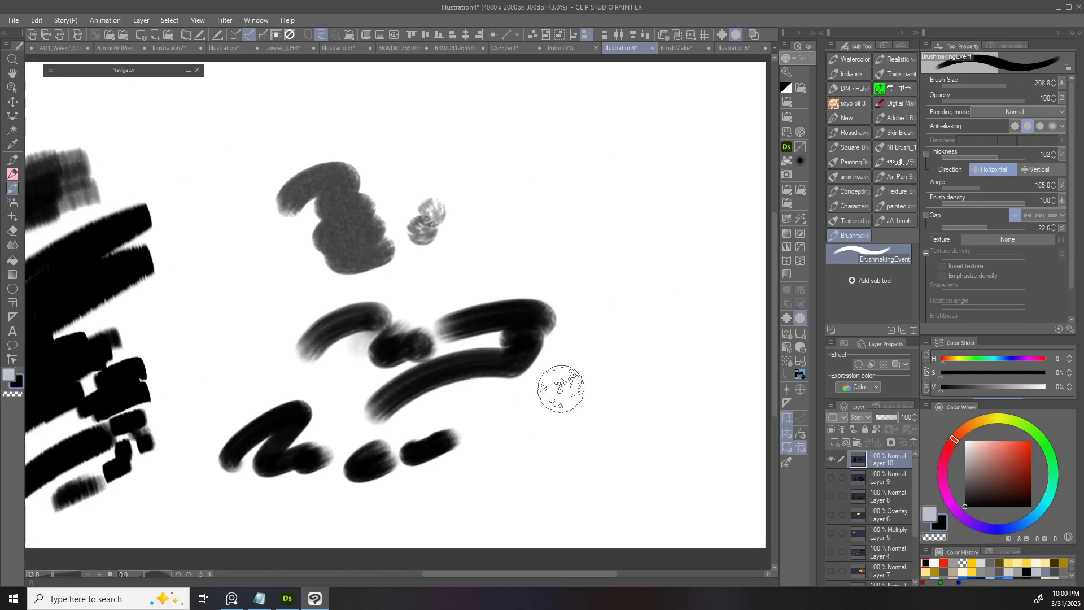
pyautogui.scroll(-1, 567, 383)
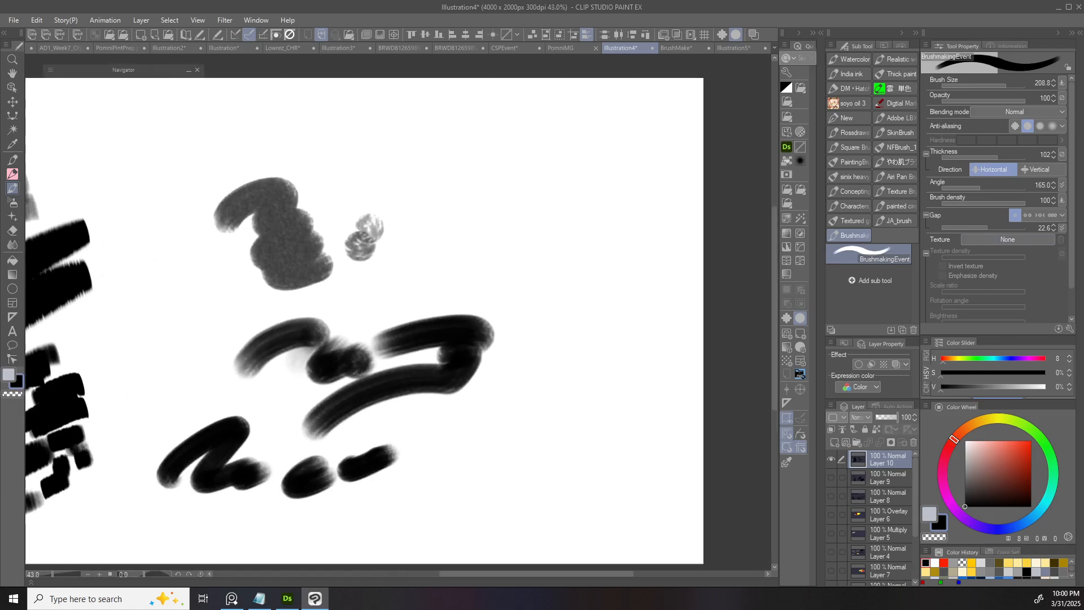
# - Set the brush density to 22 and paint overlapping zigzag test strokes in the canvas's upper-right area
pyautogui.click(958, 203)
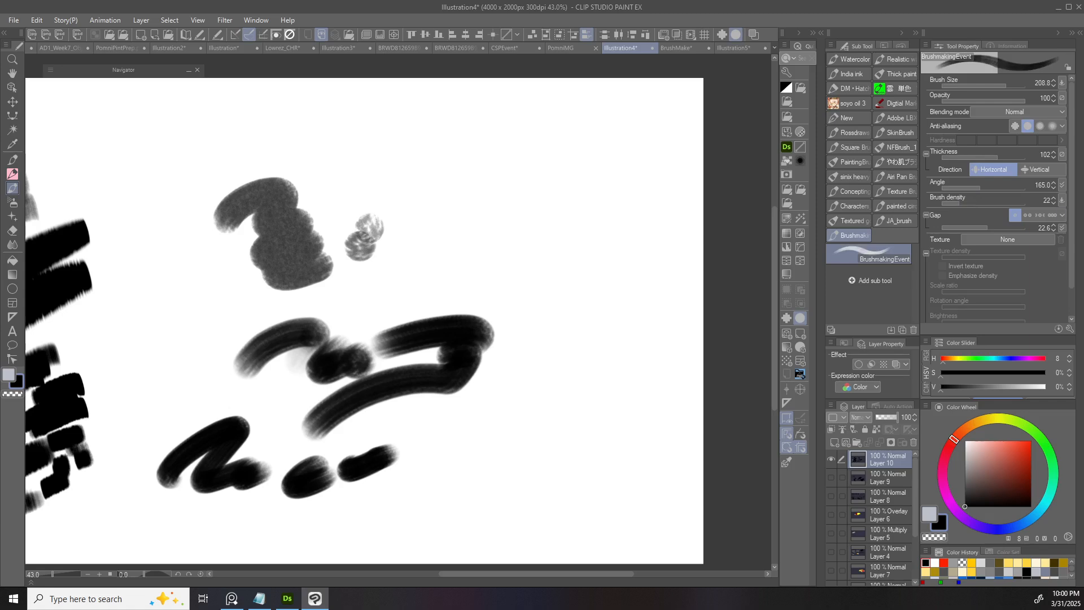
pyautogui.moveTo(446, 180)
pyautogui.mouseDown()
pyautogui.moveTo(545, 213)
pyautogui.moveTo(387, 206)
pyautogui.moveTo(460, 188)
pyautogui.mouseUp()
pyautogui.scroll(3, 537, 225)
pyautogui.hscroll(3, 537, 225)
pyautogui.scroll(4, 488, 260)
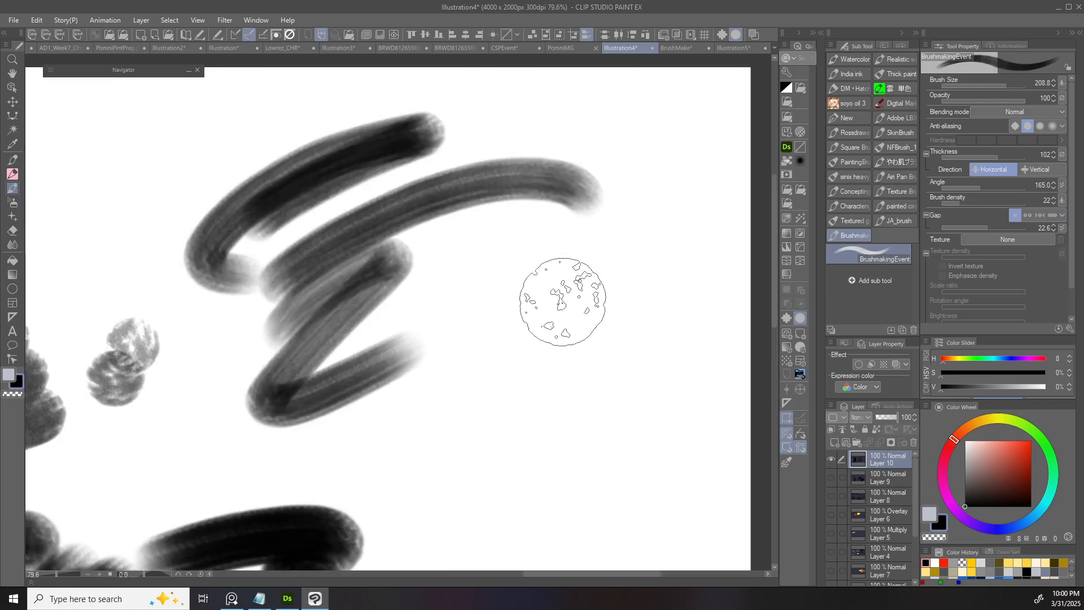
pyautogui.scroll(-3, 562, 302)
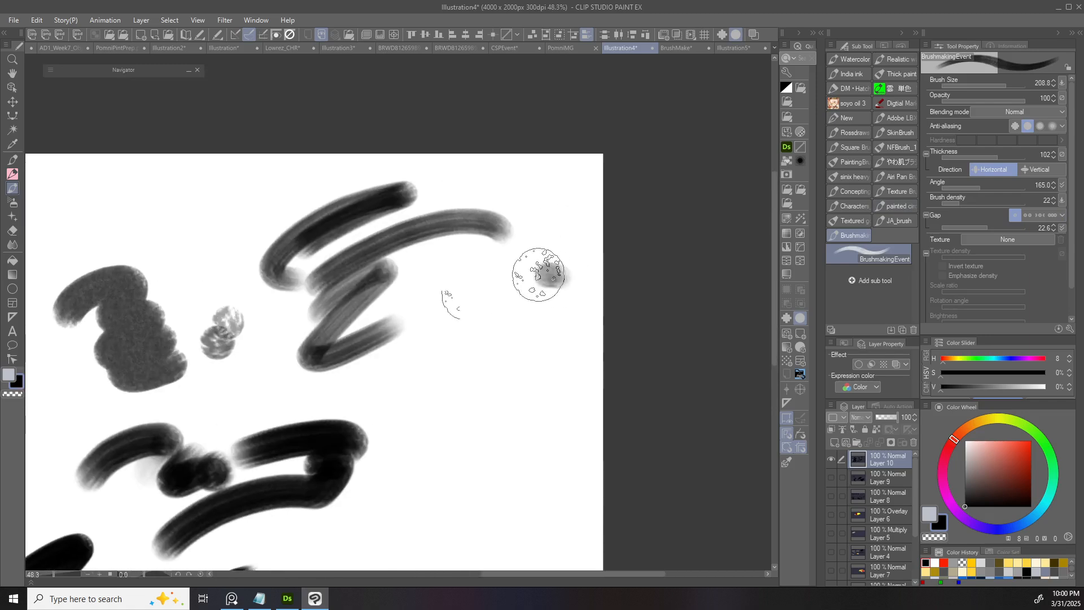
# - Paint more overlapping low-density strokes below the zigzag sample, reducing the brush size to 122.9
pyautogui.moveTo(545, 273); pyautogui.dragTo(385, 364)
pyautogui.moveTo(389, 361); pyautogui.dragTo(533, 307)
pyautogui.moveTo(516, 357); pyautogui.dragTo(501, 326)
pyautogui.moveTo(402, 401); pyautogui.dragTo(513, 334)
pyautogui.scroll(-3, 508, 322)
pyautogui.moveTo(508, 295); pyautogui.dragTo(486, 340)
pyautogui.hscroll(3, 479, 341)
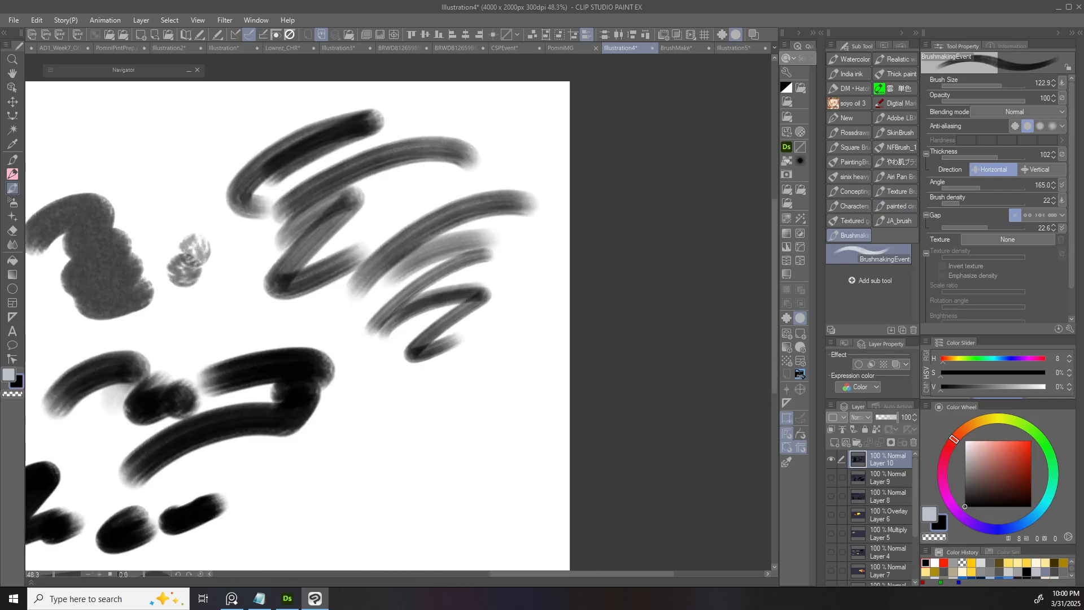
# - Set the brush gap to 27.6 and extend the zigzag downward, layering darker strokes at its lower end
pyautogui.moveTo(447, 344); pyautogui.dragTo(479, 363)
pyautogui.scroll(-3, 485, 338)
pyautogui.hscroll(-3, 484, 337)
pyautogui.moveTo(402, 382); pyautogui.dragTo(525, 338)
pyautogui.scroll(-5, 532, 375)
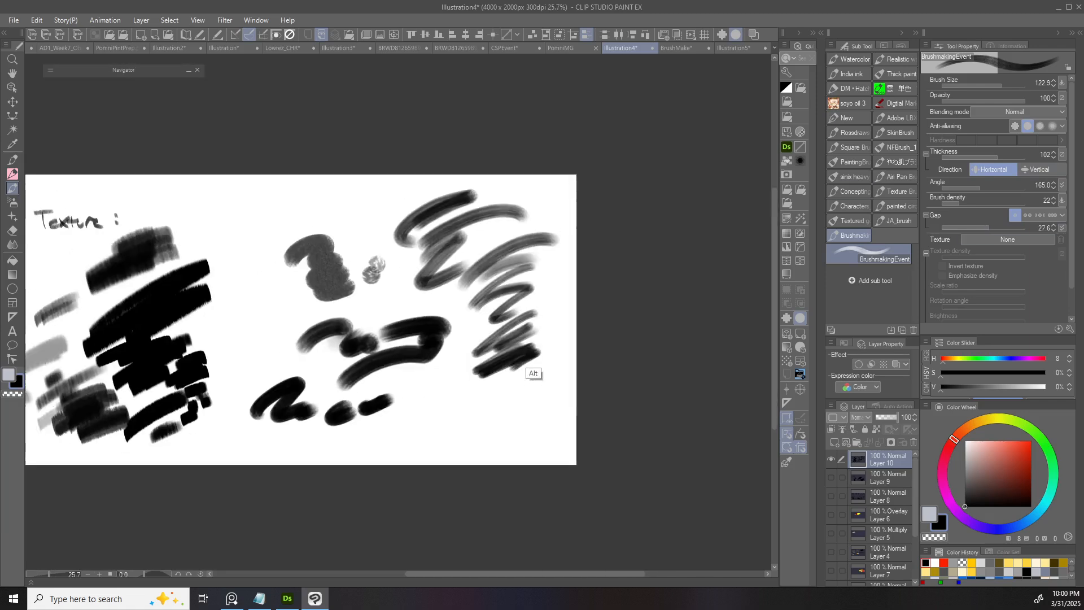
# - Shrink the brush to 47.4 and handwrite "Texture = Brush shape" in black below the test strokes
pyautogui.scroll(6, 416, 411)
pyautogui.moveTo(416, 412); pyautogui.dragTo(384, 419)
pyautogui.scroll(-4, 384, 419)
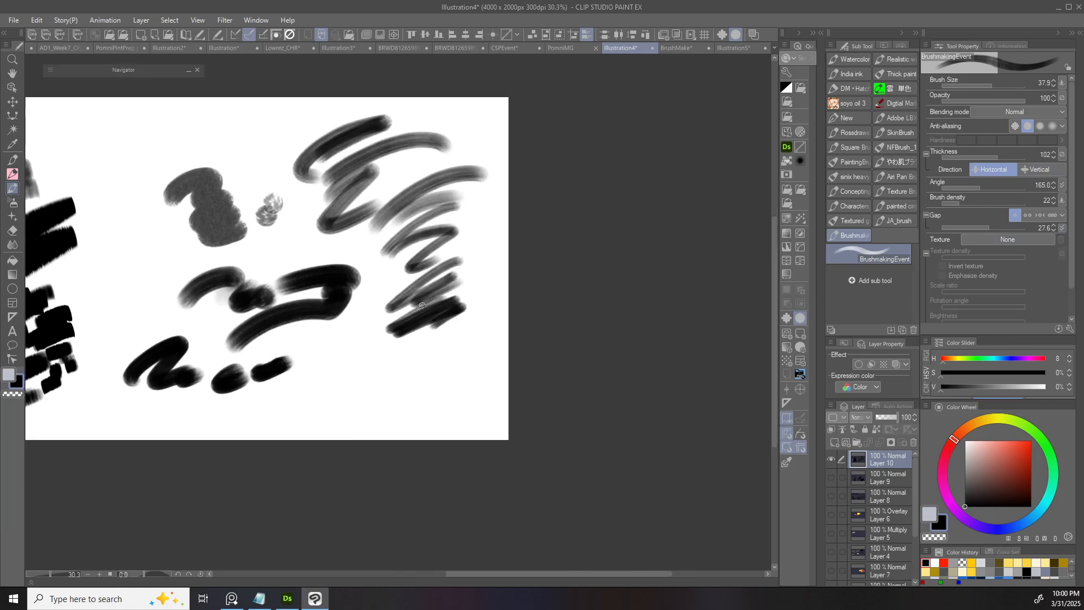
pyautogui.scroll(3, 380, 367)
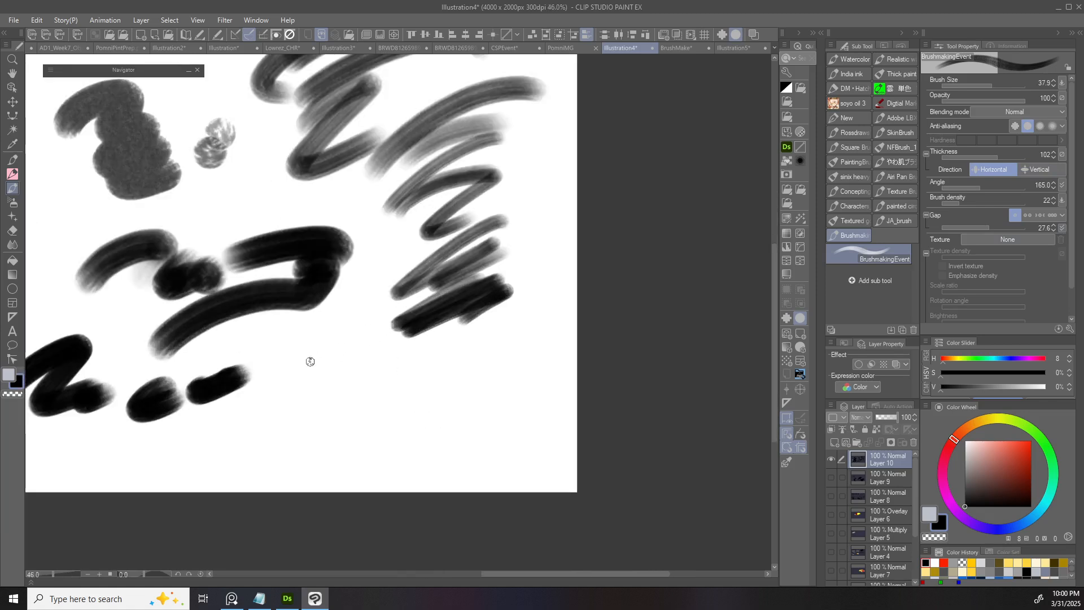
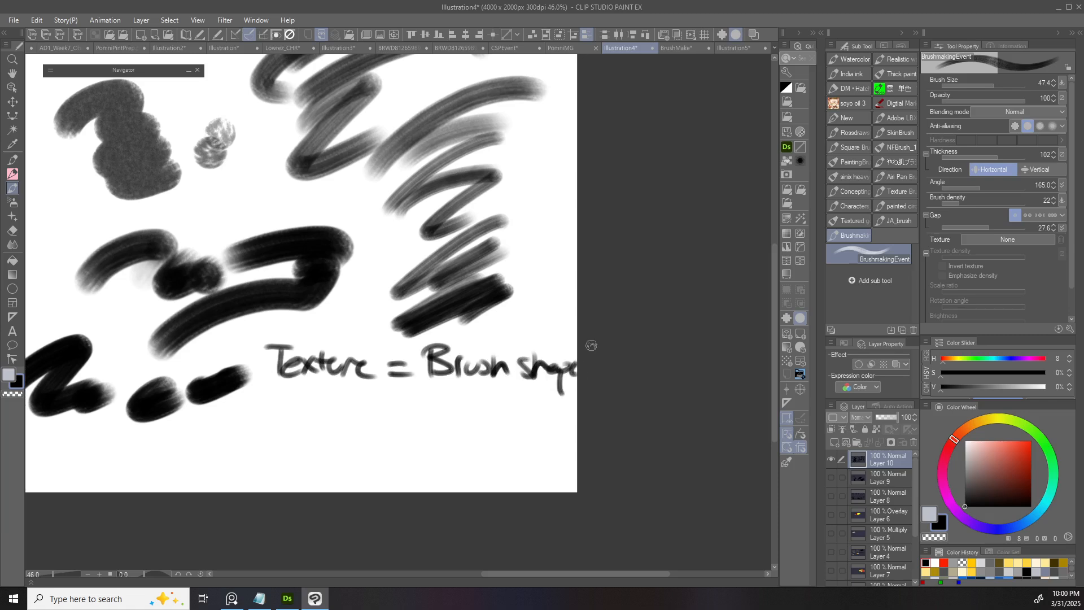
pyautogui.scroll(-3, 530, 384)
pyautogui.scroll(1, 517, 368)
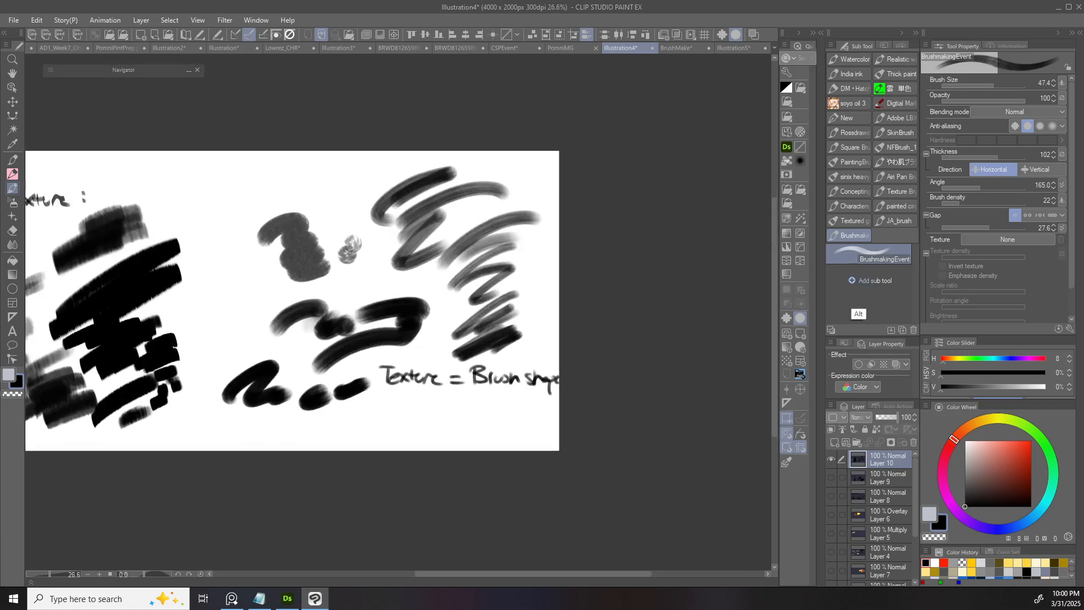
pyautogui.scroll(1, 502, 347)
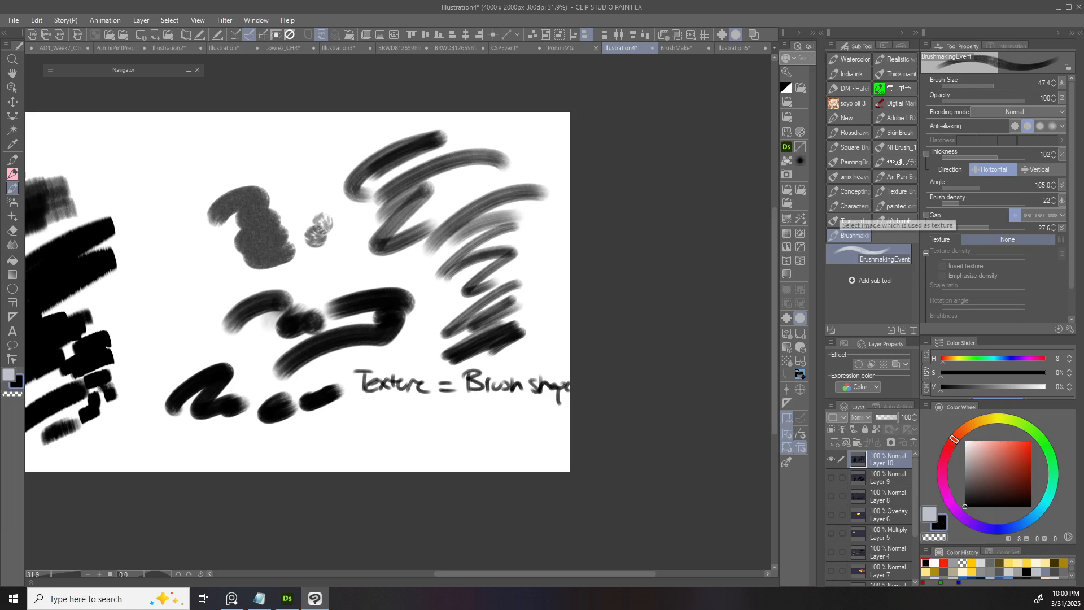
# - Paint a short untextured stroke above the grey blob with the brush size at 71.2
pyautogui.scroll(3, 481, 226)
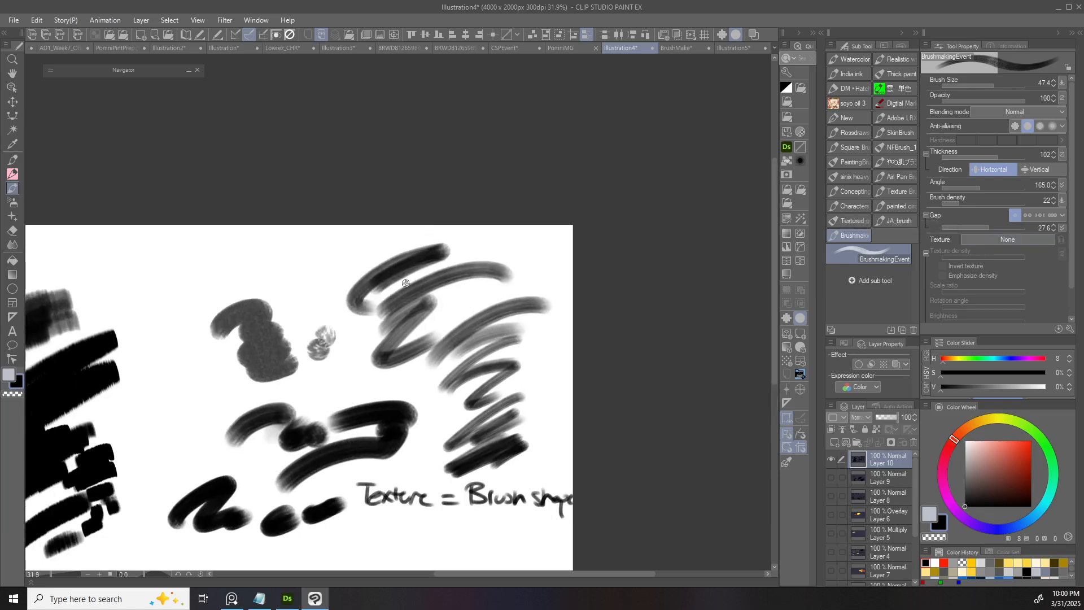
pyautogui.moveTo(353, 279); pyautogui.dragTo(357, 280)
pyautogui.moveTo(320, 269); pyautogui.dragTo(363, 243)
pyautogui.moveTo(357, 246)
pyautogui.mouseDown()
pyautogui.moveTo(349, 260)
pyautogui.moveTo(365, 260)
pyautogui.moveTo(259, 314)
pyautogui.mouseUp()
pyautogui.hotkey('ctrl', 'z')
pyautogui.moveTo(353, 267)
pyautogui.mouseDown()
pyautogui.moveTo(334, 268)
pyautogui.moveTo(360, 281)
pyautogui.mouseUp()
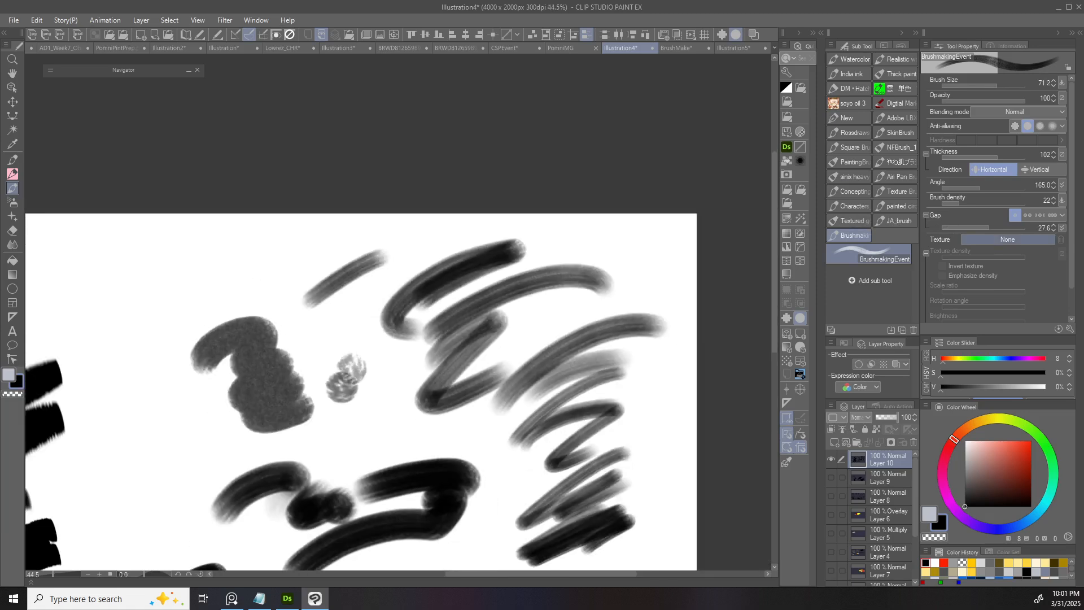
# - Set the brush's paper texture to GouacheLightonWatercolor and paint sweeping diagonal test strokes above the grey blob
pyautogui.click(1008, 240)
pyautogui.click(512, 253)
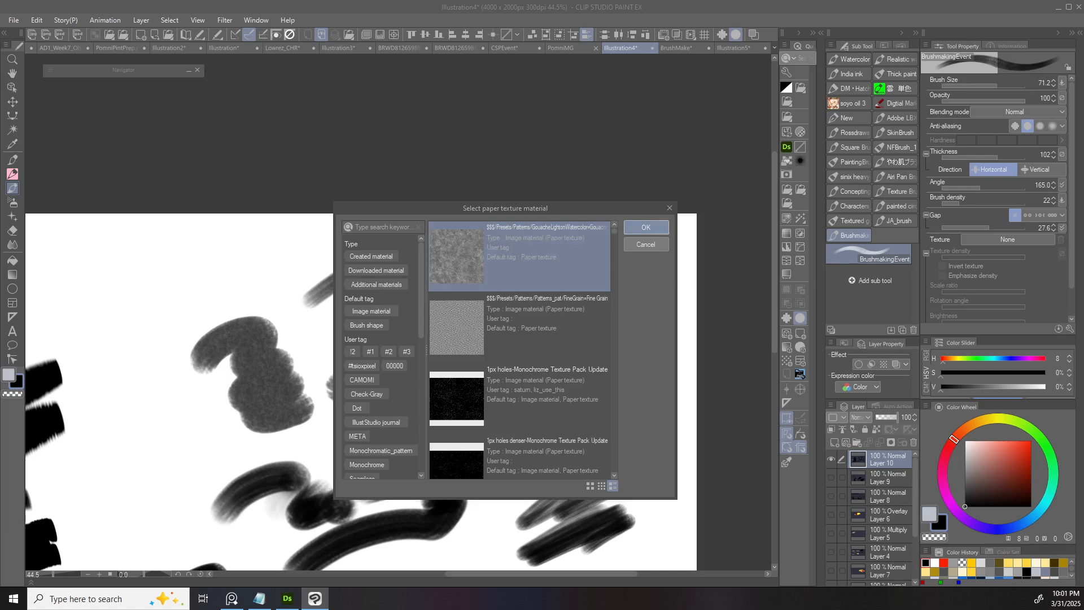
pyautogui.doubleClick(599, 260)
pyautogui.scroll(3, 306, 298)
pyautogui.moveTo(351, 230); pyautogui.dragTo(175, 323)
pyautogui.moveTo(292, 263)
pyautogui.mouseDown()
pyautogui.moveTo(295, 278)
pyautogui.moveTo(257, 303)
pyautogui.mouseUp()
# - Paint further textured strokes beside the first ones, enlarging the brush to 143.8 for a filled patch
pyautogui.scroll(6, 346, 277)
pyautogui.scroll(-7, 391, 268)
pyautogui.moveTo(465, 216)
pyautogui.mouseDown()
pyautogui.moveTo(294, 229)
pyautogui.moveTo(289, 265)
pyautogui.mouseUp()
pyautogui.scroll(3, 307, 310)
pyautogui.moveTo(305, 314); pyautogui.dragTo(413, 346)
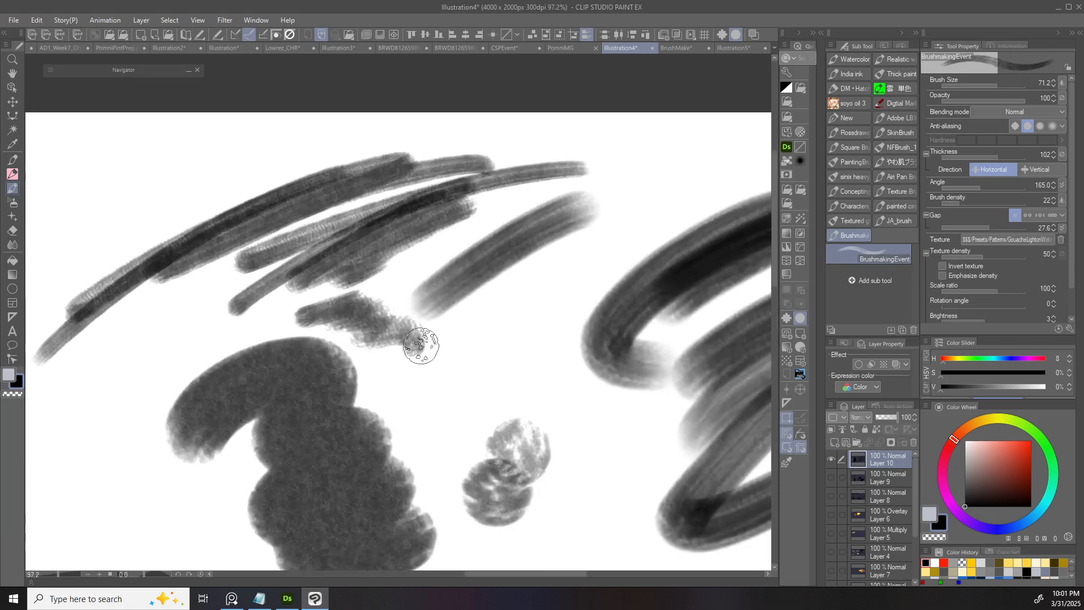
pyautogui.scroll(-4, 441, 338)
pyautogui.moveTo(387, 266)
pyautogui.mouseDown()
pyautogui.moveTo(352, 266)
pyautogui.moveTo(365, 289)
pyautogui.mouseUp()
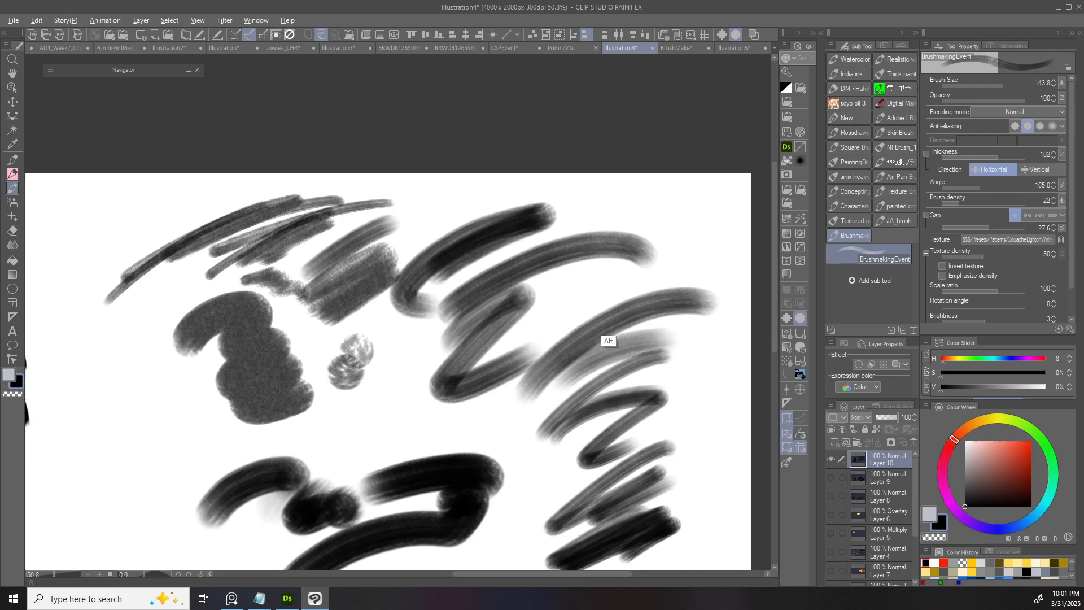
# - Compare the textured and untextured strokes, and inspect the Brushdemo Copy tip in the BrushMake document by toggling its layer's visibility
pyautogui.scroll(-4, 569, 305)
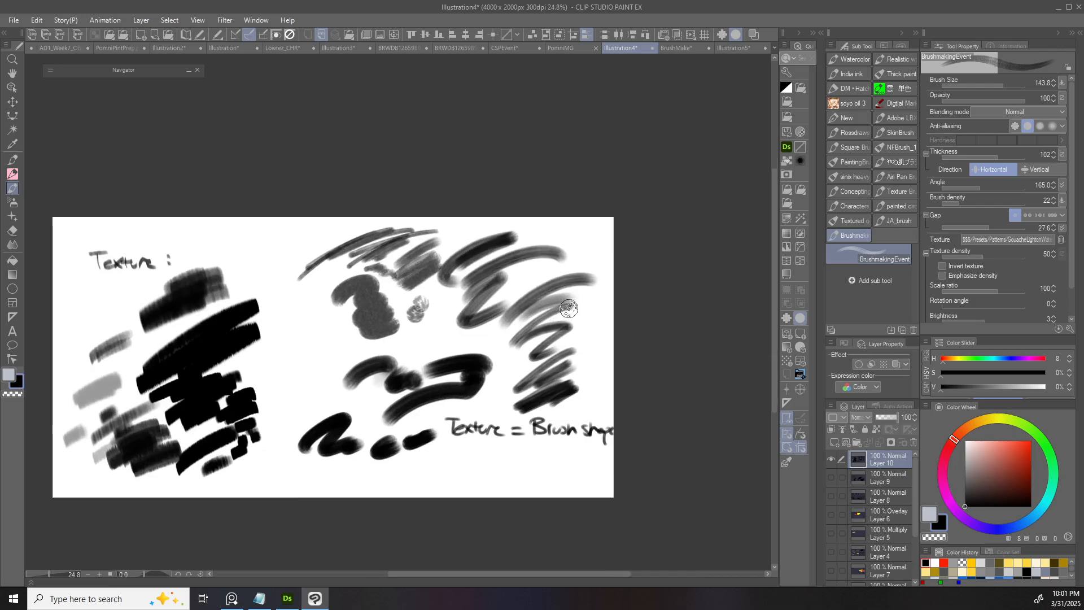
pyautogui.scroll(3, 491, 319)
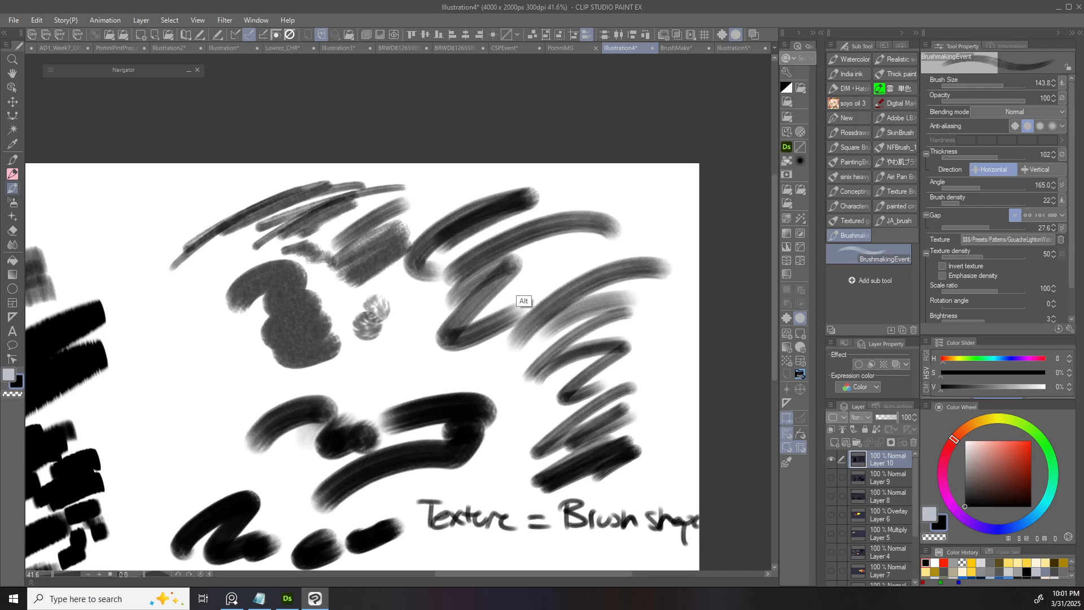
pyautogui.moveTo(550, 270); pyautogui.dragTo(462, 244)
pyautogui.scroll(5, 468, 230)
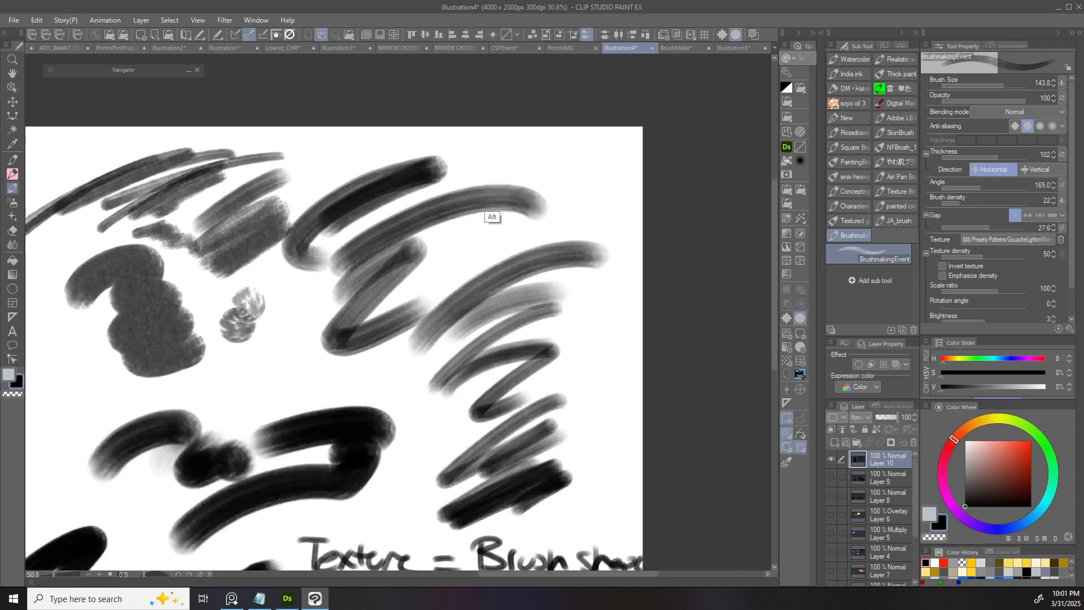
pyautogui.scroll(-6, 501, 211)
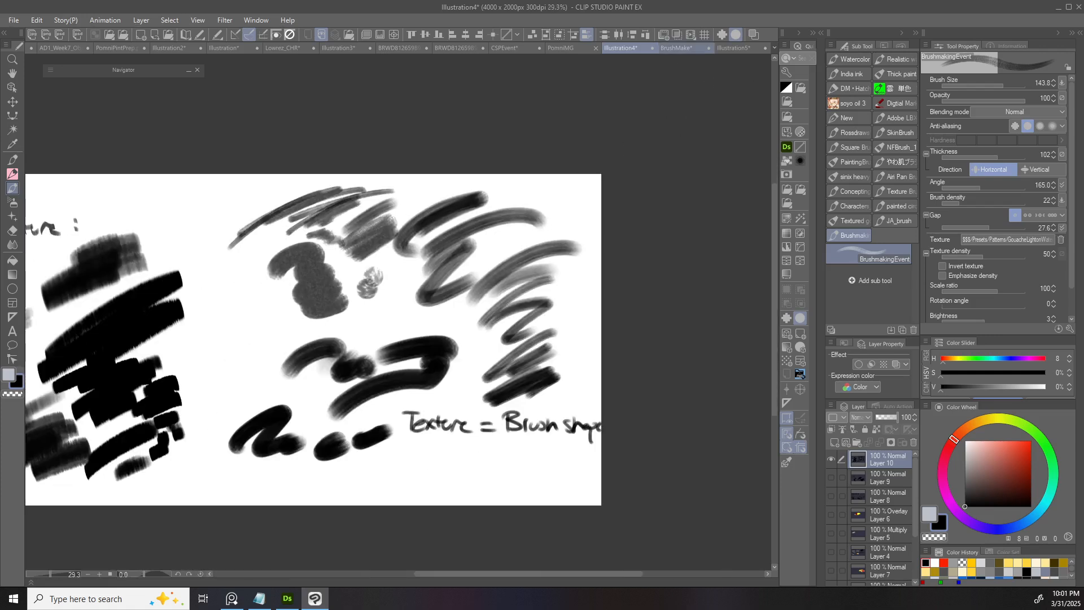
pyautogui.hotkey('ctrl', 'Tab')
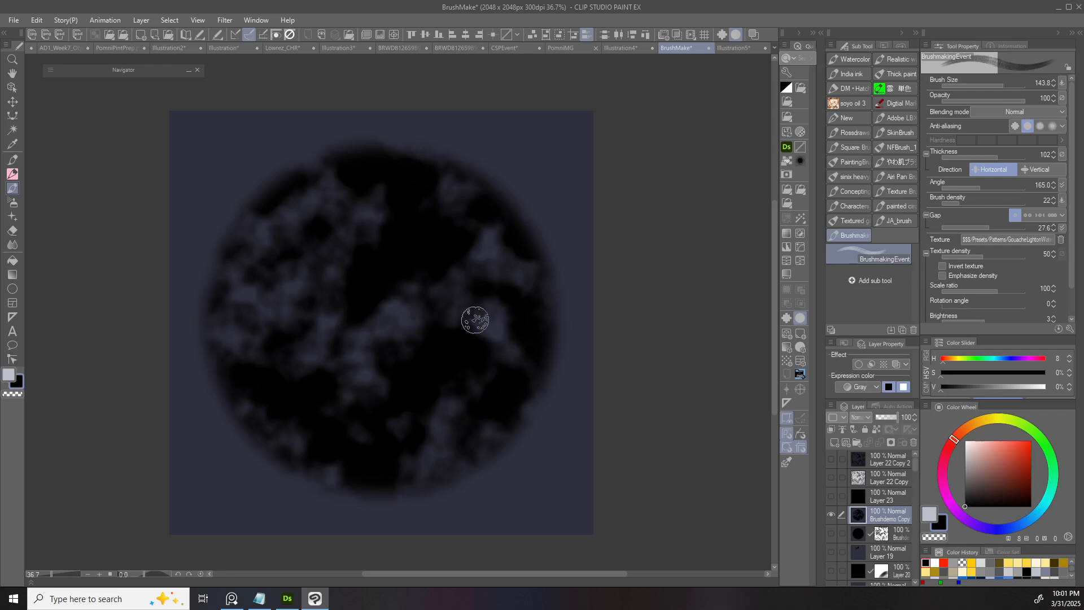
pyautogui.click(831, 515)
pyautogui.click(831, 514)
pyautogui.click(831, 514)
pyautogui.click(831, 514)
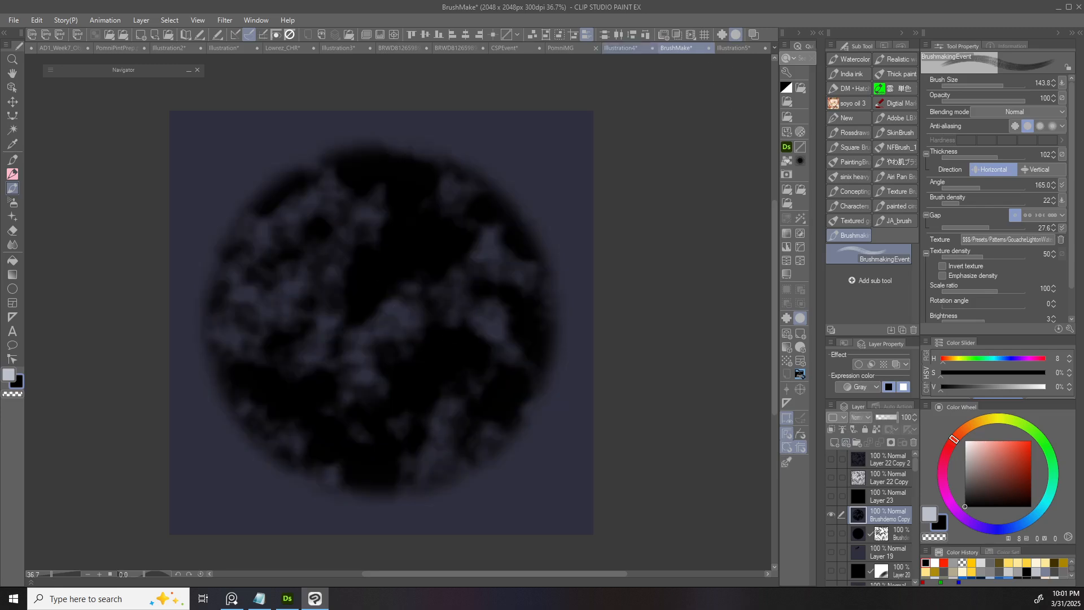
# - Return to the Illustration4 document and duplicate the BrushmakingEvent sub tool as BrushmakingEvent 2
pyautogui.click(620, 47)
pyautogui.hscroll(-3, 282, 328)
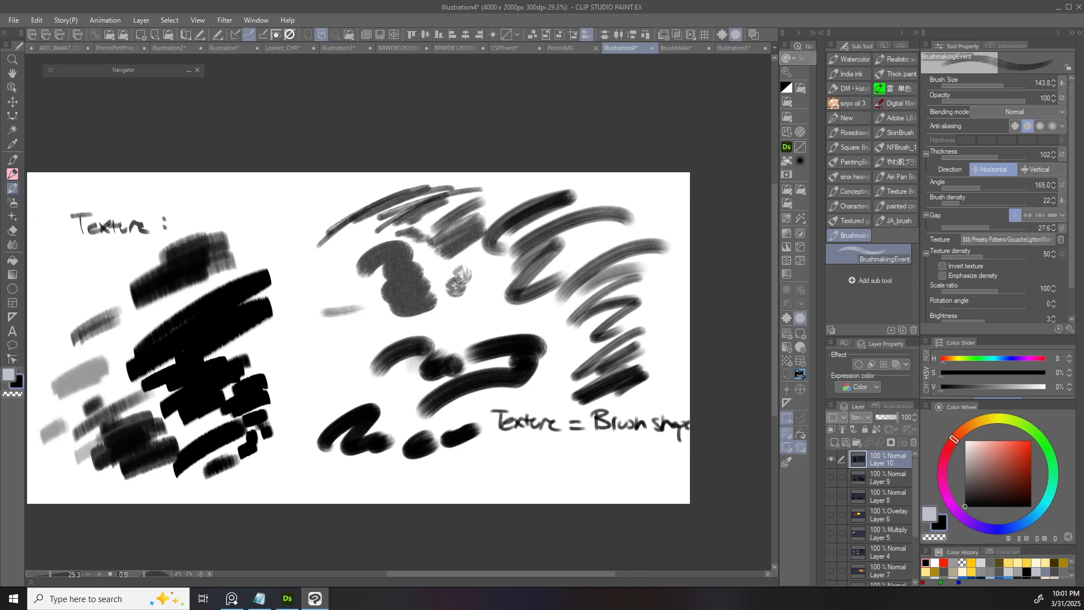
pyautogui.rightClick(884, 255)
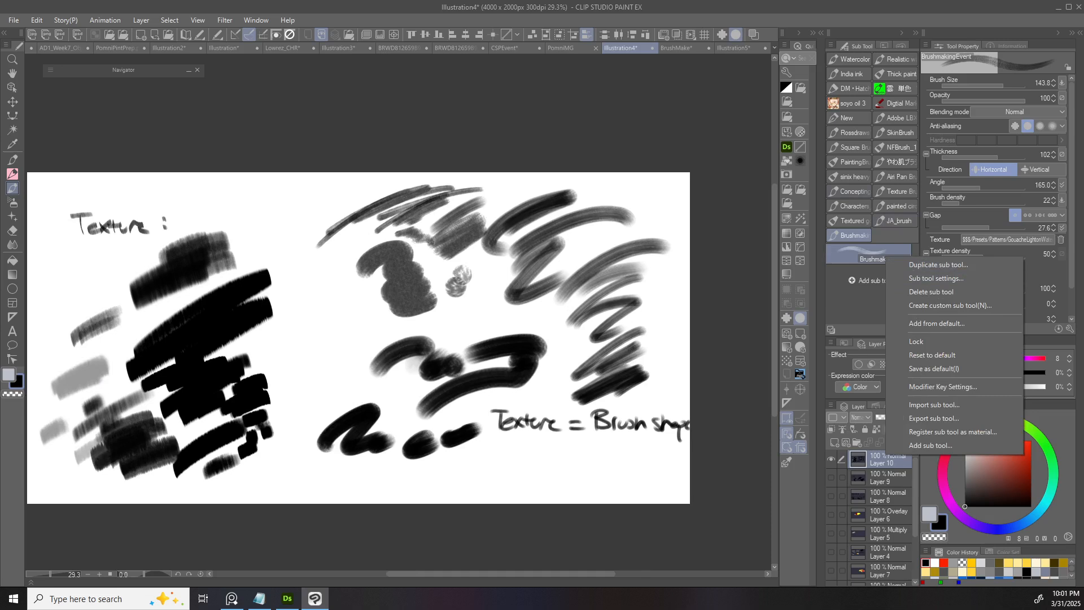
pyautogui.click(870, 252)
pyautogui.rightClick(870, 252)
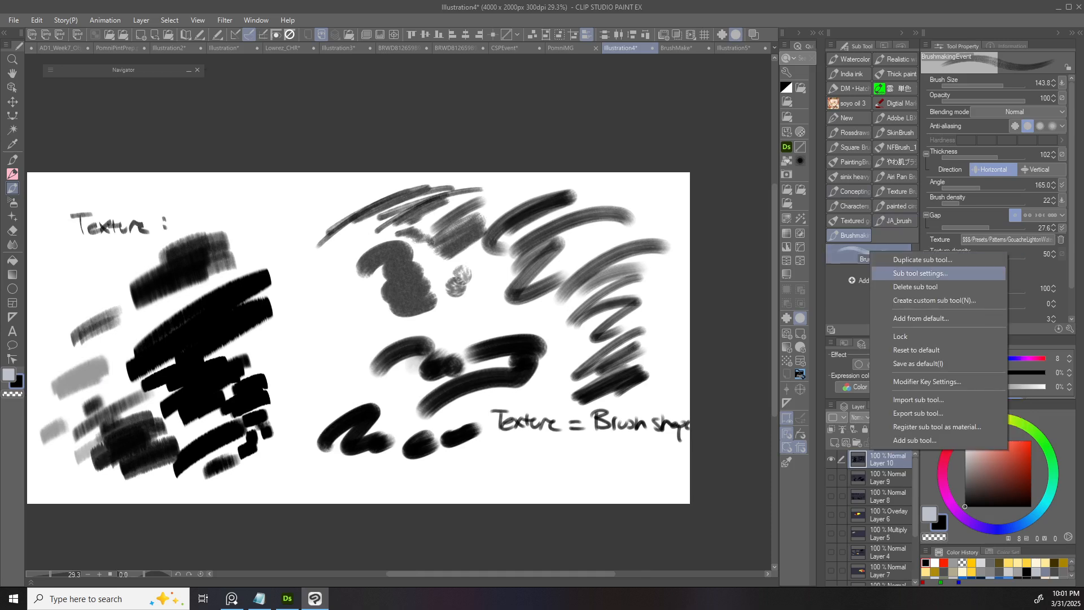
pyautogui.click(922, 260)
pyautogui.click(501, 245)
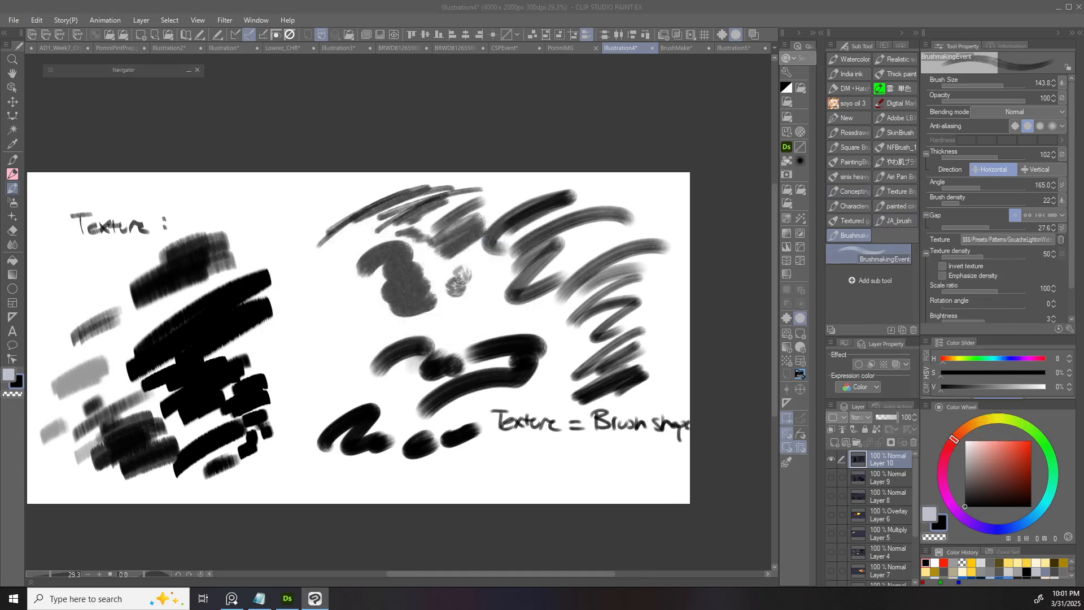
# - Set BrushmakingEvent 2's thickness to 33 and paint flattened zigzag strokes along the canvas's bottom edge
pyautogui.moveTo(769, 303); pyautogui.dragTo(747, 292)
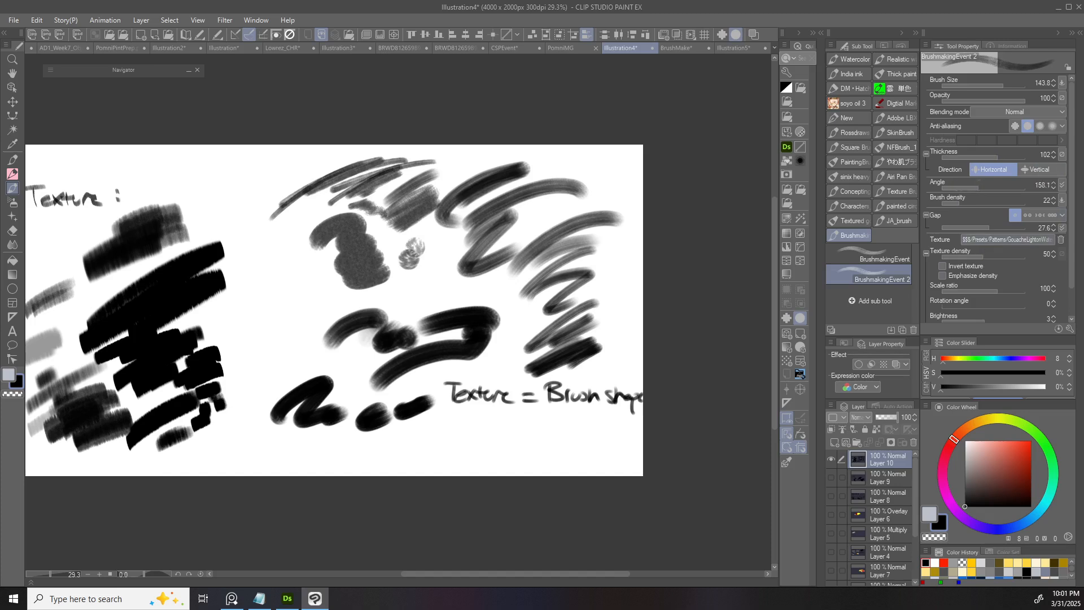
pyautogui.moveTo(998, 157); pyautogui.dragTo(984, 158)
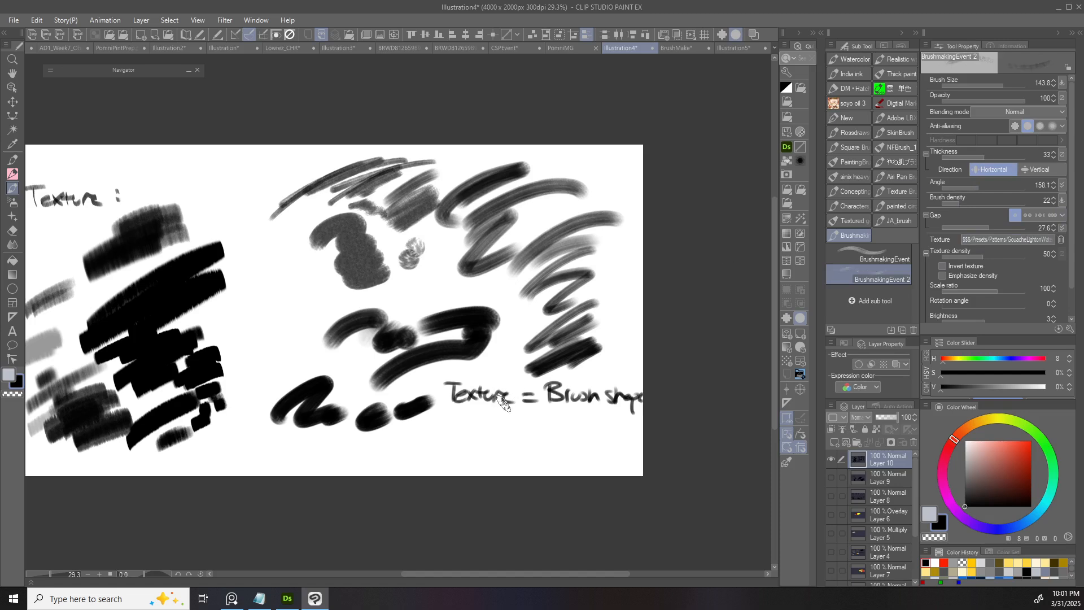
pyautogui.moveTo(501, 425); pyautogui.dragTo(433, 460)
pyautogui.hotkey('ctrl', 'z')
pyautogui.scroll(2, 479, 432)
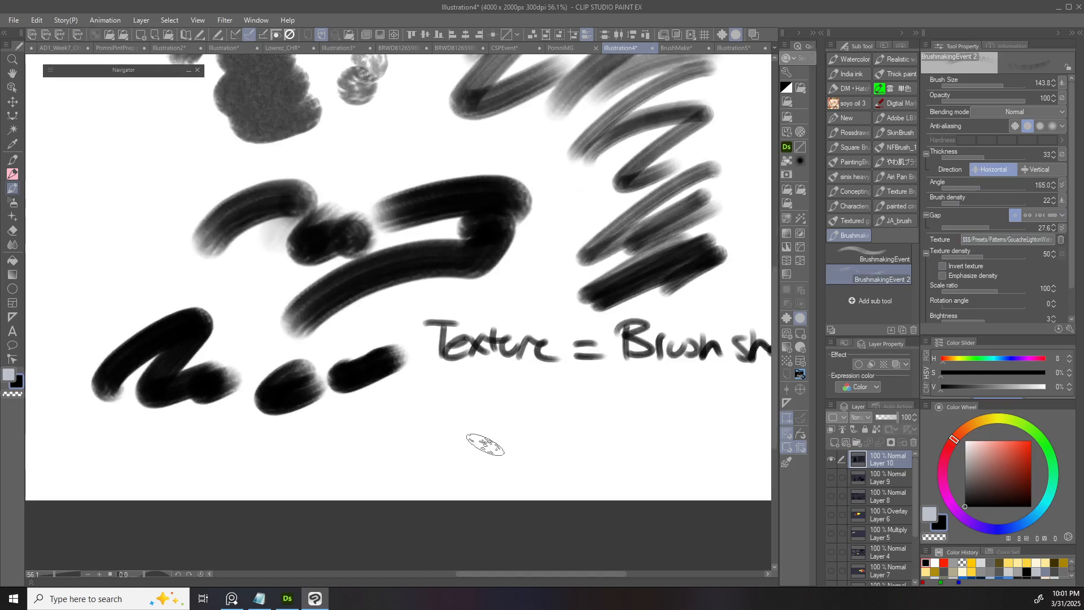
pyautogui.moveTo(437, 449)
pyautogui.mouseDown()
pyautogui.moveTo(448, 467)
pyautogui.moveTo(537, 435)
pyautogui.moveTo(452, 443)
pyautogui.moveTo(575, 434)
pyautogui.moveTo(557, 469)
pyautogui.moveTo(702, 435)
pyautogui.moveTo(664, 435)
pyautogui.moveTo(666, 390)
pyautogui.moveTo(358, 434)
pyautogui.mouseUp()
pyautogui.hotkey('ctrl', 'z')
pyautogui.moveTo(228, 478); pyautogui.dragTo(442, 405)
# - Set the brush size to 54.1 and angle to 285, and crosshatch the area below the black zigzag stroke
pyautogui.scroll(-5, 472, 418)
pyautogui.scroll(5, 390, 407)
pyautogui.moveTo(245, 471); pyautogui.dragTo(246, 496)
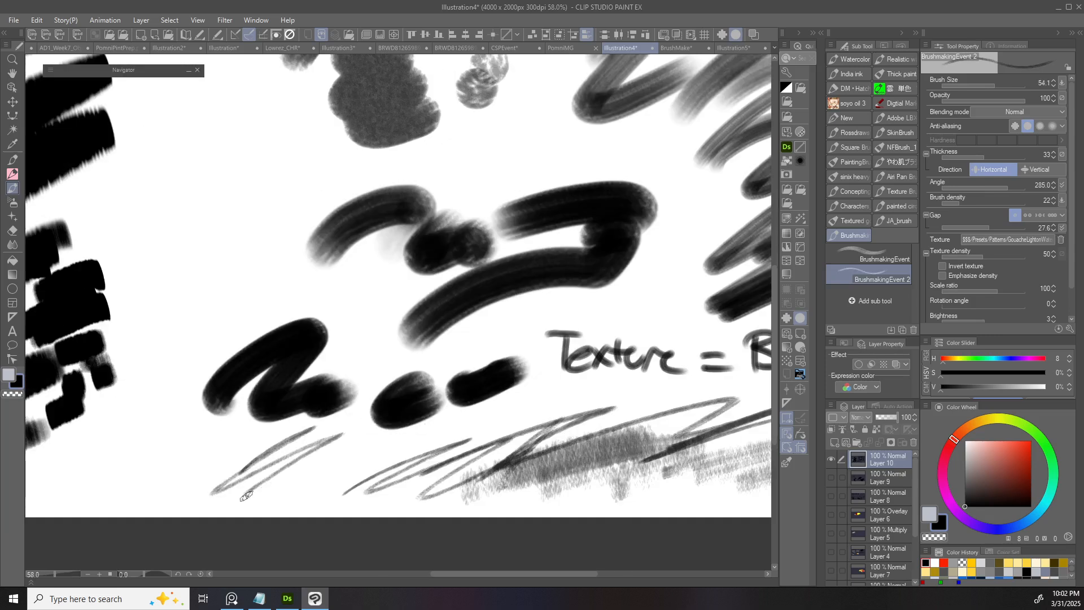
pyautogui.moveTo(313, 491); pyautogui.dragTo(373, 463)
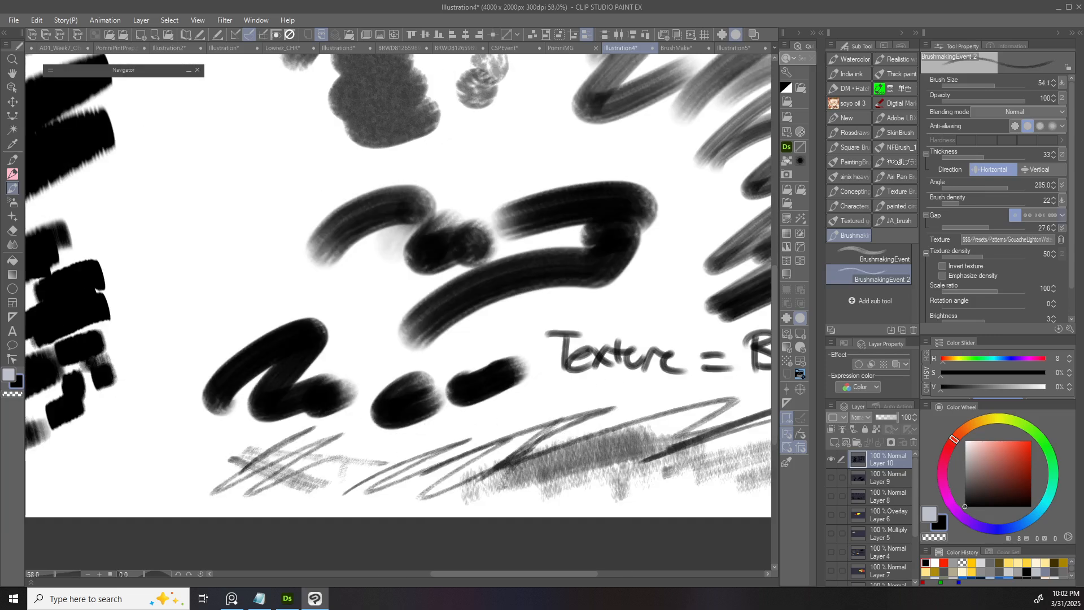
pyautogui.moveTo(226, 445)
pyautogui.mouseDown()
pyautogui.moveTo(295, 512)
pyautogui.moveTo(319, 479)
pyautogui.moveTo(346, 474)
pyautogui.mouseUp()
pyautogui.moveTo(382, 457)
pyautogui.mouseDown()
pyautogui.moveTo(344, 458)
pyautogui.moveTo(408, 473)
pyautogui.mouseUp()
# - Set the brush angle to 240 and density to 68, and layer darker strokes over the hatching at the canvas's bottom
pyautogui.scroll(10, 403, 474)
pyautogui.moveTo(378, 507)
pyautogui.mouseDown()
pyautogui.moveTo(507, 361)
pyautogui.moveTo(388, 395)
pyautogui.mouseUp()
pyautogui.moveTo(488, 381); pyautogui.dragTo(532, 396)
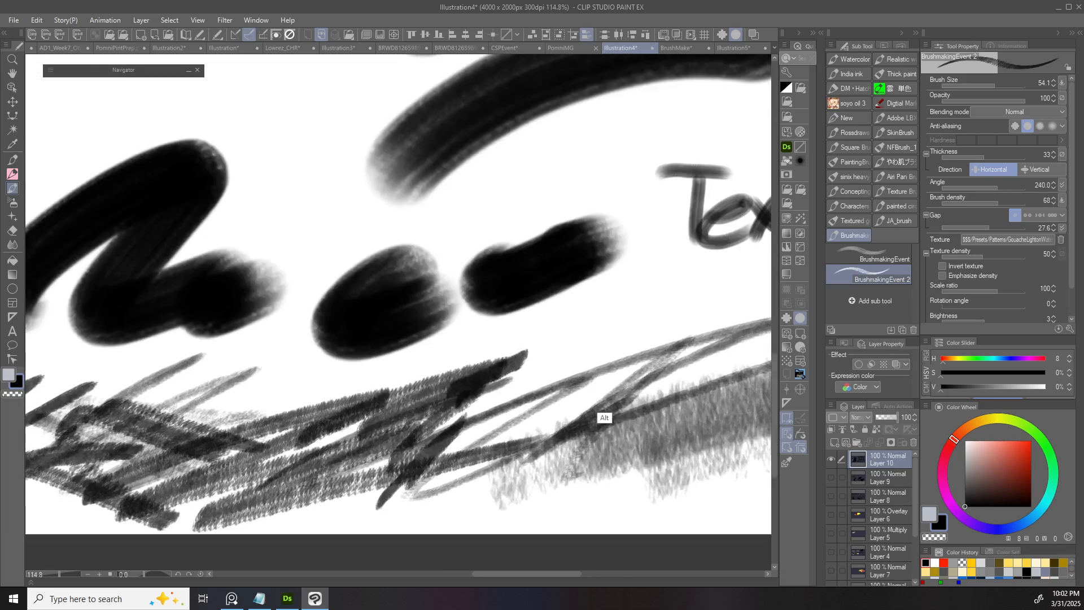
pyautogui.scroll(-6, 601, 420)
pyautogui.scroll(3, 497, 271)
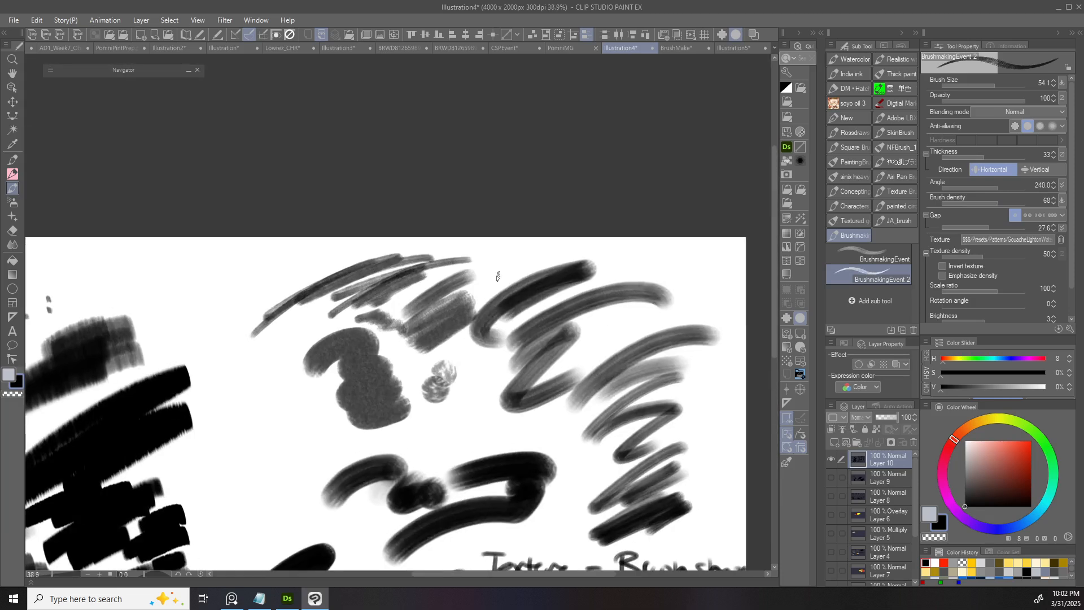
# - Switch back to the BrushmakingEvent brush, hide Layer 10 and add a new layer above it
pyautogui.click(870, 255)
pyautogui.scroll(-3, 463, 294)
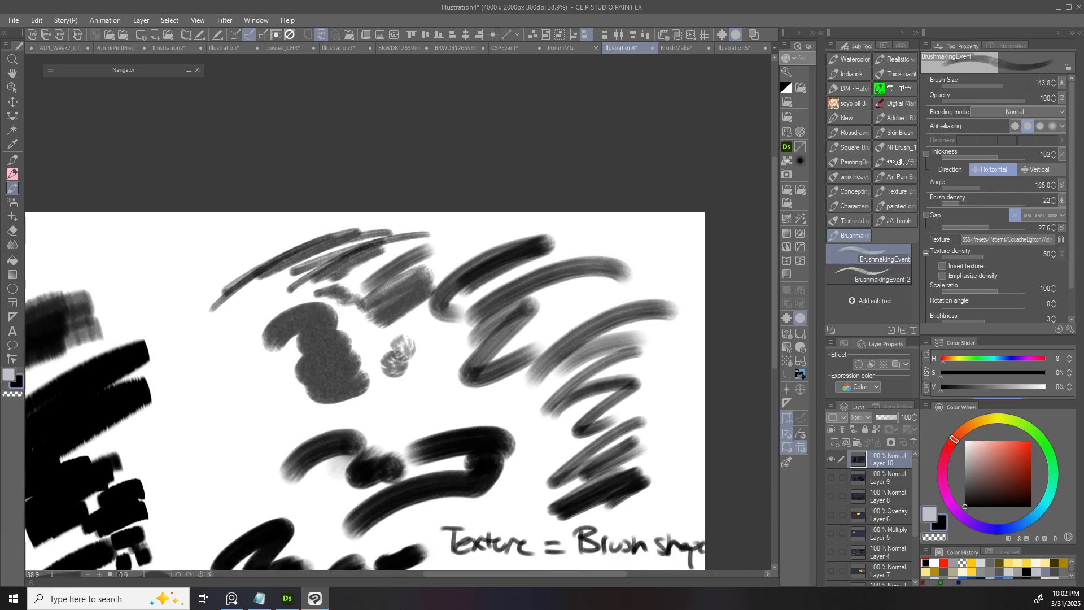
pyautogui.click(831, 459)
pyautogui.hotkey('ctrl', 'shift', 'n')
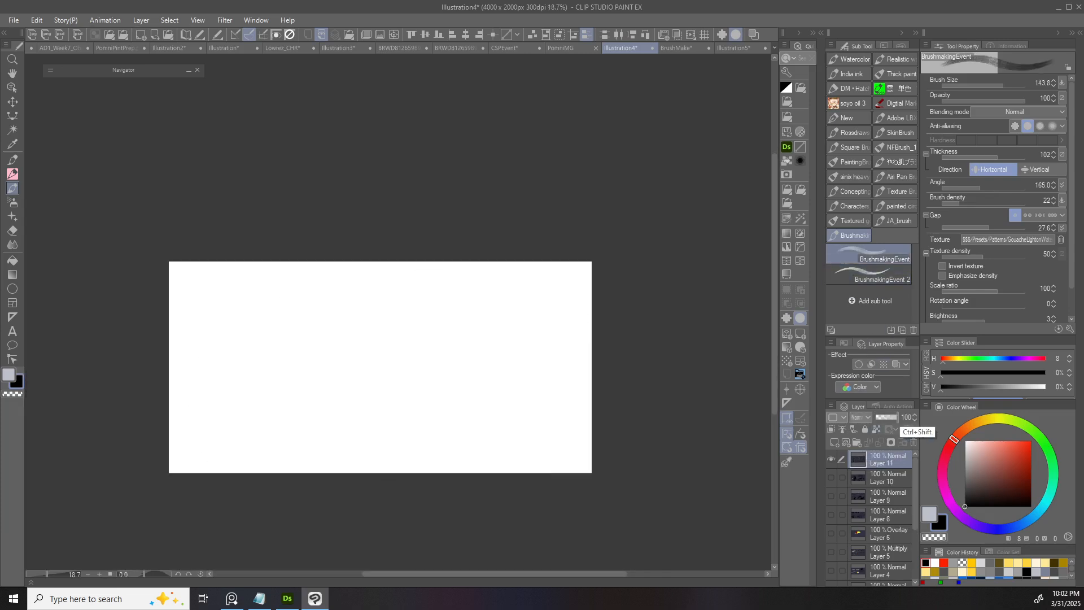
# - Paint two short vertical test strokes near the blank canvas's upper-left corner
pyautogui.moveTo(259, 291)
pyautogui.mouseDown()
pyautogui.moveTo(332, 283)
pyautogui.moveTo(337, 333)
pyautogui.moveTo(258, 275)
pyautogui.mouseUp()
pyautogui.moveTo(237, 220); pyautogui.dragTo(244, 400)
pyautogui.hotkey('ctrl', 'z')
pyautogui.moveTo(186, 213); pyautogui.dragTo(179, 276)
pyautogui.moveTo(198, 220); pyautogui.dragTo(193, 323)
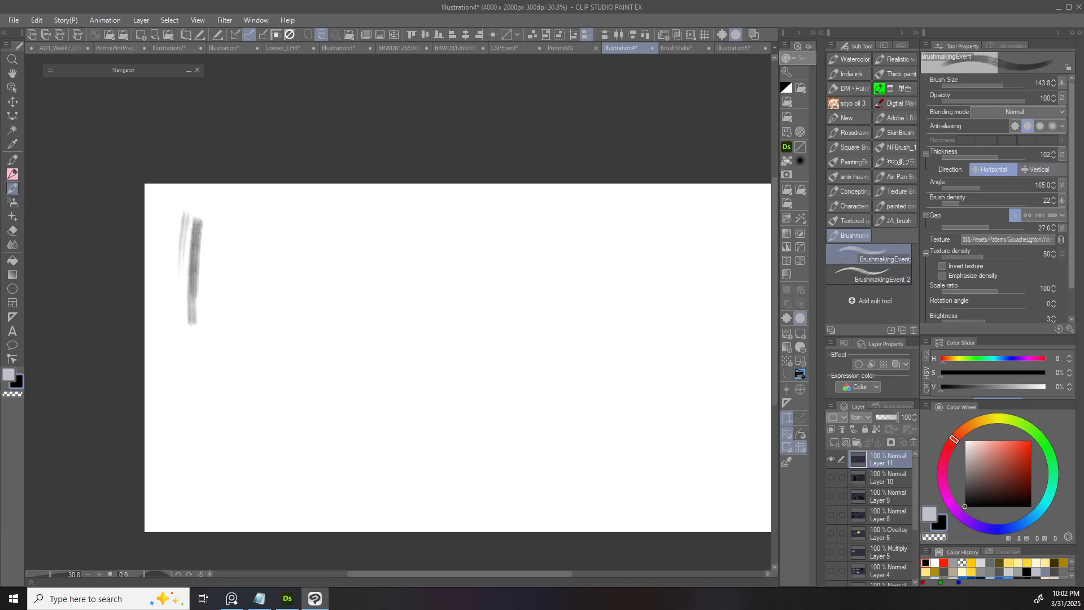
# - Set the brush density to 56 and open the density dynamics settings
pyautogui.moveTo(1010, 203); pyautogui.dragTo(1061, 201)
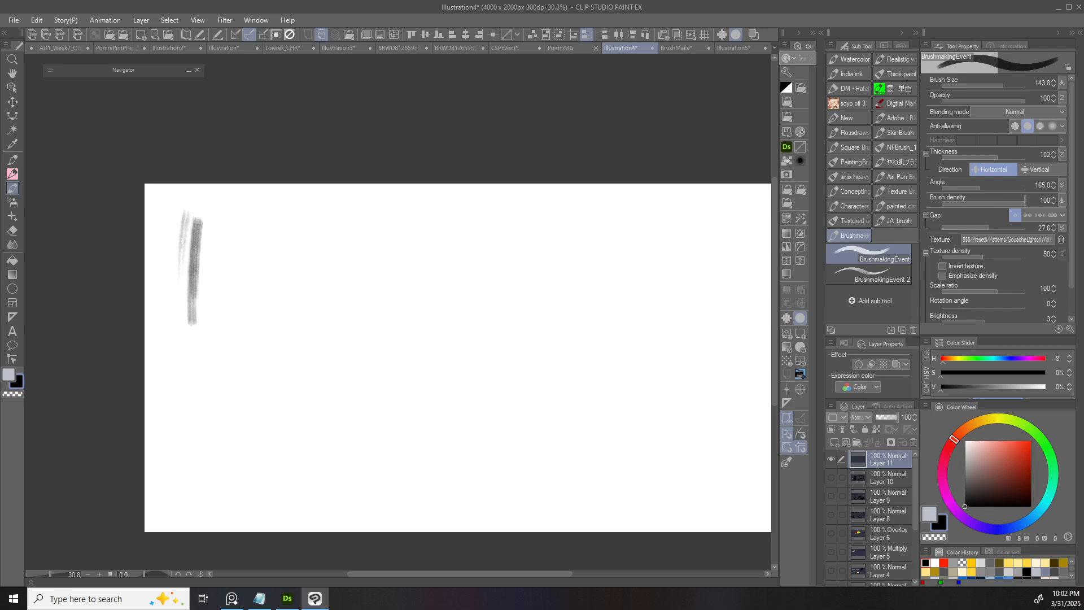
pyautogui.click(976, 202)
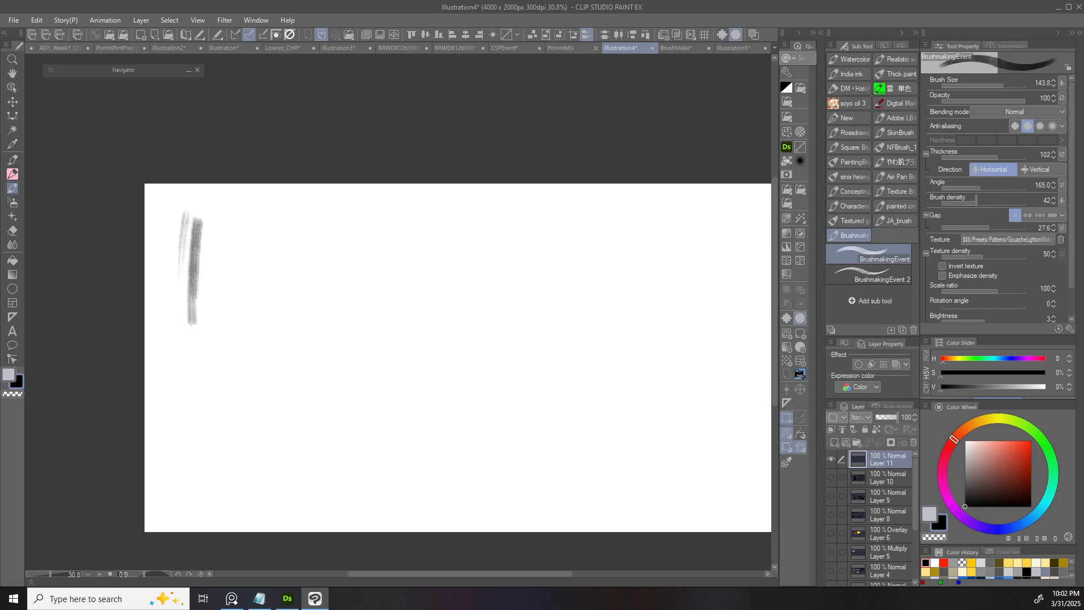
pyautogui.click(1062, 200)
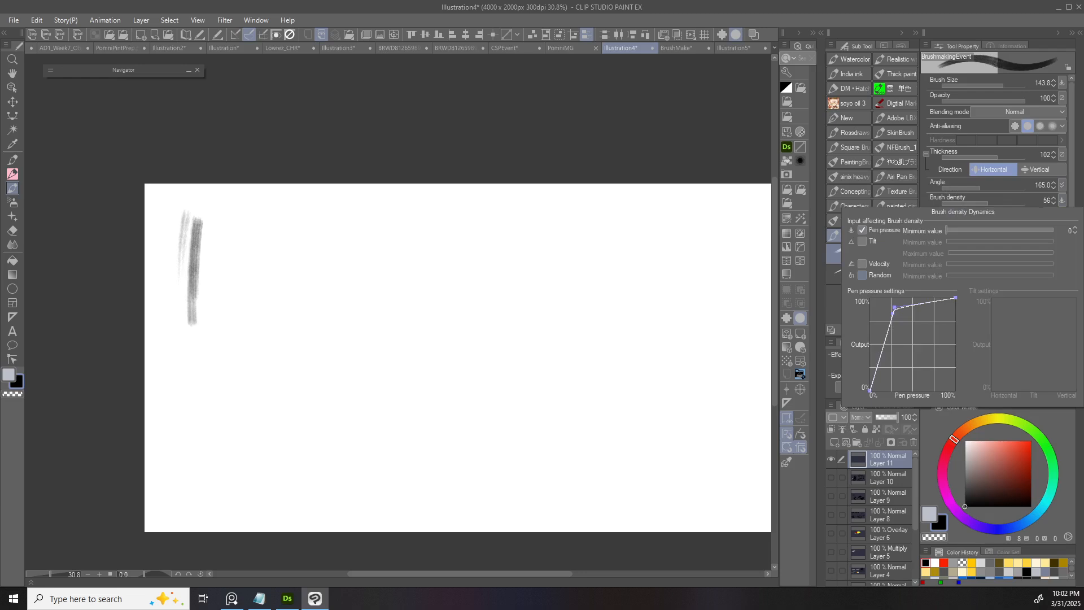
# - Paint a diagonal zigzag and a few small dabs beside the vertical strokes with the gouache-textured brush
pyautogui.moveTo(266, 291); pyautogui.dragTo(361, 217)
pyautogui.moveTo(276, 299)
pyautogui.mouseDown()
pyautogui.moveTo(368, 249)
pyautogui.moveTo(403, 253)
pyautogui.moveTo(364, 309)
pyautogui.mouseUp()
pyautogui.moveTo(389, 297); pyautogui.dragTo(418, 287)
pyautogui.click(431, 280)
pyautogui.moveTo(540, 280); pyautogui.dragTo(488, 279)
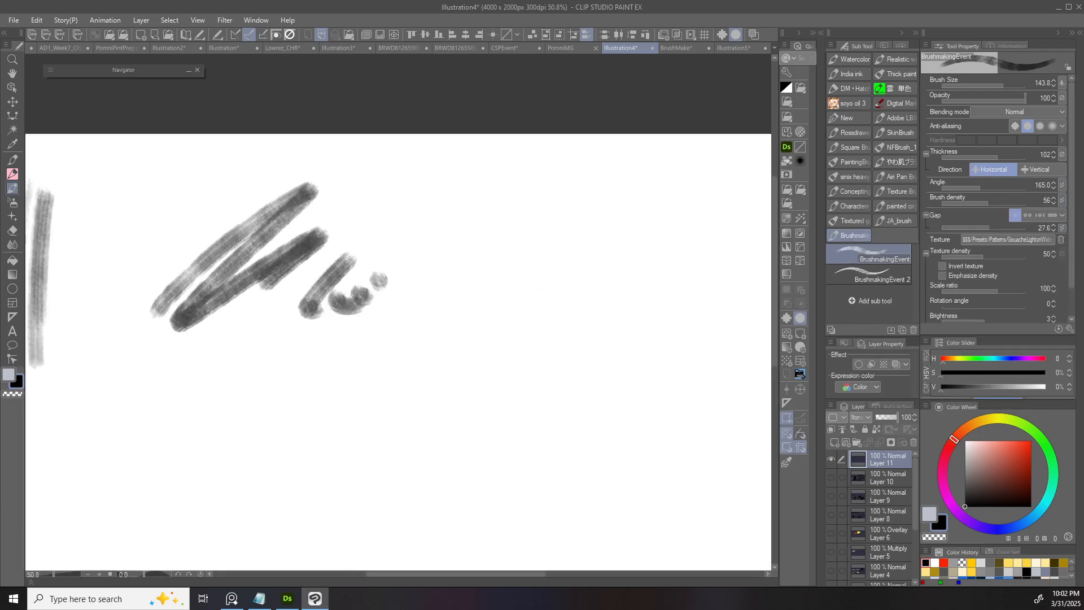
# - Enlarge the brush to 255.5 and paint a large cluster of overlapping textured strokes and dabs beside the zigzag
pyautogui.click(1062, 83)
pyautogui.moveTo(395, 296); pyautogui.dragTo(508, 274)
pyautogui.moveTo(467, 316); pyautogui.dragTo(490, 315)
pyautogui.moveTo(497, 307)
pyautogui.mouseDown()
pyautogui.moveTo(546, 304)
pyautogui.moveTo(587, 247)
pyautogui.mouseUp()
pyautogui.moveTo(569, 215); pyautogui.dragTo(456, 228)
pyautogui.moveTo(544, 180)
pyautogui.mouseDown()
pyautogui.moveTo(379, 231)
pyautogui.moveTo(533, 326)
pyautogui.moveTo(621, 337)
pyautogui.moveTo(596, 283)
pyautogui.moveTo(497, 333)
pyautogui.mouseUp()
pyautogui.scroll(2, 624, 339)
pyautogui.scroll(5, 553, 318)
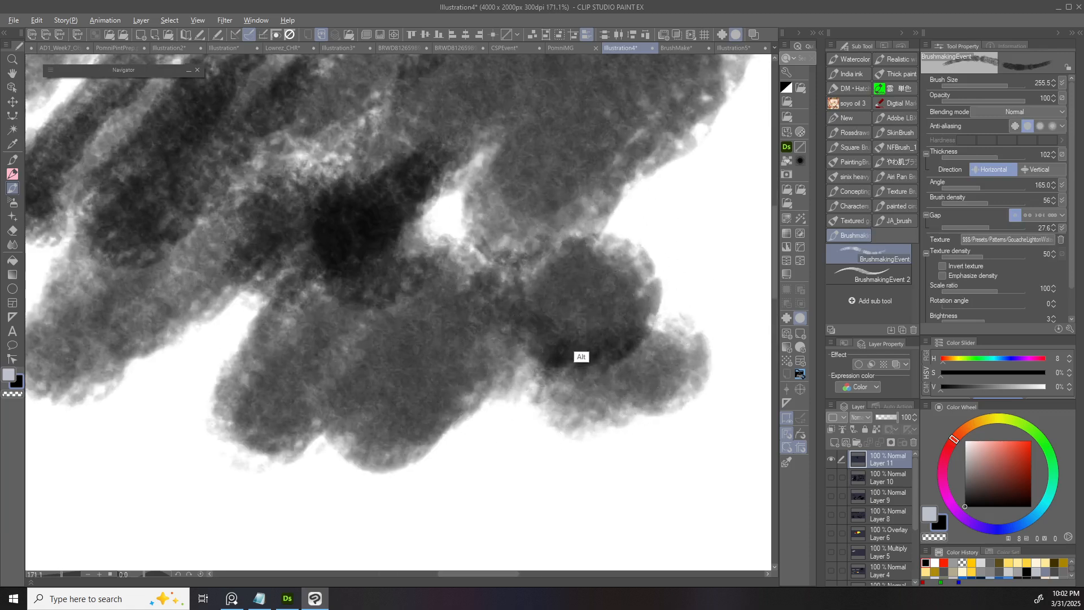
# - Remove the paper texture from the brush and paint a dark scribbled patch beside the textured cluster
pyautogui.scroll(-3, 568, 308)
pyautogui.click(1061, 240)
pyautogui.moveTo(650, 312)
pyautogui.mouseDown()
pyautogui.moveTo(545, 295)
pyautogui.moveTo(595, 290)
pyautogui.moveTo(628, 266)
pyautogui.mouseUp()
pyautogui.hotkey('ctrl', 'z')
pyautogui.moveTo(612, 265)
pyautogui.mouseDown()
pyautogui.moveTo(489, 315)
pyautogui.moveTo(540, 222)
pyautogui.moveTo(586, 352)
pyautogui.mouseUp()
pyautogui.hotkey('ctrl', 'z')
pyautogui.scroll(3, 585, 362)
pyautogui.moveTo(522, 376)
pyautogui.mouseDown()
pyautogui.moveTo(516, 350)
pyautogui.moveTo(495, 399)
pyautogui.mouseUp()
# - Compare the textured cluster with the untextured dark patch, examining their grain and edges up close
pyautogui.scroll(-6, 559, 322)
pyautogui.scroll(4, 518, 308)
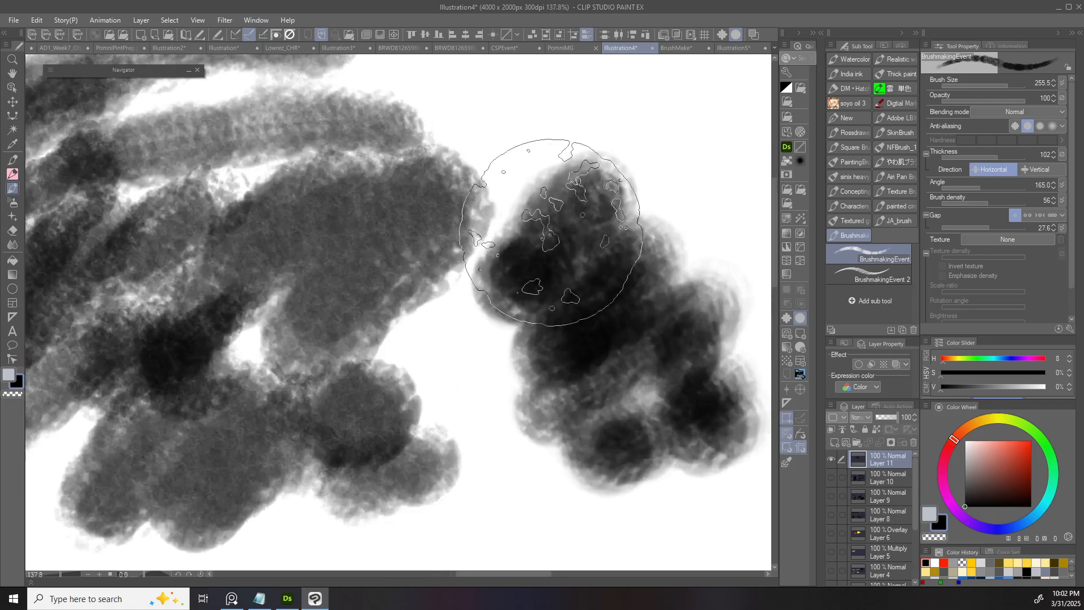
pyautogui.scroll(-4, 626, 326)
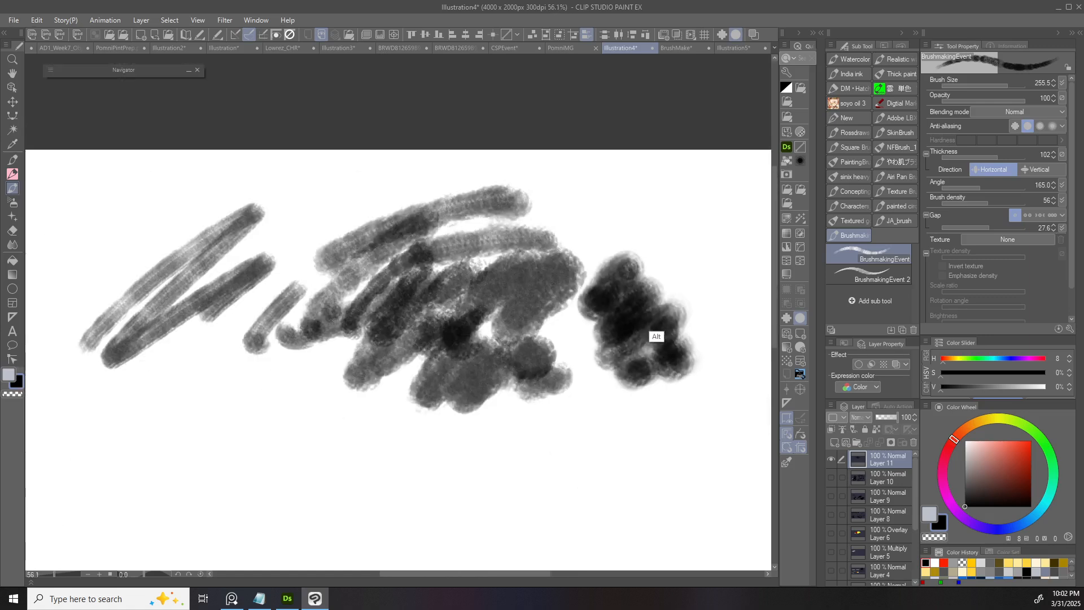
pyautogui.scroll(3, 649, 336)
pyautogui.scroll(1, 491, 323)
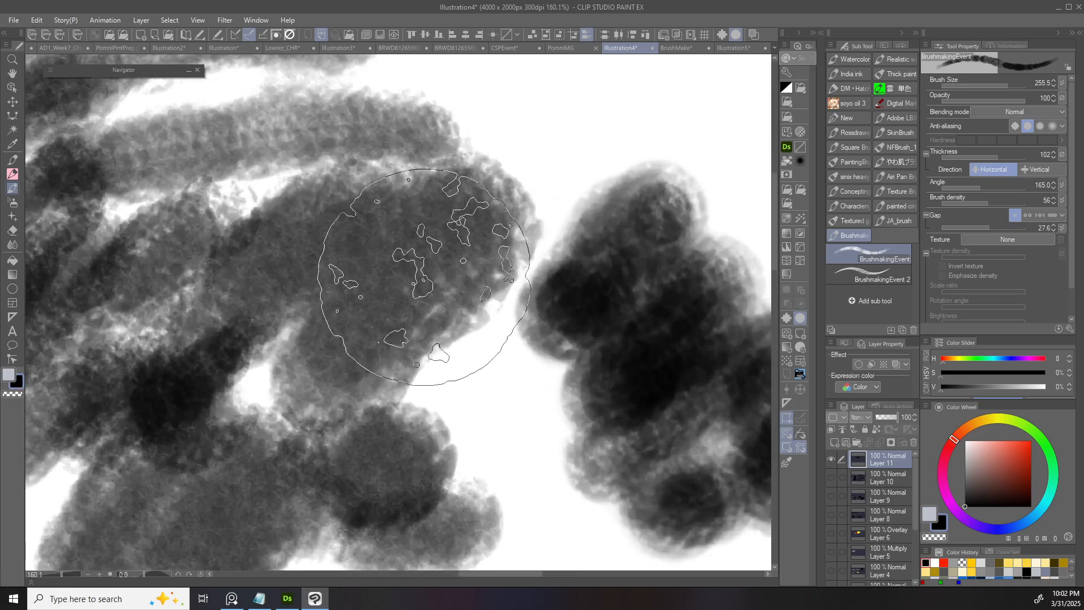
pyautogui.scroll(-3, 477, 303)
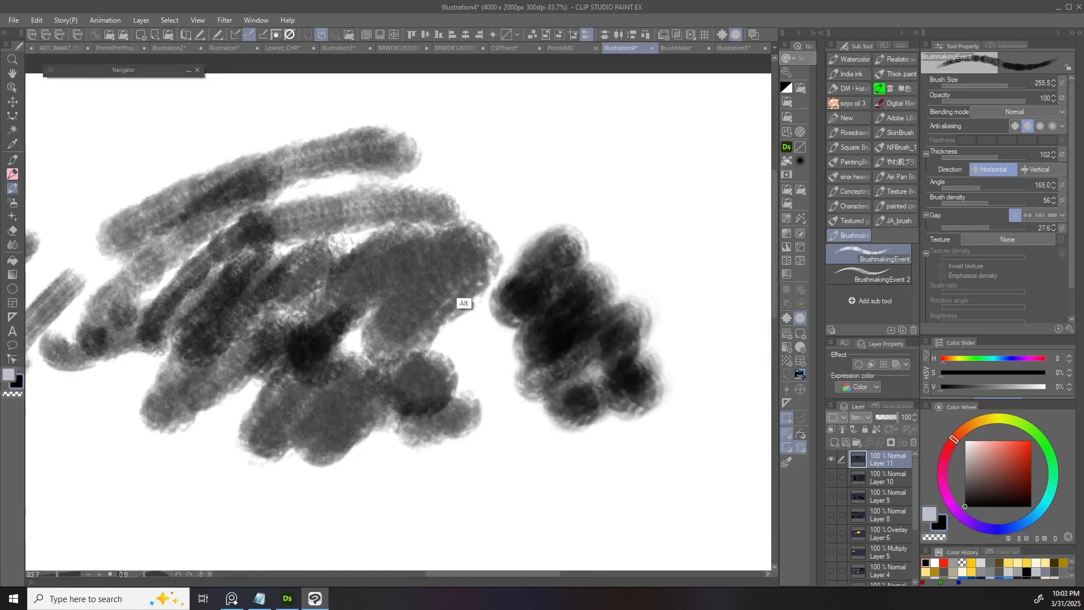
pyautogui.scroll(3, 486, 292)
pyautogui.scroll(-4, 462, 280)
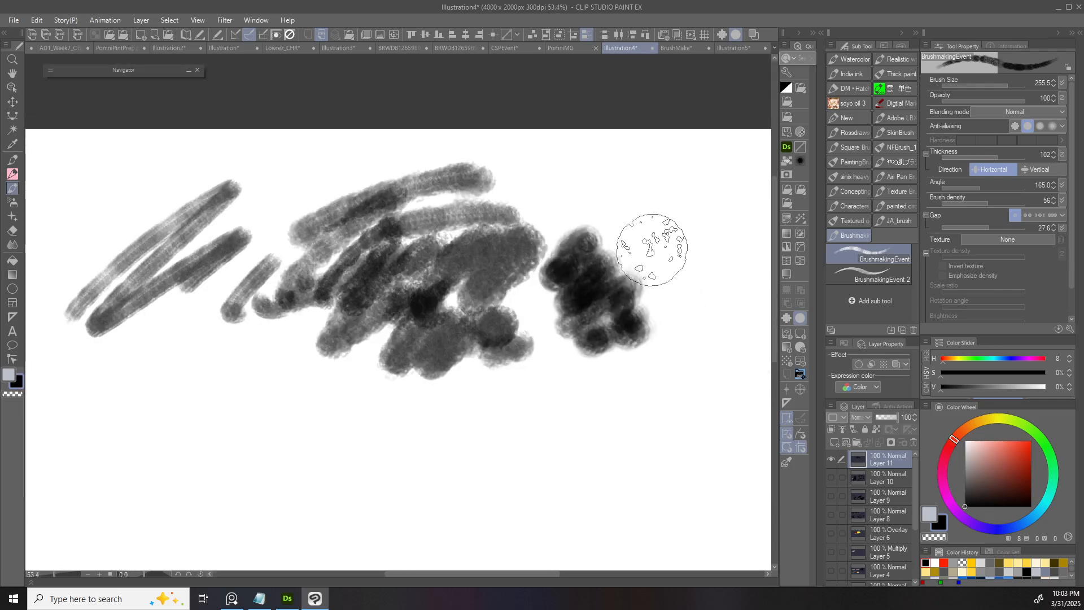
# - Make Adjust by speed and Stabilization mode available in the BrushmakingEvent brush's tool properties from its Correction settings
pyautogui.scroll(-3, 569, 271)
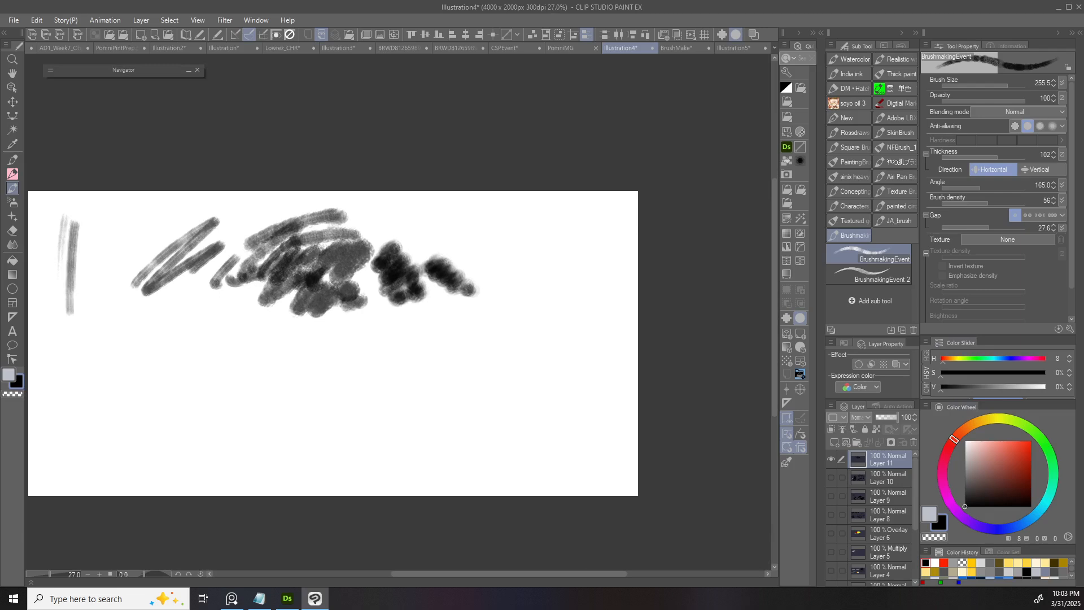
pyautogui.click(1069, 328)
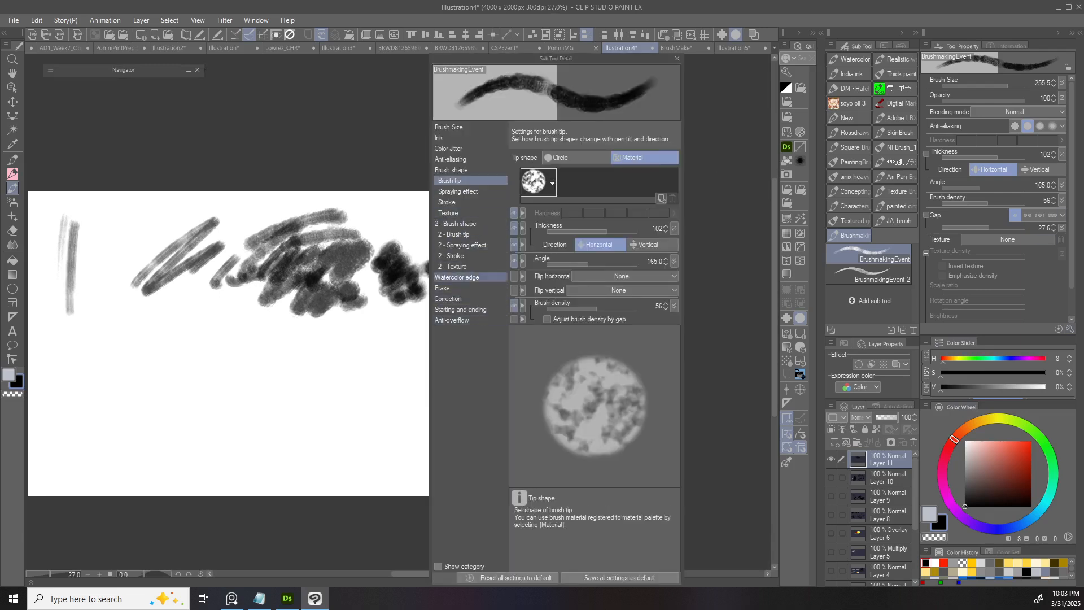
pyautogui.click(472, 224)
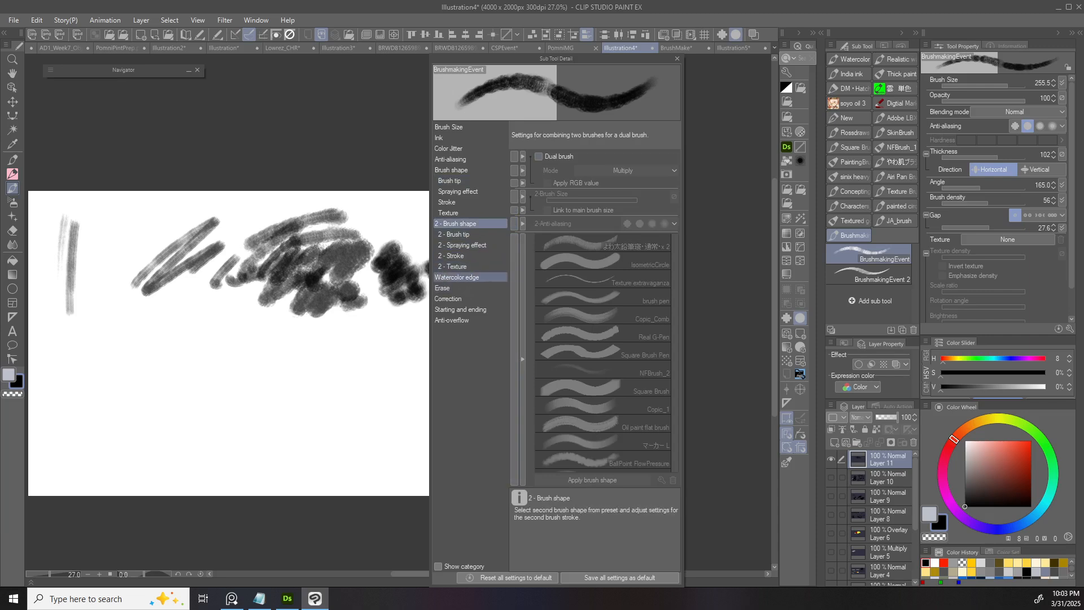
pyautogui.click(442, 288)
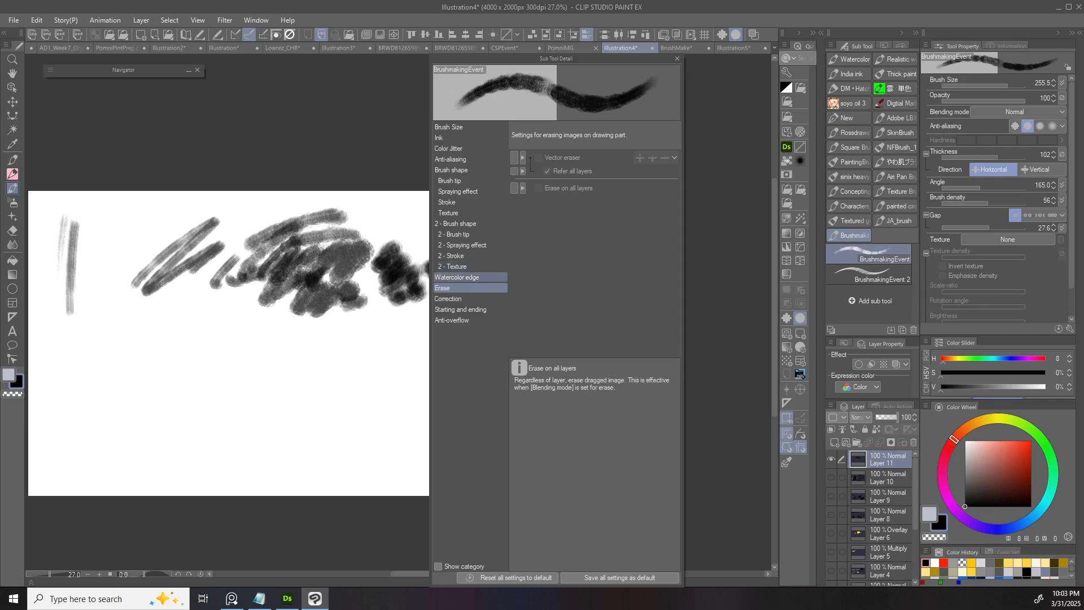
pyautogui.click(457, 278)
pyautogui.click(448, 298)
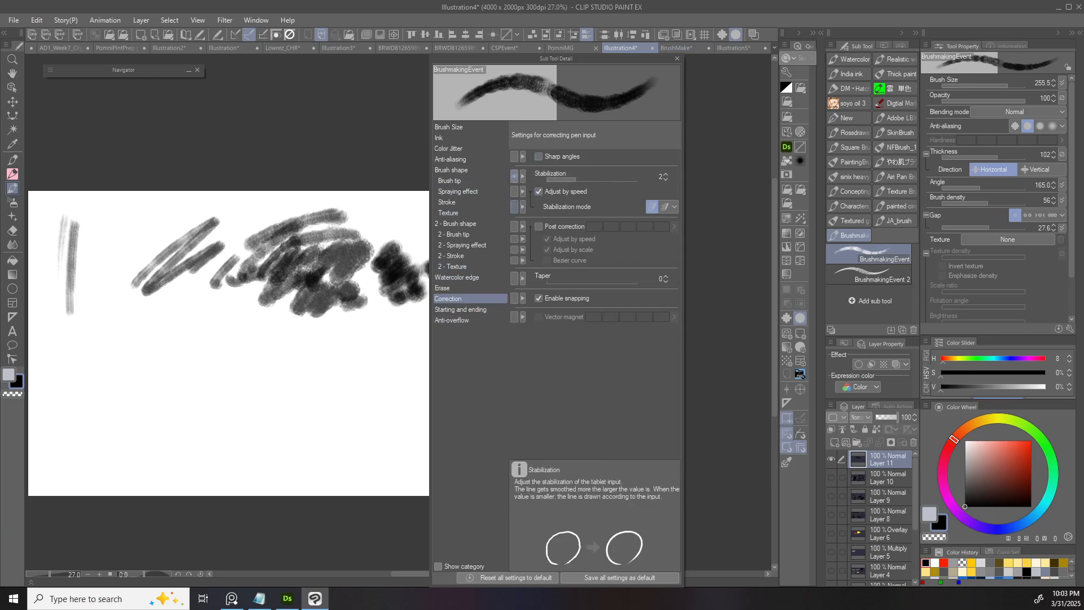
pyautogui.click(514, 192)
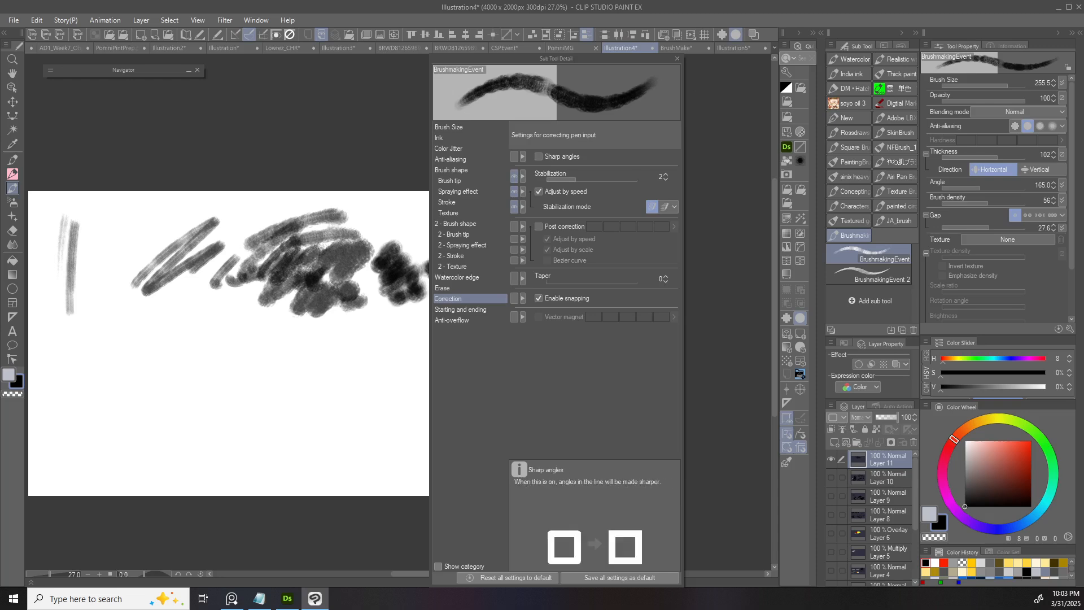
pyautogui.click(677, 59)
# - Set the brush's stabilization to 100 and test it with long sweeping strokes below the painted patches
pyautogui.scroll(-2, 996, 197)
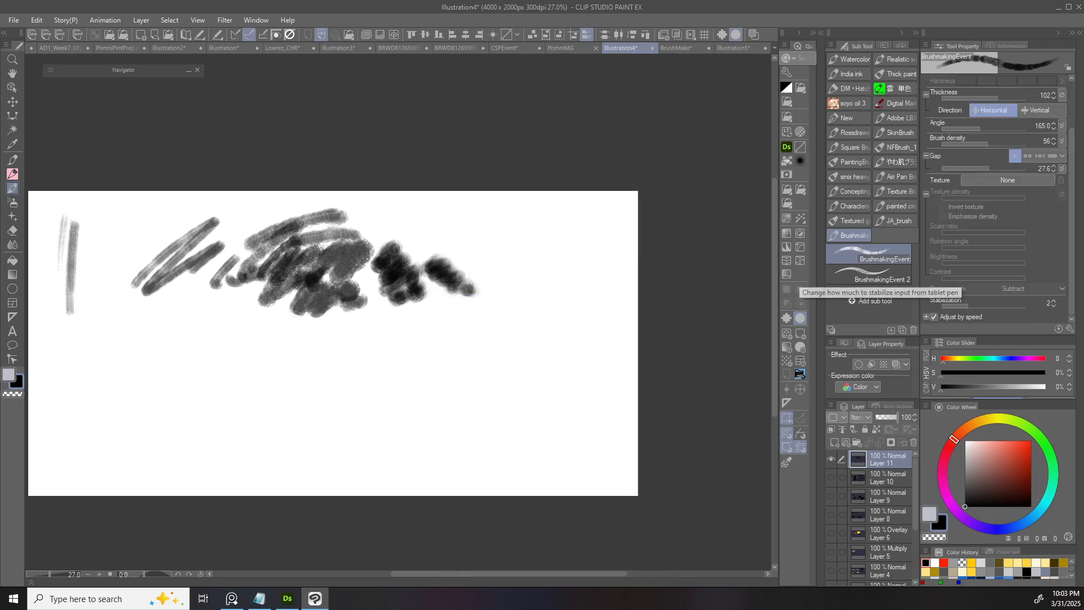
pyautogui.moveTo(969, 305); pyautogui.dragTo(1026, 305)
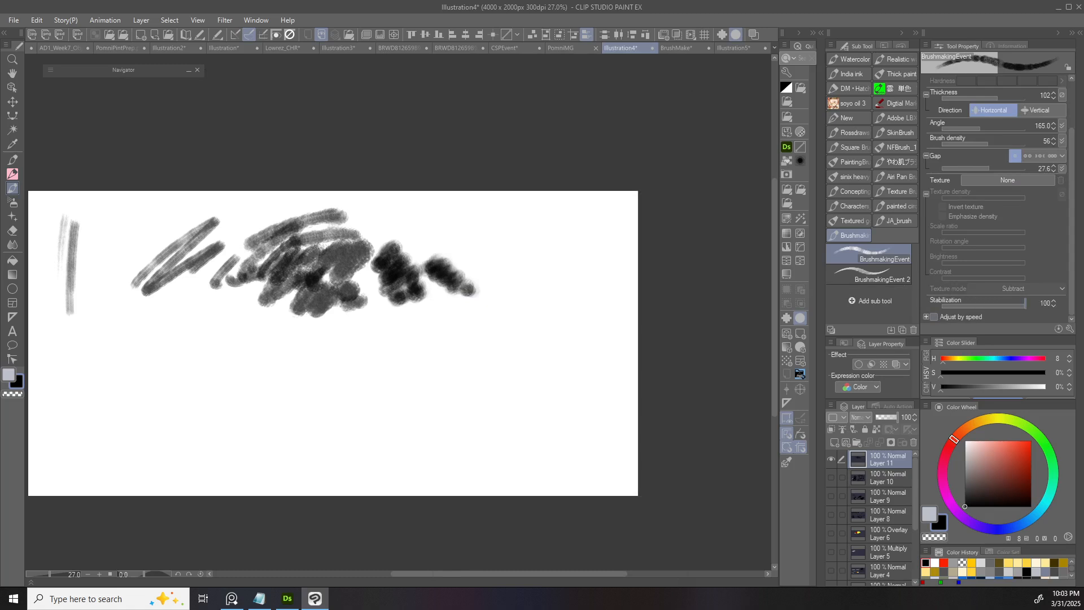
pyautogui.moveTo(144, 424)
pyautogui.mouseDown()
pyautogui.moveTo(212, 403)
pyautogui.moveTo(394, 391)
pyautogui.moveTo(372, 349)
pyautogui.moveTo(242, 384)
pyautogui.moveTo(251, 438)
pyautogui.moveTo(374, 452)
pyautogui.moveTo(460, 350)
pyautogui.moveTo(545, 348)
pyautogui.moveTo(478, 425)
pyautogui.moveTo(445, 341)
pyautogui.moveTo(532, 286)
pyautogui.moveTo(565, 290)
pyautogui.mouseUp()
pyautogui.moveTo(530, 368)
pyautogui.mouseDown()
pyautogui.moveTo(544, 420)
pyautogui.moveTo(410, 463)
pyautogui.moveTo(461, 423)
pyautogui.moveTo(547, 443)
pyautogui.moveTo(510, 423)
pyautogui.moveTo(441, 481)
pyautogui.moveTo(515, 453)
pyautogui.moveTo(412, 434)
pyautogui.moveTo(439, 490)
pyautogui.moveTo(455, 412)
pyautogui.moveTo(481, 446)
pyautogui.mouseUp()
pyautogui.hotkey('ctrl', 'z')
pyautogui.hotkey('ctrl', 'z')
pyautogui.hotkey('ctrl', 'z')
# - Paint a cluster of long crossing thin strokes in the empty lower half of the canvas
pyautogui.scroll(-1, 995, 226)
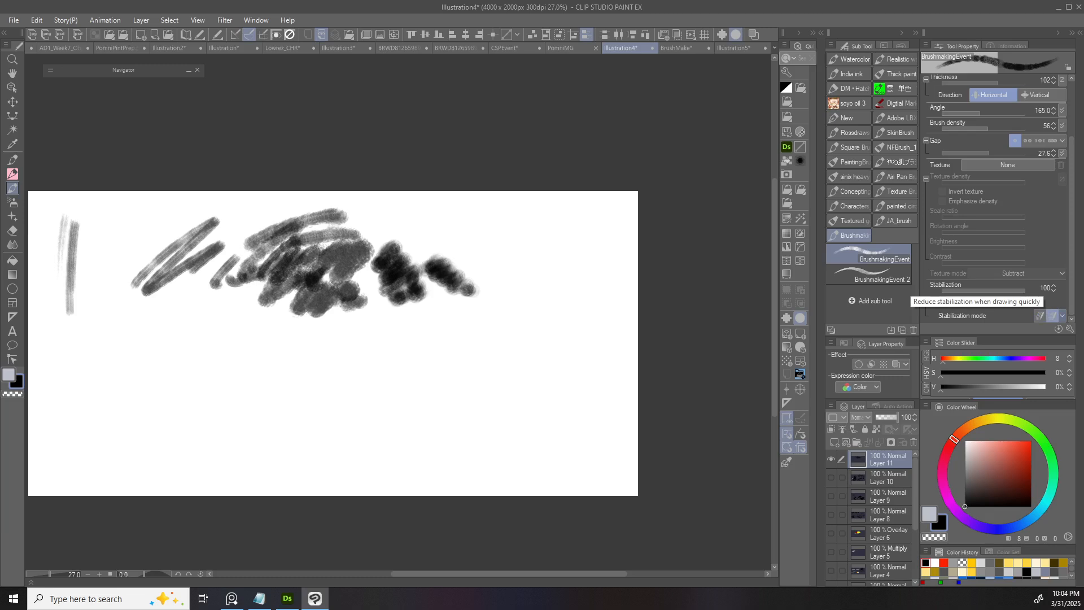
pyautogui.moveTo(327, 443)
pyautogui.mouseDown()
pyautogui.moveTo(402, 435)
pyautogui.moveTo(520, 370)
pyautogui.mouseUp()
pyautogui.hotkey('ctrl', 'z')
pyautogui.moveTo(347, 453); pyautogui.dragTo(428, 425)
pyautogui.moveTo(528, 356)
pyautogui.mouseDown()
pyautogui.moveTo(380, 435)
pyautogui.moveTo(395, 450)
pyautogui.mouseUp()
pyautogui.moveTo(542, 400); pyautogui.dragTo(317, 432)
pyautogui.moveTo(477, 417); pyautogui.dragTo(337, 404)
pyautogui.moveTo(444, 388)
pyautogui.mouseDown()
pyautogui.moveTo(353, 364)
pyautogui.moveTo(375, 380)
pyautogui.moveTo(255, 435)
pyautogui.moveTo(293, 438)
pyautogui.moveTo(300, 417)
pyautogui.mouseUp()
pyautogui.hotkey('ctrl', 'z')
pyautogui.moveTo(423, 367)
pyautogui.mouseDown()
pyautogui.moveTo(278, 426)
pyautogui.moveTo(323, 423)
pyautogui.mouseUp()
pyautogui.moveTo(450, 365)
pyautogui.mouseDown()
pyautogui.moveTo(284, 385)
pyautogui.moveTo(405, 354)
pyautogui.moveTo(398, 367)
pyautogui.moveTo(432, 354)
pyautogui.mouseUp()
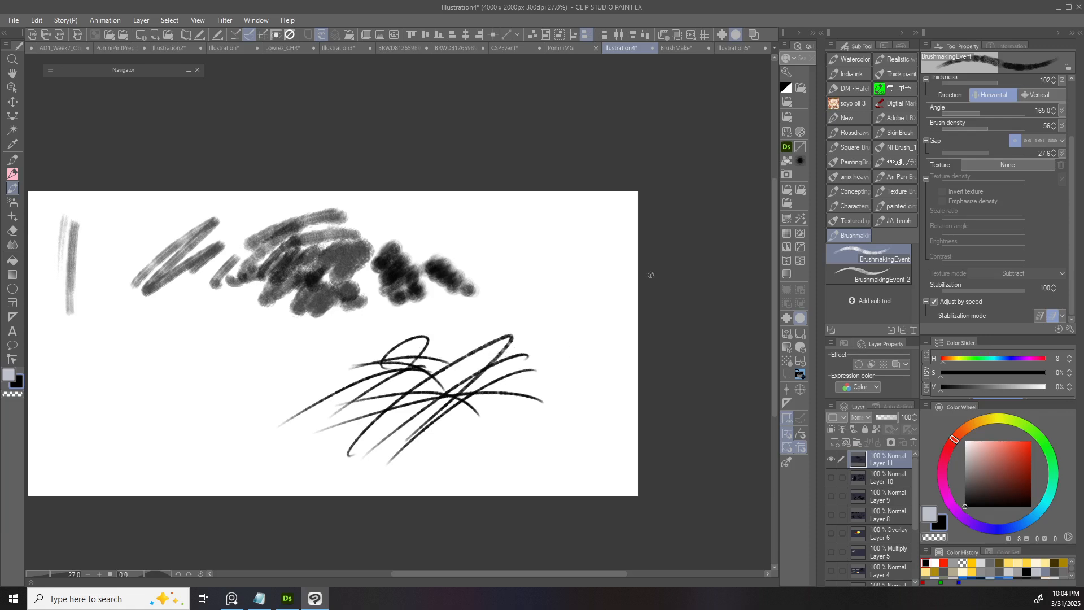
# - Undo the last looping stroke at the upper edge of the thin-line cluster
pyautogui.hotkey('ctrl', 'z')
pyautogui.hotkey('ctrl', 'z')
pyautogui.hotkey('ctrl', 'z')
pyautogui.hotkey('ctrl', 'z')
pyautogui.hotkey('ctrl', 'z')
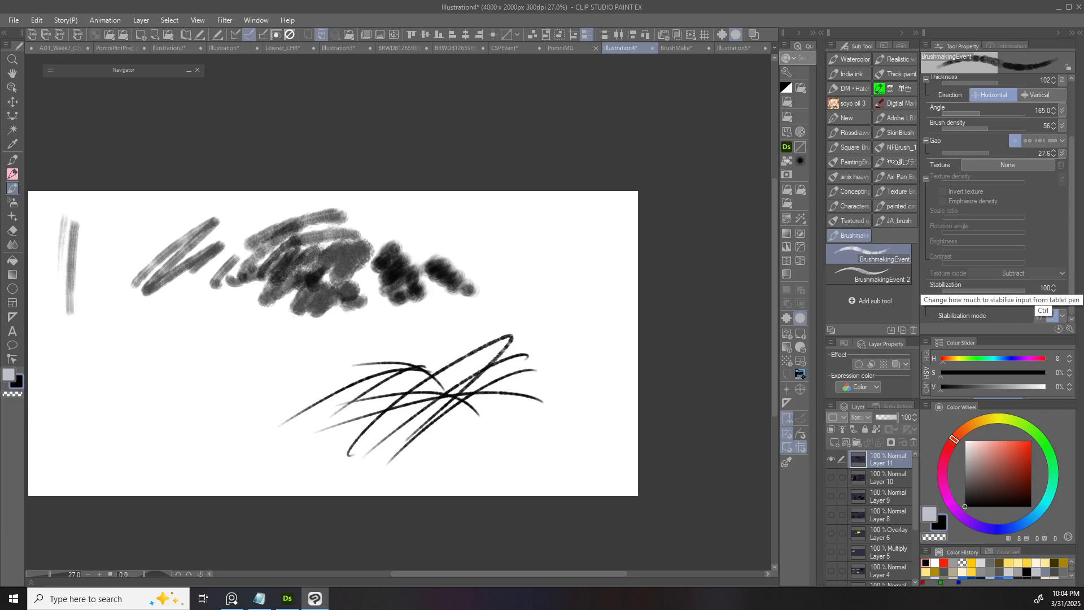
pyautogui.hotkey('ctrl', 'z')
pyautogui.hotkey('ctrl', 'z')
# - Set the stabilization to 31 and paint looping scribbles and loose lines on both sides of the thin-line cluster
pyautogui.moveTo(992, 291)
pyautogui.mouseDown()
pyautogui.moveTo(974, 291)
pyautogui.moveTo(1008, 291)
pyautogui.mouseUp()
pyautogui.moveTo(490, 410)
pyautogui.mouseDown()
pyautogui.moveTo(504, 392)
pyautogui.moveTo(561, 439)
pyautogui.moveTo(581, 420)
pyautogui.mouseUp()
pyautogui.hotkey('ctrl', 'z')
pyautogui.moveTo(443, 450)
pyautogui.mouseDown()
pyautogui.moveTo(584, 405)
pyautogui.moveTo(339, 472)
pyautogui.moveTo(478, 398)
pyautogui.moveTo(473, 426)
pyautogui.moveTo(509, 415)
pyautogui.mouseUp()
pyautogui.moveTo(213, 466)
pyautogui.mouseDown()
pyautogui.moveTo(432, 341)
pyautogui.moveTo(251, 438)
pyautogui.moveTo(416, 362)
pyautogui.moveTo(221, 410)
pyautogui.mouseUp()
pyautogui.moveTo(349, 378); pyautogui.dragTo(210, 407)
pyautogui.hotkey('ctrl', 'z')
pyautogui.moveTo(307, 376); pyautogui.dragTo(220, 426)
pyautogui.moveTo(216, 416)
pyautogui.mouseDown()
pyautogui.moveTo(276, 395)
pyautogui.moveTo(356, 390)
pyautogui.mouseUp()
pyautogui.moveTo(288, 400); pyautogui.dragTo(306, 443)
pyautogui.moveTo(316, 387)
pyautogui.mouseDown()
pyautogui.moveTo(223, 454)
pyautogui.moveTo(363, 380)
pyautogui.moveTo(464, 372)
pyautogui.mouseUp()
pyautogui.moveTo(549, 381)
pyautogui.mouseDown()
pyautogui.moveTo(538, 401)
pyautogui.moveTo(508, 407)
pyautogui.mouseUp()
pyautogui.moveTo(417, 391); pyautogui.dragTo(508, 375)
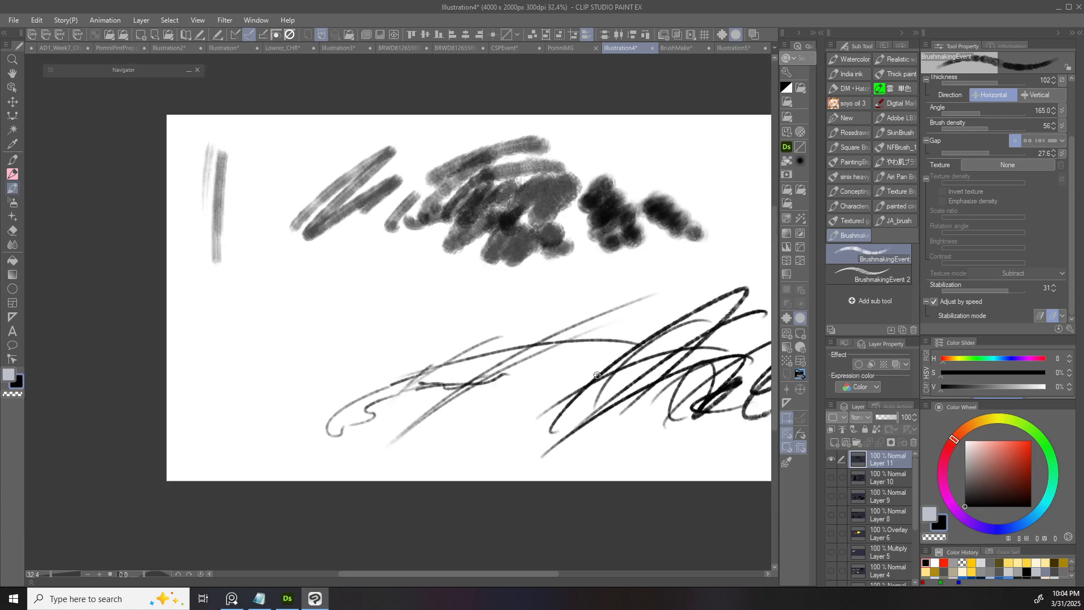
# - Set the stabilization to 17 and paint several short slanted strokes between the loose lines and the dark cluster
pyautogui.moveTo(581, 371); pyautogui.dragTo(478, 372)
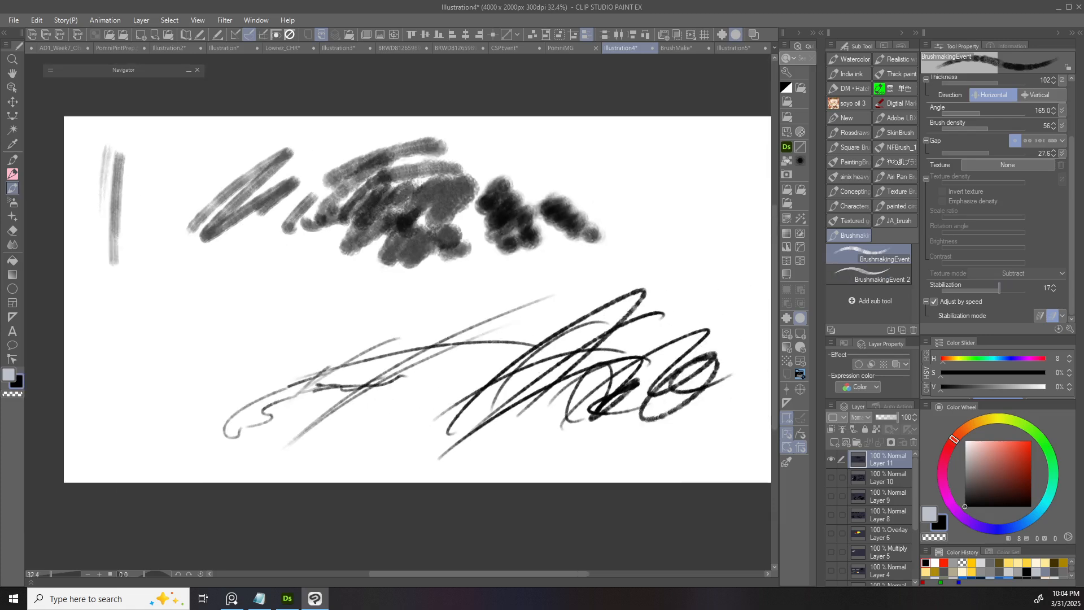
pyautogui.moveTo(999, 290); pyautogui.dragTo(985, 290)
pyautogui.moveTo(329, 423); pyautogui.dragTo(431, 419)
pyautogui.hotkey('ctrl', 'z')
pyautogui.moveTo(437, 377); pyautogui.dragTo(417, 434)
pyautogui.moveTo(424, 390)
pyautogui.mouseDown()
pyautogui.moveTo(405, 436)
pyautogui.moveTo(387, 434)
pyautogui.mouseUp()
pyautogui.moveTo(427, 387); pyautogui.dragTo(374, 428)
pyautogui.moveTo(497, 389); pyautogui.dragTo(421, 416)
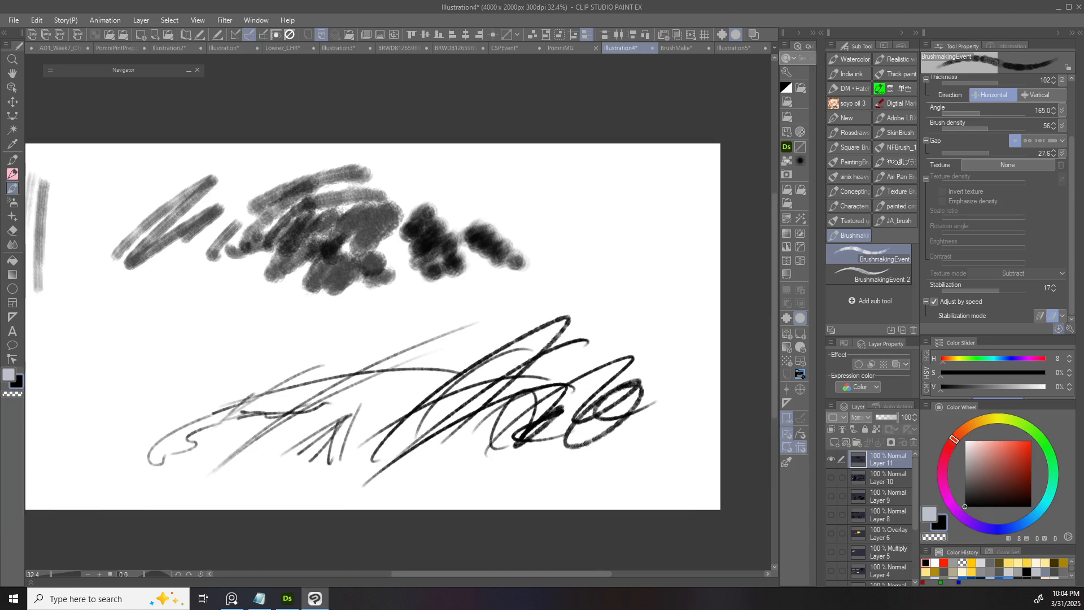
# - Make the brush's starting and ending effect control Brush Size, with its length specified by Specify length
pyautogui.click(1069, 328)
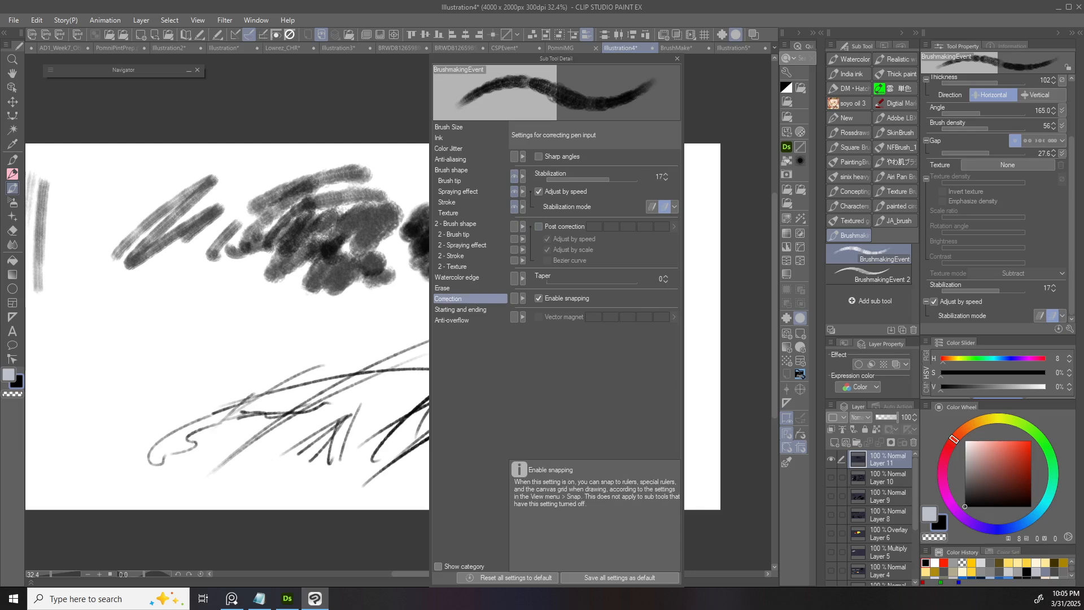
pyautogui.click(460, 310)
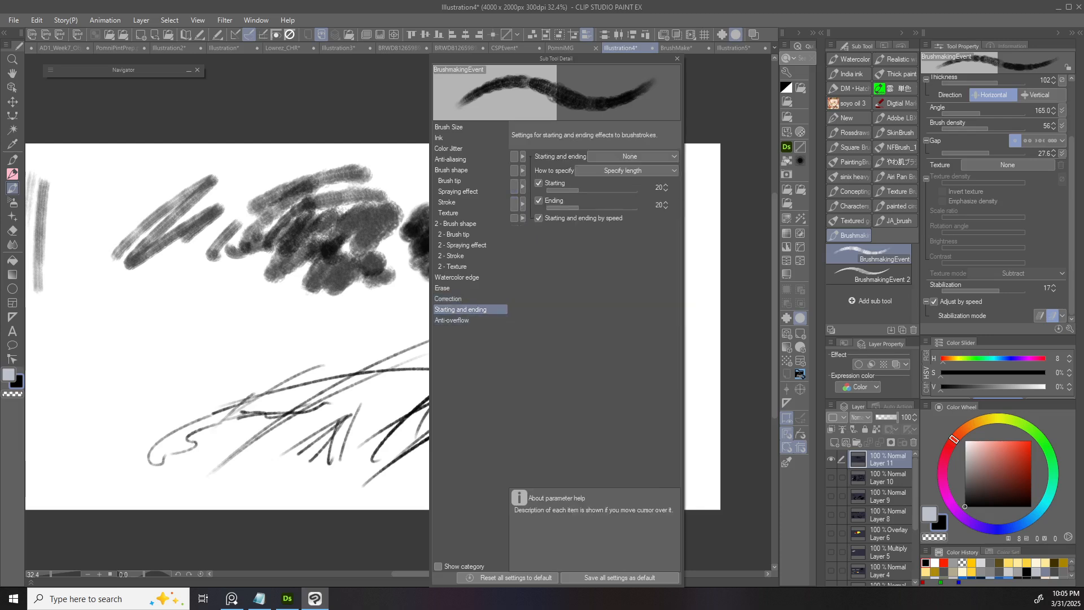
pyautogui.click(460, 321)
pyautogui.click(460, 310)
pyautogui.click(631, 157)
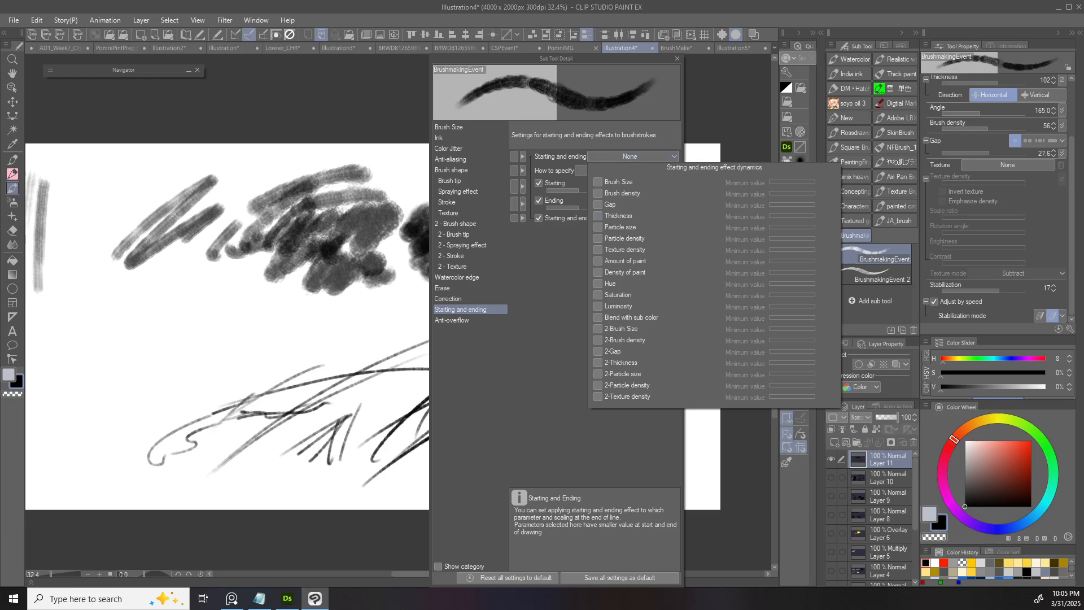
pyautogui.click(581, 171)
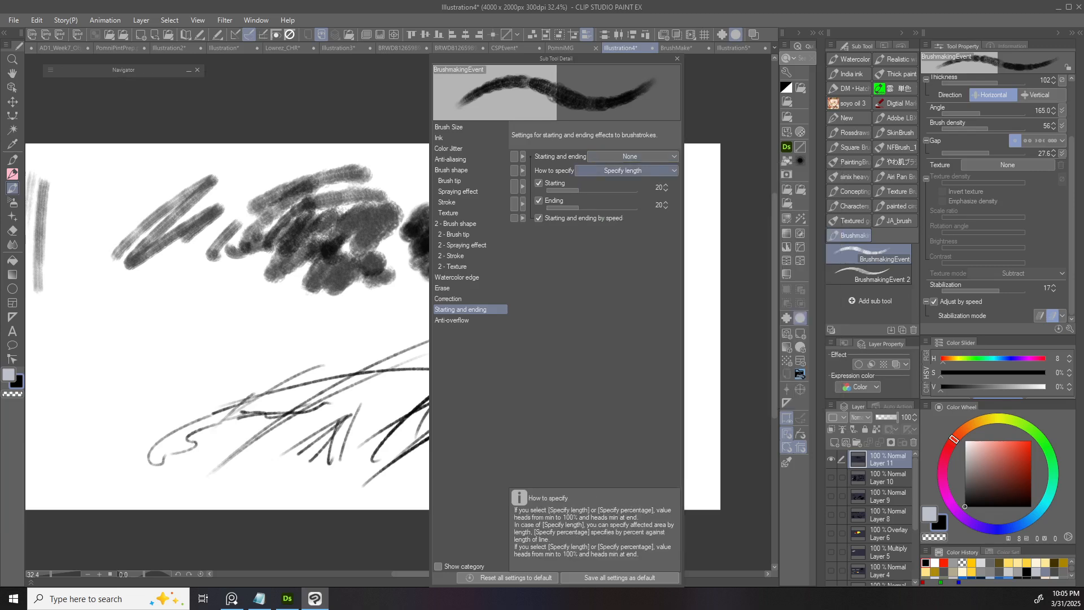
pyautogui.click(581, 170)
pyautogui.click(599, 183)
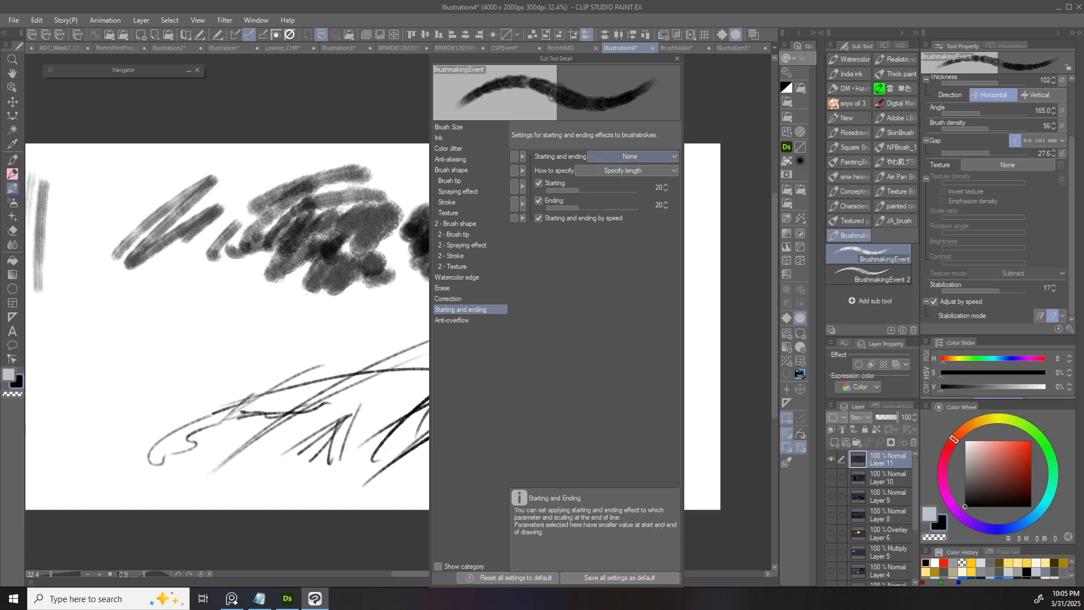
pyautogui.click(631, 157)
pyautogui.click(598, 182)
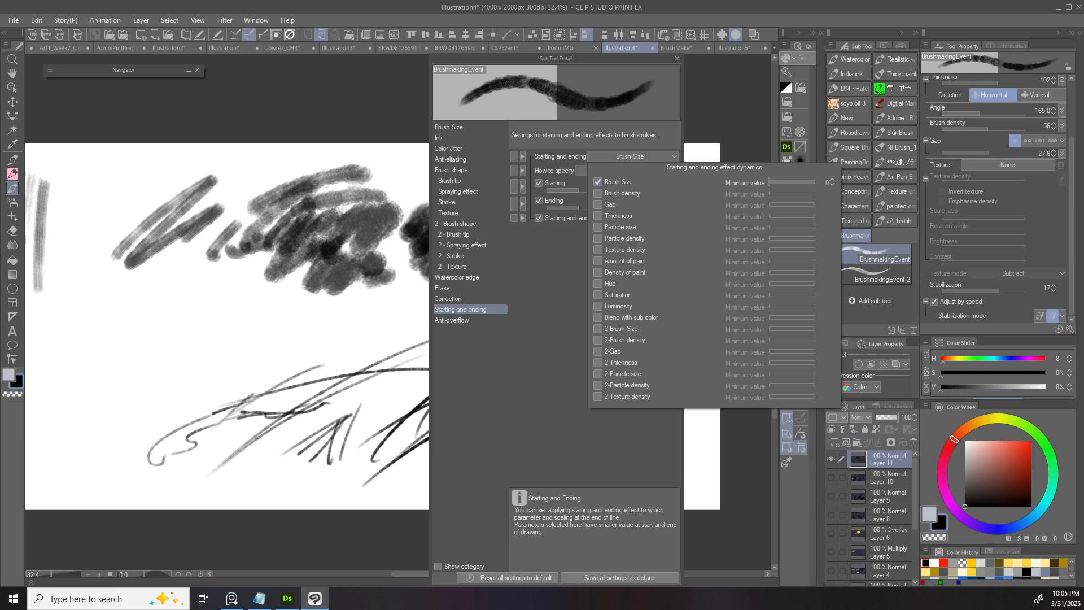
# - Test the starting and ending effect with single thin strokes above the scribbles, undoing each one
pyautogui.click(303, 324)
pyautogui.moveTo(334, 329); pyautogui.dragTo(150, 369)
pyautogui.hotkey('ctrl', 'z')
pyautogui.moveTo(265, 336); pyautogui.dragTo(161, 368)
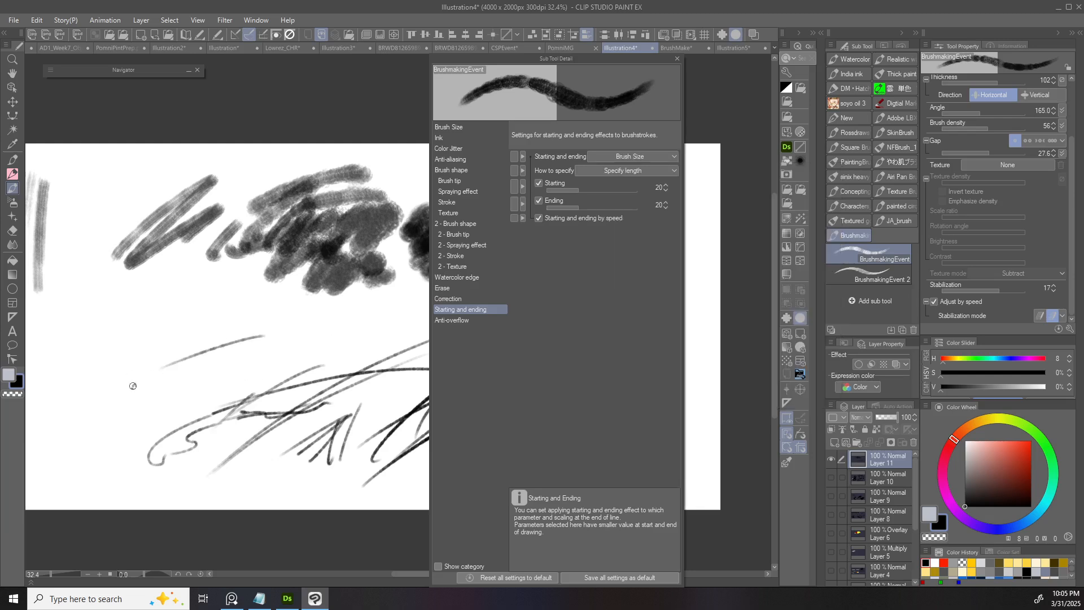
pyautogui.hotkey('ctrl', 'z')
# - Enable Post correction at its third strength level and make it available in the brush's tool properties
pyautogui.click(466, 299)
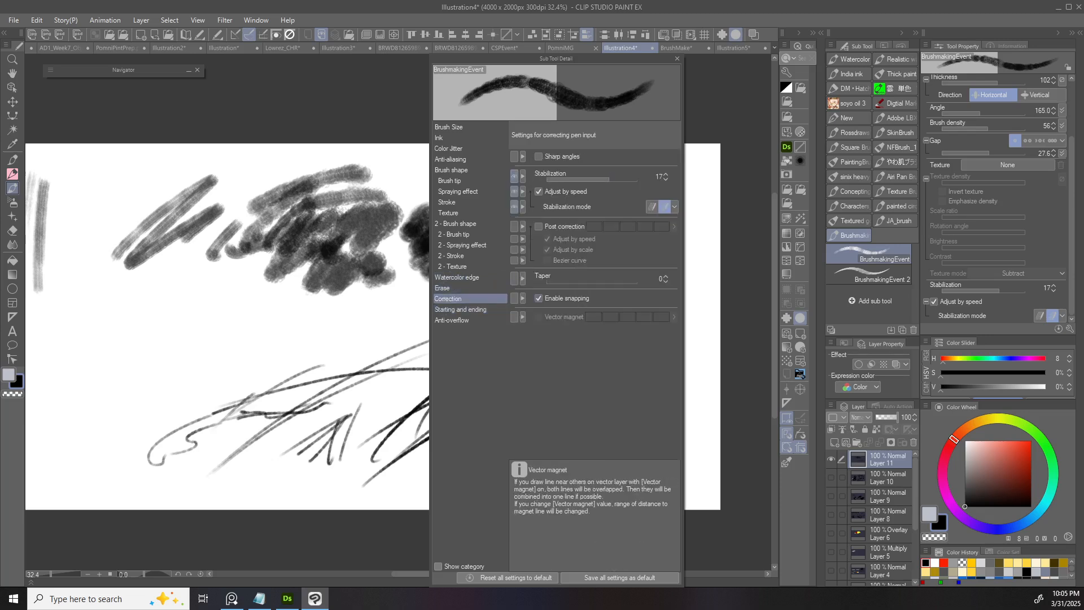
pyautogui.click(514, 227)
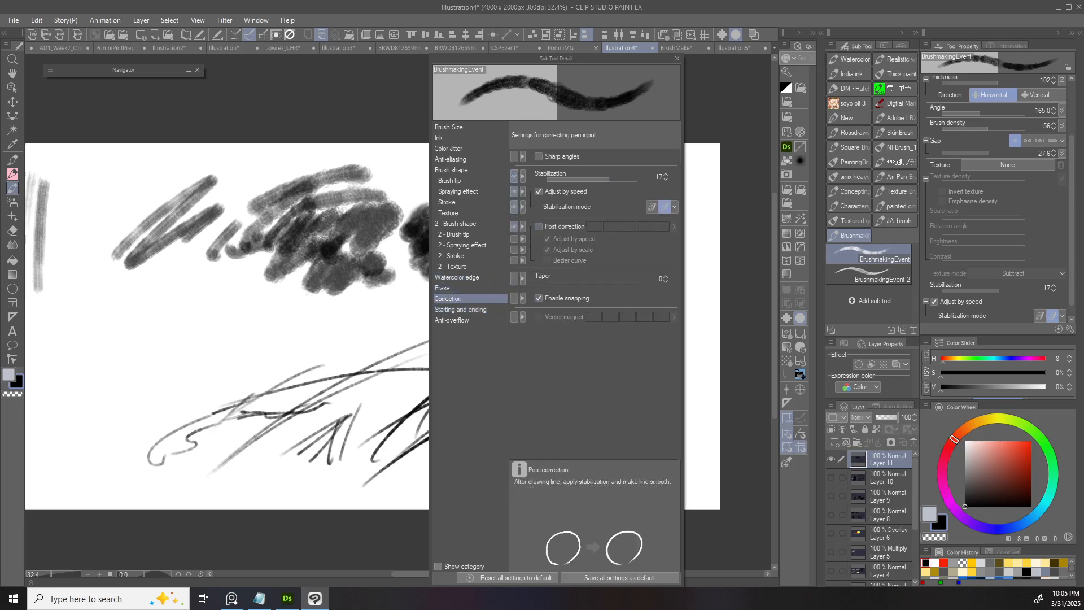
pyautogui.click(539, 226)
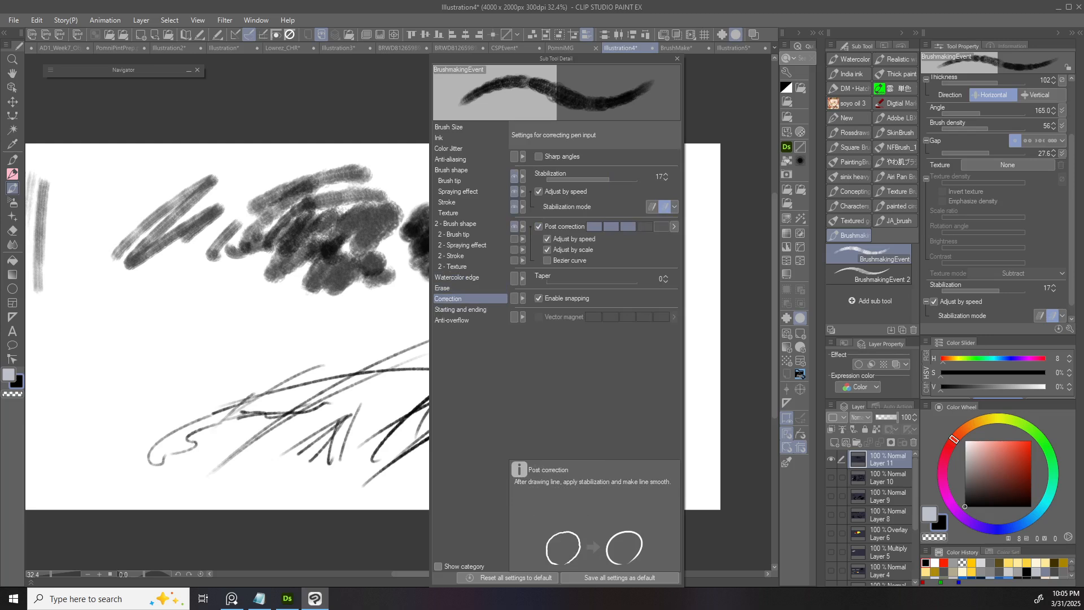
pyautogui.click(594, 226)
pyautogui.click(627, 227)
# - Test Post correction with a few thin curved strokes above the scribbles, undoing the latest attempts
pyautogui.moveTo(332, 315); pyautogui.dragTo(185, 377)
pyautogui.hotkey('ctrl', 'z')
pyautogui.moveTo(320, 338)
pyautogui.mouseDown()
pyautogui.moveTo(263, 330)
pyautogui.moveTo(178, 365)
pyautogui.moveTo(200, 392)
pyautogui.mouseUp()
pyautogui.moveTo(265, 354)
pyautogui.mouseDown()
pyautogui.moveTo(259, 383)
pyautogui.moveTo(296, 349)
pyautogui.mouseUp()
pyautogui.hotkey('ctrl', 'z')
pyautogui.hotkey('ctrl', 'z')
pyautogui.hotkey('ctrl', 'z')
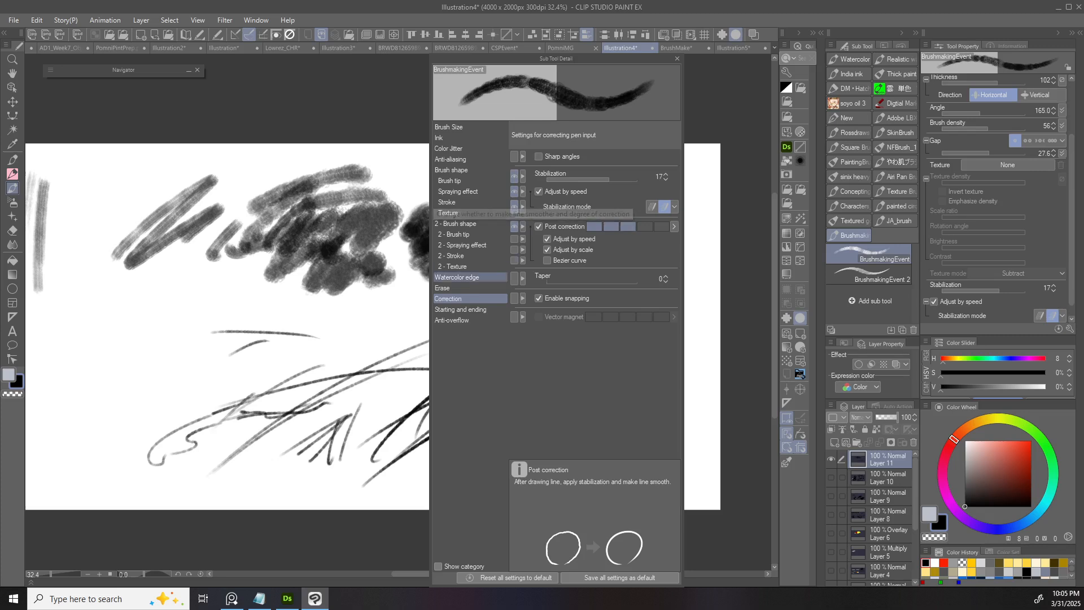
# - Review the brush's Starting and ending, Anti-overflow, Ink and Brush Size settings, and close the detailed settings
pyautogui.click(461, 310)
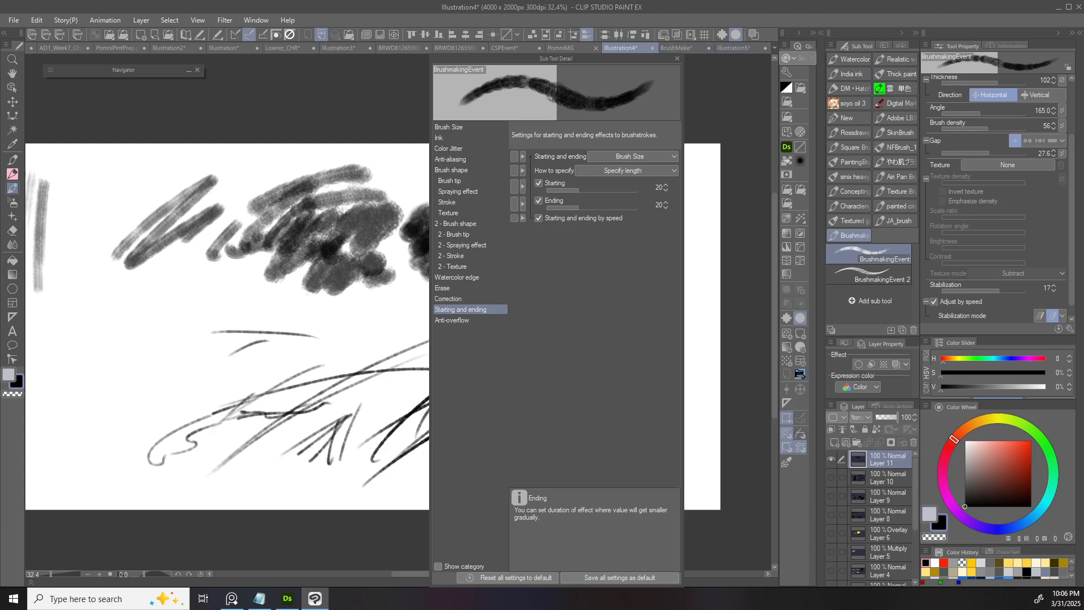
pyautogui.click(451, 320)
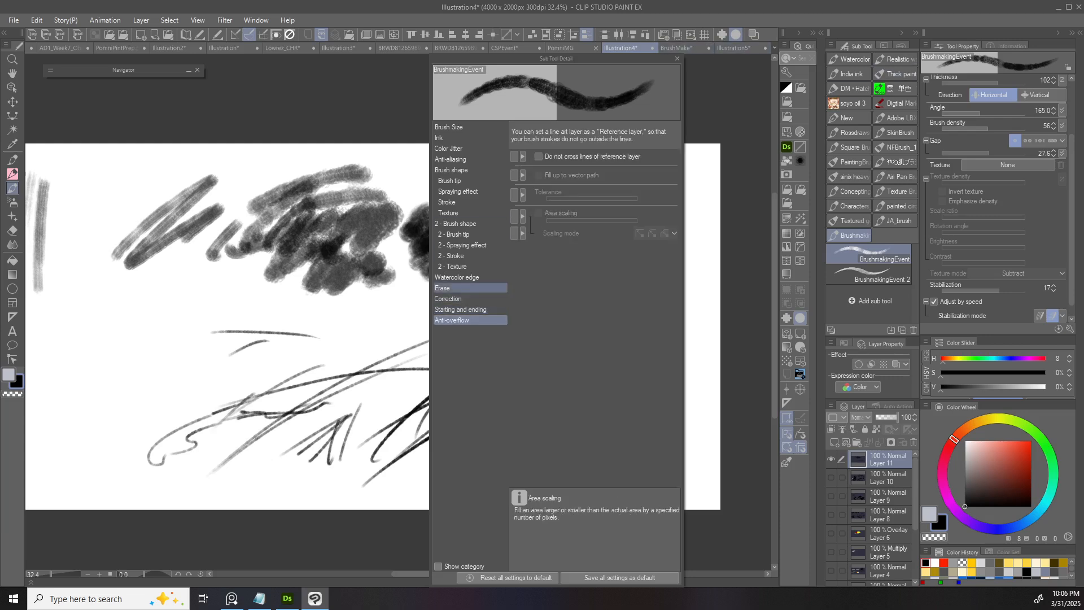
pyautogui.click(461, 310)
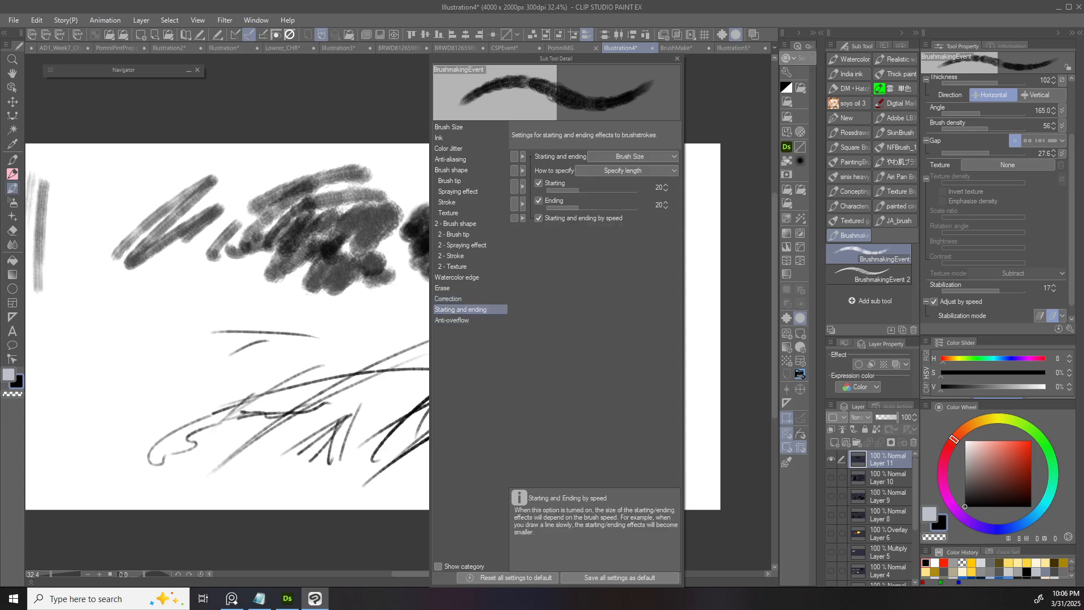
pyautogui.click(452, 320)
pyautogui.click(461, 309)
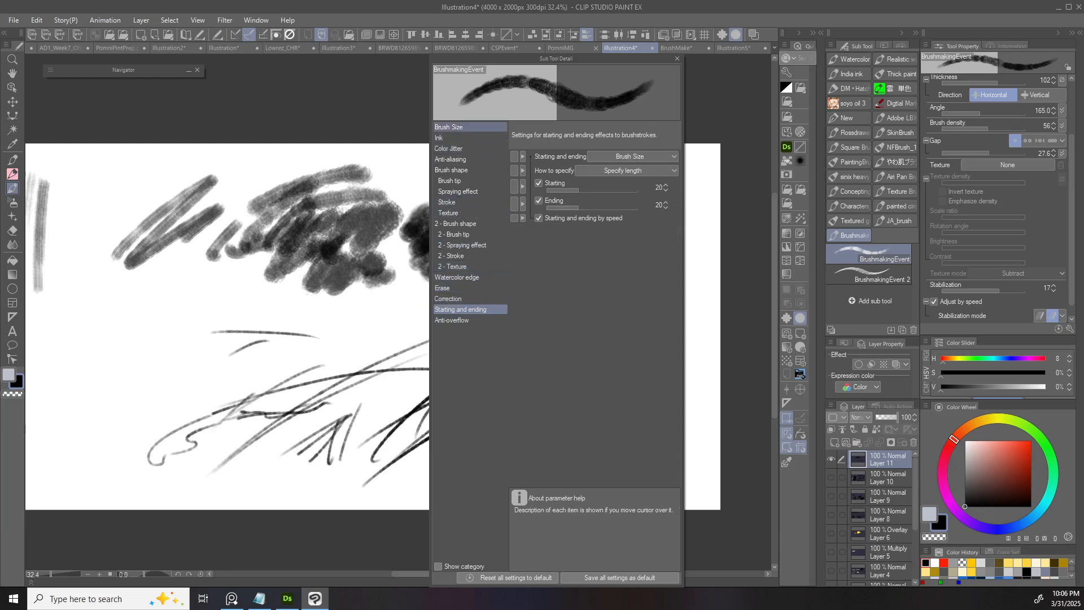
pyautogui.click(452, 128)
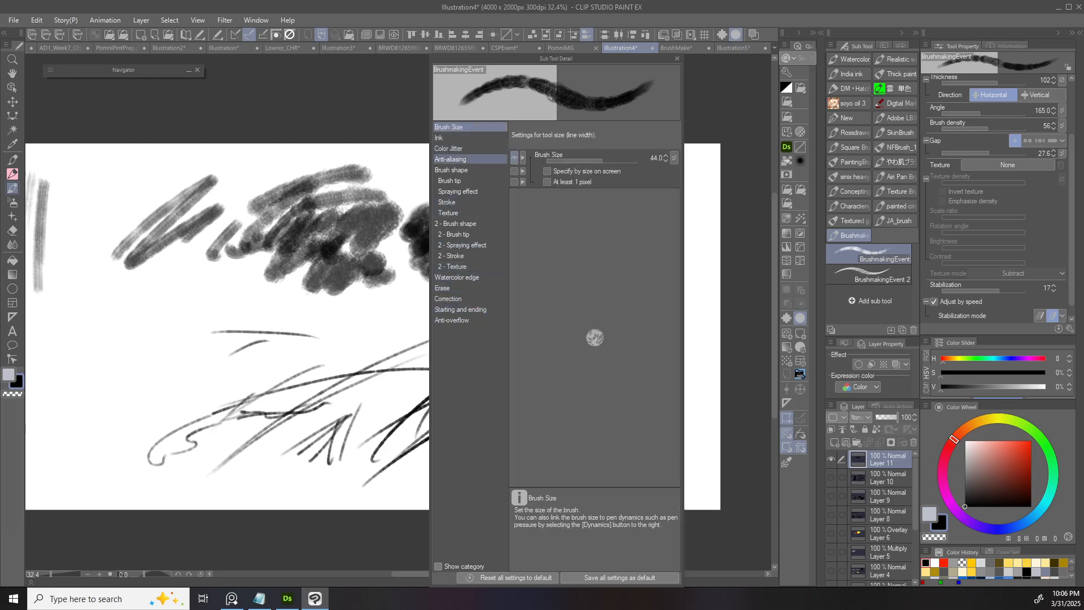
pyautogui.click(439, 138)
pyautogui.click(449, 127)
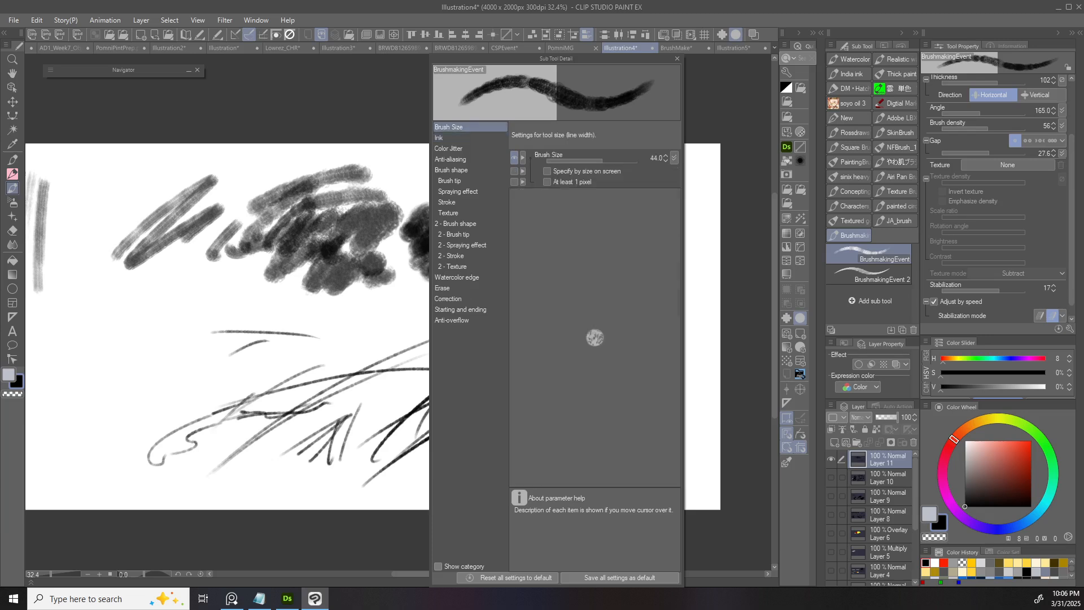
pyautogui.click(677, 58)
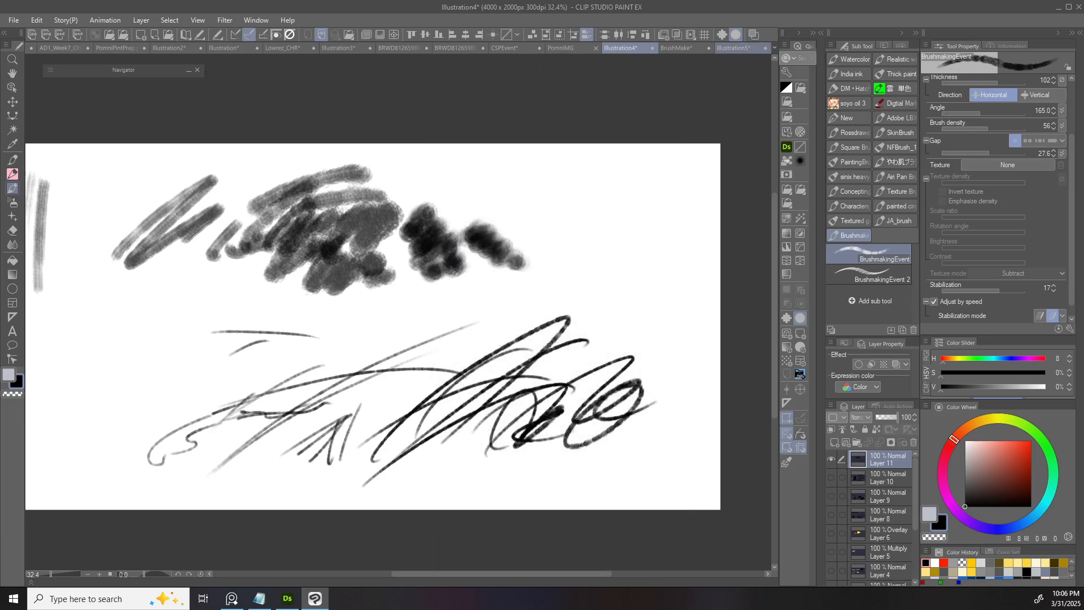
# - Take the painted strokes of Layer 11 off the canvas and bring them back
pyautogui.press('Delete')
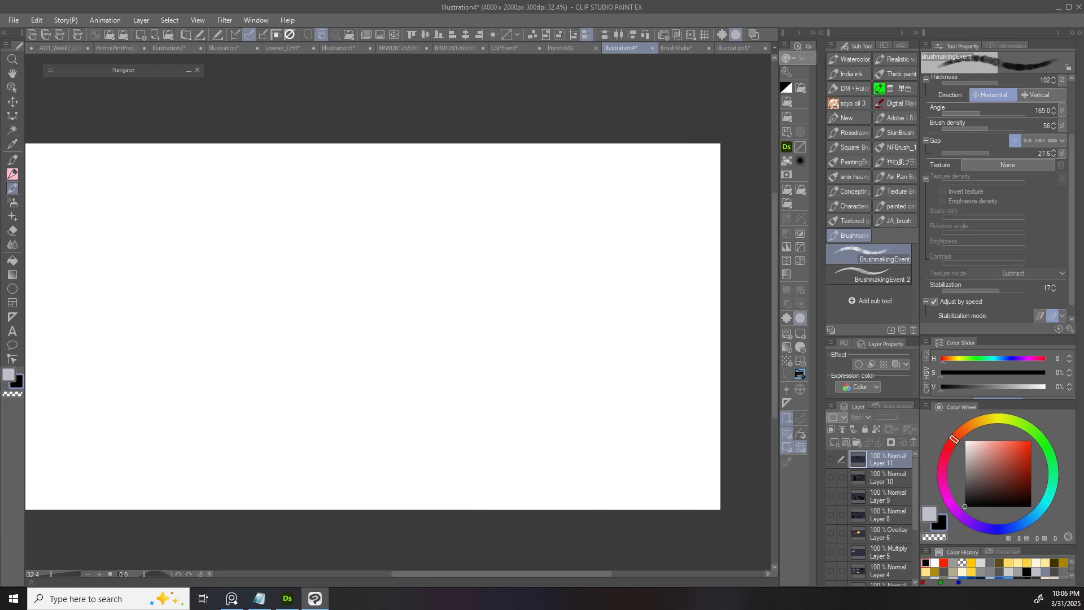
pyautogui.hotkey('ctrl', 'z')
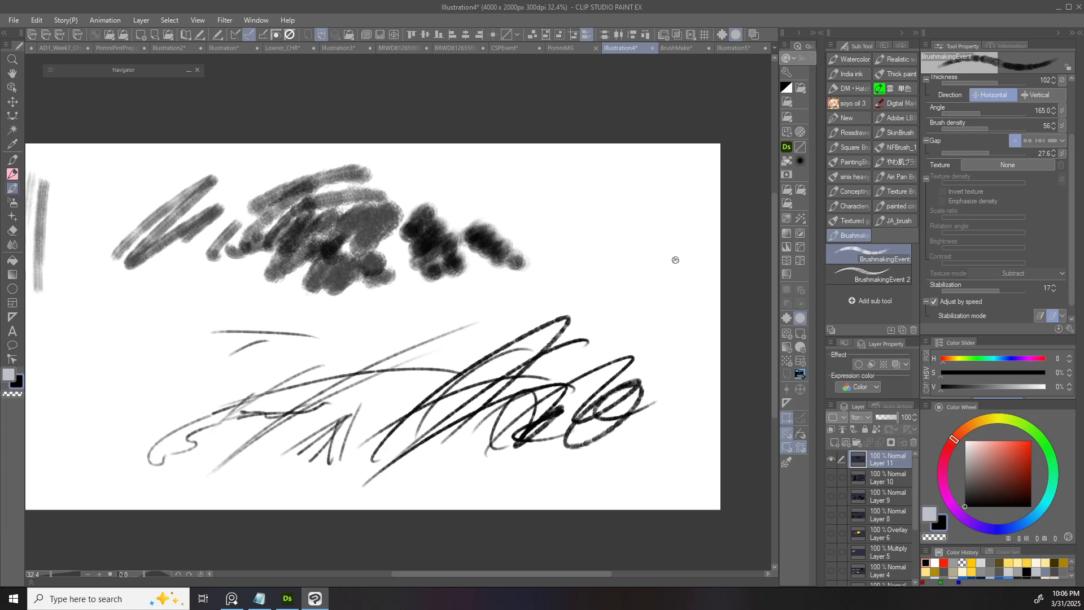
pyautogui.moveTo(535, 175)
pyautogui.mouseDown()
pyautogui.moveTo(594, 187)
pyautogui.moveTo(428, 236)
pyautogui.mouseUp()
pyautogui.hotkey('ctrl', 'z')
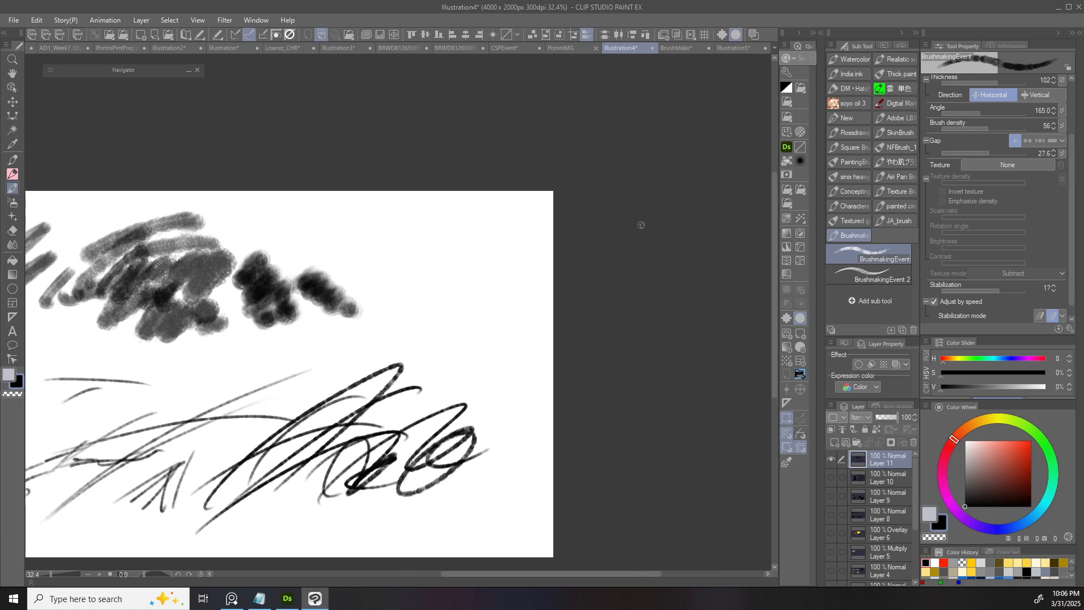
# - Review the brush's Correction settings, including Stabilization and Post correction, and close the detailed settings
pyautogui.click(1070, 329)
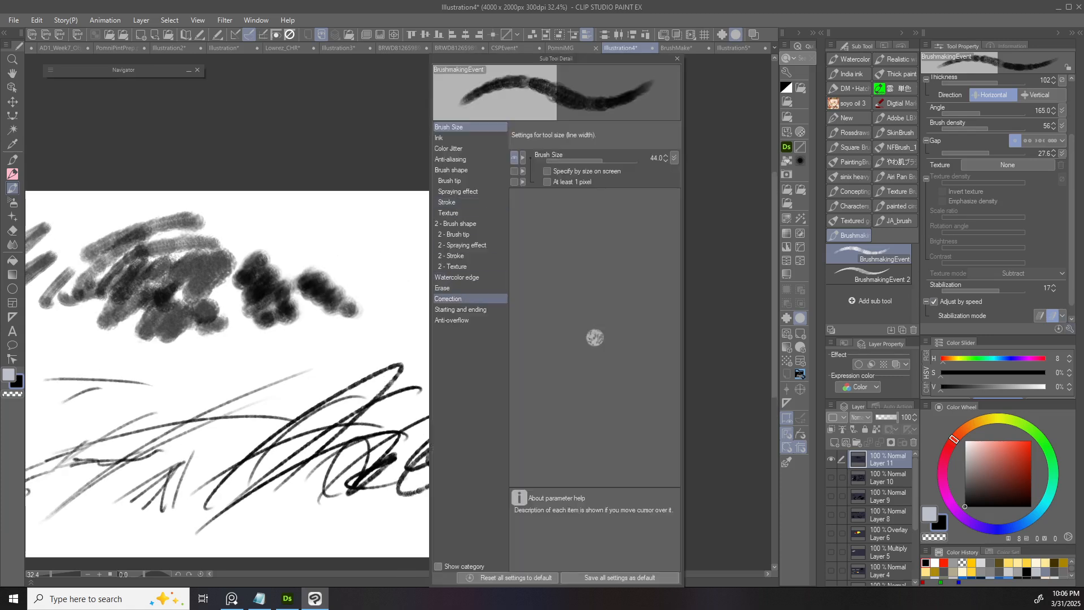
pyautogui.click(463, 299)
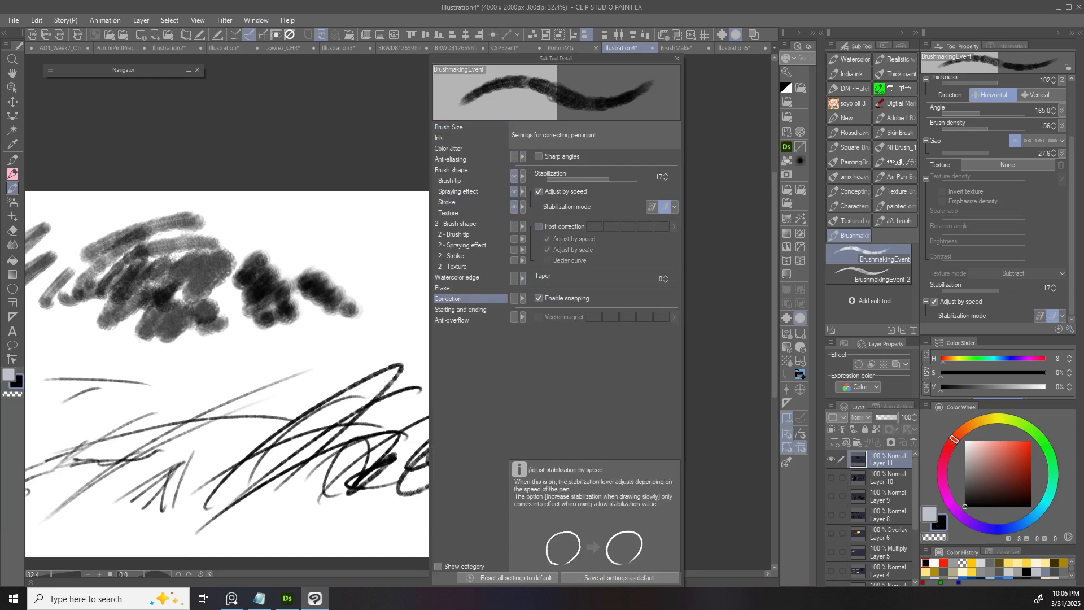
pyautogui.click(677, 58)
# - Undo a short test stroke and paint a dense dark scribble to the right of the upper painted strokes
pyautogui.moveTo(440, 247); pyautogui.dragTo(441, 293)
pyautogui.hotkey('ctrl', 'z')
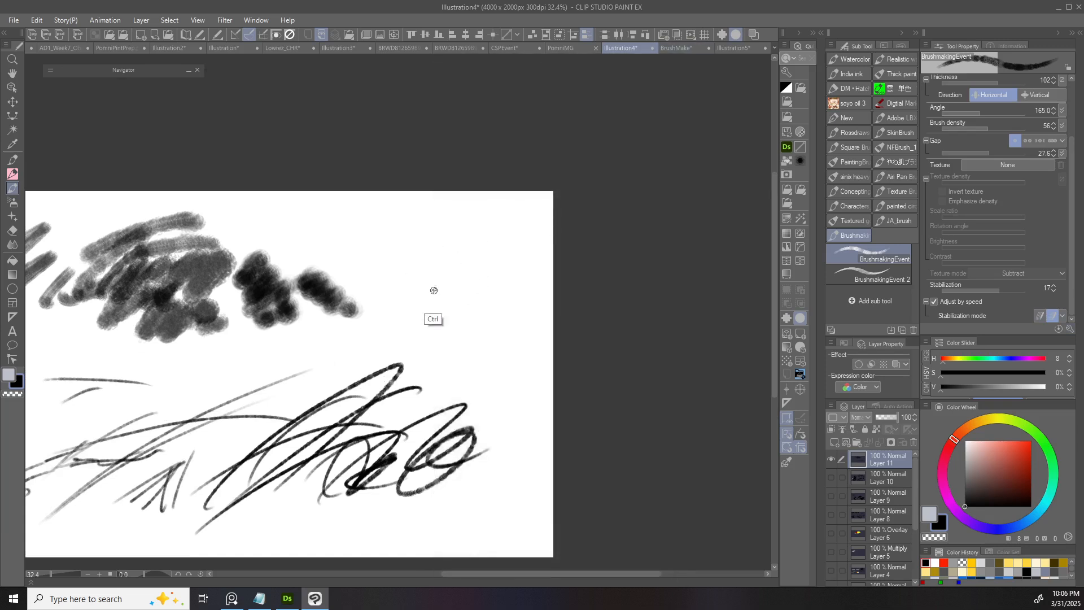
pyautogui.moveTo(460, 255)
pyautogui.mouseDown()
pyautogui.moveTo(394, 251)
pyautogui.moveTo(471, 248)
pyautogui.mouseUp()
pyautogui.hscroll(-3, 509, 245)
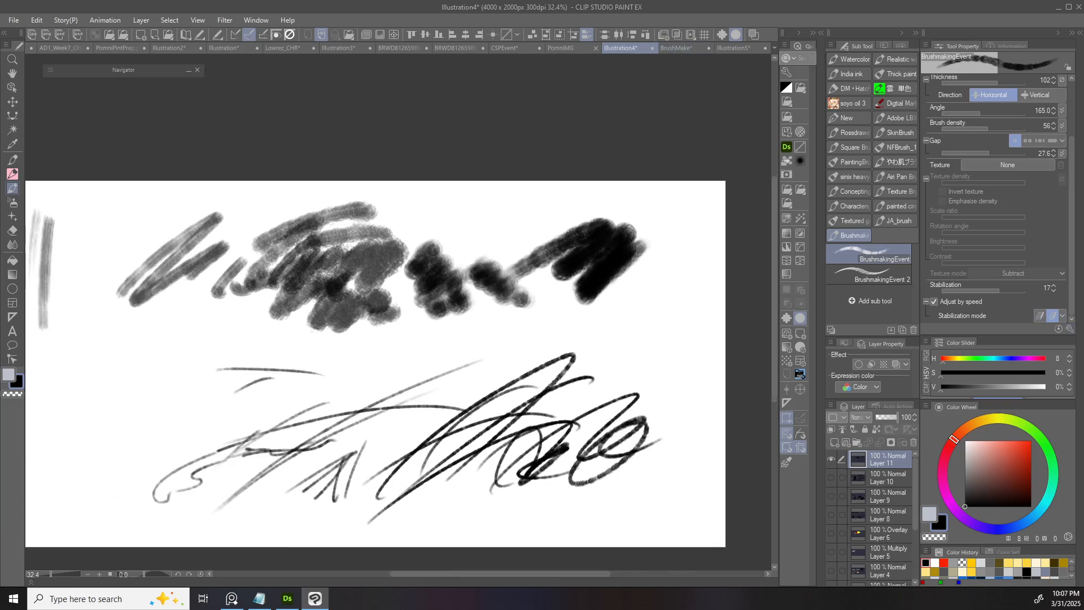
pyautogui.scroll(-3, 561, 303)
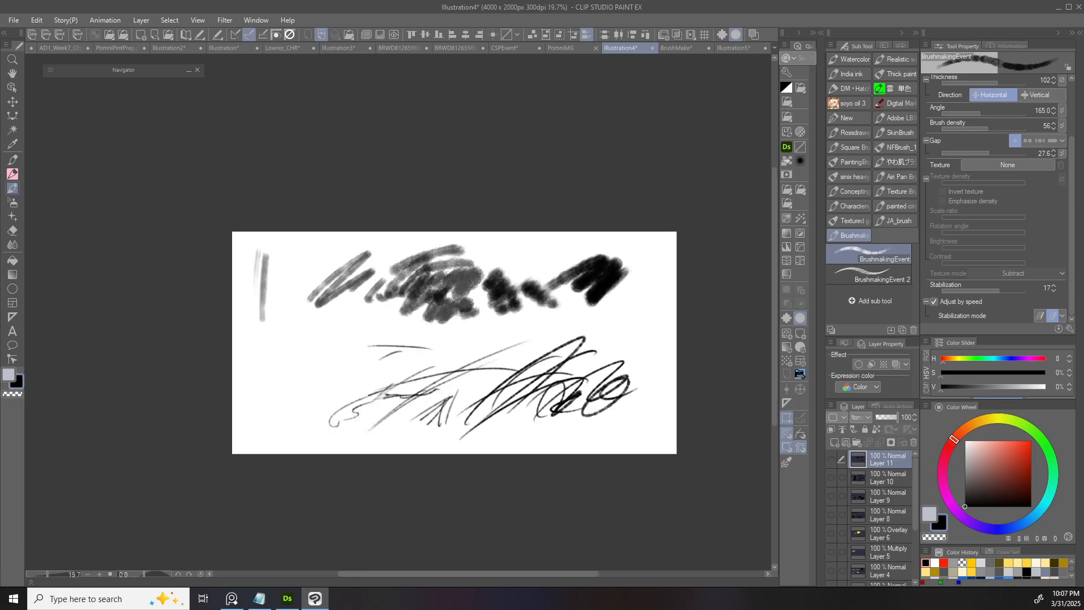
# - Hide Layer 11 and add a new layer above it
pyautogui.click(831, 459)
pyautogui.click(835, 443)
pyautogui.scroll(4, 274, 266)
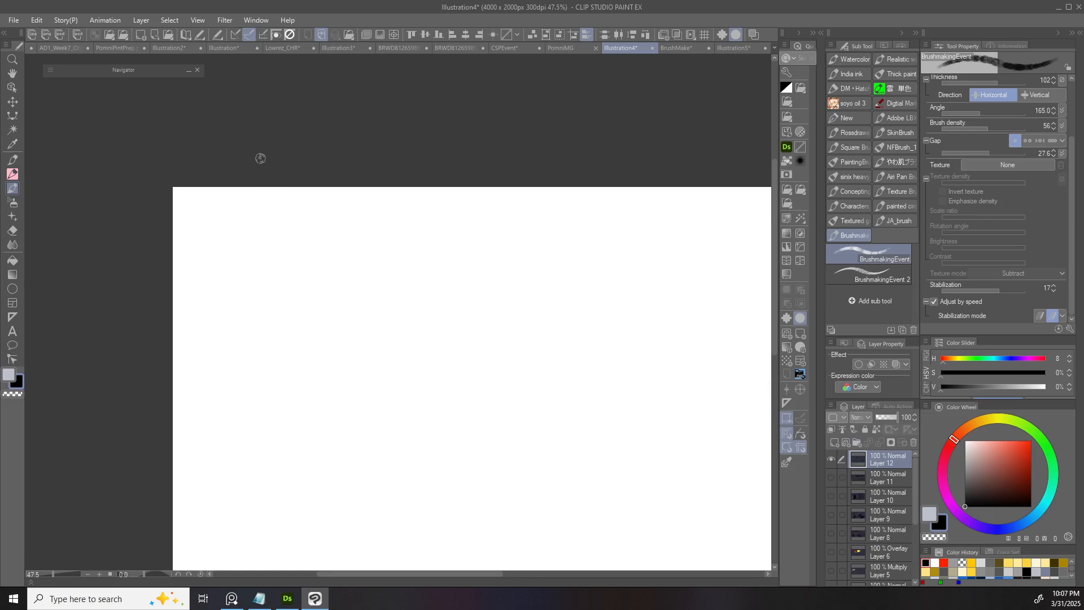
# - Handwrite a bulleted list with "Marker" and "Pencil" near the canvas's upper left, and place a third bullet below them
pyautogui.moveTo(234, 239)
pyautogui.mouseDown()
pyautogui.moveTo(241, 221)
pyautogui.moveTo(263, 235)
pyautogui.moveTo(325, 232)
pyautogui.mouseUp()
pyautogui.click(218, 230)
pyautogui.click(216, 286)
pyautogui.moveTo(228, 272)
pyautogui.mouseDown()
pyautogui.moveTo(229, 291)
pyautogui.moveTo(286, 291)
pyautogui.mouseUp()
pyautogui.moveTo(293, 270); pyautogui.dragTo(293, 292)
pyautogui.moveTo(211, 336); pyautogui.dragTo(205, 307)
pyautogui.click(208, 311)
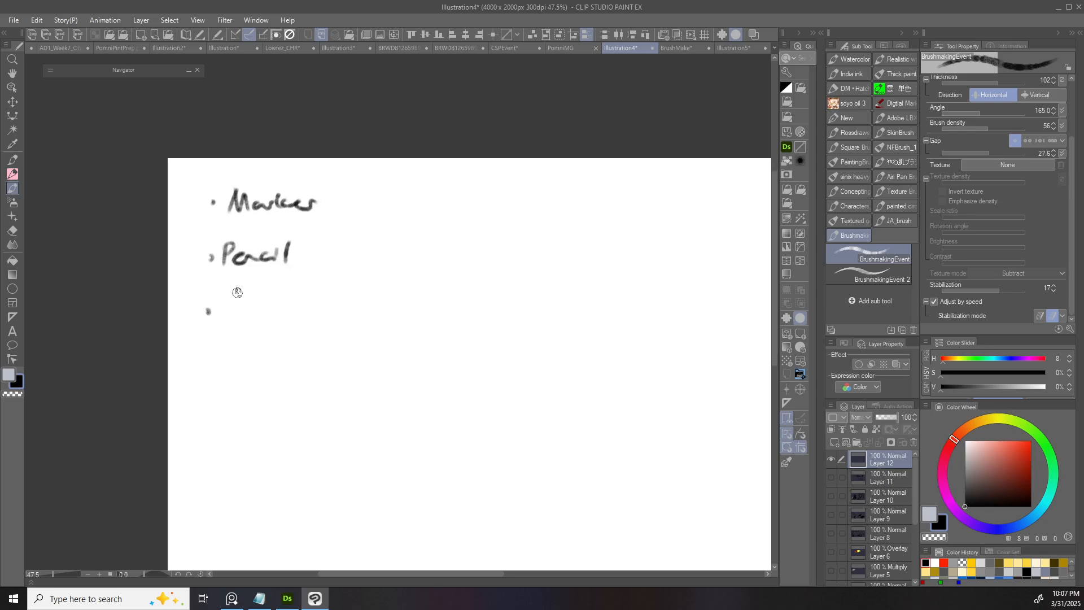
pyautogui.moveTo(223, 297); pyautogui.dragTo(249, 294)
pyautogui.moveTo(230, 295)
pyautogui.mouseDown()
pyautogui.moveTo(229, 319)
pyautogui.moveTo(260, 317)
pyautogui.mouseUp()
pyautogui.moveTo(276, 308); pyautogui.dragTo(279, 319)
pyautogui.moveTo(288, 303); pyautogui.dragTo(289, 319)
pyautogui.hotkey('ctrl', 'z')
pyautogui.hotkey('ctrl', 'z')
pyautogui.hotkey('ctrl', 'z')
pyautogui.hotkey('ctrl', 'z')
pyautogui.hotkey('ctrl', 'z')
pyautogui.hotkey('ctrl', 'z')
pyautogui.hotkey('ctrl', 'z')
# - Handwrite "Ink flat brush" beside the third bullet
pyautogui.moveTo(226, 301); pyautogui.dragTo(243, 299)
pyautogui.moveTo(233, 301)
pyautogui.mouseDown()
pyautogui.moveTo(231, 323)
pyautogui.moveTo(243, 322)
pyautogui.mouseUp()
pyautogui.moveTo(245, 324); pyautogui.dragTo(261, 323)
pyautogui.moveTo(274, 310)
pyautogui.mouseDown()
pyautogui.moveTo(280, 323)
pyautogui.moveTo(299, 326)
pyautogui.mouseUp()
pyautogui.moveTo(295, 314); pyautogui.dragTo(312, 320)
pyautogui.moveTo(328, 312); pyautogui.dragTo(333, 320)
pyautogui.moveTo(339, 305)
pyautogui.mouseDown()
pyautogui.moveTo(345, 322)
pyautogui.moveTo(354, 312)
pyautogui.mouseUp()
pyautogui.click(371, 319)
pyautogui.moveTo(373, 300); pyautogui.dragTo(381, 318)
pyautogui.moveTo(386, 310)
pyautogui.mouseDown()
pyautogui.moveTo(385, 320)
pyautogui.moveTo(393, 310)
pyautogui.mouseUp()
pyautogui.moveTo(395, 309); pyautogui.dragTo(410, 320)
pyautogui.moveTo(421, 301); pyautogui.dragTo(420, 321)
pyautogui.moveTo(421, 314)
pyautogui.mouseDown()
pyautogui.moveTo(430, 321)
pyautogui.moveTo(455, 253)
pyautogui.mouseUp()
# - Add a fourth bullet with the handwritten entry "Tone brush" below "Ink flat brush"
pyautogui.click(222, 309)
pyautogui.moveTo(260, 292); pyautogui.dragTo(239, 323)
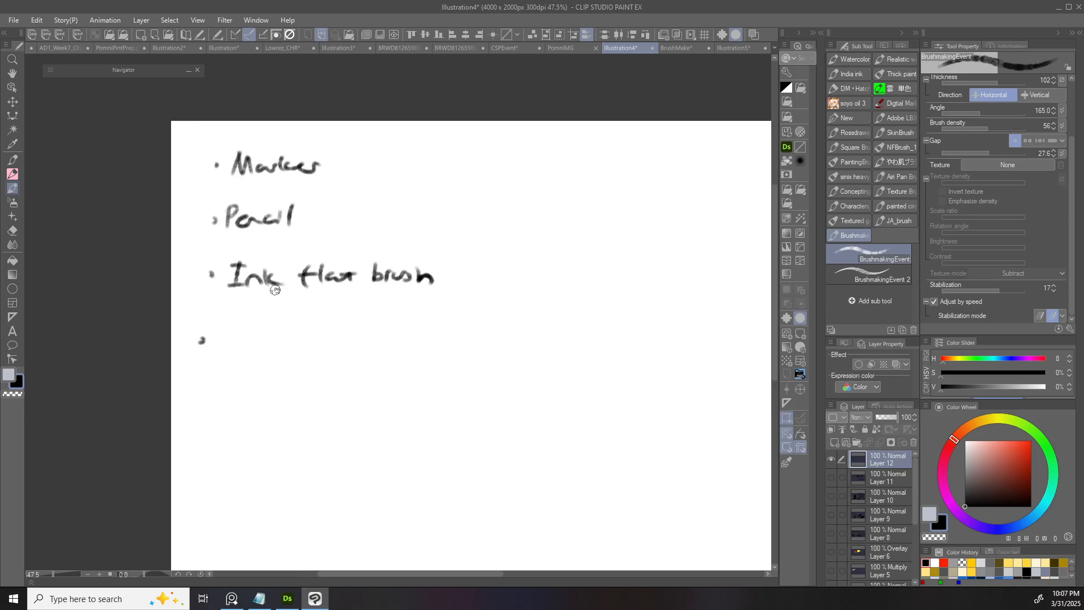
pyautogui.click(281, 204)
pyautogui.moveTo(235, 325)
pyautogui.mouseDown()
pyautogui.moveTo(230, 348)
pyautogui.moveTo(255, 323)
pyautogui.mouseUp()
pyautogui.moveTo(249, 336)
pyautogui.mouseDown()
pyautogui.moveTo(242, 342)
pyautogui.moveTo(305, 335)
pyautogui.moveTo(310, 346)
pyautogui.moveTo(377, 346)
pyautogui.mouseUp()
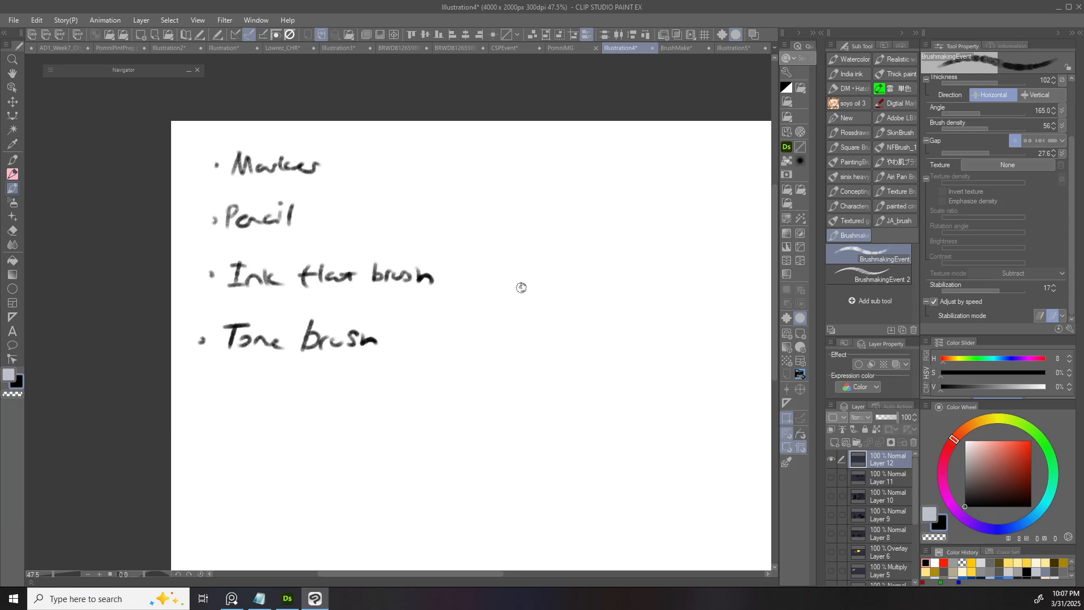
# - Test the Dot PEN 6 tone brush with large halftone strokes beside the list, and undo them
pyautogui.scroll(-3, 520, 283)
pyautogui.scroll(3, 469, 317)
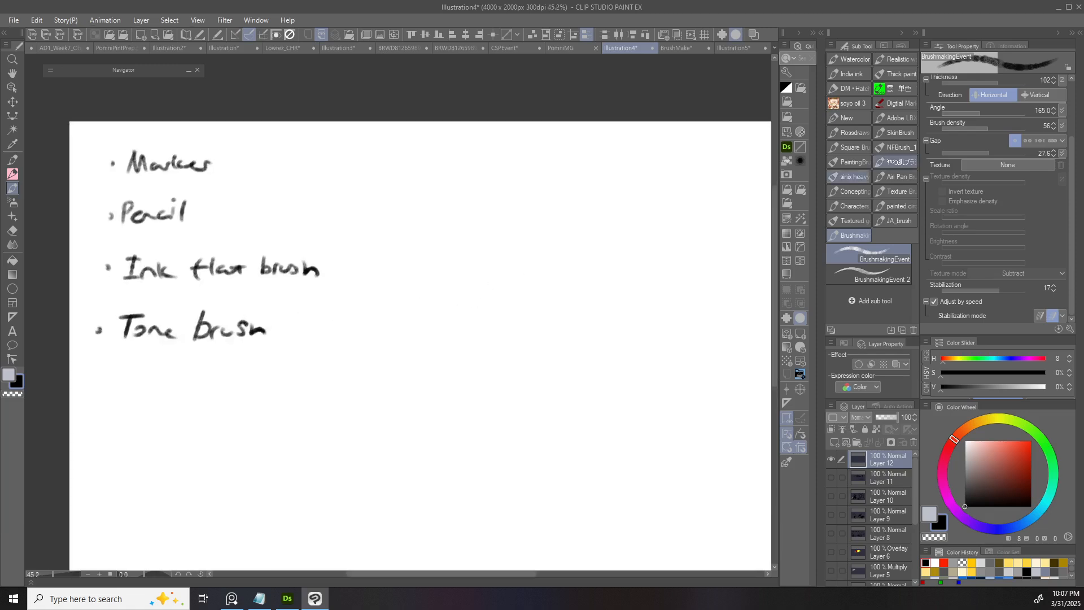
pyautogui.press('b')
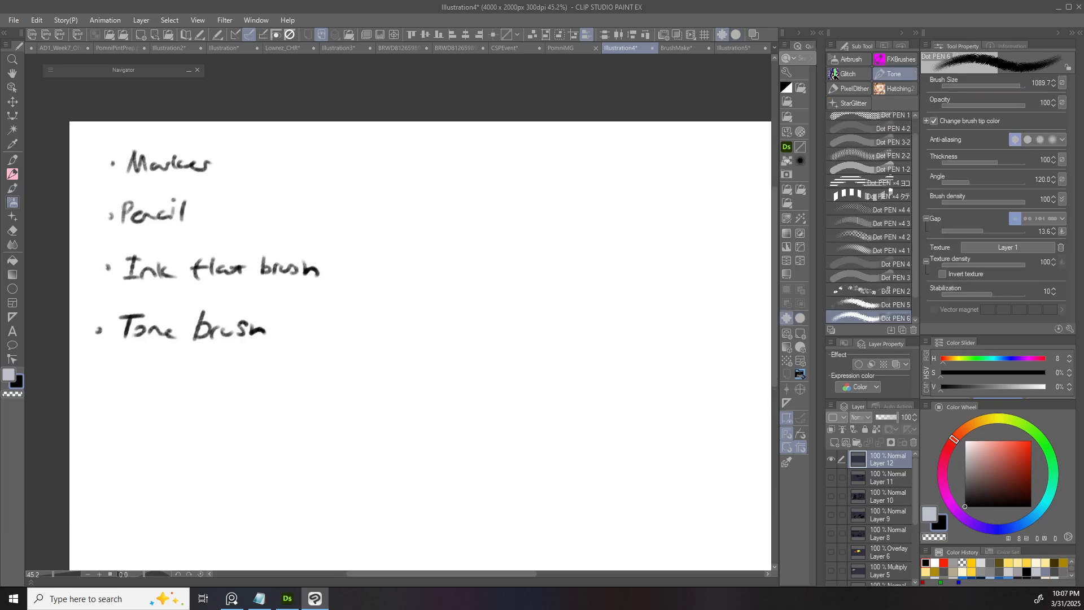
pyautogui.press(']')
pyautogui.moveTo(440, 395)
pyautogui.mouseDown()
pyautogui.moveTo(550, 333)
pyautogui.moveTo(568, 362)
pyautogui.moveTo(514, 367)
pyautogui.mouseUp()
pyautogui.moveTo(564, 407); pyautogui.dragTo(495, 356)
pyautogui.moveTo(568, 410); pyautogui.dragTo(509, 381)
pyautogui.moveTo(593, 361)
pyautogui.mouseDown()
pyautogui.moveTo(599, 378)
pyautogui.moveTo(500, 460)
pyautogui.moveTo(282, 473)
pyautogui.mouseUp()
pyautogui.moveTo(580, 353)
pyautogui.mouseDown()
pyautogui.moveTo(548, 358)
pyautogui.moveTo(585, 367)
pyautogui.moveTo(588, 330)
pyautogui.moveTo(545, 364)
pyautogui.moveTo(449, 322)
pyautogui.mouseUp()
pyautogui.scroll(5, 609, 336)
pyautogui.scroll(-3, 584, 319)
pyautogui.hotkey('ctrl', 'z')
pyautogui.hotkey('ctrl', 'z')
pyautogui.hotkey('ctrl', 'z')
pyautogui.hotkey('ctrl', 'z')
pyautogui.hotkey('ctrl', 'z')
pyautogui.hotkey('ctrl', 'z')
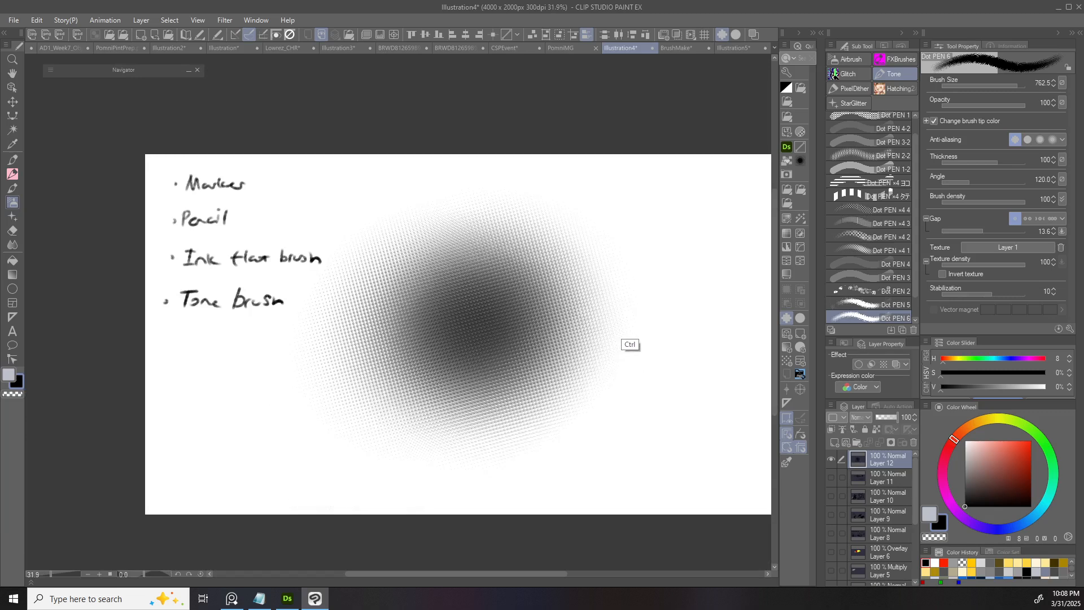
# - Test the Dot PEN 5 tone brush with broad halftone strokes on the empty area beside the list, and undo them
pyautogui.moveTo(661, 299); pyautogui.dragTo(601, 309)
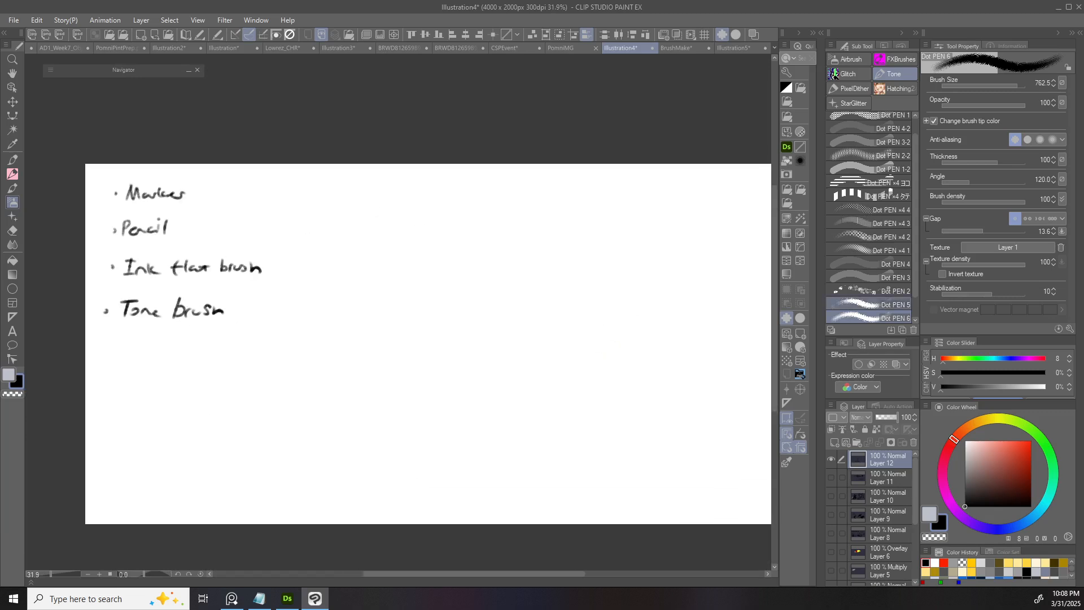
pyautogui.click(895, 304)
pyautogui.moveTo(486, 328)
pyautogui.mouseDown()
pyautogui.moveTo(444, 383)
pyautogui.moveTo(466, 413)
pyautogui.moveTo(508, 429)
pyautogui.mouseUp()
pyautogui.hotkey('ctrl', 'z')
pyautogui.moveTo(539, 362)
pyautogui.mouseDown()
pyautogui.moveTo(458, 378)
pyautogui.moveTo(426, 367)
pyautogui.mouseUp()
pyautogui.moveTo(500, 384); pyautogui.dragTo(632, 370)
pyautogui.moveTo(570, 372); pyautogui.dragTo(418, 357)
pyautogui.moveTo(531, 367); pyautogui.dragTo(395, 372)
pyautogui.hotkey('ctrl', 'z')
pyautogui.hotkey('ctrl', 'z')
pyautogui.moveTo(576, 396); pyautogui.dragTo(576, 420)
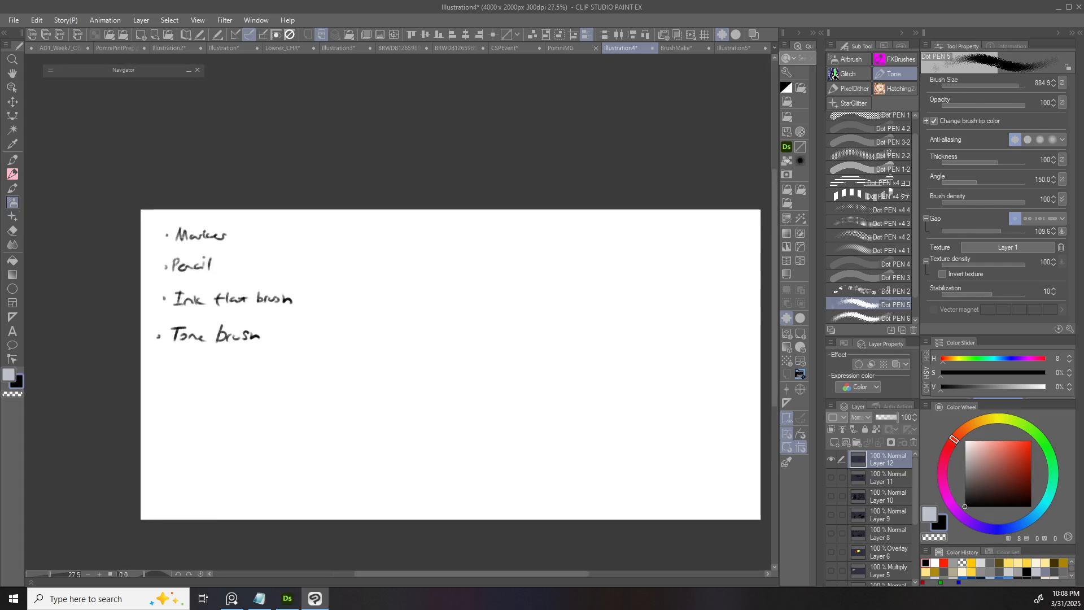
pyautogui.scroll(1, 388, 432)
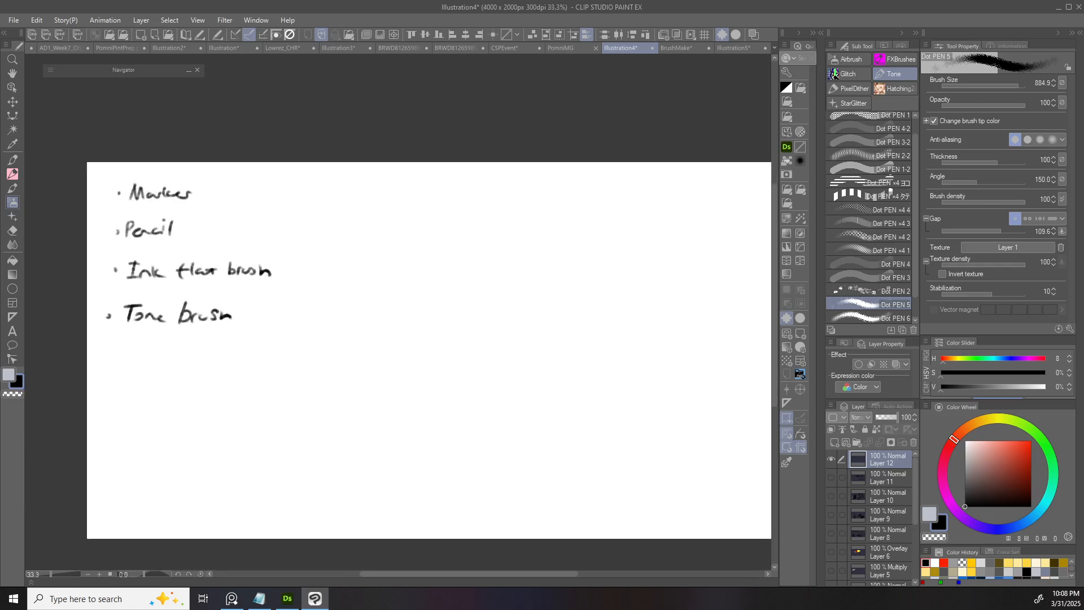
pyautogui.scroll(4, 168, 226)
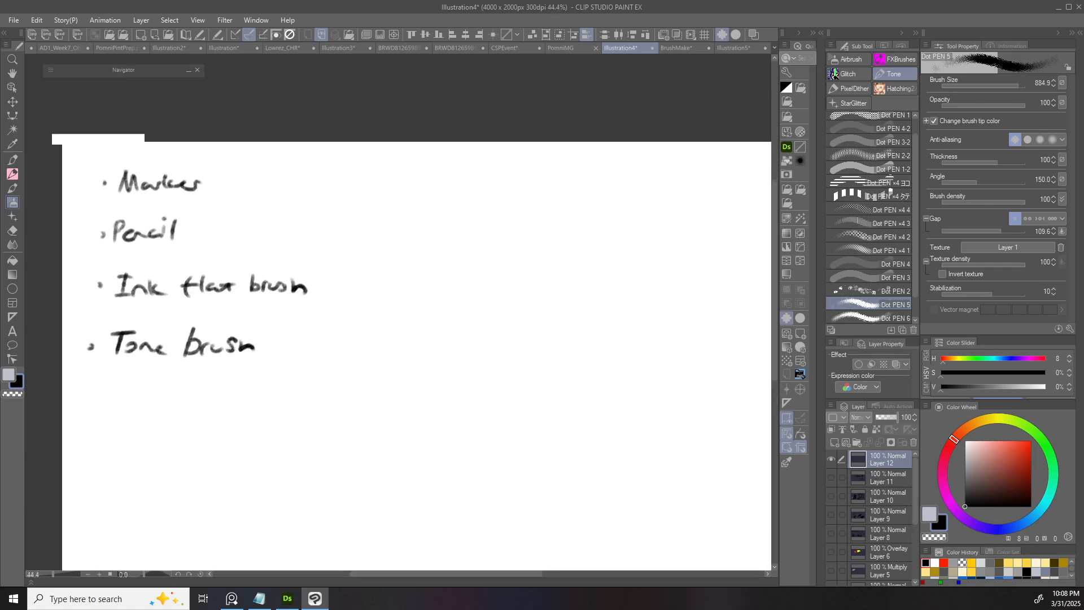
pyautogui.moveTo(175, 225); pyautogui.dragTo(271, 253)
pyautogui.scroll(-2, 284, 253)
pyautogui.moveTo(362, 305); pyautogui.dragTo(299, 300)
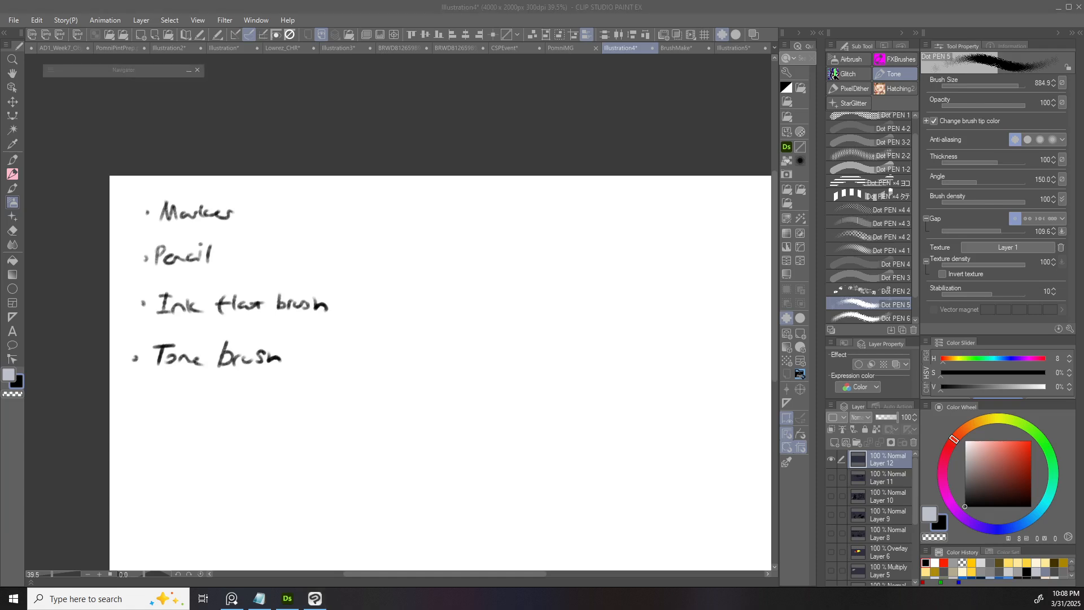
# - Undo a halftone dab at the canvas's upper edge and switch to the Copic_ 1Flat Normal marker brush
pyautogui.moveTo(461, 119); pyautogui.dragTo(464, 124)
pyautogui.press('p')
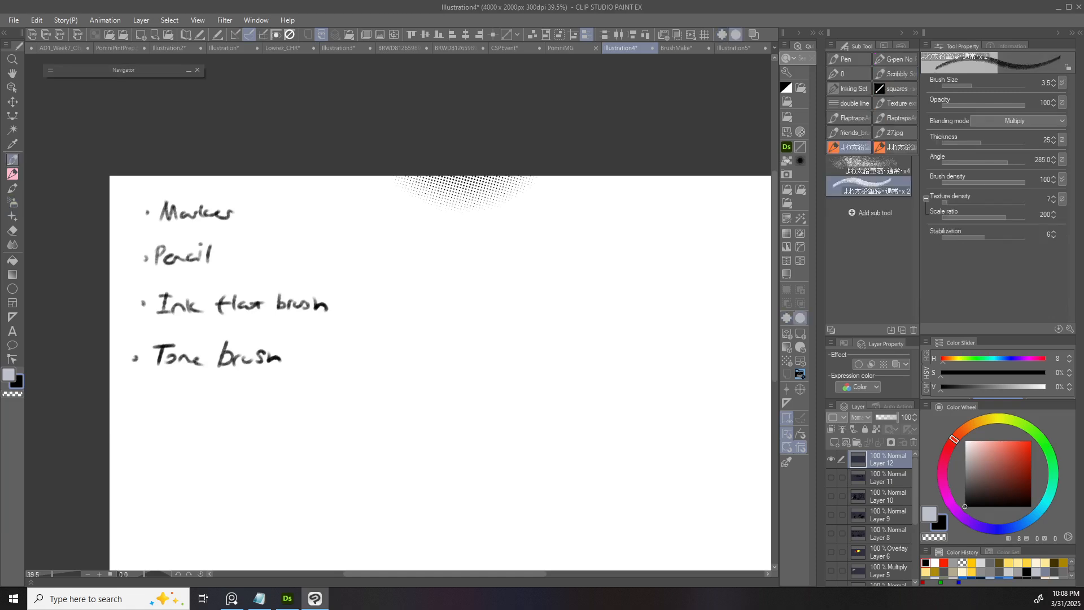
pyautogui.hotkey('ctrl', 'z')
pyautogui.moveTo(494, 310); pyautogui.dragTo(420, 313)
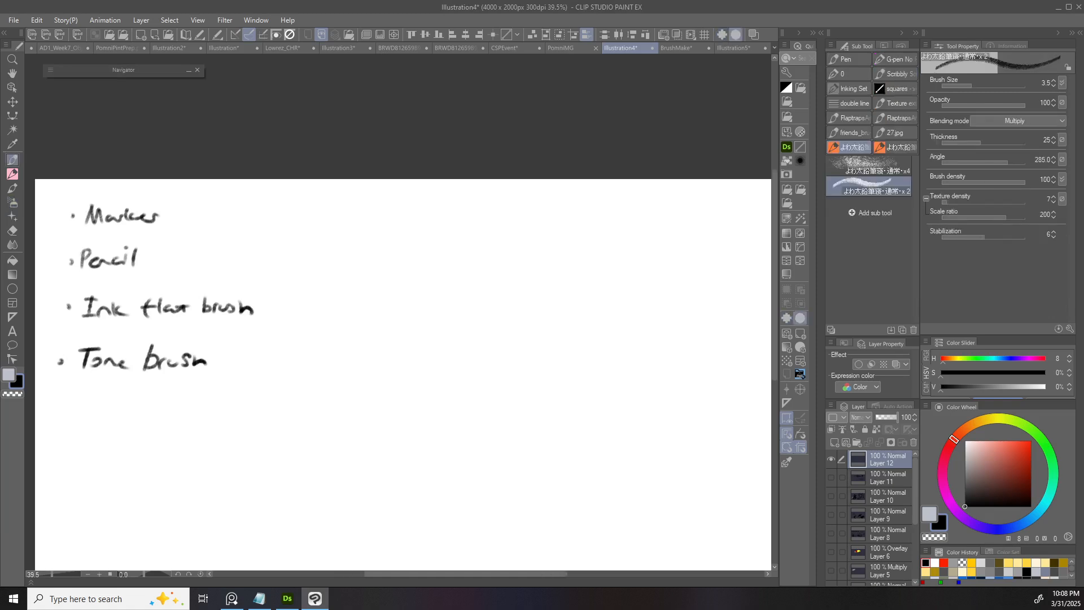
pyautogui.press('p')
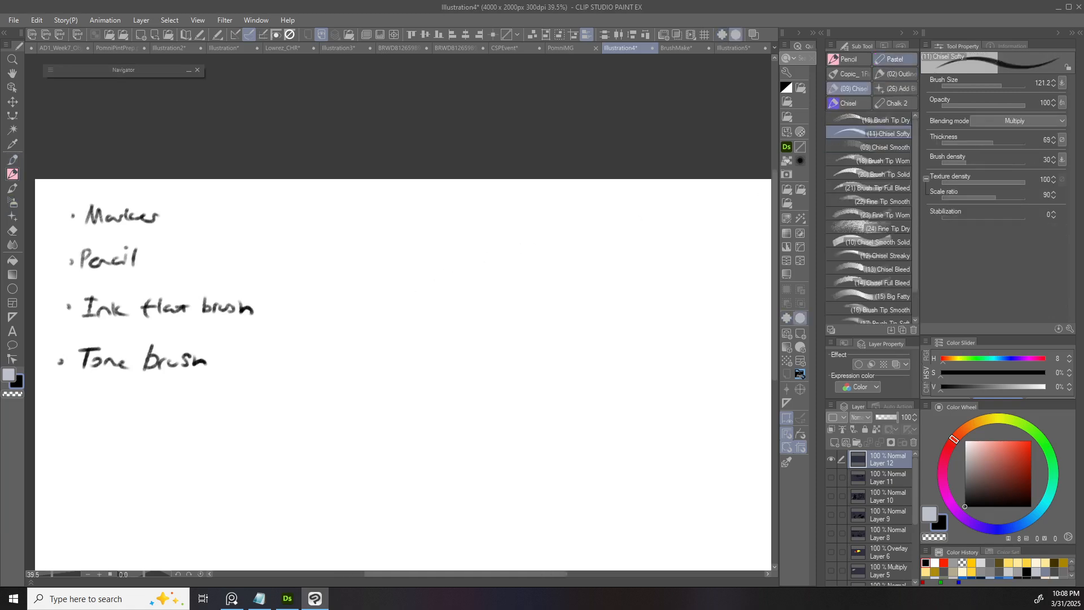
pyautogui.press('p')
pyautogui.press('p')
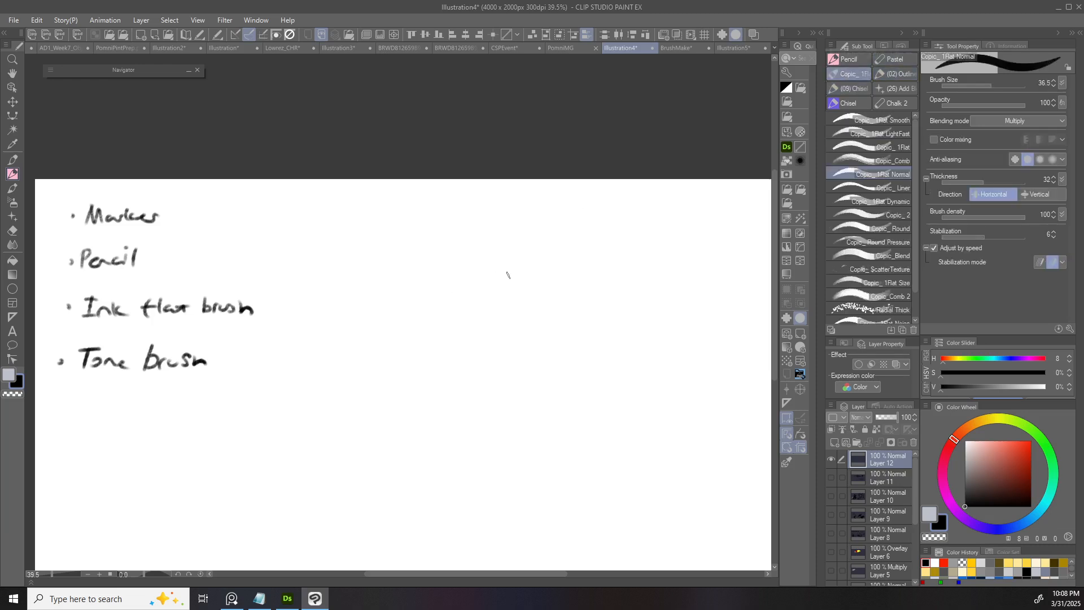
# - Paint overlapping flat marker strokes at brush size 143.1 to the right of the list, undoing unwanted attempts
pyautogui.moveTo(301, 327); pyautogui.dragTo(326, 324)
pyautogui.moveTo(371, 254)
pyautogui.mouseDown()
pyautogui.moveTo(363, 252)
pyautogui.moveTo(504, 213)
pyautogui.moveTo(508, 249)
pyautogui.moveTo(478, 278)
pyautogui.mouseUp()
pyautogui.hotkey('ctrl', 'z')
pyautogui.moveTo(536, 248); pyautogui.dragTo(476, 279)
pyautogui.moveTo(490, 272)
pyautogui.mouseDown()
pyautogui.moveTo(454, 297)
pyautogui.moveTo(476, 308)
pyautogui.mouseUp()
pyautogui.moveTo(586, 273); pyautogui.dragTo(492, 293)
pyautogui.moveTo(422, 316)
pyautogui.mouseDown()
pyautogui.moveTo(415, 328)
pyautogui.moveTo(464, 319)
pyautogui.moveTo(426, 362)
pyautogui.mouseUp()
pyautogui.hotkey('ctrl', 'z')
pyautogui.scroll(5, 444, 384)
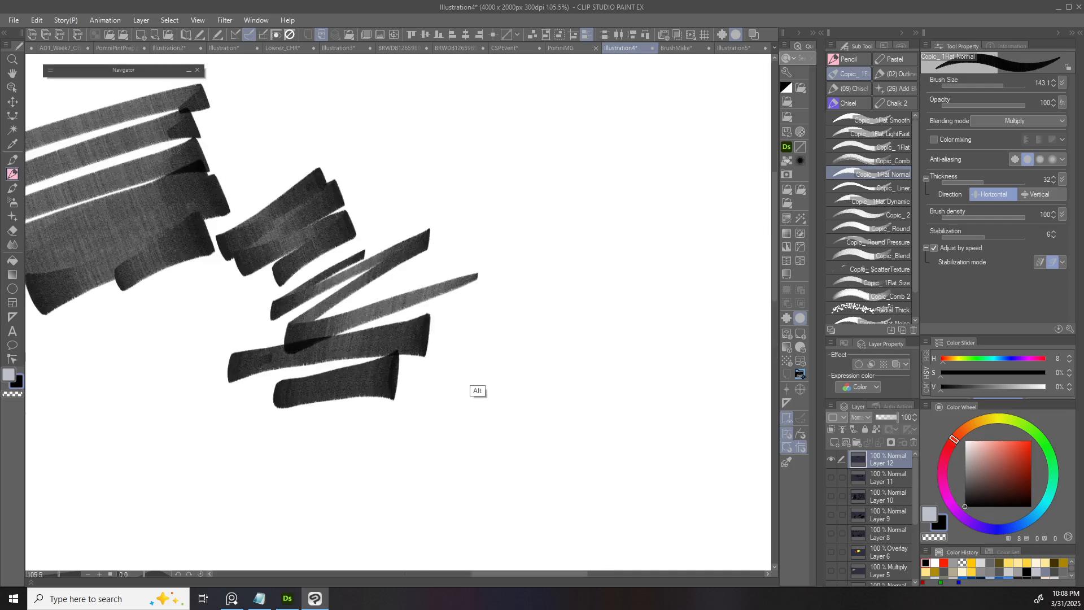
pyautogui.scroll(-5, 398, 395)
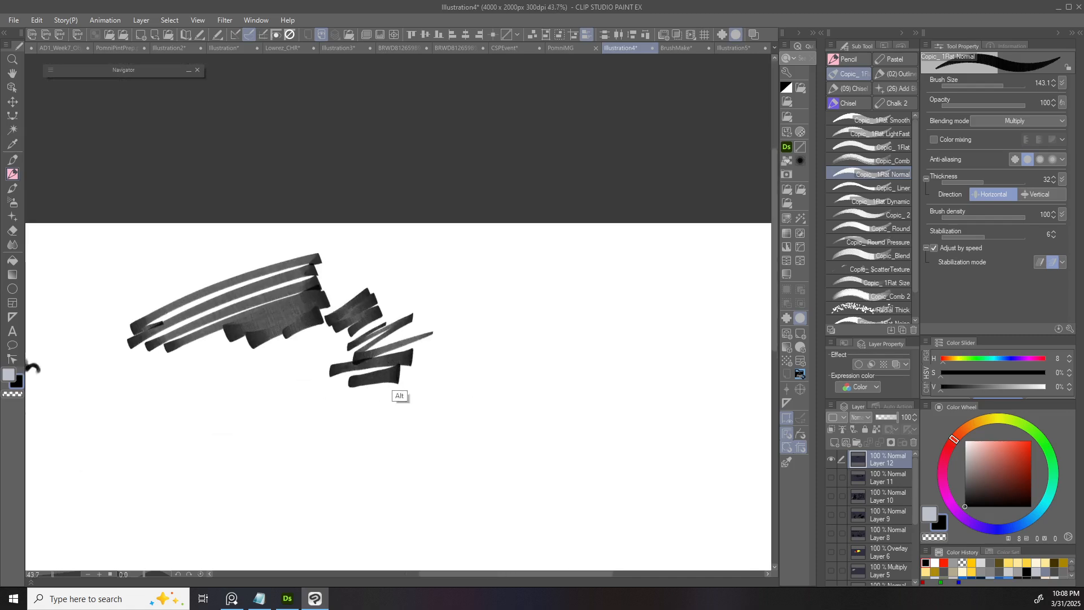
# - Reduce the marker brush size to 56.8 and add a new layer above the list's layer
pyautogui.moveTo(408, 373); pyautogui.dragTo(541, 309)
pyautogui.scroll(-1, 503, 325)
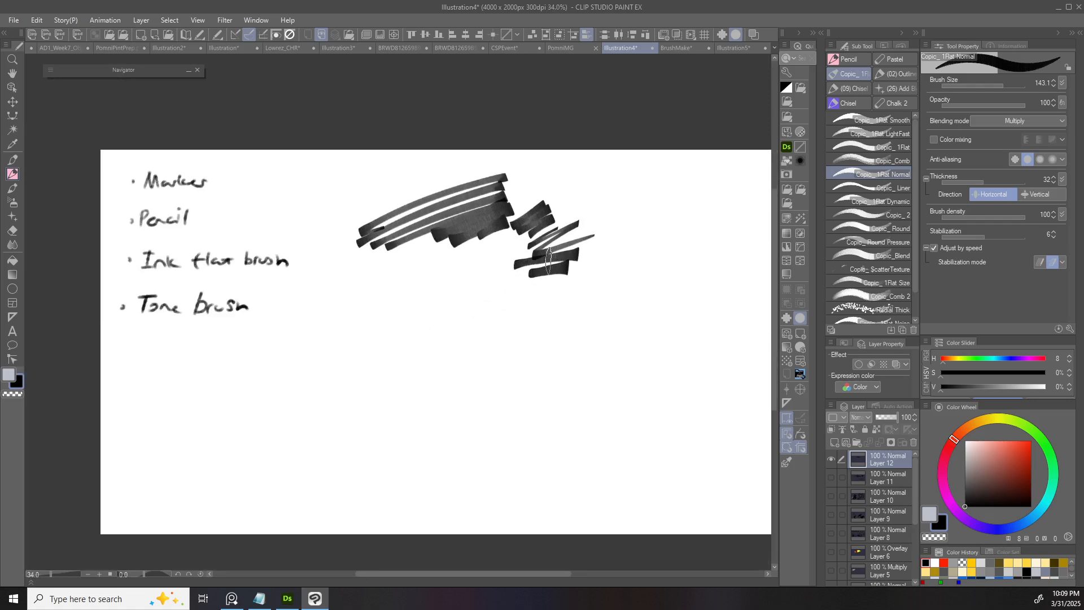
pyautogui.moveTo(337, 338); pyautogui.dragTo(347, 301)
pyautogui.moveTo(241, 353)
pyautogui.mouseDown()
pyautogui.moveTo(232, 354)
pyautogui.moveTo(260, 339)
pyautogui.mouseUp()
pyautogui.hotkey('ctrl', 'shift', 'n')
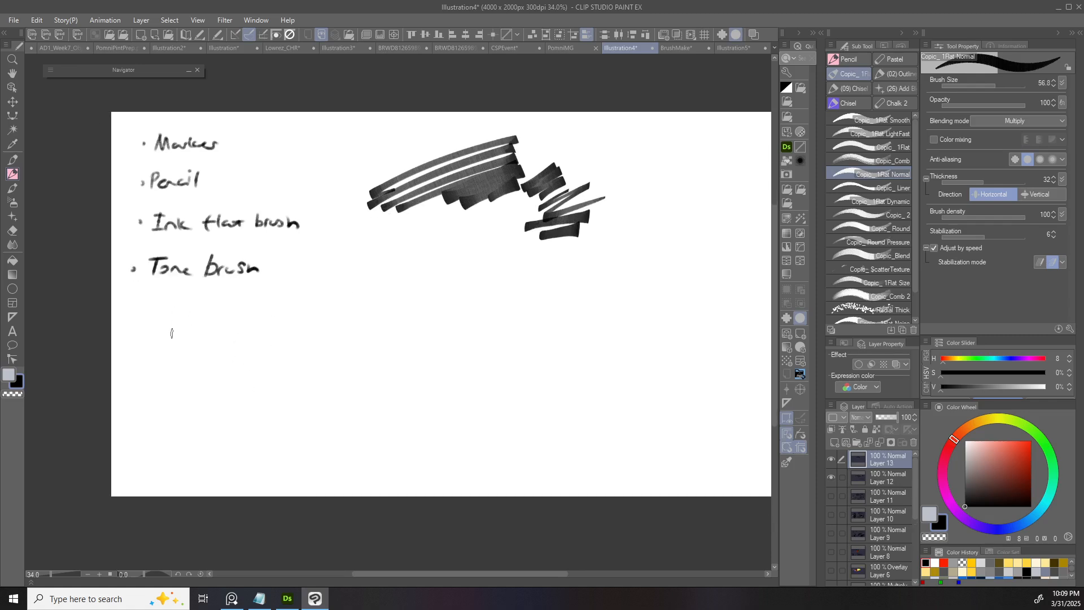
pyautogui.moveTo(172, 323)
pyautogui.mouseDown()
pyautogui.moveTo(170, 350)
pyautogui.moveTo(196, 335)
pyautogui.mouseUp()
pyautogui.moveTo(191, 327)
pyautogui.mouseDown()
pyautogui.moveTo(188, 349)
pyautogui.moveTo(229, 338)
pyautogui.mouseUp()
pyautogui.moveTo(240, 329); pyautogui.dragTo(241, 341)
pyautogui.hotkey('ctrl', 'z')
pyautogui.hotkey('ctrl', 'z')
pyautogui.hotkey('ctrl', 'z')
pyautogui.hotkey('ctrl', 'z')
pyautogui.hotkey('ctrl', 'z')
pyautogui.hotkey('ctrl', 'z')
# - Choose the BrushmakingEvent 3 brush, trying one stroke below the list and undoing it
pyautogui.press('p')
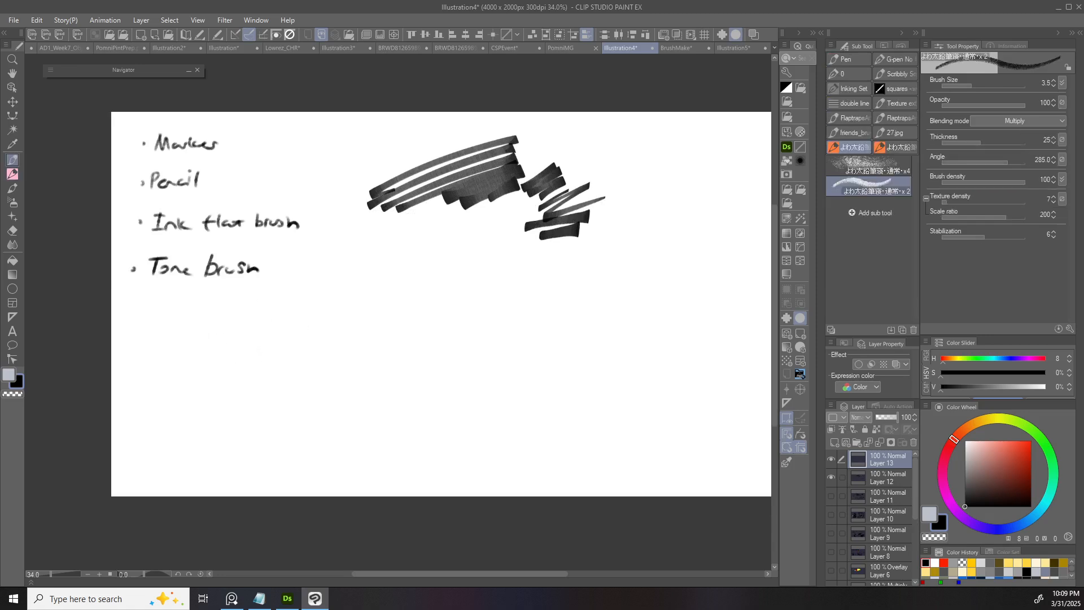
pyautogui.press('b')
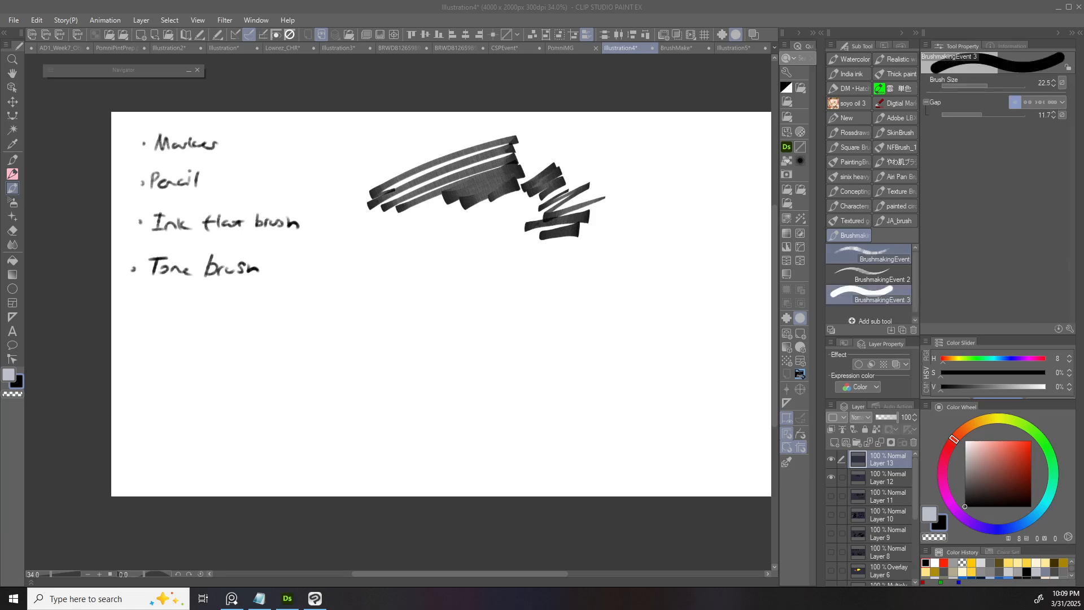
pyautogui.moveTo(380, 345); pyautogui.dragTo(474, 293)
pyautogui.hotkey('ctrl', 'z')
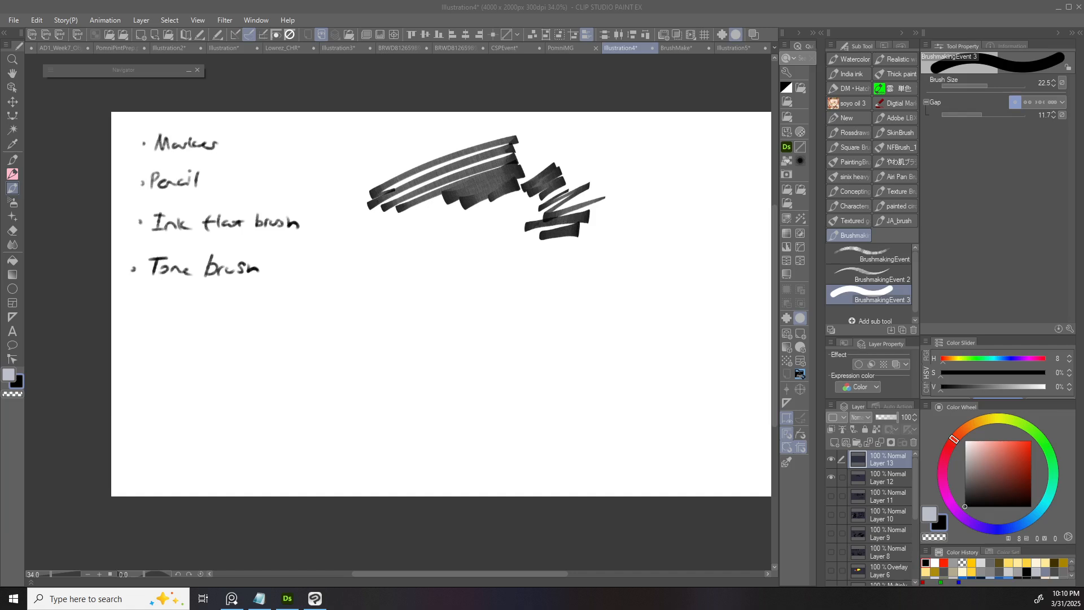
pyautogui.click(868, 254)
pyautogui.click(869, 294)
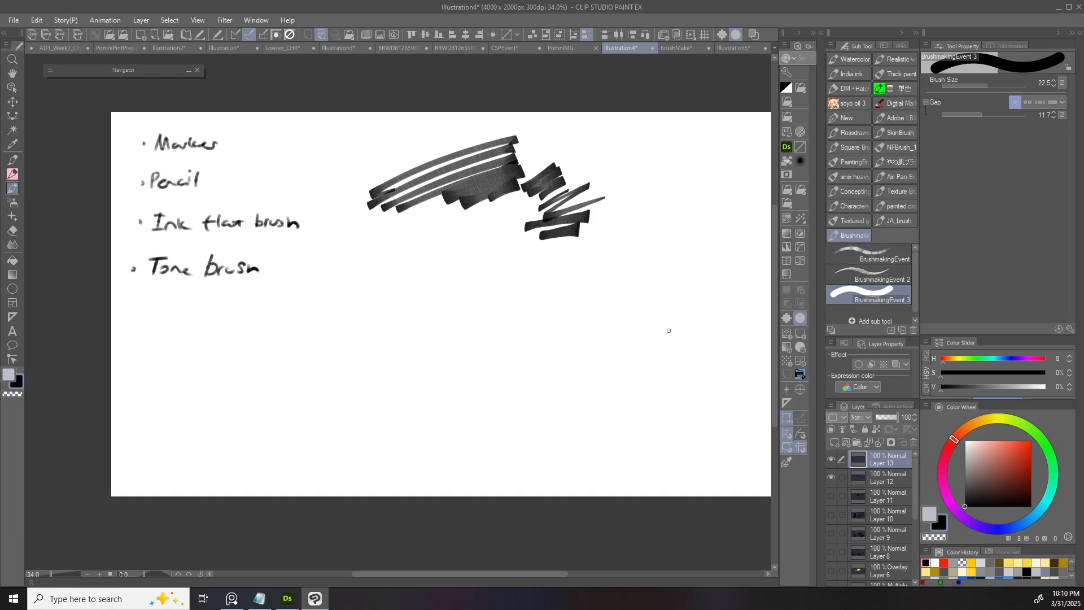
# - Handwrite the heading "How to approach brush making?" below the list and the number "1." under it
pyautogui.moveTo(194, 330); pyautogui.dragTo(234, 317)
pyautogui.hotkey('ctrl', 'z')
pyautogui.moveTo(165, 314); pyautogui.dragTo(163, 337)
pyautogui.moveTo(155, 329)
pyautogui.mouseDown()
pyautogui.moveTo(178, 324)
pyautogui.moveTo(177, 336)
pyautogui.mouseUp()
pyautogui.moveTo(179, 329); pyautogui.dragTo(225, 337)
pyautogui.moveTo(218, 329)
pyautogui.mouseDown()
pyautogui.moveTo(269, 336)
pyautogui.moveTo(280, 350)
pyautogui.mouseUp()
pyautogui.moveTo(282, 326); pyautogui.dragTo(294, 346)
pyautogui.moveTo(294, 326); pyautogui.dragTo(318, 326)
pyautogui.moveTo(323, 327); pyautogui.dragTo(353, 334)
pyautogui.moveTo(358, 320)
pyautogui.mouseDown()
pyautogui.moveTo(368, 334)
pyautogui.moveTo(500, 330)
pyautogui.moveTo(505, 355)
pyautogui.moveTo(524, 339)
pyautogui.mouseUp()
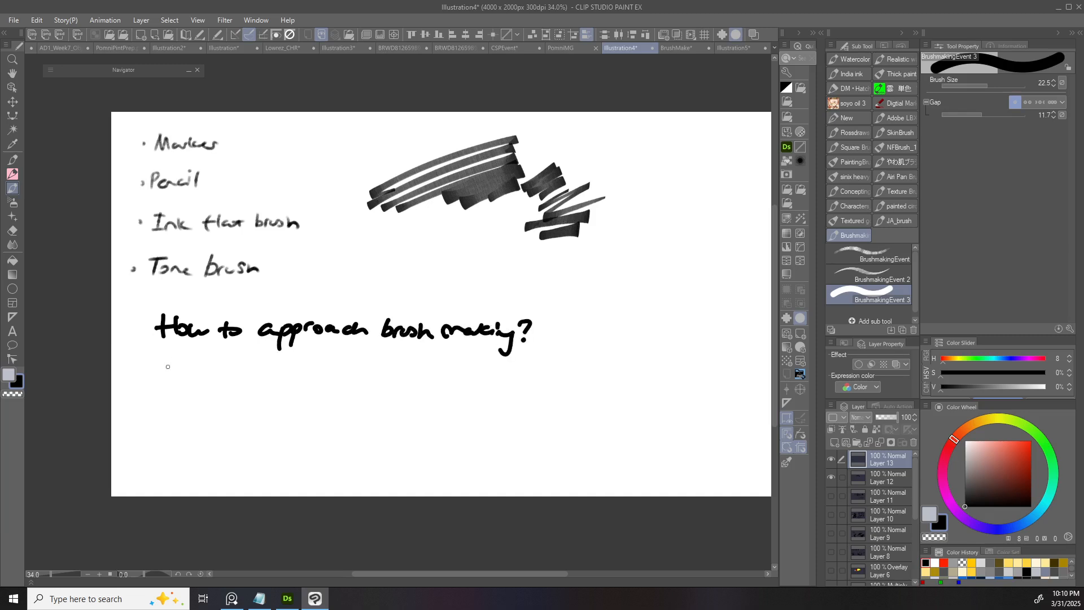
pyautogui.moveTo(149, 374); pyautogui.dragTo(147, 387)
pyautogui.click(158, 387)
pyautogui.moveTo(181, 370); pyautogui.dragTo(180, 387)
pyautogui.moveTo(170, 370)
pyautogui.mouseDown()
pyautogui.moveTo(193, 369)
pyautogui.moveTo(195, 395)
pyautogui.mouseUp()
pyautogui.click(189, 371)
pyautogui.hotkey('ctrl', 'z')
pyautogui.hotkey('ctrl', 'z')
pyautogui.hotkey('ctrl', 'z')
pyautogui.hotkey('ctrl', 'z')
pyautogui.hotkey('ctrl', 'z')
# - Handwrite "Brush tip shape + Texture" after the number 1 below the heading
pyautogui.moveTo(177, 371)
pyautogui.mouseDown()
pyautogui.moveTo(180, 390)
pyautogui.moveTo(202, 377)
pyautogui.mouseUp()
pyautogui.moveTo(200, 379); pyautogui.dragTo(219, 388)
pyautogui.moveTo(221, 369)
pyautogui.mouseDown()
pyautogui.moveTo(230, 388)
pyautogui.moveTo(245, 387)
pyautogui.mouseUp()
pyautogui.moveTo(236, 379); pyautogui.dragTo(254, 384)
pyautogui.moveTo(259, 375)
pyautogui.mouseDown()
pyautogui.moveTo(260, 397)
pyautogui.moveTo(266, 384)
pyautogui.moveTo(300, 388)
pyautogui.mouseUp()
pyautogui.click(257, 369)
pyautogui.moveTo(300, 386)
pyautogui.mouseDown()
pyautogui.moveTo(316, 378)
pyautogui.moveTo(314, 388)
pyautogui.mouseUp()
pyautogui.moveTo(321, 378)
pyautogui.mouseDown()
pyautogui.moveTo(322, 398)
pyautogui.moveTo(327, 388)
pyautogui.mouseUp()
pyautogui.moveTo(333, 384)
pyautogui.mouseDown()
pyautogui.moveTo(366, 389)
pyautogui.moveTo(389, 372)
pyautogui.mouseUp()
pyautogui.moveTo(382, 374)
pyautogui.mouseDown()
pyautogui.moveTo(384, 389)
pyautogui.moveTo(400, 386)
pyautogui.mouseUp()
pyautogui.moveTo(400, 376); pyautogui.dragTo(419, 388)
pyautogui.moveTo(412, 378); pyautogui.dragTo(460, 386)
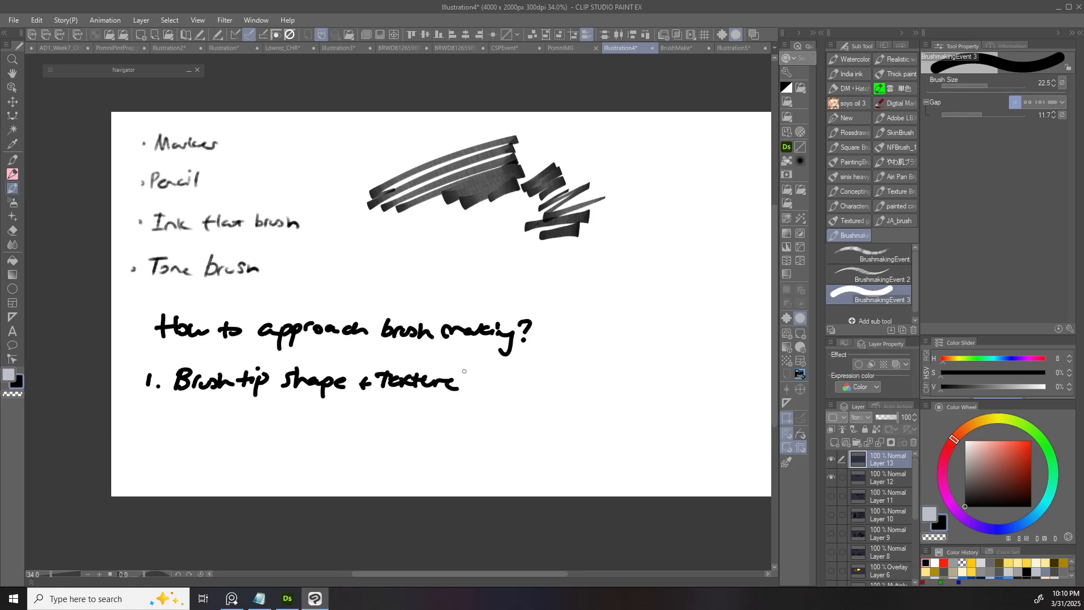
# - Handwrite "2. Recreate the properties" below the first point under the heading
pyautogui.moveTo(140, 429); pyautogui.dragTo(159, 441)
pyautogui.click(168, 441)
pyautogui.moveTo(182, 421); pyautogui.dragTo(183, 446)
pyautogui.moveTo(182, 422)
pyautogui.mouseDown()
pyautogui.moveTo(198, 446)
pyautogui.moveTo(220, 445)
pyautogui.mouseUp()
pyautogui.moveTo(225, 445)
pyautogui.mouseDown()
pyautogui.moveTo(236, 435)
pyautogui.moveTo(247, 444)
pyautogui.mouseUp()
pyautogui.moveTo(248, 438); pyautogui.dragTo(270, 445)
pyautogui.moveTo(265, 440)
pyautogui.mouseDown()
pyautogui.moveTo(293, 447)
pyautogui.moveTo(301, 436)
pyautogui.mouseUp()
pyautogui.moveTo(302, 426)
pyautogui.mouseDown()
pyautogui.moveTo(316, 446)
pyautogui.moveTo(329, 443)
pyautogui.mouseUp()
pyautogui.moveTo(333, 433); pyautogui.dragTo(332, 456)
pyautogui.moveTo(333, 434); pyautogui.dragTo(354, 432)
pyautogui.moveTo(355, 435); pyautogui.dragTo(363, 454)
pyautogui.moveTo(365, 434); pyautogui.dragTo(387, 435)
pyautogui.moveTo(389, 436); pyautogui.dragTo(402, 443)
pyautogui.moveTo(396, 435); pyautogui.dragTo(421, 443)
pyautogui.moveTo(423, 440); pyautogui.dragTo(432, 442)
# - Handwrite "3. Texture" beside the first point, undoing the first stray strokes
pyautogui.moveTo(559, 377)
pyautogui.mouseDown()
pyautogui.moveTo(449, 369)
pyautogui.moveTo(439, 381)
pyautogui.mouseUp()
pyautogui.moveTo(455, 379); pyautogui.dragTo(456, 379)
pyautogui.moveTo(458, 376); pyautogui.dragTo(446, 391)
pyautogui.moveTo(433, 388)
pyautogui.mouseDown()
pyautogui.moveTo(468, 392)
pyautogui.moveTo(472, 378)
pyautogui.mouseUp()
pyautogui.hotkey('ctrl', 'z')
pyautogui.hotkey('ctrl', 'z')
pyautogui.hotkey('ctrl', 'z')
pyautogui.moveTo(457, 380)
pyautogui.mouseDown()
pyautogui.moveTo(452, 394)
pyautogui.moveTo(546, 395)
pyautogui.mouseUp()
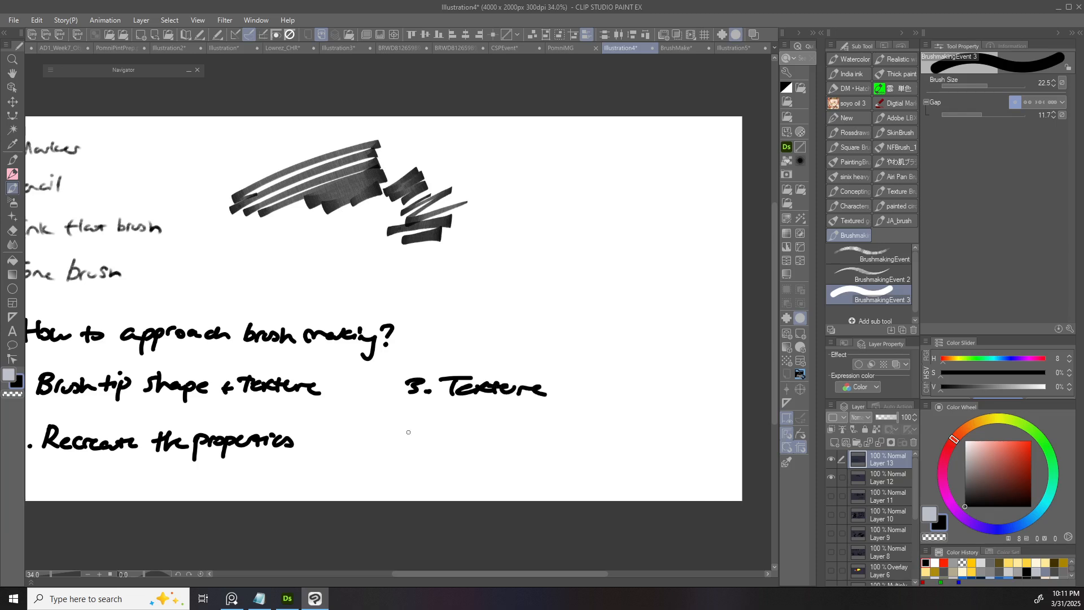
# - Add "& feel" to the second point and handwrite "4. Specifics & variations" beside it
pyautogui.moveTo(406, 433); pyautogui.dragTo(434, 428)
pyautogui.moveTo(356, 434)
pyautogui.mouseDown()
pyautogui.moveTo(360, 446)
pyautogui.moveTo(446, 431)
pyautogui.mouseUp()
pyautogui.click(457, 437)
pyautogui.moveTo(440, 429)
pyautogui.mouseDown()
pyautogui.moveTo(437, 440)
pyautogui.moveTo(543, 430)
pyautogui.moveTo(448, 440)
pyautogui.mouseUp()
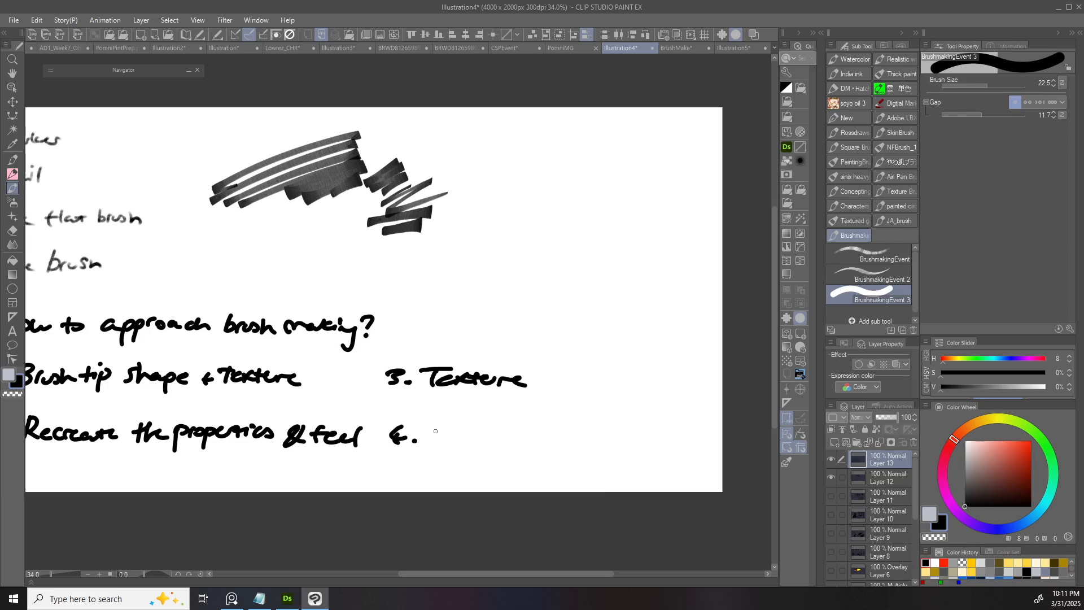
pyautogui.moveTo(436, 430)
pyautogui.mouseDown()
pyautogui.moveTo(392, 437)
pyautogui.moveTo(386, 454)
pyautogui.moveTo(430, 447)
pyautogui.mouseUp()
pyautogui.moveTo(443, 440)
pyautogui.mouseDown()
pyautogui.moveTo(657, 446)
pyautogui.moveTo(559, 449)
pyautogui.mouseUp()
pyautogui.moveTo(379, 439)
pyautogui.mouseDown()
pyautogui.moveTo(424, 436)
pyautogui.moveTo(446, 405)
pyautogui.moveTo(408, 406)
pyautogui.mouseUp()
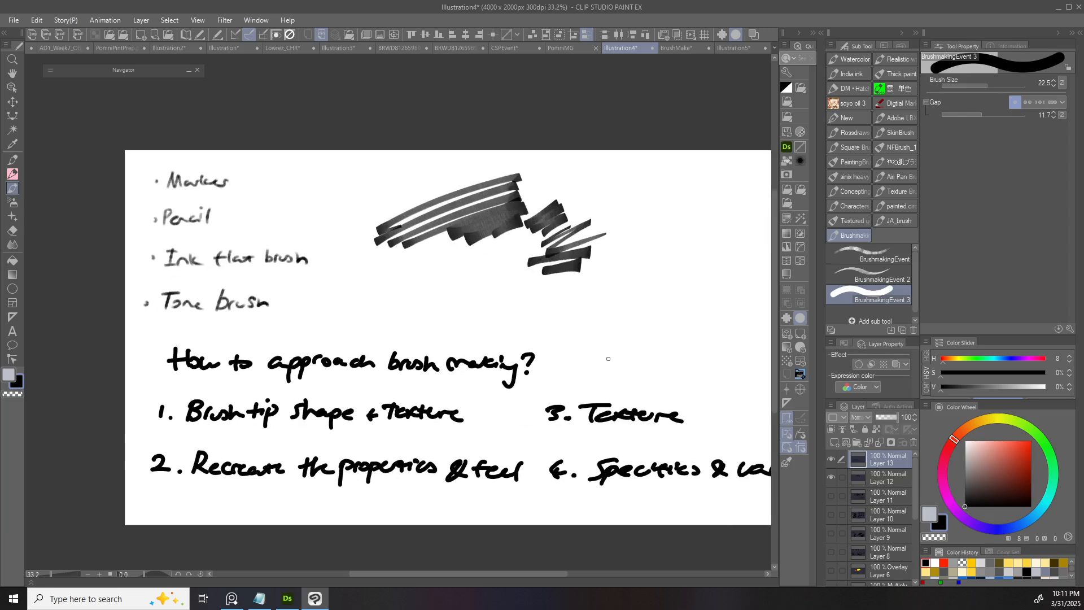
# - Select the layer holding the marker test strokes and erase those strokes beside the brush list
pyautogui.press('e')
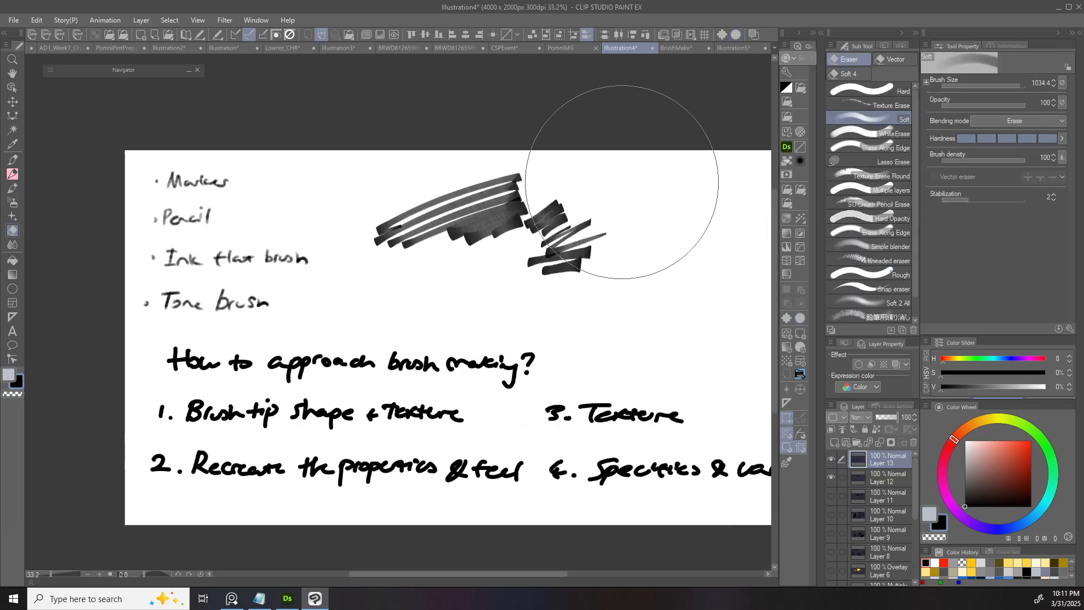
pyautogui.press('o')
pyautogui.click(557, 210)
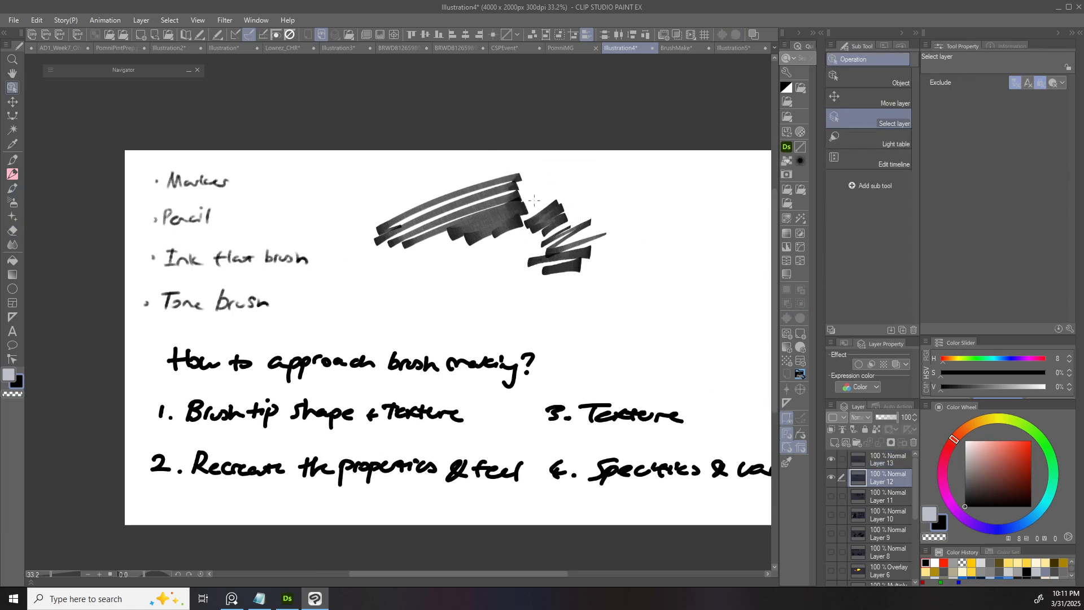
pyautogui.press('e')
pyautogui.moveTo(490, 210)
pyautogui.mouseDown()
pyautogui.moveTo(496, 193)
pyautogui.moveTo(574, 237)
pyautogui.moveTo(435, 198)
pyautogui.moveTo(620, 244)
pyautogui.moveTo(560, 244)
pyautogui.mouseUp()
pyautogui.moveTo(480, 259); pyautogui.dragTo(448, 257)
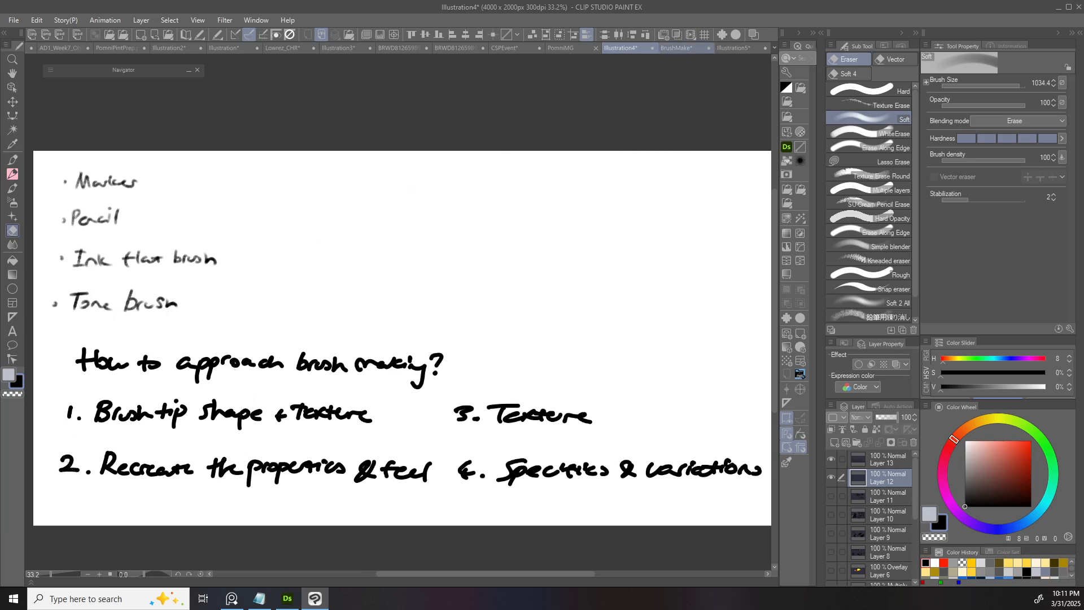
# - Switch to the BrushMake document and hide the Brushdemo Copy layer
pyautogui.click(676, 48)
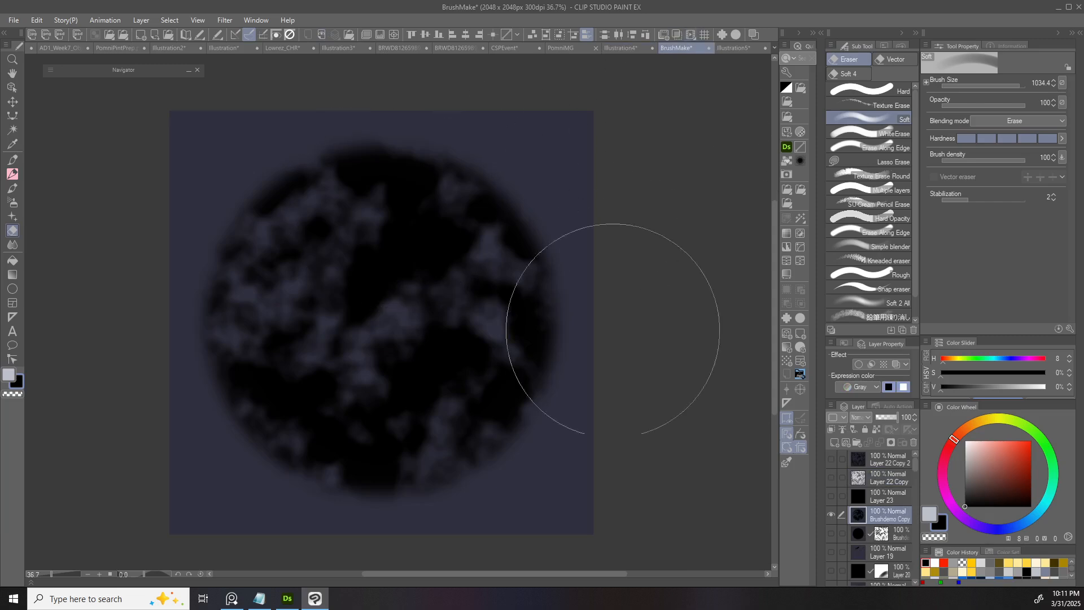
pyautogui.click(830, 514)
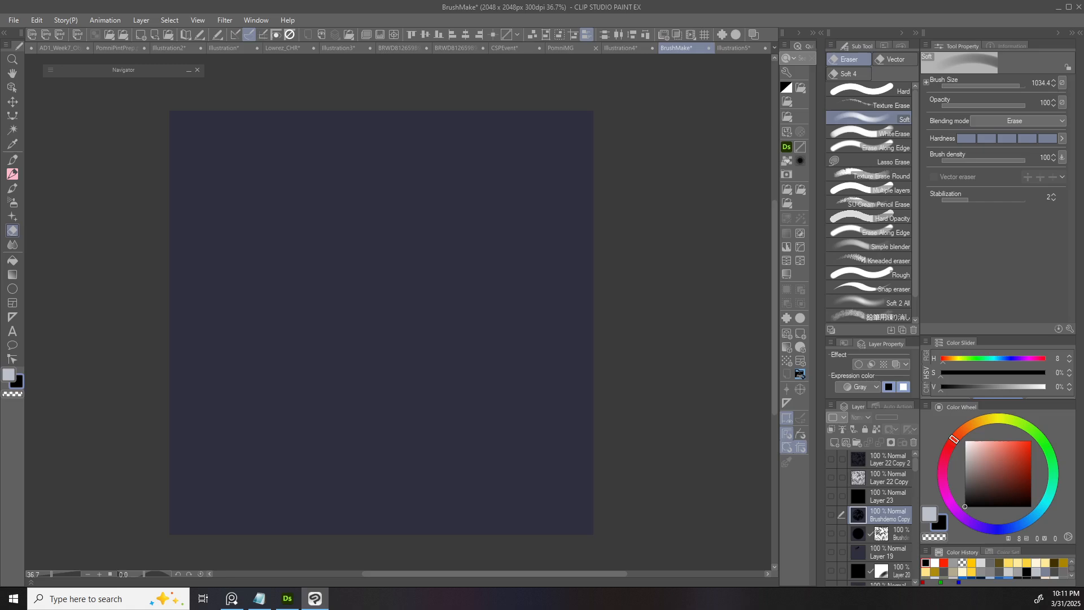
pyautogui.press('b')
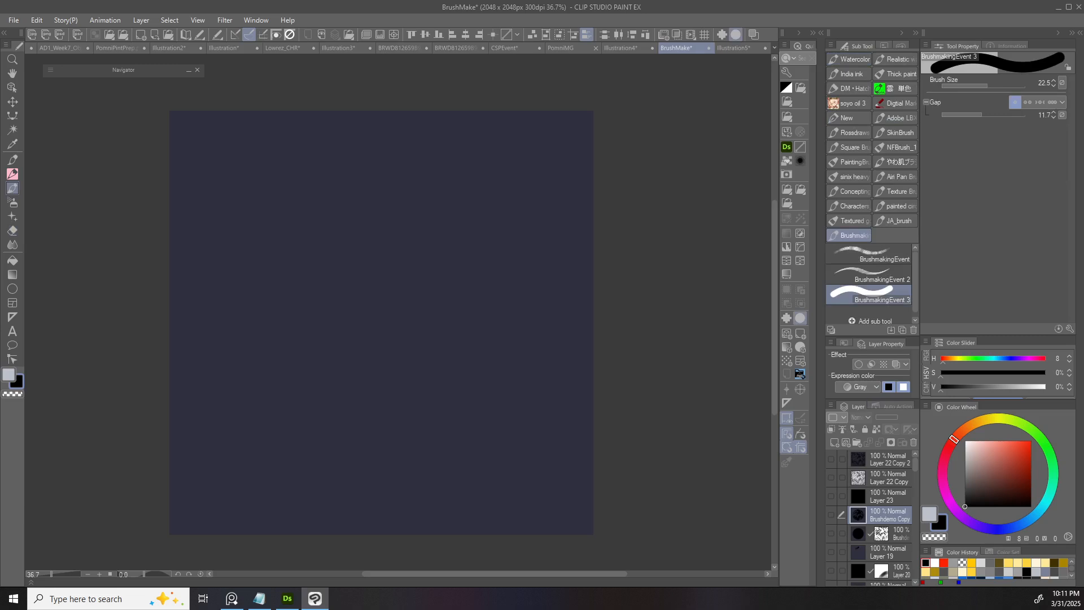
# - Create a new layer folder above the topmost layer, Layer 22 Copy 2
pyautogui.moveTo(915, 464)
pyautogui.mouseDown()
pyautogui.moveTo(915, 479)
pyautogui.moveTo(915, 462)
pyautogui.mouseUp()
pyautogui.click(890, 460)
pyautogui.hotkey('ctrl', 'g')
pyautogui.hotkey('ctrl', 'z')
pyautogui.click(857, 443)
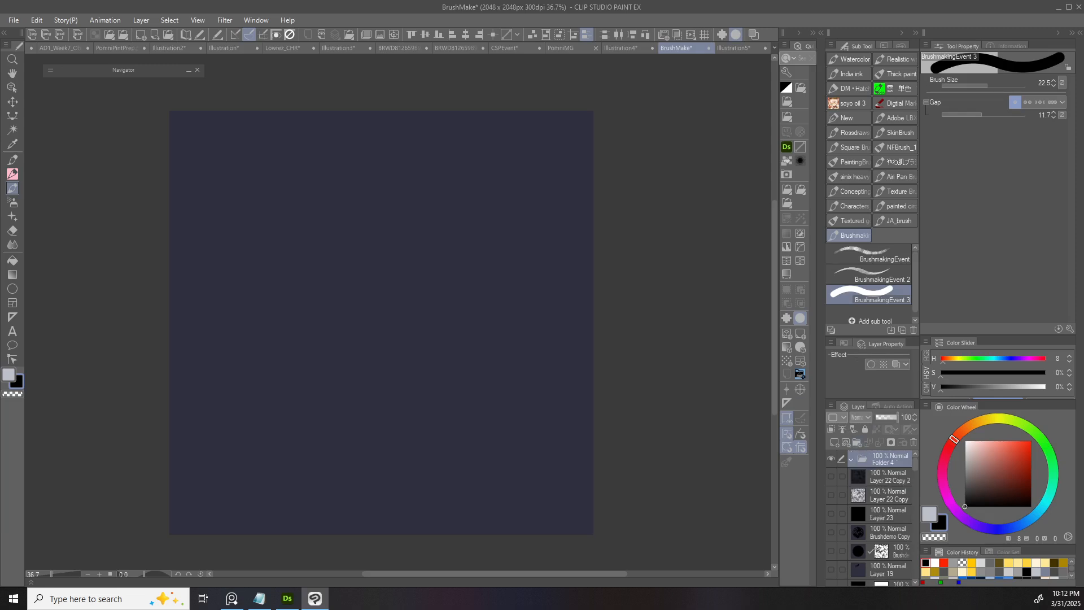
# - Draw a tall filled black rectangle spanning most of the canvas height on a new layer inside the folder, redoing it wider
pyautogui.press('u')
pyautogui.click(868, 148)
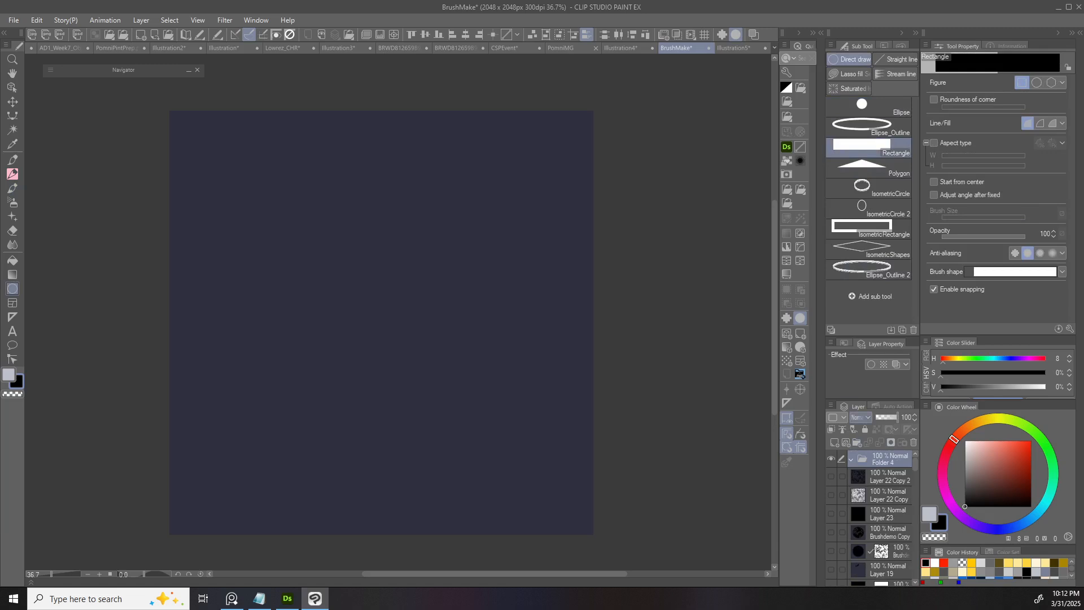
pyautogui.click(835, 443)
pyautogui.moveTo(324, 140); pyautogui.dragTo(472, 498)
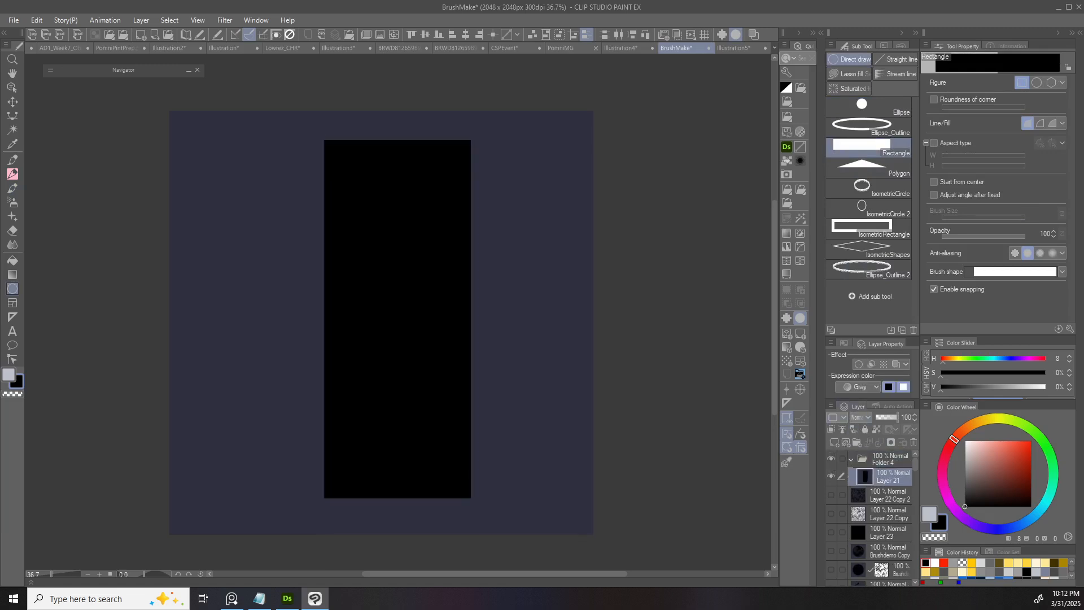
pyautogui.hscroll(1, 381, 322)
pyautogui.hotkey('ctrl', 'z')
pyautogui.moveTo(276, 131); pyautogui.dragTo(452, 513)
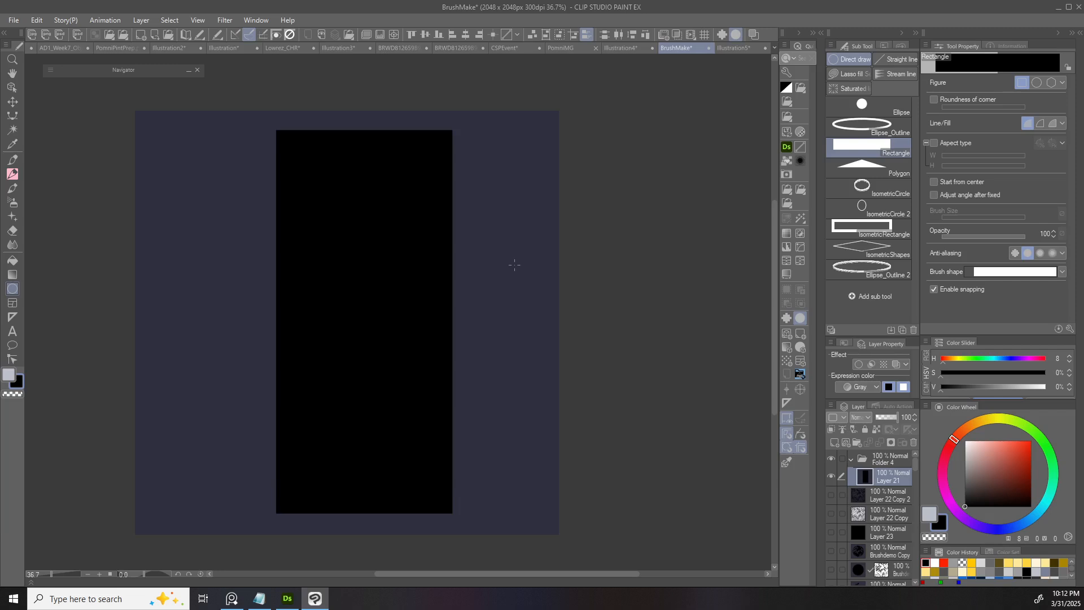
# - Cut six small triangular notches into the rectangle's long edges, three per side, with the Polygon tool in transparent color
pyautogui.click(869, 166)
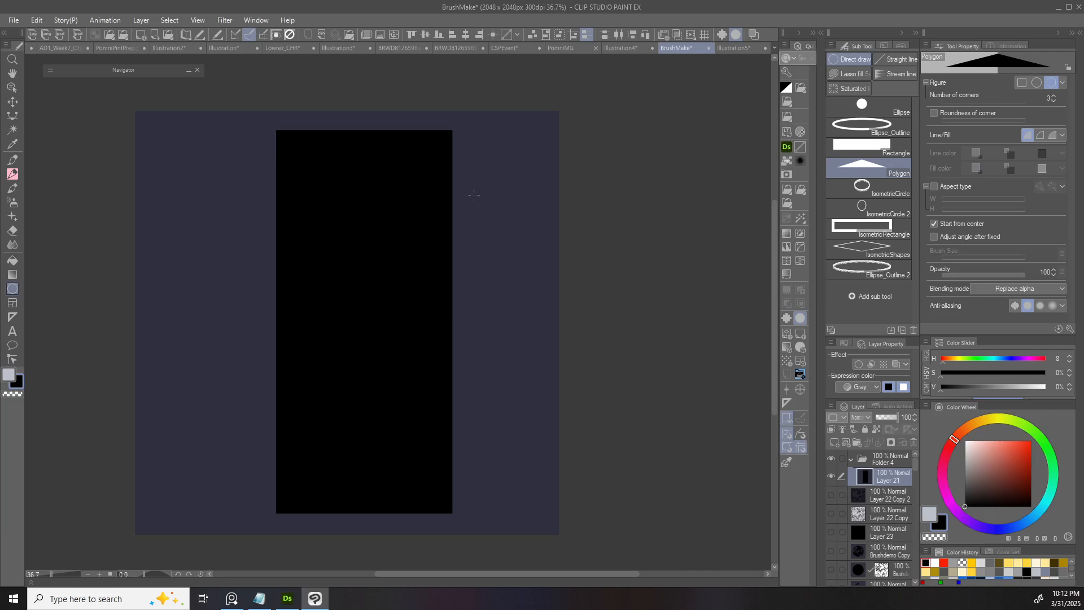
pyautogui.moveTo(457, 186); pyautogui.dragTo(428, 187)
pyautogui.moveTo(259, 258); pyautogui.dragTo(220, 259)
pyautogui.moveTo(244, 361); pyautogui.dragTo(286, 370)
pyautogui.moveTo(261, 421); pyautogui.dragTo(288, 423)
pyautogui.moveTo(468, 478); pyautogui.dragTo(411, 466)
pyautogui.moveTo(480, 392); pyautogui.dragTo(402, 398)
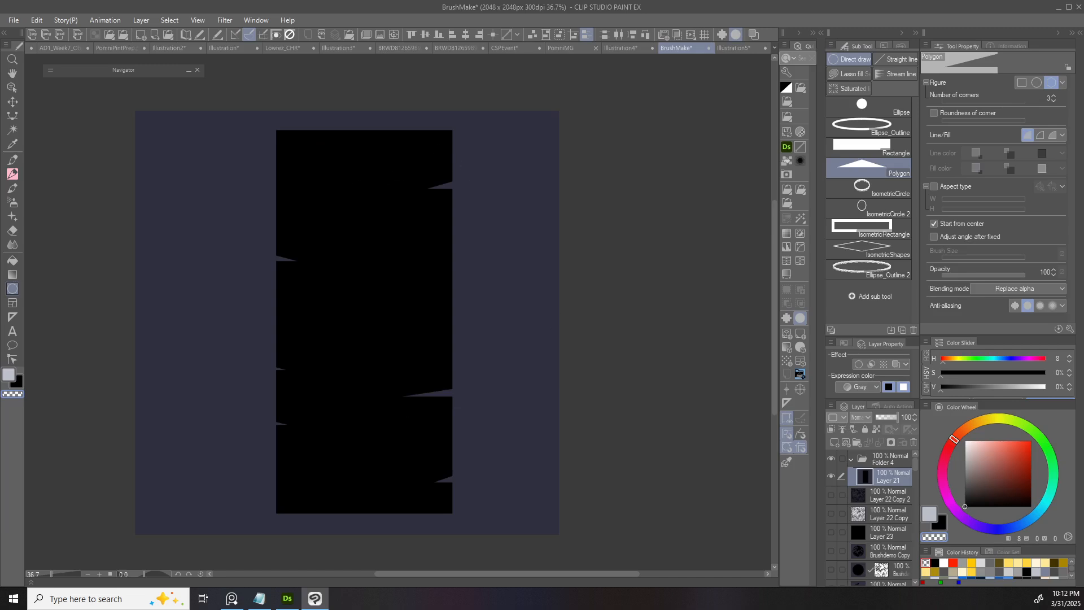
# - Add a new layer beneath the notched rectangle and fill it with white
pyautogui.click(834, 442)
pyautogui.moveTo(890, 477); pyautogui.dragTo(888, 503)
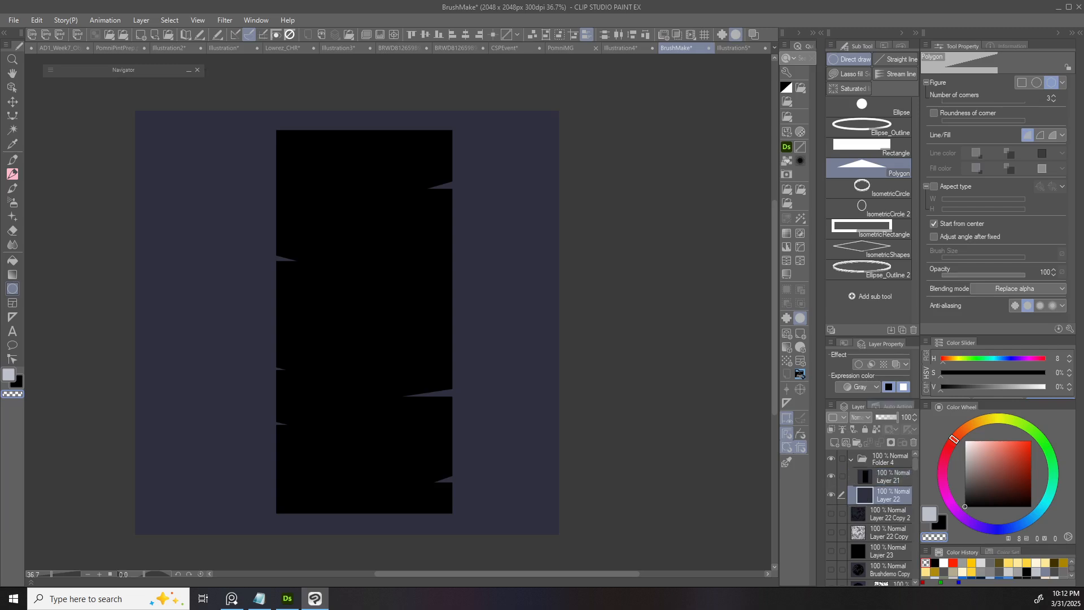
pyautogui.click(965, 442)
pyautogui.hotkey('alt', 'Delete')
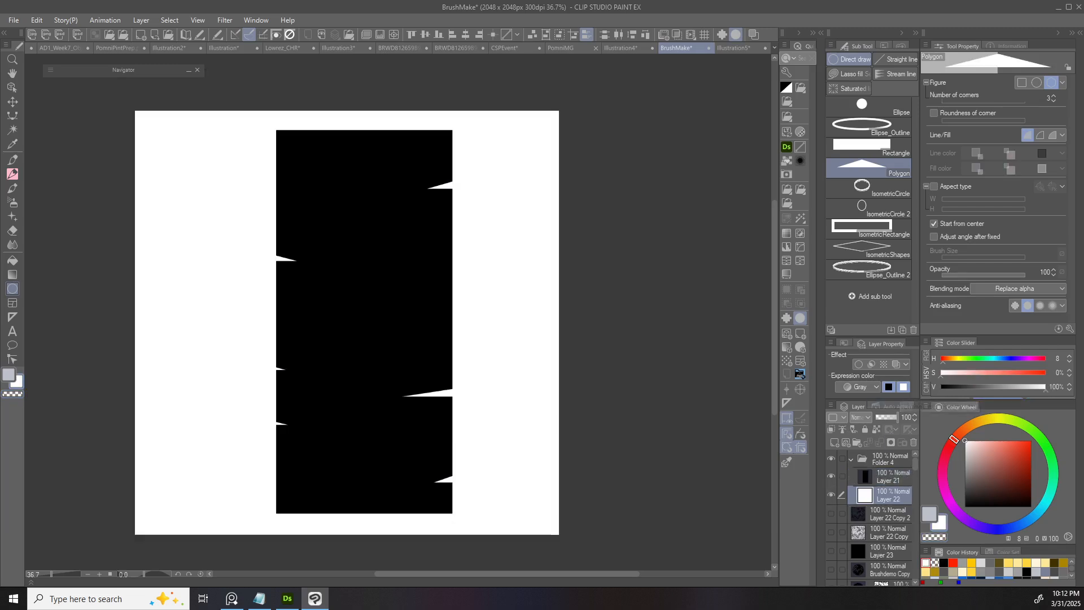
# - Hide the white layer and apply a Gaussian blur of strength 98.16 to the notched rectangle layer
pyautogui.click(890, 477)
pyautogui.click(831, 494)
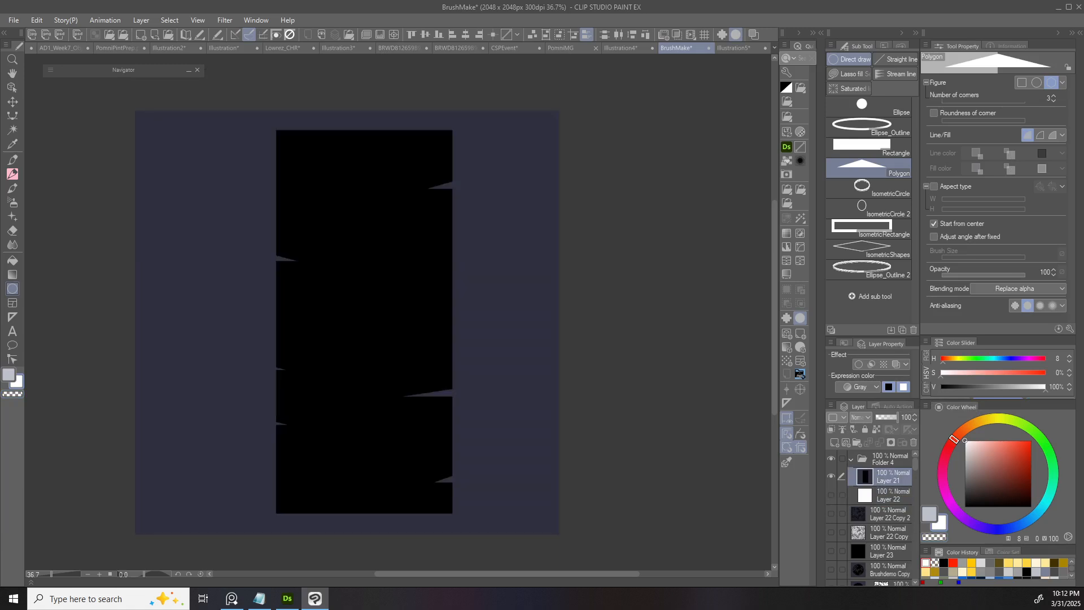
pyautogui.hotkey('ctrl', 'shift', 'b')
pyautogui.moveTo(576, 148); pyautogui.dragTo(654, 148)
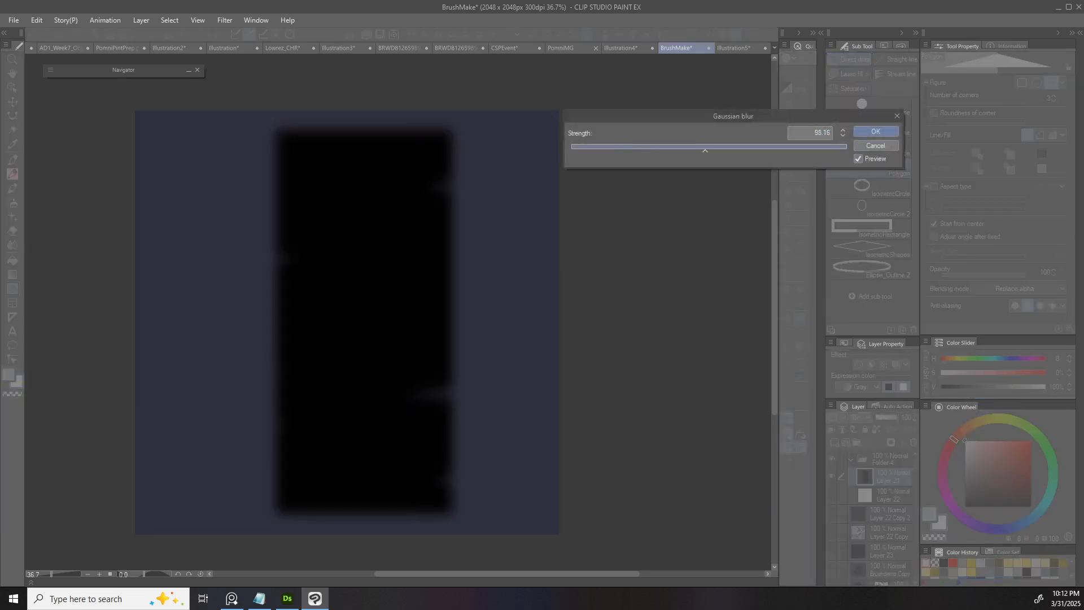
pyautogui.click(876, 131)
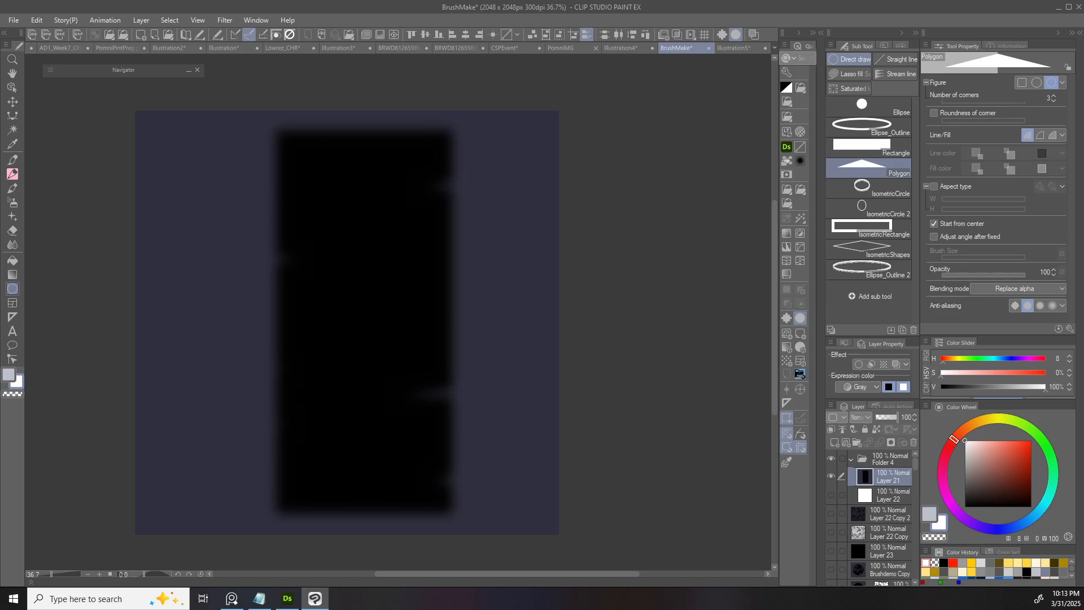
pyautogui.hotkey('ctrl', 'l')
pyautogui.moveTo(940, 199); pyautogui.dragTo(857, 199)
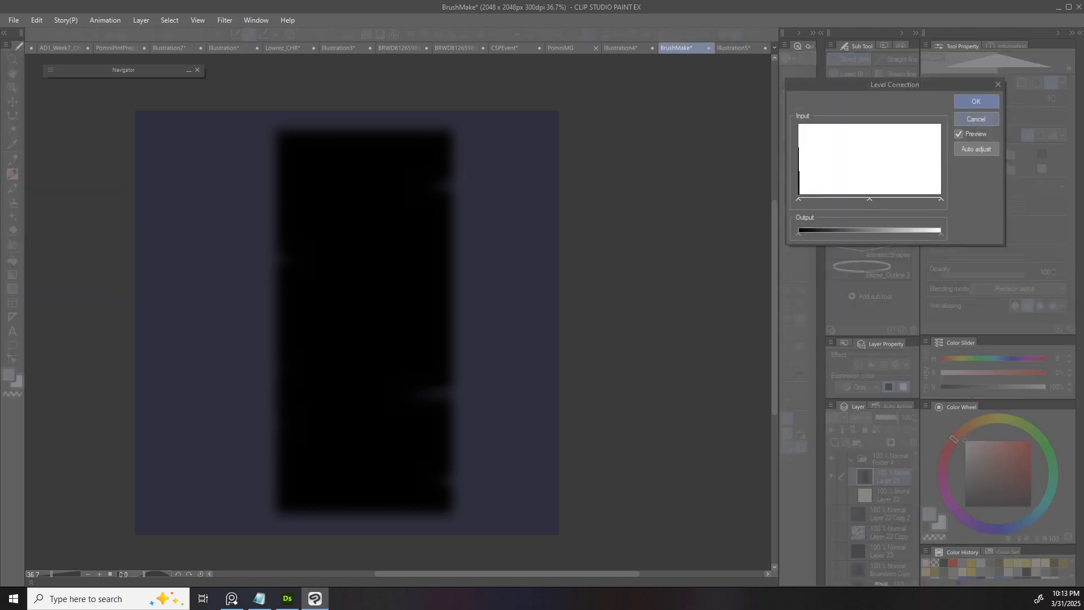
pyautogui.click(976, 119)
# - Show the white layer and merge it with the blurred rectangle layer
pyautogui.click(831, 495)
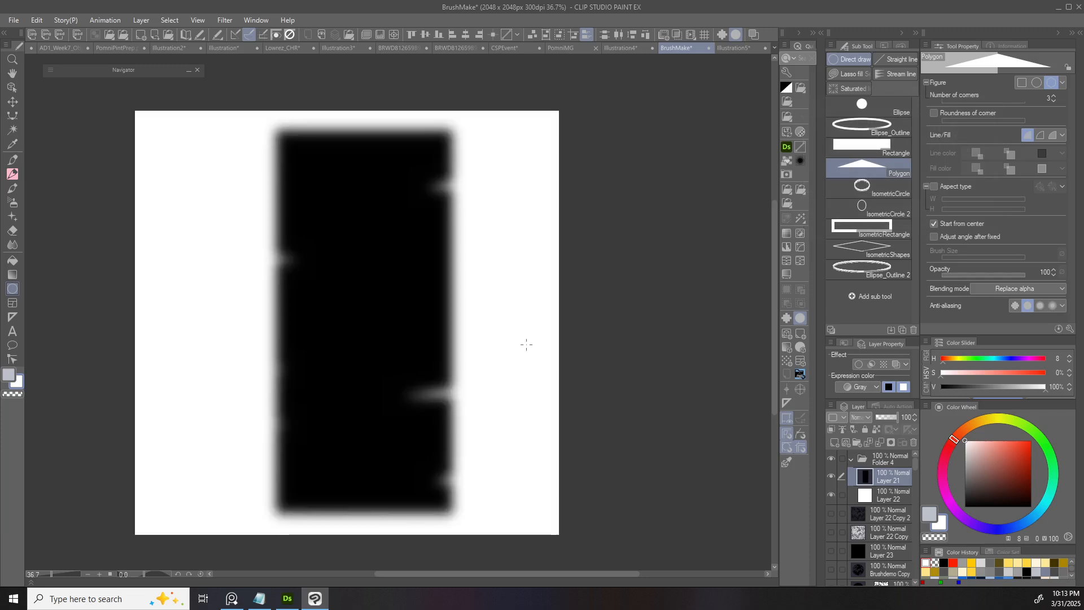
pyautogui.click(842, 495)
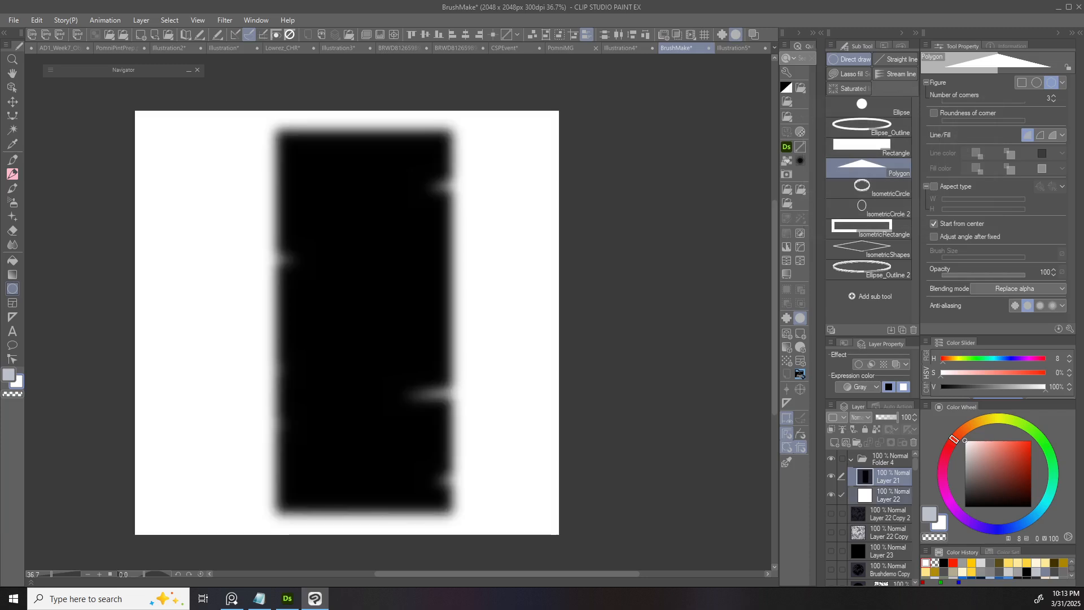
pyautogui.hotkey('ctrl', 'shift', 'alt', 'e')
# - Crisp up the merged layer's blurred edges with Level Correction by narrowing the input range around the darker midtones
pyautogui.moveTo(941, 199); pyautogui.dragTo(920, 199)
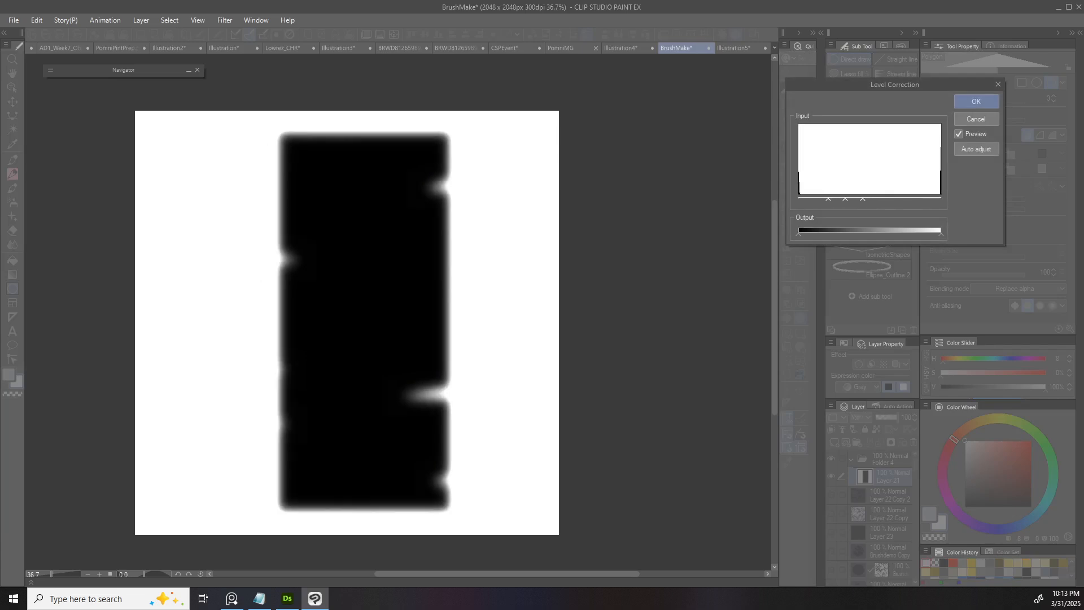
pyautogui.moveTo(829, 199); pyautogui.dragTo(838, 199)
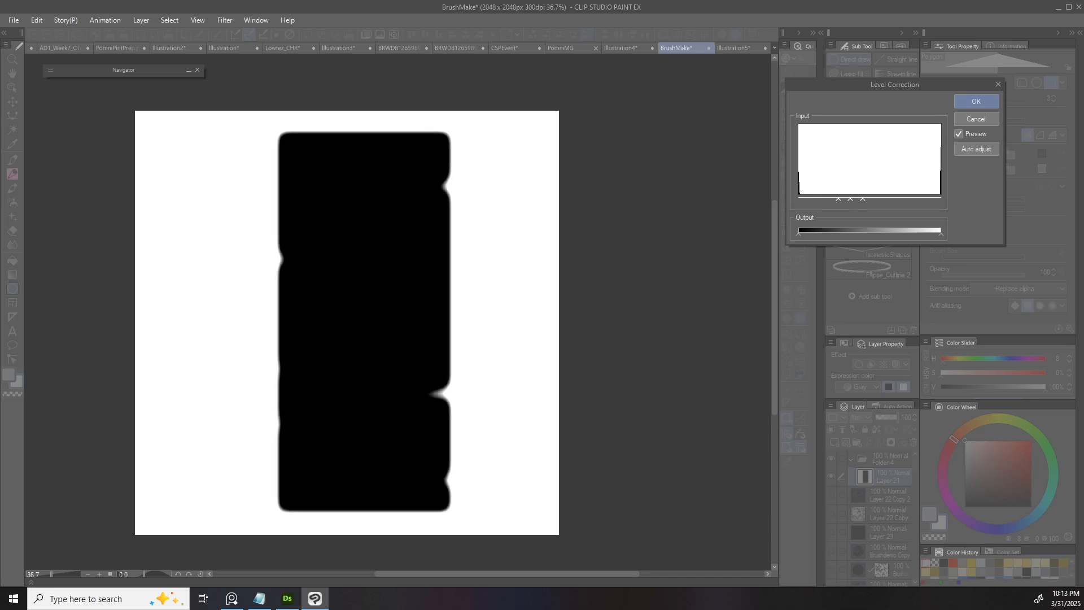
pyautogui.moveTo(863, 200); pyautogui.dragTo(857, 199)
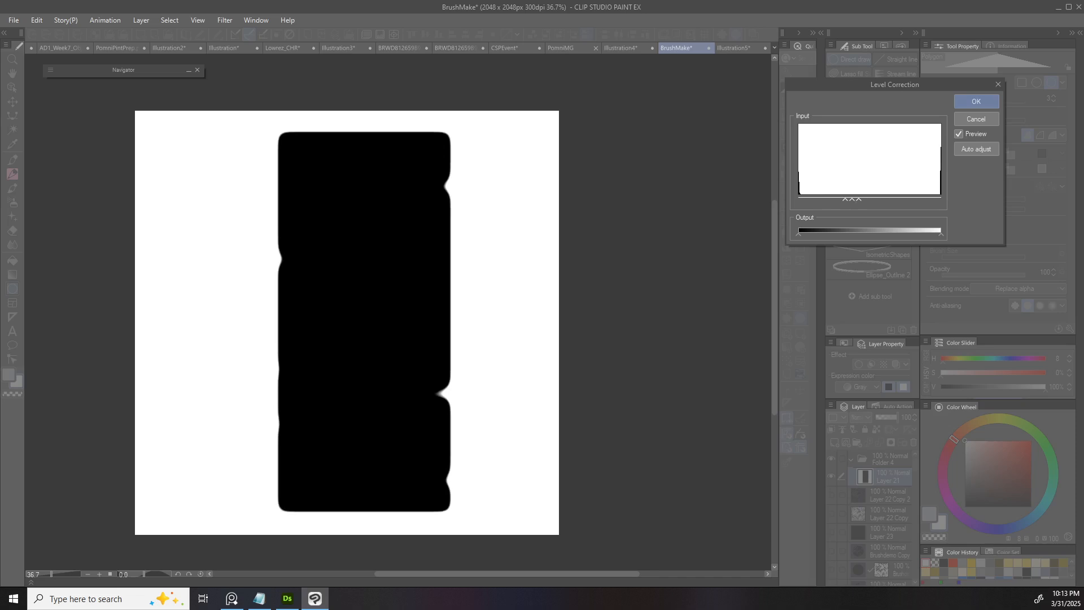
pyautogui.click(976, 101)
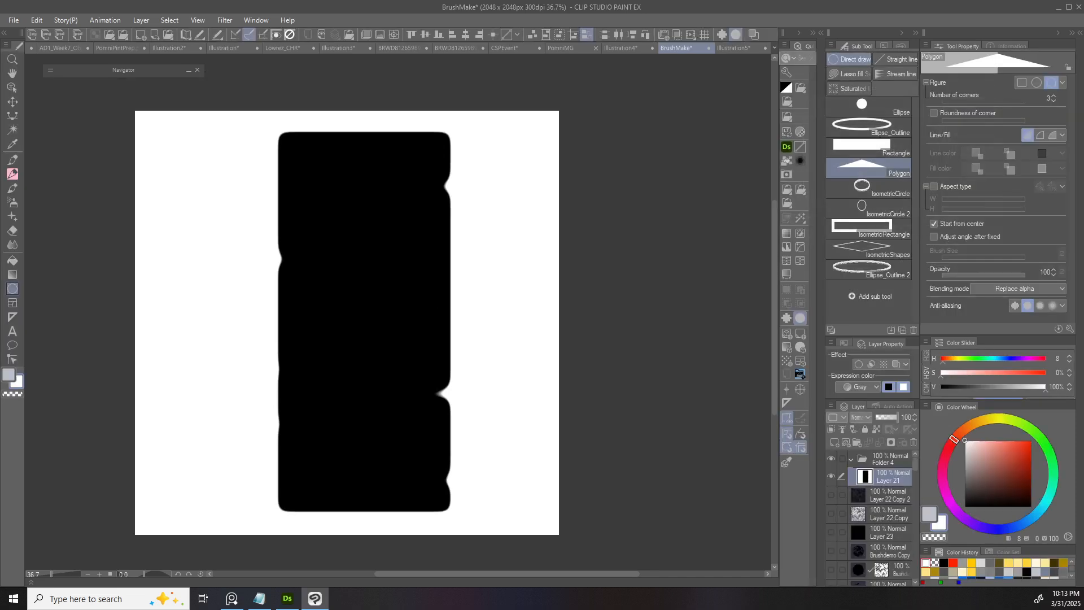
# - Convert the merged layer's white background to transparency and center the black notched shape horizontally on the canvas
pyautogui.press('o')
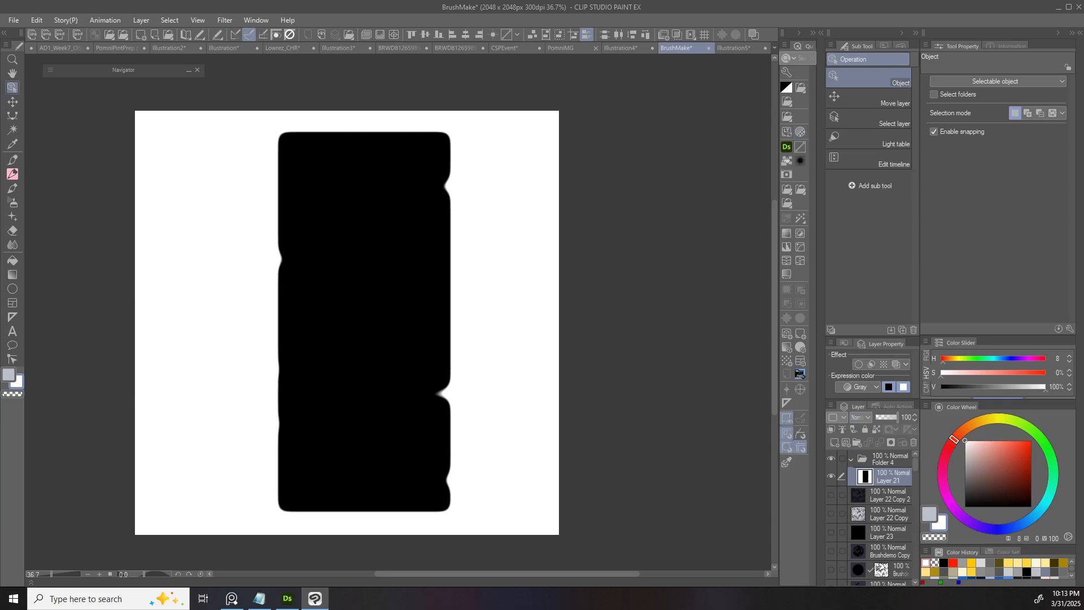
pyautogui.scroll(1, 499, 383)
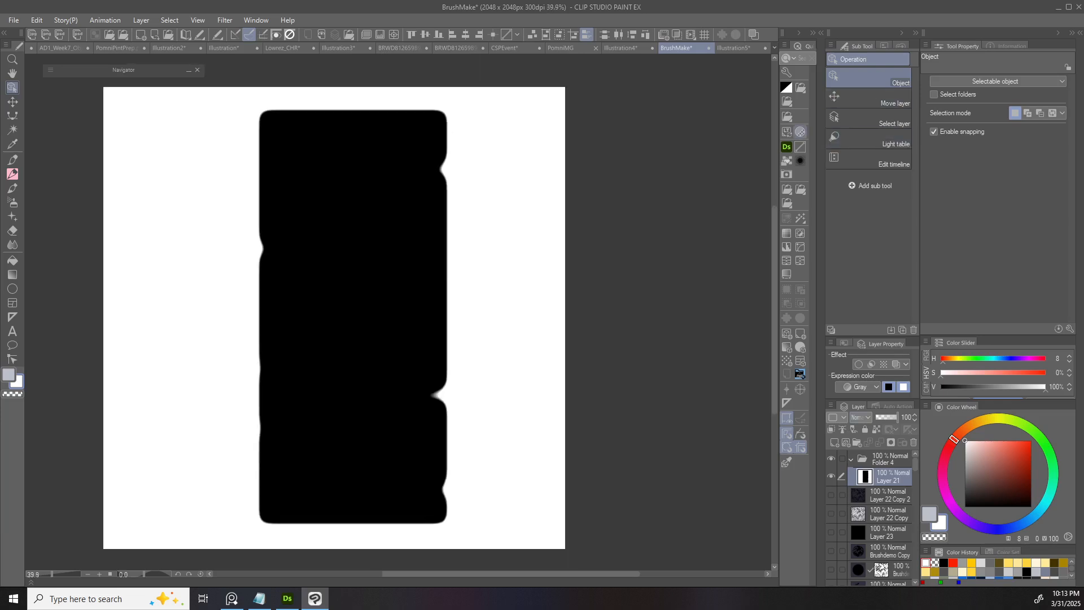
pyautogui.hotkey('ctrl', 'z')
pyautogui.hotkey('ctrl', 'z')
pyautogui.hotkey('ctrl', 'z')
pyautogui.hotkey('ctrl', 'z')
pyautogui.hotkey('ctrl', 'z')
pyautogui.hotkey('ctrl', 'z')
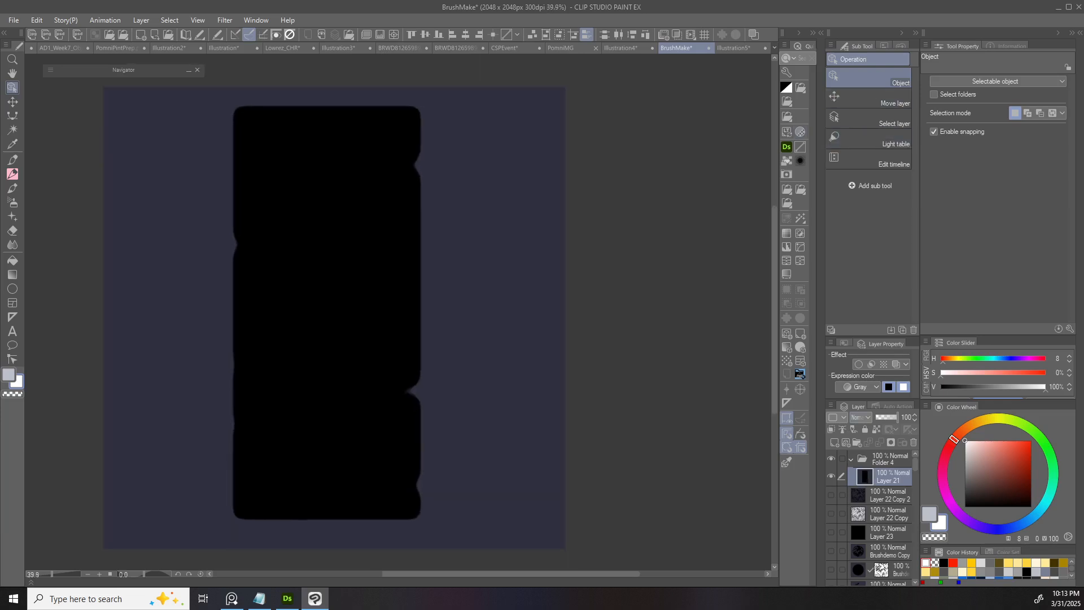
pyautogui.hotkey('ctrl', 'z')
pyautogui.hotkey('ctrl', 'z')
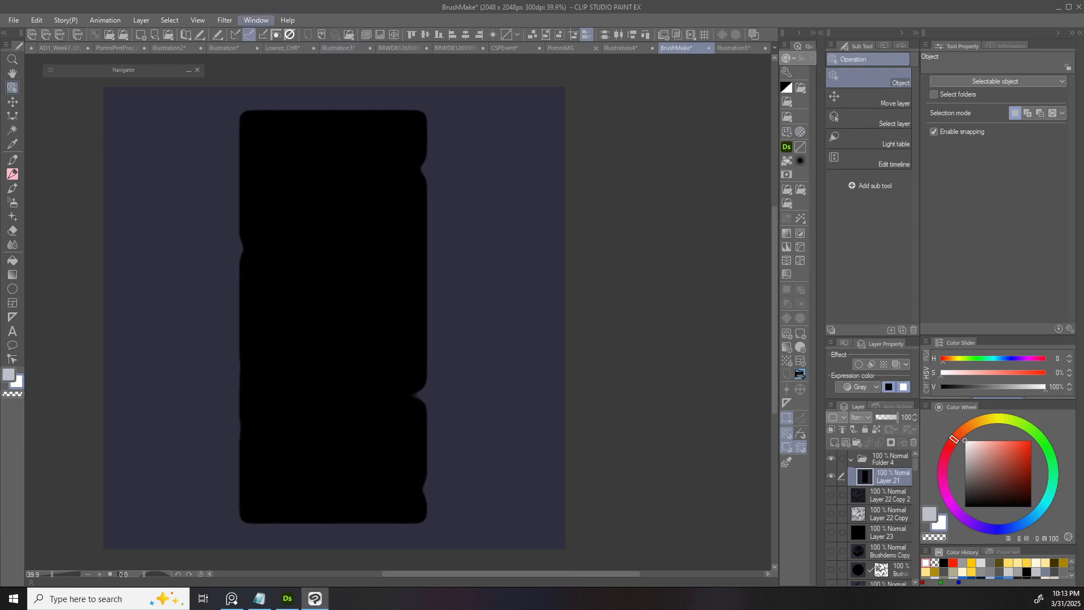
# - Add a new layer above the notched shape and render Perlin noise on it with scale 225.96, amplitude 1.37, attenuation 0.39 and repetition 4
pyautogui.click(225, 20)
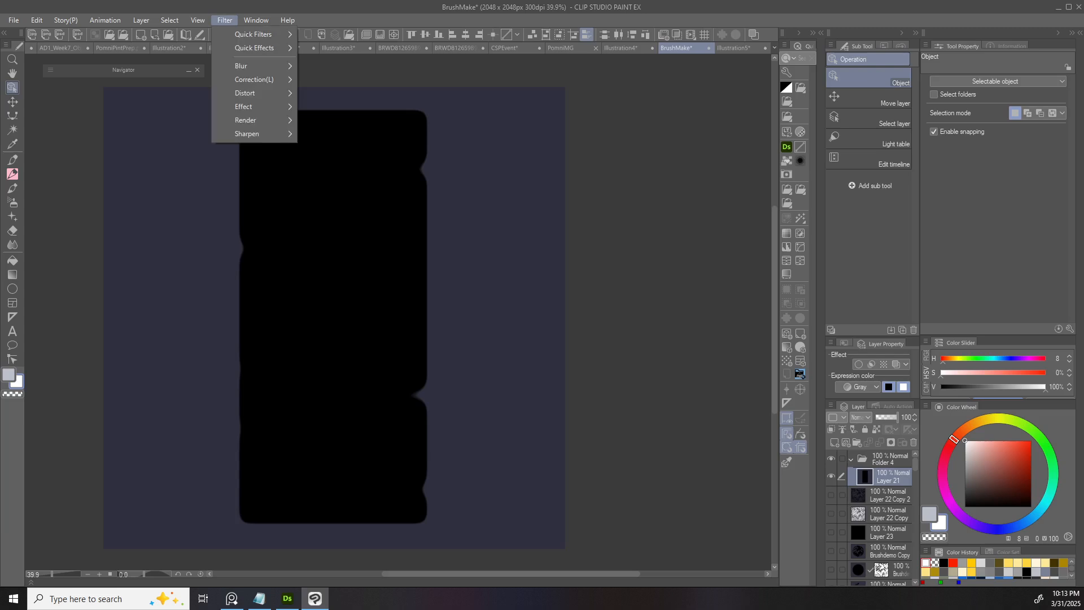
pyautogui.moveTo(245, 120)
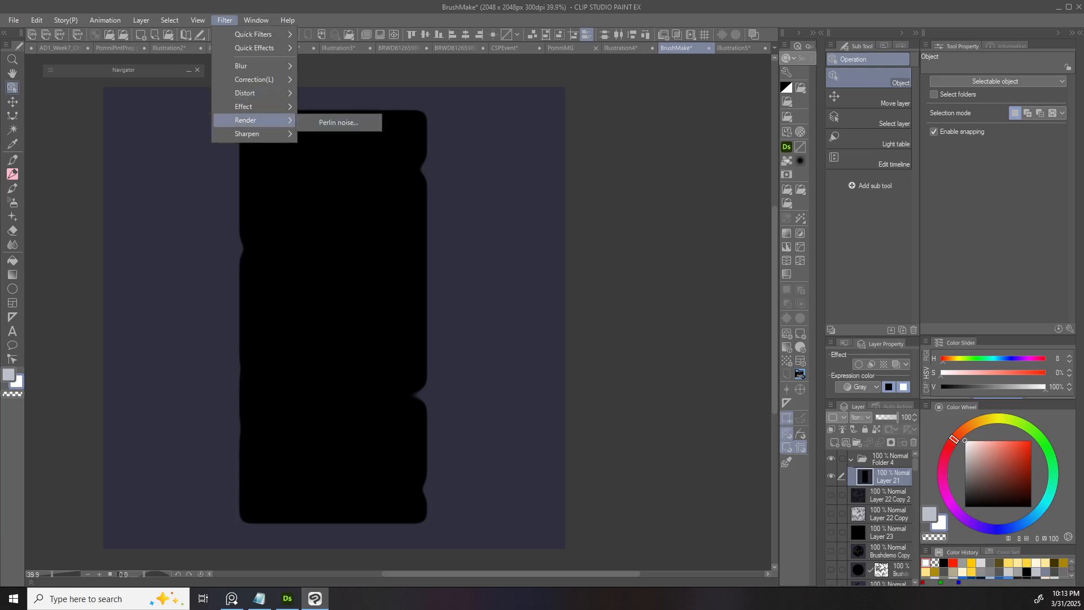
pyautogui.click(338, 122)
pyautogui.hotkey('ctrl', 'shift', 'n')
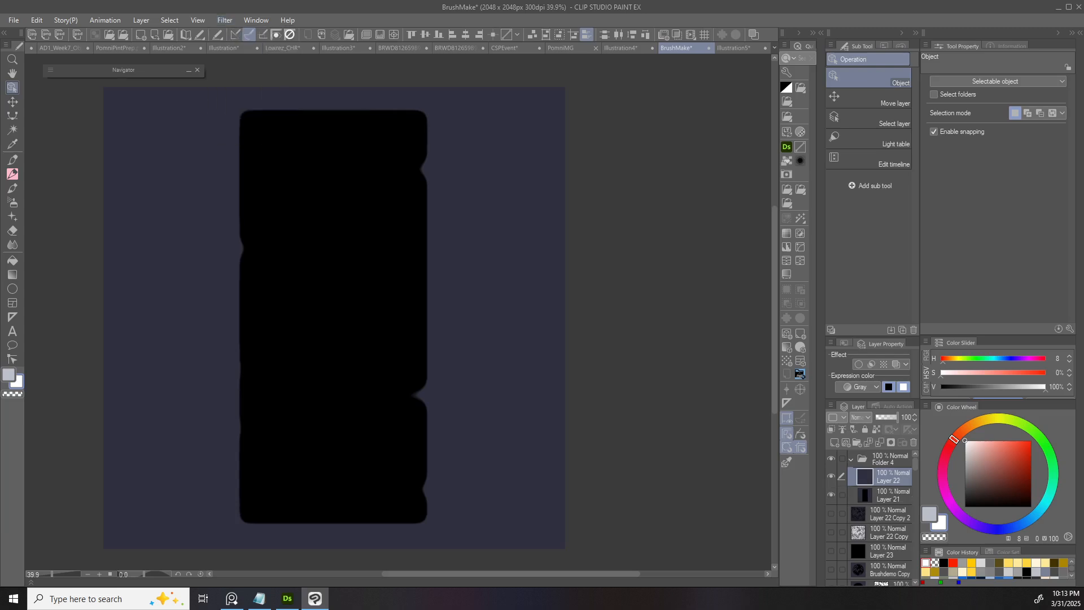
pyautogui.click(225, 19)
pyautogui.moveTo(249, 120)
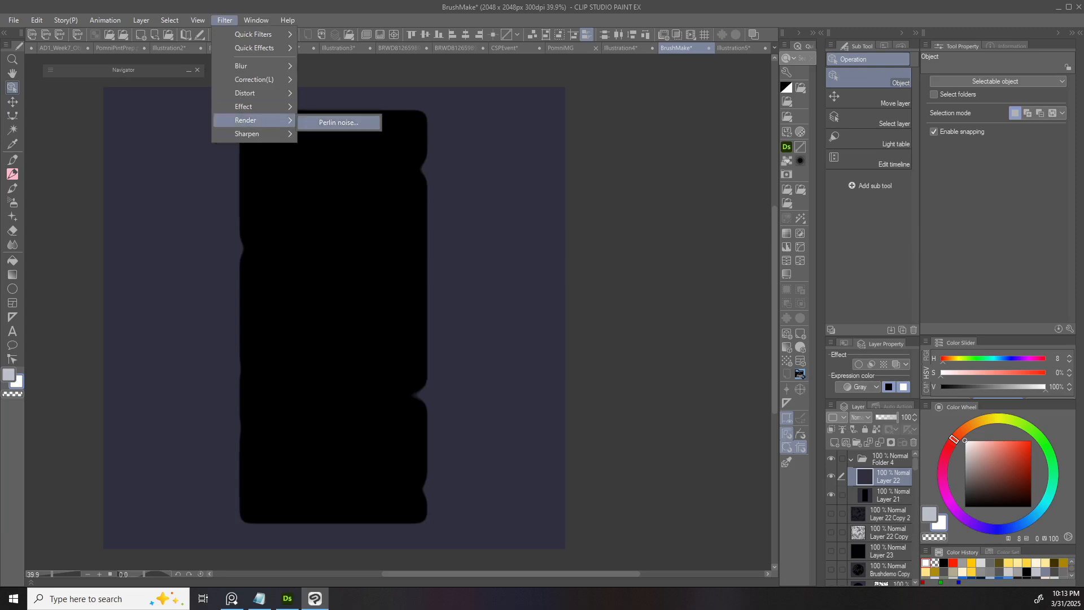
pyautogui.click(337, 122)
pyautogui.click(851, 175)
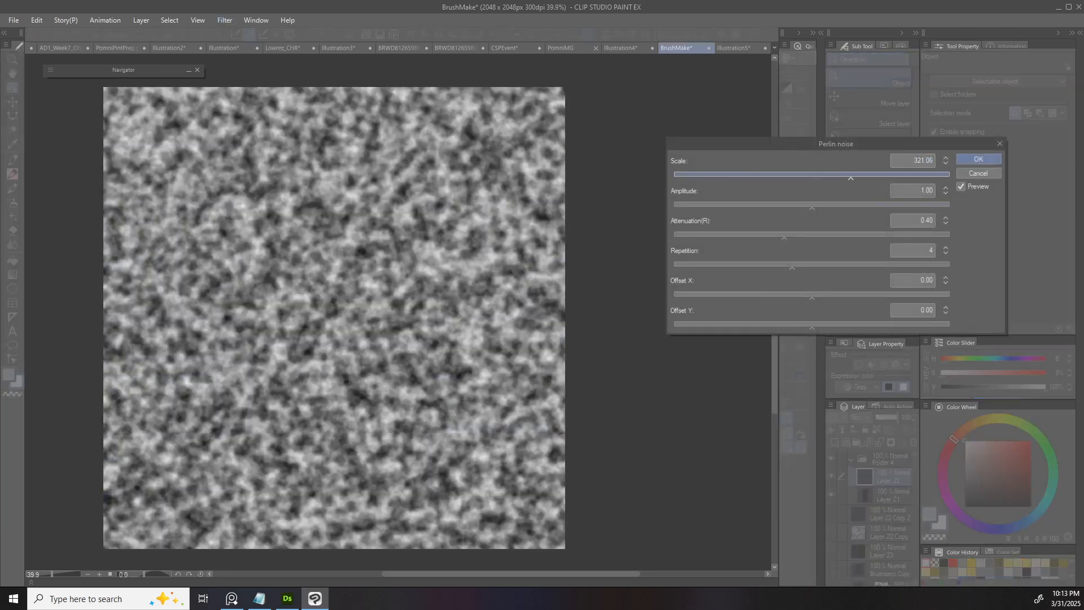
pyautogui.moveTo(883, 205); pyautogui.dragTo(782, 235)
pyautogui.click(831, 235)
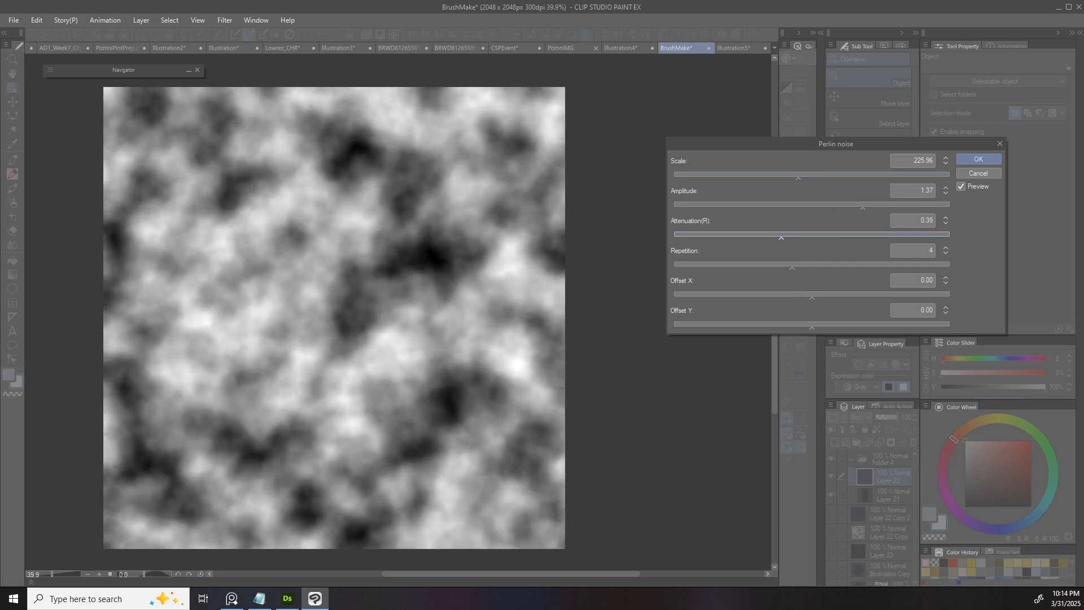
pyautogui.click(978, 159)
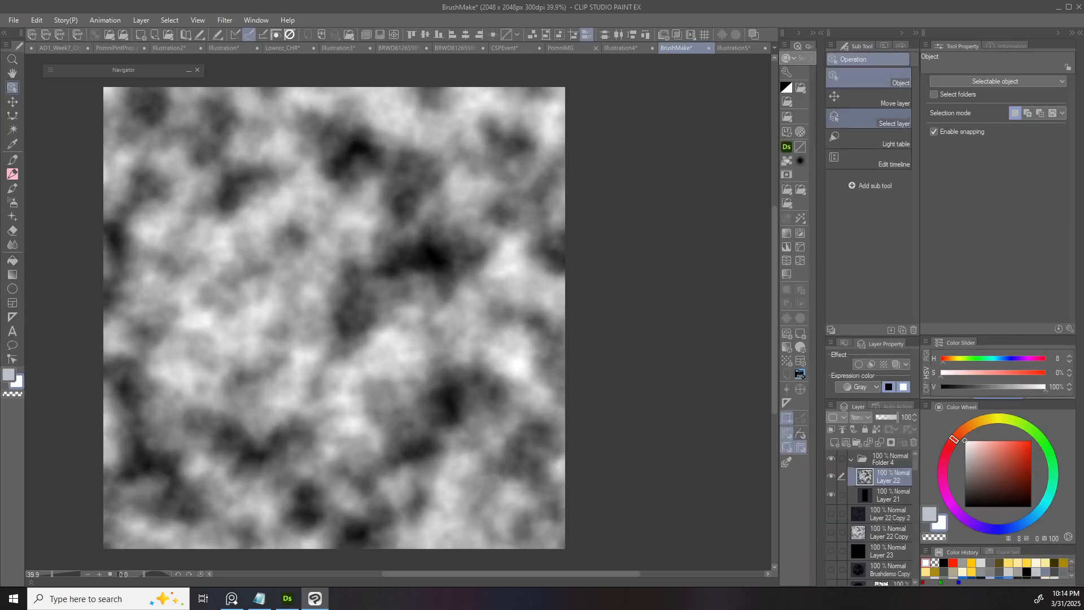
# - Invert the noise layer by swapping the black and white output levels in Level Correction, and convert its brightness to opacity
pyautogui.hotkey('ctrl', 'z')
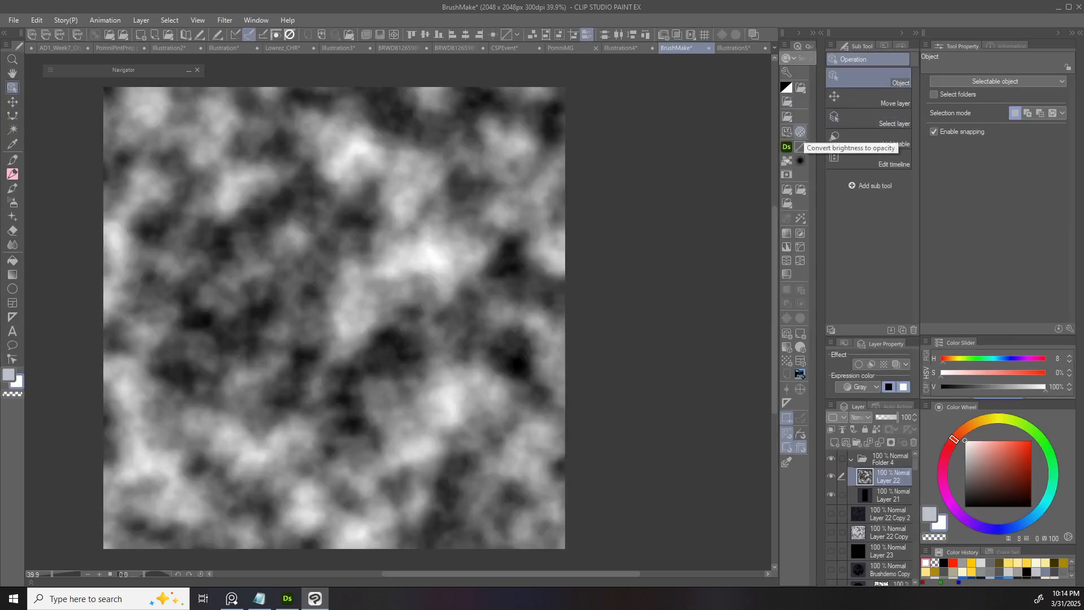
pyautogui.hotkey('ctrl', 'y')
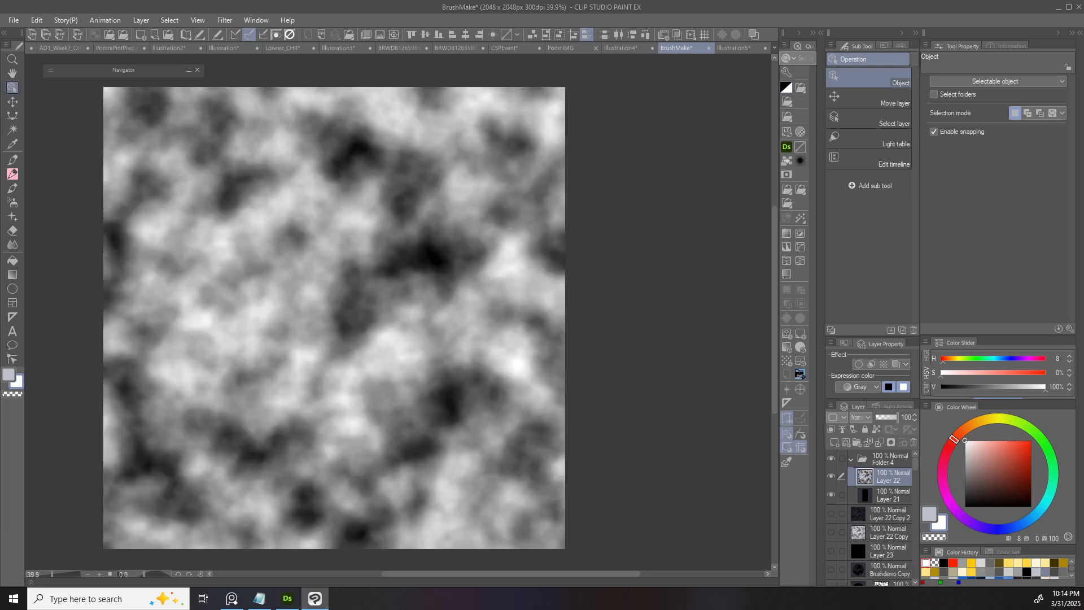
pyautogui.hotkey('ctrl', 'l')
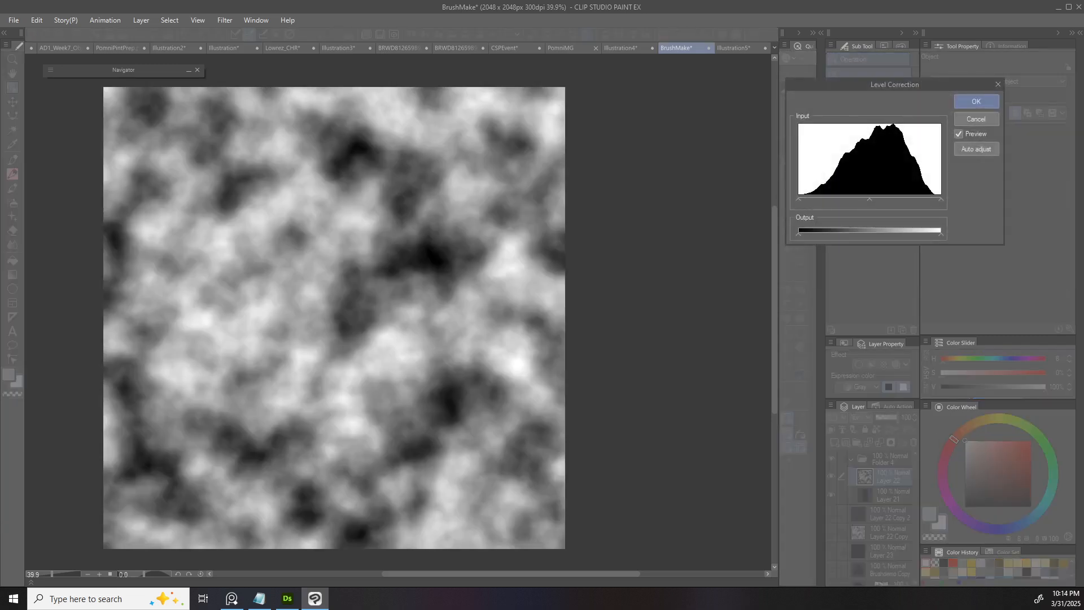
pyautogui.moveTo(798, 234); pyautogui.dragTo(941, 234)
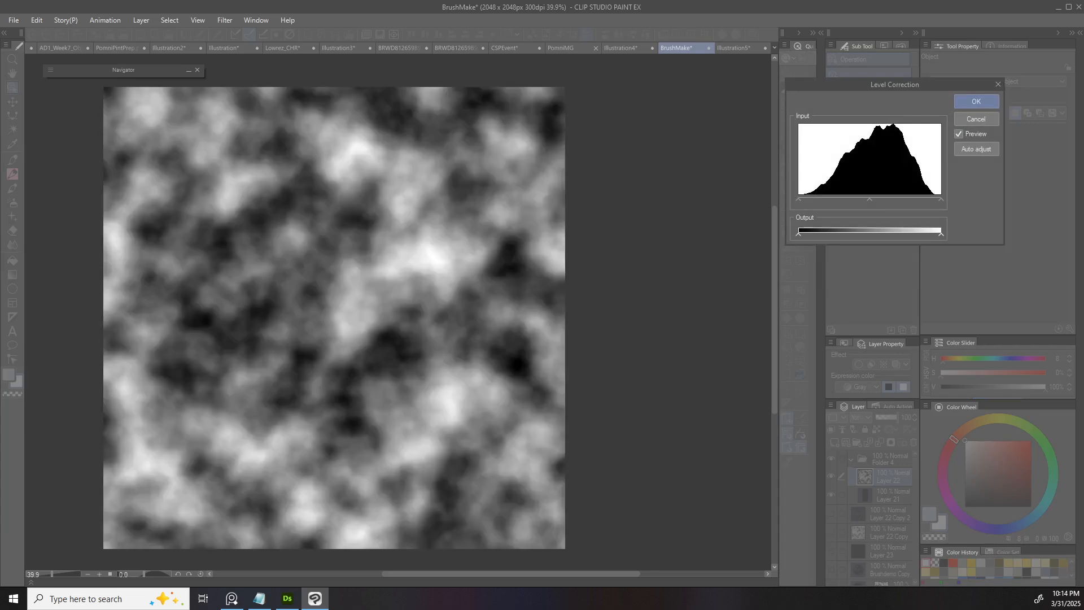
pyautogui.press('Return')
pyautogui.hotkey('ctrl', 'l')
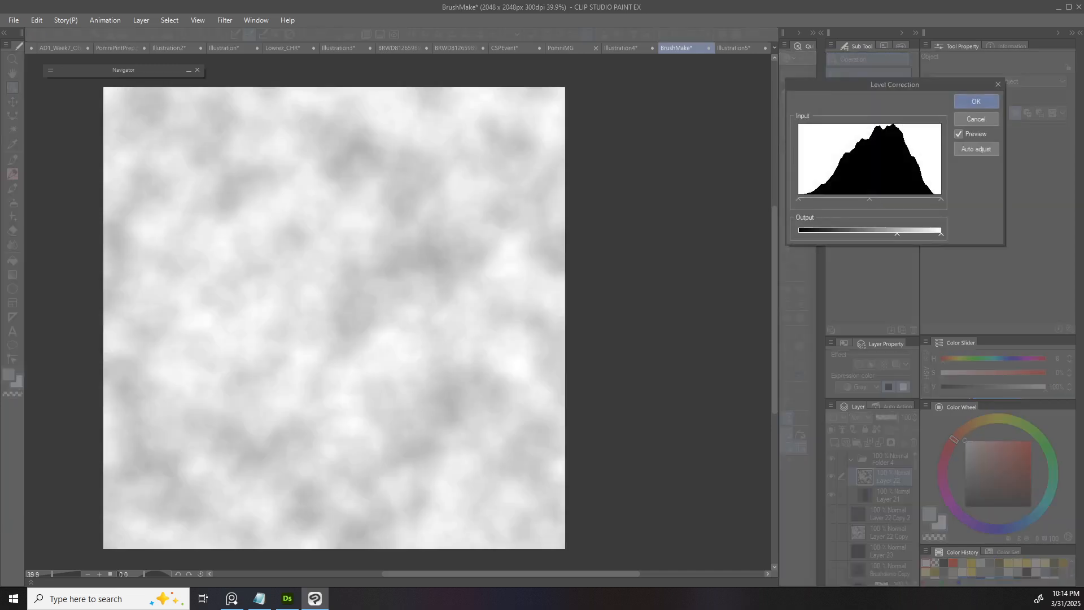
pyautogui.moveTo(940, 234); pyautogui.dragTo(799, 234)
pyautogui.moveTo(897, 234); pyautogui.dragTo(940, 234)
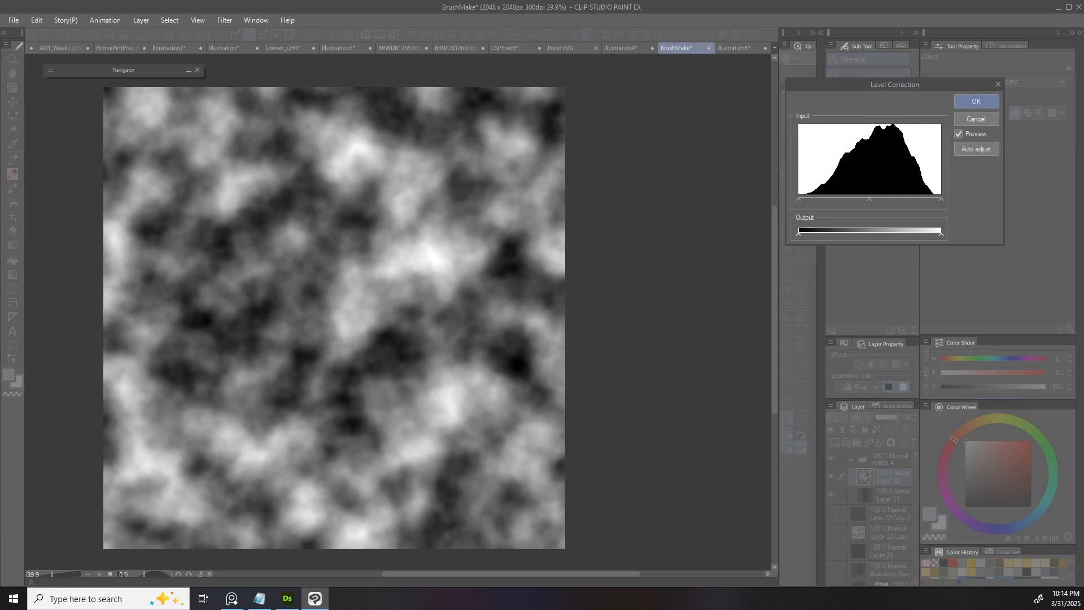
pyautogui.press('Return')
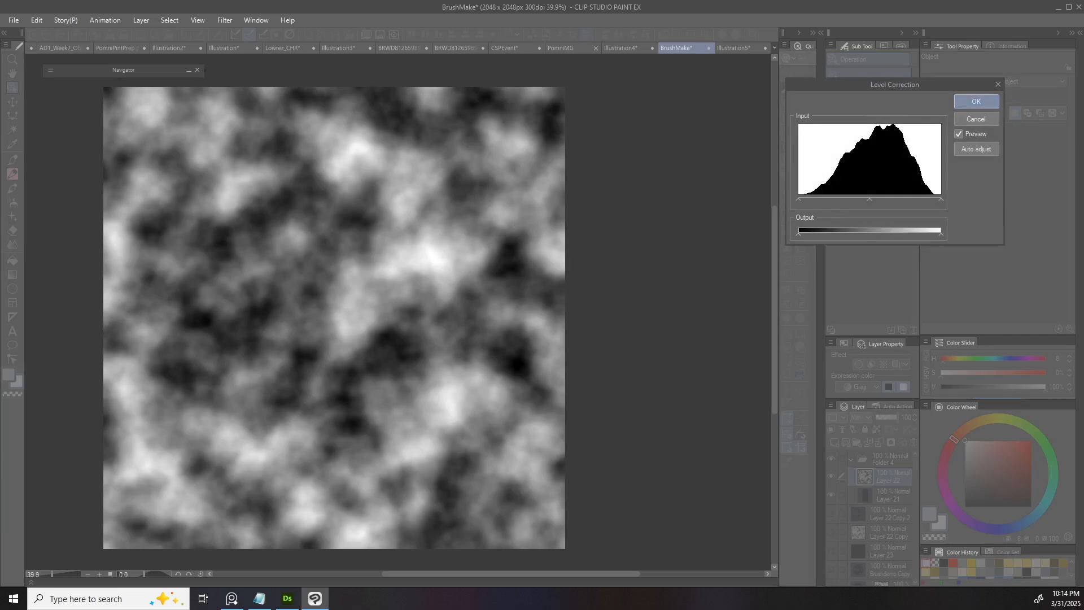
pyautogui.hotkey('ctrl', 'z')
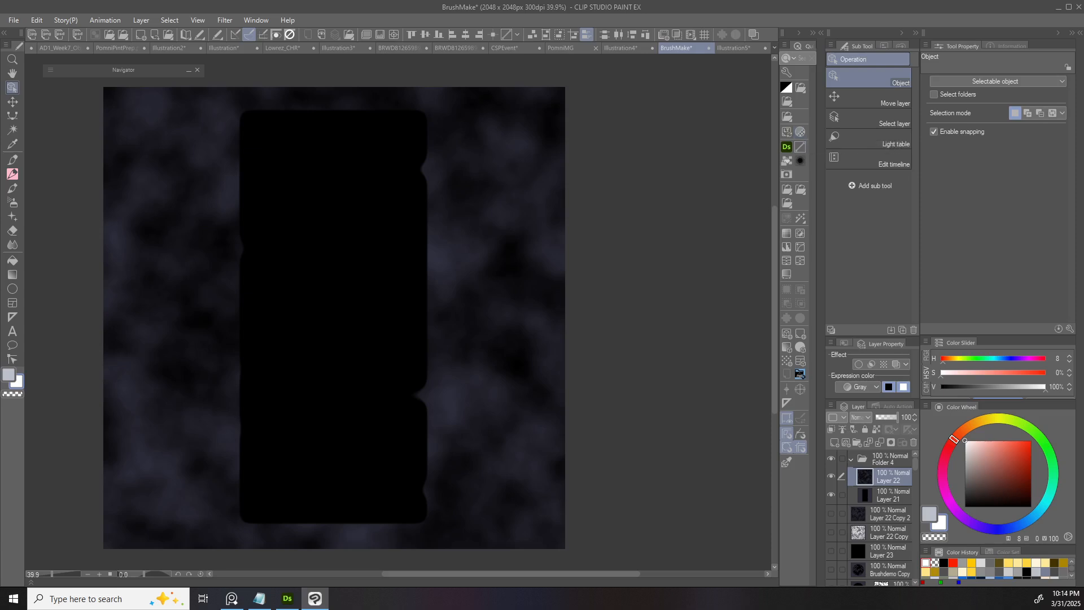
# - Squeeze the noise layer horizontally without keeping its aspect ratio, into a full-height band slightly wider than the notched shape
pyautogui.hotkey('ctrl', 't')
pyautogui.moveTo(565, 318); pyautogui.dragTo(455, 318)
pyautogui.hotkey('ctrl', 'z')
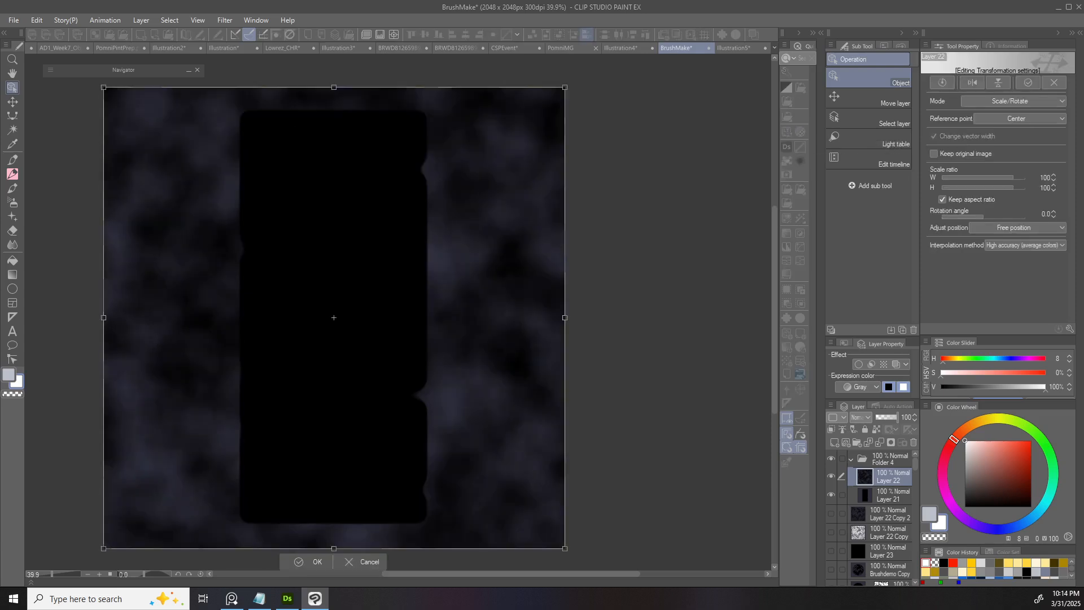
pyautogui.click(942, 199)
pyautogui.moveTo(564, 317); pyautogui.dragTo(435, 318)
pyautogui.moveTo(361, 322); pyautogui.dragTo(269, 318)
pyautogui.moveTo(103, 318); pyautogui.dragTo(224, 318)
pyautogui.press('Return')
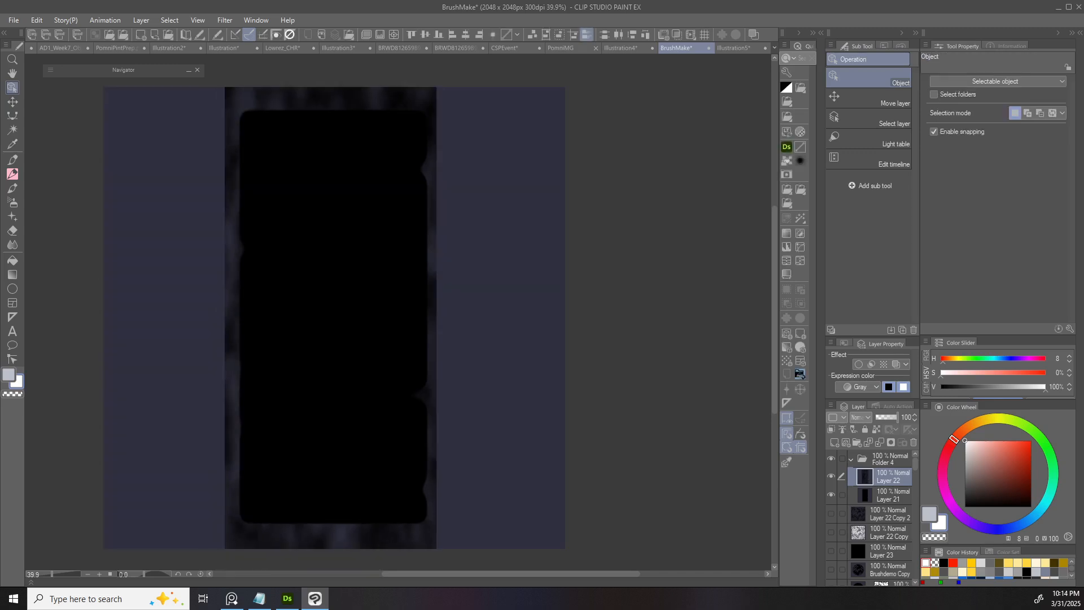
# - Mask the notched shape layer with a selection made from the noise layer's opacity, and hide the noise layer
pyautogui.keyDown('ctrl'); pyautogui.click(865, 478); pyautogui.keyUp('ctrl')
pyautogui.click(891, 496)
pyautogui.click(891, 443)
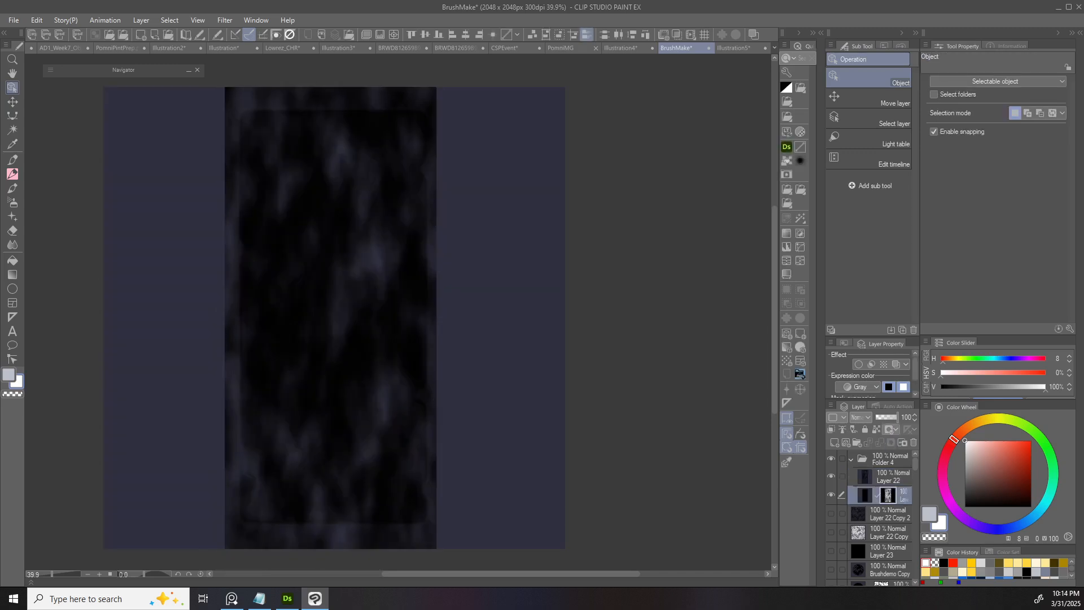
pyautogui.click(890, 477)
pyautogui.click(831, 477)
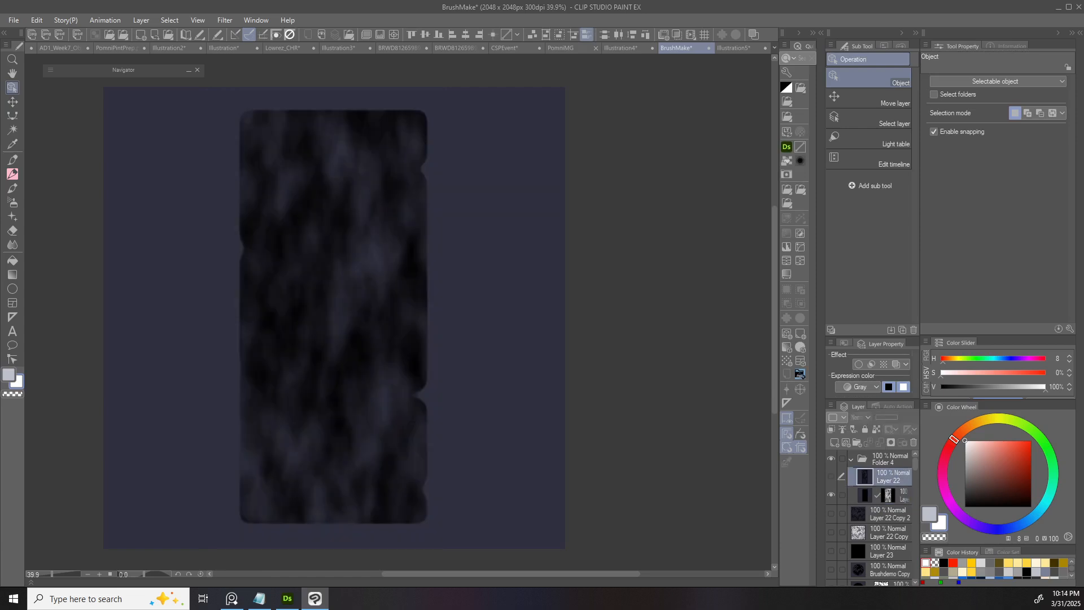
# - Adjust the shape's mask with Level Correction, narrowing the input range and reversing and compressing the output so only faint mottled patches remain
pyautogui.click(890, 496)
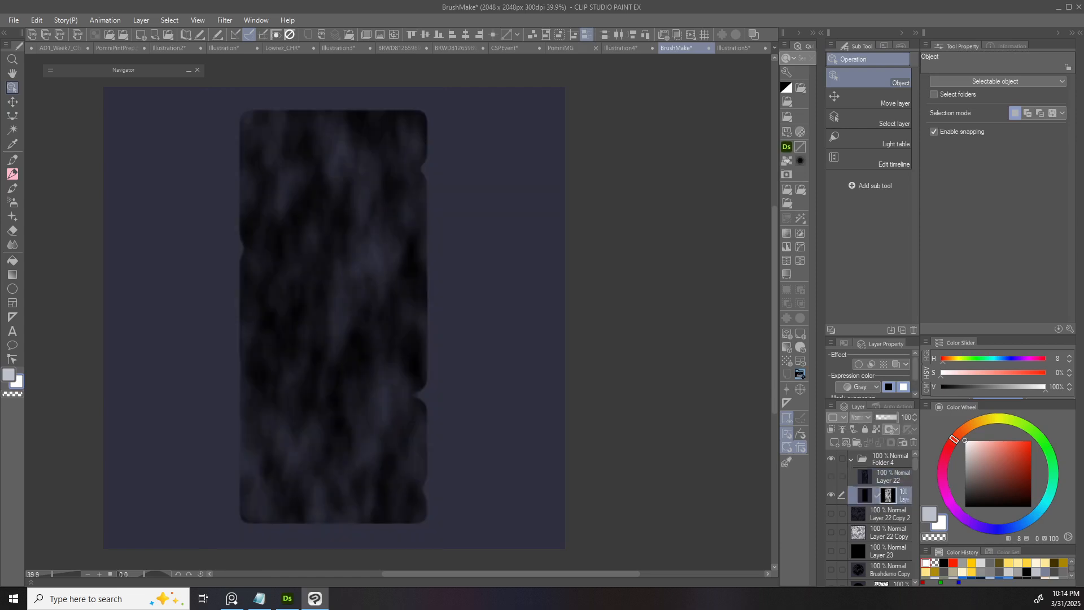
pyautogui.hotkey('ctrl', 'l')
pyautogui.moveTo(942, 234); pyautogui.dragTo(880, 199)
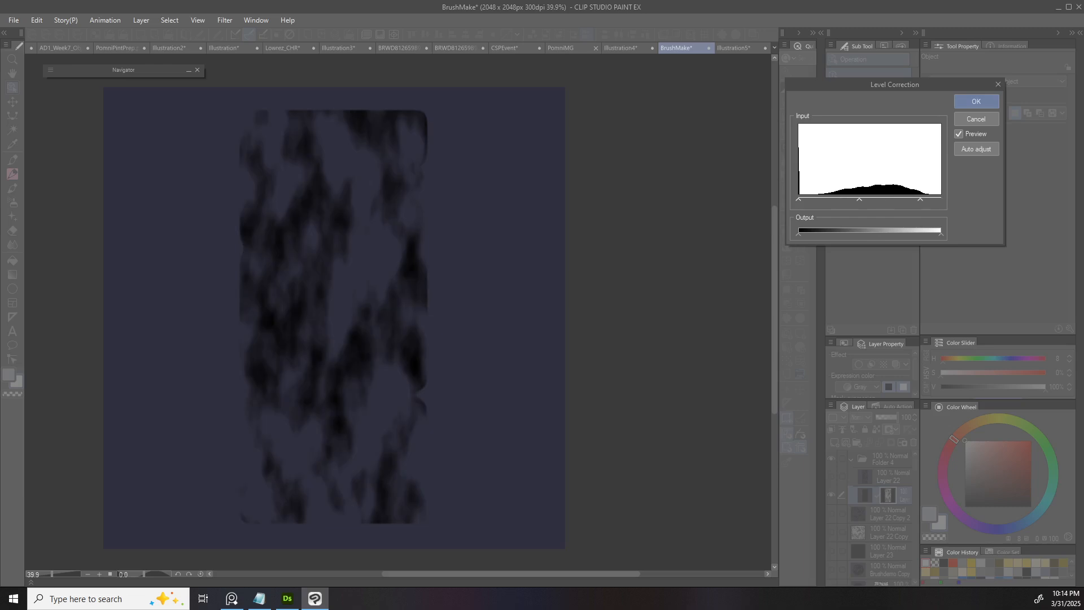
pyautogui.moveTo(826, 199); pyautogui.dragTo(865, 199)
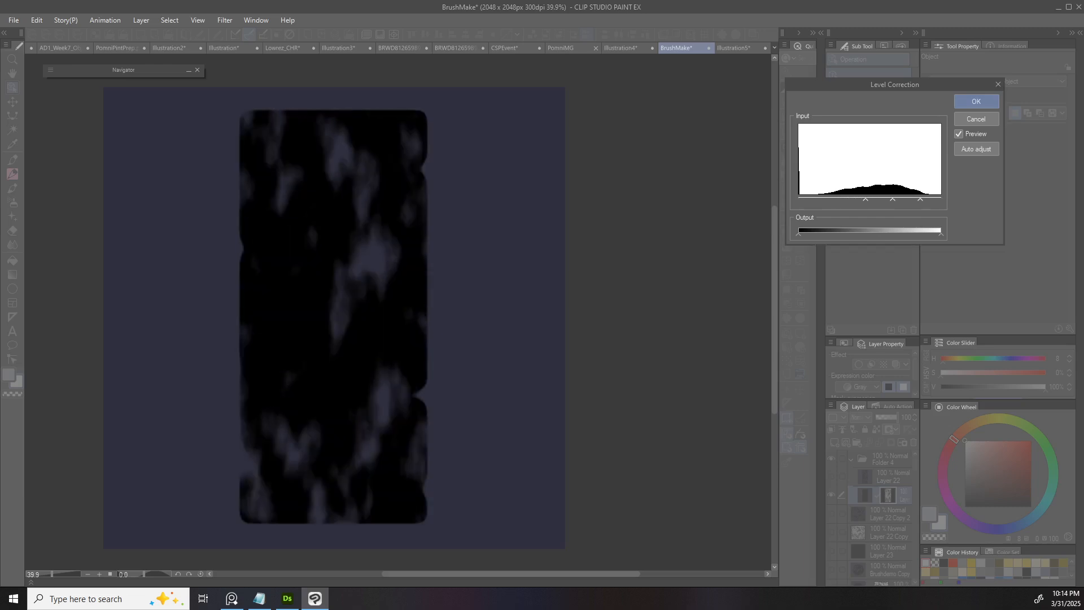
pyautogui.moveTo(892, 200); pyautogui.dragTo(883, 200)
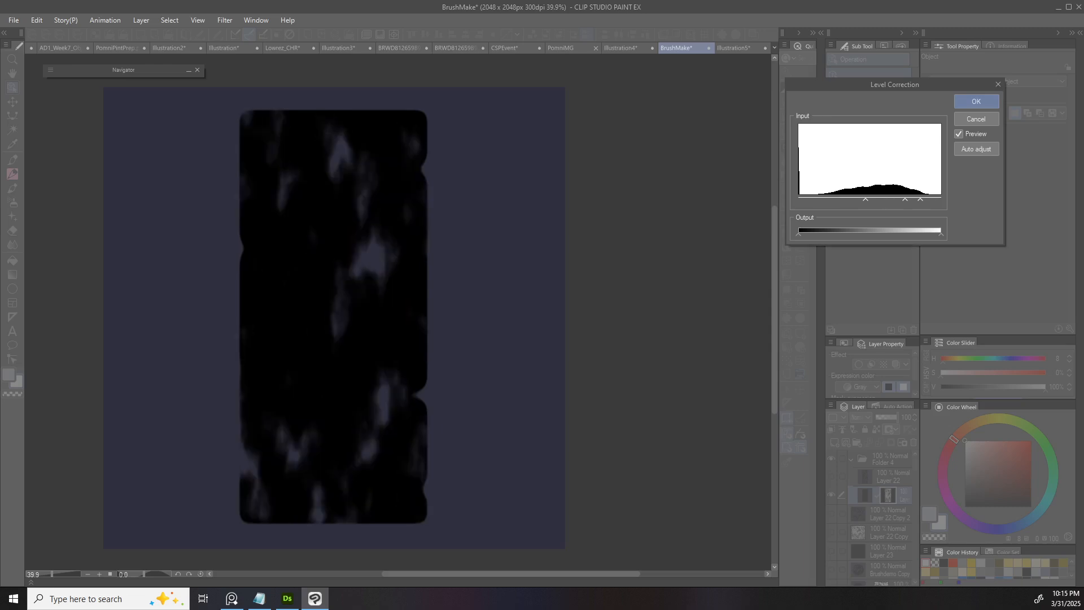
pyautogui.scroll(4, 342, 259)
pyautogui.scroll(-3, 365, 266)
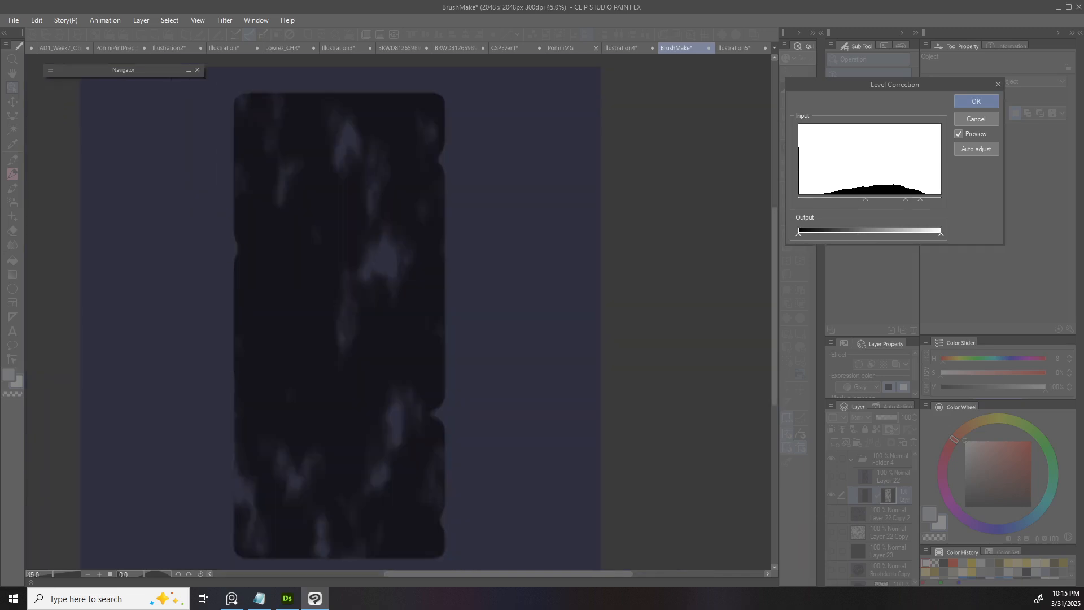
pyautogui.moveTo(942, 234); pyautogui.dragTo(880, 233)
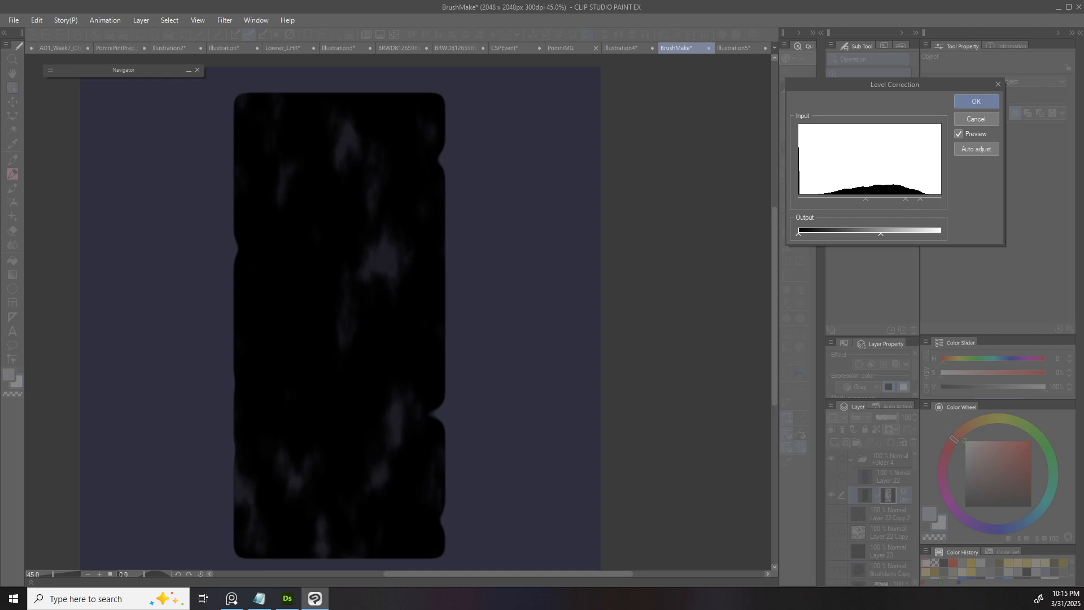
pyautogui.moveTo(860, 233); pyautogui.dragTo(866, 234)
pyautogui.click(976, 101)
pyautogui.scroll(-2, 339, 310)
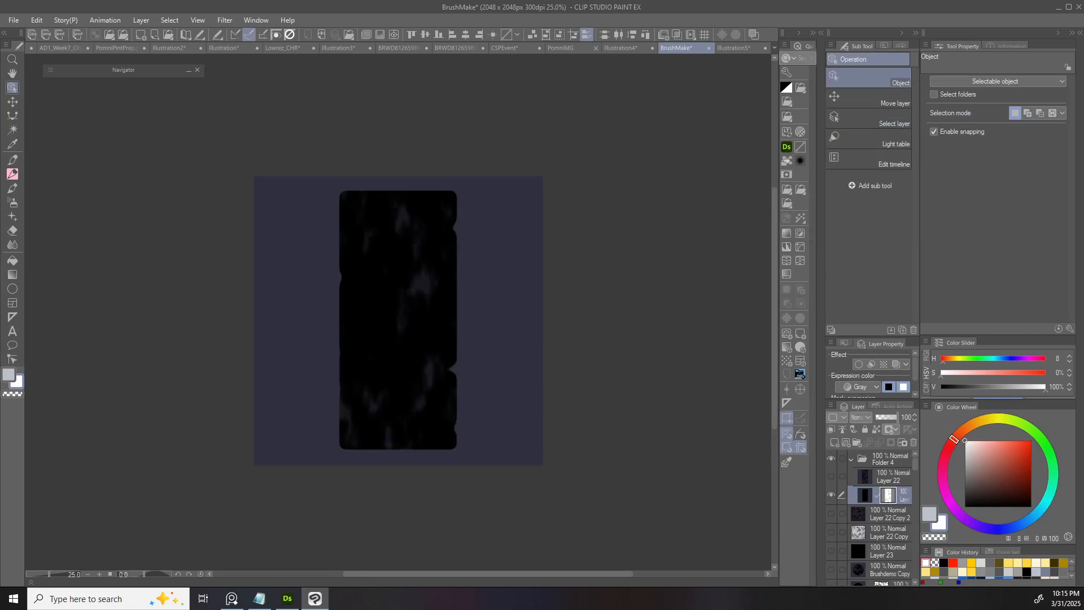
# - Apply the mask to the notched shape layer so the mottled texture becomes part of its pixels
pyautogui.scroll(2, 339, 311)
pyautogui.press('o')
pyautogui.scroll(-1, 395, 311)
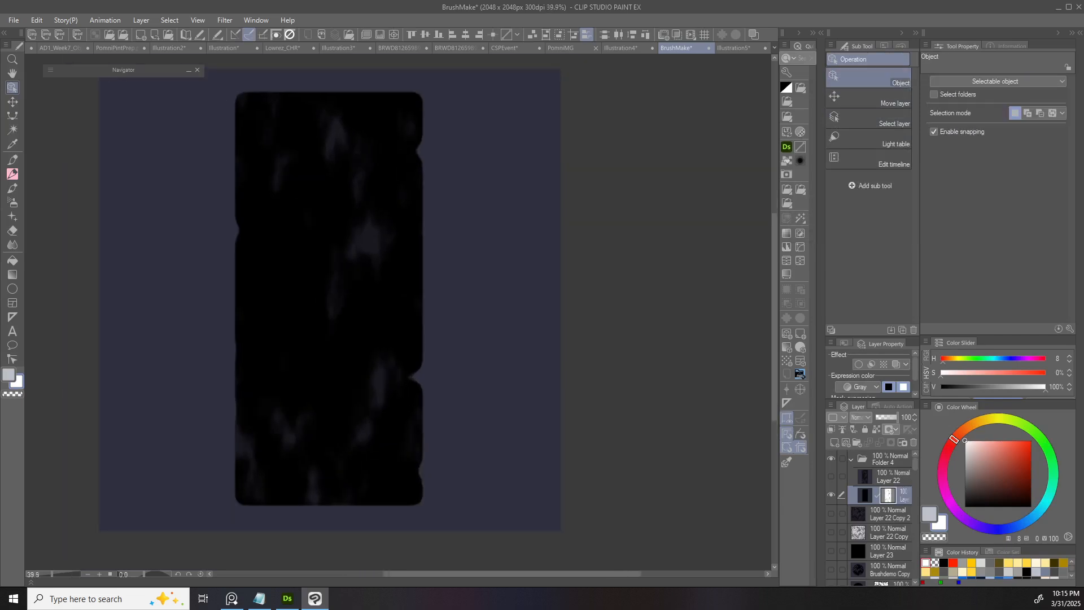
pyautogui.hotkey('ctrl', 't')
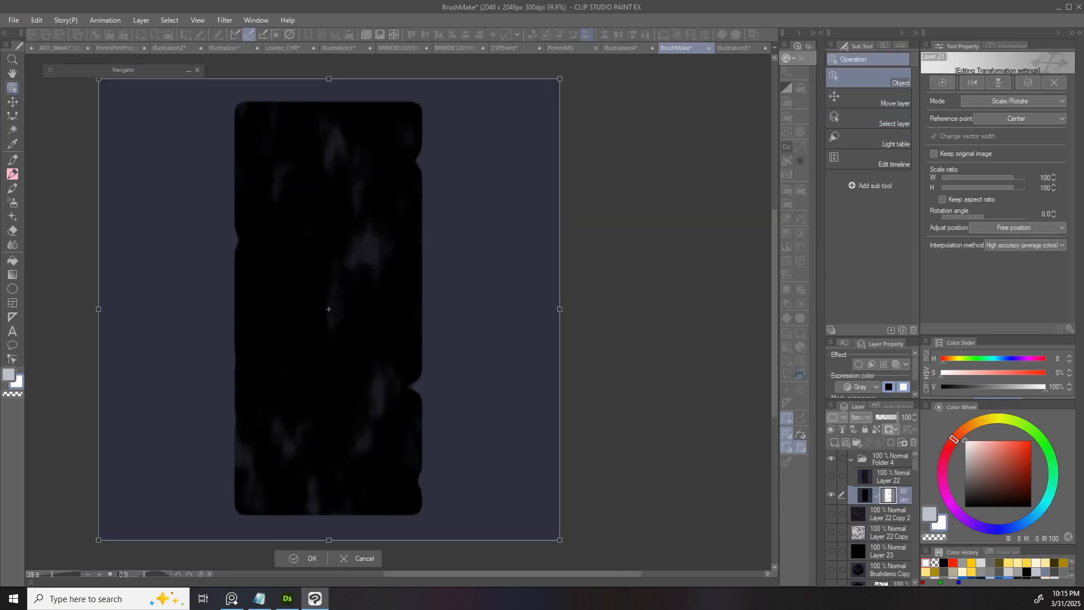
pyautogui.press('Escape')
pyautogui.click(902, 442)
pyautogui.scroll(-1, 368, 341)
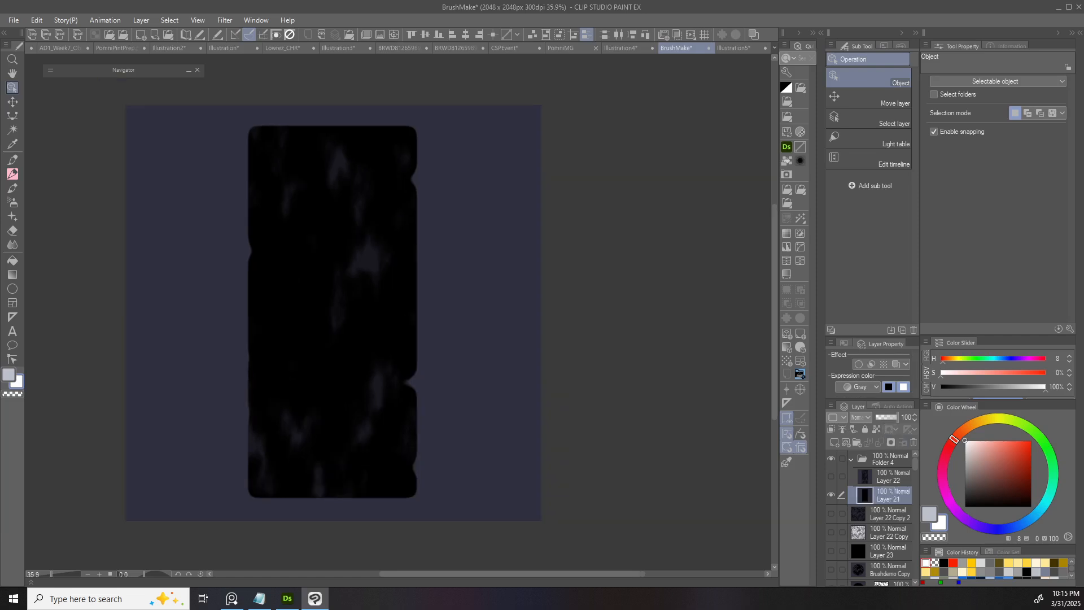
# - Start a mesh transformation of the notched shape with 2 horizontal and 6 vertical grid points
pyautogui.hotkey('ctrl', 'alt', 't')
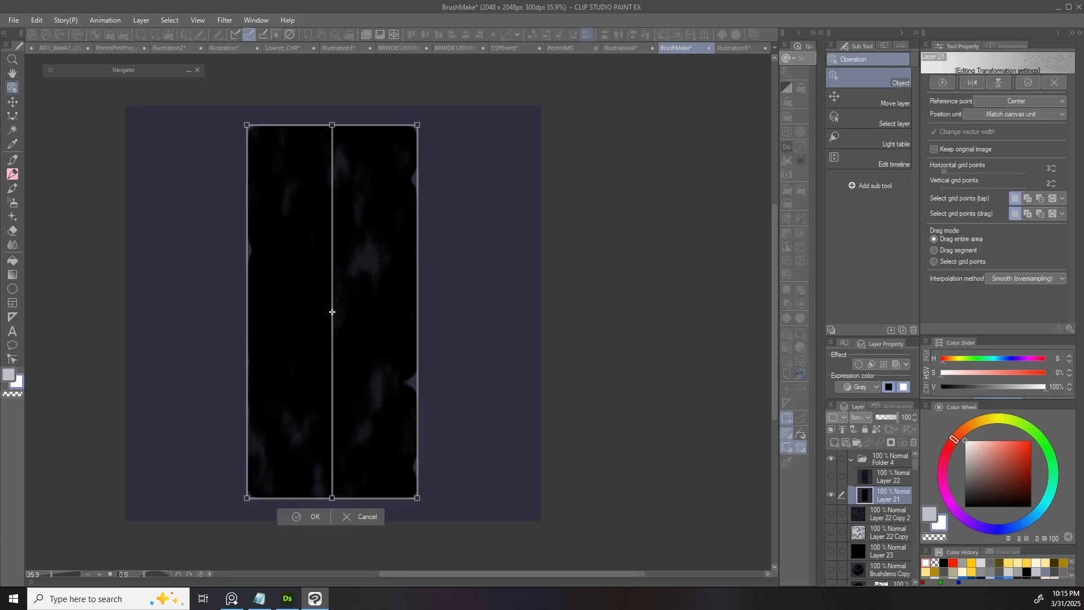
pyautogui.press('Escape')
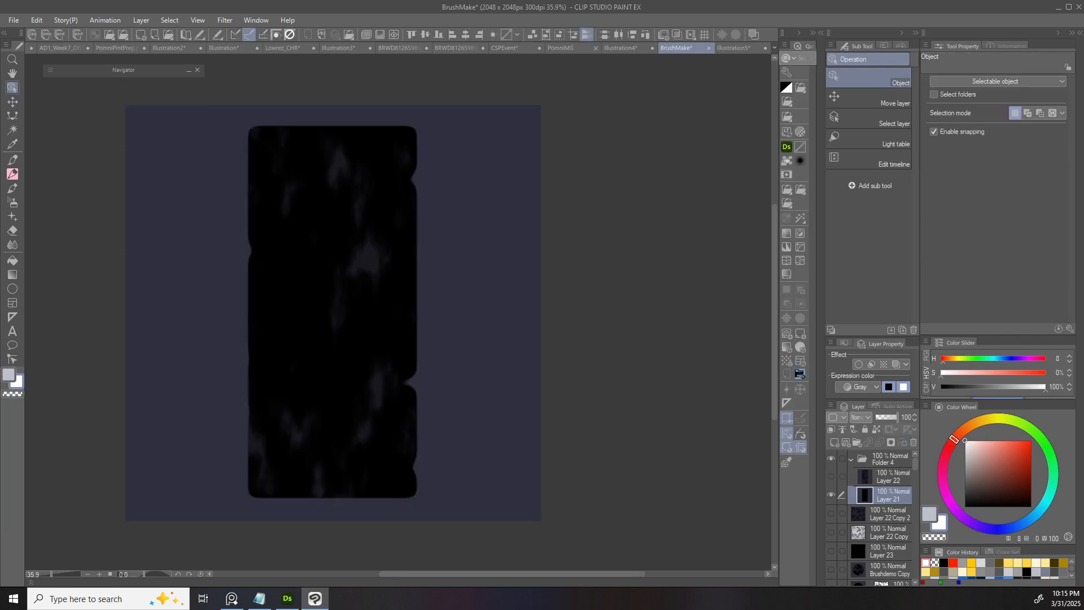
pyautogui.click(36, 20)
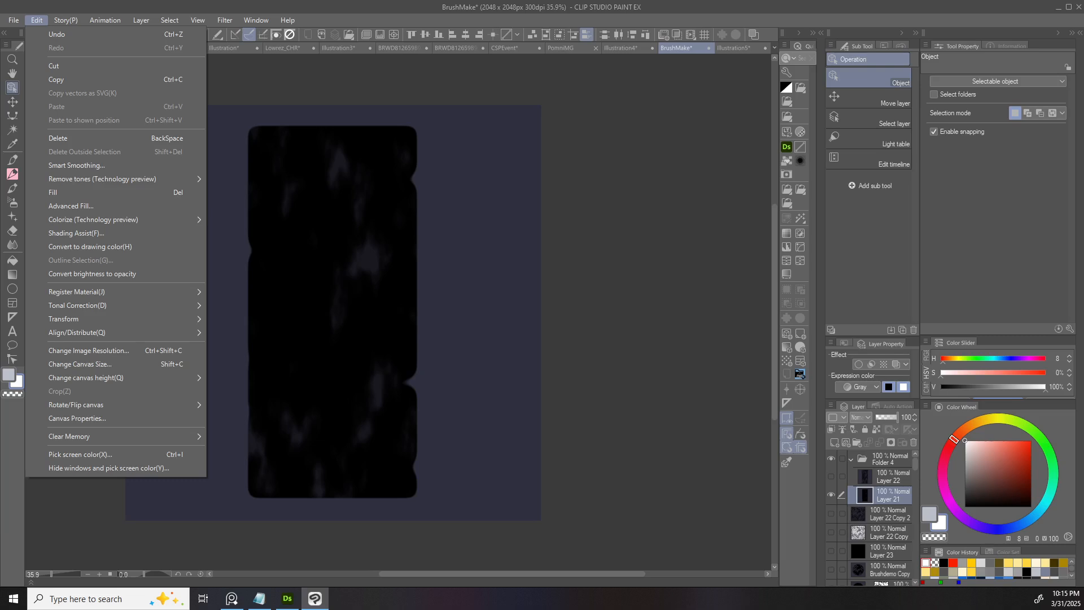
pyautogui.moveTo(113, 318)
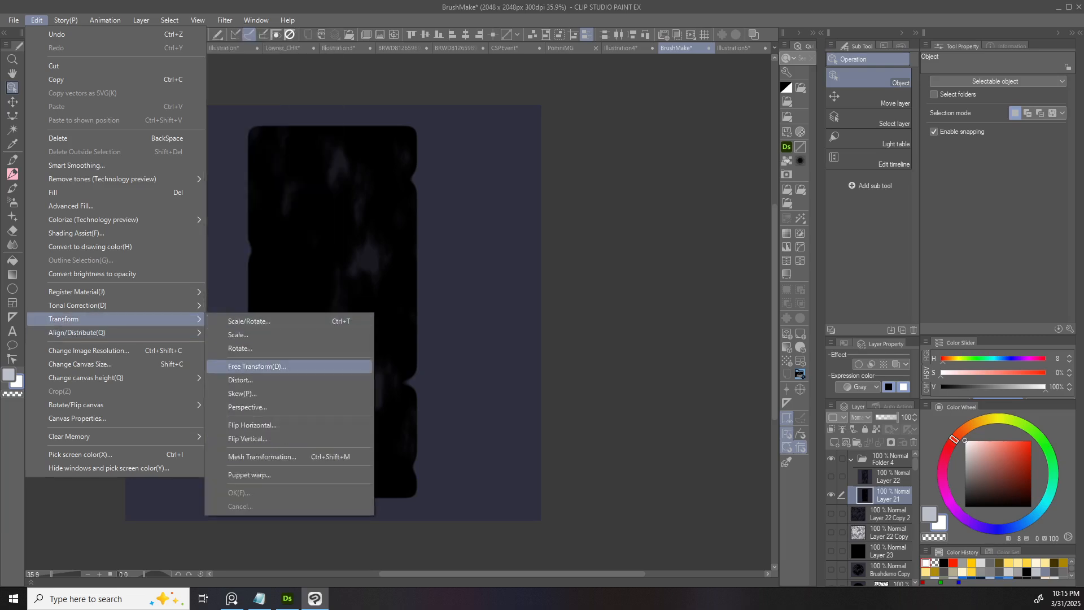
pyautogui.click(262, 457)
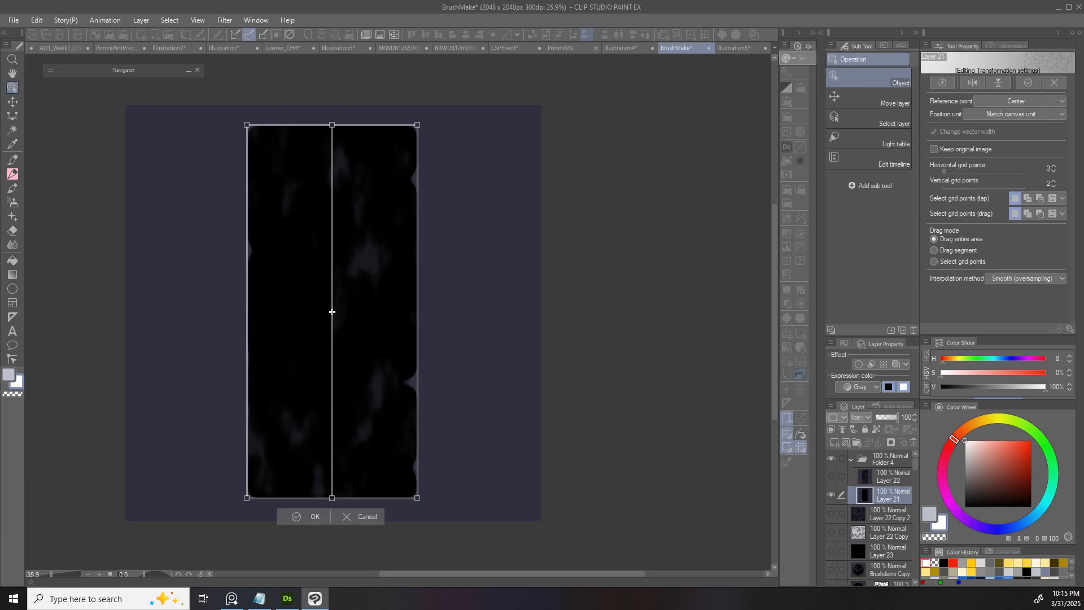
pyautogui.moveTo(944, 171); pyautogui.dragTo(960, 186)
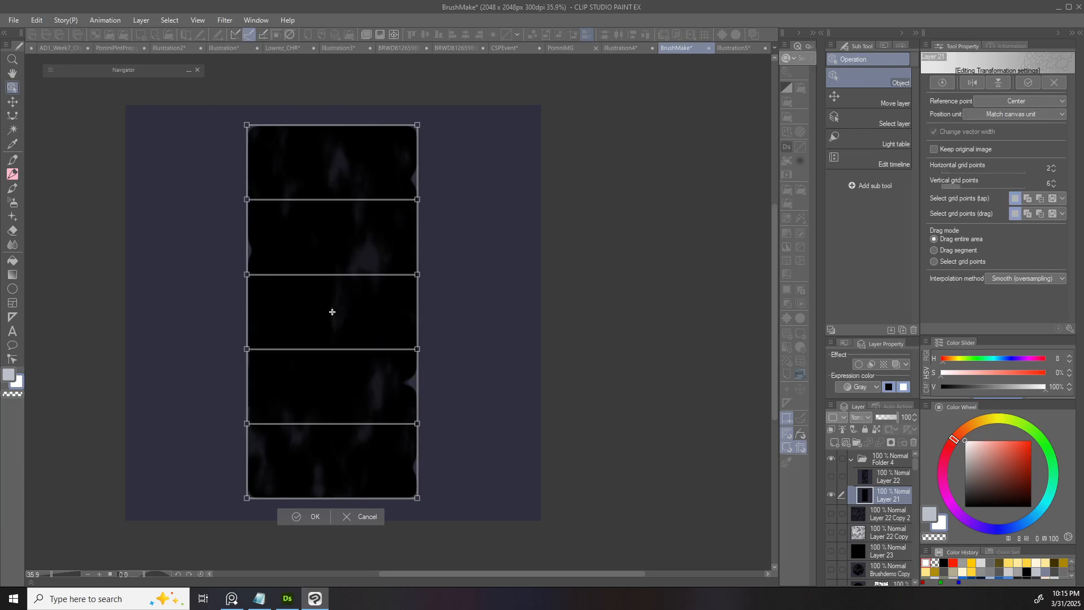
# - Try pulling the second row of mesh grid points on the notched shape inward, and undo it
pyautogui.moveTo(210, 187); pyautogui.dragTo(424, 205)
pyautogui.moveTo(247, 200); pyautogui.dragTo(253, 200)
pyautogui.hotkey('ctrl', 'z')
pyautogui.hotkey('ctrl', 'z')
pyautogui.moveTo(463, 103); pyautogui.dragTo(221, 307)
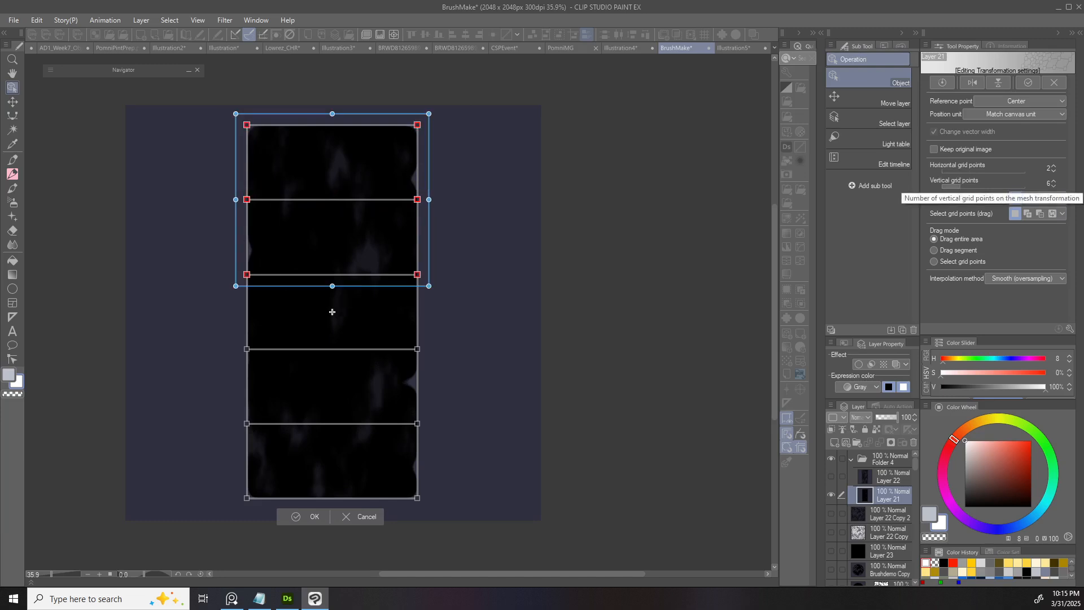
# - Reduce the mesh to 3 vertical grid points and narrow the shape's upper and middle rows symmetrically
pyautogui.click(1054, 185)
pyautogui.click(1054, 186)
pyautogui.click(1053, 185)
pyautogui.moveTo(178, 112); pyautogui.dragTo(485, 356)
pyautogui.moveTo(429, 218); pyautogui.dragTo(417, 218)
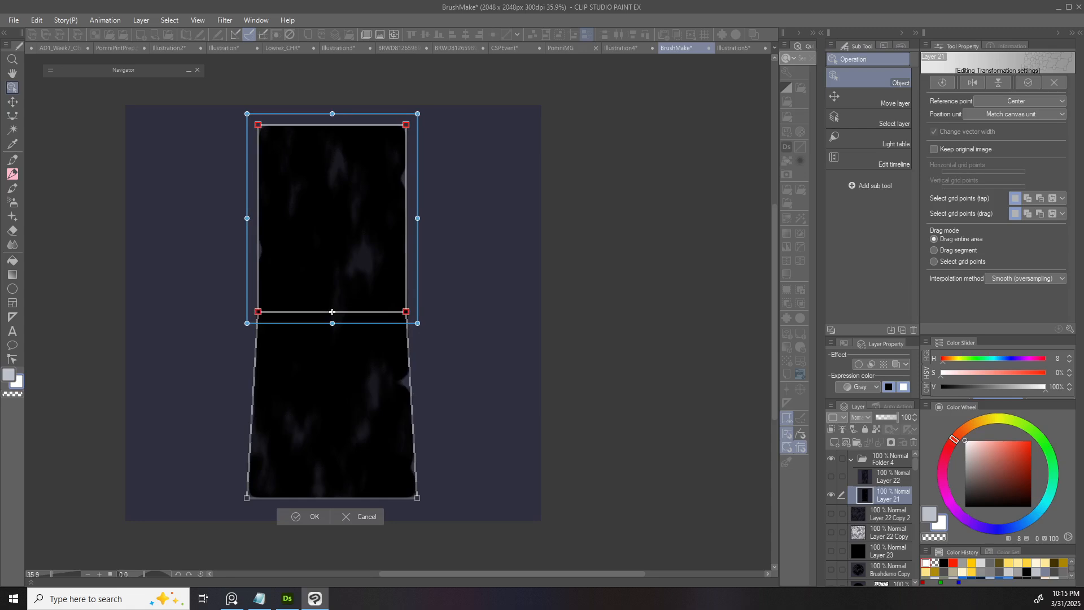
pyautogui.click(332, 311)
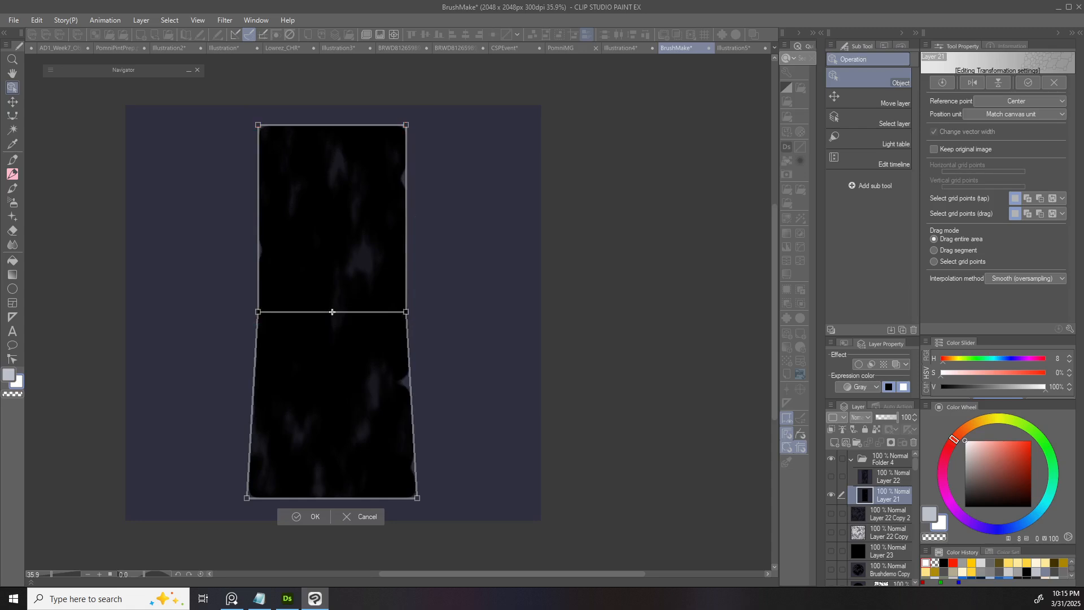
# - Pull the mesh's upper-left corner inward, lower-left corner inward and slightly up, and lower-right corner down, and apply the transformation
pyautogui.moveTo(258, 125); pyautogui.dragTo(270, 125)
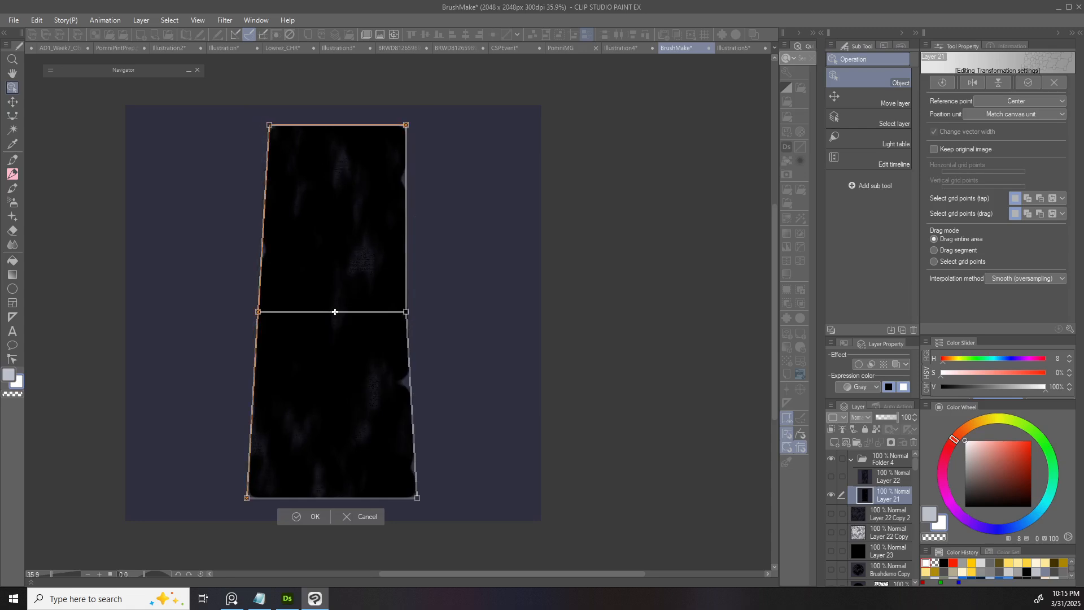
pyautogui.moveTo(246, 498); pyautogui.dragTo(258, 493)
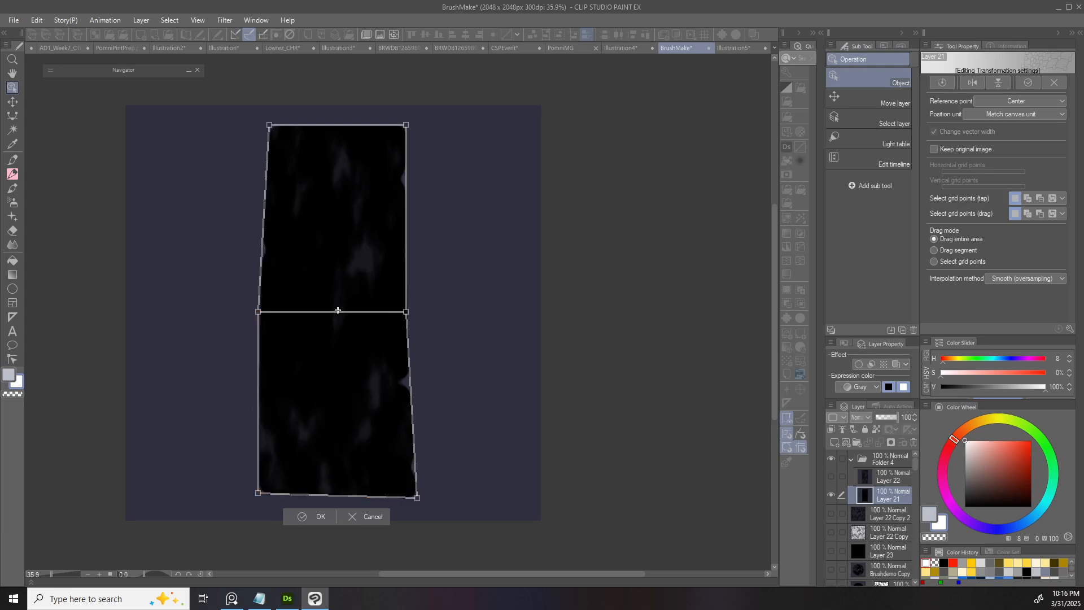
pyautogui.moveTo(417, 498); pyautogui.dragTo(417, 507)
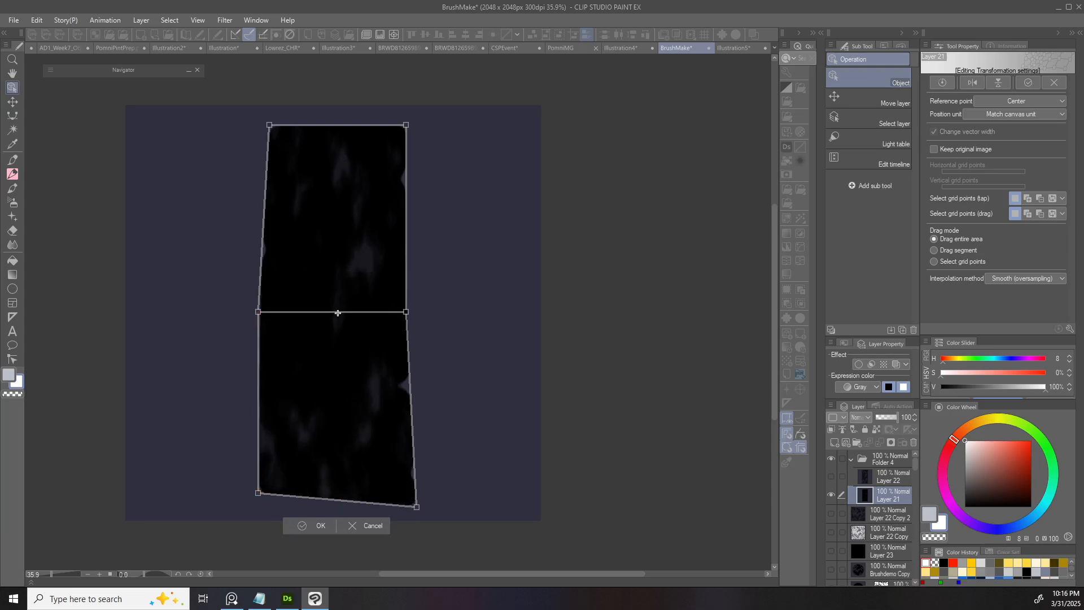
pyautogui.press('Return')
pyautogui.scroll(-2, 346, 386)
pyautogui.scroll(2, 356, 362)
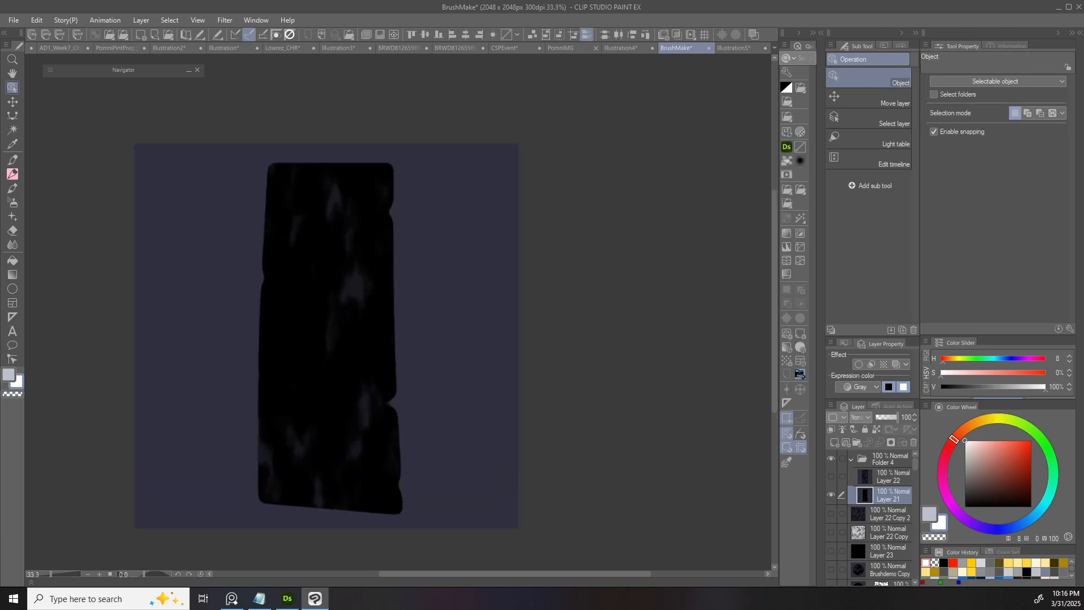
# - Undo and redo the shape's last downward move to compare its placement on the canvas
pyautogui.hotkey('ctrl', 'z')
pyautogui.hotkey('ctrl', 'z')
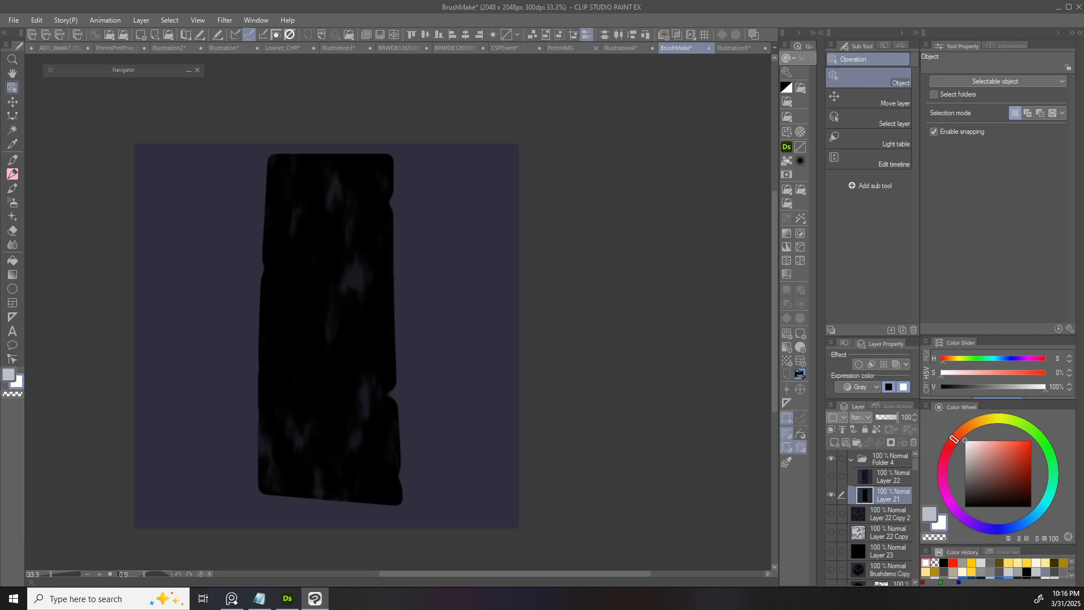
pyautogui.hotkey('ctrl', 'y')
pyautogui.hotkey('ctrl', 'y')
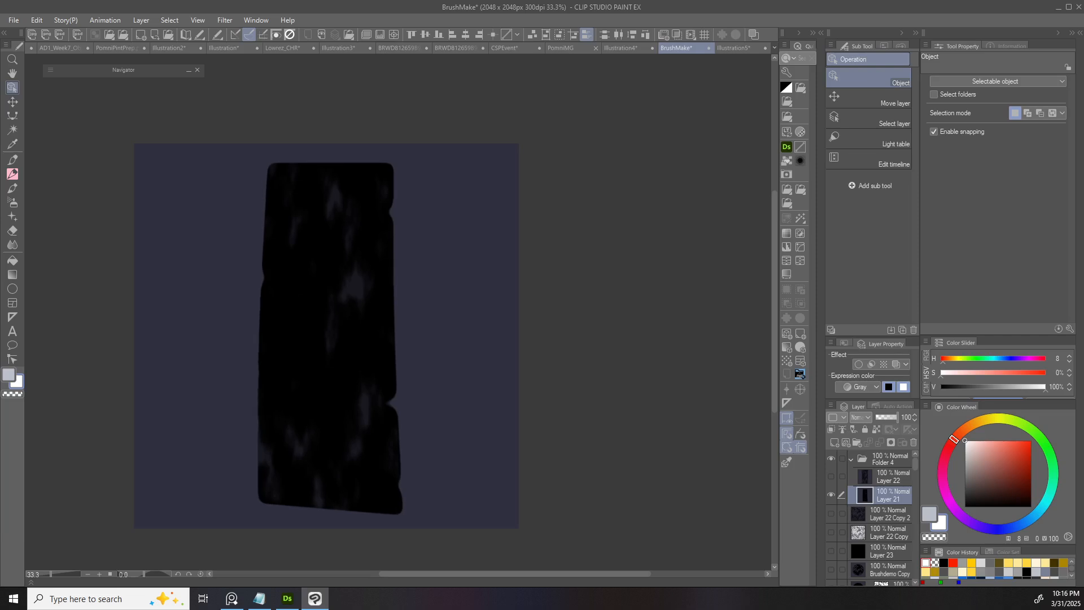
# - Rename the notched shape's layer to MarkerDemo
pyautogui.doubleClick(888, 499)
pyautogui.write('NM')
pyautogui.press('BackSpace')
pyautogui.write('MarkerDemo')
pyautogui.press('Return')
# - Add the MarkerDemo layer to the BrusheShapes material folder and enable its use as a brush tip shape
pyautogui.click(800, 374)
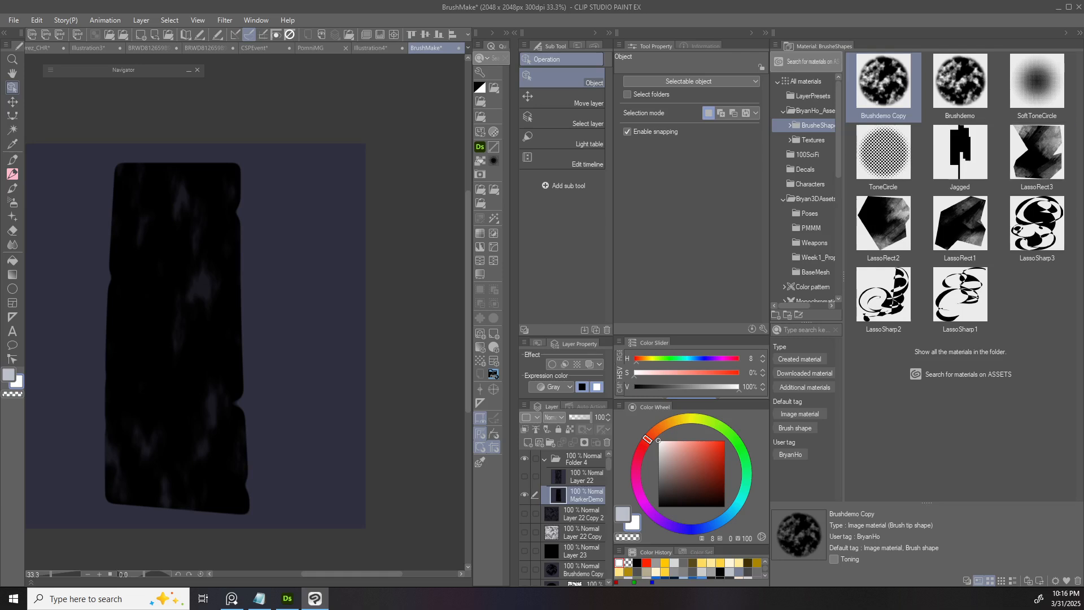
pyautogui.moveTo(558, 494); pyautogui.dragTo(1065, 325)
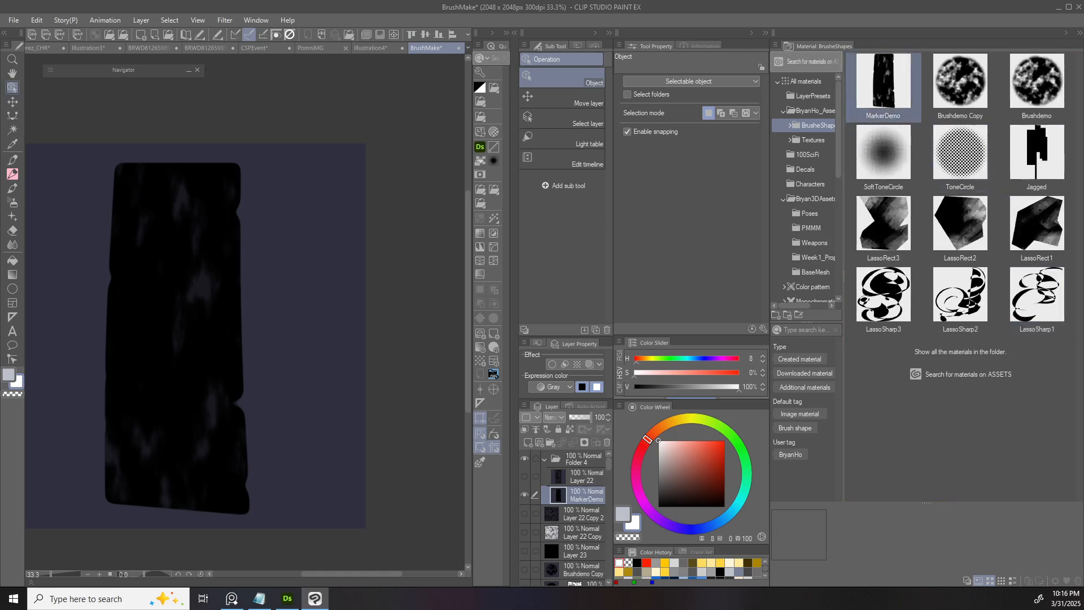
pyautogui.click(1055, 580)
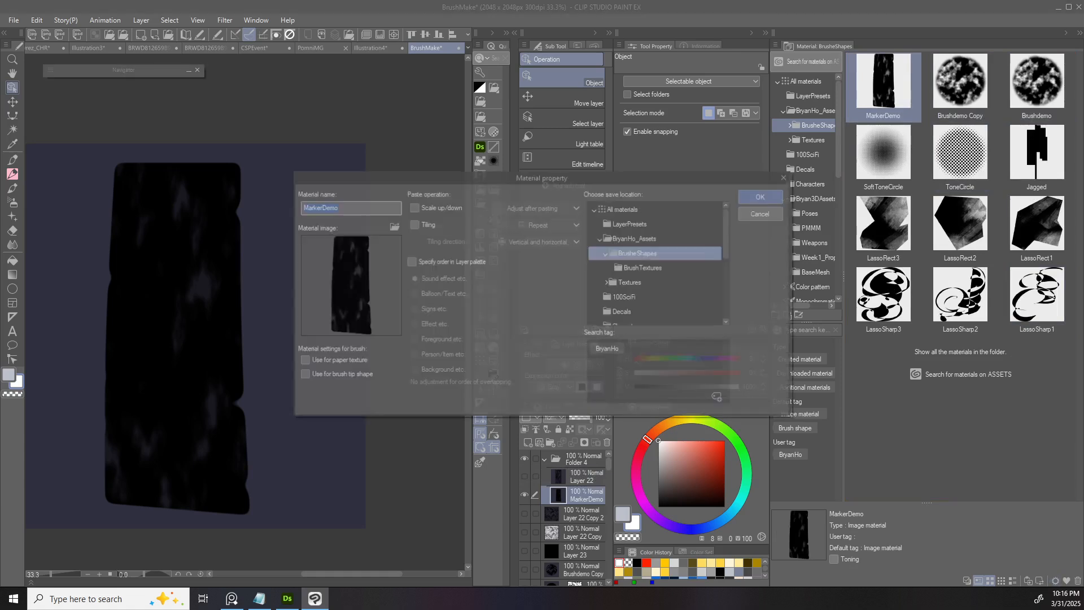
pyautogui.click(303, 374)
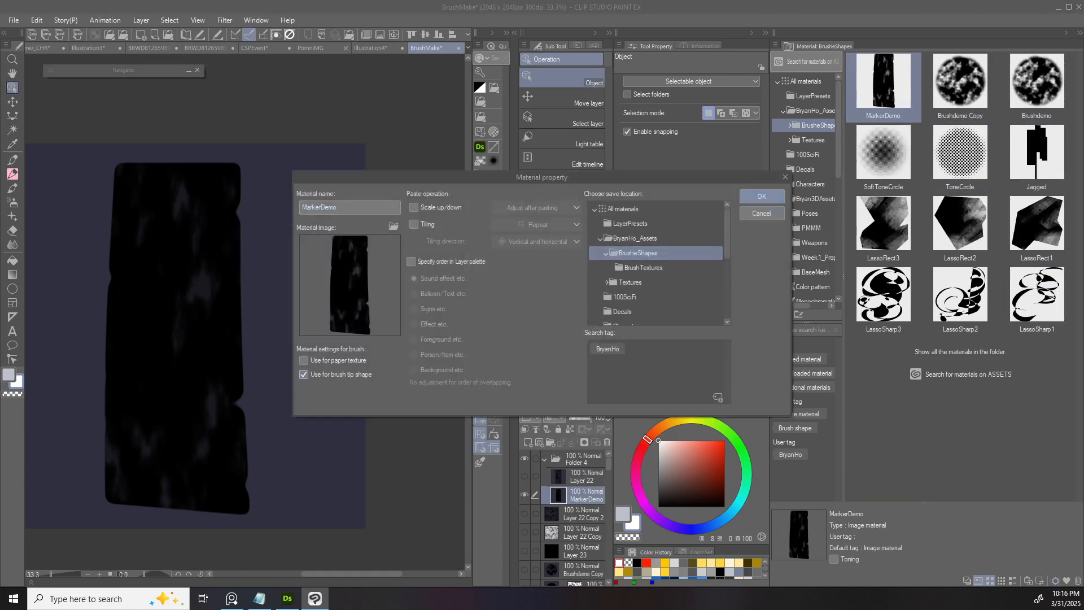
pyautogui.click(762, 196)
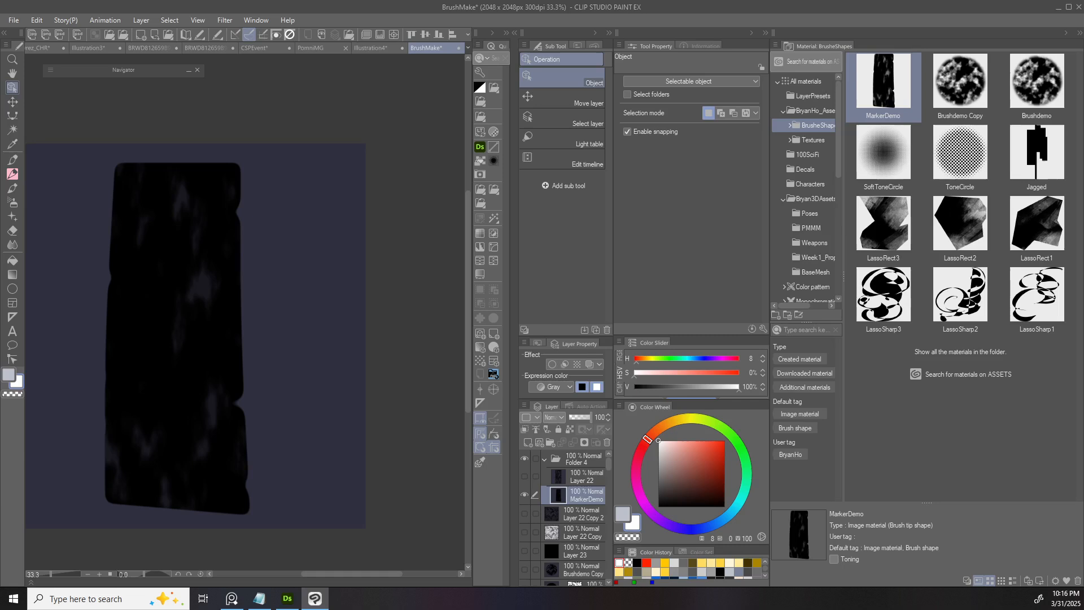
pyautogui.click(1079, 32)
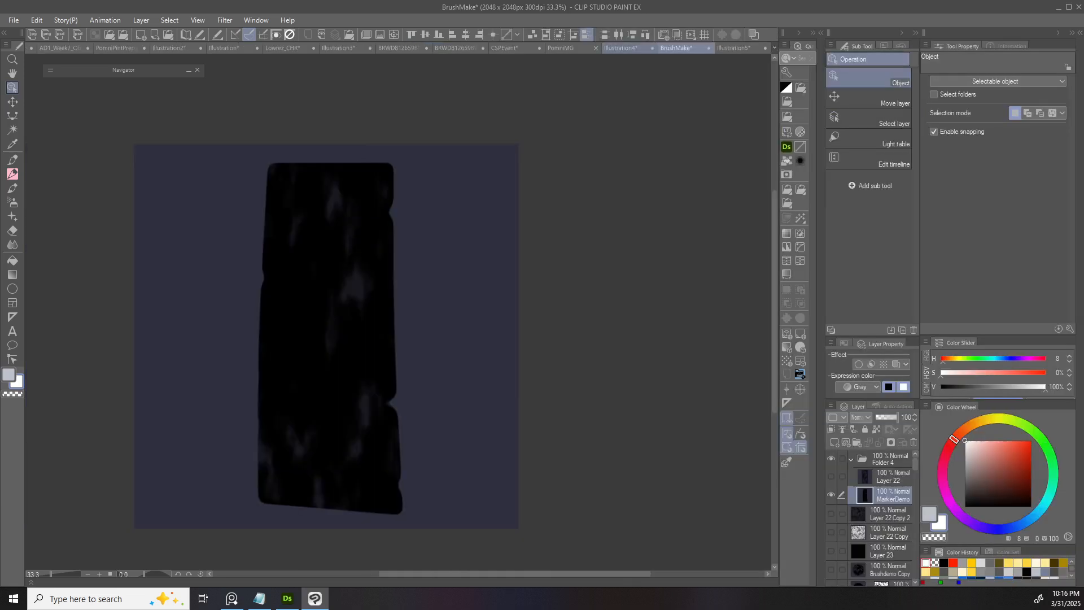
# - Switch to the Illustration4 document and duplicate the BrushmakingEvent 3 brush under the suggested name
pyautogui.click(623, 48)
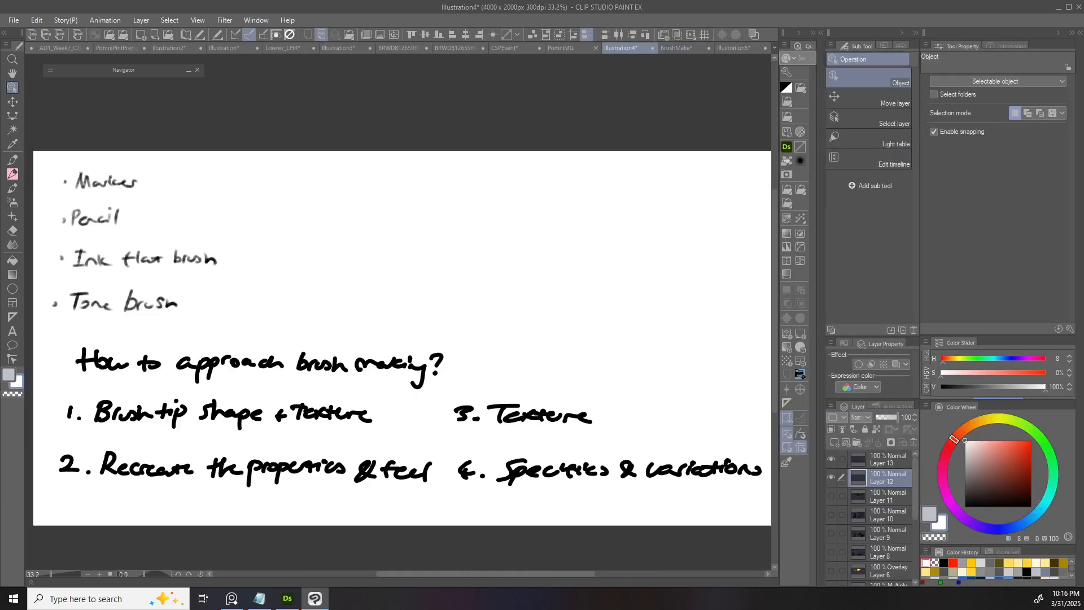
pyautogui.press('b')
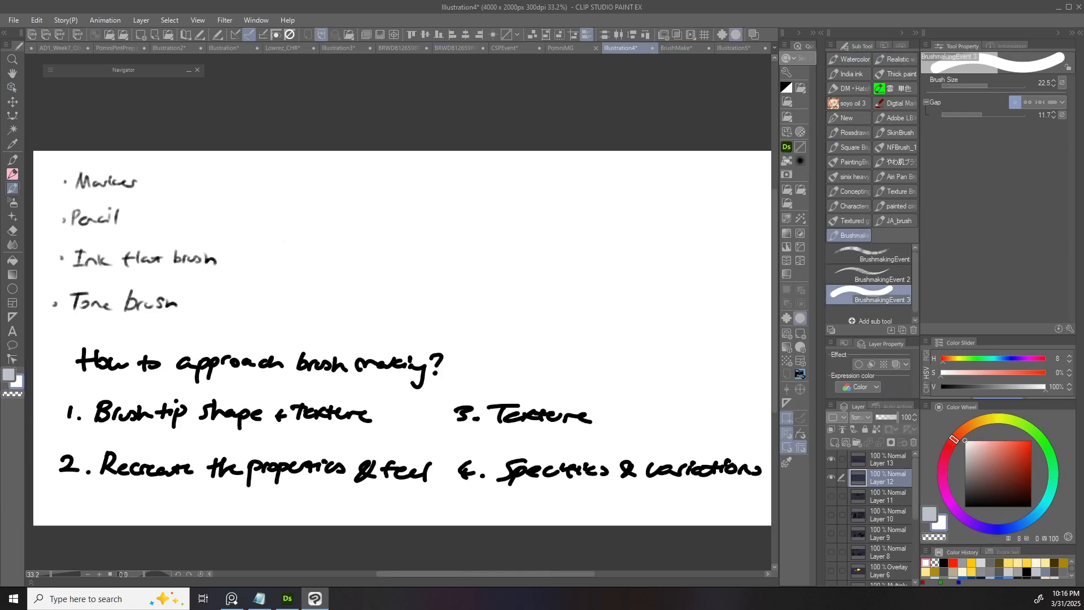
pyautogui.rightClick(884, 291)
pyautogui.click(920, 300)
pyautogui.click(504, 244)
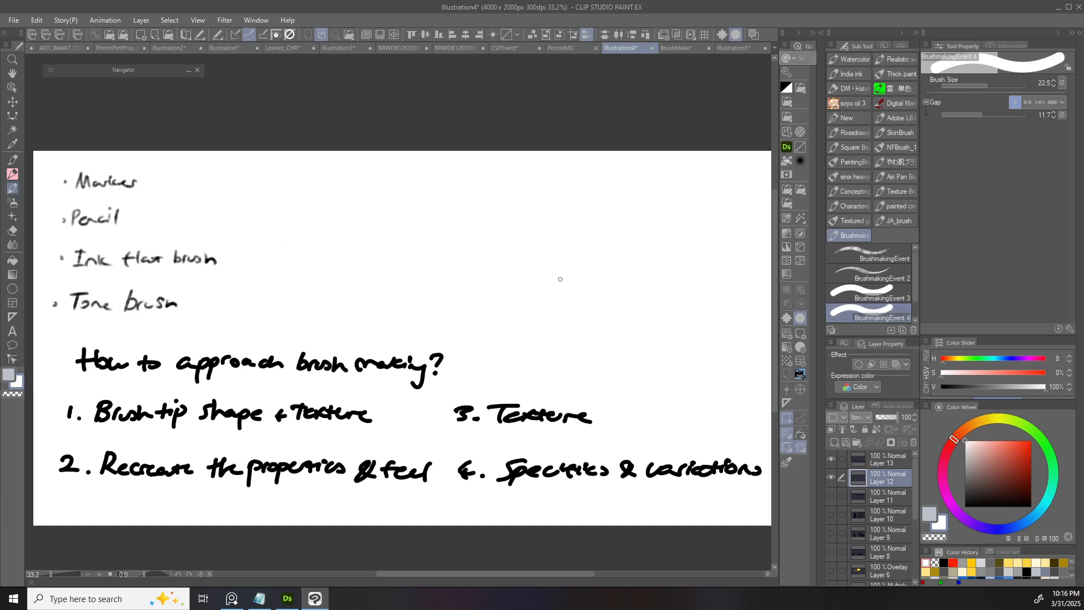
pyautogui.rightClick(865, 308)
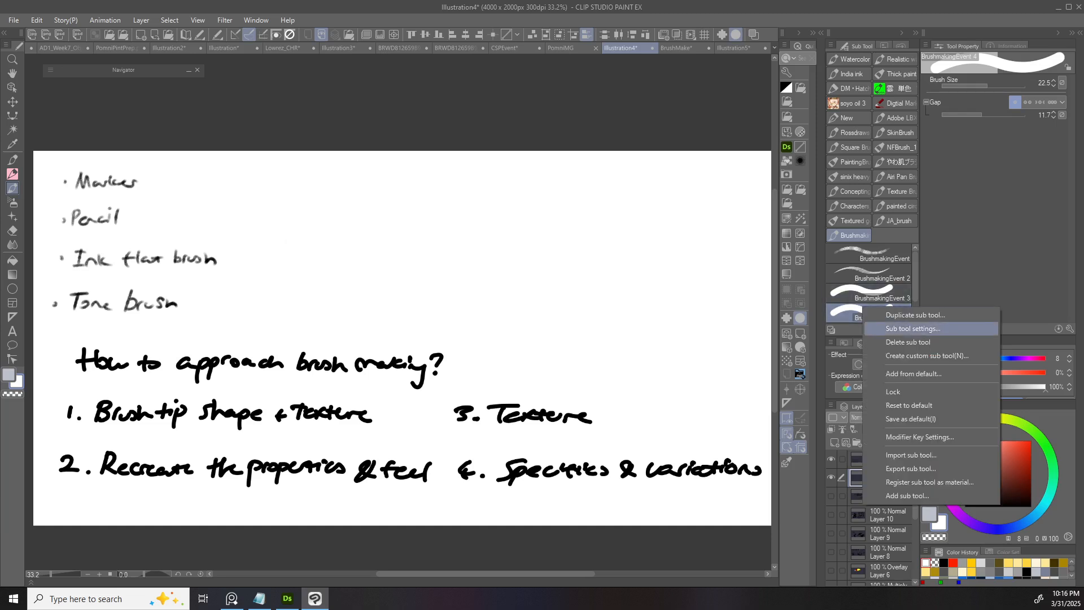
pyautogui.click(903, 315)
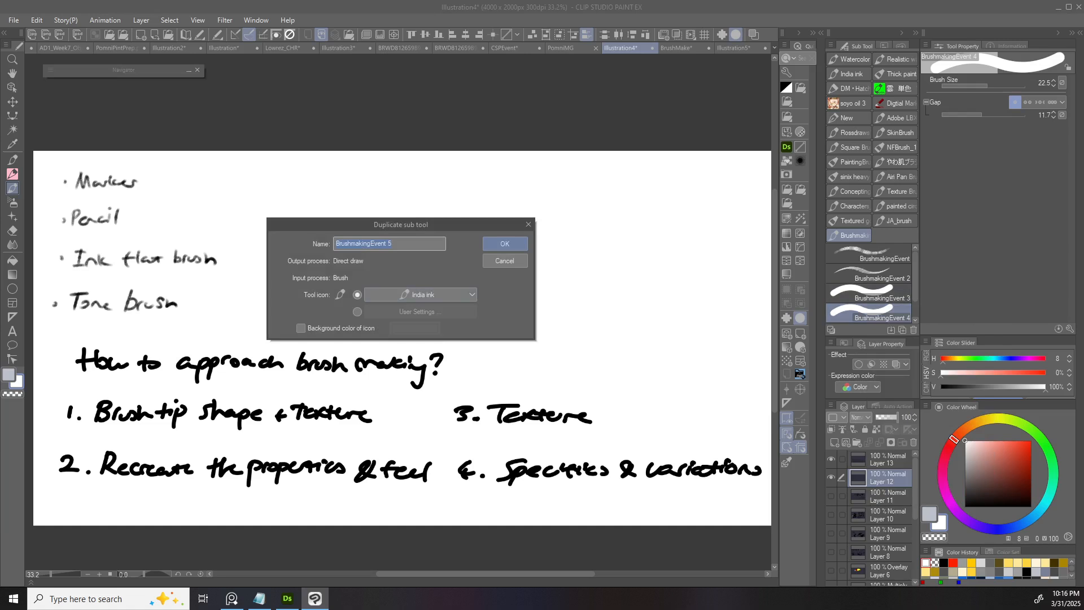
pyautogui.click(420, 294)
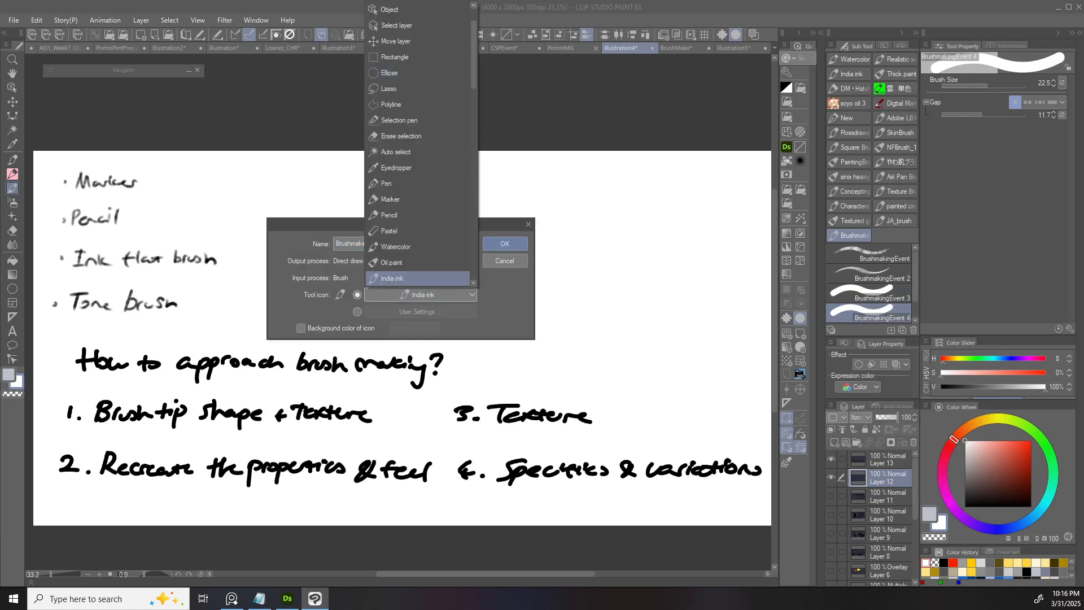
pyautogui.press('Return')
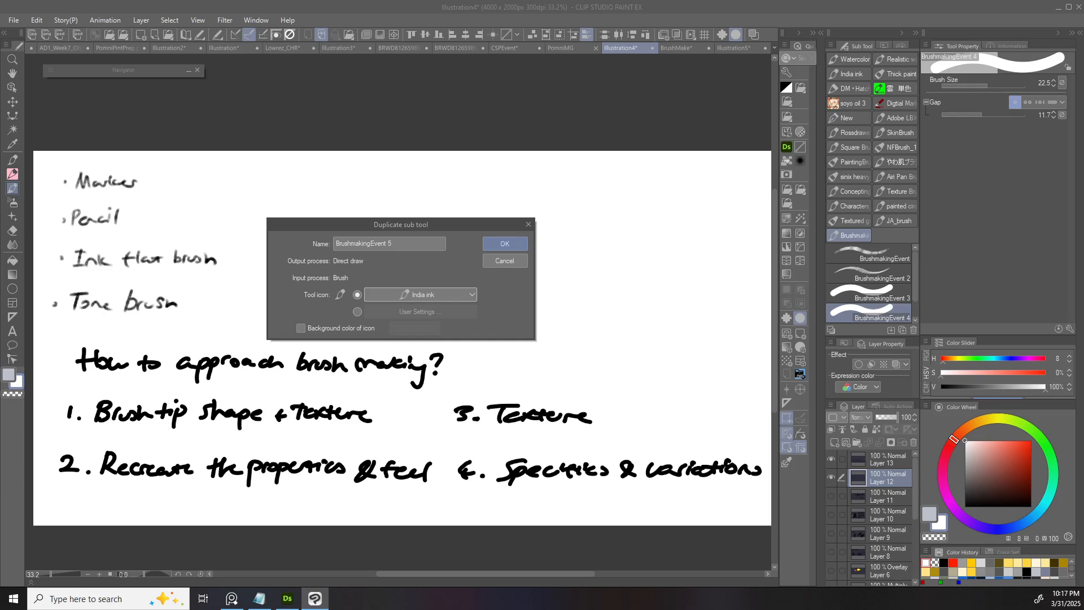
pyautogui.press('Return')
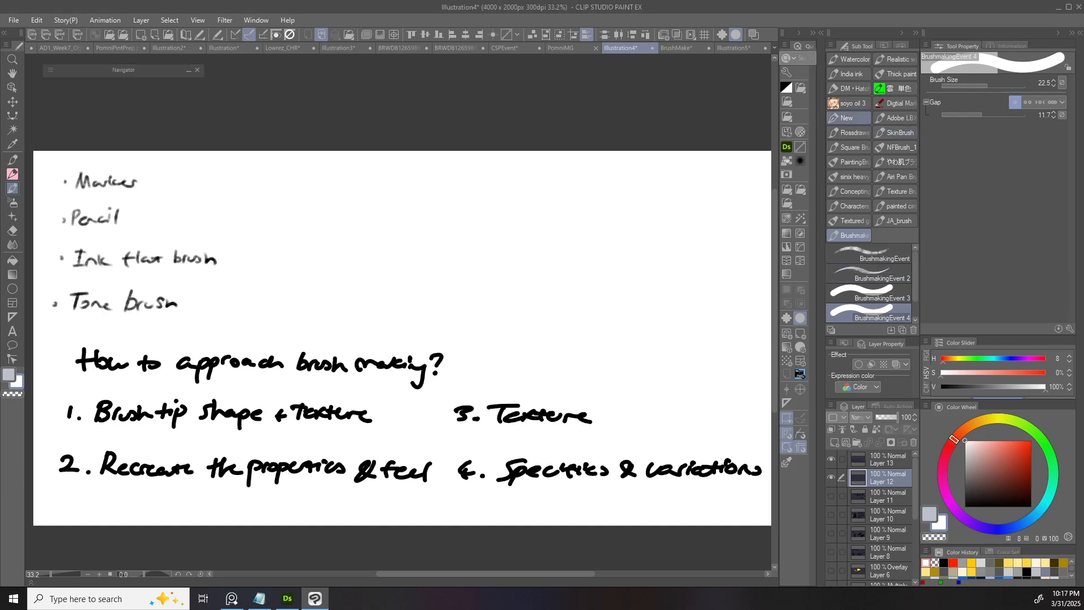
# - Start a custom sub tool and review its available input process options
pyautogui.click(831, 45)
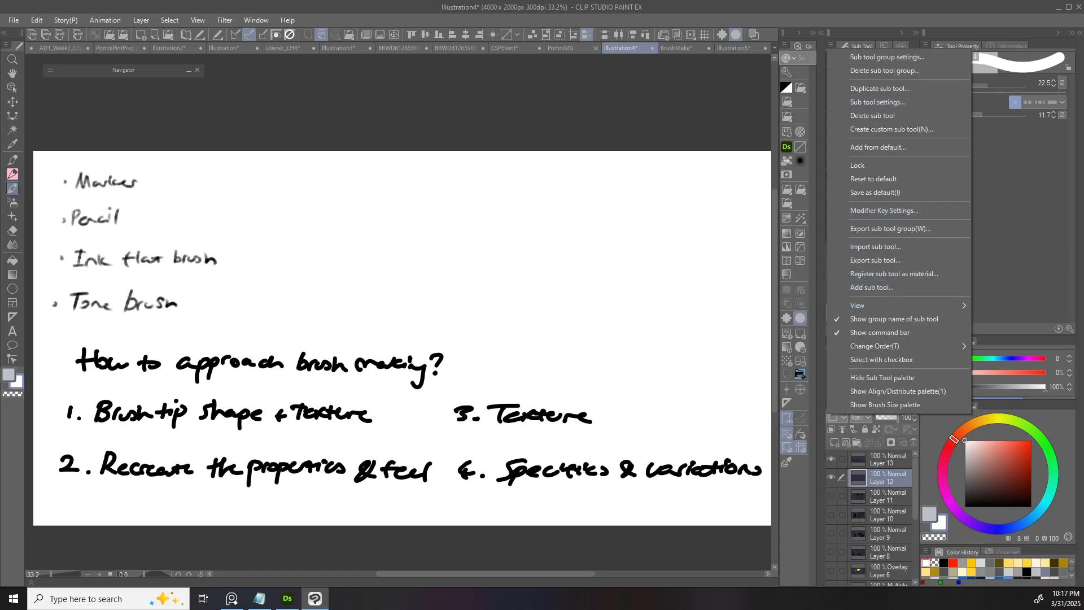
pyautogui.click(891, 129)
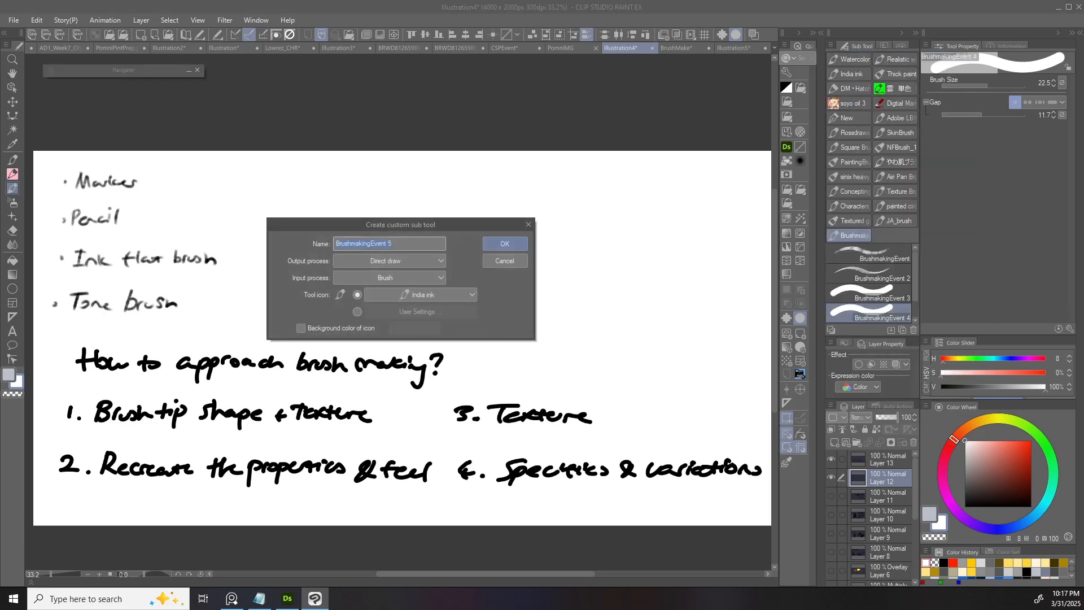
pyautogui.moveTo(431, 226); pyautogui.dragTo(451, 181)
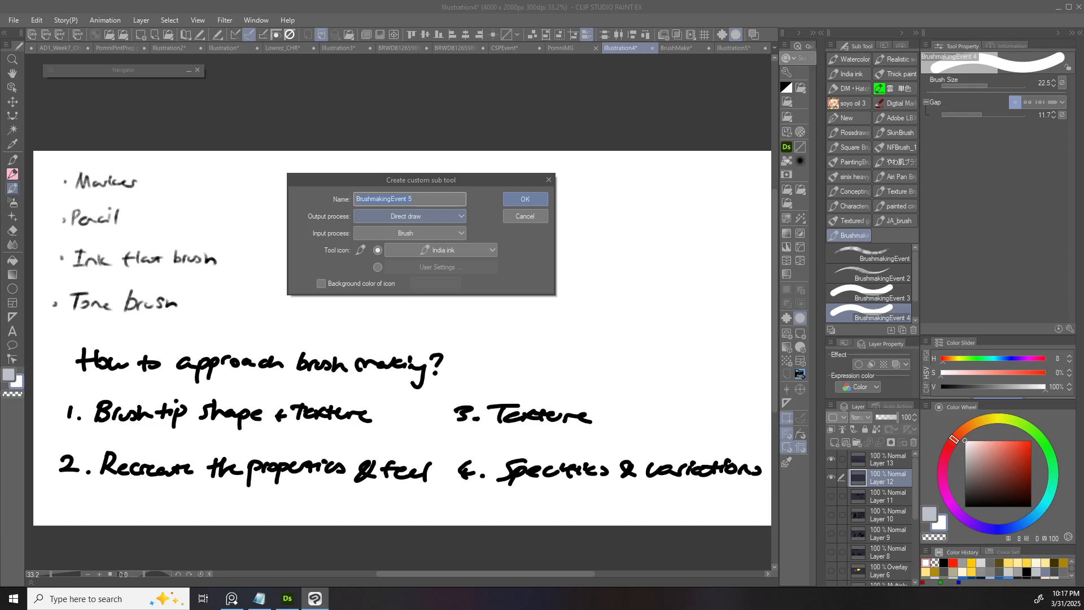
pyautogui.click(410, 233)
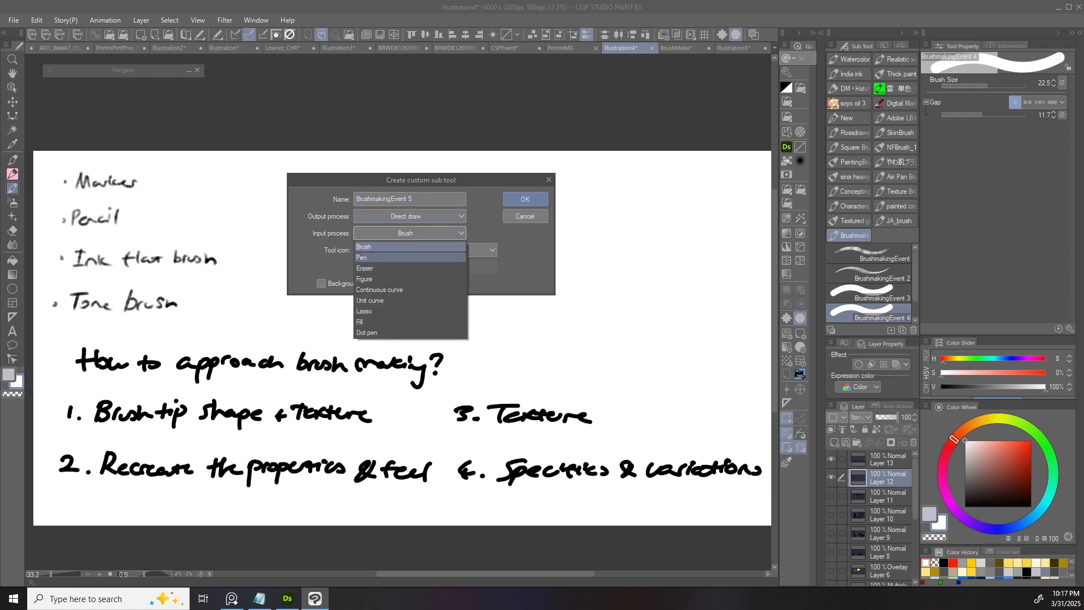
pyautogui.click(410, 248)
pyautogui.click(410, 233)
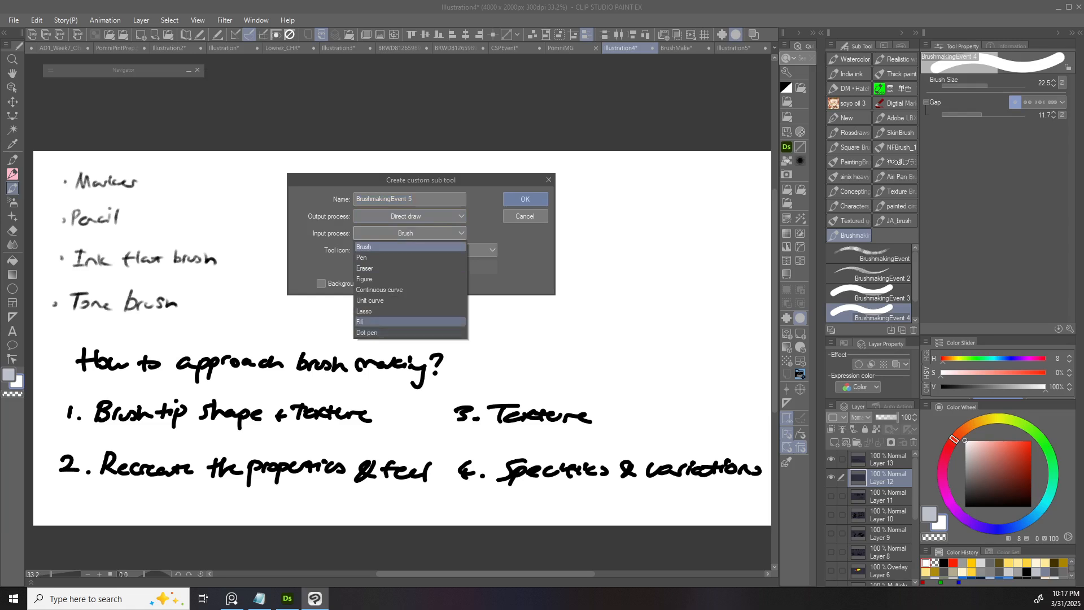
# - Examine the output process options for the custom sub tool, keep Direct draw with Brush input, and cancel its creation
pyautogui.click(409, 217)
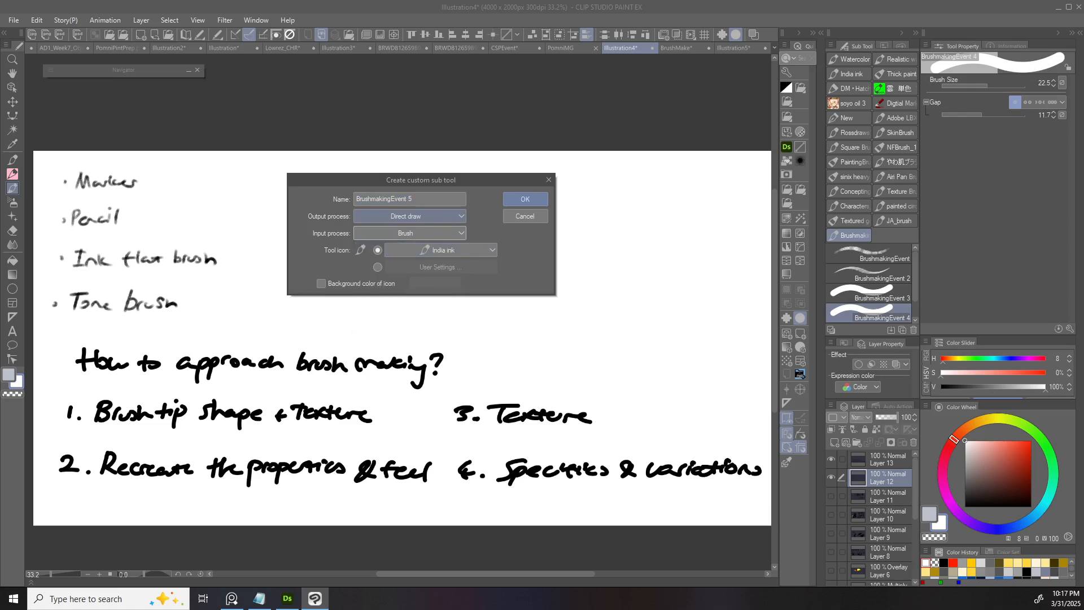
pyautogui.click(406, 216)
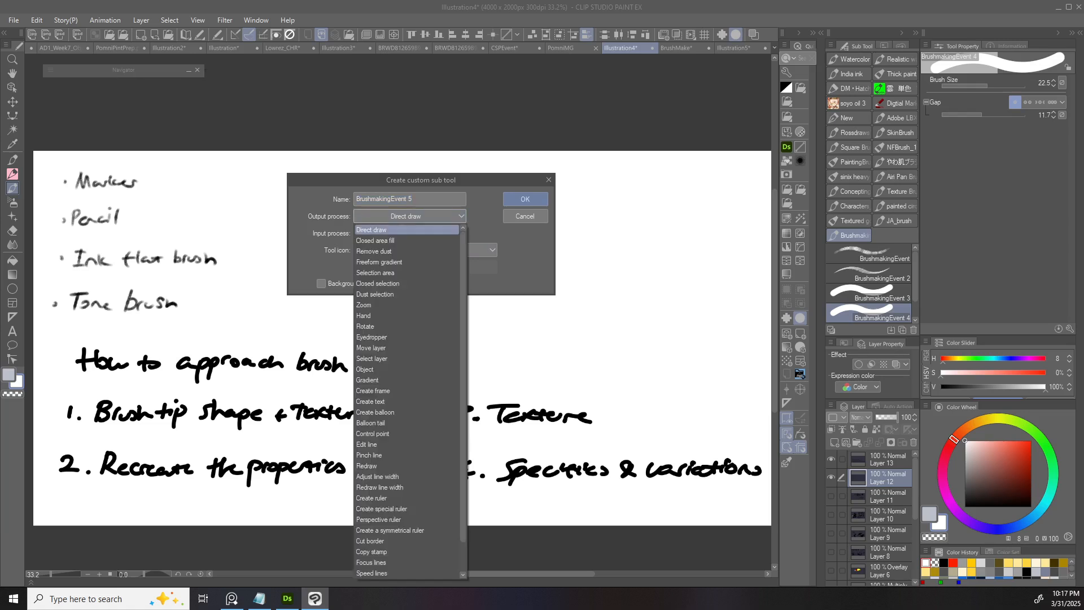
pyautogui.scroll(-1, 395, 347)
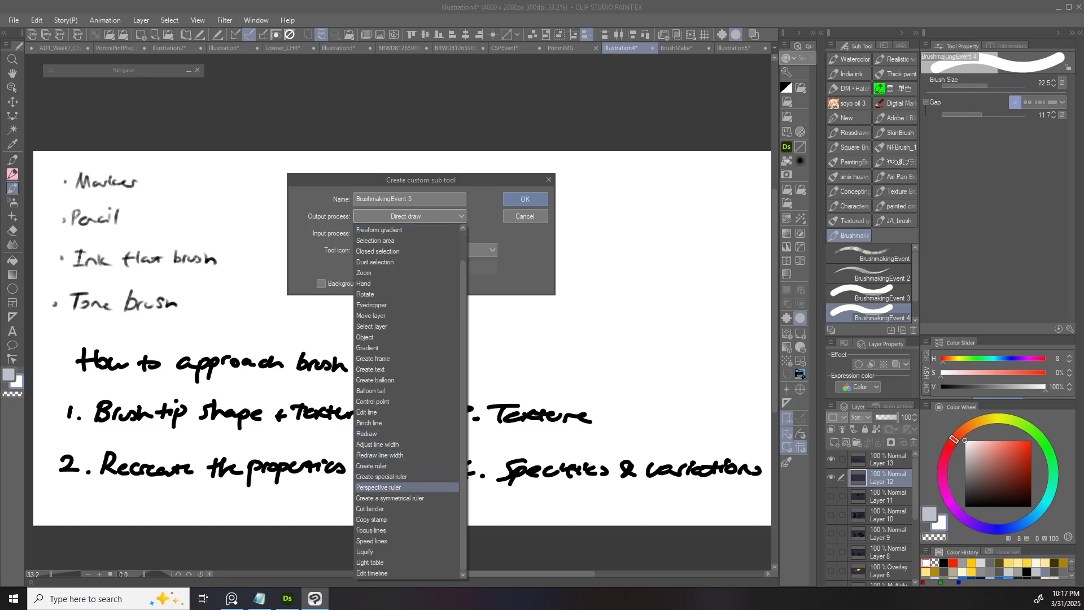
pyautogui.scroll(1, 396, 230)
pyautogui.scroll(-1, 396, 277)
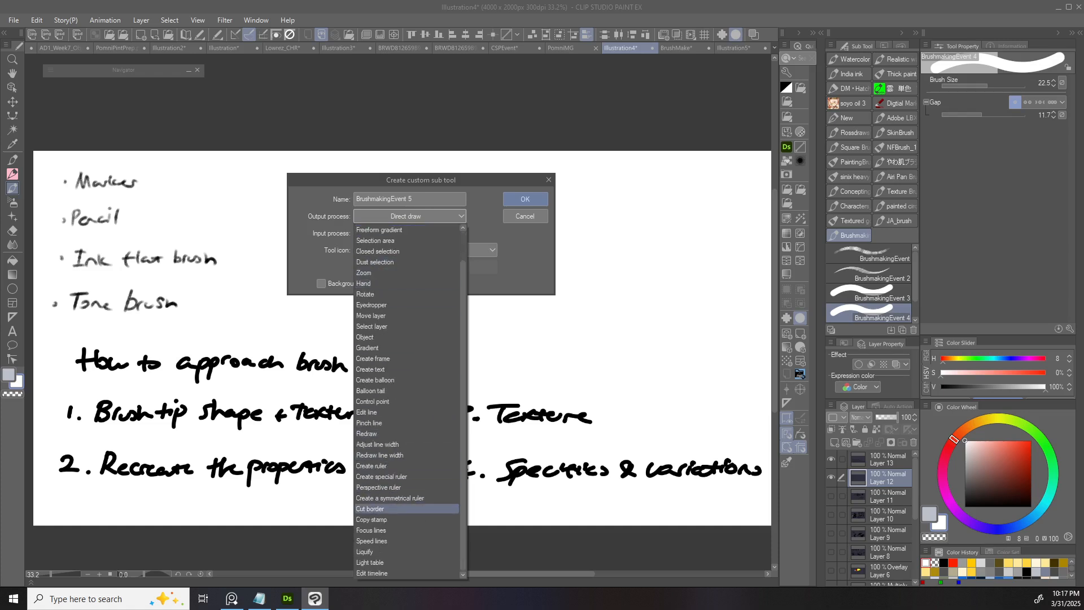
pyautogui.scroll(1, 395, 283)
pyautogui.click(395, 230)
pyautogui.click(406, 232)
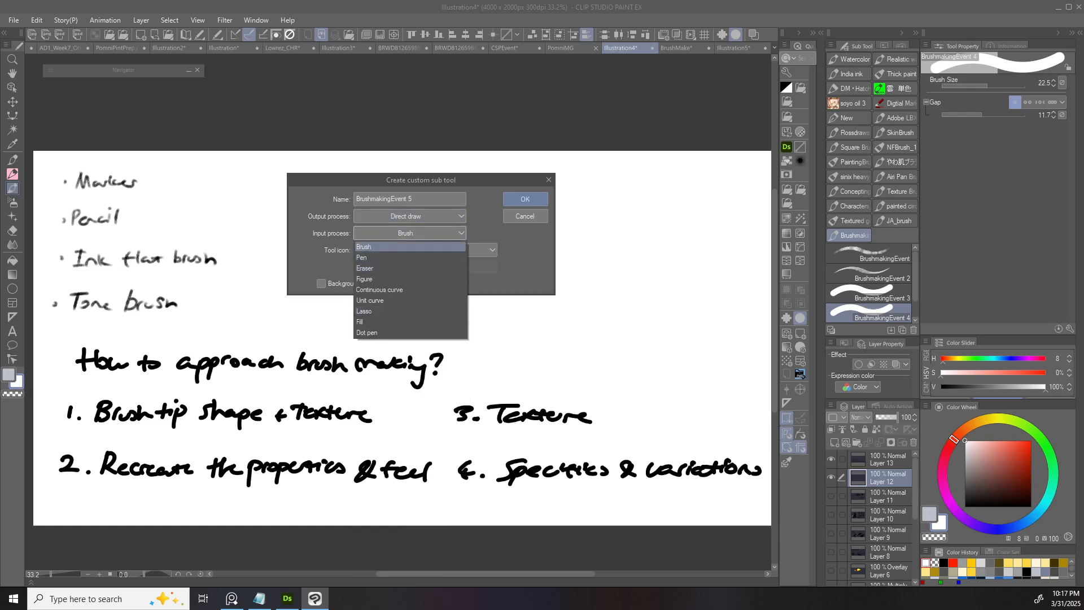
pyautogui.click(395, 247)
pyautogui.click(525, 217)
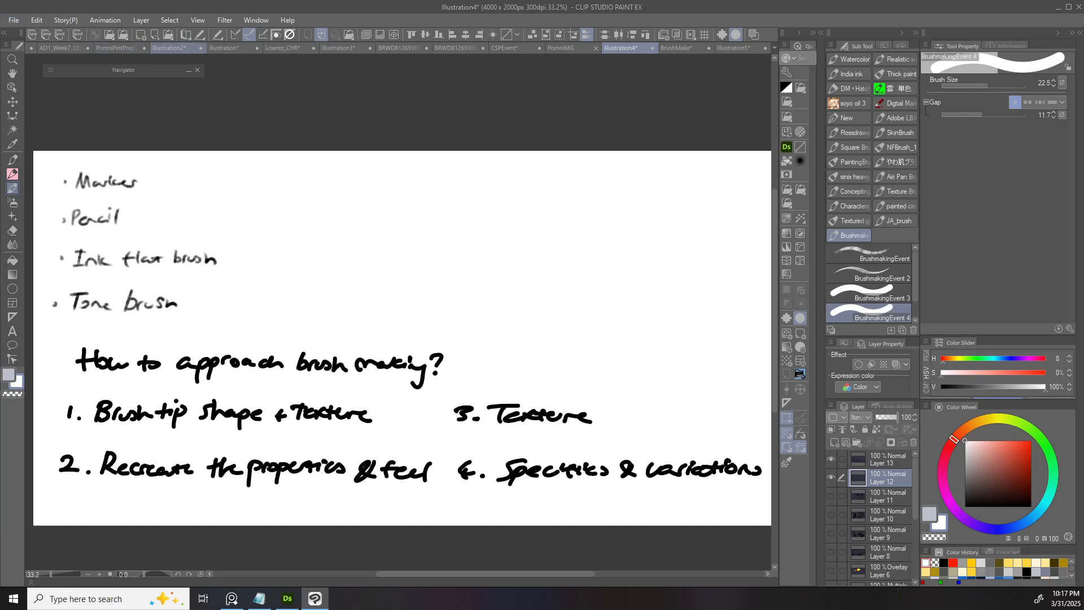
# - Review the cursor shape settings for each tool type in the preferences
pyautogui.click(13, 19)
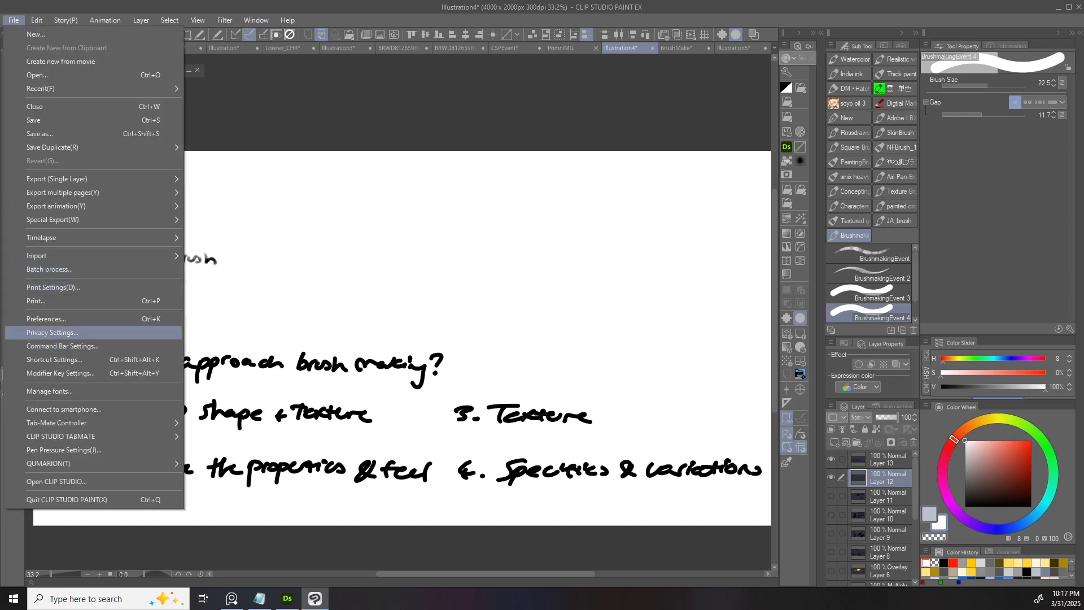
pyautogui.click(46, 319)
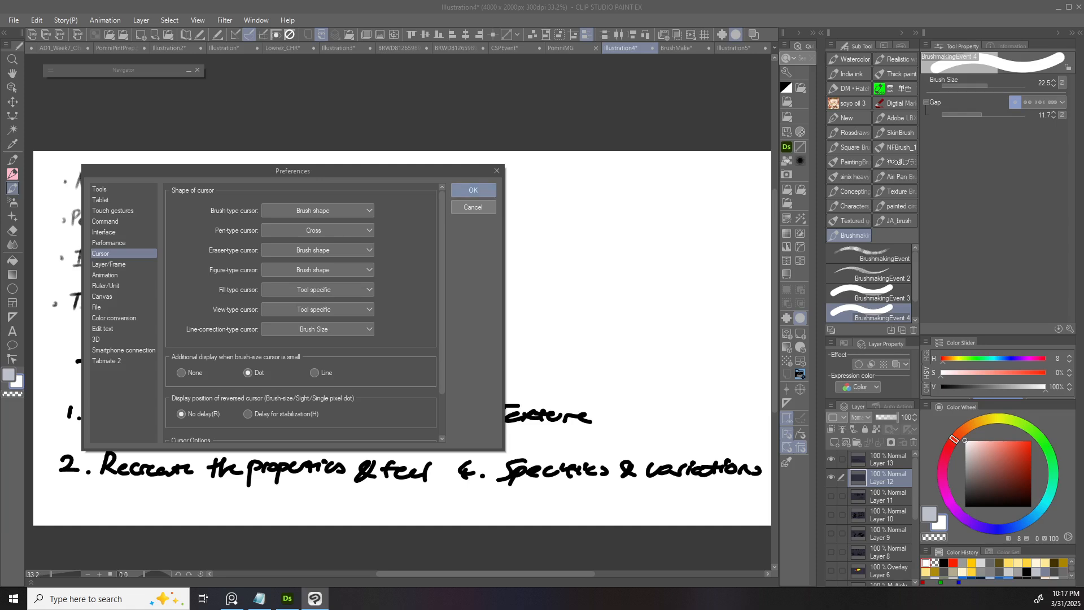
pyautogui.click(473, 190)
# - Add a layer above Layer 12 and draw thin black zigzag test strokes with the pencil brush in the empty area beside the list
pyautogui.press('p')
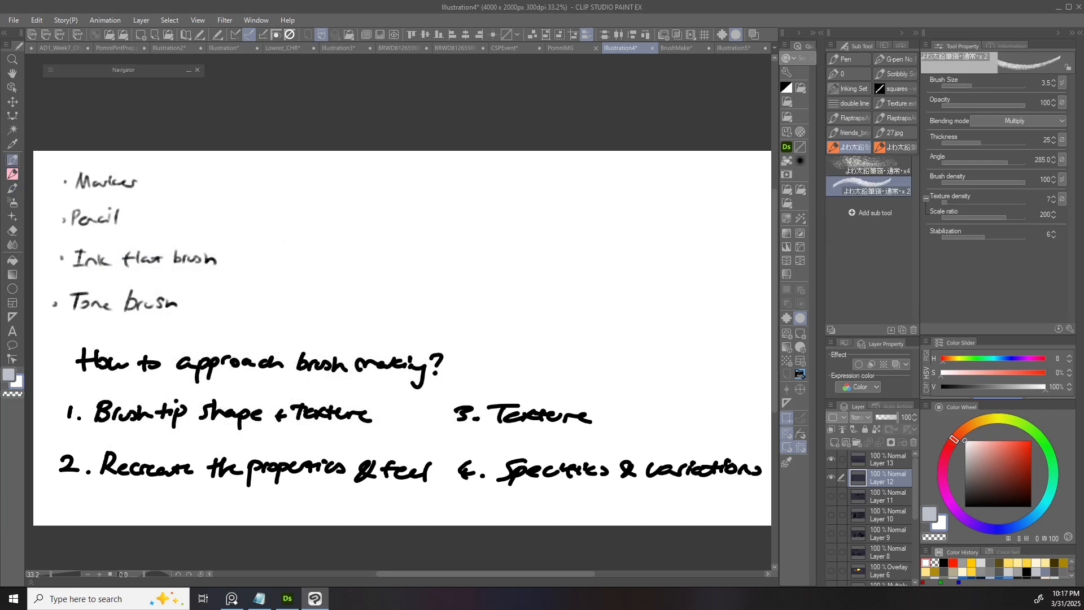
pyautogui.scroll(4, 341, 268)
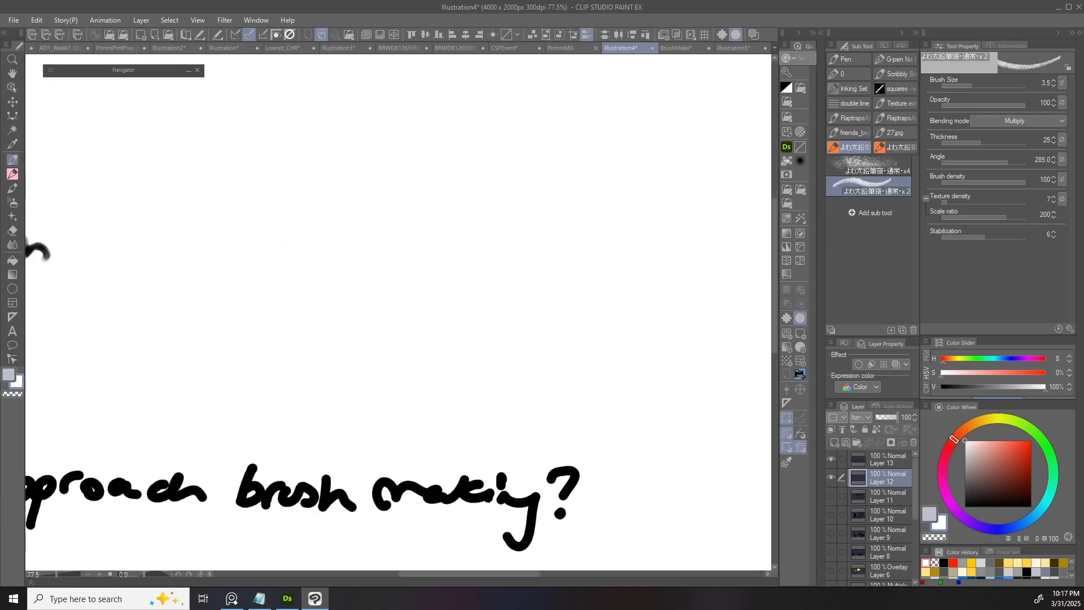
pyautogui.click(965, 506)
pyautogui.click(834, 443)
pyautogui.moveTo(250, 277); pyautogui.dragTo(351, 271)
pyautogui.scroll(4, 368, 265)
pyautogui.moveTo(405, 242); pyautogui.dragTo(395, 344)
pyautogui.scroll(-4, 480, 287)
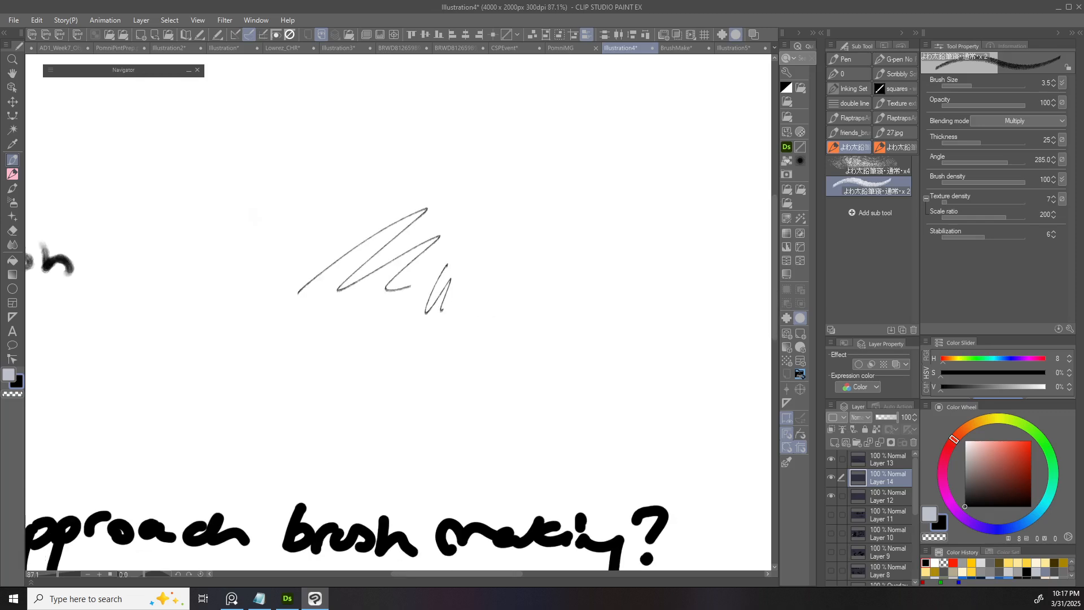
pyautogui.click(848, 59)
pyautogui.moveTo(458, 339)
pyautogui.mouseDown()
pyautogui.moveTo(514, 329)
pyautogui.moveTo(417, 341)
pyautogui.mouseUp()
pyautogui.hotkey('ctrl', 'z')
# - Draw a thick black zigzag stroke with the G-pen No Pressure brush beside the pencil strokes
pyautogui.click(895, 59)
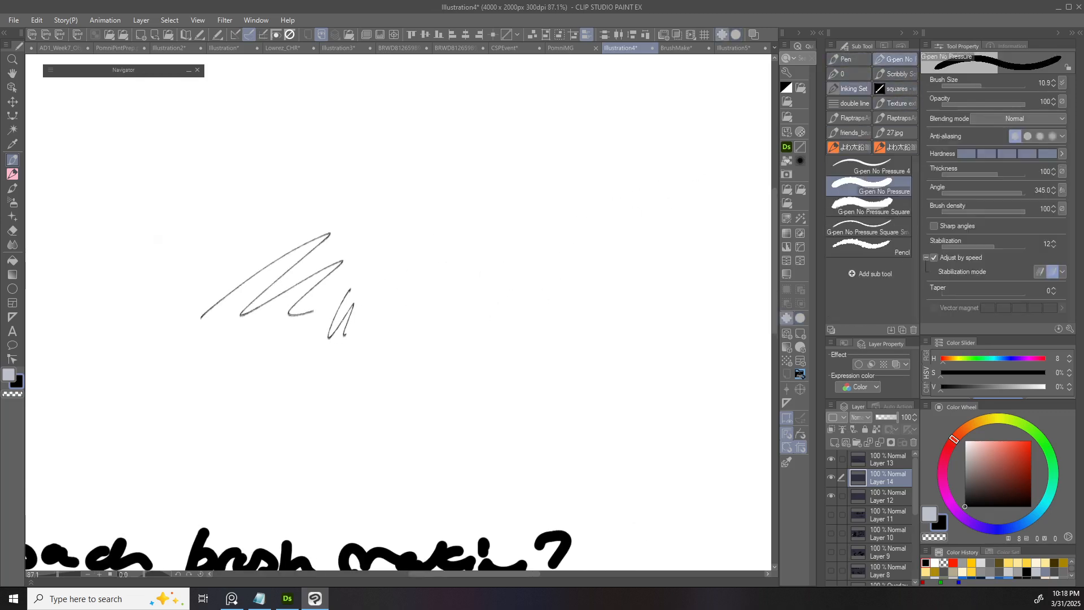
pyautogui.moveTo(394, 350)
pyautogui.mouseDown()
pyautogui.moveTo(443, 316)
pyautogui.moveTo(502, 310)
pyautogui.mouseUp()
pyautogui.scroll(-1, 605, 310)
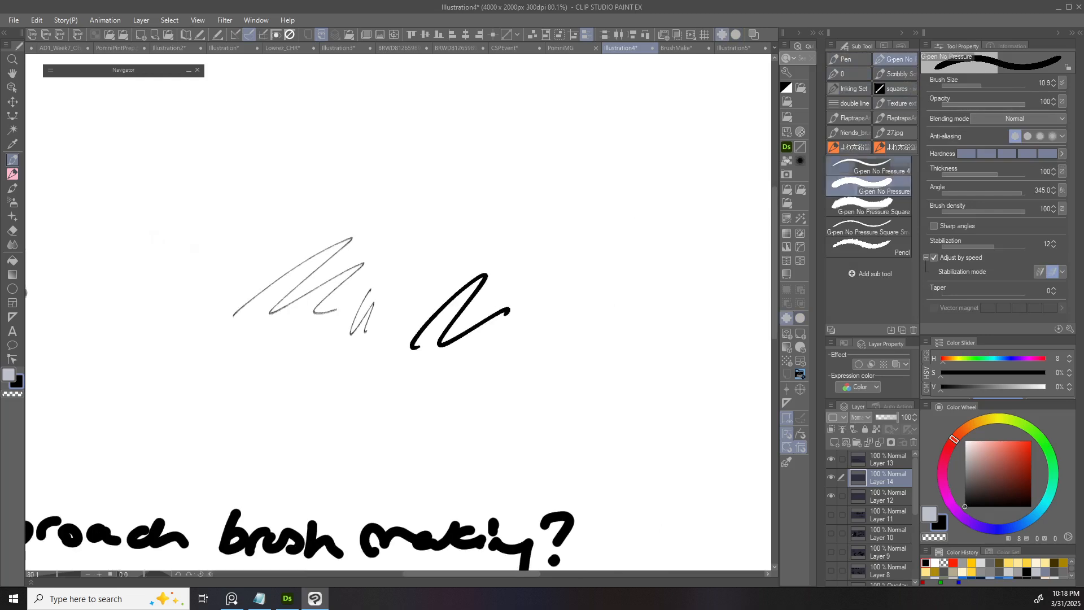
pyautogui.scroll(-5, 651, 214)
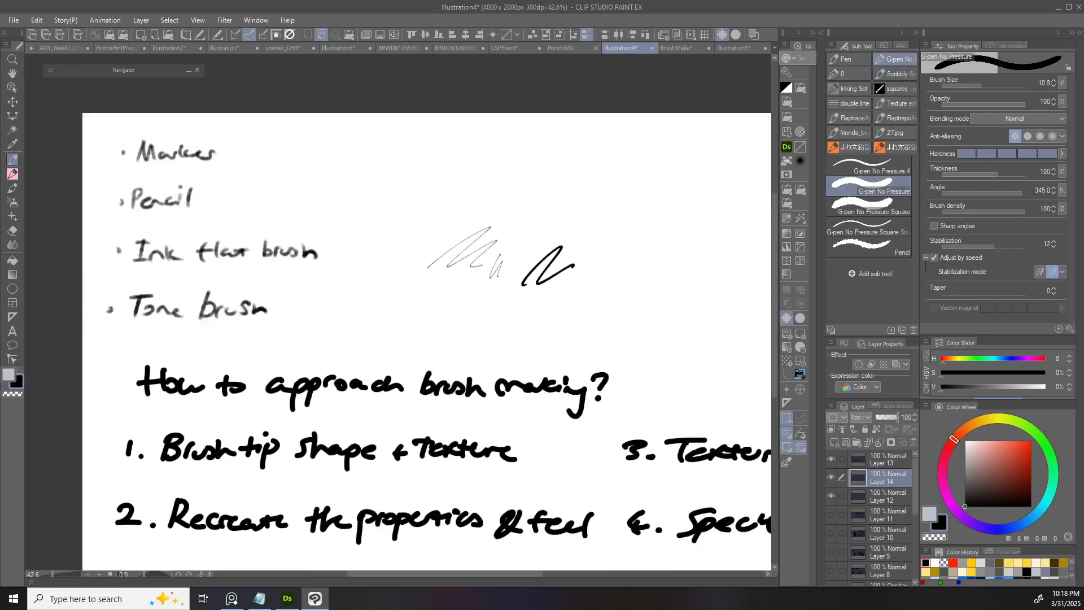
# - Try textured test strokes with the BrushmakingEvent 2 brush beside the G-pen zigzag and undo them
pyautogui.moveTo(652, 215); pyautogui.dragTo(473, 247)
pyautogui.press('b')
pyautogui.scroll(3, 487, 263)
pyautogui.moveTo(423, 314)
pyautogui.mouseDown()
pyautogui.moveTo(481, 308)
pyautogui.moveTo(465, 349)
pyautogui.moveTo(459, 319)
pyautogui.mouseUp()
pyautogui.hotkey('ctrl', 'z')
pyautogui.click(868, 274)
pyautogui.moveTo(369, 347)
pyautogui.mouseDown()
pyautogui.moveTo(421, 308)
pyautogui.moveTo(498, 300)
pyautogui.mouseUp()
pyautogui.scroll(3, 498, 300)
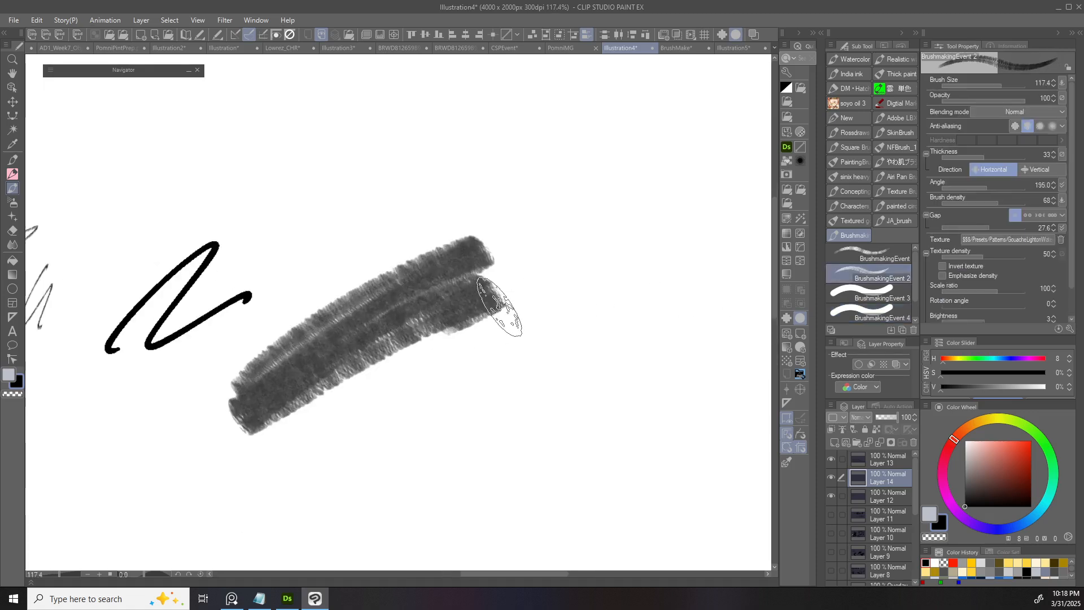
pyautogui.hotkey('ctrl', 'z')
pyautogui.scroll(-3, 508, 330)
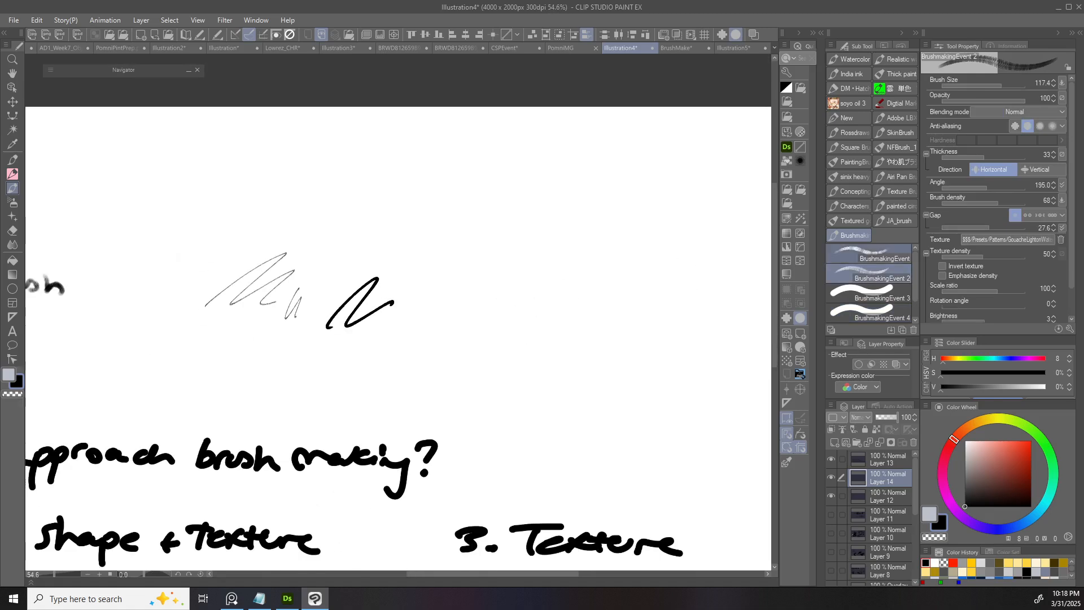
pyautogui.moveTo(756, 282); pyautogui.dragTo(677, 298)
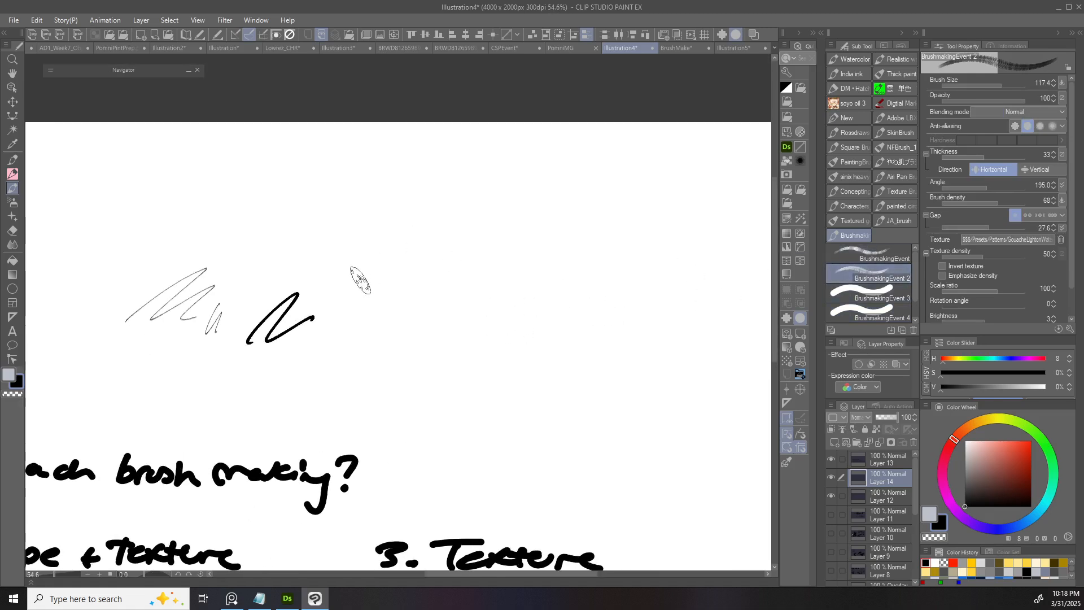
# - Try a test stroke with the Copic_ 1Flat Normal marker beside the G-pen zigzag and undo it
pyautogui.press('p')
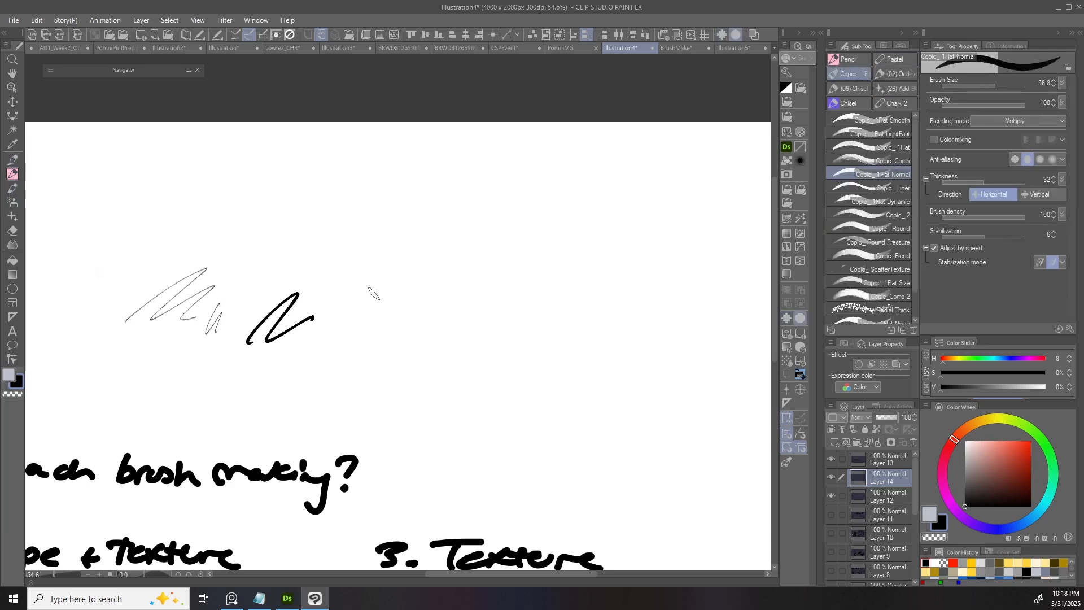
pyautogui.scroll(3, 375, 305)
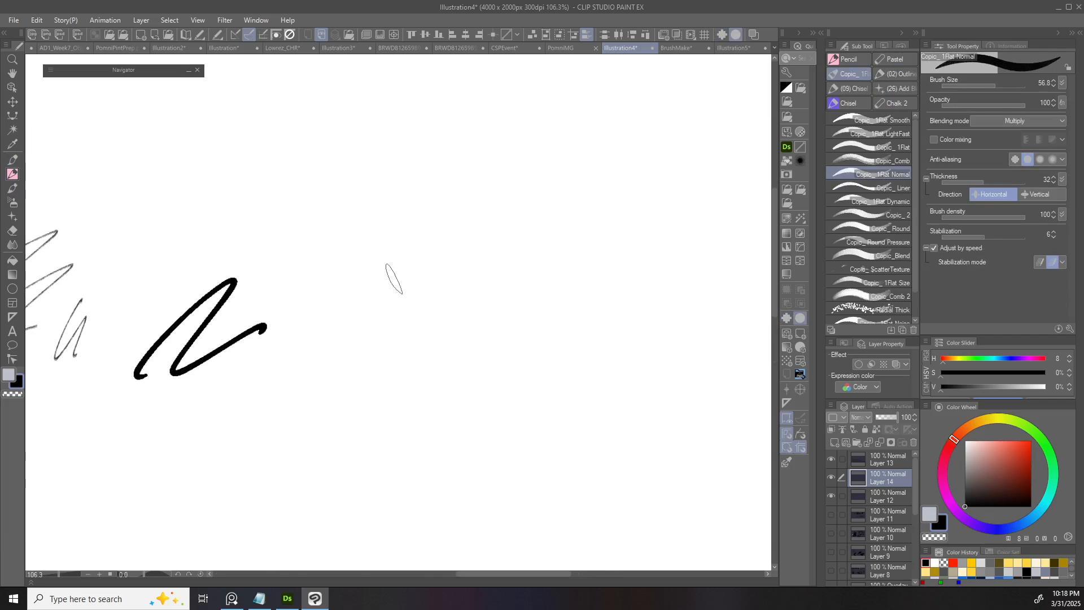
pyautogui.moveTo(337, 323); pyautogui.dragTo(436, 265)
pyautogui.scroll(-3, 502, 261)
pyautogui.hotkey('ctrl', 'z')
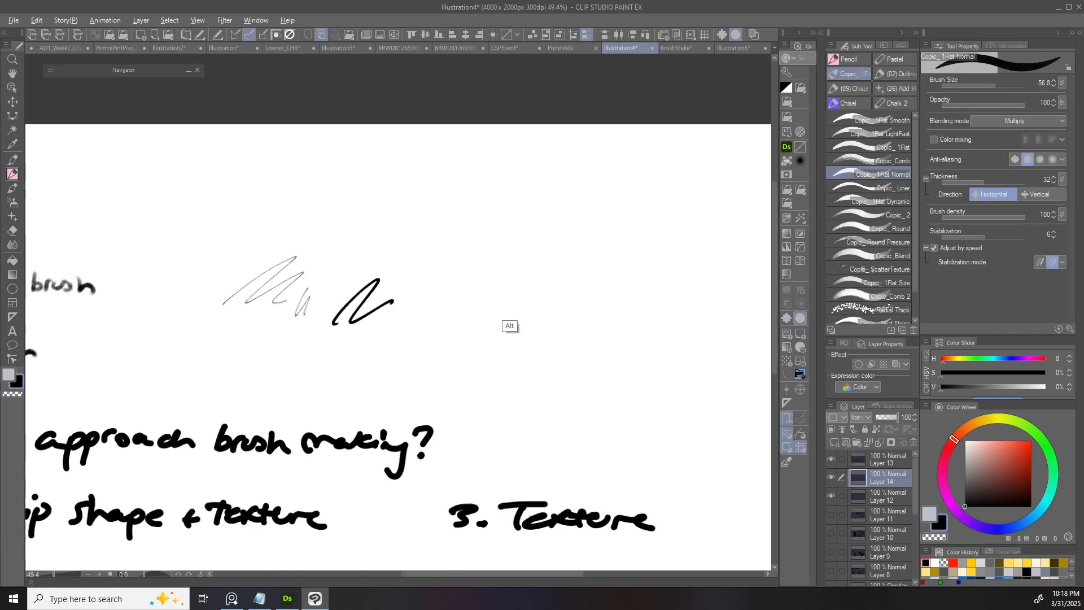
pyautogui.scroll(-2, 503, 261)
pyautogui.moveTo(485, 316); pyautogui.dragTo(494, 319)
pyautogui.moveTo(655, 351); pyautogui.dragTo(555, 353)
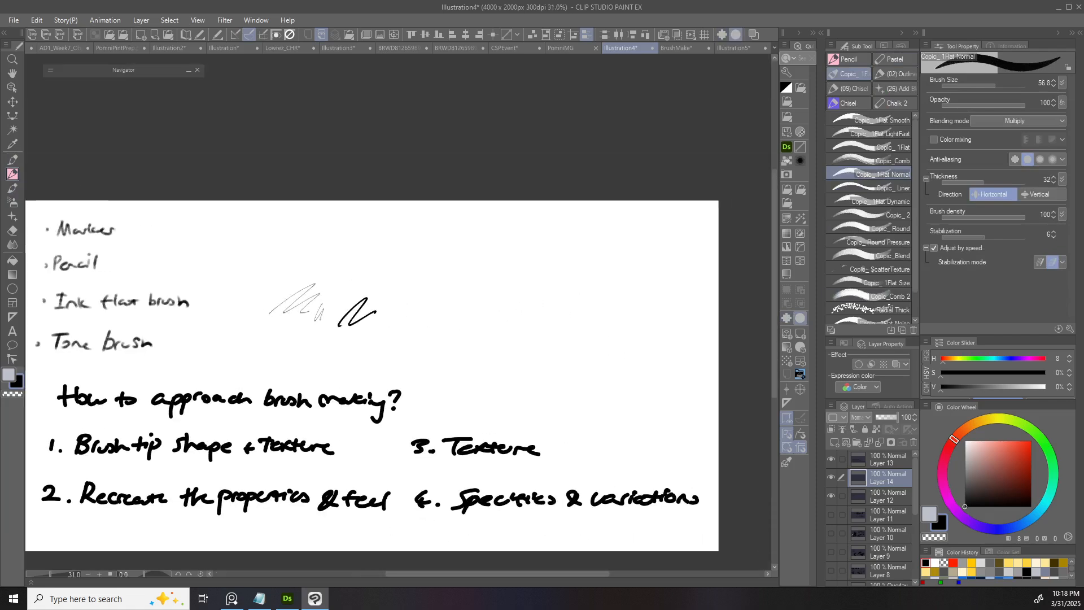
# - Switch the BrushmakingEvent 3 brush from a circular tip to a material-based tip shape
pyautogui.press('b')
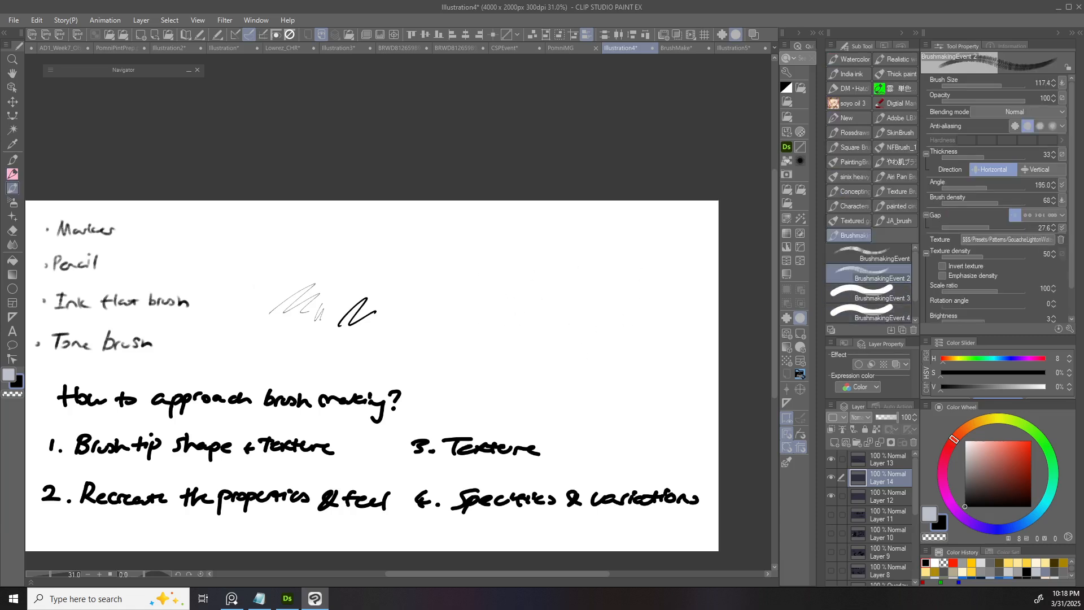
pyautogui.click(868, 293)
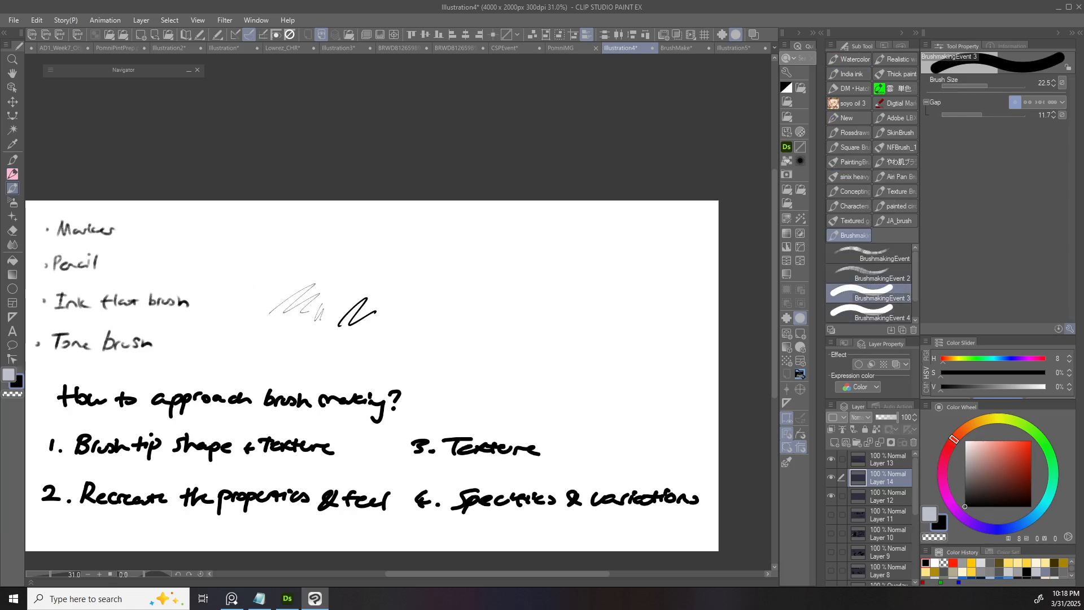
pyautogui.click(1069, 329)
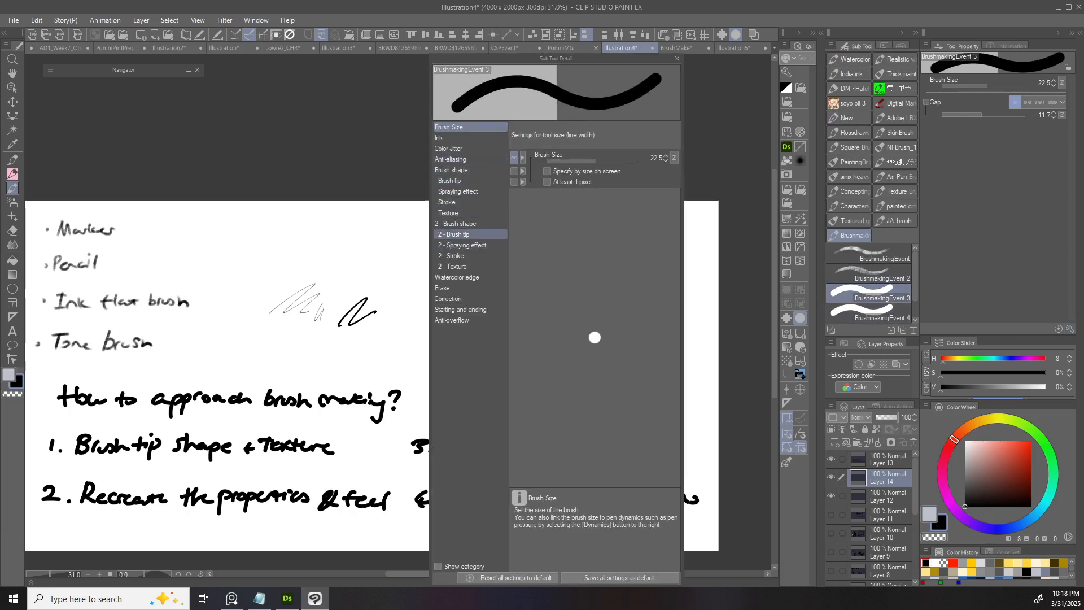
pyautogui.click(451, 170)
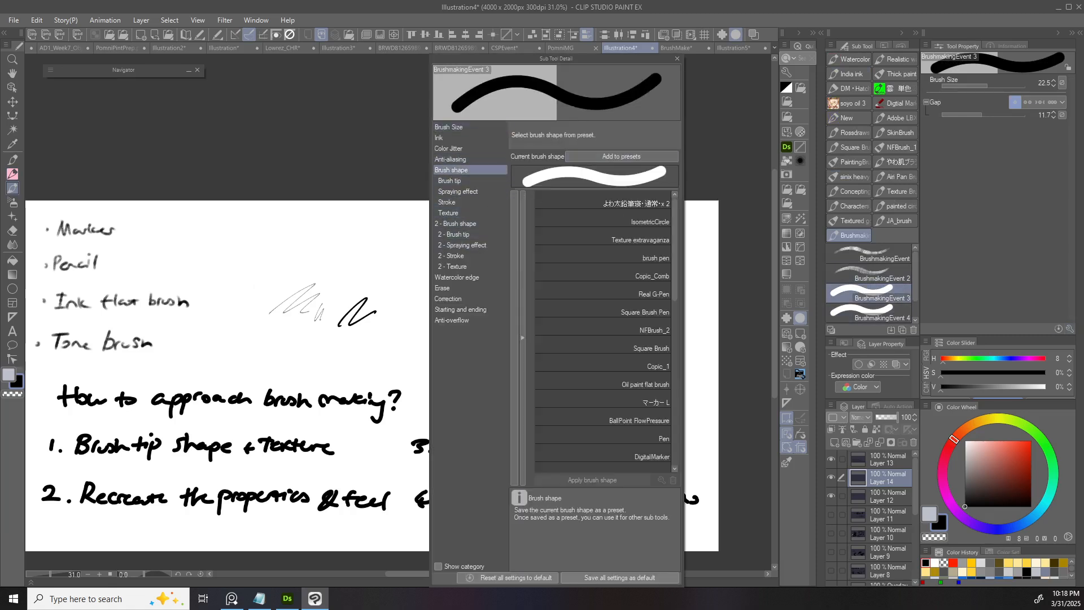
pyautogui.click(449, 181)
pyautogui.click(644, 157)
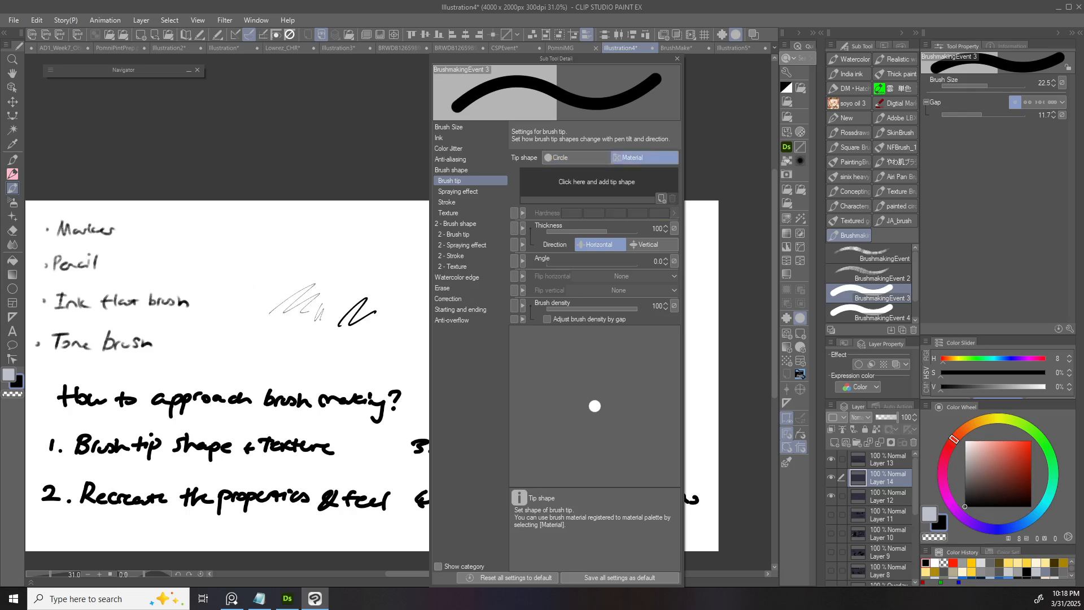
# - Search the tip shape materials for "dem" and assign the MarkerDemo shape as the BrushmakingEvent 3 tip
pyautogui.click(597, 182)
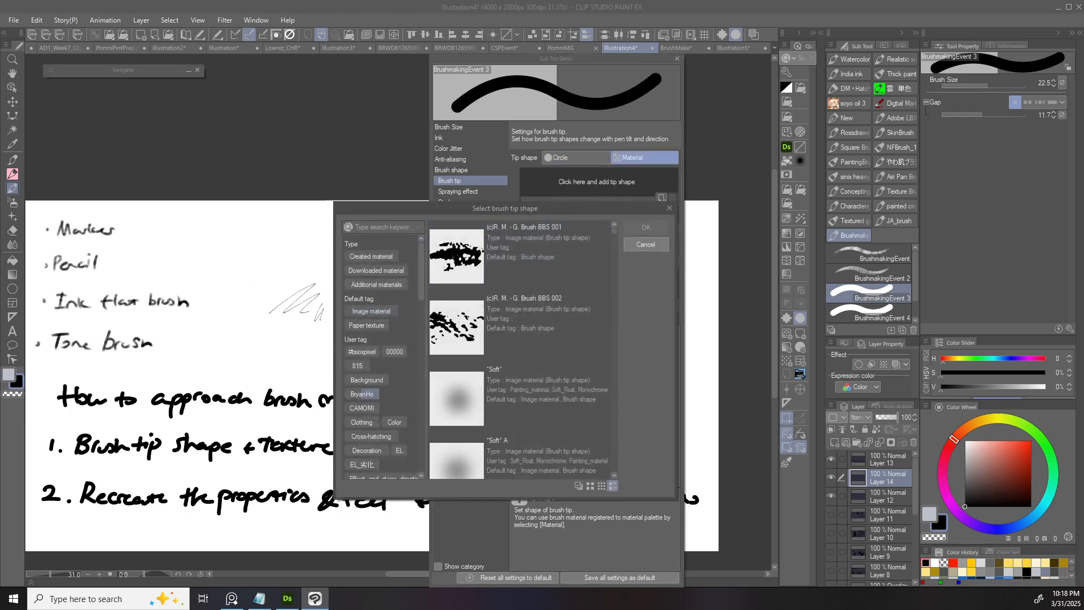
pyautogui.click(362, 393)
pyautogui.click(362, 394)
pyautogui.write('dem')
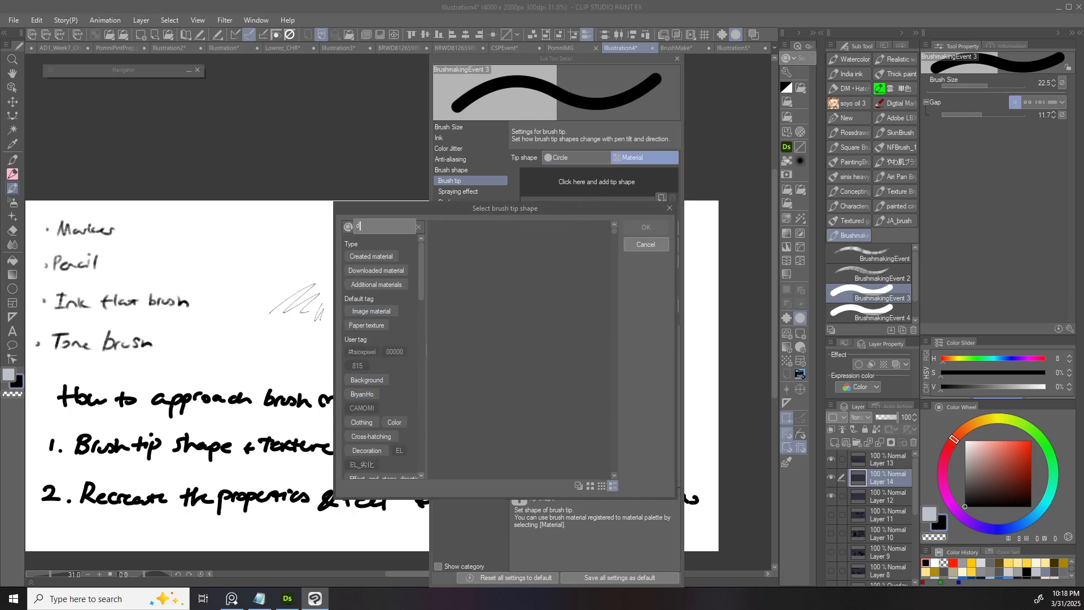
pyautogui.click(519, 317)
pyautogui.click(645, 227)
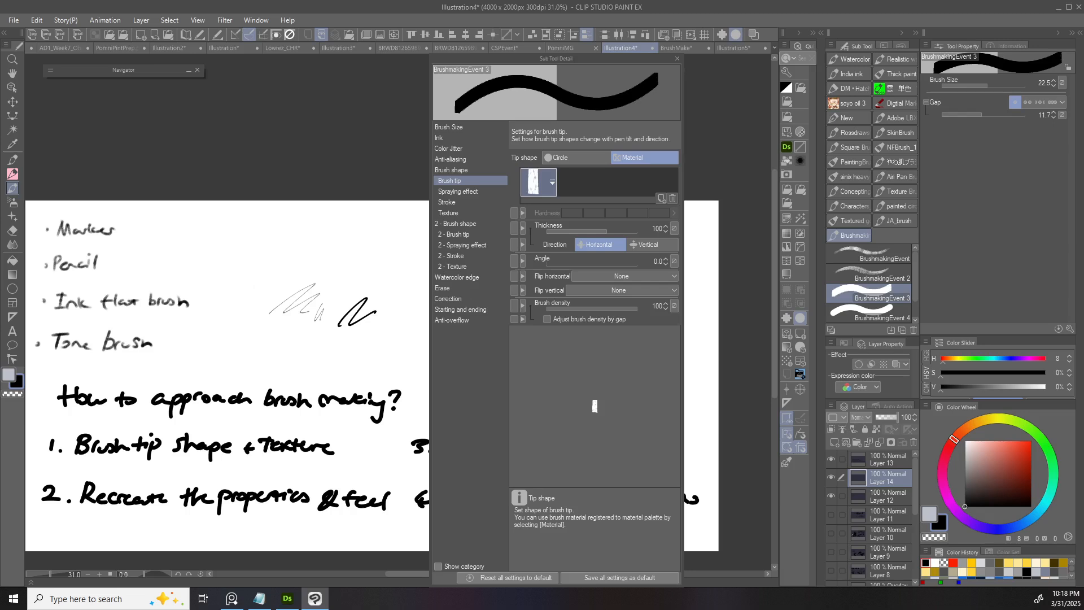
pyautogui.click(677, 59)
# - Enlarge BrushmakingEvent 3 to about 158.3 and draw two wide horizontal black test strokes in the canvas's empty upper area
pyautogui.moveTo(441, 291); pyautogui.dragTo(333, 300)
pyautogui.keyDown('ctrl'); pyautogui.moveTo(333, 299); pyautogui.dragTo(459, 290); pyautogui.keyUp('ctrl')
pyautogui.keyDown('ctrl'); pyautogui.keyDown('alt'); pyautogui.moveTo(370, 314); pyautogui.dragTo(392, 315); pyautogui.keyUp('alt'); pyautogui.keyUp('ctrl')
pyautogui.moveTo(304, 339)
pyautogui.mouseDown()
pyautogui.moveTo(342, 318)
pyautogui.moveTo(445, 319)
pyautogui.moveTo(474, 295)
pyautogui.mouseUp()
pyautogui.hotkey('ctrl', 'z')
pyautogui.moveTo(539, 271); pyautogui.dragTo(300, 258)
pyautogui.moveTo(316, 223); pyautogui.dragTo(411, 221)
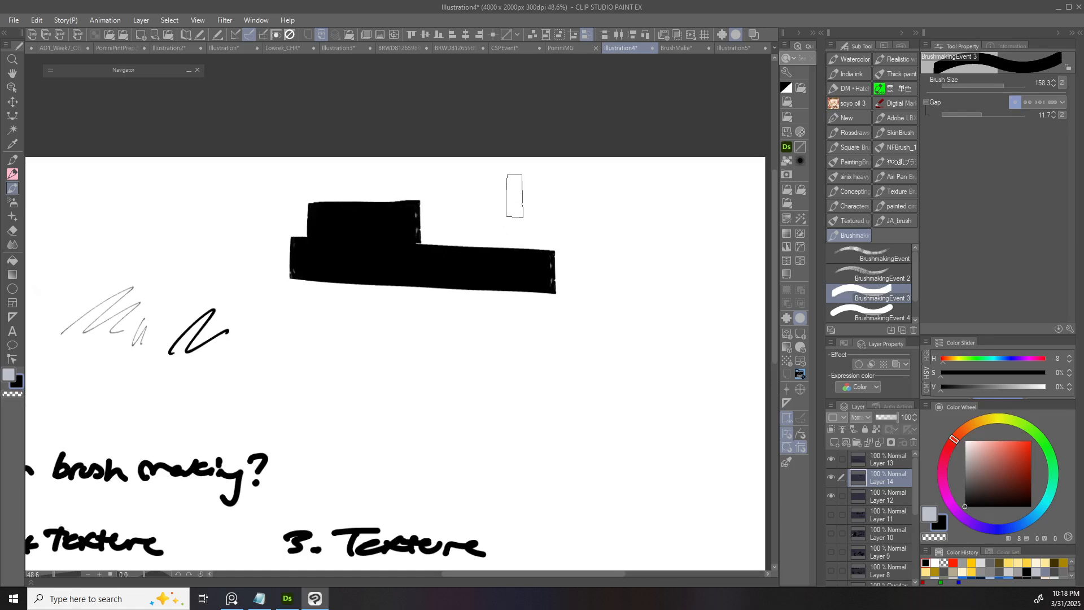
# - Undo the earlier wide test strokes and draw a new set of wide black BrushmakingEvent 3 strokes in the canvas's empty upper area
pyautogui.hotkey('ctrl', 'z')
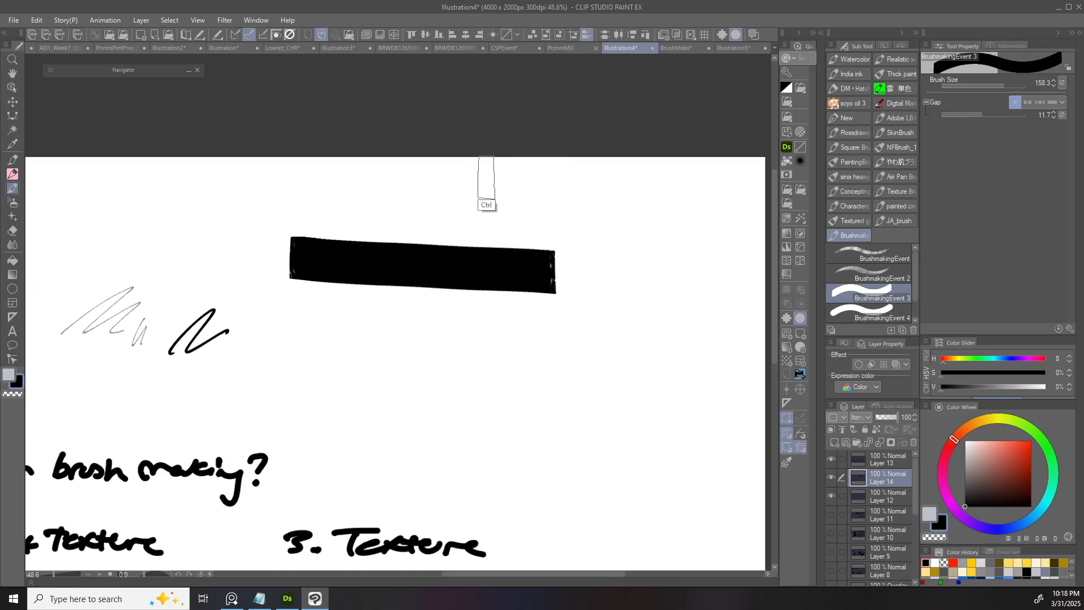
pyautogui.hotkey('ctrl', 'z')
pyautogui.moveTo(311, 223)
pyautogui.mouseDown()
pyautogui.moveTo(436, 210)
pyautogui.moveTo(481, 227)
pyautogui.moveTo(461, 235)
pyautogui.moveTo(479, 217)
pyautogui.moveTo(449, 201)
pyautogui.mouseUp()
pyautogui.hotkey('ctrl', 'z')
pyautogui.hotkey('ctrl', 'z')
pyautogui.hotkey('ctrl', 'z')
pyautogui.hotkey('ctrl', 'z')
pyautogui.hotkey('ctrl', 'z')
pyautogui.moveTo(452, 234)
pyautogui.mouseDown()
pyautogui.moveTo(343, 237)
pyautogui.moveTo(306, 225)
pyautogui.moveTo(432, 191)
pyautogui.mouseUp()
pyautogui.moveTo(460, 276)
pyautogui.mouseDown()
pyautogui.moveTo(291, 333)
pyautogui.moveTo(398, 343)
pyautogui.mouseUp()
pyautogui.moveTo(529, 308); pyautogui.dragTo(455, 295)
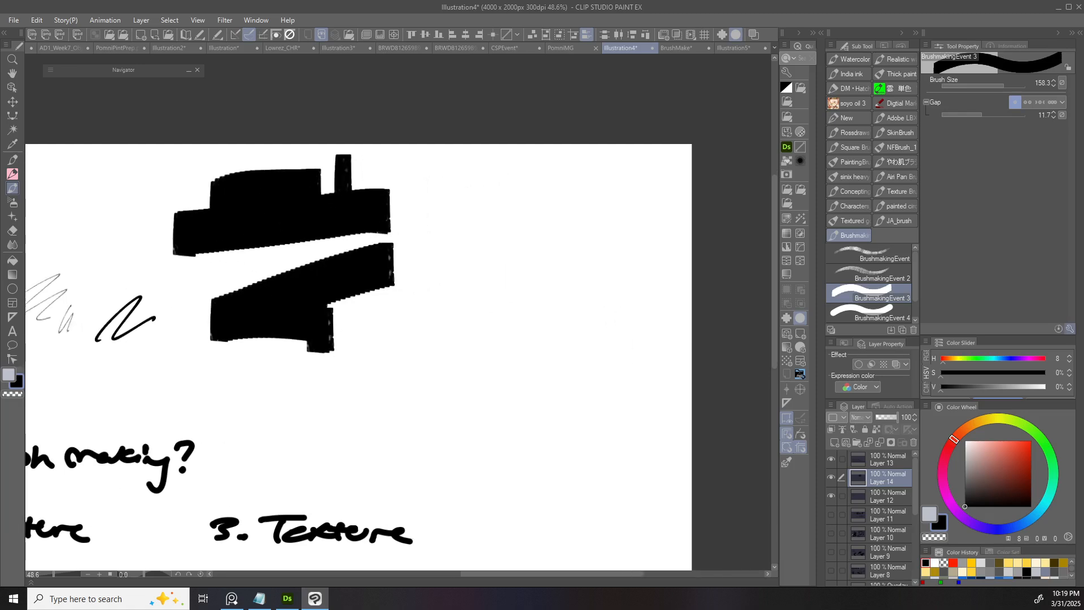
# - Reduce BrushmakingEvent 3 to about 51.5 and draw a check mark after "Brush tip shape + Texture"
pyautogui.click(1069, 328)
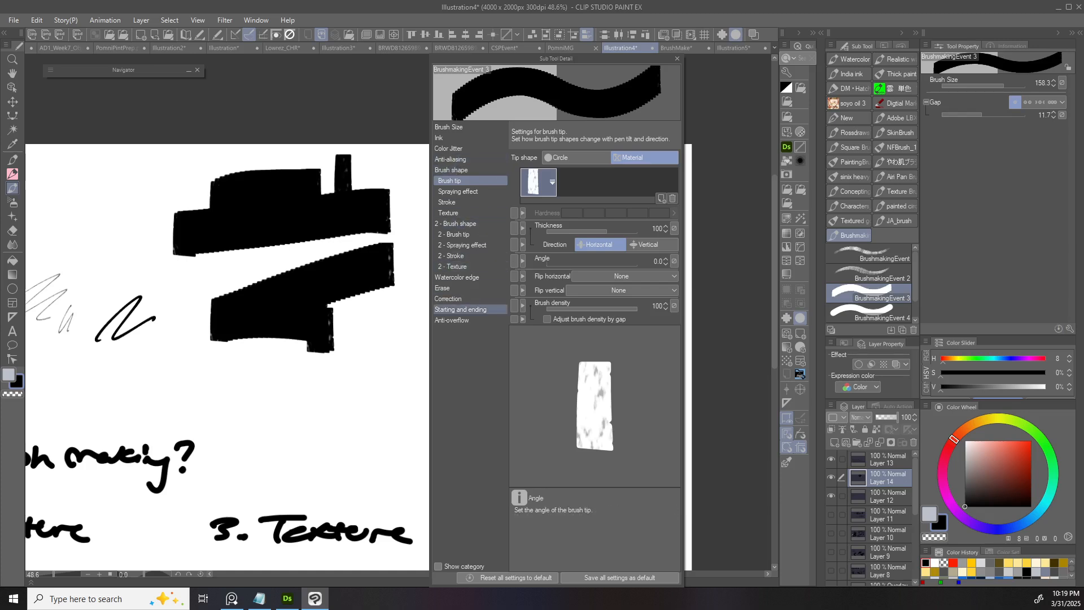
pyautogui.click(677, 58)
pyautogui.moveTo(562, 254); pyautogui.dragTo(455, 288)
pyautogui.moveTo(455, 288); pyautogui.dragTo(602, 260)
pyautogui.moveTo(469, 284); pyautogui.dragTo(445, 316)
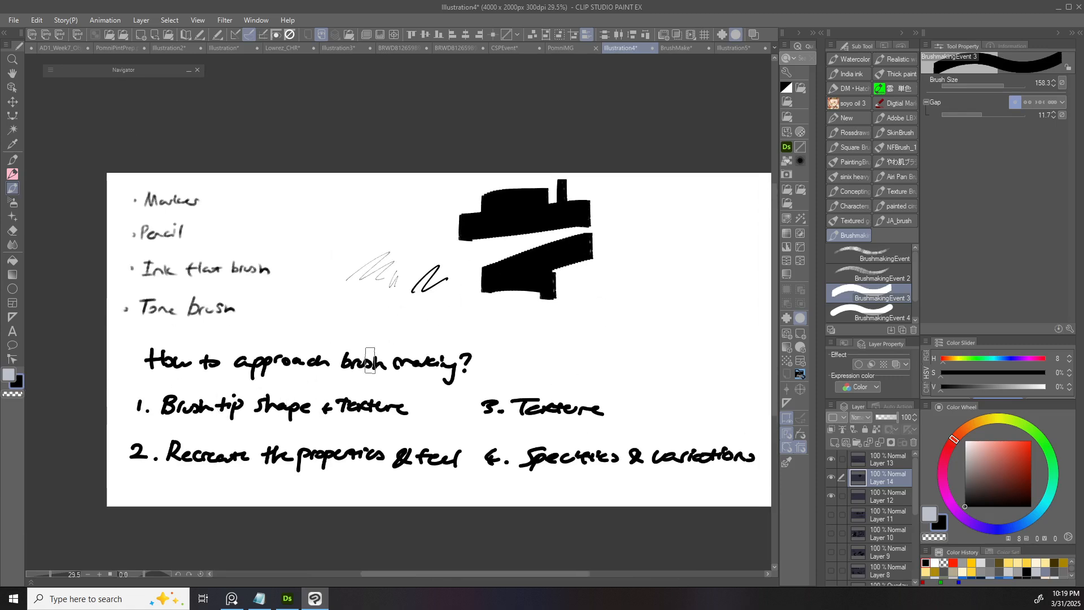
pyautogui.keyDown('ctrl'); pyautogui.keyDown('alt'); pyautogui.moveTo(427, 401); pyautogui.dragTo(431, 407); pyautogui.keyUp('alt'); pyautogui.keyUp('ctrl')
pyautogui.moveTo(563, 314); pyautogui.dragTo(445, 330)
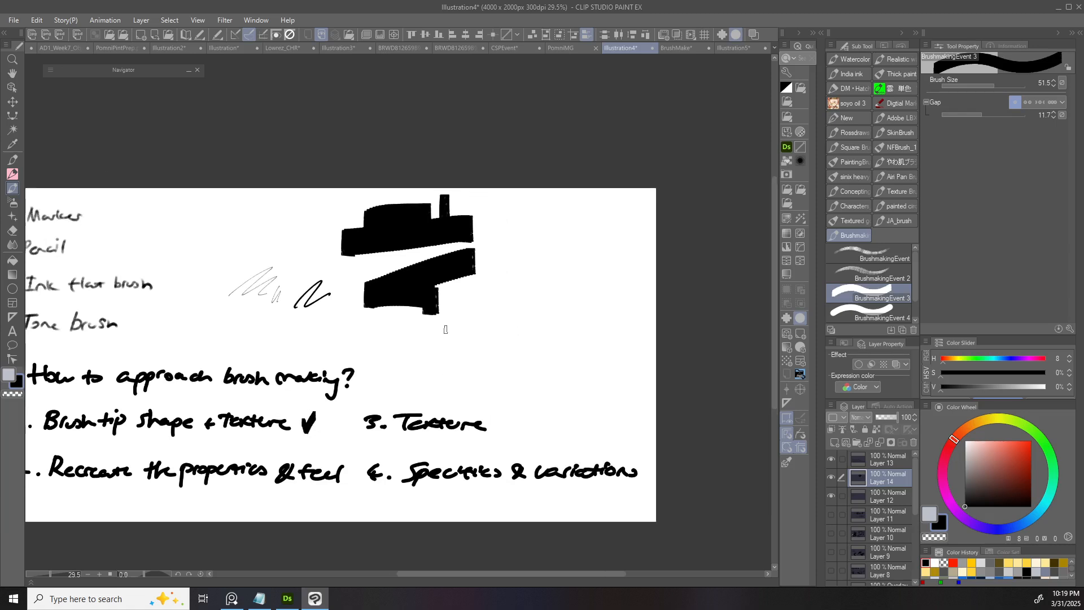
# - Try a thin horizontal test stroke in the blank area beside the wide black strokes and undo it
pyautogui.moveTo(501, 278); pyautogui.dragTo(413, 327)
pyautogui.moveTo(411, 277); pyautogui.dragTo(497, 271)
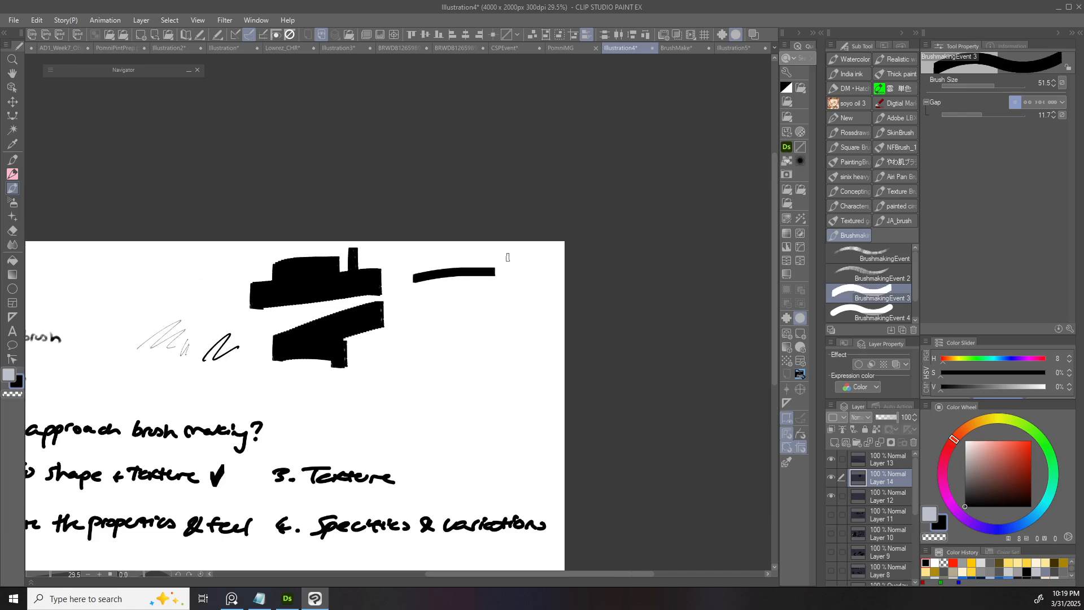
pyautogui.scroll(3, 471, 299)
pyautogui.hotkey('ctrl', 'z')
pyautogui.moveTo(421, 296)
pyautogui.keyDown('ctrl'); pyautogui.keyDown('alt'); pyautogui.mouseDown()
pyautogui.moveTo(404, 292)
pyautogui.moveTo(484, 271)
pyautogui.mouseUp(); pyautogui.keyUp('alt'); pyautogui.keyUp('ctrl')
pyautogui.hotkey('ctrl', 'z')
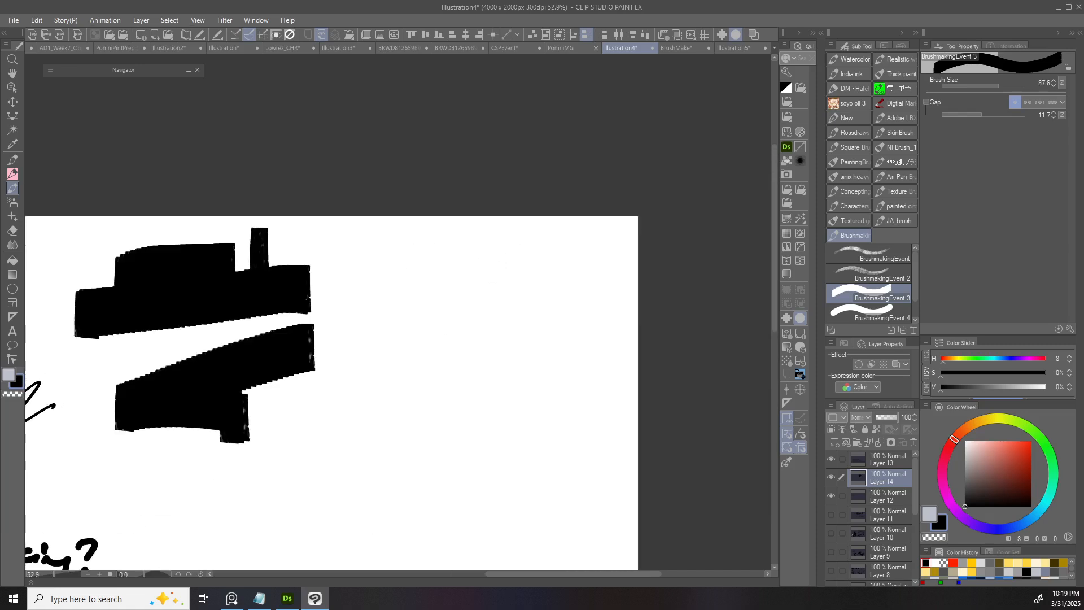
# - On a new layer, write the heading "What is a marker?" beside the black strokes with the brush at about 20.3
pyautogui.scroll(-4, 508, 339)
pyautogui.scroll(3, 452, 322)
pyautogui.keyDown('ctrl'); pyautogui.keyDown('alt'); pyautogui.moveTo(439, 308); pyautogui.dragTo(452, 297); pyautogui.keyUp('alt'); pyautogui.keyUp('ctrl')
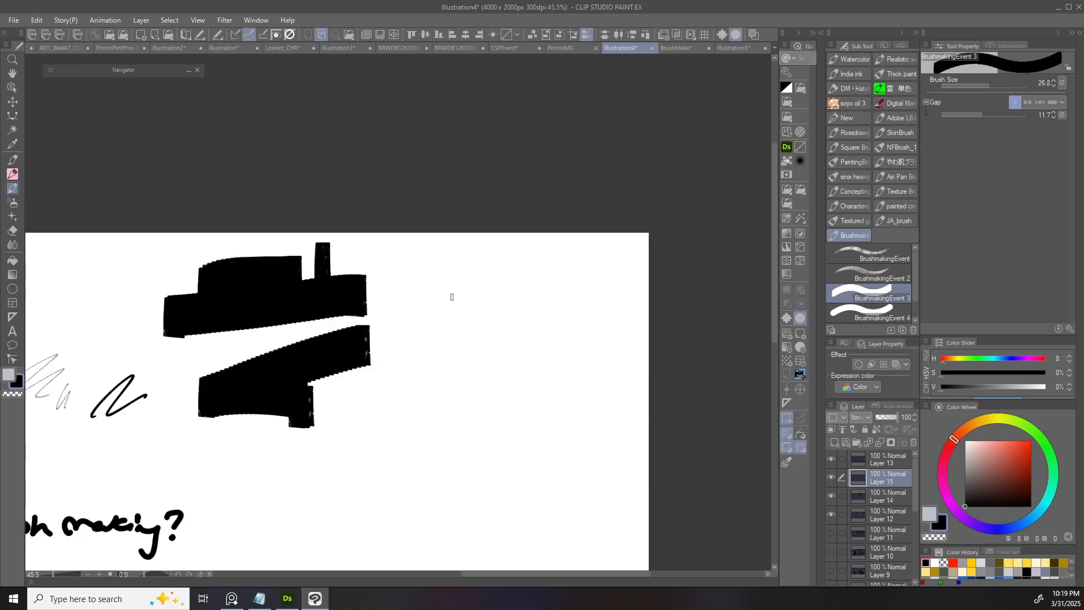
pyautogui.moveTo(418, 260)
pyautogui.keyDown('ctrl'); pyautogui.keyDown('alt'); pyautogui.mouseDown()
pyautogui.moveTo(412, 280)
pyautogui.moveTo(434, 265)
pyautogui.mouseUp(); pyautogui.keyUp('alt'); pyautogui.keyUp('ctrl')
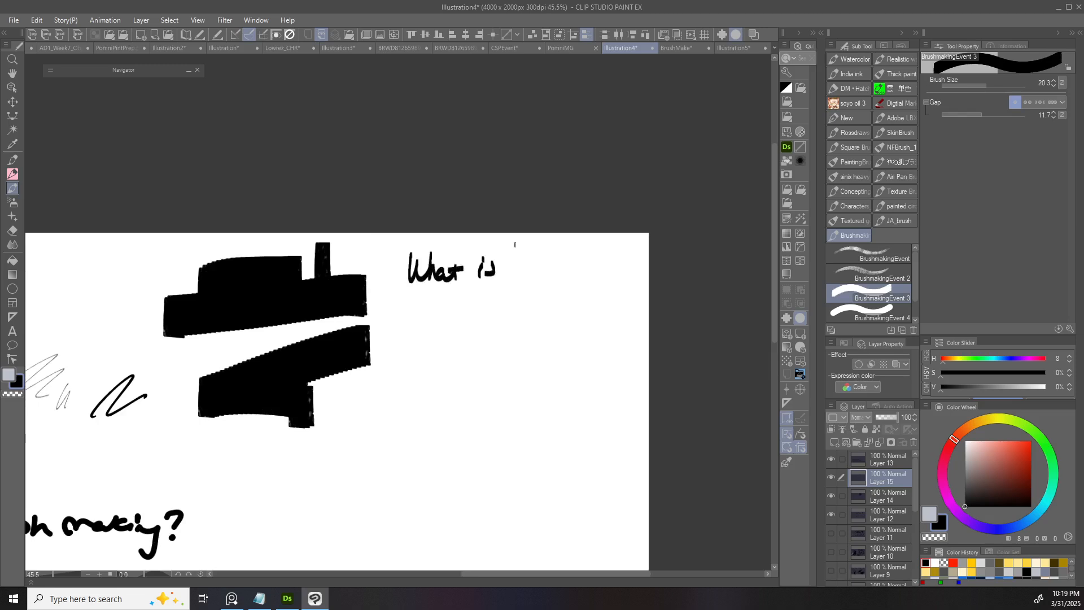
pyautogui.moveTo(539, 278)
pyautogui.mouseDown()
pyautogui.moveTo(581, 261)
pyautogui.moveTo(596, 276)
pyautogui.moveTo(618, 270)
pyautogui.mouseUp()
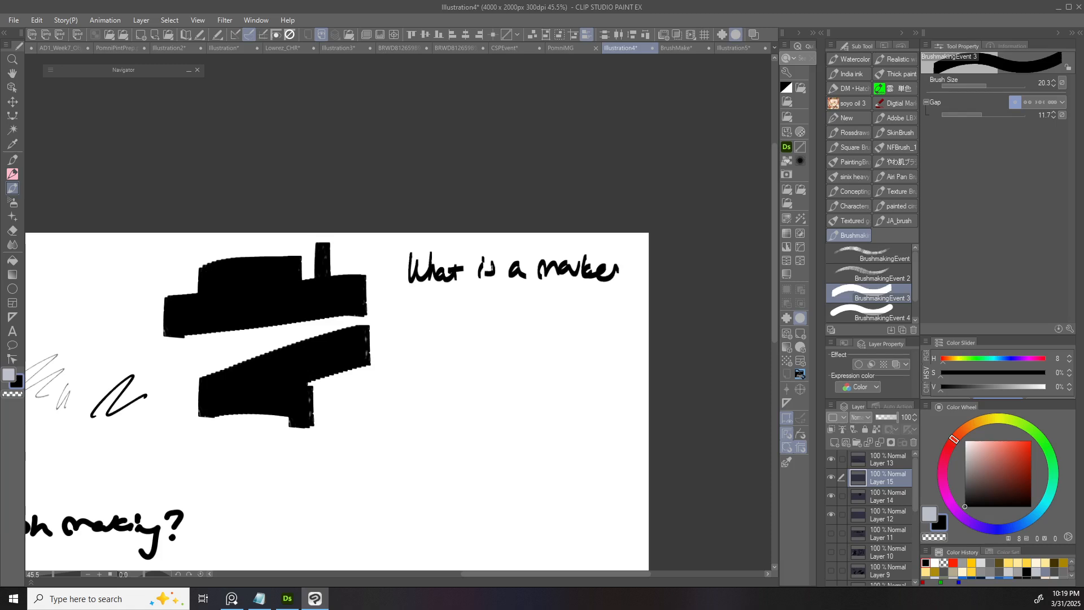
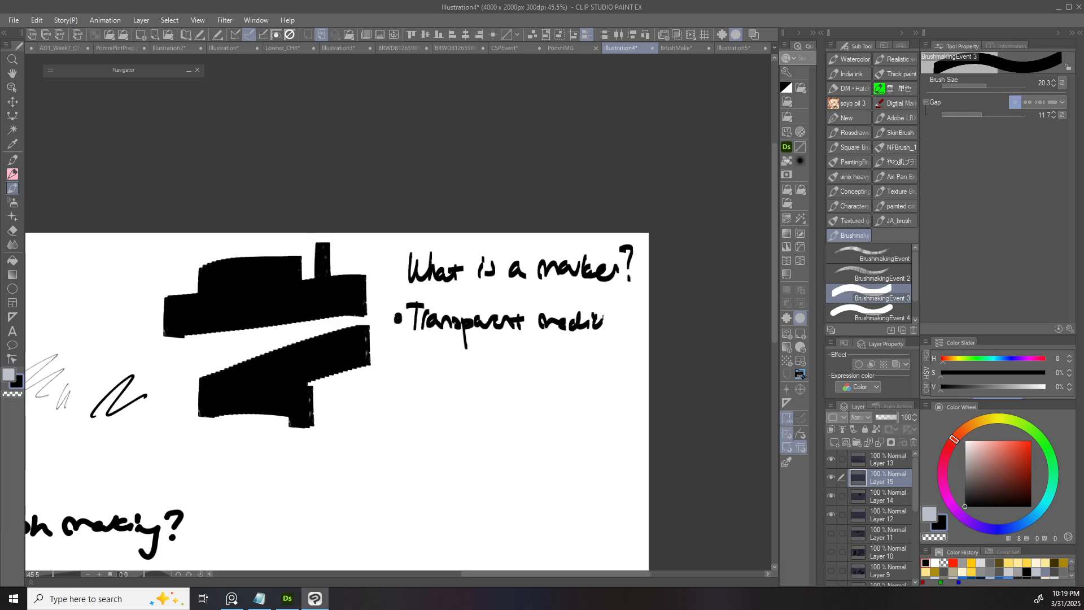
# - Write the bullets "Transparent medium", "X opaque" and "Variable in darkness" below the marker heading
pyautogui.moveTo(619, 329); pyautogui.dragTo(620, 332)
pyautogui.moveTo(620, 331); pyautogui.dragTo(627, 280)
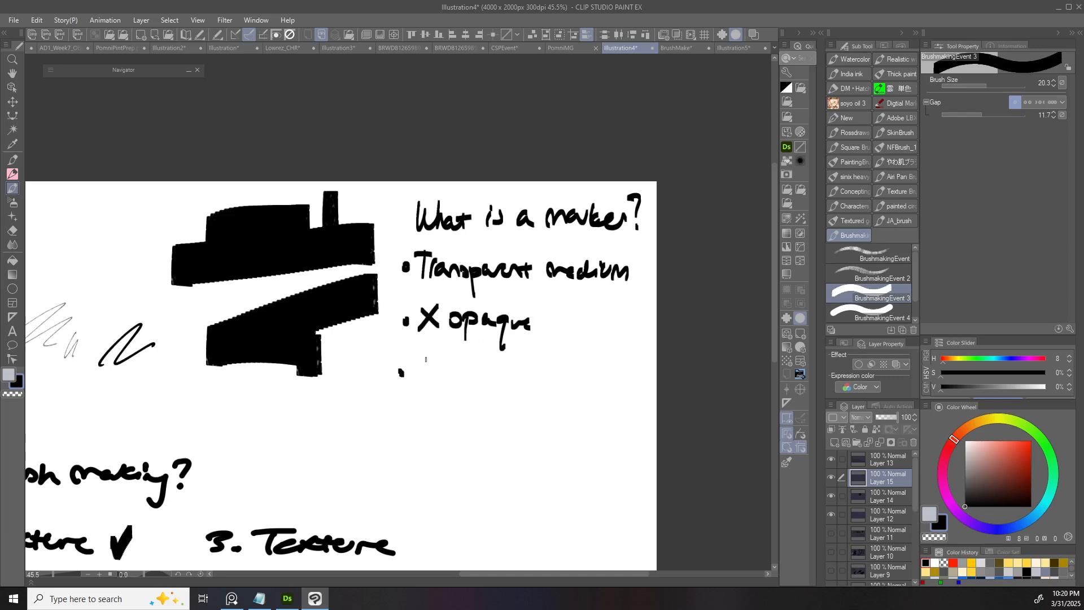
pyautogui.moveTo(427, 360); pyautogui.dragTo(446, 318)
pyautogui.moveTo(455, 326); pyautogui.dragTo(543, 327)
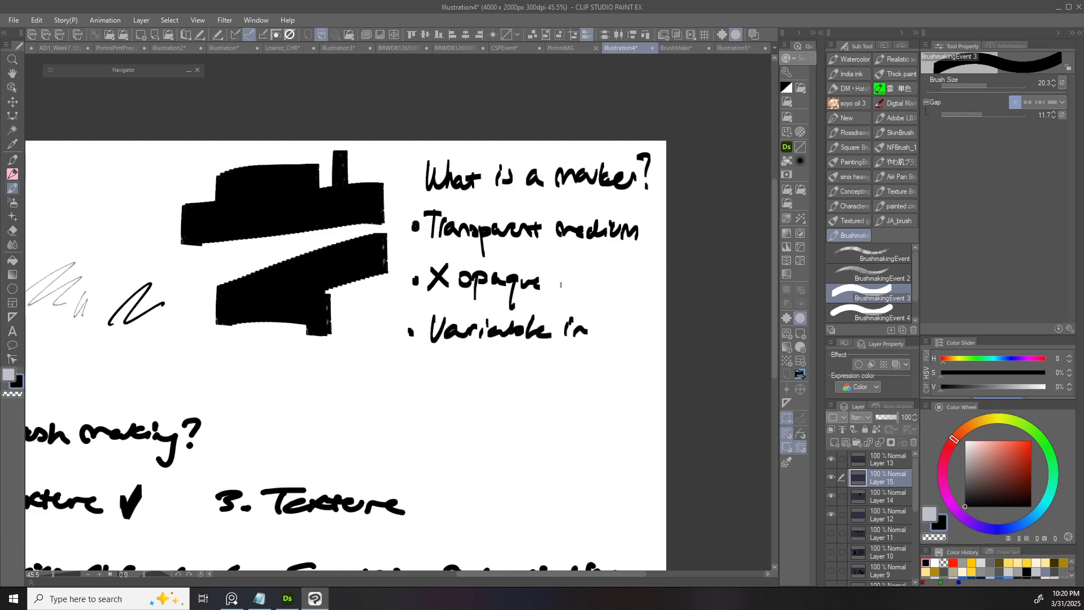
pyautogui.moveTo(420, 362)
pyautogui.mouseDown()
pyautogui.moveTo(435, 377)
pyautogui.moveTo(454, 361)
pyautogui.moveTo(506, 377)
pyautogui.mouseUp()
pyautogui.moveTo(511, 390); pyautogui.dragTo(491, 358)
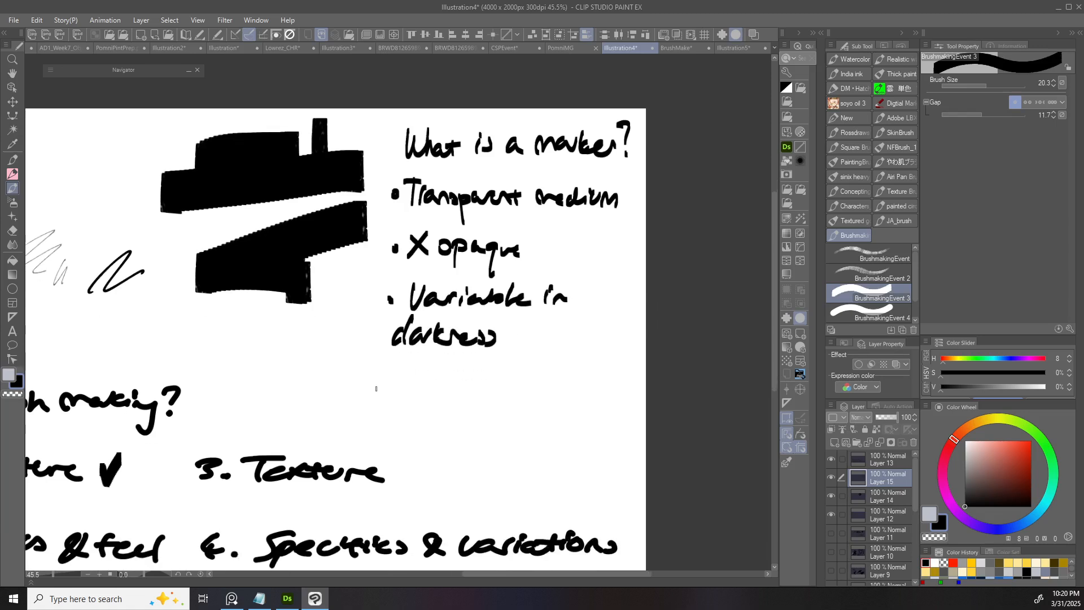
# - Try starting another bullet with "Fast st" below "Variable in darkness" and undo the lettering
pyautogui.moveTo(423, 374); pyautogui.dragTo(433, 348)
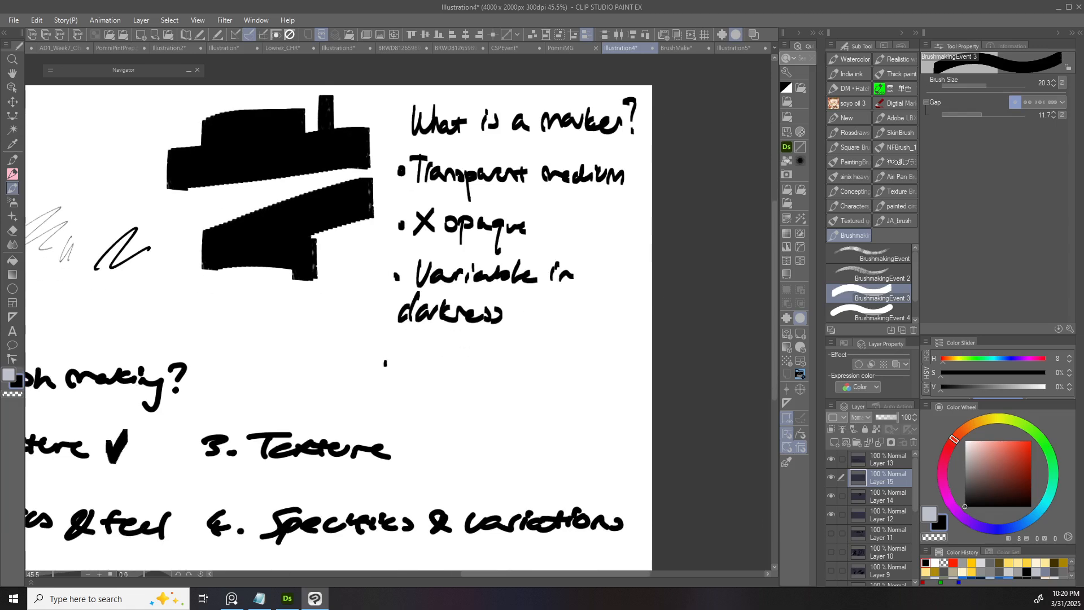
pyautogui.moveTo(402, 345); pyautogui.dragTo(427, 341)
pyautogui.moveTo(410, 346)
pyautogui.mouseDown()
pyautogui.moveTo(402, 373)
pyautogui.moveTo(451, 372)
pyautogui.mouseUp()
pyautogui.moveTo(445, 356); pyautogui.dragTo(507, 355)
pyautogui.moveTo(502, 371); pyautogui.dragTo(515, 362)
pyautogui.hotkey('ctrl', 'z')
pyautogui.hotkey('ctrl', 'z')
pyautogui.hotkey('ctrl', 'z')
pyautogui.hotkey('ctrl', 'z')
pyautogui.hotkey('ctrl', 'z')
pyautogui.hotkey('ctrl', 'z')
pyautogui.hotkey('ctrl', 'z')
pyautogui.hotkey('ctrl', 'z')
pyautogui.hotkey('ctrl', 'z')
pyautogui.hotkey('ctrl', 'z')
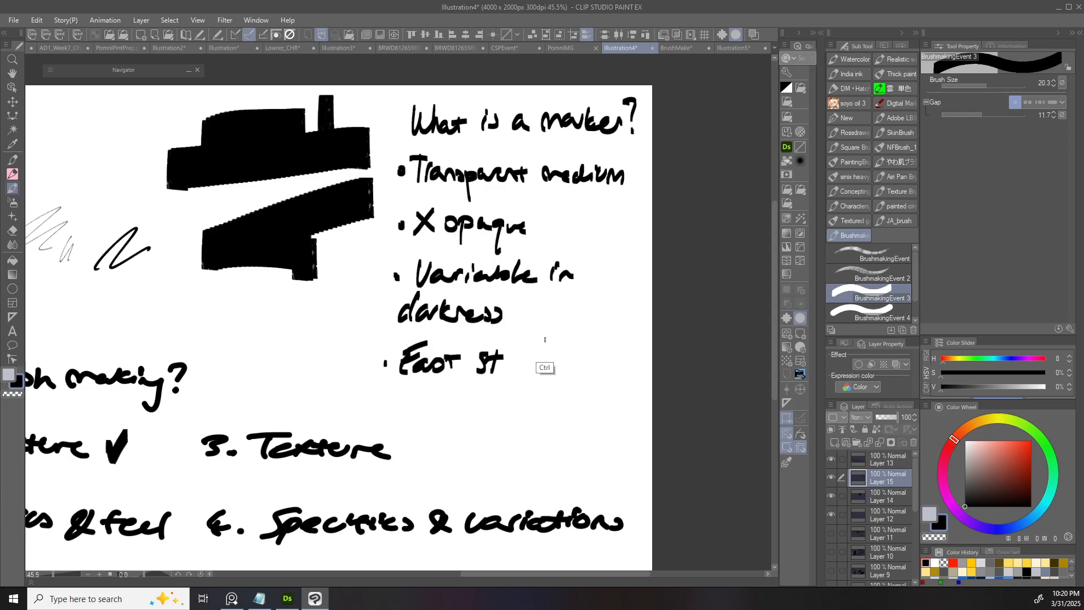
# - Write the bullet text "Draws fast strokes" below "Variable in darkness"
pyautogui.moveTo(402, 349); pyautogui.dragTo(399, 379)
pyautogui.moveTo(403, 351); pyautogui.dragTo(429, 361)
pyautogui.moveTo(434, 364); pyautogui.dragTo(447, 373)
pyautogui.moveTo(452, 363); pyautogui.dragTo(524, 372)
pyautogui.moveTo(528, 361); pyautogui.dragTo(567, 376)
pyautogui.moveTo(582, 350)
pyautogui.mouseDown()
pyautogui.moveTo(581, 373)
pyautogui.moveTo(594, 358)
pyautogui.mouseUp()
pyautogui.moveTo(591, 373); pyautogui.dragTo(629, 373)
pyautogui.moveTo(631, 362); pyautogui.dragTo(646, 373)
pyautogui.scroll(-3, 604, 339)
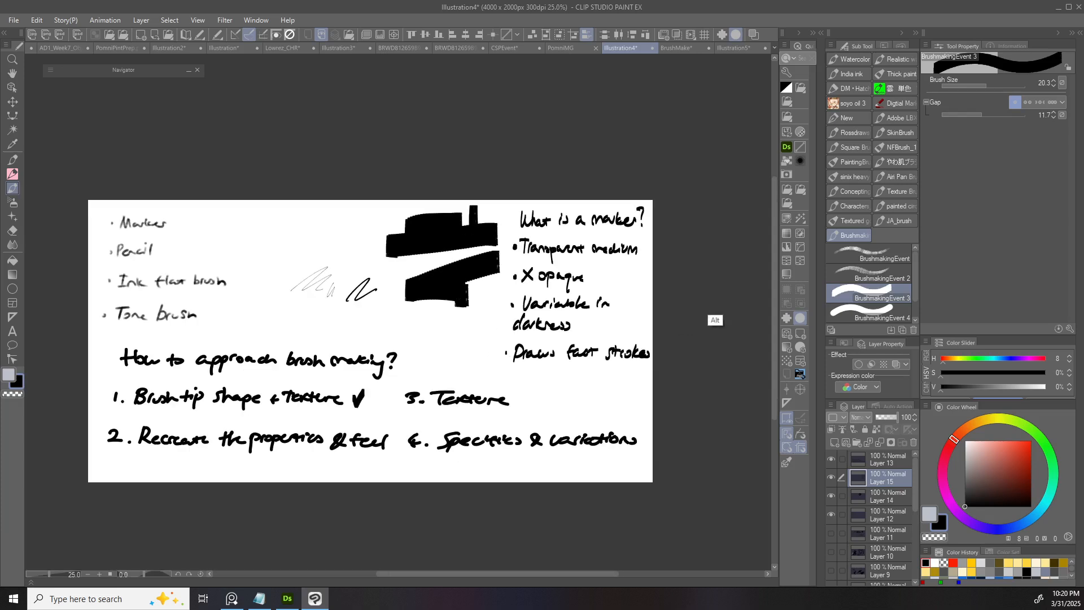
# - Add a layer above the marker notes, try a Copic_ 1Flat Normal stroke above the pencil scribble and undo it
pyautogui.scroll(1, 682, 322)
pyautogui.hscroll(-1, 604, 316)
pyautogui.hscroll(-1, 354, 356)
pyautogui.press('e')
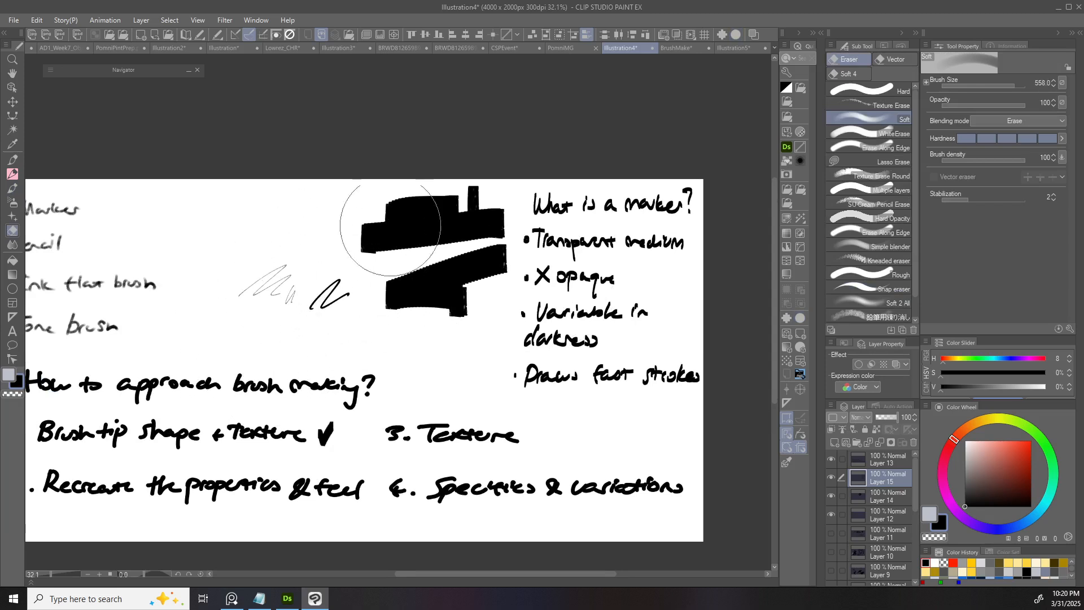
pyautogui.hotkey('ctrl', 'shift', 'n')
pyautogui.press('p')
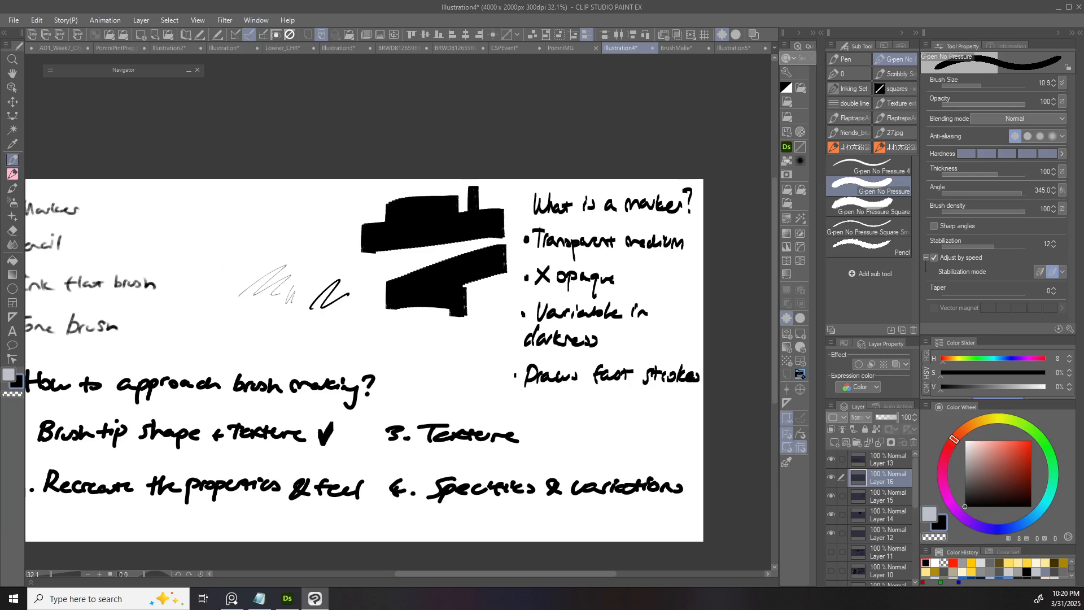
pyautogui.press('p')
pyautogui.moveTo(219, 251)
pyautogui.mouseDown()
pyautogui.moveTo(316, 207)
pyautogui.moveTo(384, 227)
pyautogui.mouseUp()
pyautogui.hotkey('ctrl', 'z')
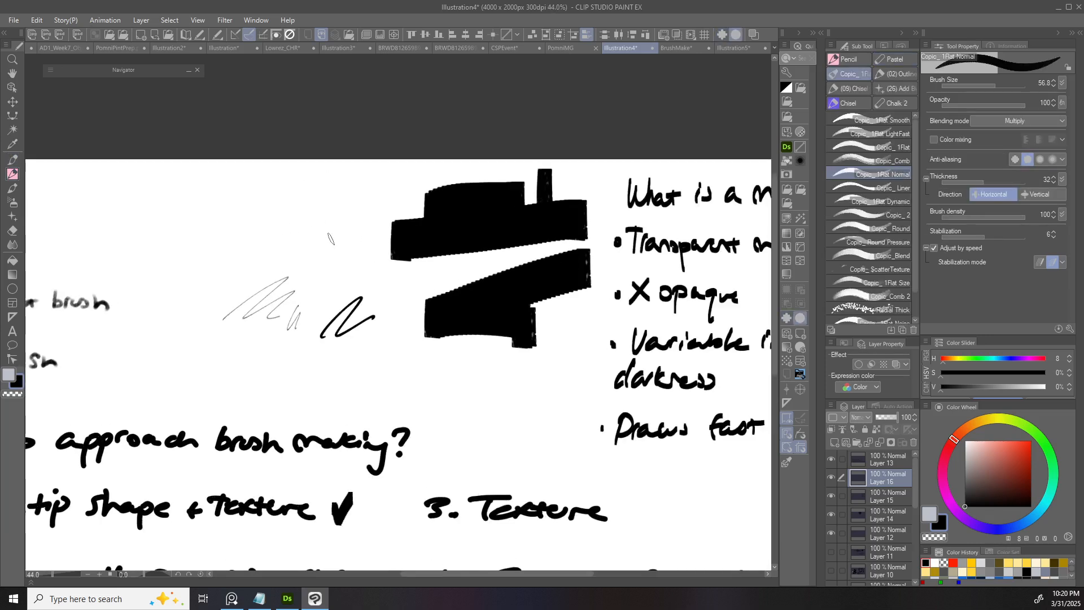
# - Expose opacity, brush density, thickness and angle of BrushmakingEvent 3 in its tool properties
pyautogui.press('b')
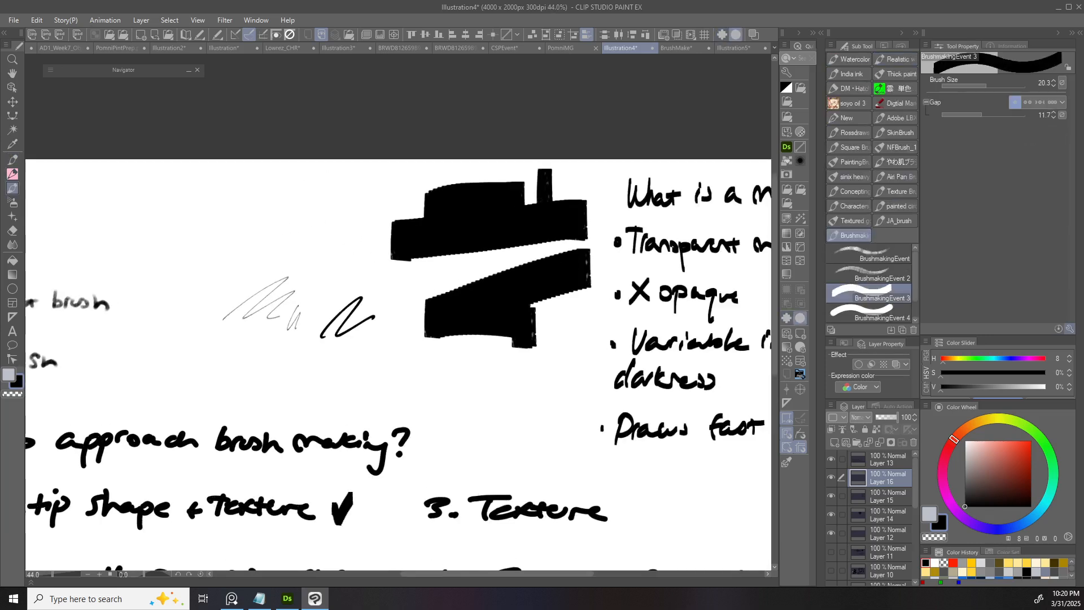
pyautogui.click(1070, 328)
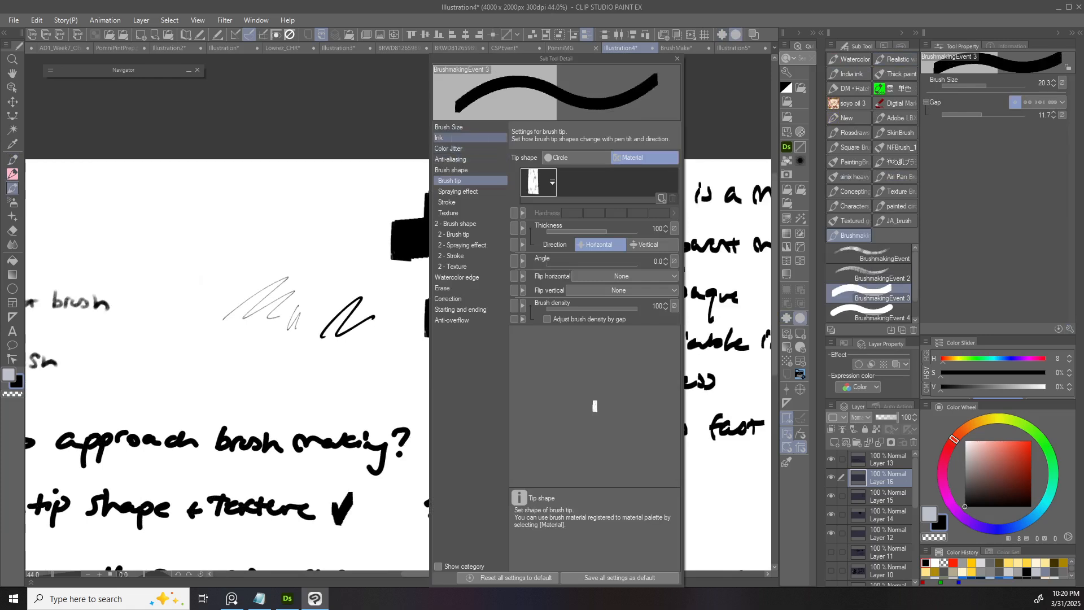
pyautogui.click(446, 137)
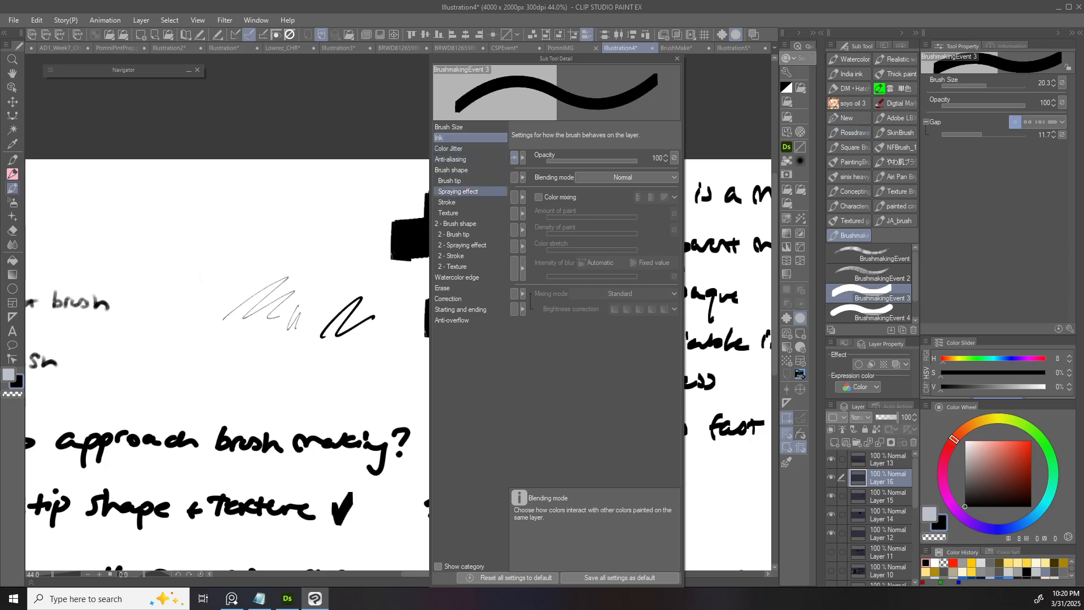
pyautogui.click(448, 212)
pyautogui.click(446, 202)
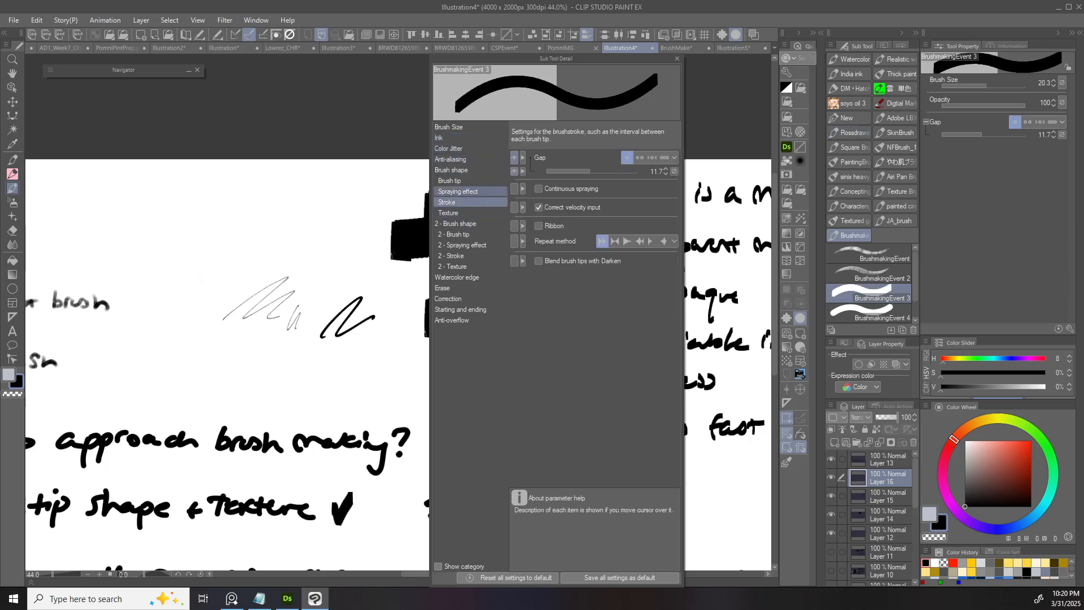
pyautogui.click(451, 170)
pyautogui.click(449, 180)
pyautogui.click(450, 159)
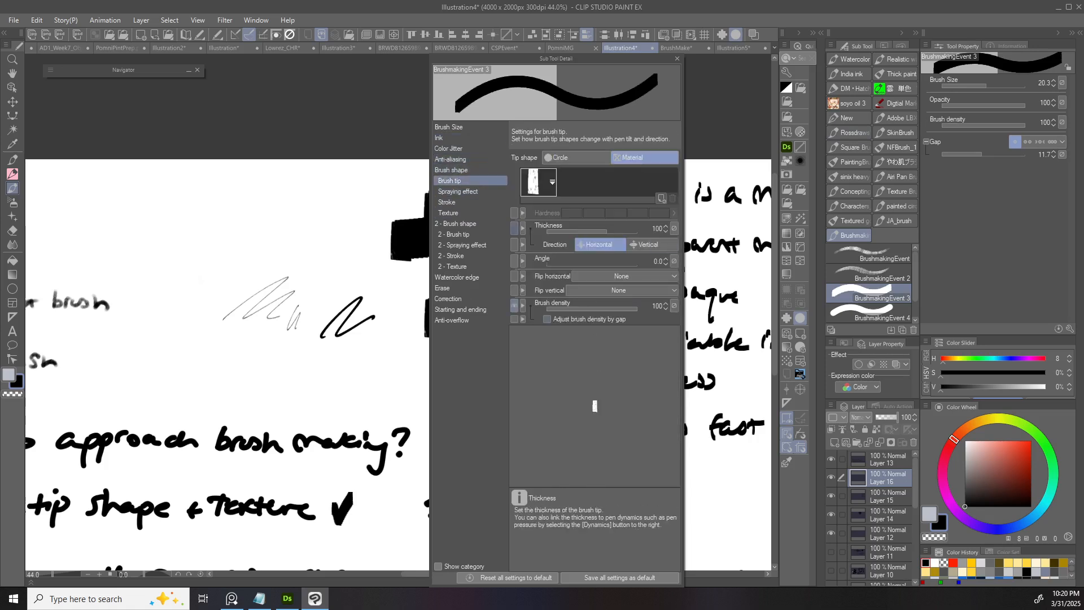
pyautogui.click(514, 228)
pyautogui.click(514, 260)
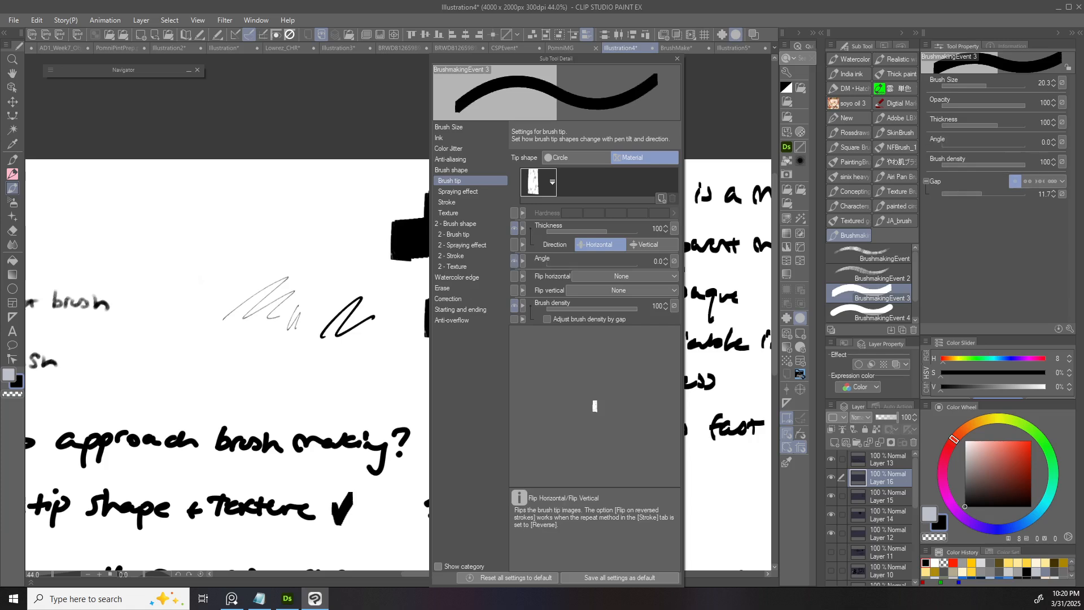
# - Expose the ink blending mode of BrushmakingEvent 3 in its tool properties and close the detailed settings
pyautogui.press('Up')
pyautogui.press('Up')
pyautogui.press('Up')
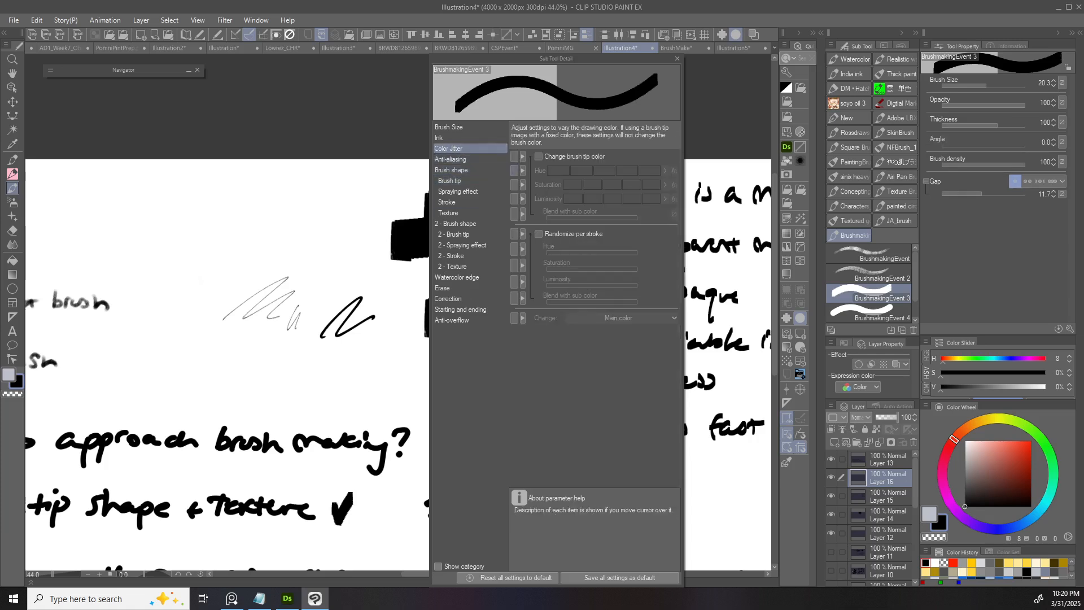
pyautogui.press('Up')
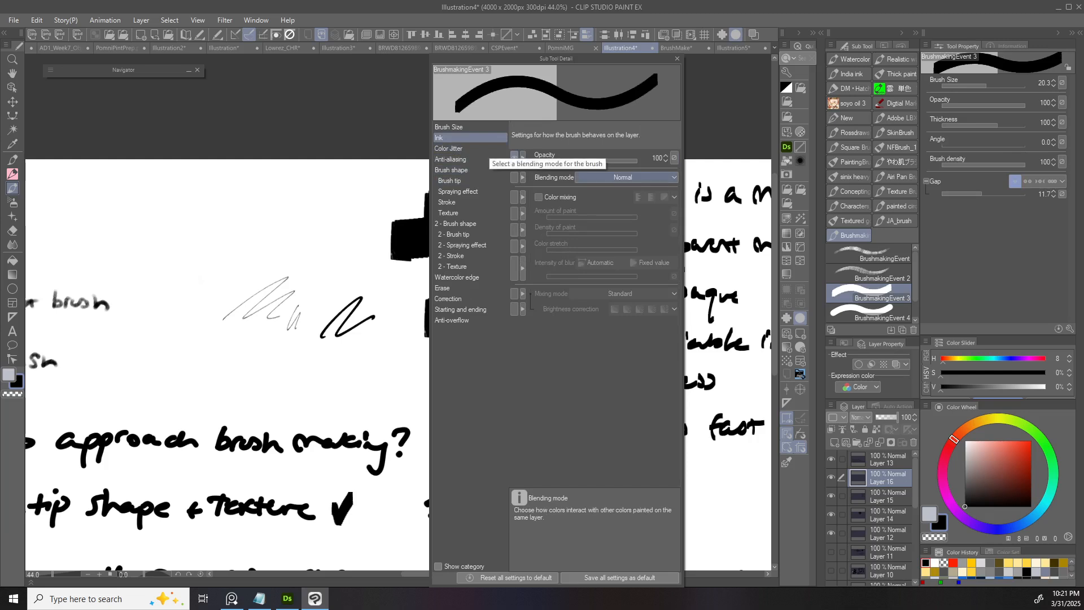
pyautogui.click(513, 177)
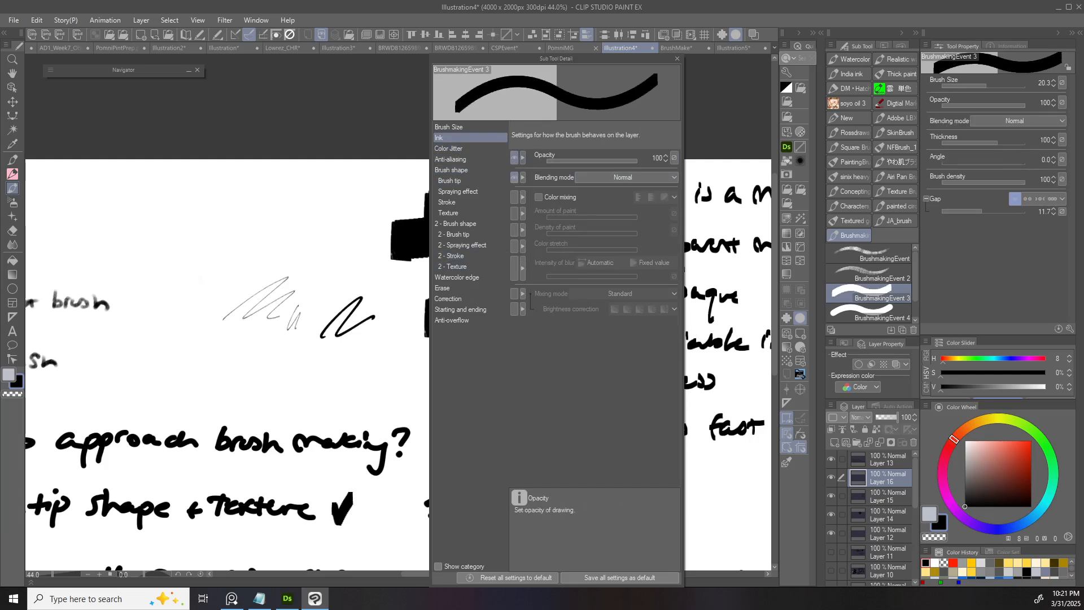
pyautogui.click(676, 59)
# - Return to Layer 15 and write the bullet "No pen pressure" below "Draws fast strokes" with BrushmakingEvent 3
pyautogui.moveTo(666, 419); pyautogui.dragTo(378, 273)
pyautogui.hotkey('ctrl', 'shift')
pyautogui.keyDown('ctrl'); pyautogui.keyDown('shift'); pyautogui.click(437, 338); pyautogui.keyUp('shift'); pyautogui.keyUp('ctrl')
pyautogui.press('p')
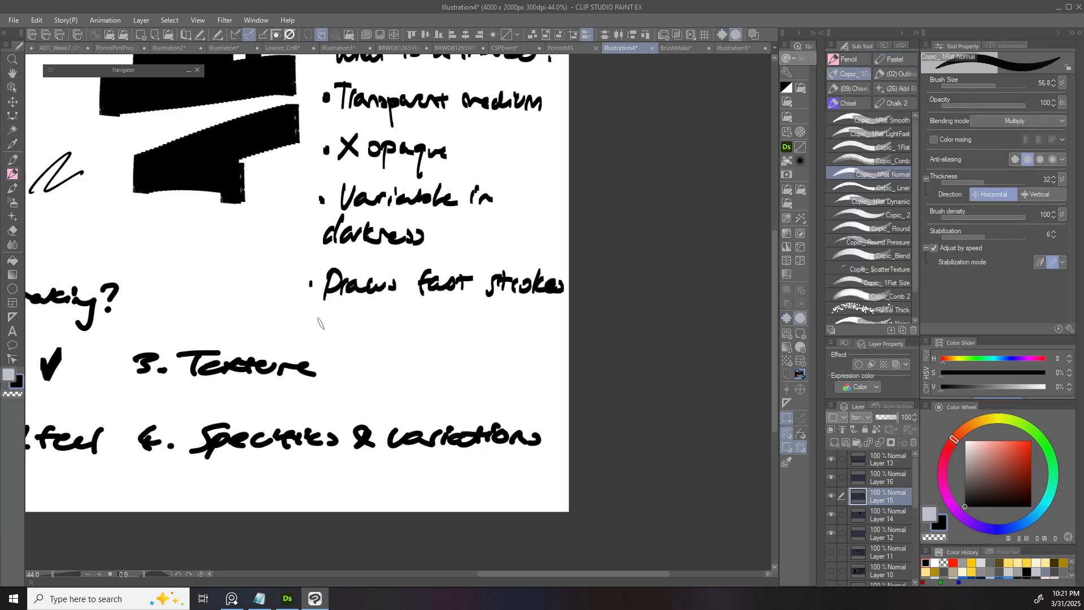
pyautogui.press('b')
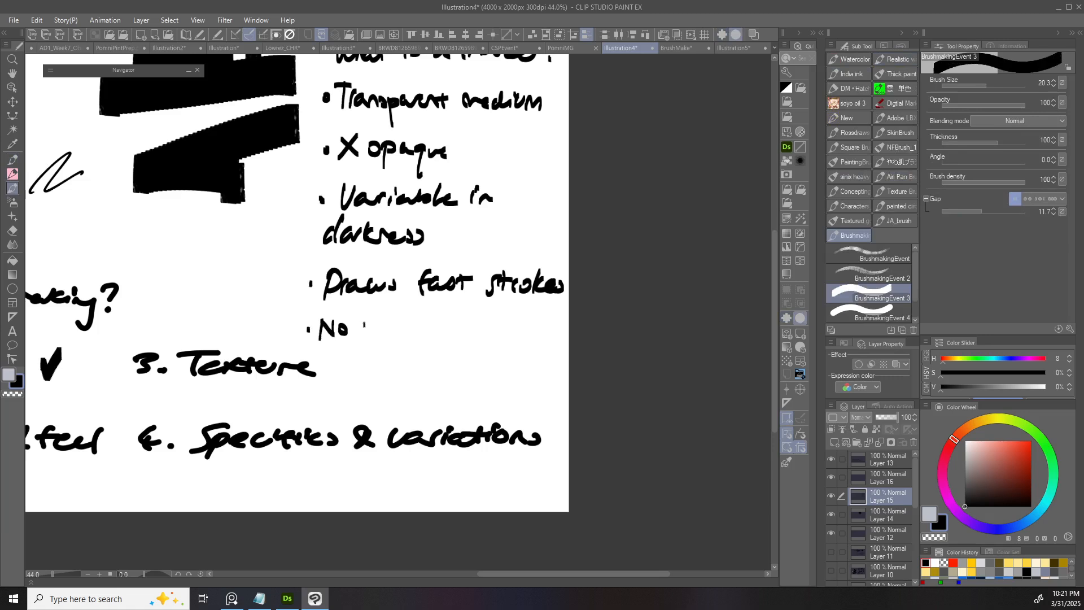
pyautogui.hotkey('ctrl', 'z')
pyautogui.hotkey('ctrl', 'z')
pyautogui.moveTo(364, 320); pyautogui.dragTo(361, 339)
pyautogui.hotkey('ctrl', 'z')
pyautogui.moveTo(414, 328); pyautogui.dragTo(445, 325)
# - Write a smaller second line starting with "consist" beneath "No pen pressure"
pyautogui.moveTo(365, 351); pyautogui.dragTo(361, 366)
pyautogui.moveTo(372, 361); pyautogui.dragTo(378, 355)
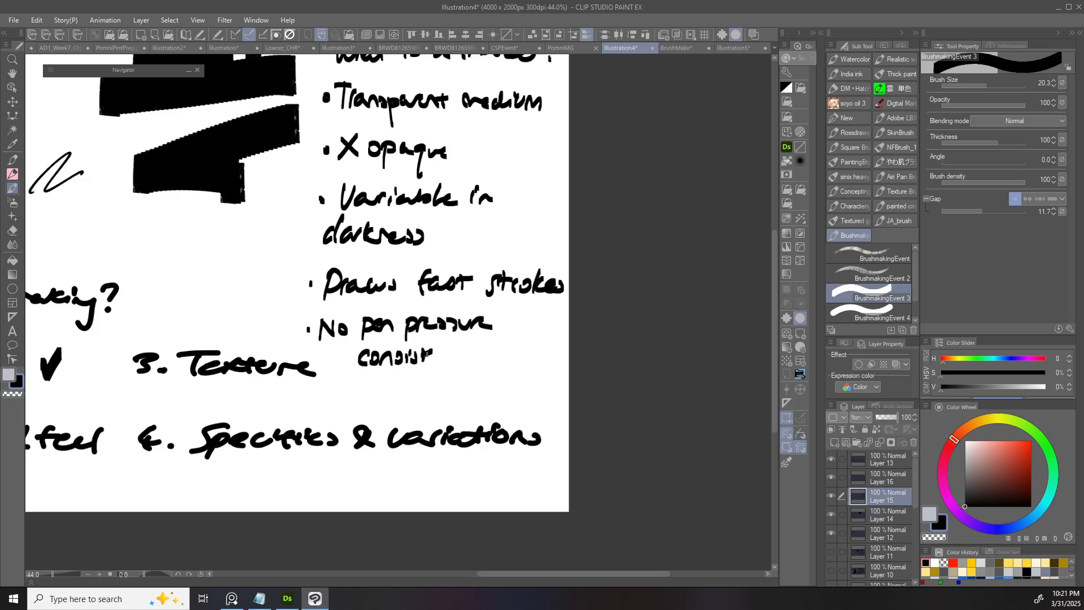
pyautogui.moveTo(504, 352); pyautogui.dragTo(510, 361)
pyautogui.moveTo(515, 356); pyautogui.dragTo(525, 361)
# - Try a stroke in the empty area above the pencil scribble, undo it, and set the brush size to about 24.6
pyautogui.keyDown('ctrl'); pyautogui.moveTo(577, 335); pyautogui.dragTo(361, 243); pyautogui.keyUp('ctrl')
pyautogui.moveTo(361, 240); pyautogui.dragTo(474, 252)
pyautogui.moveTo(475, 252)
pyautogui.keyDown('ctrl'); pyautogui.mouseDown()
pyautogui.moveTo(486, 282)
pyautogui.moveTo(565, 277)
pyautogui.mouseUp(); pyautogui.keyUp('ctrl')
pyautogui.moveTo(261, 223)
pyautogui.mouseDown()
pyautogui.moveTo(417, 191)
pyautogui.moveTo(387, 228)
pyautogui.moveTo(415, 271)
pyautogui.mouseUp()
pyautogui.hotkey('ctrl', 'z')
pyautogui.keyDown('ctrl'); pyautogui.keyDown('alt'); pyautogui.moveTo(302, 235); pyautogui.dragTo(310, 235); pyautogui.keyUp('alt'); pyautogui.keyUp('ctrl')
pyautogui.keyDown('ctrl'); pyautogui.click(333, 237); pyautogui.keyUp('ctrl')
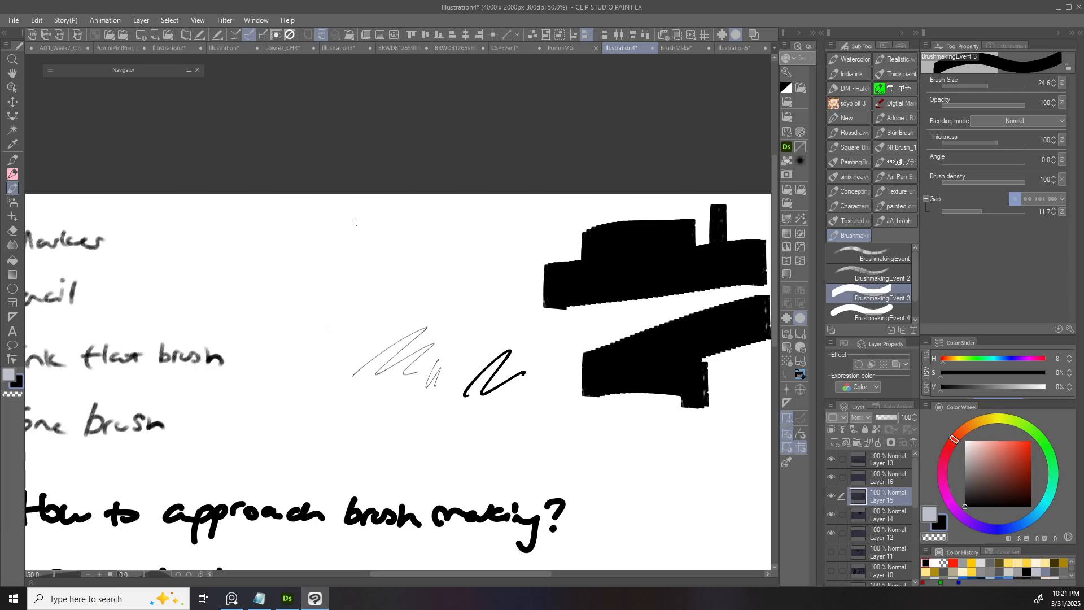
# - Make pen pressure control the opacity of BrushmakingEvent 3
pyautogui.click(1062, 103)
pyautogui.click(862, 132)
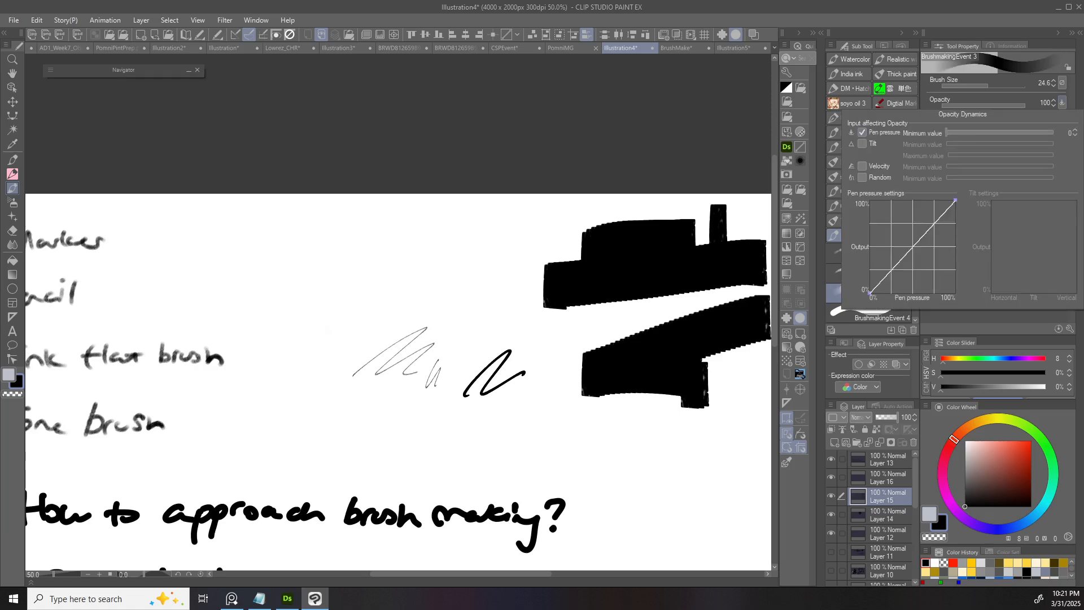
pyautogui.click(608, 128)
# - Draw several overlapping horizontal BrushmakingEvent 3 strokes above the pencil scribble to test the pressure-driven opacity
pyautogui.moveTo(257, 234); pyautogui.dragTo(406, 231)
pyautogui.moveTo(260, 247); pyautogui.dragTo(407, 241)
pyautogui.moveTo(298, 257); pyautogui.dragTo(430, 248)
pyautogui.moveTo(453, 242); pyautogui.dragTo(292, 247)
pyautogui.moveTo(427, 238)
pyautogui.mouseDown()
pyautogui.moveTo(301, 237)
pyautogui.moveTo(293, 226)
pyautogui.mouseUp()
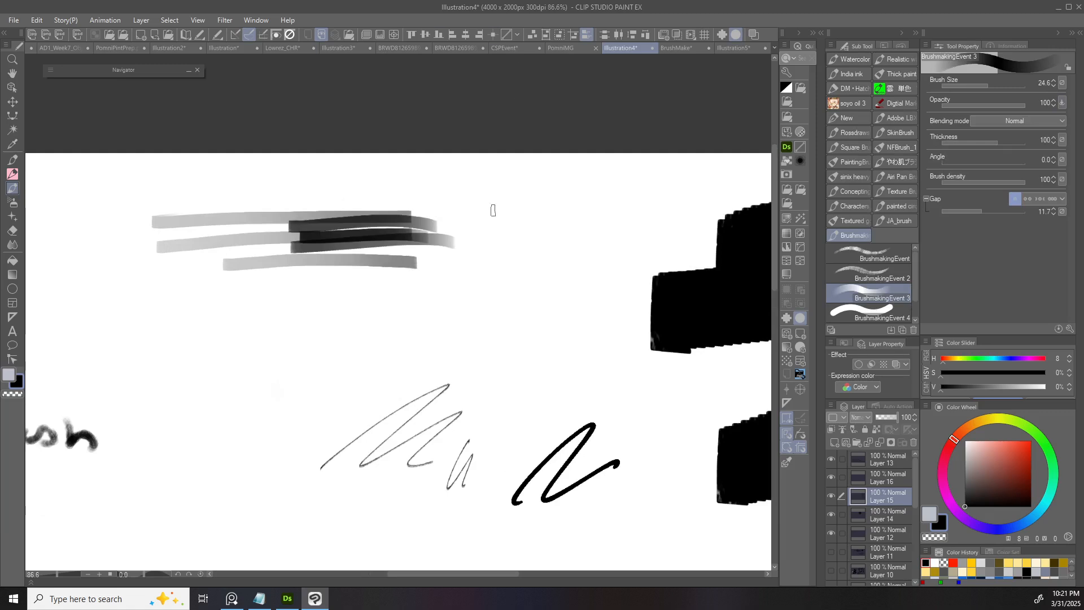
# - Undo the overlapping test strokes and stop pen pressure from affecting BrushmakingEvent 3's opacity
pyautogui.hotkey('ctrl', 'z')
pyautogui.hotkey('ctrl', 'z')
pyautogui.hotkey('ctrl', 'z')
pyautogui.hotkey('ctrl', 'z')
pyautogui.hotkey('ctrl', 'z')
pyautogui.hotkey('ctrl', 'z')
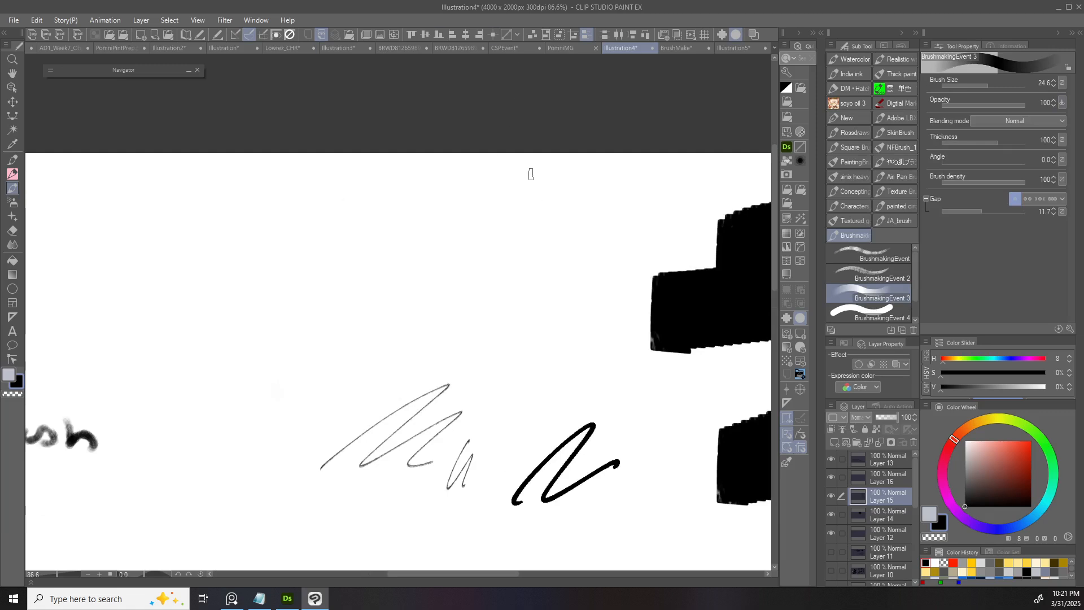
pyautogui.click(1062, 103)
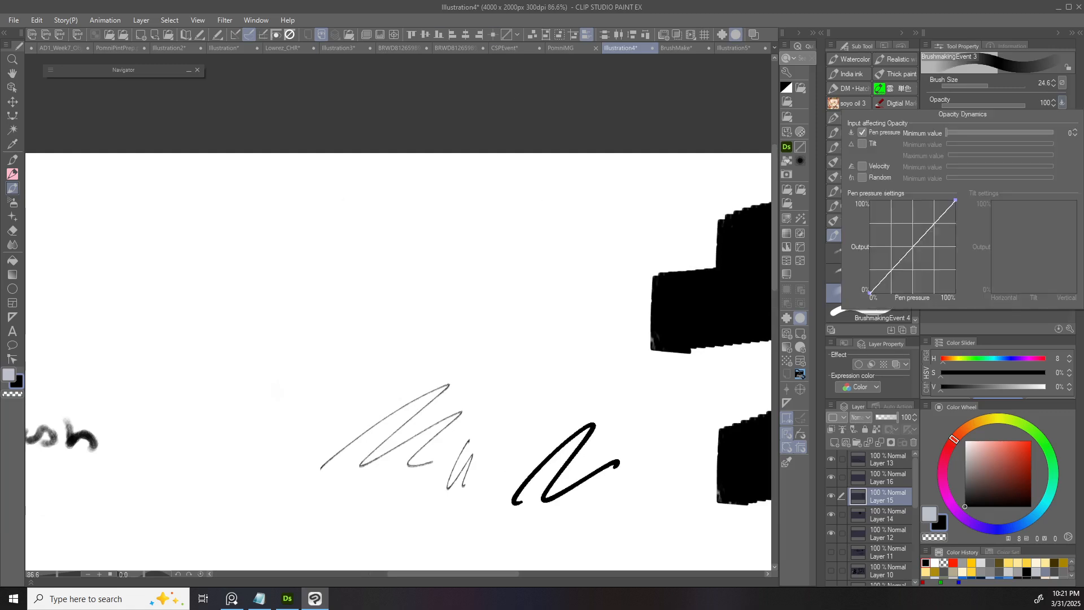
pyautogui.click(855, 133)
pyautogui.click(742, 130)
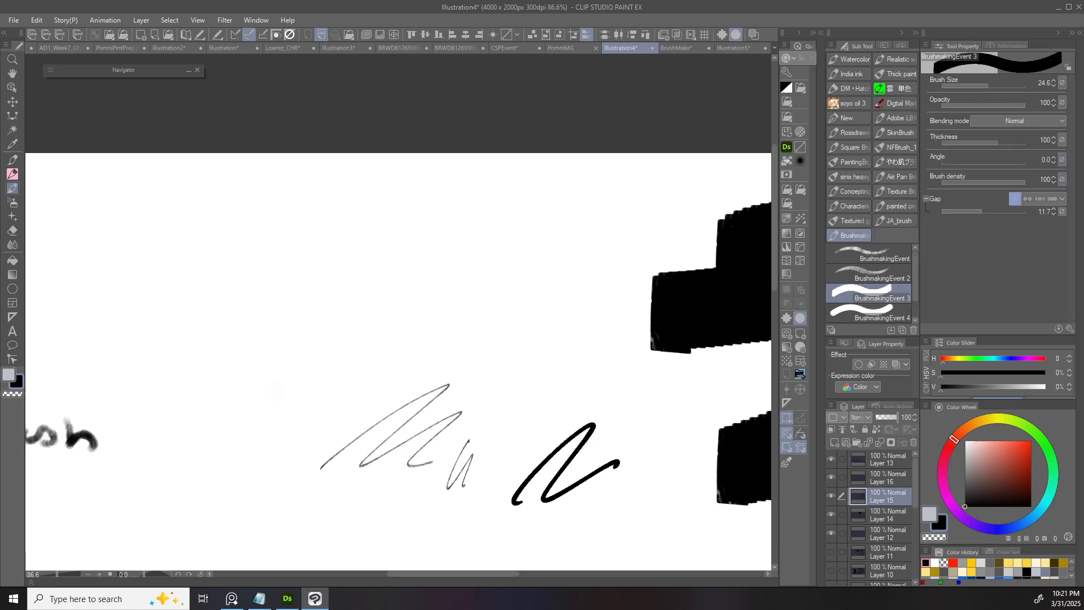
# - Make pen pressure control the brush density and pull its pressure curve back toward a straight line
pyautogui.click(1062, 179)
pyautogui.click(862, 209)
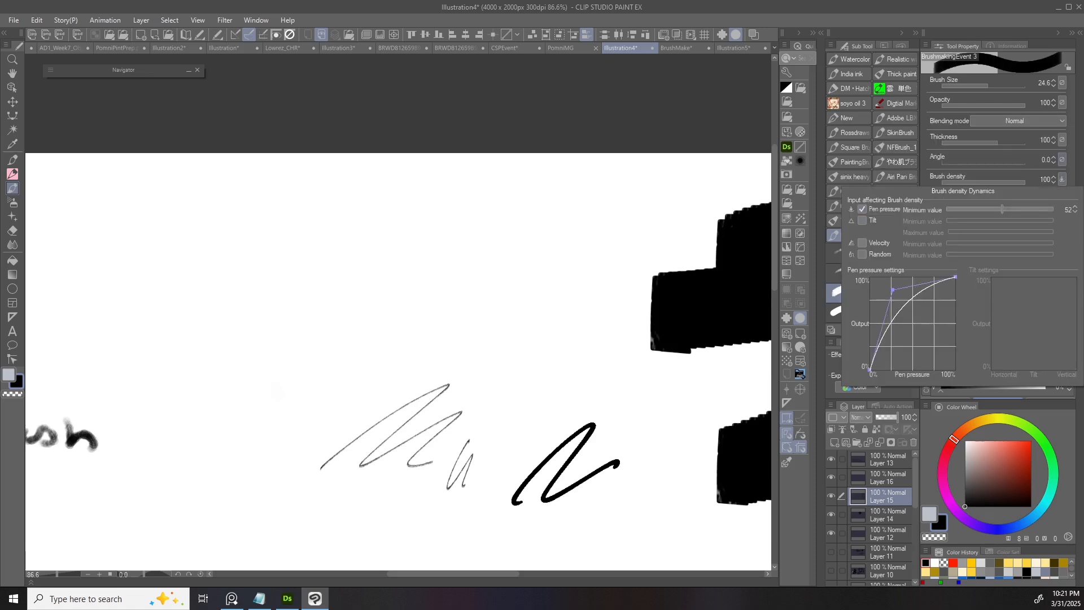
pyautogui.moveTo(892, 289); pyautogui.dragTo(919, 335)
pyautogui.click(504, 241)
# - Try a set of overlapping strokes above the pencil scribble to test the density response, and undo them all
pyautogui.moveTo(228, 255); pyautogui.dragTo(433, 250)
pyautogui.moveTo(237, 253); pyautogui.dragTo(439, 241)
pyautogui.moveTo(236, 240)
pyautogui.mouseDown()
pyautogui.moveTo(412, 222)
pyautogui.moveTo(220, 238)
pyautogui.mouseUp()
pyautogui.moveTo(388, 194); pyautogui.dragTo(169, 243)
pyautogui.moveTo(340, 175)
pyautogui.mouseDown()
pyautogui.moveTo(146, 230)
pyautogui.moveTo(208, 188)
pyautogui.mouseUp()
pyautogui.moveTo(491, 233); pyautogui.dragTo(368, 272)
pyautogui.moveTo(468, 250); pyautogui.dragTo(371, 286)
pyautogui.moveTo(370, 287); pyautogui.dragTo(498, 258)
pyautogui.moveTo(227, 309); pyautogui.dragTo(423, 271)
pyautogui.moveTo(255, 306); pyautogui.dragTo(427, 280)
pyautogui.hotkey('ctrl', 'z')
pyautogui.hotkey('ctrl', 'z')
pyautogui.hotkey('ctrl', 'z')
pyautogui.hotkey('ctrl', 'z')
pyautogui.hotkey('ctrl', 'z')
pyautogui.hotkey('ctrl', 'z')
pyautogui.hotkey('ctrl', 'z')
pyautogui.hotkey('ctrl', 'z')
pyautogui.hotkey('ctrl', 'z')
pyautogui.hotkey('ctrl', 'z')
pyautogui.hotkey('ctrl', 'z')
pyautogui.hotkey('ctrl', 'z')
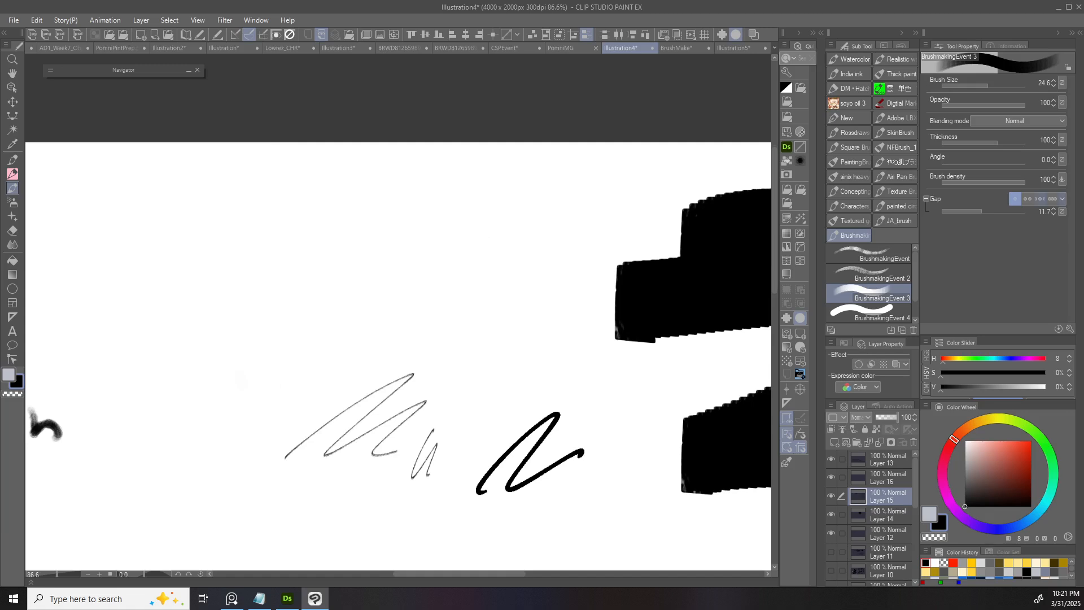
# - Bend the brush density's pen pressure curve upward so light pressure gives denser output
pyautogui.click(1062, 179)
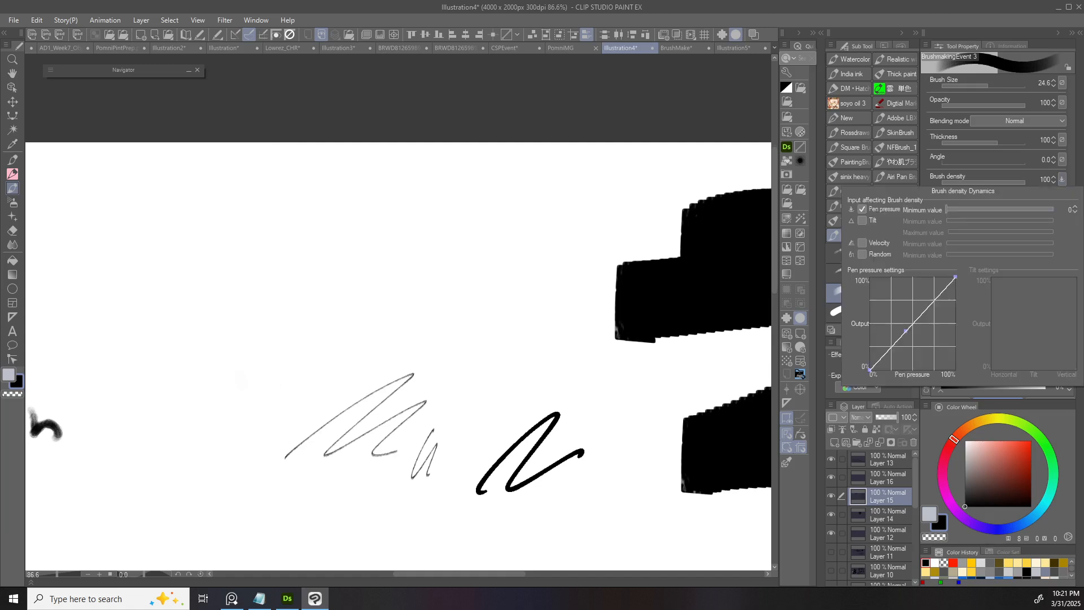
pyautogui.moveTo(906, 331); pyautogui.dragTo(900, 292)
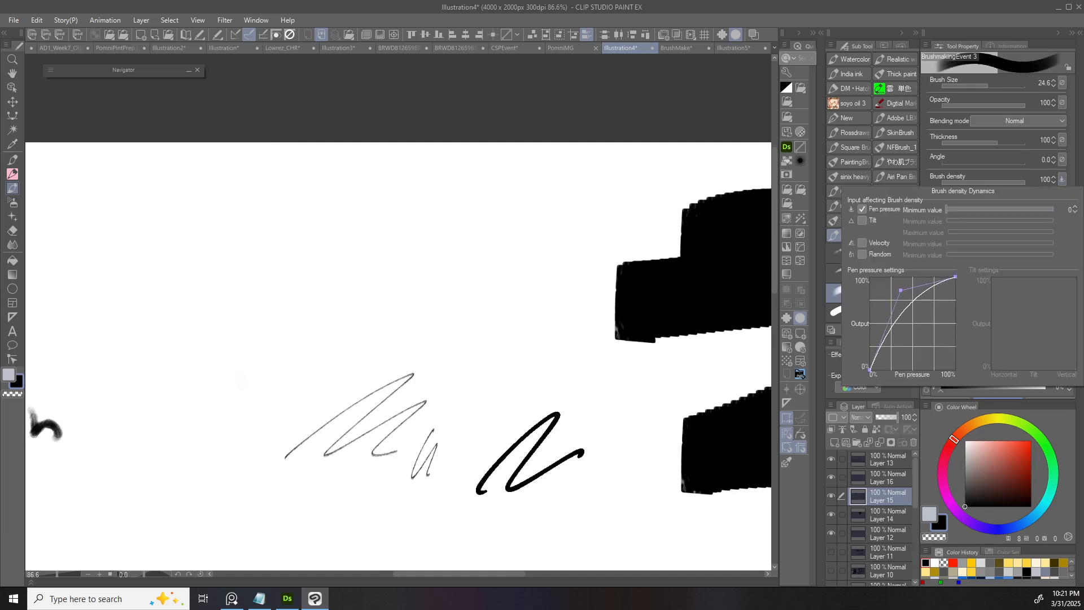
pyautogui.click(380, 218)
# - Draw several long strokes above the pencil scribble and undo all but the uppermost one
pyautogui.moveTo(194, 250); pyautogui.dragTo(431, 214)
pyautogui.moveTo(227, 258); pyautogui.dragTo(439, 235)
pyautogui.moveTo(244, 301); pyautogui.dragTo(408, 245)
pyautogui.moveTo(227, 326); pyautogui.dragTo(439, 279)
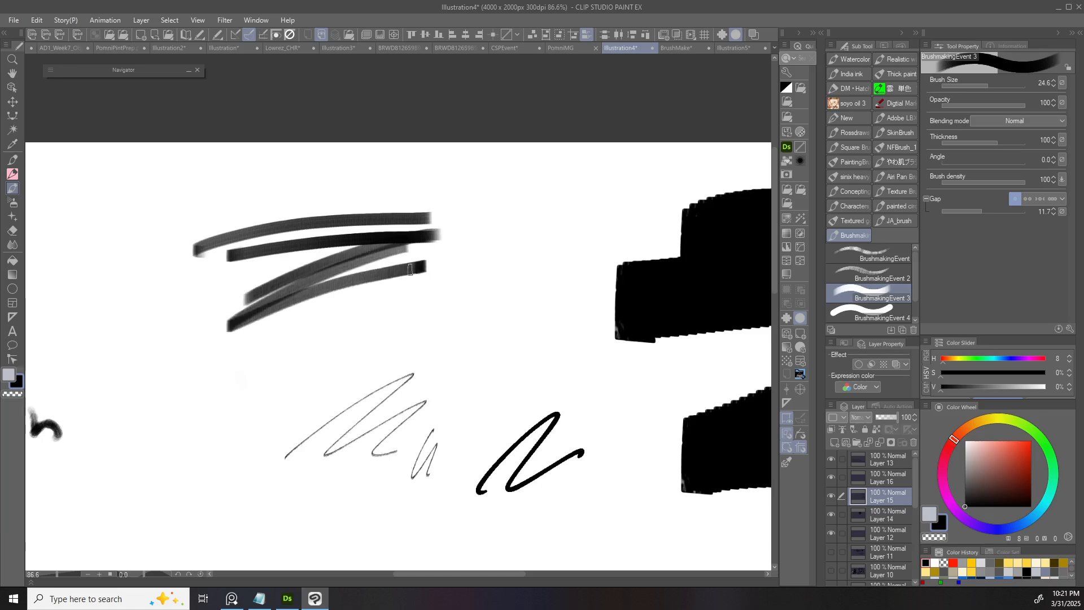
pyautogui.moveTo(290, 312); pyautogui.dragTo(425, 262)
pyautogui.hotkey('ctrl', 'z')
pyautogui.hotkey('ctrl', 'z')
pyautogui.hotkey('ctrl', 'z')
pyautogui.hotkey('ctrl', 'z')
# - Bend the brush density's pressure curve downward and add Velocity with minimum 39 and Random with minimum 75
pyautogui.click(1070, 328)
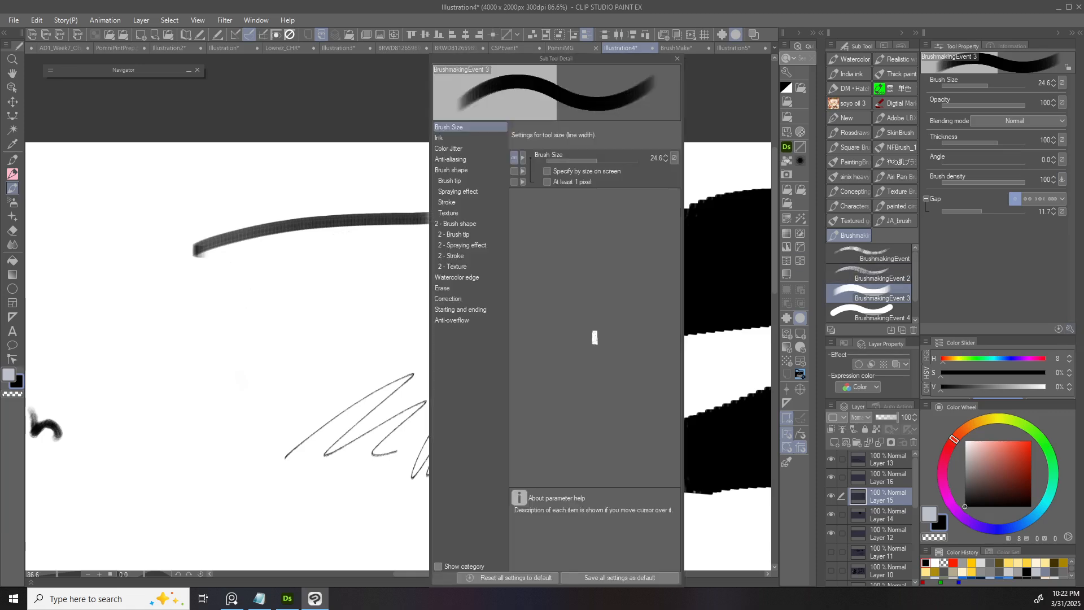
pyautogui.click(677, 58)
pyautogui.click(1062, 179)
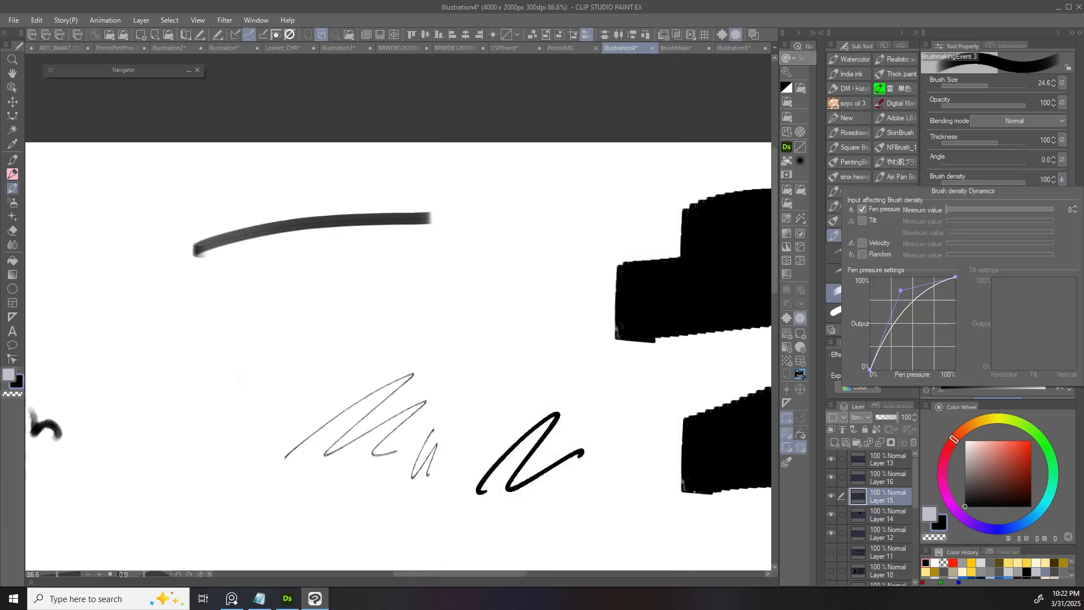
pyautogui.moveTo(900, 290); pyautogui.dragTo(925, 346)
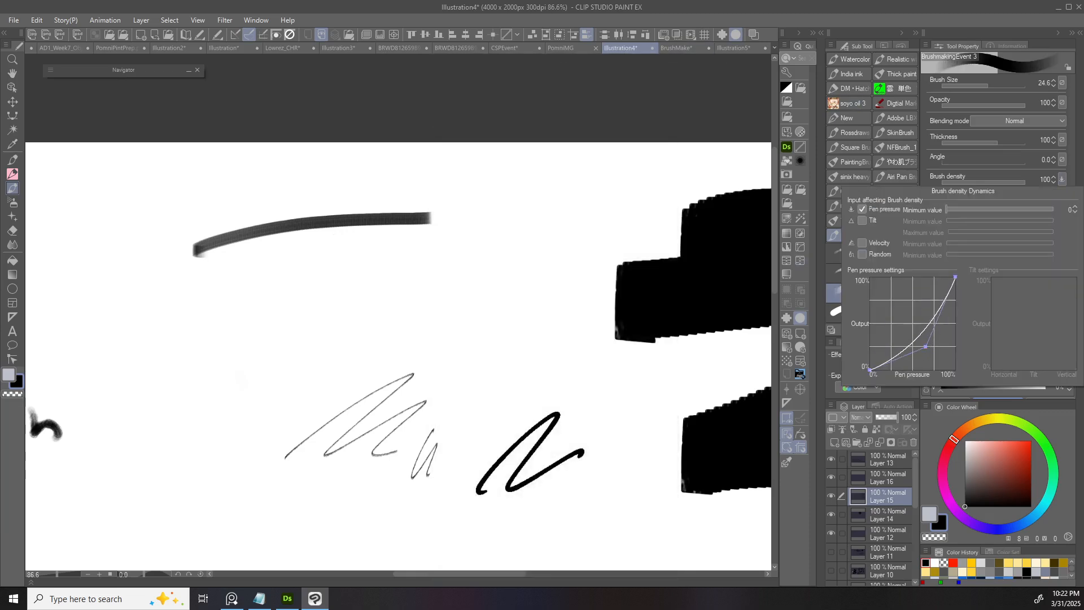
pyautogui.click(862, 243)
pyautogui.click(862, 254)
pyautogui.click(1027, 254)
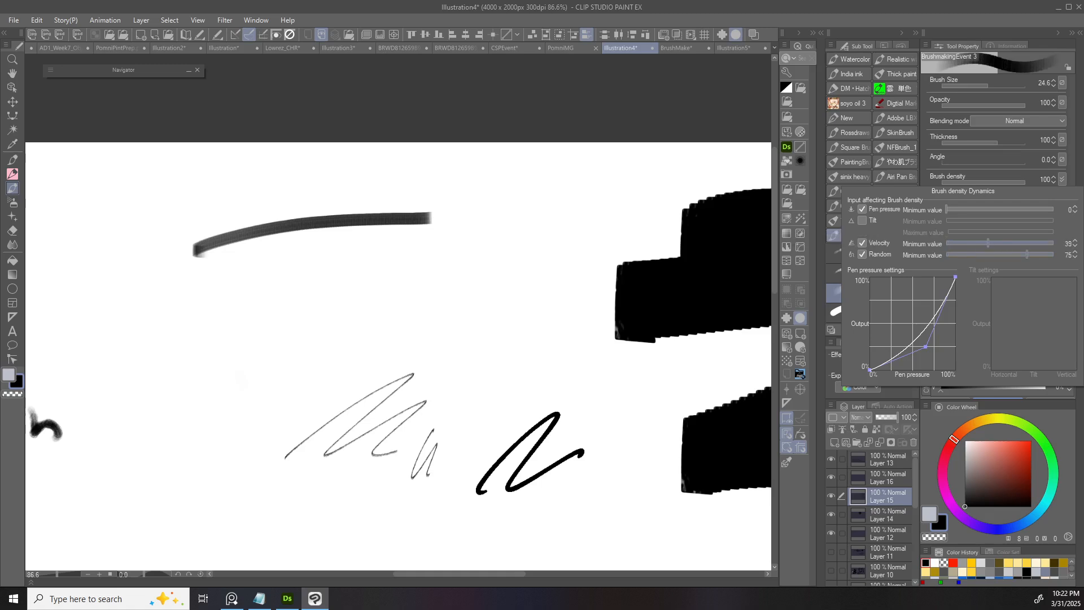
# - Draw a cluster of overlapping strokes below the first test stroke, with the brush size at 31.1 and the angle at 345
pyautogui.click(551, 256)
pyautogui.moveTo(208, 301)
pyautogui.mouseDown()
pyautogui.moveTo(458, 258)
pyautogui.moveTo(206, 319)
pyautogui.mouseUp()
pyautogui.hotkey('ctrl', 'z')
pyautogui.moveTo(446, 271); pyautogui.dragTo(174, 317)
pyautogui.moveTo(393, 265); pyautogui.dragTo(161, 318)
pyautogui.moveTo(160, 318); pyautogui.dragTo(407, 254)
pyautogui.moveTo(333, 289); pyautogui.dragTo(429, 271)
pyautogui.moveTo(431, 254)
pyautogui.mouseDown()
pyautogui.moveTo(149, 346)
pyautogui.moveTo(277, 265)
pyautogui.mouseUp()
pyautogui.moveTo(519, 257); pyautogui.dragTo(310, 283)
pyautogui.moveTo(439, 259); pyautogui.dragTo(508, 257)
pyautogui.moveTo(481, 255)
pyautogui.mouseDown()
pyautogui.moveTo(262, 298)
pyautogui.moveTo(236, 291)
pyautogui.mouseUp()
pyautogui.moveTo(401, 300); pyautogui.dragTo(368, 314)
pyautogui.moveTo(395, 195); pyautogui.dragTo(240, 237)
pyautogui.moveTo(370, 222); pyautogui.dragTo(251, 243)
pyautogui.hotkey('ctrl', 'z')
pyautogui.hotkey('ctrl', 'z')
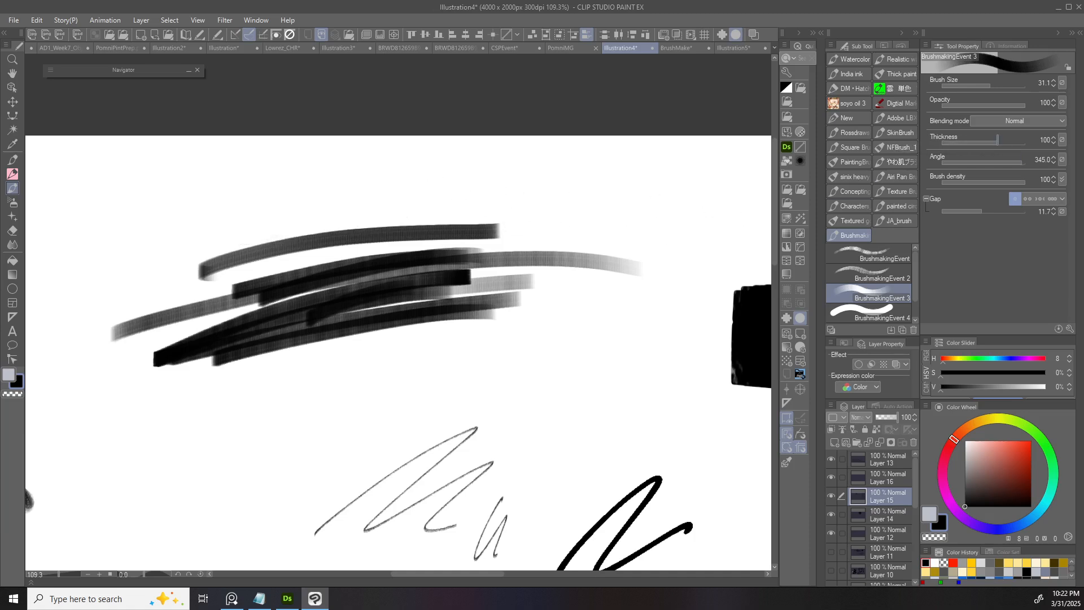
# - Set the thickness to 48, turn the brush angle to 315, and draw short overlapping strokes above the dark cluster
pyautogui.moveTo(997, 140); pyautogui.dragTo(989, 139)
pyautogui.moveTo(244, 222); pyautogui.dragTo(430, 176)
pyautogui.moveTo(246, 230); pyautogui.dragTo(440, 187)
pyautogui.moveTo(297, 219); pyautogui.dragTo(462, 201)
pyautogui.moveTo(359, 200); pyautogui.dragTo(480, 195)
pyautogui.moveTo(277, 196)
pyautogui.mouseDown()
pyautogui.moveTo(441, 188)
pyautogui.moveTo(205, 212)
pyautogui.mouseUp()
pyautogui.hotkey('ctrl', 'z')
pyautogui.hotkey('ctrl', 'z')
pyautogui.hotkey('ctrl', 'z')
pyautogui.hotkey('ctrl', 'z')
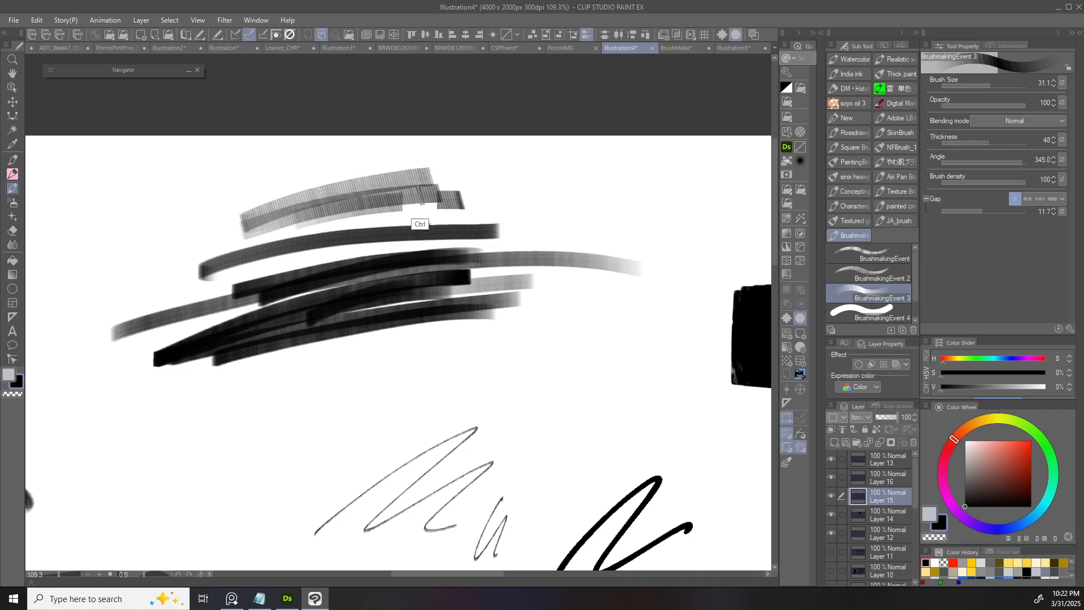
pyautogui.moveTo(498, 180)
pyautogui.mouseDown()
pyautogui.moveTo(498, 195)
pyautogui.moveTo(407, 224)
pyautogui.mouseUp()
pyautogui.moveTo(523, 272); pyautogui.dragTo(540, 294)
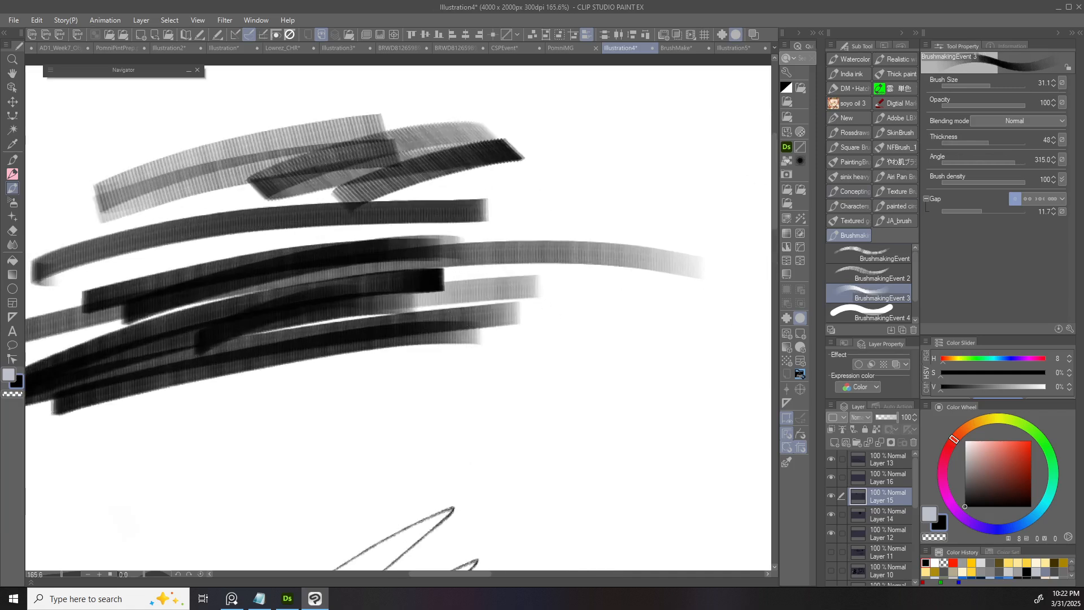
# - Set the gap to 3.0 and draw smooth diagonal strokes beneath the dark cluster, undoing the surplus ones
pyautogui.moveTo(982, 212); pyautogui.dragTo(970, 212)
pyautogui.moveTo(446, 361)
pyautogui.mouseDown()
pyautogui.moveTo(510, 289)
pyautogui.moveTo(261, 378)
pyautogui.mouseUp()
pyautogui.moveTo(522, 291); pyautogui.dragTo(289, 380)
pyautogui.moveTo(511, 304)
pyautogui.mouseDown()
pyautogui.moveTo(299, 378)
pyautogui.moveTo(529, 312)
pyautogui.mouseUp()
pyautogui.moveTo(529, 312); pyautogui.dragTo(332, 386)
pyautogui.moveTo(332, 386); pyautogui.dragTo(511, 346)
pyautogui.moveTo(627, 302); pyautogui.dragTo(433, 350)
pyautogui.moveTo(644, 284); pyautogui.dragTo(436, 311)
pyautogui.moveTo(684, 276)
pyautogui.mouseDown()
pyautogui.moveTo(467, 300)
pyautogui.moveTo(254, 389)
pyautogui.mouseUp()
pyautogui.hotkey('ctrl', 'z')
pyautogui.hotkey('ctrl', 'z')
pyautogui.hotkey('ctrl', 'z')
pyautogui.hotkey('ctrl', 'z')
pyautogui.moveTo(496, 292)
pyautogui.mouseDown()
pyautogui.moveTo(269, 399)
pyautogui.moveTo(314, 413)
pyautogui.moveTo(608, 251)
pyautogui.mouseUp()
# - Try a stack of long curved strokes beside the pencil scribble and undo them
pyautogui.moveTo(493, 264); pyautogui.dragTo(251, 415)
pyautogui.moveTo(510, 265)
pyautogui.mouseDown()
pyautogui.moveTo(480, 272)
pyautogui.moveTo(264, 427)
pyautogui.mouseUp()
pyautogui.moveTo(512, 277)
pyautogui.mouseDown()
pyautogui.moveTo(267, 463)
pyautogui.moveTo(293, 446)
pyautogui.mouseUp()
pyautogui.moveTo(518, 290)
pyautogui.mouseDown()
pyautogui.moveTo(302, 468)
pyautogui.moveTo(328, 451)
pyautogui.mouseUp()
pyautogui.scroll(-5, 485, 308)
pyautogui.moveTo(508, 283); pyautogui.dragTo(344, 370)
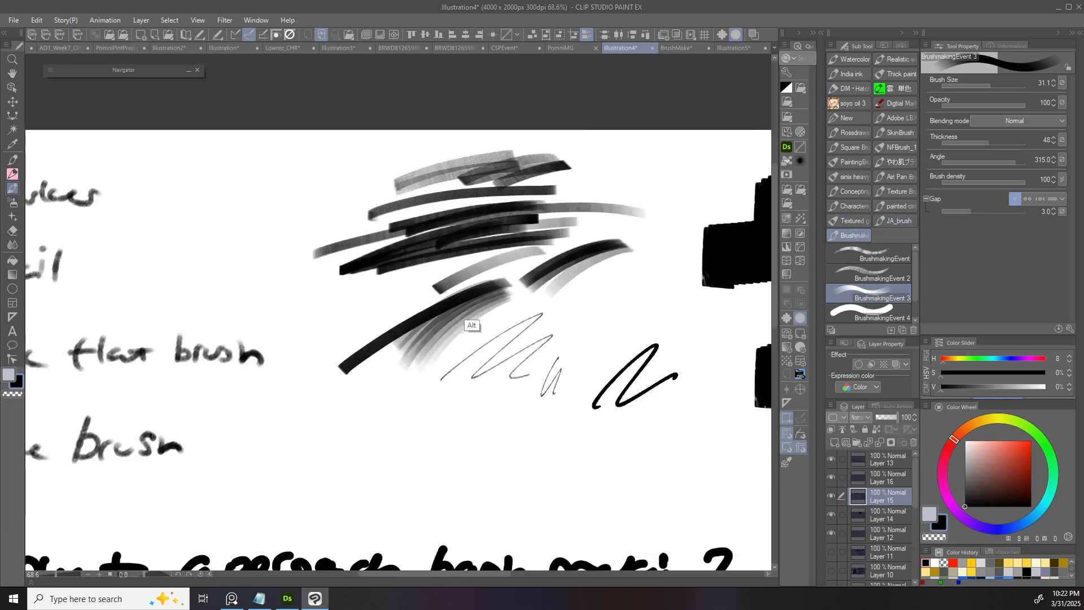
pyautogui.scroll(3, 469, 326)
pyautogui.hotkey('ctrl', 'z')
pyautogui.hotkey('ctrl', 'z')
pyautogui.hotkey('ctrl', 'z')
pyautogui.hotkey('ctrl', 'z')
pyautogui.hotkey('ctrl', 'z')
pyautogui.hotkey('ctrl', 'z')
# - Draw a light gray block of parallel, overlapping curved strokes just up and left of the pencil scribble
pyautogui.moveTo(524, 284); pyautogui.dragTo(374, 354)
pyautogui.hotkey('ctrl', 'z')
pyautogui.moveTo(525, 283)
pyautogui.mouseDown()
pyautogui.moveTo(358, 389)
pyautogui.moveTo(383, 391)
pyautogui.mouseUp()
pyautogui.moveTo(541, 308)
pyautogui.mouseDown()
pyautogui.moveTo(381, 404)
pyautogui.moveTo(395, 405)
pyautogui.mouseUp()
pyautogui.moveTo(539, 327); pyautogui.dragTo(431, 395)
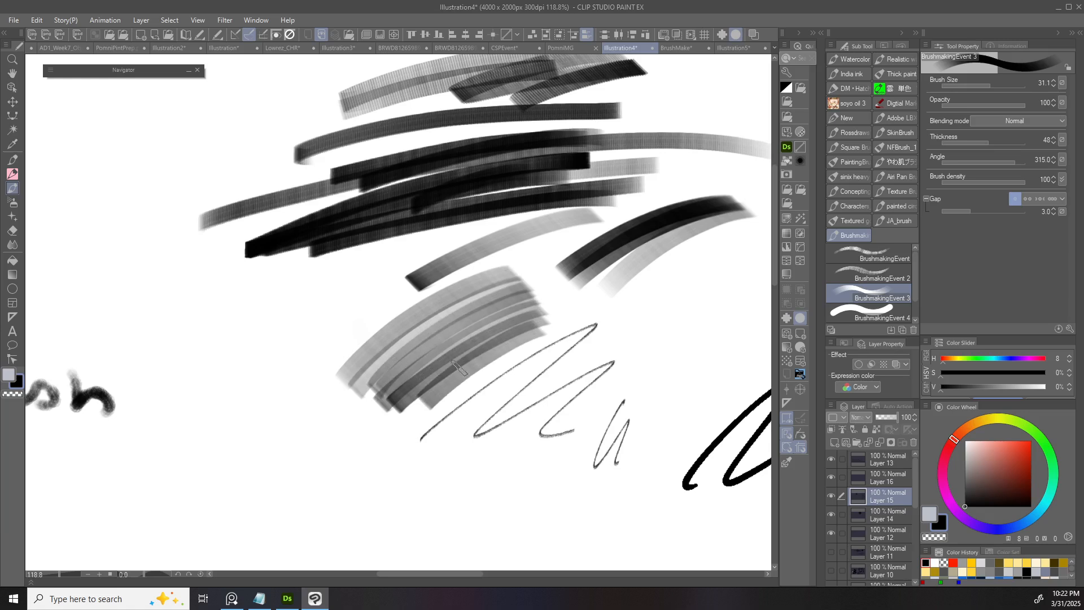
pyautogui.moveTo(642, 283); pyautogui.dragTo(598, 326)
# - Make pen pressure and velocity affect the brush size, raise both minimum values, and bend the pressure curve upward
pyautogui.keyDown('ctrl'); pyautogui.moveTo(597, 326); pyautogui.dragTo(432, 360); pyautogui.keyUp('ctrl')
pyautogui.click(1062, 83)
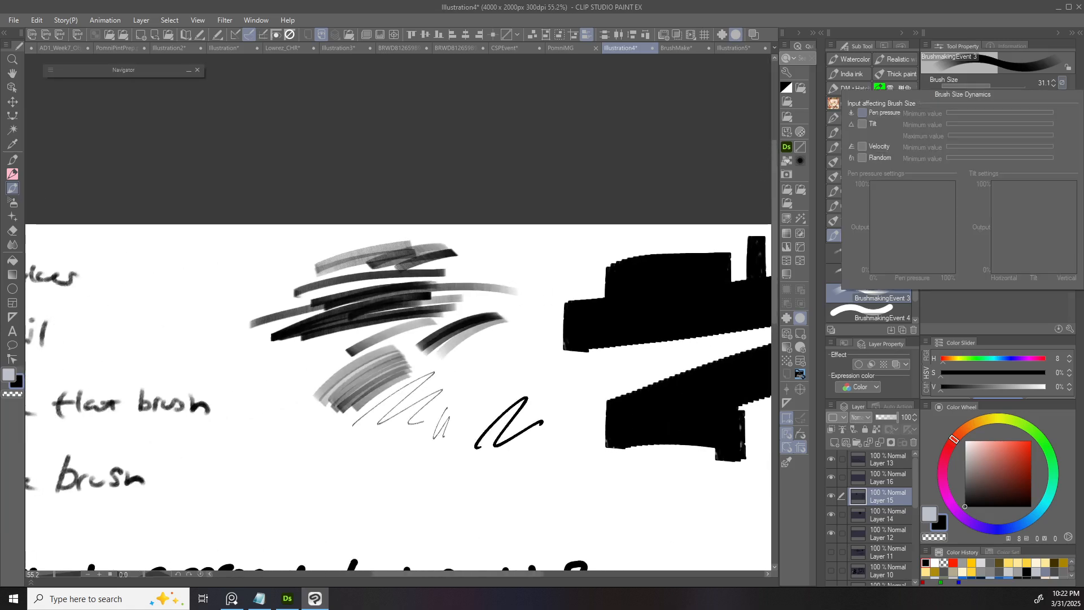
pyautogui.click(862, 112)
pyautogui.click(862, 146)
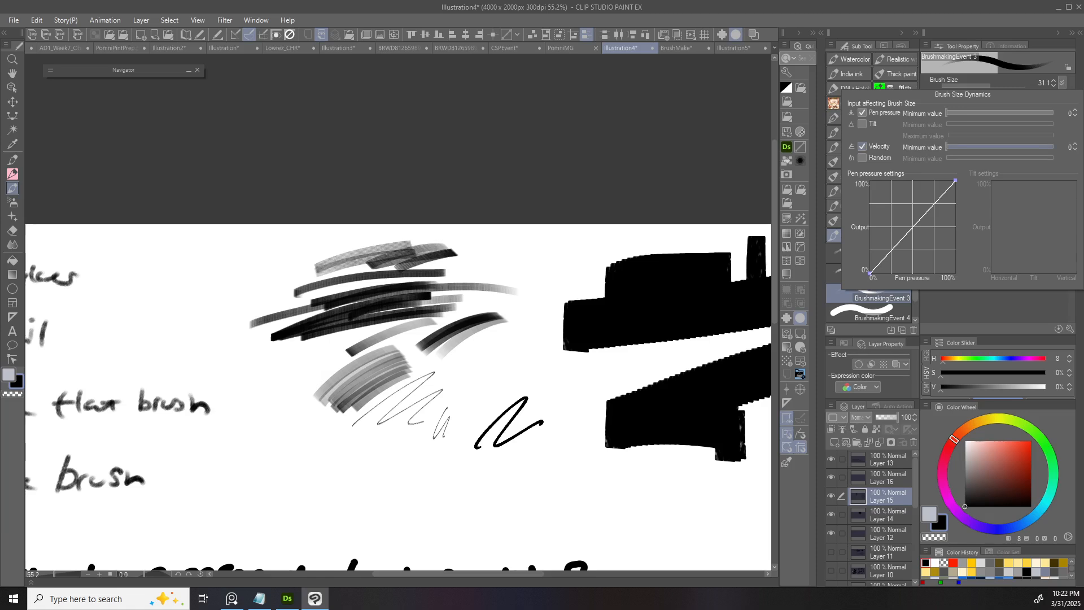
pyautogui.moveTo(1018, 147); pyautogui.dragTo(1004, 147)
pyautogui.click(1009, 113)
pyautogui.moveTo(913, 227); pyautogui.dragTo(899, 206)
# - Draw several thin rising strokes in the blank area left of the dark cluster to test the size dynamics
pyautogui.scroll(3, 322, 287)
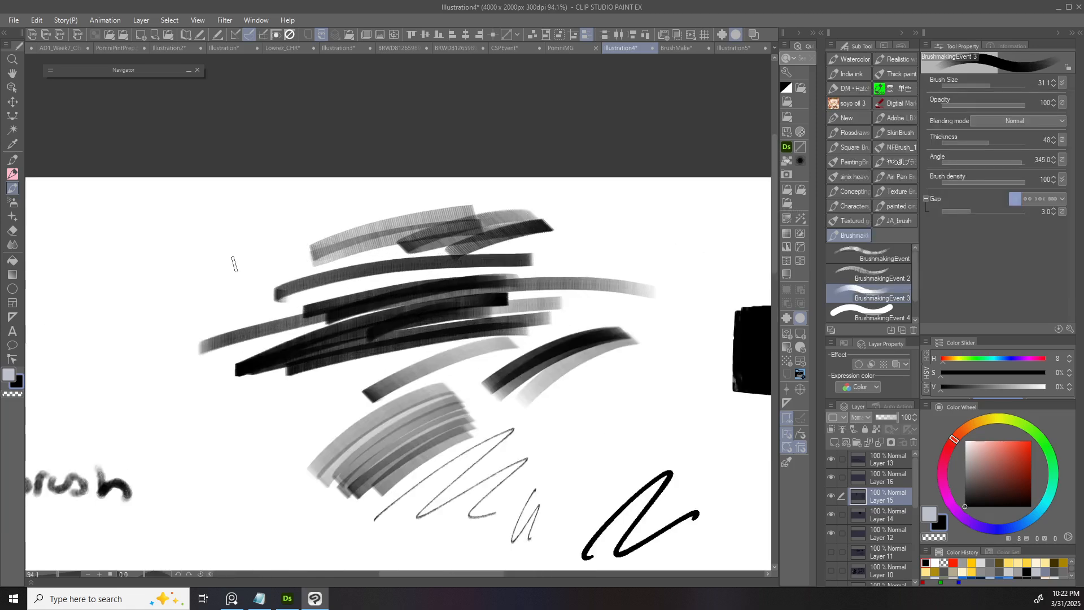
pyautogui.moveTo(214, 280)
pyautogui.mouseDown()
pyautogui.moveTo(463, 253)
pyautogui.moveTo(491, 198)
pyautogui.moveTo(484, 206)
pyautogui.moveTo(503, 208)
pyautogui.moveTo(186, 311)
pyautogui.mouseUp()
pyautogui.hotkey('ctrl', 'z')
pyautogui.moveTo(264, 301); pyautogui.dragTo(403, 266)
pyautogui.moveTo(301, 305); pyautogui.dragTo(412, 275)
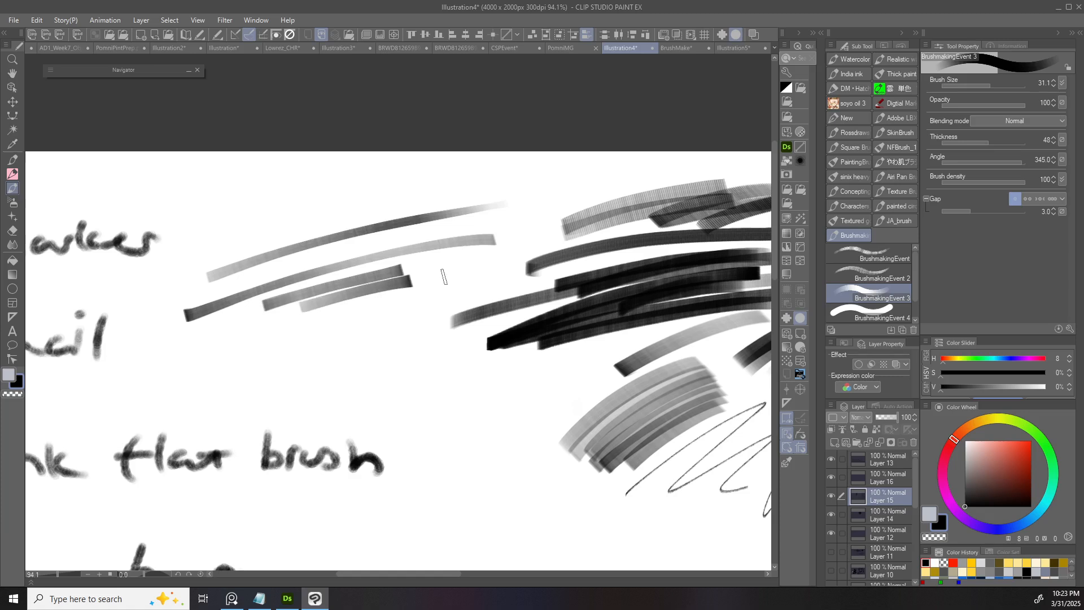
# - Make the brush opacity vary randomly and set a high minimum value for it
pyautogui.scroll(-3, 489, 290)
pyautogui.moveTo(435, 319); pyautogui.dragTo(207, 301)
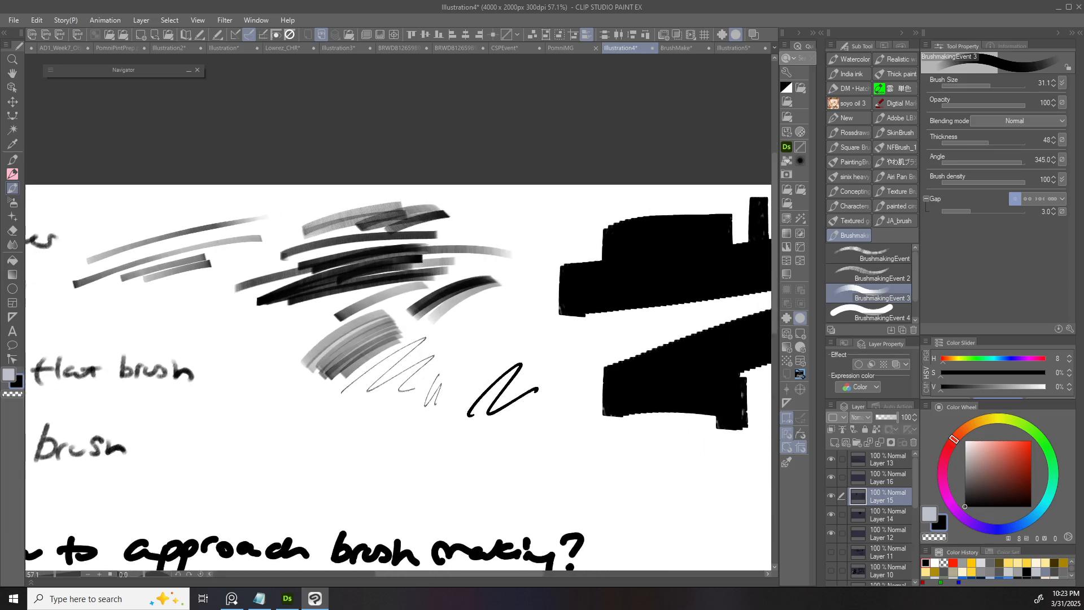
pyautogui.scroll(4, 392, 305)
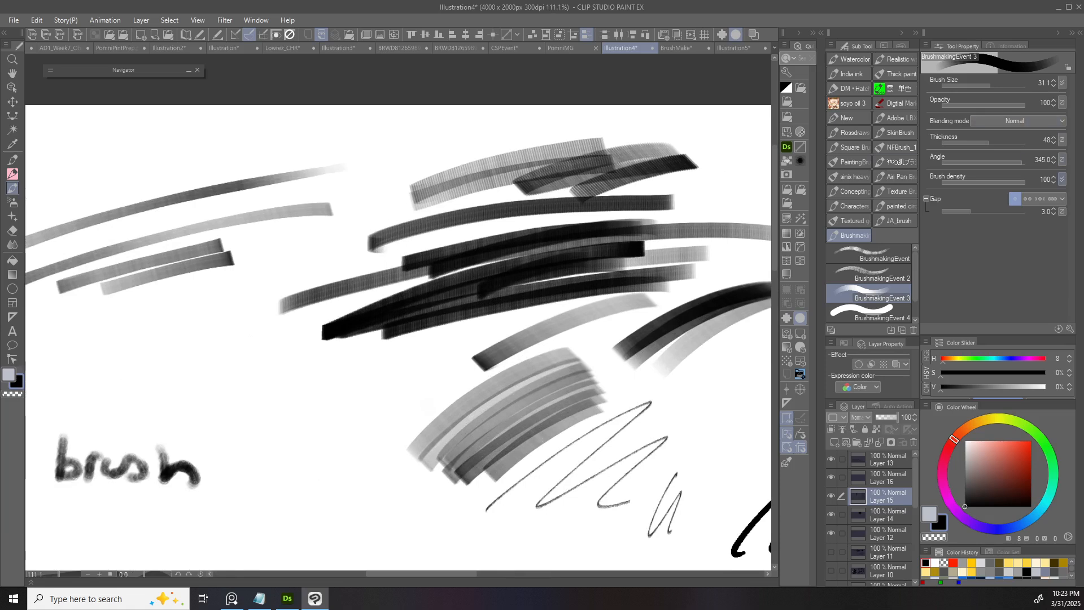
pyautogui.moveTo(260, 267); pyautogui.dragTo(364, 243)
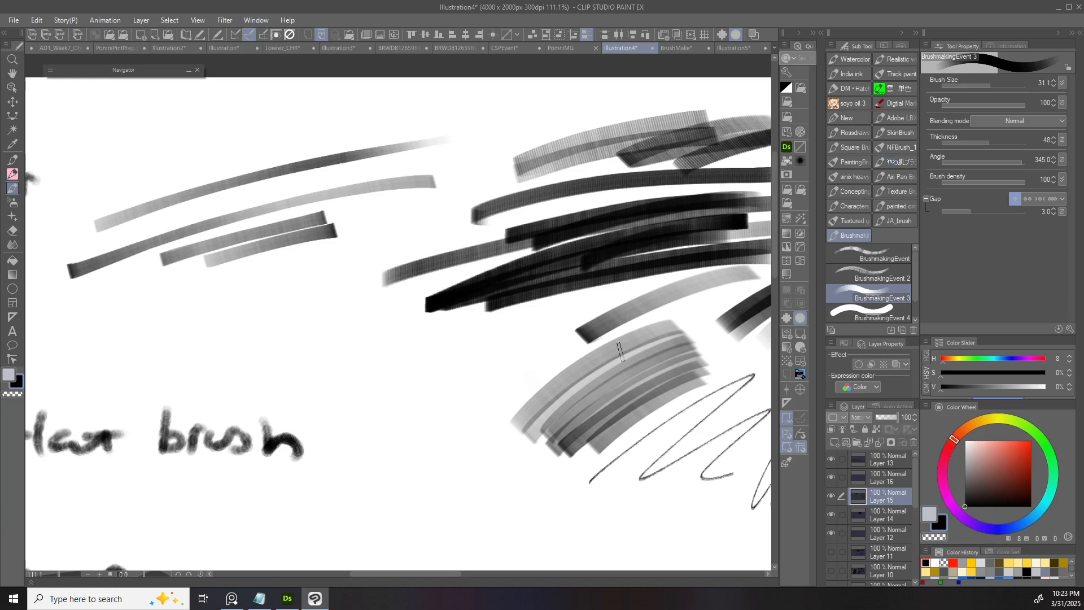
pyautogui.moveTo(631, 324); pyautogui.dragTo(587, 341)
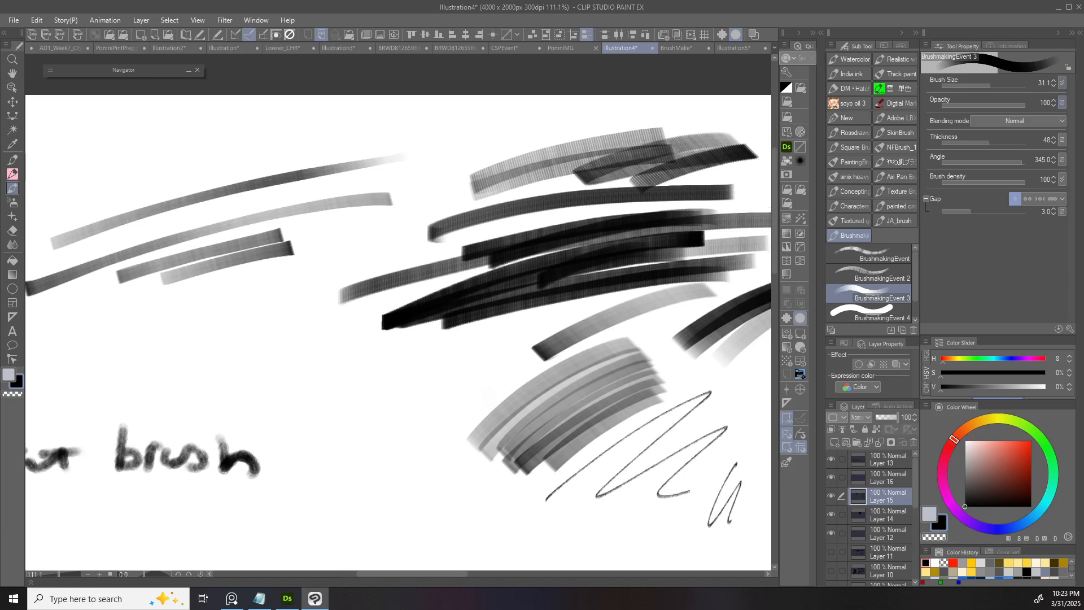
pyautogui.click(1062, 103)
pyautogui.click(862, 178)
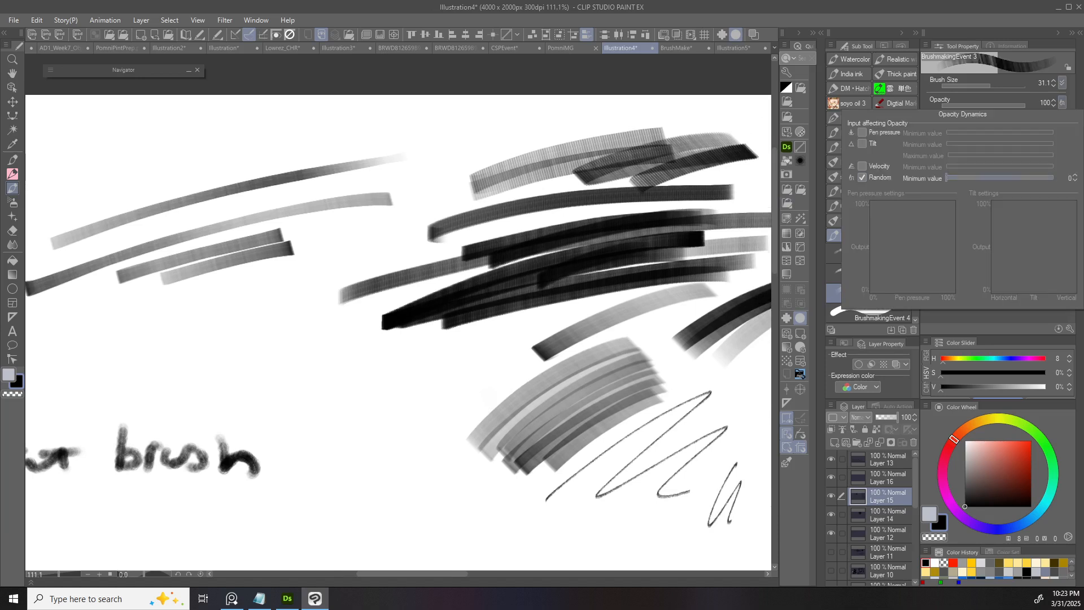
pyautogui.moveTo(965, 178); pyautogui.dragTo(1044, 178)
# - Draw thin overlapping strokes left of the dark cluster, then enlarge the brush to 132.9 and layer broad strokes over them
pyautogui.moveTo(180, 348); pyautogui.dragTo(370, 280)
pyautogui.moveTo(177, 352)
pyautogui.mouseDown()
pyautogui.moveTo(353, 294)
pyautogui.moveTo(321, 319)
pyautogui.mouseUp()
pyautogui.moveTo(297, 325)
pyautogui.mouseDown()
pyautogui.moveTo(324, 329)
pyautogui.moveTo(334, 312)
pyautogui.mouseUp()
pyautogui.moveTo(124, 299); pyautogui.dragTo(358, 224)
pyautogui.moveTo(373, 238); pyautogui.dragTo(347, 302)
pyautogui.moveTo(299, 333); pyautogui.dragTo(325, 343)
pyautogui.moveTo(269, 342)
pyautogui.mouseDown()
pyautogui.moveTo(255, 342)
pyautogui.moveTo(475, 322)
pyautogui.moveTo(350, 316)
pyautogui.moveTo(380, 243)
pyautogui.moveTo(441, 236)
pyautogui.moveTo(388, 206)
pyautogui.mouseUp()
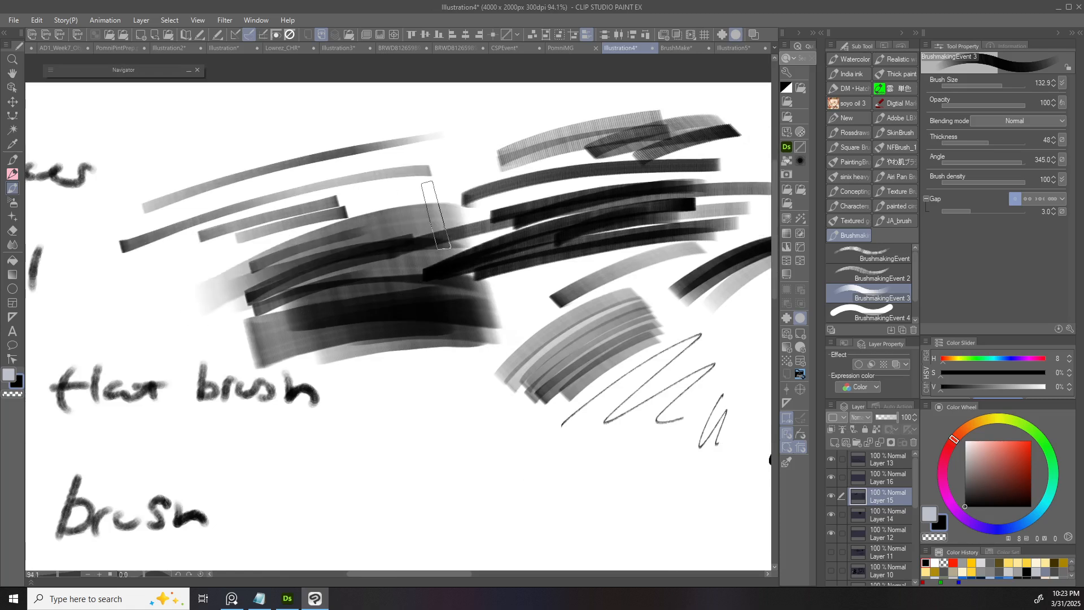
# - Add more broad shading over the strokes, reduce the brush size to 72.5, and undo the broad strokes
pyautogui.scroll(5, 387, 206)
pyautogui.scroll(-5, 412, 218)
pyautogui.moveTo(432, 255); pyautogui.dragTo(392, 282)
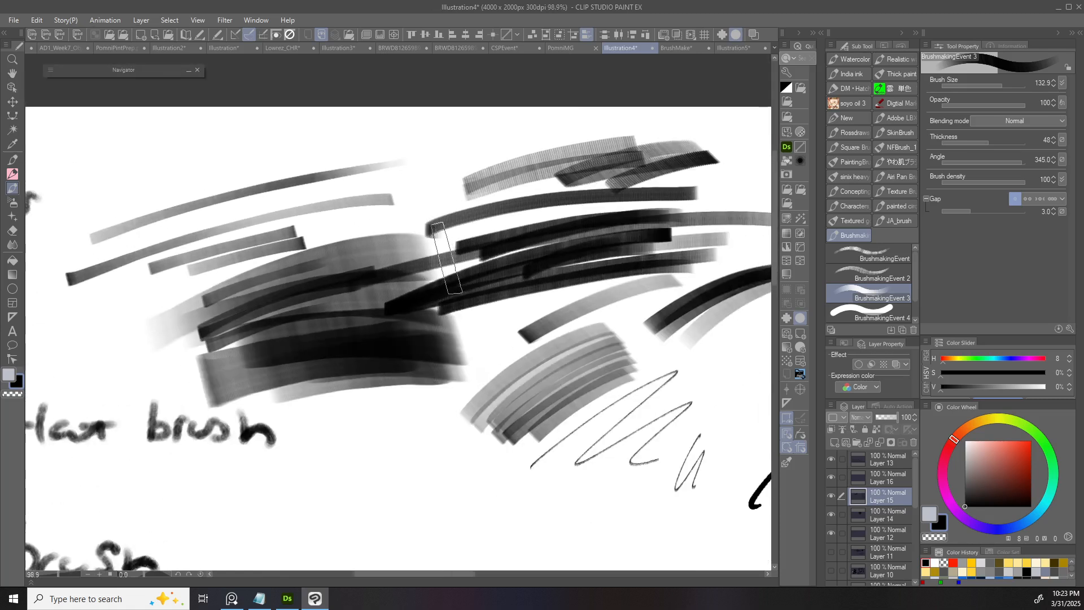
pyautogui.moveTo(323, 263)
pyautogui.mouseDown()
pyautogui.moveTo(435, 242)
pyautogui.moveTo(335, 245)
pyautogui.mouseUp()
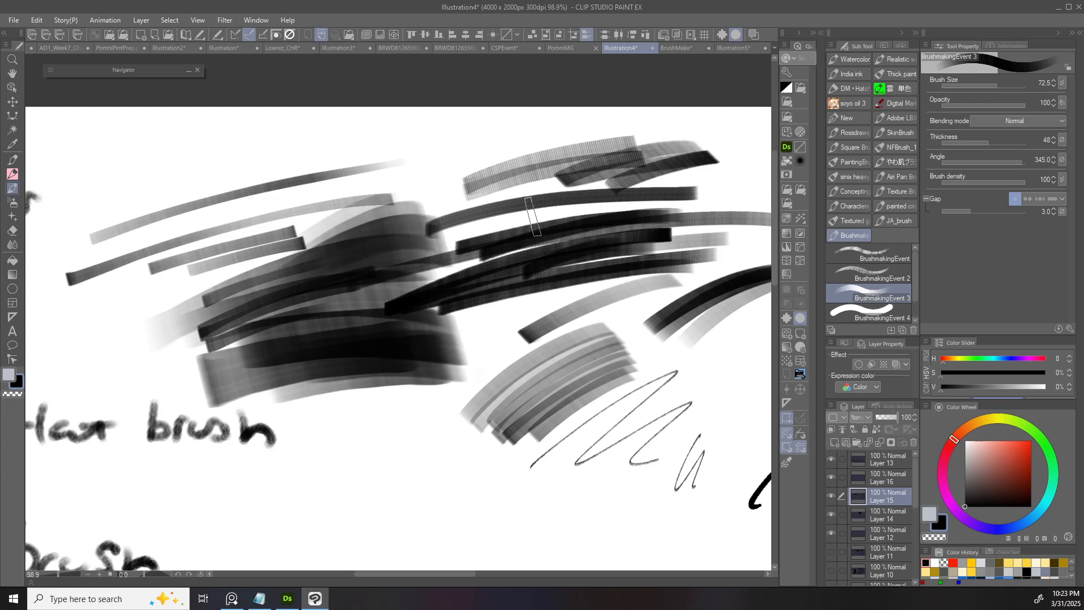
pyautogui.moveTo(532, 216); pyautogui.dragTo(458, 195)
pyautogui.hotkey('ctrl', 'z')
pyautogui.hotkey('ctrl', 'z')
pyautogui.hotkey('ctrl', 'z')
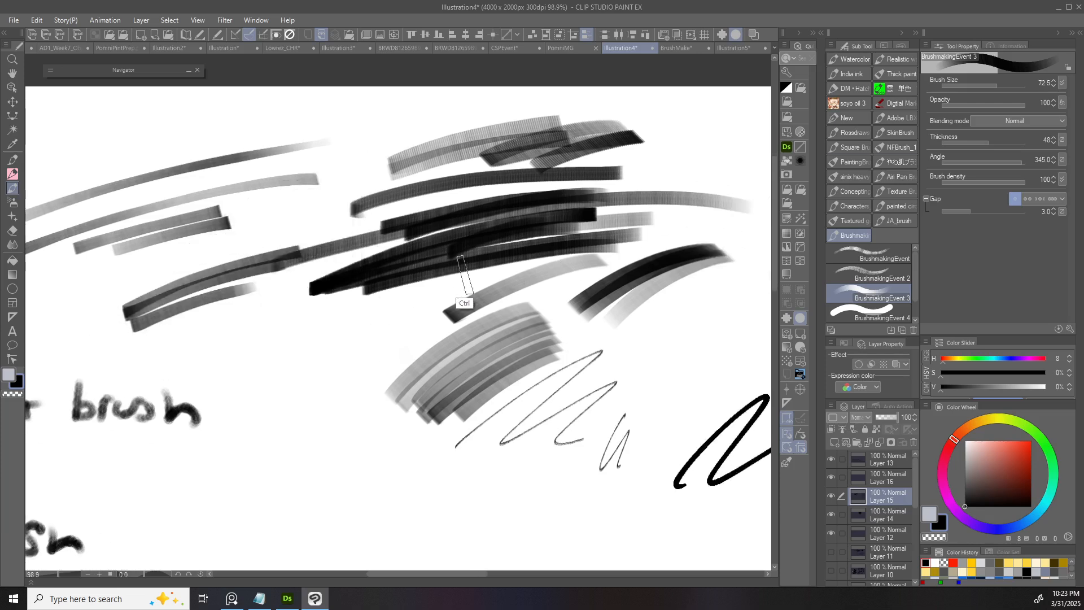
# - Set the brush angle to 330, turn on random angle variation and lower its strength
pyautogui.press('[')
pyautogui.click(1062, 159)
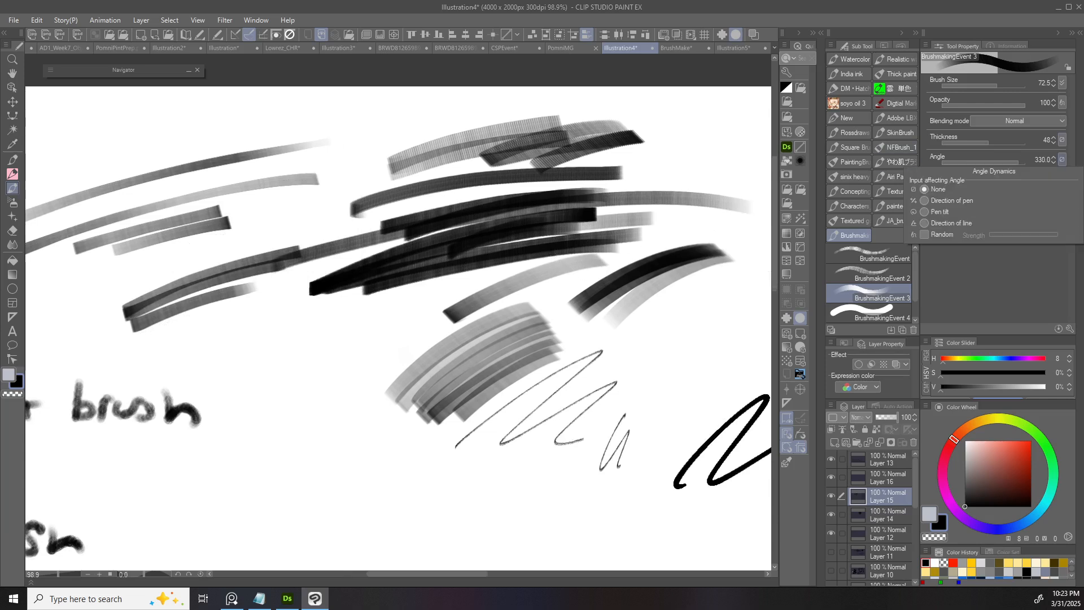
pyautogui.click(925, 234)
pyautogui.moveTo(1016, 234); pyautogui.dragTo(990, 234)
# - Shade a dark block left of the grey hatched patch, then reduce the brush size to 23.7 and draw thin strokes below it
pyautogui.moveTo(283, 328)
pyautogui.mouseDown()
pyautogui.moveTo(317, 320)
pyautogui.moveTo(240, 359)
pyautogui.moveTo(275, 377)
pyautogui.moveTo(333, 341)
pyautogui.mouseUp()
pyautogui.hotkey('ctrl', 'z')
pyautogui.moveTo(366, 291)
pyautogui.mouseDown()
pyautogui.moveTo(192, 338)
pyautogui.moveTo(339, 373)
pyautogui.moveTo(303, 389)
pyautogui.moveTo(421, 387)
pyautogui.mouseUp()
pyautogui.scroll(5, 338, 374)
pyautogui.scroll(-5, 303, 390)
pyautogui.moveTo(291, 432); pyautogui.dragTo(410, 402)
pyautogui.moveTo(330, 434); pyautogui.dragTo(413, 419)
pyautogui.scroll(5, 346, 374)
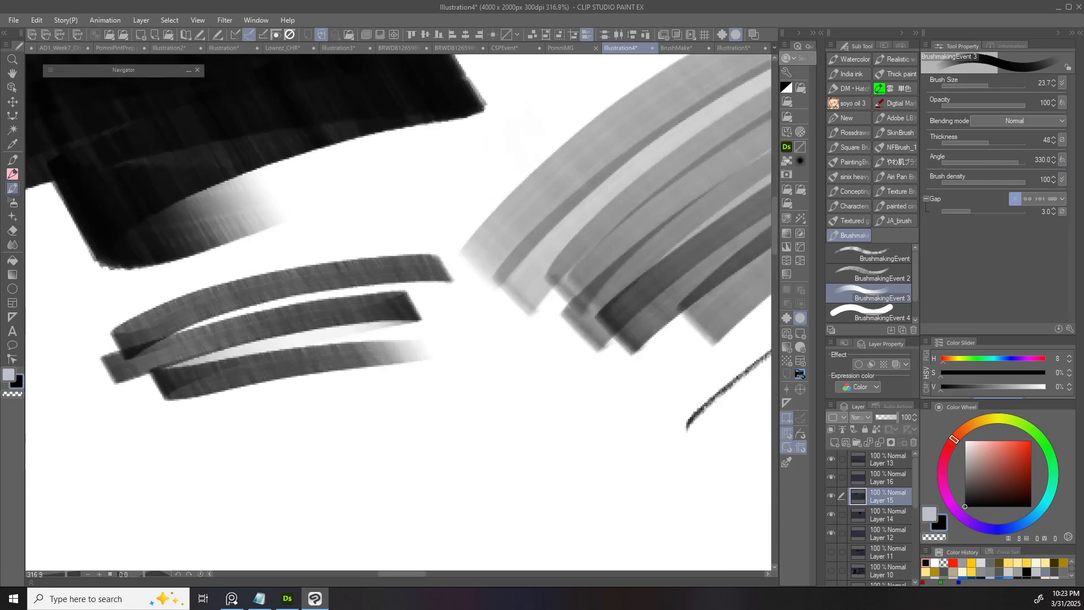
# - Check the angle and opacity dynamics, then draw thin light strokes in the blank area above the left group of rising strokes
pyautogui.click(1062, 159)
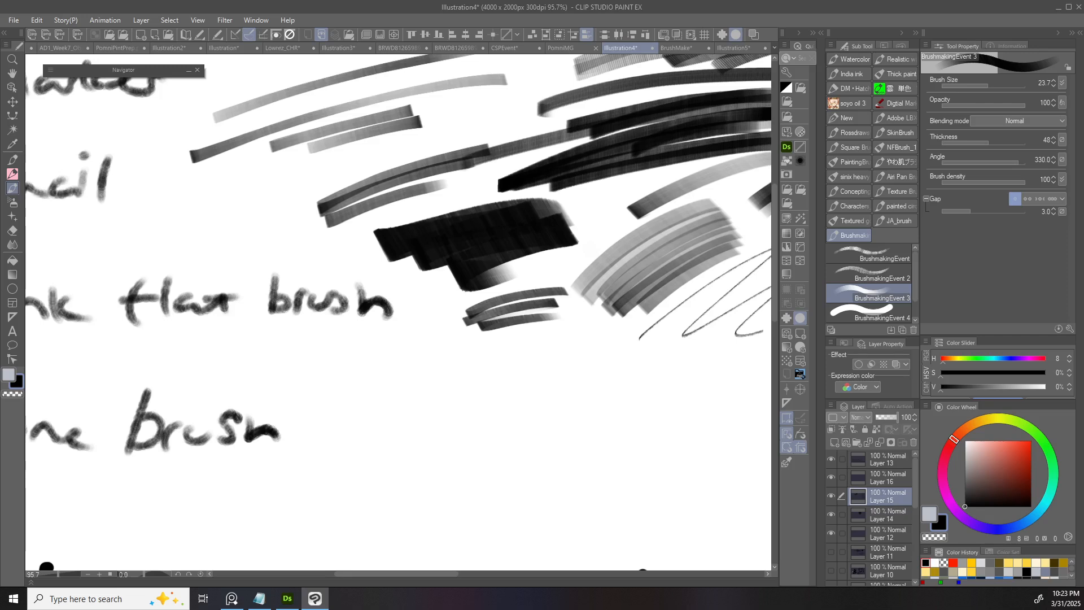
pyautogui.scroll(-5, 587, 283)
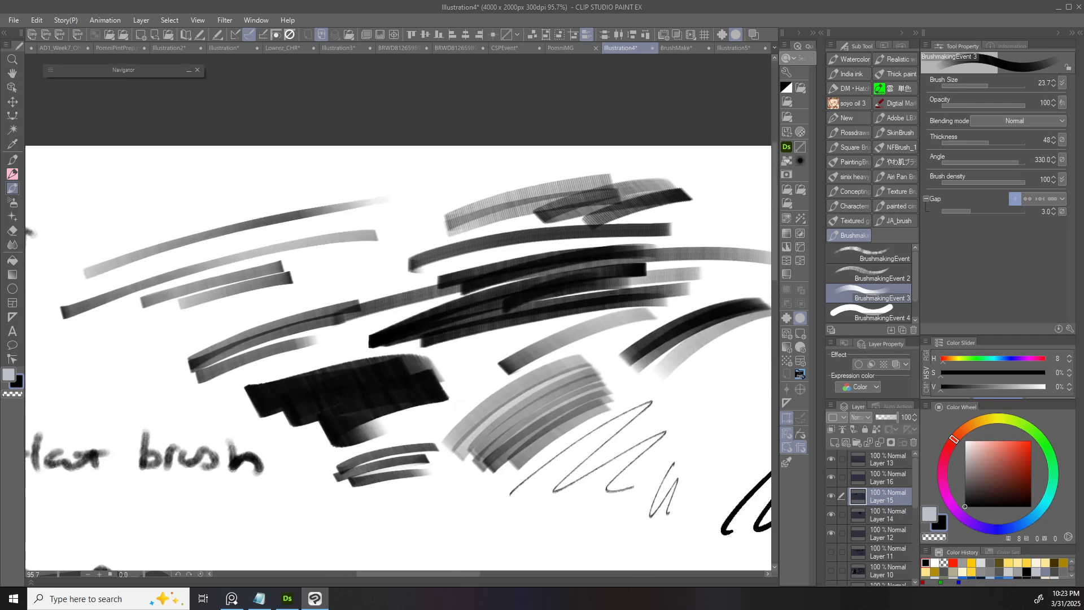
pyautogui.click(1062, 103)
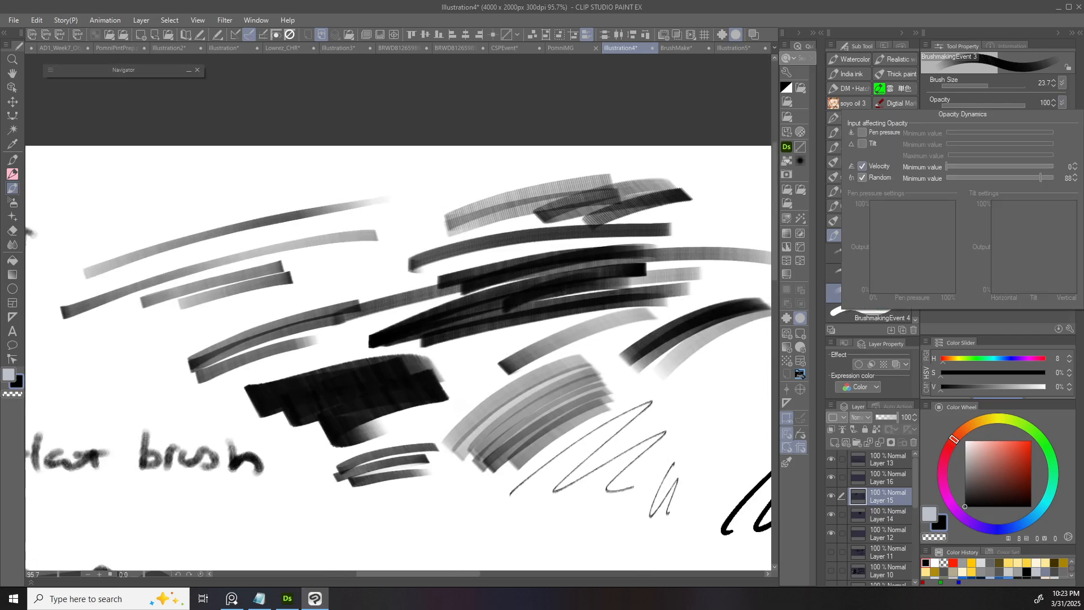
pyautogui.click(464, 219)
pyautogui.moveTo(178, 210); pyautogui.dragTo(399, 176)
pyautogui.hotkey('ctrl', 'z')
pyautogui.moveTo(155, 212); pyautogui.dragTo(468, 177)
pyautogui.hotkey('ctrl', 'z')
pyautogui.moveTo(200, 195); pyautogui.dragTo(444, 182)
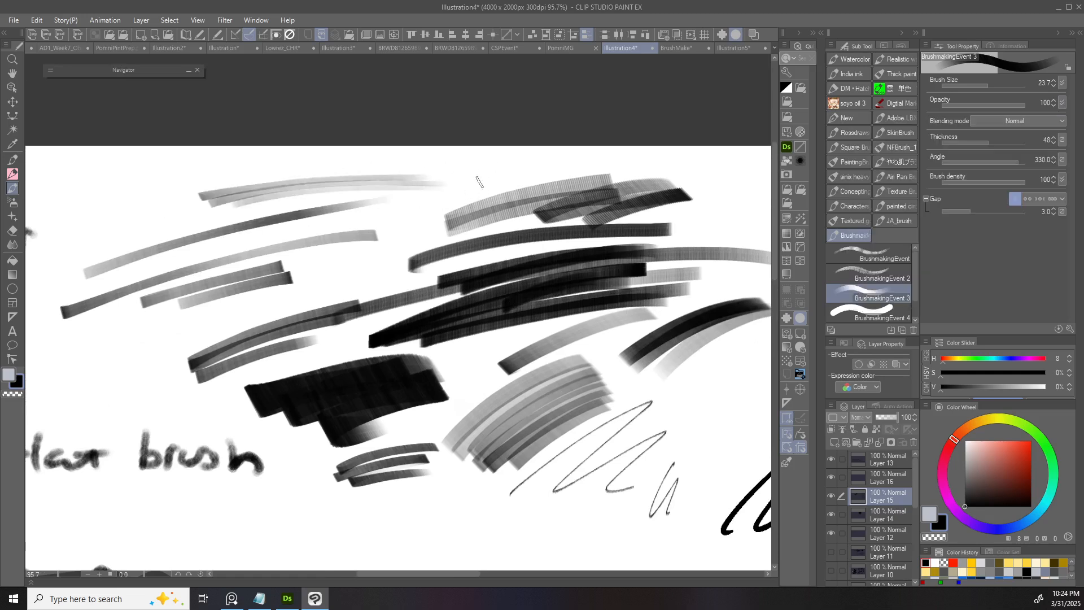
# - Enlarge the brush to 135.1 and layer broad soft shading over the left group of thin strokes
pyautogui.moveTo(330, 271); pyautogui.dragTo(423, 216)
pyautogui.hotkey('ctrl', 'z')
pyautogui.moveTo(337, 276); pyautogui.dragTo(376, 258)
pyautogui.moveTo(291, 294); pyautogui.dragTo(415, 230)
pyautogui.moveTo(335, 279); pyautogui.dragTo(417, 237)
pyautogui.moveTo(287, 297); pyautogui.dragTo(420, 232)
pyautogui.moveTo(265, 301)
pyautogui.mouseDown()
pyautogui.moveTo(322, 254)
pyautogui.moveTo(367, 237)
pyautogui.mouseUp()
pyautogui.moveTo(251, 305)
pyautogui.mouseDown()
pyautogui.moveTo(422, 212)
pyautogui.moveTo(361, 263)
pyautogui.moveTo(422, 227)
pyautogui.moveTo(415, 248)
pyautogui.mouseUp()
pyautogui.scroll(3, 390, 244)
pyautogui.scroll(-4, 389, 244)
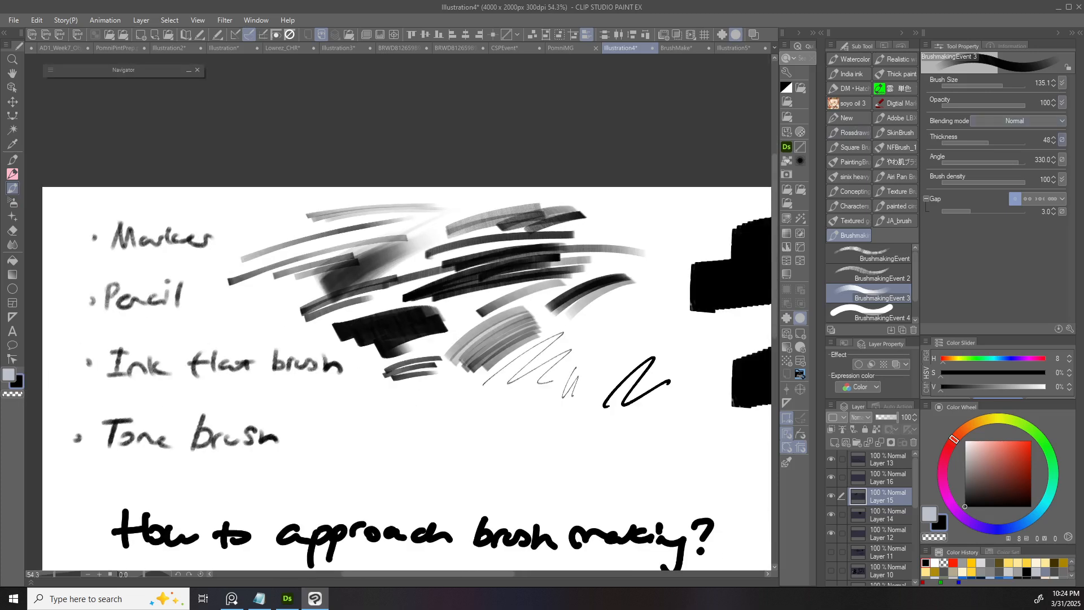
# - Check the thickness dynamics, then draw one broad light-grey stroke across the thin zigzag line
pyautogui.click(1062, 140)
pyautogui.moveTo(655, 265); pyautogui.dragTo(529, 257)
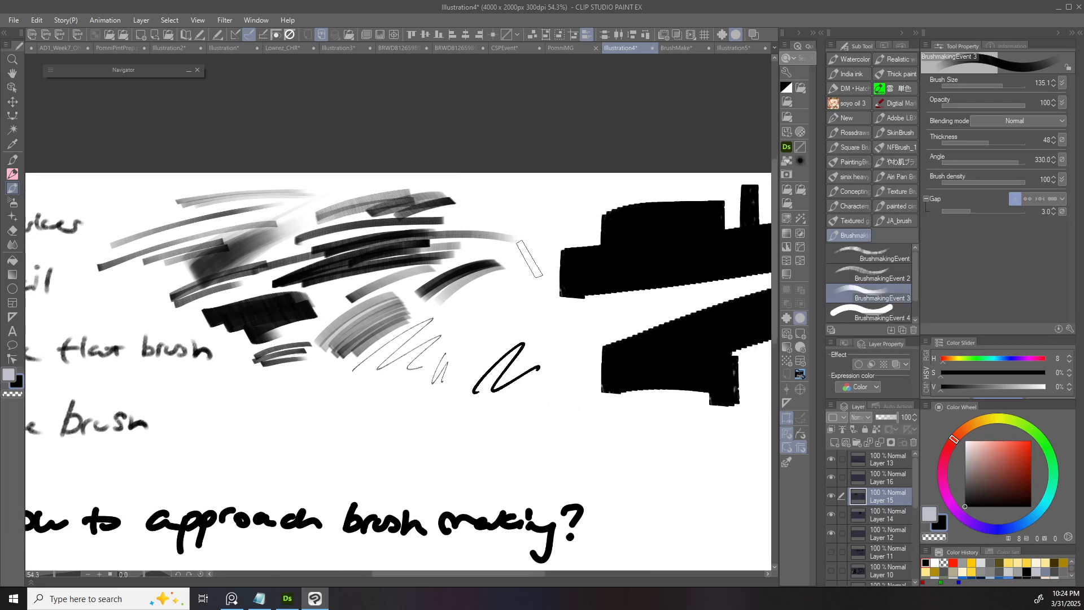
pyautogui.scroll(-1, 551, 282)
pyautogui.moveTo(525, 310); pyautogui.dragTo(460, 337)
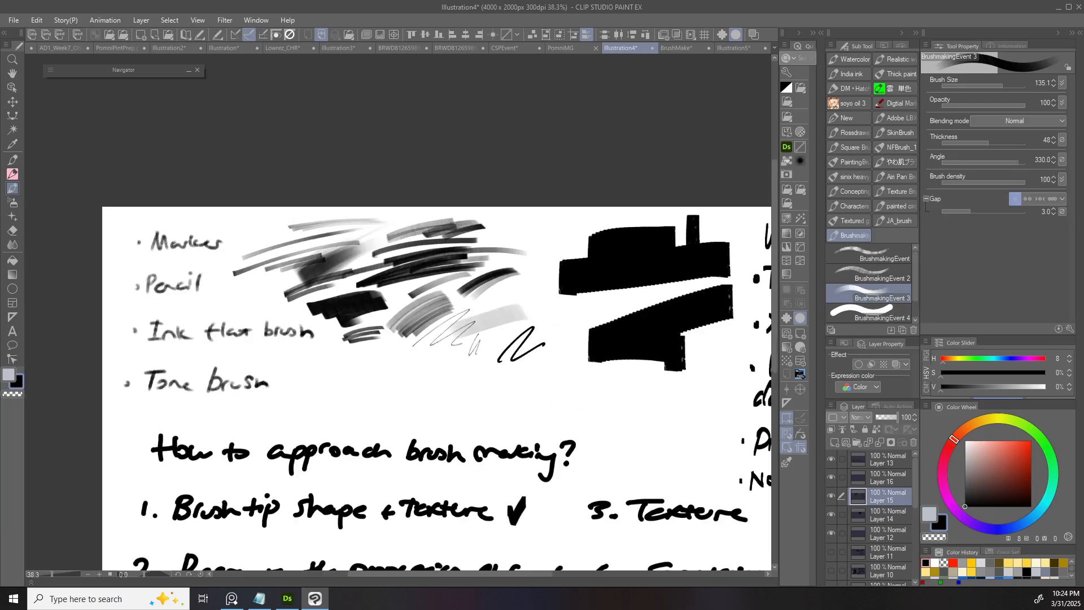
pyautogui.scroll(1, 476, 345)
# - Choose a fully saturated bright red and layer broad overlapping strokes in the blank area below the zigzag lines
pyautogui.click(1031, 439)
pyautogui.moveTo(356, 408); pyautogui.dragTo(468, 377)
pyautogui.moveTo(336, 426)
pyautogui.mouseDown()
pyautogui.moveTo(418, 402)
pyautogui.moveTo(356, 411)
pyautogui.mouseUp()
pyautogui.moveTo(319, 460); pyautogui.dragTo(415, 415)
pyautogui.moveTo(355, 449); pyautogui.dragTo(437, 398)
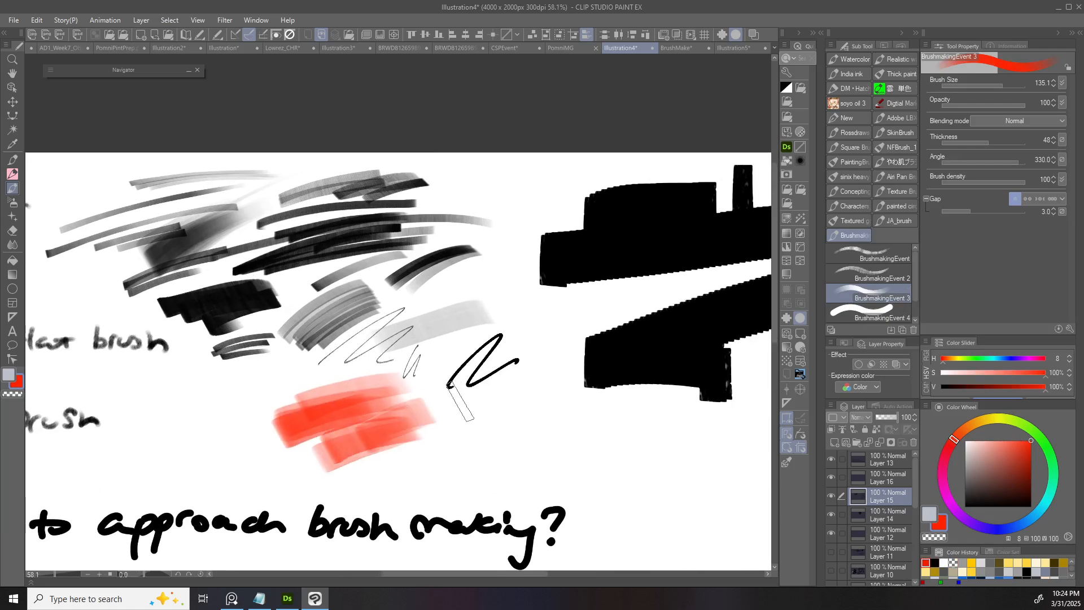
pyautogui.moveTo(370, 418); pyautogui.dragTo(477, 381)
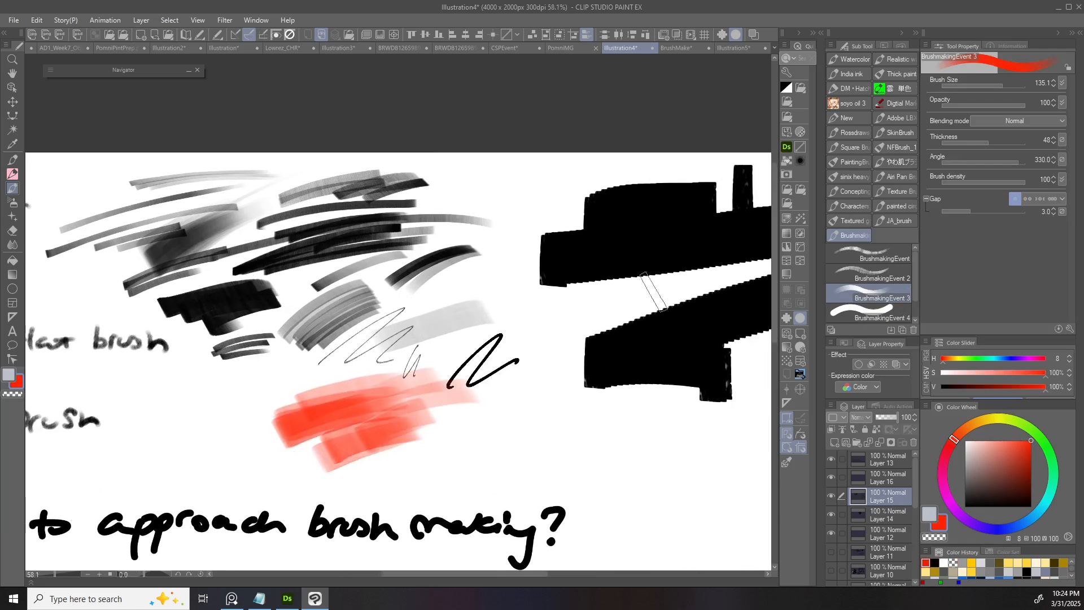
# - Try a broad red stroke below the right end of the red patch and undo it
pyautogui.scroll(-3, 653, 292)
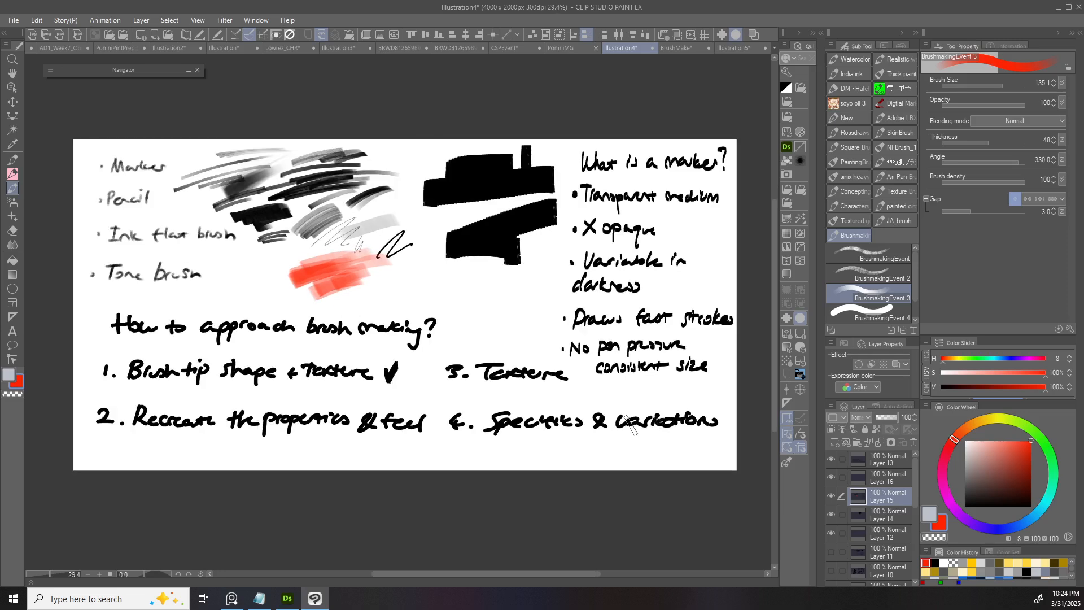
pyautogui.moveTo(360, 258); pyautogui.dragTo(376, 344)
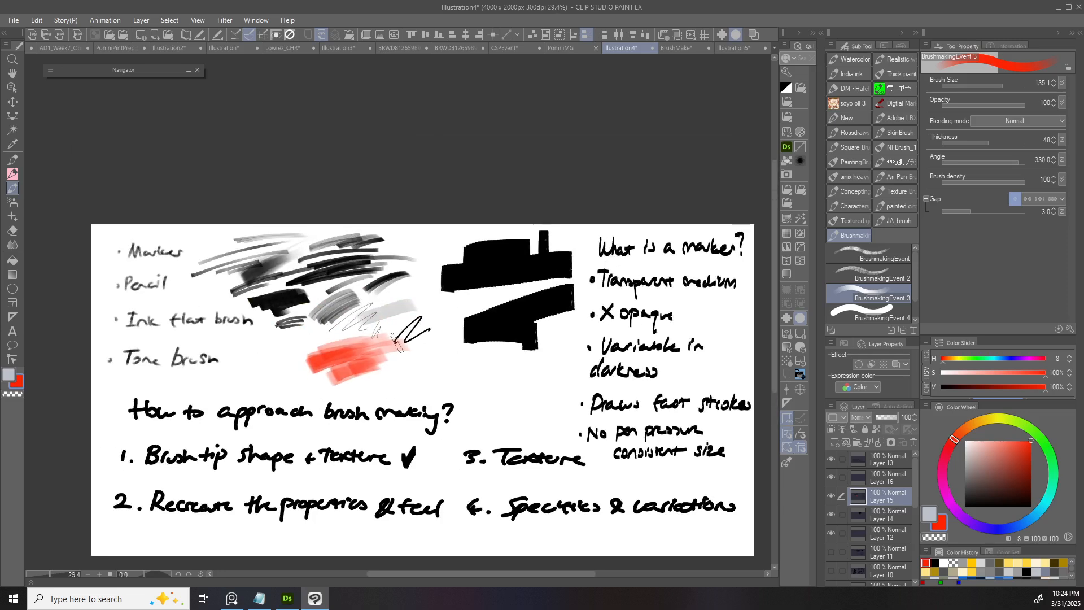
pyautogui.scroll(3, 376, 344)
pyautogui.moveTo(359, 415); pyautogui.dragTo(452, 368)
pyautogui.hotkey('ctrl', 'z')
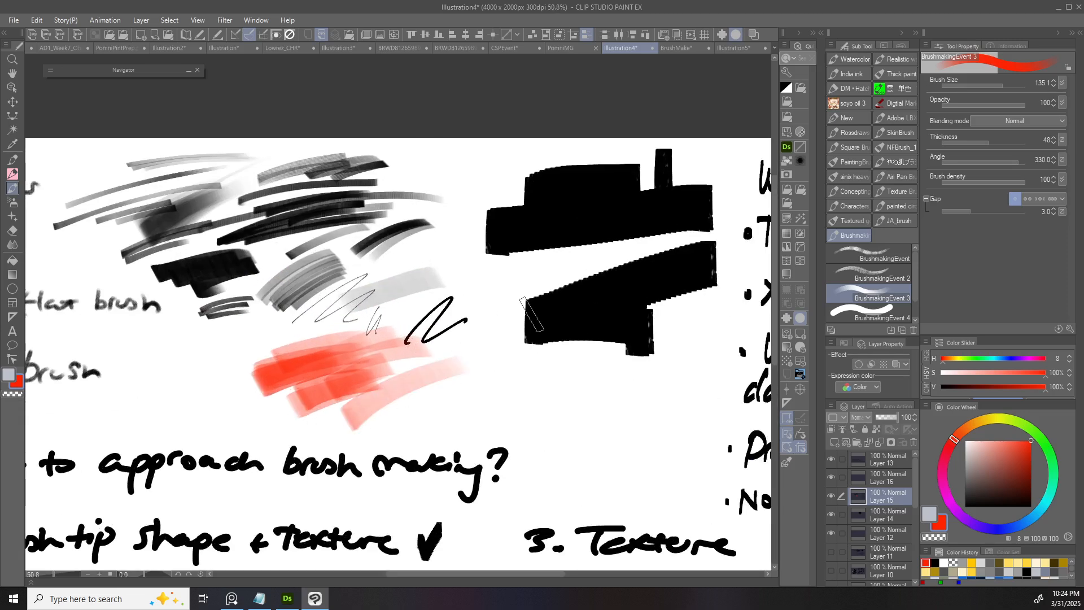
pyautogui.hotkey('ctrl', 'z')
# - Set the brush blending mode to Multiply and layer overlapping red strokes at the right end of the red patch
pyautogui.click(1014, 121)
pyautogui.click(1015, 155)
pyautogui.moveTo(370, 417); pyautogui.dragTo(508, 361)
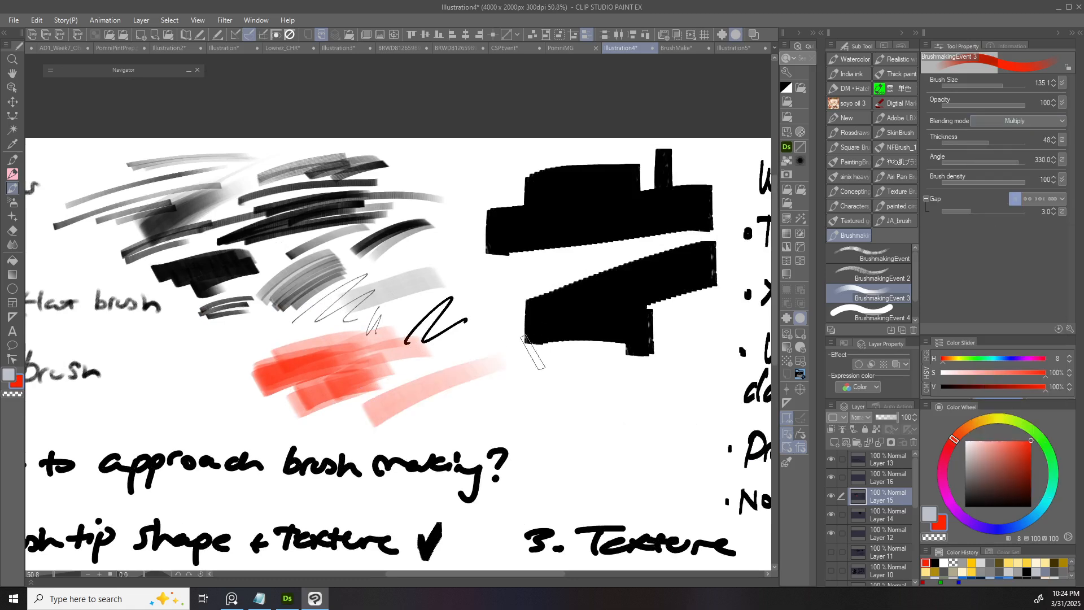
pyautogui.hotkey('ctrl', 'z')
pyautogui.moveTo(362, 412)
pyautogui.mouseDown()
pyautogui.moveTo(485, 368)
pyautogui.moveTo(344, 398)
pyautogui.mouseUp()
pyautogui.moveTo(452, 368); pyautogui.dragTo(364, 390)
pyautogui.moveTo(506, 389)
pyautogui.mouseDown()
pyautogui.moveTo(403, 404)
pyautogui.moveTo(446, 397)
pyautogui.moveTo(359, 397)
pyautogui.mouseUp()
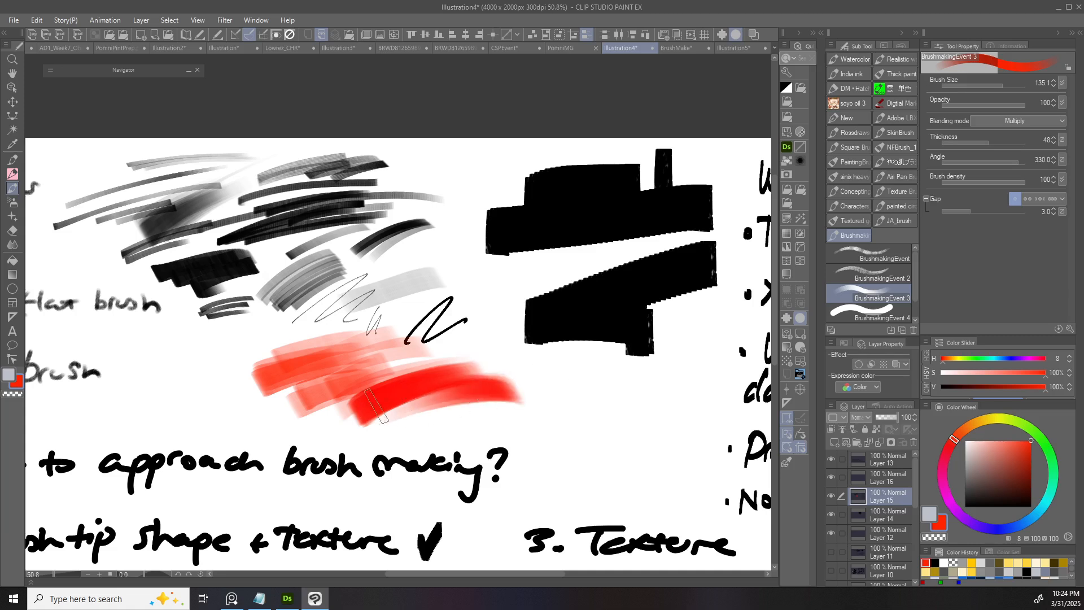
# - Layer more short red Multiply strokes just below the new red arc
pyautogui.moveTo(388, 433); pyautogui.dragTo(496, 411)
pyautogui.moveTo(409, 426); pyautogui.dragTo(502, 417)
pyautogui.scroll(4, 484, 416)
pyautogui.moveTo(364, 439); pyautogui.dragTo(495, 407)
pyautogui.moveTo(327, 445)
pyautogui.mouseDown()
pyautogui.moveTo(495, 397)
pyautogui.moveTo(487, 413)
pyautogui.moveTo(479, 404)
pyautogui.mouseUp()
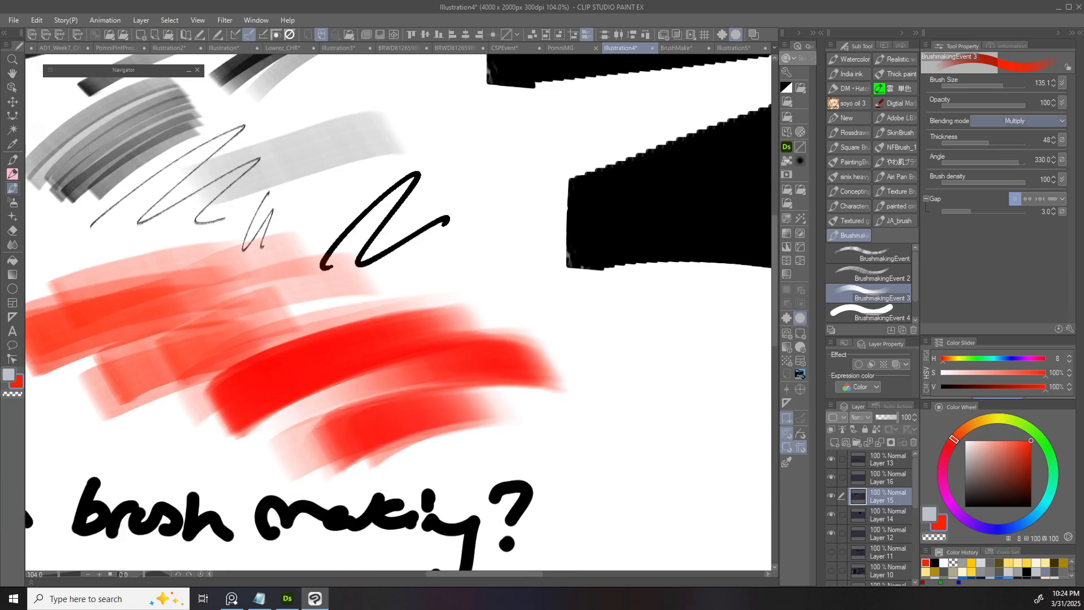
# - Switch the blending mode to Normal and extend the red patch to the right with overlapping strokes
pyautogui.click(1016, 120)
pyautogui.click(1015, 141)
pyautogui.moveTo(520, 395)
pyautogui.mouseDown()
pyautogui.moveTo(635, 403)
pyautogui.moveTo(539, 397)
pyautogui.moveTo(405, 413)
pyautogui.mouseUp()
pyautogui.hotkey('ctrl', 'z')
pyautogui.moveTo(552, 419); pyautogui.dragTo(399, 417)
pyautogui.moveTo(548, 418); pyautogui.dragTo(415, 423)
pyautogui.moveTo(582, 419); pyautogui.dragTo(424, 396)
pyautogui.moveTo(503, 351); pyautogui.dragTo(459, 360)
pyautogui.moveTo(459, 360)
pyautogui.mouseDown()
pyautogui.moveTo(553, 345)
pyautogui.moveTo(531, 362)
pyautogui.mouseUp()
# - Pick a muted red with 39% saturation and 70% brightness, test it beyond the red tail, and undo the latest strokes
pyautogui.click(990, 460)
pyautogui.moveTo(621, 390)
pyautogui.mouseDown()
pyautogui.moveTo(494, 398)
pyautogui.moveTo(528, 387)
pyautogui.moveTo(413, 421)
pyautogui.moveTo(504, 399)
pyautogui.mouseUp()
pyautogui.hotkey('ctrl', 'z')
pyautogui.hotkey('ctrl', 'z')
# - Set the blending mode to Multiply and test overlapping muted red strokes over the tail of the red patch
pyautogui.click(1016, 120)
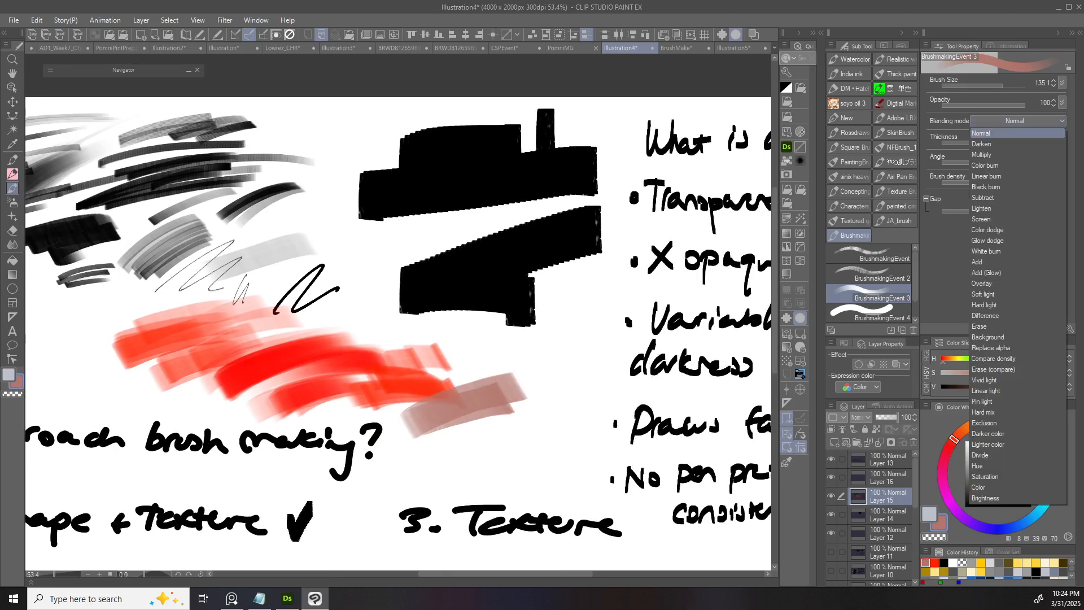
pyautogui.click(981, 154)
pyautogui.hotkey('ctrl', 'z')
pyautogui.hotkey('ctrl', 'z')
pyautogui.moveTo(528, 390); pyautogui.dragTo(418, 423)
pyautogui.moveTo(484, 390); pyautogui.dragTo(402, 419)
pyautogui.hotkey('ctrl', 'z')
pyautogui.hotkey('ctrl', 'z')
pyautogui.moveTo(508, 388)
pyautogui.mouseDown()
pyautogui.moveTo(400, 421)
pyautogui.moveTo(484, 392)
pyautogui.mouseUp()
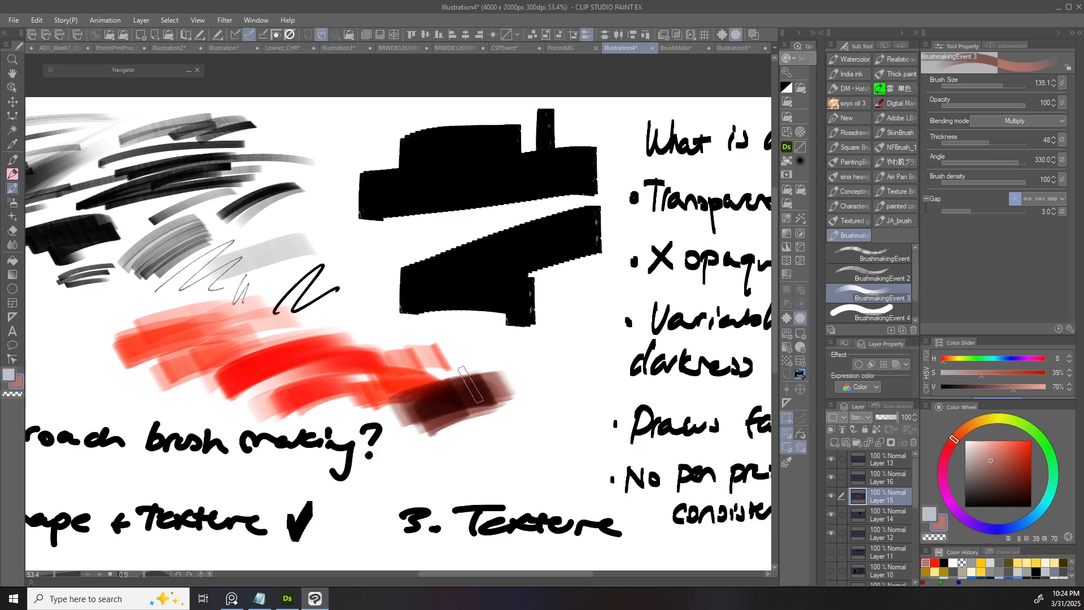
# - Add more muted Multiply strokes across the dark overlap and the neighbouring red strokes
pyautogui.scroll(1, 480, 404)
pyautogui.moveTo(476, 405); pyautogui.dragTo(480, 404)
pyautogui.moveTo(455, 382); pyautogui.dragTo(352, 395)
pyautogui.moveTo(456, 417)
pyautogui.mouseDown()
pyautogui.moveTo(486, 410)
pyautogui.moveTo(455, 382)
pyautogui.moveTo(508, 366)
pyautogui.moveTo(532, 376)
pyautogui.mouseUp()
# - Undo the muted strokes and the latest bright red strokes back to the first Multiply arc
pyautogui.hotkey('ctrl', 'z')
pyautogui.hotkey('ctrl', 'z')
pyautogui.hotkey('ctrl', 'z')
pyautogui.hotkey('ctrl', 'z')
pyautogui.hotkey('ctrl', 'z')
pyautogui.hotkey('ctrl', 'z')
pyautogui.hotkey('ctrl', 'z')
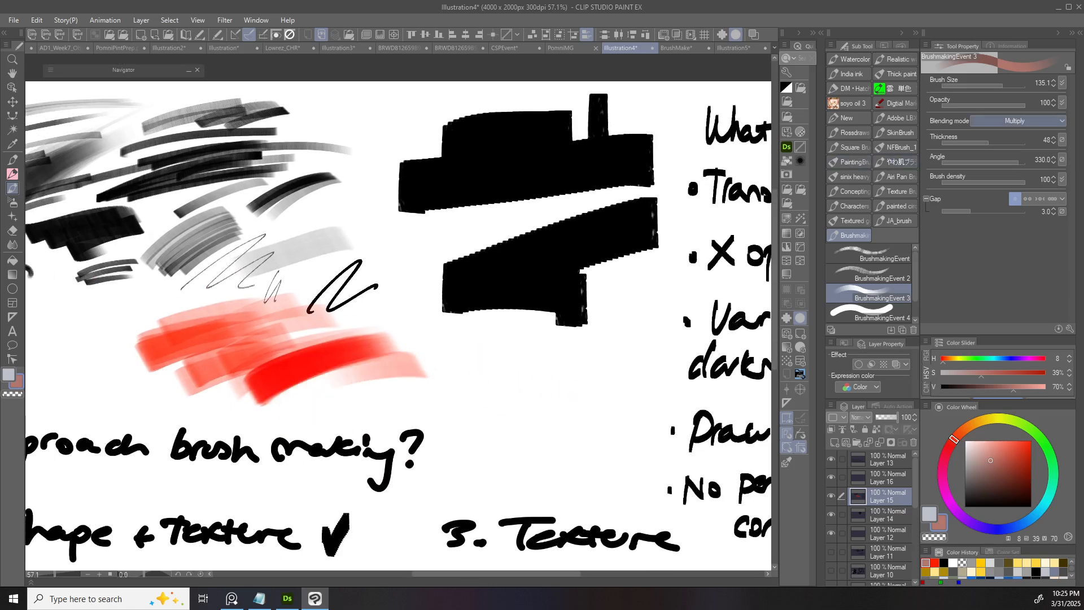
# - Keep Multiply as the blending mode, try muted red strokes off the red arc's tail, and undo them
pyautogui.click(1016, 120)
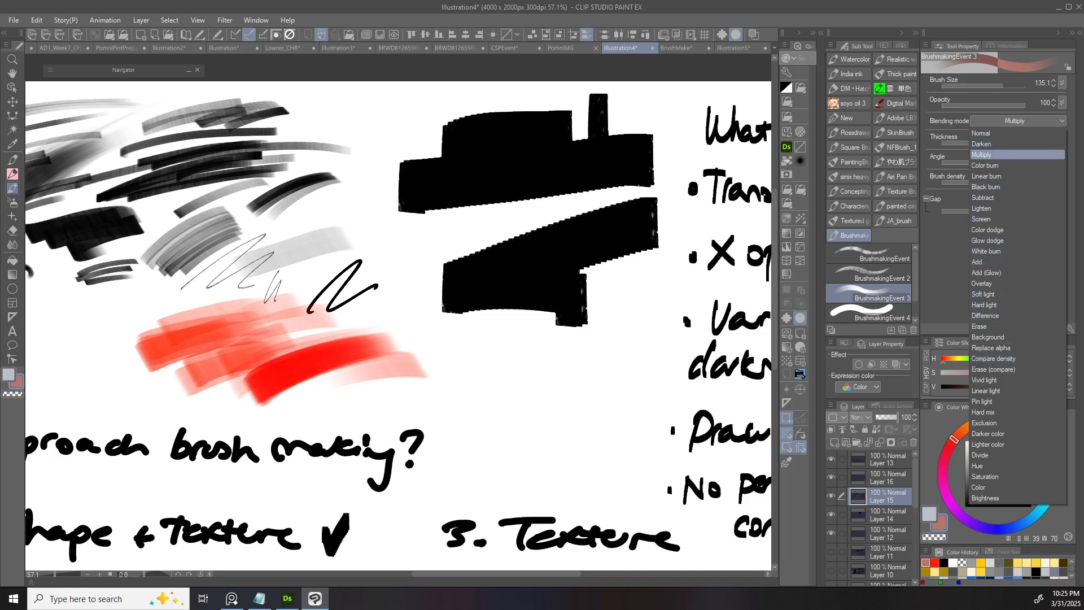
pyautogui.click(989, 154)
pyautogui.moveTo(478, 359)
pyautogui.mouseDown()
pyautogui.moveTo(383, 409)
pyautogui.moveTo(454, 366)
pyautogui.moveTo(388, 385)
pyautogui.mouseUp()
pyautogui.hotkey('ctrl', 'z')
pyautogui.hotkey('ctrl', 'z')
pyautogui.hotkey('ctrl', 'z')
pyautogui.moveTo(503, 374)
pyautogui.mouseDown()
pyautogui.moveTo(443, 388)
pyautogui.moveTo(504, 374)
pyautogui.moveTo(497, 395)
pyautogui.moveTo(531, 403)
pyautogui.moveTo(518, 411)
pyautogui.moveTo(536, 400)
pyautogui.moveTo(524, 406)
pyautogui.mouseUp()
pyautogui.hotkey('ctrl', 'z')
pyautogui.hotkey('ctrl', 'z')
pyautogui.hotkey('ctrl', 'z')
pyautogui.hotkey('ctrl', 'z')
# - Change the blending mode to Normal and test a muted red stroke across the tail of the red arc
pyautogui.click(1016, 121)
pyautogui.click(994, 134)
pyautogui.moveTo(453, 397)
pyautogui.mouseDown()
pyautogui.moveTo(544, 383)
pyautogui.moveTo(506, 380)
pyautogui.mouseUp()
pyautogui.hotkey('ctrl', 'z')
pyautogui.hotkey('ctrl', 'z')
pyautogui.click(1016, 121)
pyautogui.click(1010, 154)
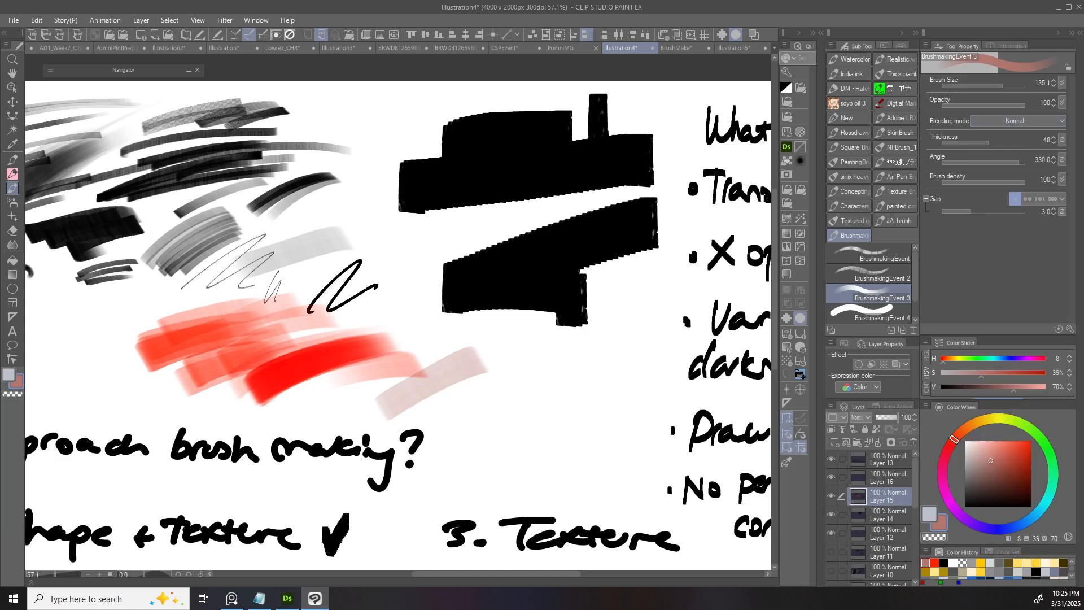
# - Paint overlapping muted red strokes in Multiply mode beside the red swatches, layering them into a dark patch
pyautogui.moveTo(517, 390)
pyautogui.mouseDown()
pyautogui.moveTo(401, 408)
pyautogui.moveTo(464, 420)
pyautogui.mouseUp()
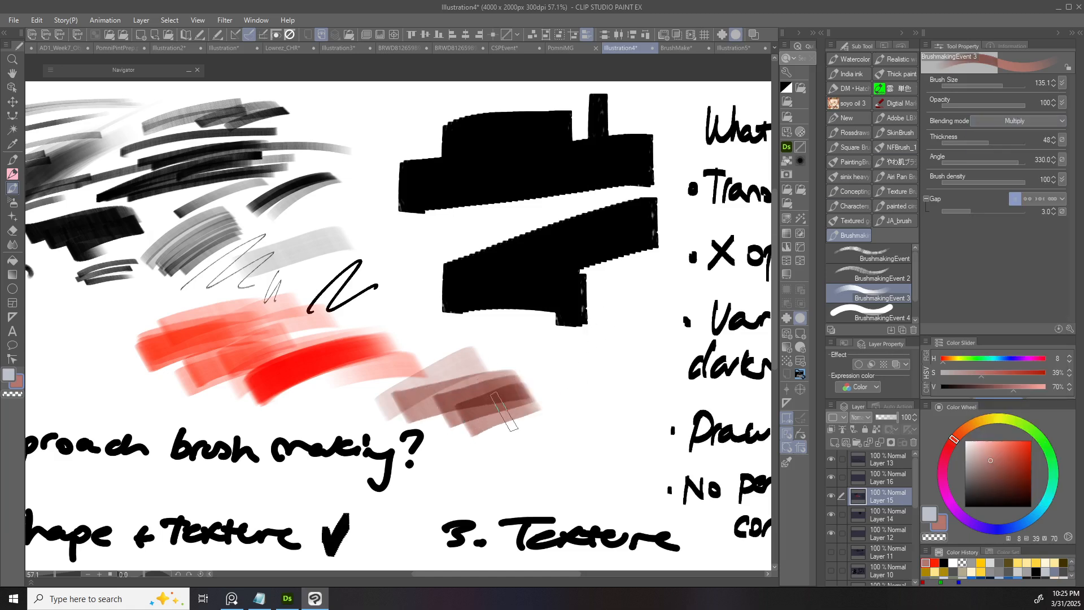
pyautogui.hotkey('ctrl', 'z')
pyautogui.moveTo(538, 414); pyautogui.dragTo(468, 432)
pyautogui.moveTo(539, 421)
pyautogui.mouseDown()
pyautogui.moveTo(502, 444)
pyautogui.moveTo(529, 432)
pyautogui.moveTo(518, 430)
pyautogui.mouseUp()
pyautogui.moveTo(479, 462)
pyautogui.mouseDown()
pyautogui.moveTo(525, 432)
pyautogui.moveTo(499, 447)
pyautogui.mouseUp()
pyautogui.scroll(3, 520, 448)
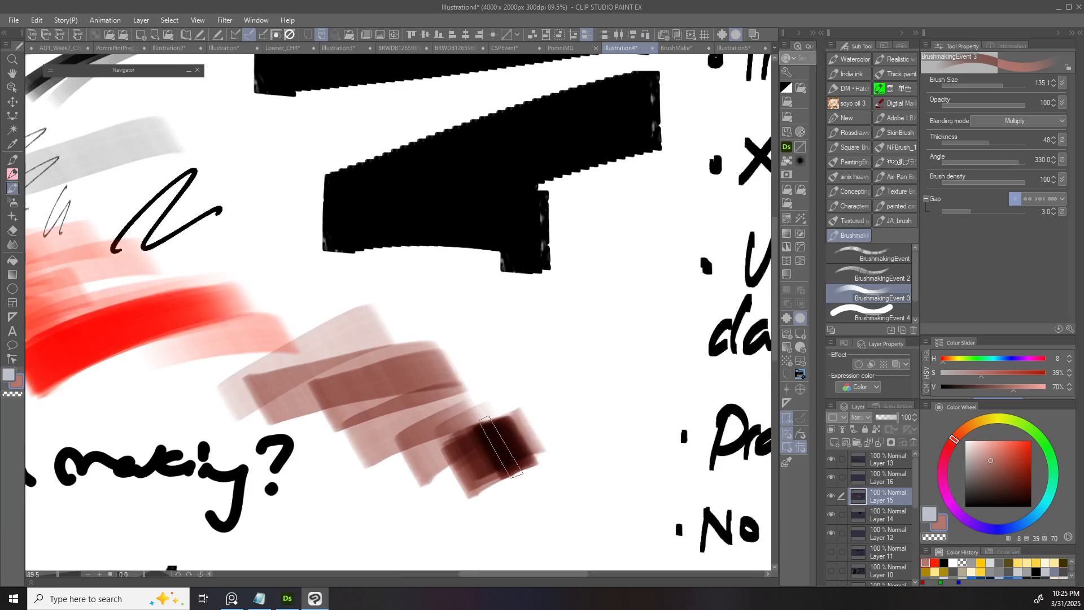
pyautogui.scroll(5, 527, 450)
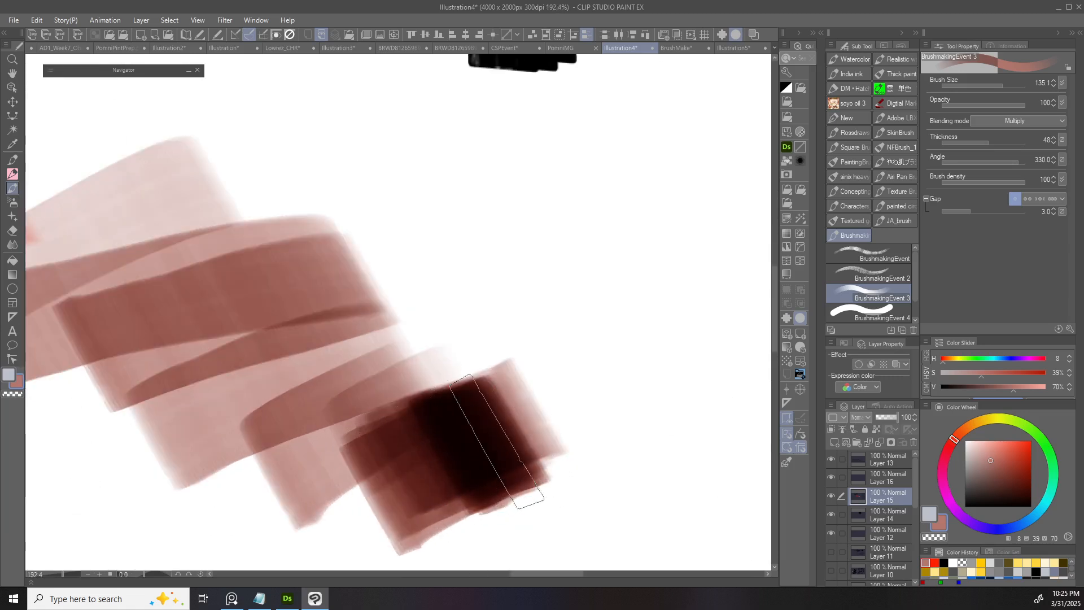
pyautogui.scroll(-8, 548, 430)
pyautogui.moveTo(607, 397); pyautogui.dragTo(527, 411)
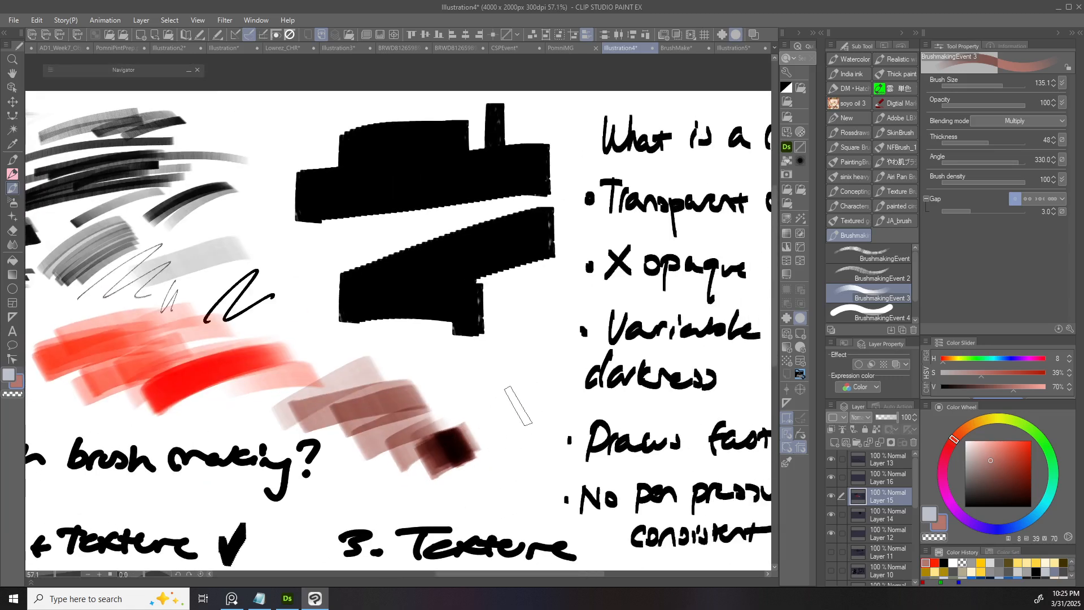
# - Sample the dark colour from the layered patch and set the brush's blending mode to Normal
pyautogui.scroll(1, 446, 448)
pyautogui.keyDown('alt'); pyautogui.click(446, 447); pyautogui.keyUp('alt')
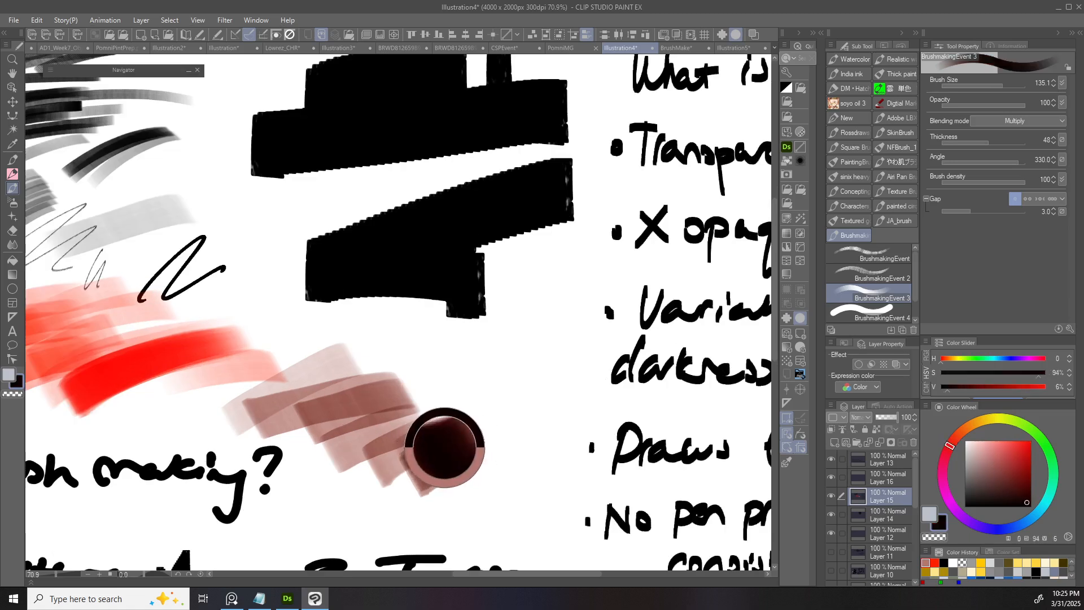
pyautogui.moveTo(445, 447); pyautogui.dragTo(440, 460)
pyautogui.click(1016, 121)
pyautogui.click(994, 133)
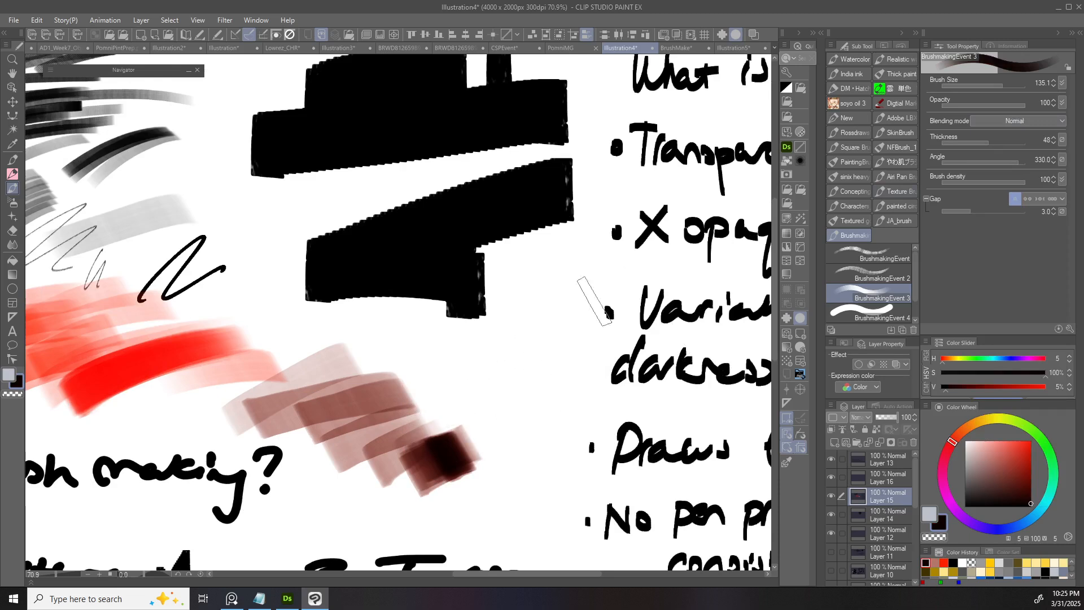
# - Choose a neutral dark grey and paint overlapping marker strokes above the brown swatches
pyautogui.moveTo(966, 487); pyautogui.dragTo(965, 497)
pyautogui.moveTo(502, 392)
pyautogui.mouseDown()
pyautogui.moveTo(415, 405)
pyautogui.moveTo(394, 369)
pyautogui.moveTo(342, 364)
pyautogui.mouseUp()
pyautogui.scroll(-5, 516, 377)
pyautogui.moveTo(571, 380); pyautogui.dragTo(472, 420)
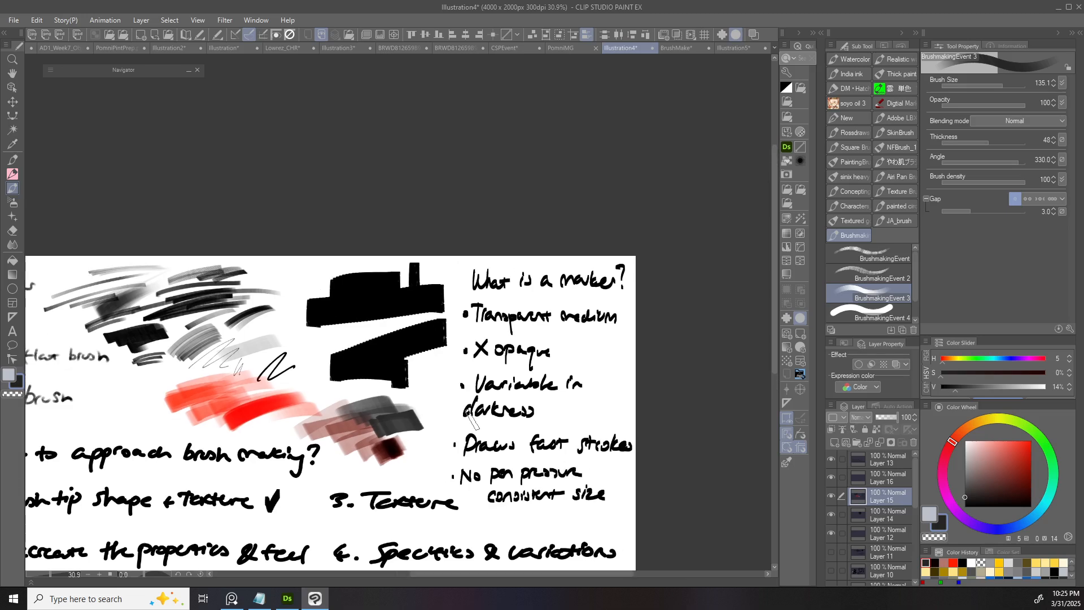
pyautogui.scroll(-2, 506, 359)
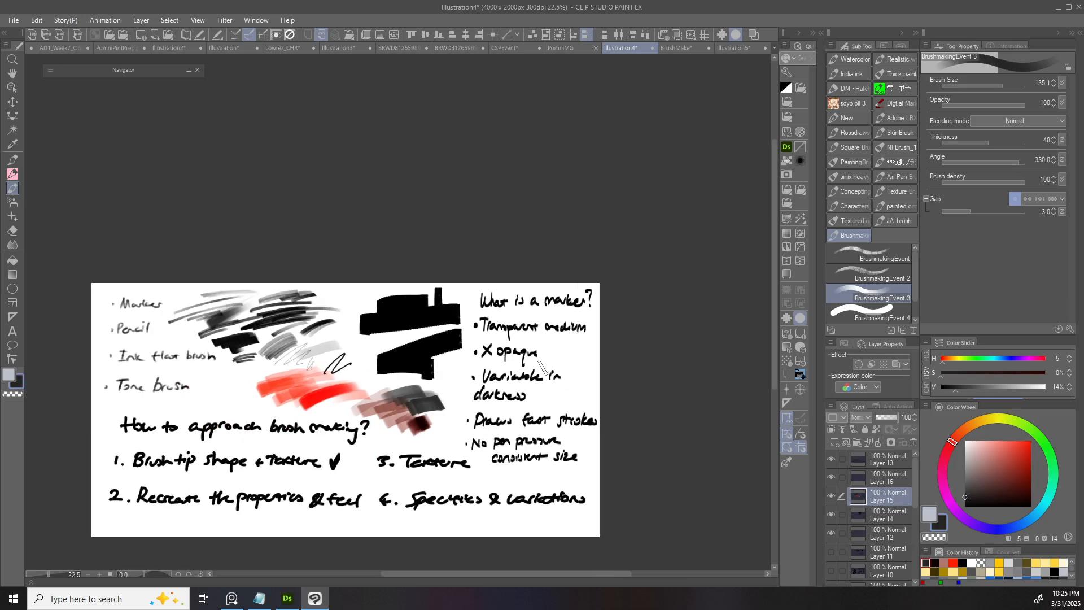
pyautogui.scroll(2, 359, 377)
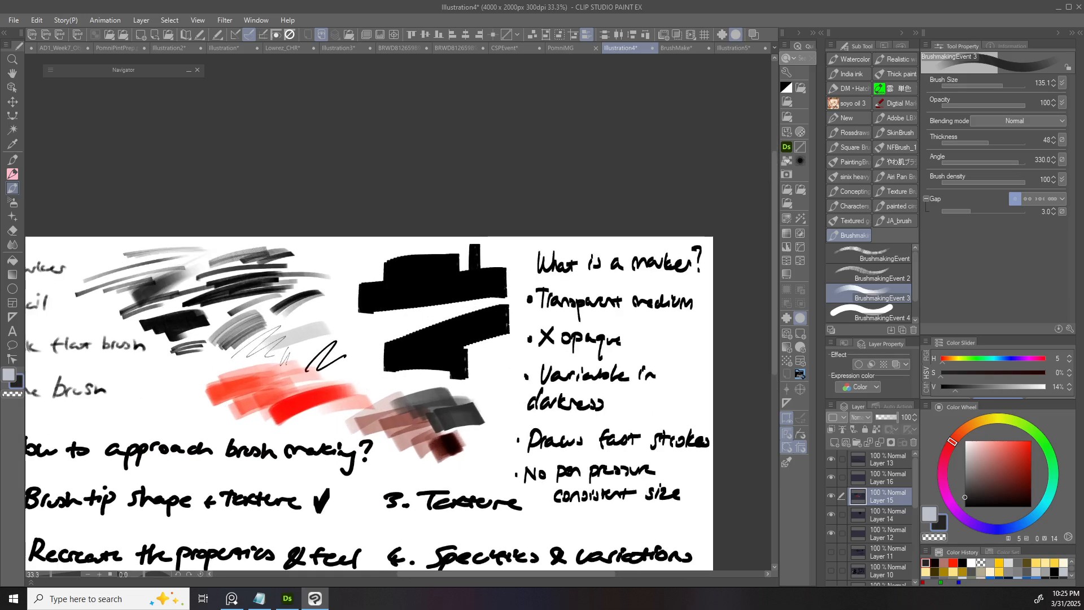
pyautogui.click(832, 496)
pyautogui.moveTo(564, 406); pyautogui.dragTo(568, 370)
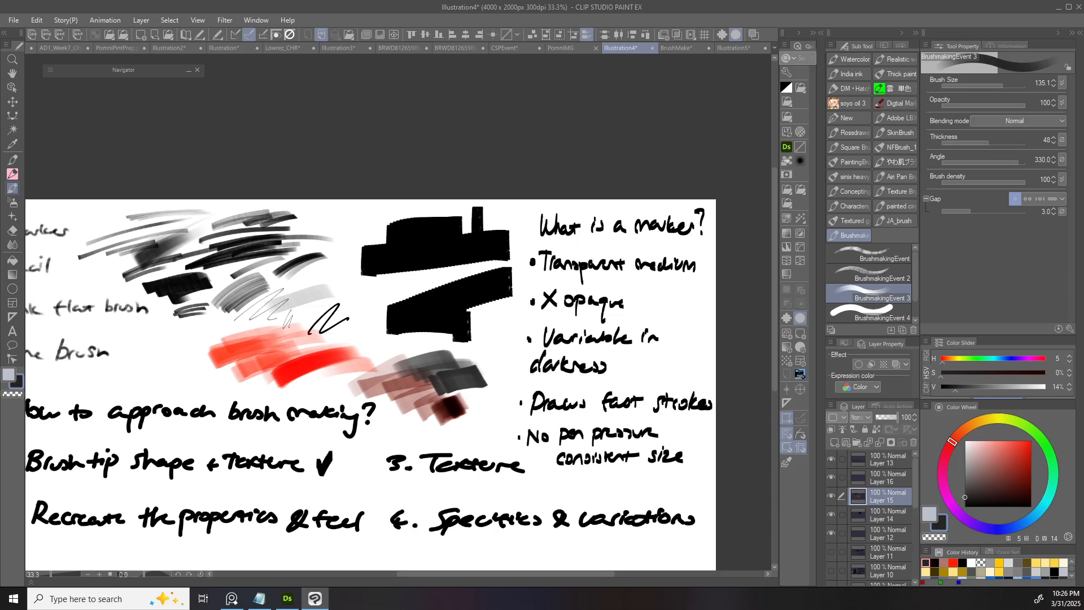
pyautogui.moveTo(476, 339); pyautogui.dragTo(438, 370)
pyautogui.moveTo(539, 332); pyautogui.dragTo(546, 340)
pyautogui.hotkey('ctrl', 'z')
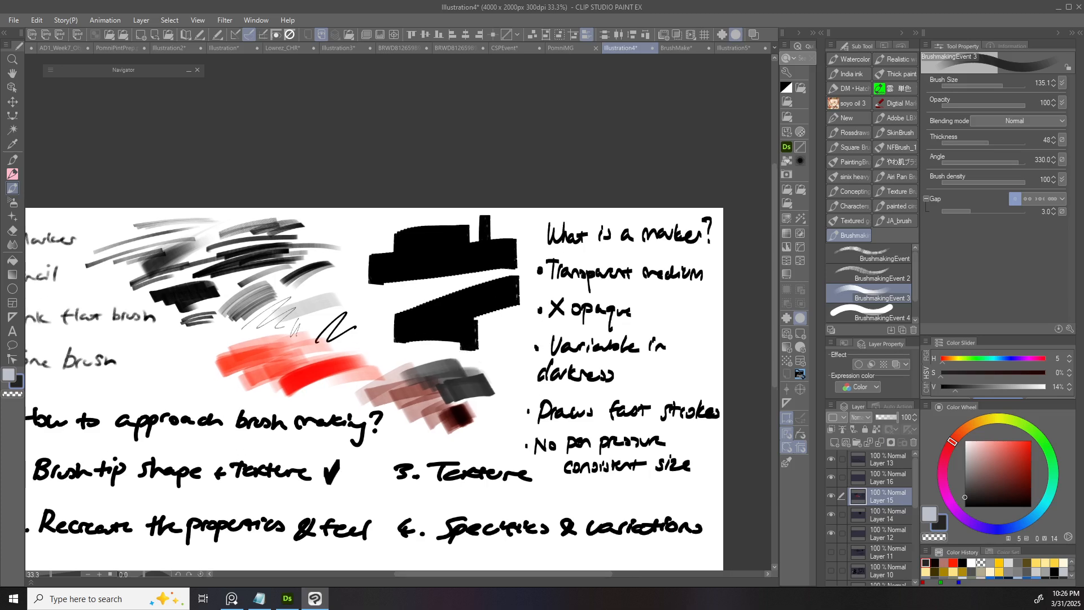
# - Clear the grey, black, red and brown practice swatches from Layer 15 using a rectangular selection, leaving nothing selected
pyautogui.click(830, 496)
pyautogui.click(831, 496)
pyautogui.press('m')
pyautogui.moveTo(66, 208); pyautogui.dragTo(512, 452)
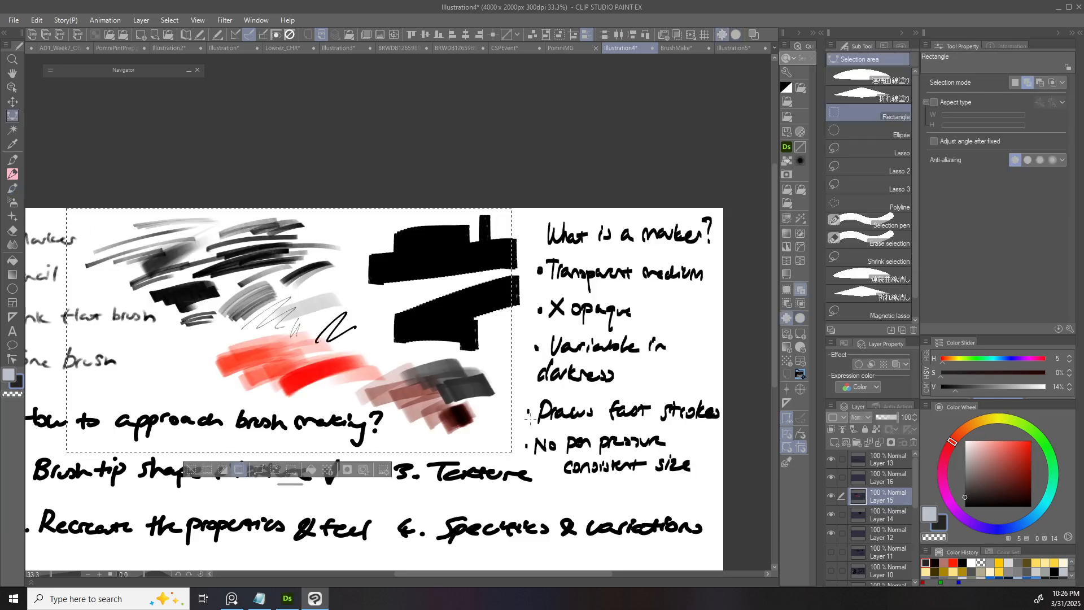
pyautogui.press('Delete')
pyautogui.hotkey('ctrl', 'd')
# - Clear the black block shapes, pen scribbles and check mark from Layer 14 using a rectangular selection, leaving nothing selected
pyautogui.press('o')
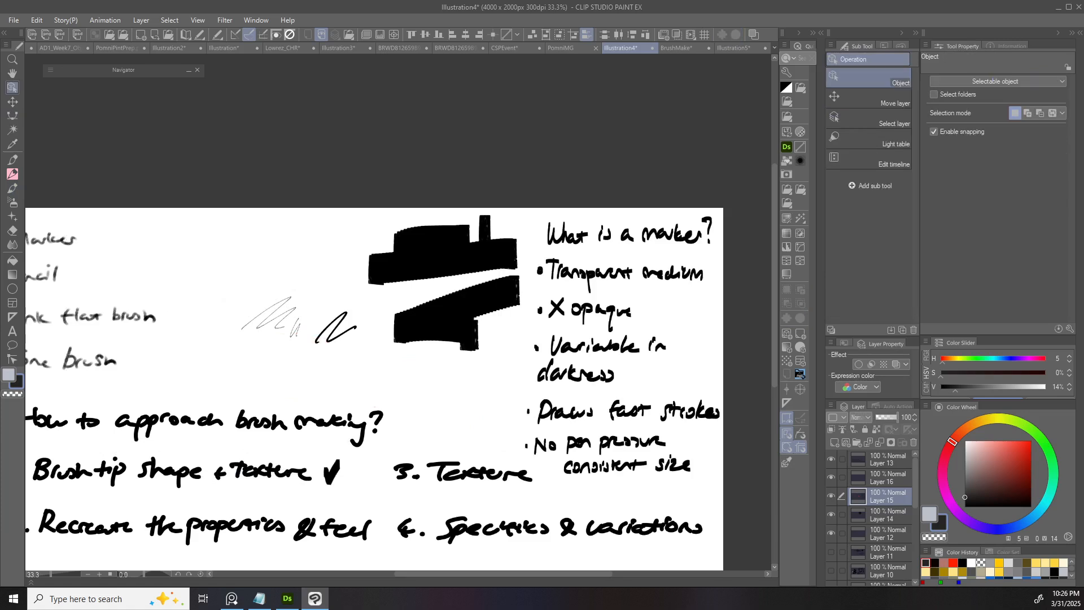
pyautogui.click(889, 515)
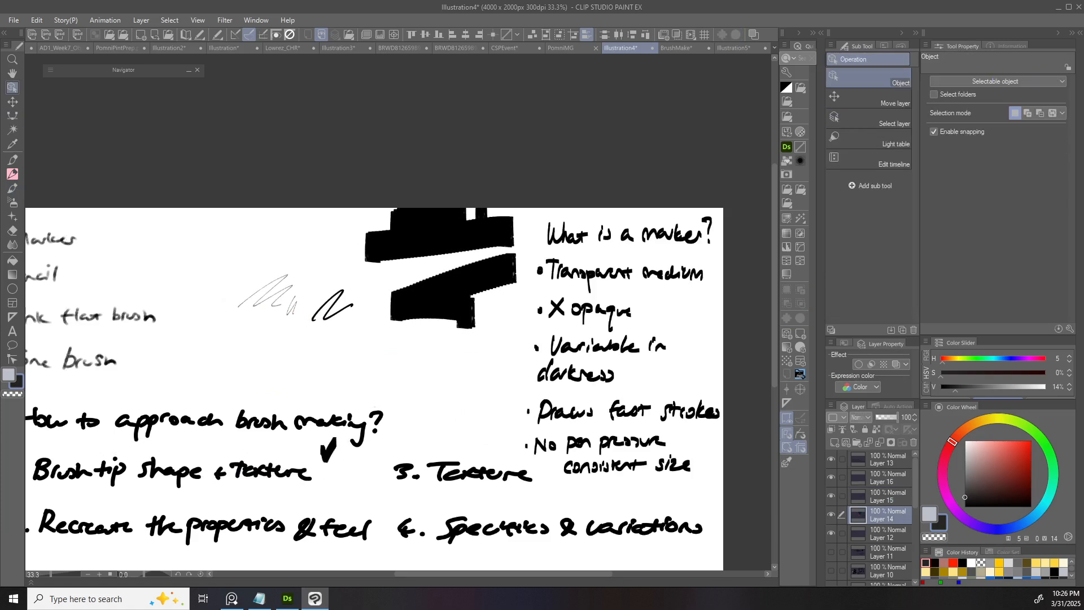
pyautogui.press('m')
pyautogui.moveTo(182, 172)
pyautogui.mouseDown()
pyautogui.moveTo(400, 447)
pyautogui.moveTo(525, 500)
pyautogui.moveTo(656, 408)
pyautogui.mouseUp()
pyautogui.press('Delete')
pyautogui.hotkey('ctrl', 'd')
pyautogui.press('o')
# - Review the list of brush types, the brush making steps and the marker notes across the canvas
pyautogui.moveTo(287, 229); pyautogui.dragTo(300, 298)
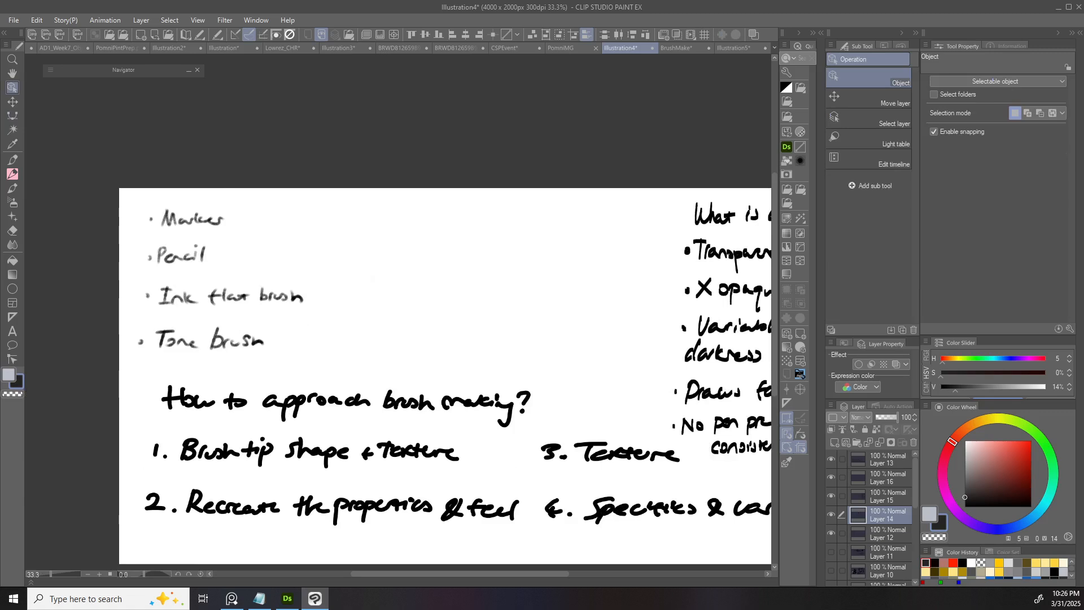
pyautogui.scroll(1, 240, 288)
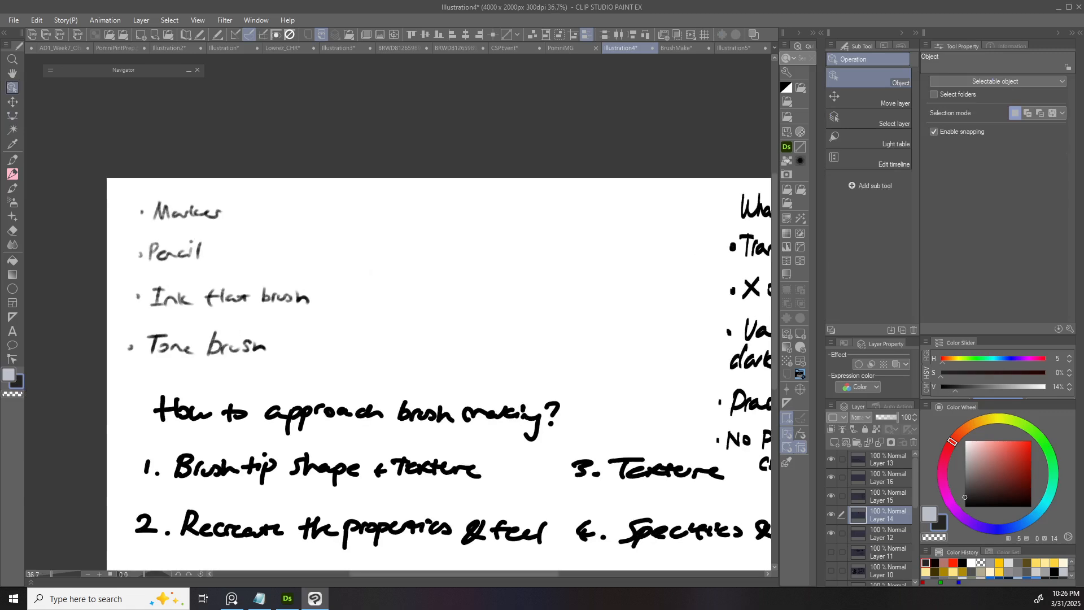
pyautogui.moveTo(452, 339); pyautogui.dragTo(248, 323)
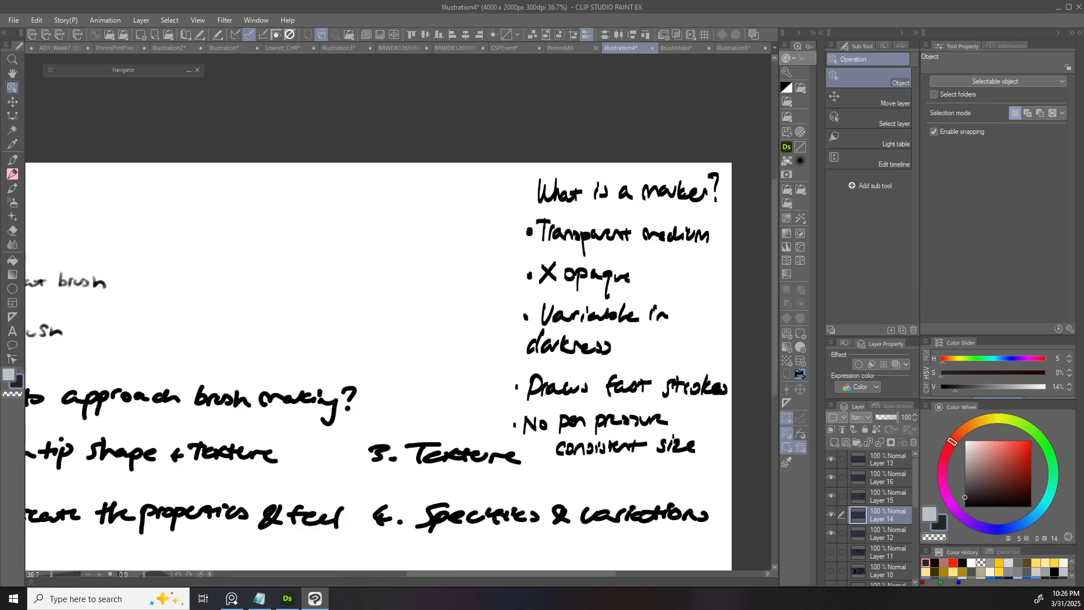
pyautogui.press('b')
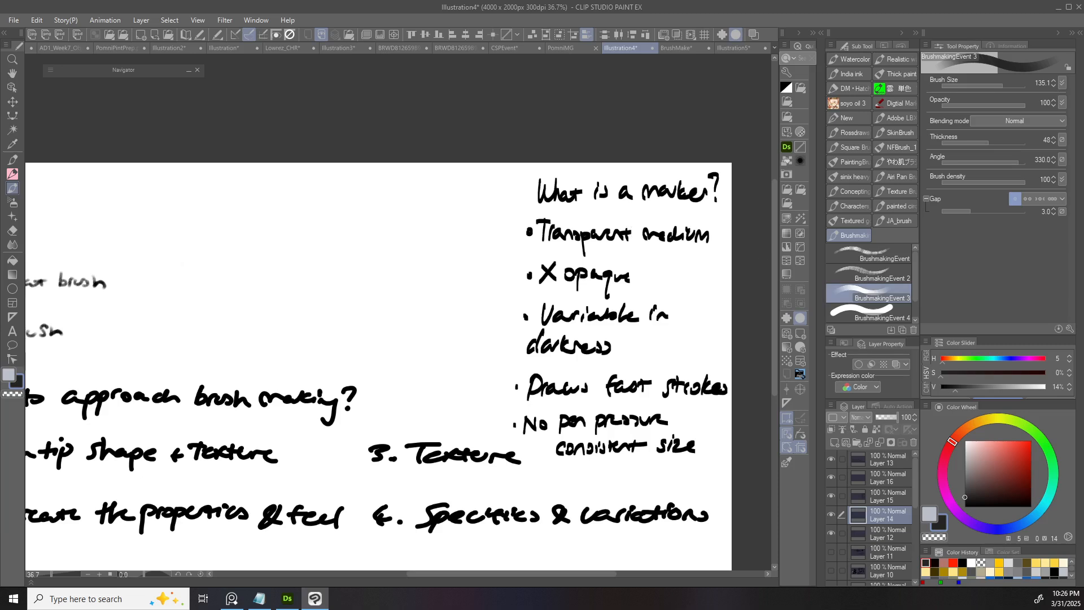
pyautogui.scroll(1, 869, 274)
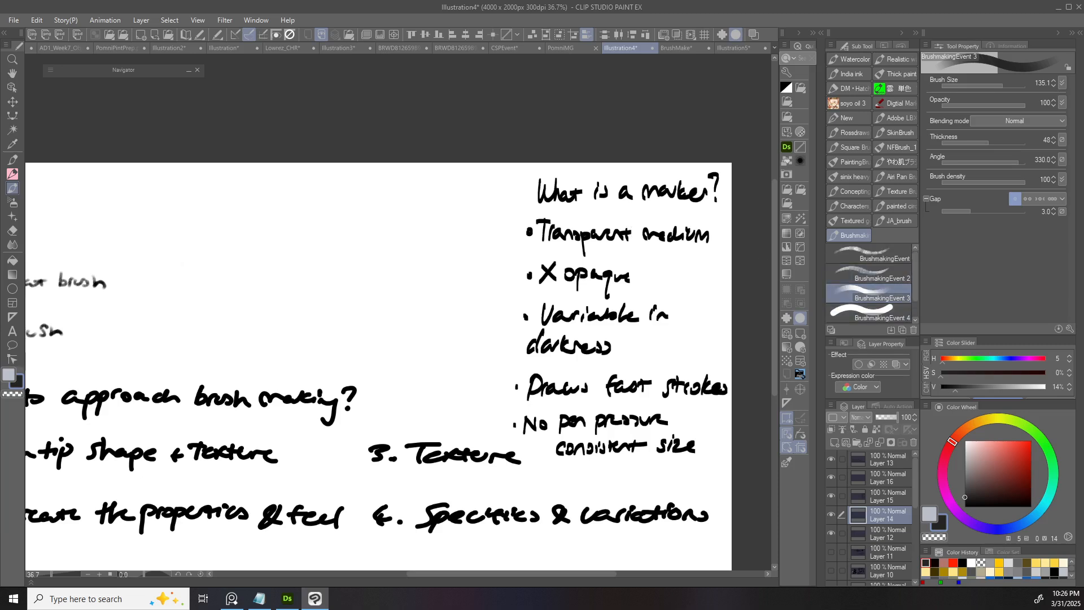
pyautogui.scroll(-2, 466, 109)
pyautogui.moveTo(282, 249); pyautogui.dragTo(476, 263)
pyautogui.scroll(4, 234, 274)
pyautogui.scroll(2, 340, 282)
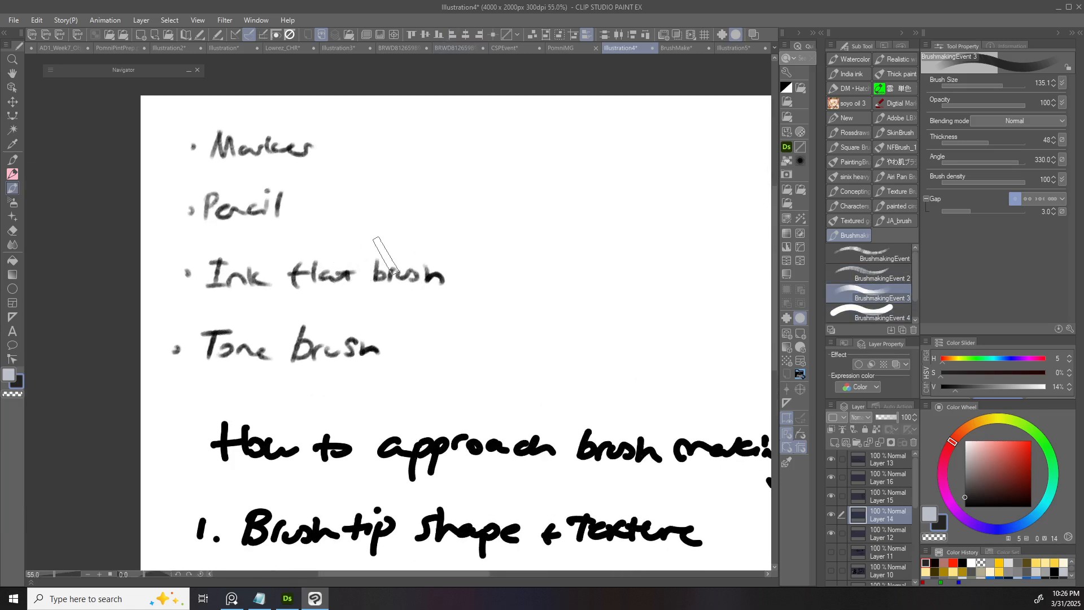
pyautogui.scroll(-1, 387, 256)
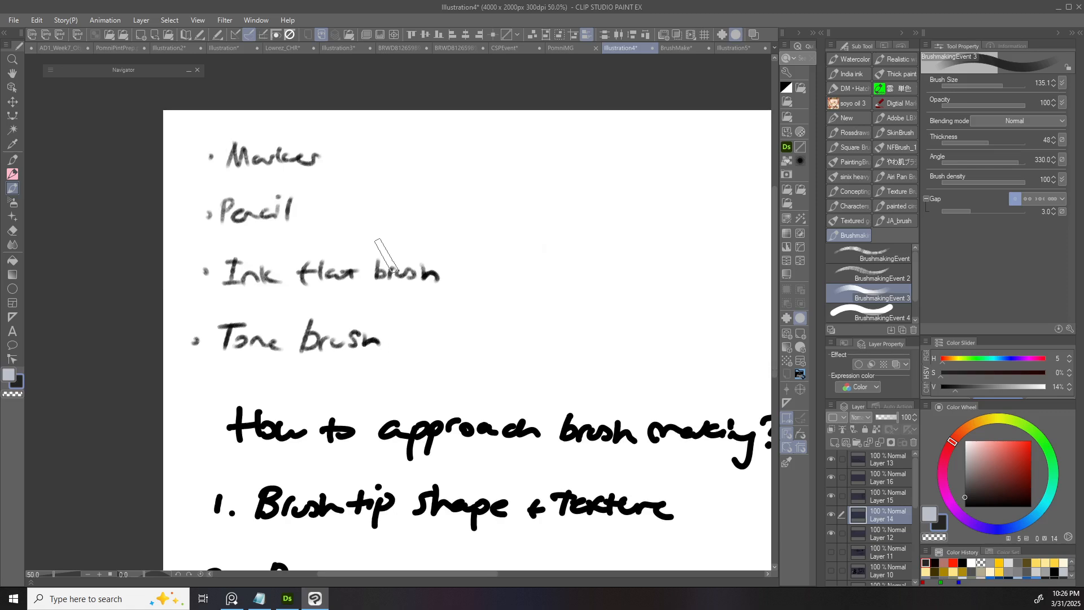
pyautogui.scroll(-3, 386, 254)
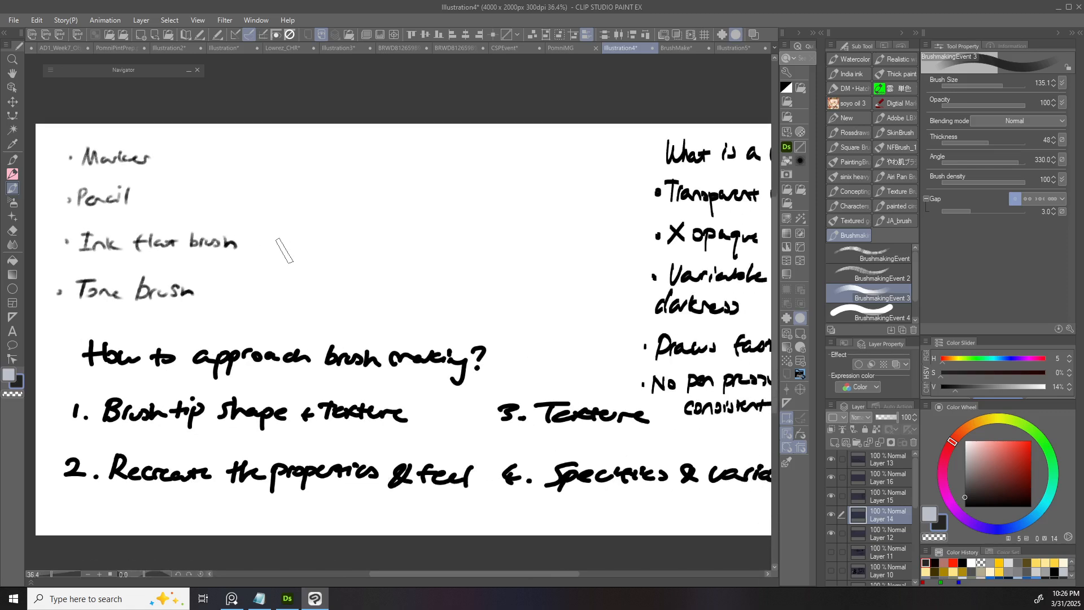
pyautogui.scroll(2, 286, 240)
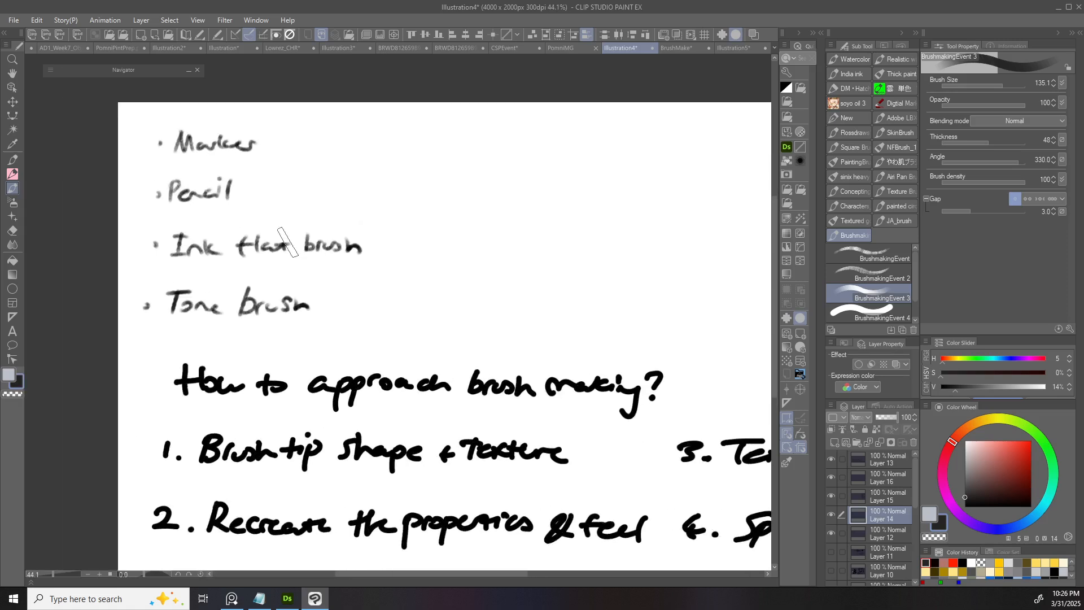
pyautogui.moveTo(288, 241); pyautogui.dragTo(264, 255)
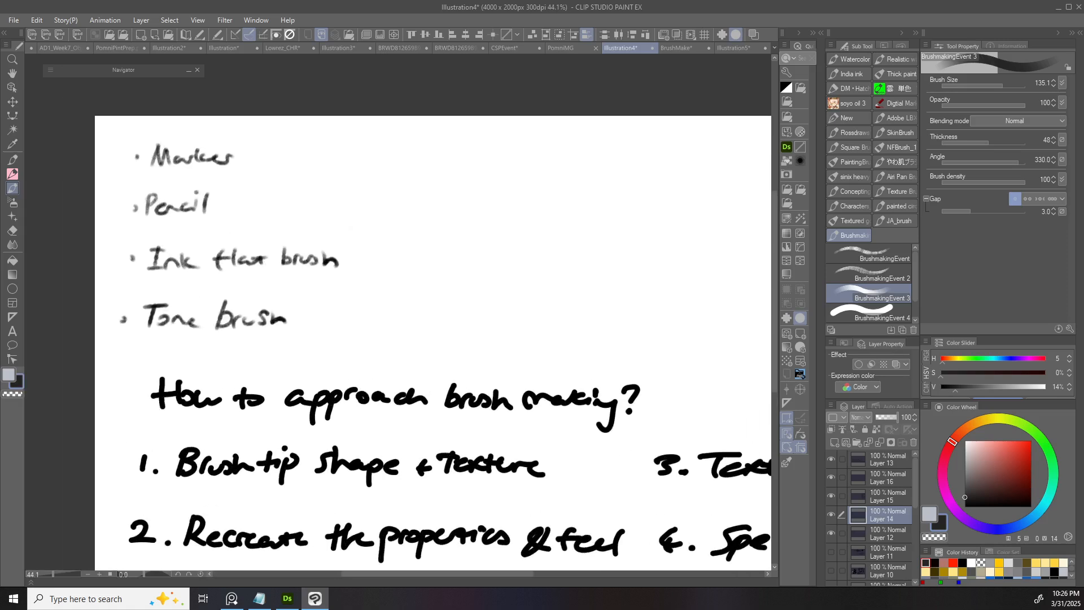
# - Handwrite a "Palette Knife" bullet with the G-pen on Layer 12, beside the list of brush types
pyautogui.keyDown('ctrl'); pyautogui.keyDown('shift'); pyautogui.click(260, 268); pyautogui.keyUp('shift'); pyautogui.keyUp('ctrl')
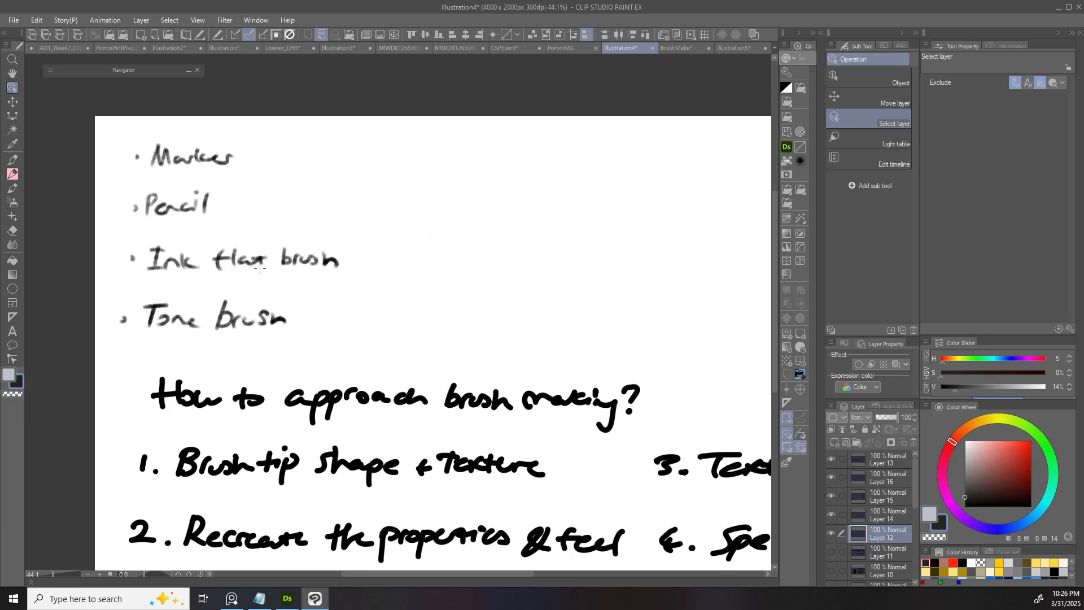
pyautogui.press('p')
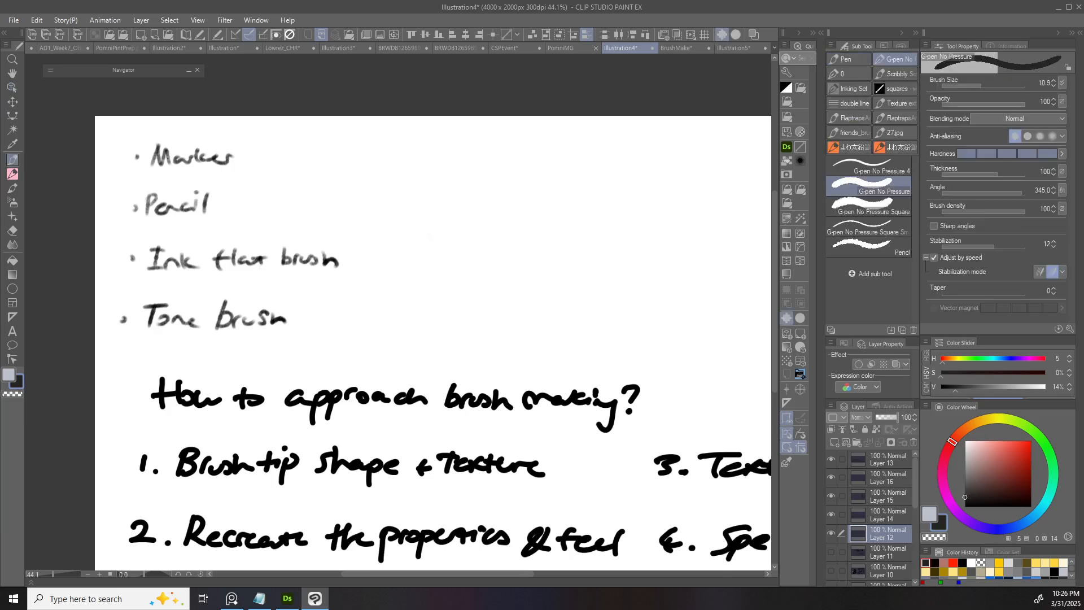
pyautogui.moveTo(361, 169)
pyautogui.mouseDown()
pyautogui.moveTo(306, 204)
pyautogui.moveTo(340, 207)
pyautogui.mouseUp()
pyautogui.click(311, 200)
pyautogui.moveTo(348, 188); pyautogui.dragTo(354, 207)
pyautogui.moveTo(359, 194); pyautogui.dragTo(365, 208)
pyautogui.moveTo(355, 199); pyautogui.dragTo(420, 208)
pyautogui.moveTo(420, 207); pyautogui.dragTo(451, 198)
pyautogui.moveTo(452, 187)
pyautogui.mouseDown()
pyautogui.moveTo(444, 210)
pyautogui.moveTo(464, 192)
pyautogui.mouseUp()
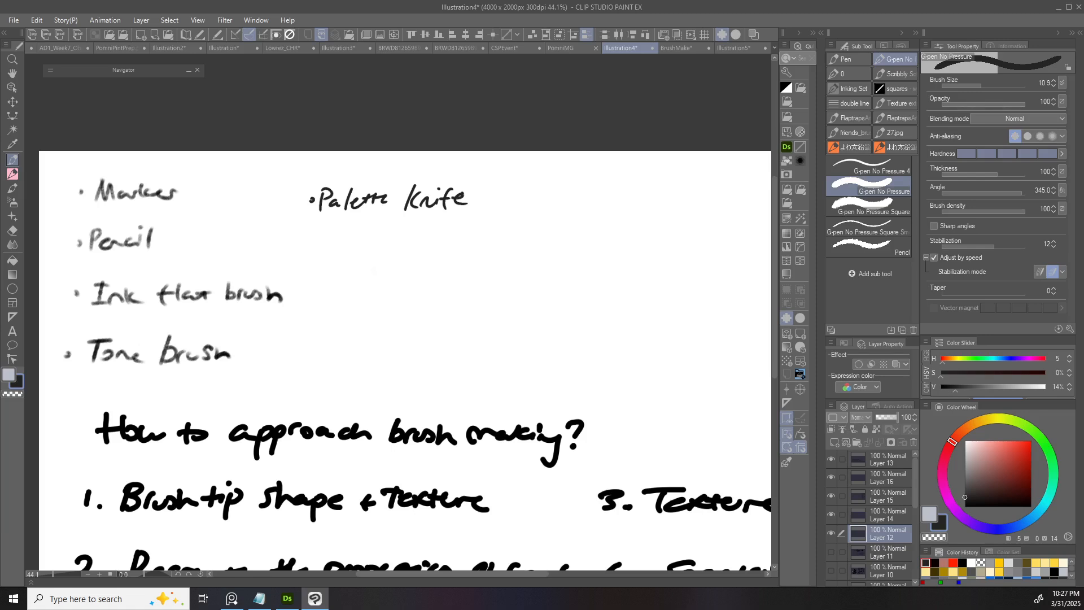
# - Paste the colourful palette knife painting onto the canvas as a reference image
pyautogui.press('super+d')
pyautogui.press('super+d')
pyautogui.moveTo(429, 339); pyautogui.dragTo(360, 316)
pyautogui.hotkey('ctrl', 'v')
pyautogui.scroll(-2, 406, 198)
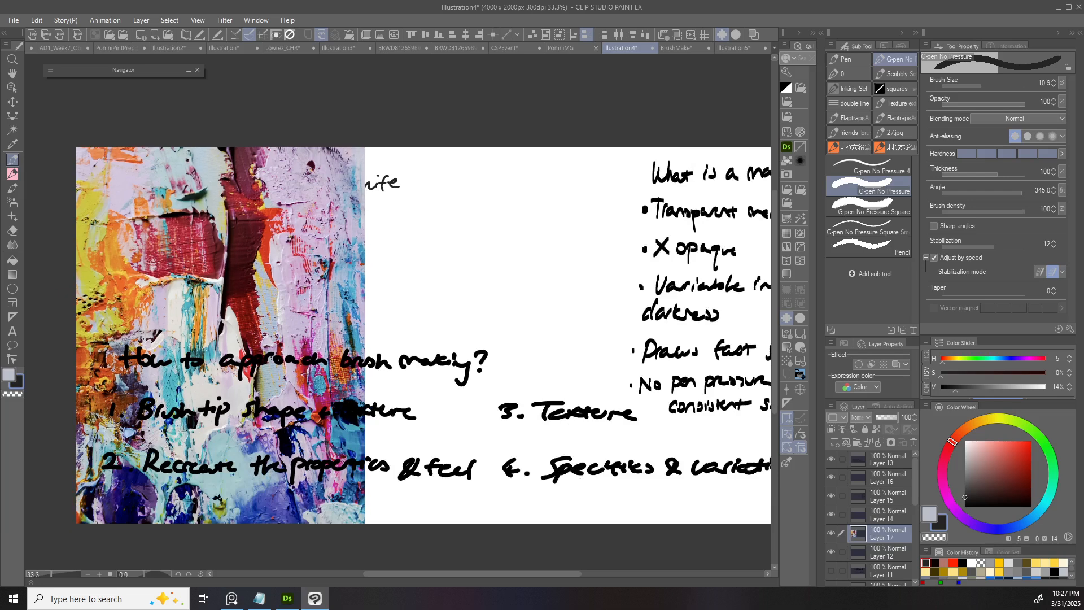
# - Scale the pasted painting to 40% and place it between the "Palette Knife" bullet and the marker notes
pyautogui.press('o')
pyautogui.moveTo(237, 282); pyautogui.dragTo(406, 292)
pyautogui.hotkey('ctrl', 't')
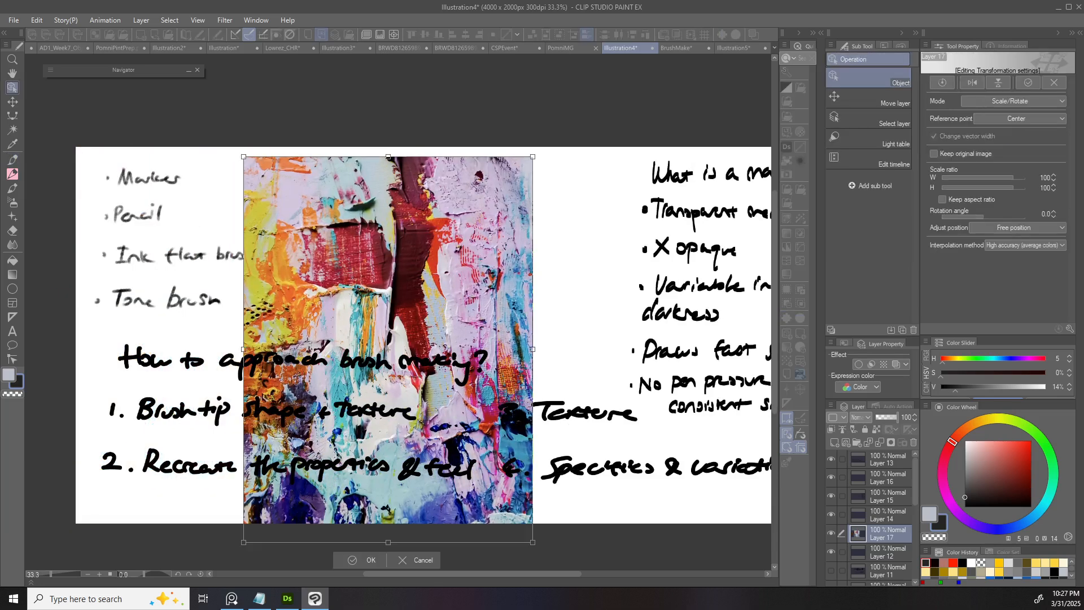
pyautogui.moveTo(389, 544); pyautogui.dragTo(389, 312)
pyautogui.moveTo(389, 248); pyautogui.dragTo(525, 247)
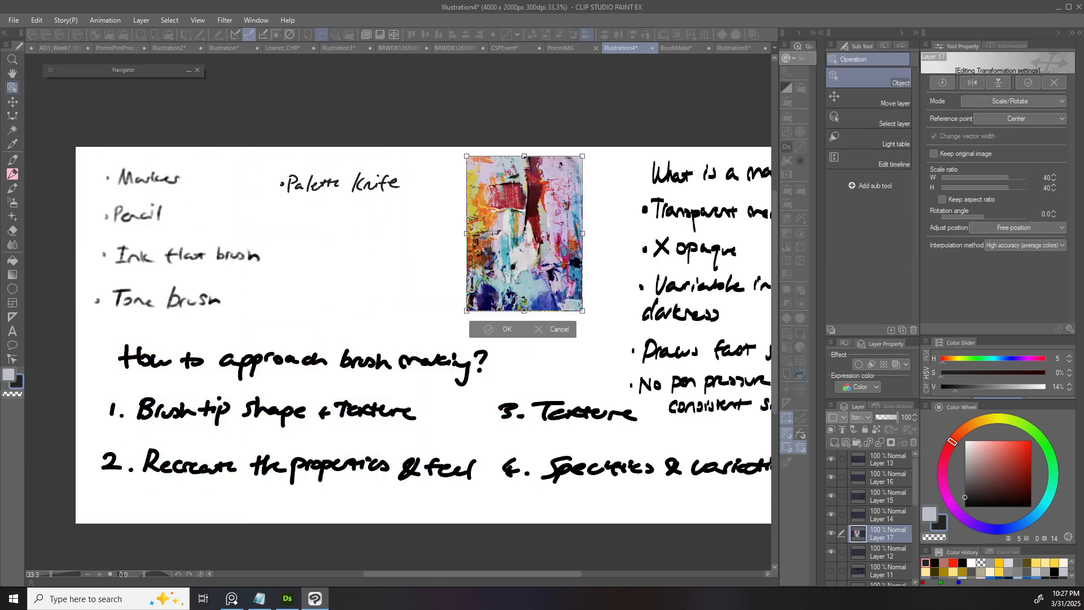
pyautogui.press('Return')
# - Paste the photo of a palette knife spreading teal paint and move it near the first reference painting
pyautogui.scroll(2, 528, 186)
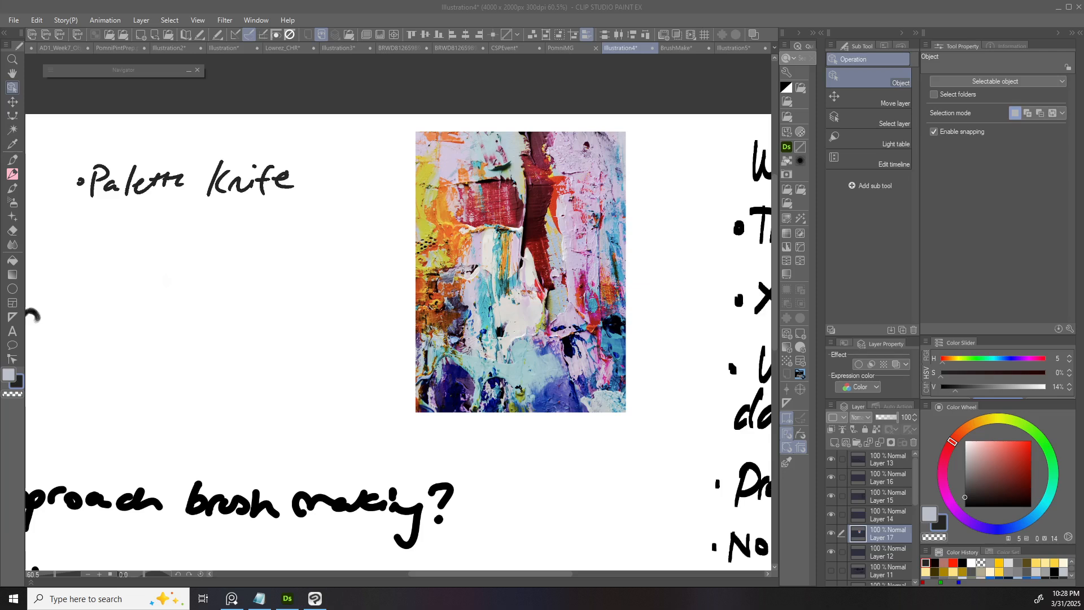
pyautogui.hotkey('alt', 'Tab')
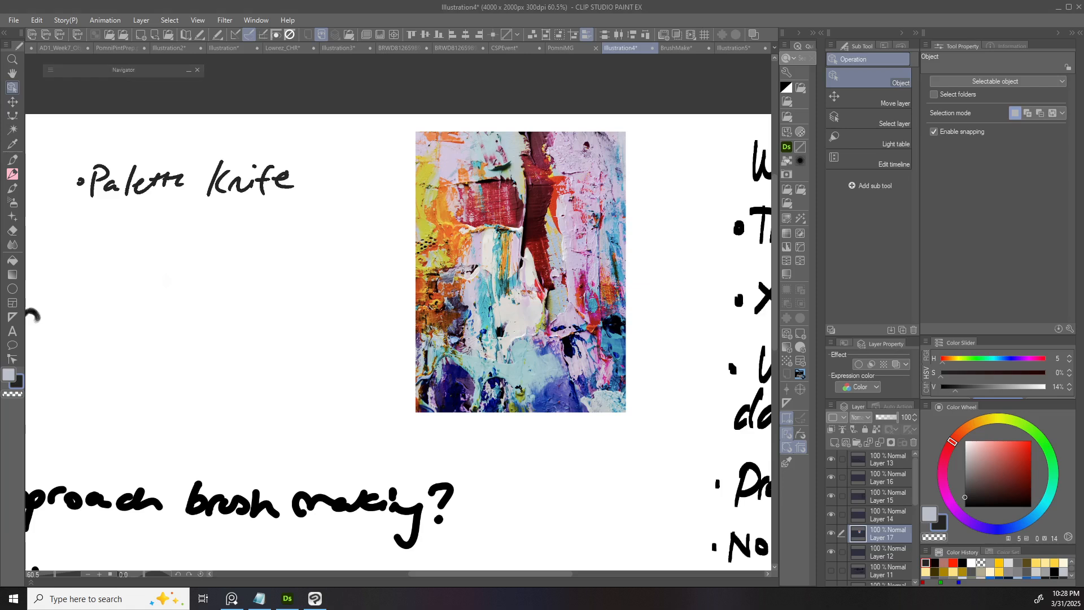
pyautogui.hotkey('ctrl', 'v')
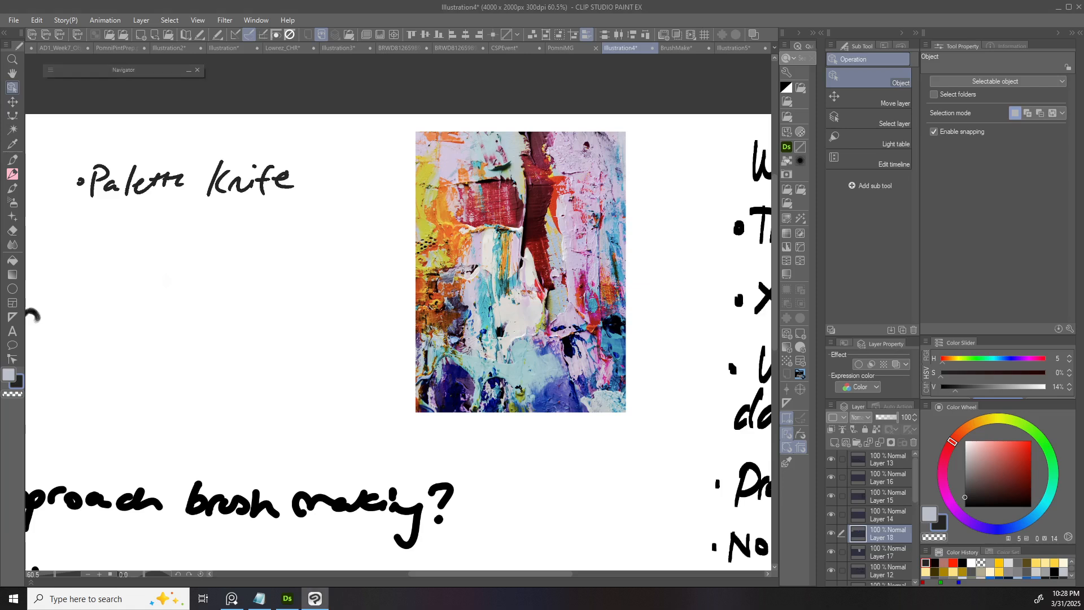
pyautogui.scroll(-2, 263, 203)
pyautogui.moveTo(263, 203); pyautogui.dragTo(485, 199)
pyautogui.moveTo(189, 187); pyautogui.dragTo(461, 331)
pyautogui.scroll(2, 542, 311)
pyautogui.scroll(3, 254, 324)
pyautogui.scroll(-2, 460, 331)
# - Shrink the palette knife photo and place it under the "Palette Knife" bullet, directly beside the painting
pyautogui.hotkey('ctrl', 't')
pyautogui.moveTo(270, 307); pyautogui.dragTo(171, 307)
pyautogui.moveTo(327, 308); pyautogui.dragTo(277, 297)
pyautogui.press('Return')
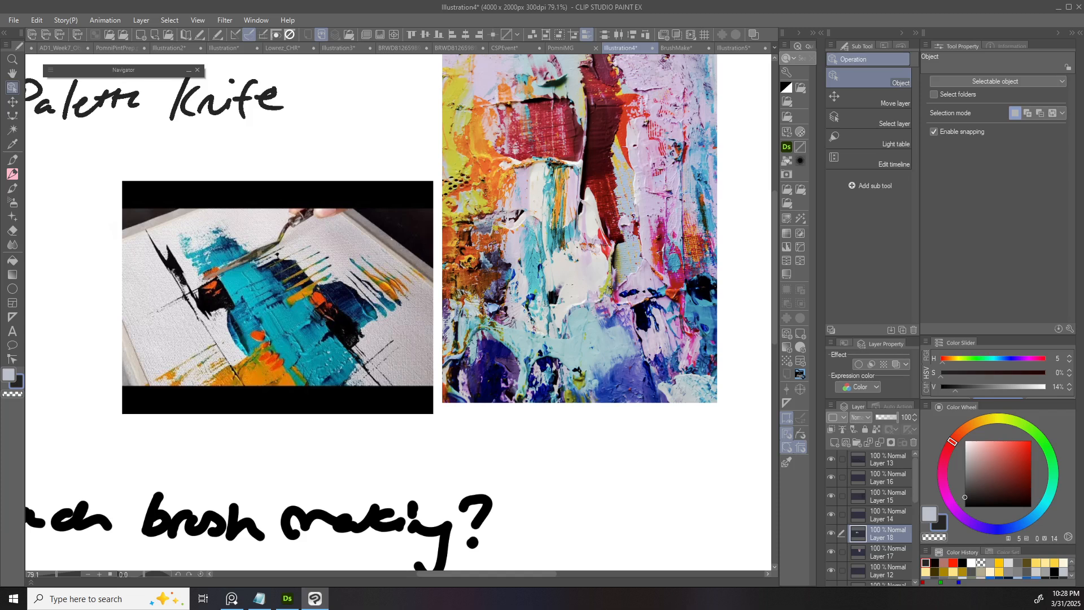
pyautogui.scroll(-5, 373, 272)
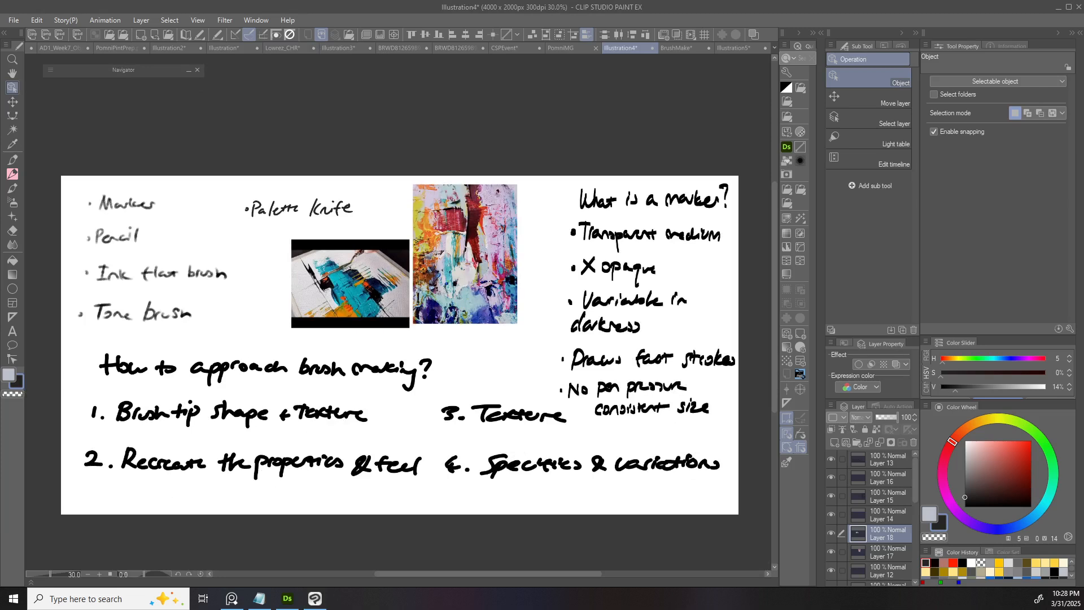
# - Add a new layer above the existing notes, and set the G-pen No Pressure to pure black
pyautogui.moveTo(339, 362); pyautogui.dragTo(357, 304)
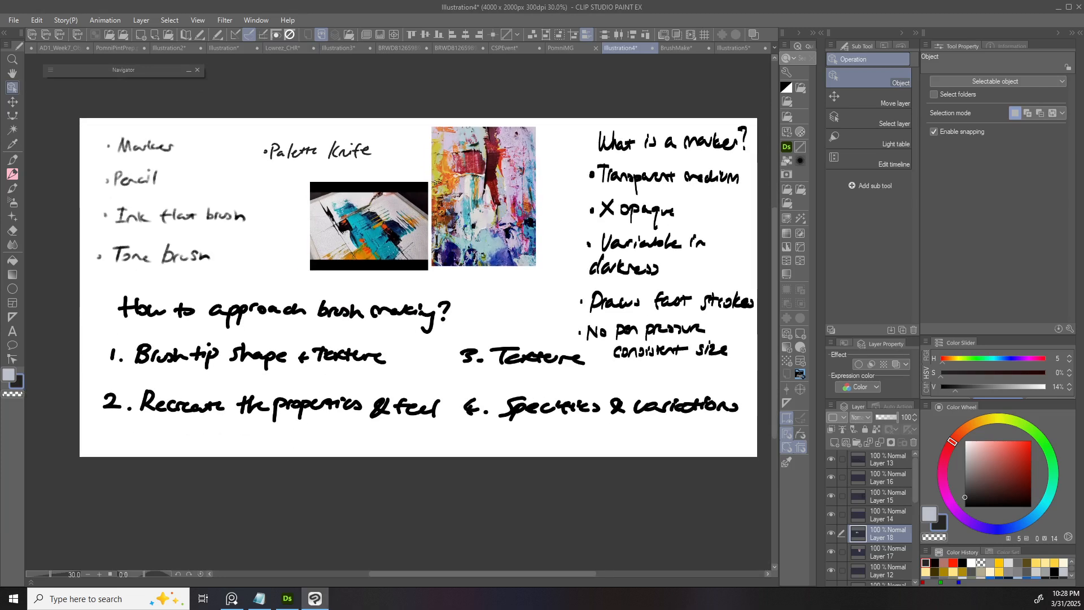
pyautogui.keyDown('ctrl'); pyautogui.keyDown('shift'); pyautogui.click(267, 397); pyautogui.keyUp('shift'); pyautogui.keyUp('ctrl')
pyautogui.hotkey('ctrl', 'shift', 'n')
pyautogui.press('p')
pyautogui.click(965, 507)
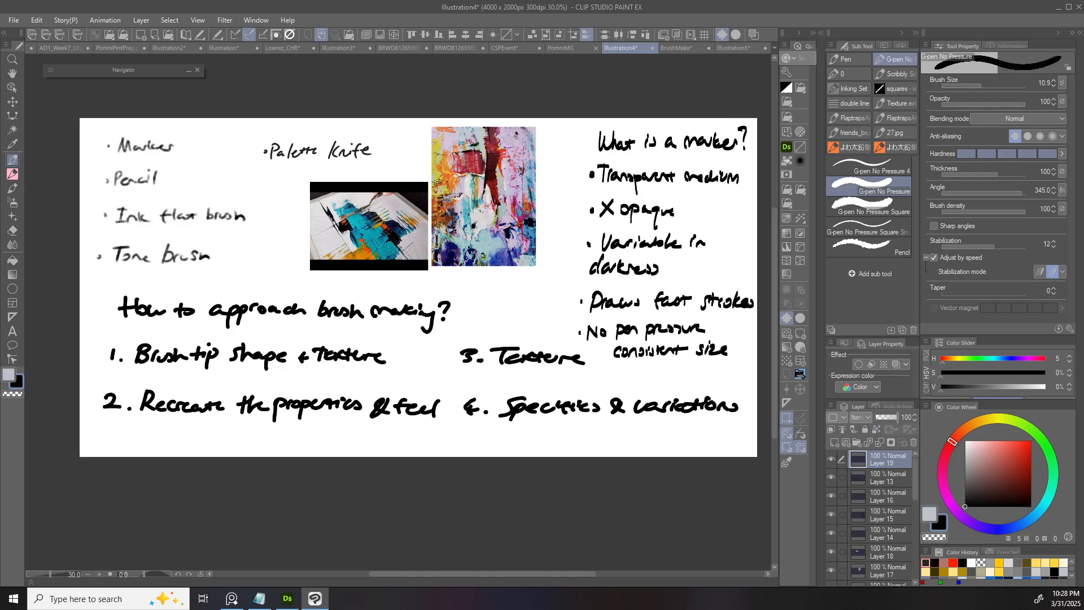
pyautogui.moveTo(211, 376); pyautogui.dragTo(216, 387)
pyautogui.scroll(3, 235, 382)
pyautogui.hotkey('ctrl', 'z')
pyautogui.scroll(-1, 327, 378)
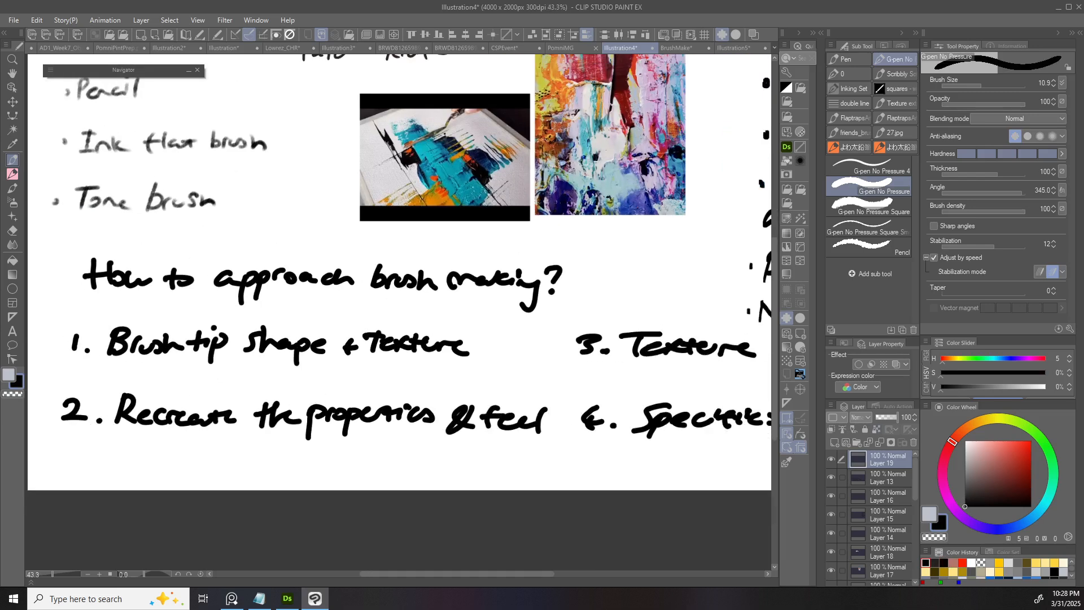
# - Use the BrushmakingEvent 4 brush to draw a thin vertical bar labelled "Thin, rectangular" under "Brush tip shape + Texture"
pyautogui.moveTo(328, 378); pyautogui.dragTo(330, 420)
pyautogui.press('b')
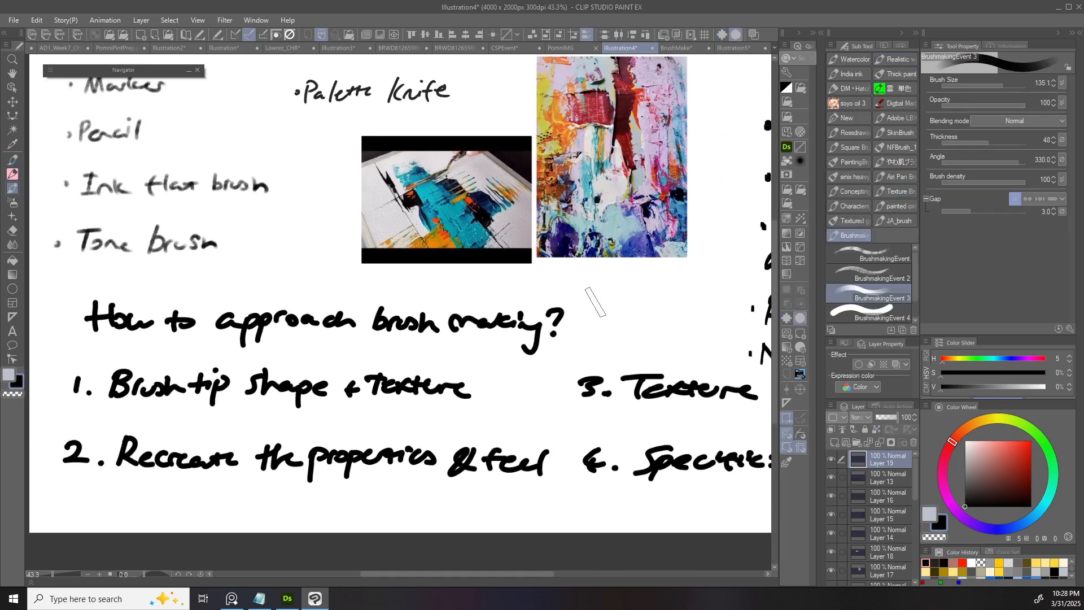
pyautogui.moveTo(207, 421); pyautogui.dragTo(161, 427)
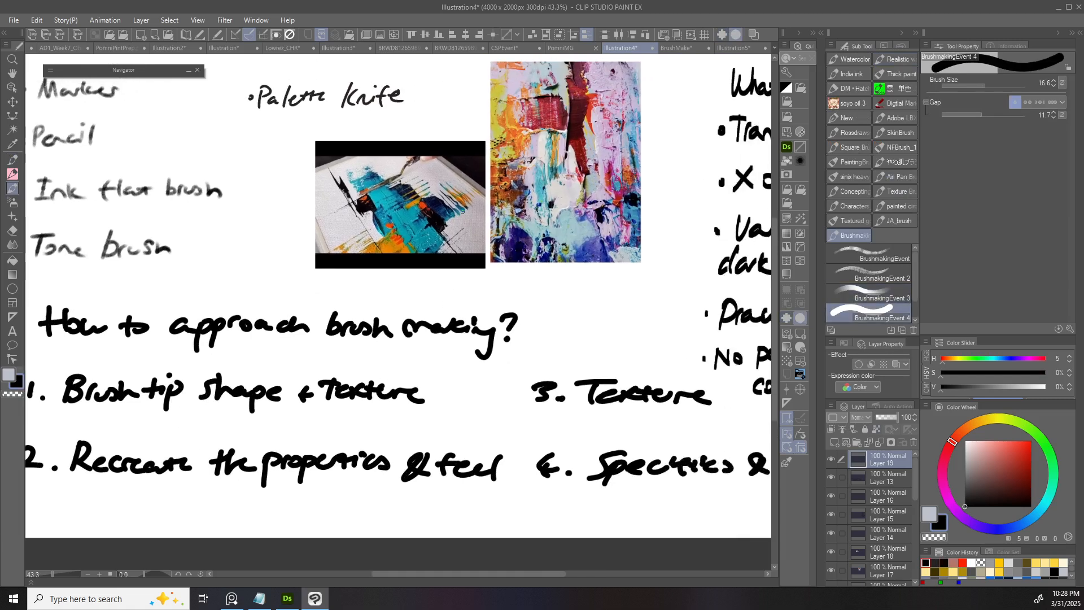
pyautogui.moveTo(437, 218); pyautogui.dragTo(492, 167)
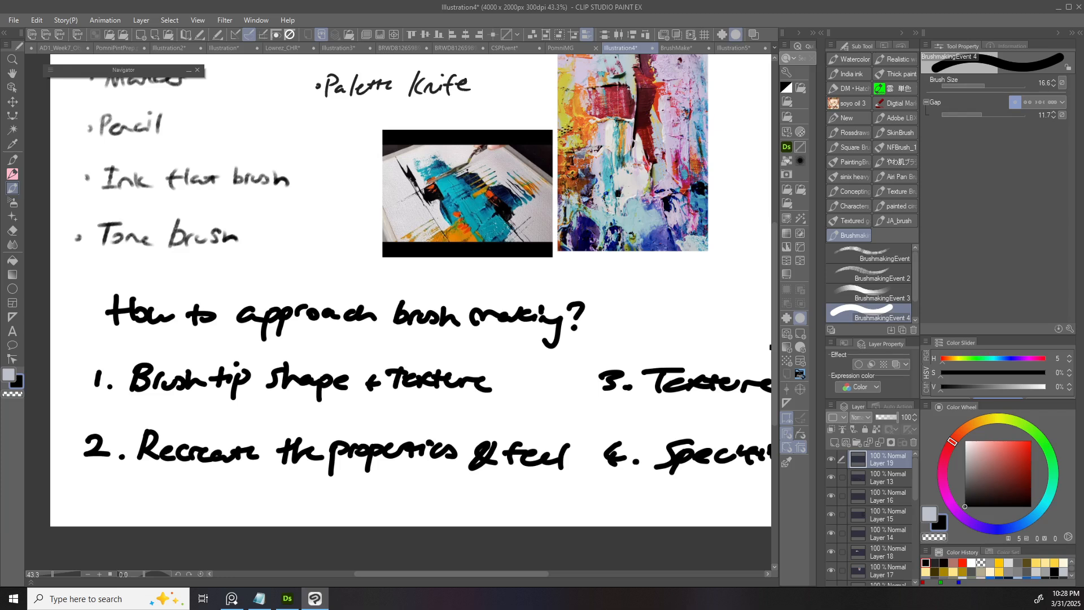
pyautogui.moveTo(205, 400)
pyautogui.mouseDown()
pyautogui.moveTo(212, 448)
pyautogui.moveTo(226, 404)
pyautogui.moveTo(234, 422)
pyautogui.mouseUp()
pyautogui.hotkey('ctrl', 'z')
pyautogui.moveTo(237, 423)
pyautogui.mouseDown()
pyautogui.moveTo(258, 411)
pyautogui.moveTo(310, 419)
pyautogui.mouseUp()
pyautogui.moveTo(314, 410)
pyautogui.mouseDown()
pyautogui.moveTo(313, 420)
pyautogui.moveTo(327, 415)
pyautogui.mouseUp()
pyautogui.moveTo(487, 249); pyautogui.dragTo(416, 262)
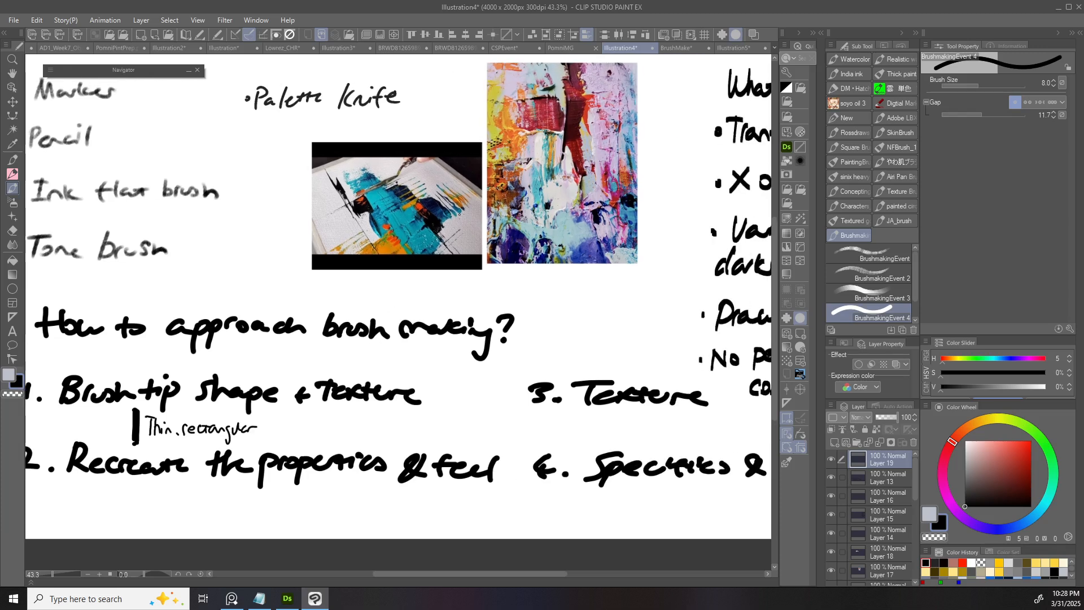
# - Examine the palette knife photo up close and write "Canvas texture" beside the "Thin, rectangular" note
pyautogui.scroll(6, 463, 251)
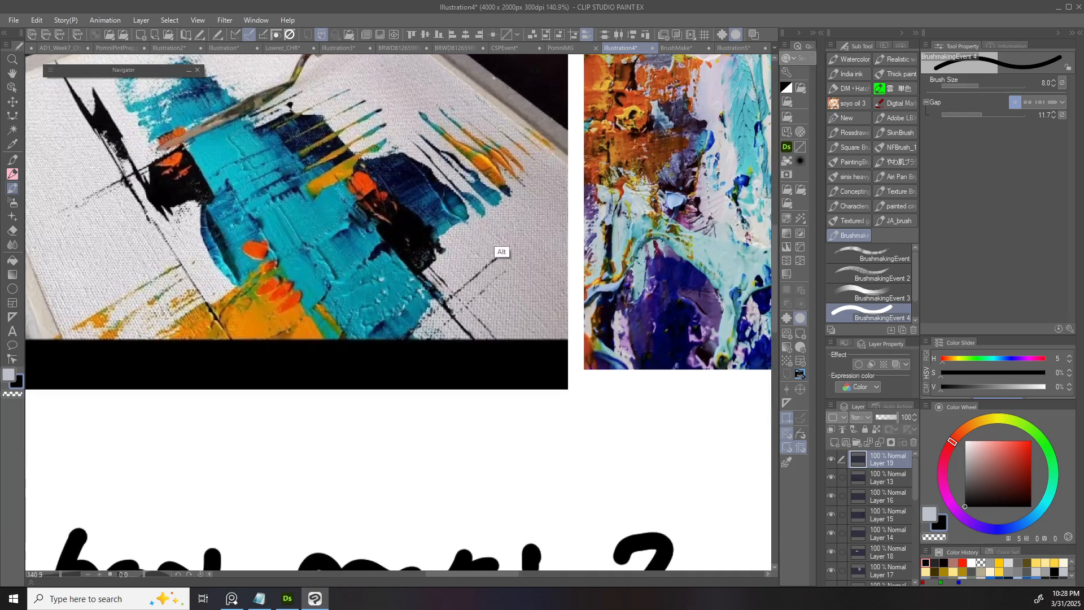
pyautogui.scroll(-2, 496, 257)
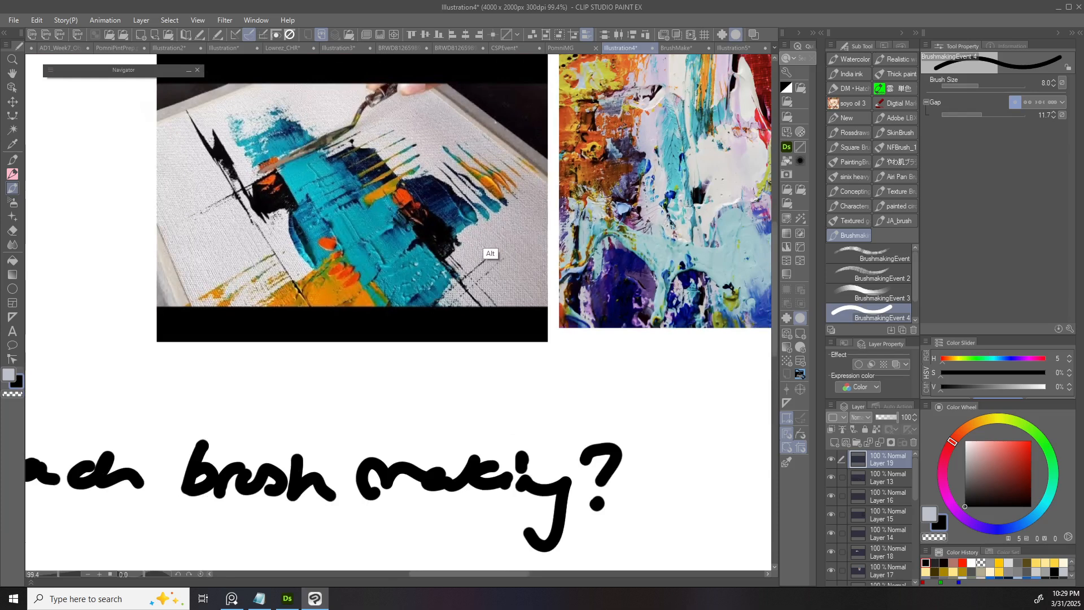
pyautogui.scroll(-3, 446, 299)
pyautogui.moveTo(444, 318); pyautogui.dragTo(492, 194)
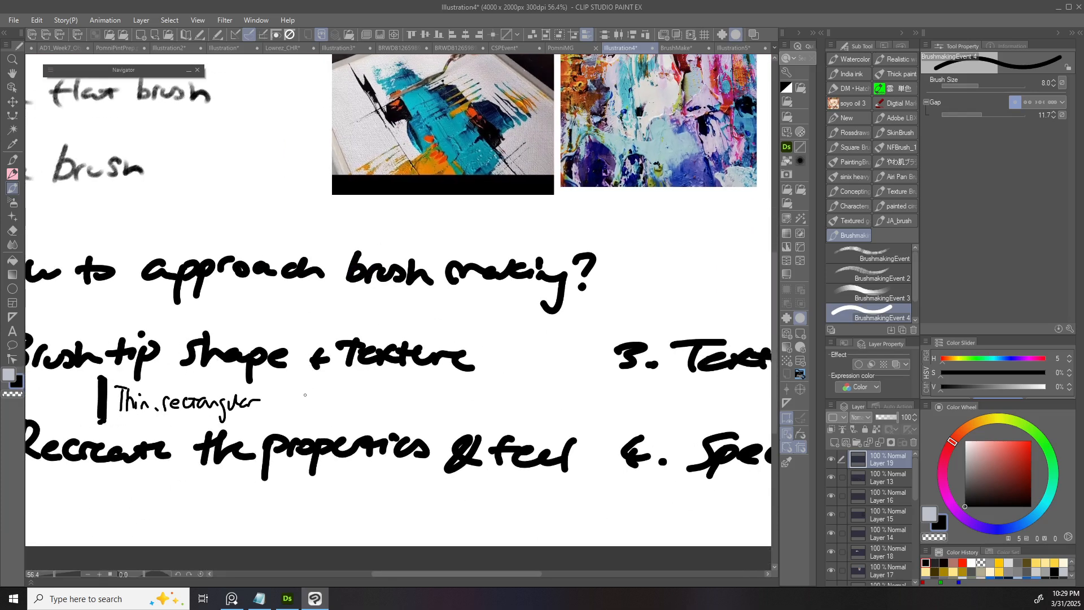
pyautogui.moveTo(309, 395); pyautogui.dragTo(430, 398)
# - Write the bullets "Density related" and "Opaque medium" under "Recreate the properties & feel"
pyautogui.scroll(-2, 535, 362)
pyautogui.scroll(-1, 503, 372)
pyautogui.moveTo(504, 373); pyautogui.dragTo(420, 362)
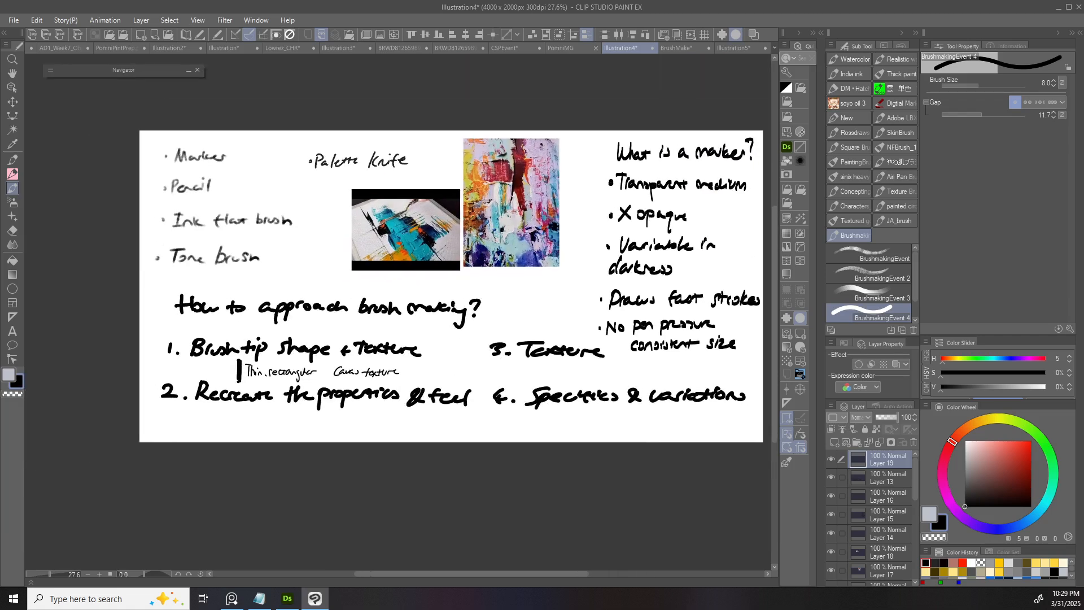
pyautogui.scroll(1, 249, 320)
pyautogui.scroll(2, 249, 321)
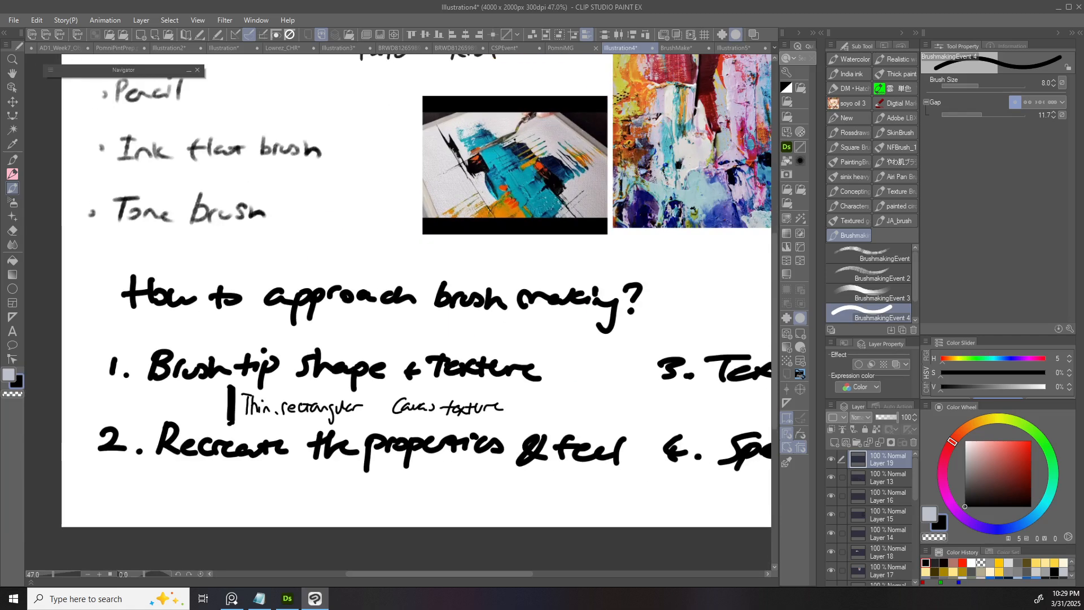
pyautogui.moveTo(396, 282); pyautogui.dragTo(374, 275)
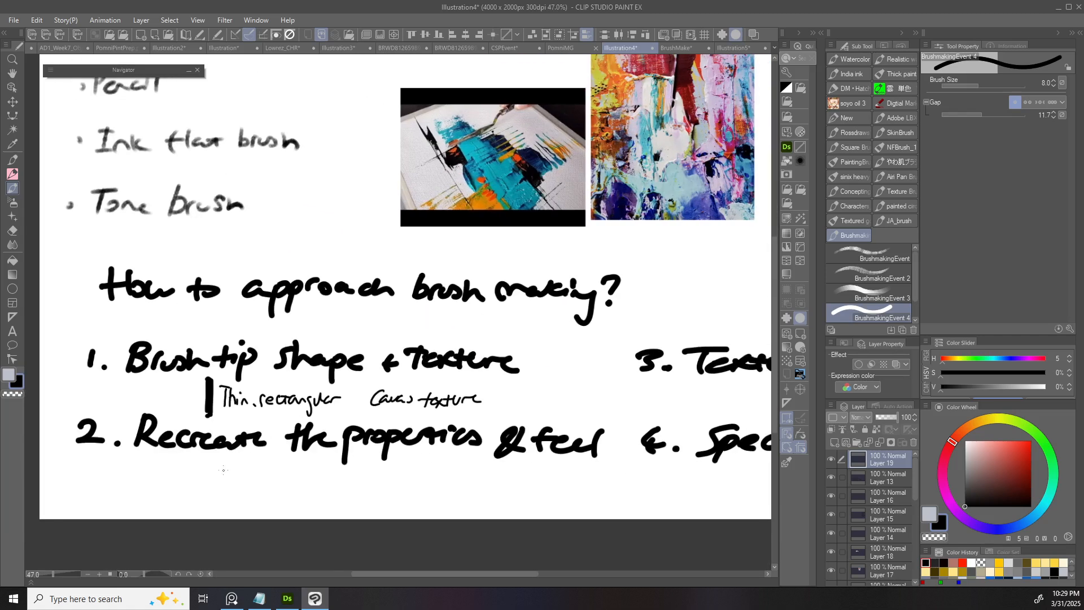
pyautogui.moveTo(144, 480)
pyautogui.mouseDown()
pyautogui.moveTo(189, 470)
pyautogui.moveTo(194, 487)
pyautogui.moveTo(278, 475)
pyautogui.mouseUp()
pyautogui.moveTo(136, 504)
pyautogui.mouseDown()
pyautogui.moveTo(198, 502)
pyautogui.moveTo(175, 507)
pyautogui.moveTo(186, 506)
pyautogui.mouseUp()
pyautogui.hotkey('ctrl', 'z')
pyautogui.hotkey('ctrl', 'z')
pyautogui.moveTo(193, 501); pyautogui.dragTo(191, 513)
pyautogui.moveTo(197, 501)
pyautogui.mouseDown()
pyautogui.moveTo(298, 501)
pyautogui.moveTo(279, 504)
pyautogui.mouseUp()
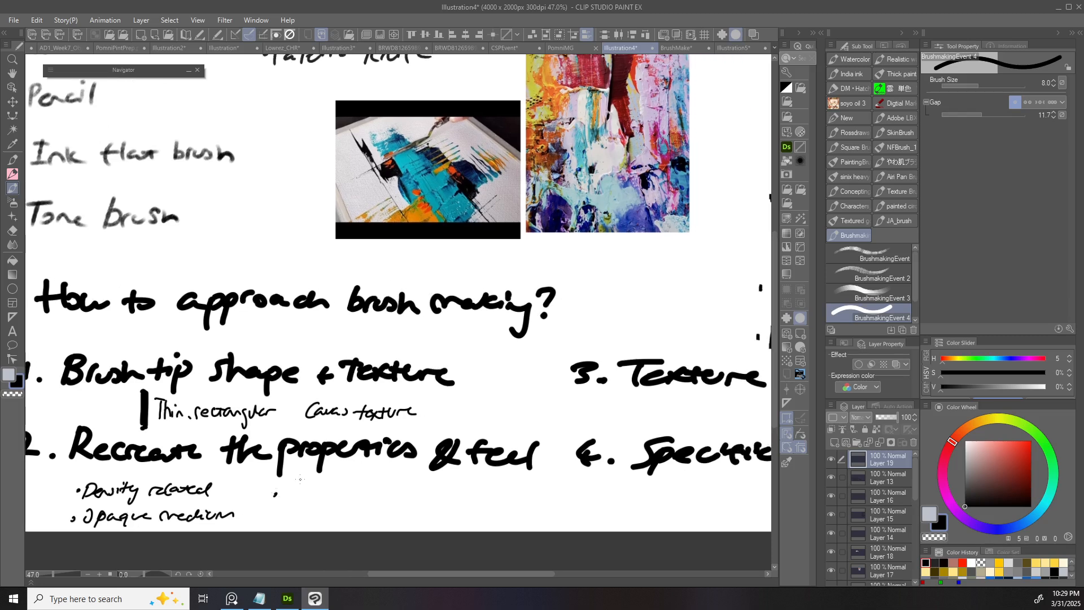
# - Write a "Paint related" bullet beside the "Density related" bullet under the properties heading
pyautogui.click(265, 495)
pyautogui.moveTo(281, 483)
pyautogui.mouseDown()
pyautogui.moveTo(276, 500)
pyautogui.moveTo(420, 484)
pyautogui.moveTo(427, 446)
pyautogui.moveTo(382, 459)
pyautogui.moveTo(340, 432)
pyautogui.mouseUp()
pyautogui.scroll(-3, 576, 458)
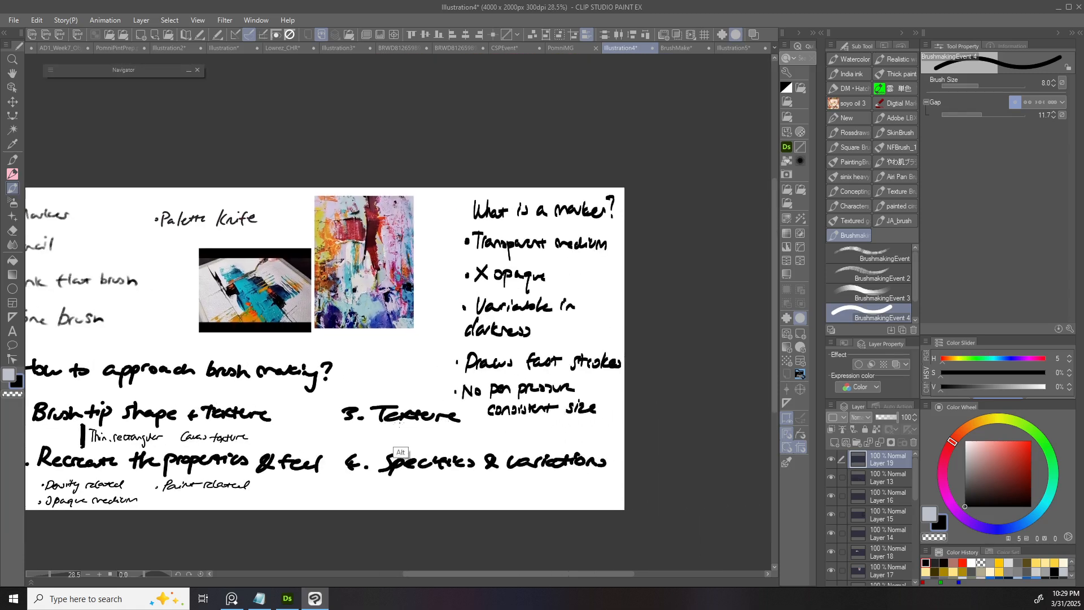
# - Write "Canvas, paint" under the "Texture" heading and a "Velocity" bullet beneath "Paint related"
pyautogui.scroll(1, 339, 433)
pyautogui.moveTo(349, 433); pyautogui.dragTo(482, 433)
pyautogui.hotkey('ctrl', 'z')
pyautogui.moveTo(85, 522)
pyautogui.mouseDown()
pyautogui.moveTo(262, 517)
pyautogui.moveTo(260, 477)
pyautogui.moveTo(351, 487)
pyautogui.moveTo(183, 491)
pyautogui.moveTo(148, 507)
pyautogui.mouseUp()
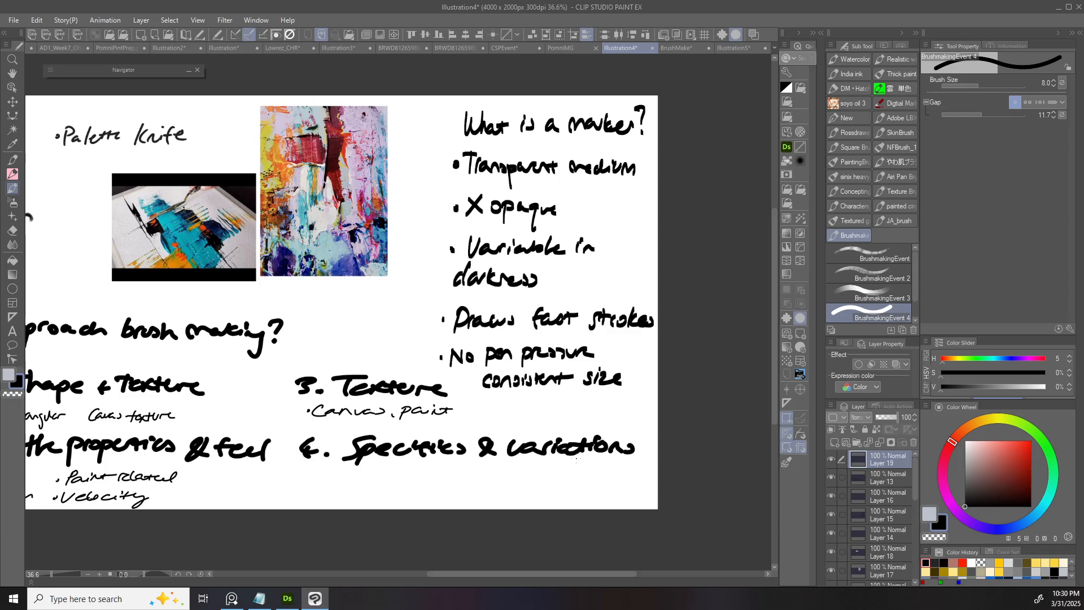
# - Write a "Really thin" bullet under the "Specifics & variations" heading
pyautogui.moveTo(356, 474); pyautogui.dragTo(354, 486)
pyautogui.moveTo(349, 476)
pyautogui.mouseDown()
pyautogui.moveTo(410, 487)
pyautogui.moveTo(434, 474)
pyautogui.mouseUp()
pyautogui.hotkey('ctrl', 'z')
pyautogui.hotkey('ctrl', 'z')
pyautogui.hotkey('ctrl', 'z')
pyautogui.hotkey('ctrl', 'z')
pyautogui.hotkey('ctrl', 'z')
pyautogui.moveTo(429, 472)
pyautogui.mouseDown()
pyautogui.moveTo(449, 482)
pyautogui.moveTo(543, 464)
pyautogui.moveTo(615, 472)
pyautogui.moveTo(601, 479)
pyautogui.mouseUp()
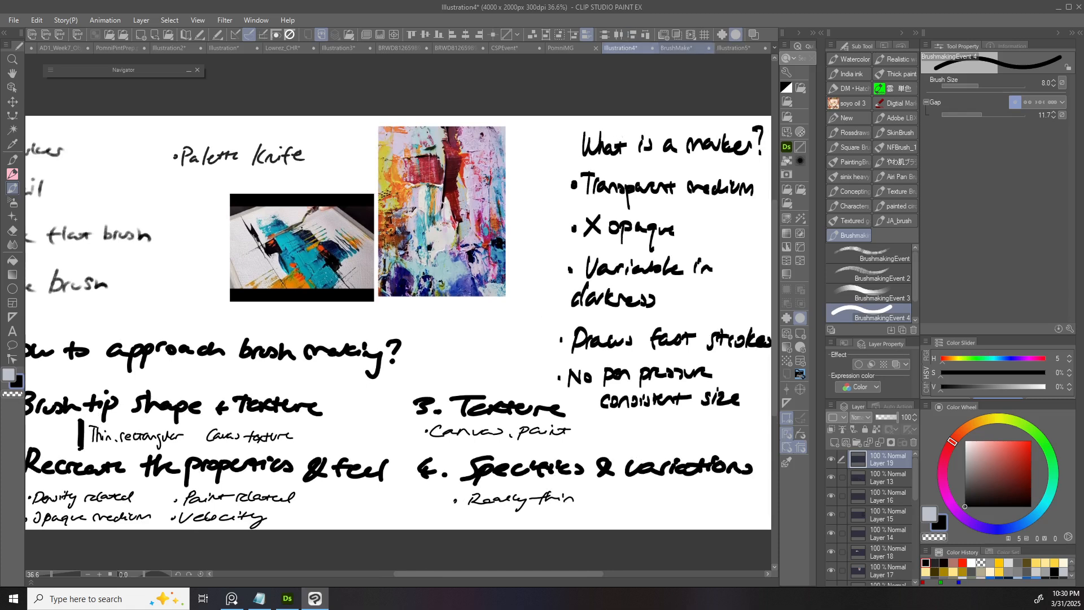
# - Switch to the BrushMake document, hide the MarkerDemo layer, and add a new folder containing an empty layer
pyautogui.click(676, 48)
pyautogui.click(831, 495)
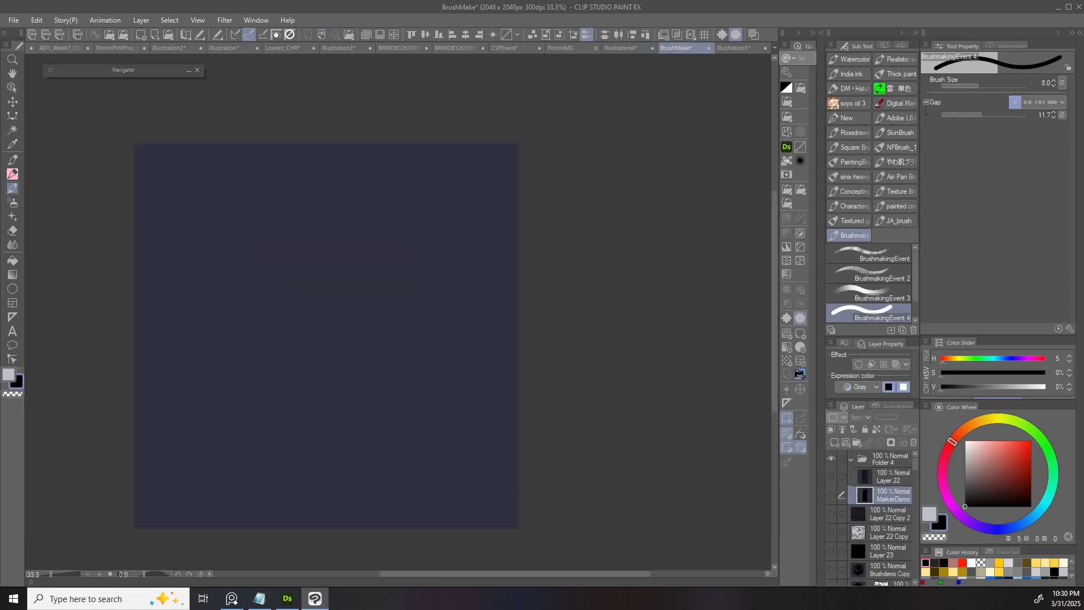
pyautogui.click(886, 459)
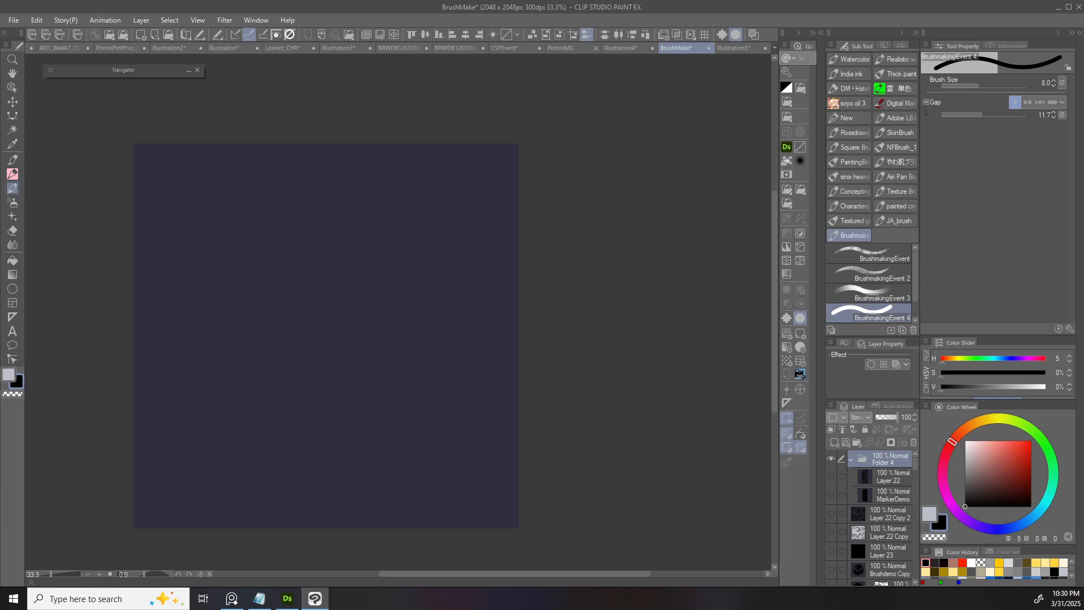
pyautogui.click(857, 442)
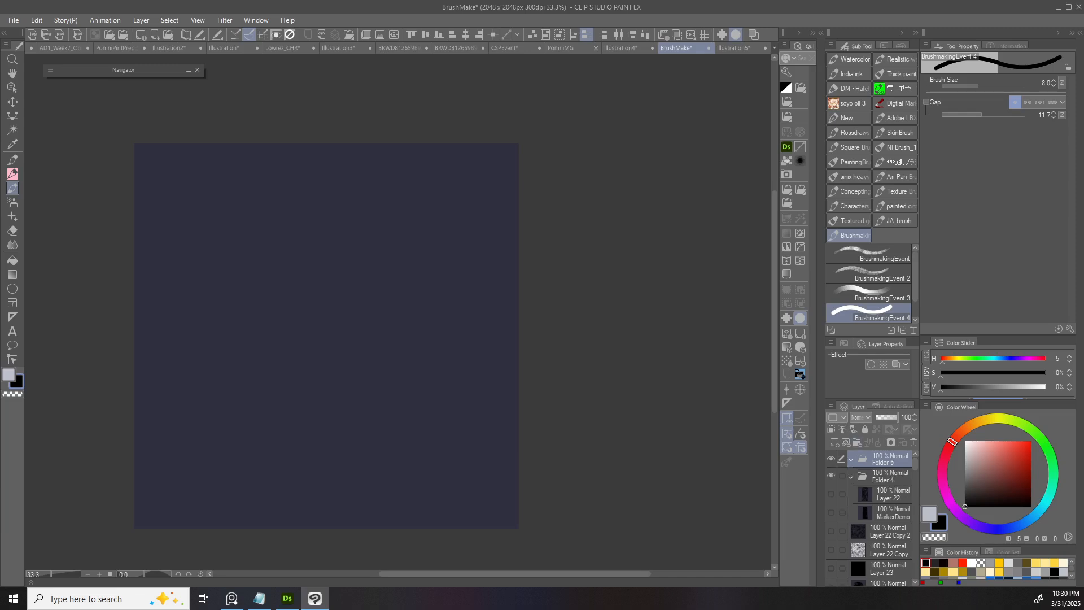
pyautogui.click(835, 443)
# - Draw a thin, filled black vertical rectangle down the middle of the canvas, spanning nearly its full height
pyautogui.press('u')
pyautogui.moveTo(320, 158); pyautogui.dragTo(352, 445)
pyautogui.hotkey('ctrl', 'z')
pyautogui.click(865, 149)
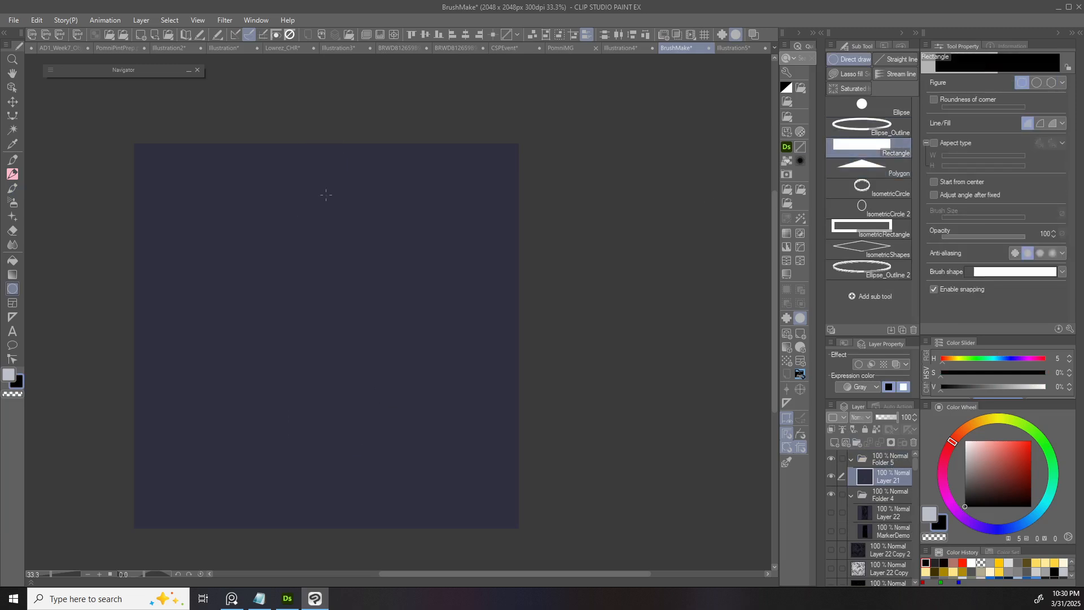
pyautogui.moveTo(327, 150); pyautogui.dragTo(337, 520)
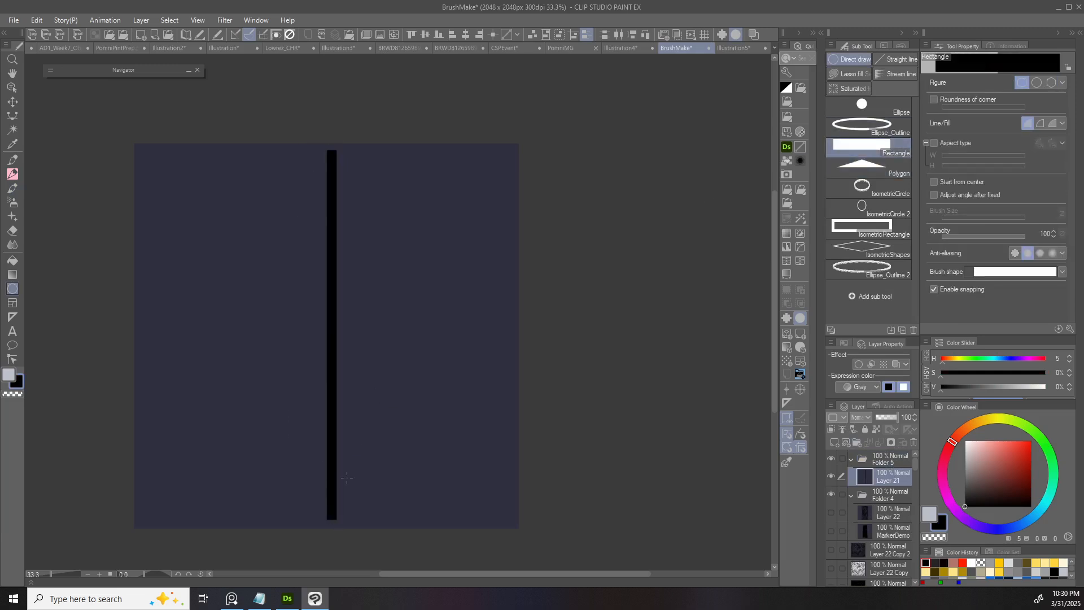
pyautogui.moveTo(329, 148); pyautogui.dragTo(338, 519)
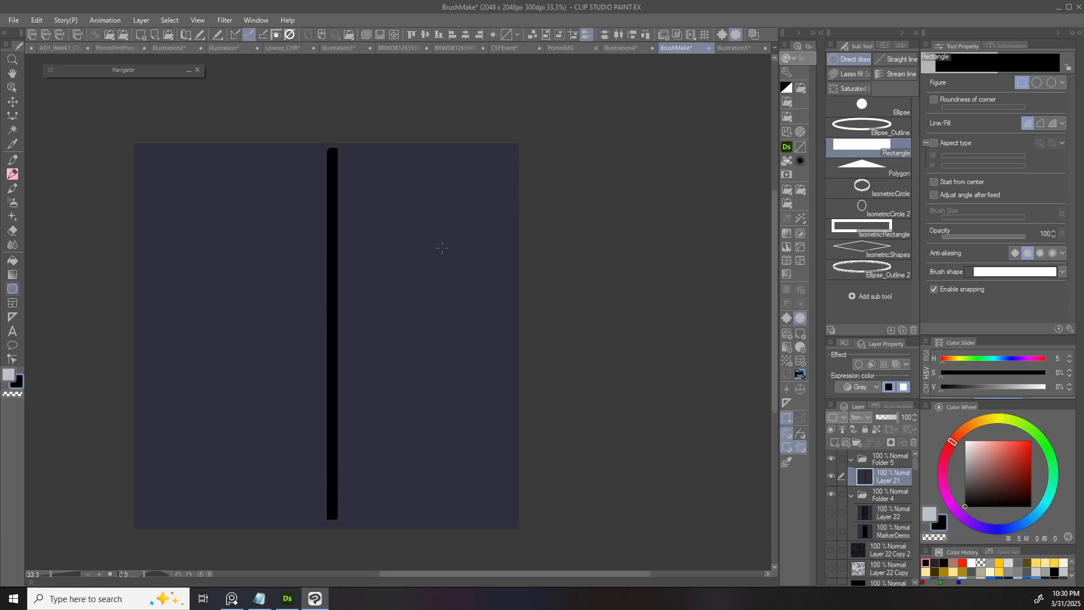
pyautogui.hotkey('ctrl', 'z')
pyautogui.moveTo(321, 187); pyautogui.dragTo(154, 185)
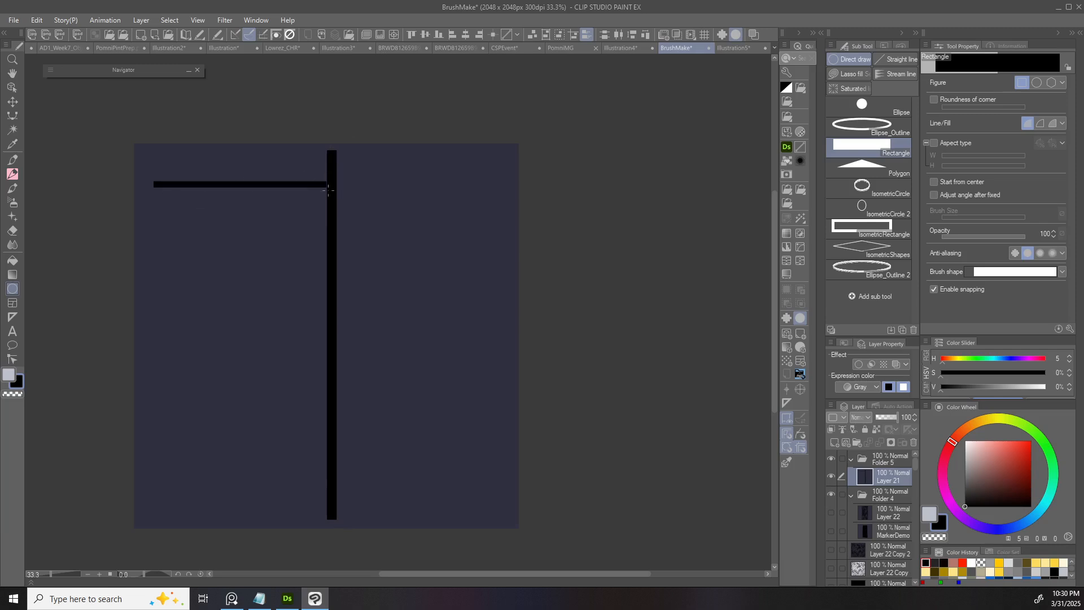
pyautogui.hotkey('ctrl', 'z')
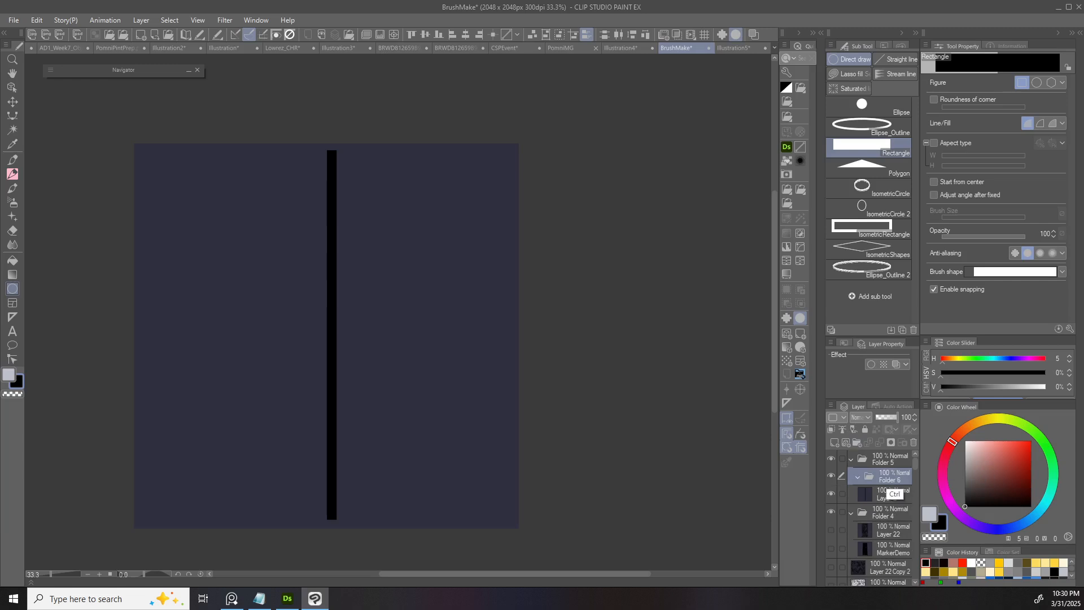
# - Add a new layer and draw black horizontal rectangles of varied length and thickness extending from the bar's left side
pyautogui.hotkey('ctrl', 'shift', 'n')
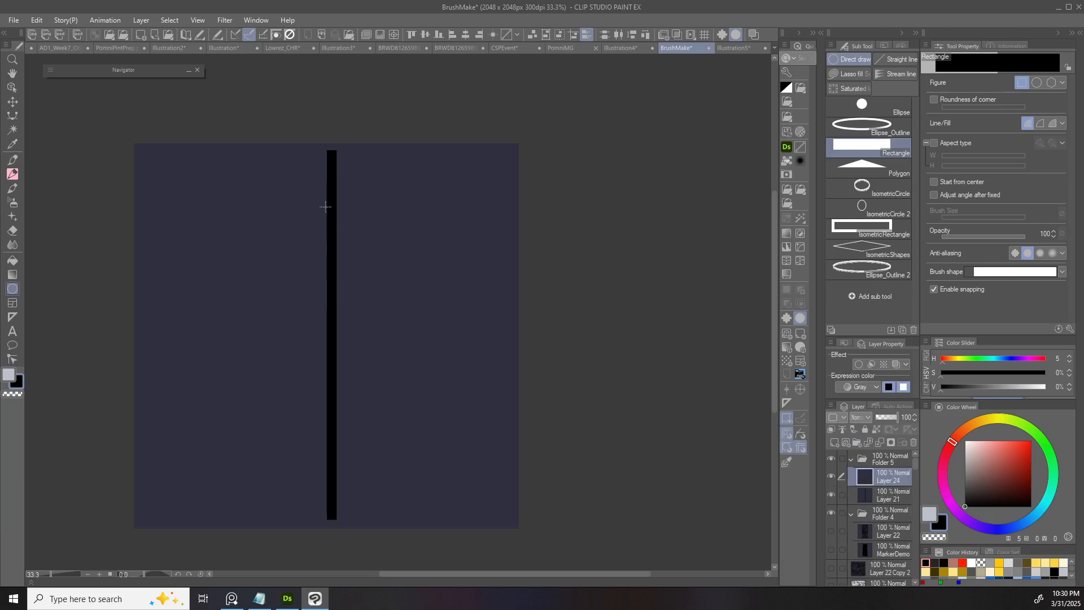
pyautogui.moveTo(327, 203)
pyautogui.mouseDown()
pyautogui.moveTo(177, 213)
pyautogui.moveTo(166, 204)
pyautogui.mouseUp()
pyautogui.hotkey('ctrl', 'z')
pyautogui.moveTo(332, 228); pyautogui.dragTo(219, 214)
pyautogui.moveTo(325, 199); pyautogui.dragTo(284, 201)
pyautogui.moveTo(329, 328); pyautogui.dragTo(167, 326)
pyautogui.moveTo(325, 484)
pyautogui.mouseDown()
pyautogui.moveTo(160, 493)
pyautogui.moveTo(311, 486)
pyautogui.mouseUp()
pyautogui.moveTo(327, 326)
pyautogui.mouseDown()
pyautogui.moveTo(247, 332)
pyautogui.moveTo(329, 356)
pyautogui.moveTo(260, 331)
pyautogui.mouseUp()
pyautogui.moveTo(327, 511); pyautogui.dragTo(281, 513)
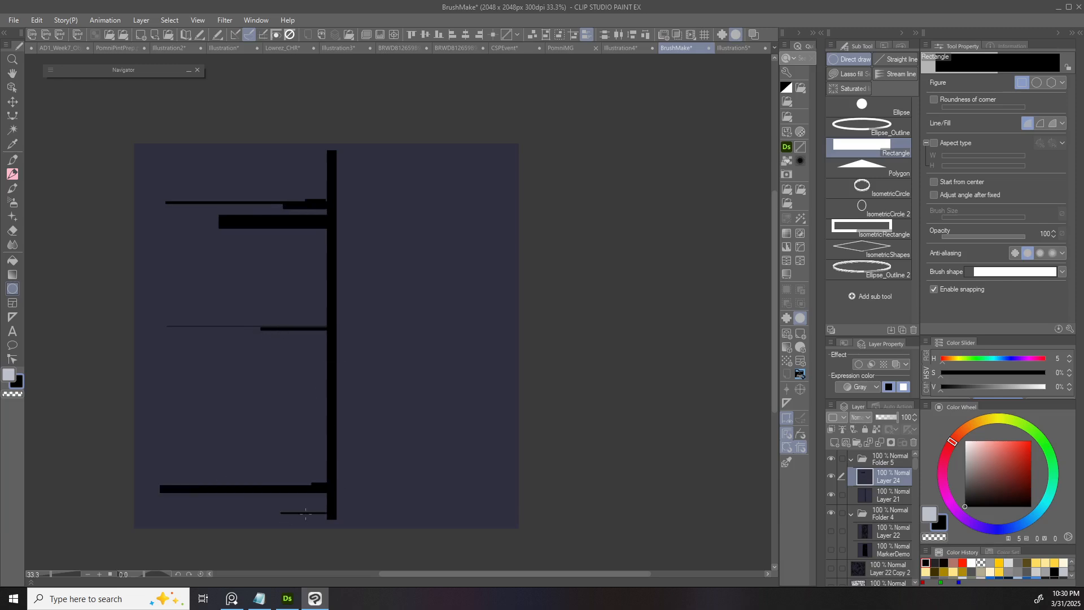
# - Trim the upper and lower parts of the vertical bar's right edge on its own layer with transparent rectangles
pyautogui.press('c')
pyautogui.moveTo(371, 349); pyautogui.dragTo(333, 559)
pyautogui.click(892, 495)
pyautogui.moveTo(446, 292)
pyautogui.mouseDown()
pyautogui.moveTo(347, 565)
pyautogui.moveTo(334, 570)
pyautogui.mouseUp()
pyautogui.hotkey('ctrl', 'z')
pyautogui.moveTo(394, 346); pyautogui.dragTo(334, 541)
pyautogui.moveTo(387, 74); pyautogui.dragTo(330, 197)
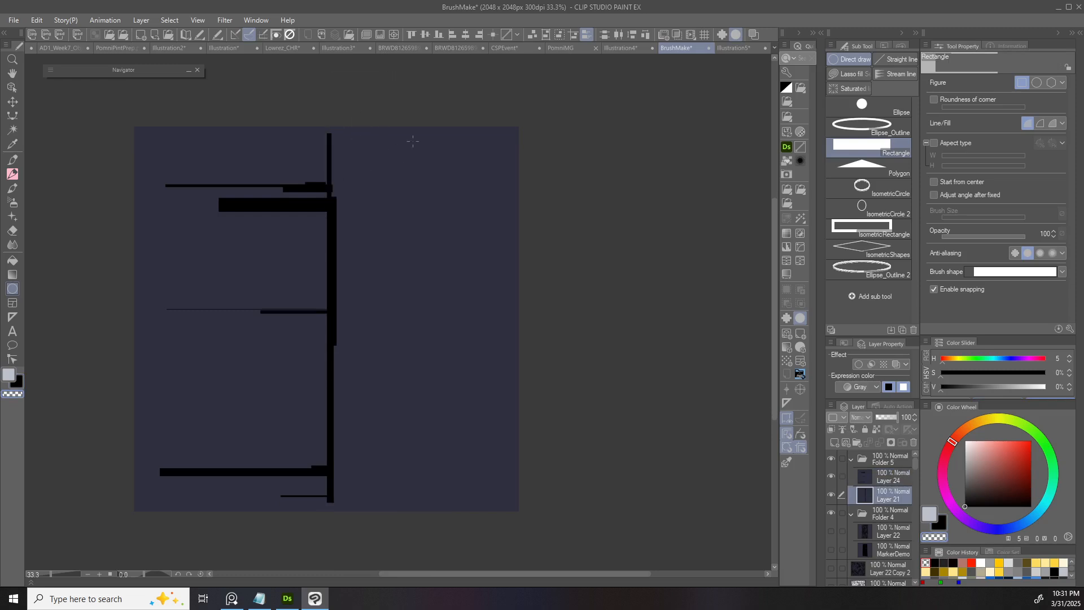
pyautogui.hotkey('ctrl', 'z')
pyautogui.moveTo(383, 95)
pyautogui.mouseDown()
pyautogui.moveTo(333, 187)
pyautogui.moveTo(330, 471)
pyautogui.mouseUp()
# - Add small black rectangles along the vertical bar's left edge to make its outline uneven
pyautogui.press('c')
pyautogui.moveTo(320, 227); pyautogui.dragTo(324, 249)
pyautogui.moveTo(320, 334); pyautogui.dragTo(324, 347)
pyautogui.moveTo(321, 400); pyautogui.dragTo(325, 408)
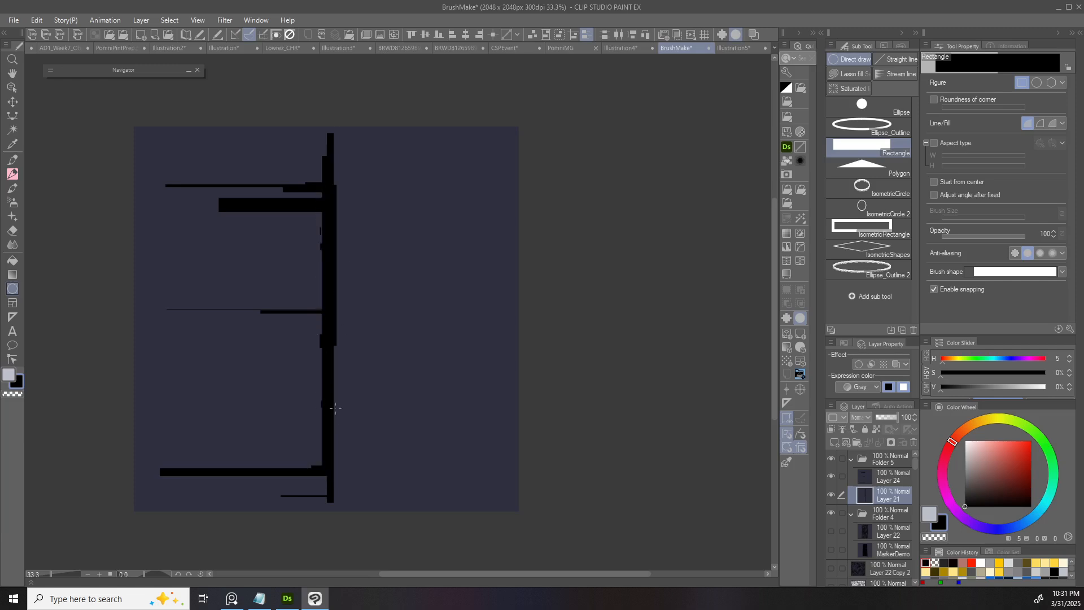
# - Add a layer mask to the brush tip folder and fade the horizontal bars toward their left ends with Gradient erase
pyautogui.click(891, 459)
pyautogui.click(891, 442)
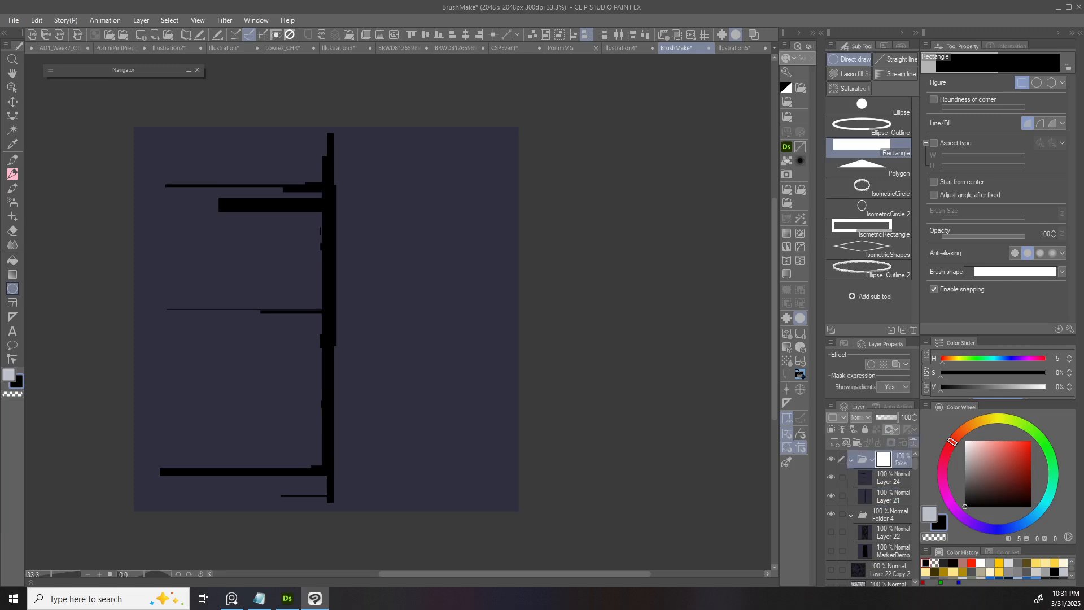
pyautogui.press('g')
pyautogui.moveTo(65, 297); pyautogui.dragTo(333, 305)
pyautogui.moveTo(86, 293); pyautogui.dragTo(339, 292)
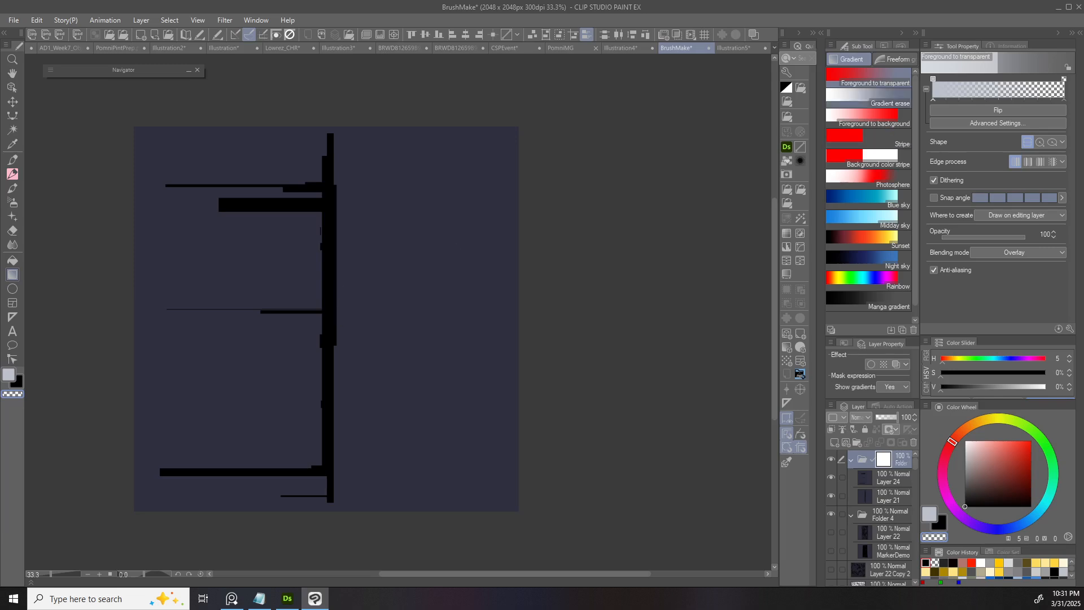
pyautogui.click(868, 96)
pyautogui.moveTo(88, 297); pyautogui.dragTo(341, 304)
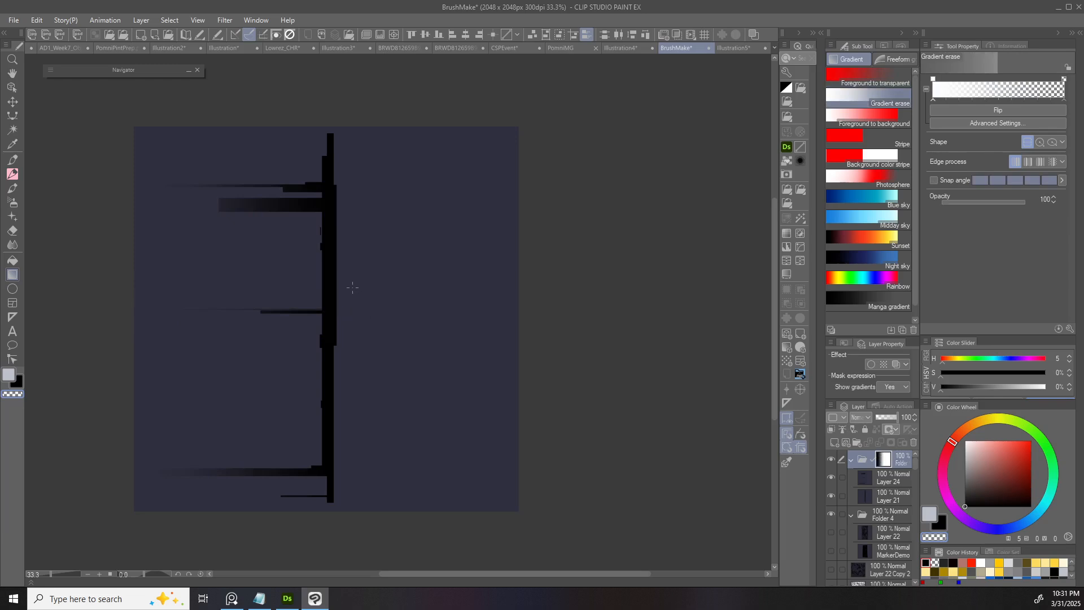
pyautogui.hotkey('ctrl', 'z')
pyautogui.moveTo(101, 290)
pyautogui.mouseDown()
pyautogui.moveTo(329, 290)
pyautogui.moveTo(347, 278)
pyautogui.mouseUp()
# - Apply a tone effect to the masked folder with the effect range set to Mask image and frequency 15.3
pyautogui.click(884, 364)
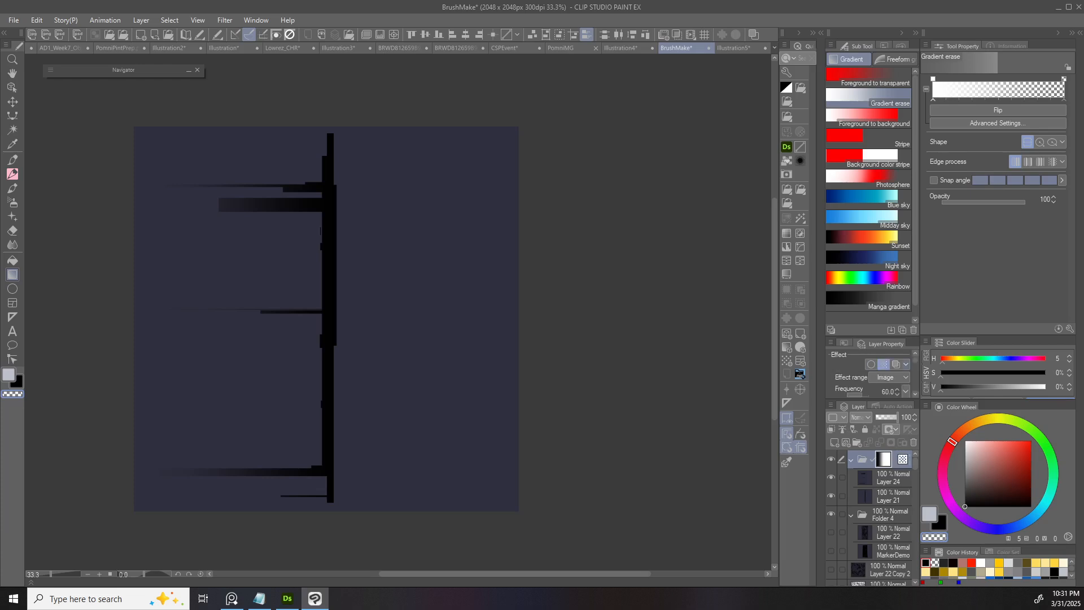
pyautogui.click(889, 377)
pyautogui.click(889, 400)
pyautogui.moveTo(862, 394); pyautogui.dragTo(850, 394)
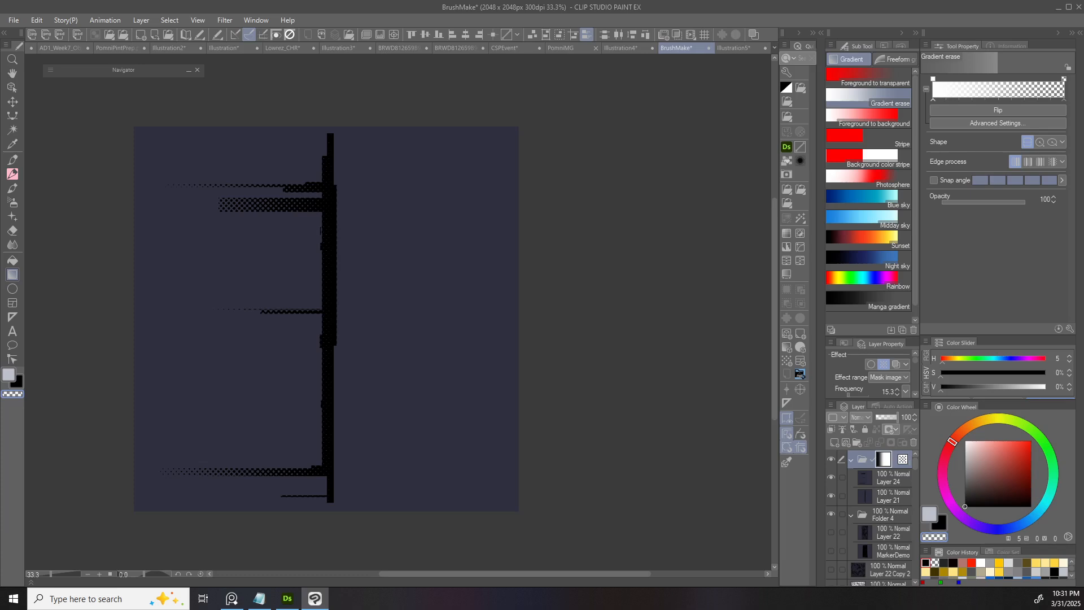
# - Apply Level Correction to the brush tip folder's mask, lowering the white input level to shorten the streaks' dotted fade
pyautogui.hotkey('ctrl', 'l')
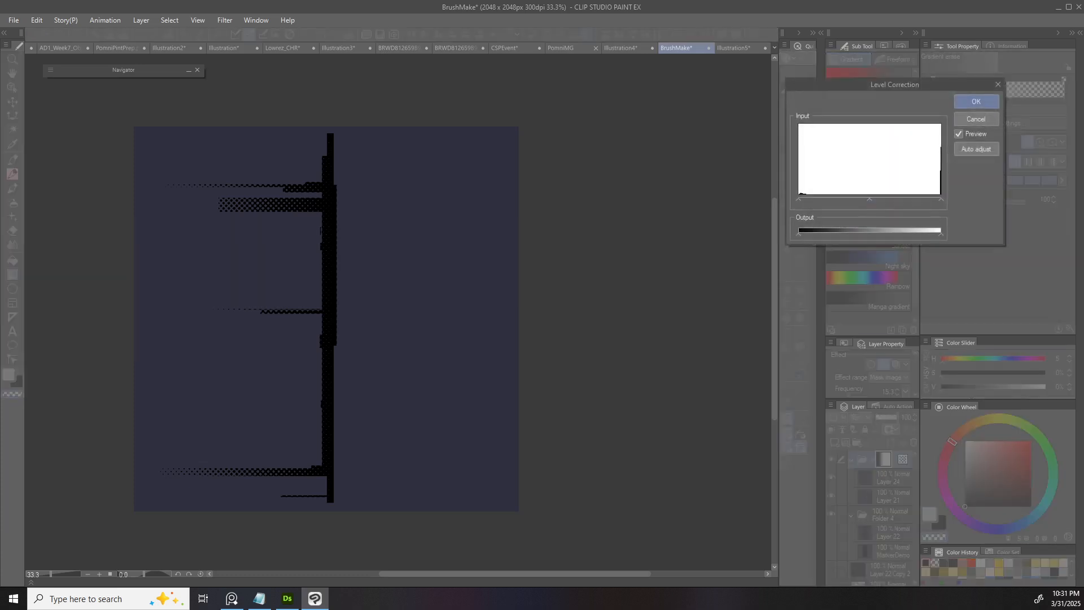
pyautogui.moveTo(941, 199); pyautogui.dragTo(930, 199)
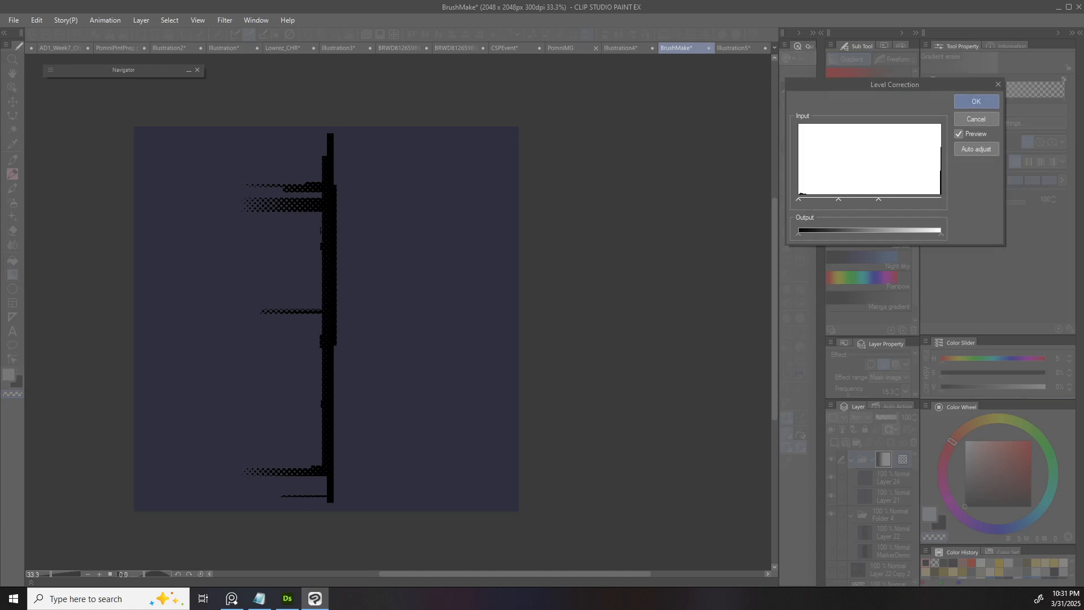
pyautogui.moveTo(799, 200)
pyautogui.mouseDown()
pyautogui.moveTo(833, 200)
pyautogui.moveTo(799, 200)
pyautogui.mouseUp()
pyautogui.moveTo(838, 200); pyautogui.dragTo(801, 199)
pyautogui.press('Return')
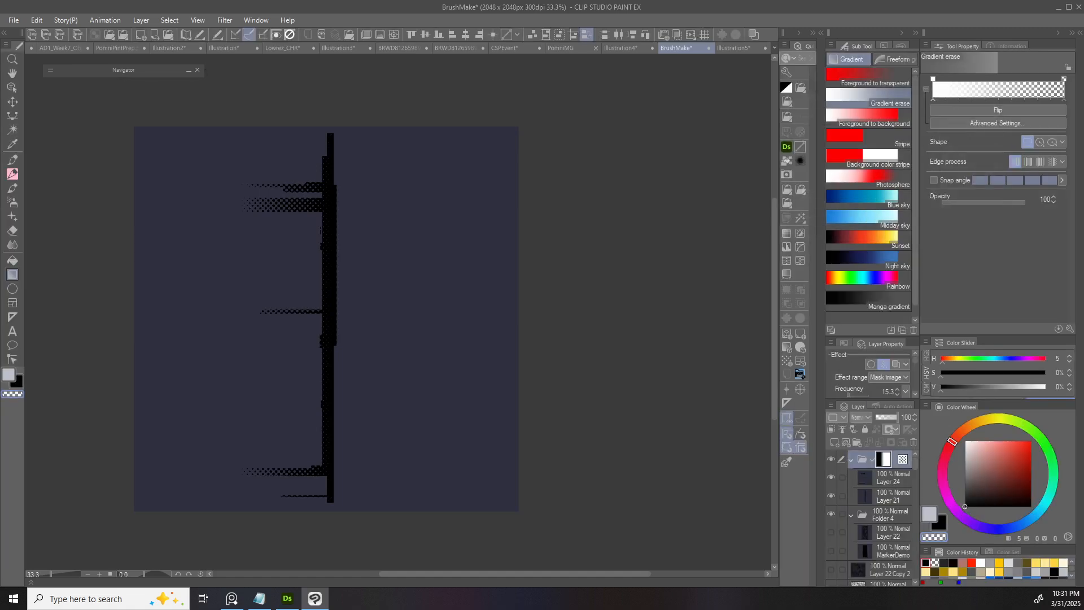
# - Erase softly on the folder mask around the upper streaks and upper bar with the Soft eraser at size 376.8
pyautogui.press('e')
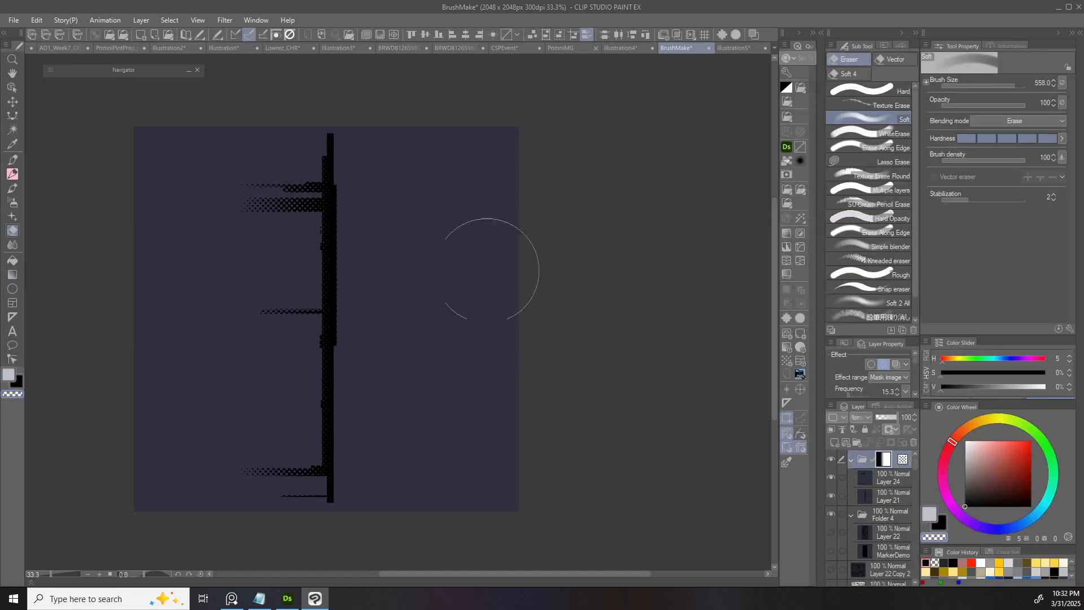
pyautogui.moveTo(352, 228); pyautogui.dragTo(358, 227)
pyautogui.moveTo(284, 163)
pyautogui.mouseDown()
pyautogui.moveTo(235, 189)
pyautogui.moveTo(339, 198)
pyautogui.mouseUp()
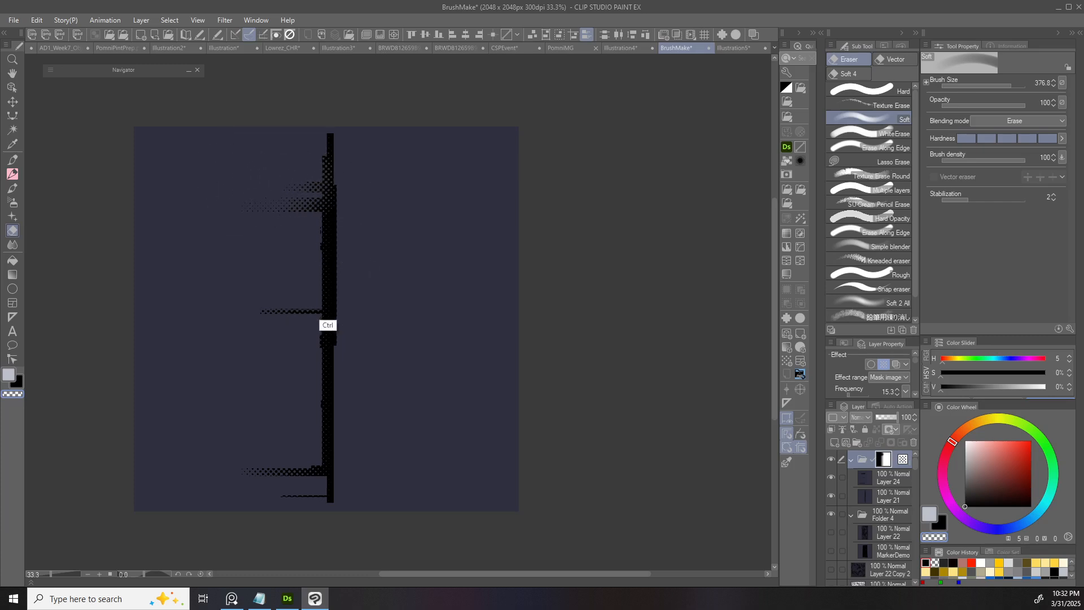
pyautogui.moveTo(298, 156); pyautogui.dragTo(300, 147)
pyautogui.click(892, 478)
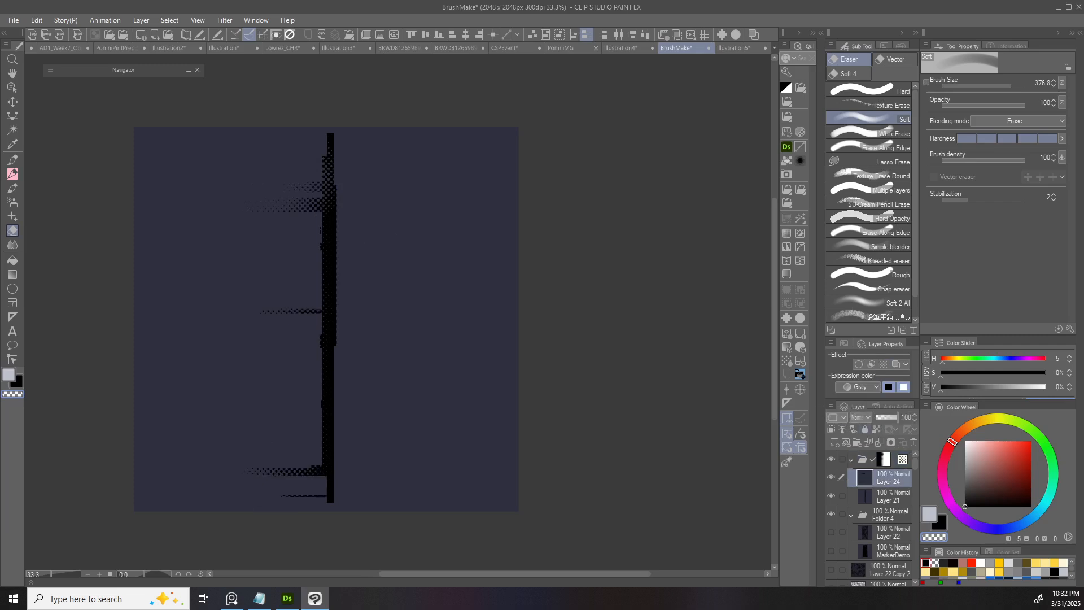
pyautogui.click(883, 459)
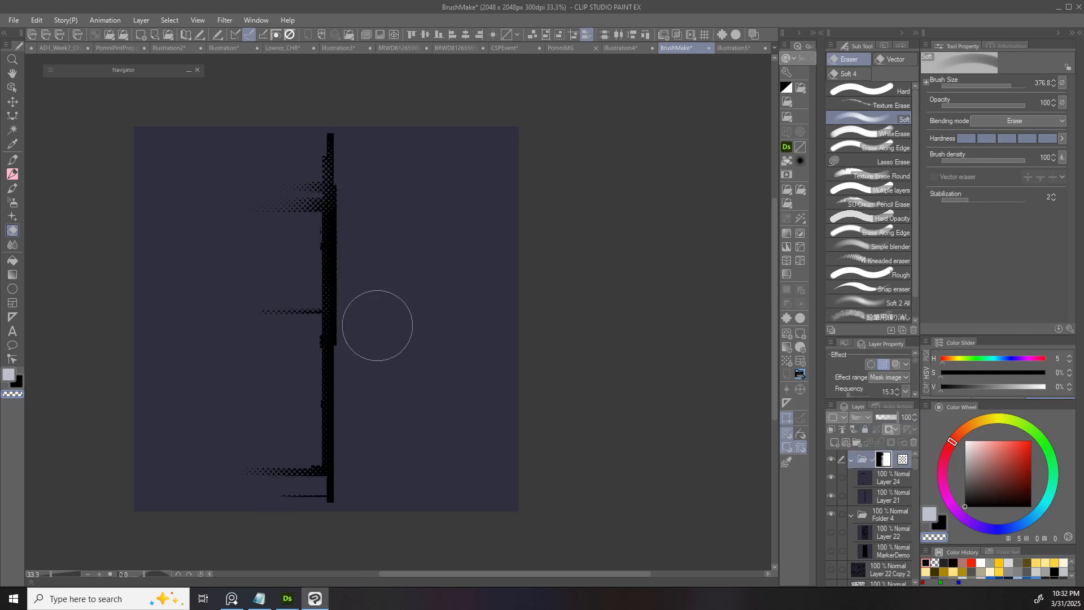
# - Transform the masked folder to a width of 119% and shift it so the vertical bar sits nearer the canvas center
pyautogui.press('o')
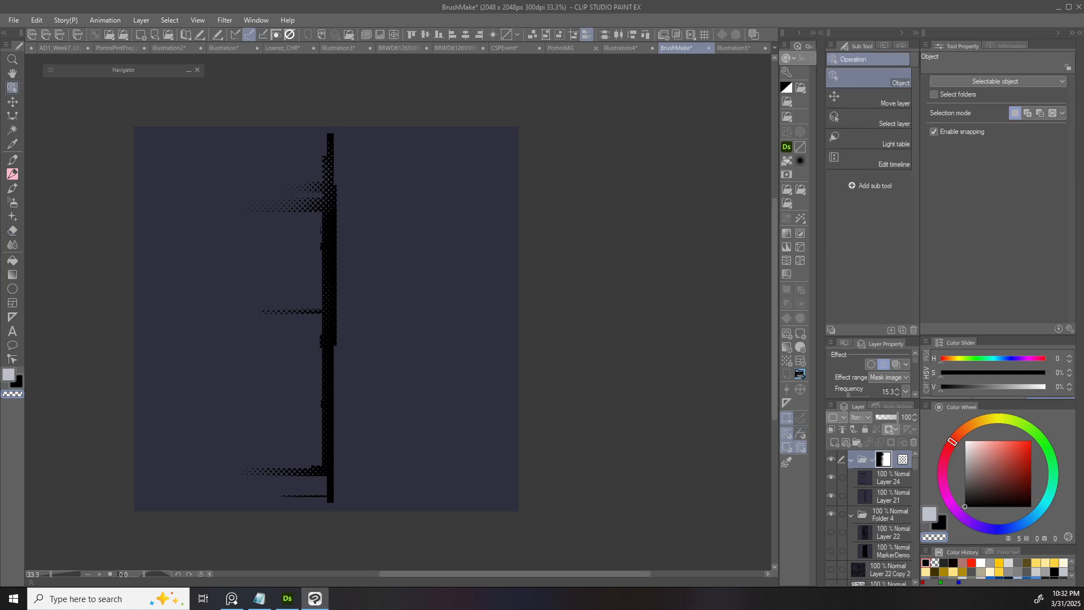
pyautogui.hotkey('ctrl', 't')
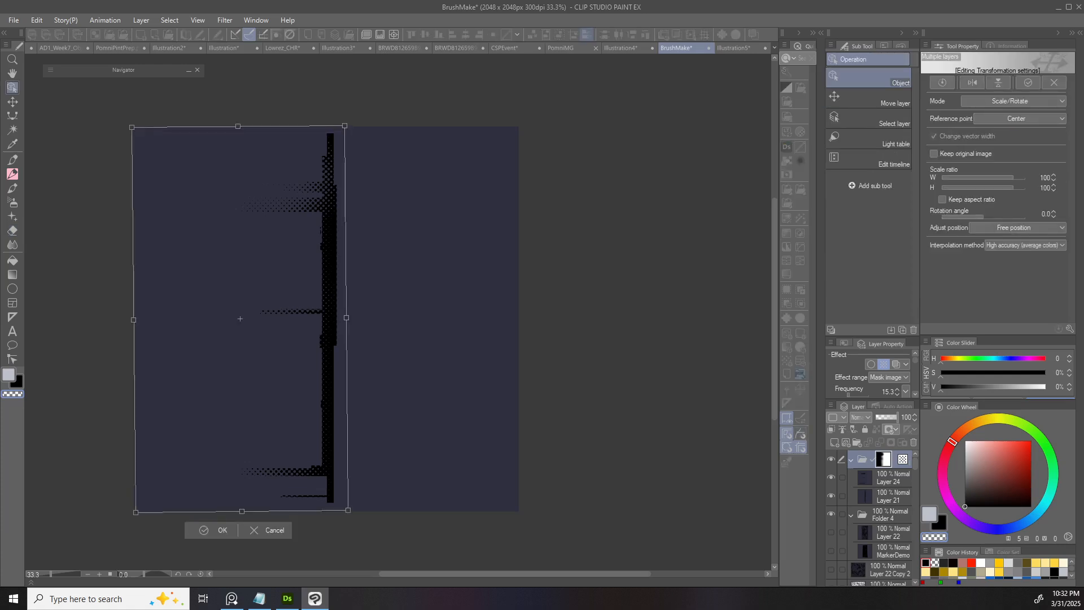
pyautogui.moveTo(346, 319); pyautogui.dragTo(386, 318)
pyautogui.moveTo(316, 327); pyautogui.dragTo(289, 328)
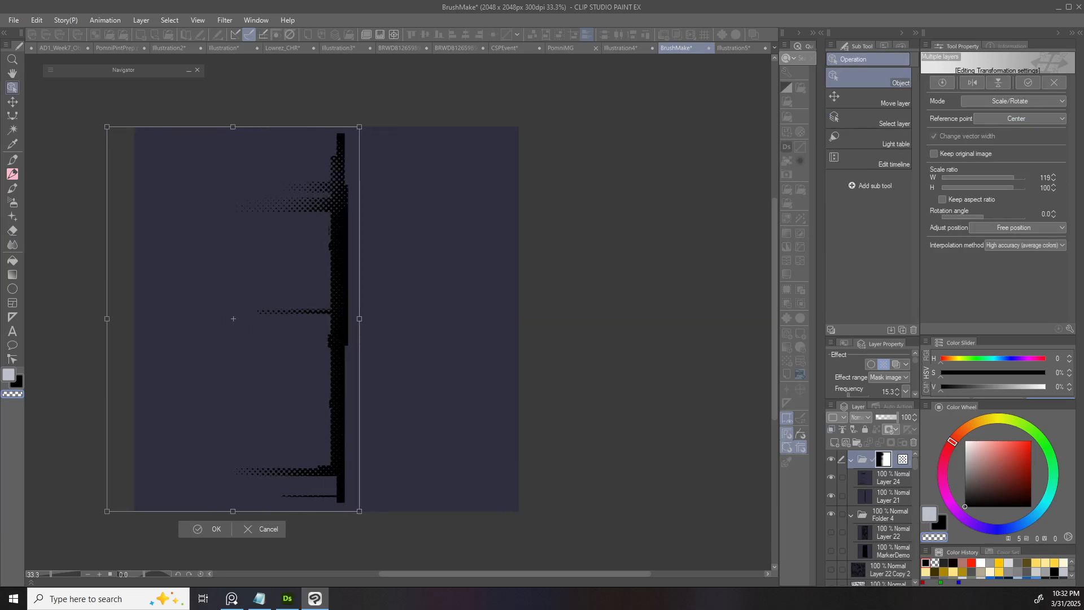
pyautogui.press('Return')
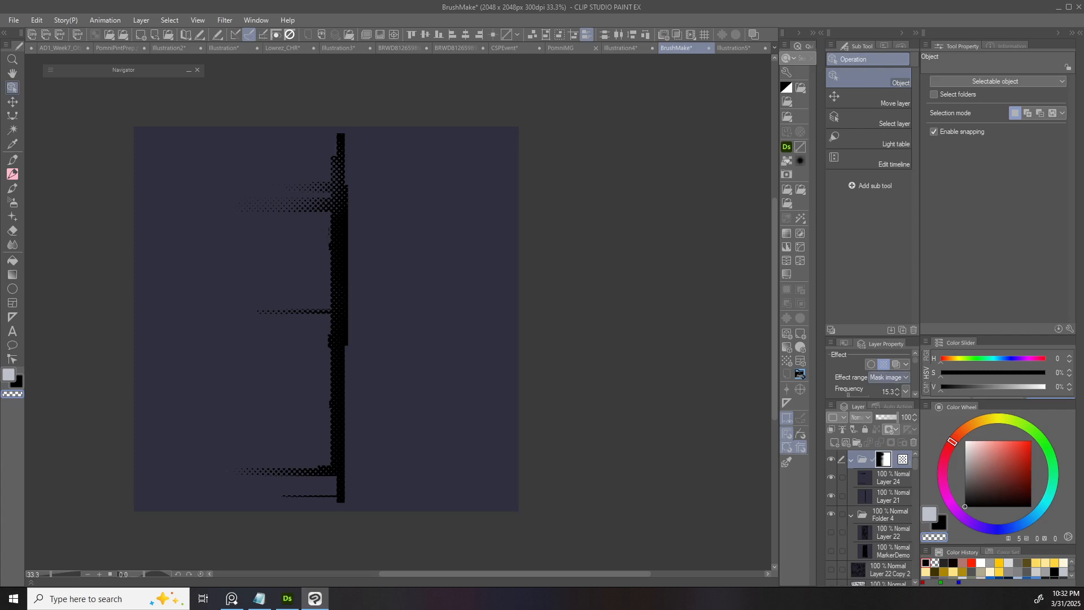
# - Set the tone effect's dot angle to 249 for the masked folder
pyautogui.scroll(-2, 869, 374)
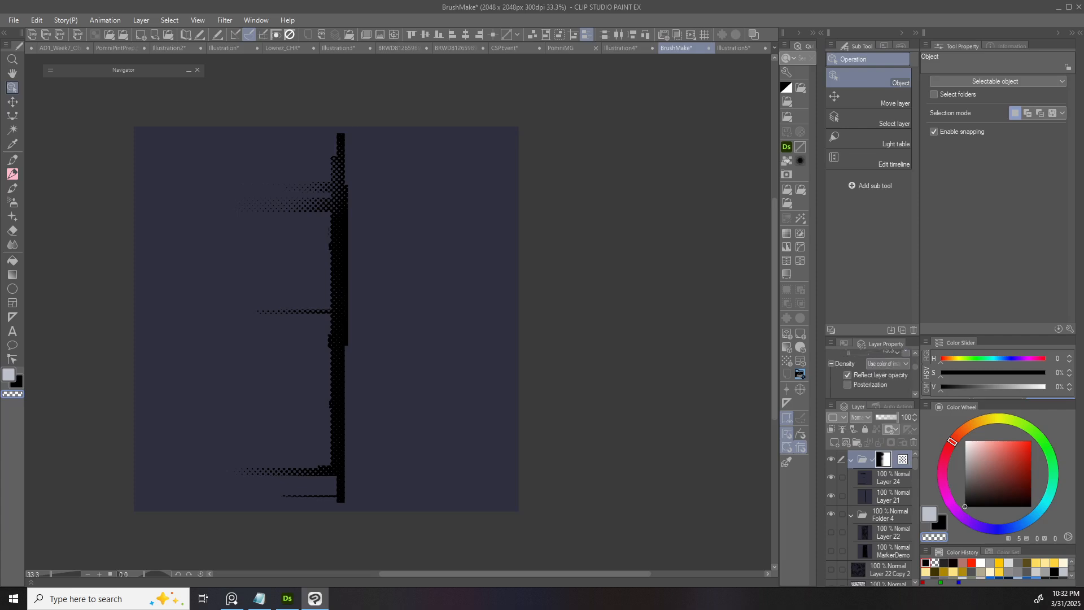
pyautogui.moveTo(870, 337); pyautogui.dragTo(869, 267)
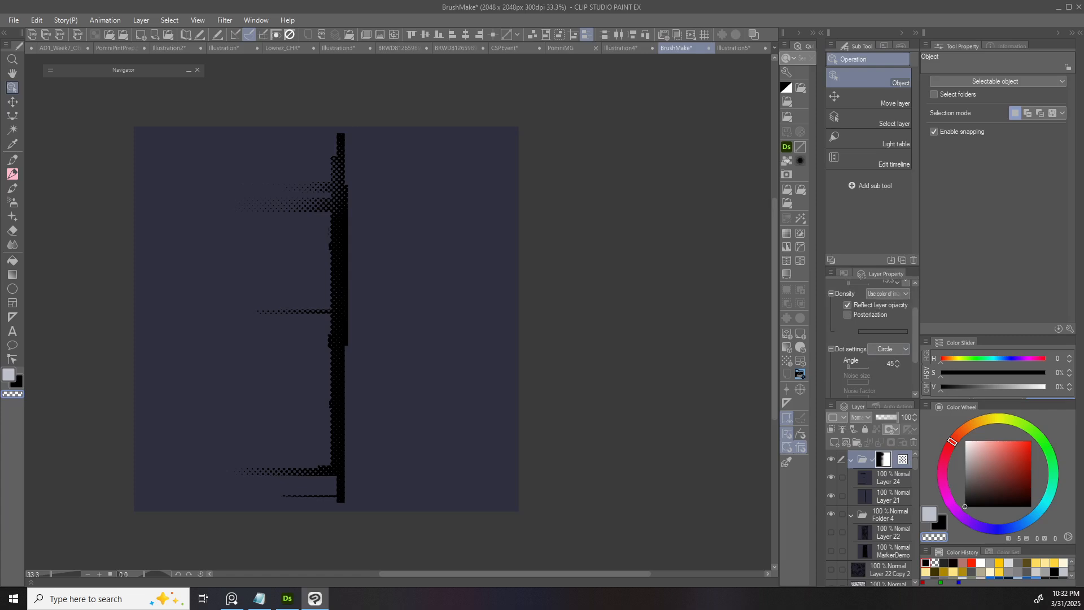
pyautogui.moveTo(861, 367); pyautogui.dragTo(862, 367)
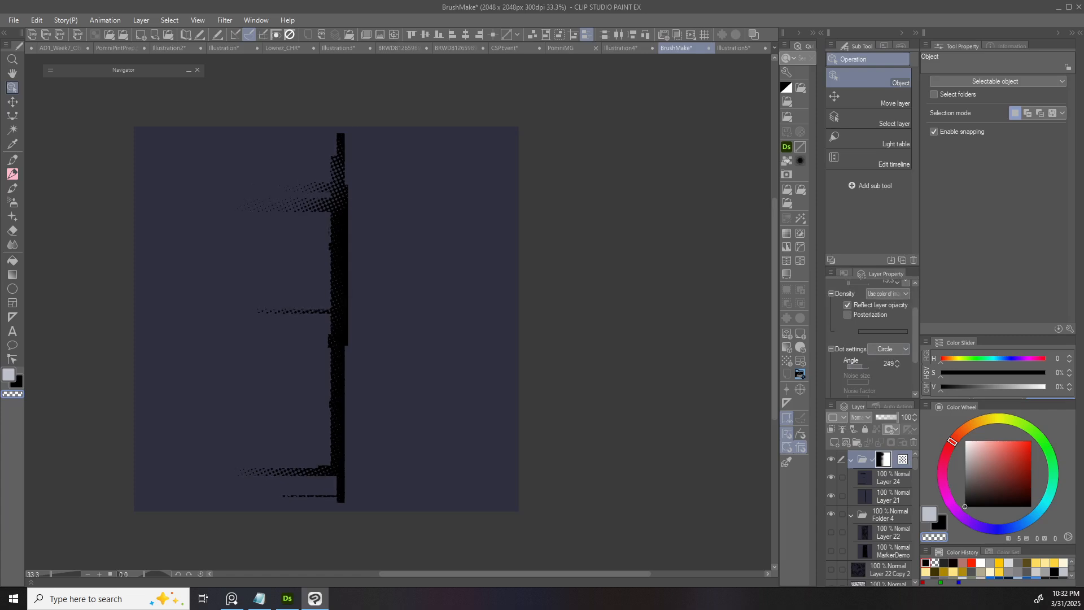
# - Duplicate the masked brush tip folder together with its two layers
pyautogui.click(889, 478)
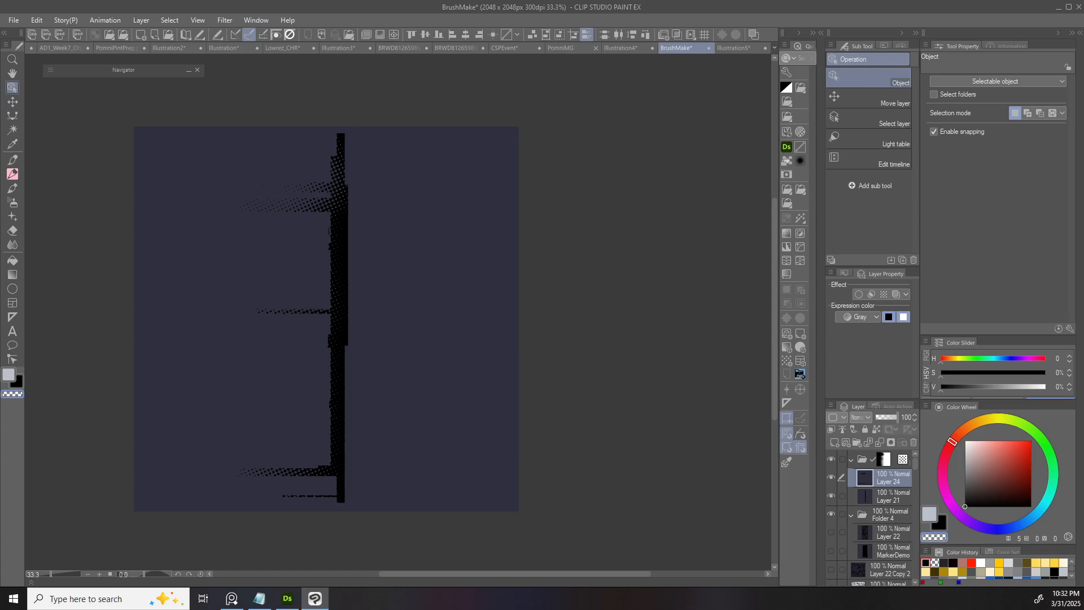
pyautogui.click(883, 460)
pyautogui.hotkey('ctrl', 'c')
pyautogui.hotkey('ctrl', 'v')
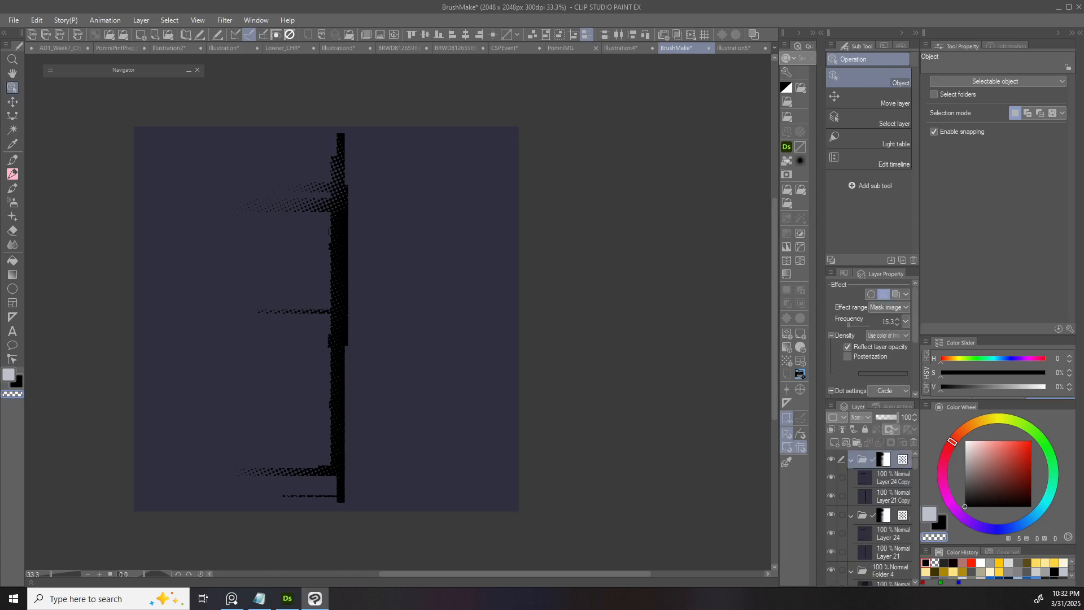
# - Try to merge the duplicated folder and its mask into one layer, and hide the original masked folder
pyautogui.hotkey('shift', 'alt', 'e')
pyautogui.click(881, 459)
pyautogui.click(903, 442)
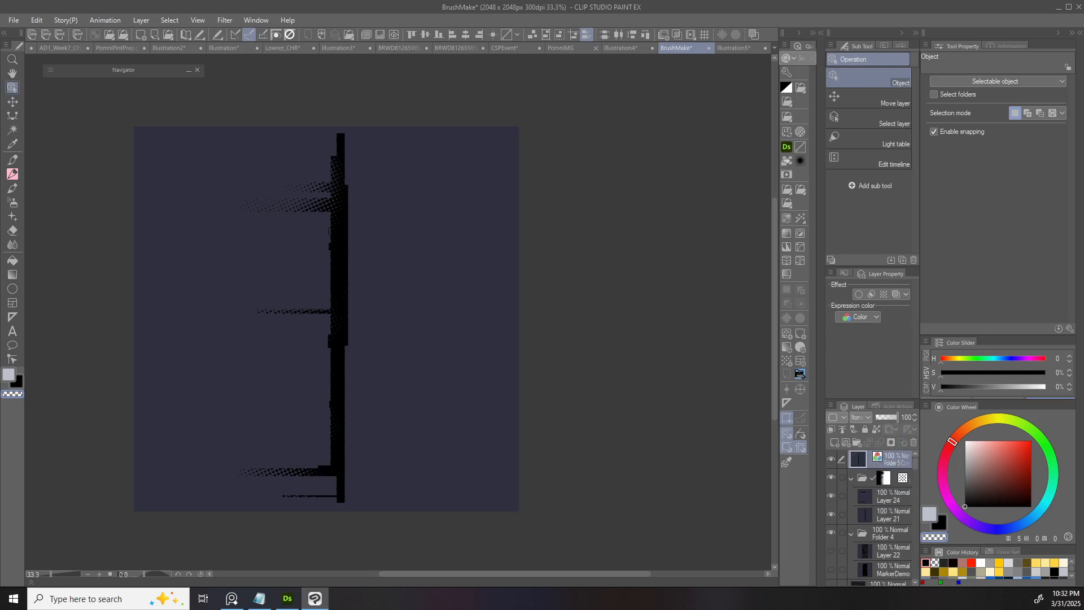
pyautogui.click(831, 477)
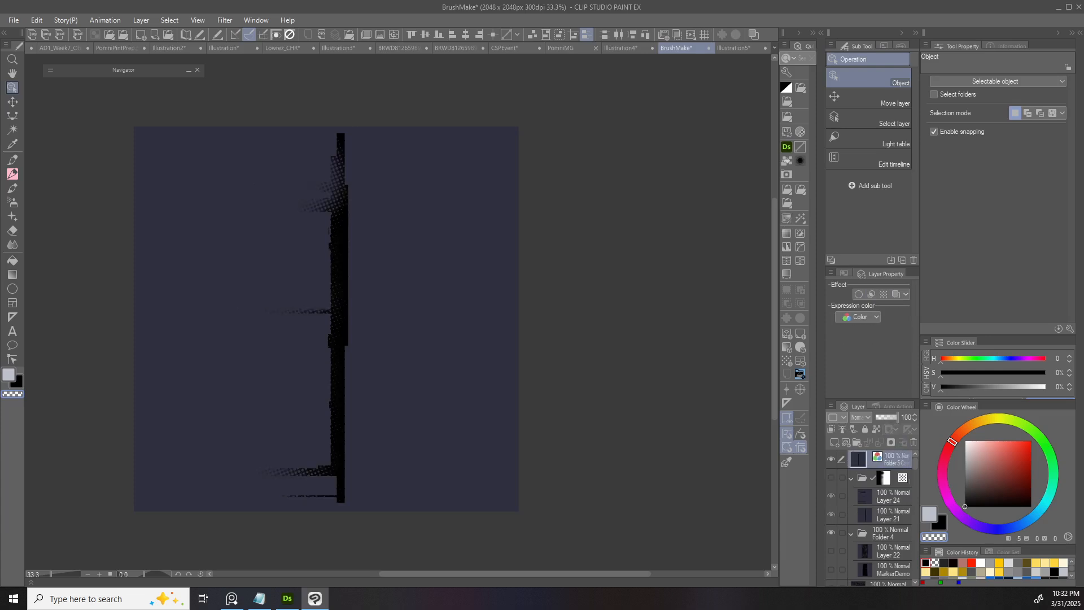
pyautogui.hotkey('ctrl', 'z')
pyautogui.hotkey('ctrl', 'z')
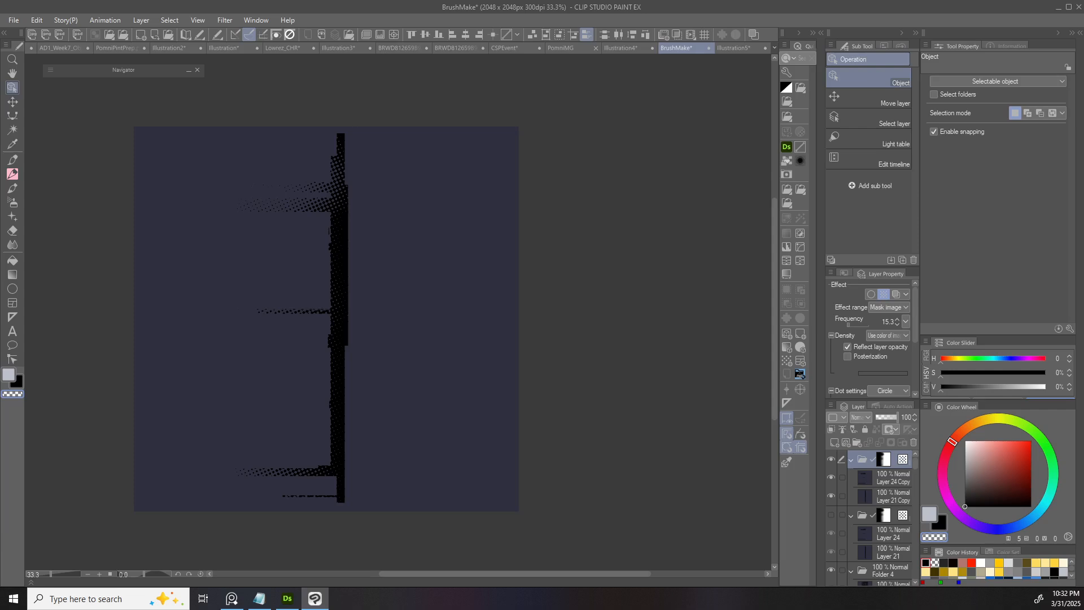
# - Merge Layer 24 Copy and Layer 21 Copy into one layer inside the duplicated folder, and reselect that folder
pyautogui.click(893, 478)
pyautogui.keyDown('shift'); pyautogui.click(893, 496); pyautogui.keyUp('shift')
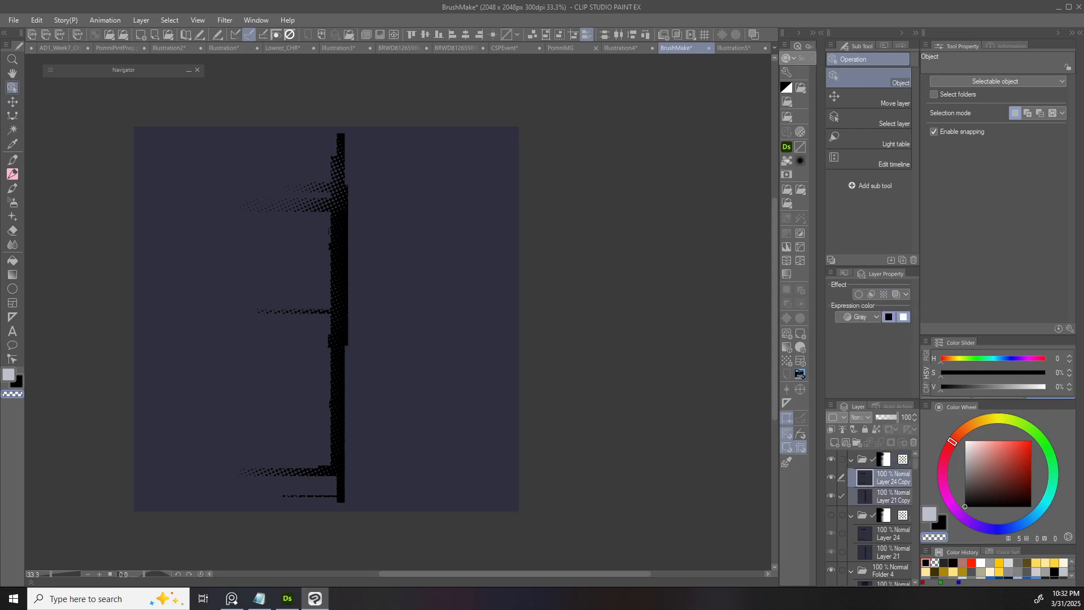
pyautogui.hotkey('shift', 'alt', 'e')
pyautogui.click(893, 459)
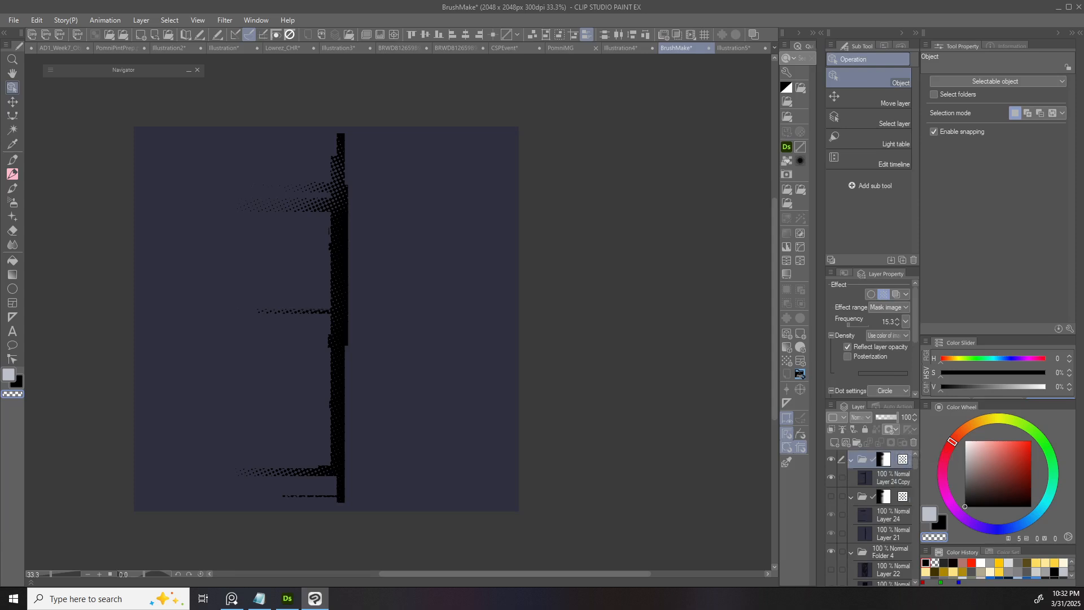
# - Try to flatten the duplicated folder and its tone mask into a single layer
pyautogui.hotkey('shift', 'alt', 'e')
pyautogui.hotkey('ctrl', 'z')
pyautogui.click(831, 459)
pyautogui.click(830, 458)
pyautogui.rightClick(900, 460)
pyautogui.press('Escape')
pyautogui.rightClick(903, 459)
pyautogui.moveTo(960, 449)
pyautogui.press('Escape')
pyautogui.click(850, 459)
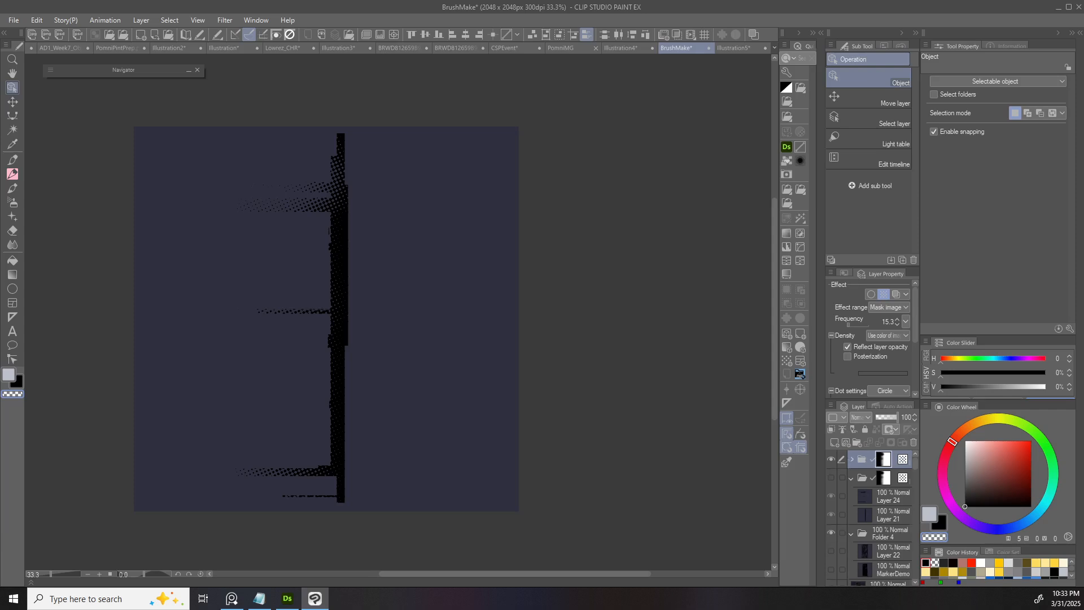
pyautogui.hotkey('ctrl', 'd')
pyautogui.hotkey('ctrl', 'e')
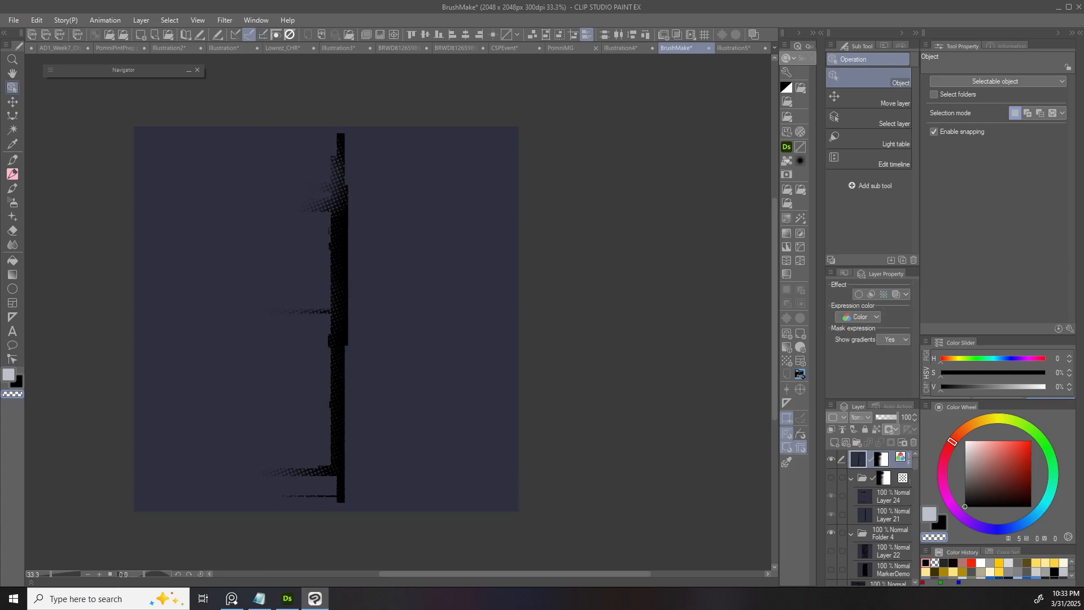
pyautogui.hotkey('ctrl', 'z')
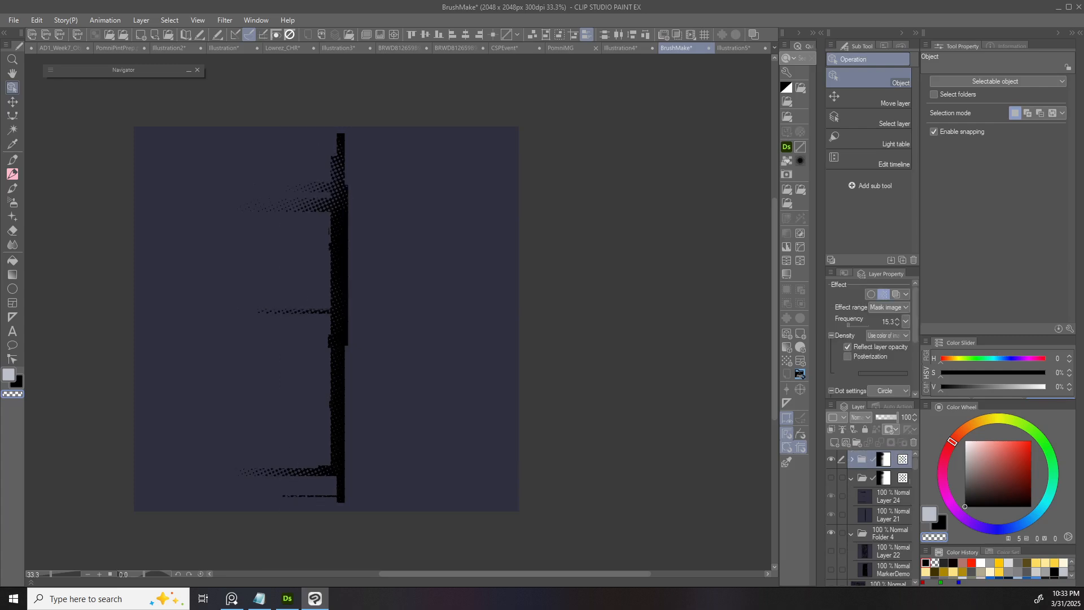
# - Generate a flattened layer of the duplicated toned folder, proceeding past the unavailable Expand selected area step
pyautogui.press('F1')
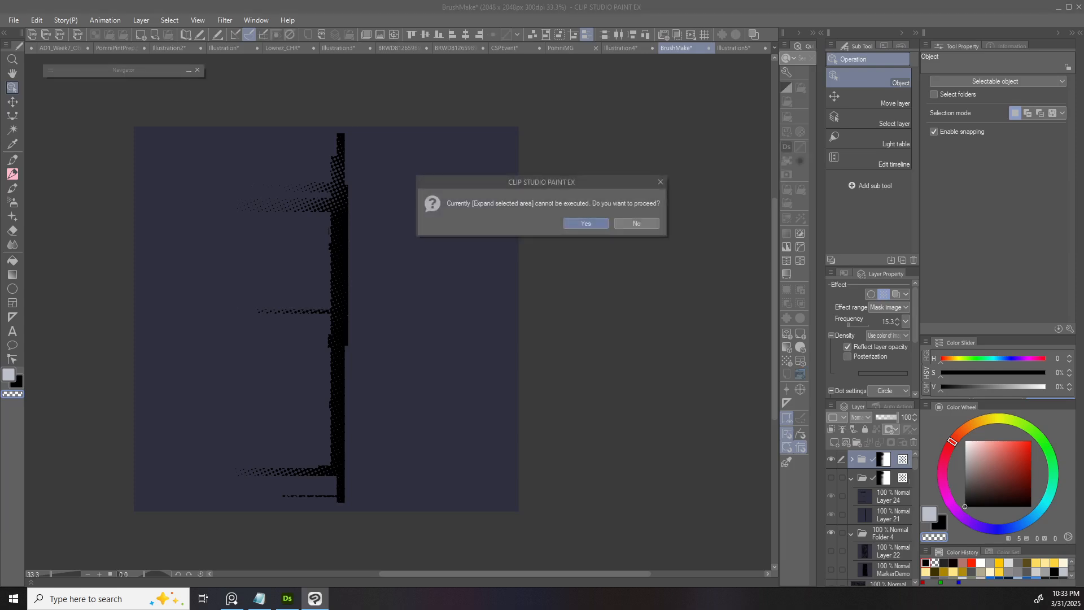
pyautogui.press('Return')
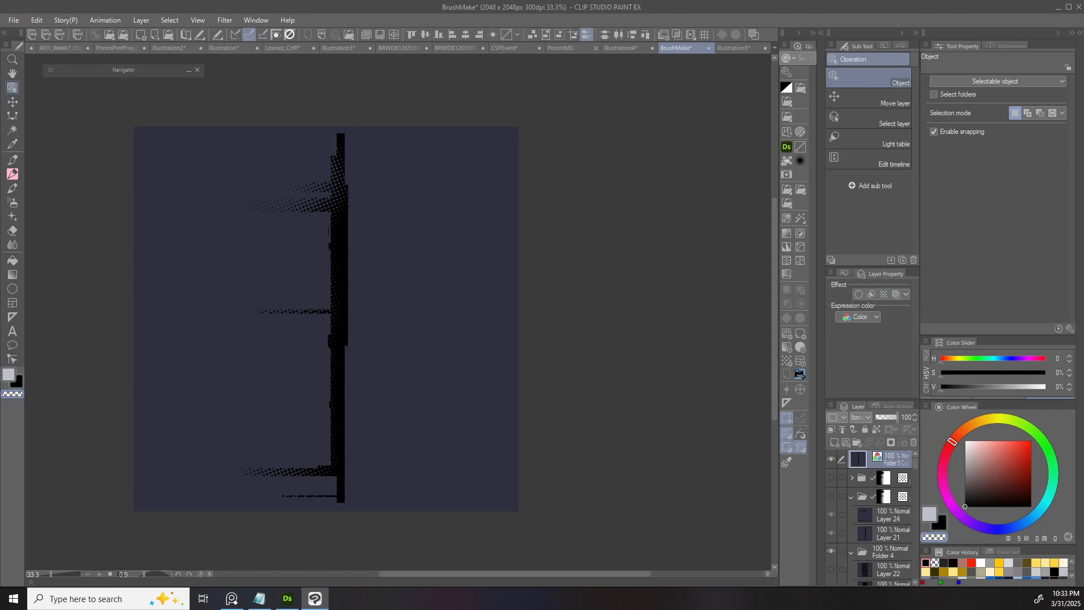
pyautogui.click(290, 318)
pyautogui.hotkey('ctrl', 'z')
pyautogui.hotkey('ctrl', 'alt', 'i')
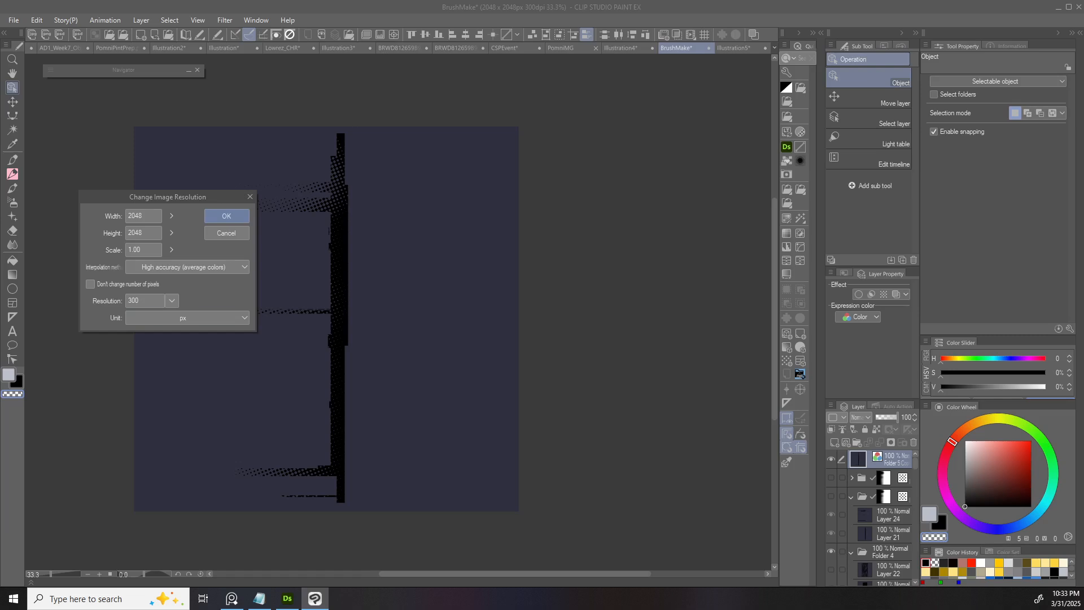
pyautogui.press('Escape')
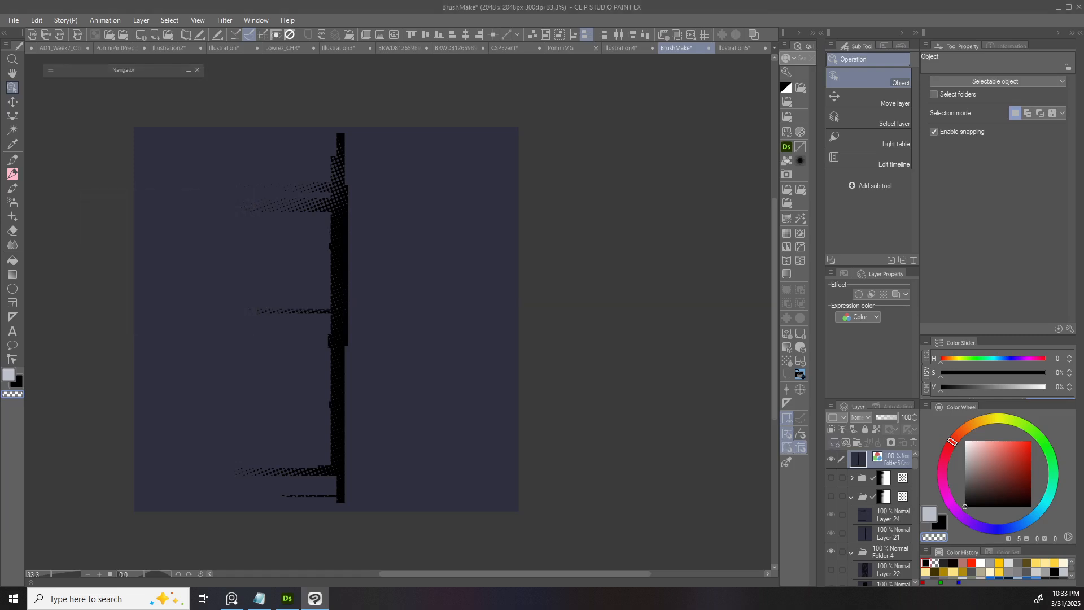
# - Set the flattened layer's expression color to Gray and register it as the PaletteKnife brush tip material in BrusheShapes
pyautogui.click(858, 317)
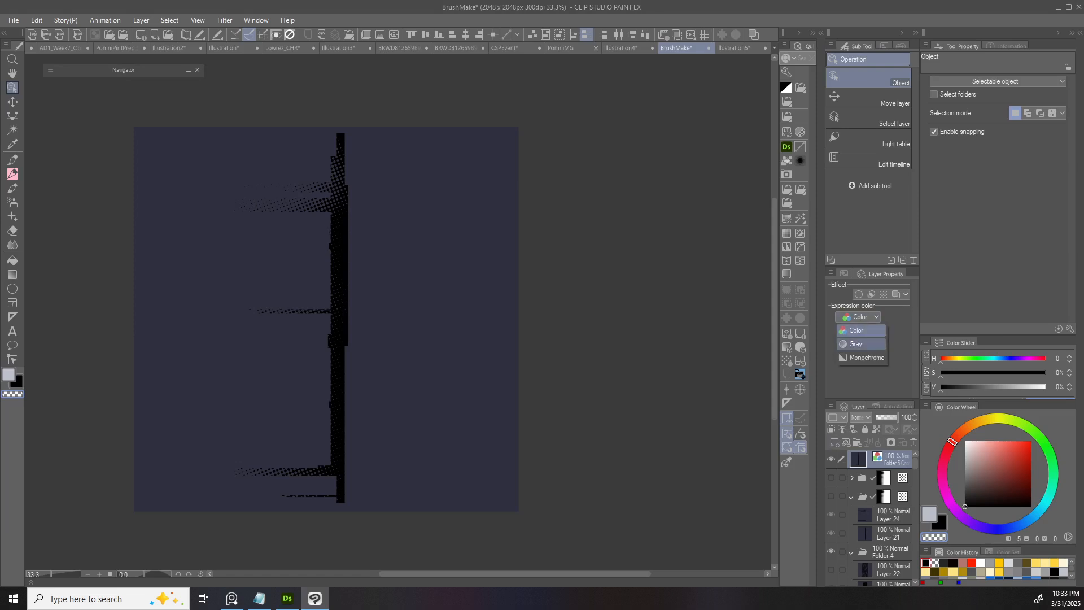
pyautogui.click(855, 344)
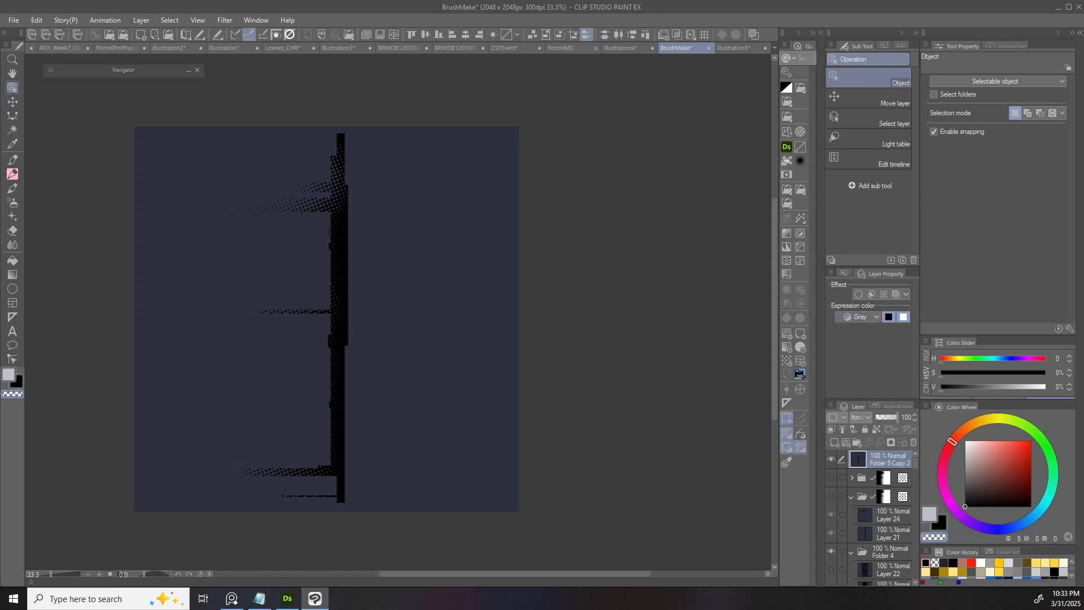
pyautogui.click(1080, 33)
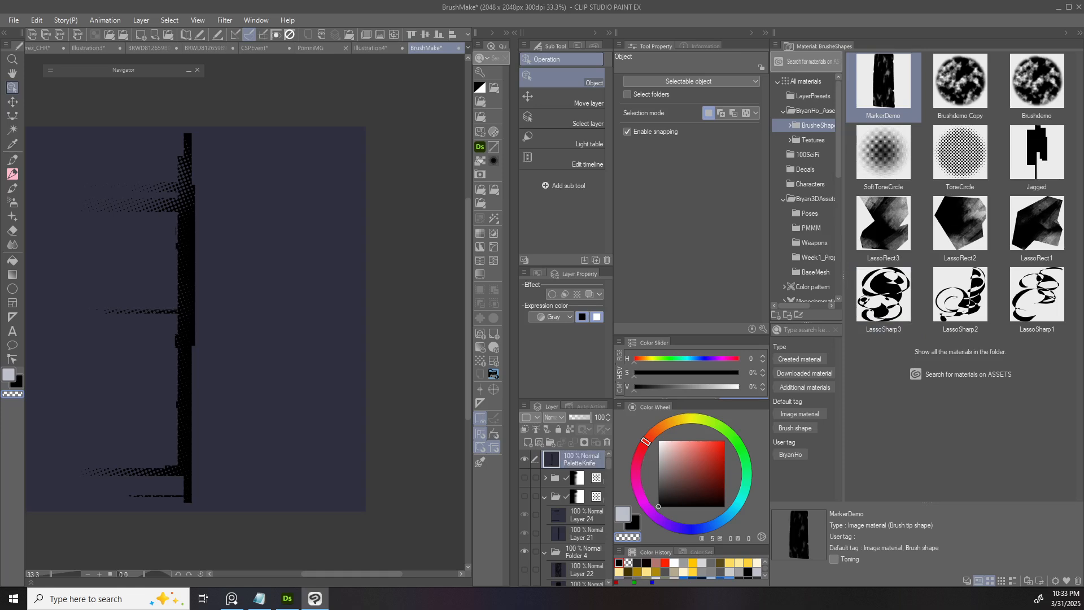
pyautogui.moveTo(581, 459); pyautogui.dragTo(926, 421)
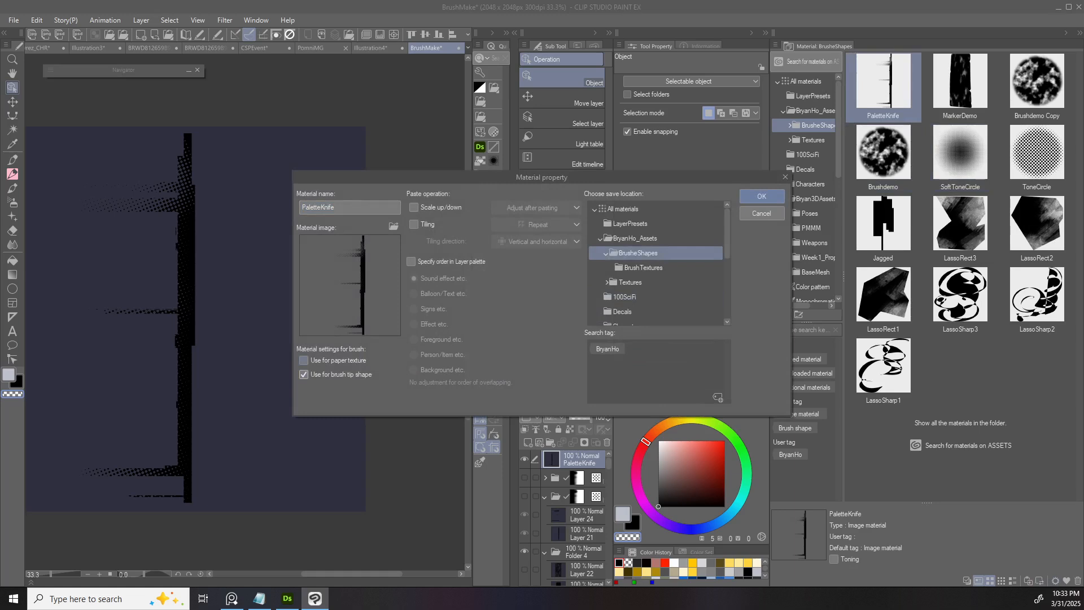
pyautogui.press('Return')
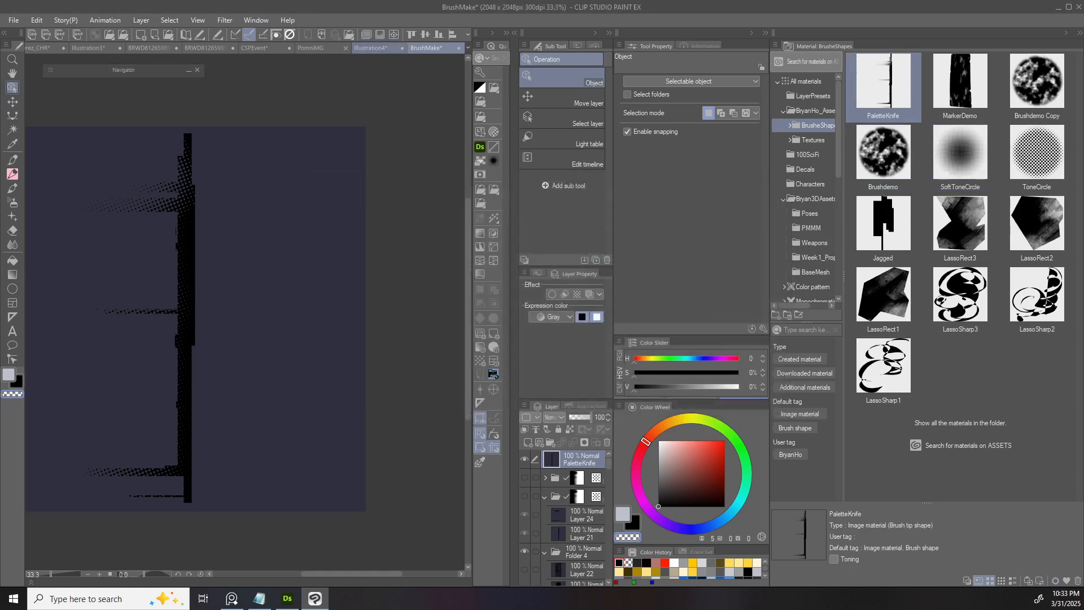
# - In the Illustration4 document, hide the marker notes layer and move both reference images farther right, stacking the photo below the painting
pyautogui.click(371, 48)
pyautogui.click(1079, 33)
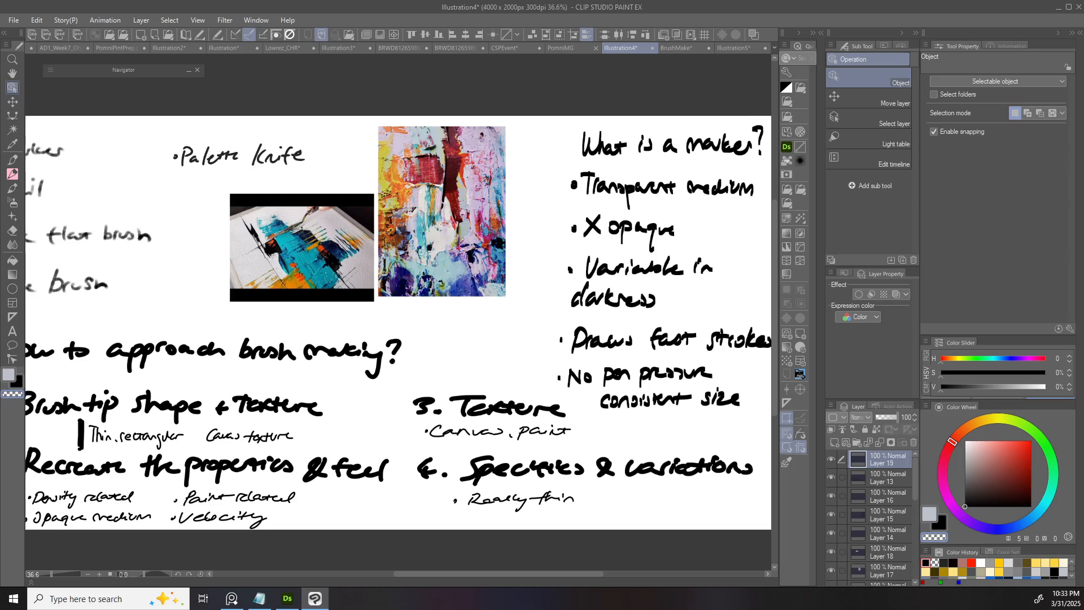
pyautogui.scroll(-3, 519, 270)
pyautogui.moveTo(466, 232)
pyautogui.mouseDown()
pyautogui.moveTo(618, 243)
pyautogui.moveTo(591, 240)
pyautogui.moveTo(672, 222)
pyautogui.moveTo(650, 222)
pyautogui.mouseUp()
pyautogui.click(830, 514)
pyautogui.moveTo(358, 253); pyautogui.dragTo(644, 329)
pyautogui.scroll(3, 397, 229)
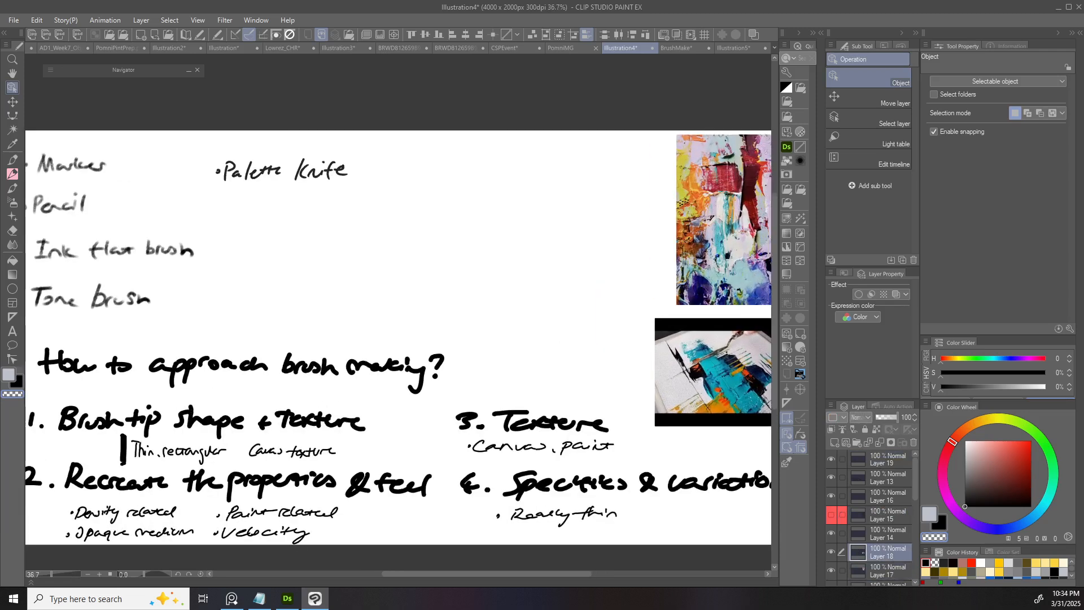
# - Add a new raster layer and duplicate the BrushmakingEvent 4 sub tool
pyautogui.hotkey('ctrl', 'shift', 'n')
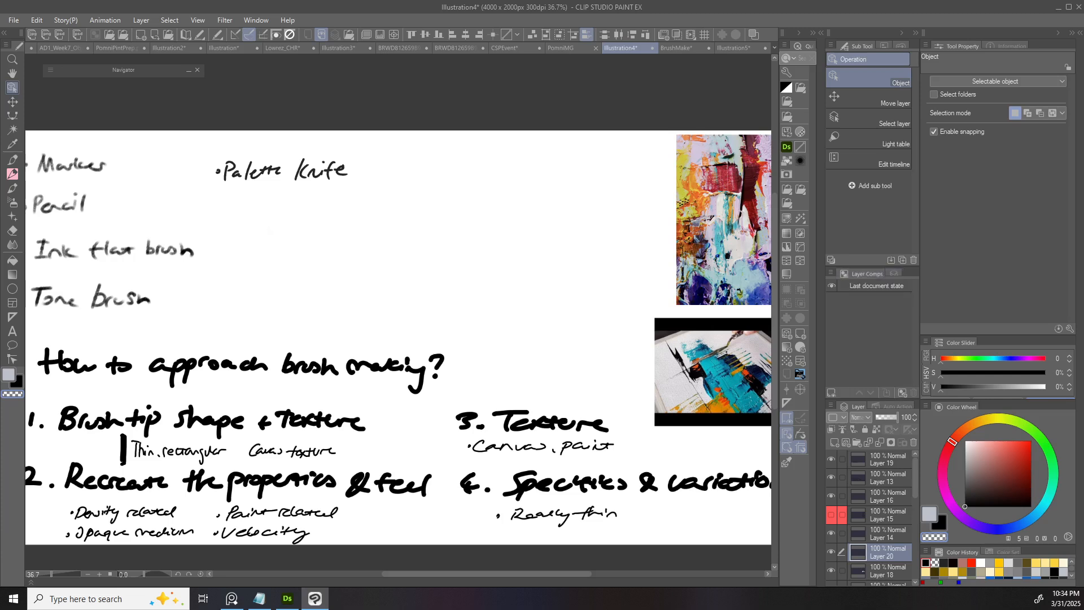
pyautogui.press('b')
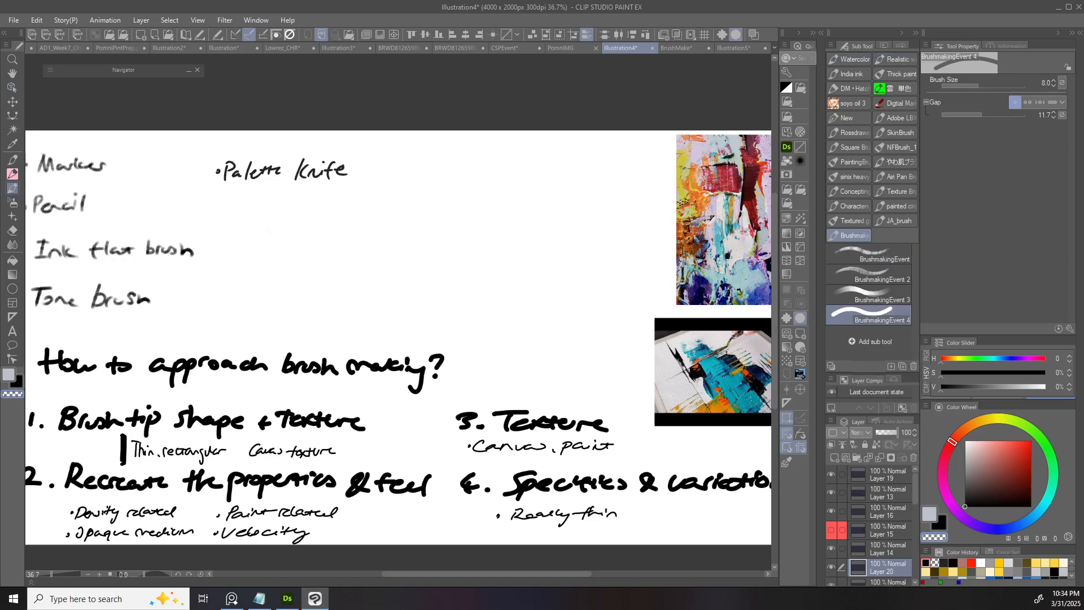
pyautogui.rightClick(878, 313)
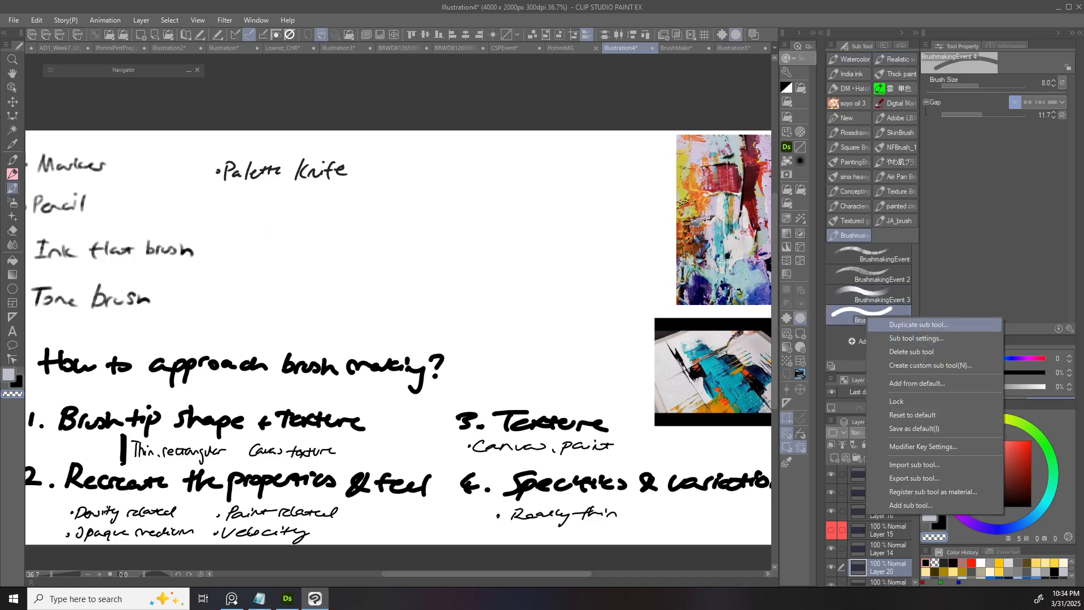
pyautogui.click(903, 338)
pyautogui.press('Return')
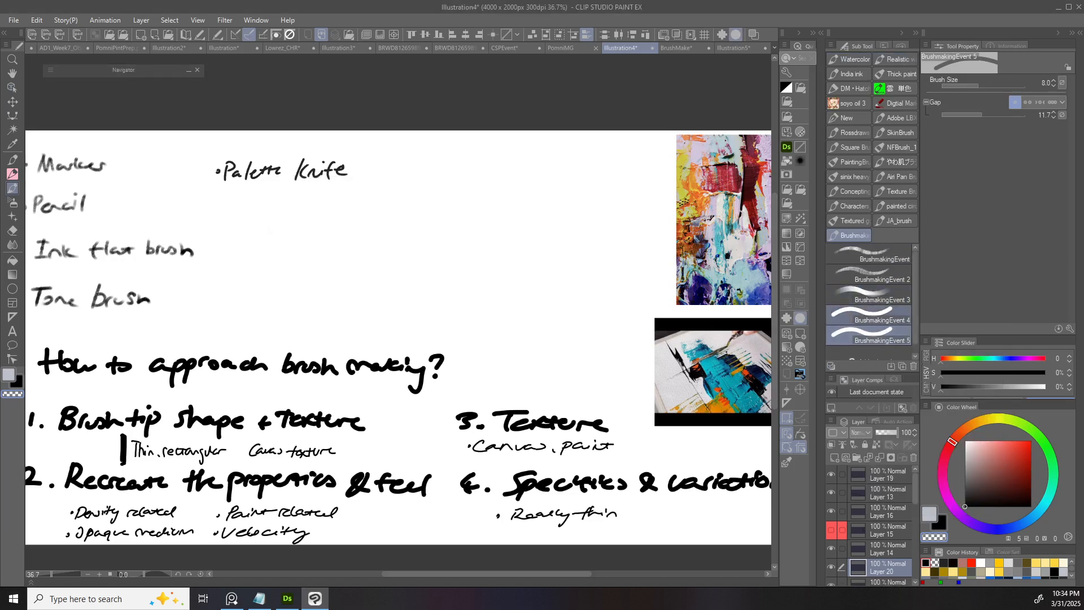
# - Switch BrushmakingEvent 4's brush tip from circle to material and assign it the PaletteKnife tip shape
pyautogui.click(1070, 328)
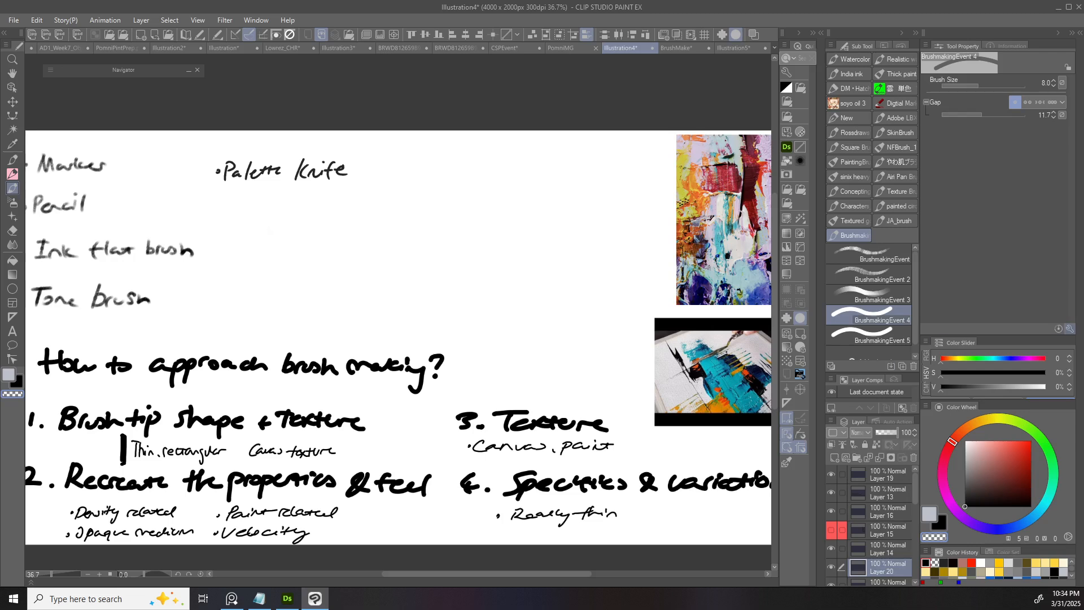
pyautogui.click(449, 212)
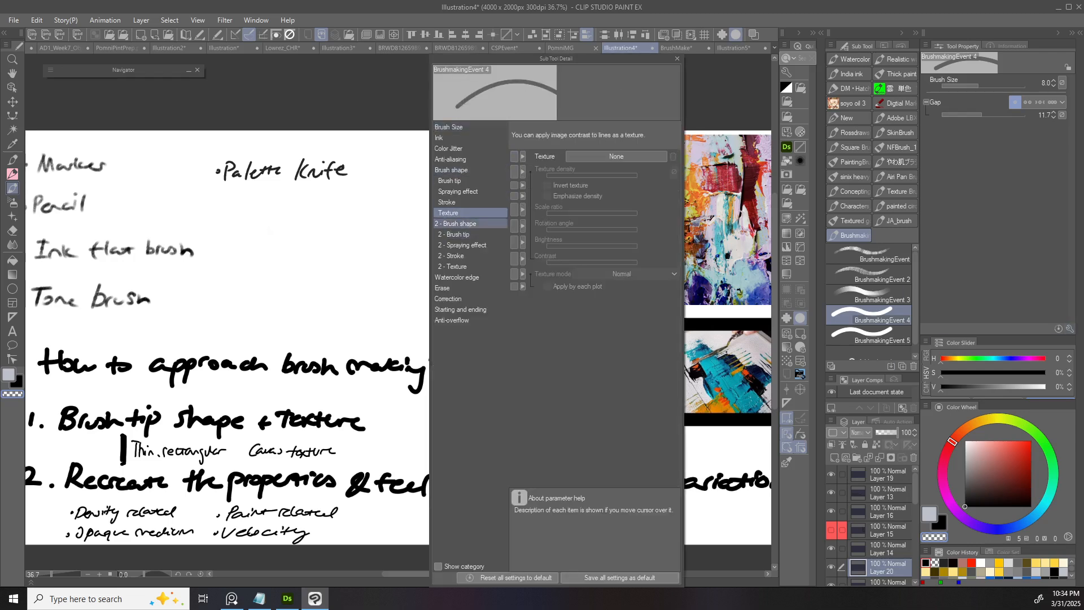
pyautogui.click(450, 180)
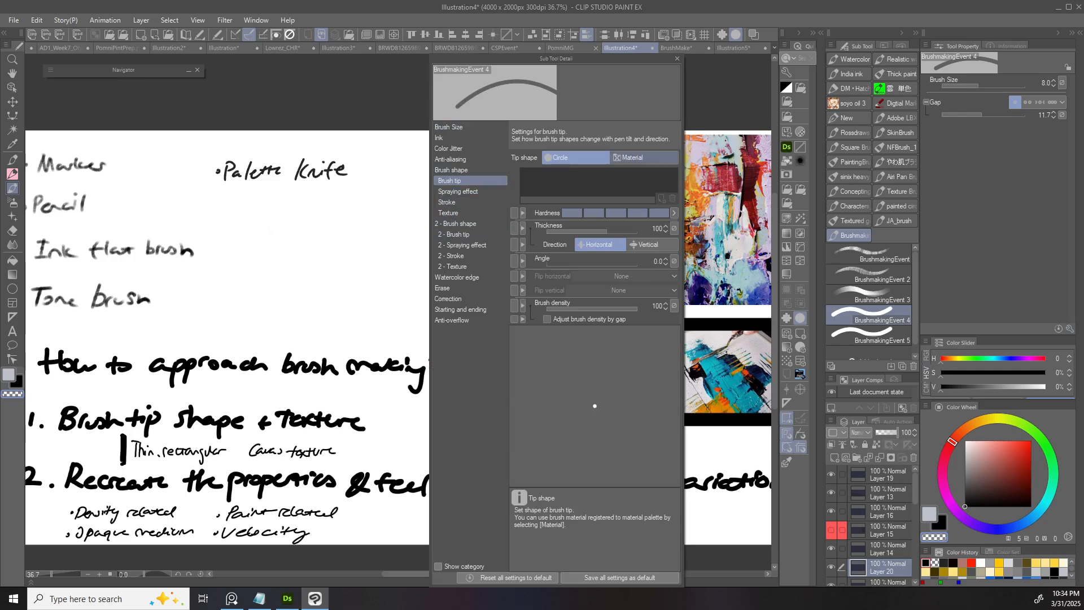
pyautogui.click(632, 157)
pyautogui.click(597, 181)
pyautogui.click(384, 226)
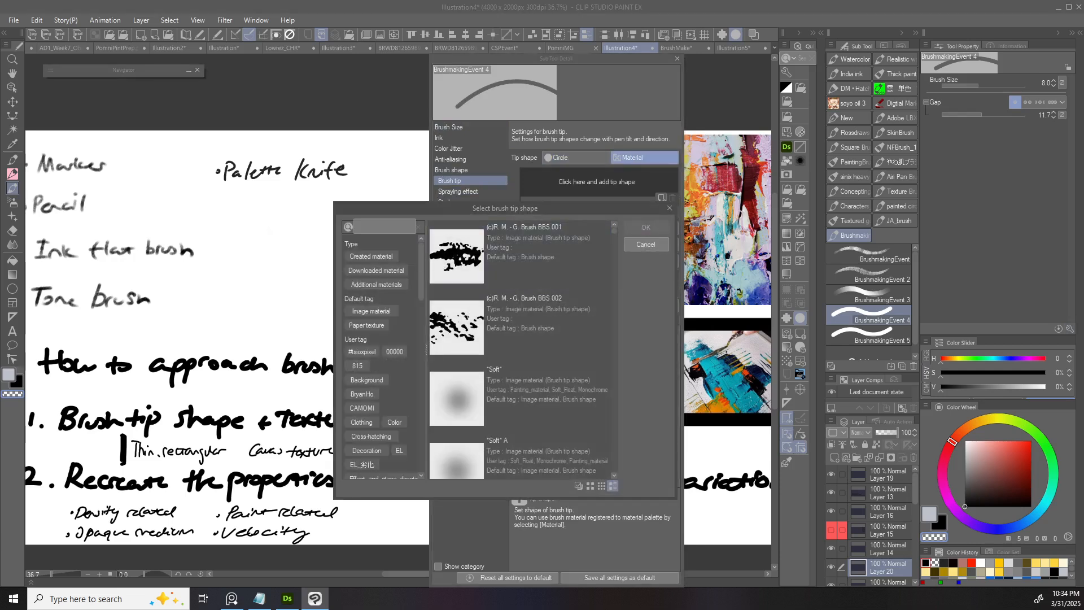
pyautogui.write('pal')
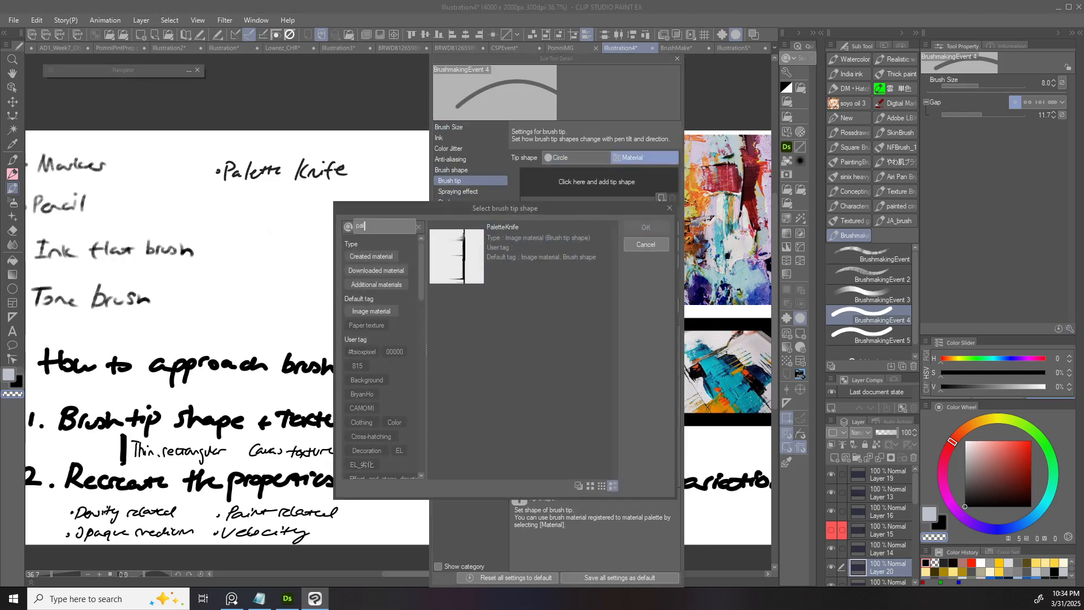
pyautogui.click(457, 256)
pyautogui.click(646, 227)
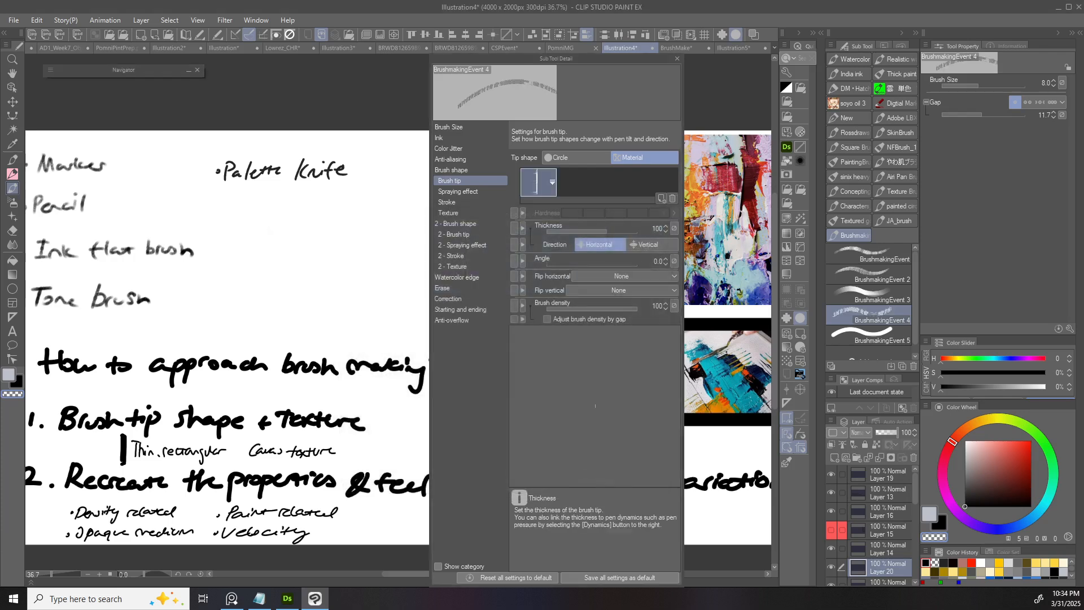
# - Enlarge the brush to 357.8 and try several test strokes below the palette knife heading, undoing each one
pyautogui.moveTo(379, 246)
pyautogui.mouseDown()
pyautogui.moveTo(285, 277)
pyautogui.moveTo(320, 269)
pyautogui.mouseUp()
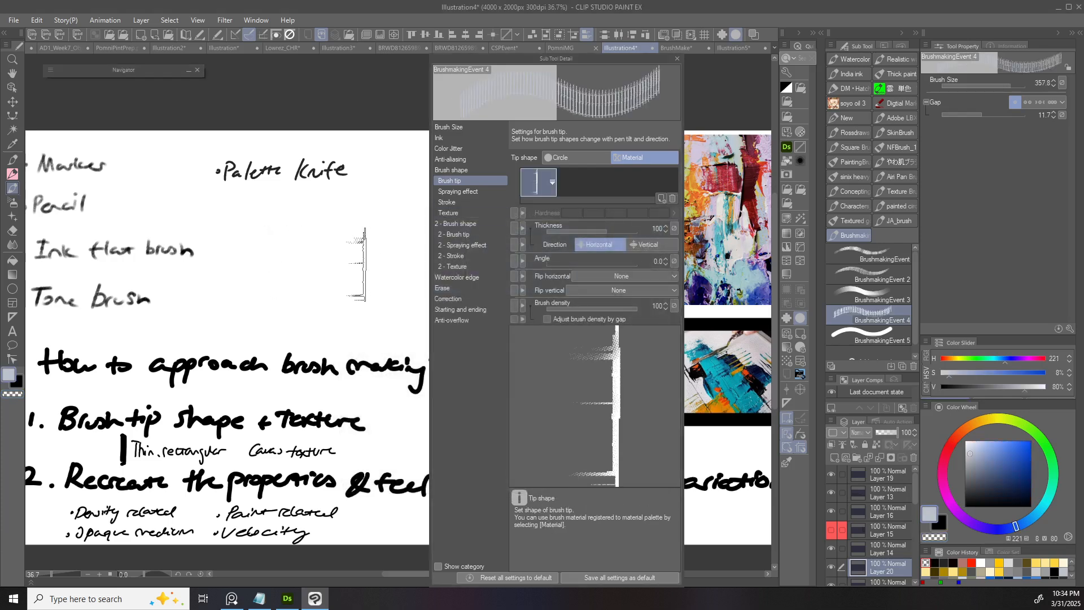
pyautogui.moveTo(223, 268); pyautogui.dragTo(352, 269)
pyautogui.hotkey('ctrl', 'z')
pyautogui.moveTo(211, 262)
pyautogui.mouseDown()
pyautogui.moveTo(369, 275)
pyautogui.moveTo(374, 243)
pyautogui.mouseUp()
pyautogui.hotkey('ctrl', 'z')
pyautogui.moveTo(164, 271)
pyautogui.mouseDown()
pyautogui.moveTo(367, 254)
pyautogui.moveTo(243, 259)
pyautogui.mouseUp()
pyautogui.hotkey('ctrl', 'z')
pyautogui.moveTo(153, 266)
pyautogui.mouseDown()
pyautogui.moveTo(375, 264)
pyautogui.moveTo(401, 310)
pyautogui.moveTo(394, 206)
pyautogui.moveTo(201, 249)
pyautogui.mouseUp()
pyautogui.hotkey('ctrl', 'z')
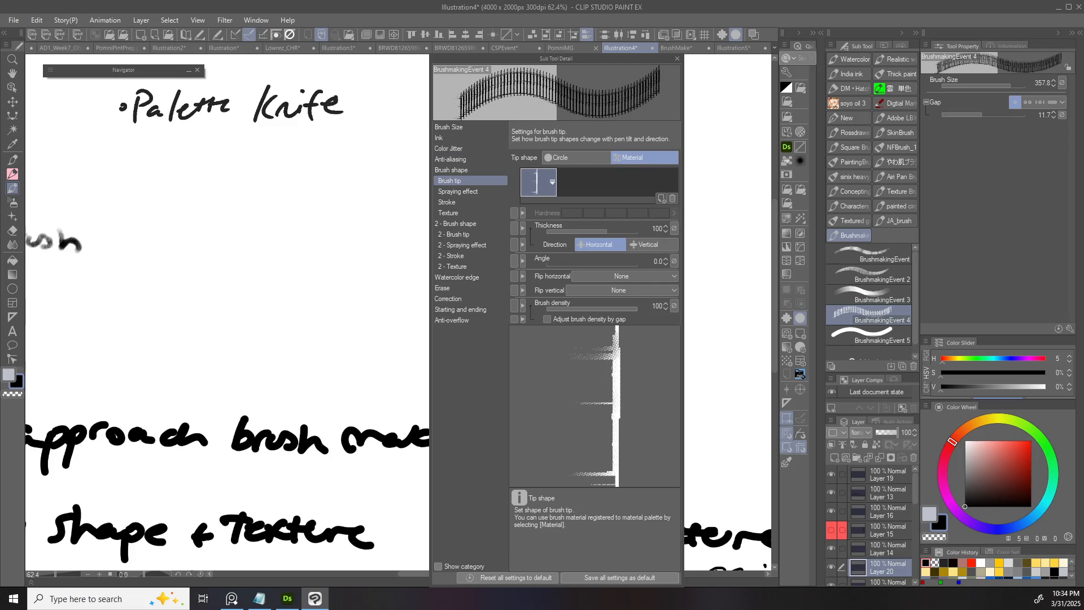
# - Close the sub tool settings, set the brush gap to 0.2, and try one test stroke, undoing it
pyautogui.click(677, 58)
pyautogui.moveTo(981, 115); pyautogui.dragTo(941, 115)
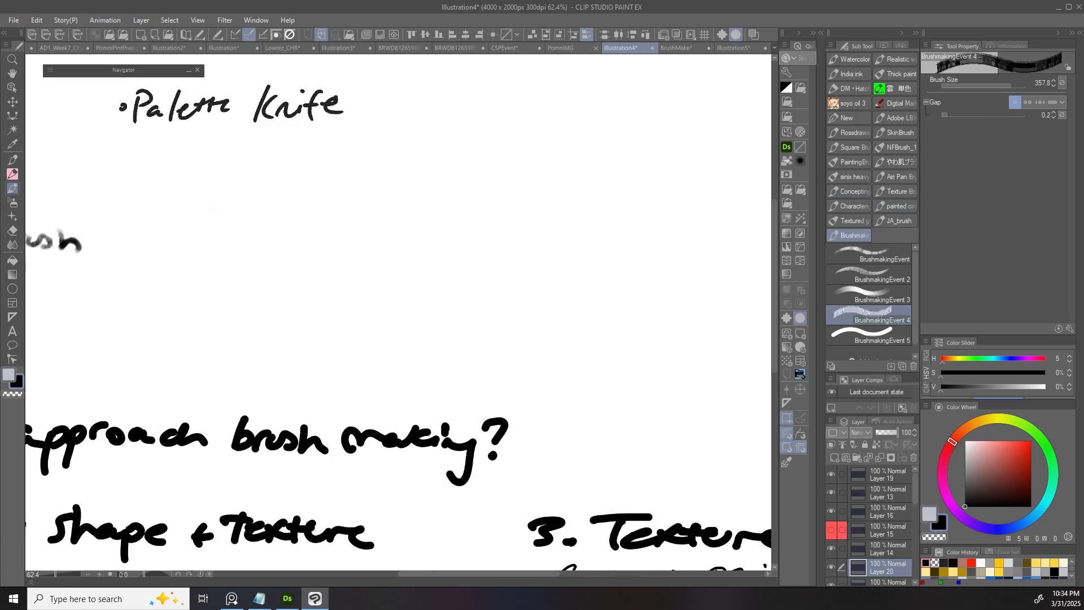
pyautogui.moveTo(273, 245); pyautogui.dragTo(476, 235)
pyautogui.hotkey('ctrl', 'z')
# - Reduce the brush size to 296.6 and try short and long horizontal strokes, undoing them
pyautogui.keyDown('ctrl'); pyautogui.keyDown('alt'); pyautogui.moveTo(324, 242); pyautogui.dragTo(306, 241); pyautogui.keyUp('alt'); pyautogui.keyUp('ctrl')
pyautogui.moveTo(290, 242)
pyautogui.mouseDown()
pyautogui.moveTo(414, 247)
pyautogui.moveTo(420, 236)
pyautogui.mouseUp()
pyautogui.hotkey('ctrl', 'z')
pyautogui.hotkey('ctrl', 'z')
pyautogui.hotkey('ctrl', 'z')
pyautogui.moveTo(325, 237); pyautogui.dragTo(379, 239)
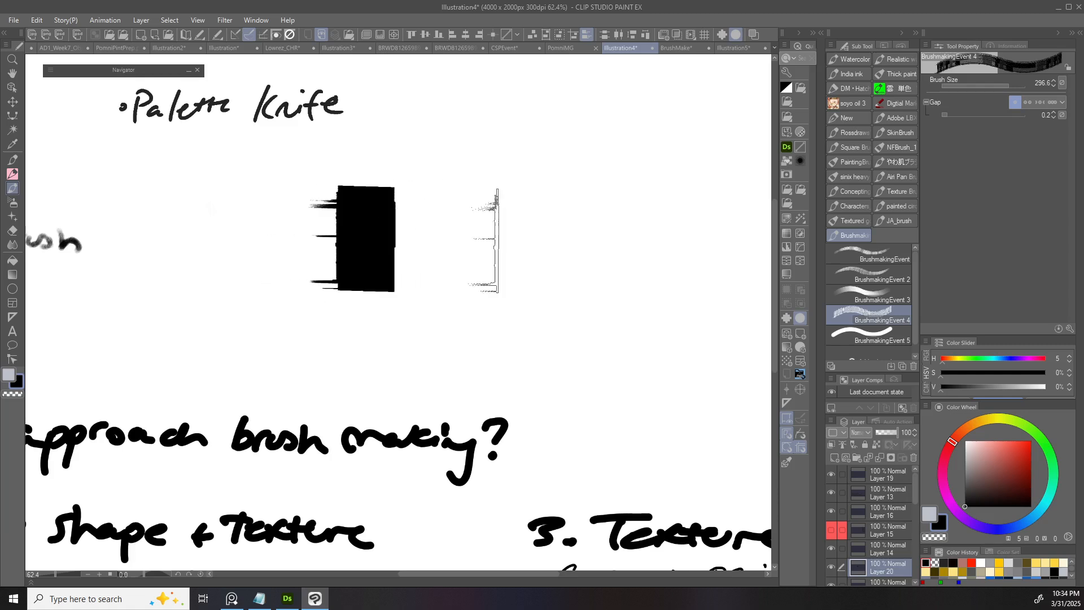
pyautogui.hotkey('ctrl', 'z')
pyautogui.moveTo(260, 232); pyautogui.dragTo(376, 232)
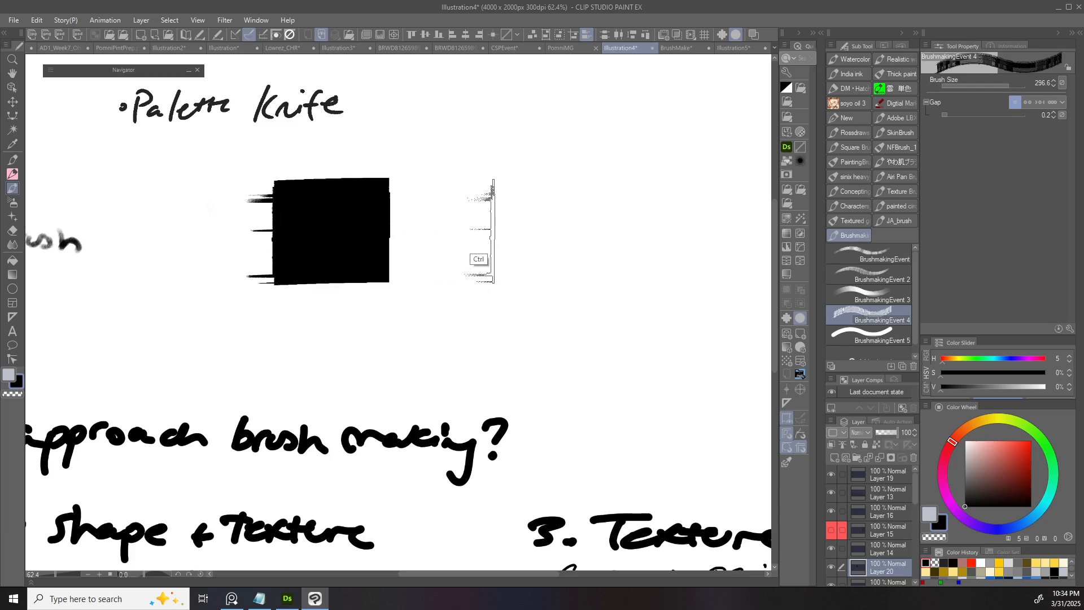
pyautogui.hotkey('ctrl', 'z')
# - Show the brush tip's Thickness in the tool properties, change its direction to vertical, and set it to 432
pyautogui.click(1069, 328)
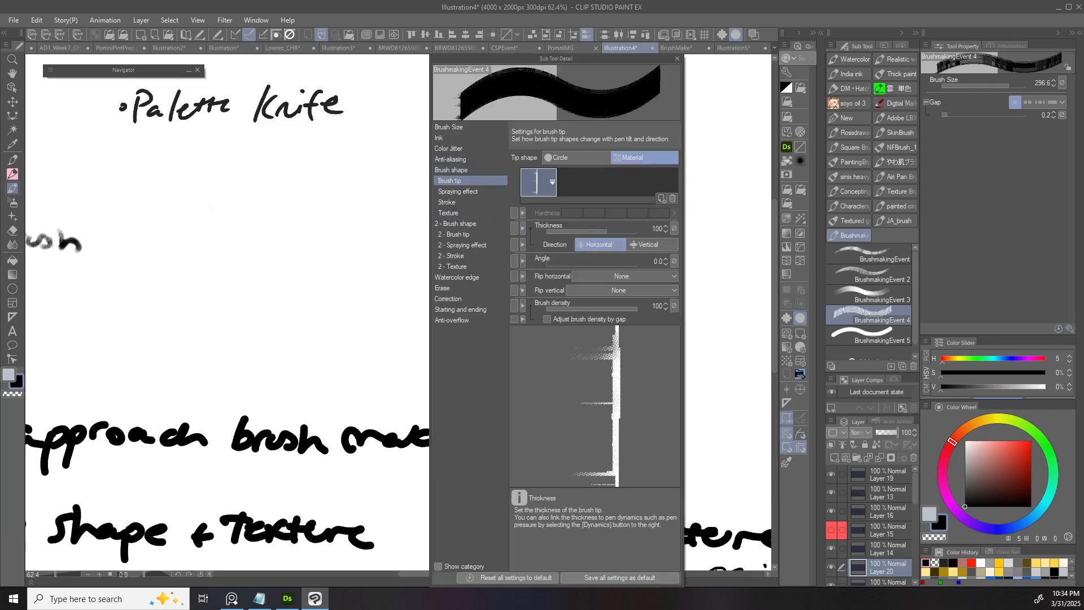
pyautogui.click(514, 227)
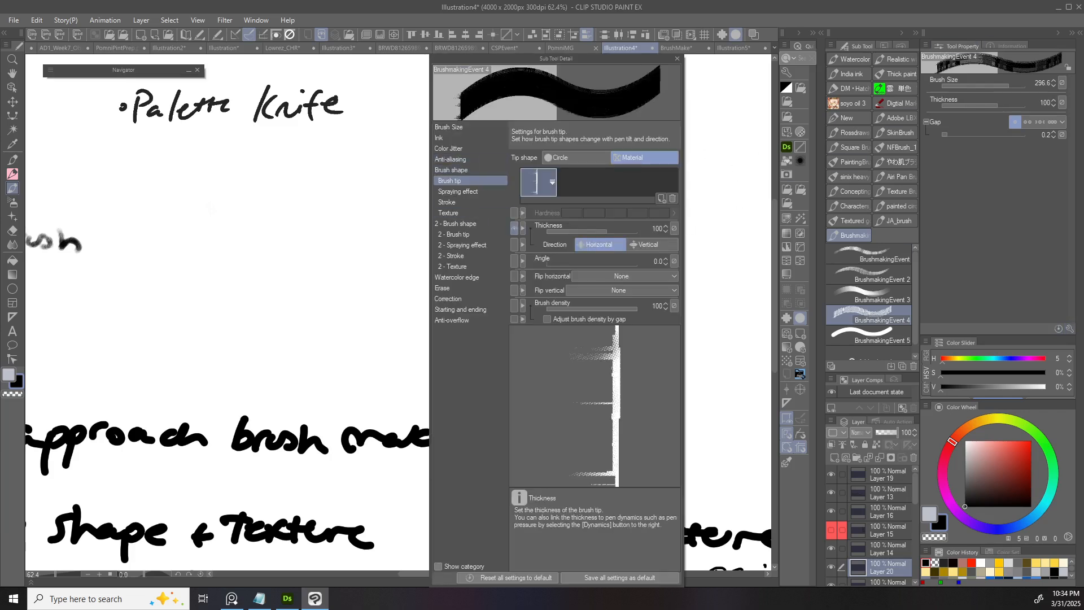
pyautogui.moveTo(997, 105)
pyautogui.mouseDown()
pyautogui.moveTo(1012, 106)
pyautogui.moveTo(1000, 106)
pyautogui.mouseUp()
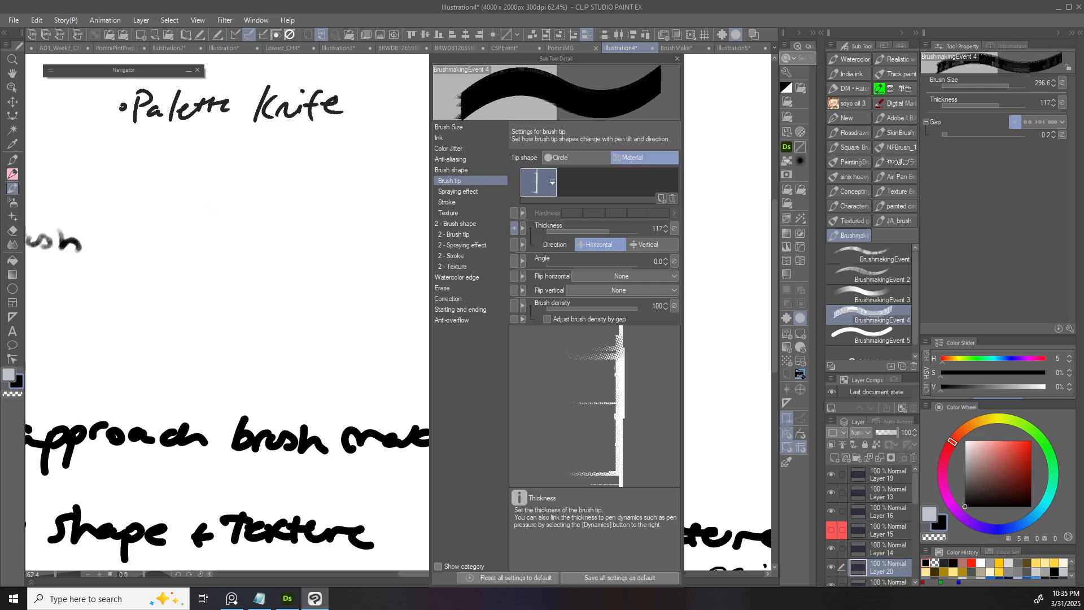
pyautogui.click(648, 245)
pyautogui.moveTo(998, 105); pyautogui.dragTo(1017, 106)
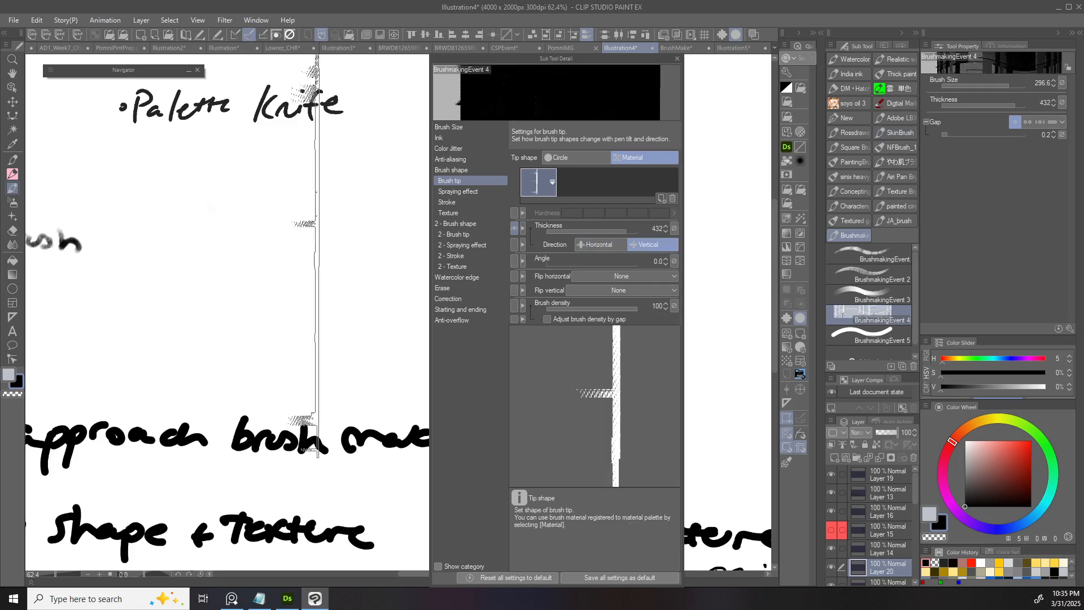
# - Reduce the brush size to 147.4 and try two test strokes, undoing both
pyautogui.moveTo(277, 283)
pyautogui.keyDown('ctrl'); pyautogui.keyDown('alt'); pyautogui.mouseDown()
pyautogui.moveTo(252, 294)
pyautogui.moveTo(284, 305)
pyautogui.mouseUp(); pyautogui.keyUp('alt'); pyautogui.keyUp('ctrl')
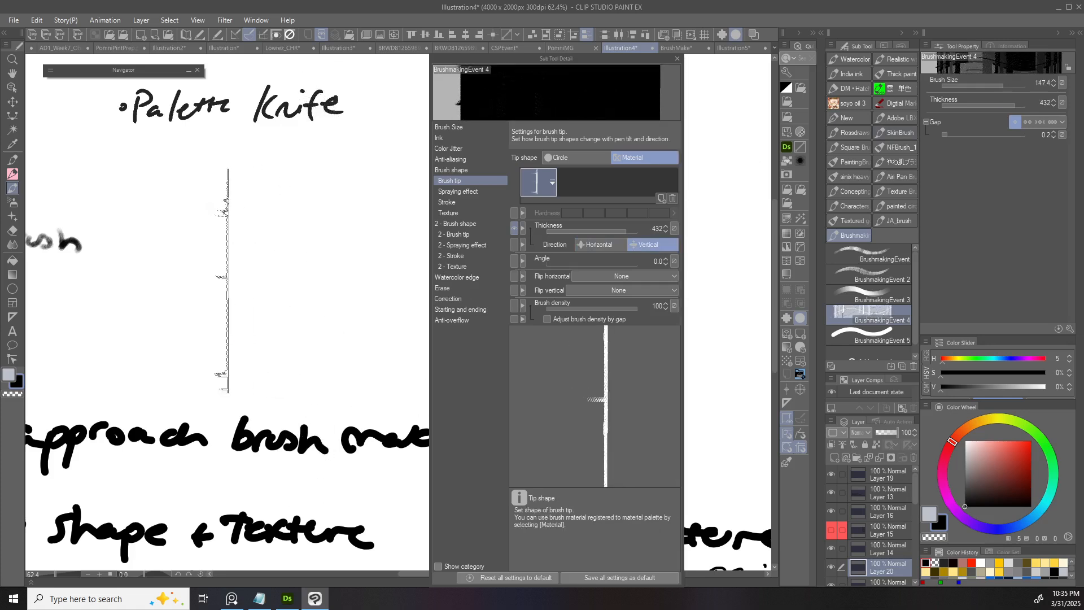
pyautogui.moveTo(222, 280); pyautogui.dragTo(277, 274)
pyautogui.hotkey('ctrl', 'z')
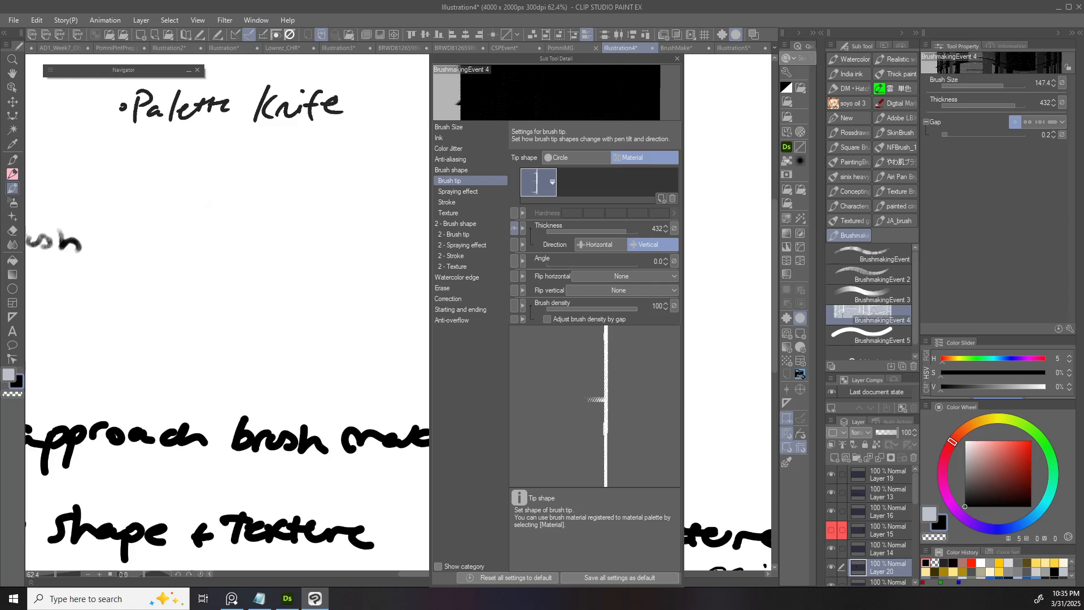
pyautogui.moveTo(253, 251)
pyautogui.mouseDown()
pyautogui.moveTo(285, 251)
pyautogui.moveTo(286, 269)
pyautogui.moveTo(310, 259)
pyautogui.mouseUp()
pyautogui.hotkey('ctrl', 'z')
# - Set the brush gap to 2.5, comparing other gap values with test strokes below the palette knife heading
pyautogui.click(989, 135)
pyautogui.hotkey('ctrl', 'z')
pyautogui.click(973, 135)
pyautogui.hotkey('ctrl', 'z')
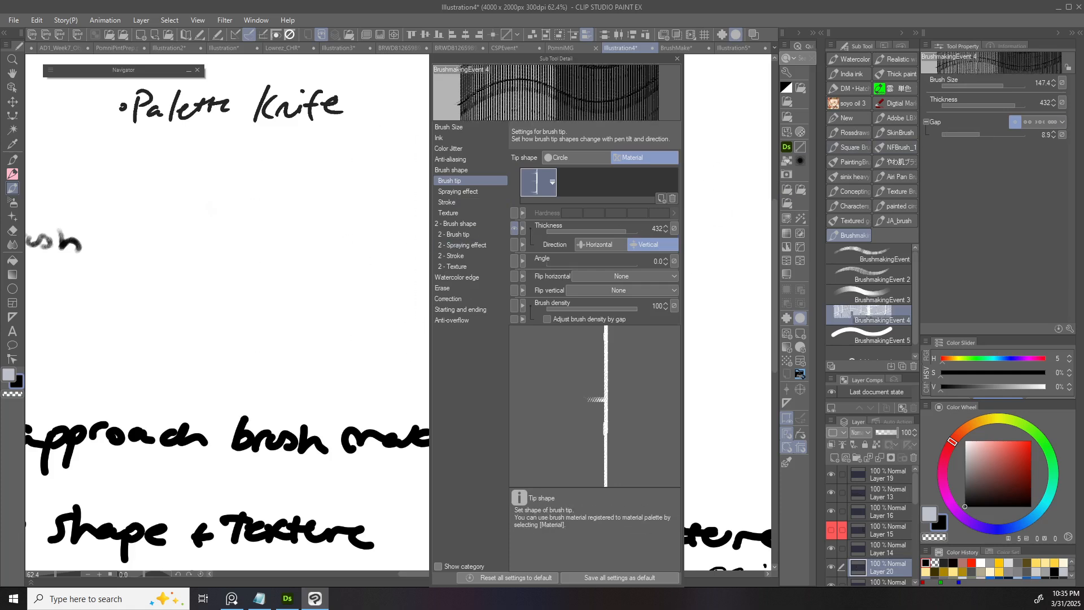
pyautogui.click(960, 135)
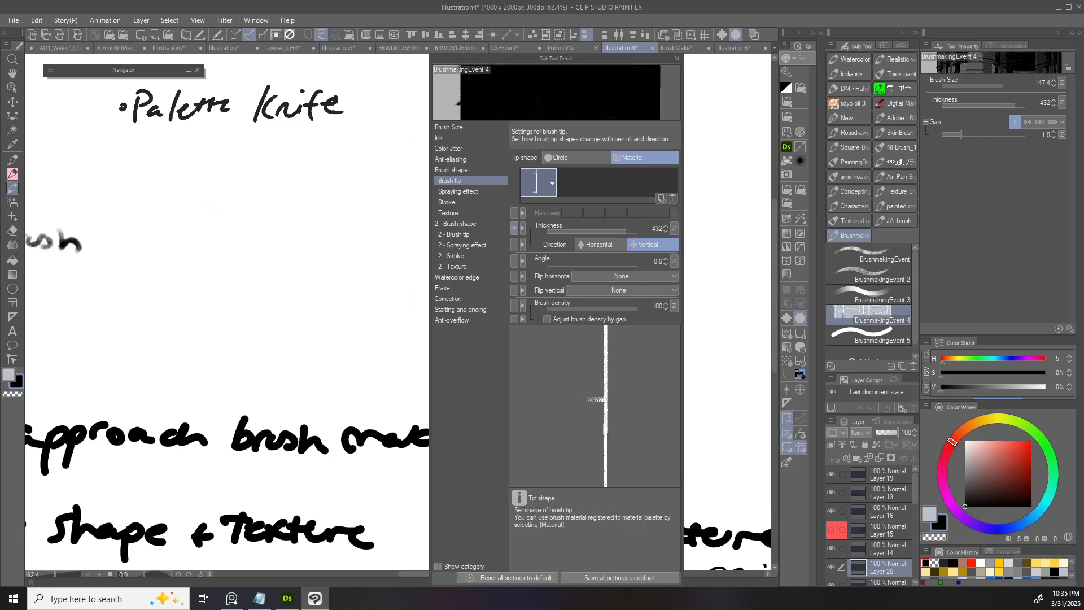
pyautogui.moveTo(298, 267); pyautogui.dragTo(389, 277)
pyautogui.hotkey('ctrl', 'z')
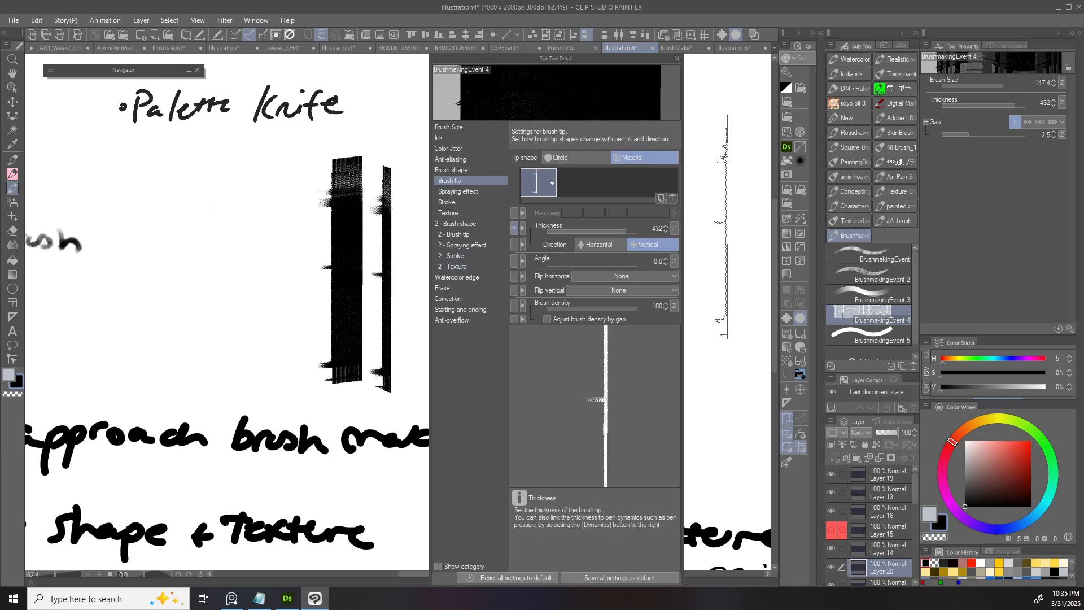
# - Enable pen pressure for the brush size, raise its minimum value, and try test strokes, undoing them
pyautogui.click(1062, 83)
pyautogui.click(863, 112)
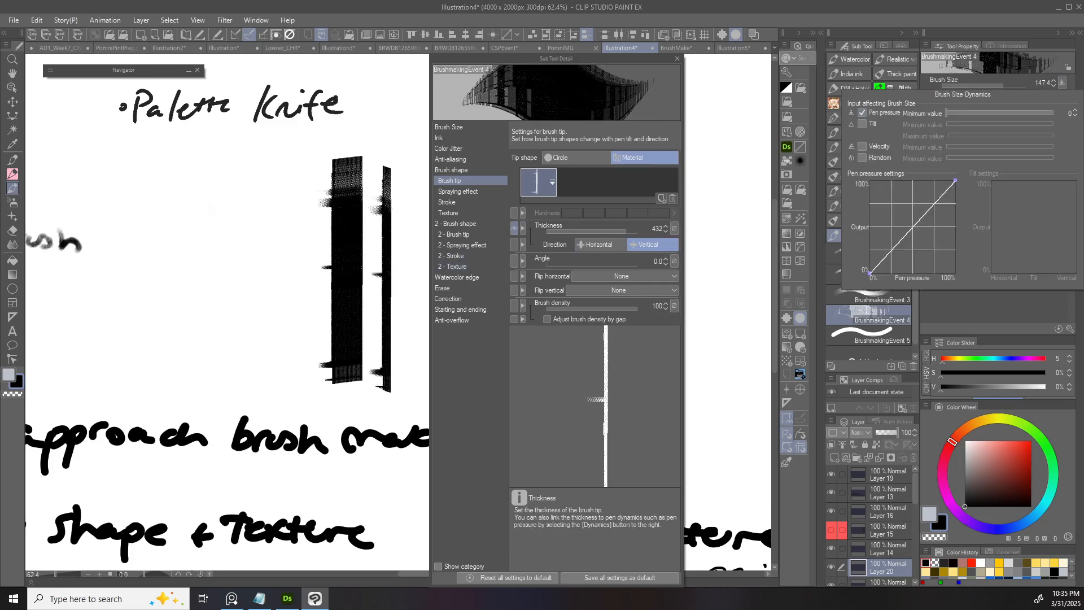
pyautogui.moveTo(966, 113); pyautogui.dragTo(994, 113)
pyautogui.click(158, 286)
pyautogui.moveTo(149, 289); pyautogui.dragTo(225, 287)
pyautogui.hotkey('ctrl', 'z')
pyautogui.moveTo(123, 287); pyautogui.dragTo(285, 274)
pyautogui.hotkey('ctrl', 'z')
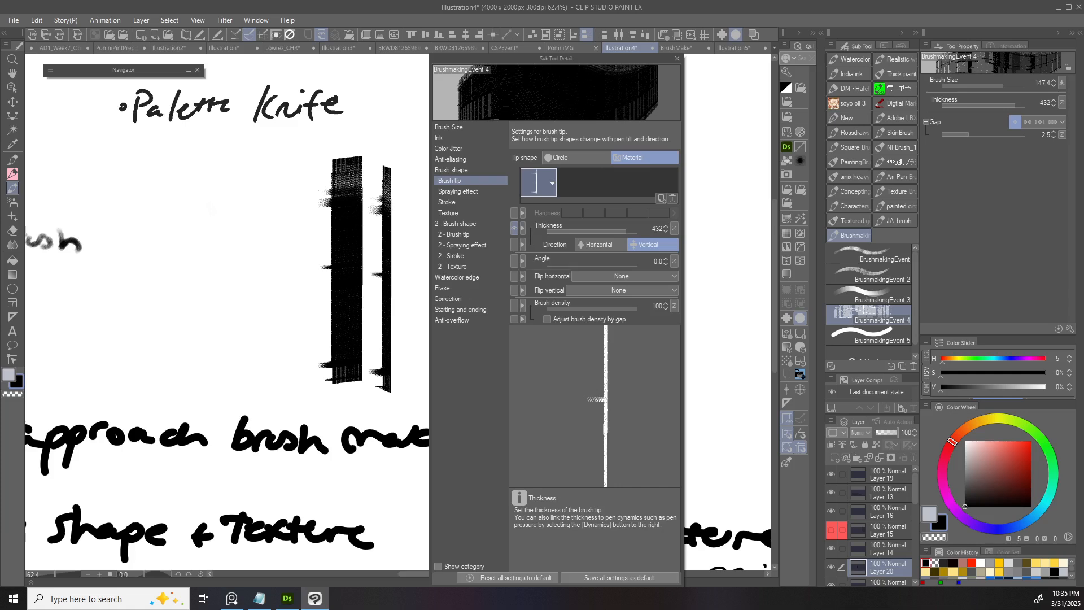
# - Reduce the brush size to 115.6 and paint broad test strokes beside the earlier black bars
pyautogui.press('[')
pyautogui.press('[')
pyautogui.moveTo(133, 300); pyautogui.dragTo(235, 282)
pyautogui.hotkey('ctrl', 'z')
pyautogui.moveTo(121, 284); pyautogui.dragTo(242, 283)
pyautogui.moveTo(141, 336)
pyautogui.mouseDown()
pyautogui.moveTo(271, 325)
pyautogui.moveTo(222, 341)
pyautogui.moveTo(257, 283)
pyautogui.moveTo(293, 302)
pyautogui.mouseUp()
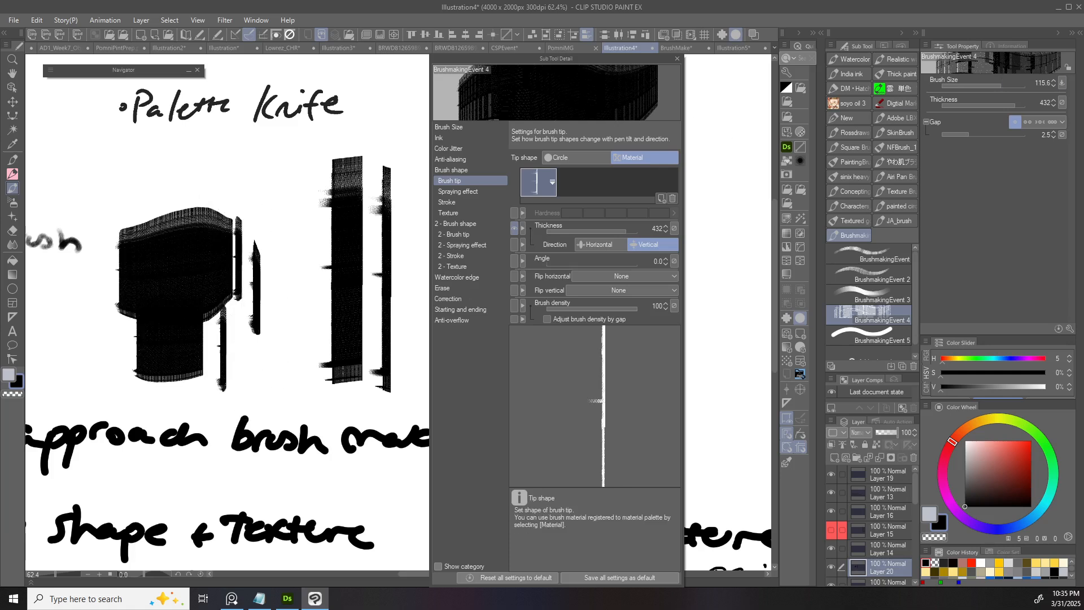
# - Set the brush size's pen pressure minimum to 55, bend the pressure curve downward, and paint more test strokes
pyautogui.click(1062, 83)
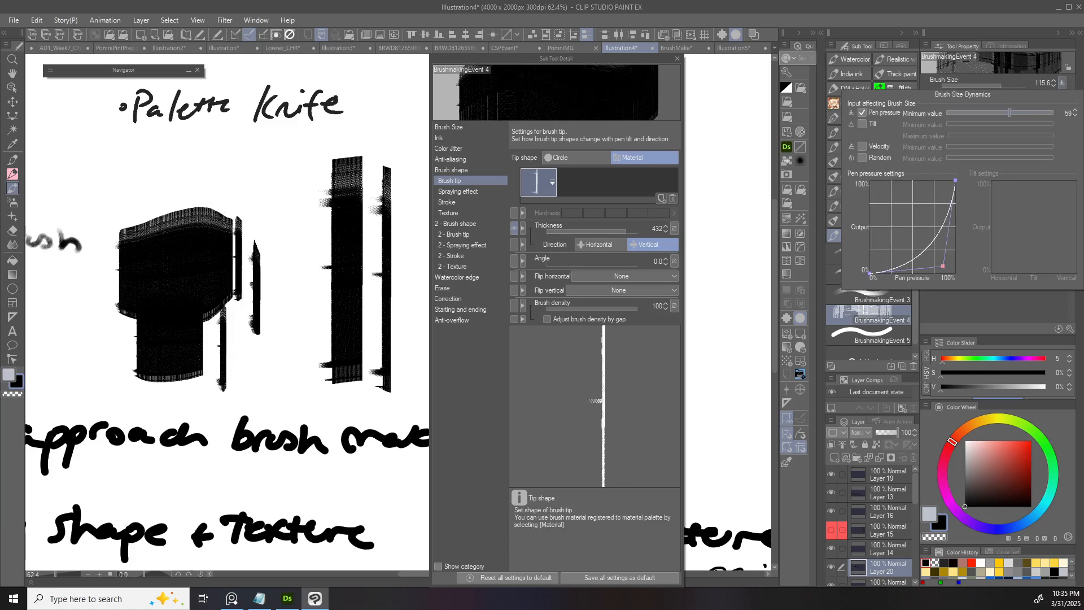
pyautogui.click(301, 234)
pyautogui.moveTo(267, 268); pyautogui.dragTo(305, 268)
pyautogui.hotkey('ctrl', 'z')
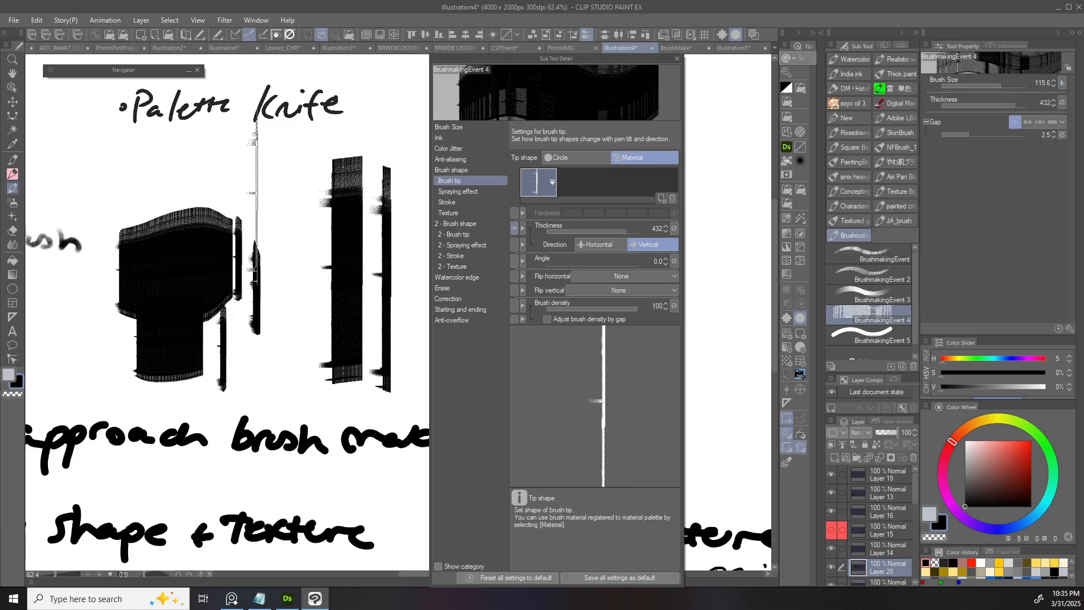
pyautogui.moveTo(256, 203)
pyautogui.mouseDown()
pyautogui.moveTo(294, 200)
pyautogui.moveTo(284, 202)
pyautogui.moveTo(312, 276)
pyautogui.mouseUp()
pyautogui.moveTo(237, 325); pyautogui.dragTo(323, 324)
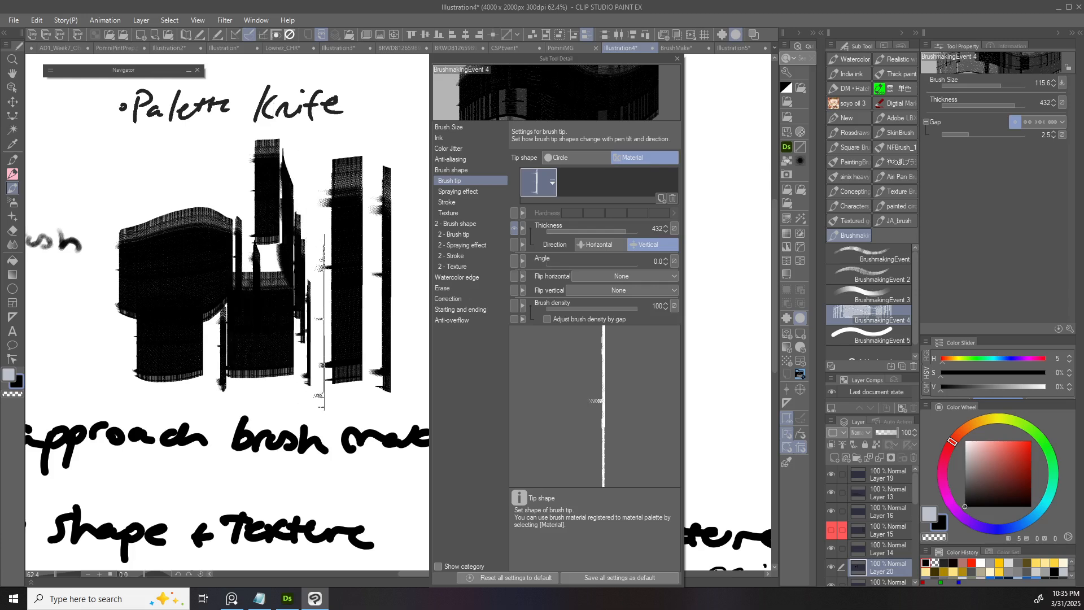
pyautogui.hotkey('ctrl', 'z')
pyautogui.moveTo(189, 251)
pyautogui.mouseDown()
pyautogui.moveTo(325, 250)
pyautogui.moveTo(327, 282)
pyautogui.moveTo(313, 276)
pyautogui.mouseUp()
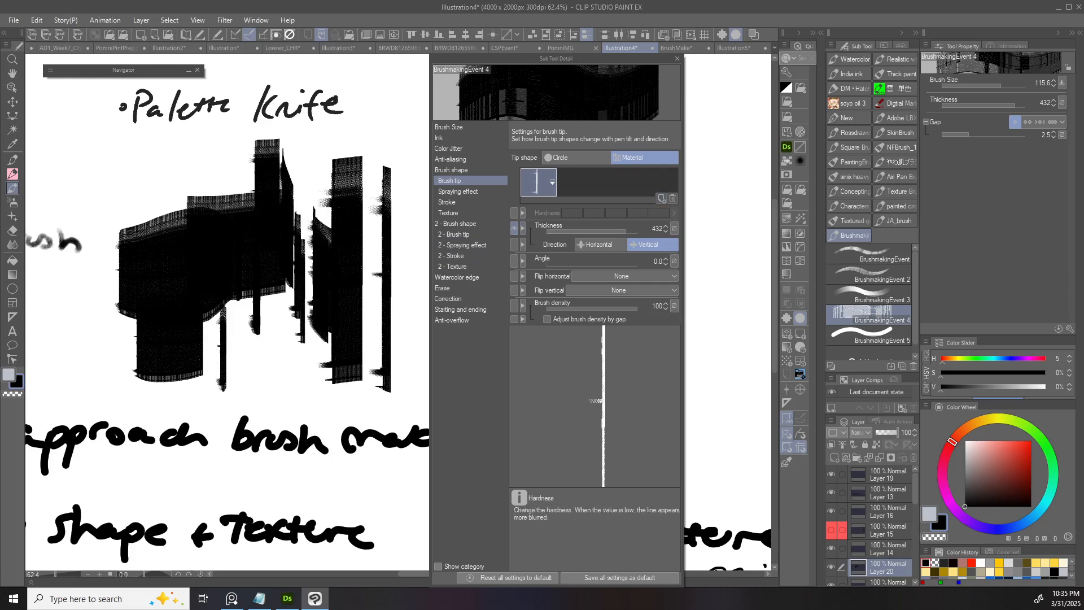
# - Show the brush's Opacity in the tool properties, look at its texture settings, and open its stroke settings
pyautogui.moveTo(412, 290); pyautogui.dragTo(332, 287)
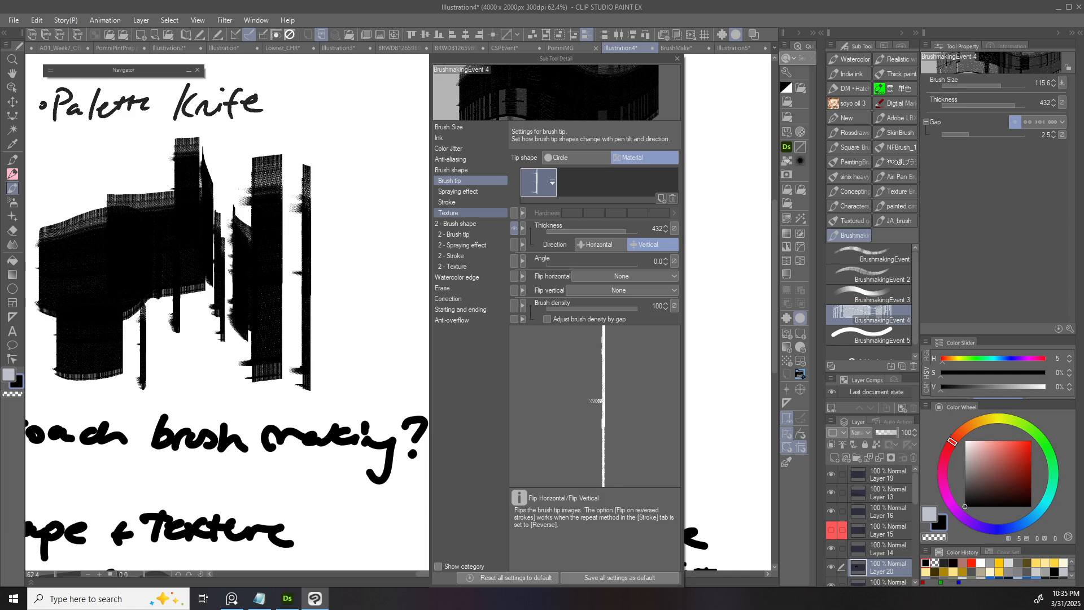
pyautogui.click(446, 137)
pyautogui.click(514, 157)
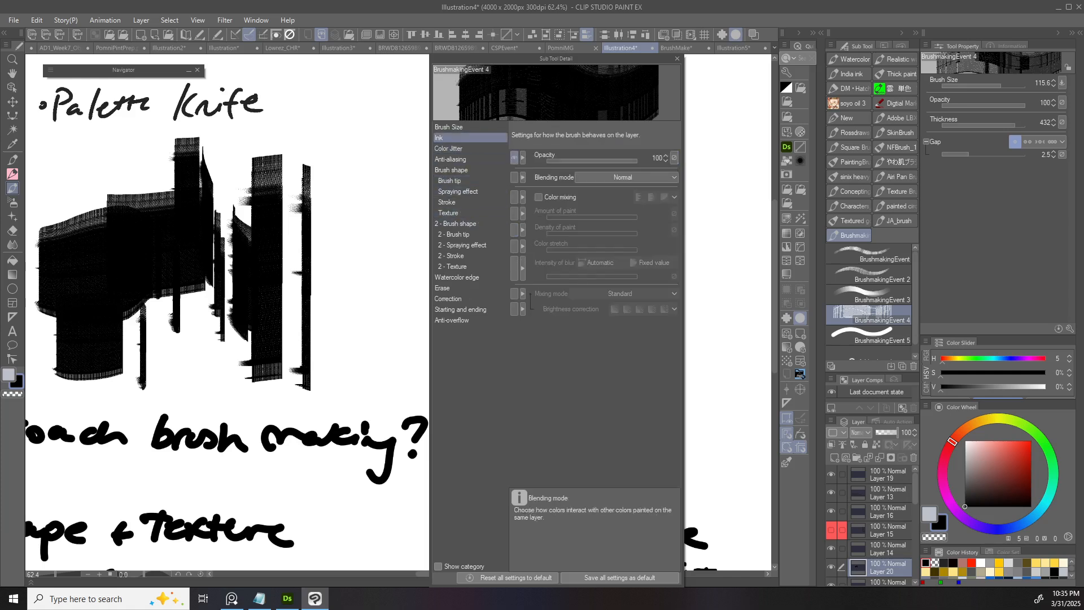
pyautogui.click(449, 213)
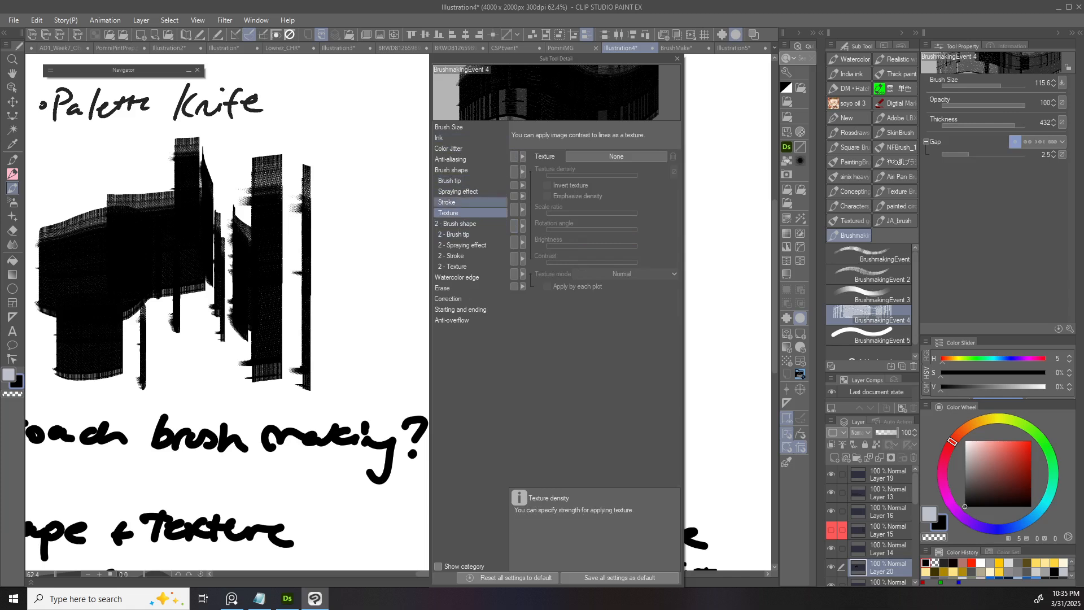
pyautogui.click(447, 202)
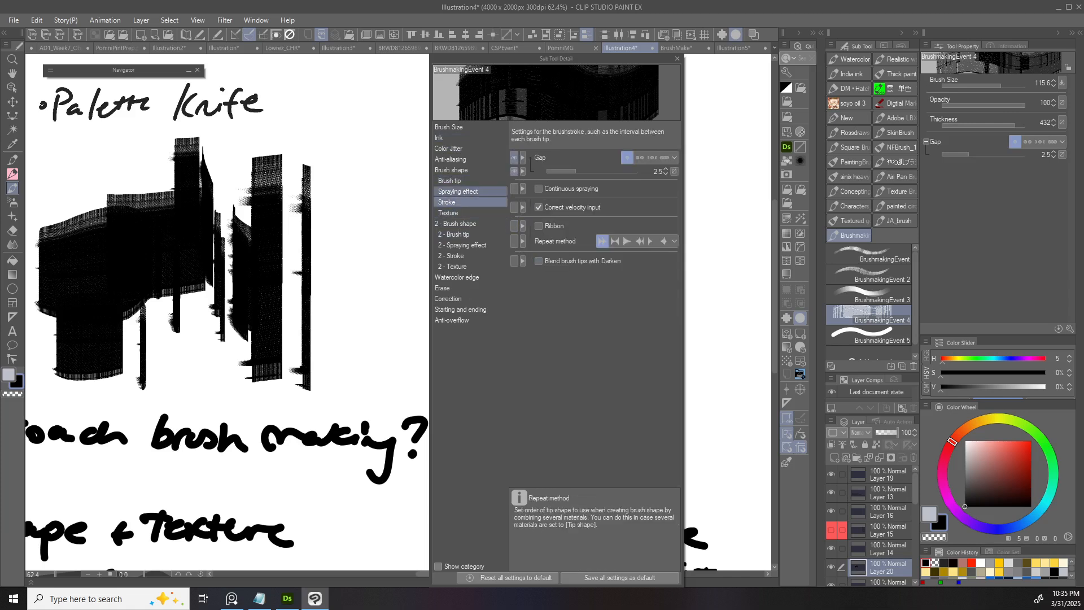
# - Show and turn on Continuous spraying, add Brush density to the tool properties, and close the detailed brush settings
pyautogui.click(458, 191)
pyautogui.click(447, 202)
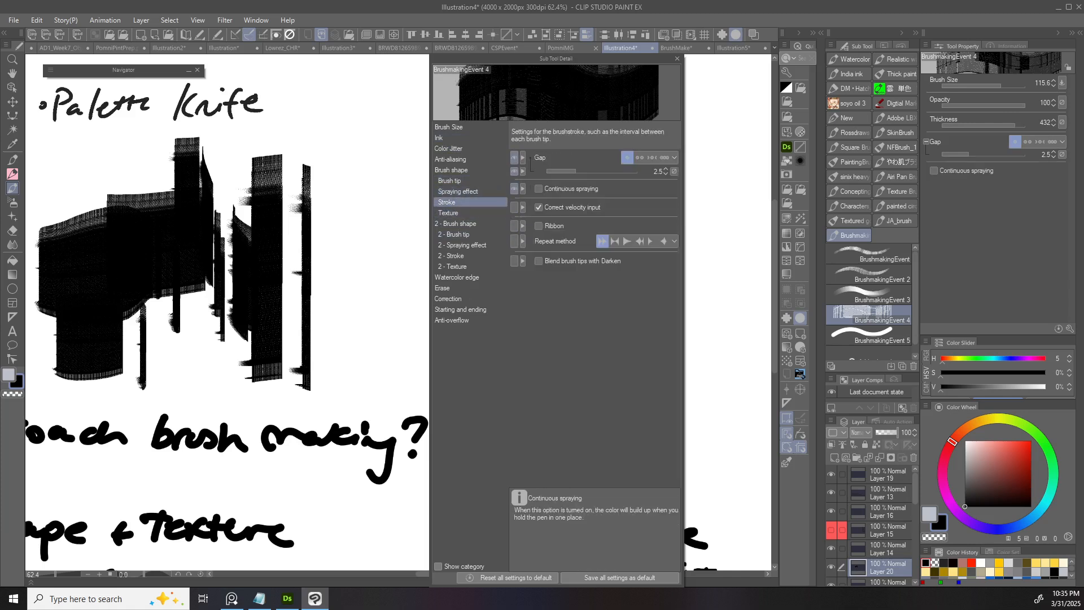
pyautogui.click(458, 192)
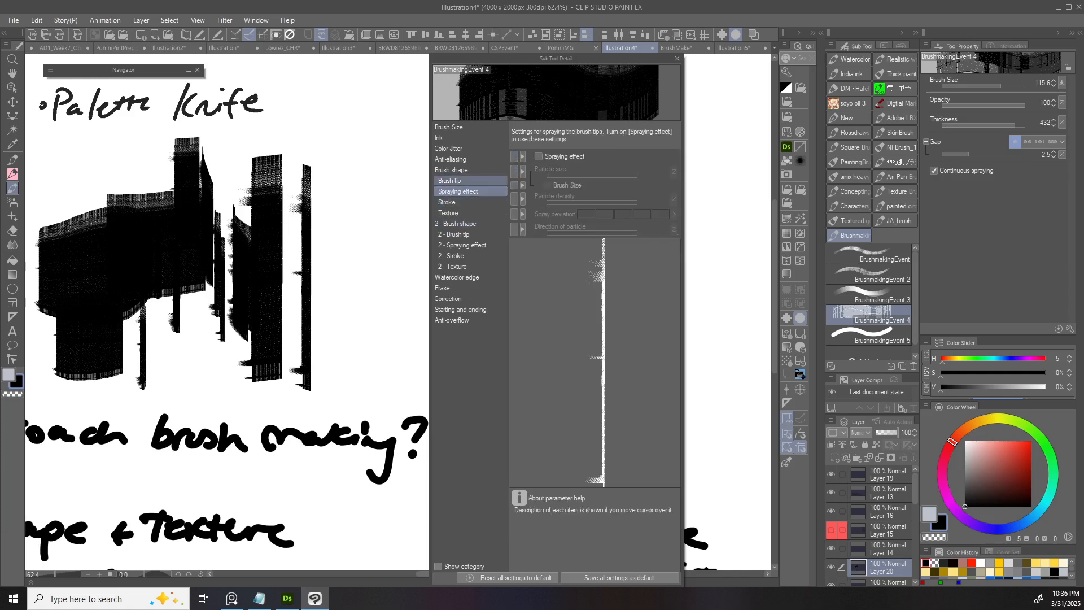
pyautogui.click(450, 180)
pyautogui.click(514, 305)
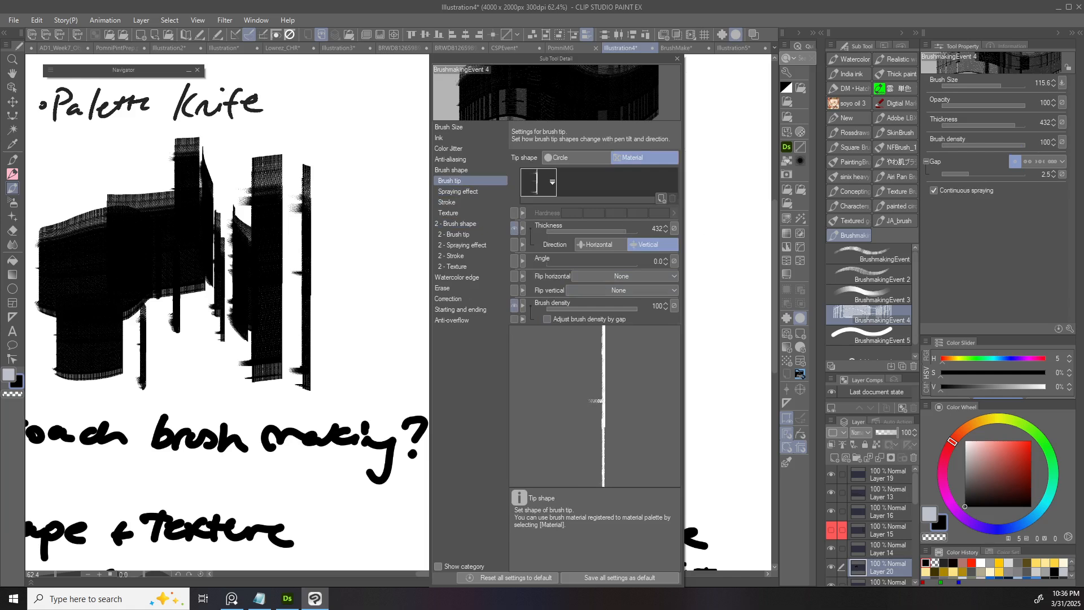
pyautogui.click(677, 58)
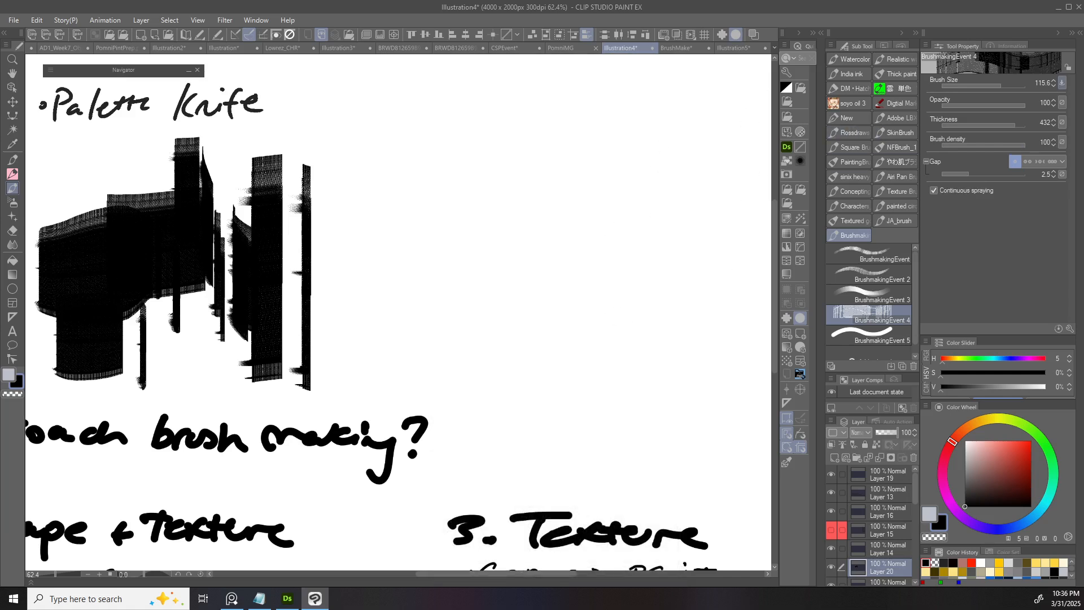
# - Check the brush size's pen pressure dynamics and paint slanted test strokes beside the black bars, undoing the first attempts
pyautogui.click(1062, 83)
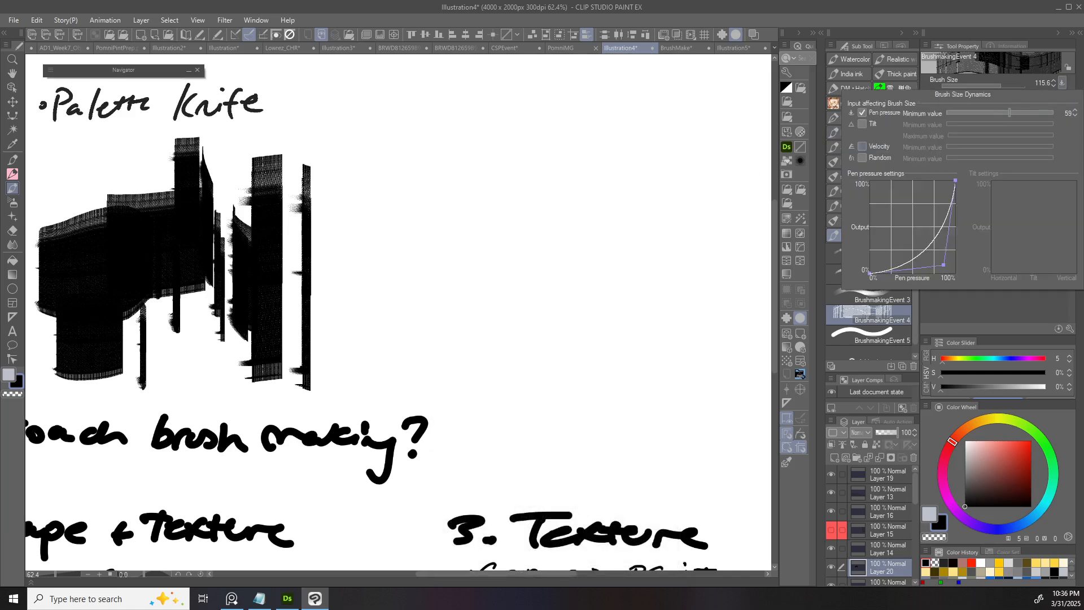
pyautogui.click(491, 250)
pyautogui.moveTo(402, 273); pyautogui.dragTo(564, 253)
pyautogui.hotkey('ctrl', 'z')
pyautogui.moveTo(352, 273); pyautogui.dragTo(486, 265)
pyautogui.hotkey('ctrl', 'z')
pyautogui.moveTo(367, 293)
pyautogui.mouseDown()
pyautogui.moveTo(519, 257)
pyautogui.moveTo(425, 284)
pyautogui.moveTo(405, 308)
pyautogui.mouseUp()
pyautogui.hotkey('ctrl', 'z')
pyautogui.click(424, 292)
pyautogui.moveTo(392, 265)
pyautogui.mouseDown()
pyautogui.moveTo(434, 287)
pyautogui.moveTo(497, 281)
pyautogui.mouseUp()
pyautogui.click(459, 284)
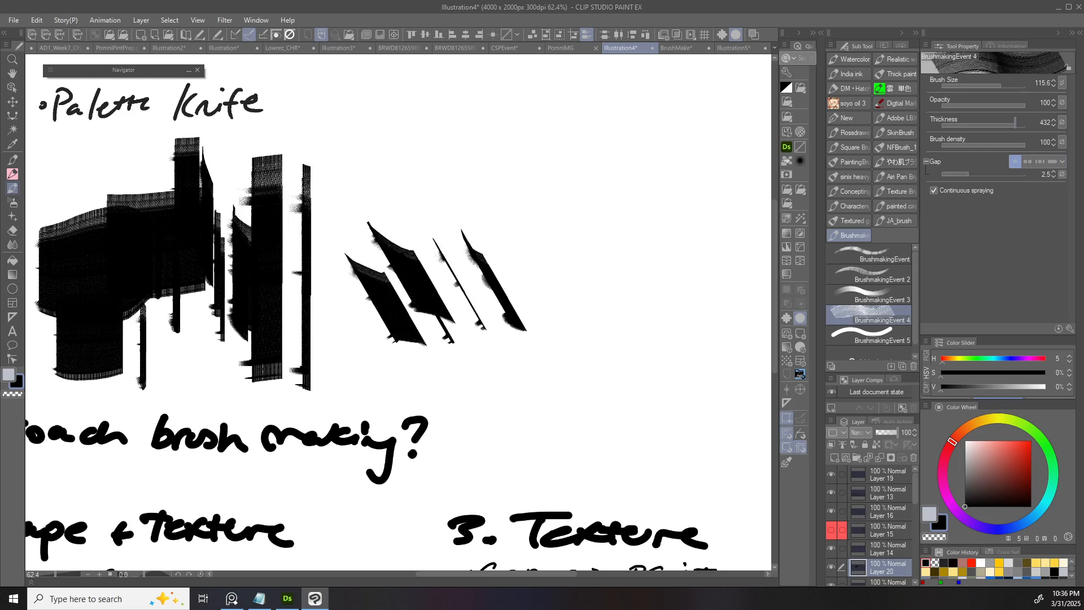
# - Raise the brush size to 301.2, set the thickness to 148, and paint broad slanted test strokes beside the previous ones
pyautogui.moveTo(1014, 122); pyautogui.dragTo(999, 122)
pyautogui.moveTo(542, 271)
pyautogui.mouseDown()
pyautogui.moveTo(613, 260)
pyautogui.moveTo(590, 264)
pyautogui.mouseUp()
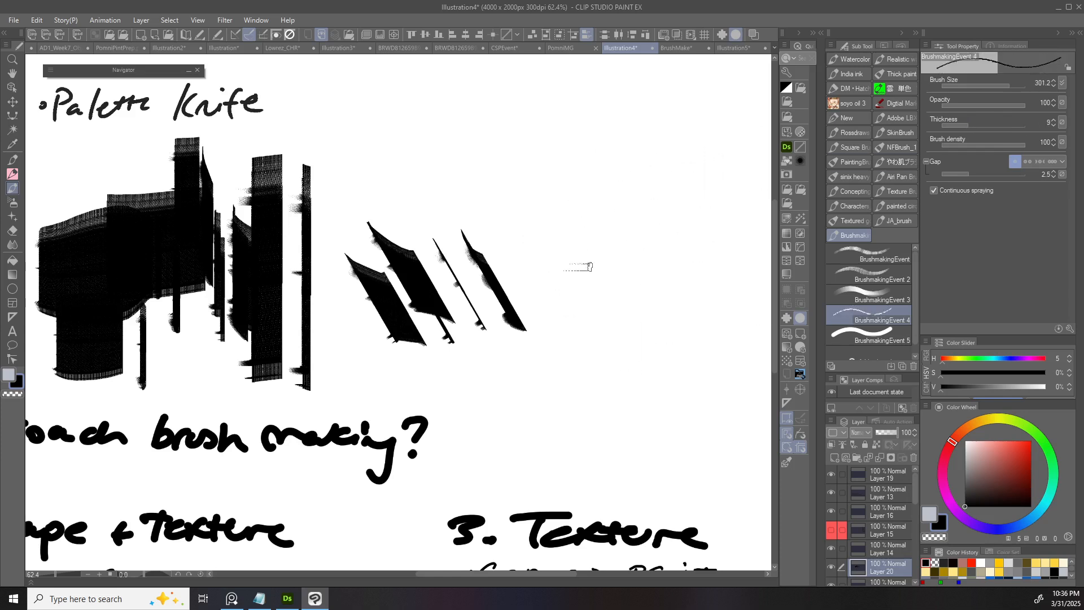
pyautogui.click(994, 125)
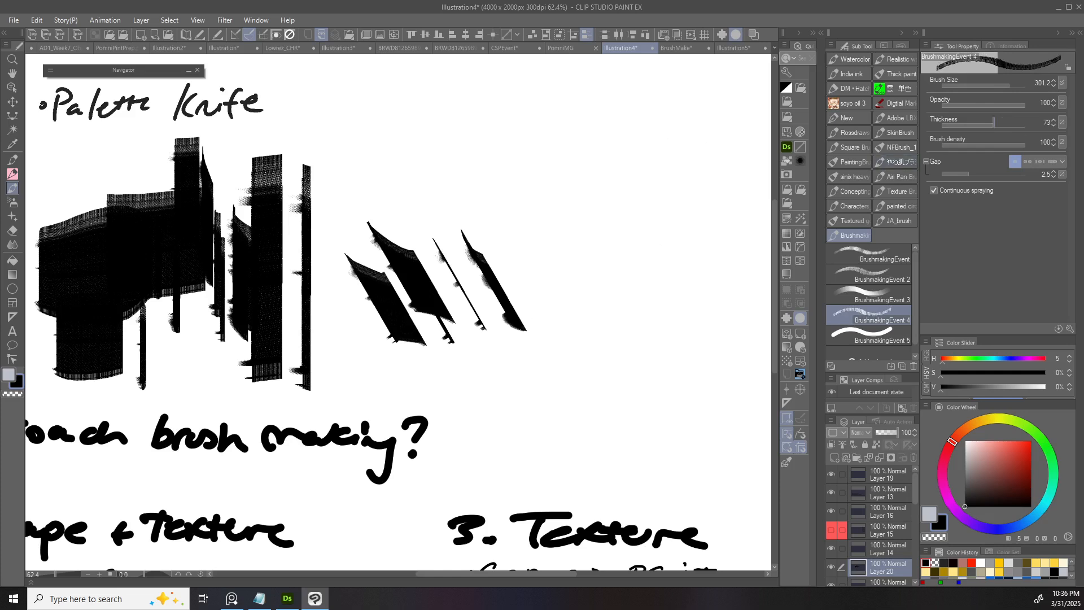
pyautogui.click(1002, 122)
pyautogui.moveTo(580, 214); pyautogui.dragTo(580, 372)
pyautogui.moveTo(564, 282); pyautogui.dragTo(456, 296)
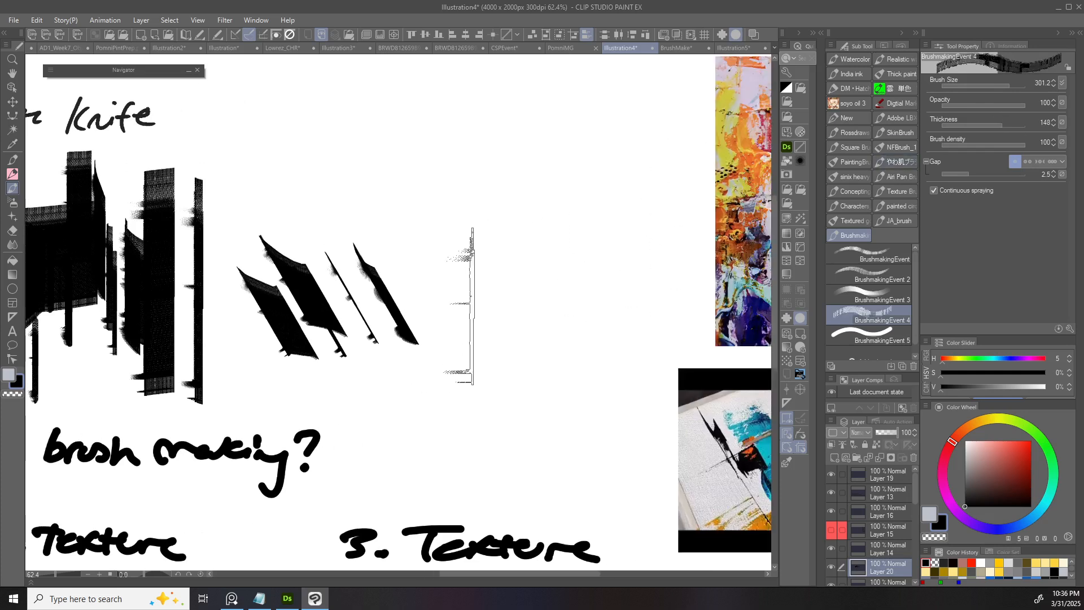
pyautogui.moveTo(392, 280); pyautogui.dragTo(461, 268)
pyautogui.moveTo(432, 206); pyautogui.dragTo(472, 212)
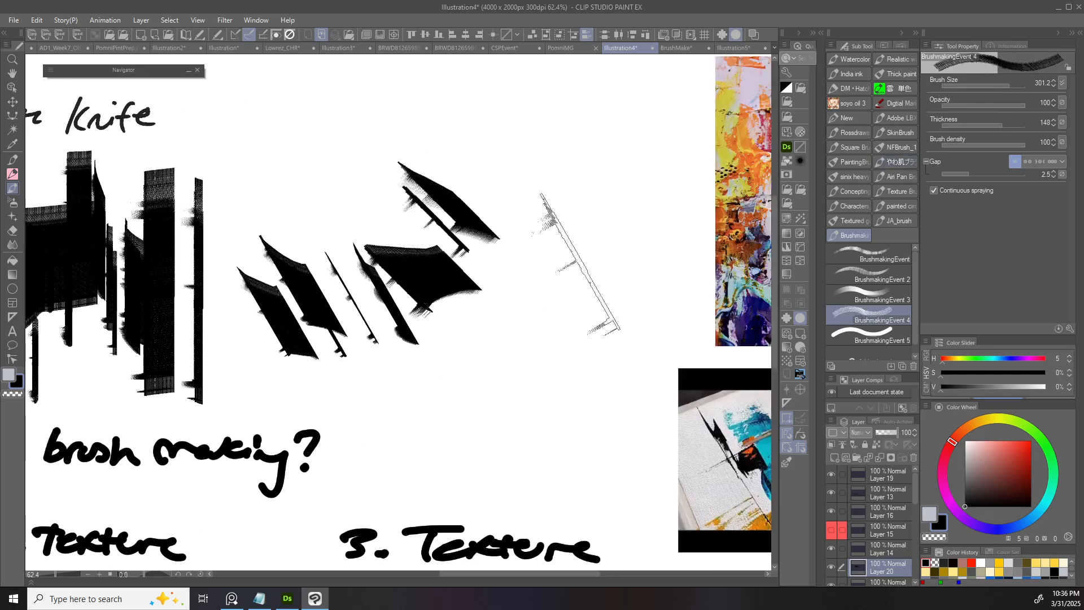
# - Set the brush thickness to 328 and the size to 177.2, and paint upright test strokes next to the slanted shapes
pyautogui.click(1011, 123)
pyautogui.moveTo(474, 120); pyautogui.dragTo(474, 466)
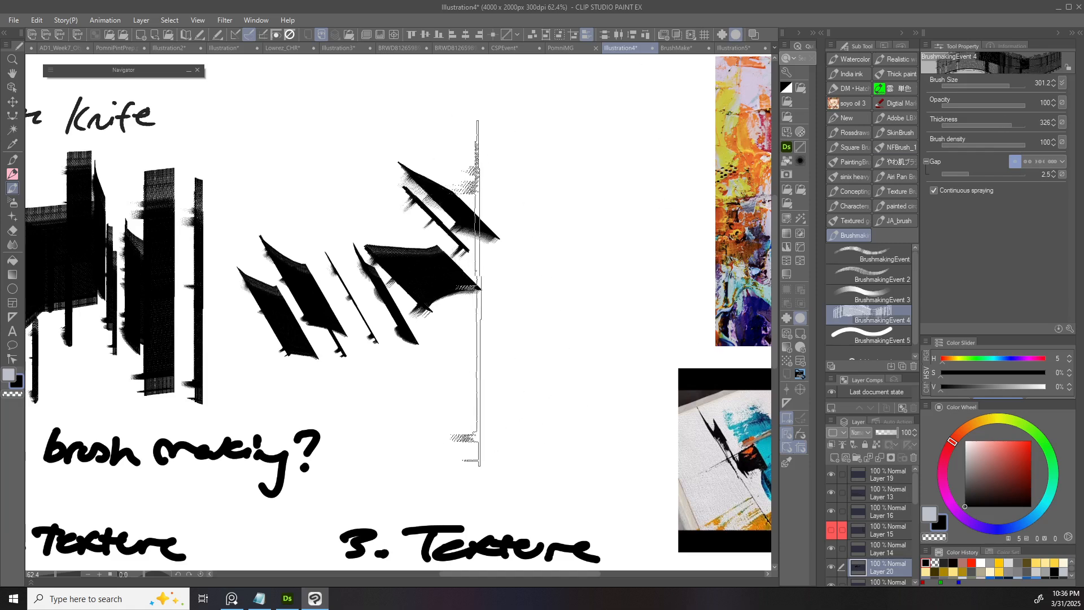
pyautogui.press('[')
pyautogui.moveTo(446, 320); pyautogui.dragTo(517, 323)
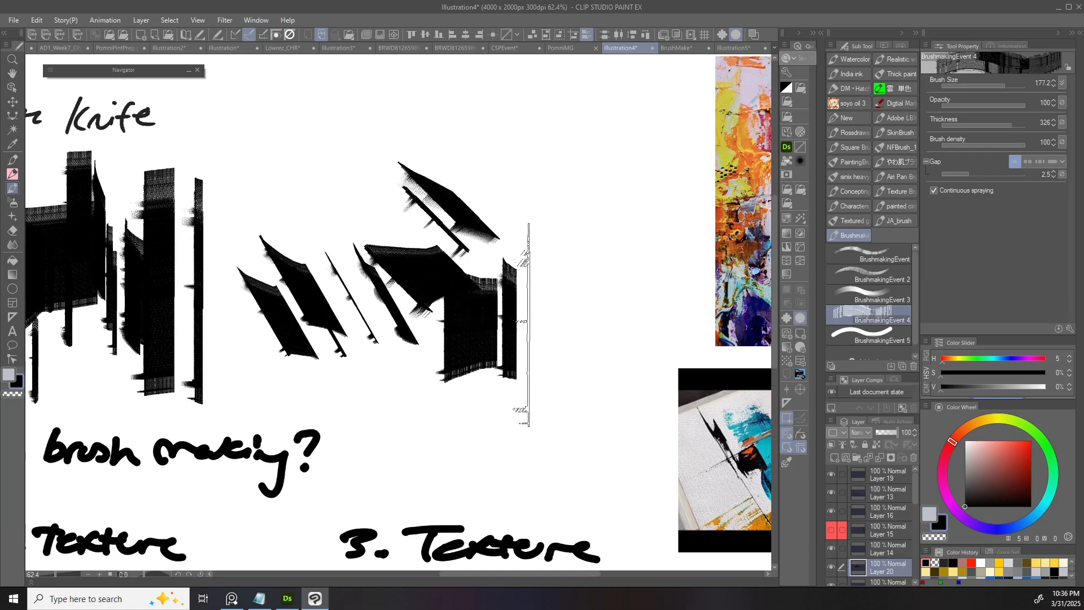
# - Reduce the brush thickness to 225, paint another broad test stroke, and try a horizontal one above the shapes, undoing it
pyautogui.click(1008, 122)
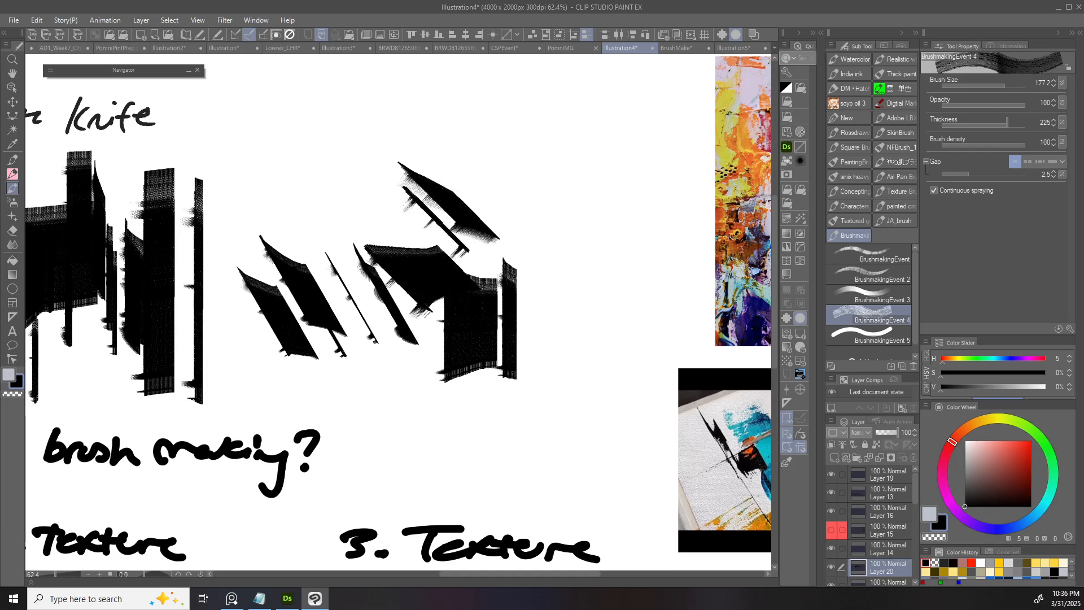
pyautogui.moveTo(501, 299); pyautogui.dragTo(546, 308)
pyautogui.moveTo(584, 302); pyautogui.dragTo(550, 312)
pyautogui.scroll(-2, 536, 313)
pyautogui.scroll(1, 488, 320)
pyautogui.press(']')
pyautogui.moveTo(287, 240); pyautogui.dragTo(481, 231)
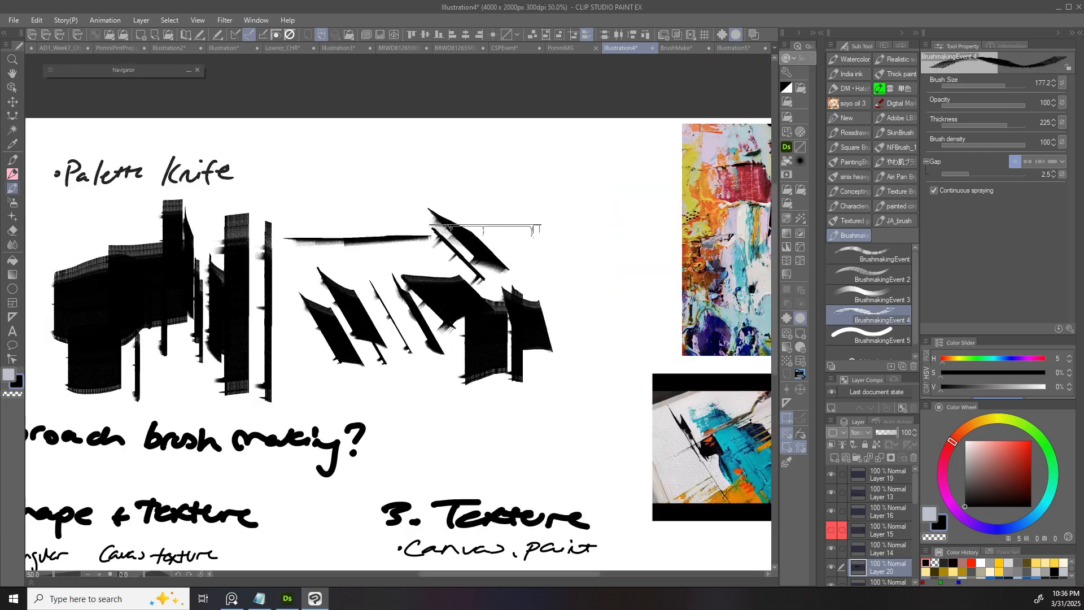
pyautogui.hotkey('ctrl', 'z')
# - Reduce the brush size to 132.5 and paint rows of horizontal test strokes between the slanted shapes and the reference painting
pyautogui.moveTo(319, 224); pyautogui.dragTo(374, 224)
pyautogui.click(422, 211)
pyautogui.scroll(3, 394, 201)
pyautogui.moveTo(293, 200)
pyautogui.mouseDown()
pyautogui.moveTo(522, 214)
pyautogui.moveTo(477, 232)
pyautogui.moveTo(419, 210)
pyautogui.mouseUp()
pyautogui.moveTo(340, 184)
pyautogui.mouseDown()
pyautogui.moveTo(504, 204)
pyautogui.moveTo(453, 205)
pyautogui.moveTo(458, 212)
pyautogui.moveTo(436, 186)
pyautogui.mouseUp()
pyautogui.moveTo(313, 196); pyautogui.dragTo(333, 197)
pyautogui.moveTo(502, 193)
pyautogui.mouseDown()
pyautogui.moveTo(562, 218)
pyautogui.moveTo(458, 245)
pyautogui.moveTo(593, 246)
pyautogui.mouseUp()
pyautogui.moveTo(497, 276); pyautogui.dragTo(619, 302)
pyautogui.hotkey('ctrl', 'z')
pyautogui.moveTo(596, 260)
pyautogui.mouseDown()
pyautogui.moveTo(409, 260)
pyautogui.moveTo(542, 263)
pyautogui.mouseUp()
pyautogui.moveTo(559, 275)
pyautogui.mouseDown()
pyautogui.moveTo(586, 301)
pyautogui.moveTo(503, 297)
pyautogui.mouseUp()
pyautogui.moveTo(570, 305); pyautogui.dragTo(533, 294)
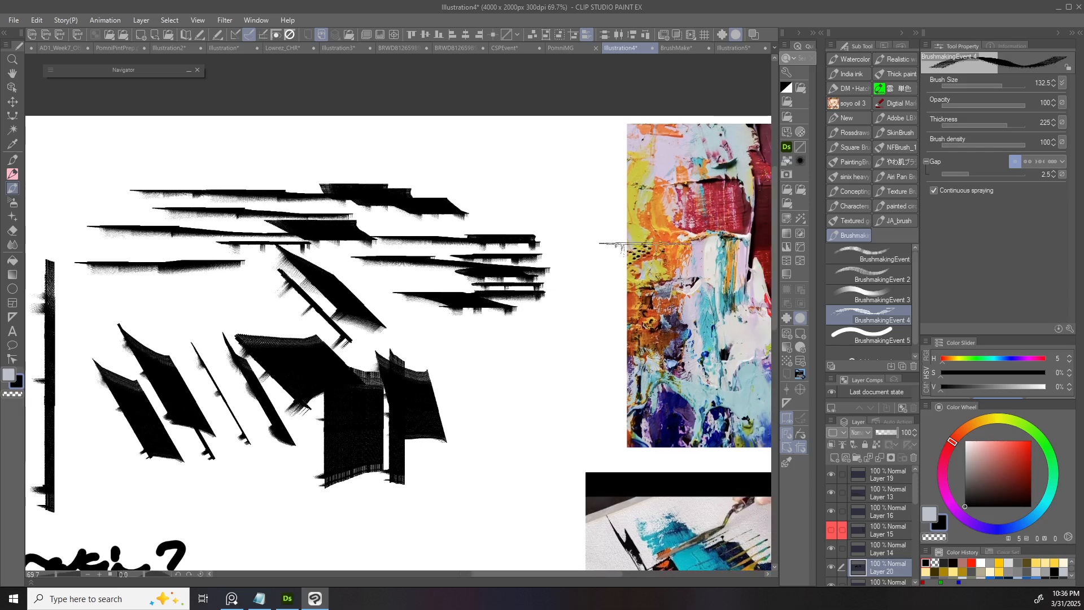
# - Enable Random for the brush thickness with a minimum value of 44 and paint horizontal test strokes beside the lower shapes
pyautogui.click(1062, 122)
pyautogui.click(862, 197)
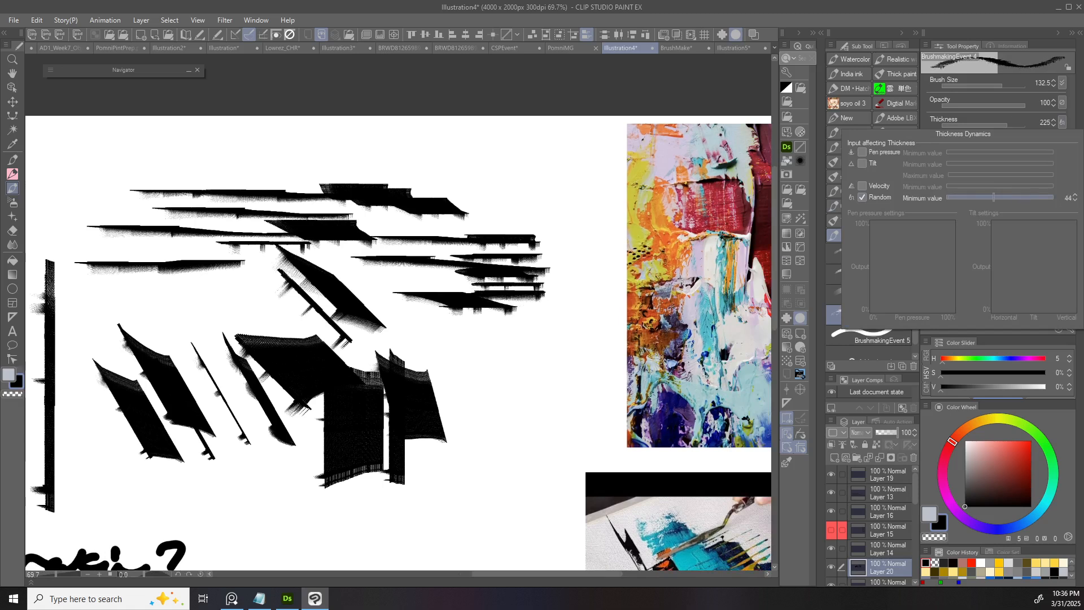
pyautogui.click(531, 298)
pyautogui.moveTo(401, 349); pyautogui.dragTo(582, 344)
pyautogui.moveTo(440, 361); pyautogui.dragTo(579, 395)
pyautogui.moveTo(415, 375); pyautogui.dragTo(568, 379)
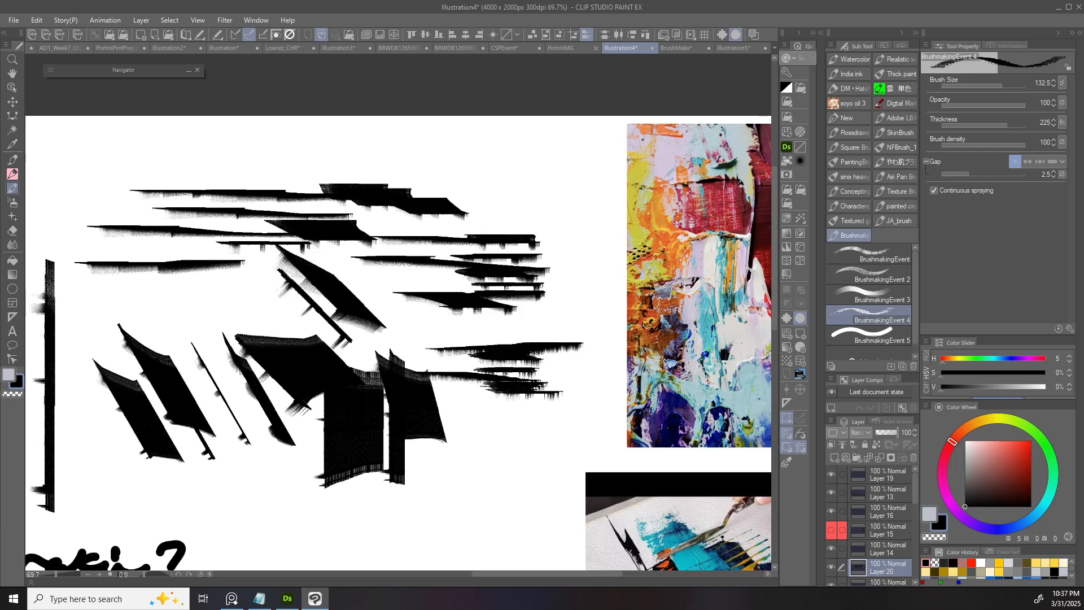
# - Add velocity and pen pressure to the thickness dynamics, set the random minimum to 54, and paint test strokes with size up to 248.4
pyautogui.click(1062, 122)
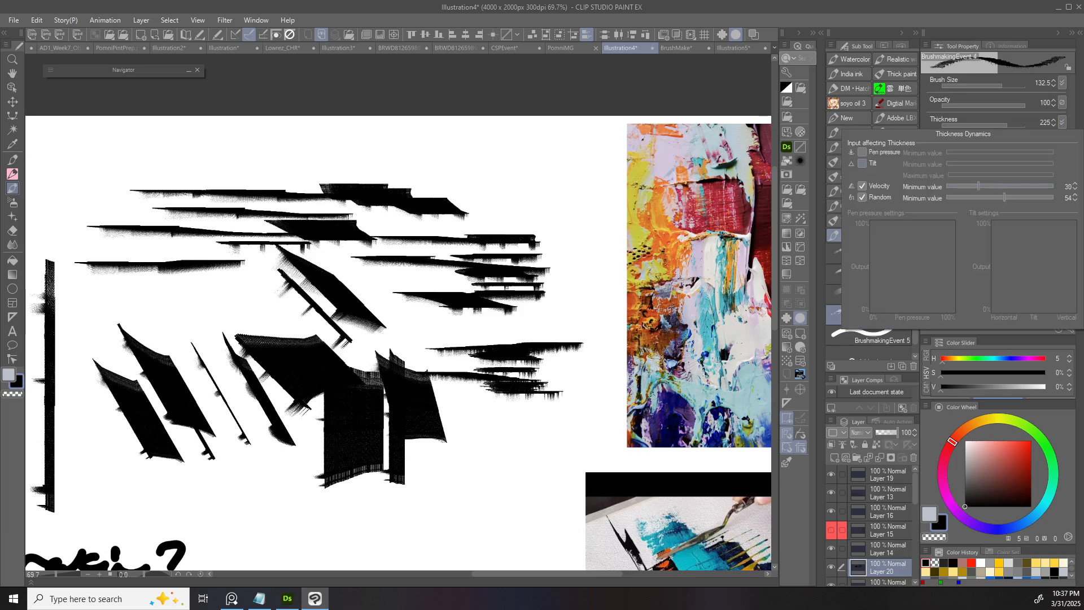
pyautogui.click(862, 152)
pyautogui.moveTo(520, 175)
pyautogui.mouseDown()
pyautogui.moveTo(333, 166)
pyautogui.moveTo(505, 147)
pyautogui.moveTo(416, 142)
pyautogui.moveTo(453, 164)
pyautogui.moveTo(601, 164)
pyautogui.mouseUp()
pyautogui.scroll(3, 420, 192)
pyautogui.moveTo(420, 192); pyautogui.dragTo(469, 199)
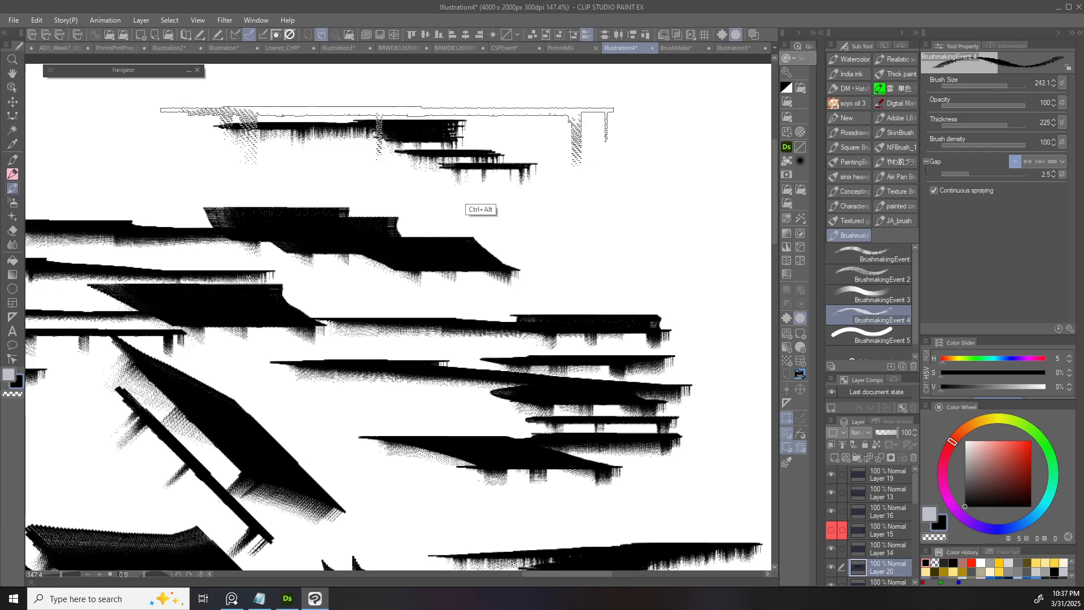
pyautogui.scroll(-3, 469, 199)
pyautogui.moveTo(254, 155); pyautogui.dragTo(621, 169)
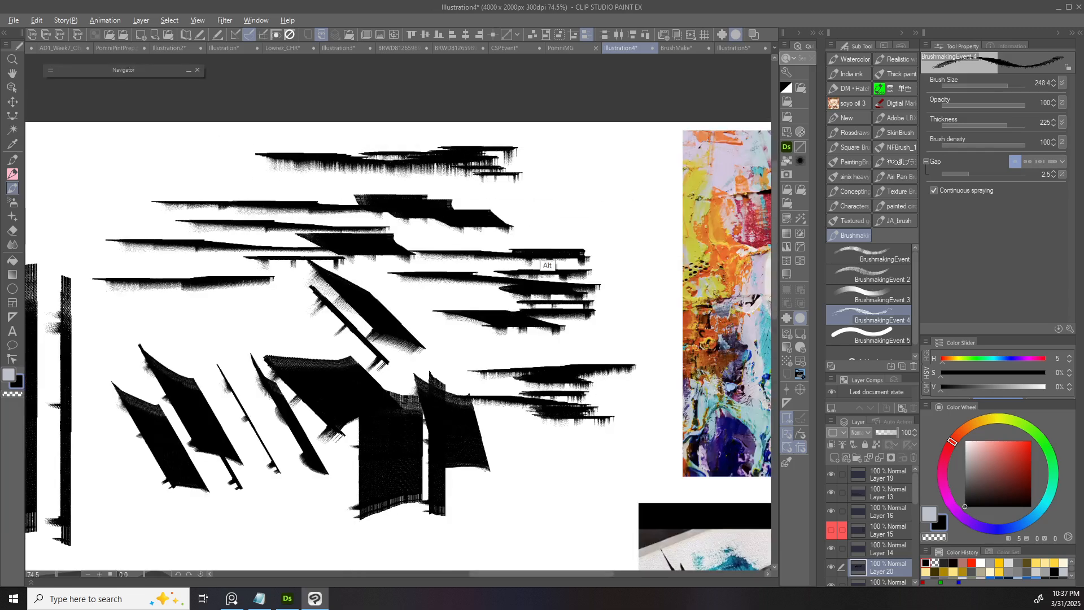
# - Try slanted and horizontal test strokes in the blank area below the black shapes, undoing each one
pyautogui.scroll(-2, 497, 156)
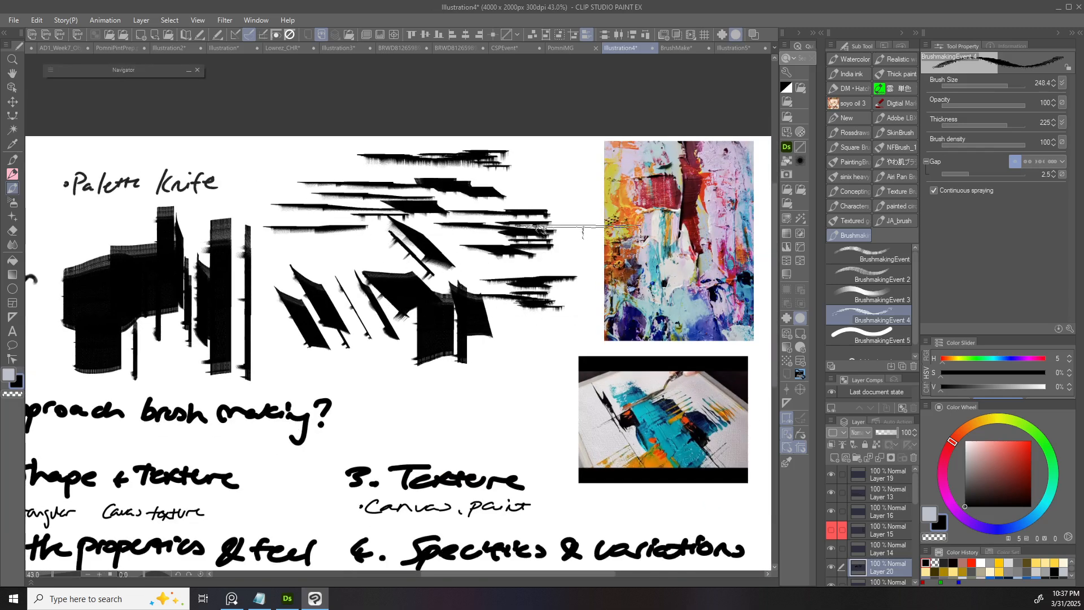
pyautogui.moveTo(714, 167); pyautogui.dragTo(608, 174)
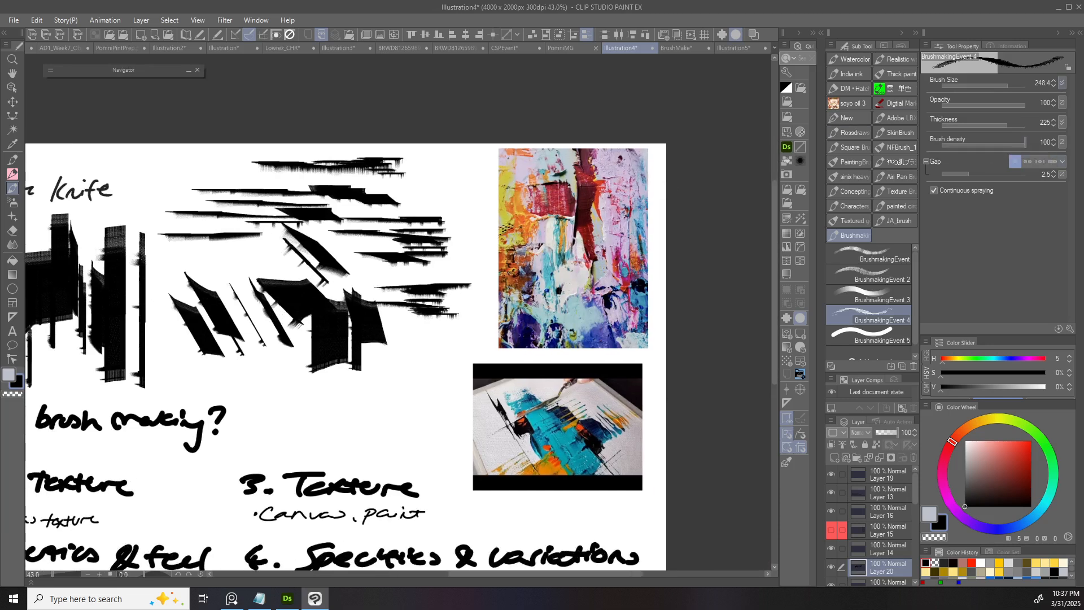
pyautogui.moveTo(410, 319); pyautogui.dragTo(468, 274)
pyautogui.moveTo(348, 368); pyautogui.dragTo(463, 353)
pyautogui.hotkey('ctrl', 'z')
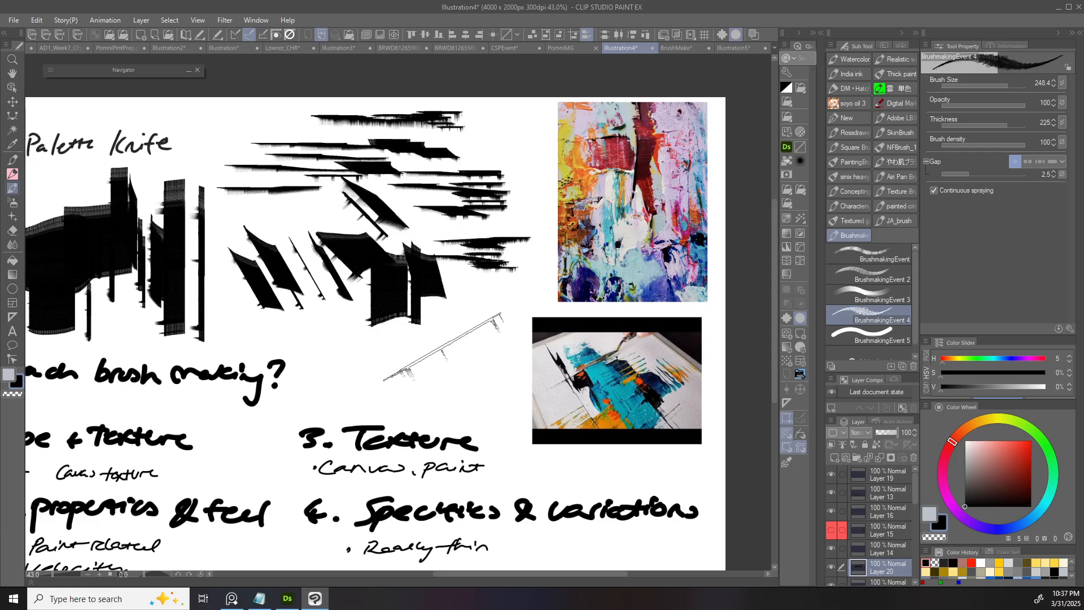
pyautogui.moveTo(384, 350); pyautogui.dragTo(385, 361)
pyautogui.hotkey('ctrl', 'z')
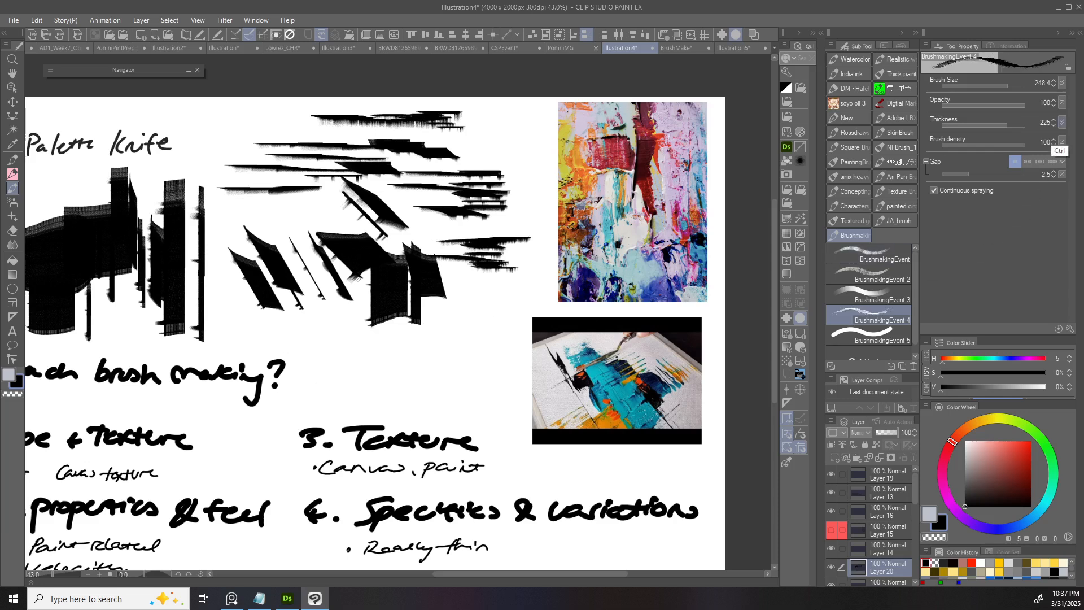
# - Revisit the thickness dynamics and paint broad jagged test strokes with an upright tip below the black shapes, undoing unwanted ones
pyautogui.click(1062, 122)
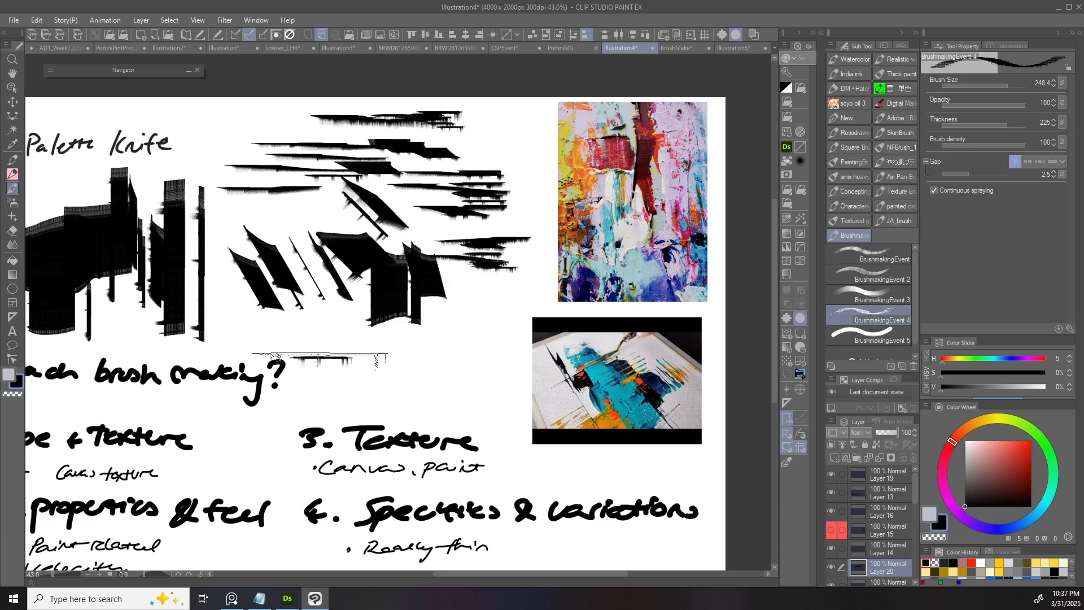
pyautogui.press('ctrl')
pyautogui.hotkey('ctrl', ']')
pyautogui.moveTo(456, 355)
pyautogui.mouseDown()
pyautogui.moveTo(393, 355)
pyautogui.moveTo(449, 345)
pyautogui.moveTo(383, 363)
pyautogui.moveTo(451, 325)
pyautogui.moveTo(500, 333)
pyautogui.moveTo(483, 347)
pyautogui.moveTo(404, 347)
pyautogui.mouseUp()
pyautogui.hotkey('ctrl', 'z')
pyautogui.hotkey('ctrl', 'z')
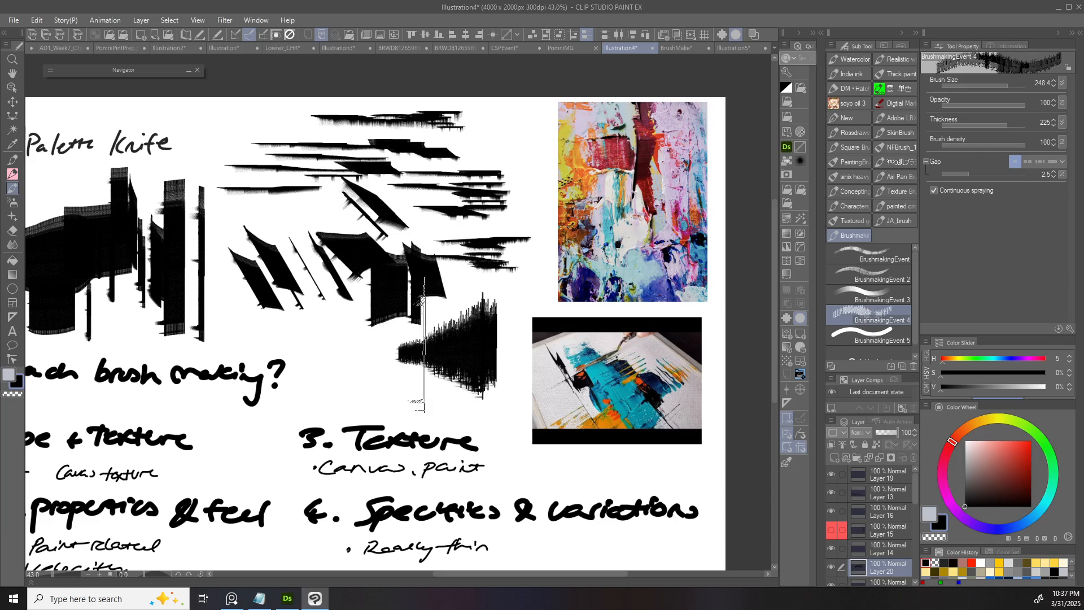
pyautogui.moveTo(479, 346)
pyautogui.mouseDown()
pyautogui.moveTo(331, 350)
pyautogui.moveTo(443, 339)
pyautogui.moveTo(365, 350)
pyautogui.moveTo(458, 349)
pyautogui.moveTo(493, 334)
pyautogui.moveTo(429, 344)
pyautogui.moveTo(476, 334)
pyautogui.mouseUp()
pyautogui.hotkey('ctrl', 'z')
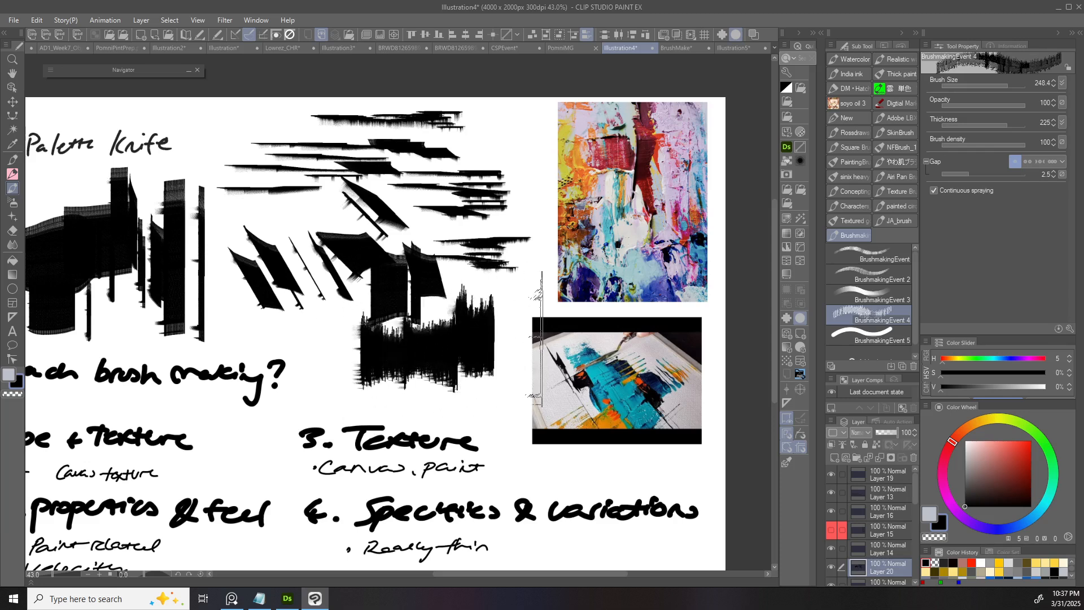
pyautogui.hotkey('ctrl', 'z')
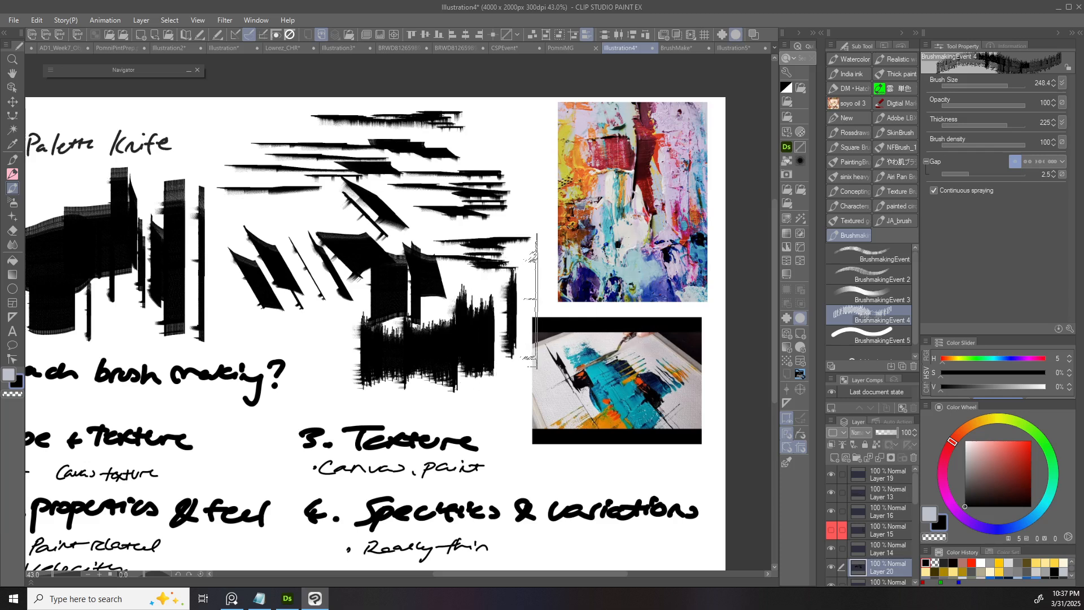
# - Turn the brush tip back to horizontal and clear all the black test strokes from the layer
pyautogui.press(']')
pyautogui.press(']')
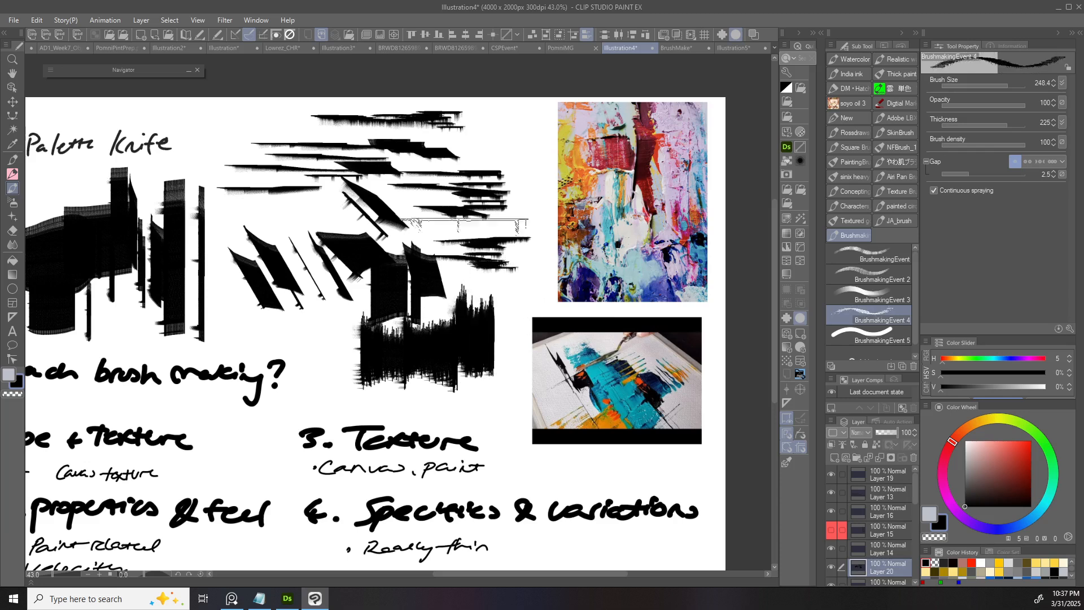
pyautogui.moveTo(577, 286); pyautogui.dragTo(624, 305)
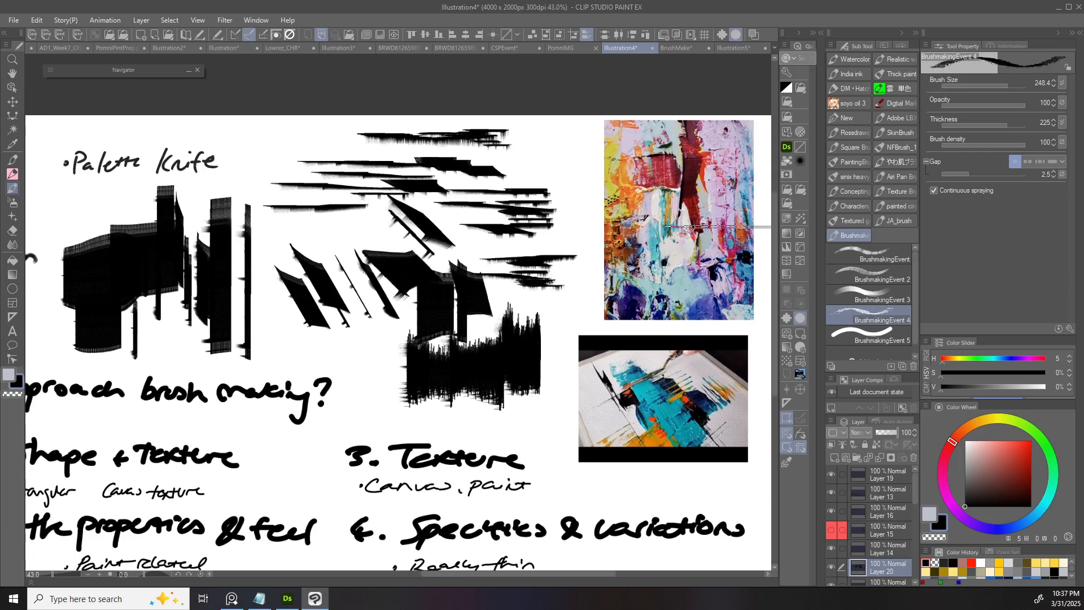
pyautogui.moveTo(715, 246); pyautogui.dragTo(579, 265)
pyautogui.moveTo(436, 285); pyautogui.dragTo(570, 288)
pyautogui.press('Delete')
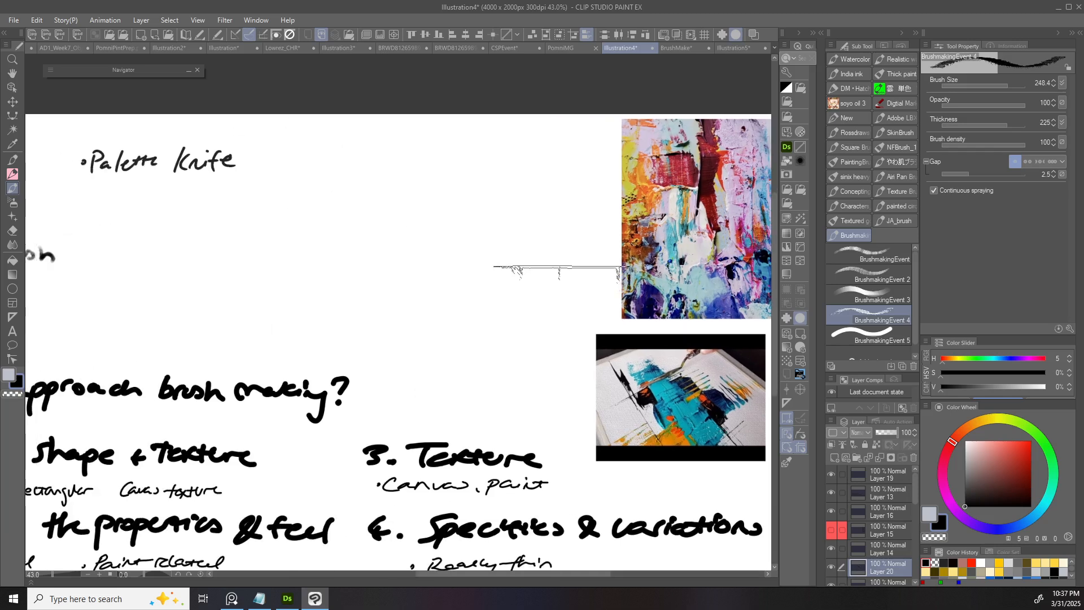
# - Enlarge the brush to 393.8 and paint a horizontal dripping test stroke beside the Palette Knife heading, undoing the other attempts
pyautogui.moveTo(327, 212); pyautogui.dragTo(382, 215)
pyautogui.hotkey('ctrl', 'z')
pyautogui.moveTo(319, 227); pyautogui.dragTo(390, 244)
pyautogui.click(362, 233)
pyautogui.click(379, 255)
pyautogui.moveTo(348, 274)
pyautogui.mouseDown()
pyautogui.moveTo(314, 276)
pyautogui.moveTo(333, 263)
pyautogui.moveTo(322, 262)
pyautogui.mouseUp()
pyautogui.hotkey('ctrl', 'z')
pyautogui.hotkey('ctrl', 'z')
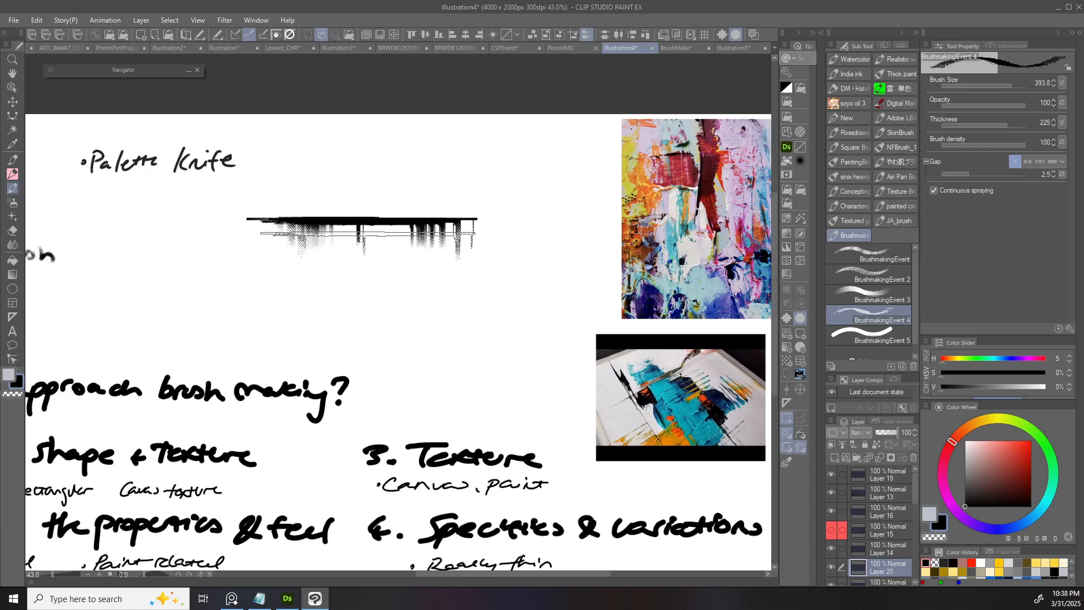
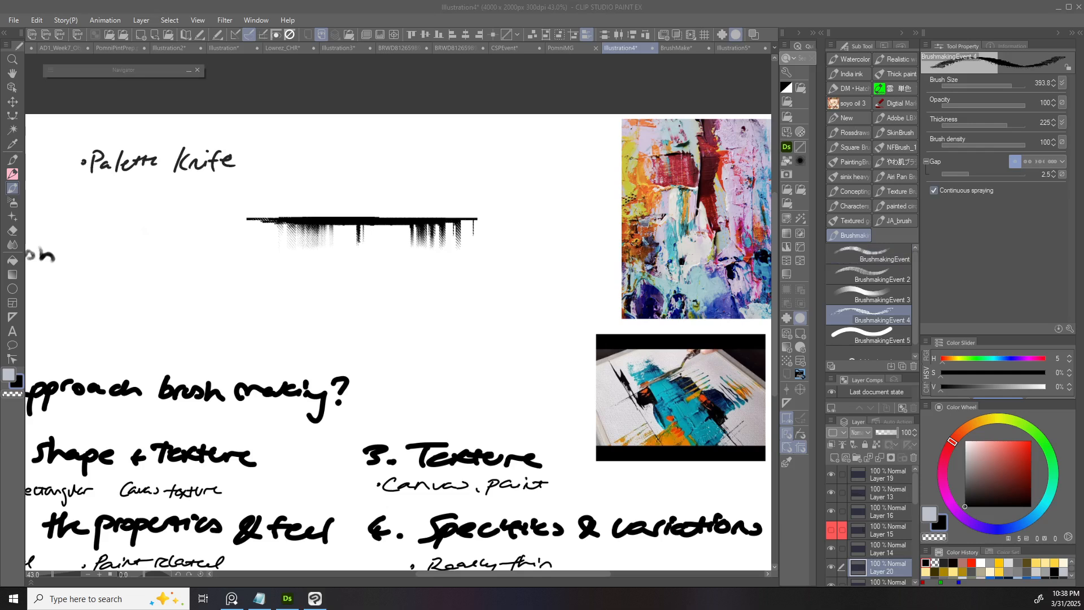
# - Turn off Continuous spraying, paint comparison test strokes below the remaining one, undoing some, and reduce the brush size to 287.9
pyautogui.moveTo(453, 311); pyautogui.dragTo(466, 313)
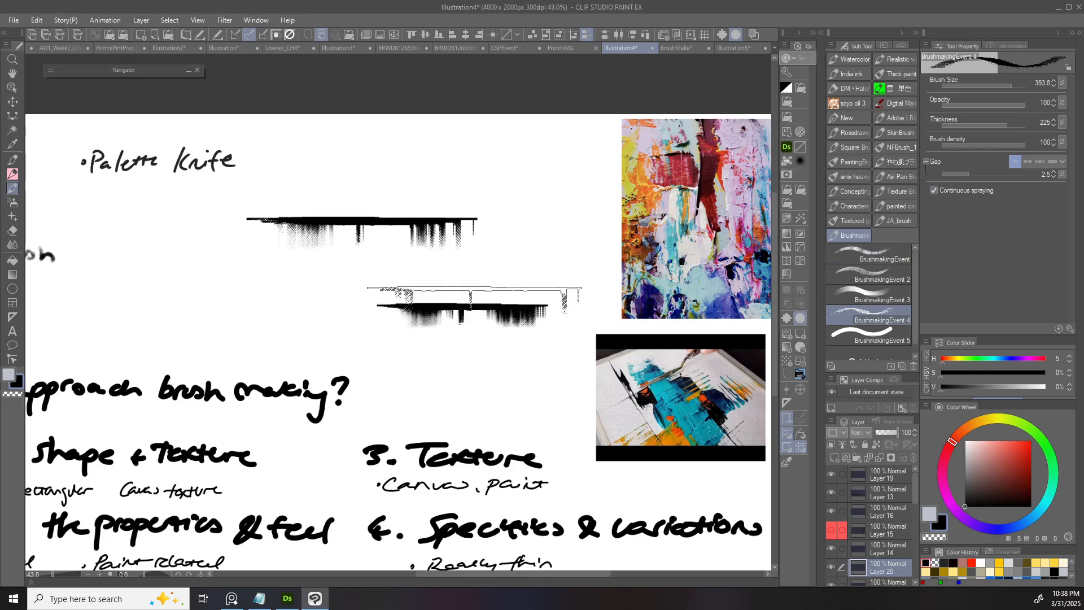
pyautogui.hotkey('ctrl', 'z')
pyautogui.click(934, 190)
pyautogui.moveTo(405, 292)
pyautogui.mouseDown()
pyautogui.moveTo(491, 308)
pyautogui.moveTo(343, 292)
pyautogui.mouseUp()
pyautogui.hotkey('ctrl', 'z')
pyautogui.hotkey('ctrl', 'z')
pyautogui.moveTo(450, 292)
pyautogui.keyDown('ctrl'); pyautogui.keyDown('alt'); pyautogui.mouseDown()
pyautogui.moveTo(436, 288)
pyautogui.moveTo(446, 286)
pyautogui.mouseUp(); pyautogui.keyUp('alt'); pyautogui.keyUp('ctrl')
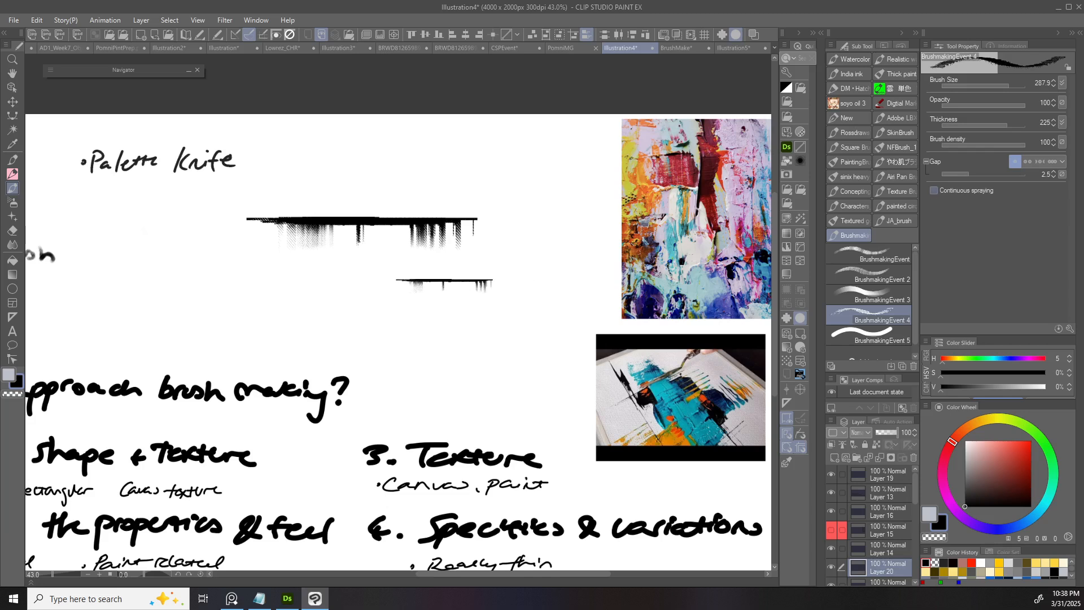
# - Try a horizontal test stroke with the brush enlarged to 560.7, undo it, and reduce the brush size to 447.3
pyautogui.keyDown('ctrl'); pyautogui.keyDown('alt'); pyautogui.moveTo(357, 342); pyautogui.dragTo(415, 343); pyautogui.keyUp('alt'); pyautogui.keyUp('ctrl')
pyautogui.moveTo(424, 342); pyautogui.dragTo(362, 342)
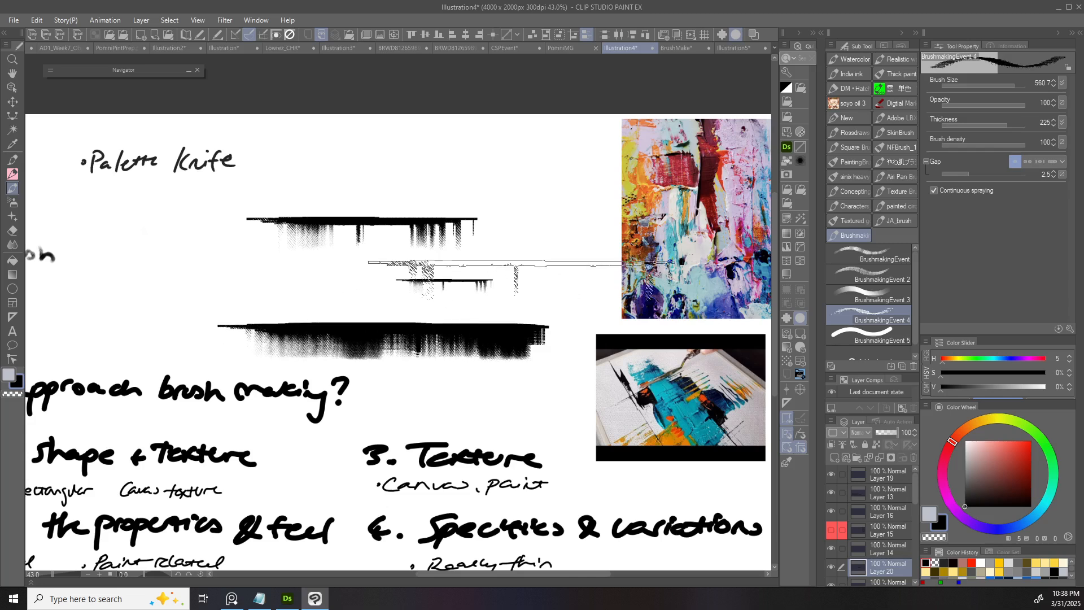
pyautogui.hotkey('ctrl', 'z')
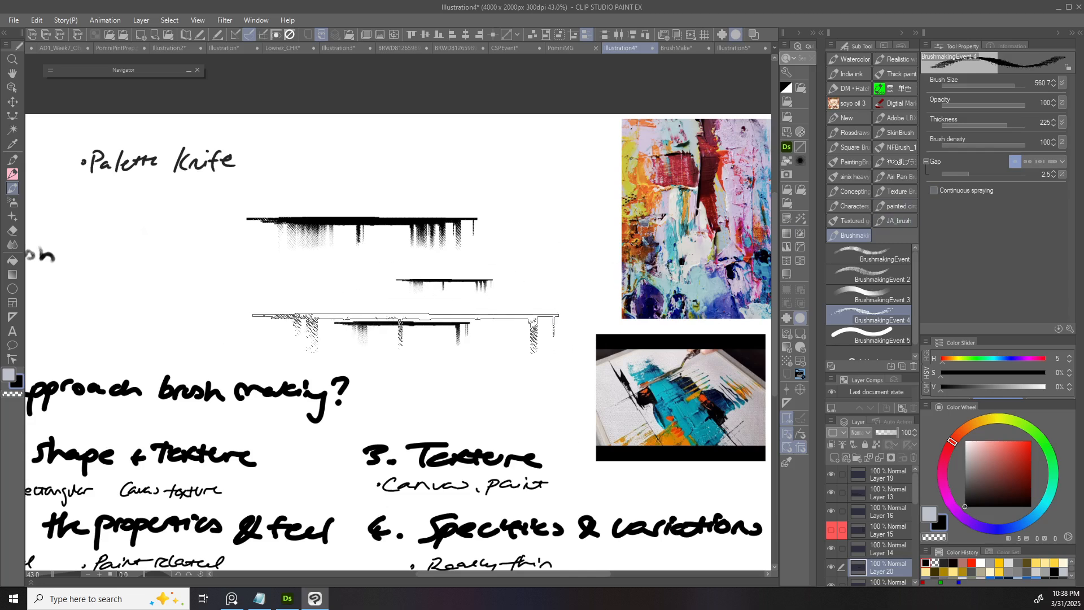
pyautogui.keyDown('ctrl'); pyautogui.keyDown('alt'); pyautogui.moveTo(426, 331); pyautogui.dragTo(412, 330); pyautogui.keyUp('alt'); pyautogui.keyUp('ctrl')
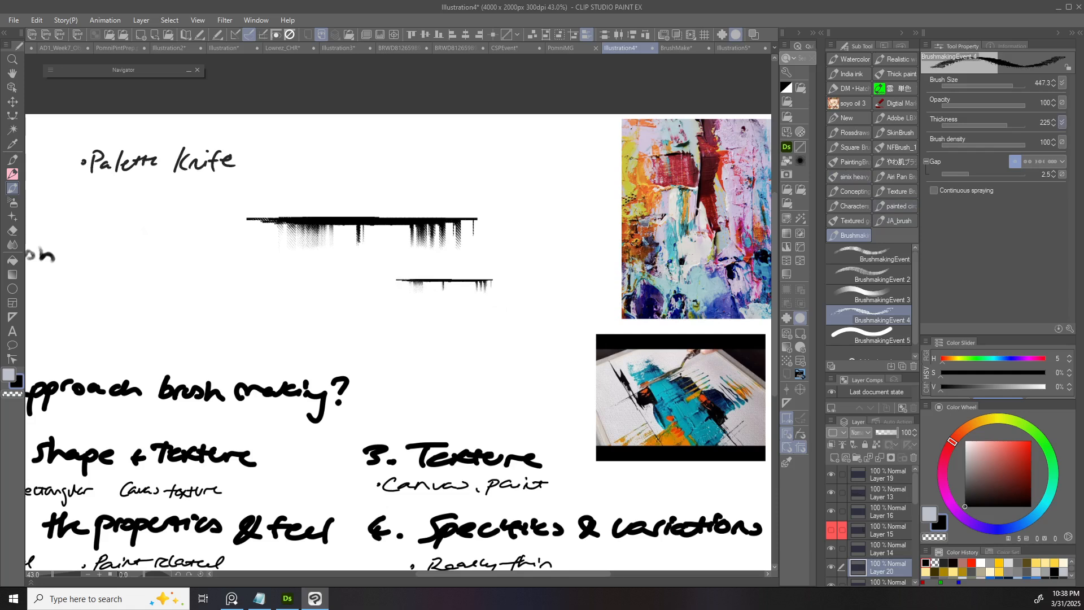
# - Try Velocity with a minimum of 6 in the thickness dynamics and paint a horizontal dripping test stroke below the existing ones, undoing unwanted attempts
pyautogui.click(1062, 122)
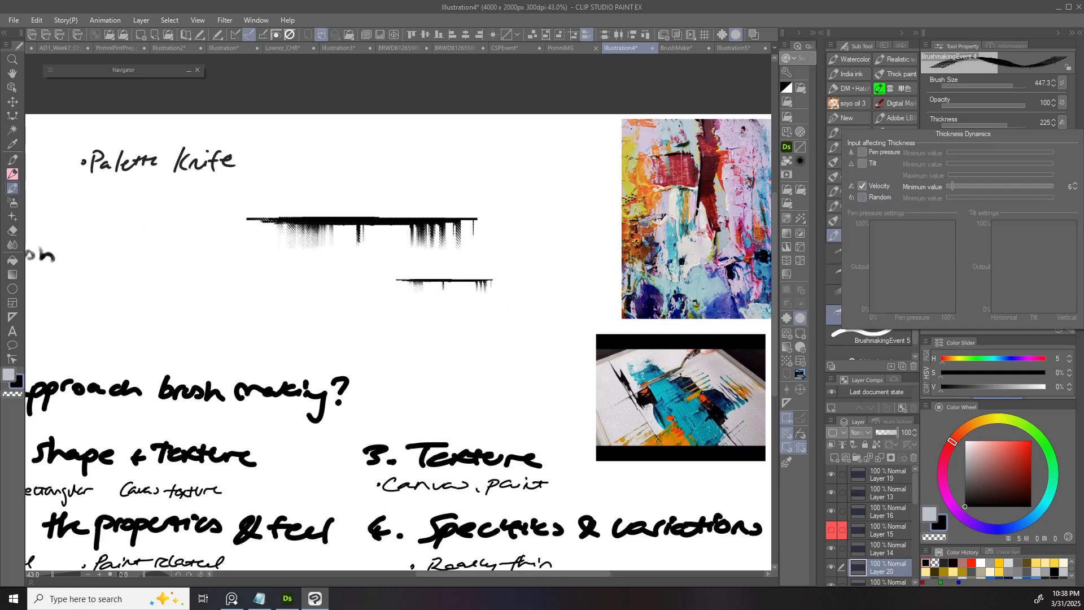
pyautogui.click(510, 285)
pyautogui.click(450, 331)
pyautogui.moveTo(473, 340); pyautogui.dragTo(415, 345)
pyautogui.hotkey('ctrl', 'z')
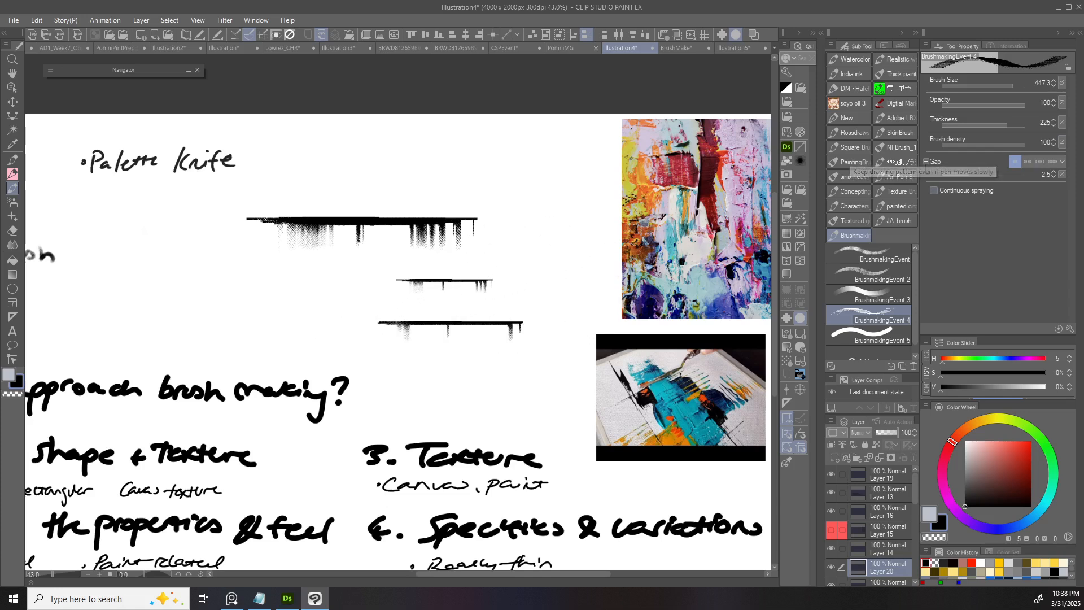
# - Review the palette knife brush's detailed Color Jitter, Ink, Texture, Stroke and Spraying effect settings
pyautogui.click(1069, 328)
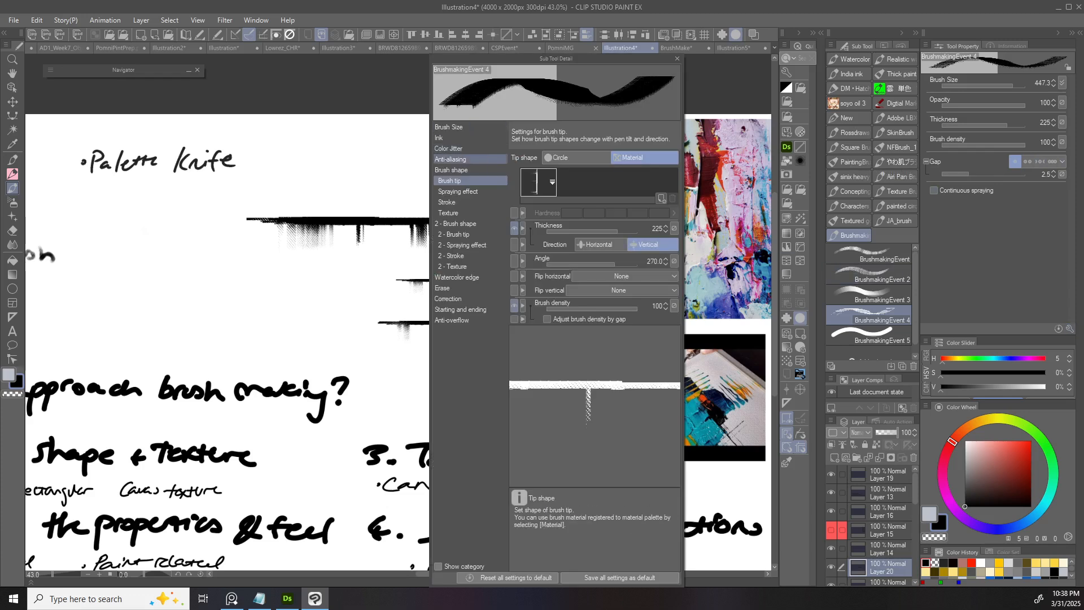
pyautogui.click(449, 148)
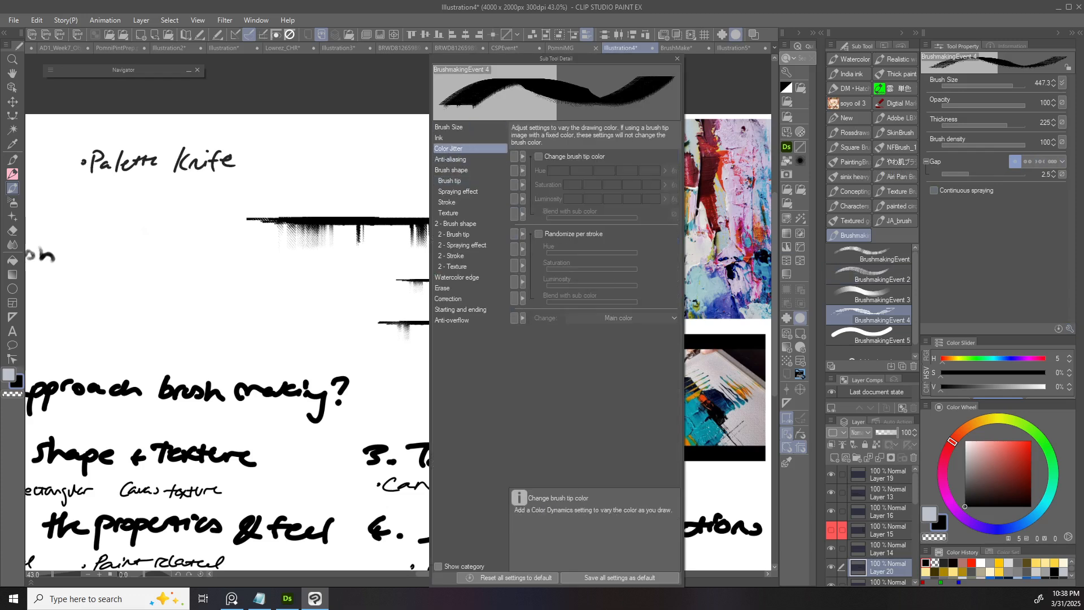
pyautogui.click(446, 138)
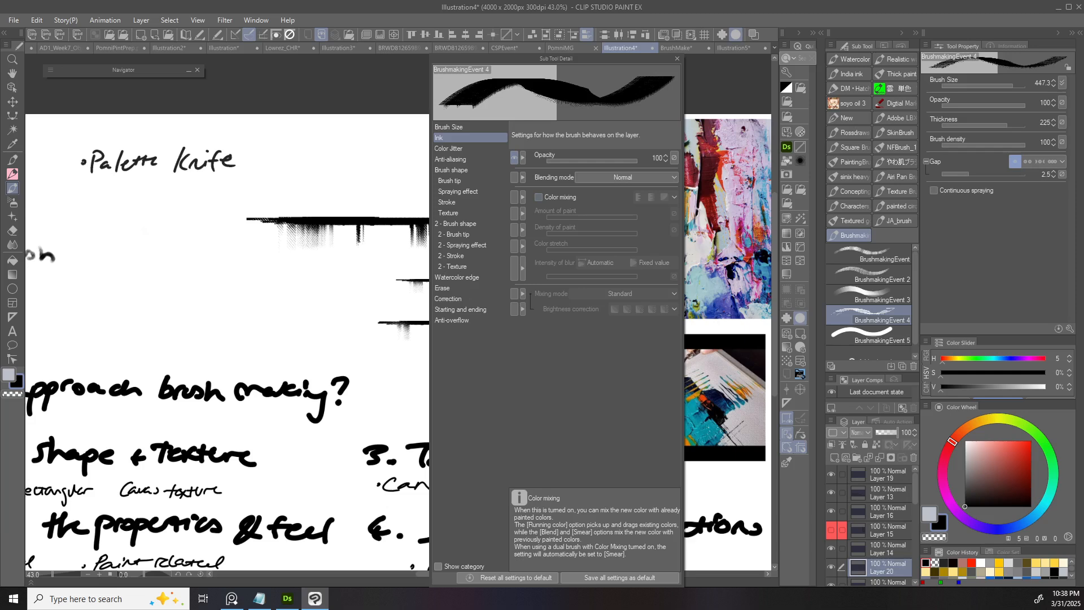
pyautogui.click(448, 213)
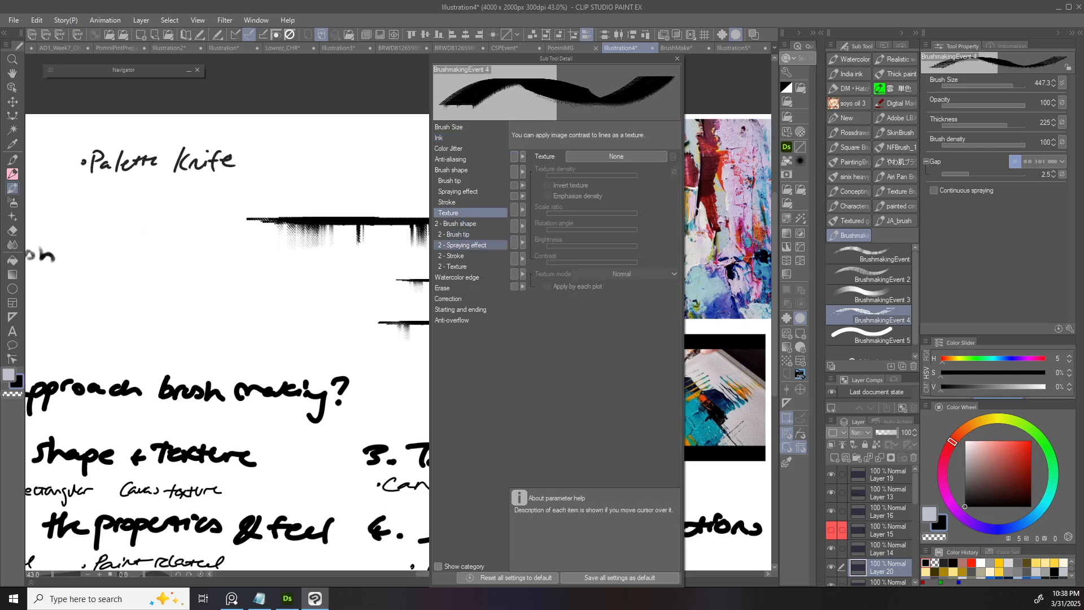
pyautogui.click(447, 203)
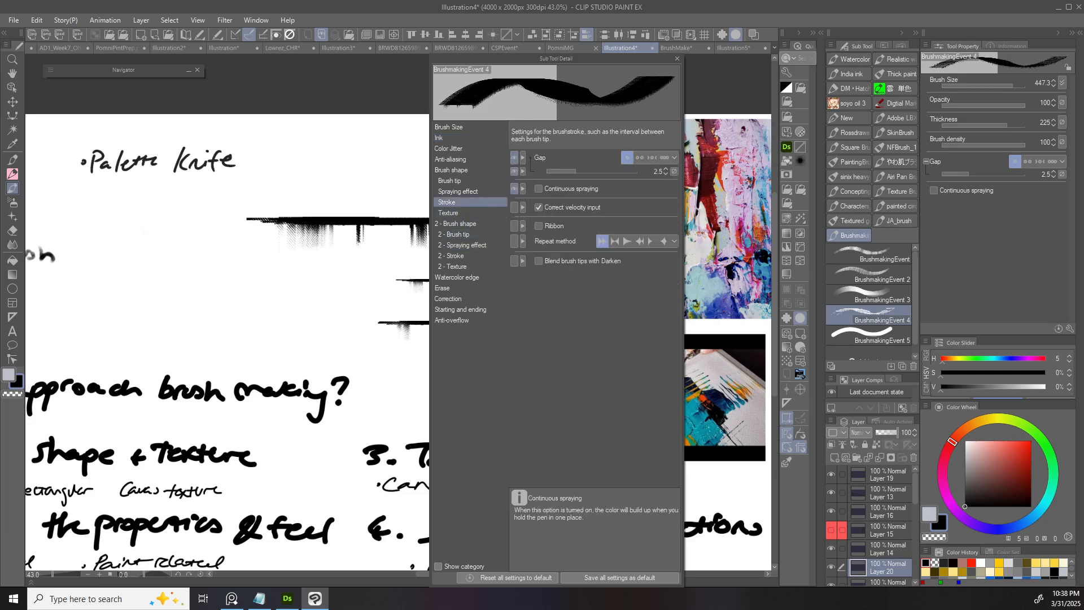
pyautogui.click(458, 192)
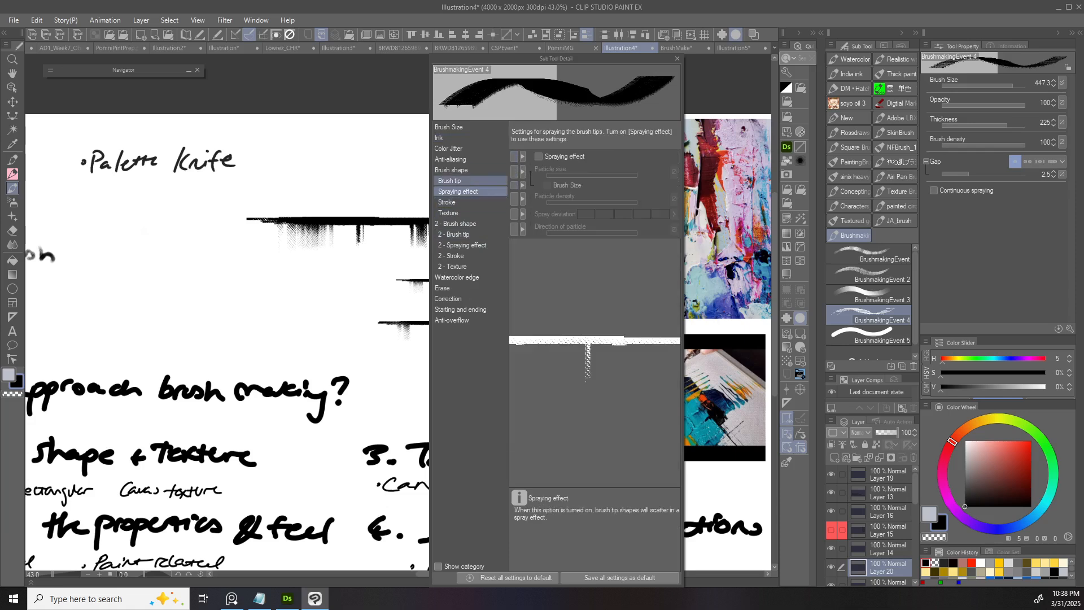
# - Set the brush tip thickness to 406 and randomize the brush density with a minimum value of 57
pyautogui.click(450, 181)
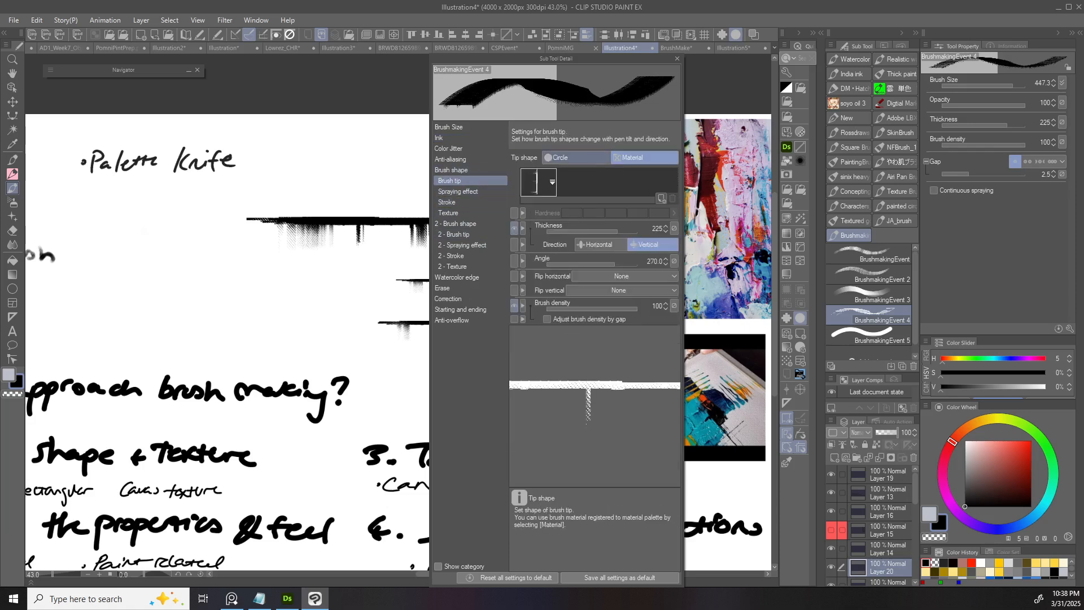
pyautogui.moveTo(614, 228); pyautogui.dragTo(626, 228)
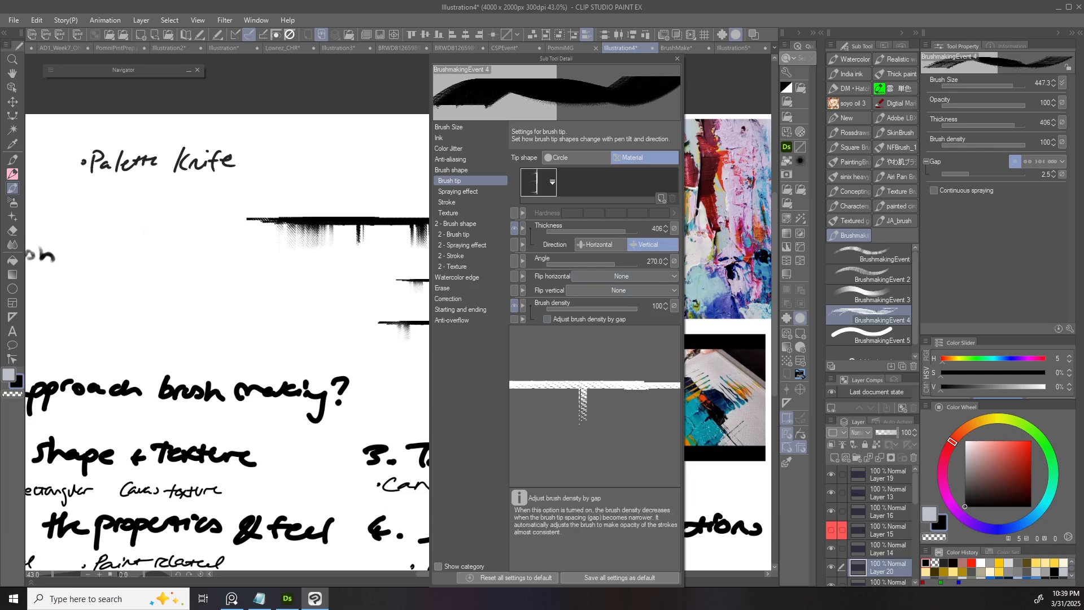
pyautogui.click(674, 305)
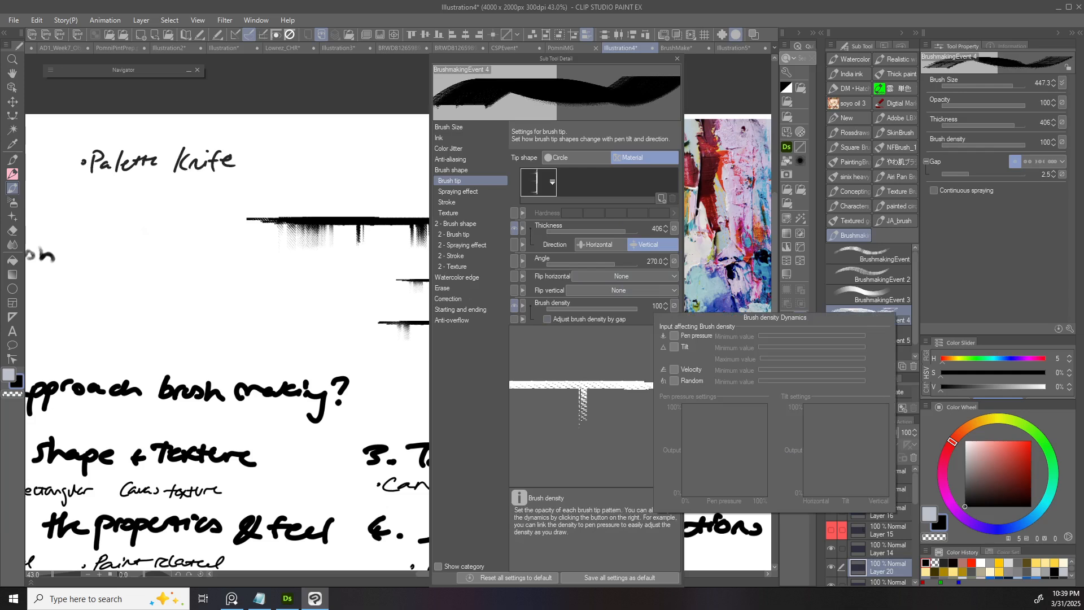
pyautogui.click(674, 381)
pyautogui.moveTo(760, 381)
pyautogui.mouseDown()
pyautogui.moveTo(865, 382)
pyautogui.moveTo(780, 381)
pyautogui.moveTo(819, 381)
pyautogui.mouseUp()
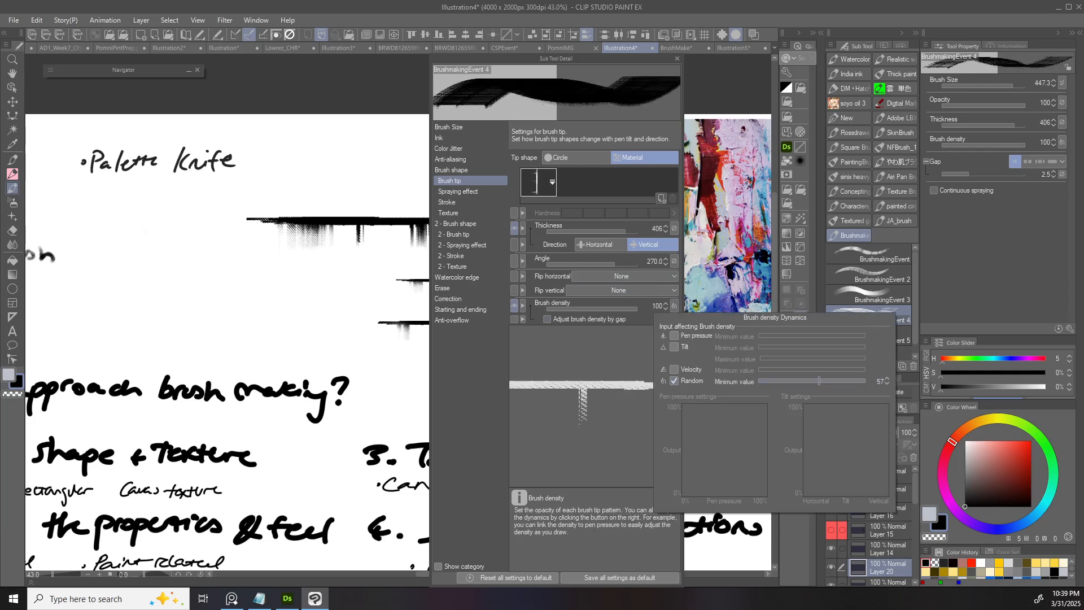
pyautogui.click(677, 59)
pyautogui.click(677, 59)
# - Reduce the brush size to 129.7 and paint two tall striped test blocks beside the dripping strokes, undoing the unwanted attempts
pyautogui.moveTo(356, 292)
pyautogui.mouseDown()
pyautogui.moveTo(384, 287)
pyautogui.moveTo(372, 325)
pyautogui.moveTo(384, 304)
pyautogui.moveTo(334, 298)
pyautogui.moveTo(359, 312)
pyautogui.mouseUp()
pyautogui.hotkey('ctrl', 'z')
pyautogui.hotkey('ctrl', 'z')
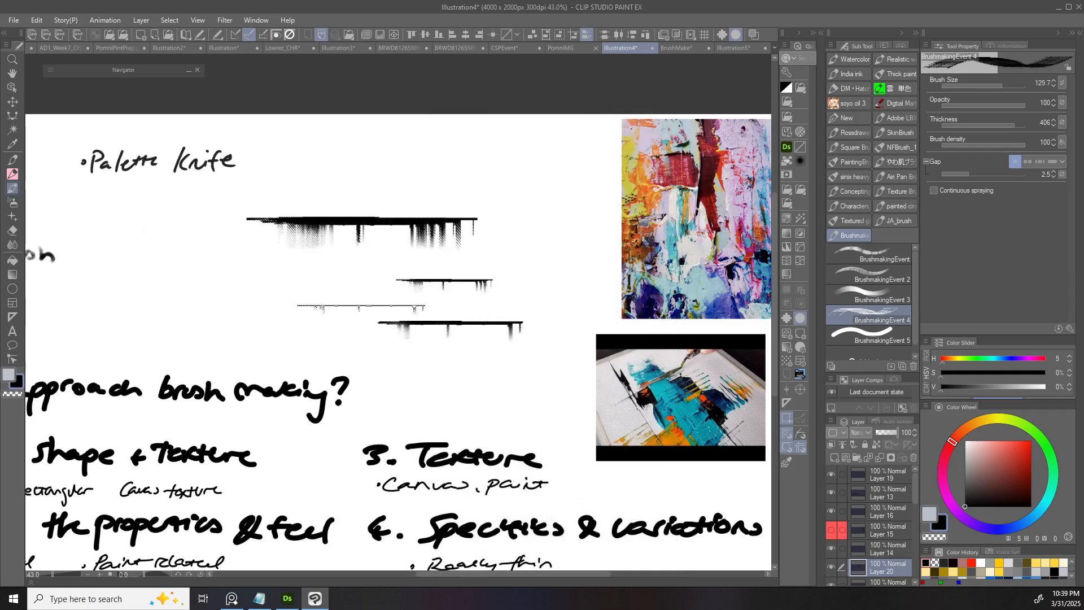
pyautogui.moveTo(226, 312); pyautogui.dragTo(362, 303)
pyautogui.hotkey('ctrl', 'z')
pyautogui.moveTo(227, 309)
pyautogui.mouseDown()
pyautogui.moveTo(298, 321)
pyautogui.moveTo(354, 298)
pyautogui.moveTo(398, 304)
pyautogui.mouseUp()
pyautogui.moveTo(420, 301)
pyautogui.mouseDown()
pyautogui.moveTo(370, 303)
pyautogui.moveTo(253, 363)
pyautogui.mouseUp()
pyautogui.keyDown('alt'); pyautogui.moveTo(350, 317); pyautogui.dragTo(313, 305); pyautogui.keyUp('alt')
pyautogui.moveTo(226, 288); pyautogui.dragTo(342, 312)
pyautogui.moveTo(233, 309); pyautogui.dragTo(293, 305)
pyautogui.hotkey('ctrl', 'z')
pyautogui.moveTo(224, 309); pyautogui.dragTo(271, 308)
pyautogui.hotkey('ctrl', 'z')
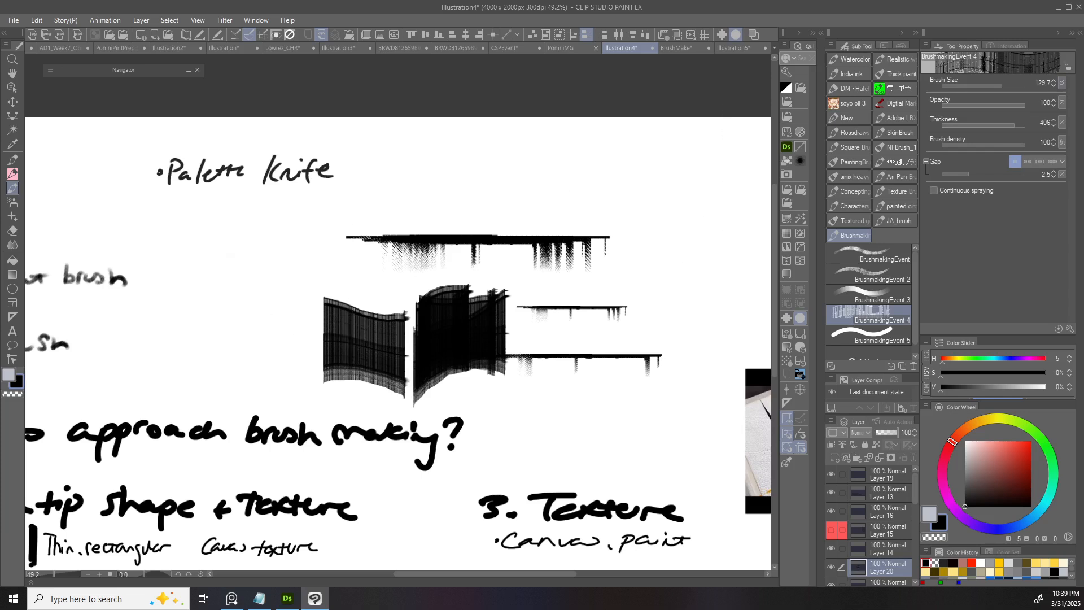
# - Make opacity respond to Velocity with a minimum of 0, and try test strokes, undoing them
pyautogui.click(1062, 102)
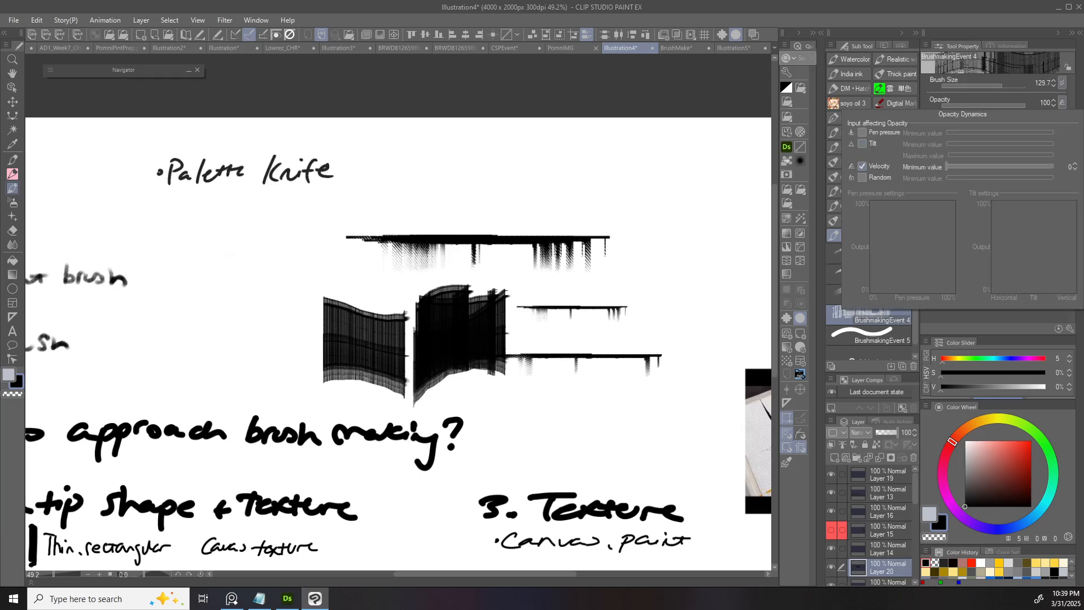
pyautogui.click(436, 268)
pyautogui.moveTo(203, 297); pyautogui.dragTo(282, 299)
pyautogui.hotkey('ctrl', 'z')
pyautogui.moveTo(162, 306); pyautogui.dragTo(289, 308)
pyautogui.hotkey('ctrl', 'z')
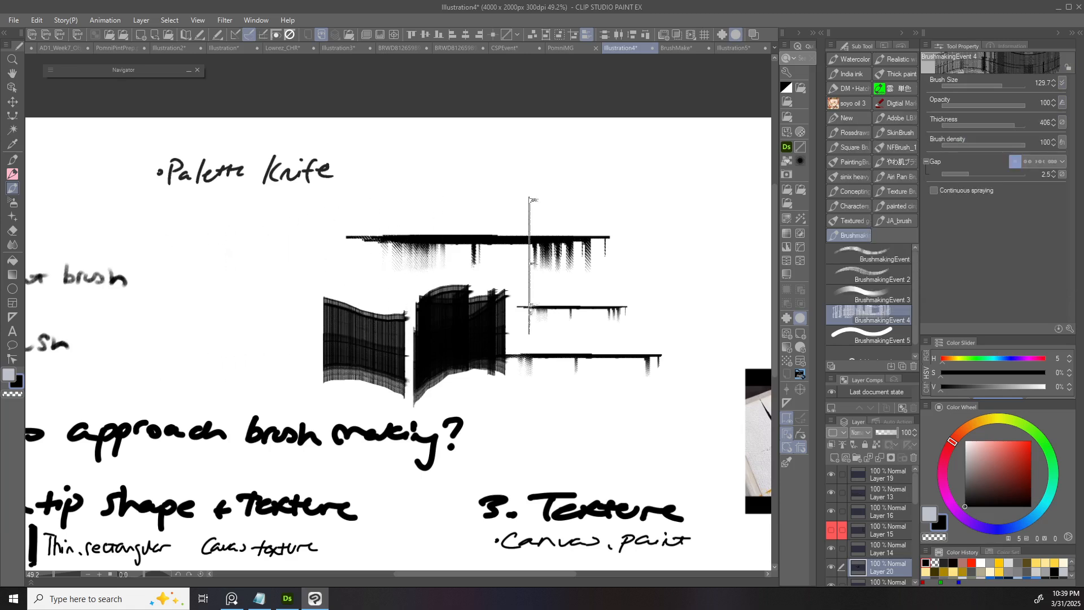
# - Add Velocity with a minimum of 0 to the brush density dynamics, and try test strokes, undoing them
pyautogui.click(1062, 142)
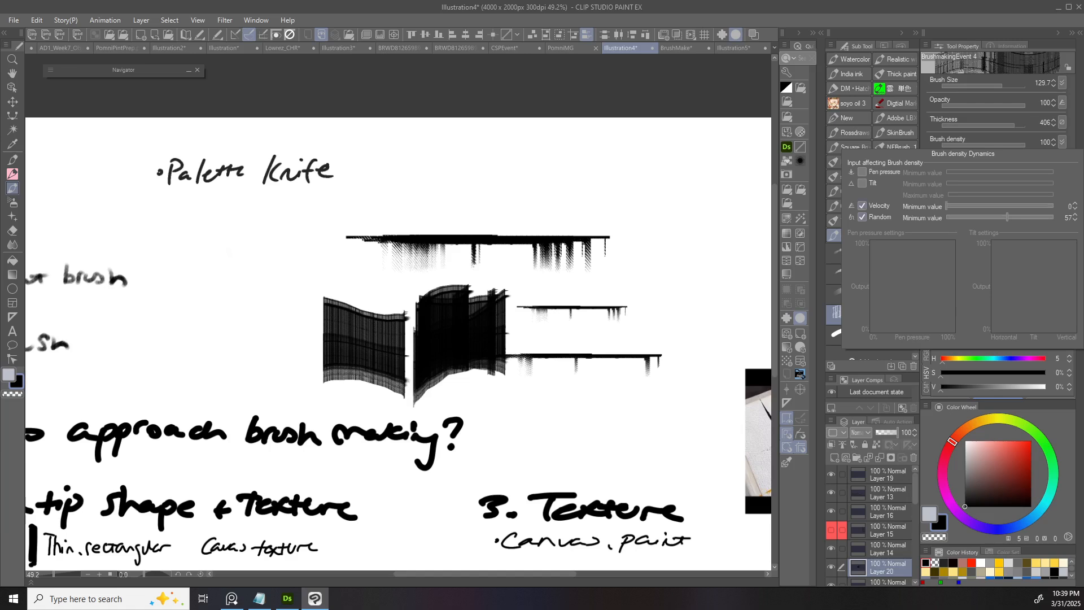
pyautogui.moveTo(169, 293); pyautogui.dragTo(242, 294)
pyautogui.hotkey('ctrl', 'z')
pyautogui.moveTo(169, 295)
pyautogui.mouseDown()
pyautogui.moveTo(232, 295)
pyautogui.moveTo(193, 310)
pyautogui.moveTo(244, 319)
pyautogui.moveTo(215, 344)
pyautogui.mouseUp()
pyautogui.hotkey('ctrl', 'z')
pyautogui.hotkey('ctrl', 'z')
pyautogui.hotkey('ctrl', 'z')
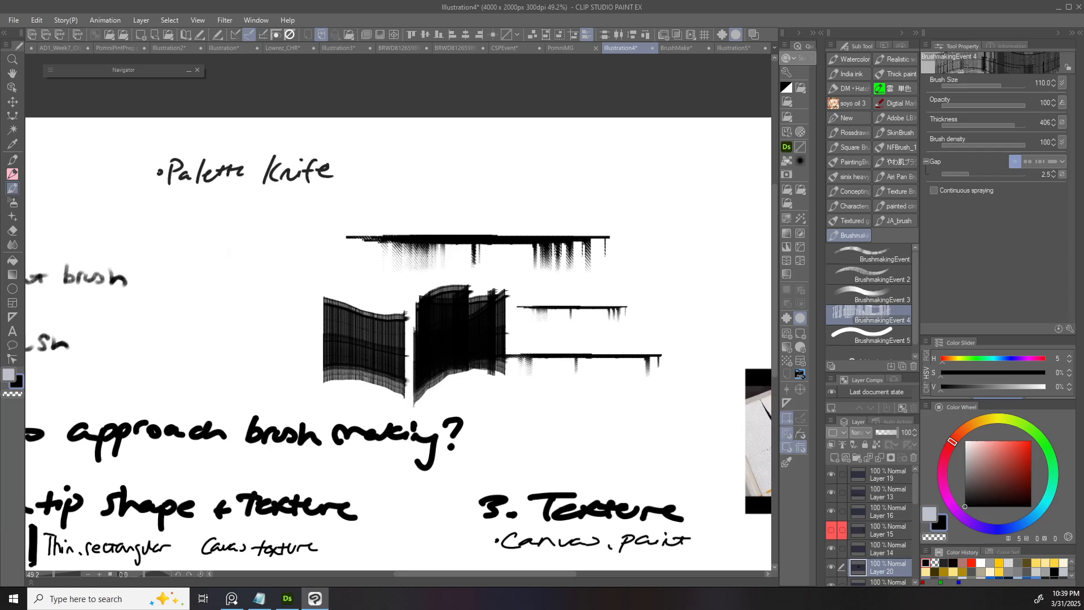
# - Use Velocity with a minimum of 0 in the brush size dynamics and paint striped columns and thin horizontal strokes below the Palette Knife heading
pyautogui.click(1062, 82)
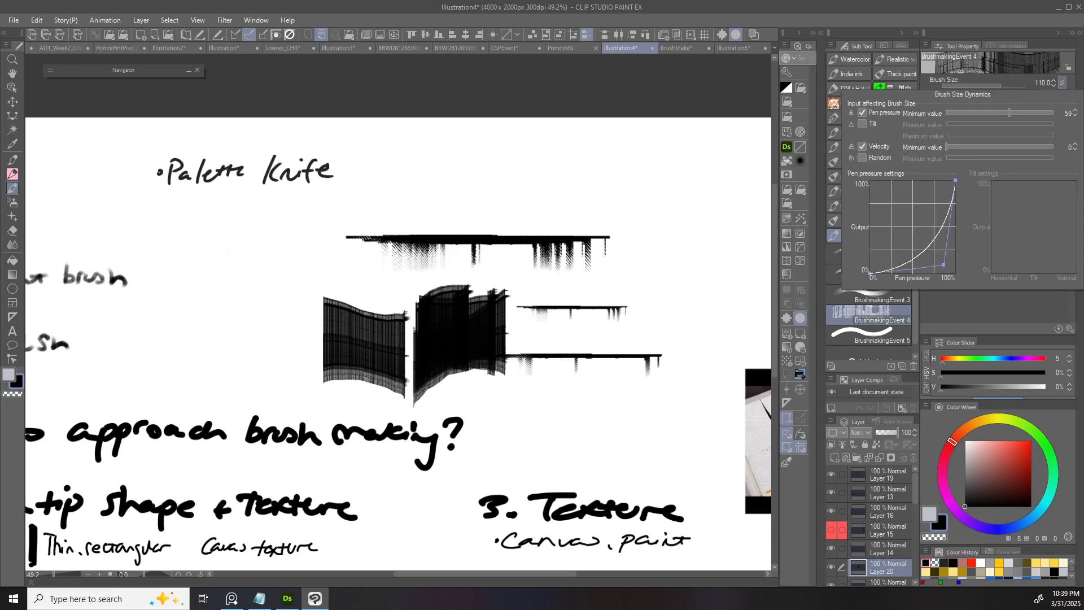
pyautogui.moveTo(219, 288)
pyautogui.mouseDown()
pyautogui.moveTo(273, 310)
pyautogui.moveTo(213, 293)
pyautogui.moveTo(284, 306)
pyautogui.moveTo(288, 288)
pyautogui.moveTo(314, 285)
pyautogui.mouseUp()
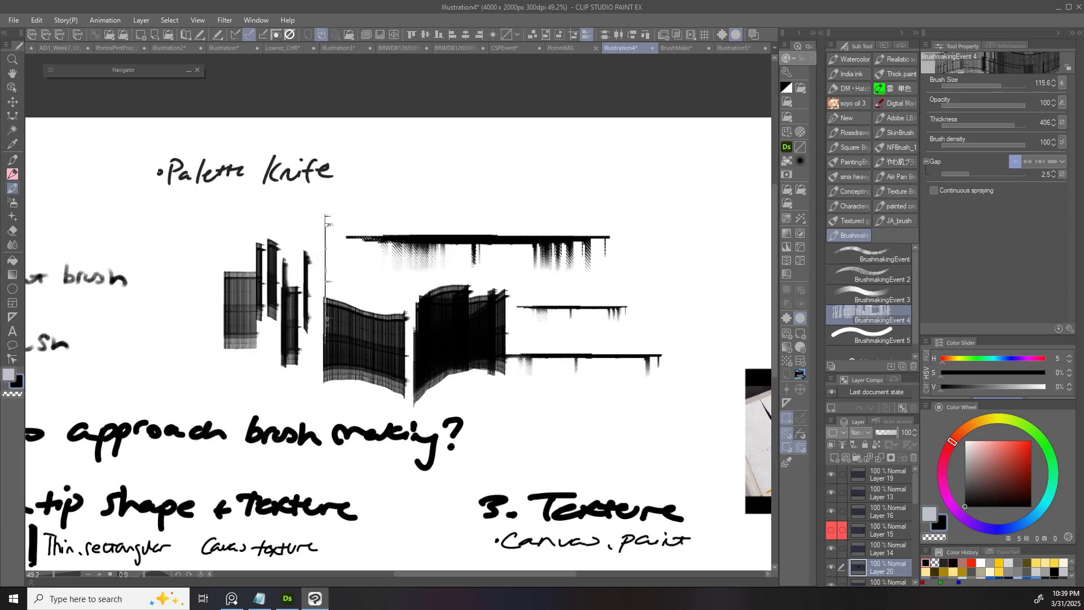
pyautogui.moveTo(282, 217); pyautogui.dragTo(338, 213)
pyautogui.hotkey('ctrl', 'z')
pyautogui.hotkey('ctrl', 'z')
pyautogui.moveTo(261, 219)
pyautogui.mouseDown()
pyautogui.moveTo(308, 219)
pyautogui.moveTo(339, 245)
pyautogui.mouseUp()
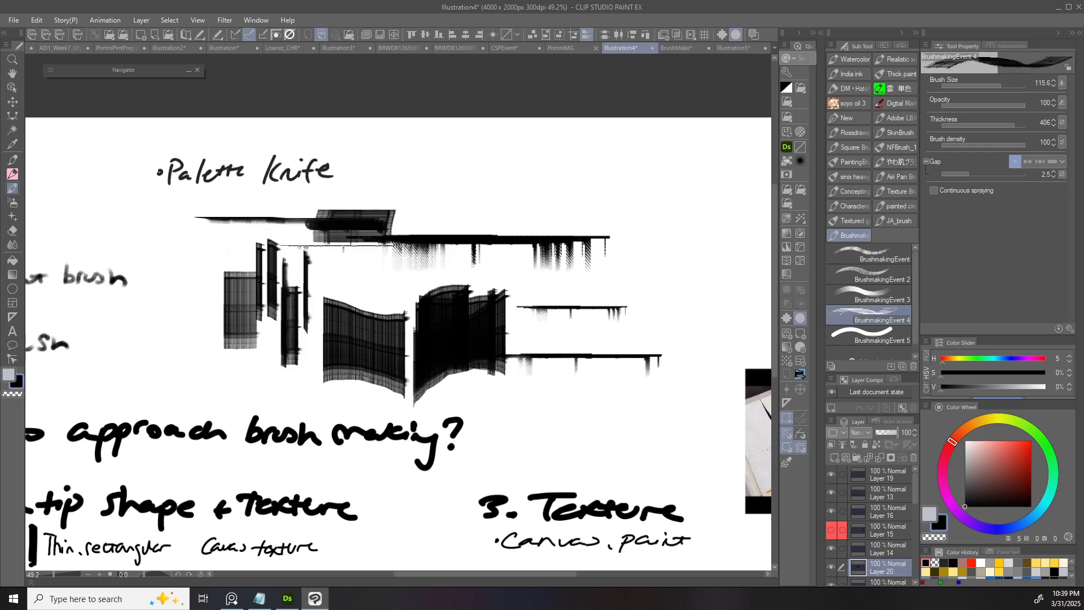
pyautogui.moveTo(475, 219); pyautogui.dragTo(397, 244)
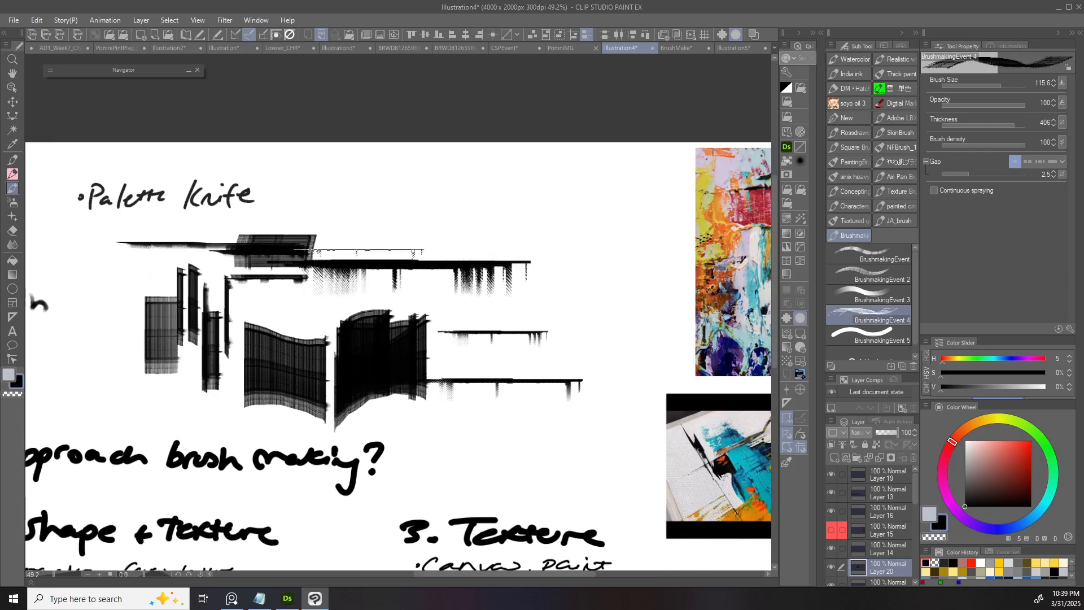
# - Examine the whole notes sheet with its test strokes, the Illustration5 anti-aliasing example and the PaletteKnife tip in BrushMake, returning to the sheet
pyautogui.scroll(1, 548, 276)
pyautogui.scroll(-2, 548, 276)
pyautogui.moveTo(627, 309)
pyautogui.mouseDown()
pyautogui.moveTo(607, 275)
pyautogui.moveTo(635, 308)
pyautogui.moveTo(725, 312)
pyautogui.mouseUp()
pyautogui.scroll(-5, 562, 231)
pyautogui.moveTo(561, 226); pyautogui.dragTo(498, 175)
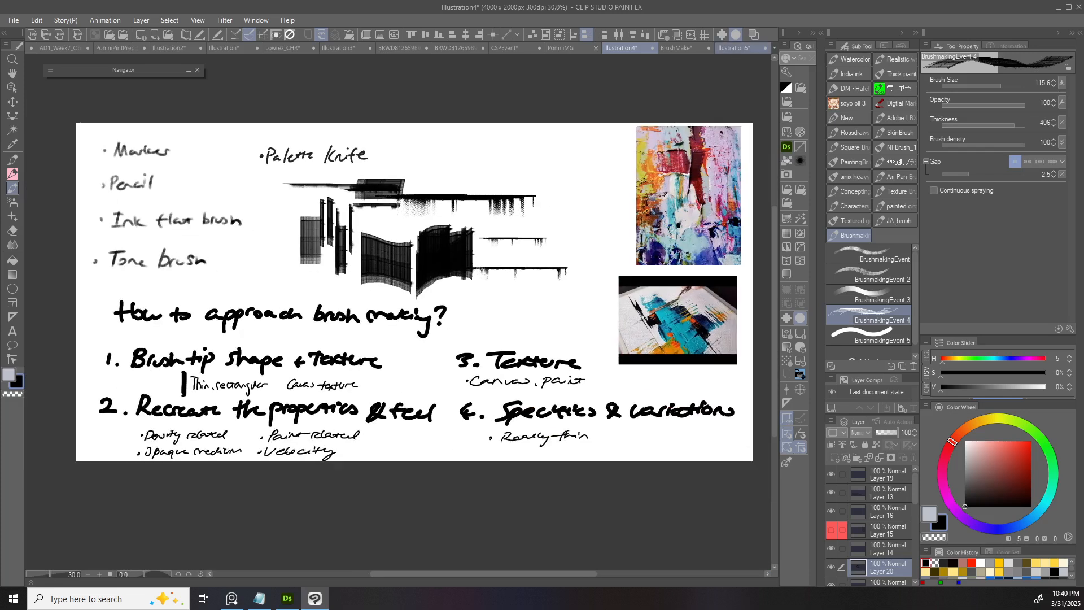
pyautogui.click(736, 49)
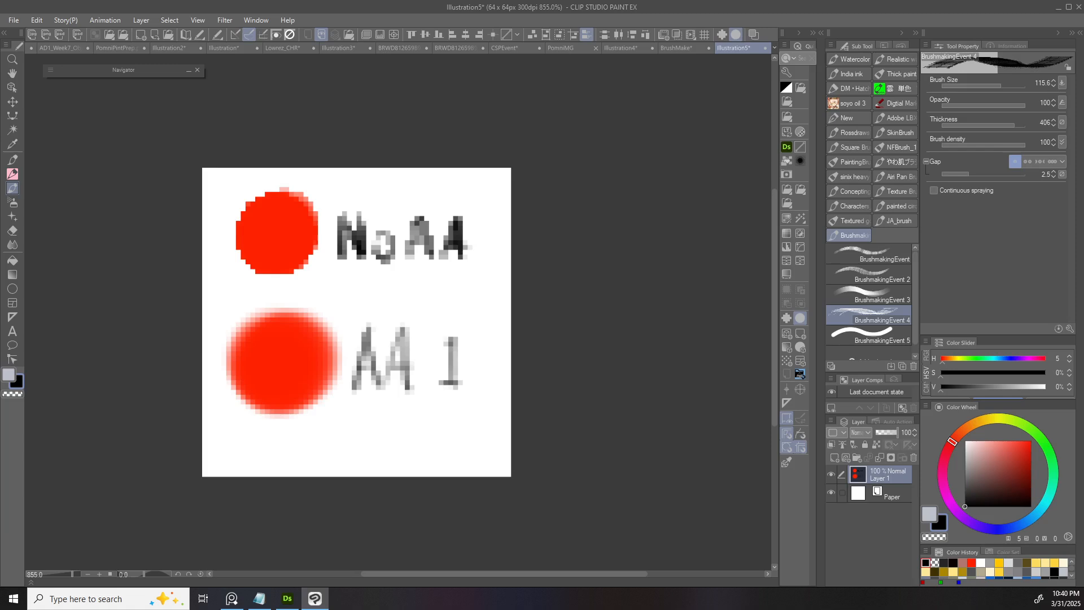
pyautogui.click(676, 48)
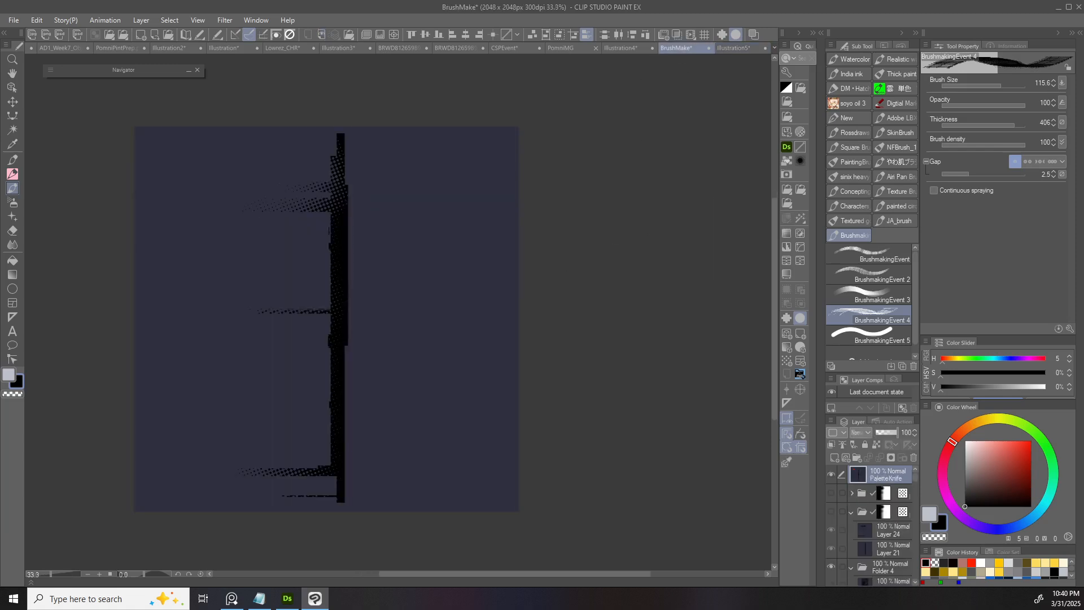
pyautogui.click(620, 48)
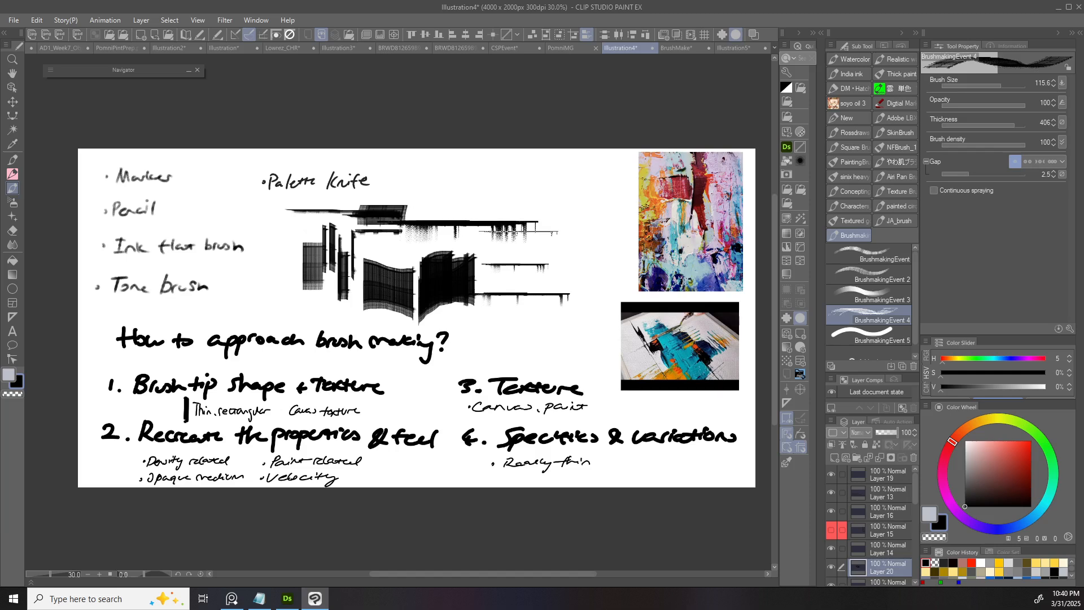
pyautogui.scroll(1, 457, 220)
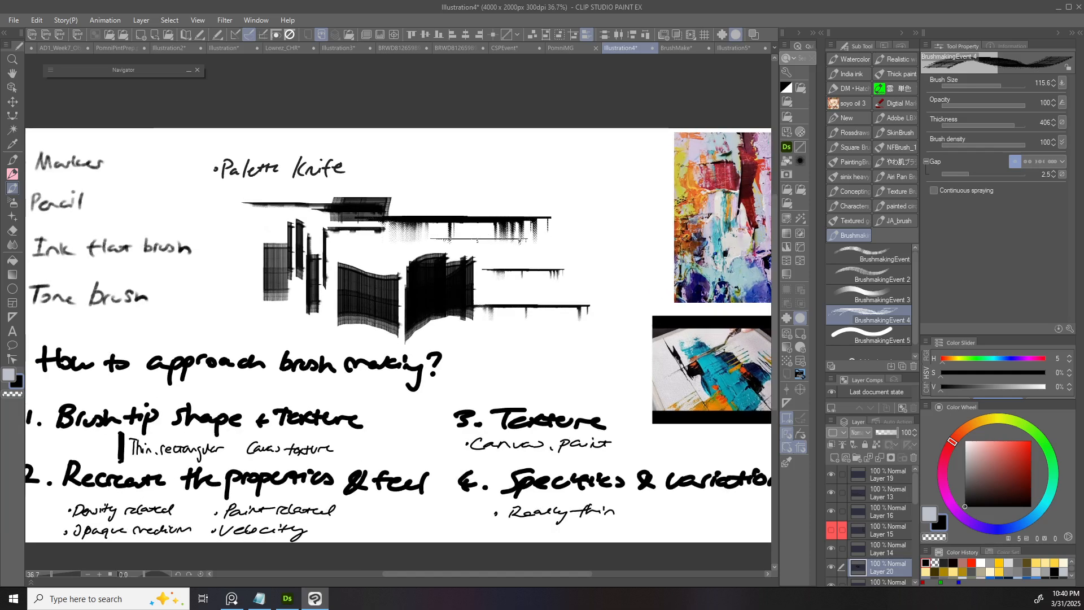
pyautogui.scroll(1, 451, 214)
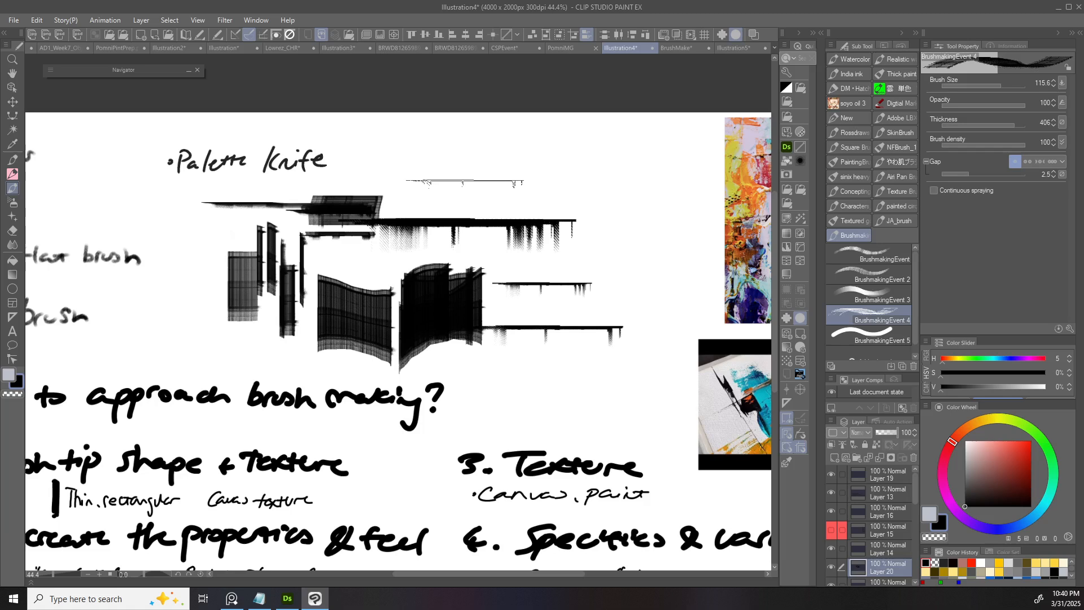
pyautogui.scroll(-1, 462, 211)
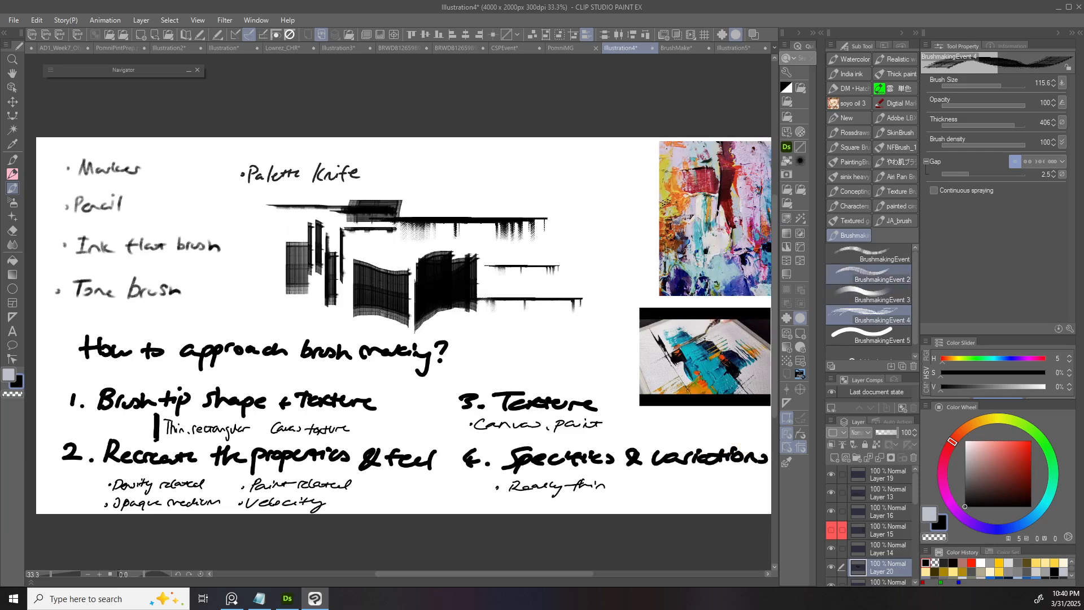
# - Paint a soft wavy comparison stroke with the BrushmakingEvent brush beside the Palette Knife heading, and switch to the Object tool
pyautogui.click(872, 275)
pyautogui.scroll(3, 472, 181)
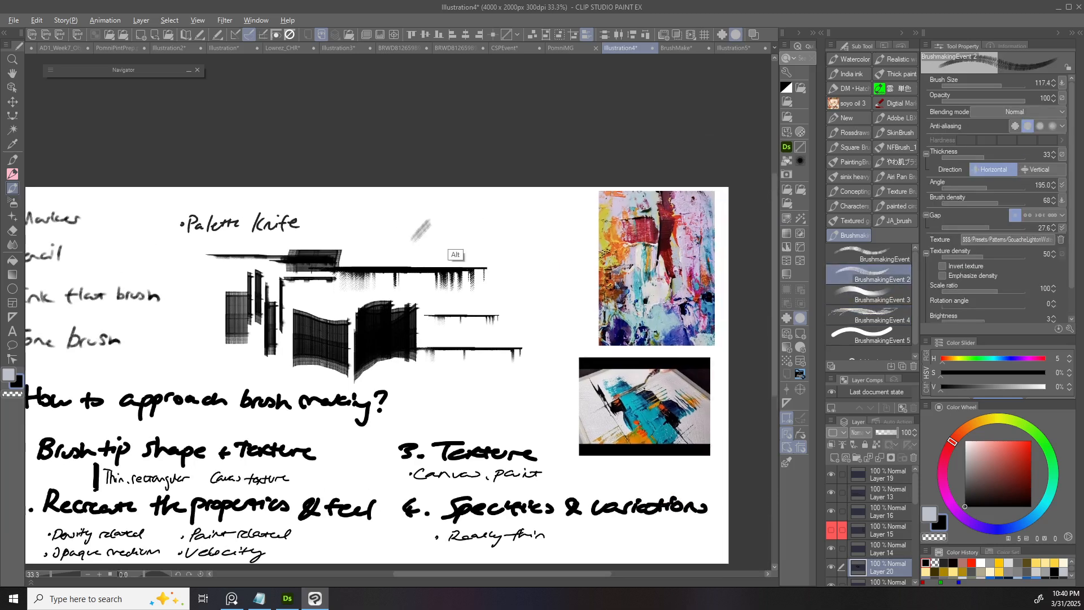
pyautogui.click(872, 254)
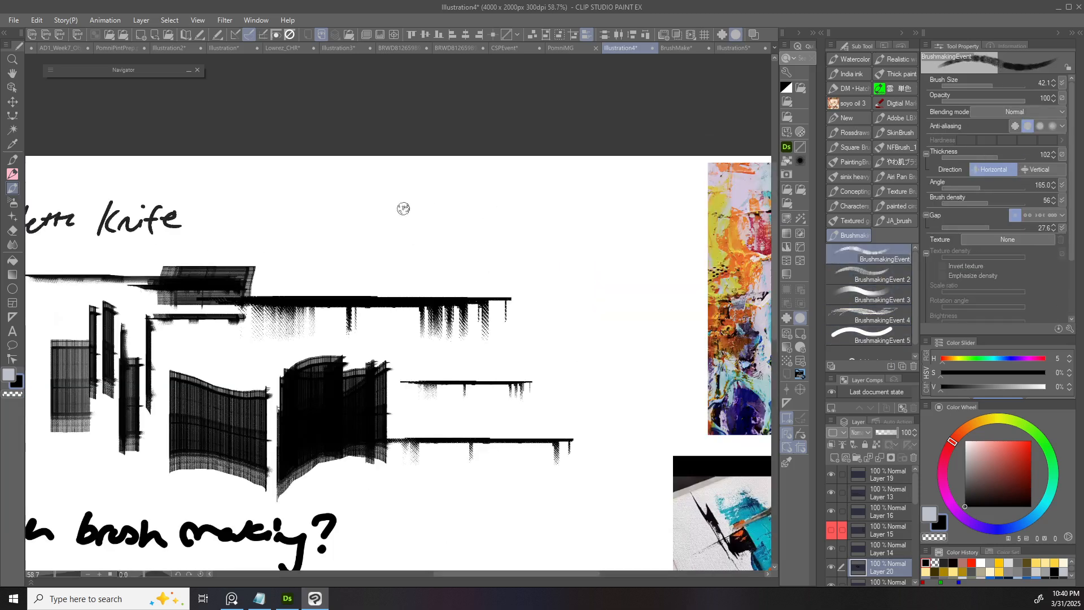
pyautogui.moveTo(390, 210)
pyautogui.mouseDown()
pyautogui.moveTo(442, 242)
pyautogui.moveTo(537, 249)
pyautogui.moveTo(559, 268)
pyautogui.mouseUp()
pyautogui.scroll(-2, 582, 264)
pyautogui.press('o')
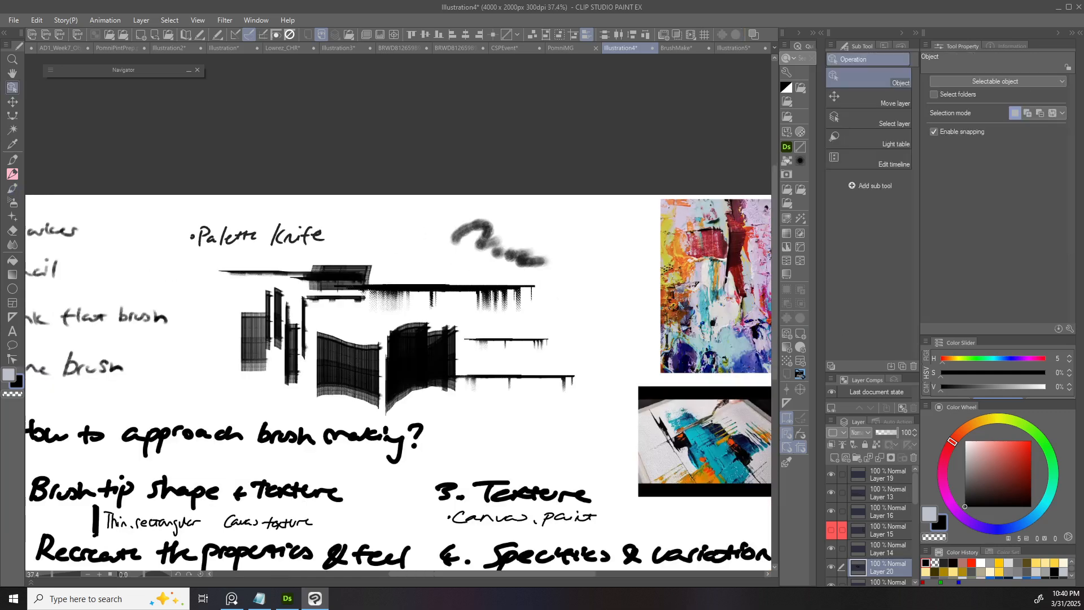
# - Undo the wavy comparison stroke, and hide the PaletteKnife layer in the BrushMake document before returning to the Illustration4 sheet
pyautogui.hotkey('ctrl', 'z')
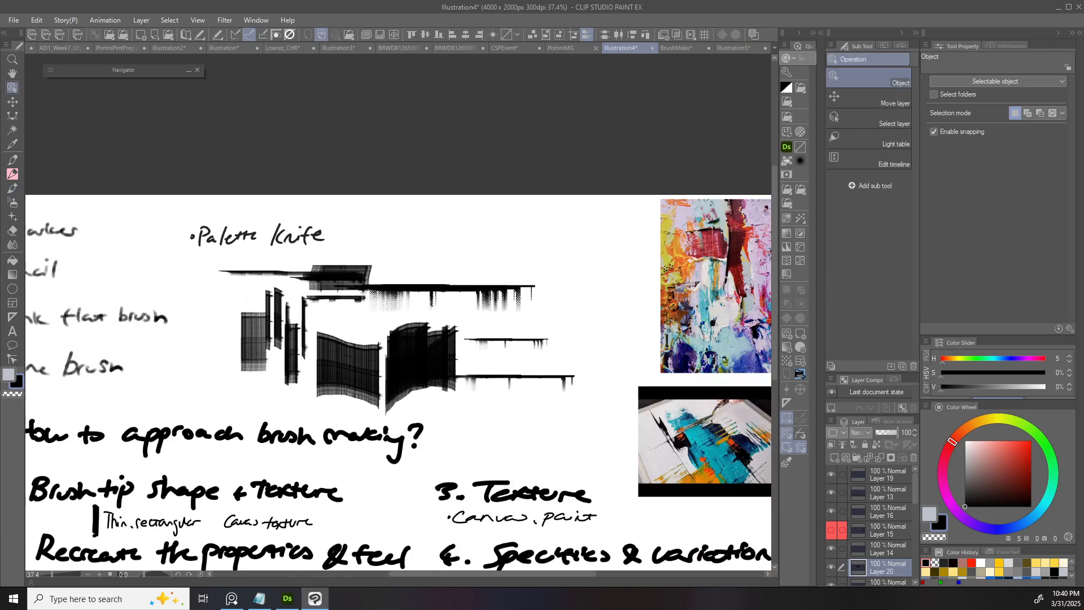
pyautogui.click(676, 47)
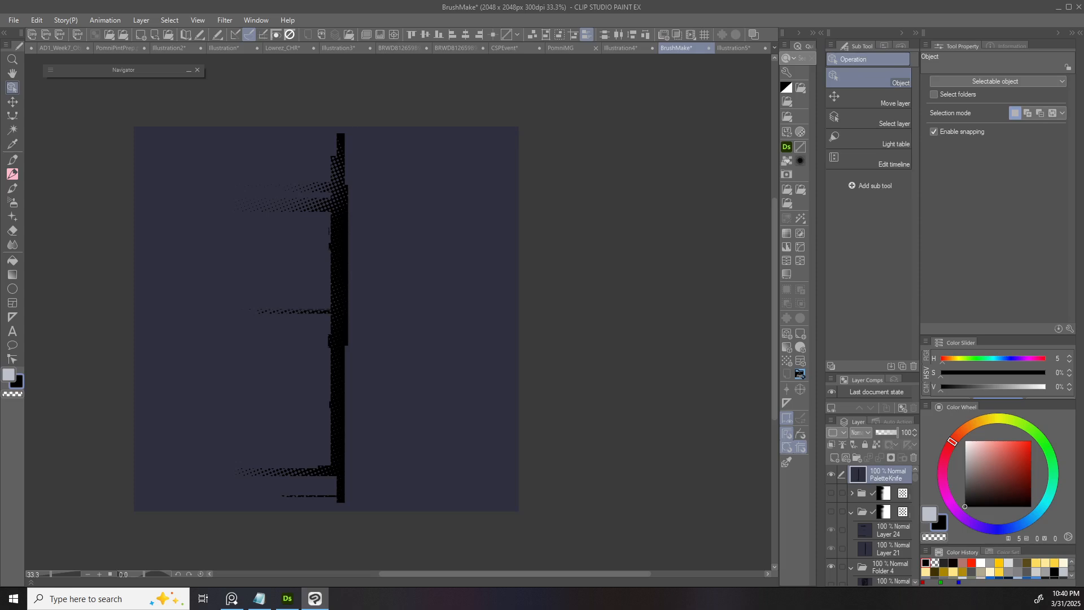
pyautogui.click(830, 475)
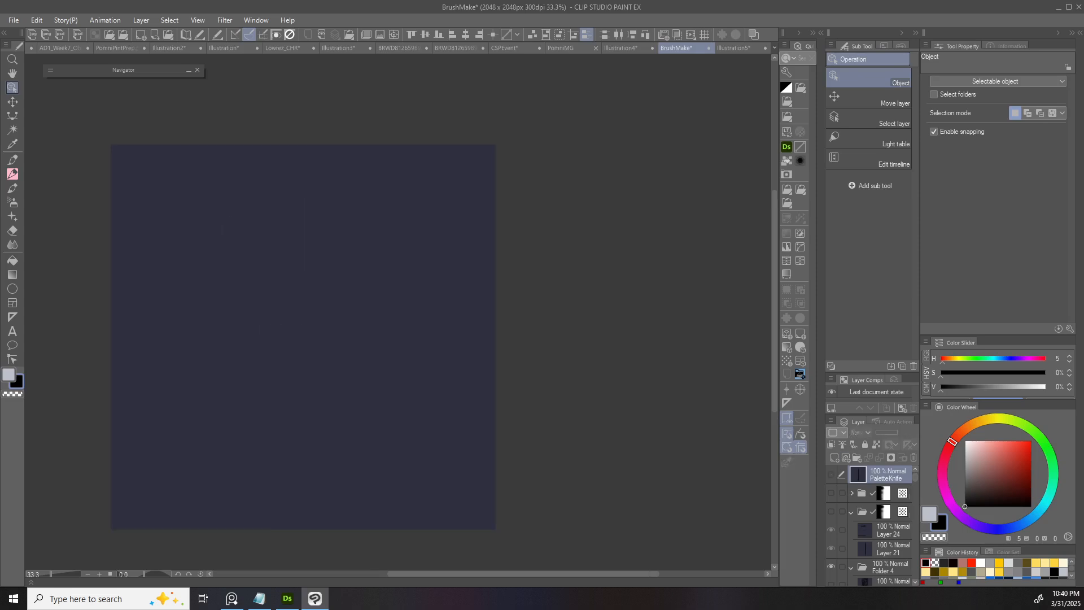
pyautogui.click(620, 48)
pyautogui.moveTo(398, 305); pyautogui.dragTo(367, 328)
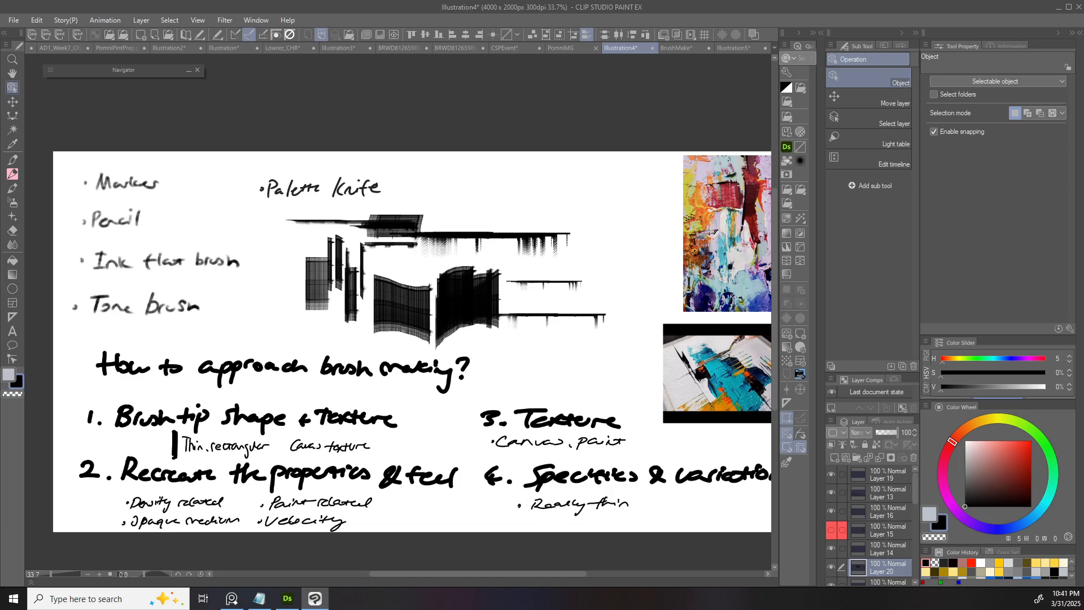
# - Choose the BrushmakingEvent 4 brush for the notes sheet
pyautogui.press('b')
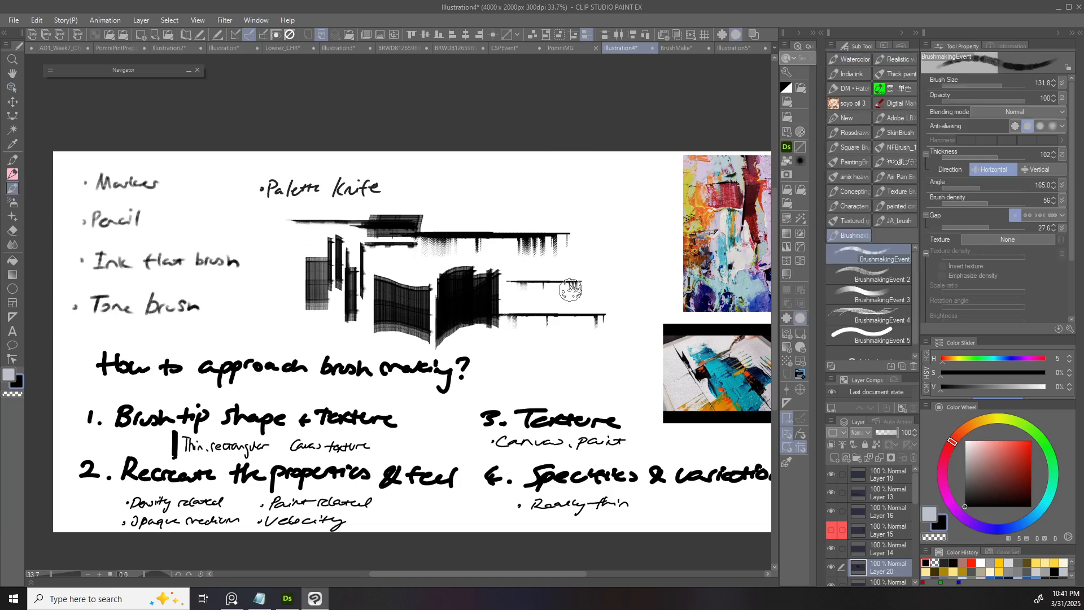
pyautogui.moveTo(571, 290); pyautogui.dragTo(484, 296)
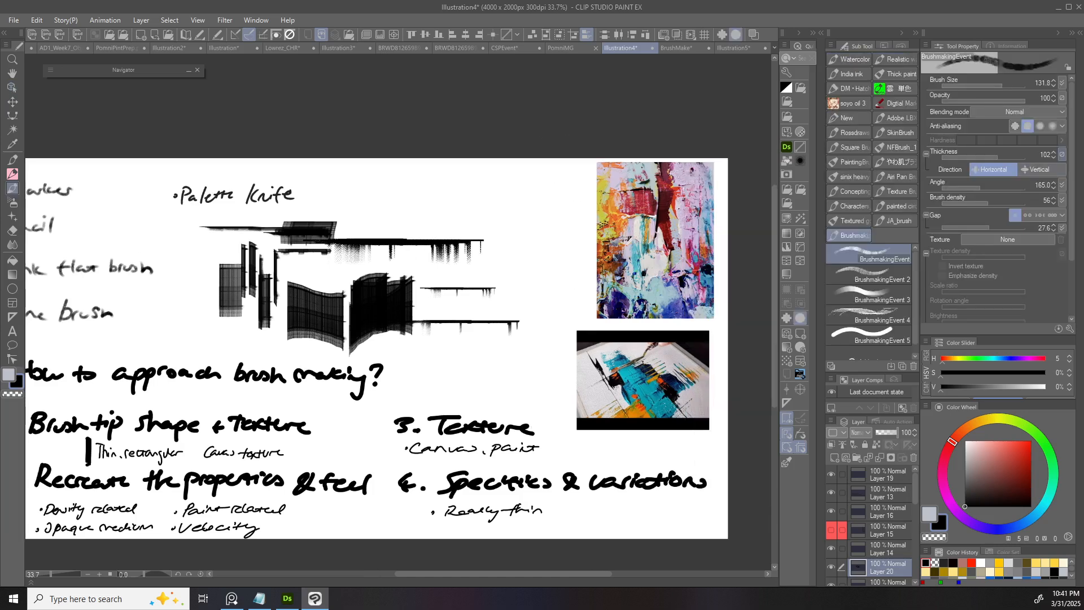
pyautogui.scroll(-2, 994, 198)
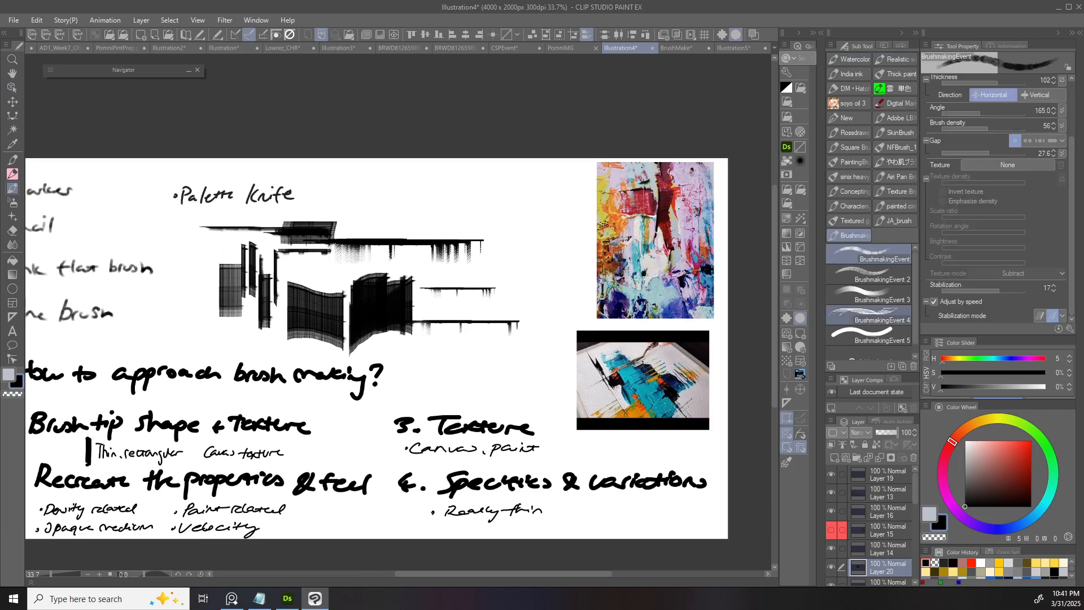
pyautogui.click(868, 315)
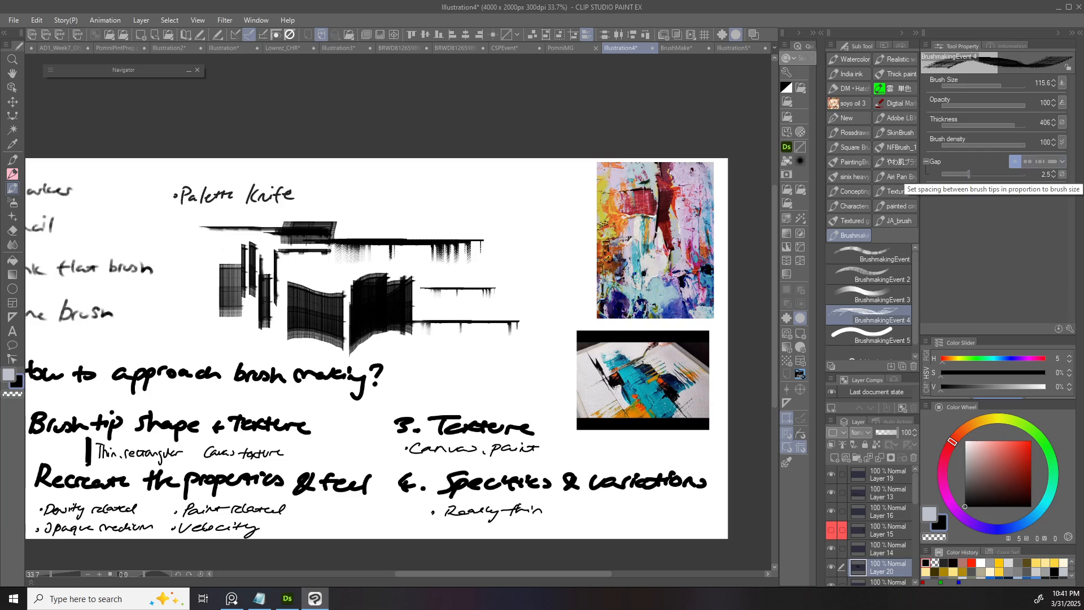
# - Examine the palette knife test strokes below the heading up close, including the solid horizontal edges and their dotted drips
pyautogui.scroll(3, 506, 284)
pyautogui.scroll(4, 463, 333)
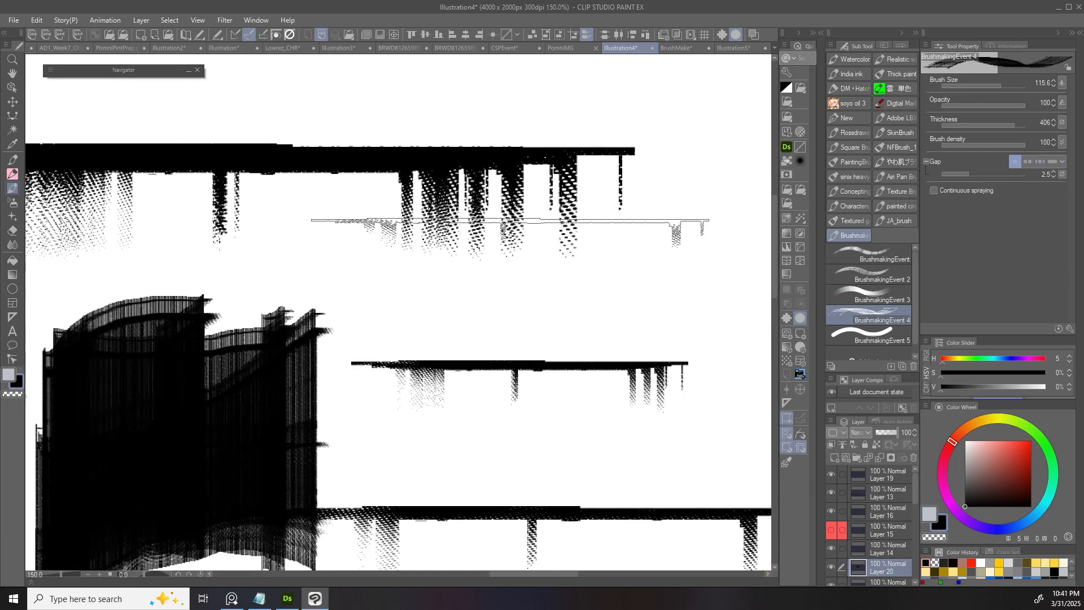
pyautogui.scroll(-5, 530, 260)
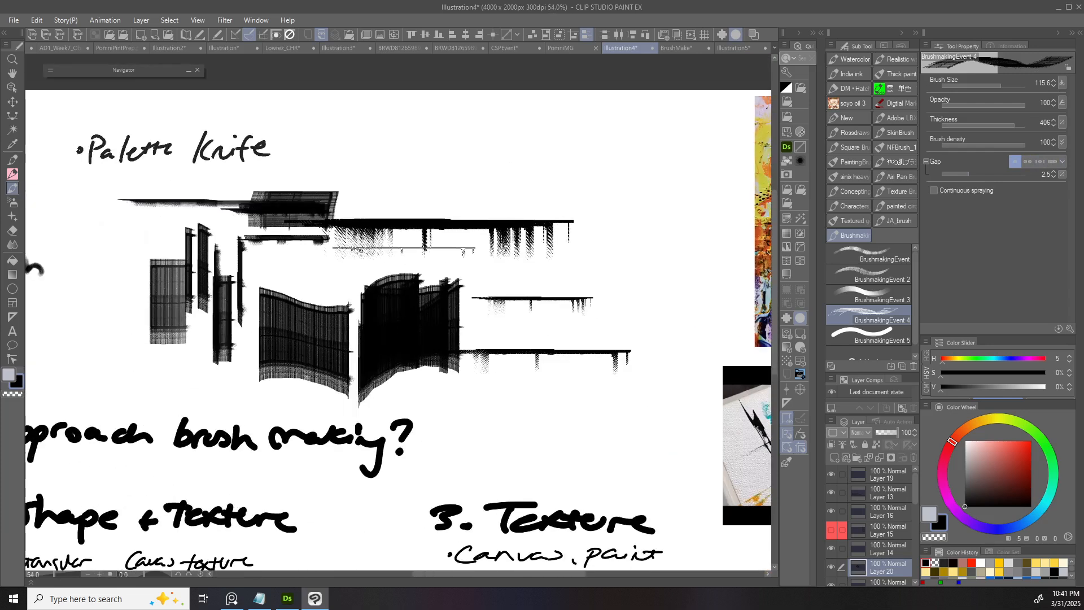
pyautogui.scroll(2, 264, 280)
pyautogui.scroll(6, 431, 243)
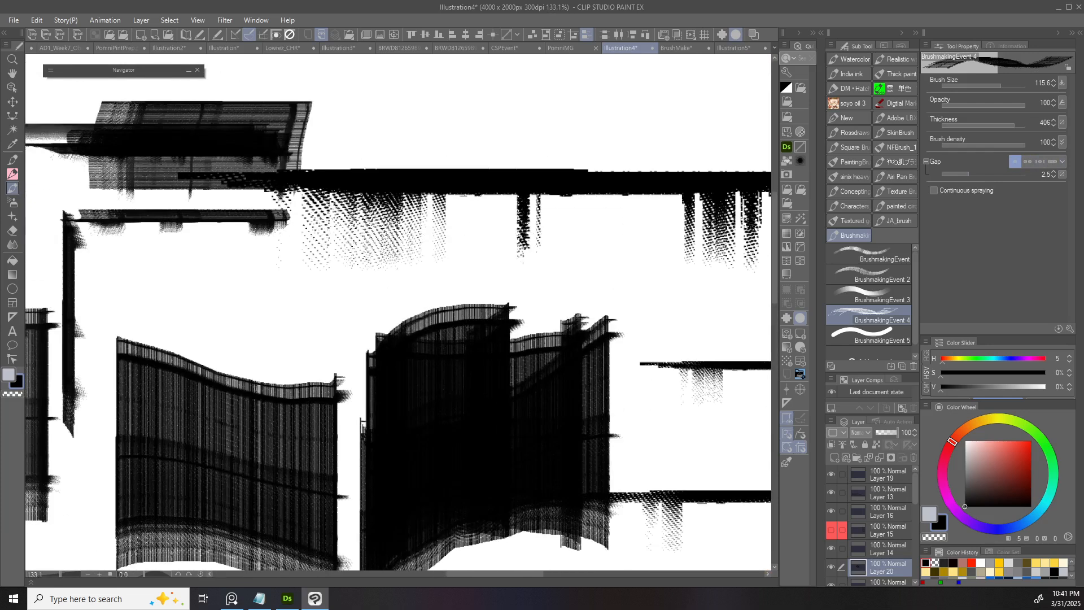
pyautogui.moveTo(460, 220); pyautogui.dragTo(422, 281)
pyautogui.press('o')
pyautogui.scroll(4, 421, 282)
pyautogui.scroll(3, 413, 282)
pyautogui.scroll(-5, 387, 265)
pyautogui.moveTo(387, 264); pyautogui.dragTo(155, 261)
pyautogui.scroll(-5, 652, 268)
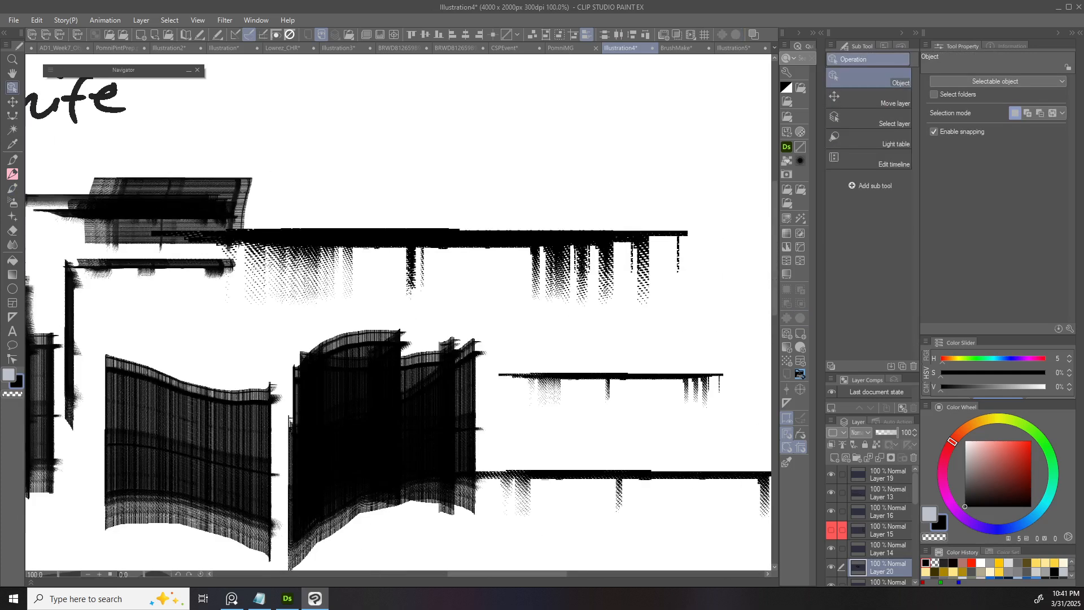
pyautogui.moveTo(653, 268); pyautogui.dragTo(636, 308)
pyautogui.scroll(4, 637, 309)
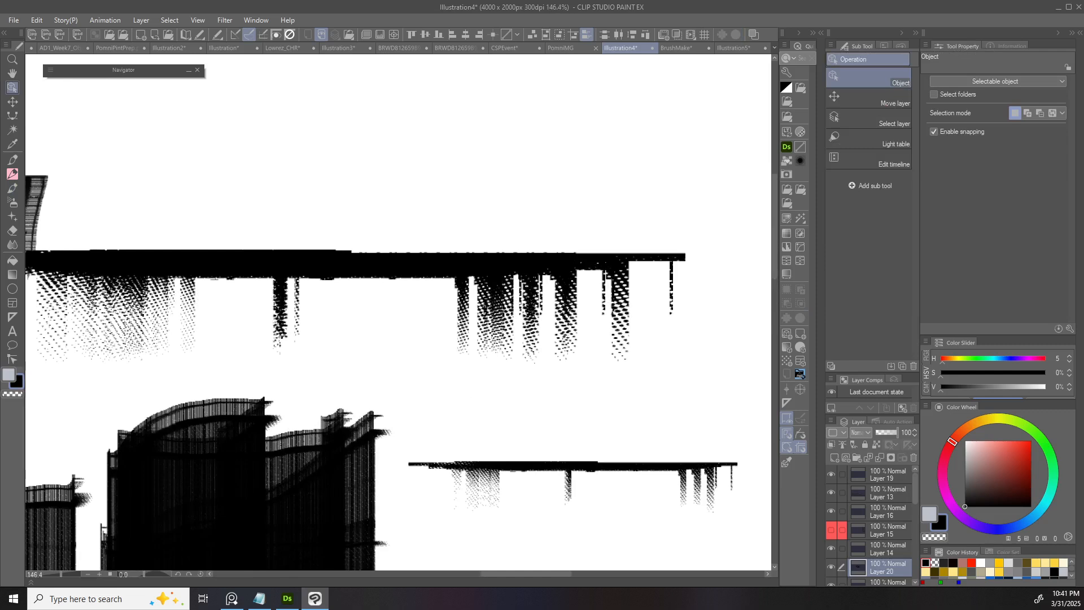
pyautogui.scroll(-4, 551, 281)
pyautogui.moveTo(247, 288); pyautogui.dragTo(406, 255)
pyautogui.scroll(-6, 407, 254)
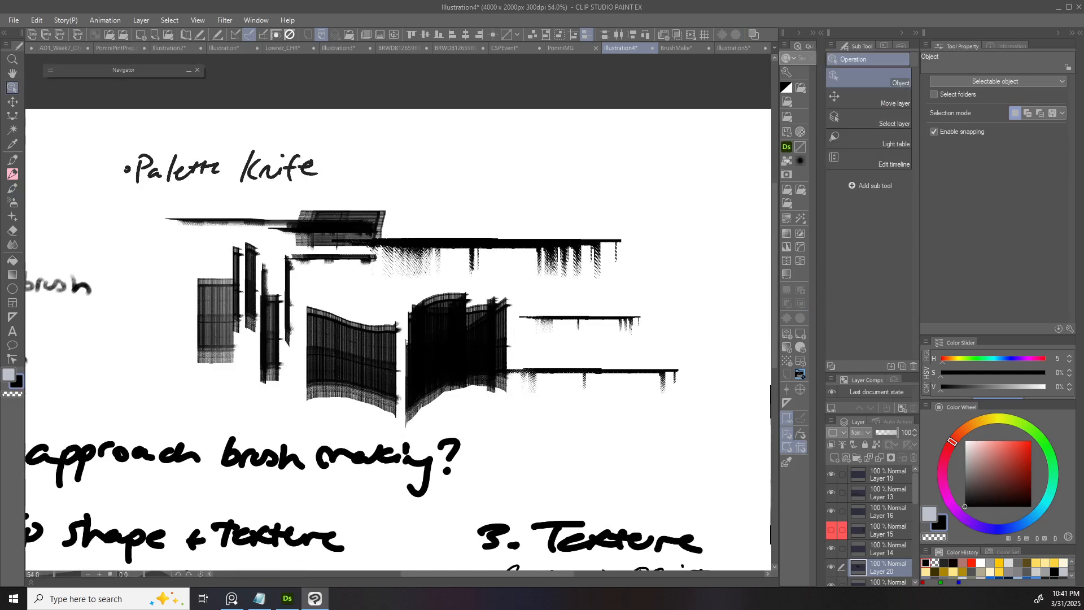
pyautogui.moveTo(531, 239)
pyautogui.mouseDown()
pyautogui.moveTo(610, 224)
pyautogui.moveTo(574, 205)
pyautogui.mouseUp()
pyautogui.scroll(-1, 610, 224)
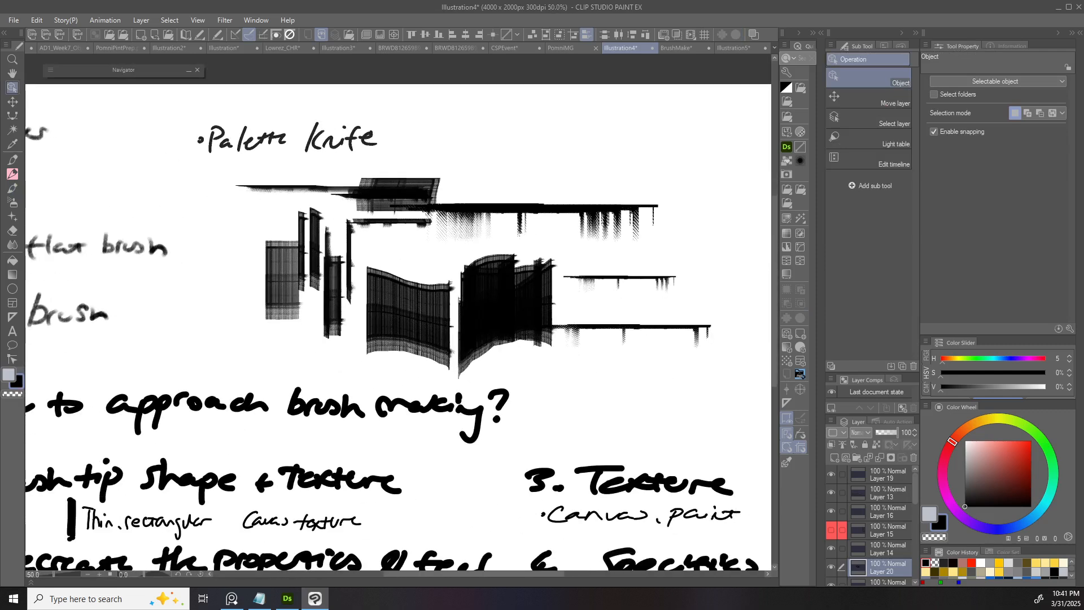
# - Show Layer 22 in Folder 4 of the BrushMake document and view its cloudy texture
pyautogui.click(676, 48)
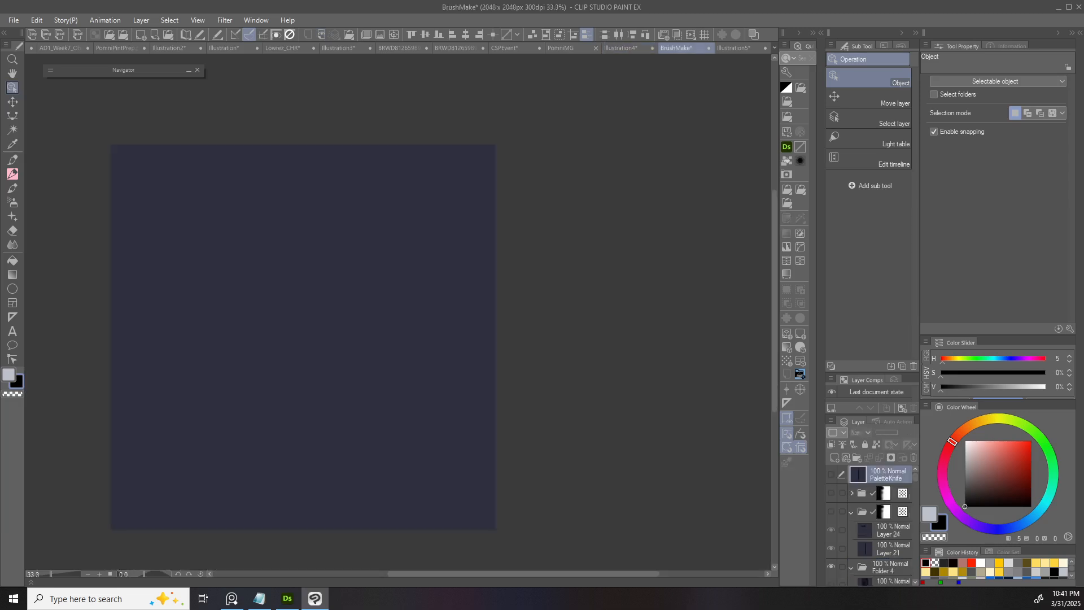
pyautogui.scroll(-3, 873, 525)
pyautogui.click(830, 496)
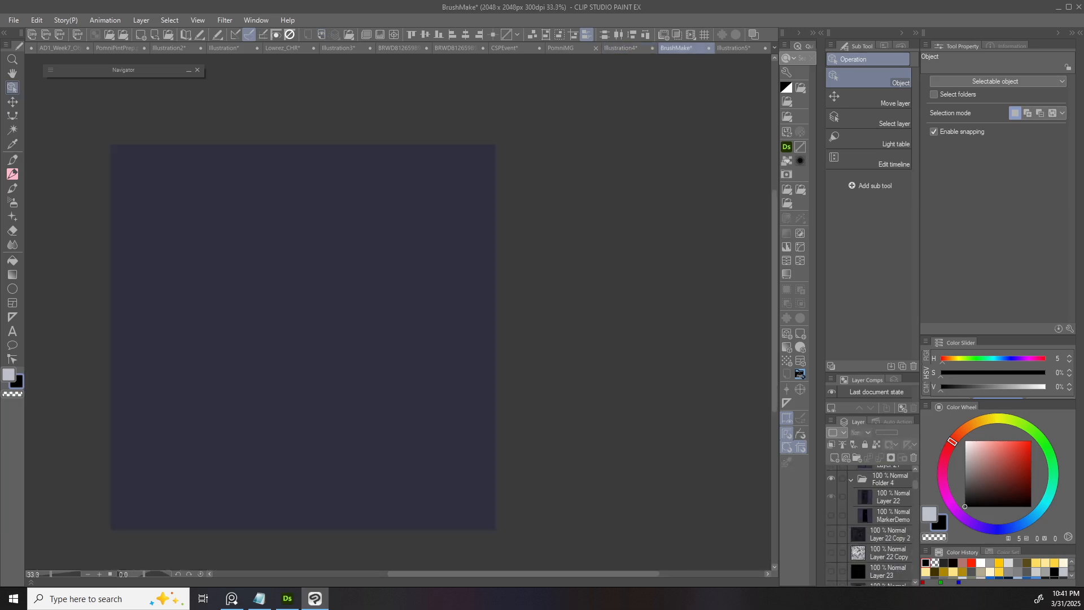
pyautogui.scroll(1, 317, 341)
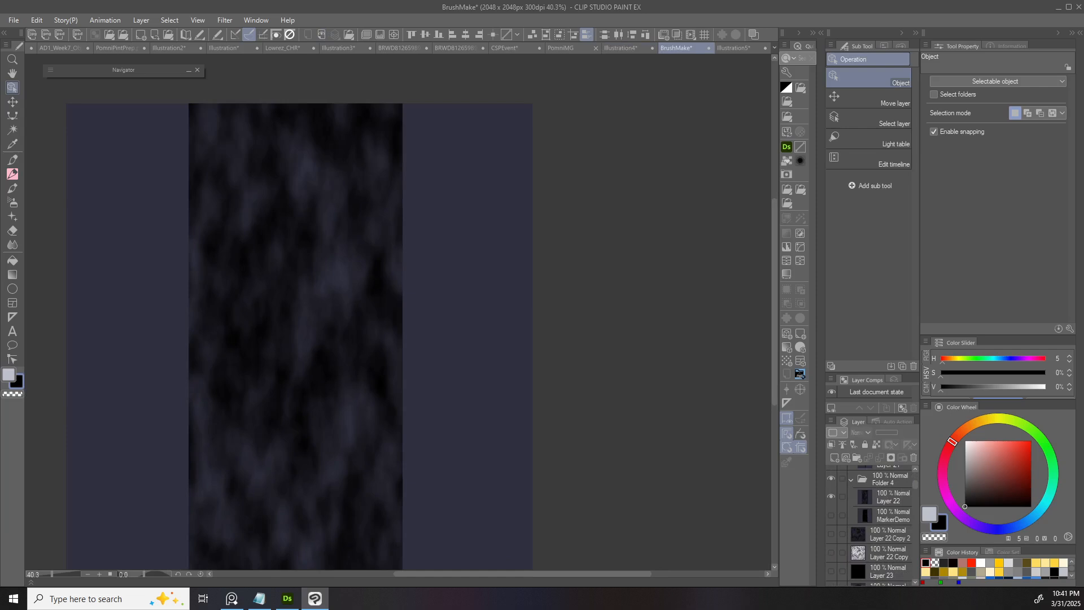
pyautogui.scroll(-1, 299, 338)
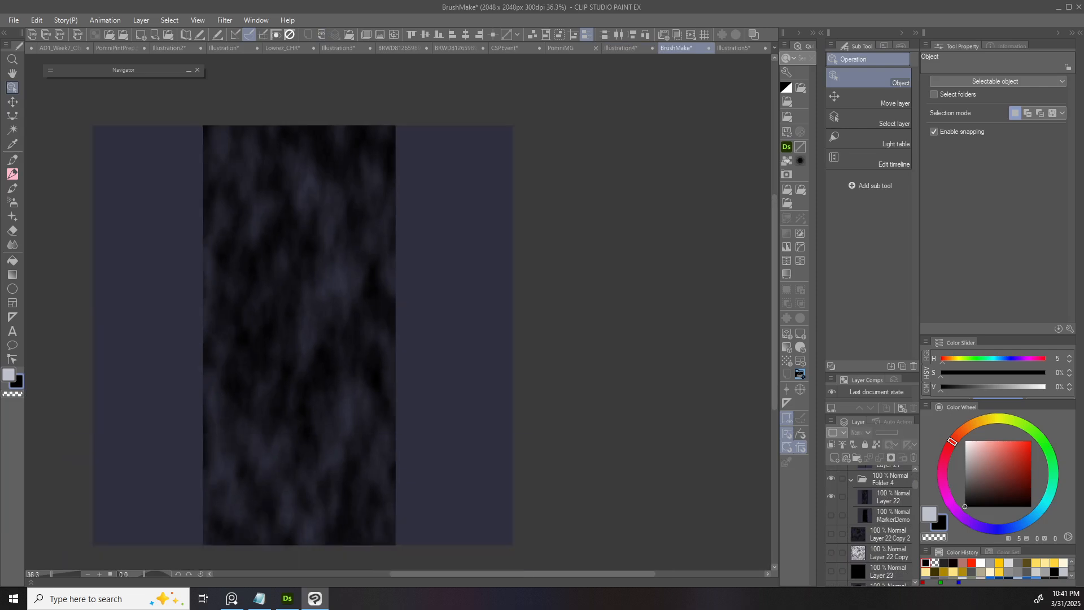
# - Return to the Illustration4 sheet and check what Layer 12 contains by toggling its visibility
pyautogui.click(623, 48)
pyautogui.scroll(-2, 398, 312)
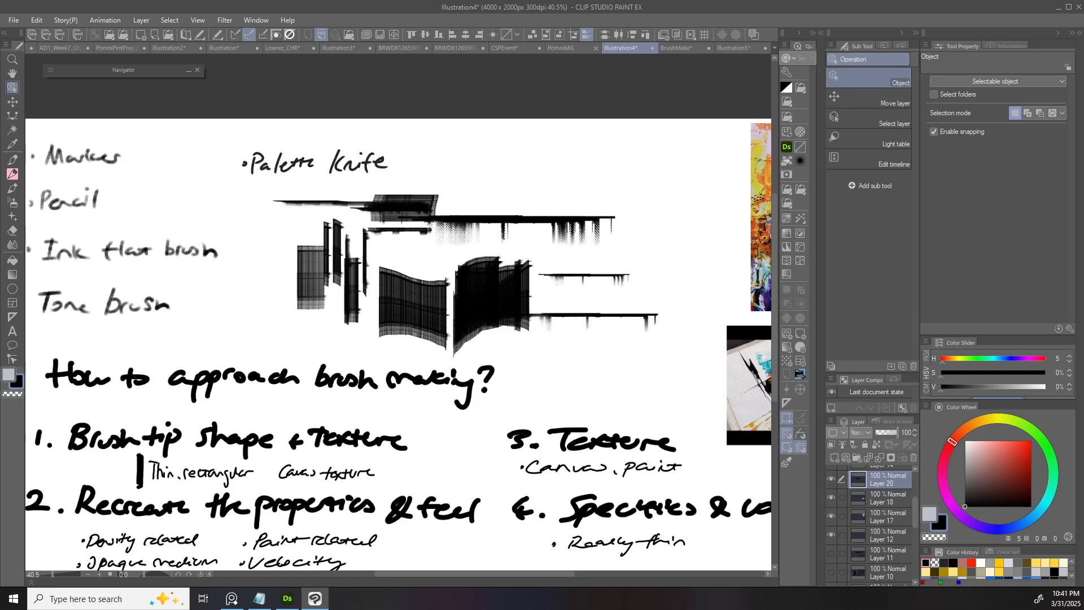
pyautogui.moveTo(429, 293); pyautogui.dragTo(367, 315)
pyautogui.scroll(2, 398, 311)
pyautogui.click(831, 535)
pyautogui.click(831, 535)
# - Try broad test strokes with the BrushmakingEvent 3 brush above the horizontal palette knife strokes, undoing them
pyautogui.press('b')
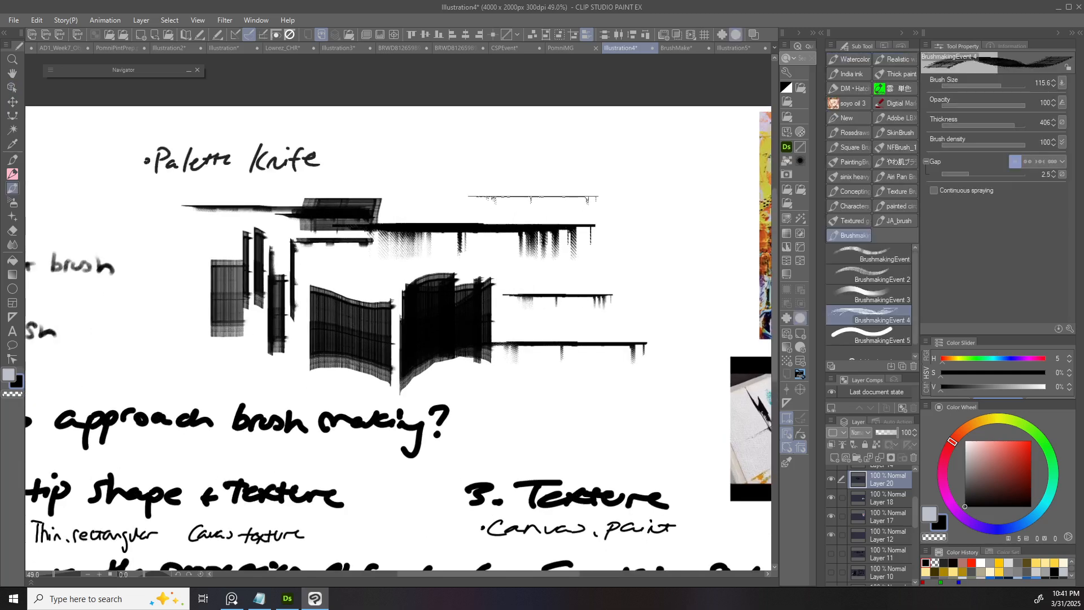
pyautogui.click(868, 295)
pyautogui.moveTo(534, 184); pyautogui.dragTo(405, 206)
pyautogui.hotkey('ctrl', 'z')
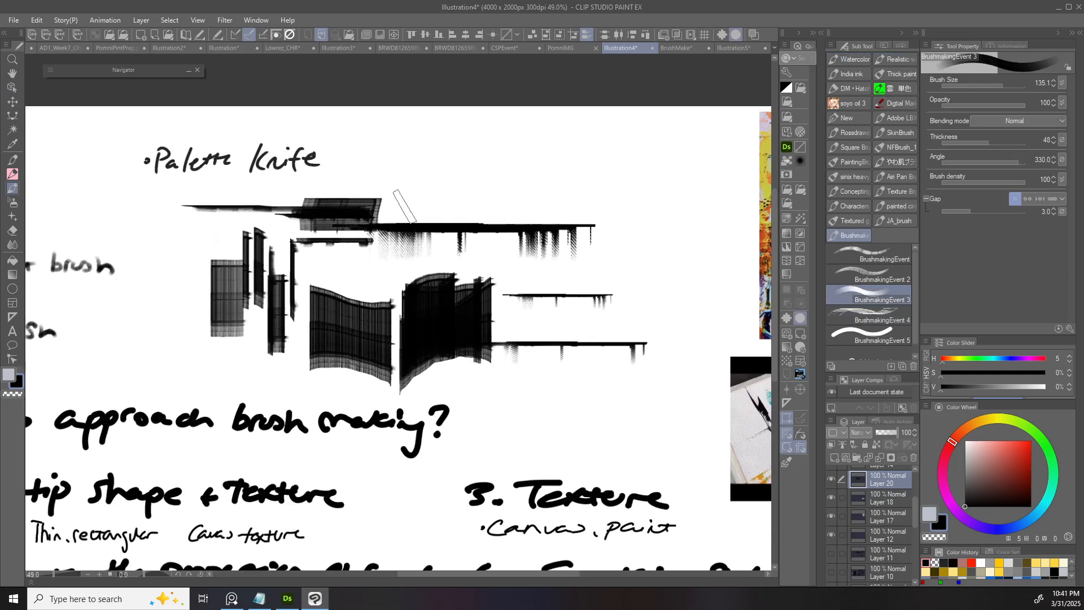
pyautogui.moveTo(616, 148); pyautogui.dragTo(459, 161)
pyautogui.scroll(2, 649, 99)
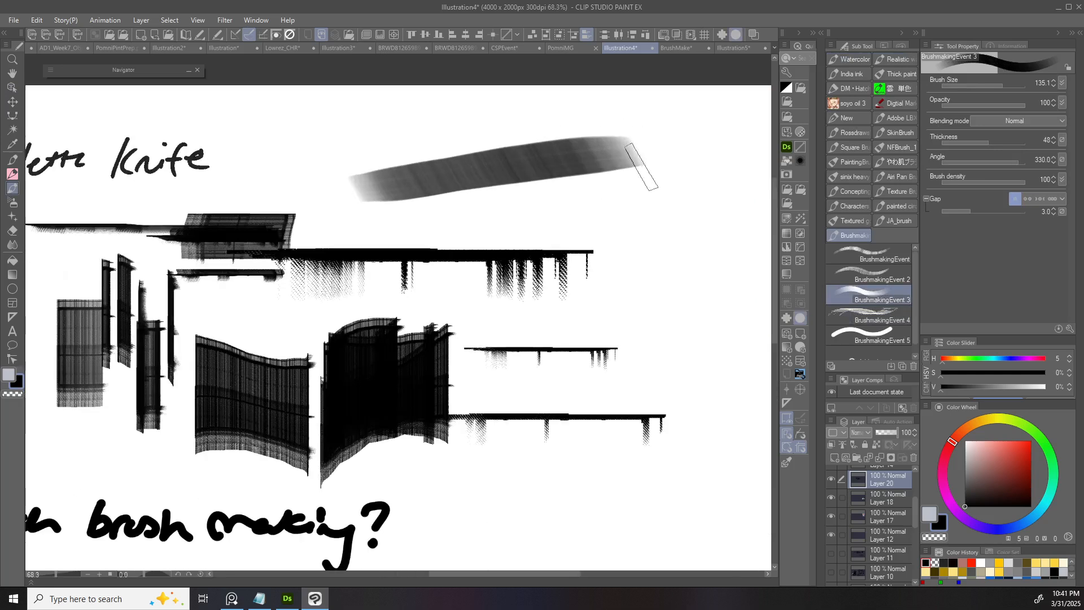
pyautogui.moveTo(627, 183); pyautogui.dragTo(500, 209)
pyautogui.moveTo(590, 187)
pyautogui.mouseDown()
pyautogui.moveTo(629, 182)
pyautogui.moveTo(505, 206)
pyautogui.mouseUp()
pyautogui.hotkey('ctrl', 'z')
pyautogui.hotkey('ctrl', 'z')
pyautogui.hotkey('ctrl', 'z')
pyautogui.moveTo(600, 164)
pyautogui.mouseDown()
pyautogui.moveTo(621, 159)
pyautogui.moveTo(479, 170)
pyautogui.mouseUp()
pyautogui.hotkey('ctrl', 'z')
pyautogui.hotkey('ctrl', 'z')
pyautogui.hotkey('ctrl', 'z')
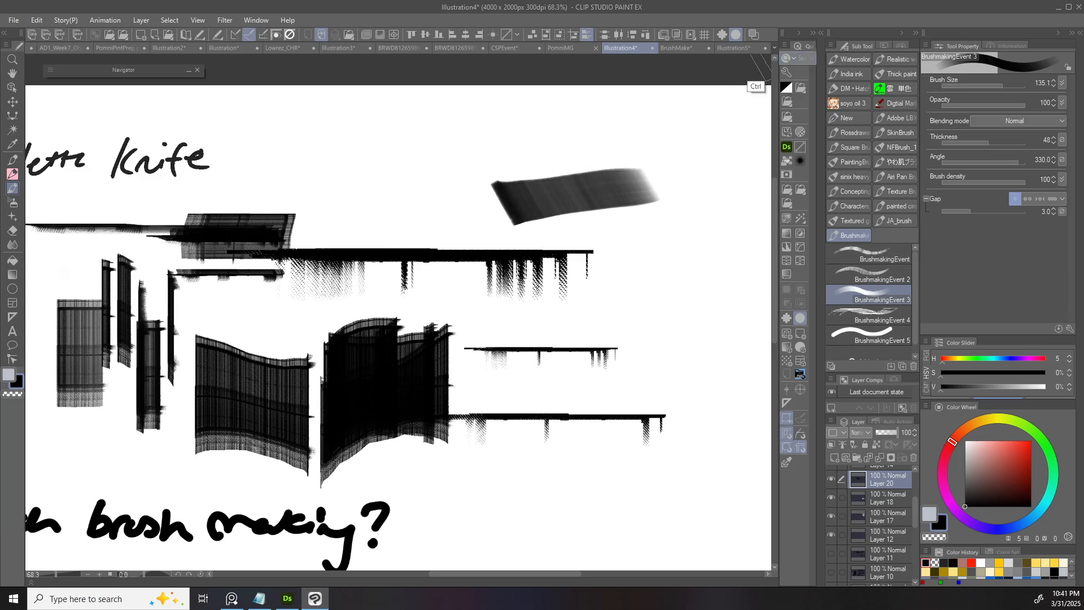
# - Show the MarkerDemo layer in Folder 4 of the BrushMake document and hide Layer 22
pyautogui.click(676, 47)
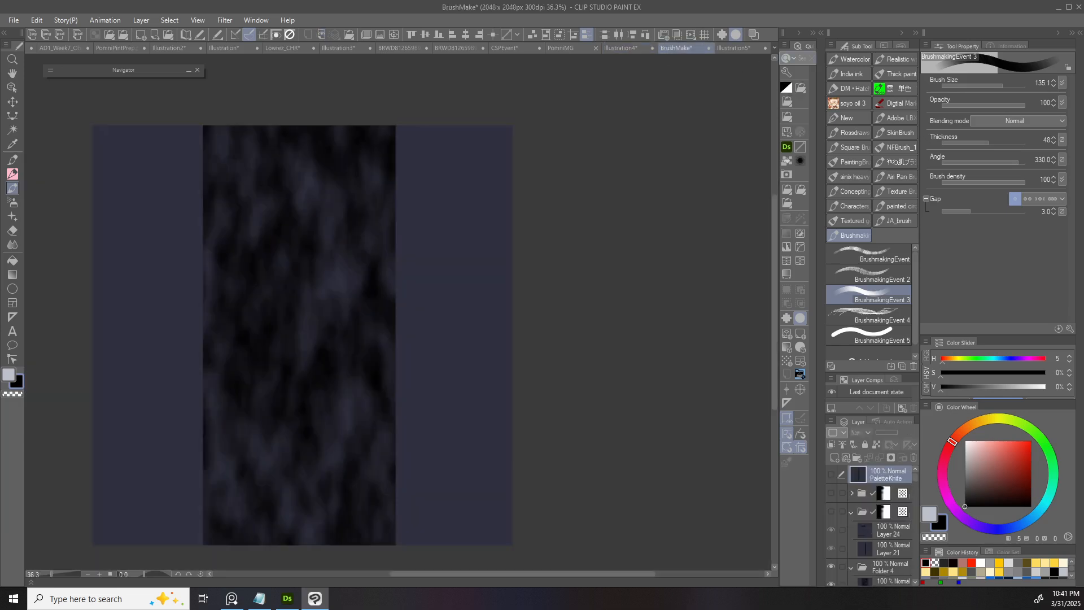
pyautogui.scroll(-3, 872, 525)
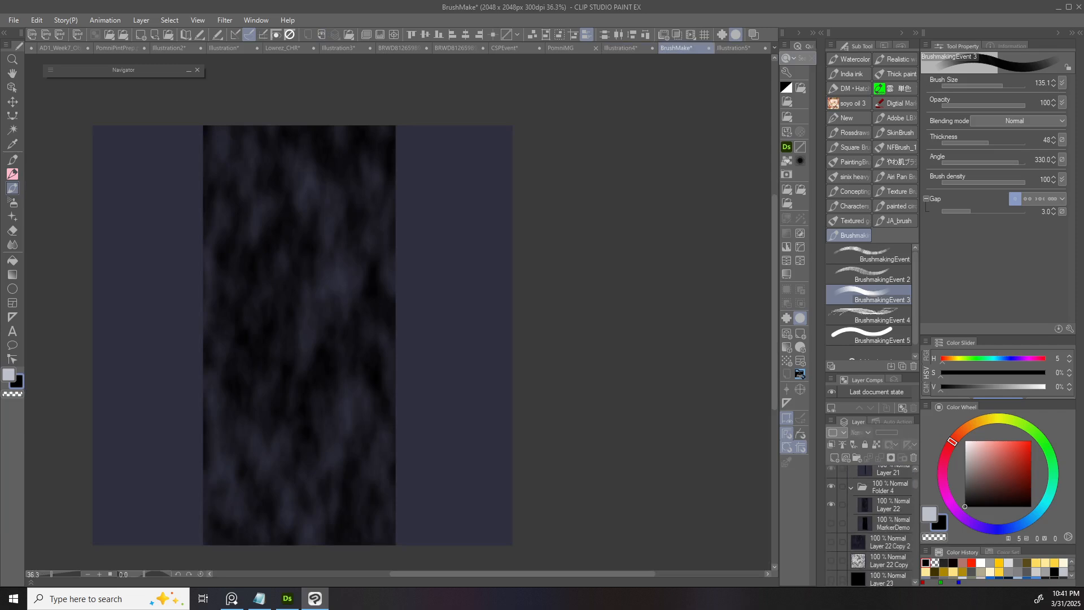
pyautogui.click(831, 505)
pyautogui.click(831, 505)
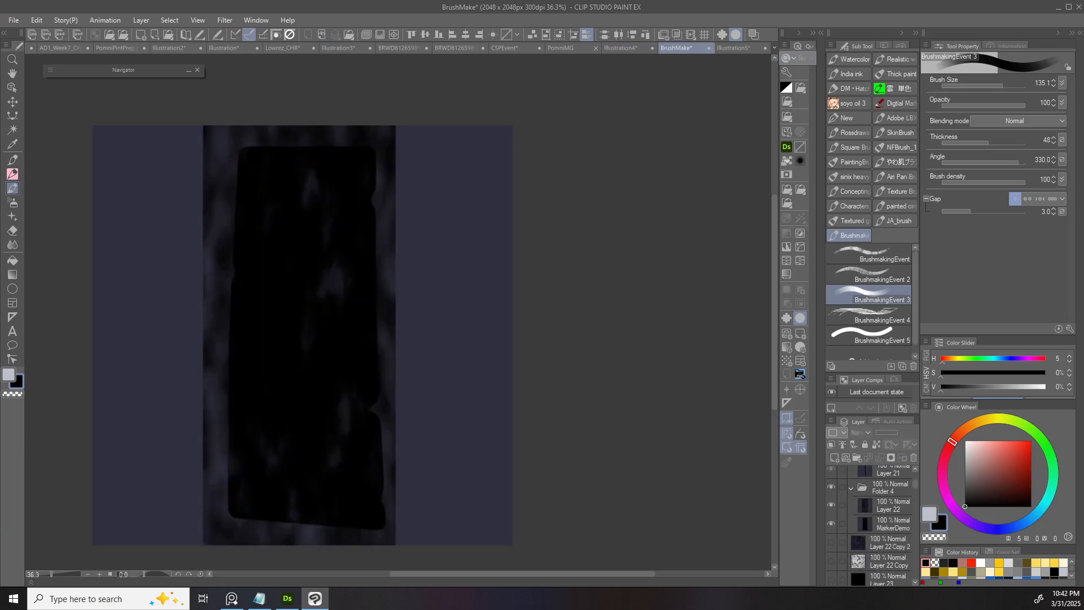
pyautogui.click(831, 504)
# - Add a layer mask to the MarkerDemo layer and fade the middle of the marker tip with the Soft eraser at size 515
pyautogui.click(889, 523)
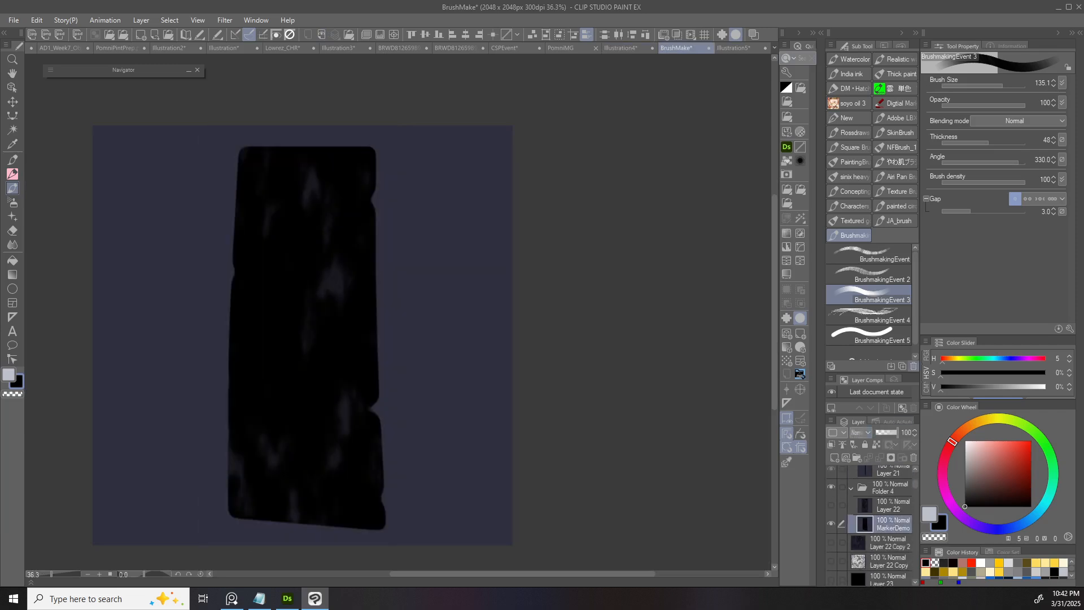
pyautogui.click(891, 457)
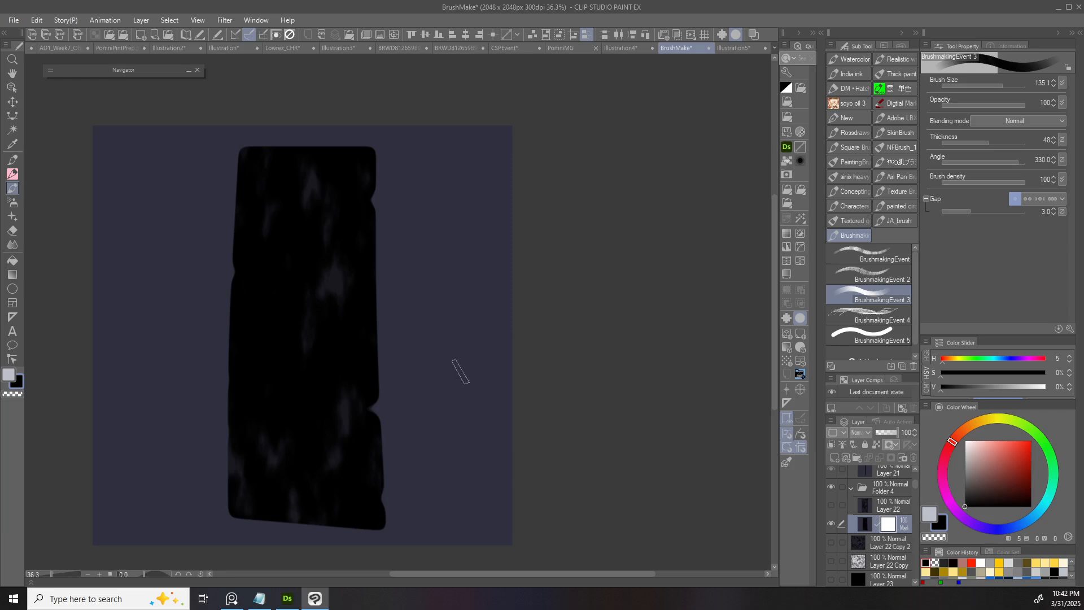
pyautogui.press('e')
pyautogui.moveTo(287, 333); pyautogui.dragTo(342, 388)
pyautogui.moveTo(309, 217)
pyautogui.mouseDown()
pyautogui.moveTo(302, 373)
pyautogui.moveTo(292, 336)
pyautogui.mouseUp()
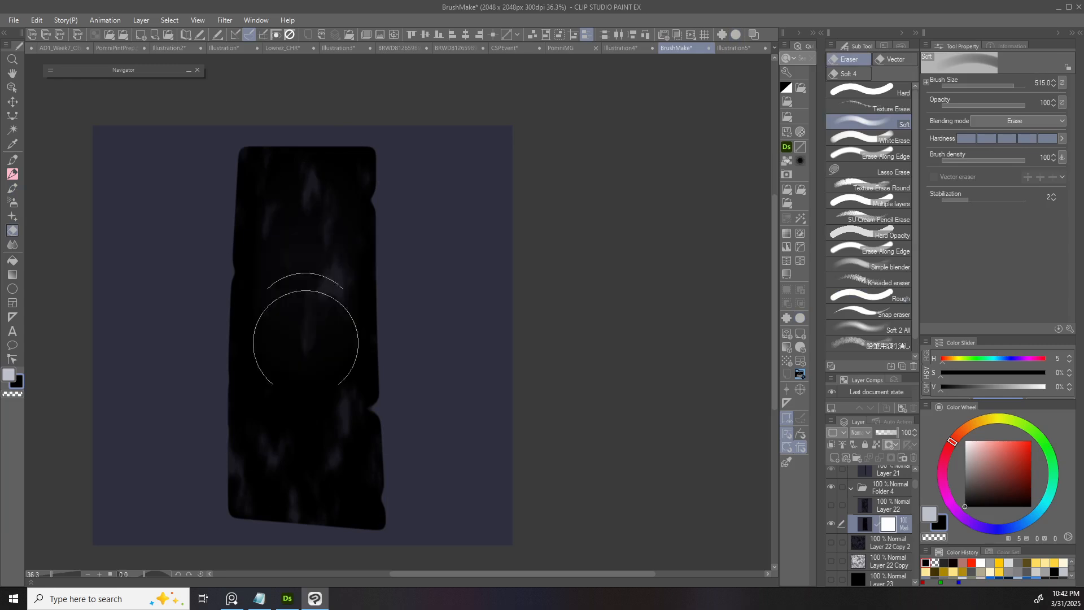
pyautogui.moveTo(305, 281); pyautogui.dragTo(306, 401)
pyautogui.moveTo(311, 261); pyautogui.dragTo(308, 445)
pyautogui.hotkey('ctrl', 'z')
pyautogui.moveTo(285, 319); pyautogui.dragTo(278, 391)
pyautogui.moveTo(320, 251); pyautogui.dragTo(330, 465)
pyautogui.moveTo(333, 220); pyautogui.dragTo(324, 474)
pyautogui.moveTo(291, 259); pyautogui.dragTo(295, 454)
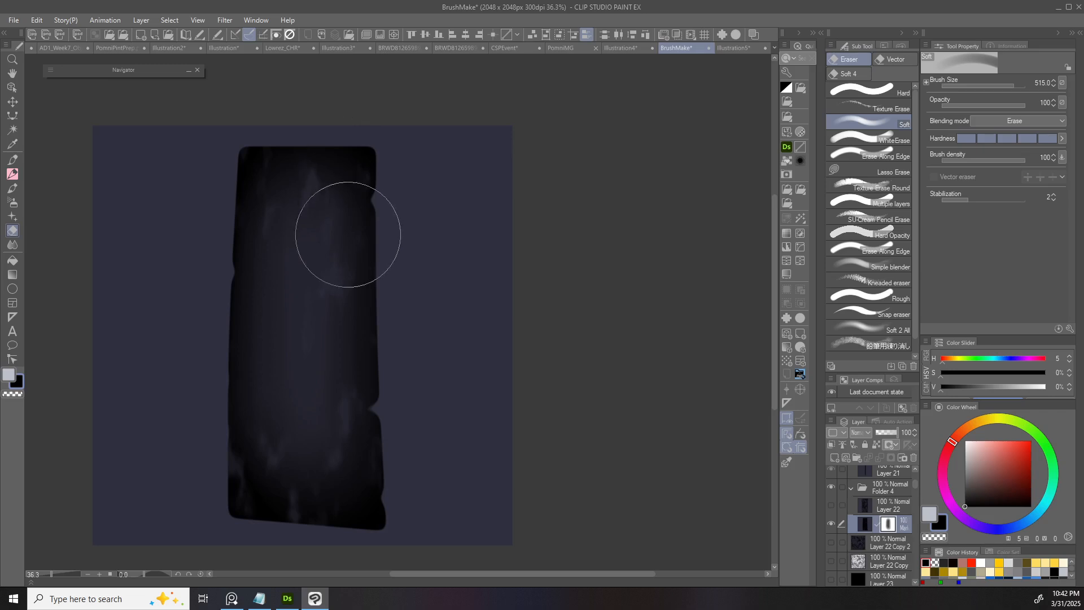
pyautogui.scroll(-2, 350, 238)
pyautogui.scroll(1, 366, 257)
pyautogui.scroll(2, 322, 237)
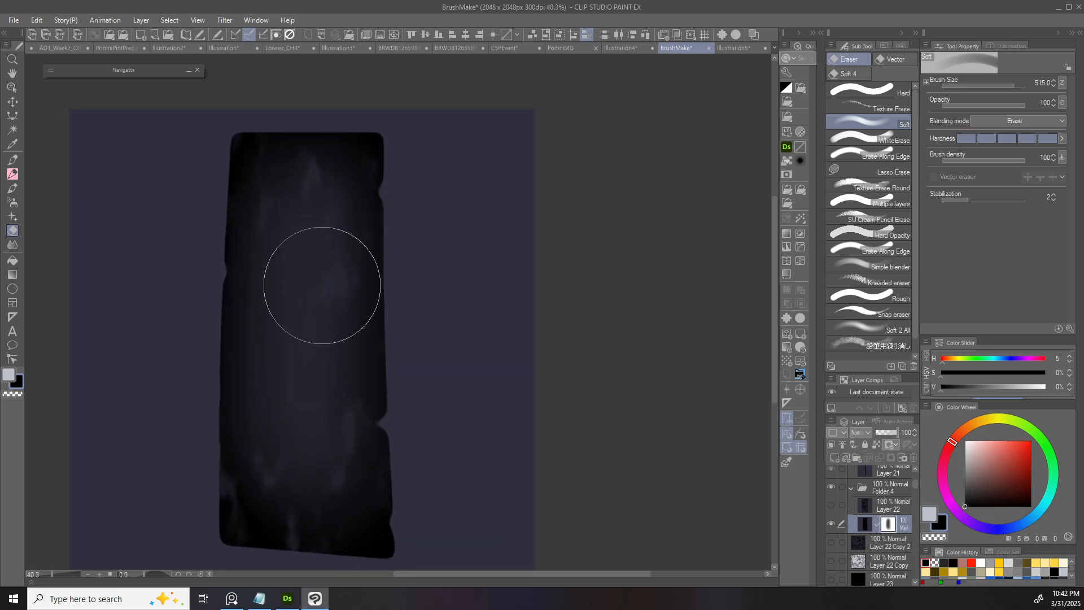
# - Return to the Illustration4 sheet and review the brush-making notes, test strokes and palette knife reference pictures
pyautogui.click(620, 48)
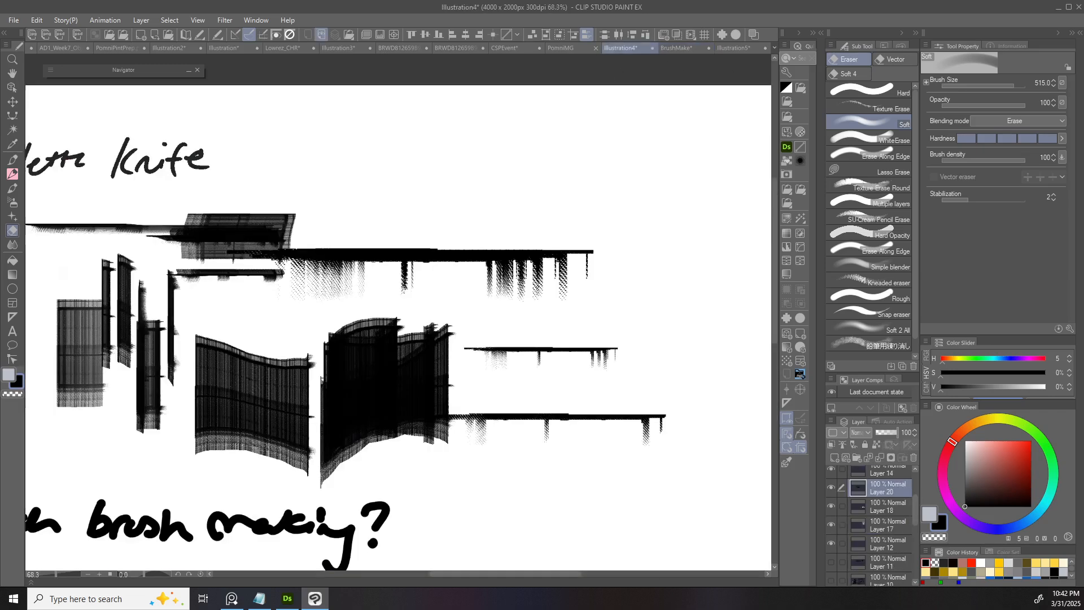
pyautogui.scroll(-4, 472, 286)
pyautogui.scroll(3, 332, 340)
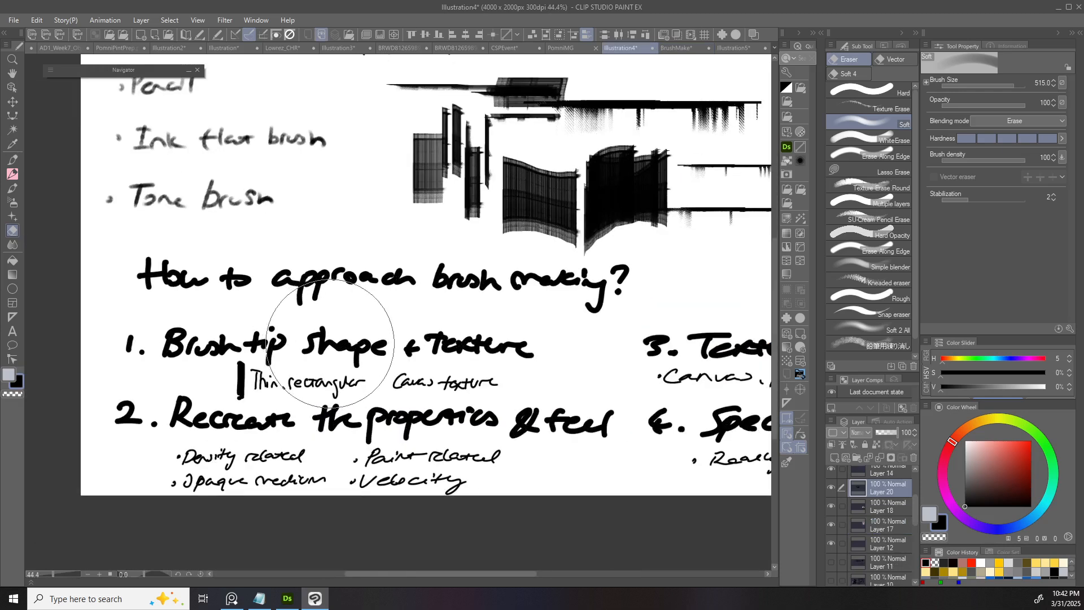
pyautogui.press('o')
pyautogui.moveTo(332, 344); pyautogui.dragTo(202, 350)
pyautogui.moveTo(508, 339); pyautogui.dragTo(238, 346)
pyautogui.moveTo(283, 212)
pyautogui.mouseDown()
pyautogui.moveTo(601, 209)
pyautogui.moveTo(698, 242)
pyautogui.moveTo(360, 266)
pyautogui.moveTo(247, 313)
pyautogui.mouseUp()
pyautogui.scroll(-1, 360, 265)
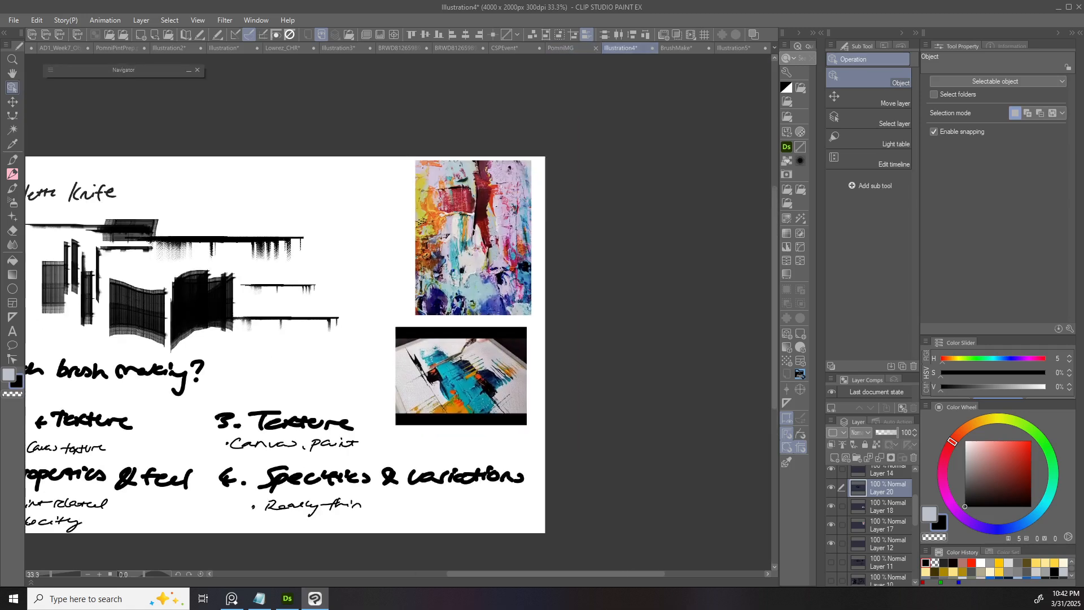
# - Duplicate the masked MarkerDemo layer in the BrushMake document, hide the lower copy, and undo applying the upper copy's mask
pyautogui.click(676, 48)
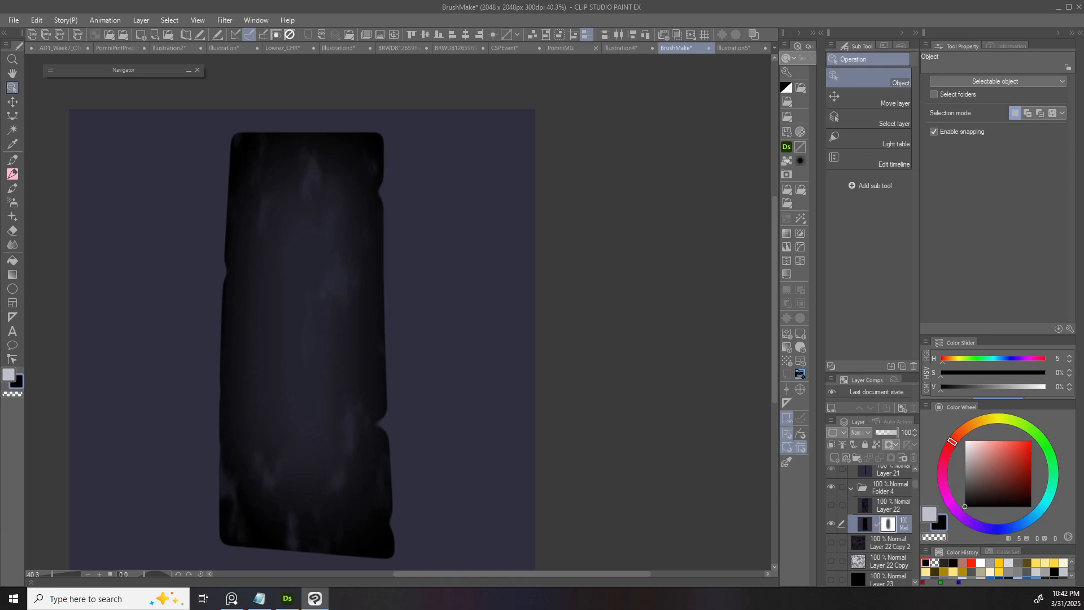
pyautogui.moveTo(339, 316)
pyautogui.mouseDown()
pyautogui.moveTo(420, 374)
pyautogui.moveTo(395, 333)
pyautogui.moveTo(315, 271)
pyautogui.moveTo(320, 314)
pyautogui.mouseUp()
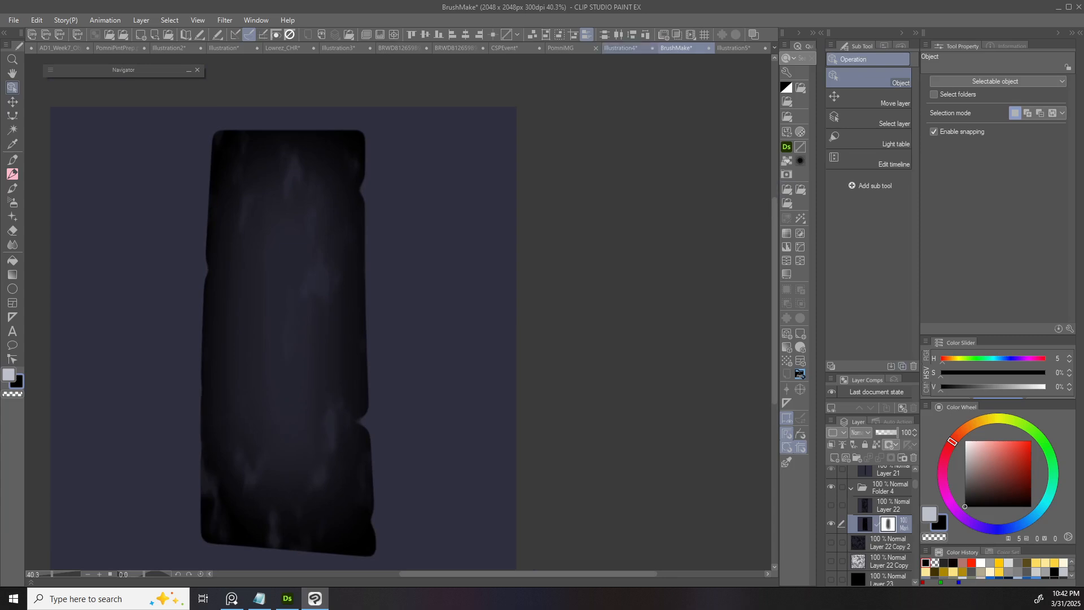
pyautogui.click(620, 47)
pyautogui.click(676, 47)
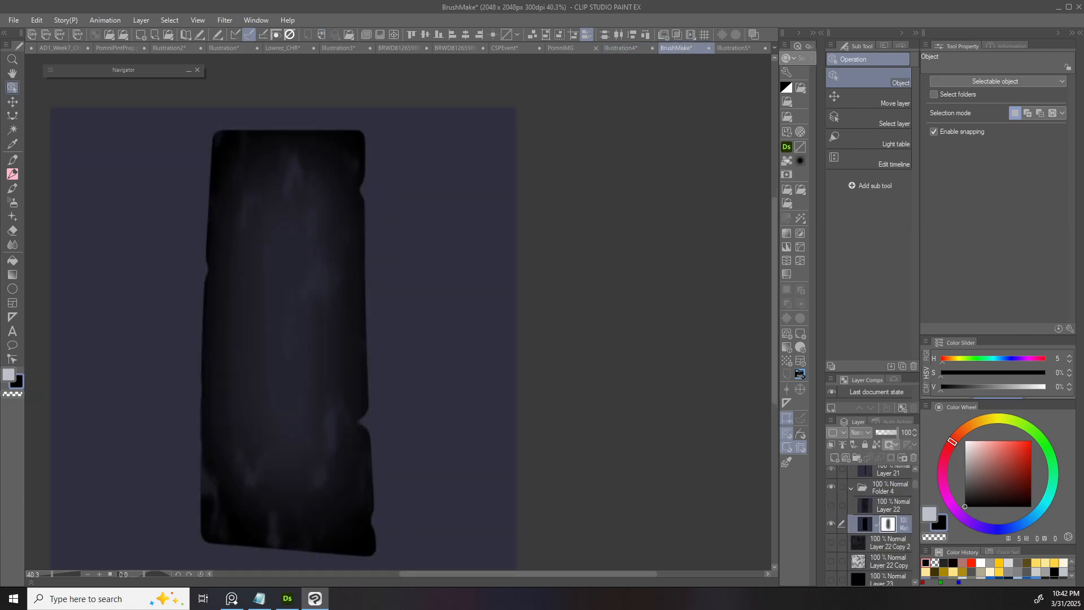
pyautogui.hotkey('ctrl', 'v')
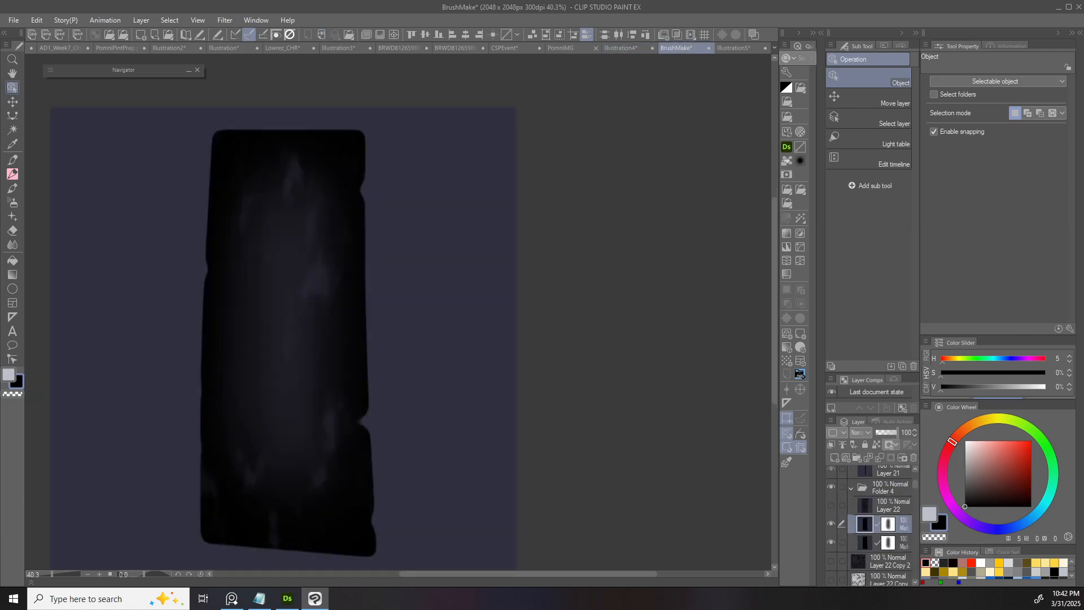
pyautogui.click(888, 524)
pyautogui.click(902, 457)
pyautogui.click(831, 542)
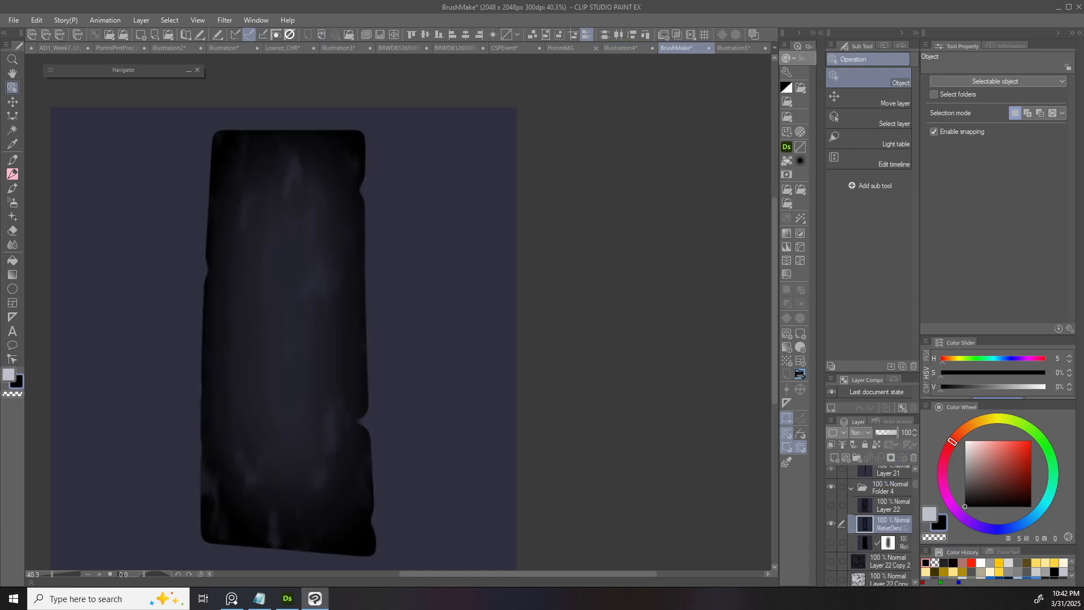
pyautogui.hotkey('ctrl', 'z')
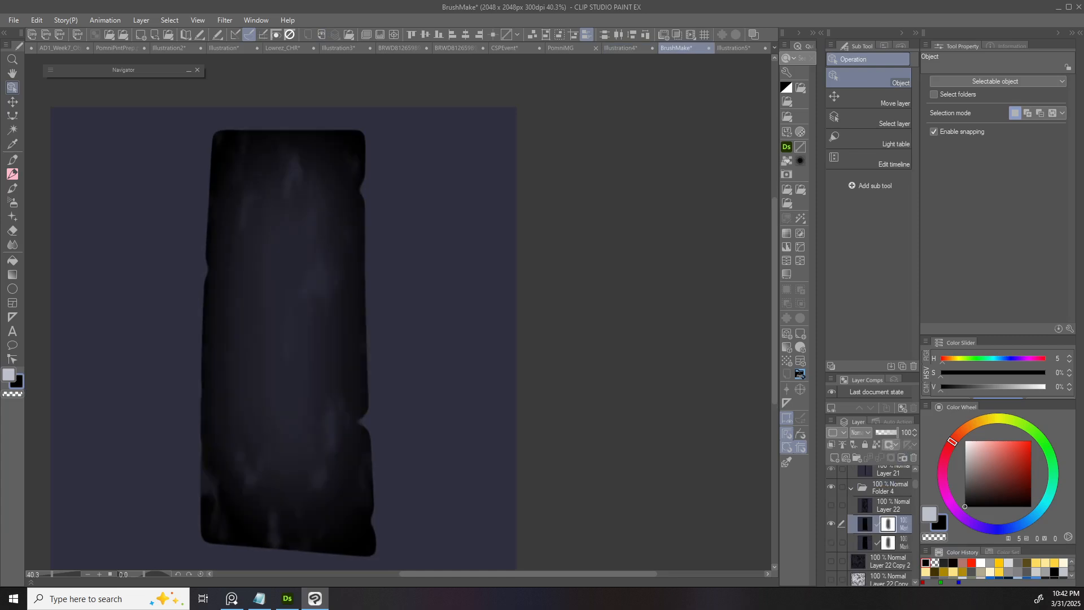
# - Apply a level correction to the upper copy's mask, adjusting its input levels and narrowing the output range to make the faded middle less transparent
pyautogui.hotkey('ctrl', 'l')
pyautogui.moveTo(940, 199); pyautogui.dragTo(888, 199)
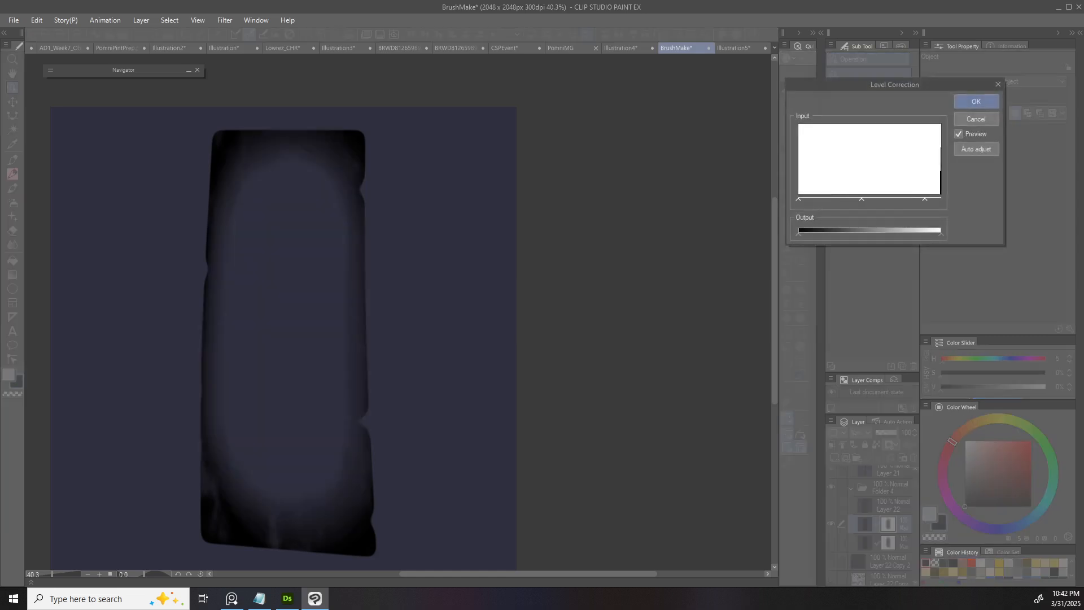
pyautogui.moveTo(864, 199); pyautogui.dragTo(849, 200)
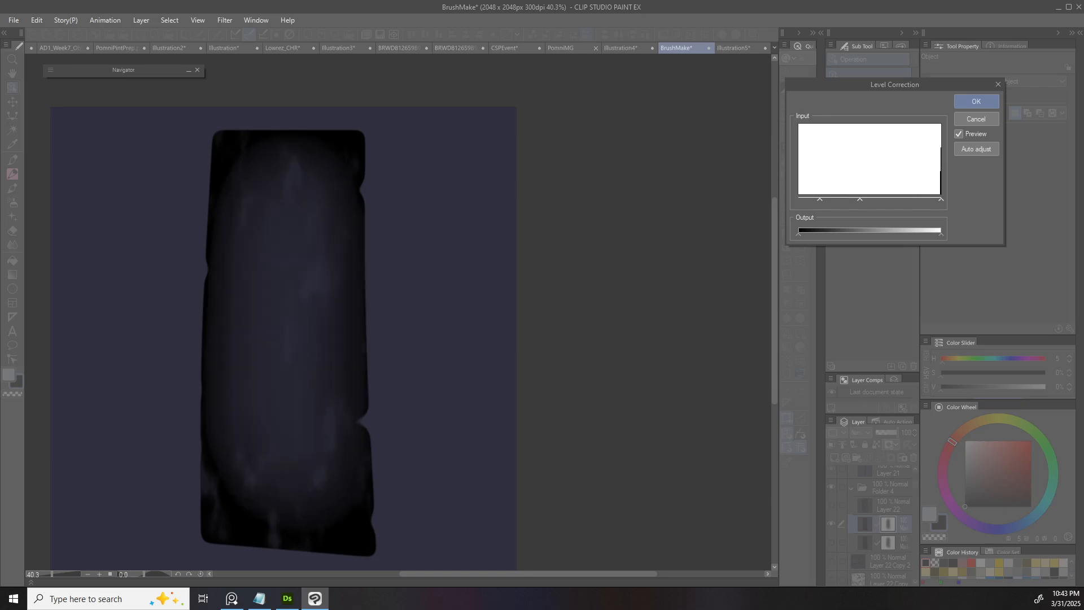
pyautogui.moveTo(907, 199); pyautogui.dragTo(900, 199)
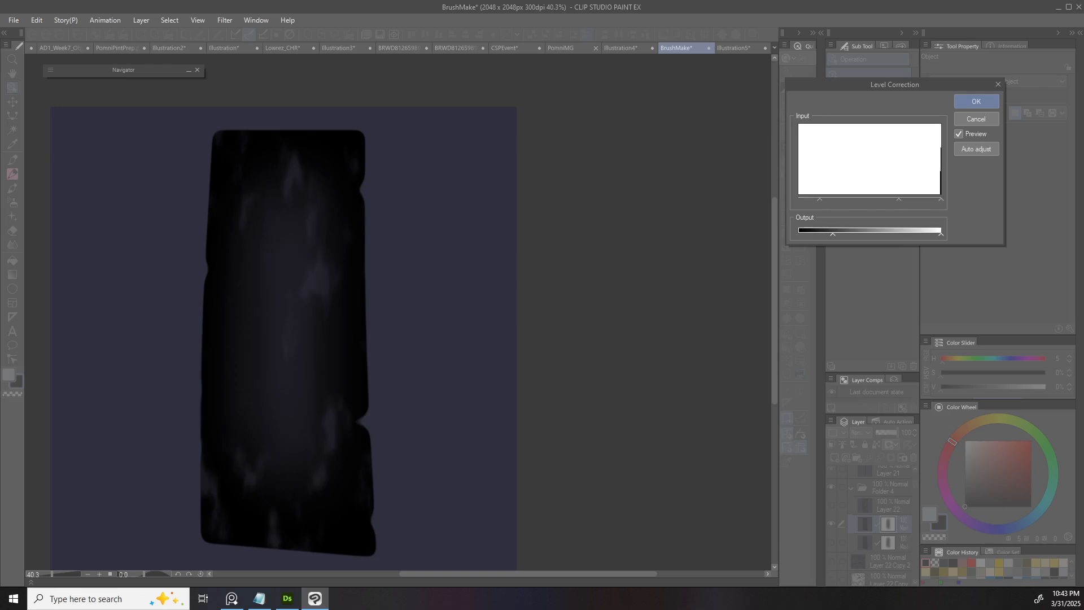
pyautogui.moveTo(940, 233); pyautogui.dragTo(922, 233)
pyautogui.click(976, 101)
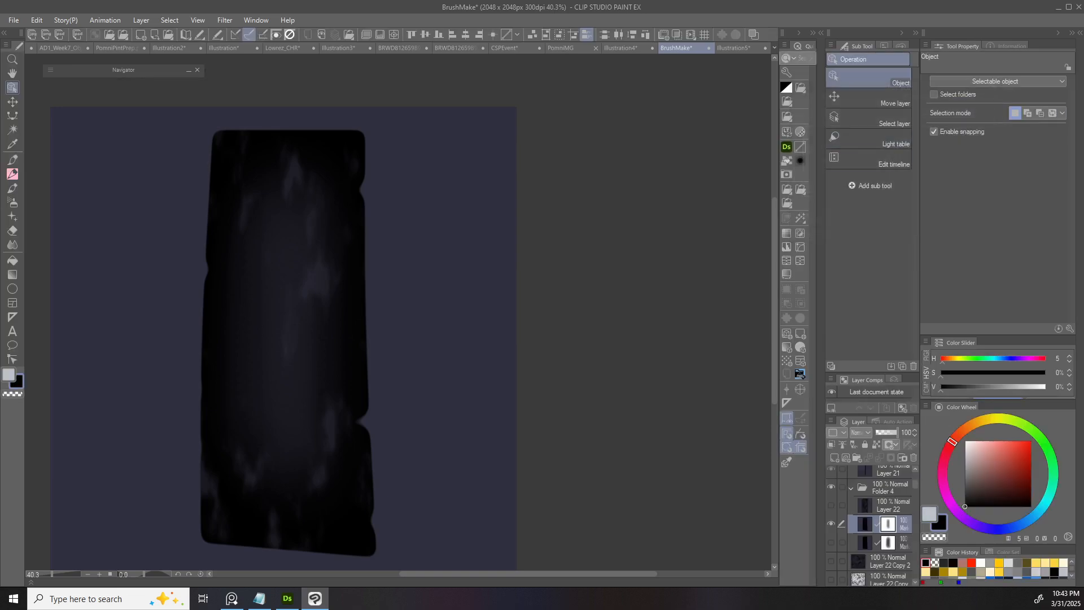
# - Apply the mask to the upper MarkerDemo copy and rename the layer MarkerDemo2
pyautogui.click(902, 457)
pyautogui.doubleClick(894, 525)
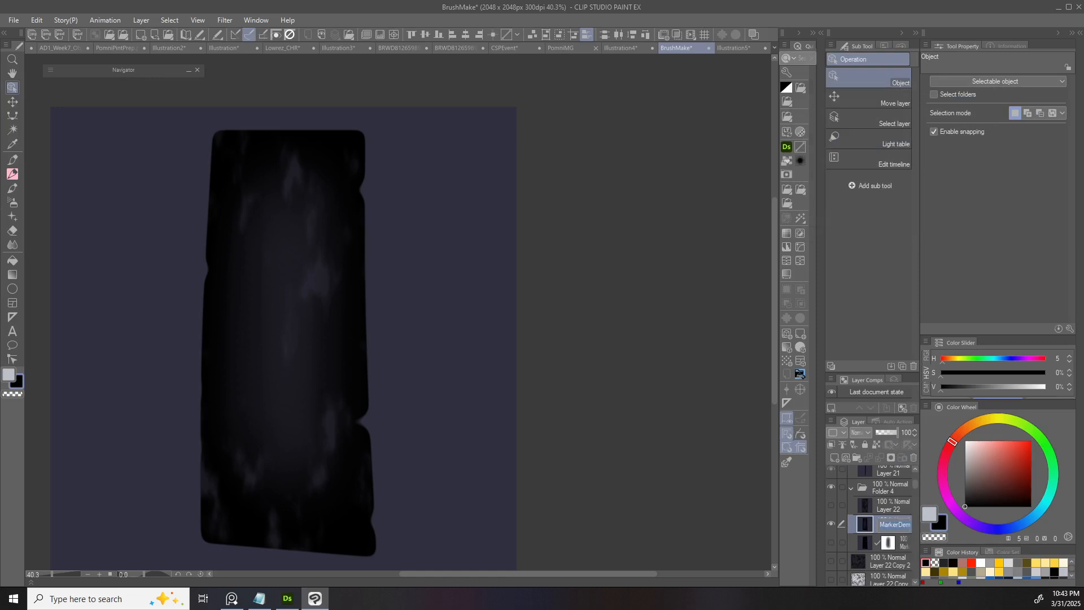
pyautogui.press('End')
pyautogui.write('2')
pyautogui.press('Return')
# - Register the MarkerDemo2 layer as a brush tip shape material in the brush shapes folder, with the creator's user tag
pyautogui.click(1079, 32)
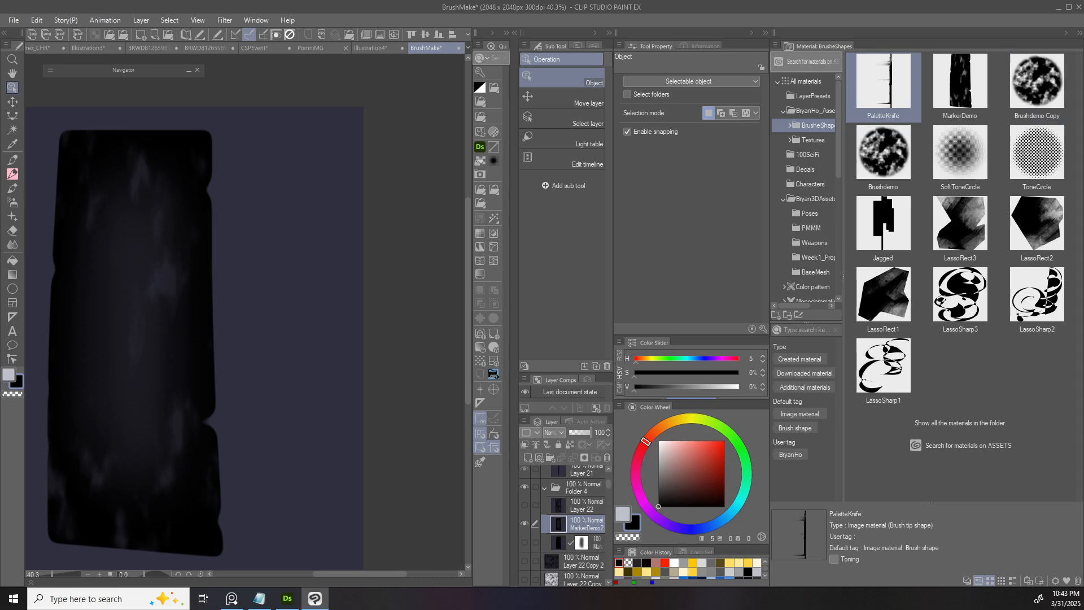
pyautogui.moveTo(581, 523)
pyautogui.mouseDown()
pyautogui.moveTo(587, 475)
pyautogui.moveTo(960, 164)
pyautogui.mouseUp()
pyautogui.click(884, 87)
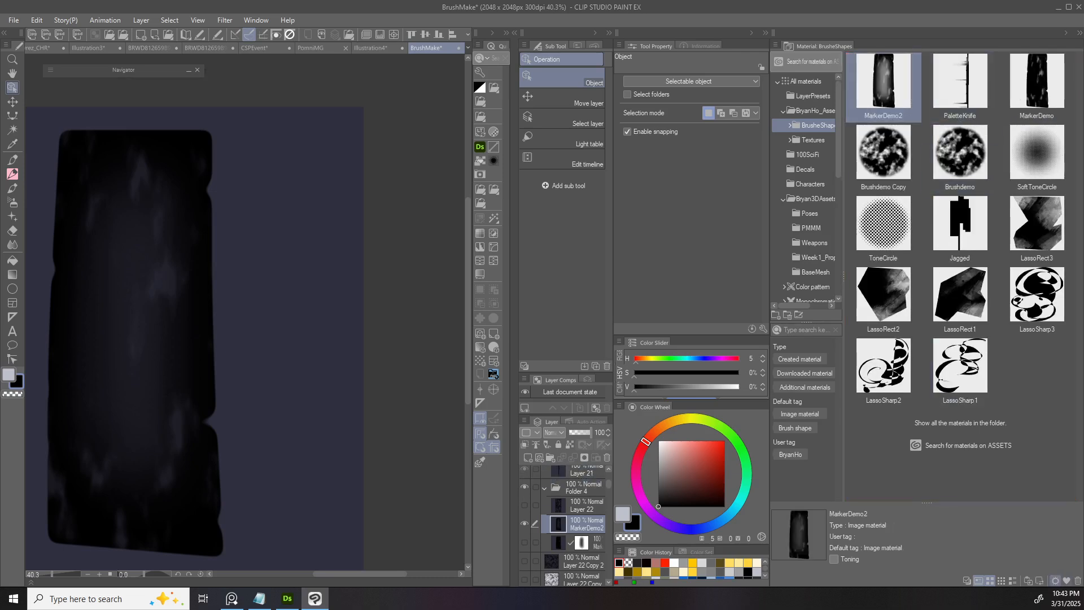
pyautogui.click(1055, 580)
pyautogui.click(304, 375)
pyautogui.click(608, 348)
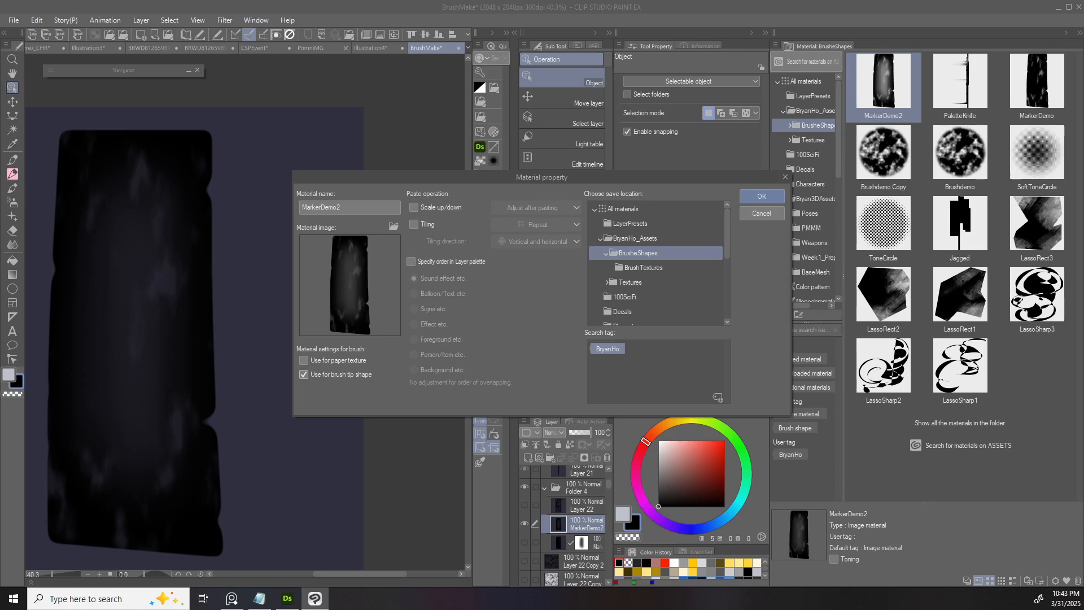
pyautogui.click(762, 196)
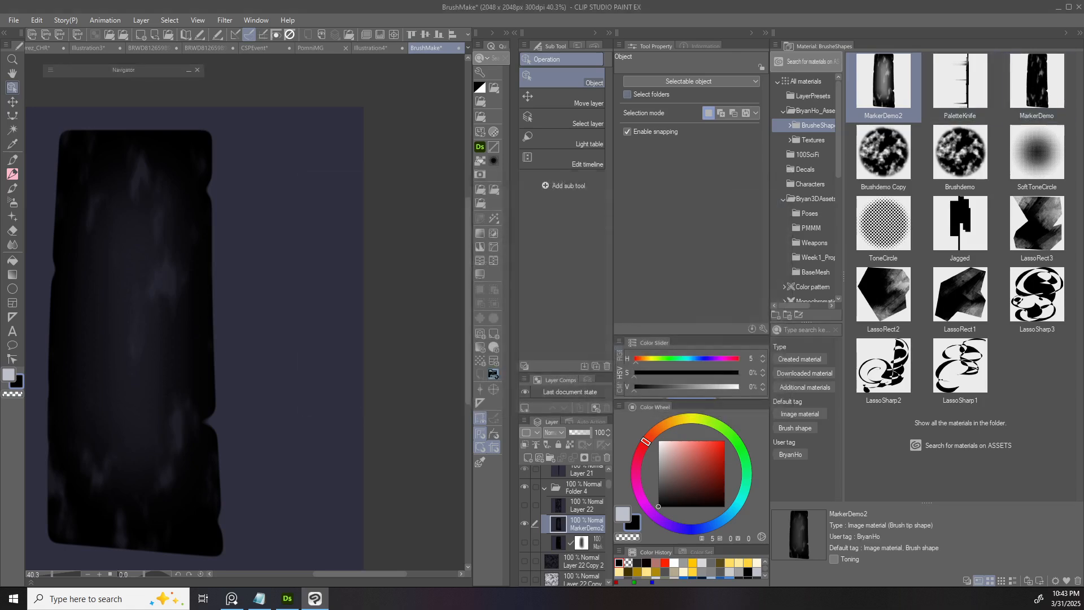
pyautogui.click(1079, 33)
# - Return to the Illustration4 sheet and duplicate the BrushmakingEvent 3 brush as BrushmakingEvent_Marker
pyautogui.click(732, 47)
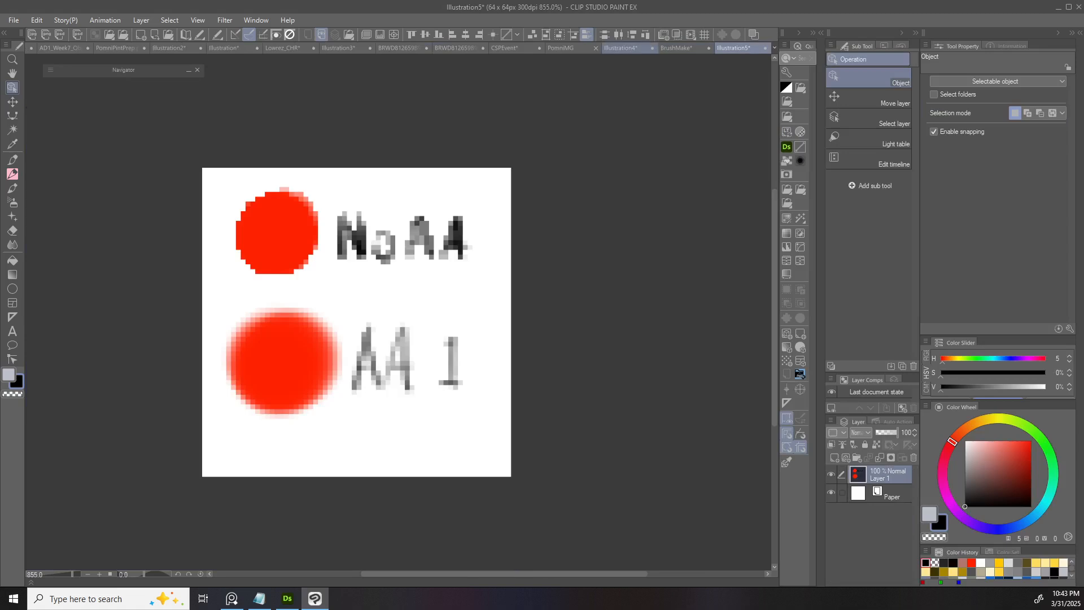
pyautogui.click(619, 48)
pyautogui.moveTo(338, 339); pyautogui.dragTo(430, 366)
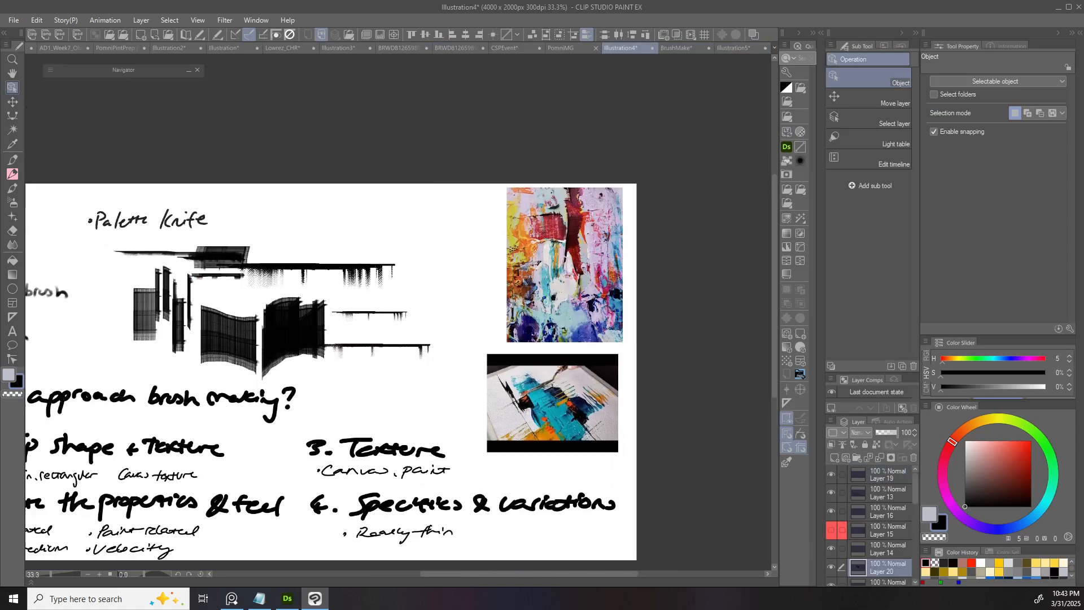
pyautogui.press('p')
pyautogui.press('b')
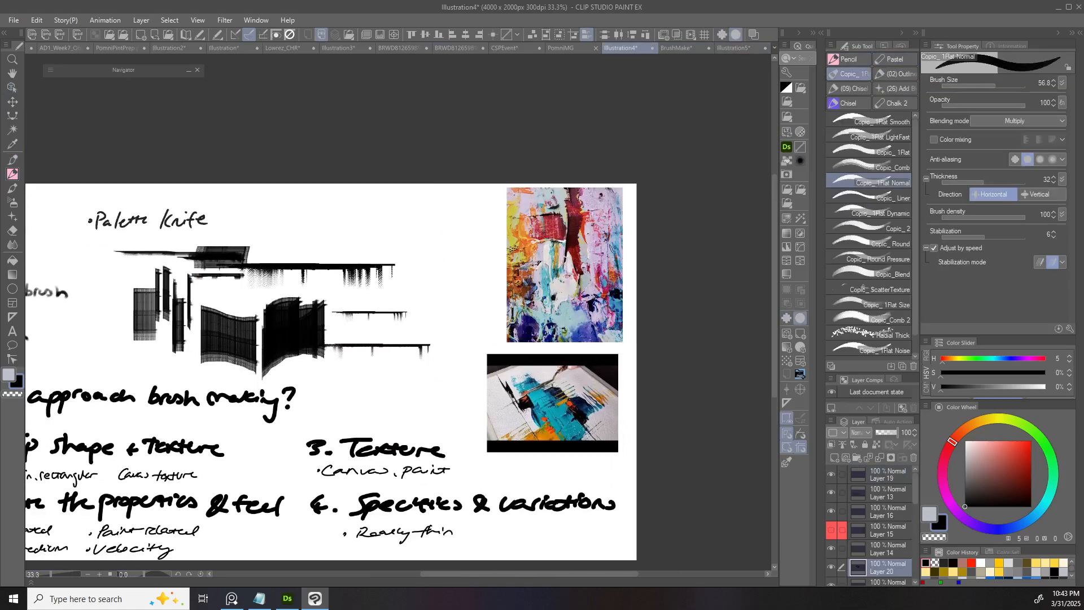
pyautogui.press('b')
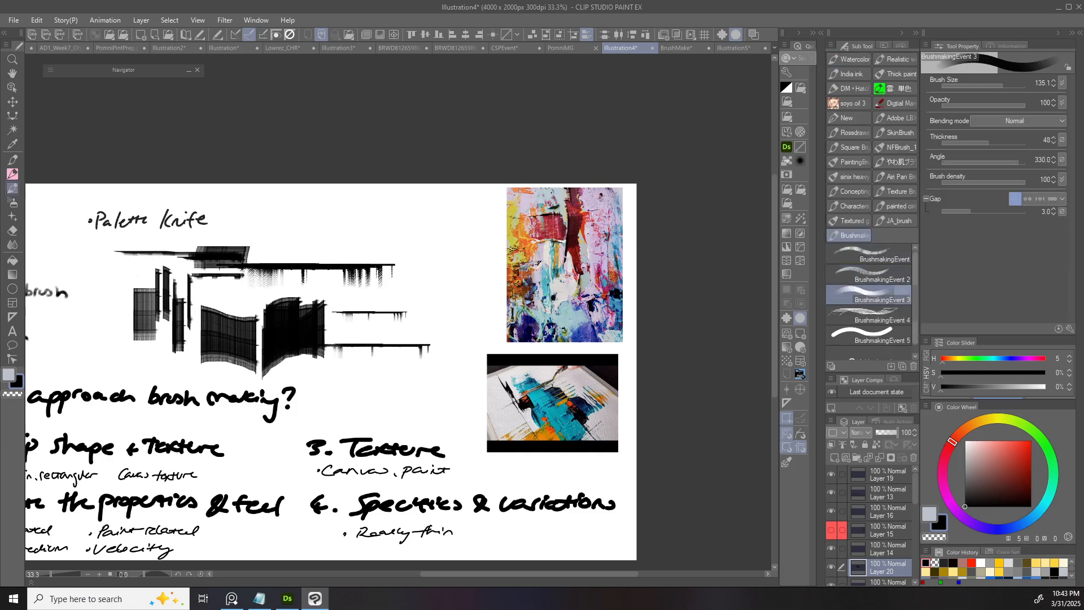
pyautogui.scroll(-1, 868, 296)
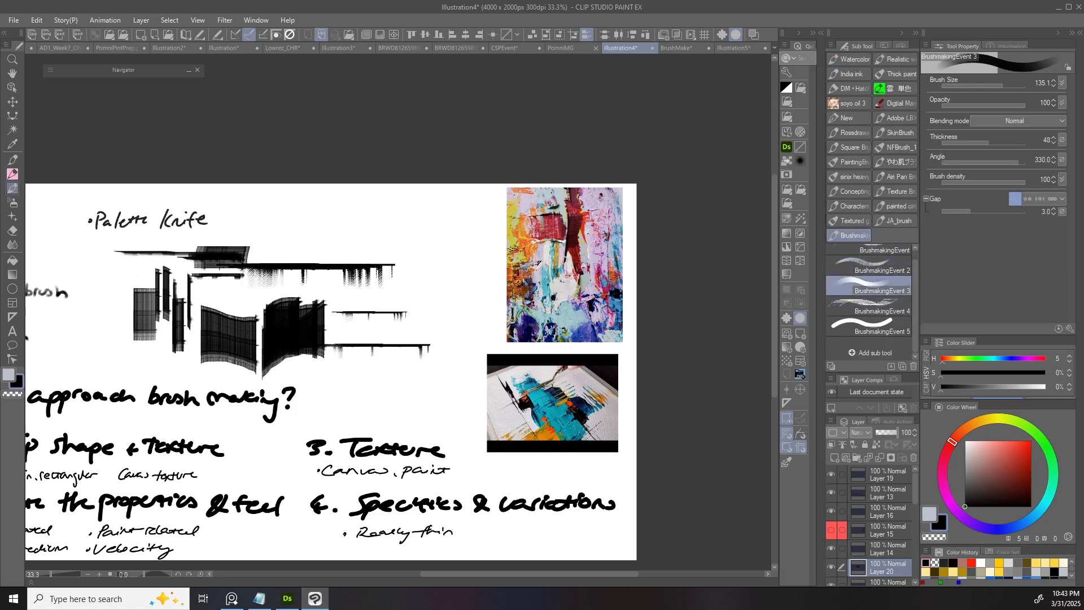
pyautogui.rightClick(868, 287)
pyautogui.click(903, 308)
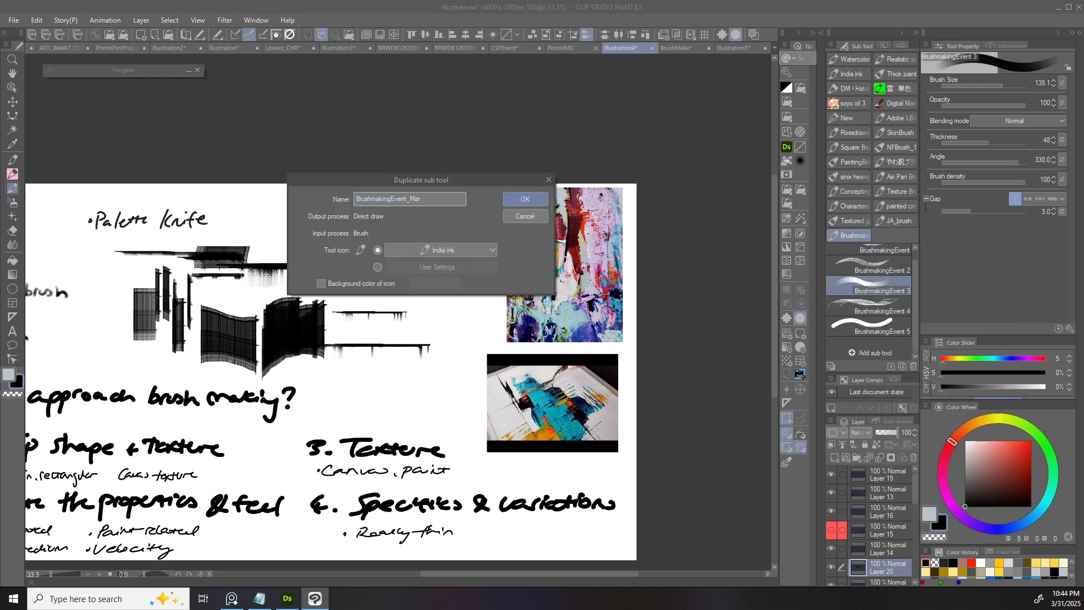
pyautogui.press('Return')
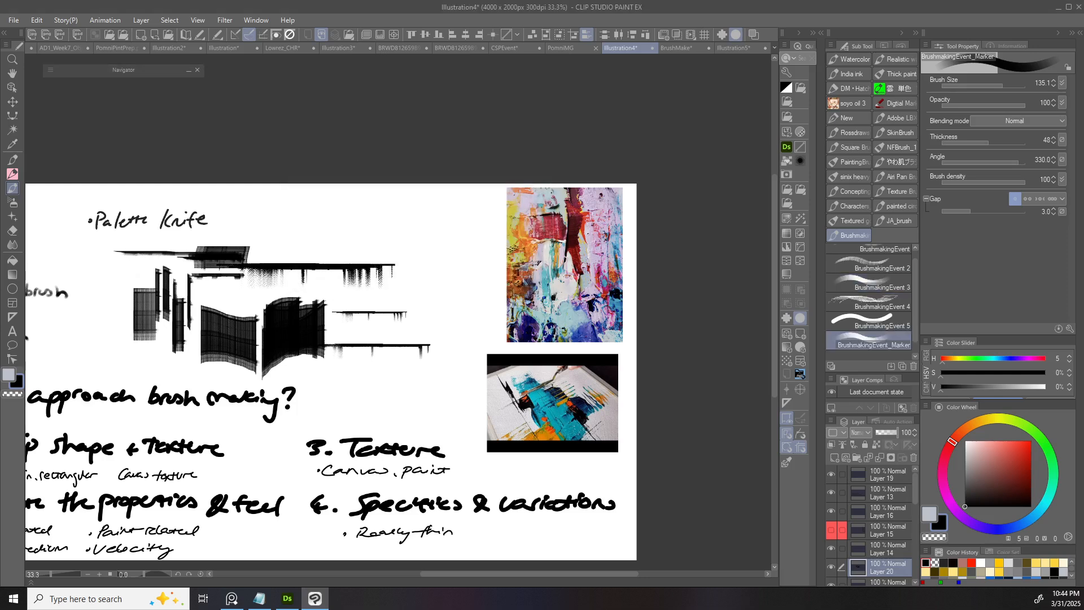
# - Replace the brush tip of BrushmakingEvent_Marker with the MarkerDemo2 material
pyautogui.click(1069, 328)
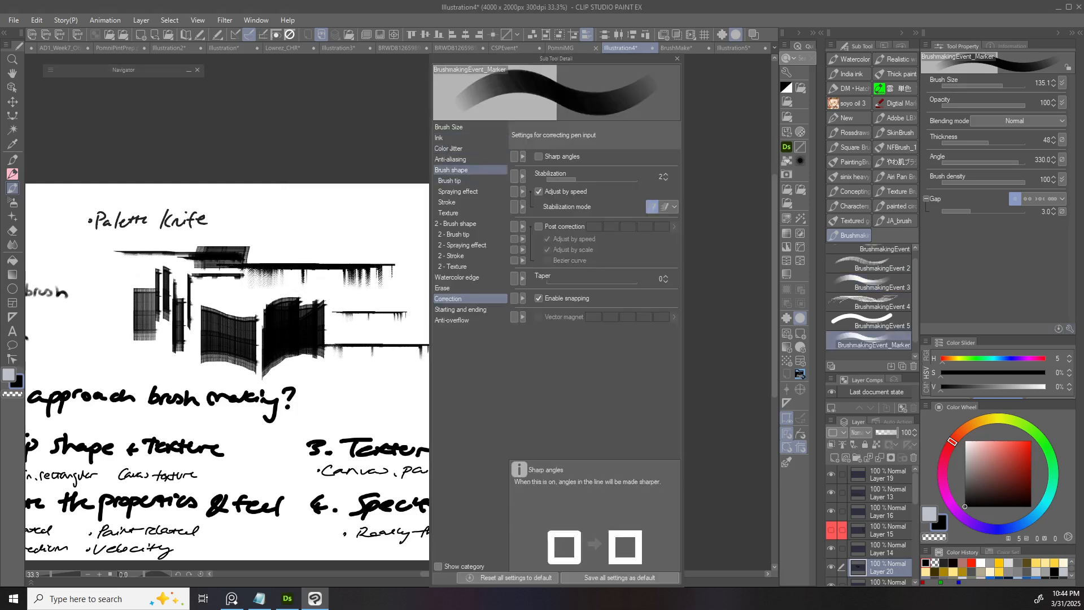
pyautogui.click(451, 170)
pyautogui.click(450, 181)
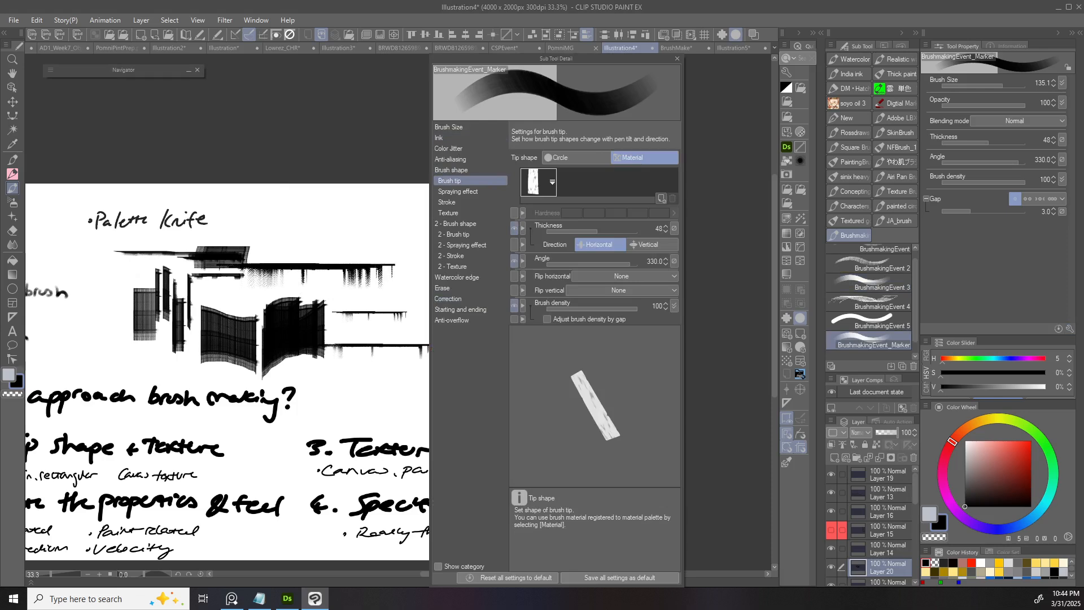
pyautogui.click(538, 182)
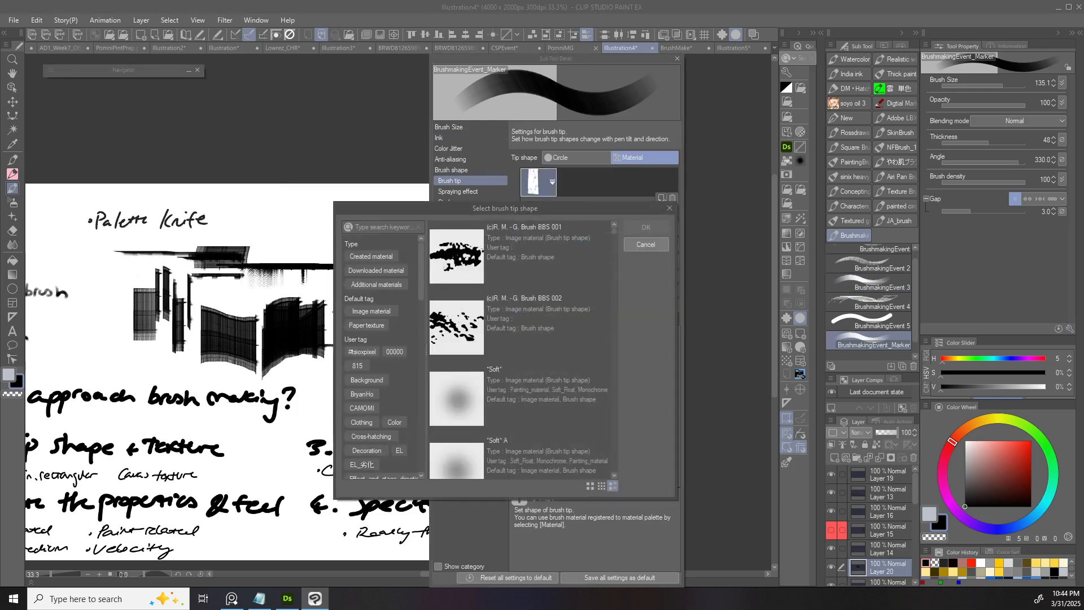
pyautogui.click(362, 394)
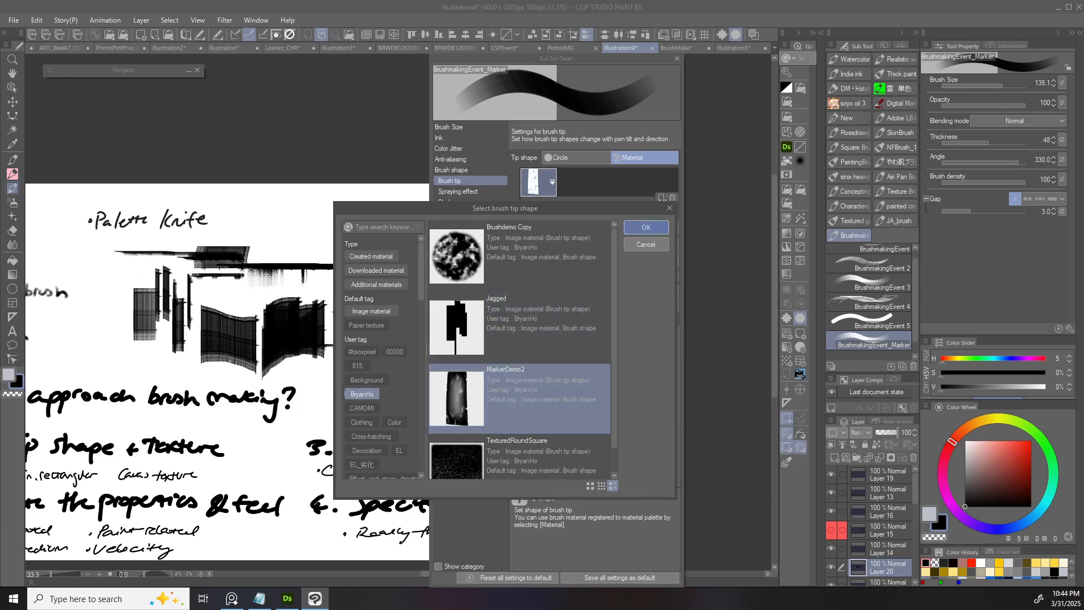
pyautogui.click(646, 227)
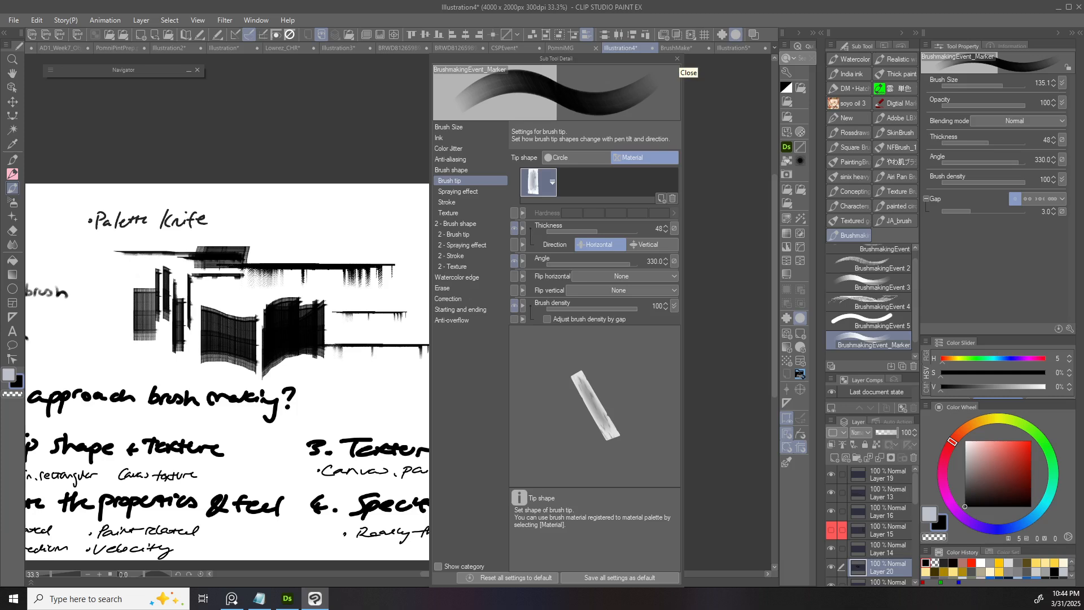
pyautogui.click(677, 59)
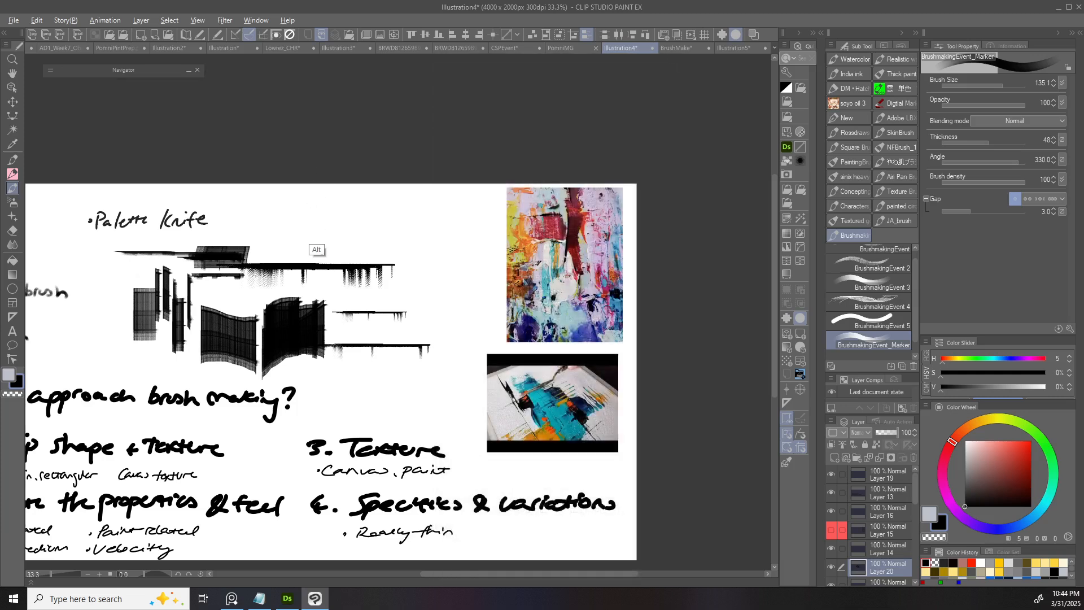
# - Paint broad overlapping test strokes with the marker brush above the horizontal palette knife strokes, undoing the first attempts
pyautogui.scroll(3, 316, 248)
pyautogui.moveTo(285, 229); pyautogui.dragTo(420, 223)
pyautogui.hotkey('ctrl', 'z')
pyautogui.moveTo(314, 223)
pyautogui.mouseDown()
pyautogui.moveTo(446, 220)
pyautogui.moveTo(187, 260)
pyautogui.mouseUp()
pyautogui.hotkey('ctrl', 'z')
pyautogui.scroll(2, 400, 219)
pyautogui.moveTo(494, 215); pyautogui.dragTo(197, 237)
pyautogui.hotkey('ctrl', 'z')
pyautogui.hotkey('ctrl', 'z')
pyautogui.moveTo(585, 192)
pyautogui.mouseDown()
pyautogui.moveTo(251, 240)
pyautogui.moveTo(180, 282)
pyautogui.mouseUp()
pyautogui.moveTo(254, 265)
pyautogui.mouseDown()
pyautogui.moveTo(442, 194)
pyautogui.moveTo(578, 198)
pyautogui.moveTo(411, 218)
pyautogui.moveTo(344, 181)
pyautogui.moveTo(525, 166)
pyautogui.mouseUp()
# - Reduce the marker brush size to 60.7 and paint narrower overlapping strokes beneath the broad ones, undoing unwanted attempts
pyautogui.moveTo(435, 243); pyautogui.dragTo(418, 308)
pyautogui.moveTo(333, 309)
pyautogui.mouseDown()
pyautogui.moveTo(601, 255)
pyautogui.moveTo(492, 251)
pyautogui.moveTo(398, 320)
pyautogui.moveTo(559, 302)
pyautogui.mouseUp()
pyautogui.hotkey('ctrl', 'z')
pyautogui.moveTo(364, 317)
pyautogui.mouseDown()
pyautogui.moveTo(593, 294)
pyautogui.moveTo(521, 322)
pyautogui.moveTo(596, 329)
pyautogui.mouseUp()
pyautogui.moveTo(650, 322); pyautogui.dragTo(537, 293)
pyautogui.hotkey('ctrl', 'z')
pyautogui.hotkey('ctrl', 'z')
pyautogui.moveTo(305, 288); pyautogui.dragTo(480, 280)
pyautogui.hotkey('ctrl', 'z')
pyautogui.moveTo(353, 293); pyautogui.dragTo(502, 289)
# - Turn off Velocity in the marker brush's density dynamics and raise the pen pressure minimum value slightly
pyautogui.click(1062, 179)
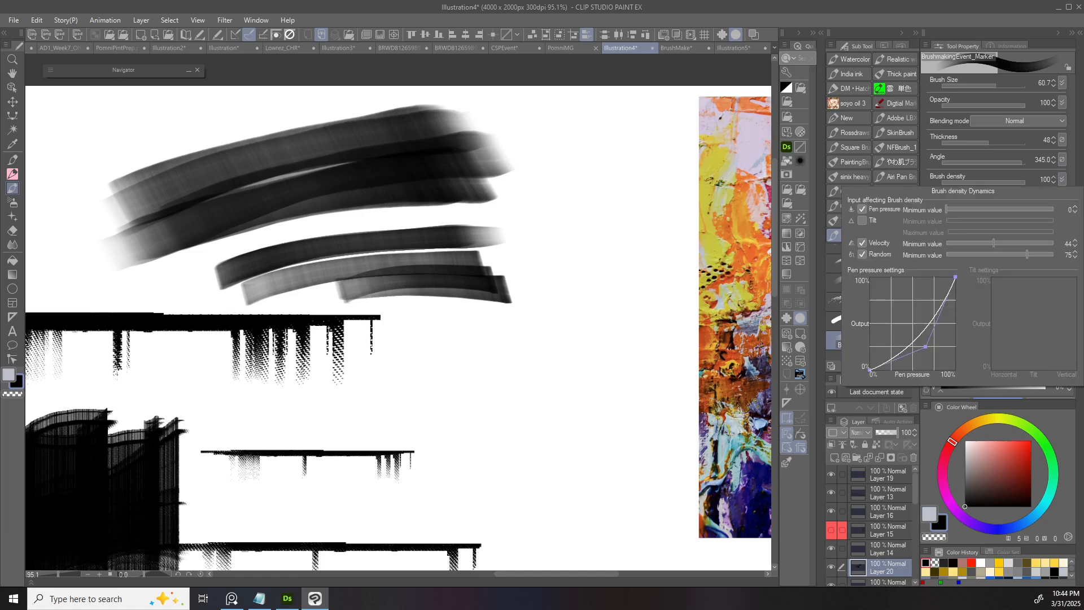
pyautogui.click(862, 243)
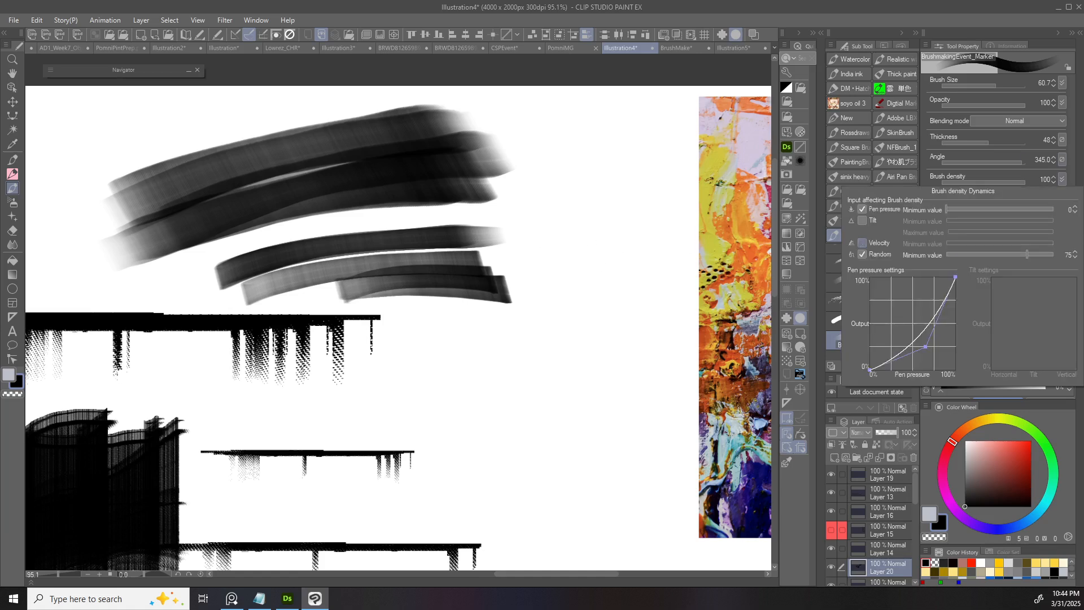
pyautogui.moveTo(947, 210)
pyautogui.mouseDown()
pyautogui.moveTo(1008, 210)
pyautogui.moveTo(963, 209)
pyautogui.mouseUp()
# - Test the adjusted density with slanted overlapping marker strokes below and to the right of the narrower strokes
pyautogui.moveTo(429, 362); pyautogui.dragTo(584, 312)
pyautogui.hotkey('ctrl', 'z')
pyautogui.moveTo(387, 402)
pyautogui.mouseDown()
pyautogui.moveTo(590, 324)
pyautogui.moveTo(602, 355)
pyautogui.mouseUp()
pyautogui.hotkey('ctrl', 'z')
pyautogui.moveTo(390, 422)
pyautogui.mouseDown()
pyautogui.moveTo(506, 368)
pyautogui.moveTo(440, 421)
pyautogui.moveTo(587, 383)
pyautogui.mouseUp()
pyautogui.moveTo(470, 421)
pyautogui.mouseDown()
pyautogui.moveTo(465, 430)
pyautogui.moveTo(559, 409)
pyautogui.mouseUp()
# - Set the marker brush's angle to 30 and paint a small patch of short strokes beside the broad marker strokes
pyautogui.scroll(-6, 645, 383)
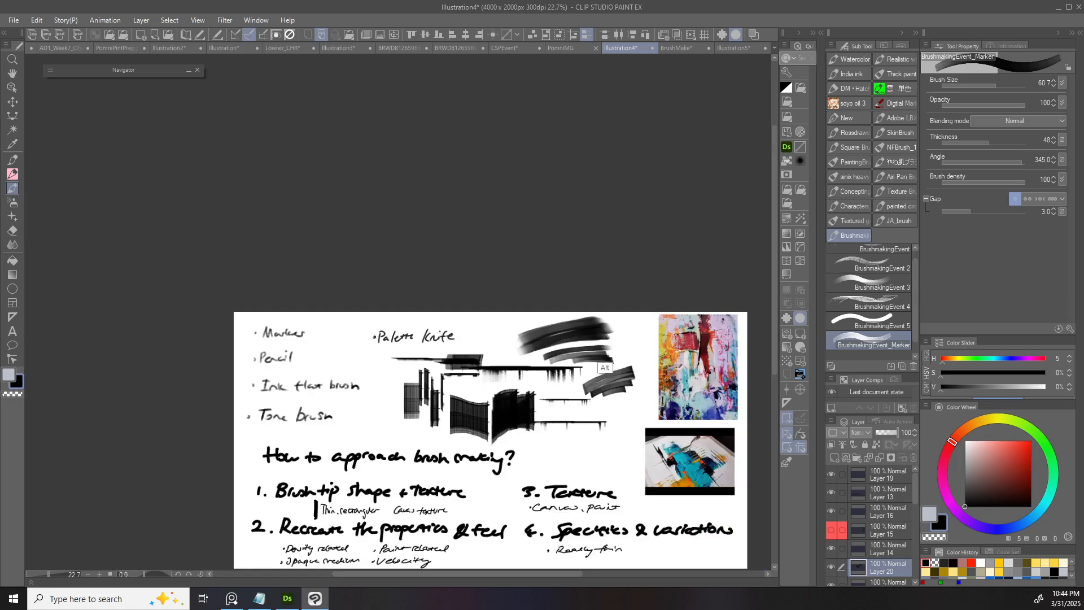
pyautogui.moveTo(645, 383); pyautogui.dragTo(568, 344)
pyautogui.click(948, 163)
pyautogui.scroll(5, 576, 308)
pyautogui.moveTo(468, 364)
pyautogui.mouseDown()
pyautogui.moveTo(516, 367)
pyautogui.moveTo(531, 353)
pyautogui.moveTo(523, 371)
pyautogui.mouseUp()
pyautogui.hotkey('ctrl', 'z')
pyautogui.hotkey('ctrl', 'z')
pyautogui.moveTo(495, 337); pyautogui.dragTo(526, 363)
pyautogui.scroll(-5, 579, 361)
pyautogui.scroll(-3, 542, 267)
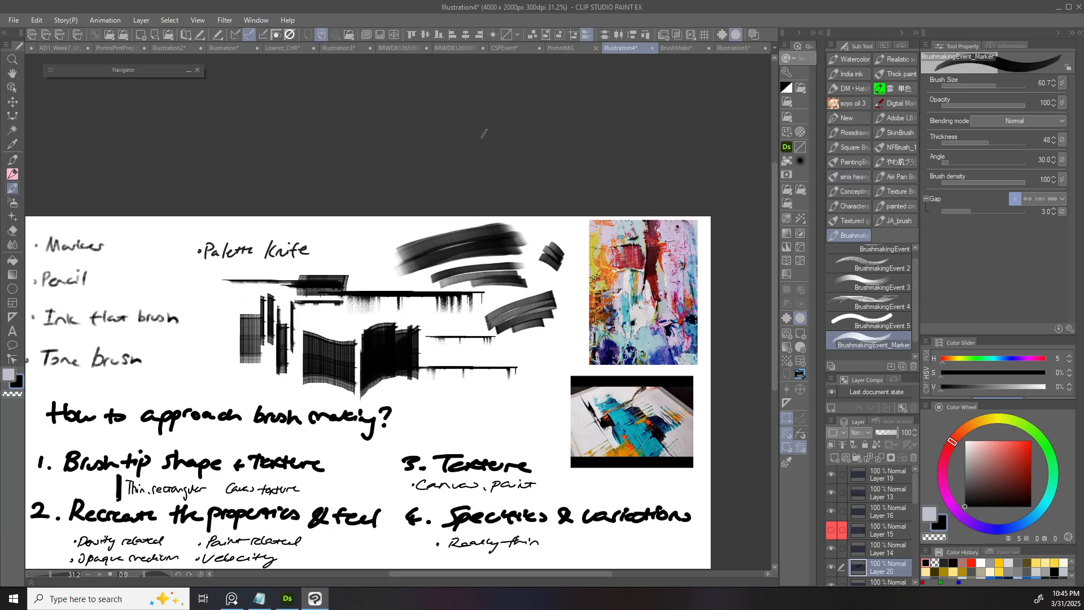
pyautogui.scroll(1, 869, 299)
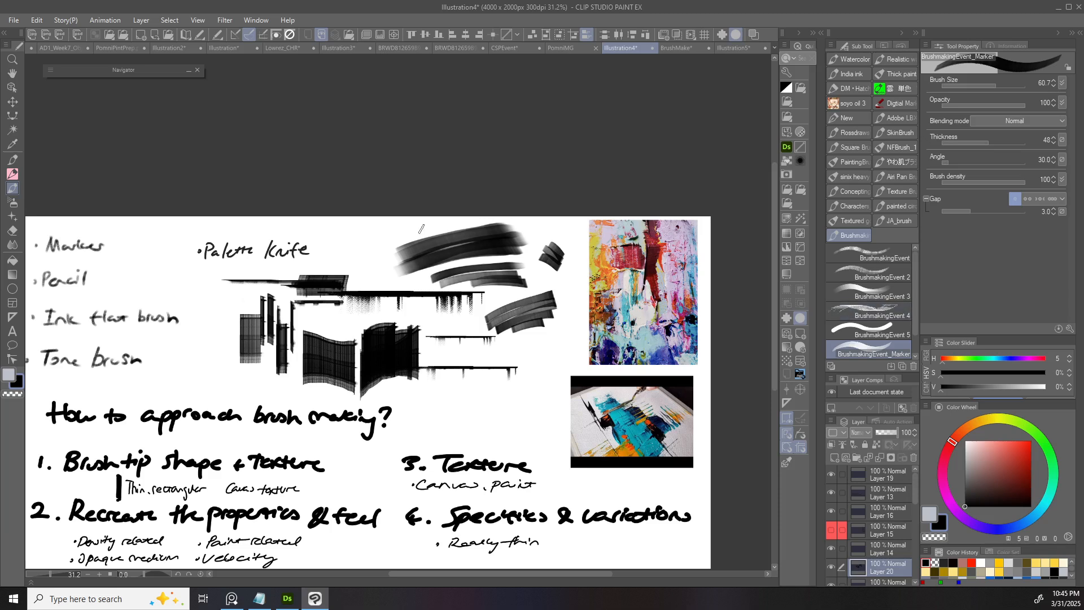
pyautogui.scroll(-1, 521, 317)
pyautogui.moveTo(356, 205); pyautogui.dragTo(395, 177)
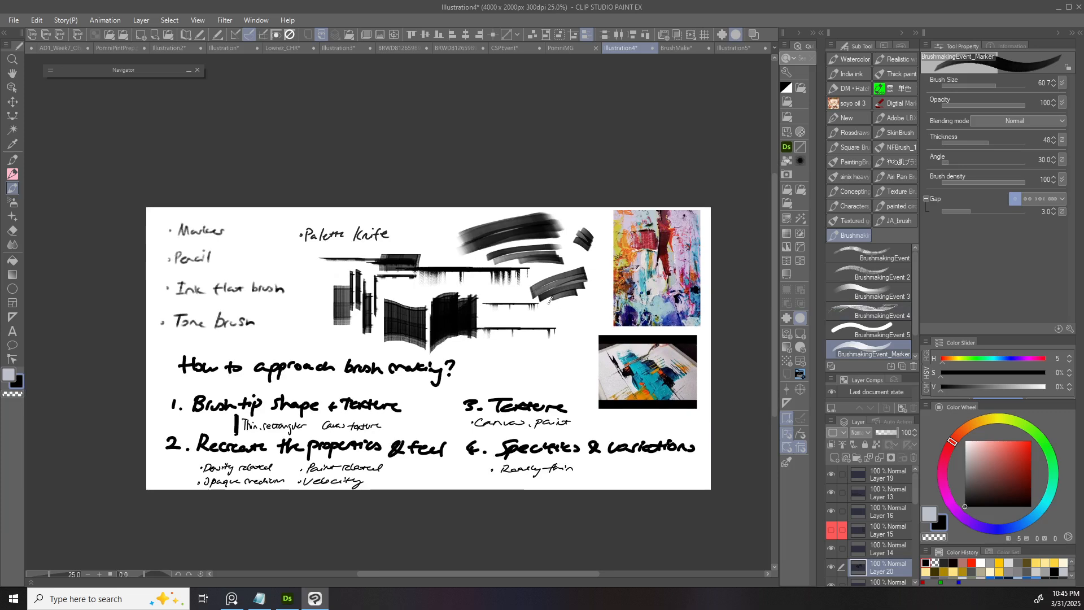
pyautogui.scroll(1, 550, 300)
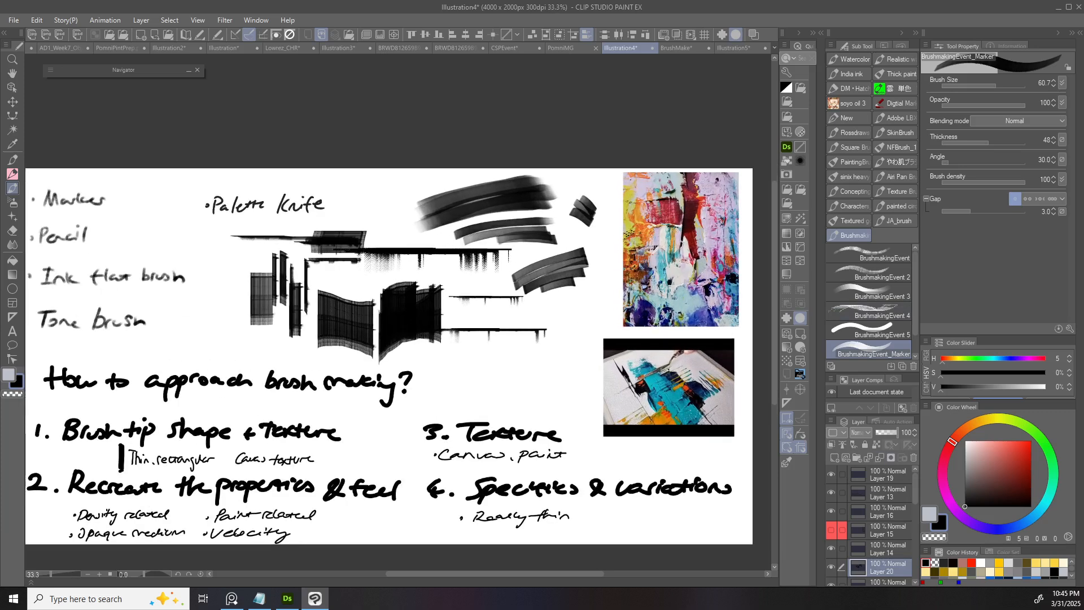
# - Select the layer holding the handwritten brush list, give it a red palette colour, and toggle its visibility off and on
pyautogui.click(888, 493)
pyautogui.click(887, 474)
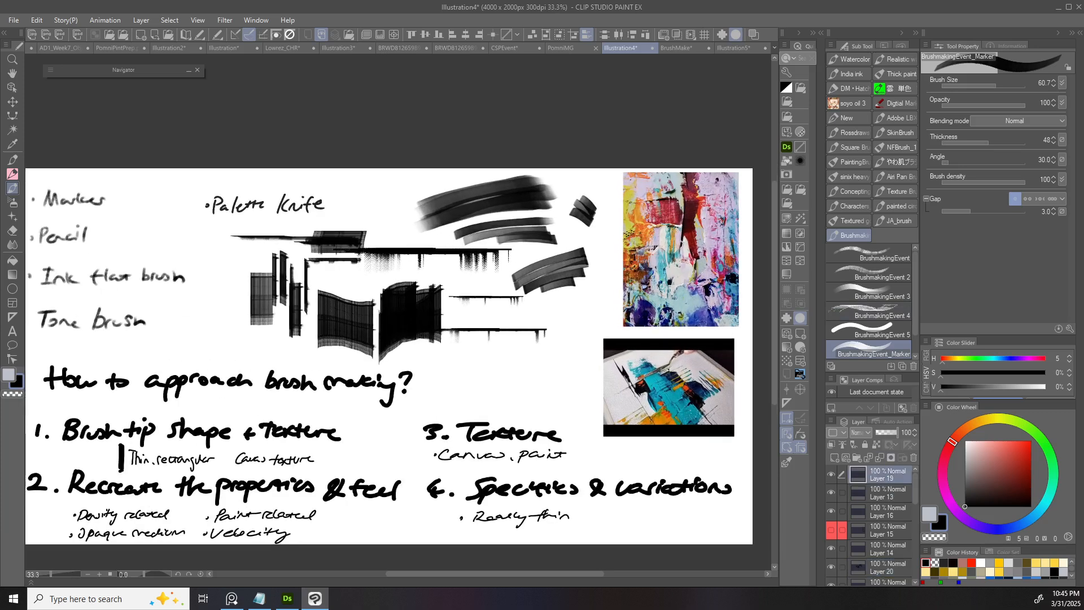
pyautogui.scroll(-2, 505, 439)
pyautogui.moveTo(505, 439); pyautogui.dragTo(523, 397)
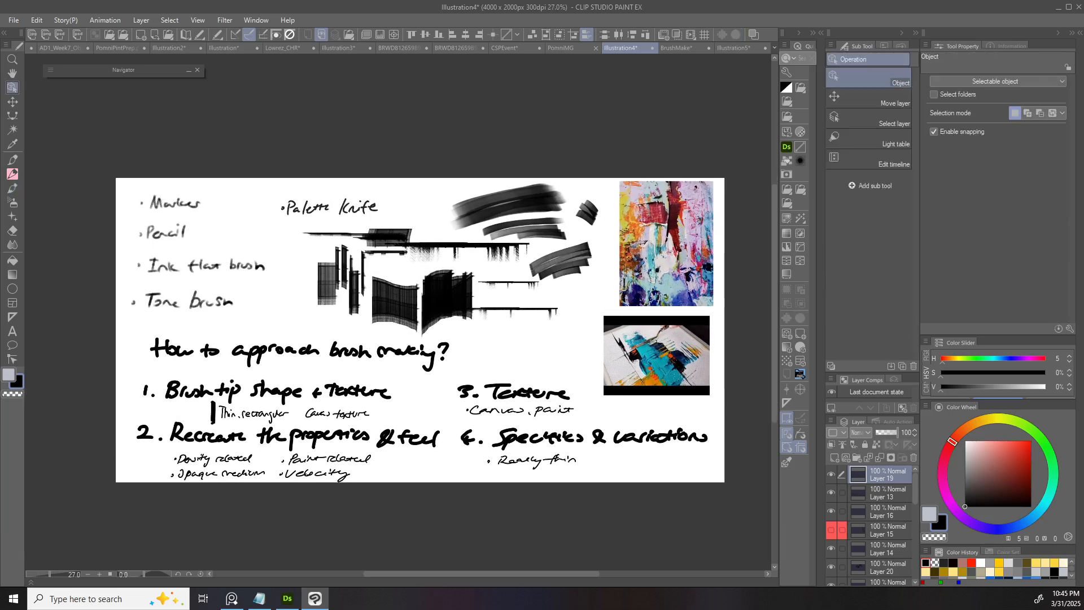
pyautogui.keyDown('ctrl'); pyautogui.click(159, 200); pyautogui.keyUp('ctrl')
pyautogui.scroll(2, 197, 218)
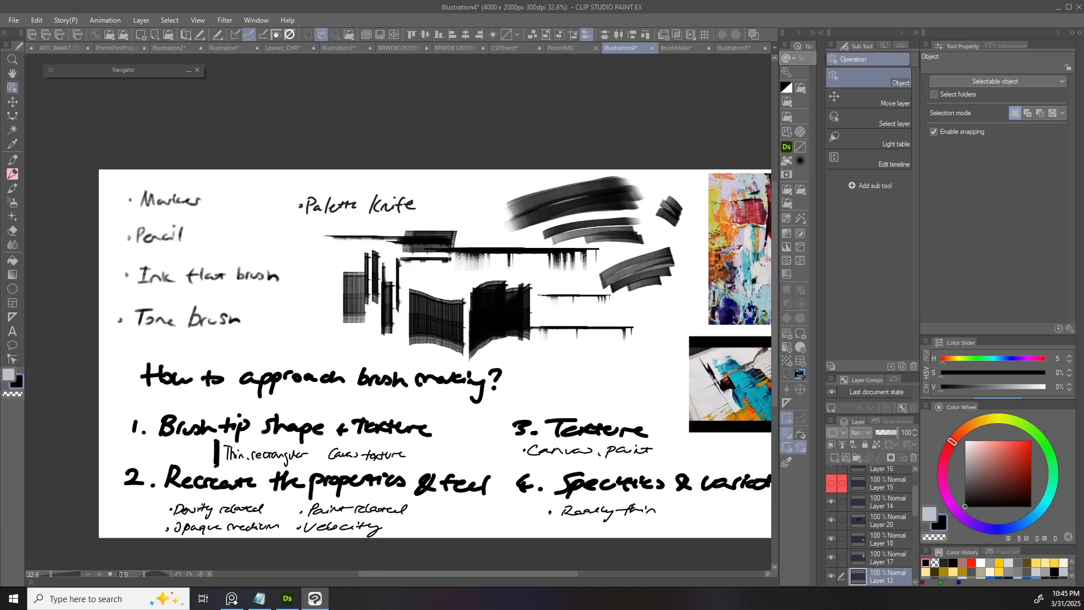
pyautogui.click(831, 576)
pyautogui.moveTo(413, 321); pyautogui.dragTo(384, 311)
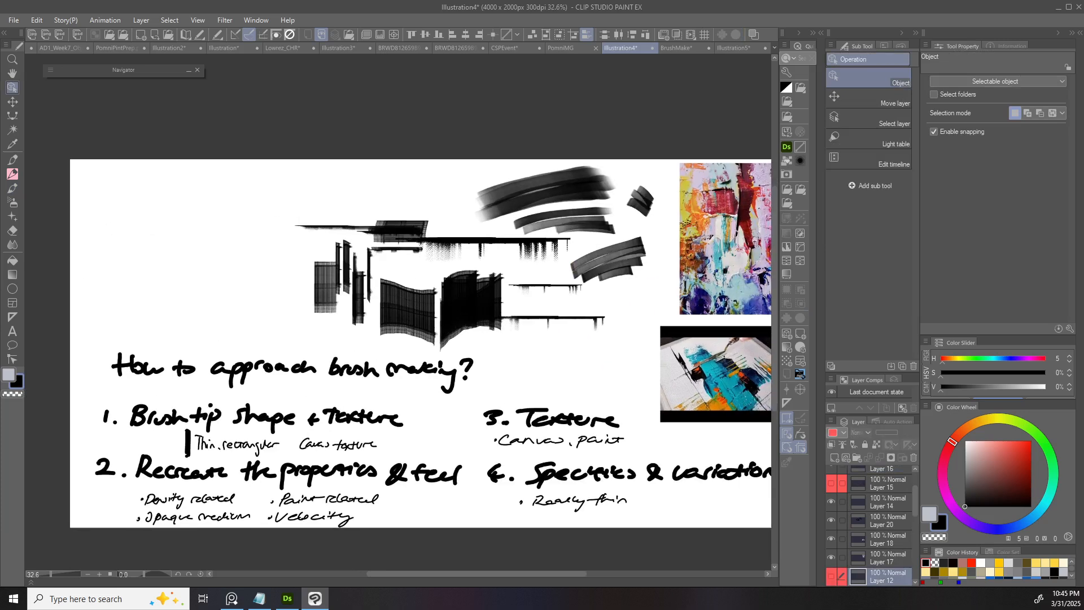
pyautogui.scroll(-2, 870, 525)
pyautogui.click(831, 548)
pyautogui.moveTo(497, 333); pyautogui.dragTo(381, 310)
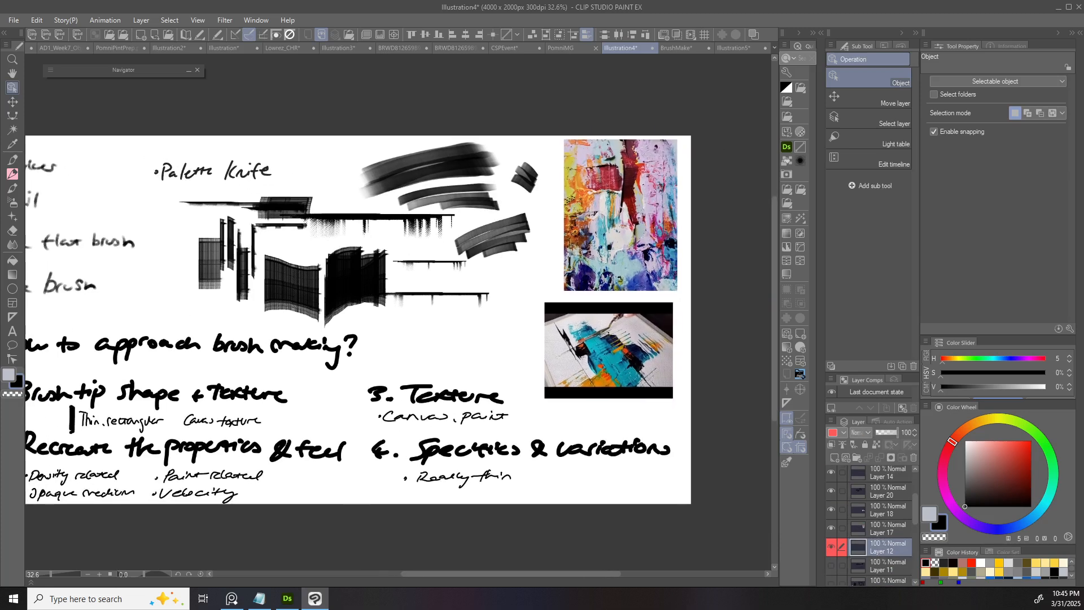
# - Switch to the BrushMake document, hide the MarkerDemo2 tip layer, and briefly show the Layer 22 texture
pyautogui.click(677, 48)
pyautogui.moveTo(416, 221); pyautogui.dragTo(453, 206)
pyautogui.scroll(-2, 453, 206)
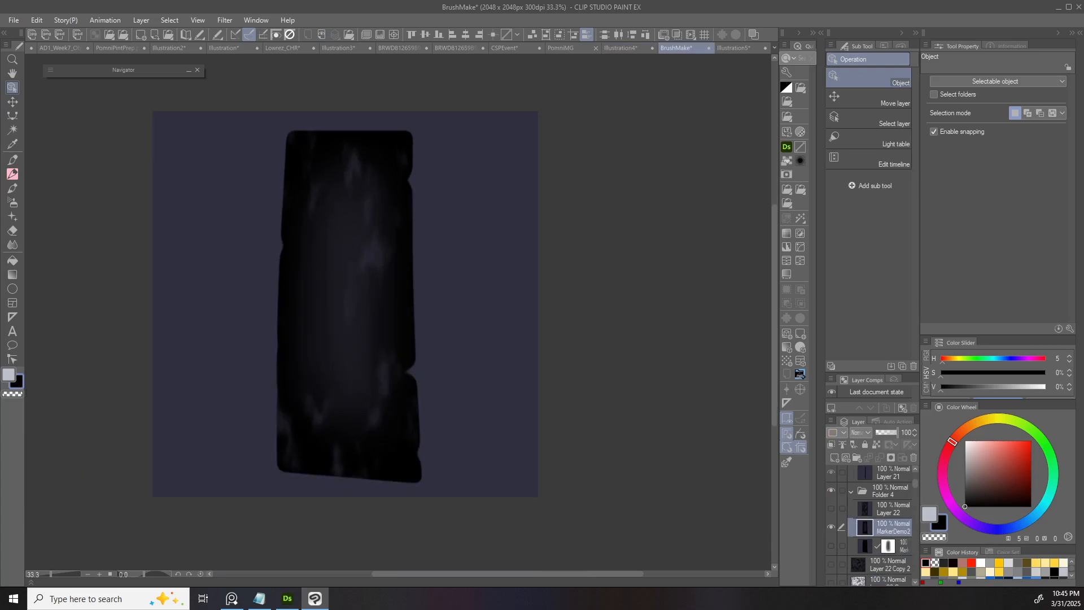
pyautogui.moveTo(395, 271); pyautogui.dragTo(486, 317)
pyautogui.scroll(1, 870, 525)
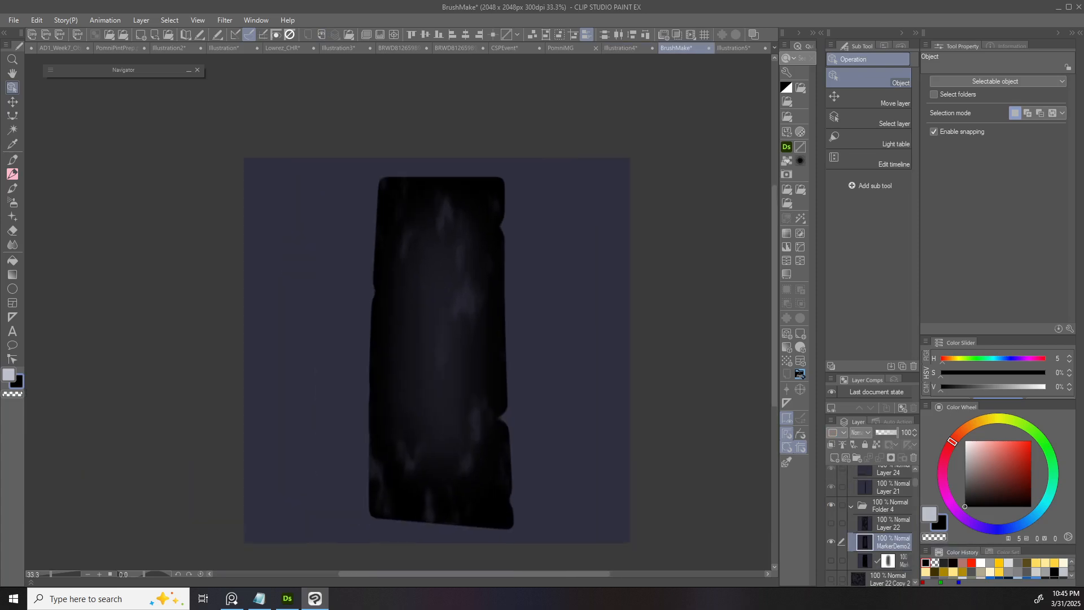
pyautogui.click(831, 542)
pyautogui.click(831, 523)
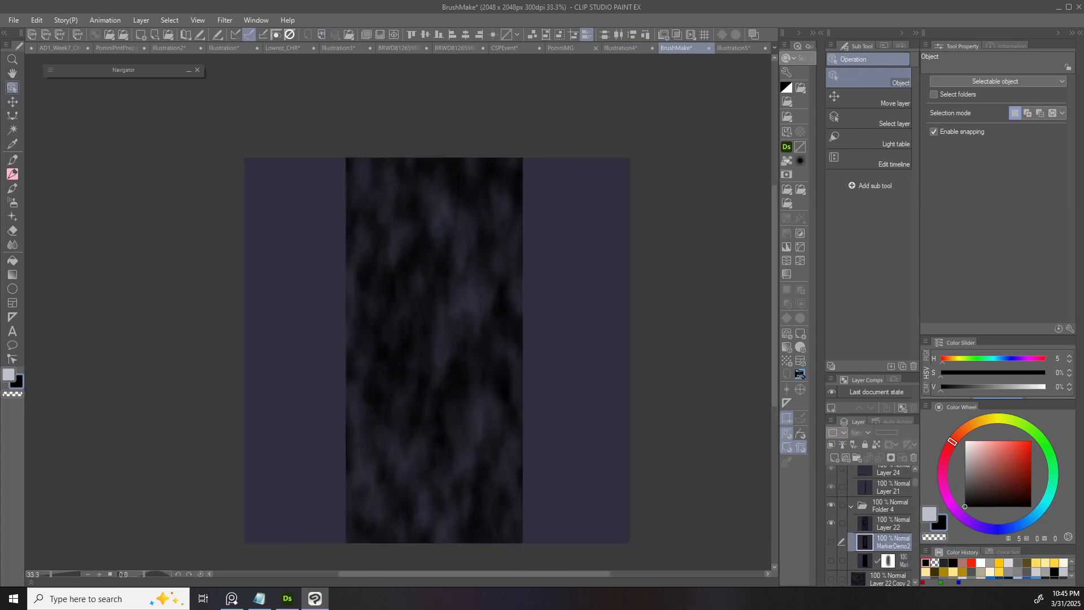
pyautogui.click(831, 523)
# - Preview the masked palette knife folders and Layer 22 Copy 2, leaving only the Brushdemo Copy tip showing
pyautogui.scroll(3, 869, 526)
pyautogui.click(831, 494)
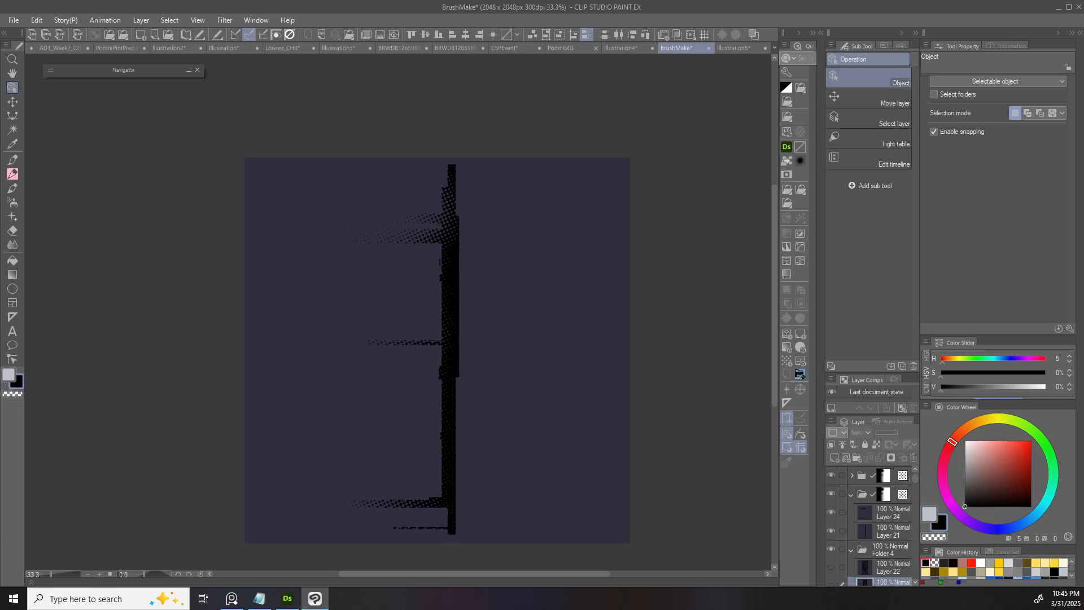
pyautogui.click(831, 475)
pyautogui.scroll(1, 831, 475)
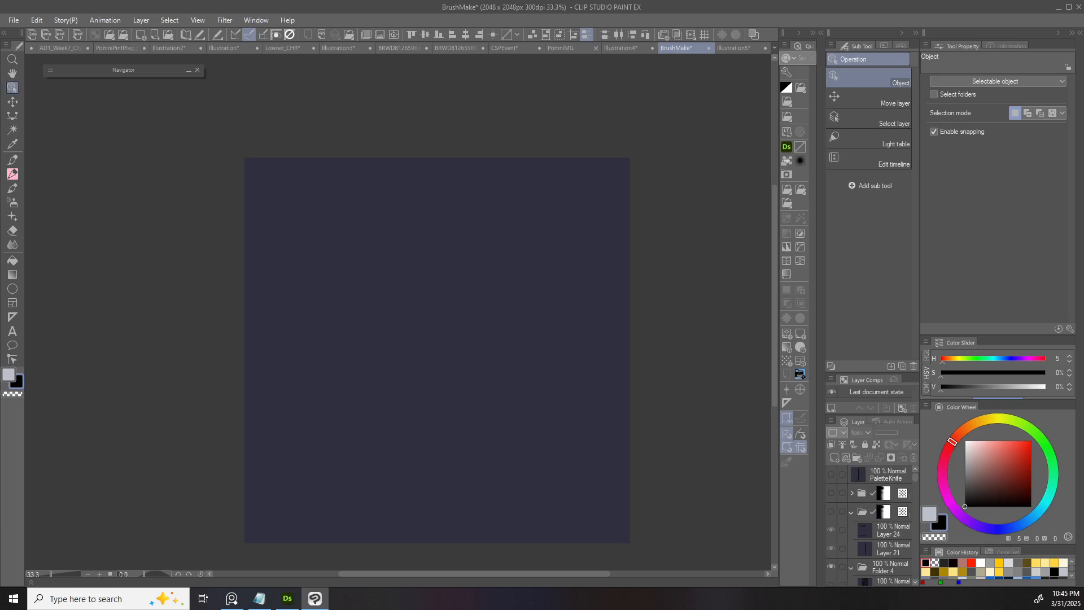
pyautogui.scroll(-5, 869, 525)
pyautogui.click(831, 493)
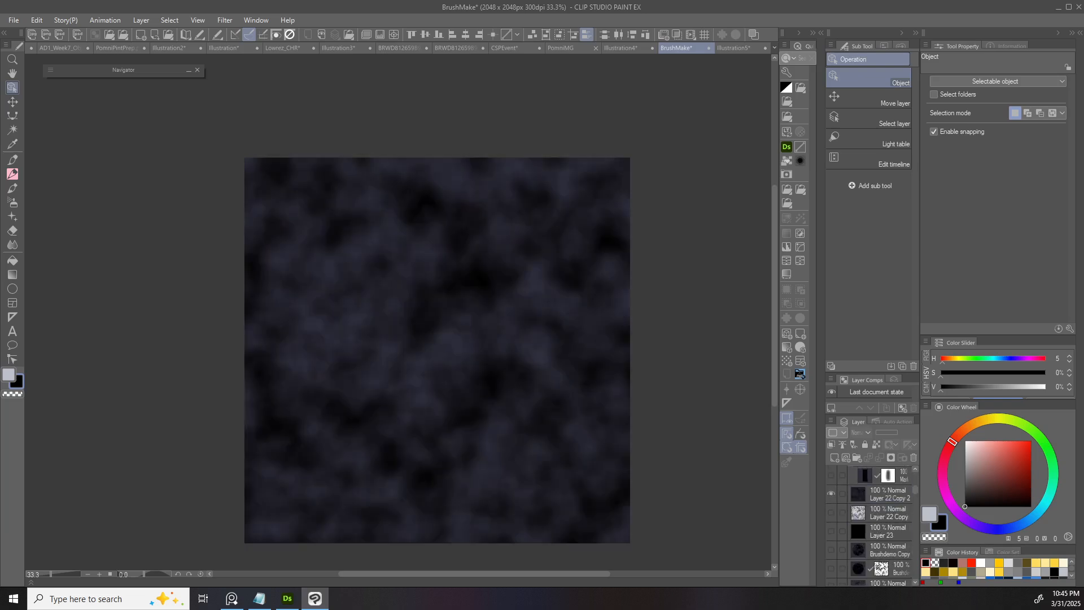
pyautogui.click(831, 493)
pyautogui.scroll(-2, 832, 493)
pyautogui.click(832, 519)
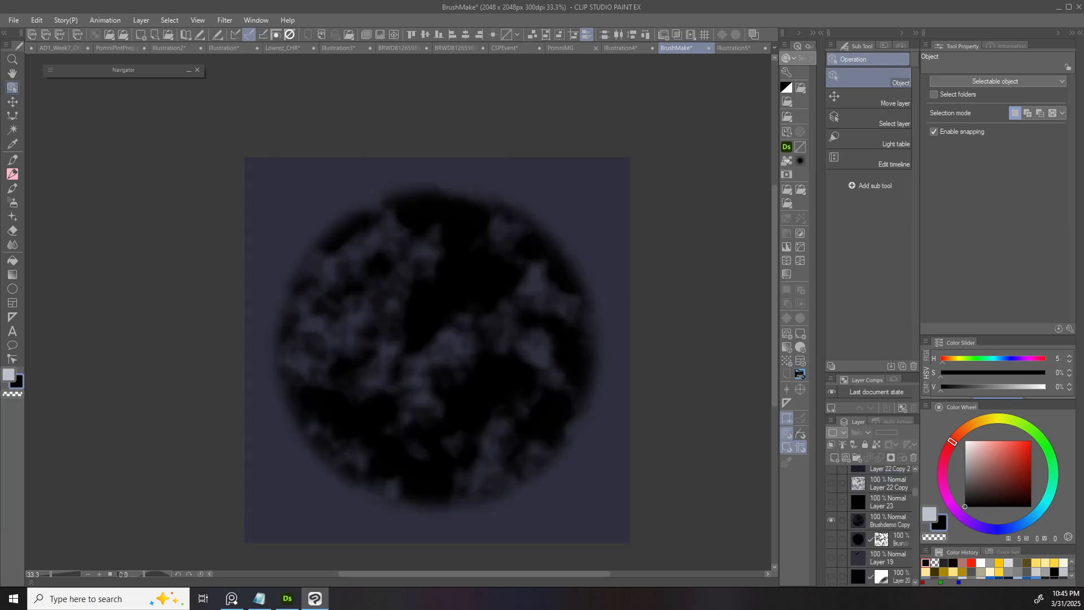
# - Move the Brushdemo Copy layer into Folder 4, directly above the MarkerDemo2 layer
pyautogui.click(889, 520)
pyautogui.scroll(2, 890, 520)
pyautogui.moveTo(889, 549); pyautogui.dragTo(889, 486)
pyautogui.click(892, 501)
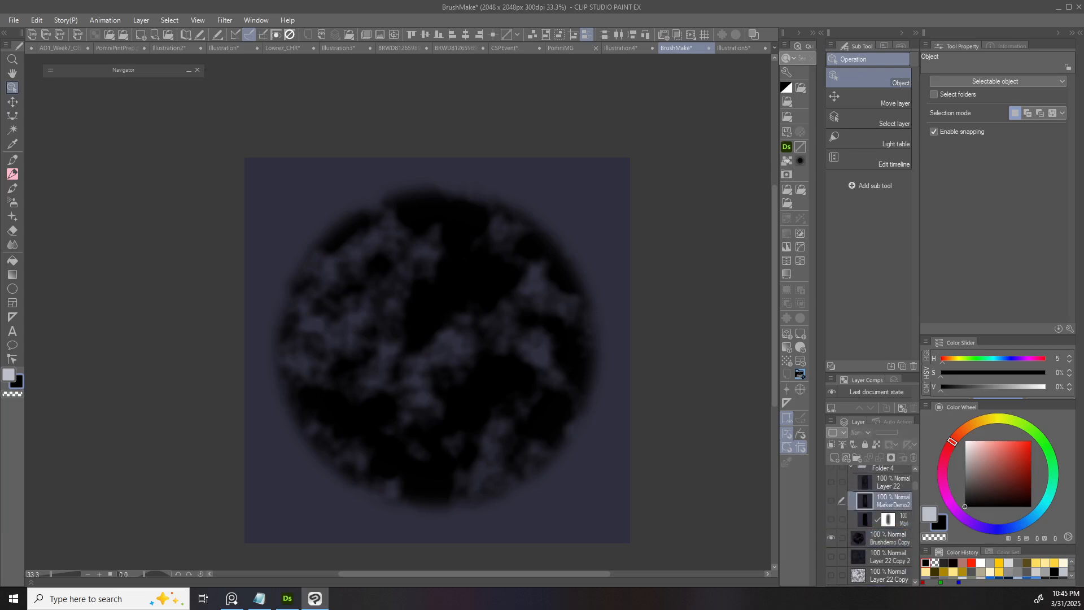
pyautogui.click(889, 537)
pyautogui.moveTo(889, 537); pyautogui.dragTo(890, 492)
pyautogui.scroll(6, 890, 502)
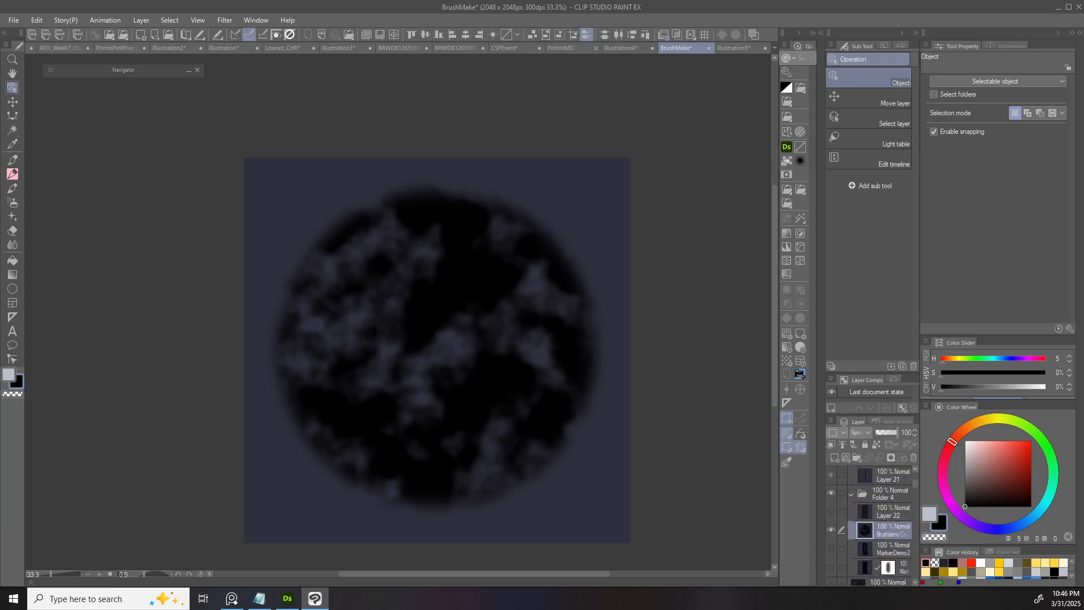
# - Hide the PaletteKnife layer and move it into Folder 4 above Layer 22
pyautogui.click(889, 475)
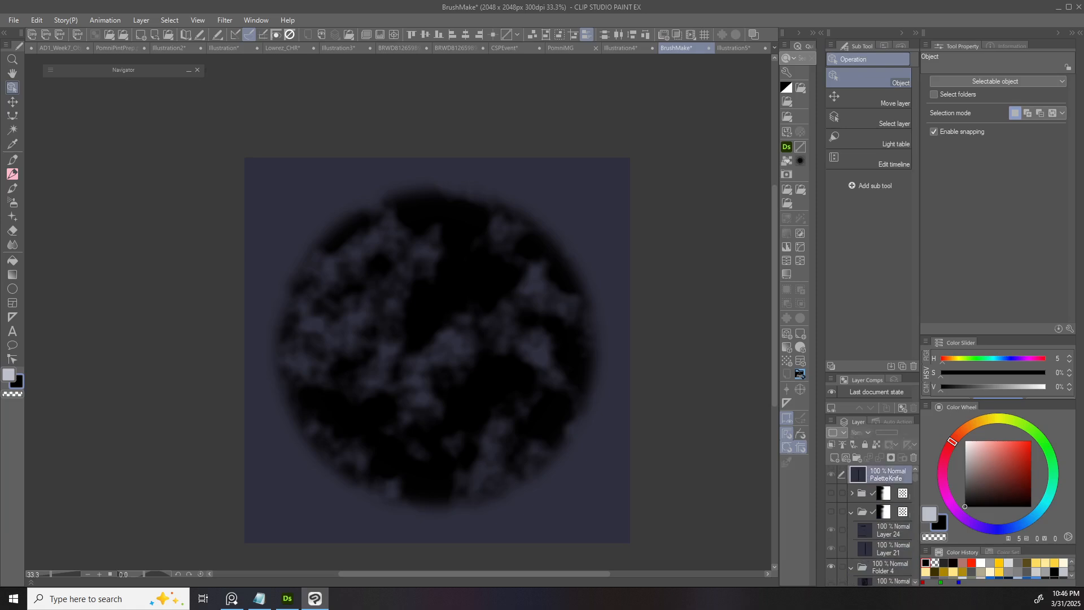
pyautogui.click(831, 474)
pyautogui.moveTo(889, 475); pyautogui.dragTo(890, 571)
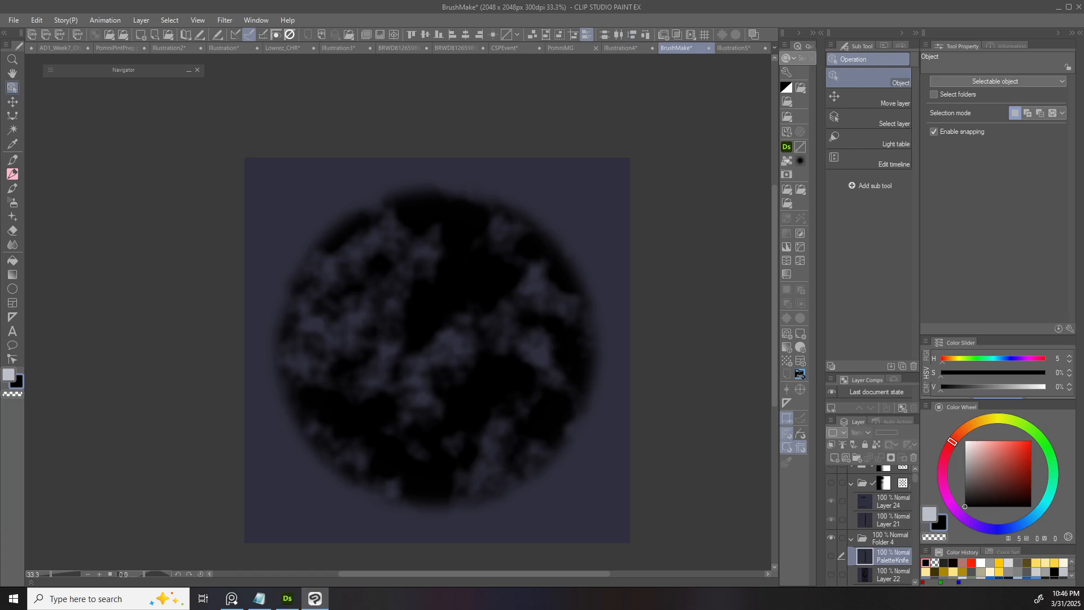
# - Return to the Illustration4 canvas and open the brush tip settings of the BrushmakingEvent_Marker brush
pyautogui.click(621, 48)
pyautogui.moveTo(395, 316); pyautogui.dragTo(411, 341)
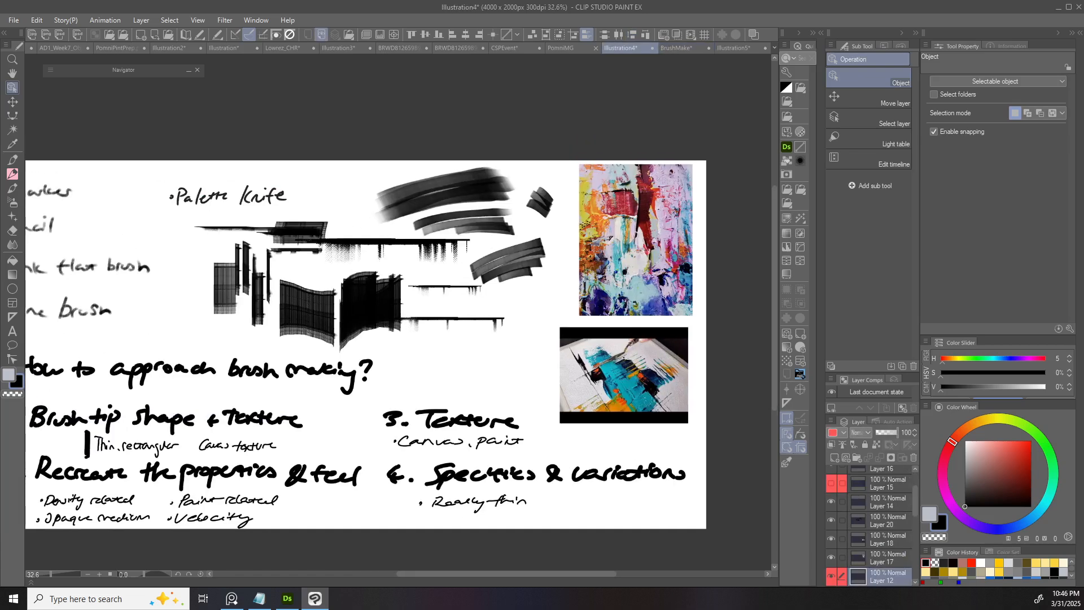
pyautogui.press('b')
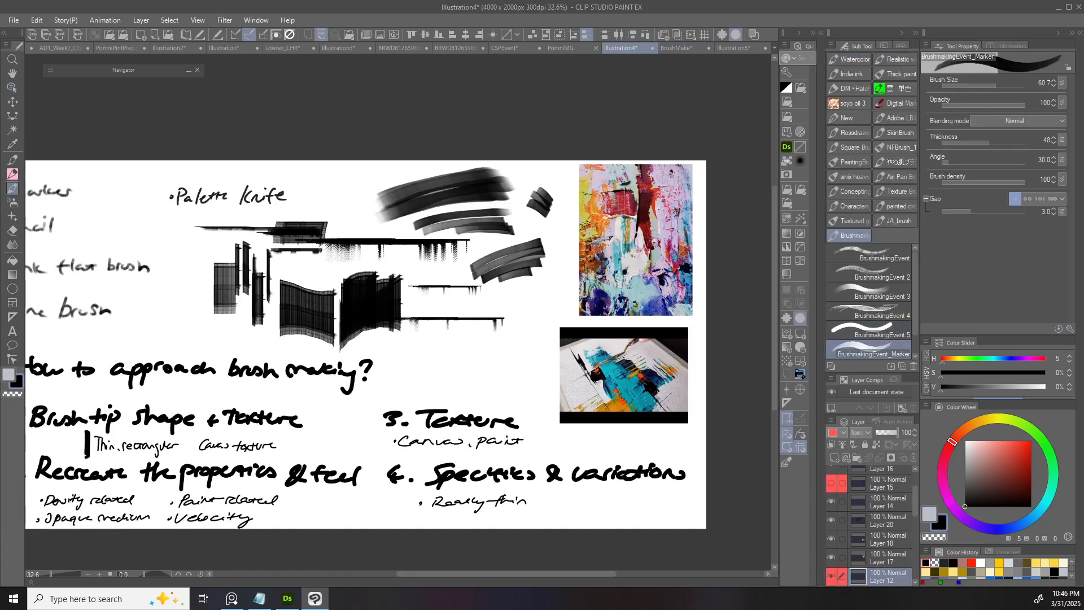
pyautogui.click(1069, 328)
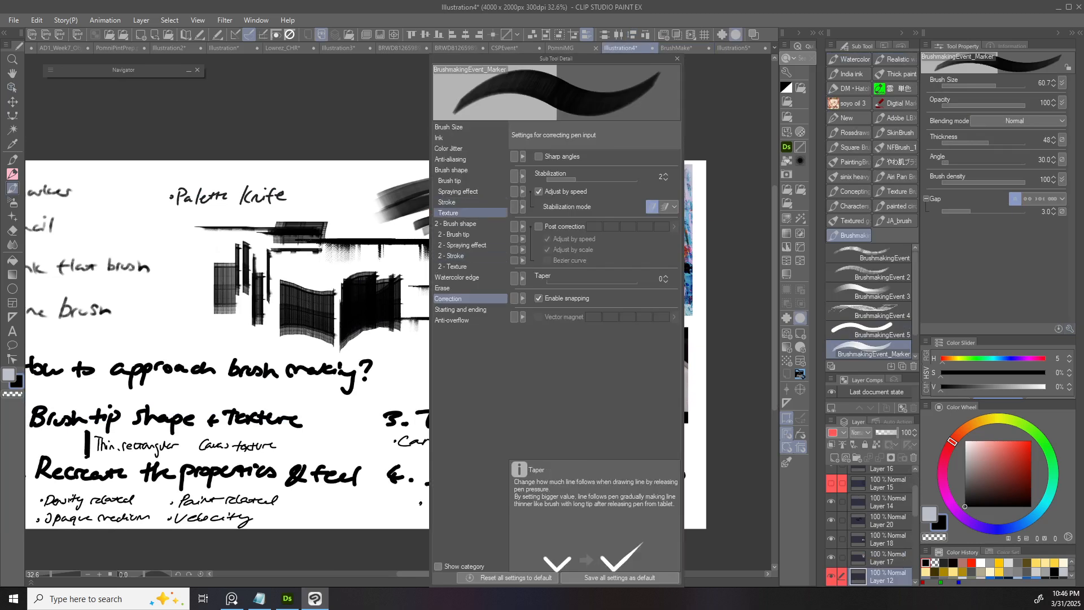
pyautogui.click(448, 213)
pyautogui.click(448, 202)
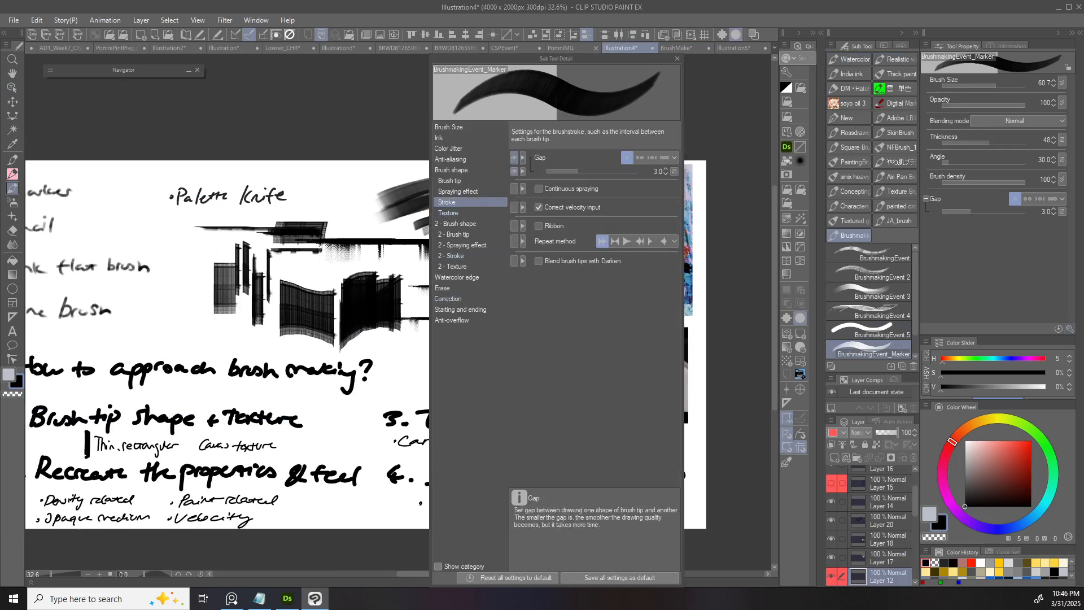
pyautogui.click(449, 180)
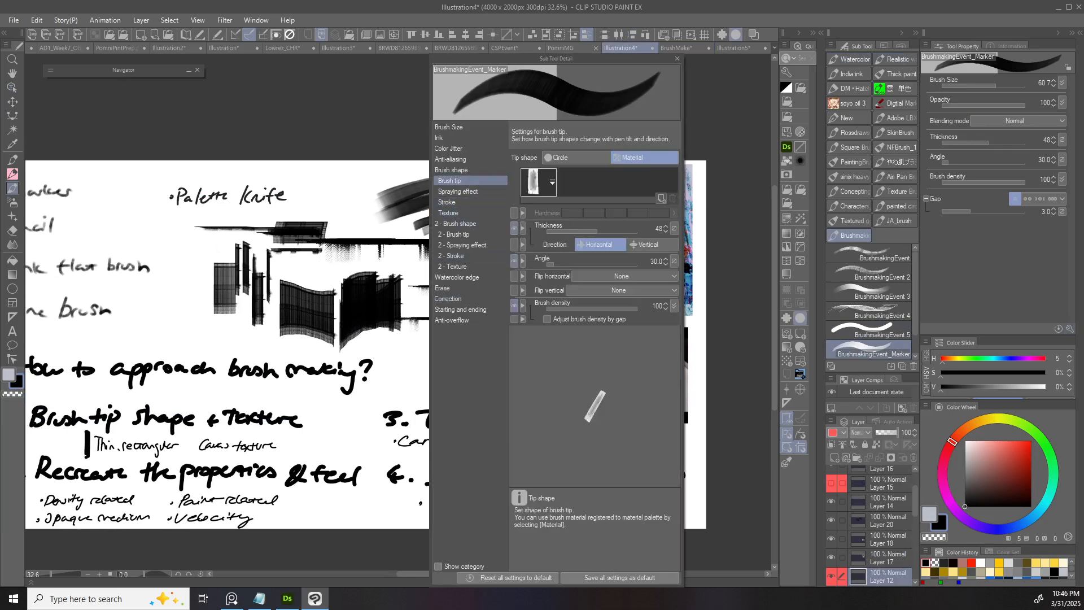
# - Filter the brush tip materials by the creator's user tag and add Brushdemo Copy as a second marker tip
pyautogui.click(661, 199)
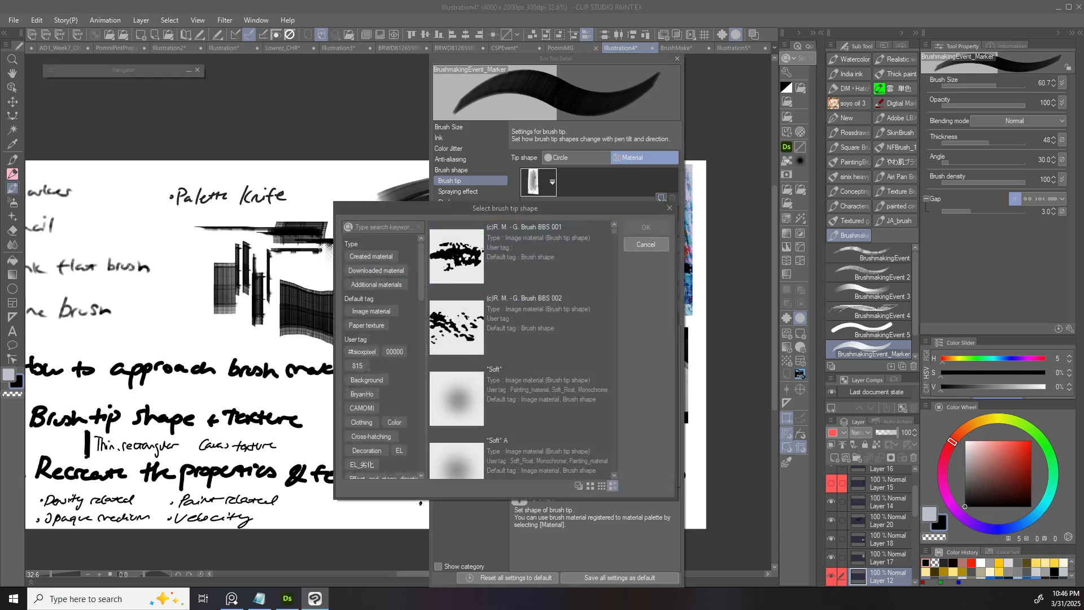
pyautogui.click(362, 394)
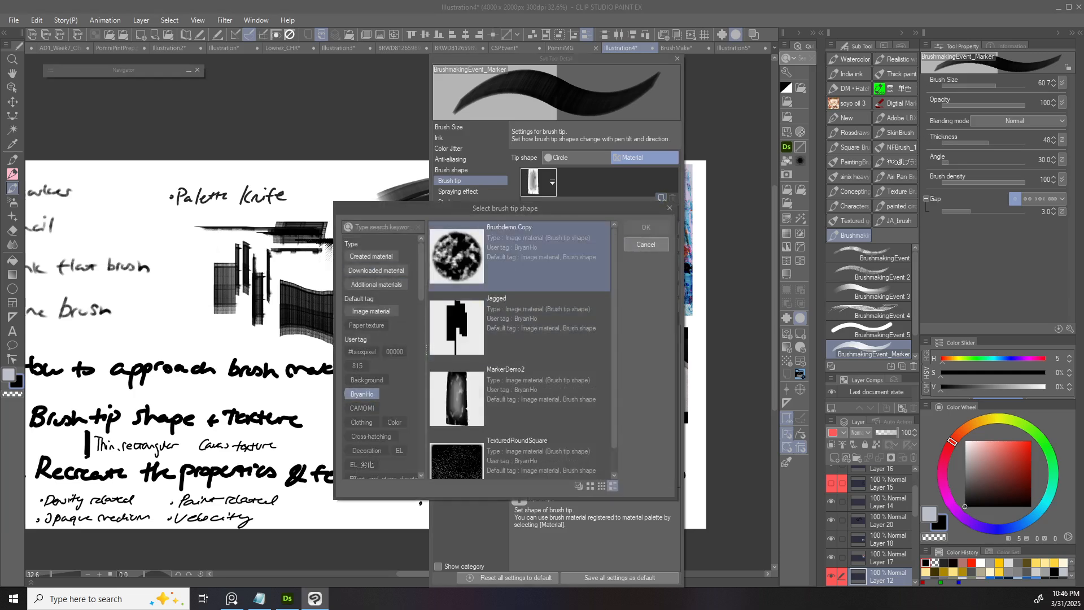
pyautogui.scroll(-1, 519, 350)
pyautogui.scroll(1, 519, 350)
pyautogui.click(519, 257)
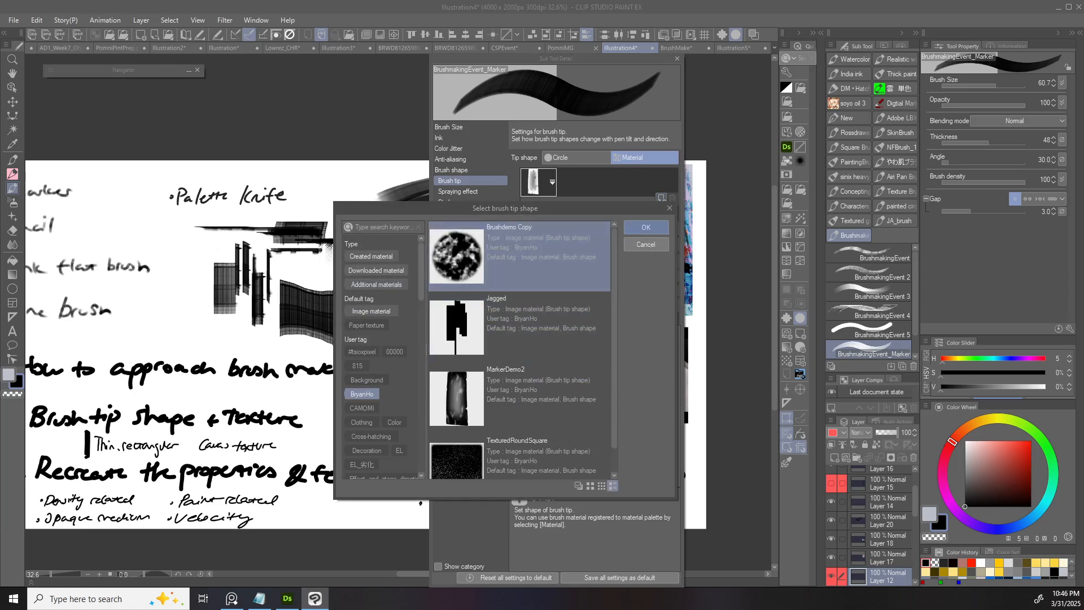
pyautogui.click(646, 227)
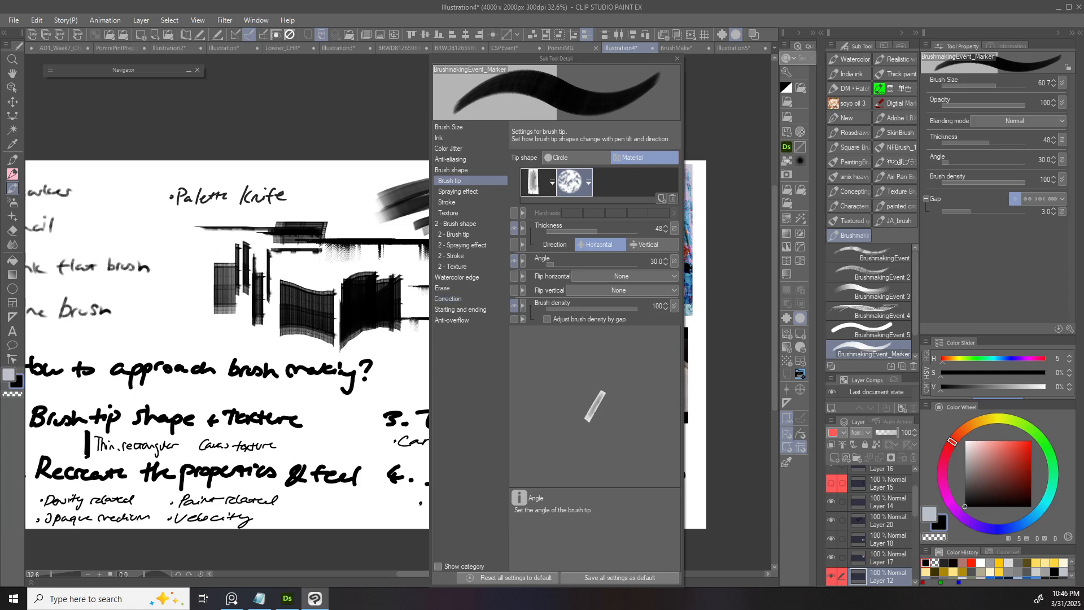
# - Set the marker brush's angle to 345 and test the combined tips with slanted overlapping strokes above the Texture heading
pyautogui.press('Escape')
pyautogui.scroll(4, 466, 361)
pyautogui.moveTo(342, 395)
pyautogui.mouseDown()
pyautogui.moveTo(423, 364)
pyautogui.moveTo(395, 420)
pyautogui.moveTo(477, 432)
pyautogui.mouseUp()
pyautogui.scroll(4, 472, 401)
pyautogui.hotkey('ctrl', 'z')
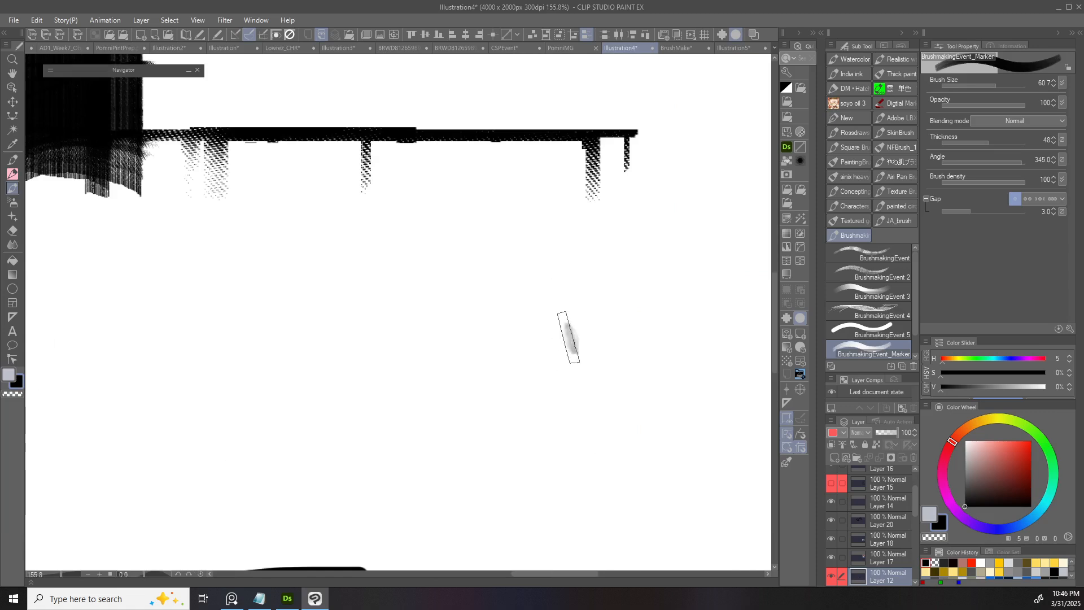
pyautogui.moveTo(259, 449); pyautogui.dragTo(575, 338)
pyautogui.moveTo(266, 415)
pyautogui.mouseDown()
pyautogui.moveTo(533, 280)
pyautogui.moveTo(260, 403)
pyautogui.moveTo(546, 261)
pyautogui.mouseUp()
pyautogui.moveTo(243, 384); pyautogui.dragTo(544, 248)
pyautogui.moveTo(225, 347)
pyautogui.mouseDown()
pyautogui.moveTo(434, 240)
pyautogui.moveTo(188, 373)
pyautogui.mouseUp()
pyautogui.scroll(-4, 446, 304)
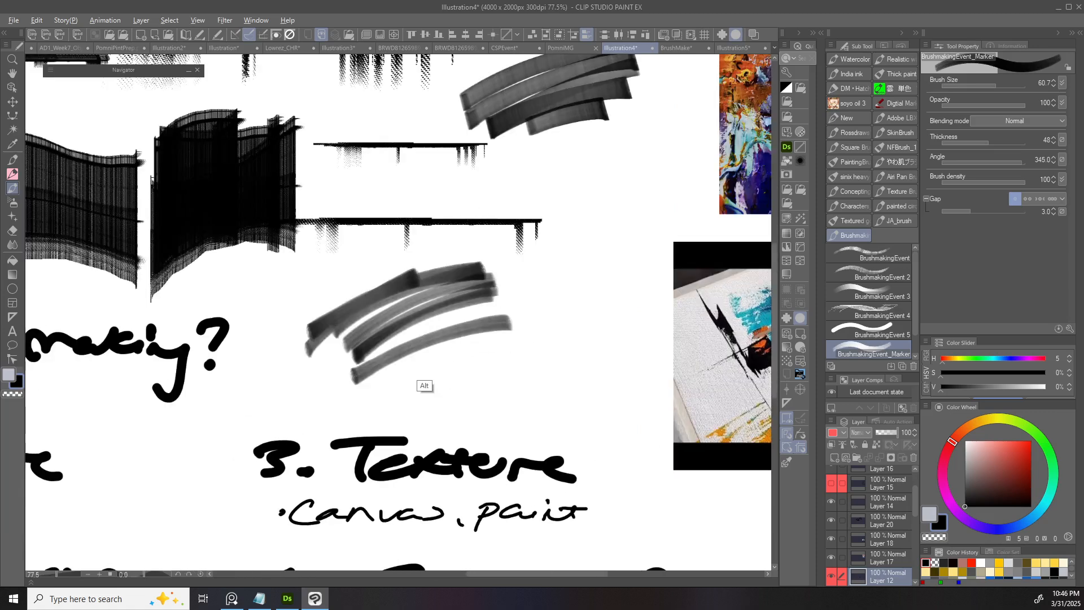
# - Increase the marker brush size to 83.3 and paint more overlapping strokes beside the new ones and under the earlier slanted patch
pyautogui.scroll(4, 423, 366)
pyautogui.moveTo(290, 435)
pyautogui.mouseDown()
pyautogui.moveTo(449, 367)
pyautogui.moveTo(388, 398)
pyautogui.moveTo(572, 369)
pyautogui.moveTo(612, 341)
pyautogui.moveTo(427, 344)
pyautogui.moveTo(605, 324)
pyautogui.mouseUp()
pyautogui.moveTo(607, 334)
pyautogui.mouseDown()
pyautogui.moveTo(473, 324)
pyautogui.moveTo(585, 293)
pyautogui.moveTo(506, 278)
pyautogui.moveTo(584, 262)
pyautogui.moveTo(604, 245)
pyautogui.moveTo(437, 244)
pyautogui.moveTo(620, 250)
pyautogui.moveTo(431, 274)
pyautogui.mouseUp()
pyautogui.scroll(-4, 621, 238)
pyautogui.moveTo(559, 225); pyautogui.dragTo(405, 257)
pyautogui.moveTo(525, 217)
pyautogui.mouseDown()
pyautogui.moveTo(539, 214)
pyautogui.moveTo(506, 265)
pyautogui.mouseUp()
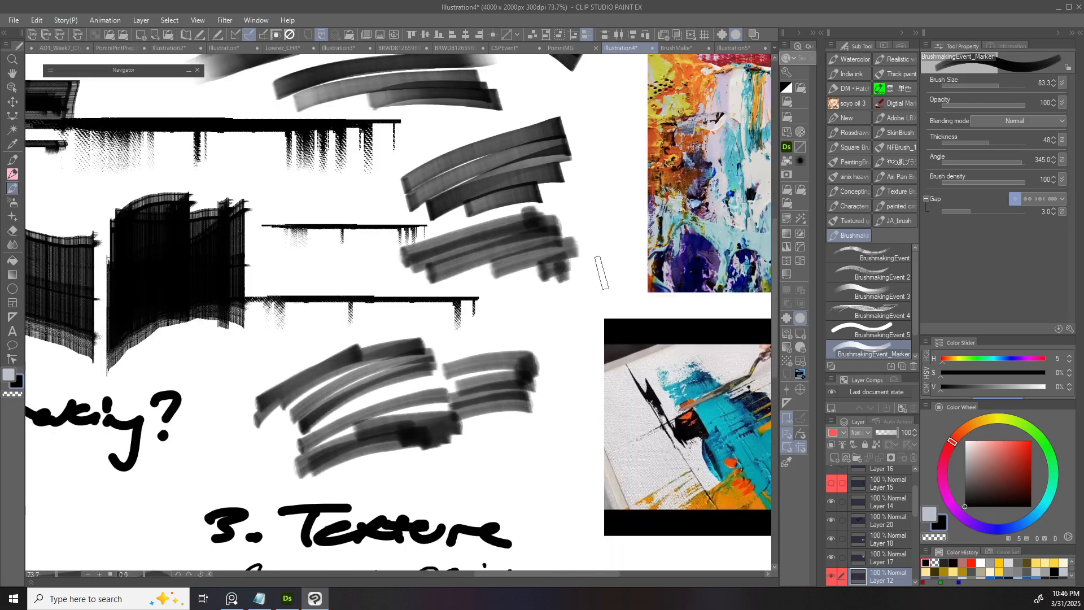
# - Set the marker brush's angle to 330 and review its two brush tips against the test strokes on the canvas
pyautogui.moveTo(600, 254); pyautogui.dragTo(543, 283)
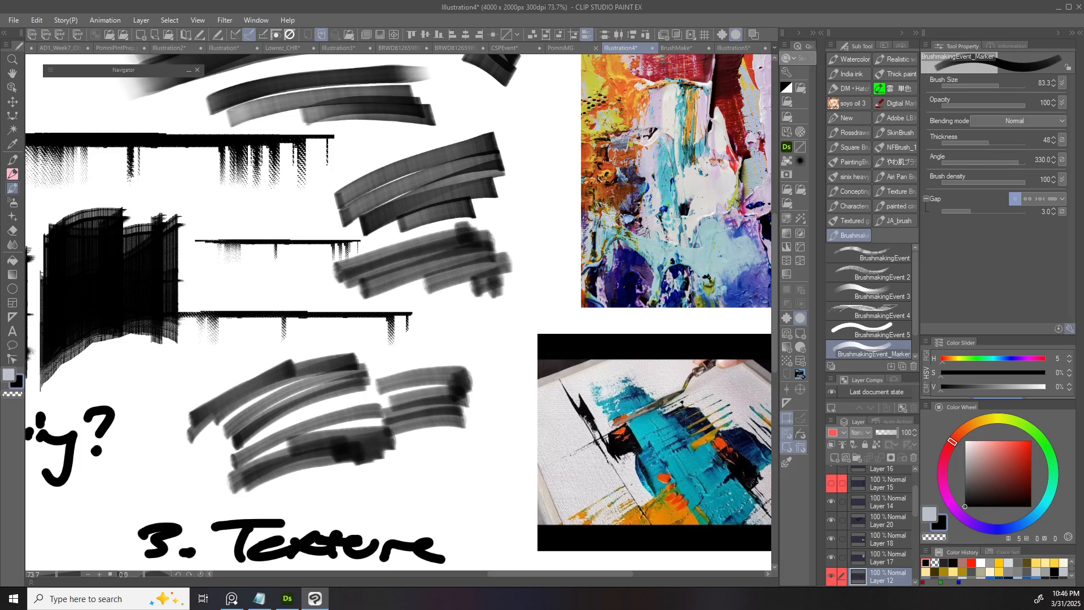
pyautogui.click(1069, 328)
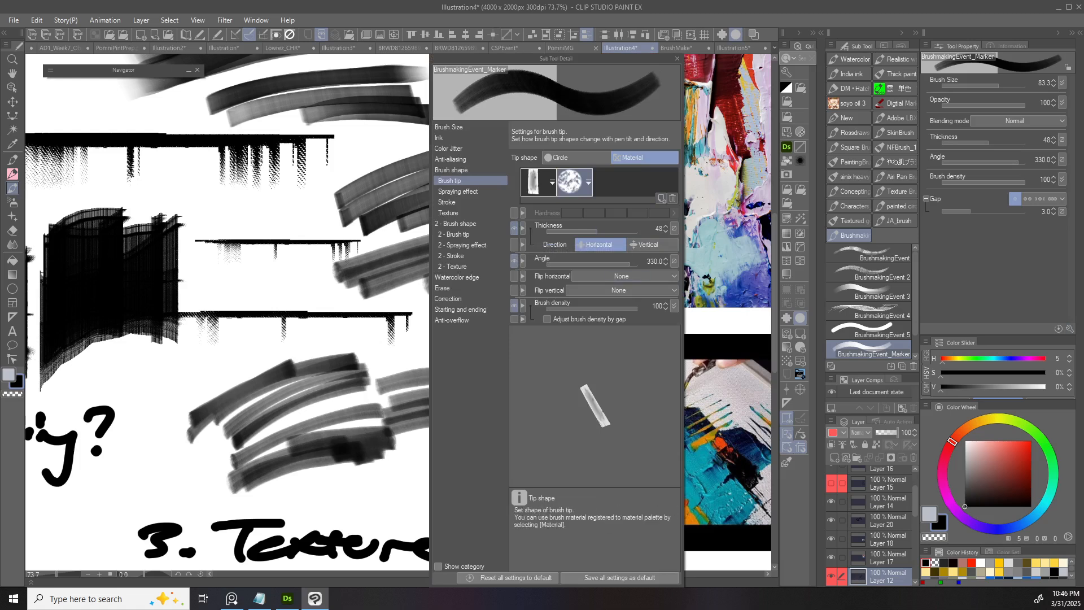
pyautogui.click(677, 59)
pyautogui.scroll(-4, 531, 305)
pyautogui.moveTo(626, 285); pyautogui.dragTo(557, 305)
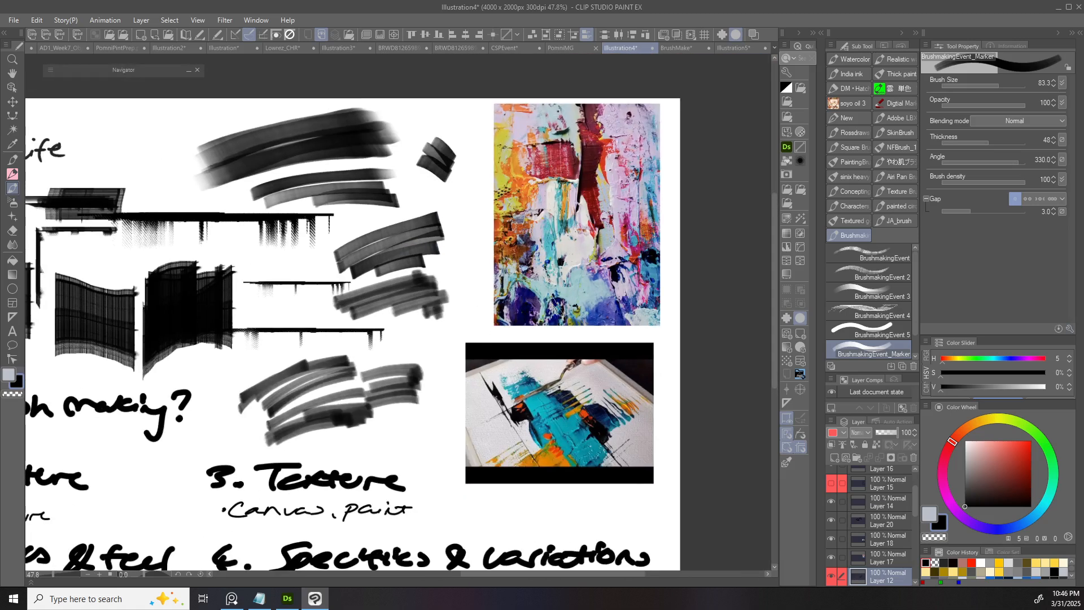
pyautogui.scroll(3, 173, 319)
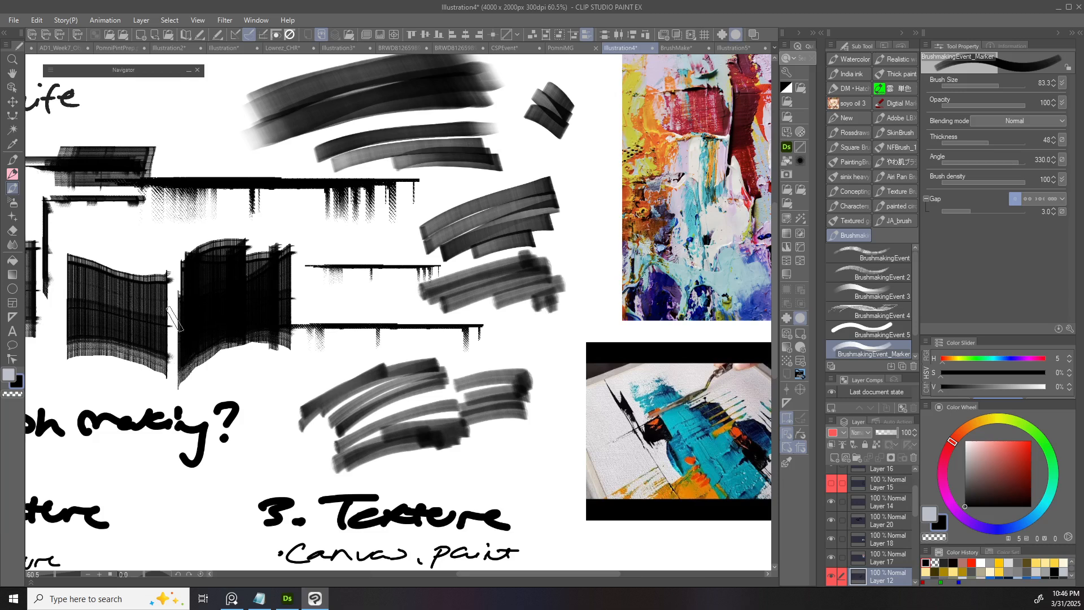
pyautogui.scroll(-4, 173, 319)
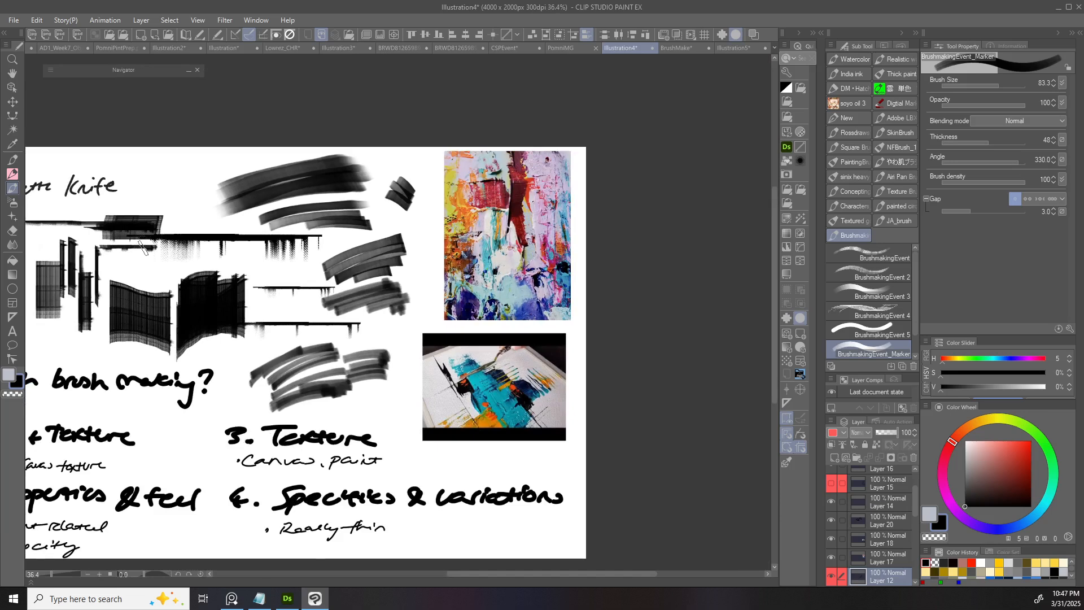
pyautogui.scroll(2, 141, 246)
pyautogui.scroll(-1, 254, 242)
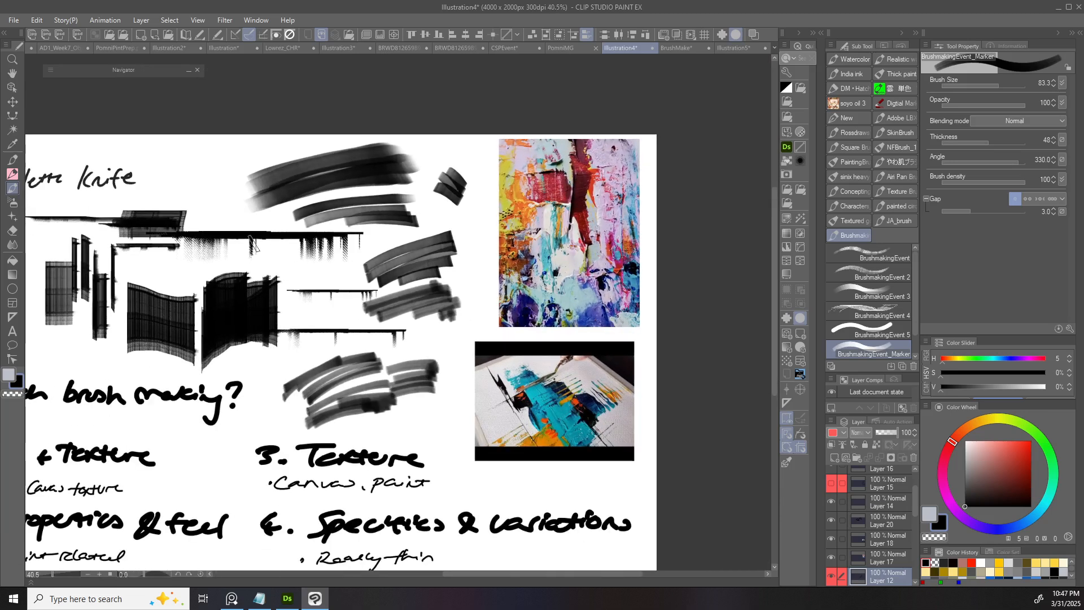
pyautogui.scroll(2, 312, 266)
# - Try to move the strokes on Layer 20 with the Object tool and undo the move
pyautogui.press('o')
pyautogui.moveTo(338, 248); pyautogui.dragTo(345, 289)
pyautogui.hotkey('ctrl', 'z')
pyautogui.scroll(3, 343, 210)
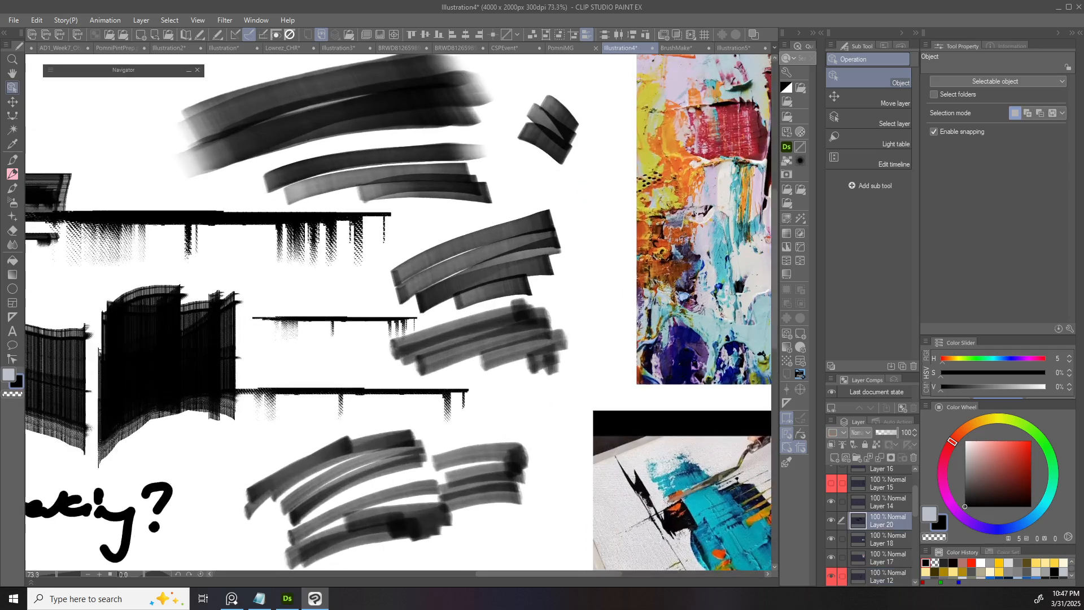
# - Switch to the BrushMake document and review the tips stored in the BrusheShapes material folder
pyautogui.scroll(-2, 342, 210)
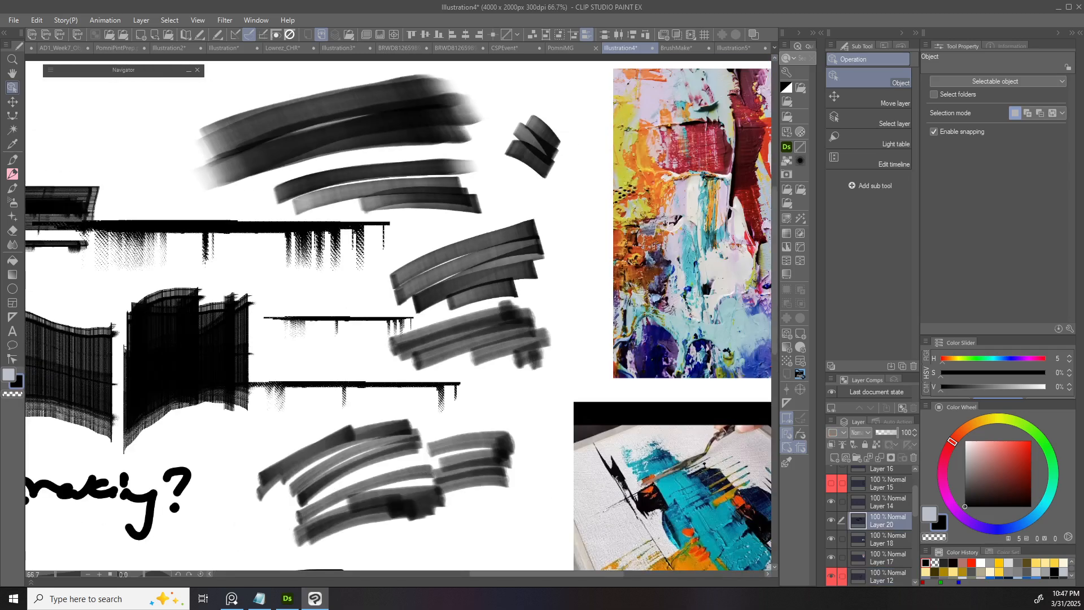
pyautogui.scroll(-1, 621, 319)
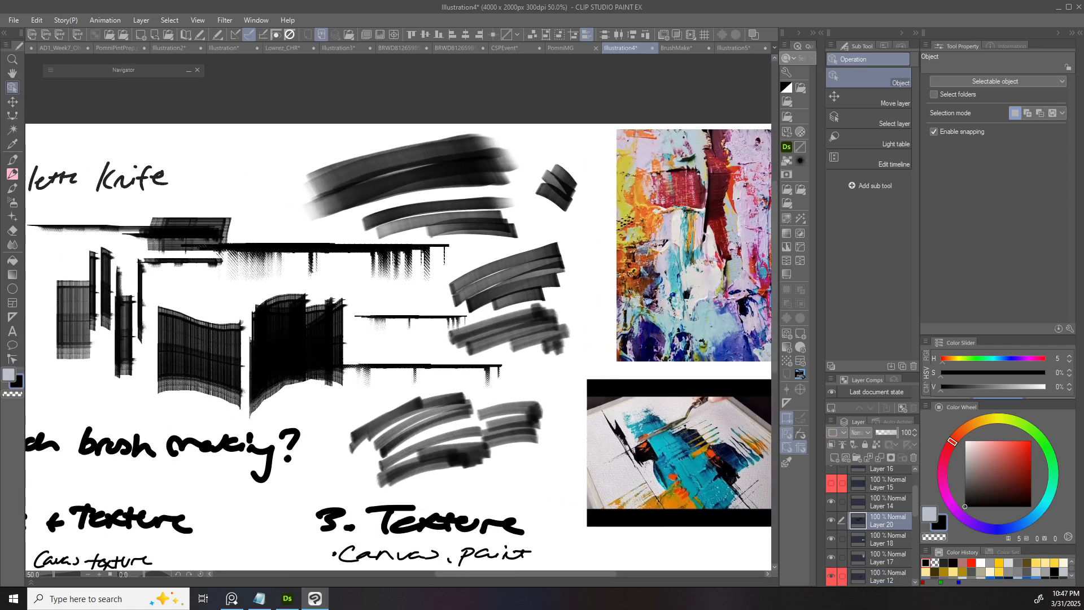
pyautogui.click(676, 48)
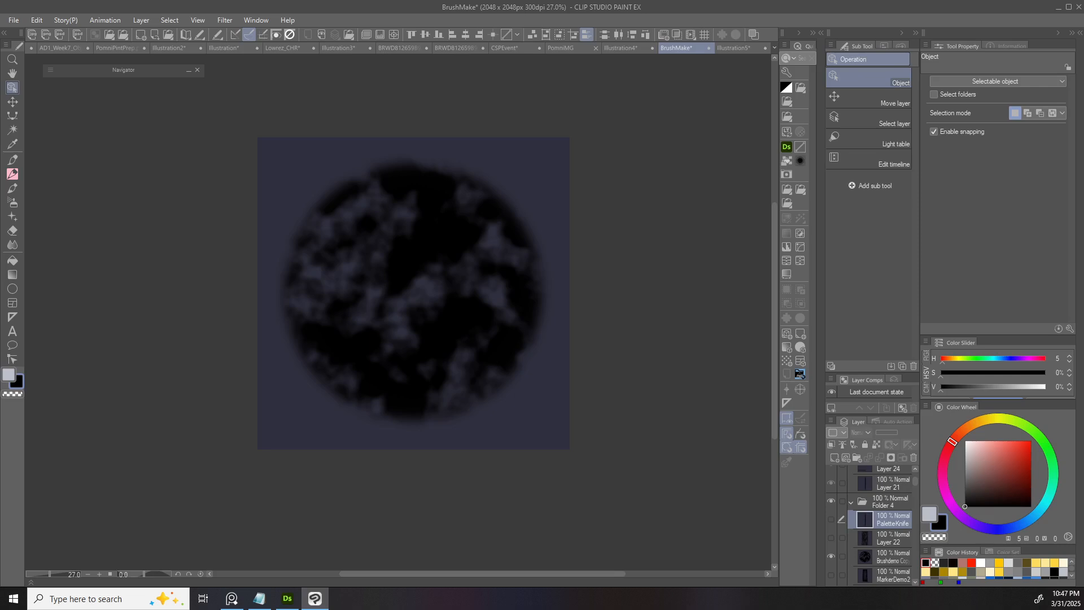
pyautogui.scroll(2, 336, 165)
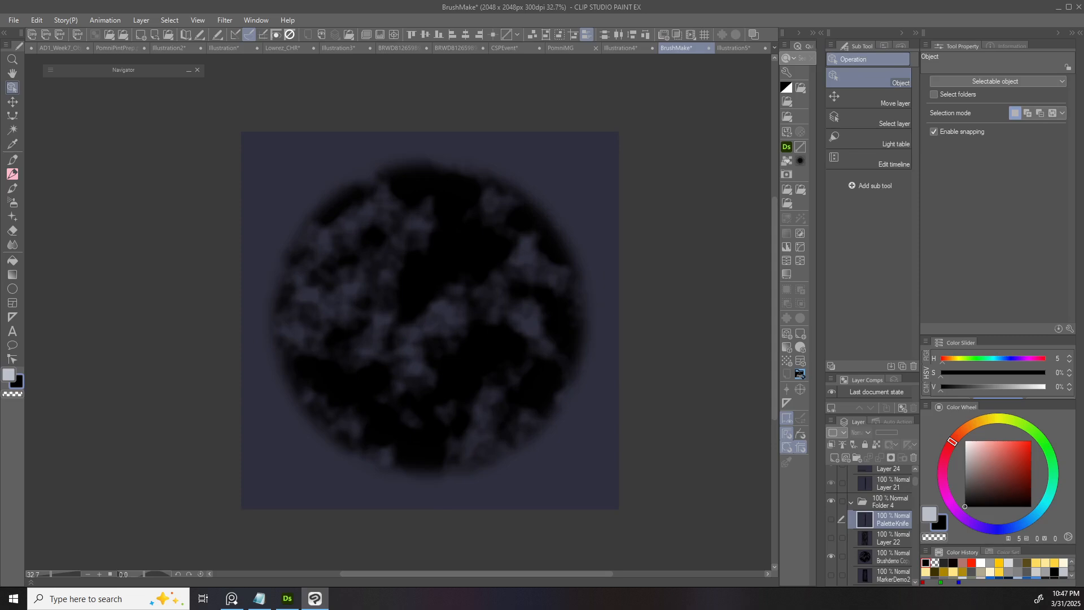
pyautogui.scroll(2, 881, 525)
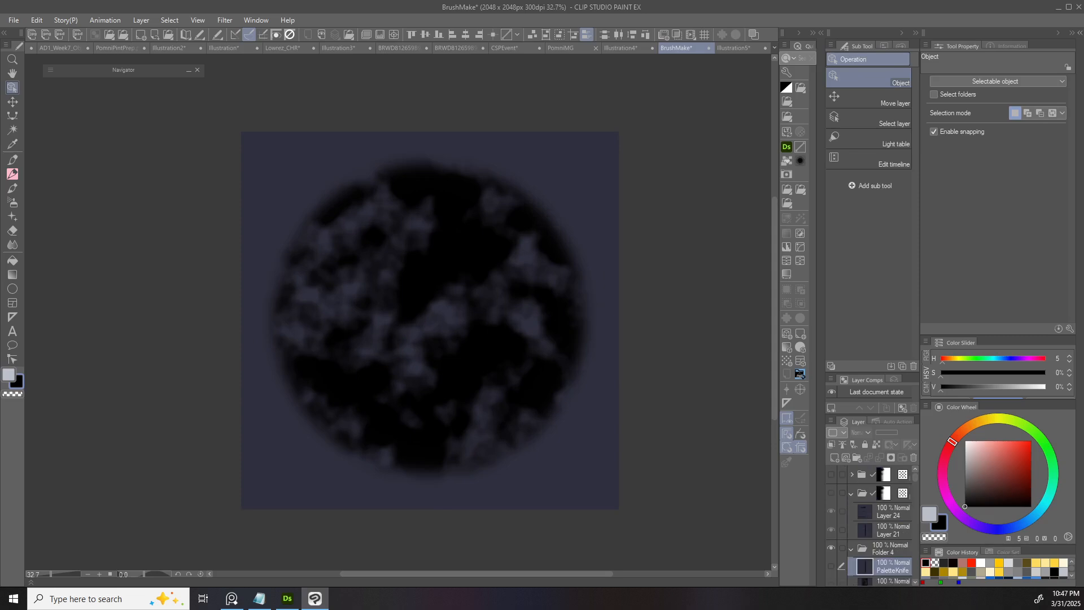
pyautogui.click(800, 374)
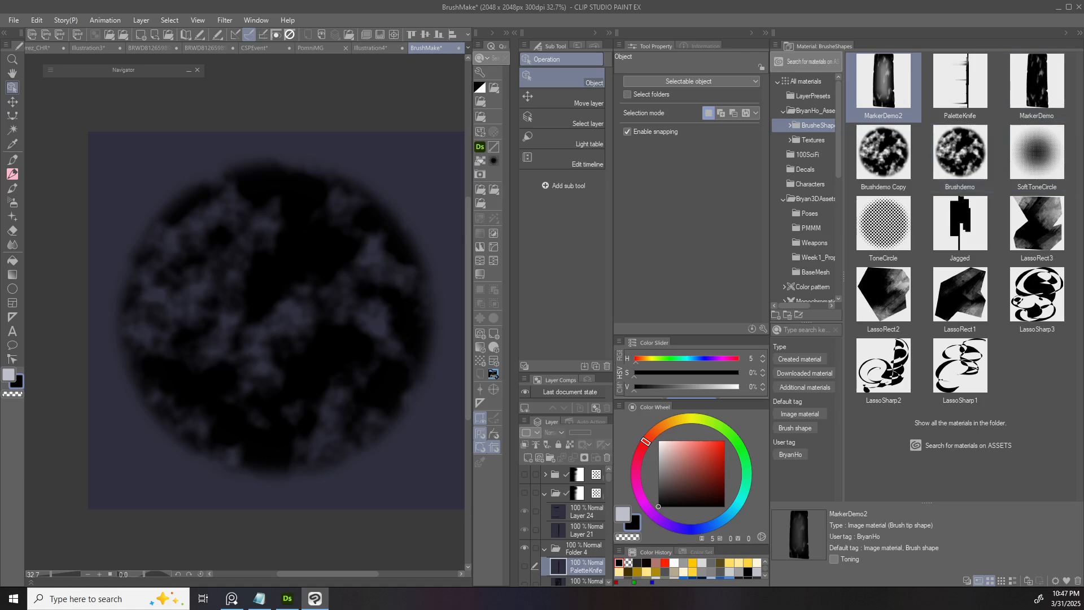
pyautogui.click(1079, 33)
# - Show the topmost halftone palette knife folder, hide Folder 4 with the other brush tips, and select the palette knife folder
pyautogui.scroll(-3, 883, 523)
pyautogui.scroll(1, 883, 517)
pyautogui.click(885, 515)
pyautogui.scroll(3, 886, 515)
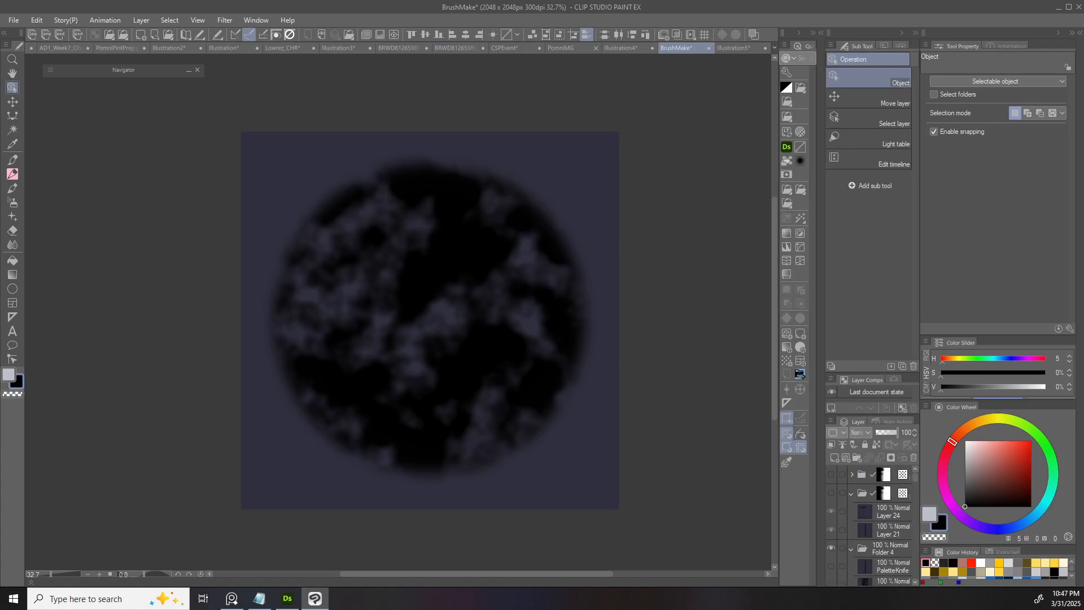
pyautogui.click(830, 474)
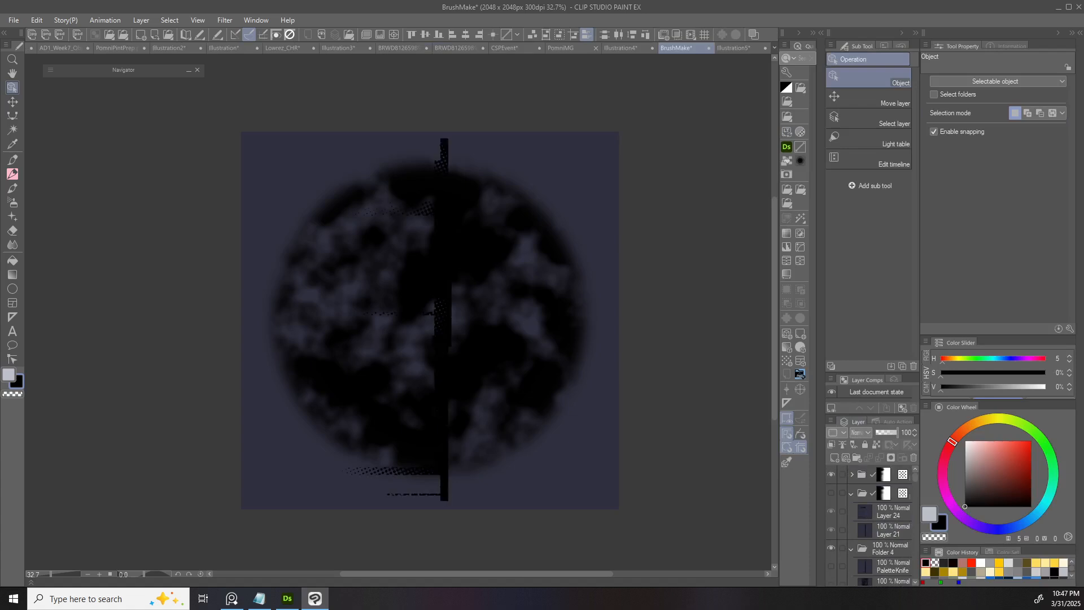
pyautogui.scroll(-1, 830, 523)
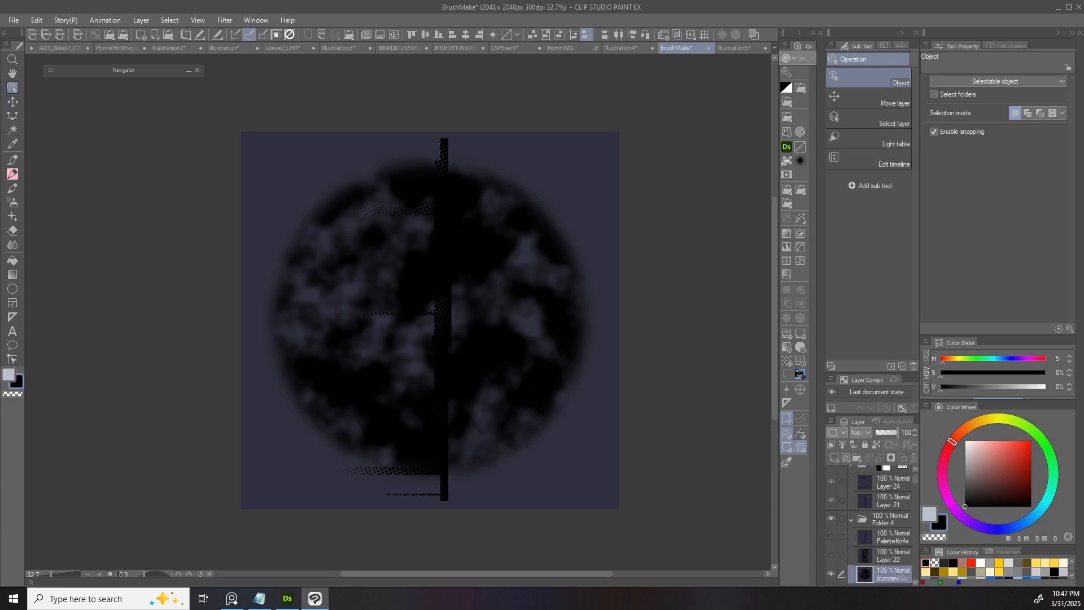
pyautogui.click(830, 518)
pyautogui.scroll(1, 881, 525)
pyautogui.click(884, 474)
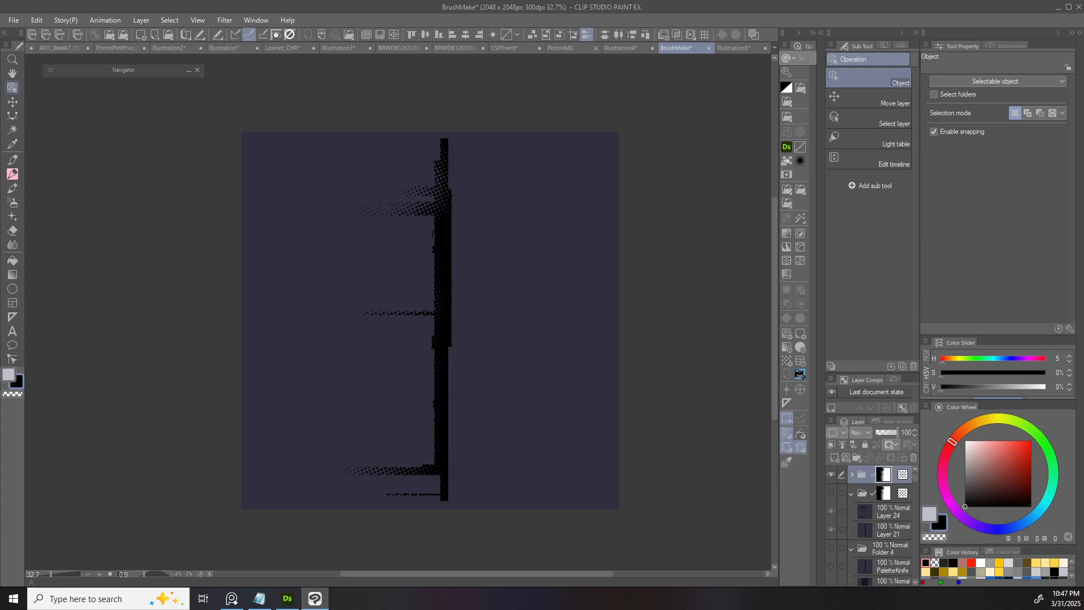
# - Hide the topmost folder, show the folder containing Layer 24 and Layer 21, and duplicate that folder
pyautogui.click(852, 474)
pyautogui.click(852, 474)
pyautogui.click(831, 474)
pyautogui.click(830, 493)
pyautogui.click(862, 493)
pyautogui.scroll(-1, 869, 508)
pyautogui.hotkey('ctrl', 'v')
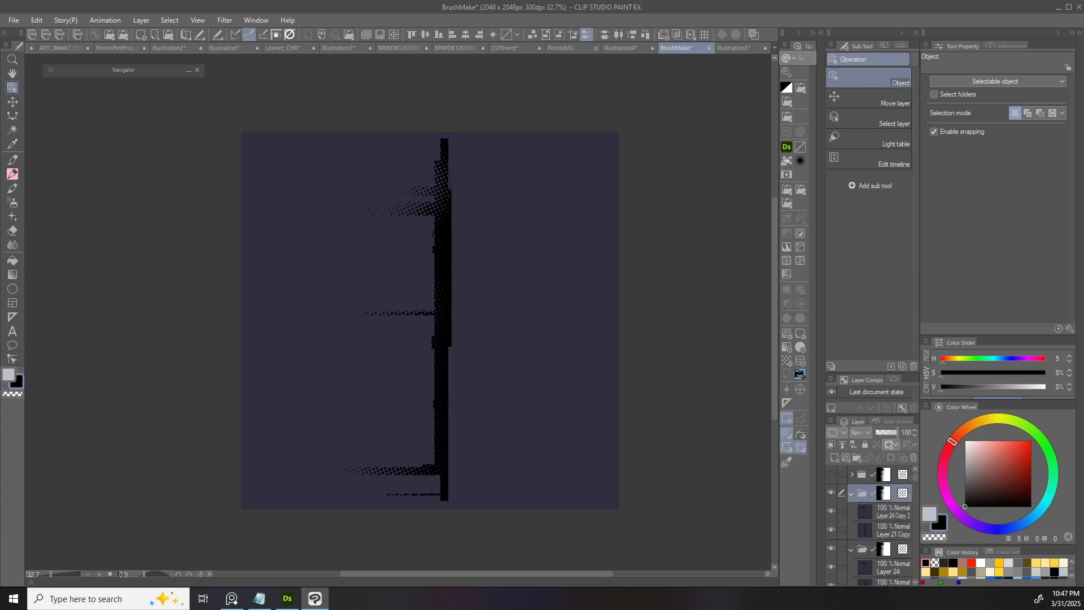
# - Try to turn the duplicated palette knife folder into an image material layer with Color as its expression color
pyautogui.hotkey('ctrl', 't')
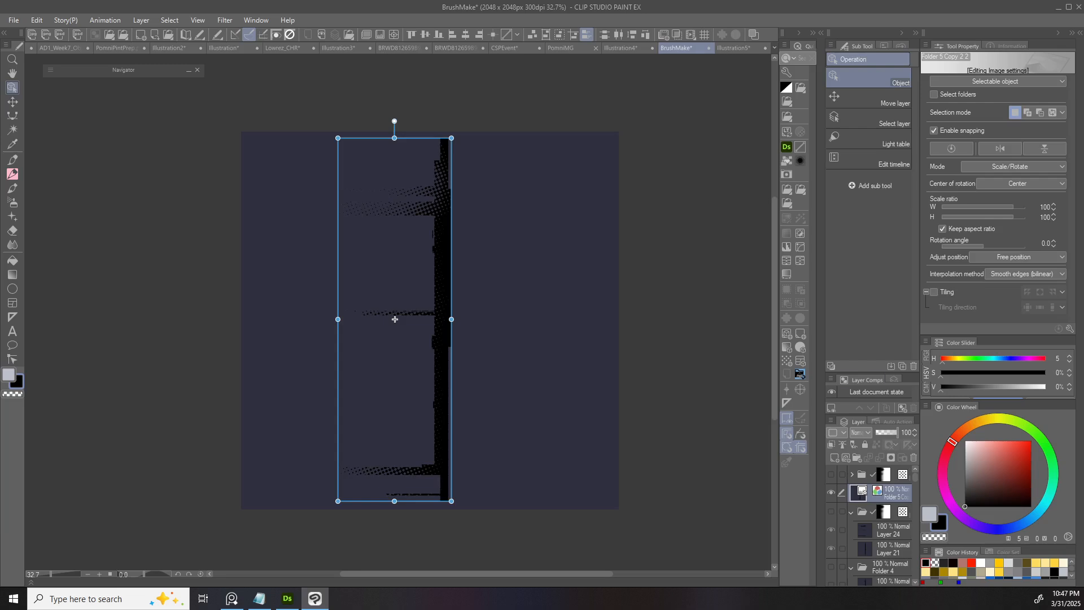
pyautogui.moveTo(875, 373); pyautogui.dragTo(879, 305)
pyautogui.click(894, 350)
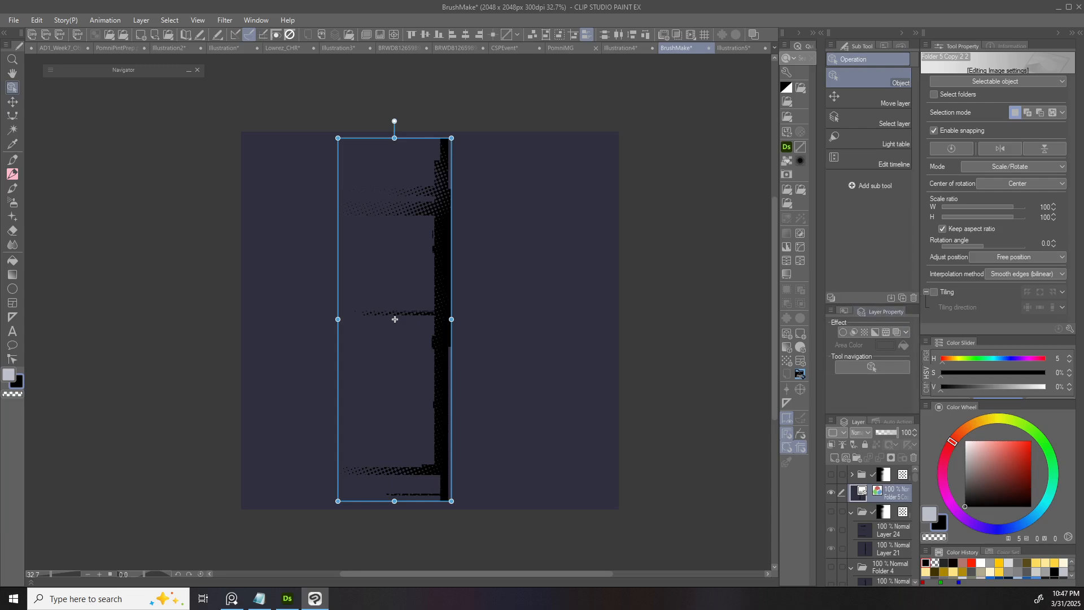
pyautogui.rightClick(877, 491)
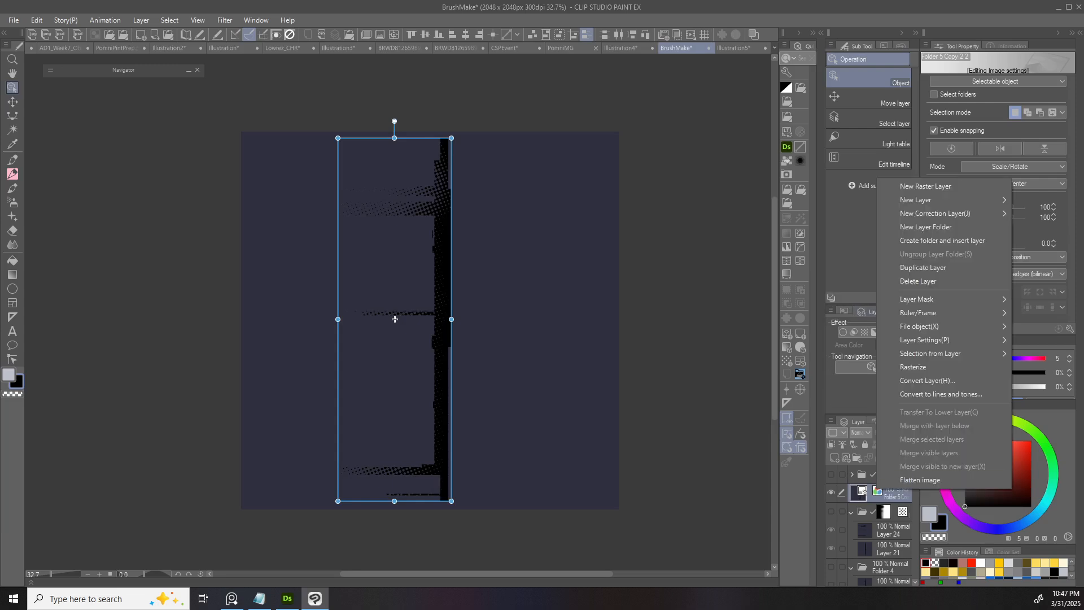
pyautogui.click(932, 380)
pyautogui.rightClick(859, 496)
pyautogui.press('Escape')
pyautogui.rightClick(877, 492)
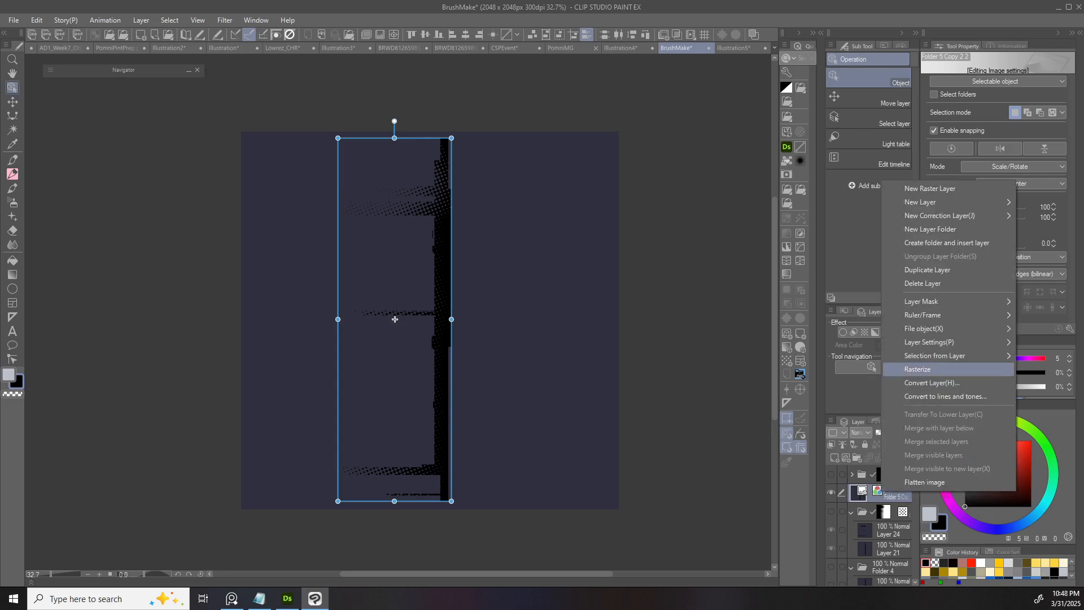
pyautogui.click(931, 382)
pyautogui.click(354, 243)
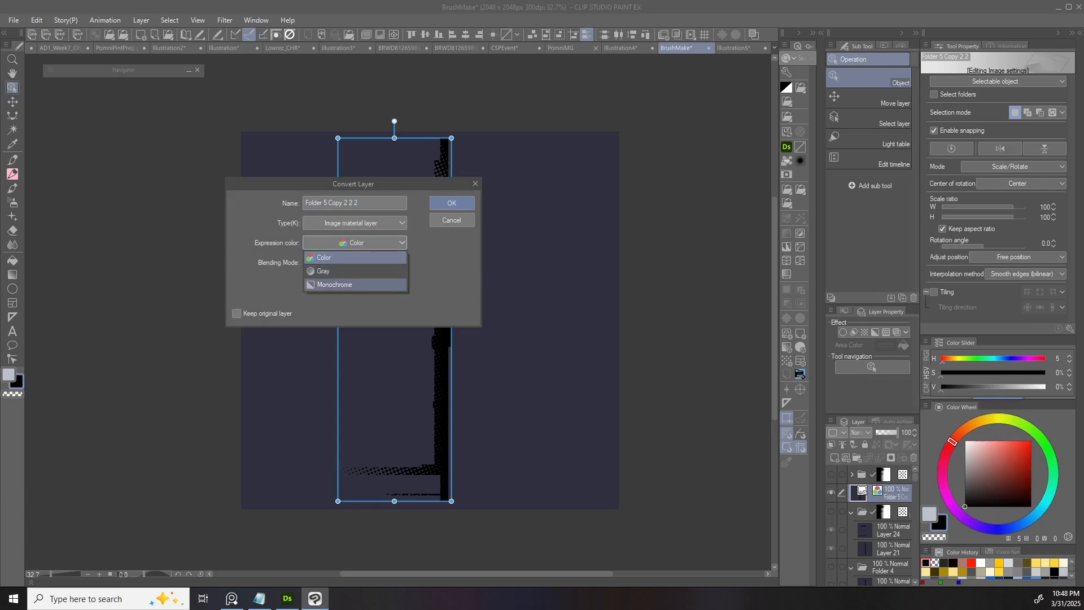
pyautogui.click(355, 258)
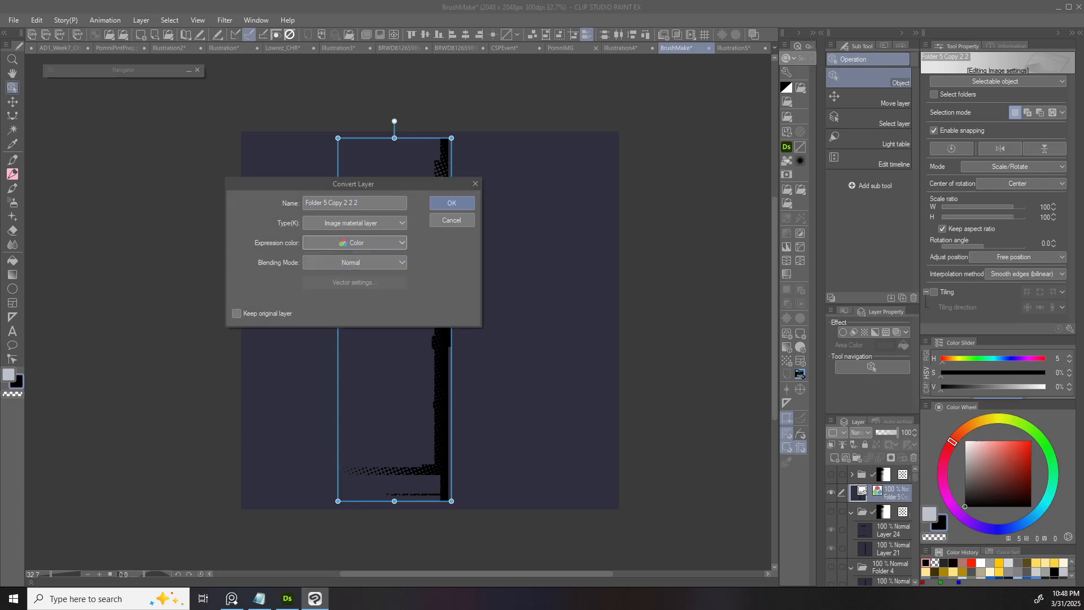
pyautogui.press('Return')
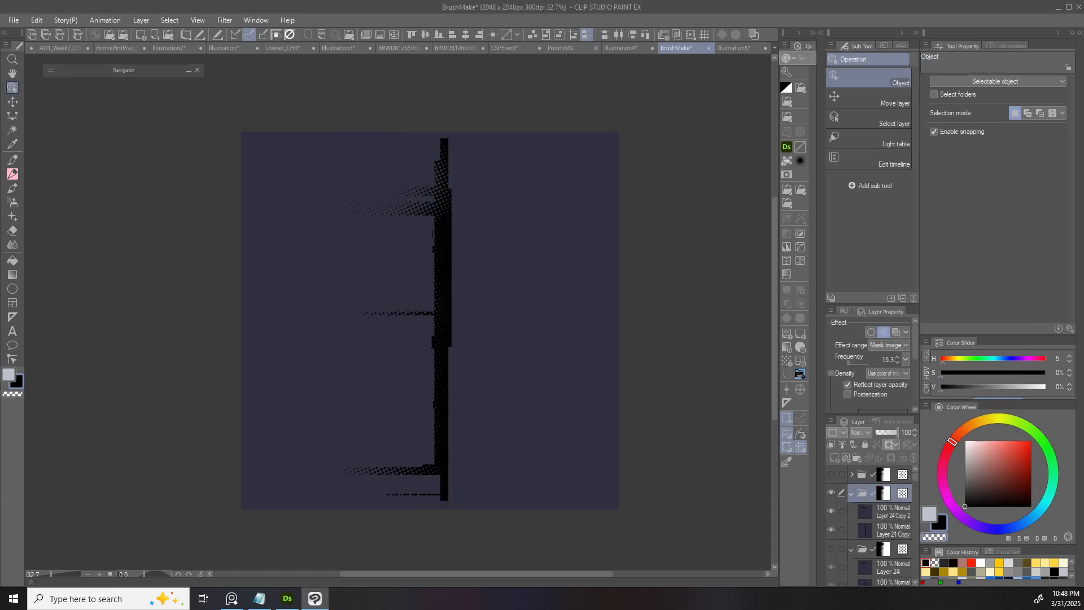
# - Select the whole canvas, turn the duplicated folder into a canvas-sized image material layer, and set its expression color to Gray
pyautogui.hotkey('ctrl', 'a')
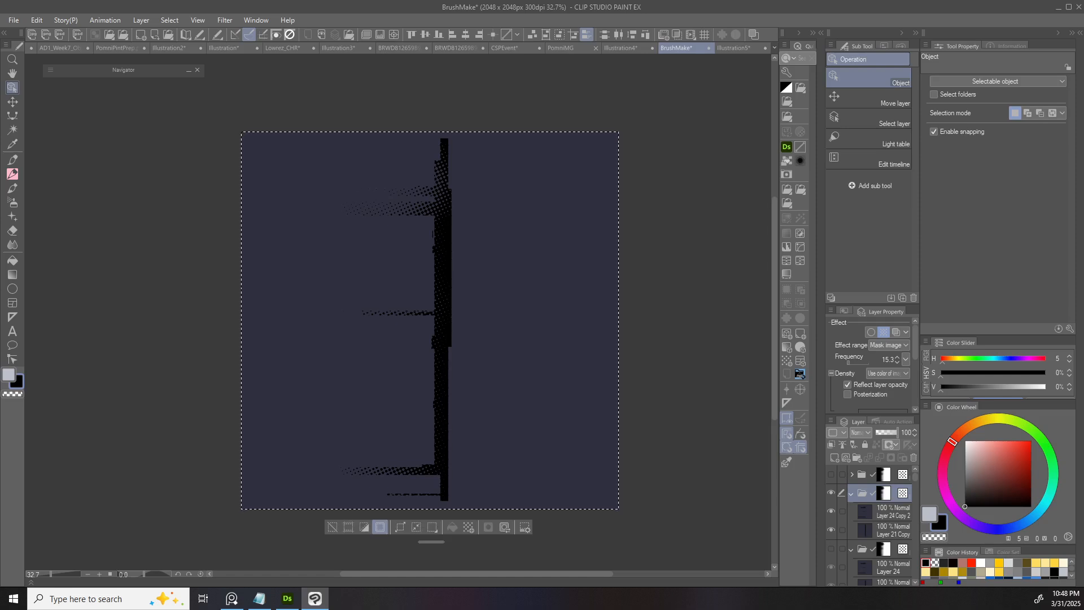
pyautogui.hotkey('ctrl', 'shift', 't')
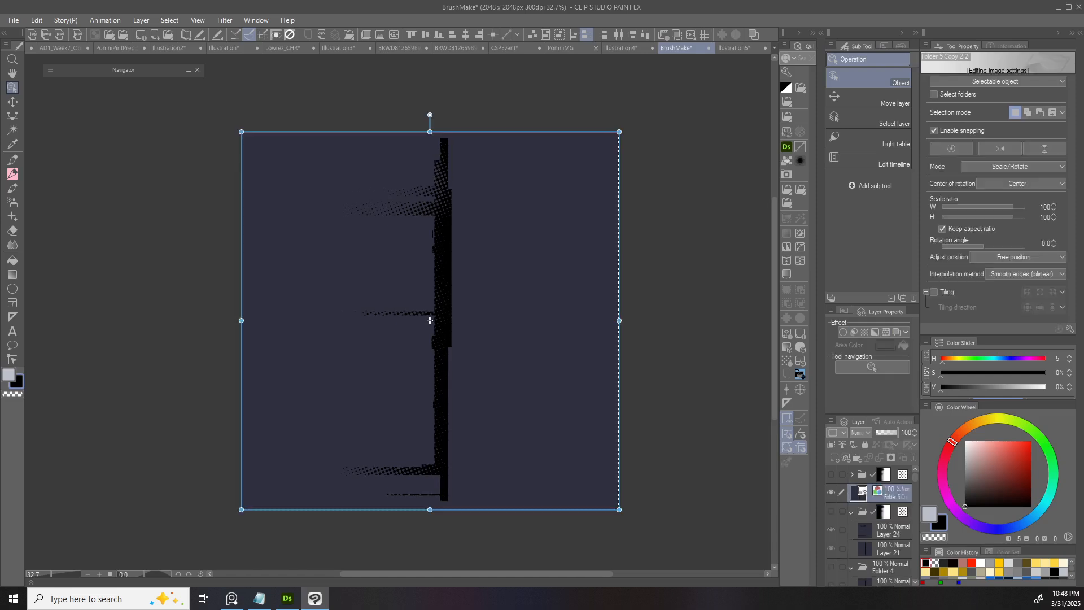
pyautogui.moveTo(429, 320)
pyautogui.mouseDown()
pyautogui.moveTo(473, 299)
pyautogui.moveTo(430, 320)
pyautogui.mouseUp()
pyautogui.rightClick(880, 492)
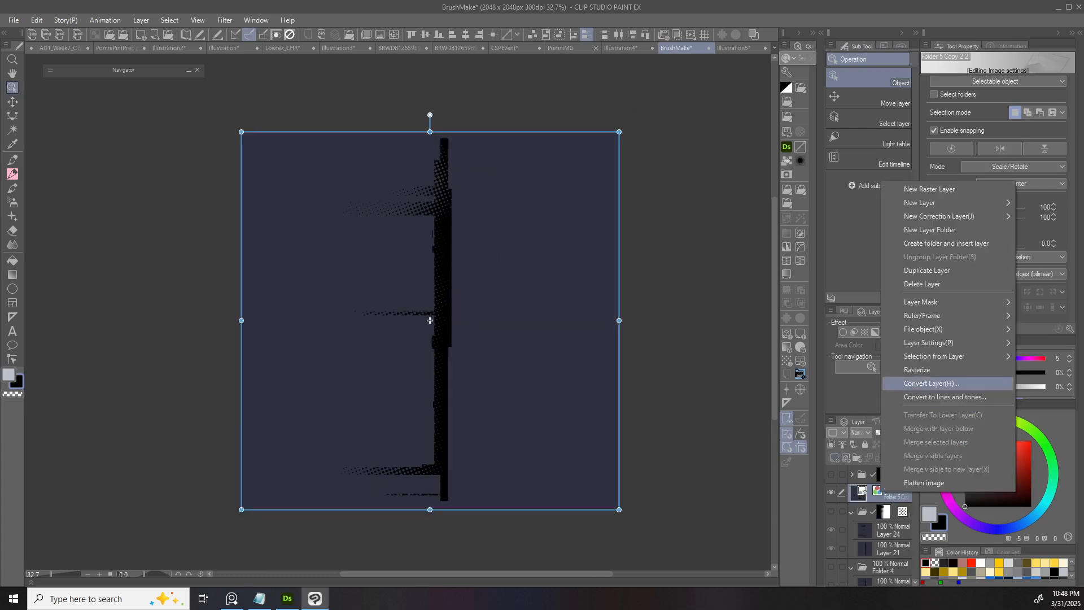
pyautogui.click(931, 383)
pyautogui.click(355, 243)
pyautogui.click(350, 271)
pyautogui.click(452, 202)
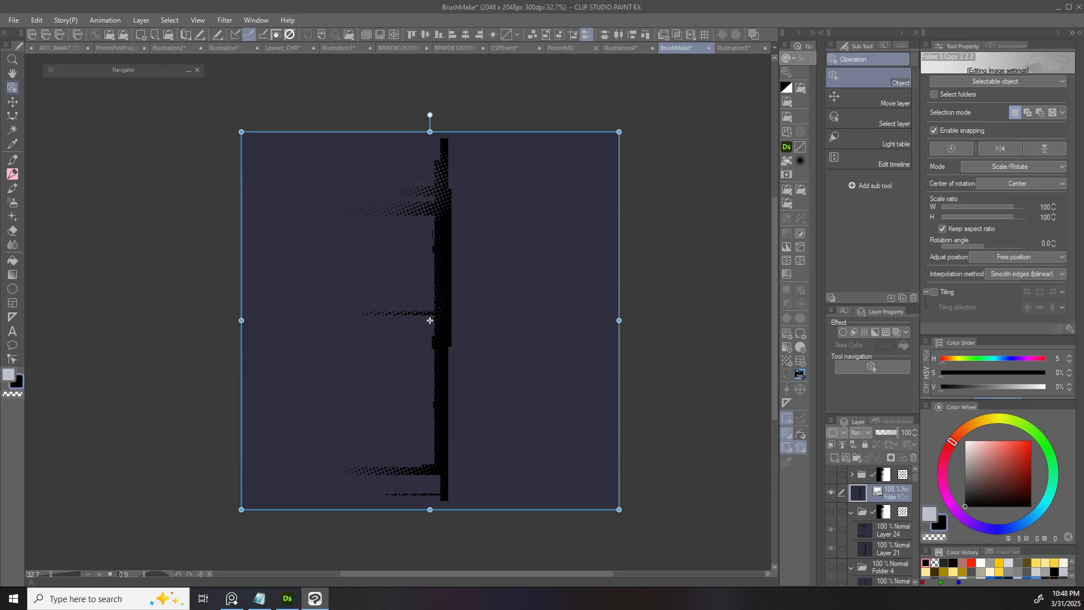
# - Register the gray palette knife image material layer as a new material in the BrusheShapes folder
pyautogui.click(1072, 33)
pyautogui.click(1072, 32)
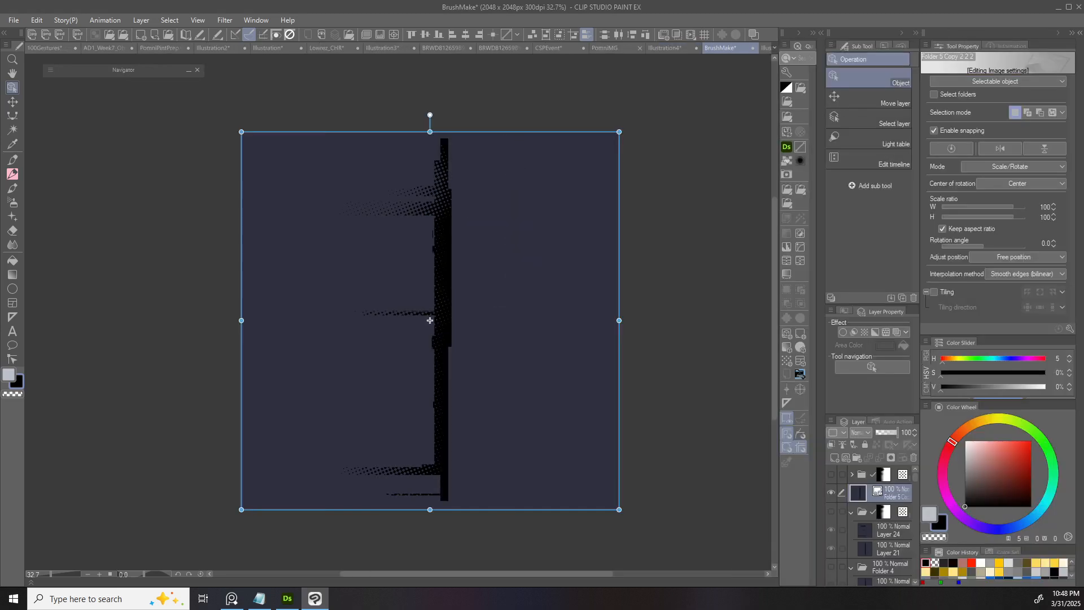
pyautogui.click(1080, 33)
pyautogui.moveTo(587, 493); pyautogui.dragTo(1039, 357)
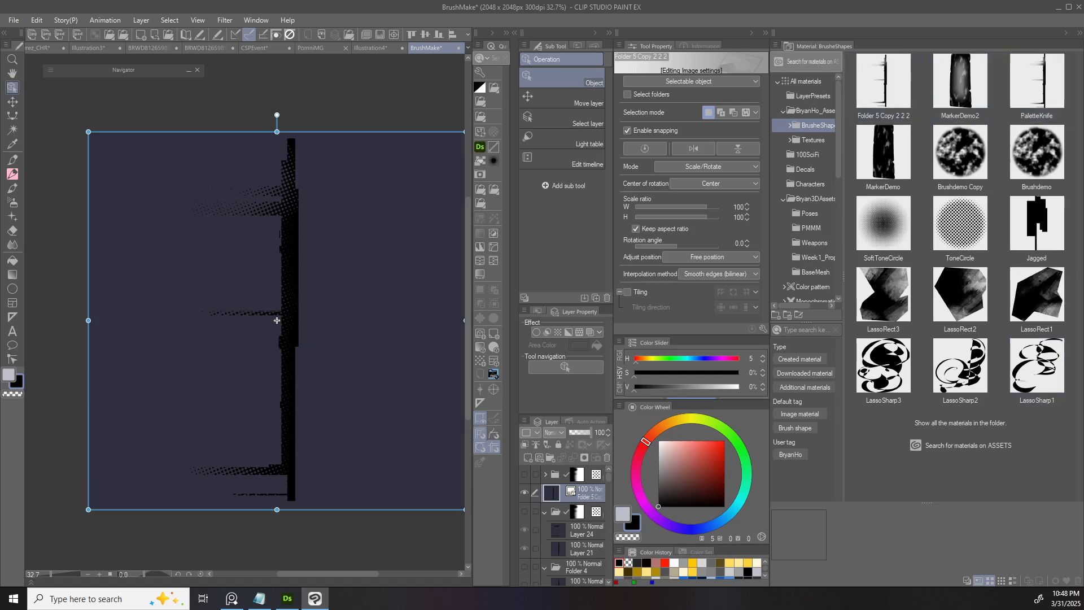
pyautogui.scroll(-3, 306, 162)
pyautogui.scroll(3, 376, 150)
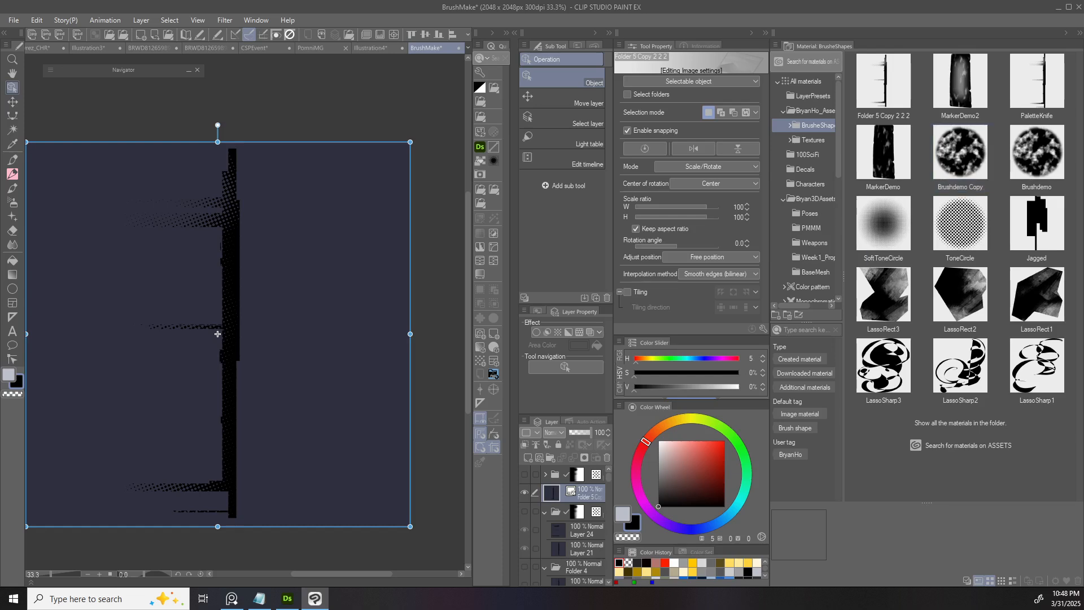
# - Hide the palette knife image material layer and show Folder 4 again
pyautogui.moveTo(217, 333); pyautogui.dragTo(225, 285)
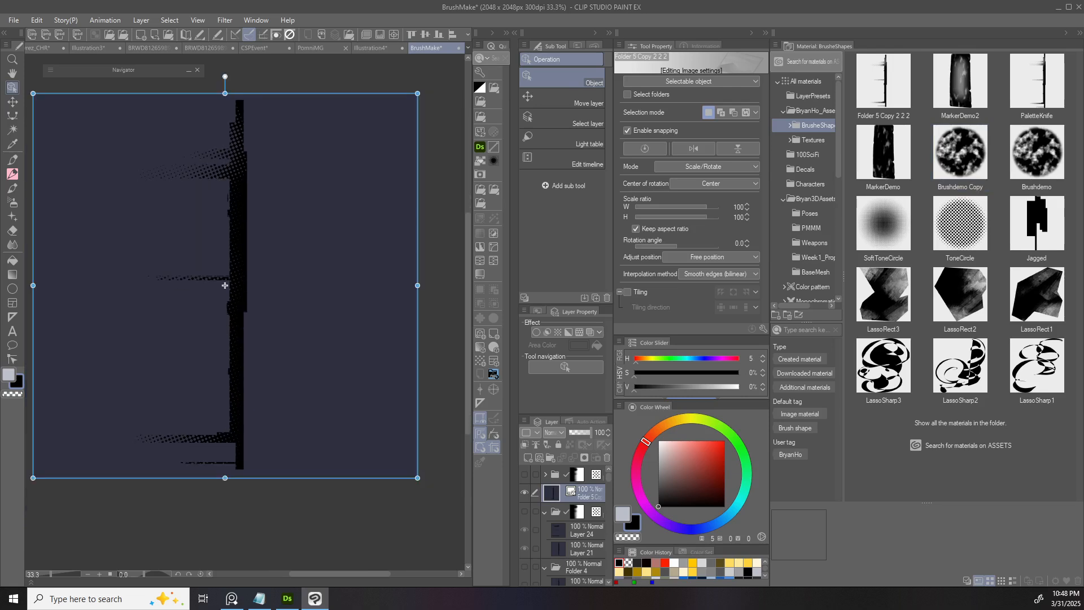
pyautogui.moveTo(224, 285); pyautogui.dragTo(220, 290)
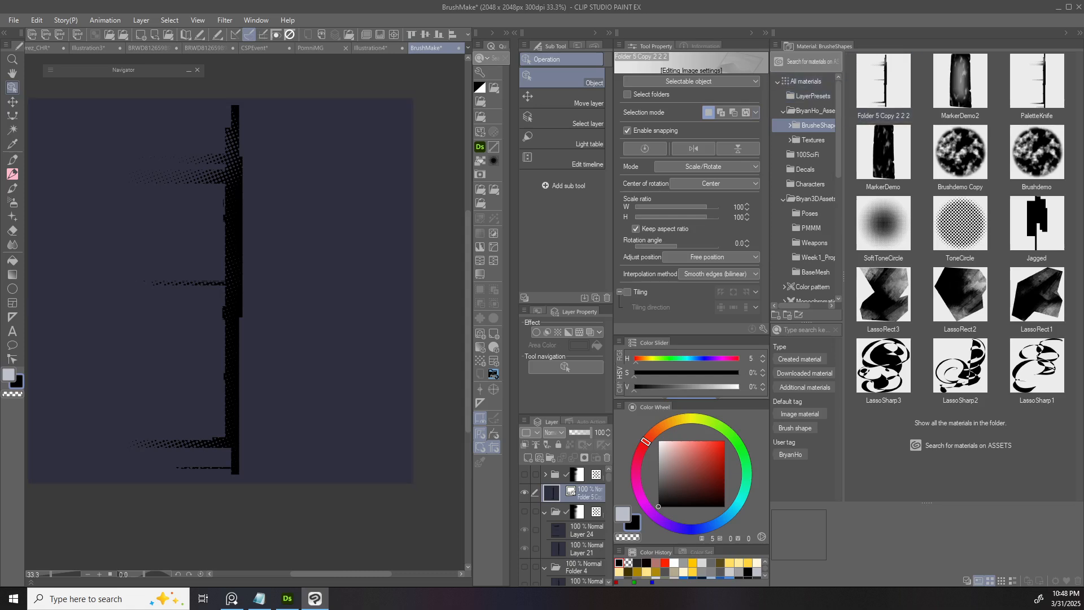
pyautogui.press('Delete')
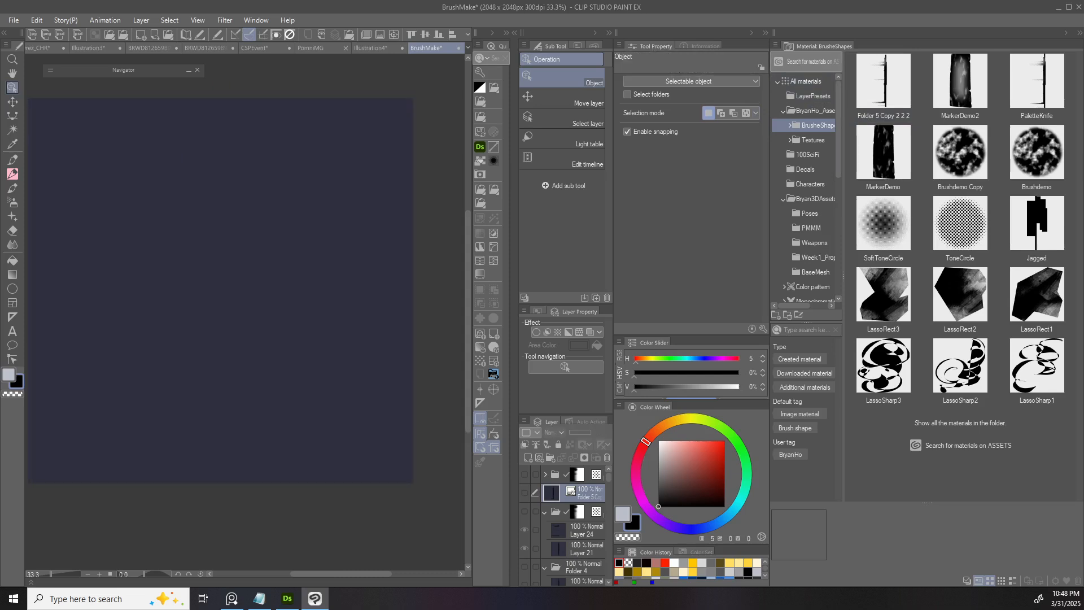
pyautogui.click(524, 508)
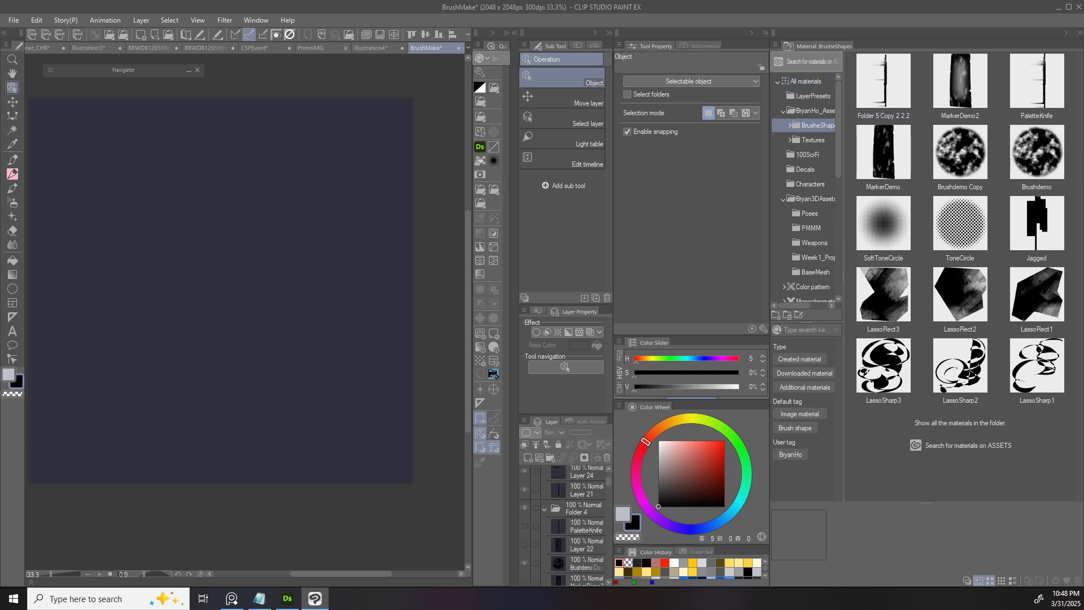
pyautogui.scroll(-1, 565, 525)
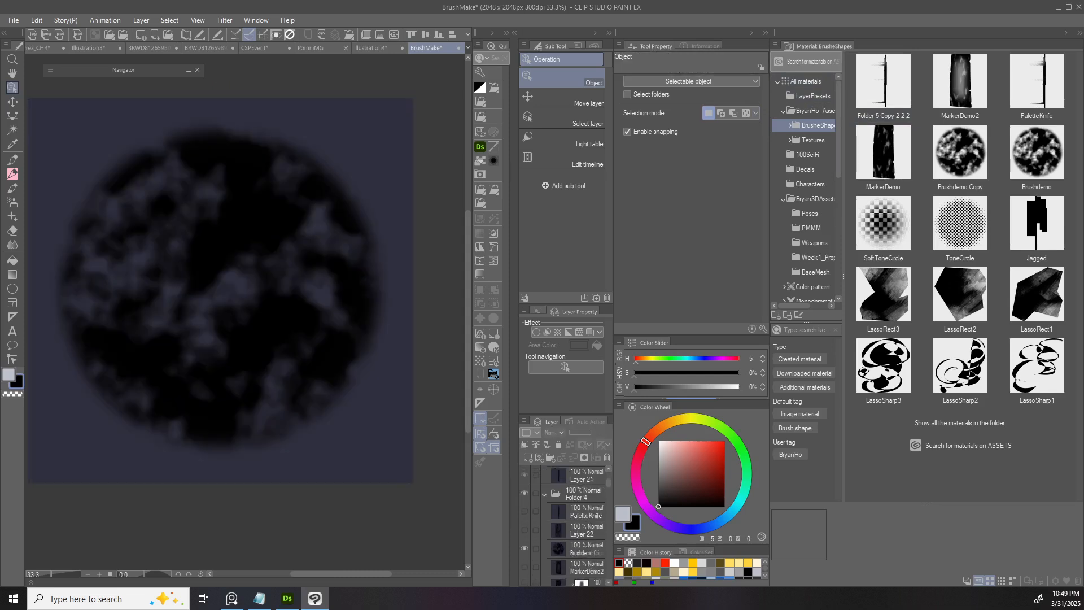
# - Hide the Brushdemo Copy layer, show MarkerDemo2, compare it with the saved marker tips, and collapse the material list
pyautogui.click(525, 548)
pyautogui.click(525, 531)
pyautogui.click(525, 530)
pyautogui.click(524, 566)
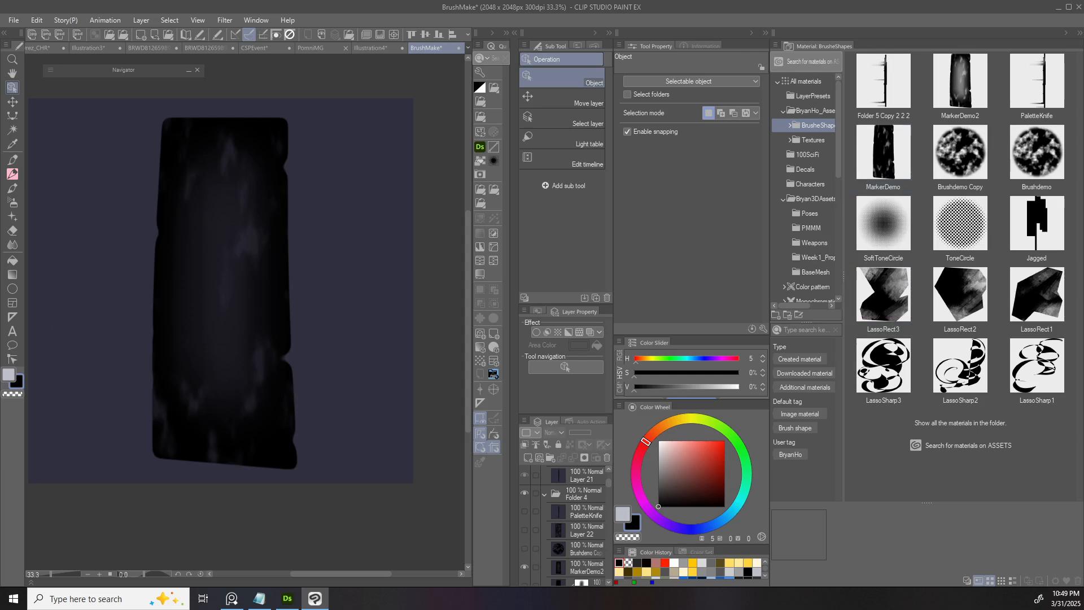
pyautogui.click(883, 153)
pyautogui.scroll(-1, 282, 286)
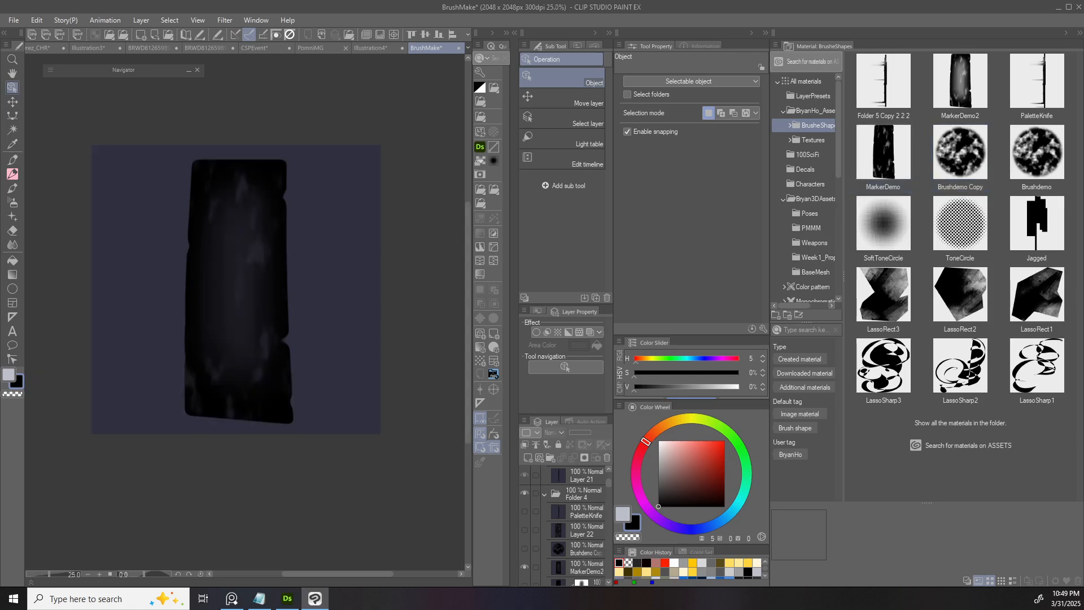
pyautogui.scroll(1, 231, 248)
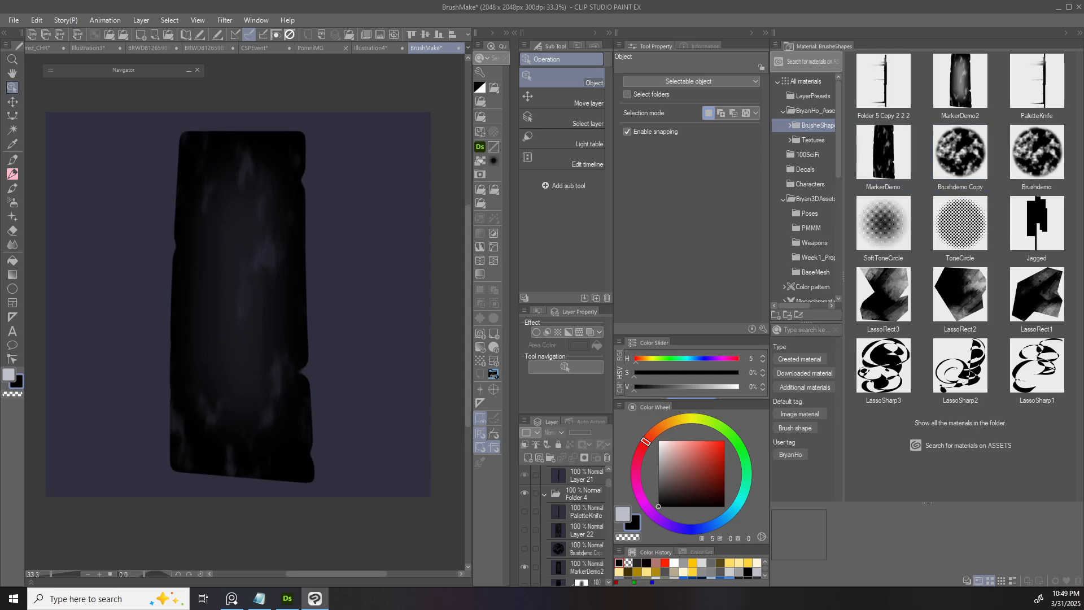
pyautogui.click(1079, 34)
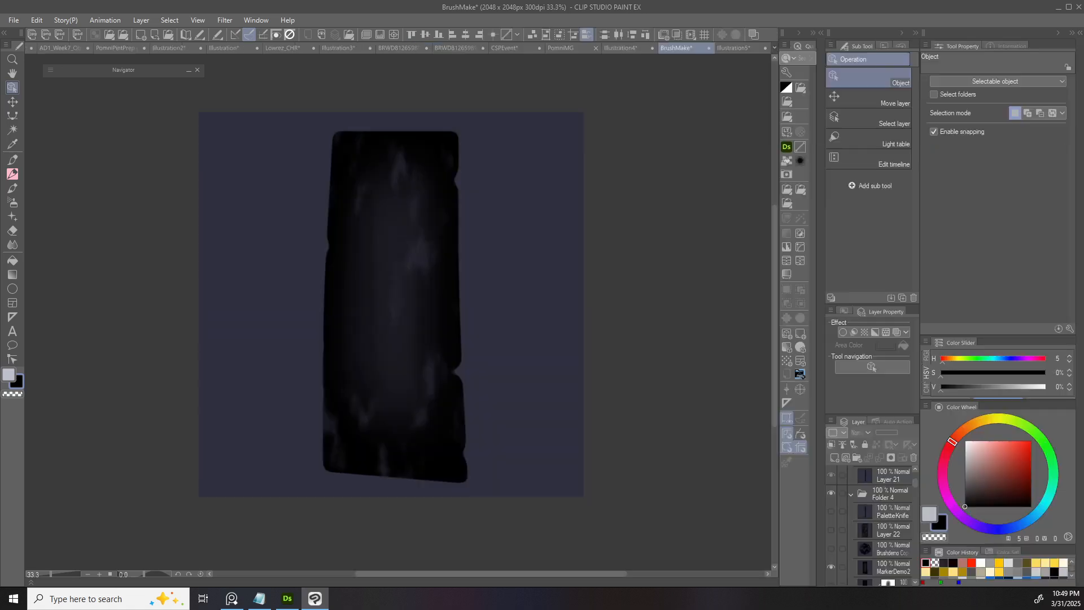